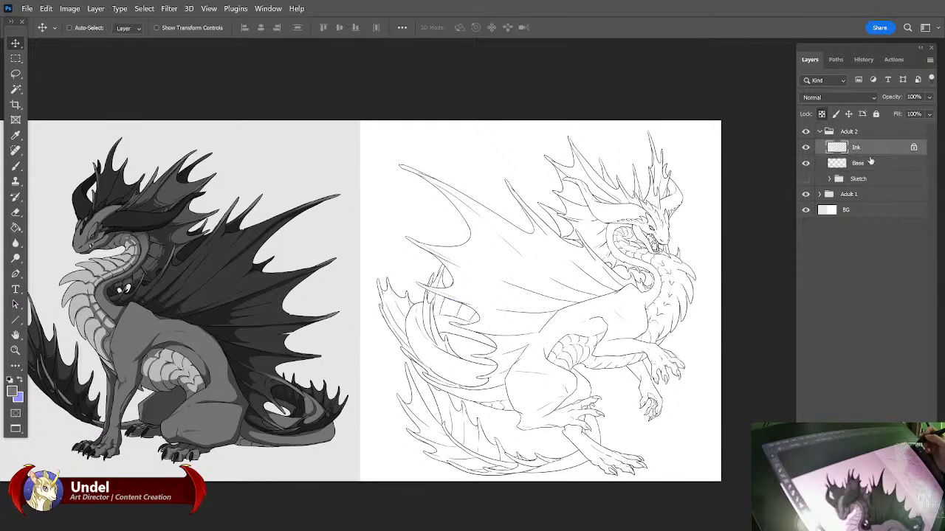
# Check the line art around the wing tips by toggling the visibility of the Base and Ink layers.
pyautogui.click(15, 90)
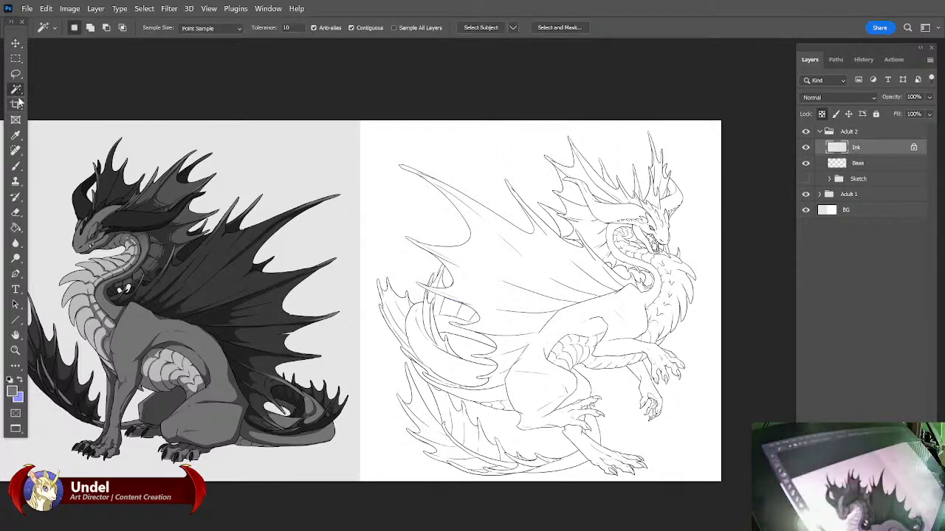
pyautogui.hotkey('ctrl', '+')
pyautogui.hotkey('ctrl', '+')
pyautogui.hotkey('ctrl', '+')
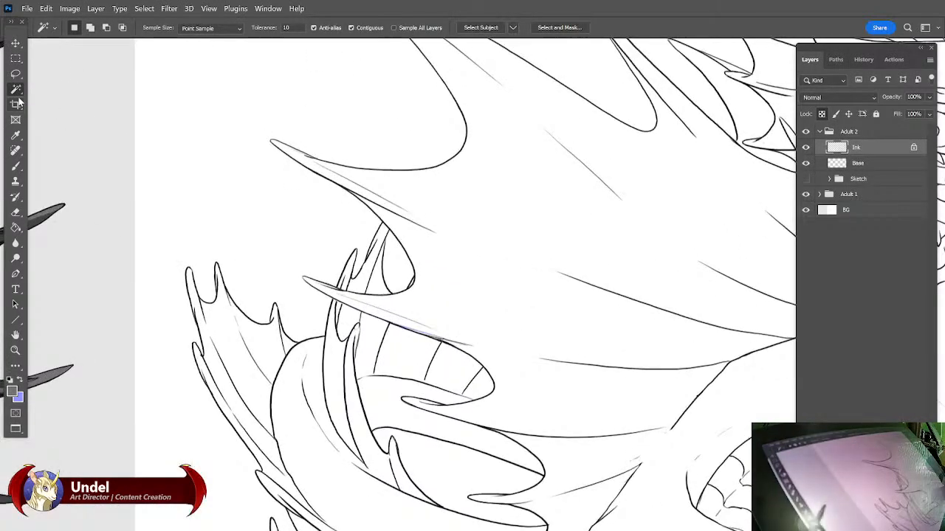
pyautogui.click(805, 165)
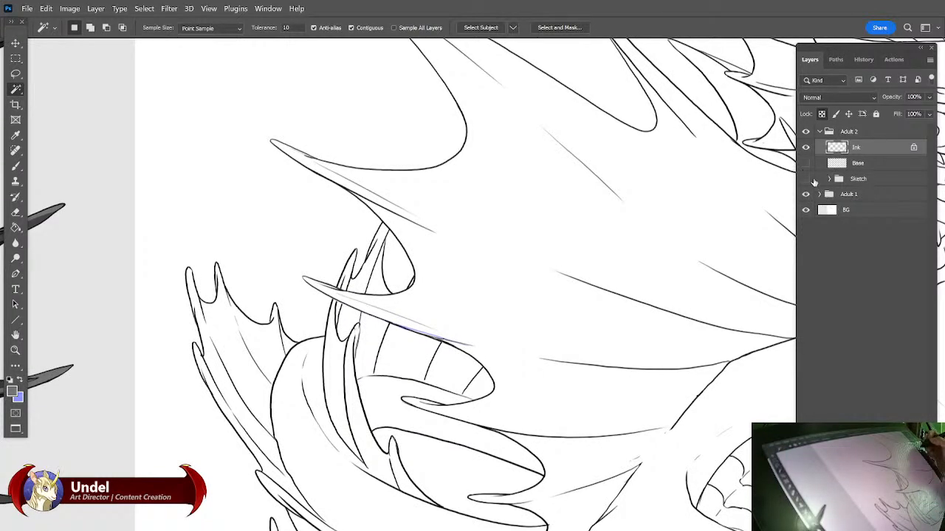
pyautogui.click(805, 148)
pyautogui.click(806, 148)
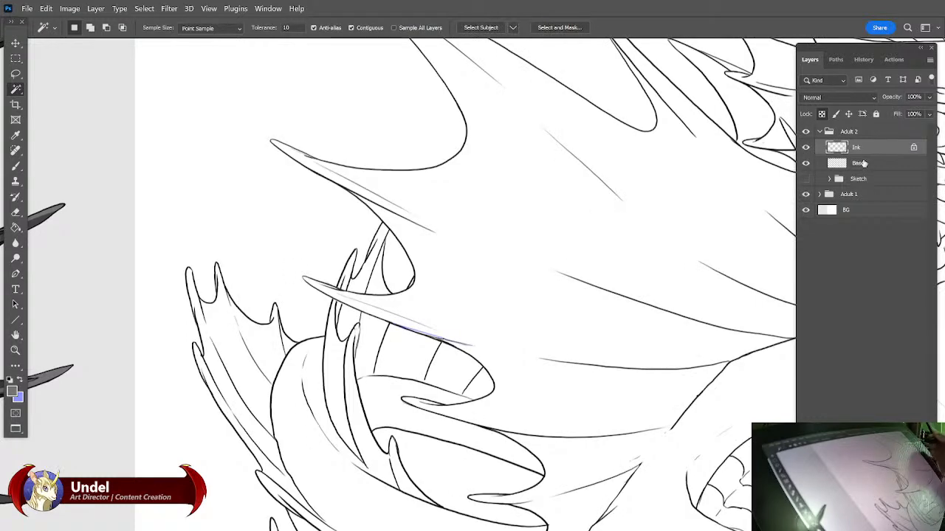
# Unlock the Ink layer's transparent pixels and erase the stray bluish line beside the lower wing spike.
pyautogui.click(15, 212)
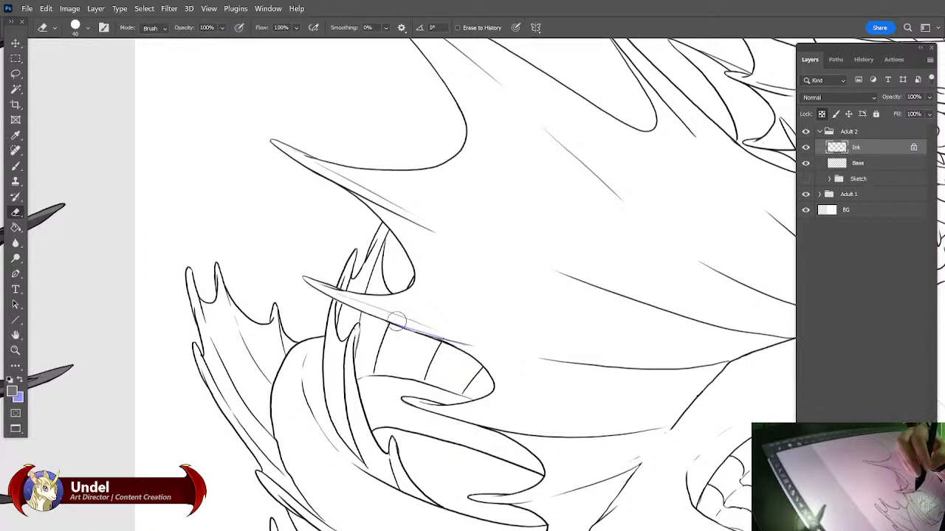
pyautogui.click(821, 115)
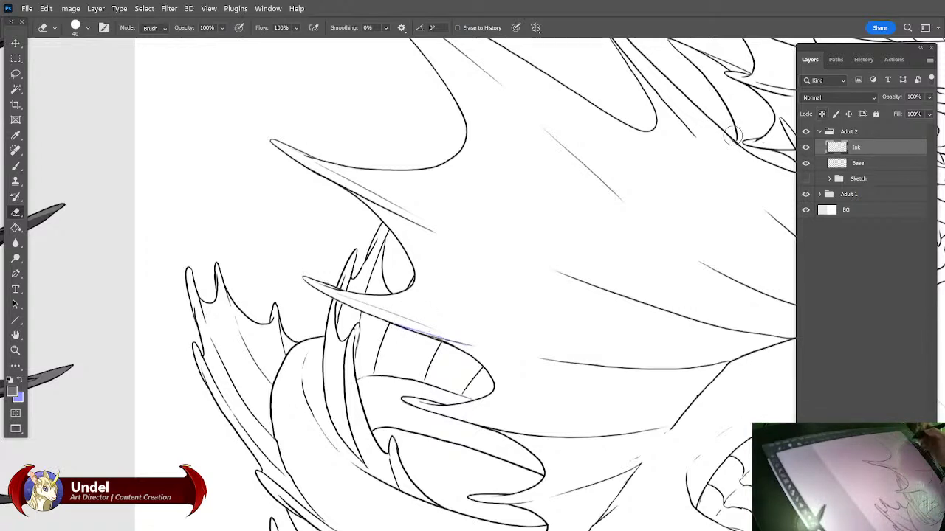
pyautogui.moveTo(406, 326)
pyautogui.mouseDown()
pyautogui.moveTo(393, 319)
pyautogui.moveTo(480, 347)
pyautogui.moveTo(437, 330)
pyautogui.moveTo(470, 336)
pyautogui.mouseUp()
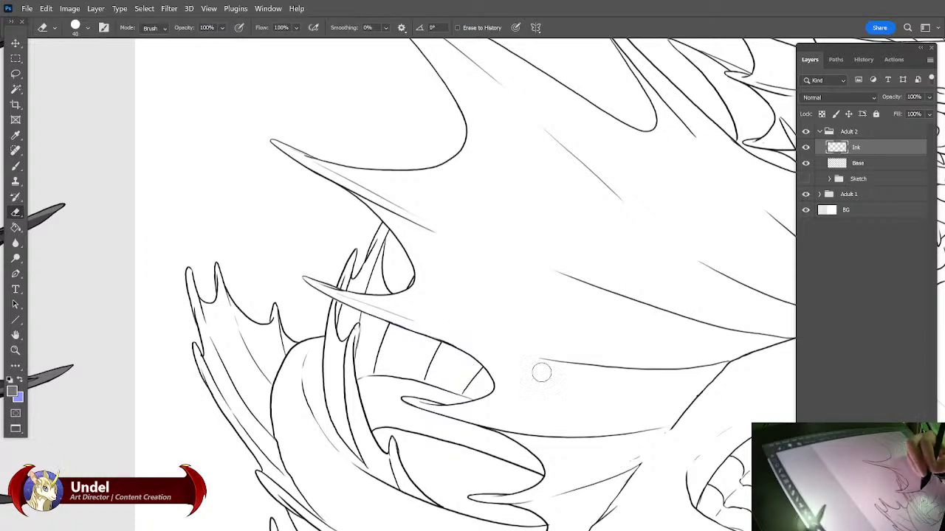
# Set the brush colour to black (000000) and redraw the wing line beside the lower spike.
pyautogui.click(16, 165)
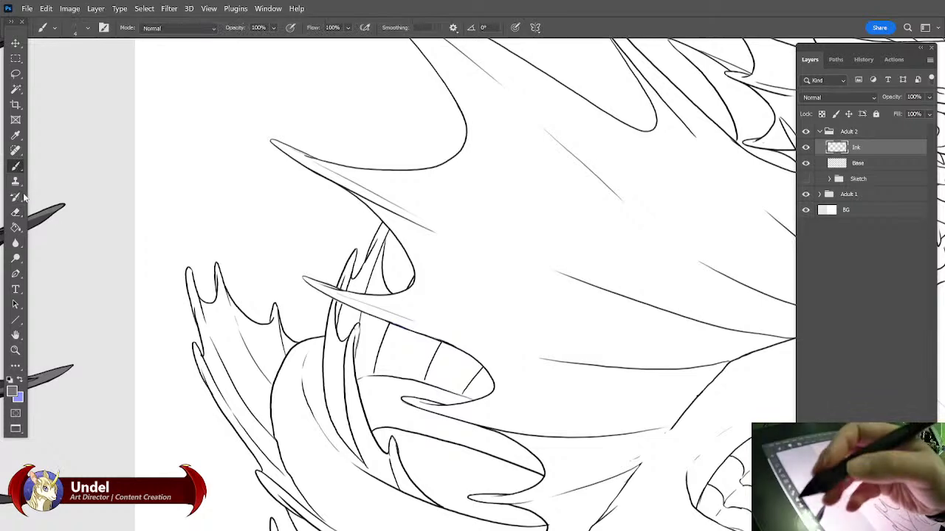
pyautogui.click(12, 391)
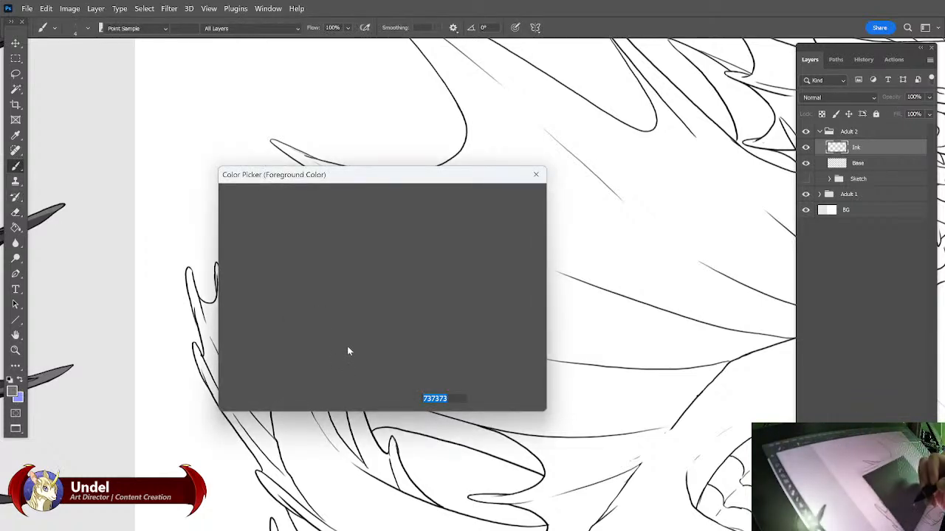
pyautogui.write('000000')
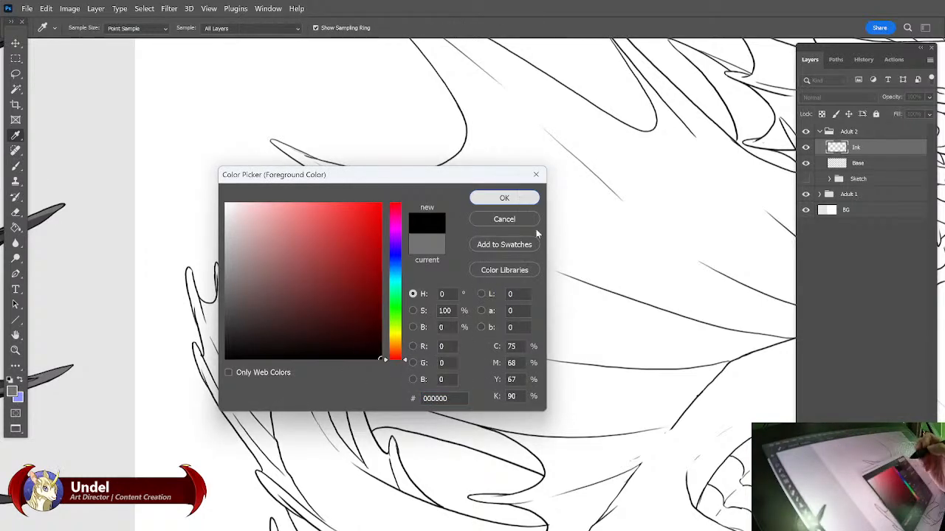
pyautogui.press('Return')
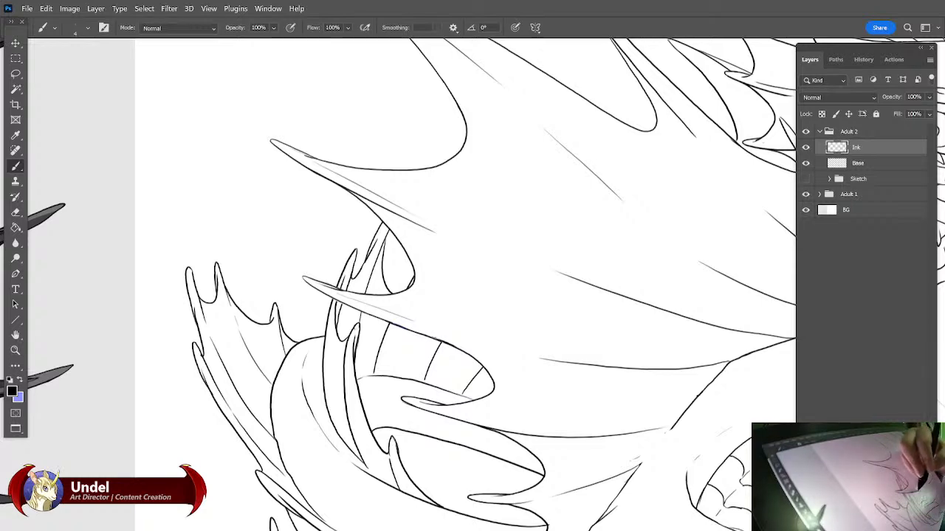
# Erase a small bit of ink beside the short fin spike on the curled tail.
pyautogui.moveTo(589, 362); pyautogui.dragTo(557, 225)
pyautogui.press('e')
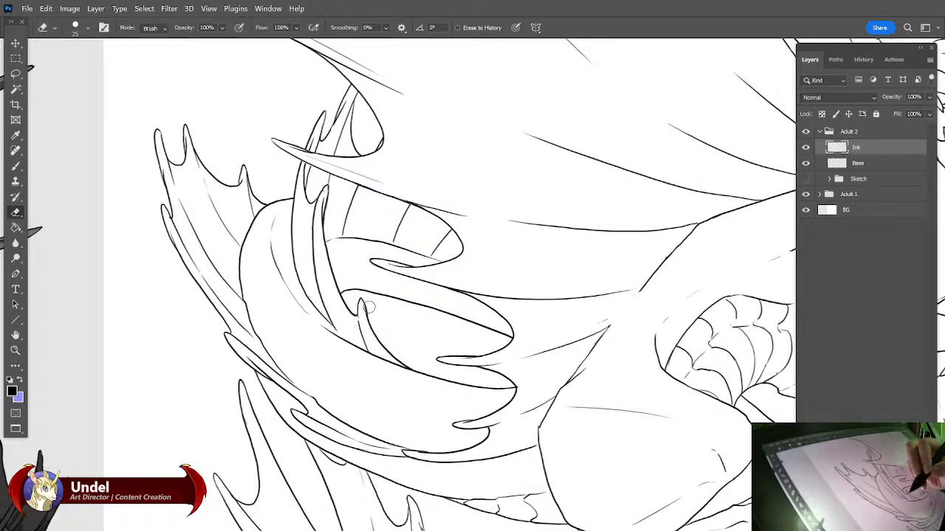
pyautogui.click(367, 307)
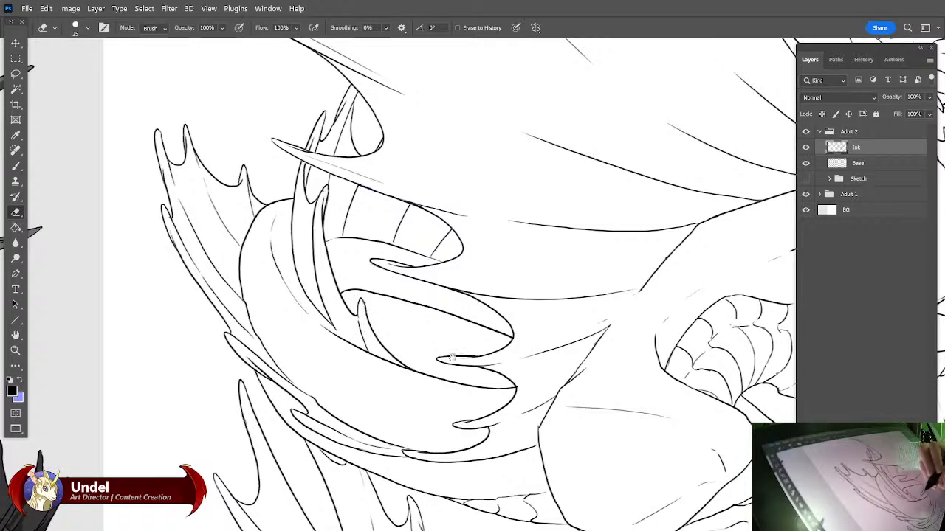
pyautogui.scroll(-3, 451, 360)
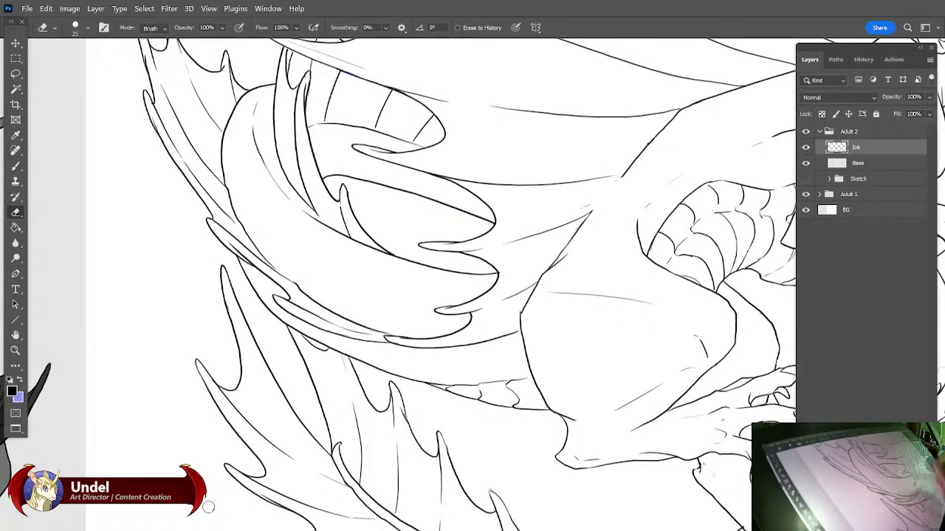
# Unlock the transparent pixels of the Ink layer in the Adult 1 group, then collapse that group.
pyautogui.click(857, 165)
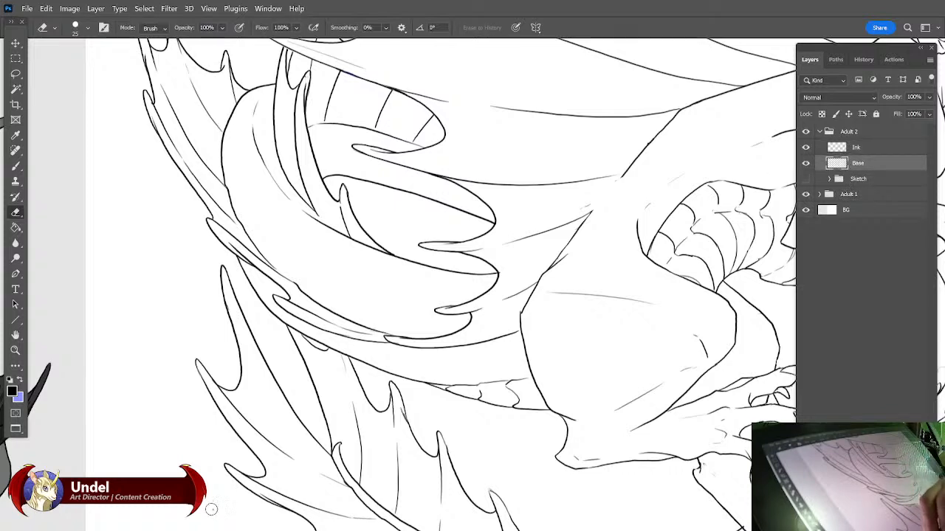
pyautogui.click(819, 195)
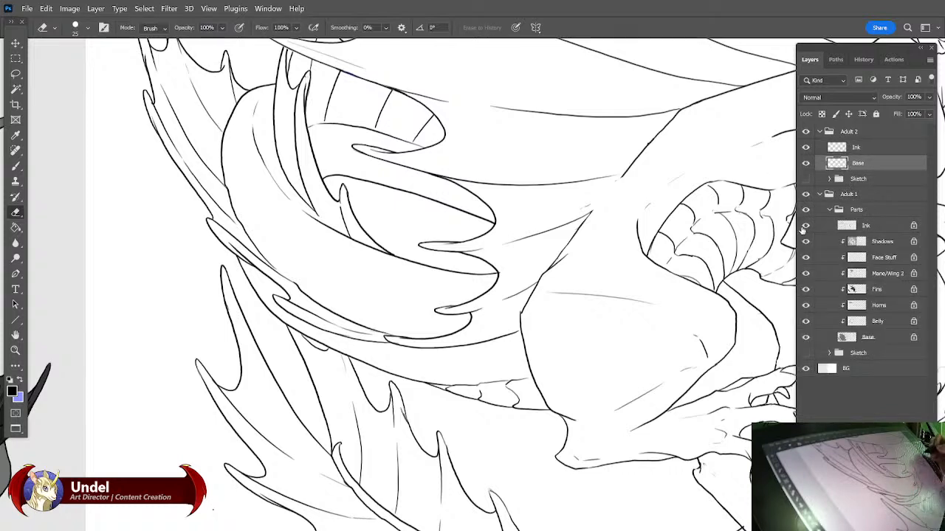
pyautogui.click(889, 227)
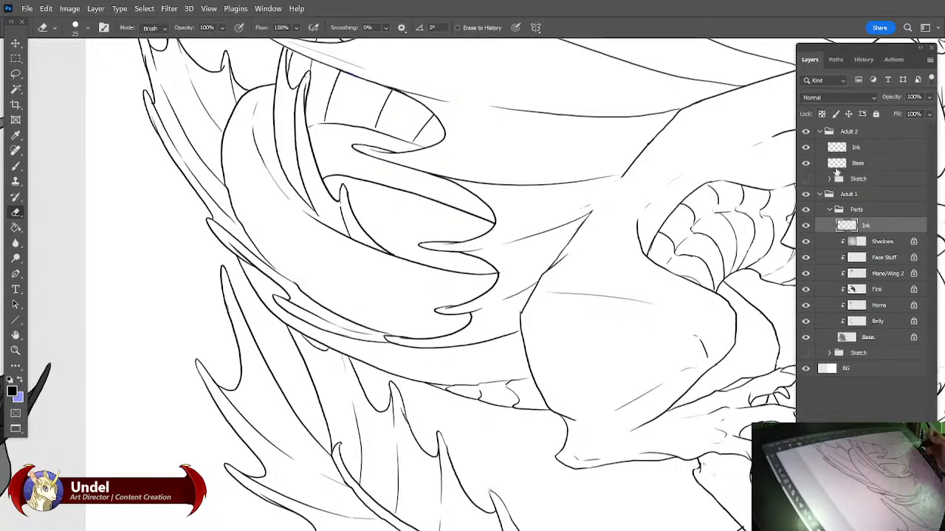
pyautogui.click(819, 194)
# Activate the Adult 2 group's Ink layer and erase the stray ink inside the curve of the dragon's neck.
pyautogui.moveTo(662, 426); pyautogui.dragTo(548, 271)
pyautogui.moveTo(692, 370); pyautogui.dragTo(555, 428)
pyautogui.moveTo(656, 369); pyautogui.dragTo(641, 373)
pyautogui.click(863, 148)
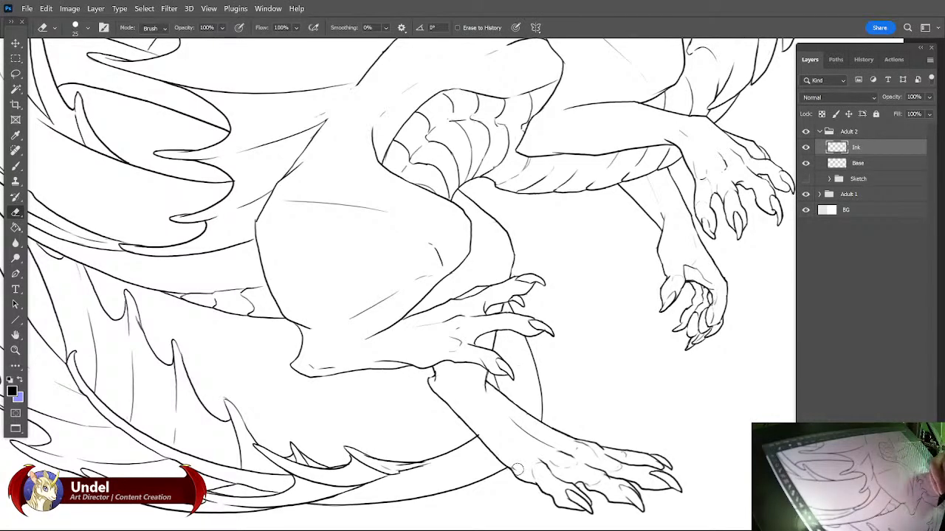
pyautogui.moveTo(582, 370); pyautogui.dragTo(577, 377)
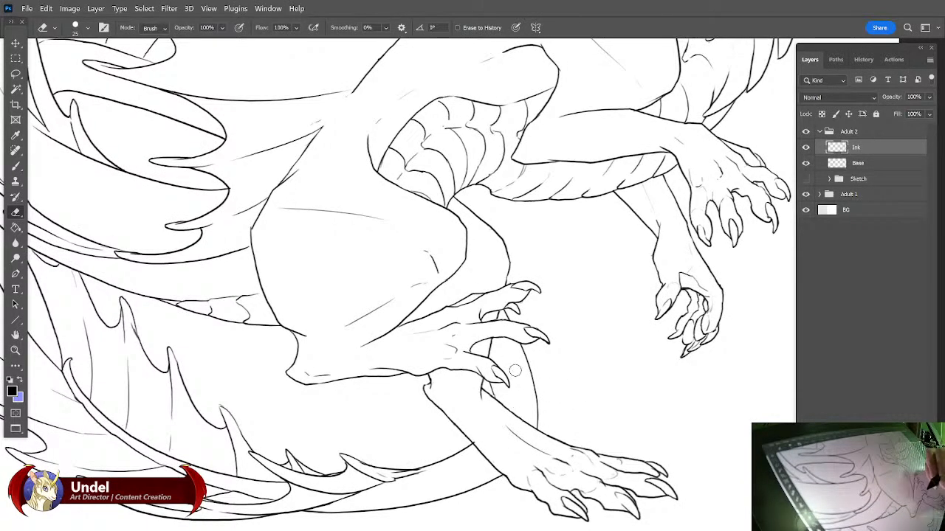
pyautogui.moveTo(546, 307); pyautogui.dragTo(539, 329)
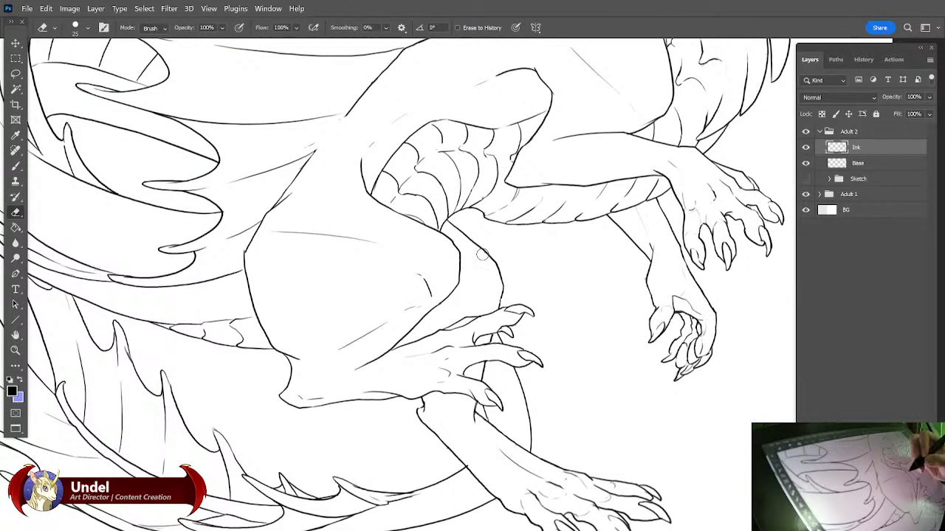
pyautogui.moveTo(633, 311); pyautogui.dragTo(562, 375)
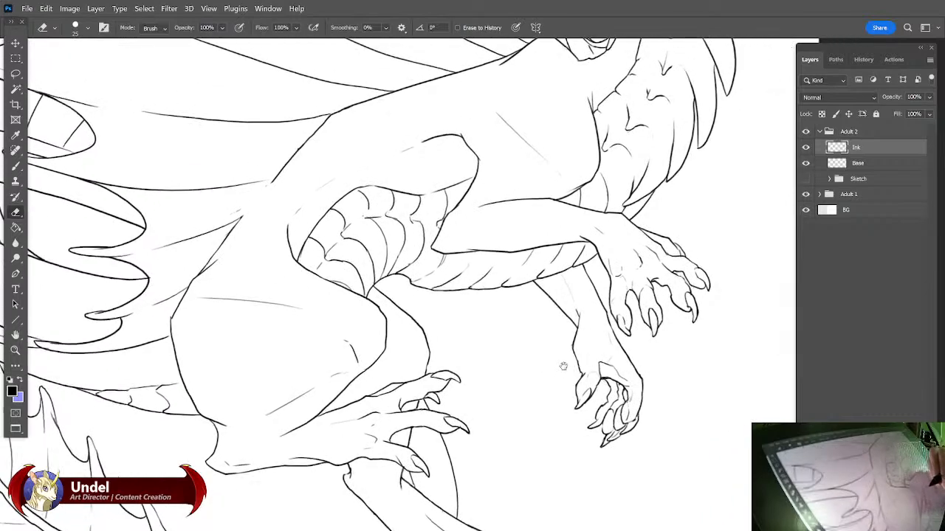
pyautogui.moveTo(723, 310); pyautogui.dragTo(687, 364)
pyautogui.moveTo(681, 280); pyautogui.dragTo(700, 416)
pyautogui.moveTo(634, 235); pyautogui.dragTo(656, 334)
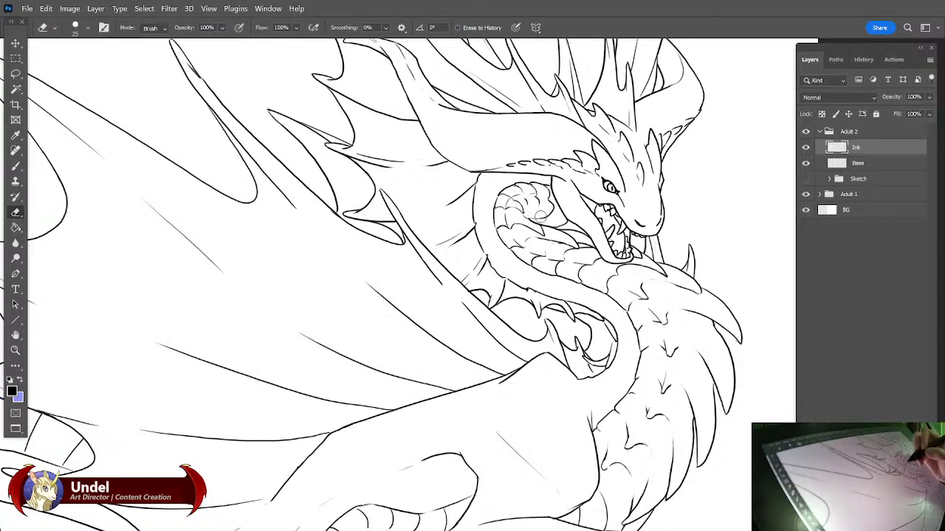
pyautogui.moveTo(544, 214); pyautogui.dragTo(543, 218)
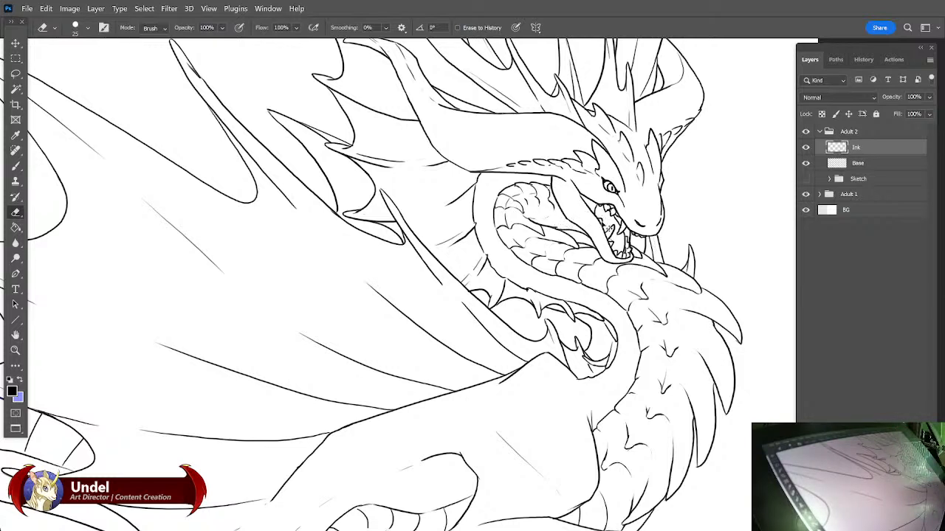
# Select the empty background around the Adult 2 dragon with the Magic Wand, adding the separate areas around the tail.
pyautogui.moveTo(723, 210); pyautogui.dragTo(728, 384)
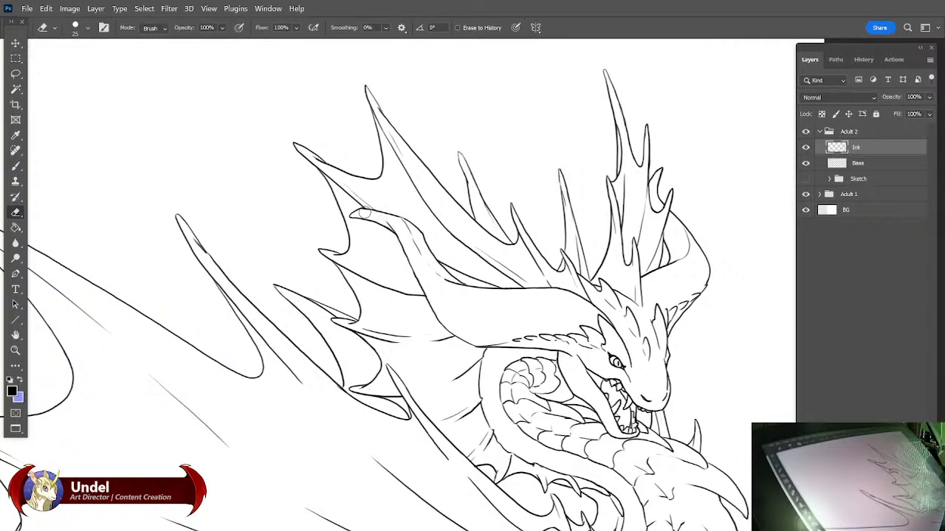
pyautogui.moveTo(699, 473); pyautogui.dragTo(624, 192)
pyautogui.moveTo(702, 425); pyautogui.dragTo(696, 325)
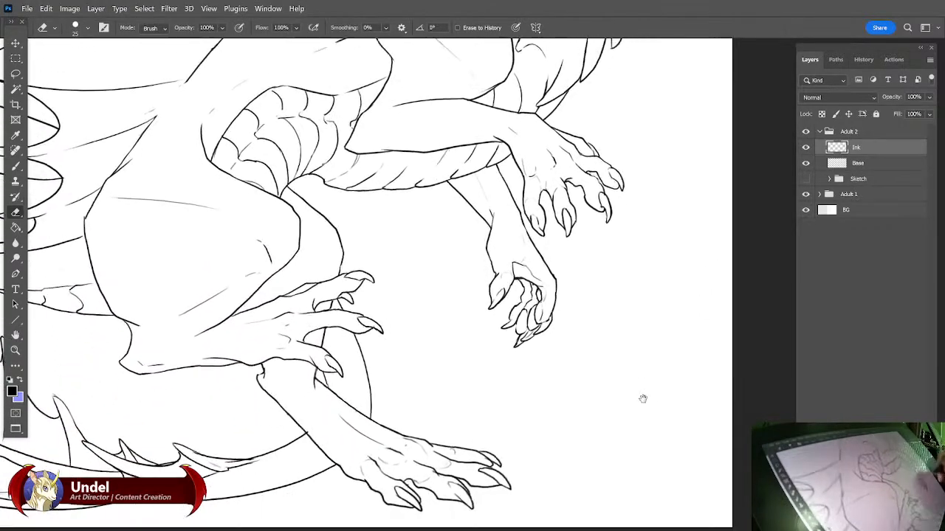
pyautogui.moveTo(649, 394); pyautogui.dragTo(738, 377)
pyautogui.moveTo(638, 406); pyautogui.dragTo(808, 461)
pyautogui.moveTo(666, 414); pyautogui.dragTo(656, 428)
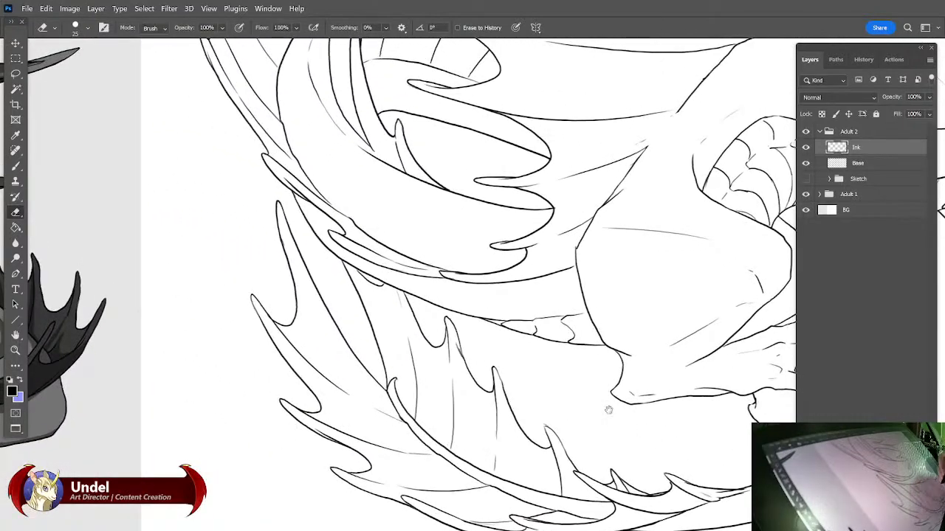
pyautogui.press('w')
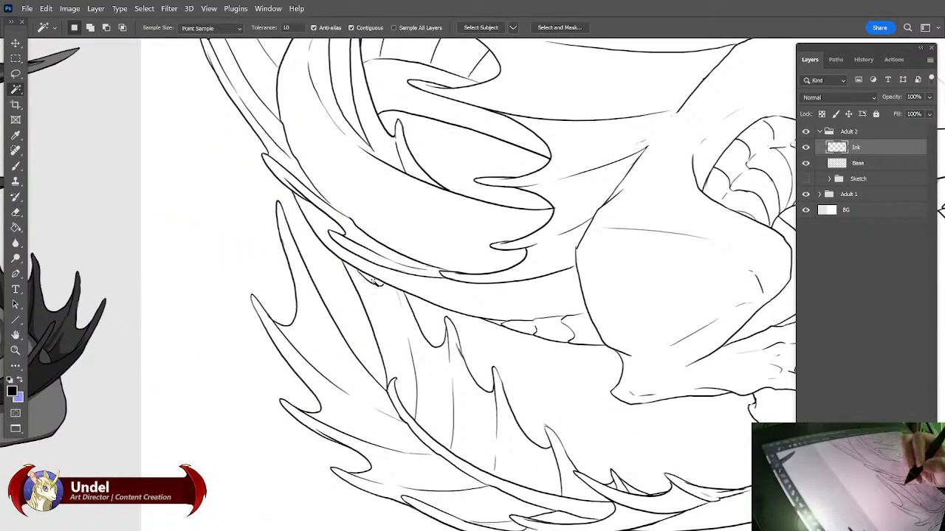
pyautogui.keyDown('shift'); pyautogui.click(355, 326); pyautogui.keyUp('shift')
pyautogui.keyDown('shift'); pyautogui.click(529, 379); pyautogui.keyUp('shift')
pyautogui.moveTo(579, 381); pyautogui.dragTo(575, 480)
pyautogui.keyDown('shift'); pyautogui.click(449, 255); pyautogui.keyUp('shift')
# Add the enclosed background gap beneath the dragon's jaw to the selection and check the outline around the head and wings.
pyautogui.moveTo(675, 370); pyautogui.dragTo(434, 236)
pyautogui.moveTo(656, 310); pyautogui.dragTo(525, 421)
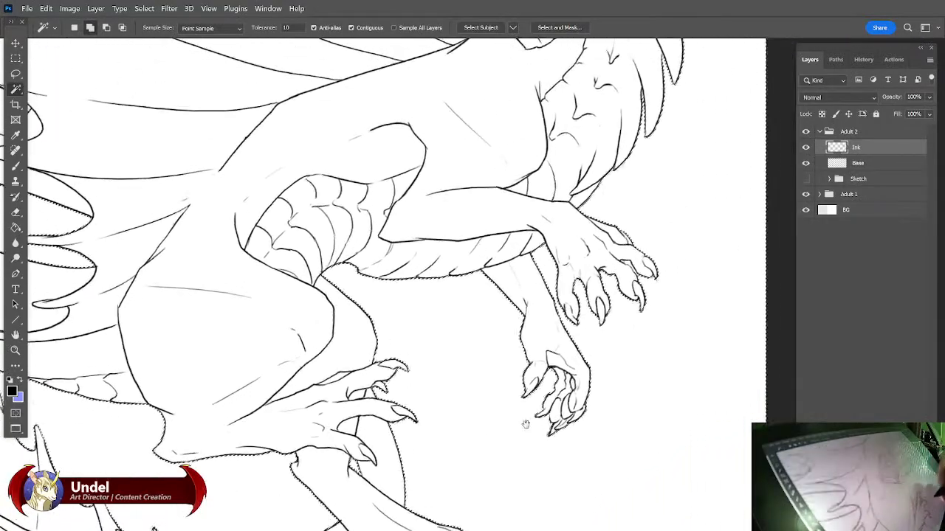
pyautogui.moveTo(683, 323); pyautogui.dragTo(592, 483)
pyautogui.moveTo(676, 263); pyautogui.dragTo(626, 409)
pyautogui.moveTo(658, 382); pyautogui.dragTo(677, 418)
pyautogui.moveTo(639, 369); pyautogui.dragTo(650, 379)
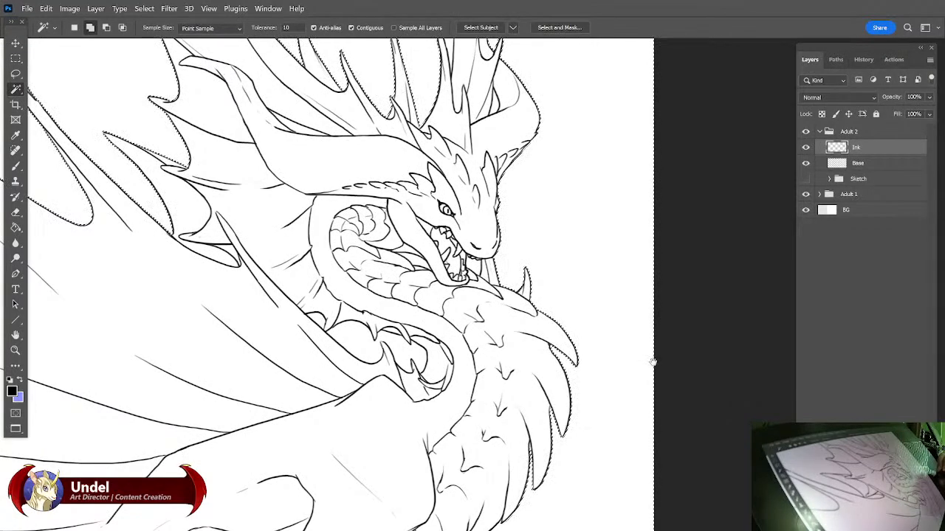
pyautogui.moveTo(625, 390); pyautogui.dragTo(643, 432)
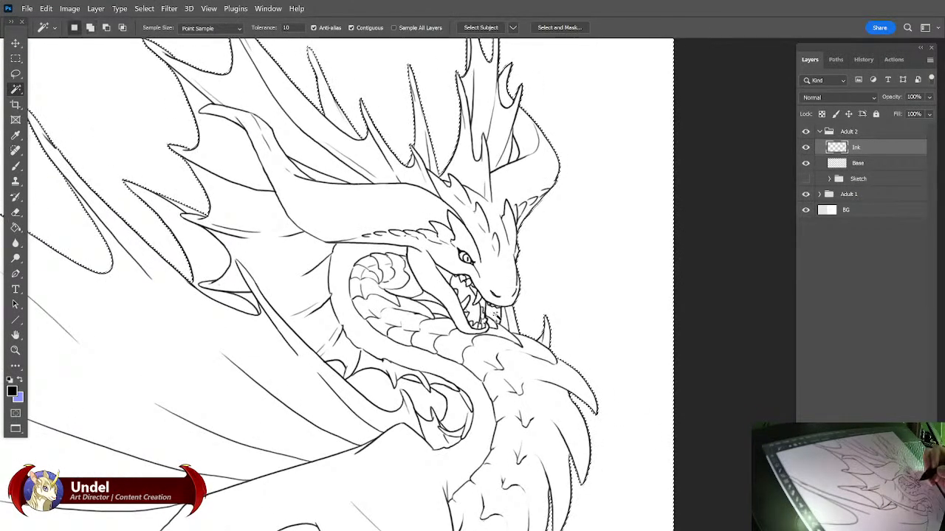
pyautogui.moveTo(559, 265); pyautogui.dragTo(609, 329)
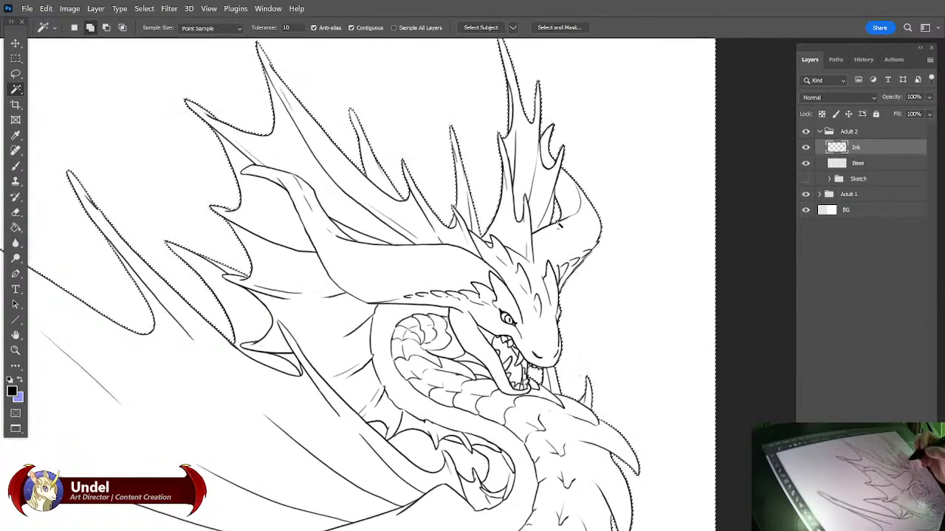
pyautogui.moveTo(548, 295); pyautogui.dragTo(621, 321)
pyautogui.moveTo(46, 394); pyautogui.dragTo(550, 209)
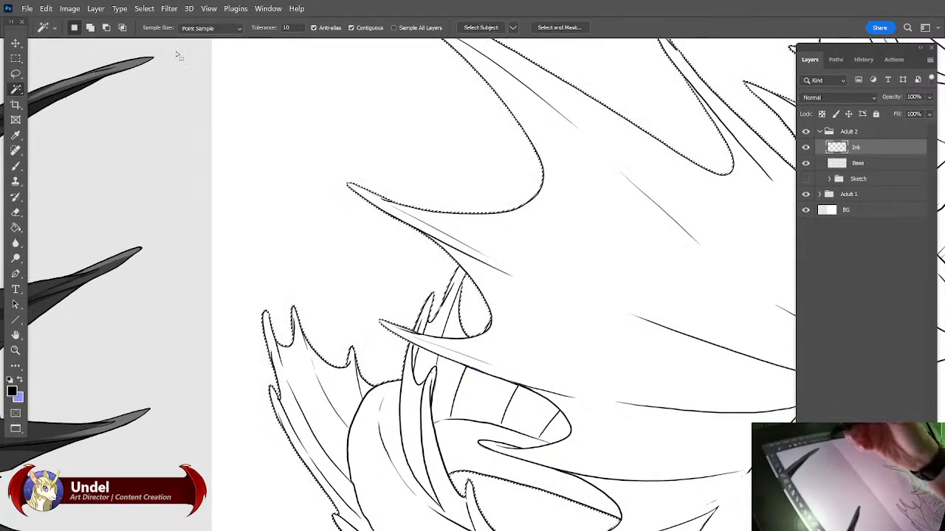
# Contract the selection around the Adult 2 dragon by 1 pixel.
pyautogui.click(144, 8)
pyautogui.click(144, 9)
pyautogui.click(144, 8)
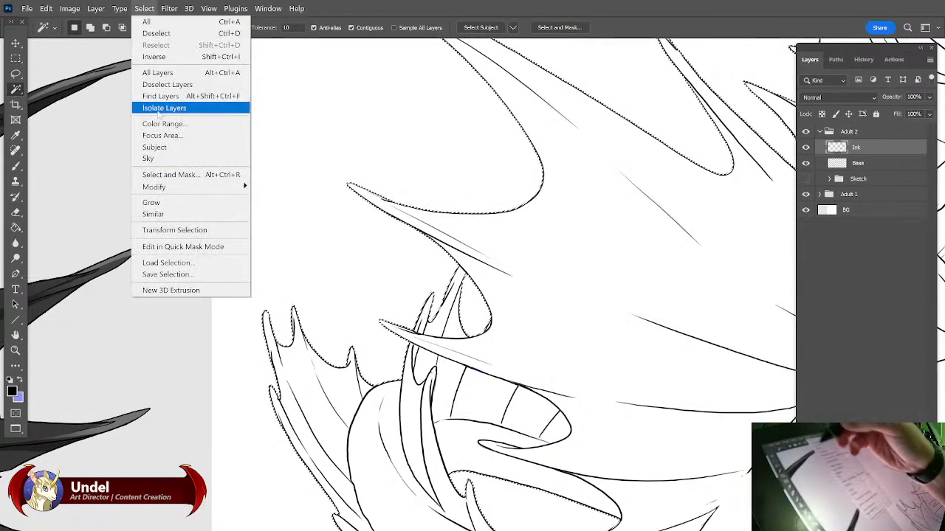
pyautogui.click(205, 221)
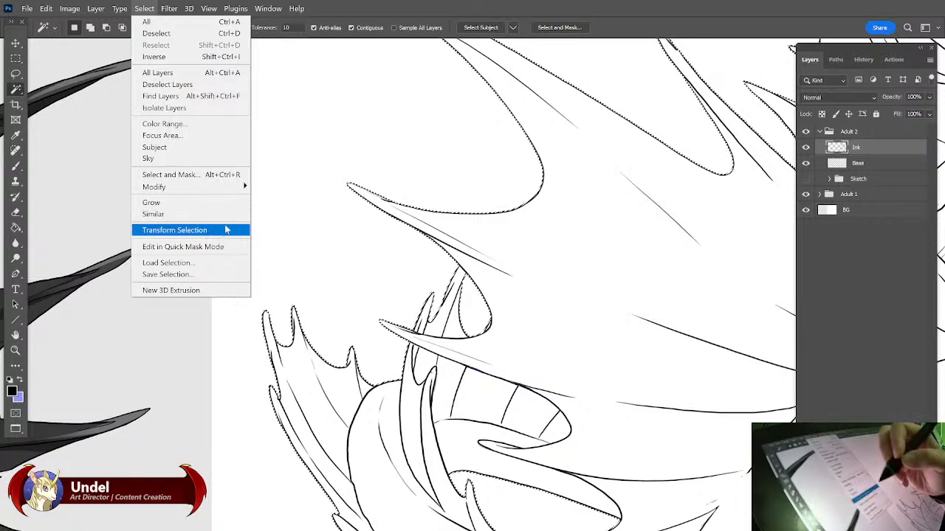
pyautogui.moveTo(233, 192)
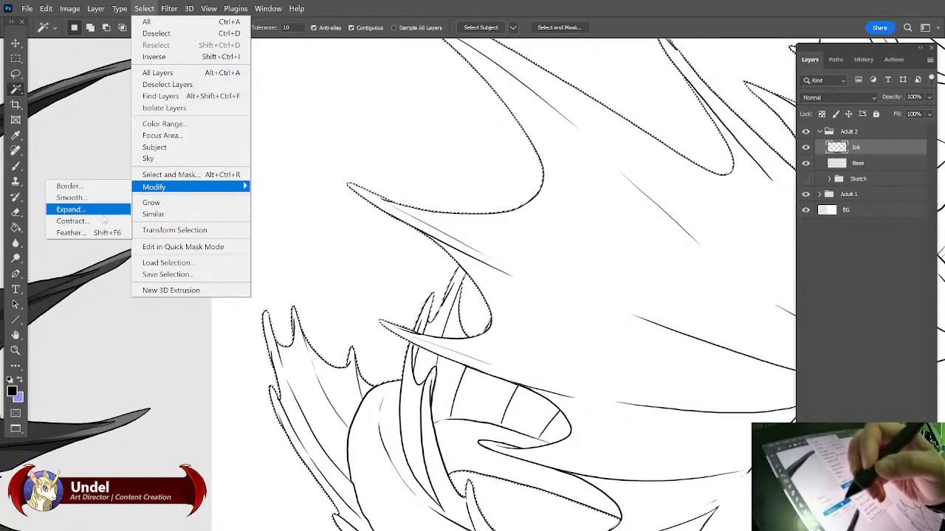
pyautogui.click(73, 222)
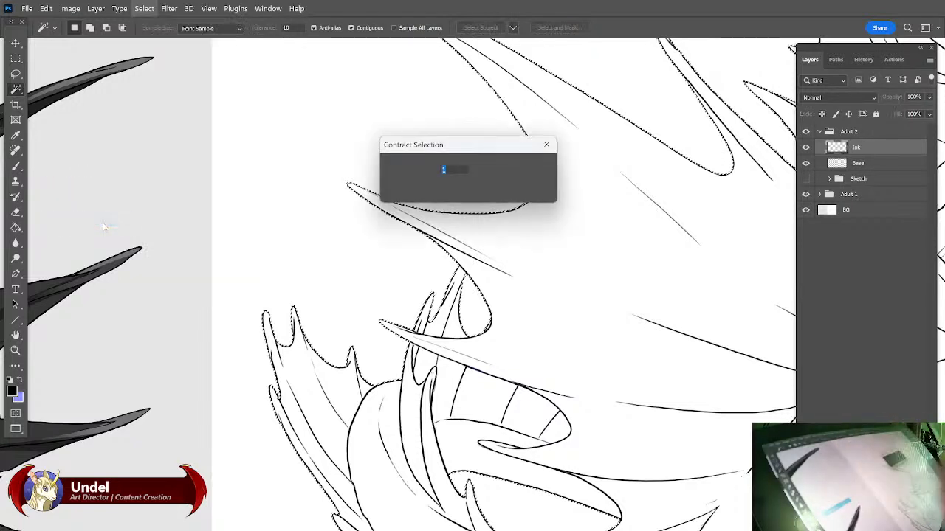
pyautogui.click(531, 169)
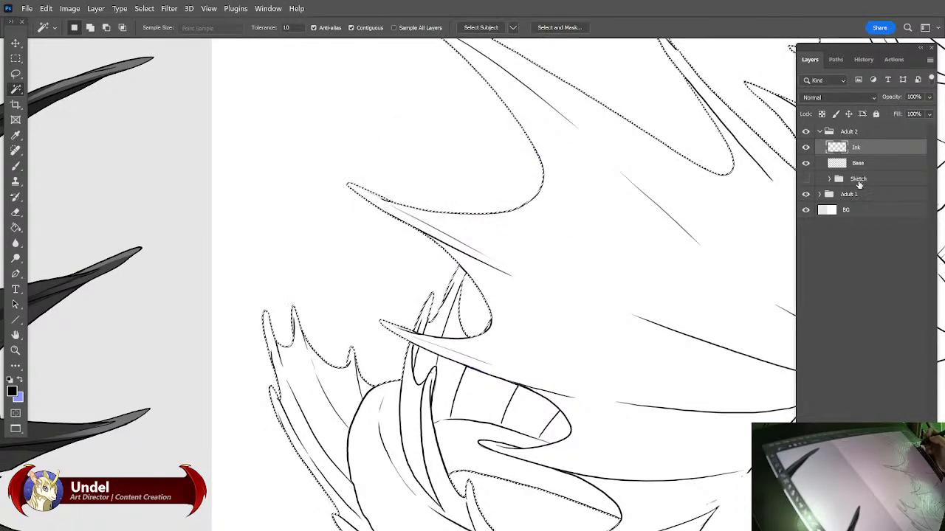
# Activate the Adult 2 group's Base layer and set the foreground colour to the medium grey 6d6d6d.
pyautogui.click(860, 165)
pyautogui.click(20, 395)
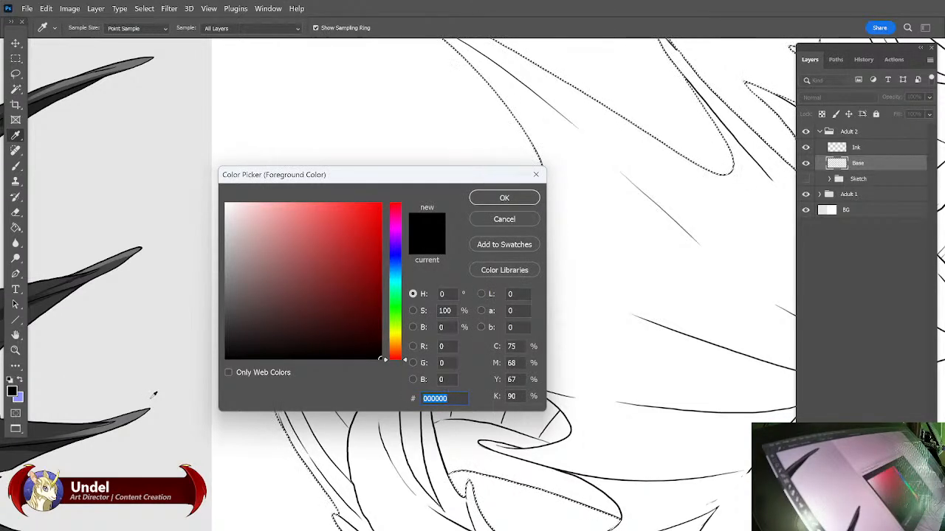
pyautogui.moveTo(246, 278); pyautogui.dragTo(226, 271)
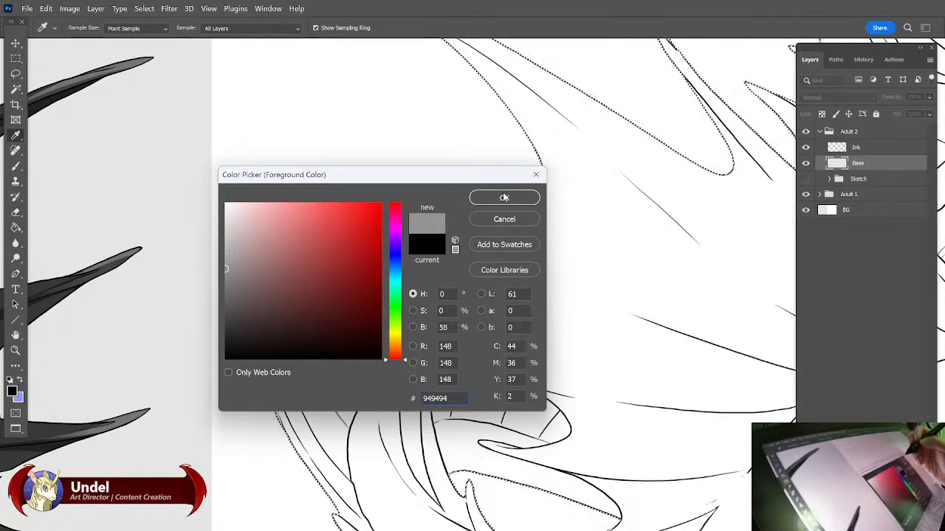
pyautogui.moveTo(251, 315); pyautogui.dragTo(220, 293)
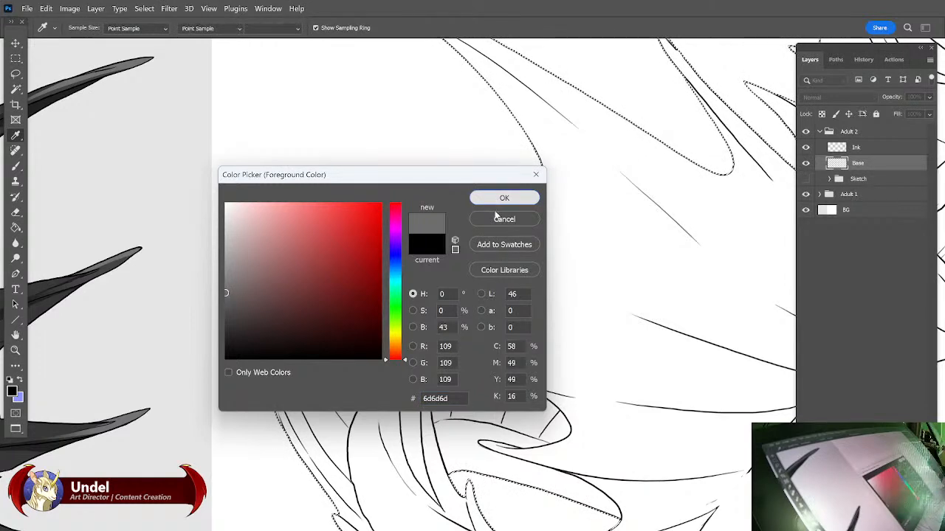
pyautogui.click(496, 215)
# Fill the selected dragon shape on the Base layer with the grey foreground colour at 100% opacity, and deselect it.
pyautogui.press('w')
pyautogui.hotkey('shift', 'F5')
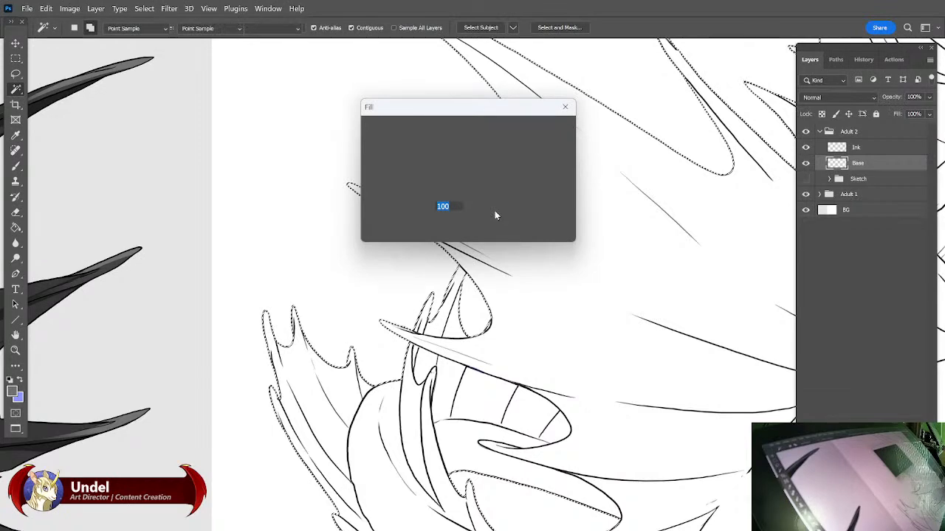
pyautogui.press('Return')
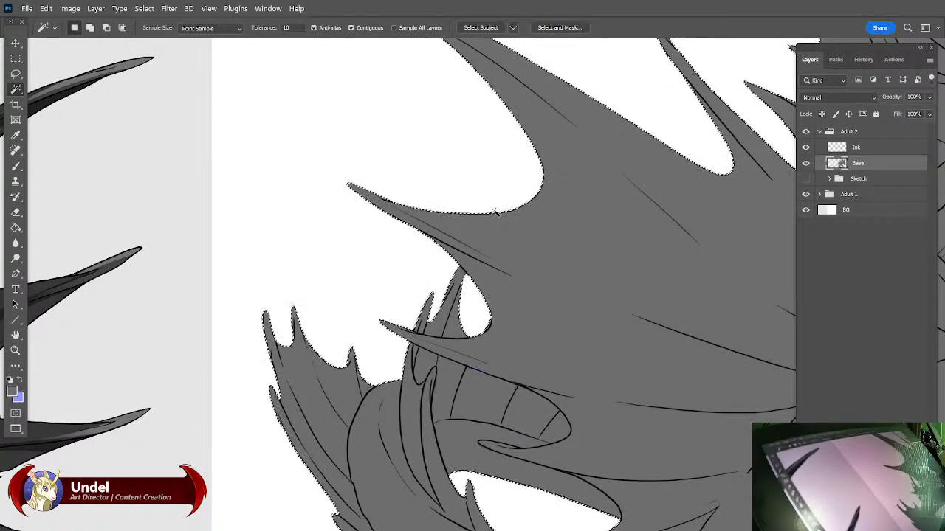
pyautogui.hotkey('ctrl', 'd')
# Lock the Ink layer's transparent pixels and paint over the stray blue spot on the outline with the sampled ink colour.
pyautogui.click(856, 147)
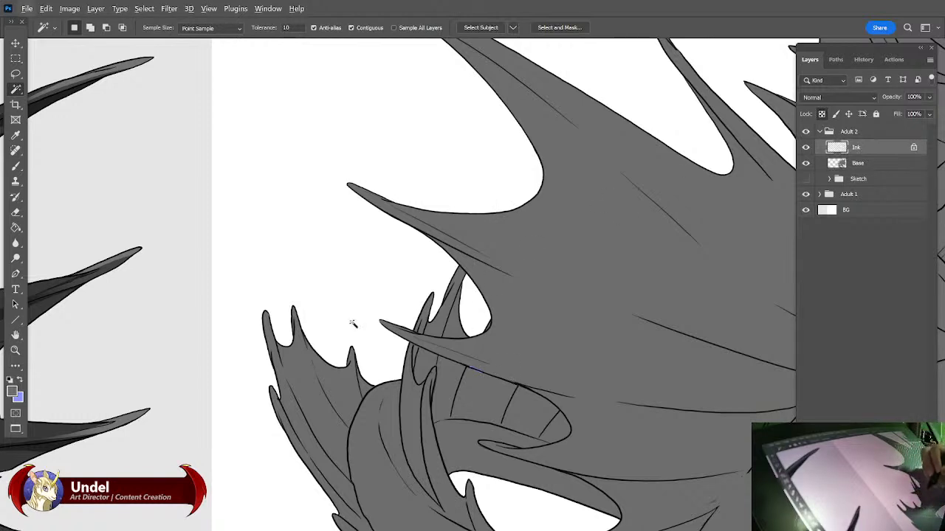
pyautogui.click(16, 167)
pyautogui.keyDown('alt'); pyautogui.click(521, 385); pyautogui.keyUp('alt')
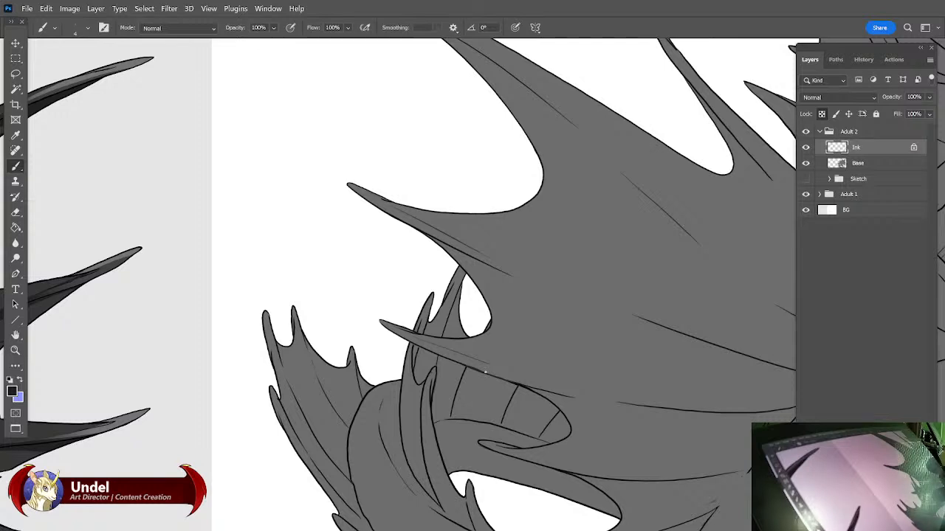
# Activate the Base layer and erase the excess grey around the small gaps beneath the curled tail with a smaller eraser.
pyautogui.click(863, 163)
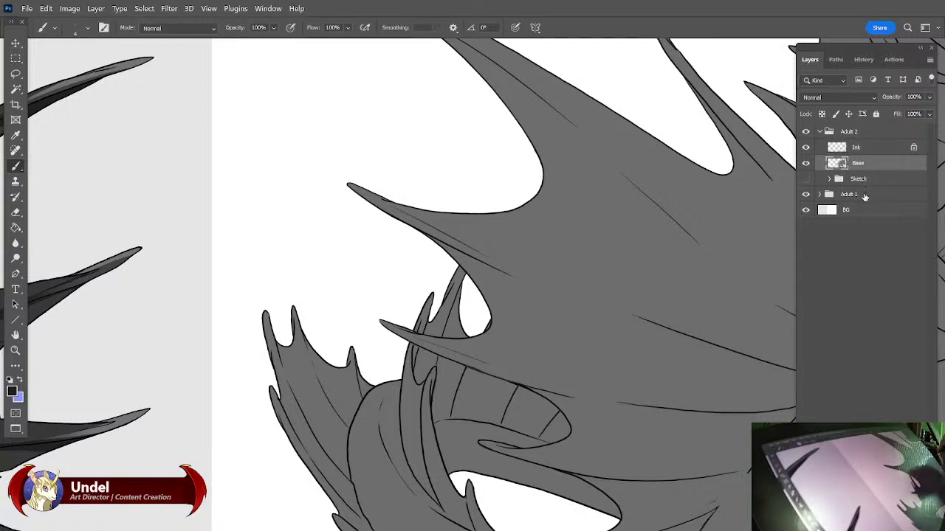
pyautogui.moveTo(647, 379); pyautogui.dragTo(559, 273)
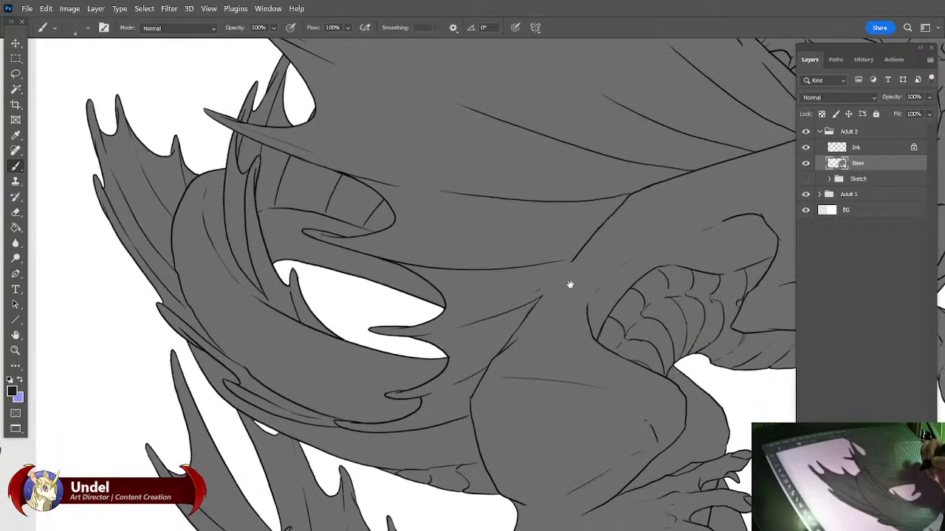
pyautogui.moveTo(592, 399); pyautogui.dragTo(627, 302)
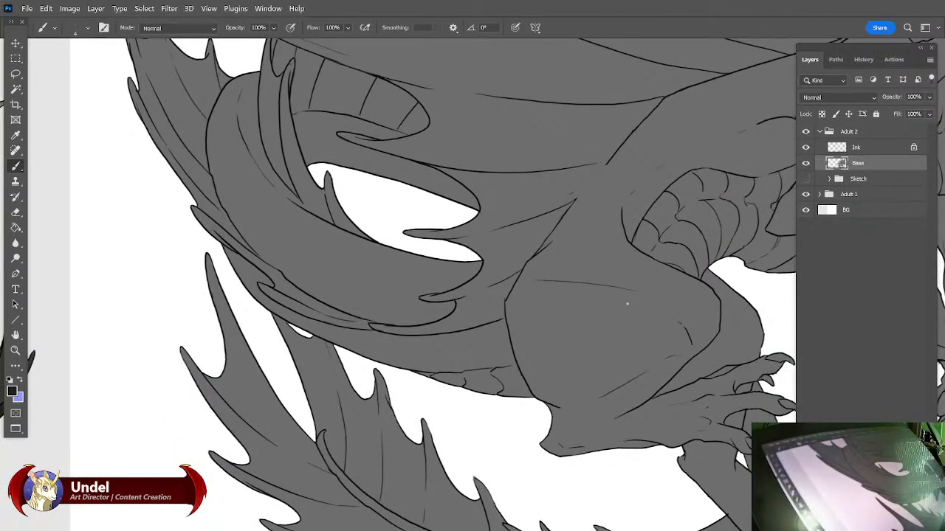
pyautogui.hotkey('ctrl', '+')
pyautogui.press('e')
pyautogui.moveTo(95, 253)
pyautogui.mouseDown()
pyautogui.moveTo(281, 274)
pyautogui.moveTo(365, 270)
pyautogui.mouseUp()
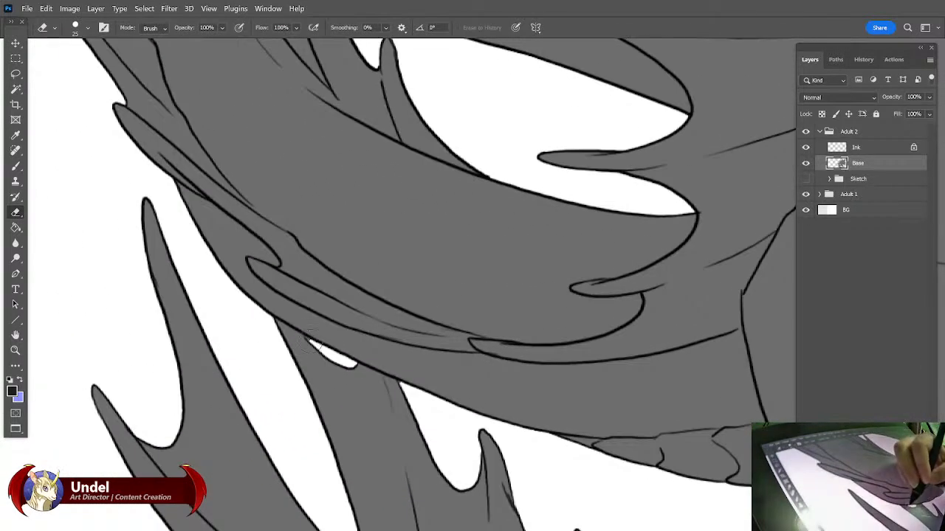
pyautogui.press('[')
pyautogui.press('[')
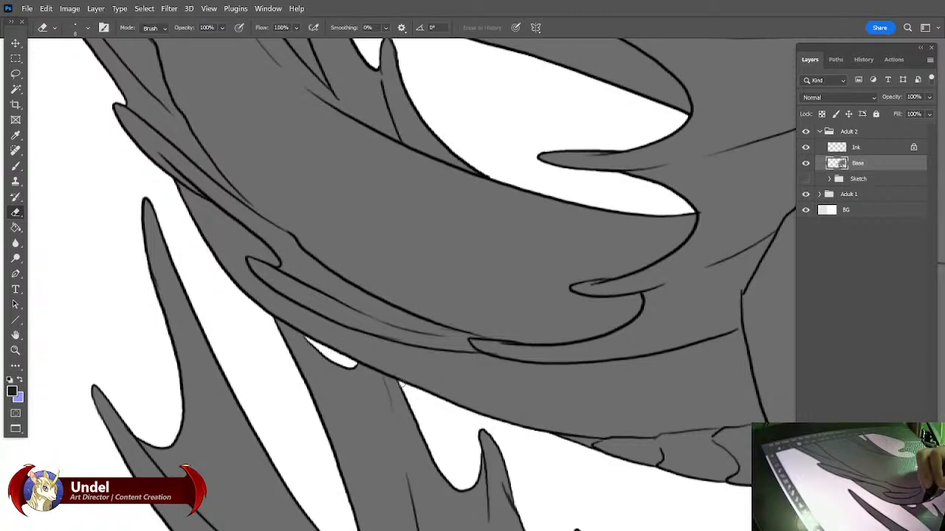
# Unlock the Ink layer's transparent pixels, tidy the edges around the tail fin spikes and reactivate the Base layer.
pyautogui.moveTo(617, 207)
pyautogui.mouseDown()
pyautogui.moveTo(613, 300)
pyautogui.moveTo(609, 280)
pyautogui.mouseUp()
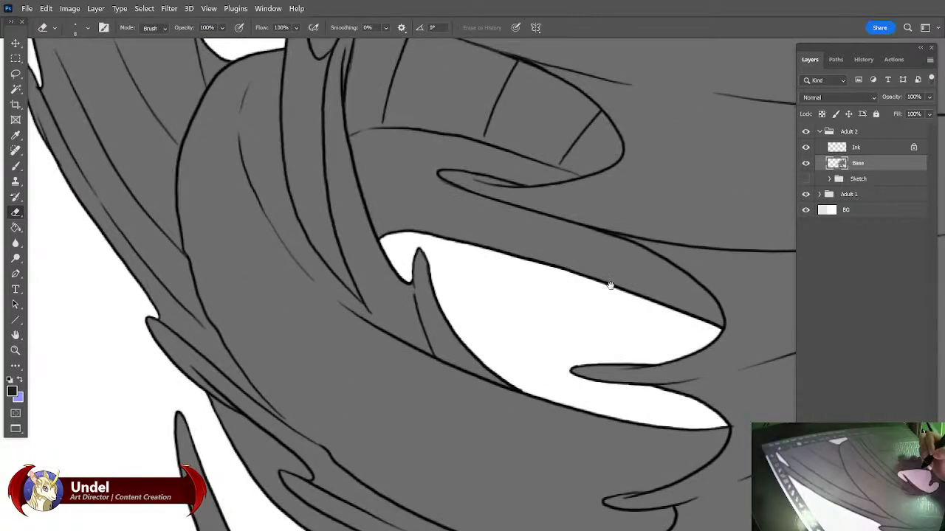
pyautogui.moveTo(451, 74)
pyautogui.mouseDown()
pyautogui.moveTo(657, 323)
pyautogui.moveTo(628, 375)
pyautogui.mouseUp()
pyautogui.hotkey('alt', ']')
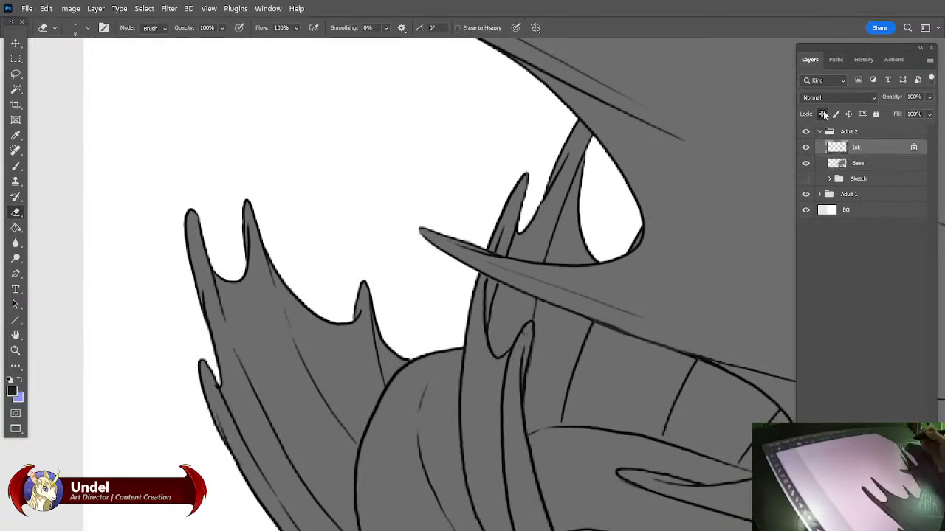
pyautogui.moveTo(524, 356); pyautogui.dragTo(460, 428)
pyautogui.click(860, 164)
pyautogui.moveTo(680, 288)
pyautogui.mouseDown()
pyautogui.moveTo(664, 408)
pyautogui.moveTo(597, 492)
pyautogui.moveTo(611, 424)
pyautogui.moveTo(524, 419)
pyautogui.moveTo(686, 451)
pyautogui.mouseUp()
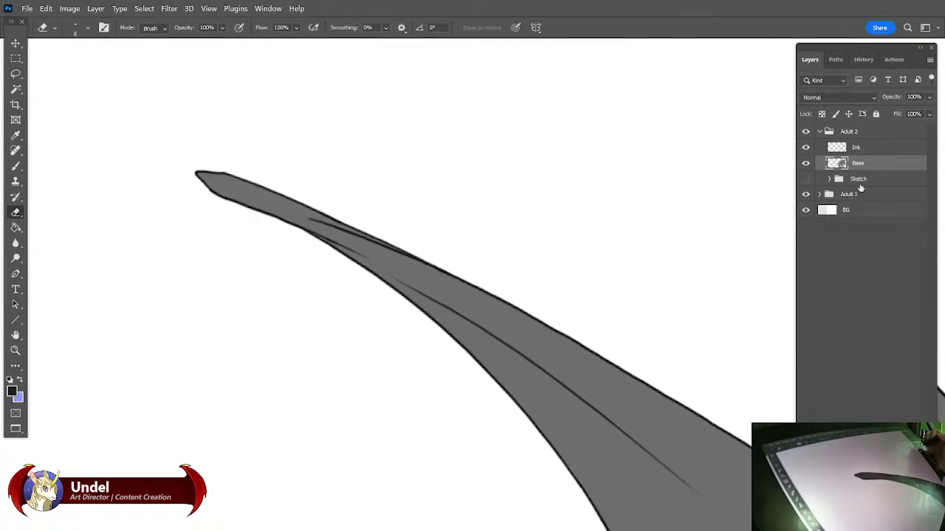
# Erase the overlapping inner line near the tip of the long wing spike on the Ink layer.
pyautogui.click(864, 148)
pyautogui.moveTo(318, 222); pyautogui.dragTo(413, 262)
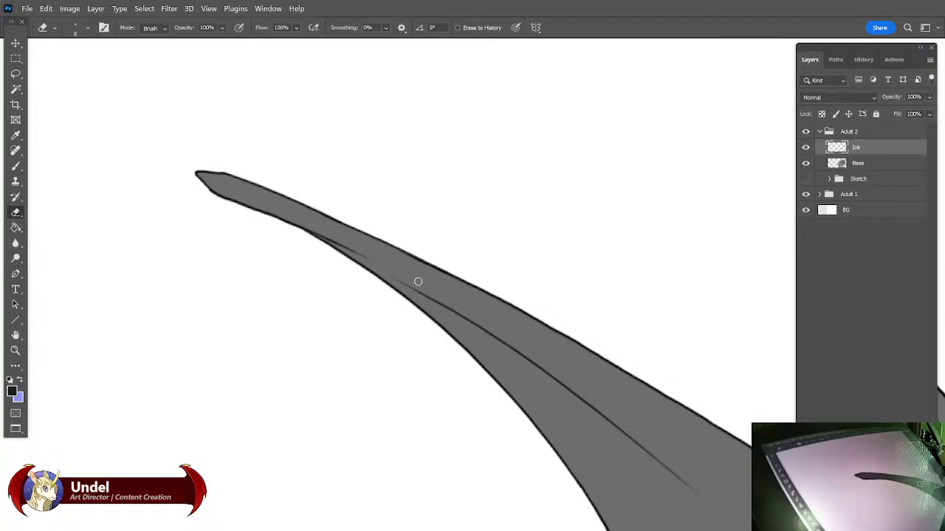
pyautogui.moveTo(702, 346); pyautogui.dragTo(236, 247)
pyautogui.moveTo(599, 321); pyautogui.dragTo(645, 357)
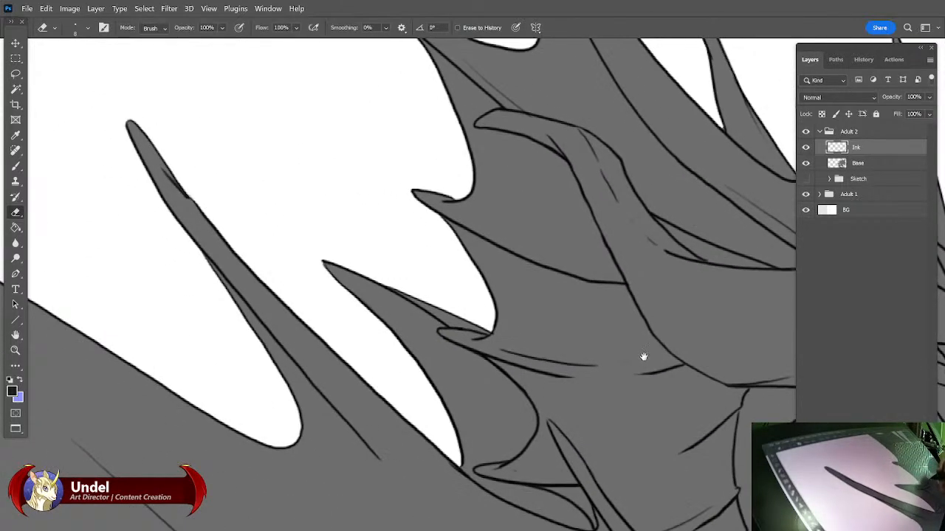
pyautogui.moveTo(701, 337)
pyautogui.mouseDown()
pyautogui.moveTo(710, 348)
pyautogui.moveTo(700, 409)
pyautogui.moveTo(643, 477)
pyautogui.mouseUp()
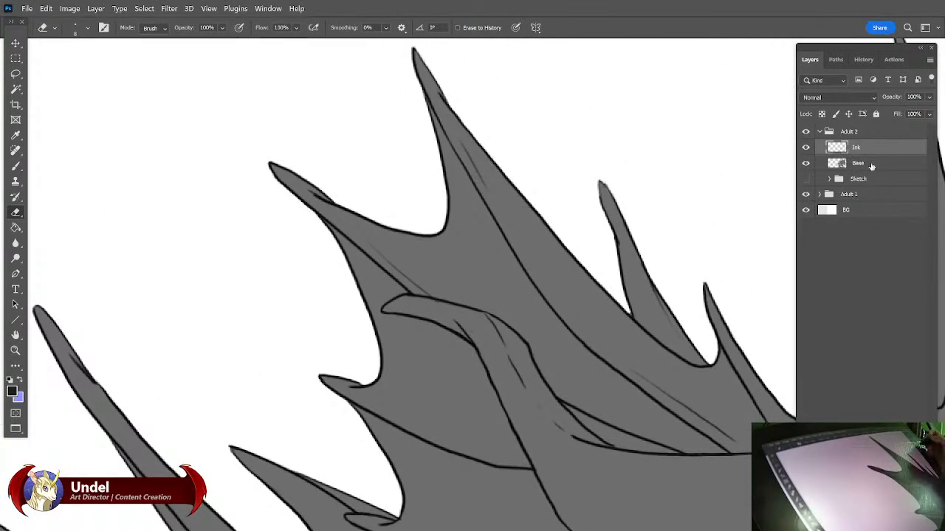
# Clean up the edges of the spikes between the wing and the head, working on both the Base and Ink layers.
pyautogui.click(869, 164)
pyautogui.moveTo(660, 295); pyautogui.dragTo(427, 212)
pyautogui.moveTo(697, 294); pyautogui.dragTo(658, 322)
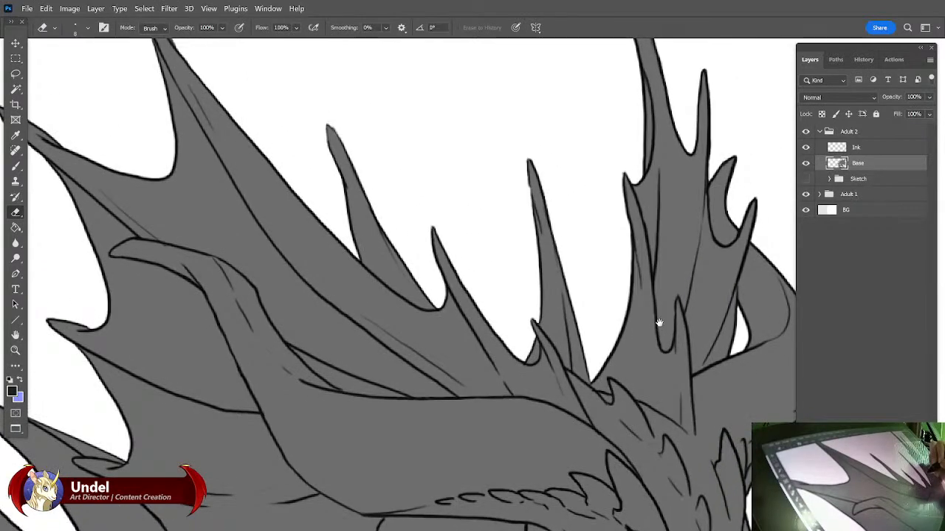
pyautogui.click(848, 148)
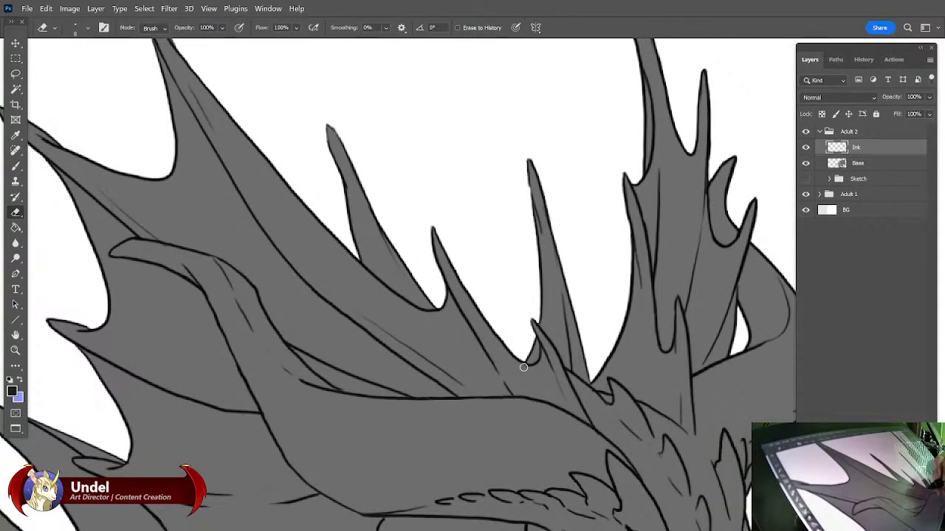
pyautogui.moveTo(723, 365); pyautogui.dragTo(646, 401)
# Erase the excess grey on the Base layer around the head crest spikes and the gap beside the horn, and reactivate the Ink layer.
pyautogui.click(873, 164)
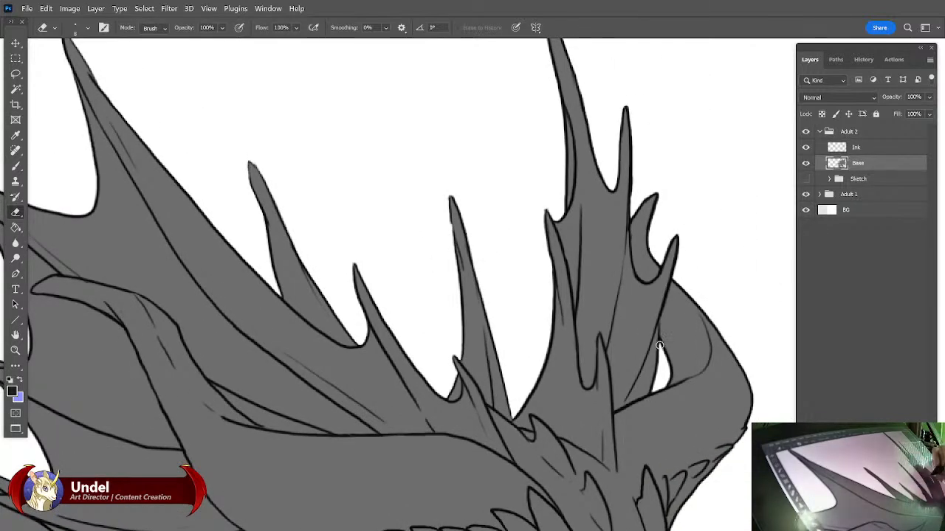
pyautogui.moveTo(709, 312); pyautogui.dragTo(699, 352)
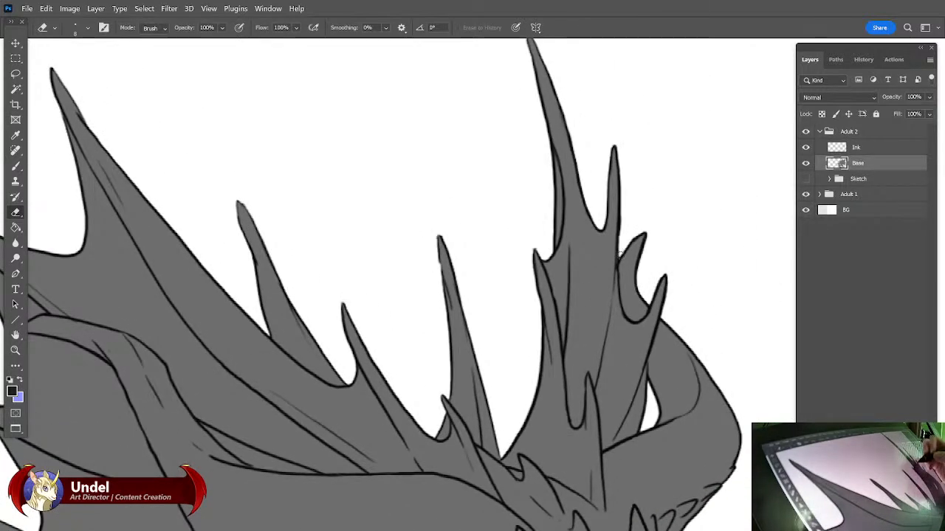
pyautogui.moveTo(676, 243); pyautogui.dragTo(657, 308)
pyautogui.click(860, 150)
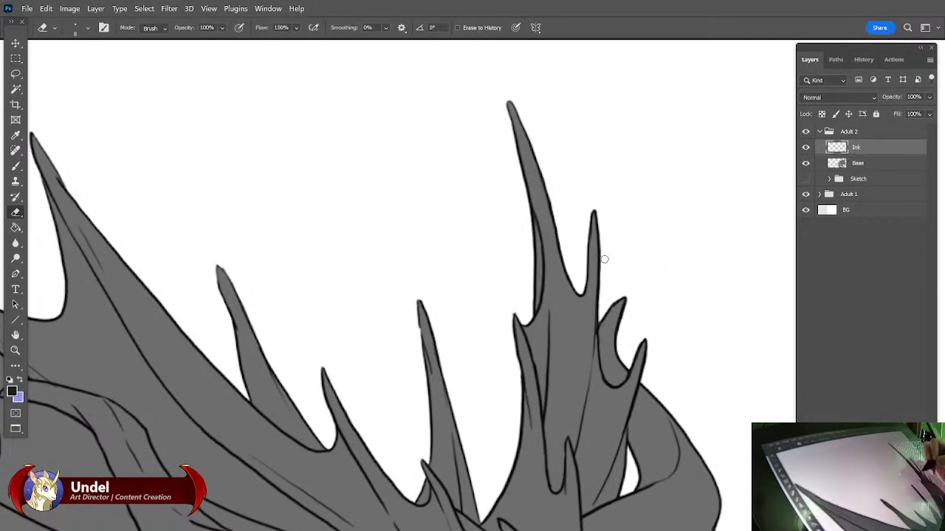
# Return to the Base layer and erase the grey spilling past the outline from the snout down to the upper chest spikes.
pyautogui.scroll(-10, 705, 289)
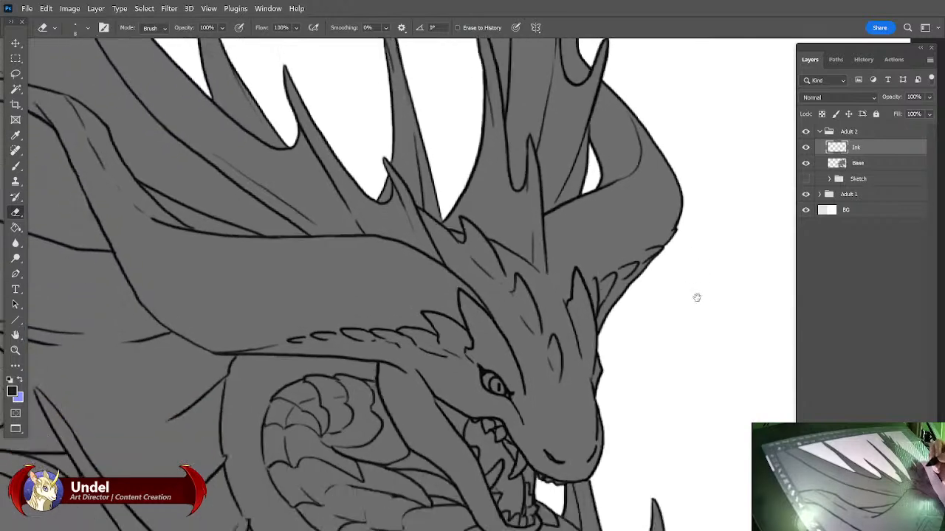
pyautogui.scroll(-2, 697, 310)
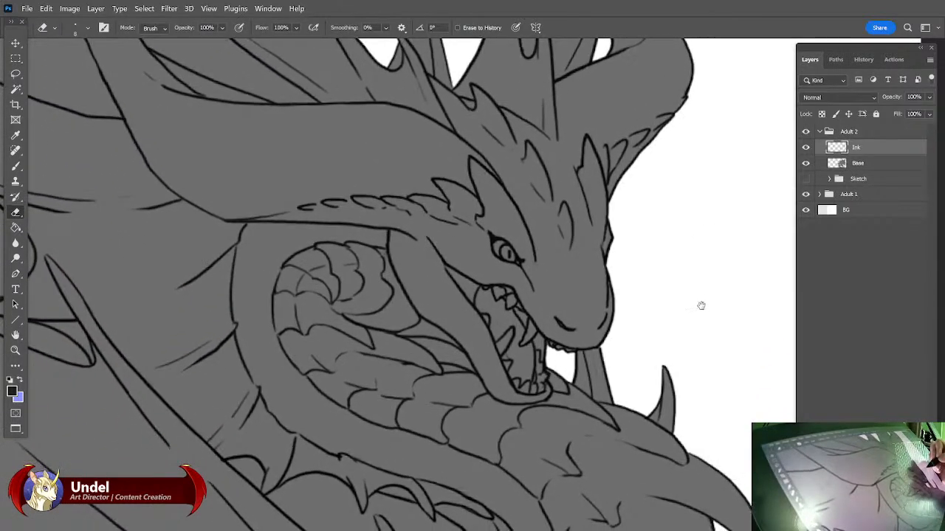
pyautogui.scroll(-2, 701, 331)
pyautogui.hotkey('alt', '[')
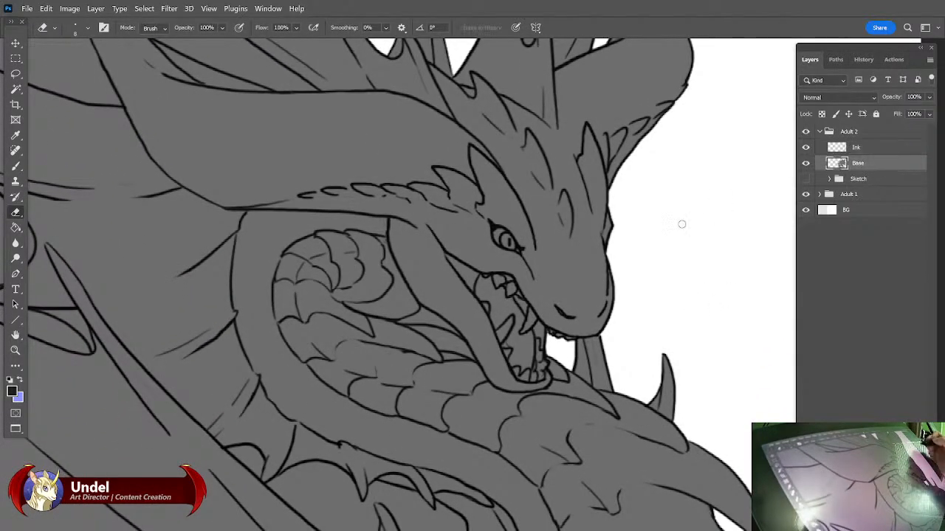
pyautogui.moveTo(670, 344); pyautogui.dragTo(662, 277)
pyautogui.moveTo(719, 395); pyautogui.dragTo(654, 265)
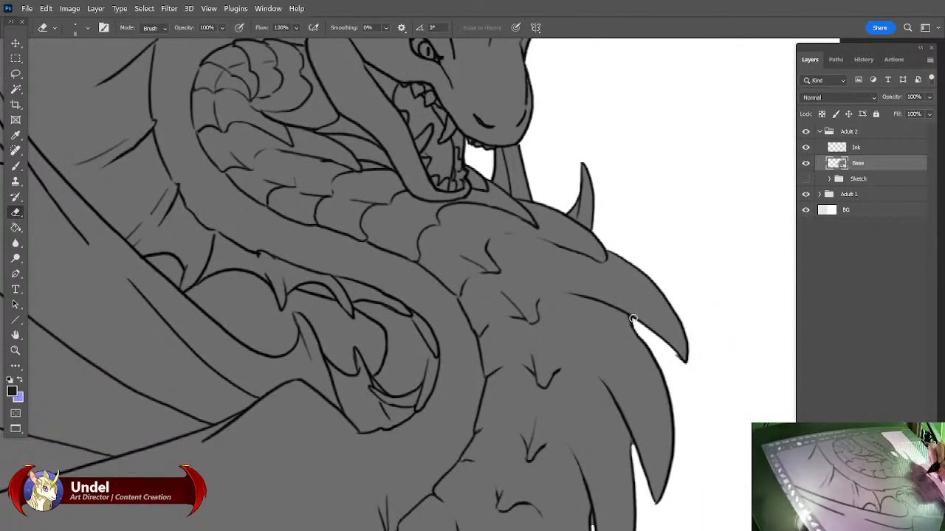
# Clean up the stray line ends and excess grey around the chest spikes, alternating between the Ink and Base layers.
pyautogui.hotkey('alt', ']')
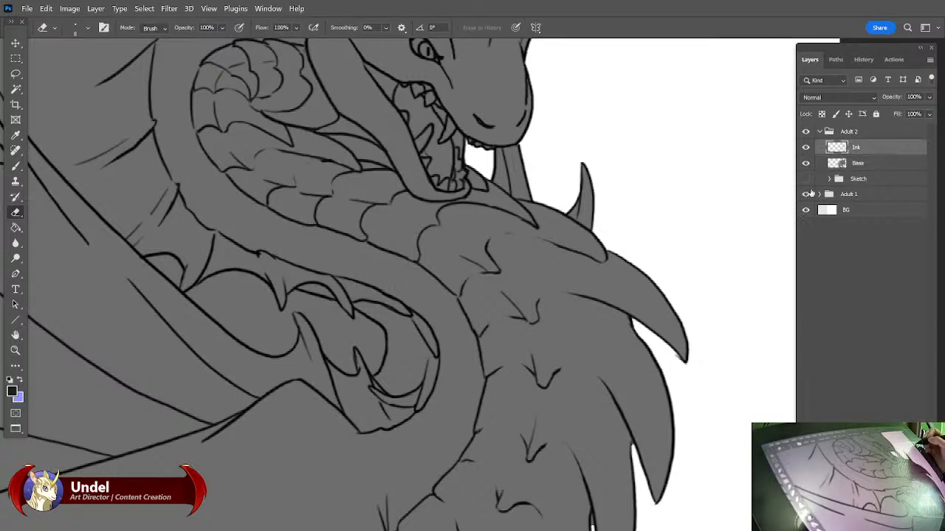
pyautogui.moveTo(774, 388)
pyautogui.mouseDown()
pyautogui.moveTo(745, 283)
pyautogui.moveTo(758, 245)
pyautogui.mouseUp()
pyautogui.hotkey('alt', '[')
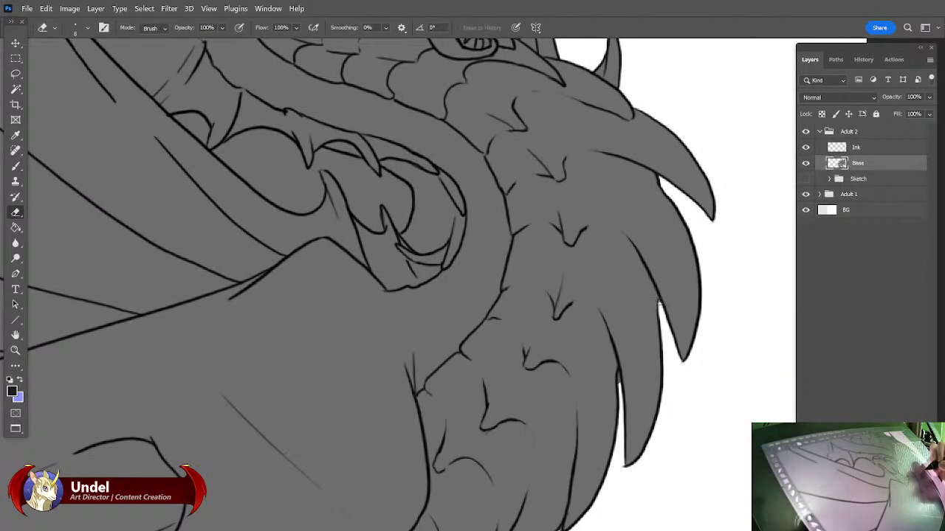
pyautogui.moveTo(694, 394)
pyautogui.mouseDown()
pyautogui.moveTo(746, 261)
pyautogui.moveTo(738, 277)
pyautogui.mouseUp()
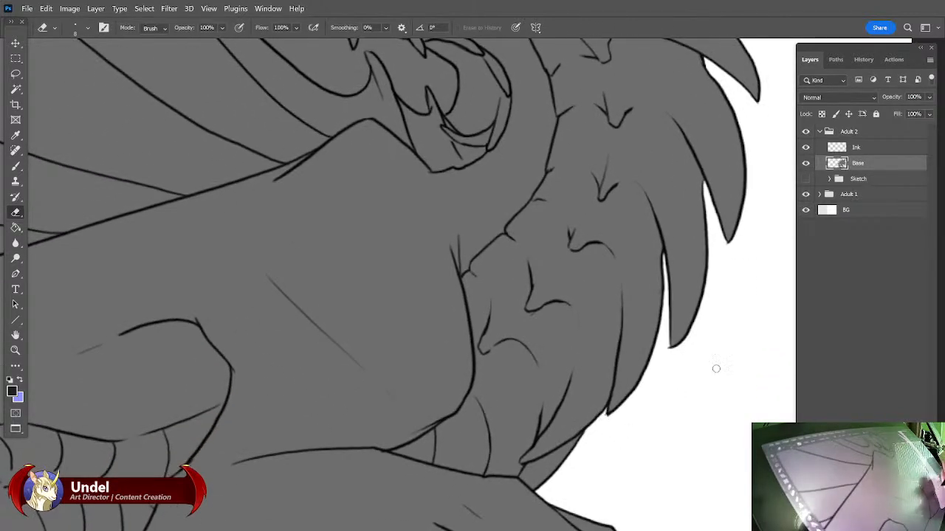
pyautogui.click(859, 144)
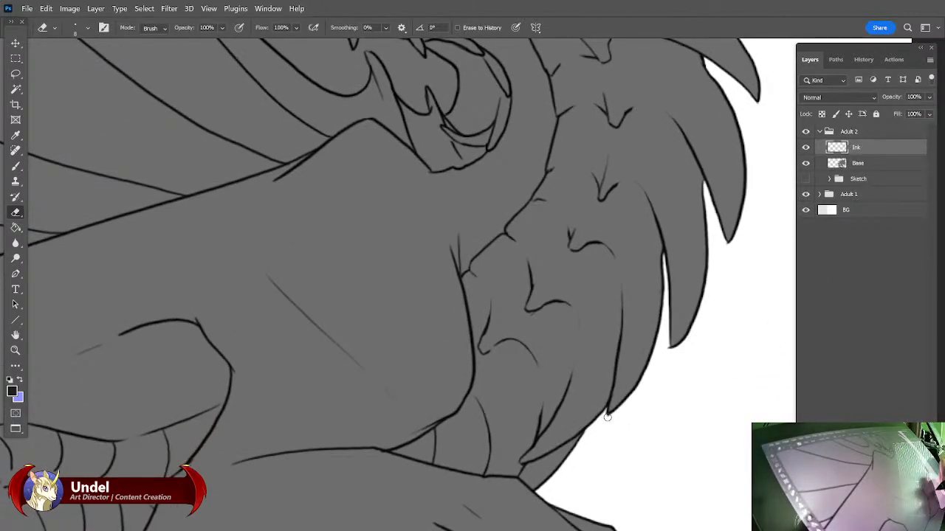
pyautogui.scroll(-5, 669, 355)
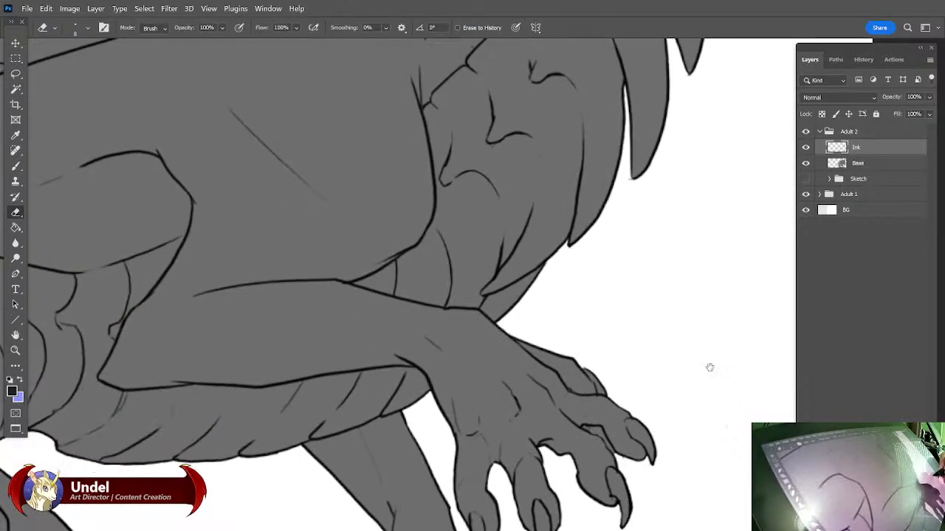
# Clean up the raised front foot on the Base and Ink layers, erasing the grey in the gap between its toes on Base.
pyautogui.hotkey('alt', '[')
pyautogui.moveTo(698, 341)
pyautogui.mouseDown()
pyautogui.moveTo(731, 267)
pyautogui.moveTo(726, 297)
pyautogui.moveTo(717, 295)
pyautogui.moveTo(732, 250)
pyautogui.mouseUp()
pyautogui.hotkey('alt', ']')
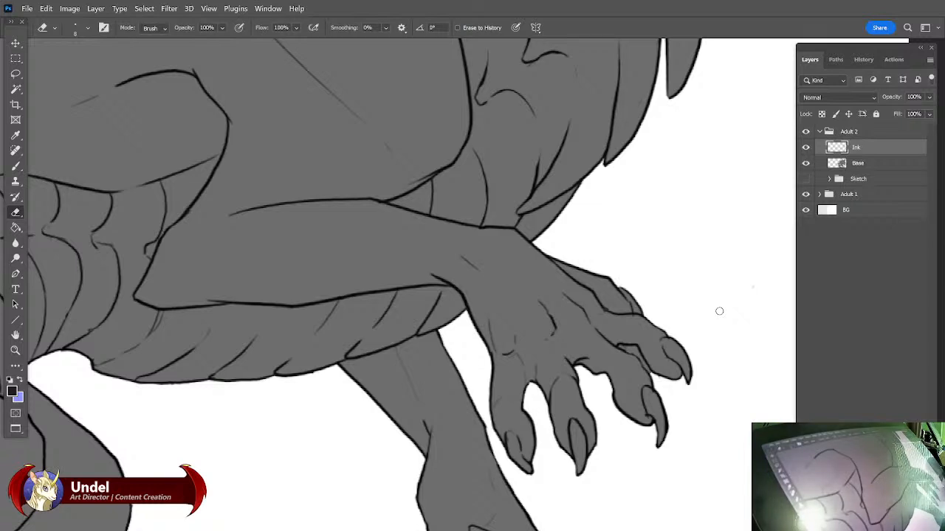
pyautogui.click(858, 161)
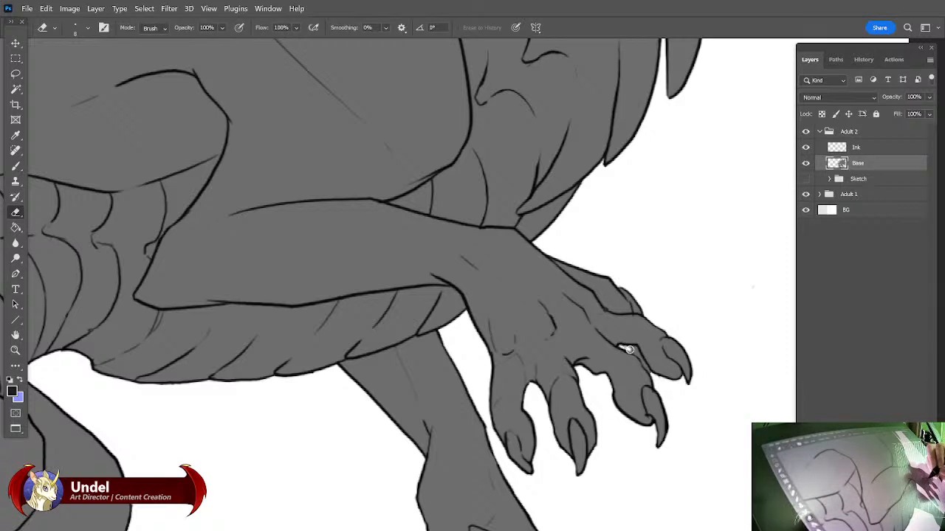
pyautogui.moveTo(631, 350); pyautogui.dragTo(638, 353)
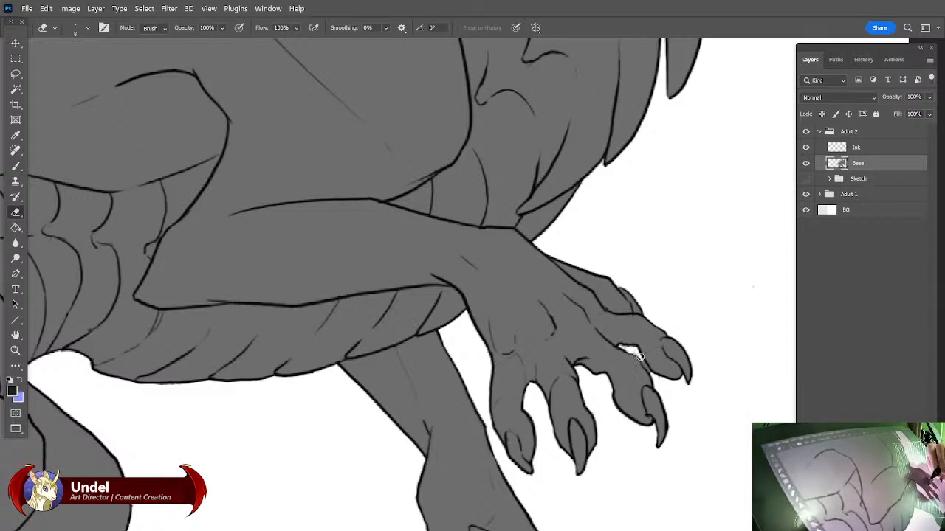
pyautogui.moveTo(719, 402); pyautogui.dragTo(755, 263)
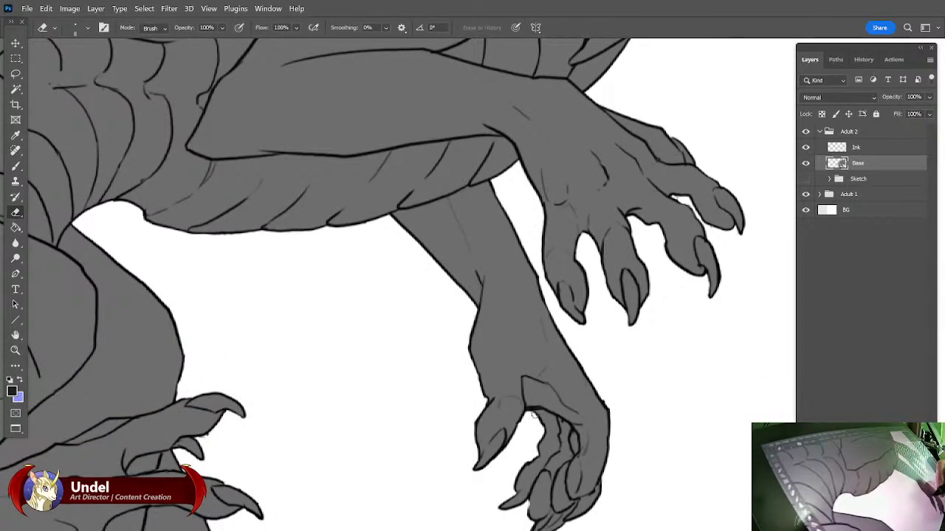
# Activate the Ink layer and erase the stray line bits around the far front foot's wrist and curled toes.
pyautogui.click(865, 147)
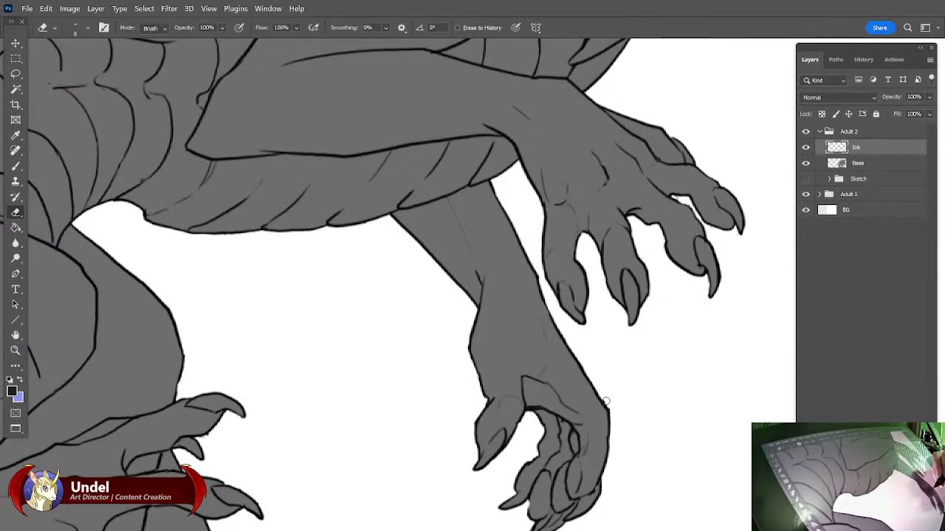
pyautogui.moveTo(659, 433); pyautogui.dragTo(662, 371)
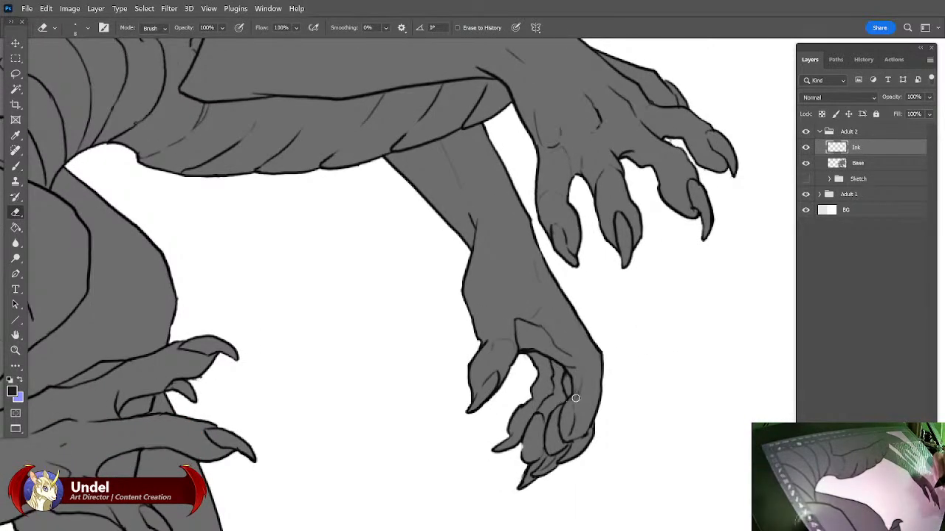
pyautogui.moveTo(621, 422); pyautogui.dragTo(625, 407)
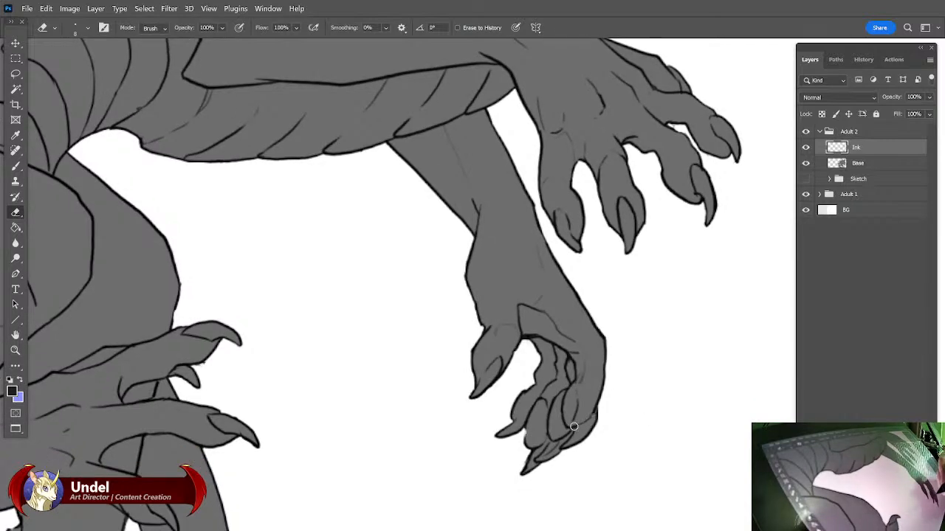
pyautogui.moveTo(681, 353)
pyautogui.mouseDown()
pyautogui.moveTo(696, 400)
pyautogui.moveTo(736, 409)
pyautogui.mouseUp()
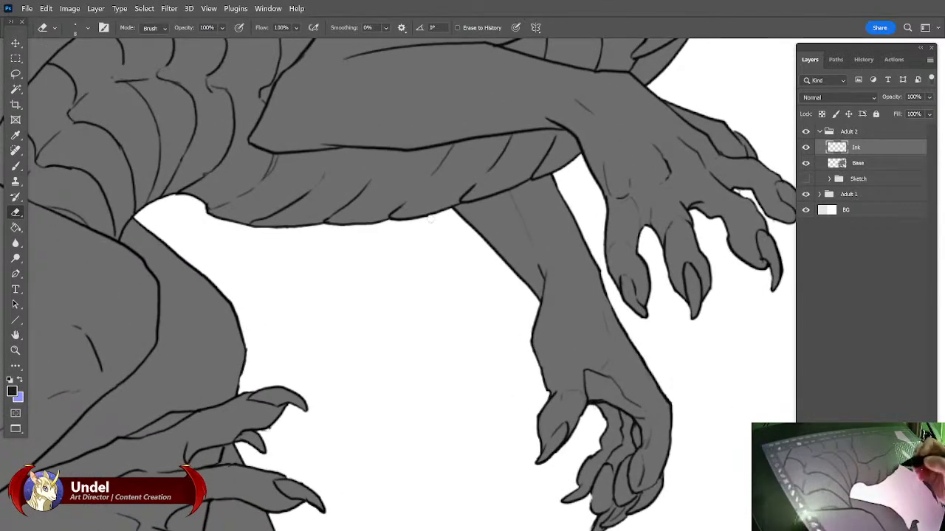
# Erase the stray ink marks along the belly underside and around the far hind knee.
pyautogui.moveTo(385, 267); pyautogui.dragTo(489, 300)
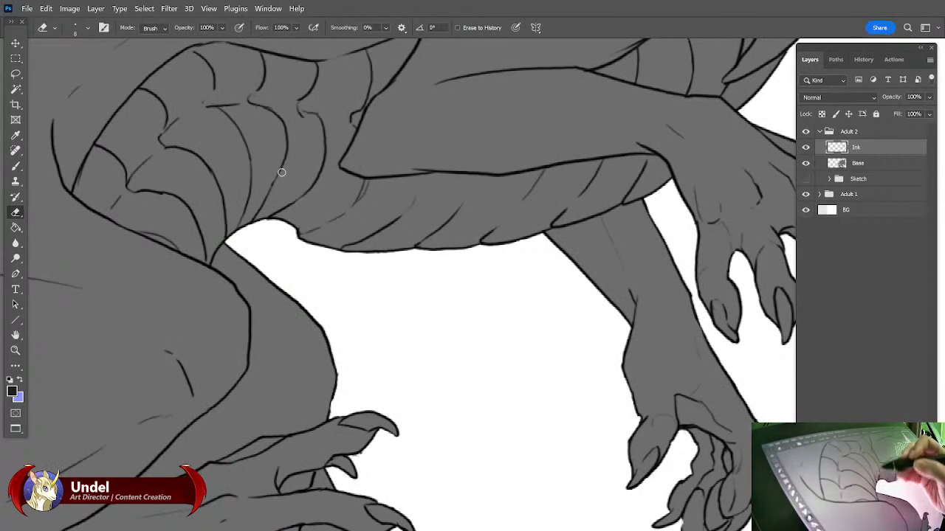
pyautogui.moveTo(384, 270); pyautogui.dragTo(401, 179)
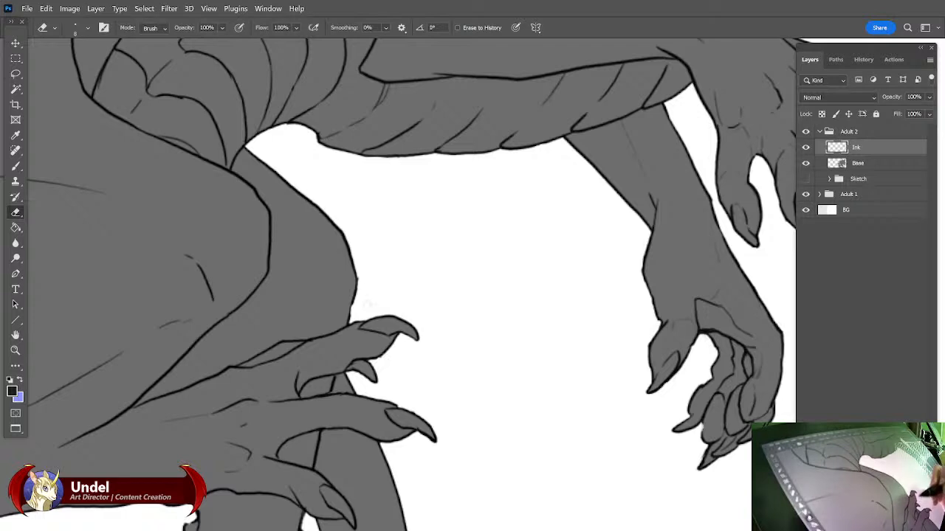
pyautogui.moveTo(511, 415); pyautogui.dragTo(560, 286)
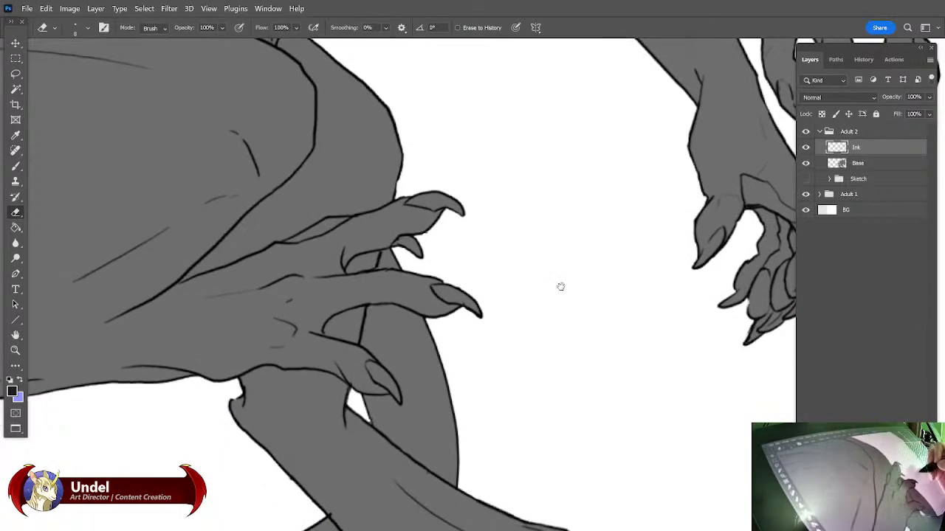
# Erase the grey on the Base layer in the small gap between the hind claw, leg and tail, and reactivate the Ink layer.
pyautogui.hotkey('alt', '[')
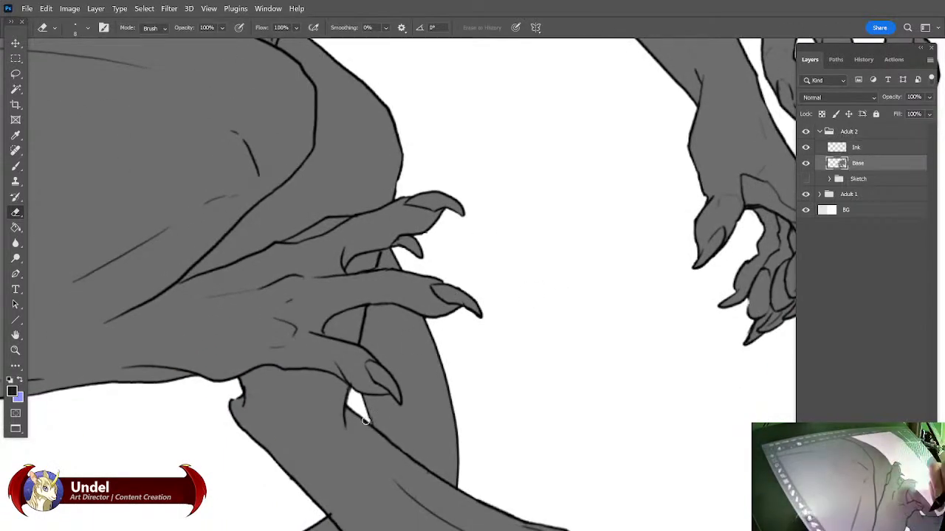
pyautogui.moveTo(569, 390); pyautogui.dragTo(573, 367)
pyautogui.click(848, 148)
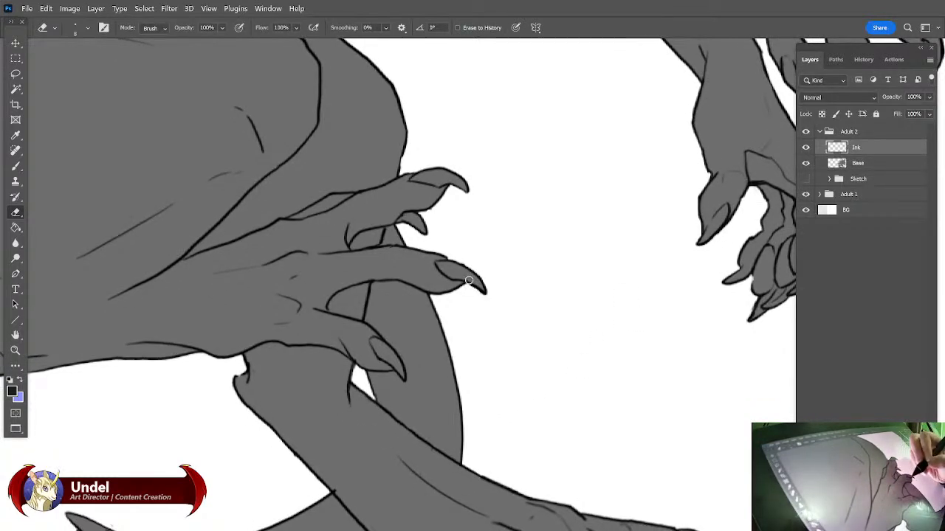
# Erase the overshooting ink lines around the hind claws and along the outline of the extended hind leg.
pyautogui.moveTo(504, 306); pyautogui.dragTo(554, 254)
pyautogui.moveTo(335, 408); pyautogui.dragTo(337, 416)
pyautogui.moveTo(569, 339); pyautogui.dragTo(559, 328)
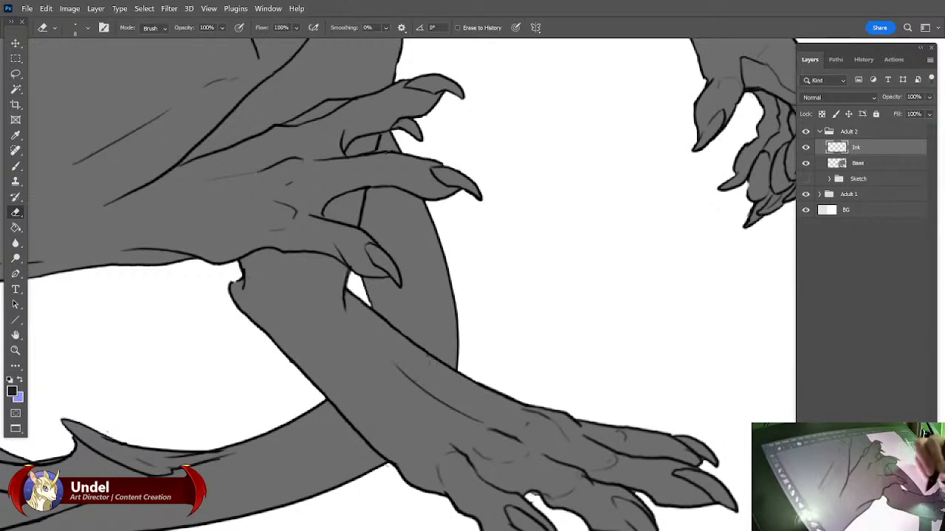
pyautogui.moveTo(424, 356); pyautogui.dragTo(430, 361)
pyautogui.moveTo(574, 320); pyautogui.dragTo(593, 265)
pyautogui.moveTo(612, 302); pyautogui.dragTo(616, 289)
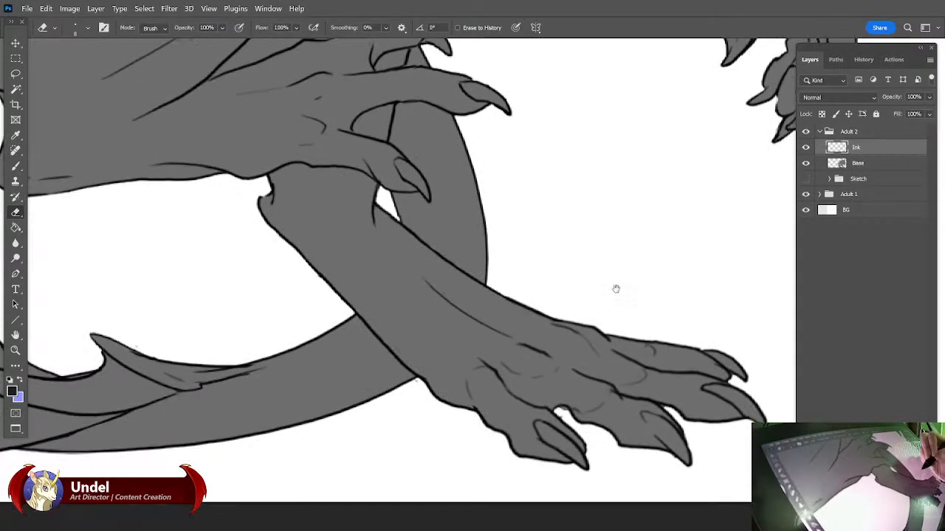
# Erase the grey spilling between the extended hind foot's toes on the Base layer, and reactivate the Ink layer.
pyautogui.hotkey('alt', '[')
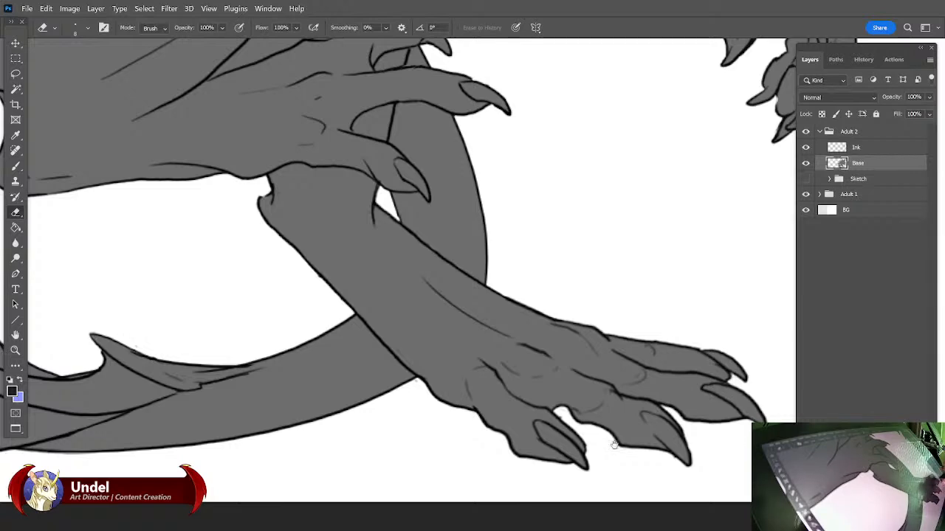
pyautogui.moveTo(554, 474); pyautogui.dragTo(669, 447)
pyautogui.click(845, 148)
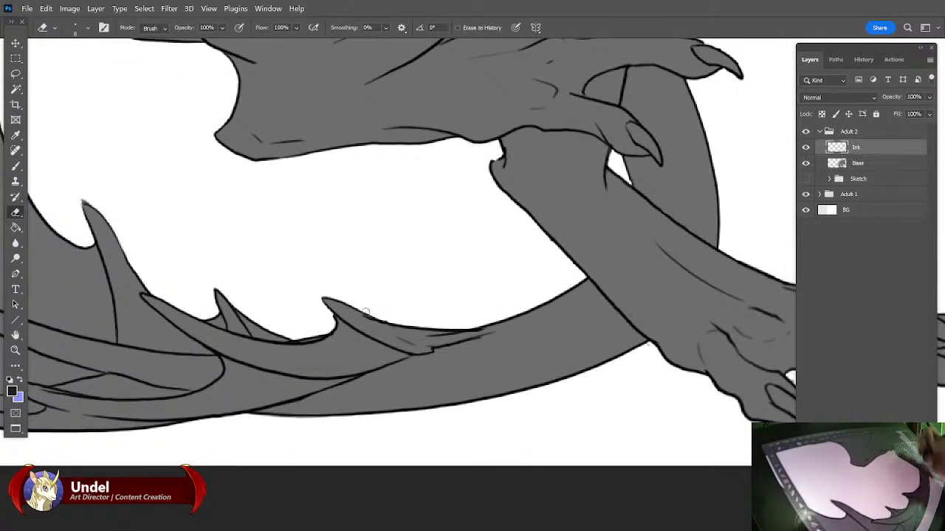
# Erase the stray and doubled ink lines along the small tail spike nearest the hind leg.
pyautogui.moveTo(526, 420); pyautogui.dragTo(576, 438)
pyautogui.moveTo(358, 317); pyautogui.dragTo(561, 380)
pyautogui.moveTo(657, 363); pyautogui.dragTo(536, 321)
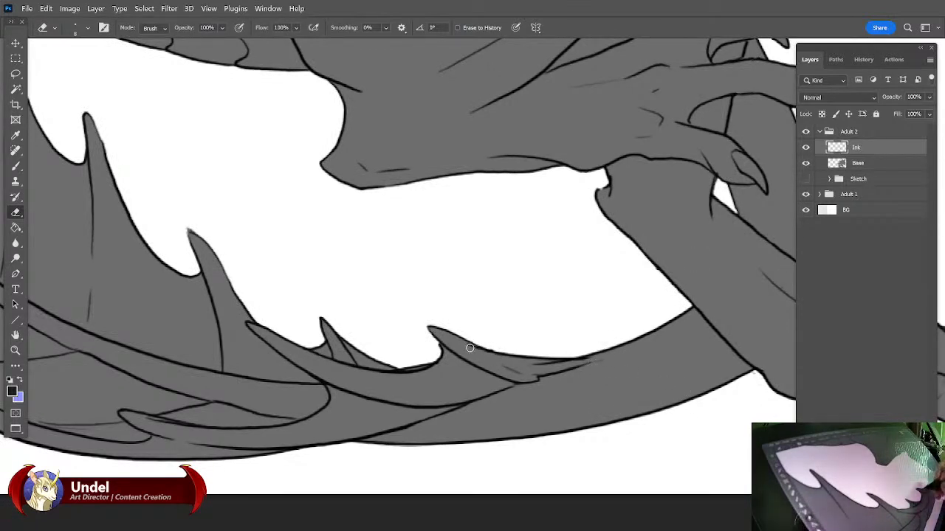
pyautogui.moveTo(498, 358); pyautogui.dragTo(486, 350)
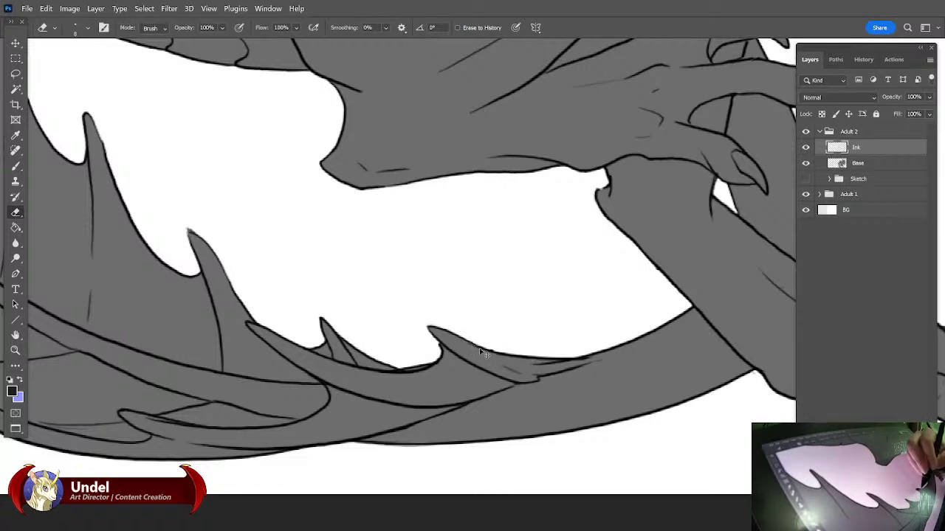
pyautogui.moveTo(492, 358)
pyautogui.mouseDown()
pyautogui.moveTo(457, 340)
pyautogui.moveTo(465, 344)
pyautogui.mouseUp()
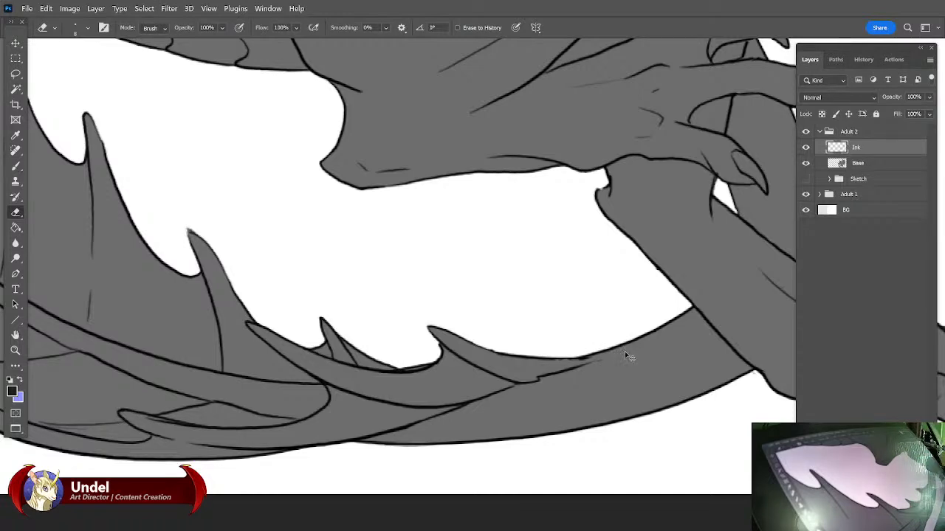
# Select the Adult 2 Base layer and lock its transparent pixels.
pyautogui.hotkey('ctrl', '-')
pyautogui.hotkey('ctrl', '-')
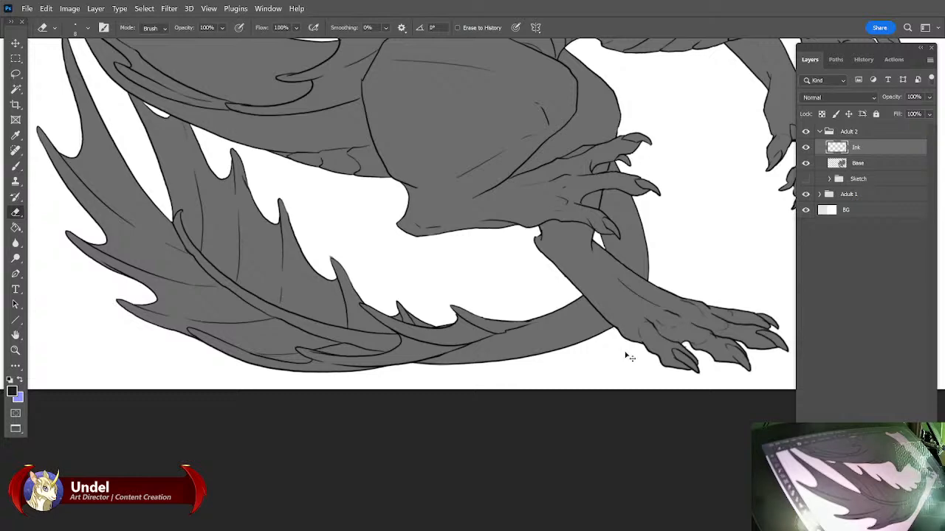
pyautogui.hotkey('ctrl', '-')
pyautogui.hotkey('ctrl', '-')
pyautogui.hotkey('ctrl', '-')
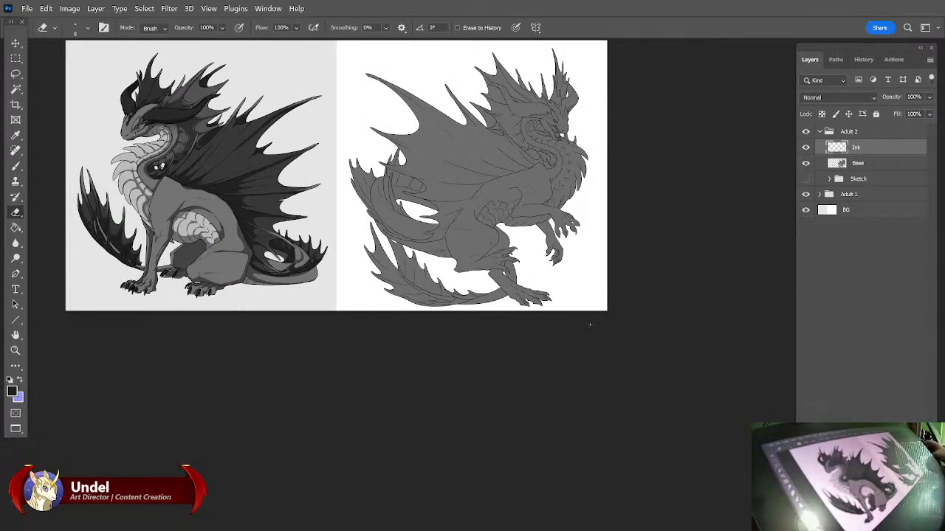
pyautogui.click(860, 164)
pyautogui.click(822, 114)
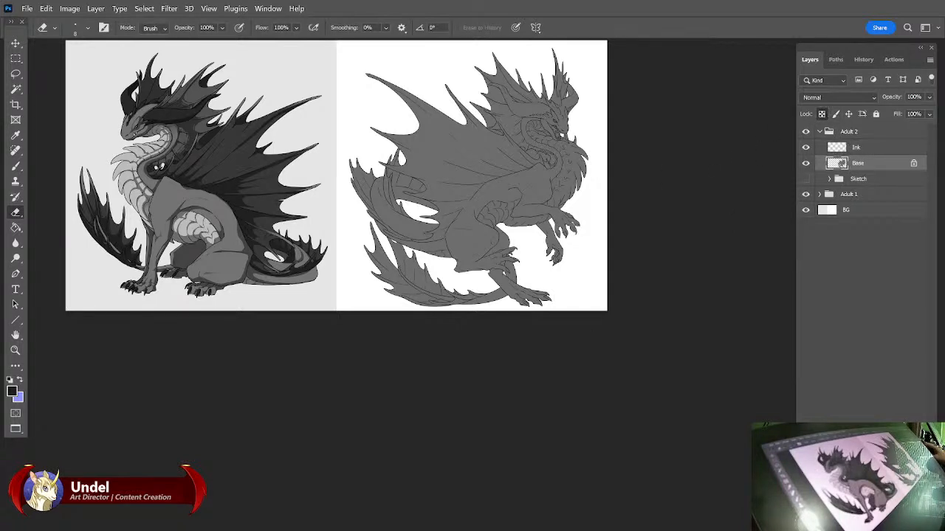
# Fill the locked Base layer with a dark grey foreground colour at 100% opacity.
pyautogui.press('g')
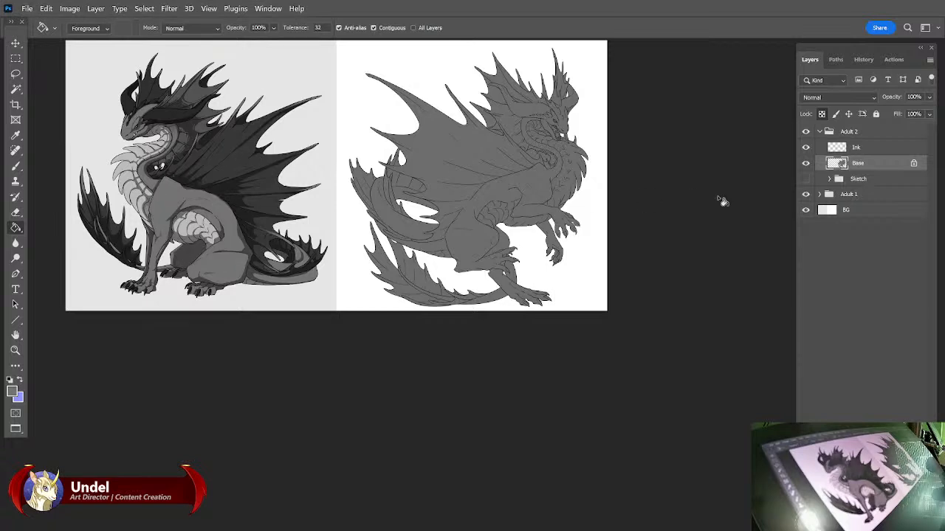
pyautogui.hotkey('shift', 'F5')
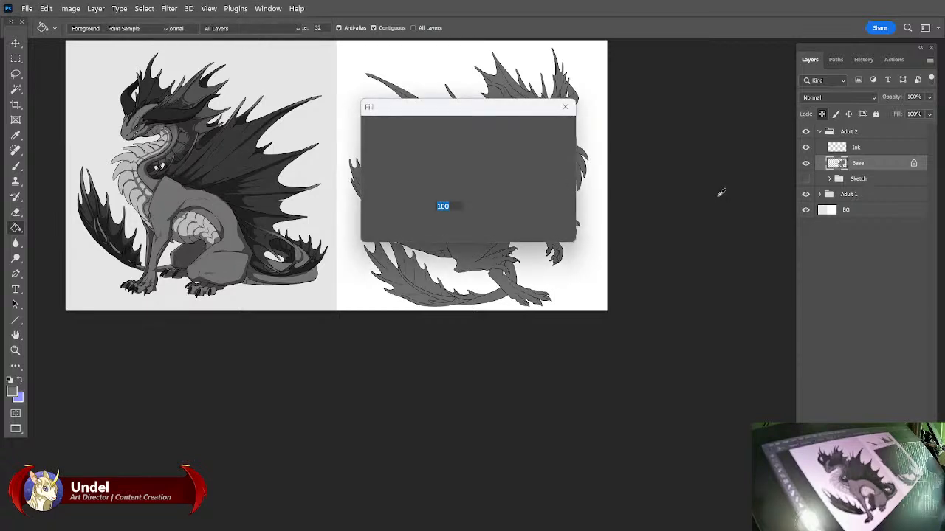
pyautogui.press('Return')
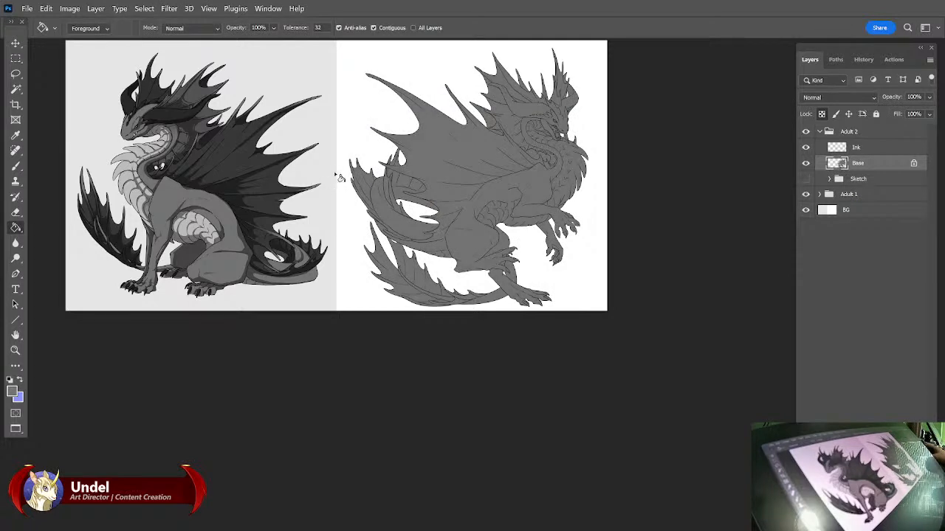
# Fill the locked Base layer with a light grey foreground colour at 100% opacity.
pyautogui.press('b')
pyautogui.press('x')
pyautogui.hotkey('shift', 'BackSpace')
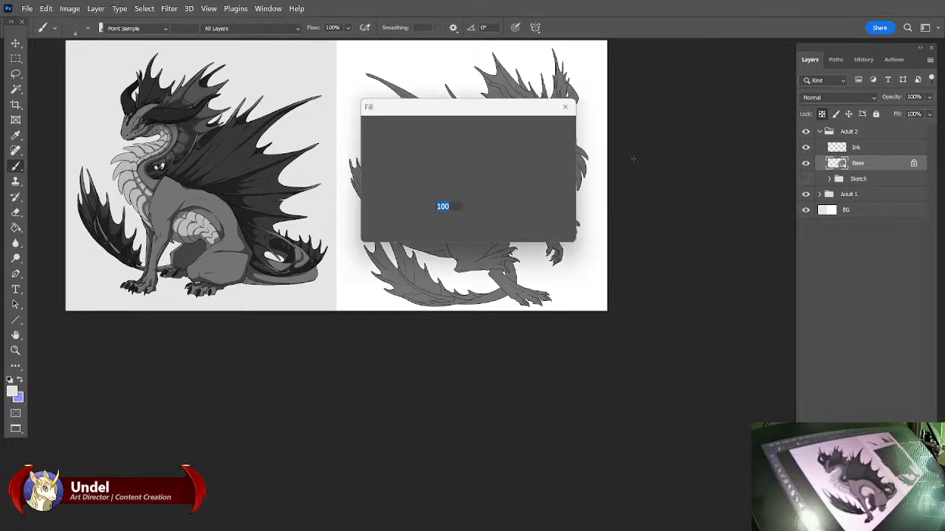
pyautogui.press('Return')
# Add a new layer named Belly directly above the Base layer.
pyautogui.click(930, 60)
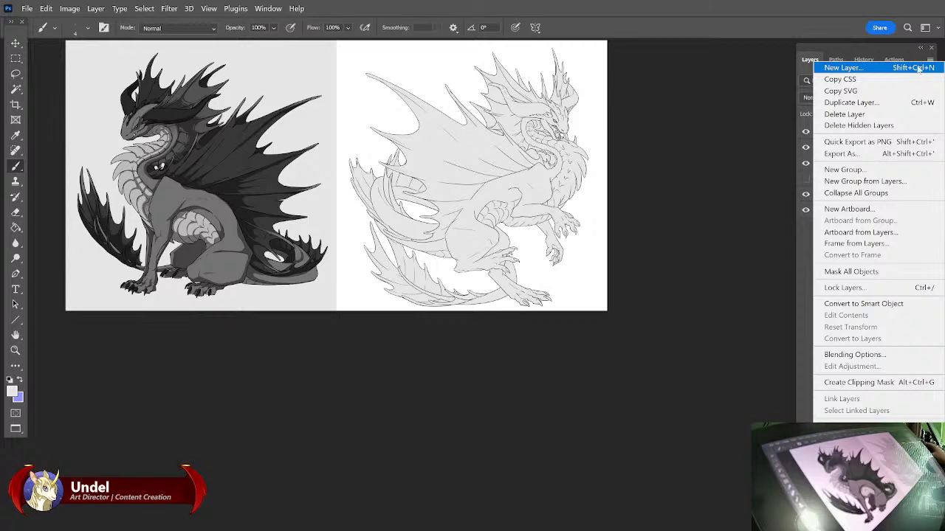
pyautogui.click(844, 67)
pyautogui.write('Belly')
pyautogui.press('Return')
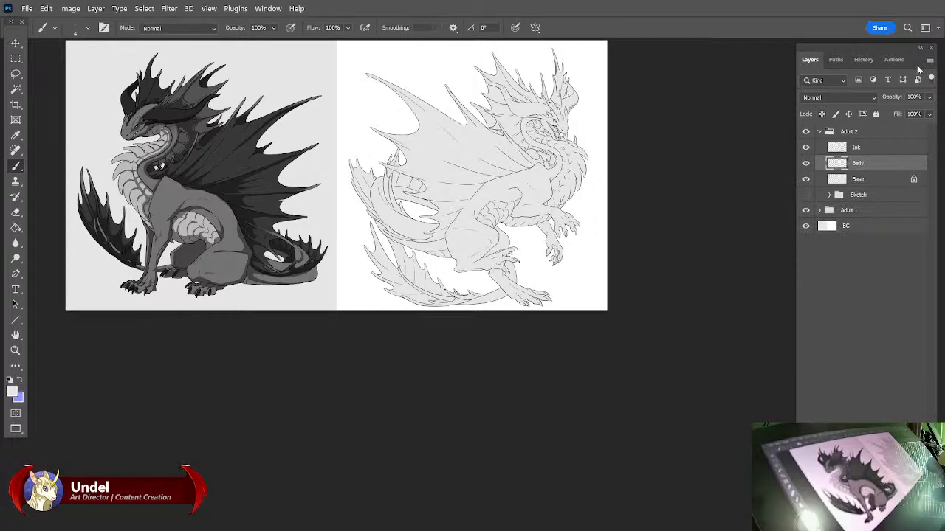
pyautogui.hotkey('ctrl', '+')
pyautogui.hotkey('ctrl', '+')
pyautogui.hotkey('ctrl', '+')
pyautogui.hotkey('ctrl', '+')
pyautogui.hotkey('ctrl', '+')
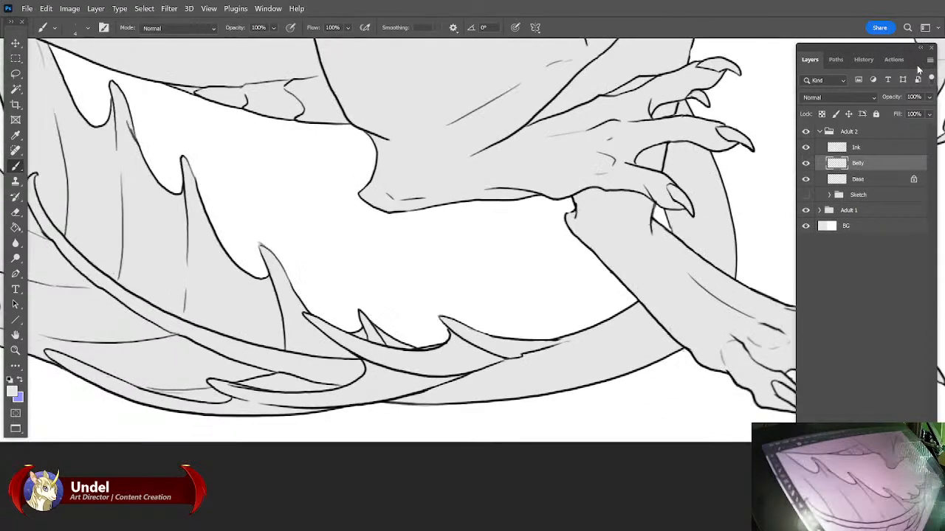
# Set the foreground colour to dark red 922626 and return to the Brush tool.
pyautogui.click(12, 392)
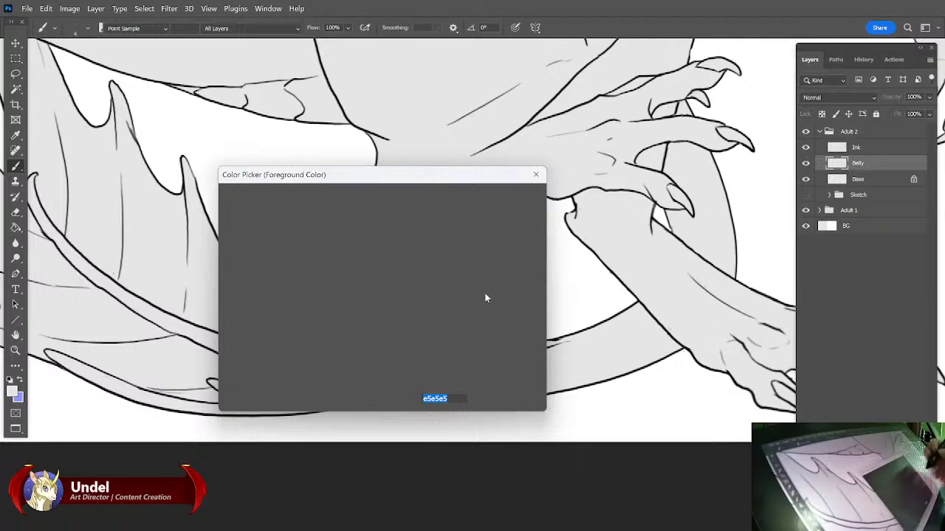
pyautogui.moveTo(308, 281); pyautogui.dragTo(341, 269)
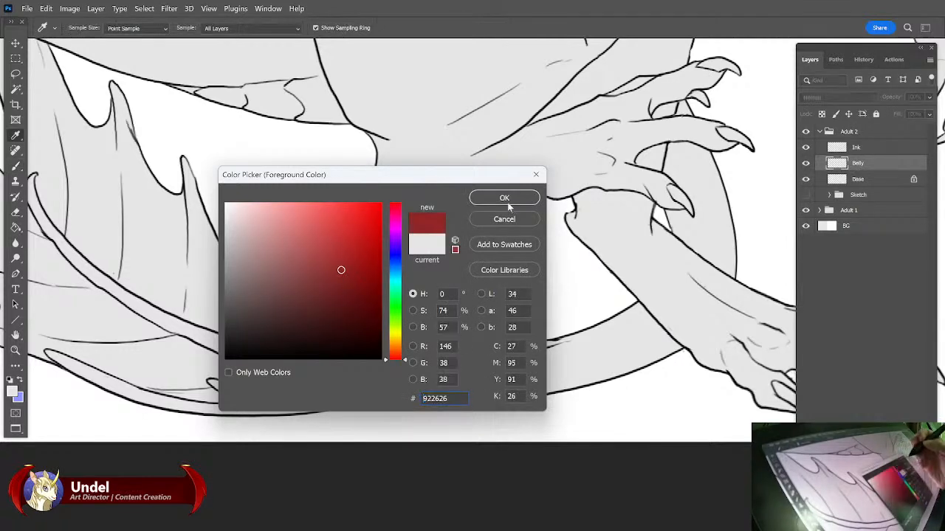
pyautogui.click(508, 200)
pyautogui.press('b')
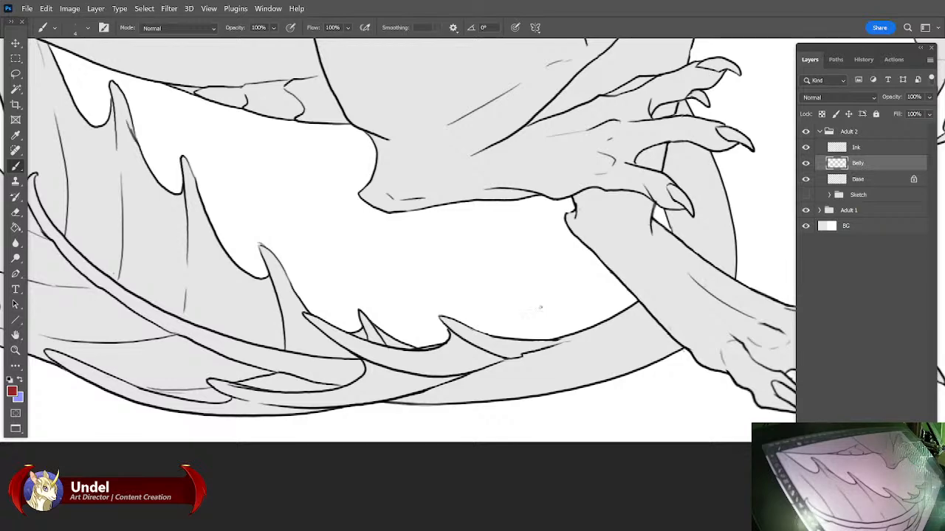
# Check the coverage of the whole Adult 2 dragon by hiding and showing its Base layer.
pyautogui.scroll(-6, 510, 268)
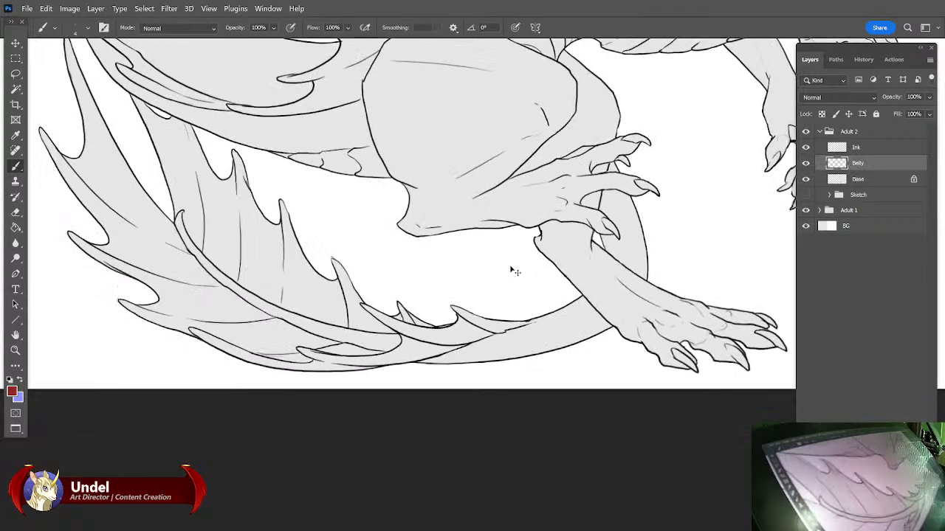
pyautogui.hotkey('ctrl', '-')
pyautogui.moveTo(694, 249); pyautogui.dragTo(679, 356)
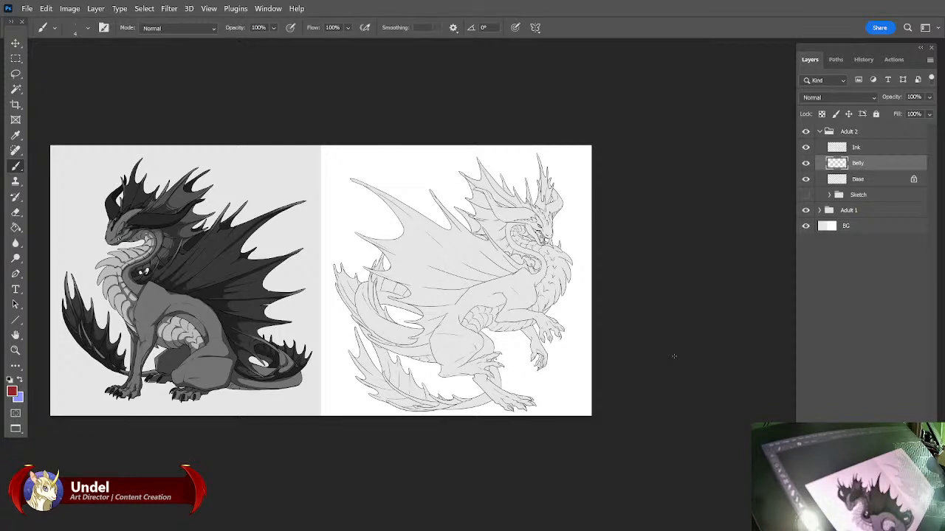
pyautogui.click(806, 179)
pyautogui.click(806, 180)
pyautogui.click(806, 179)
pyautogui.click(806, 180)
# Lasso the scaled underside of the curved neck behind the jaw and fill it with dark red at 100% opacity on the Belly layer.
pyautogui.hotkey('ctrl', '+')
pyautogui.hotkey('ctrl', '+')
pyautogui.hotkey('ctrl', '+')
pyautogui.hotkey('ctrl', '+')
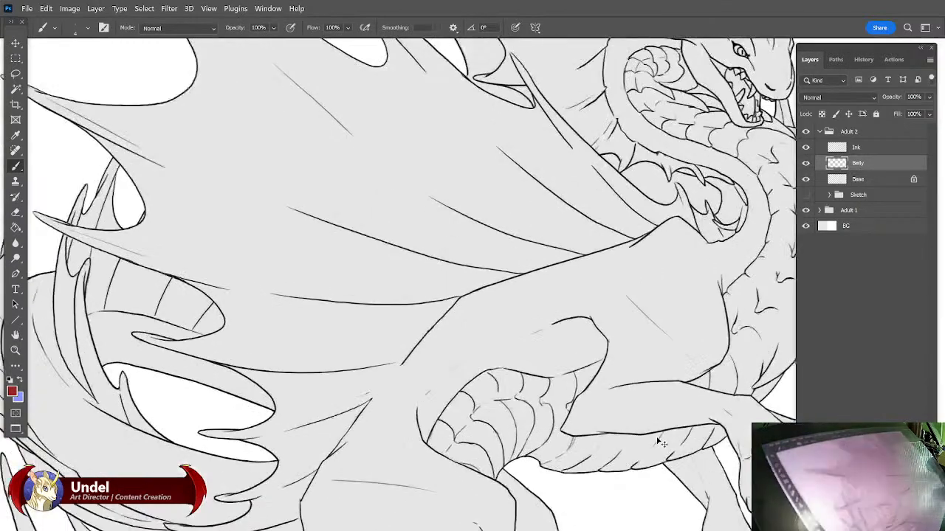
pyautogui.moveTo(656, 387); pyautogui.dragTo(516, 520)
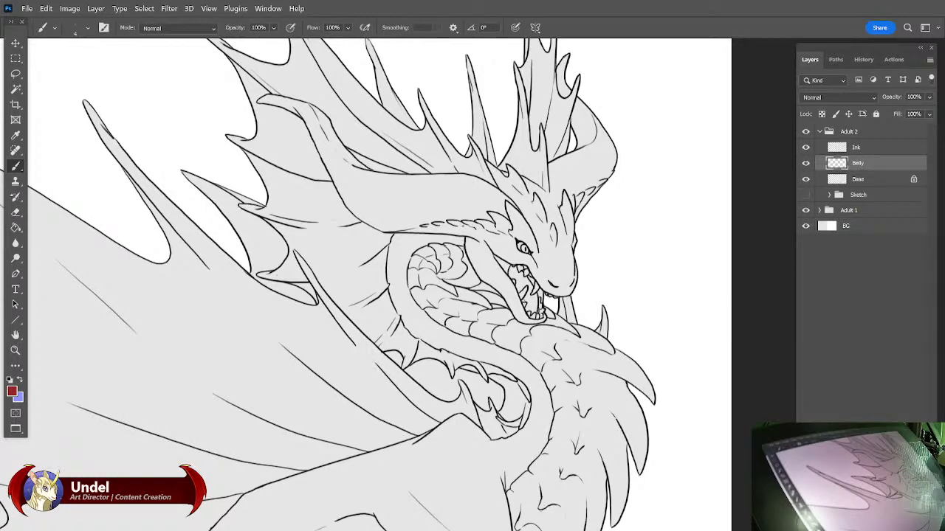
pyautogui.hotkey('ctrl', '+')
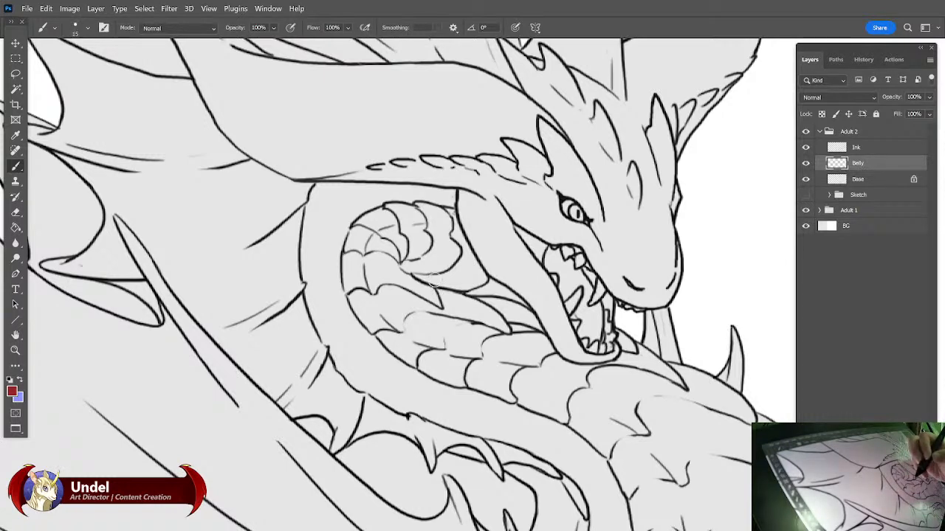
pyautogui.press('l')
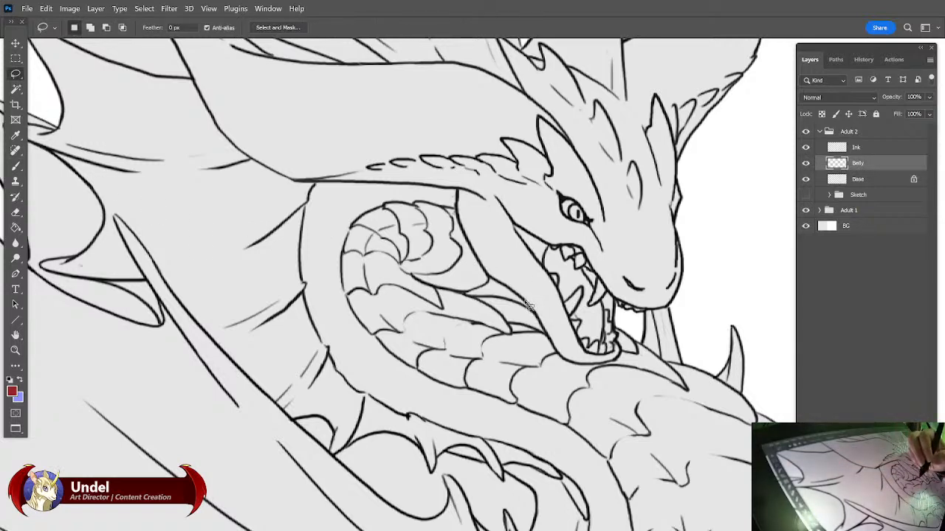
pyautogui.moveTo(480, 267); pyautogui.dragTo(470, 242)
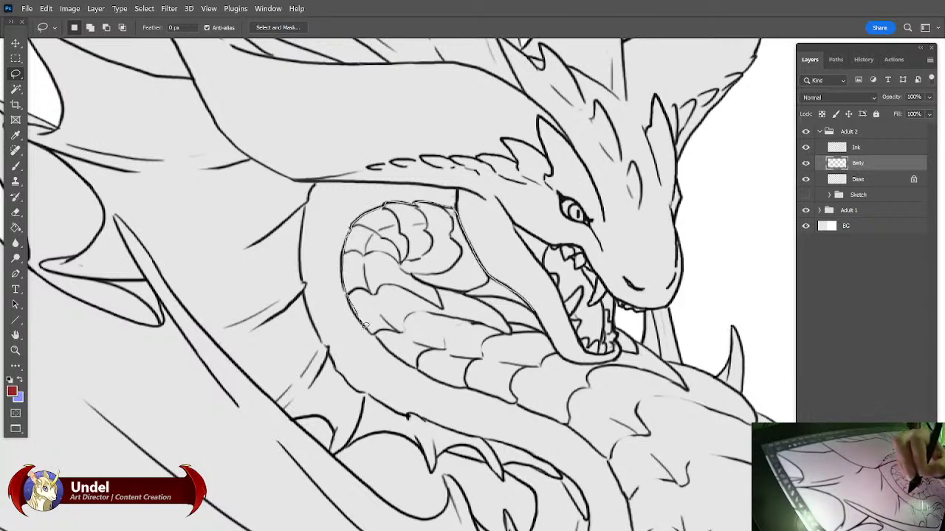
pyautogui.moveTo(404, 362)
pyautogui.mouseDown()
pyautogui.moveTo(471, 363)
pyautogui.moveTo(500, 349)
pyautogui.moveTo(524, 359)
pyautogui.moveTo(515, 336)
pyautogui.mouseUp()
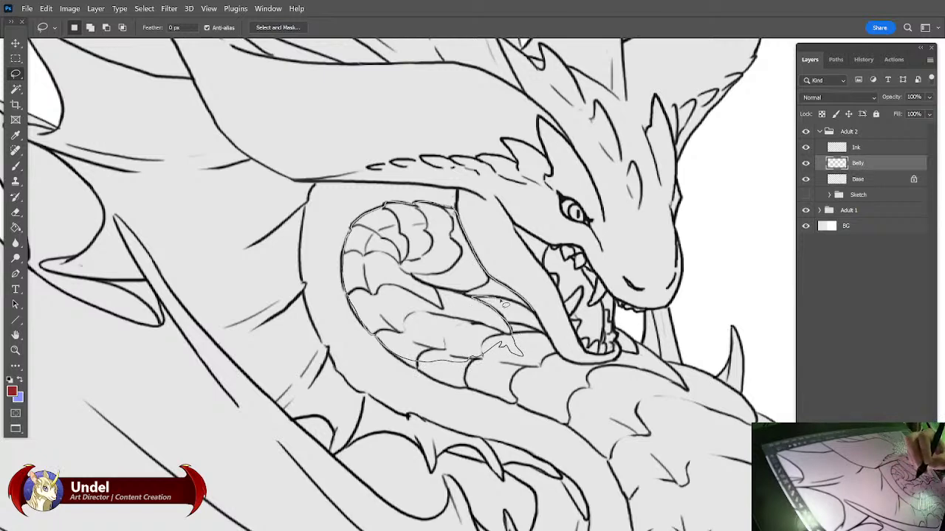
pyautogui.moveTo(540, 319); pyautogui.dragTo(539, 318)
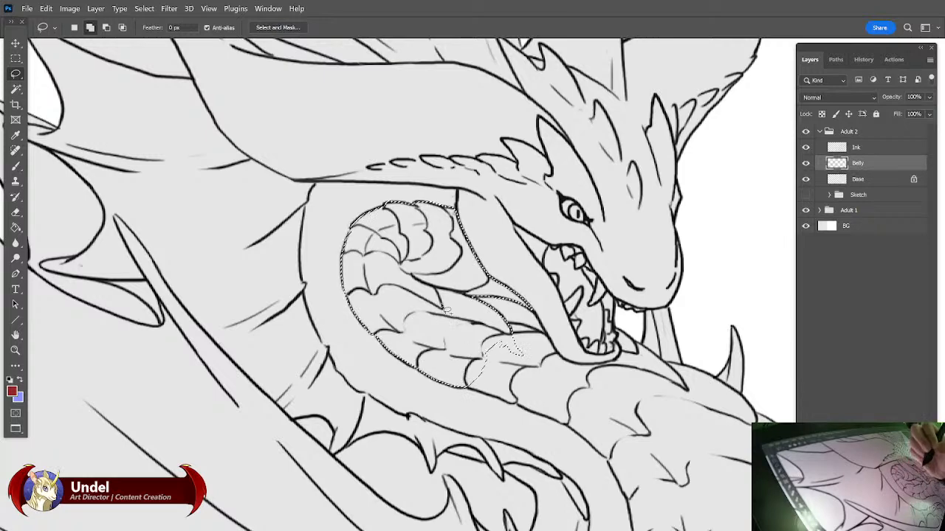
pyautogui.moveTo(523, 275); pyautogui.dragTo(455, 250)
pyautogui.moveTo(444, 302)
pyautogui.mouseDown()
pyautogui.moveTo(490, 326)
pyautogui.moveTo(496, 366)
pyautogui.moveTo(452, 386)
pyautogui.moveTo(396, 366)
pyautogui.moveTo(390, 316)
pyautogui.mouseUp()
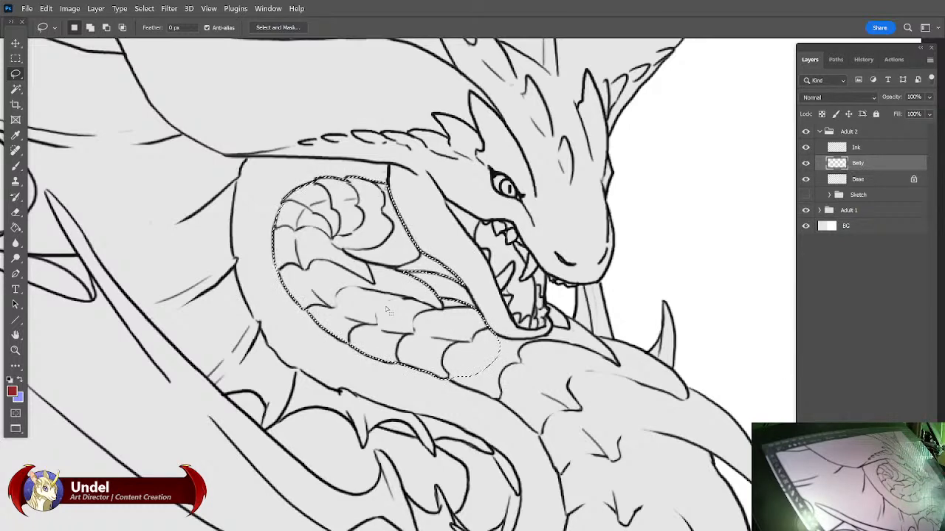
pyautogui.hotkey('shift', 'BackSpace')
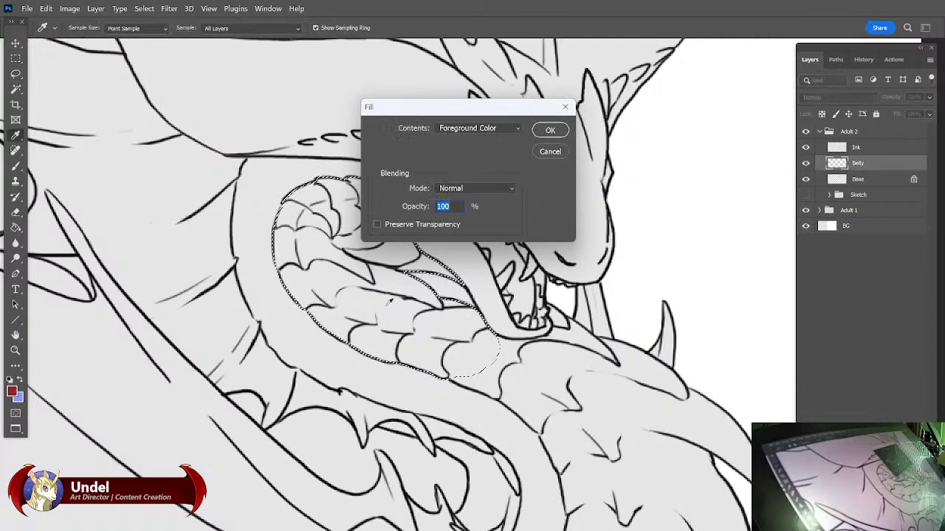
pyautogui.press('Return')
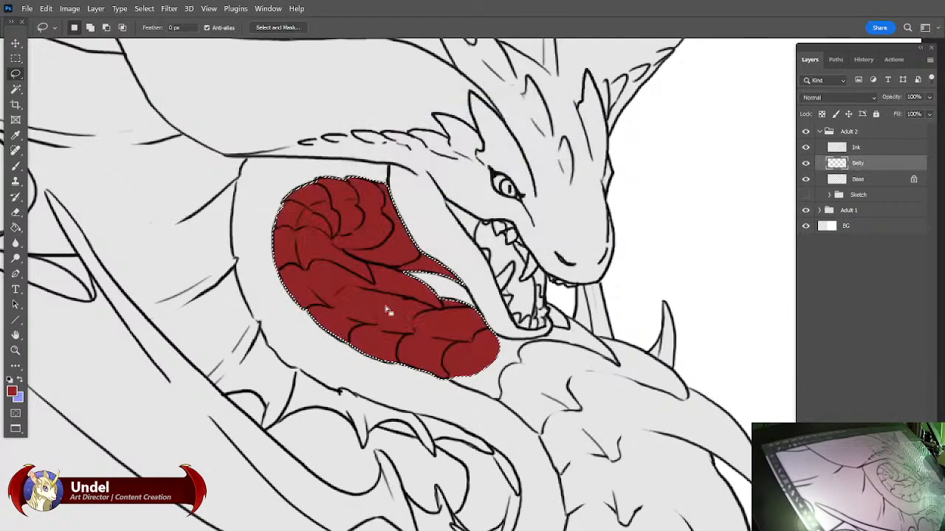
pyautogui.hotkey('ctrl', 'd')
# Outline a lasso selection from the end of the red neck fill along the neck edge onto the upper chest.
pyautogui.moveTo(590, 398); pyautogui.dragTo(486, 350)
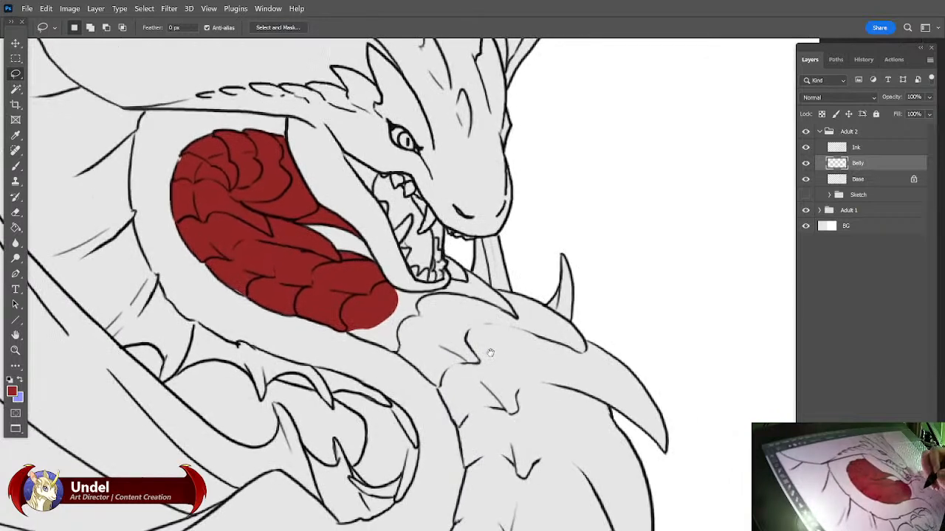
pyautogui.click(16, 165)
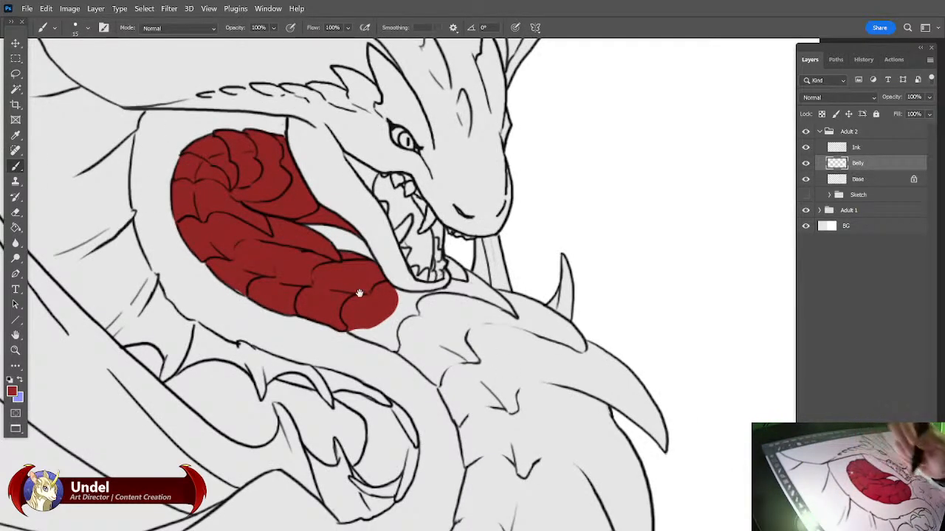
pyautogui.moveTo(391, 254); pyautogui.dragTo(313, 239)
pyautogui.click(16, 75)
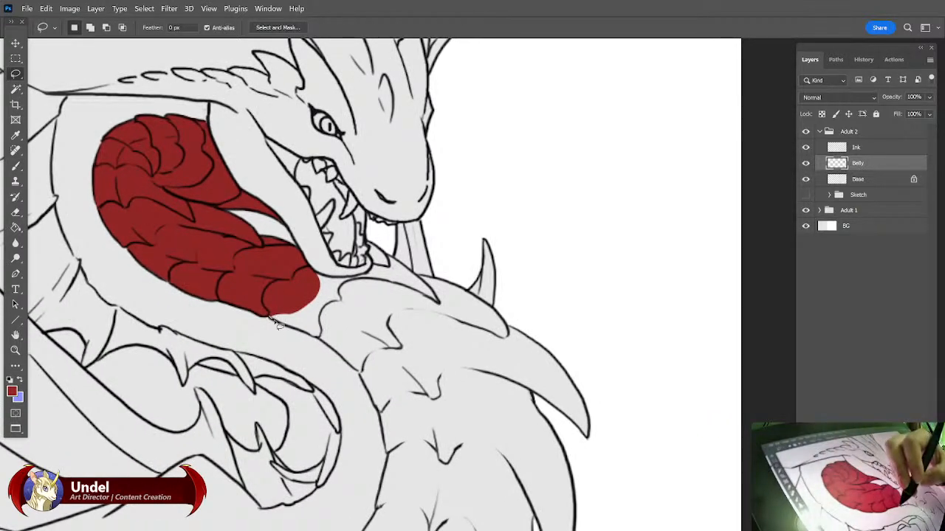
pyautogui.moveTo(311, 337); pyautogui.dragTo(312, 338)
pyautogui.hotkey('ctrl', 'z')
pyautogui.moveTo(267, 315); pyautogui.dragTo(342, 360)
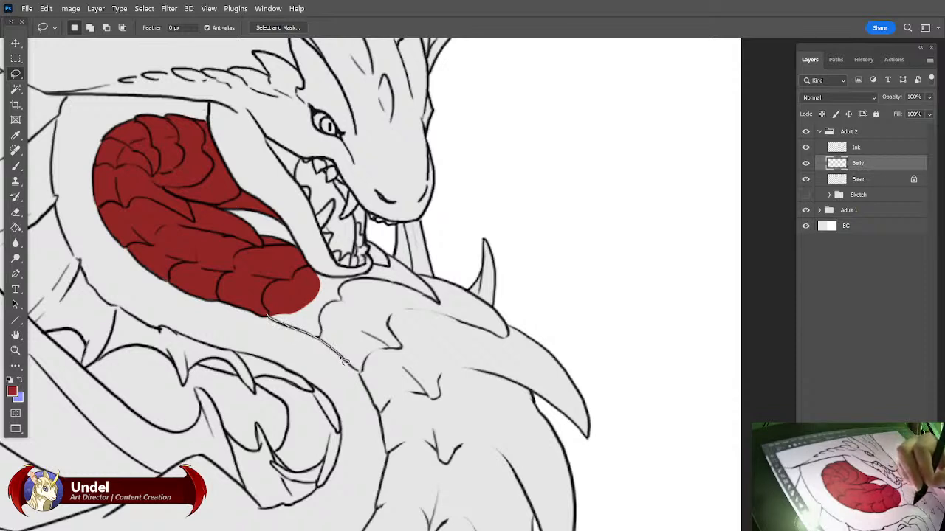
pyautogui.moveTo(366, 390)
pyautogui.mouseDown()
pyautogui.moveTo(396, 422)
pyautogui.moveTo(452, 347)
pyautogui.moveTo(364, 297)
pyautogui.moveTo(274, 289)
pyautogui.mouseUp()
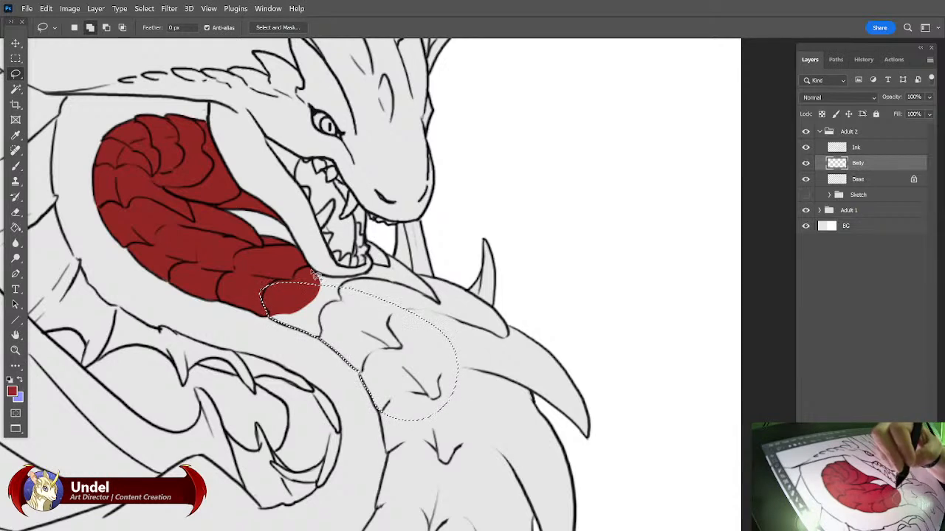
# Try to clear the Belly layer's pixels inside the upper chest selection and deselect.
pyautogui.press('Delete')
pyautogui.hotkey('ctrl', 'd')
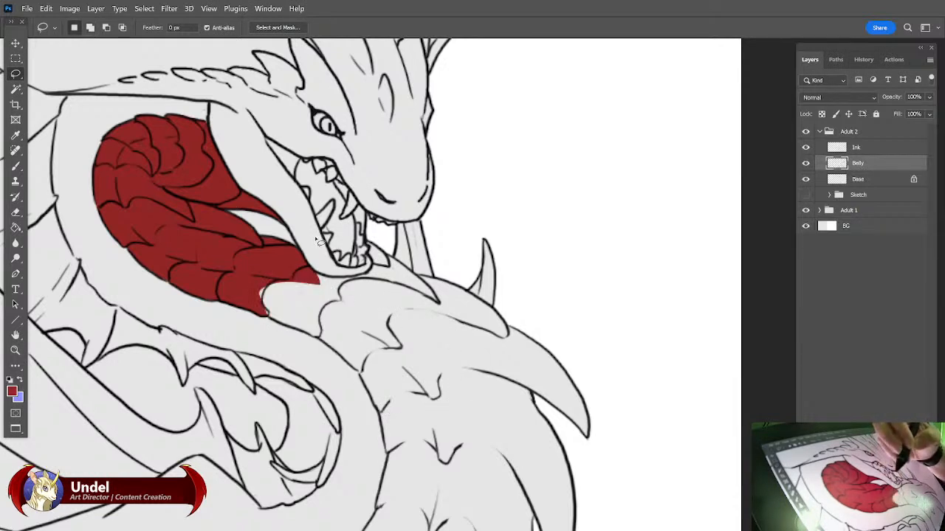
# Extend the lasso selection from the lower jaw over the chest and its spikes down to the raised foreleg, closing the remaining gaps.
pyautogui.moveTo(319, 279); pyautogui.dragTo(314, 275)
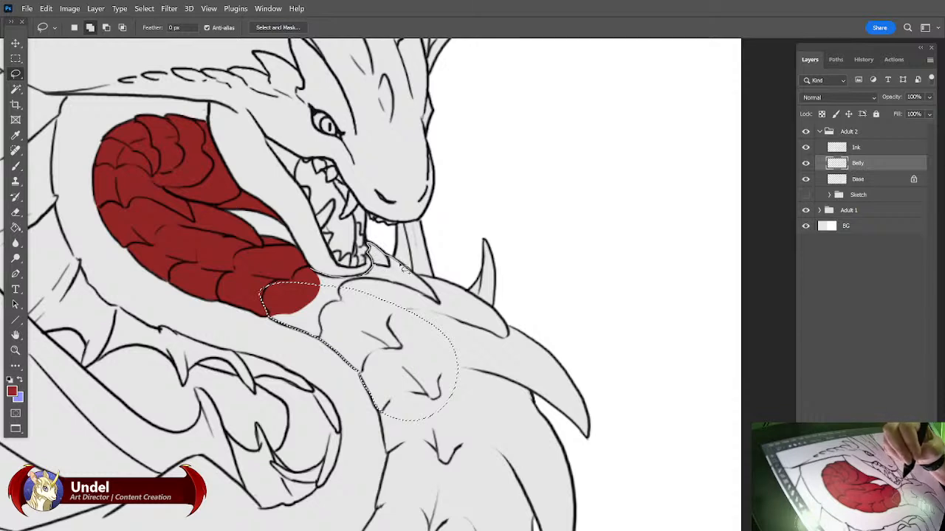
pyautogui.moveTo(443, 279)
pyautogui.mouseDown()
pyautogui.moveTo(599, 363)
pyautogui.moveTo(487, 510)
pyautogui.moveTo(398, 380)
pyautogui.moveTo(466, 278)
pyautogui.mouseUp()
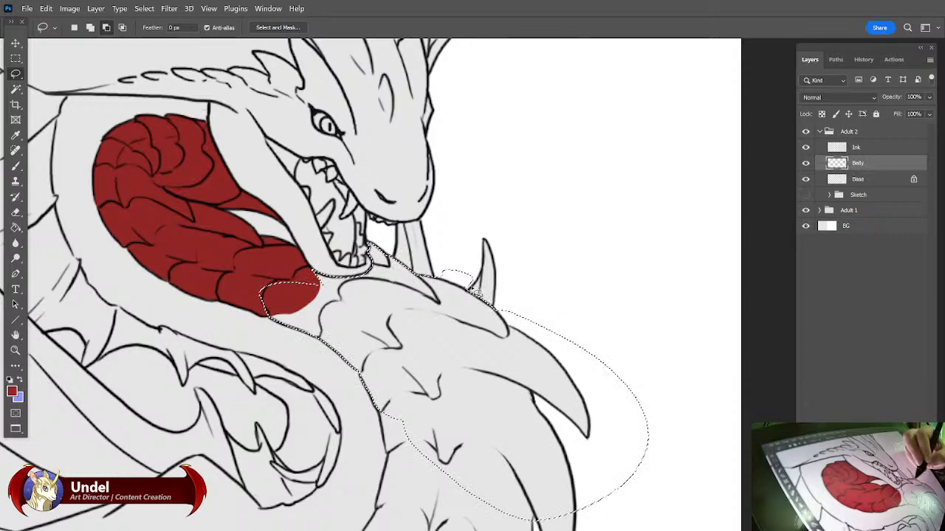
pyautogui.moveTo(608, 363); pyautogui.dragTo(655, 86)
pyautogui.moveTo(418, 152); pyautogui.dragTo(428, 197)
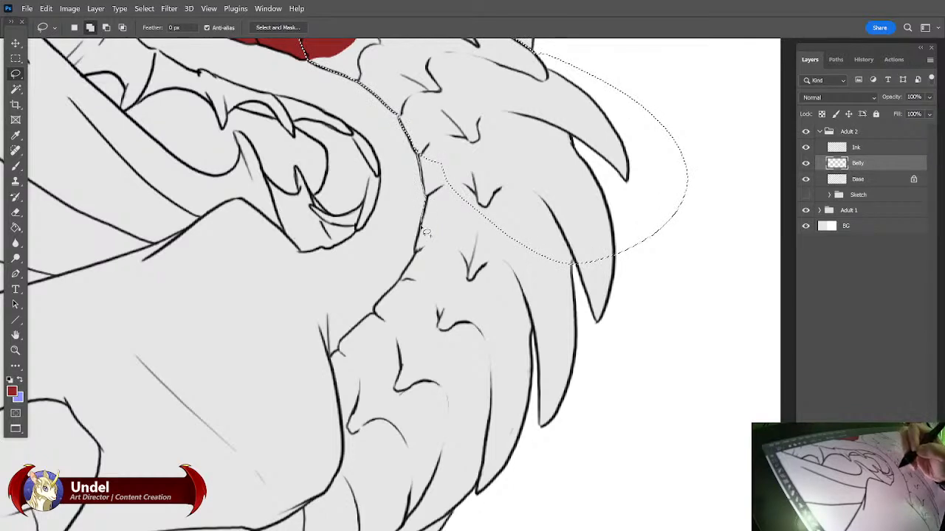
pyautogui.moveTo(409, 278)
pyautogui.mouseDown()
pyautogui.moveTo(376, 319)
pyautogui.moveTo(431, 362)
pyautogui.moveTo(673, 417)
pyautogui.moveTo(616, 169)
pyautogui.mouseUp()
pyautogui.moveTo(563, 348); pyautogui.dragTo(660, 244)
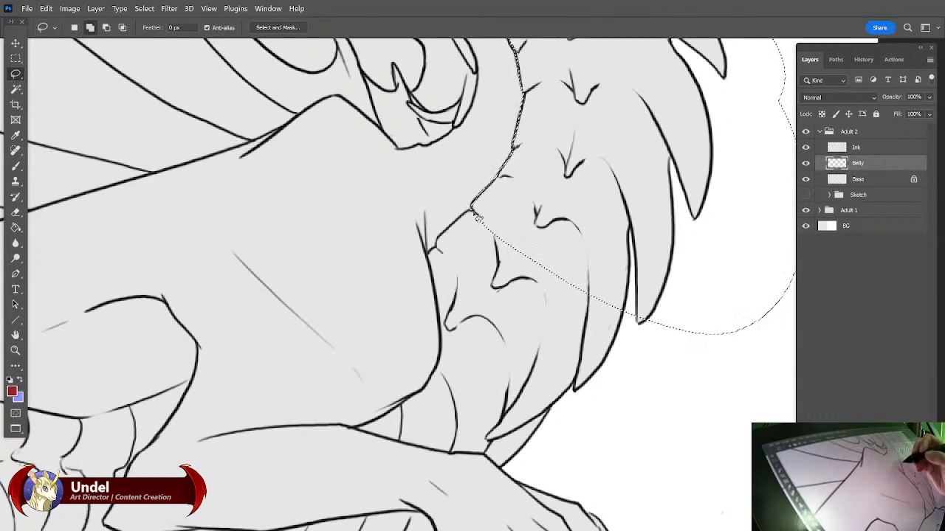
pyautogui.moveTo(472, 210)
pyautogui.mouseDown()
pyautogui.moveTo(438, 240)
pyautogui.moveTo(446, 358)
pyautogui.moveTo(616, 469)
pyautogui.moveTo(669, 254)
pyautogui.mouseUp()
pyautogui.moveTo(599, 349); pyautogui.dragTo(648, 260)
pyautogui.moveTo(497, 260)
pyautogui.mouseDown()
pyautogui.moveTo(477, 306)
pyautogui.moveTo(408, 344)
pyautogui.moveTo(431, 354)
pyautogui.moveTo(521, 351)
pyautogui.moveTo(553, 277)
pyautogui.moveTo(539, 261)
pyautogui.moveTo(452, 297)
pyautogui.moveTo(441, 348)
pyautogui.moveTo(411, 347)
pyautogui.moveTo(556, 388)
pyautogui.moveTo(596, 388)
pyautogui.moveTo(596, 316)
pyautogui.moveTo(550, 299)
pyautogui.mouseUp()
pyautogui.moveTo(594, 253)
pyautogui.mouseDown()
pyautogui.moveTo(559, 326)
pyautogui.moveTo(568, 315)
pyautogui.mouseUp()
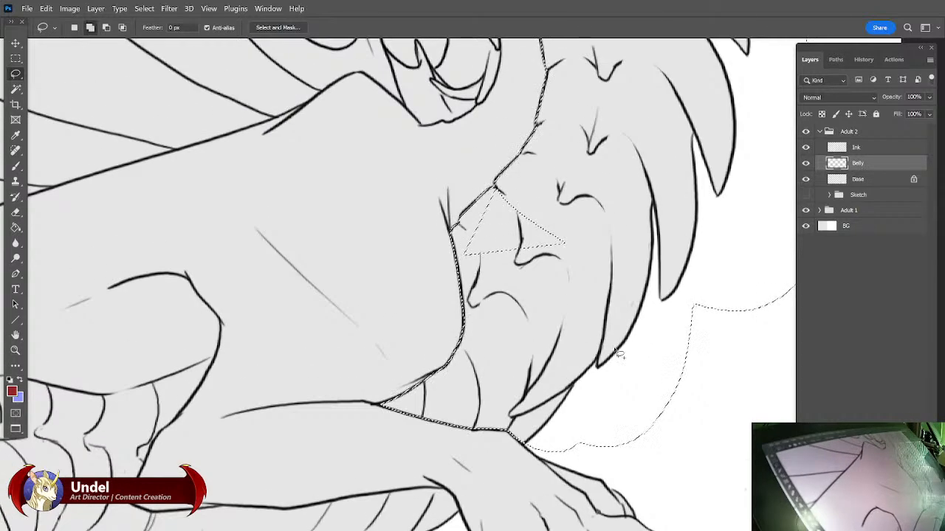
pyautogui.moveTo(508, 191)
pyautogui.mouseDown()
pyautogui.moveTo(465, 260)
pyautogui.moveTo(541, 280)
pyautogui.moveTo(589, 213)
pyautogui.moveTo(559, 205)
pyautogui.mouseUp()
# Fill the selected chest area with dark red at 100% opacity and clip the Belly layer to the Base layer.
pyautogui.hotkey('shift', 'F5')
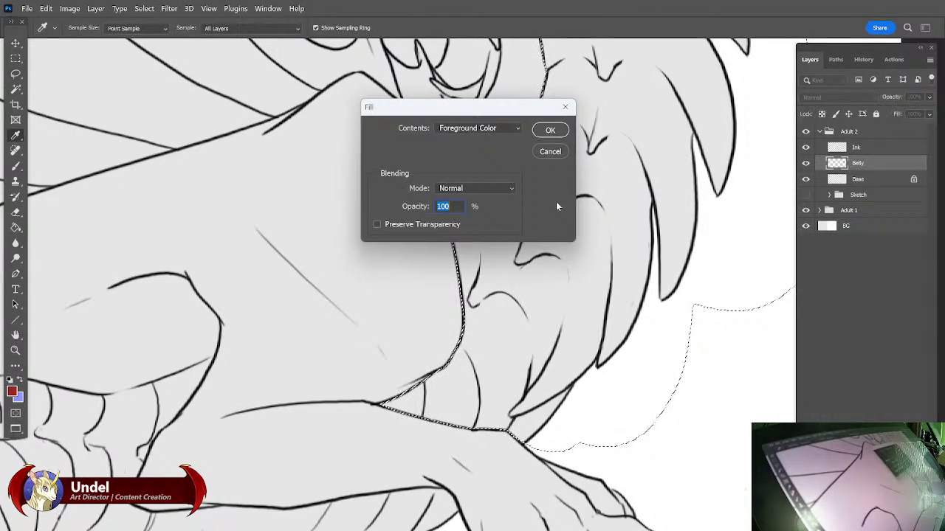
pyautogui.press('Return')
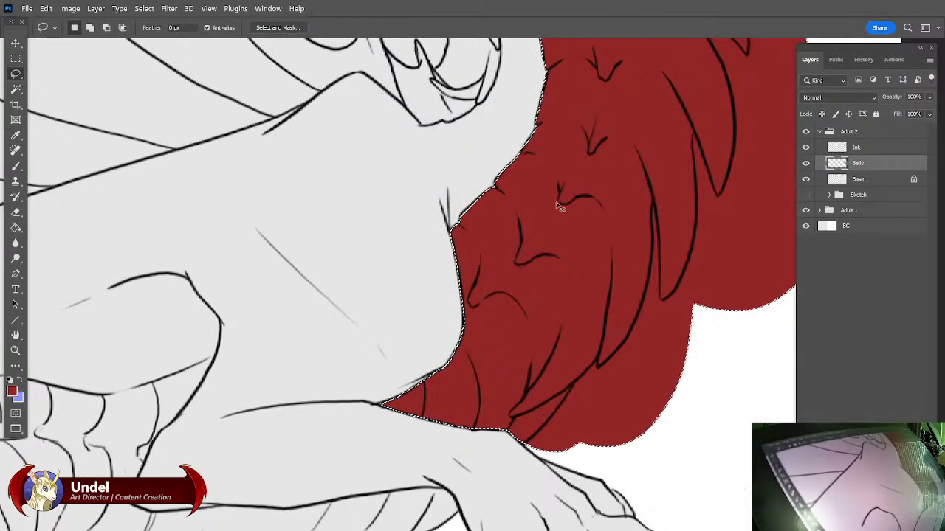
pyautogui.hotkey('ctrl', 'd')
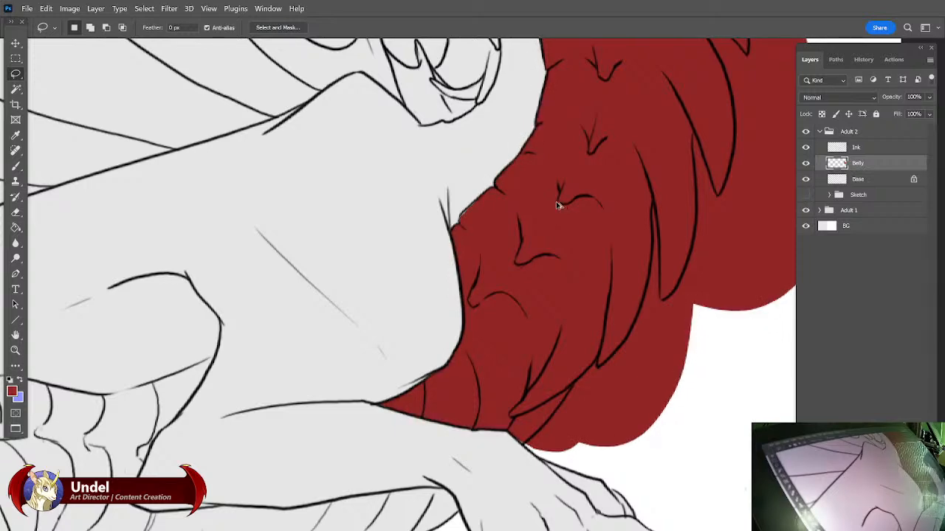
pyautogui.hotkey('ctrl', 'alt', 'g')
# Touch up the tiny unfilled spot below the jaw and check the red fill along the chest down to the foreleg and belly.
pyautogui.moveTo(556, 202); pyautogui.dragTo(662, 439)
pyautogui.press('b')
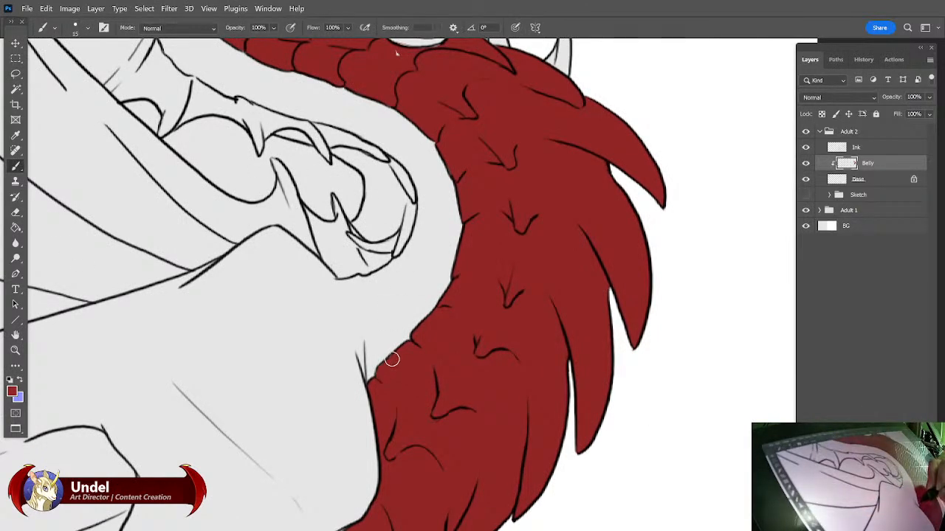
pyautogui.moveTo(448, 341); pyautogui.dragTo(468, 455)
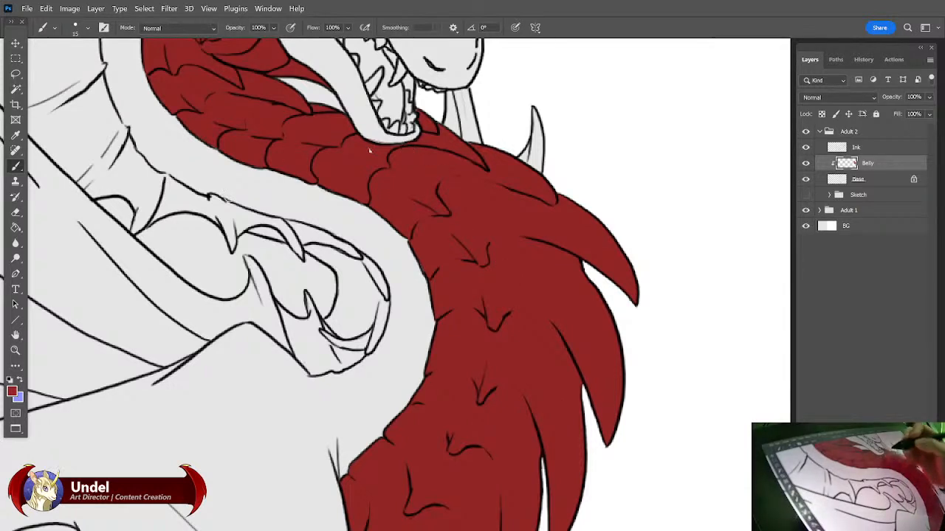
pyautogui.press('e')
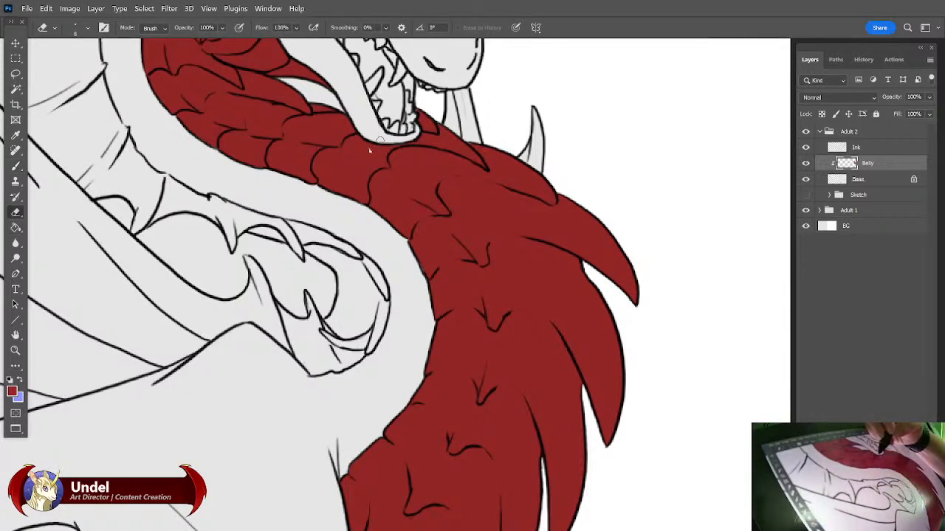
pyautogui.press('b')
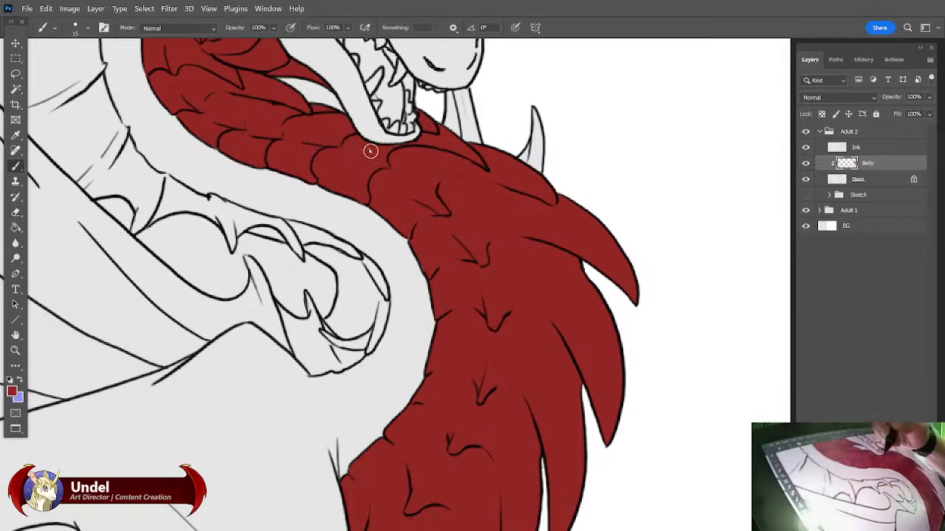
pyautogui.moveTo(585, 284); pyautogui.dragTo(628, 181)
pyautogui.moveTo(635, 341)
pyautogui.mouseDown()
pyautogui.moveTo(651, 255)
pyautogui.moveTo(671, 237)
pyautogui.mouseUp()
pyautogui.moveTo(455, 428); pyautogui.dragTo(468, 455)
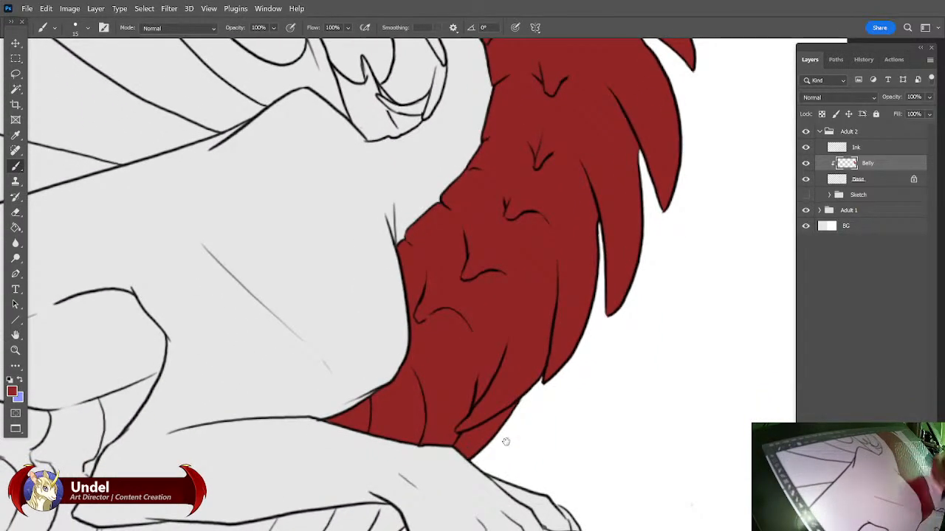
pyautogui.moveTo(599, 352); pyautogui.dragTo(738, 66)
pyautogui.moveTo(561, 146); pyautogui.dragTo(691, 272)
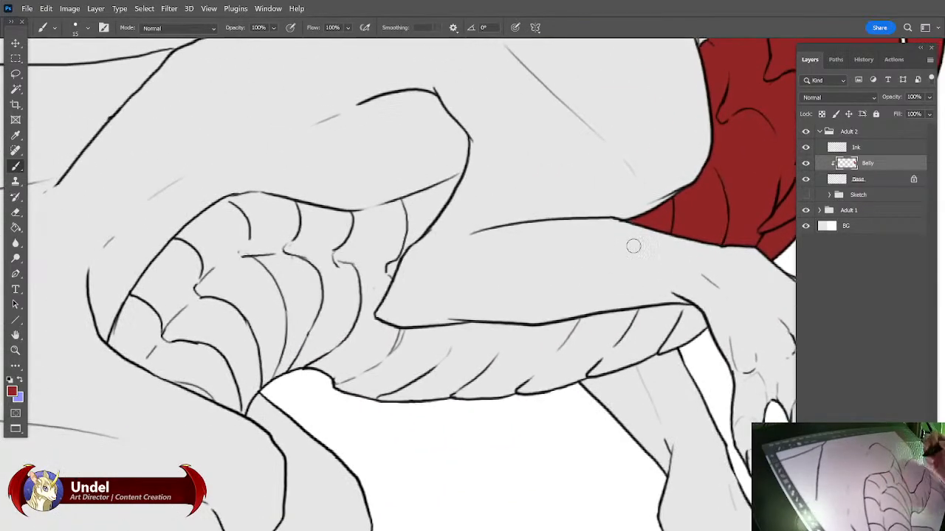
# Lasso the dragon's belly from the hind thigh along the flank, under the raised foreleg and back along the underside.
pyautogui.click(16, 74)
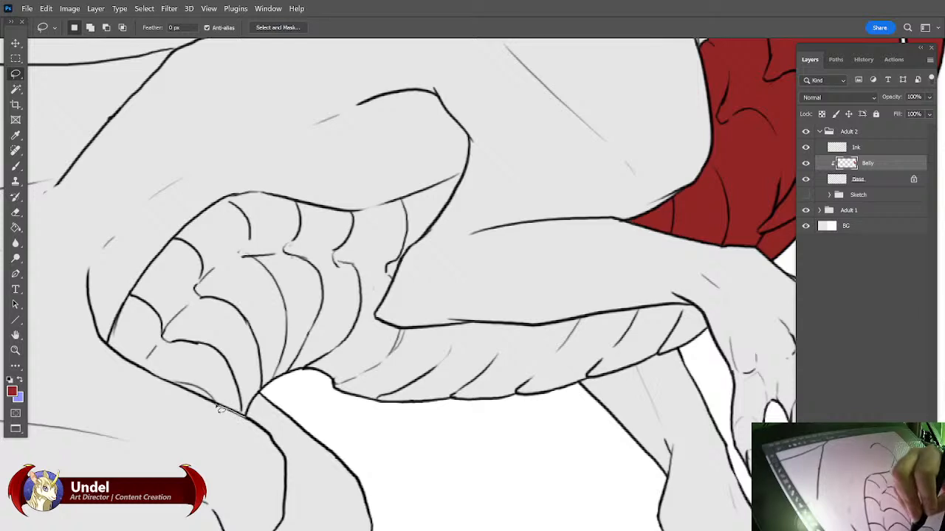
pyautogui.moveTo(194, 396); pyautogui.dragTo(163, 381)
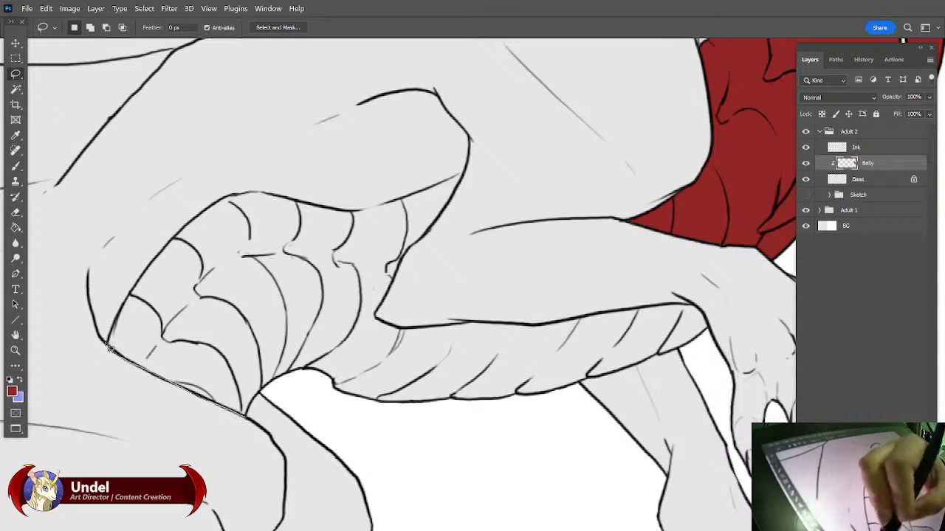
pyautogui.moveTo(107, 341); pyautogui.dragTo(169, 252)
pyautogui.moveTo(219, 210)
pyautogui.mouseDown()
pyautogui.moveTo(256, 194)
pyautogui.moveTo(323, 212)
pyautogui.moveTo(415, 200)
pyautogui.moveTo(466, 175)
pyautogui.moveTo(427, 238)
pyautogui.mouseUp()
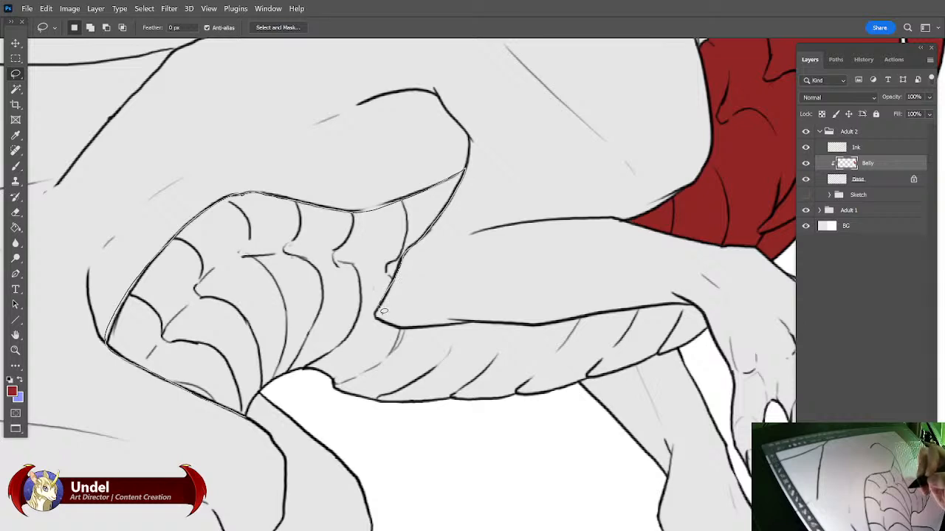
pyautogui.moveTo(398, 333); pyautogui.dragTo(431, 336)
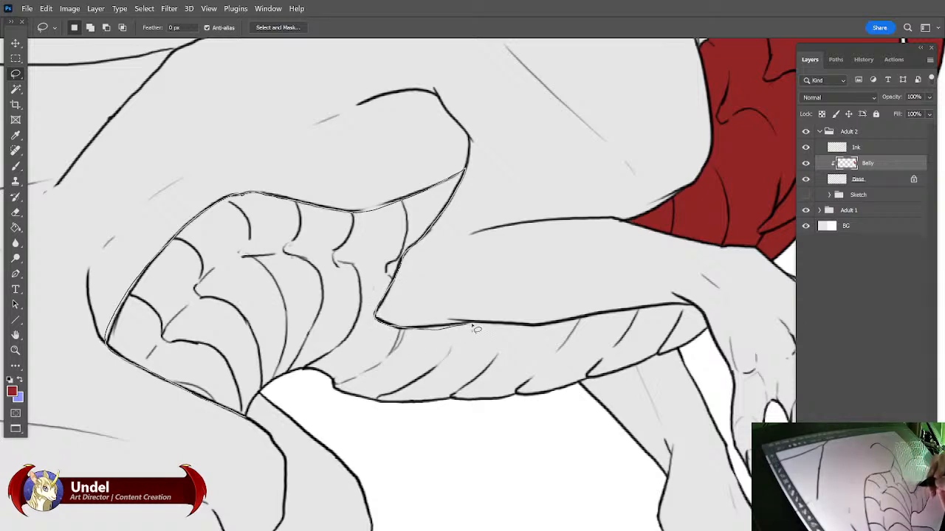
pyautogui.moveTo(617, 320); pyautogui.dragTo(683, 311)
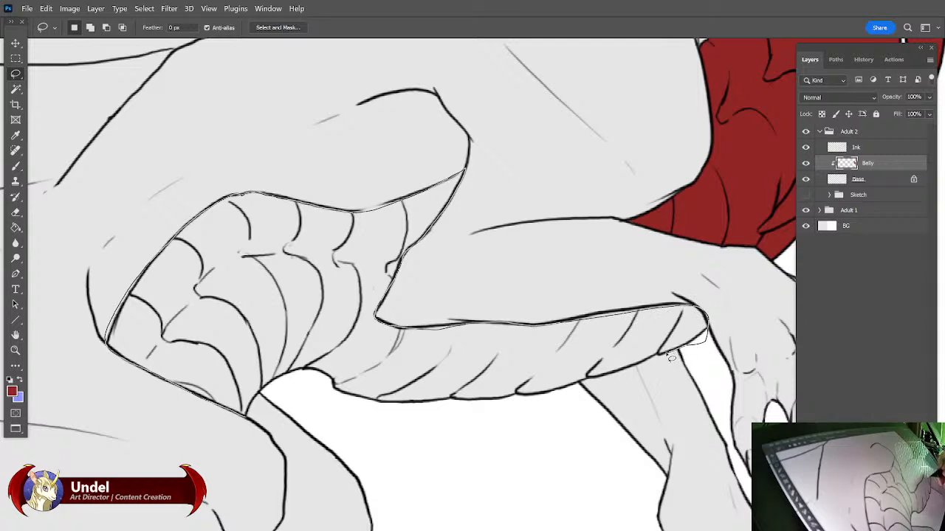
pyautogui.moveTo(542, 412)
pyautogui.mouseDown()
pyautogui.moveTo(421, 436)
pyautogui.moveTo(285, 386)
pyautogui.moveTo(251, 413)
pyautogui.mouseUp()
pyautogui.moveTo(109, 345)
pyautogui.mouseDown()
pyautogui.moveTo(141, 274)
pyautogui.moveTo(87, 361)
pyautogui.moveTo(102, 354)
pyautogui.mouseUp()
# Refine the belly selection along the flank, foreleg and thigh lines, adding missed slivers and subtracting the overshoot.
pyautogui.moveTo(228, 197)
pyautogui.mouseDown()
pyautogui.moveTo(261, 192)
pyautogui.moveTo(219, 214)
pyautogui.moveTo(237, 193)
pyautogui.moveTo(282, 192)
pyautogui.mouseUp()
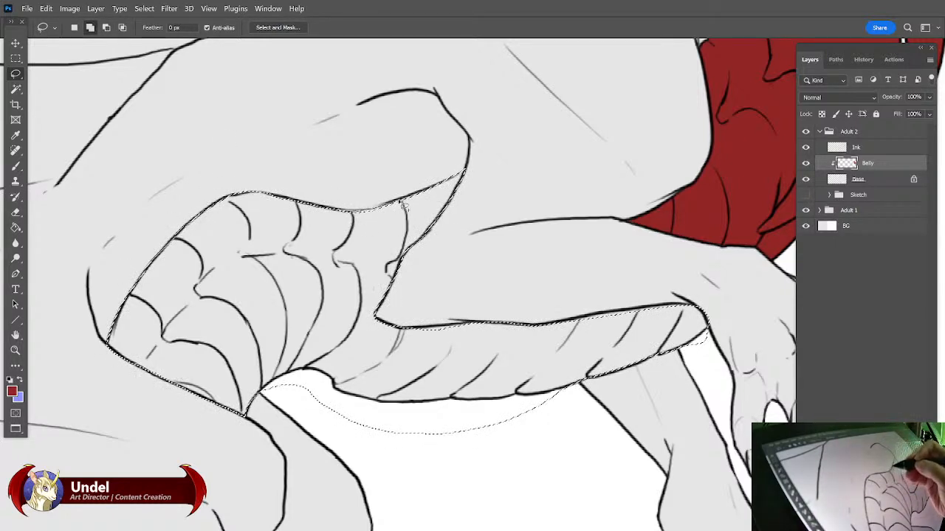
pyautogui.moveTo(305, 221); pyautogui.dragTo(302, 208)
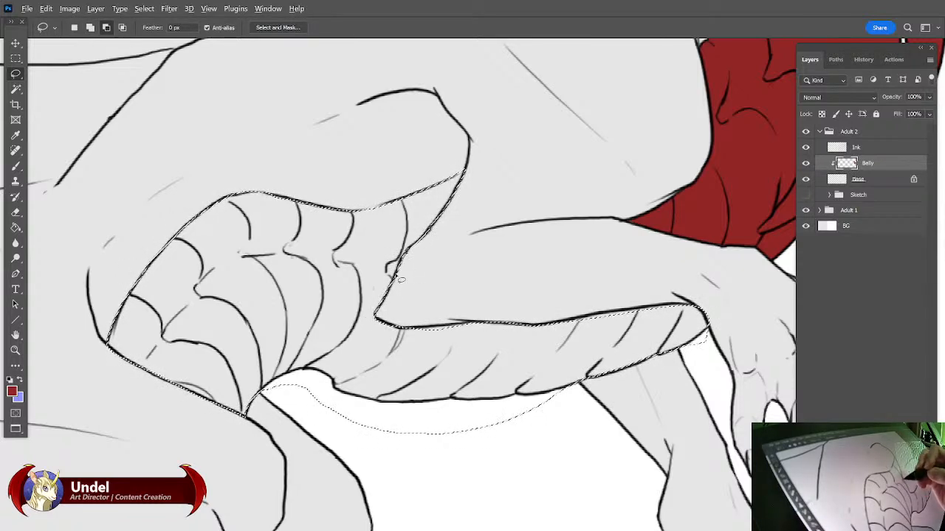
pyautogui.moveTo(527, 301); pyautogui.dragTo(476, 252)
pyautogui.moveTo(335, 284); pyautogui.dragTo(352, 284)
pyautogui.moveTo(422, 279)
pyautogui.mouseDown()
pyautogui.moveTo(443, 280)
pyautogui.moveTo(336, 298)
pyautogui.mouseUp()
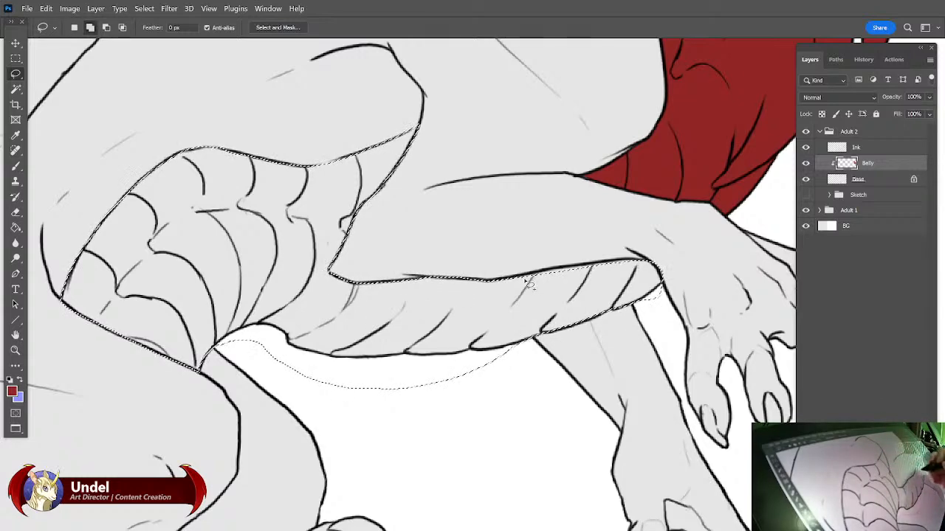
pyautogui.moveTo(620, 264)
pyautogui.mouseDown()
pyautogui.moveTo(649, 262)
pyautogui.moveTo(661, 283)
pyautogui.moveTo(543, 323)
pyautogui.moveTo(529, 297)
pyautogui.mouseUp()
pyautogui.moveTo(647, 258); pyautogui.dragTo(654, 241)
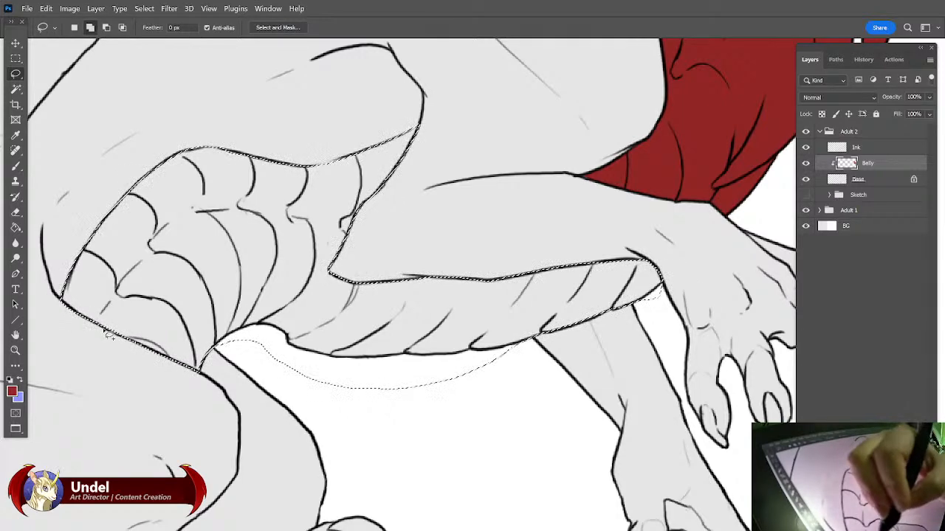
pyautogui.moveTo(109, 335)
pyautogui.mouseDown()
pyautogui.moveTo(155, 349)
pyautogui.moveTo(93, 311)
pyautogui.moveTo(173, 347)
pyautogui.mouseUp()
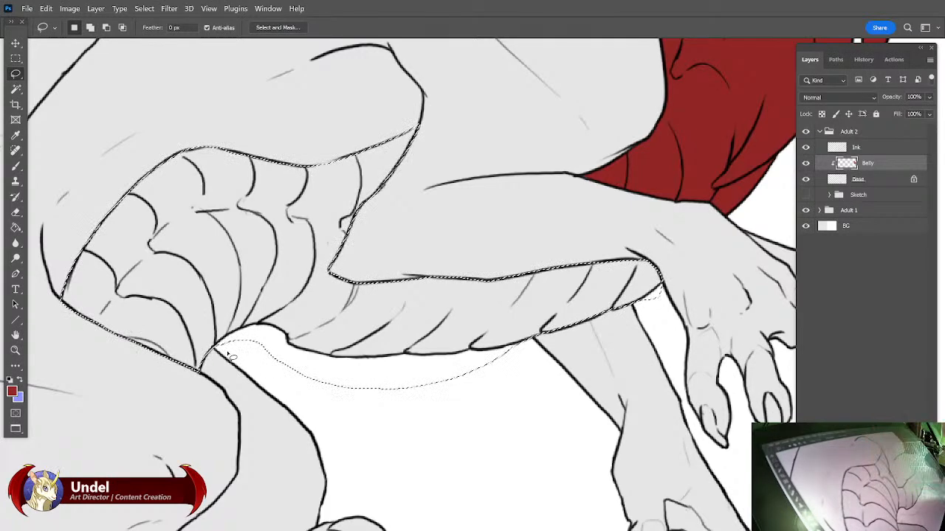
# Fill the selected belly with dark red at 100% opacity, deselect, and brush over the gaps along its upper edge.
pyautogui.hotkey('shift', 'F5')
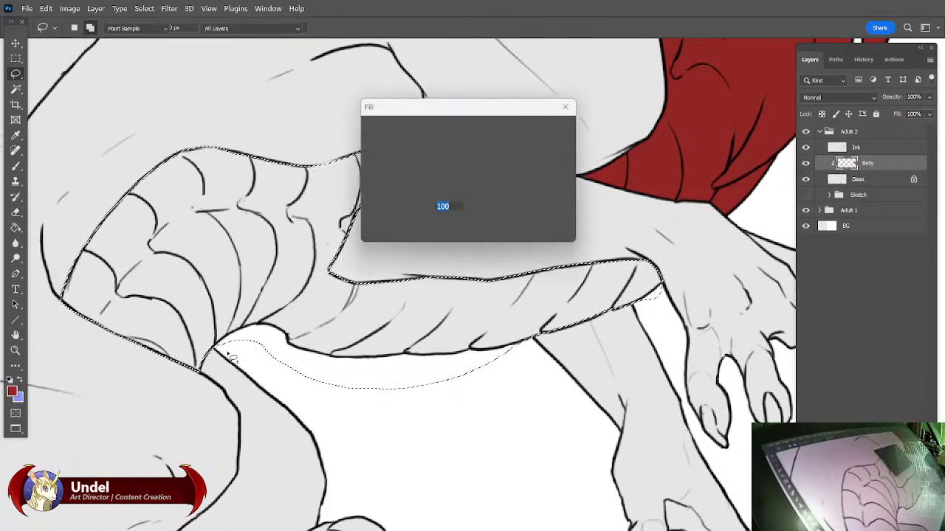
pyautogui.press('Return')
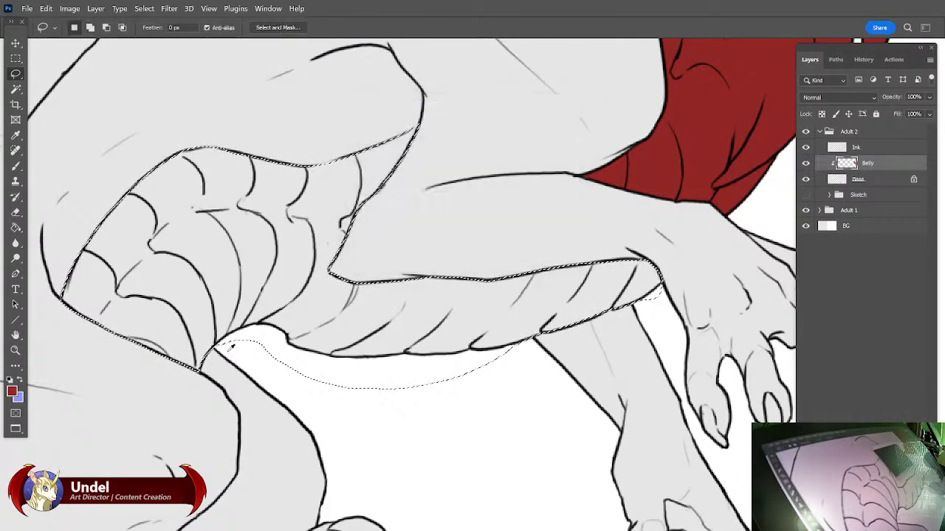
pyautogui.hotkey('ctrl', 'd')
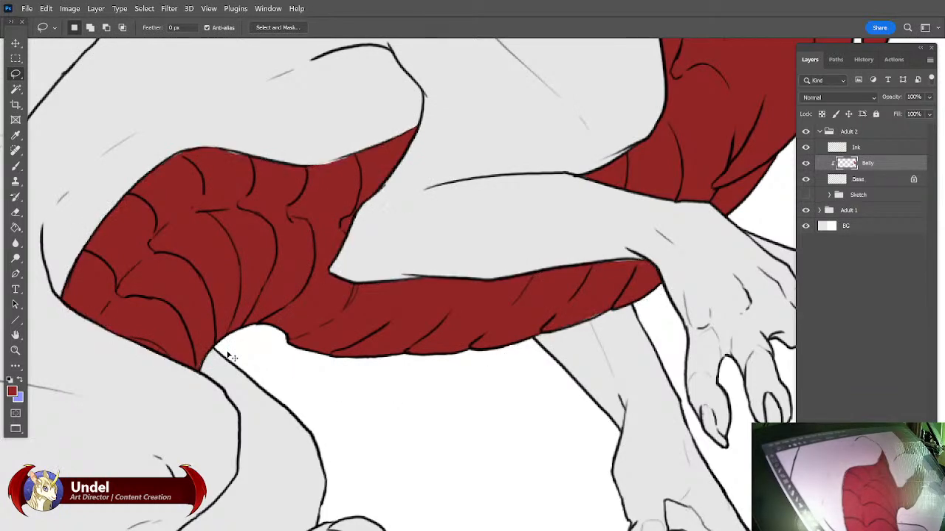
pyautogui.press('b')
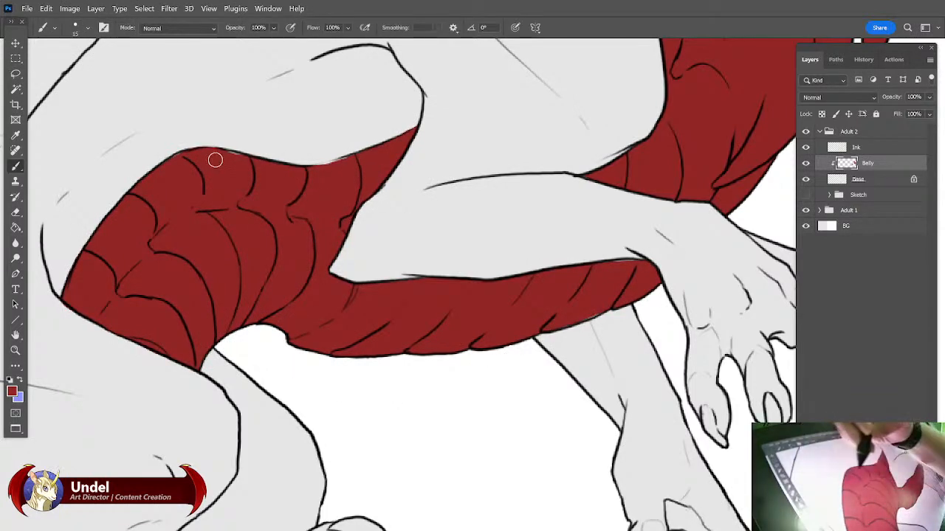
pyautogui.moveTo(211, 153); pyautogui.dragTo(234, 156)
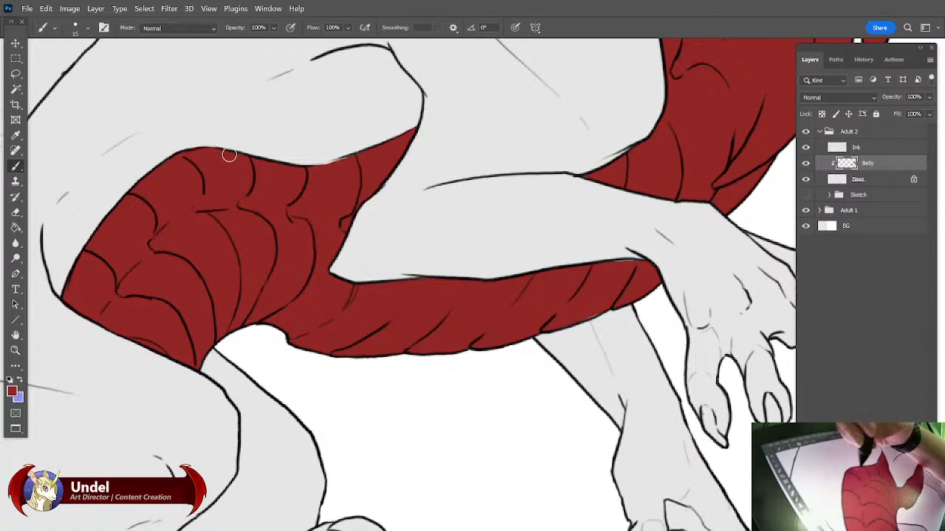
pyautogui.moveTo(309, 170)
pyautogui.mouseDown()
pyautogui.moveTo(357, 159)
pyautogui.moveTo(326, 167)
pyautogui.mouseUp()
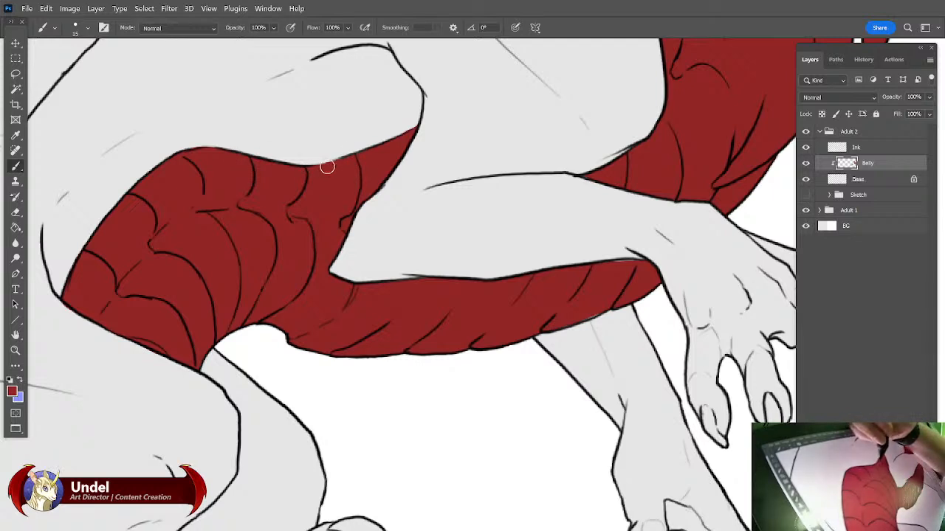
# Paint the exposed tail underside behind the hind leg dark red, outlining its edges before filling the inside.
pyautogui.press('e')
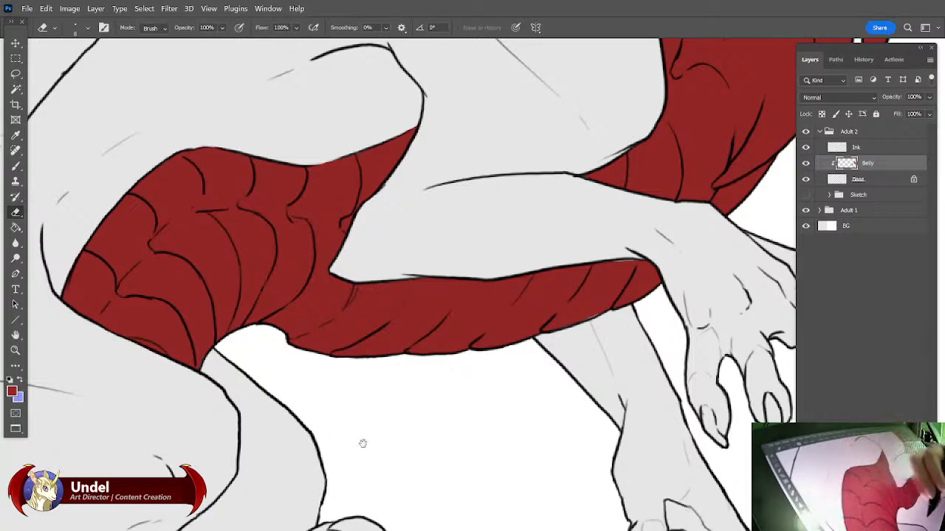
pyautogui.moveTo(438, 459); pyautogui.dragTo(649, 266)
pyautogui.moveTo(351, 191)
pyautogui.mouseDown()
pyautogui.moveTo(552, 352)
pyautogui.moveTo(580, 350)
pyautogui.mouseUp()
pyautogui.click(16, 166)
pyautogui.moveTo(237, 373)
pyautogui.mouseDown()
pyautogui.moveTo(273, 369)
pyautogui.moveTo(214, 360)
pyautogui.moveTo(278, 367)
pyautogui.moveTo(414, 349)
pyautogui.moveTo(440, 389)
pyautogui.mouseUp()
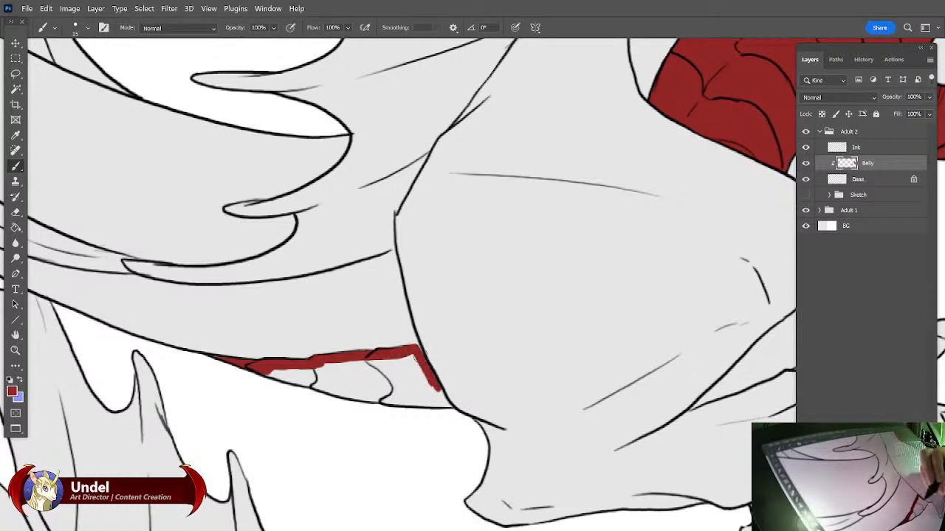
pyautogui.moveTo(418, 350)
pyautogui.mouseDown()
pyautogui.moveTo(448, 407)
pyautogui.moveTo(430, 404)
pyautogui.moveTo(391, 358)
pyautogui.moveTo(400, 367)
pyautogui.moveTo(404, 359)
pyautogui.moveTo(265, 377)
pyautogui.moveTo(412, 400)
pyautogui.moveTo(388, 373)
pyautogui.moveTo(360, 367)
pyautogui.mouseUp()
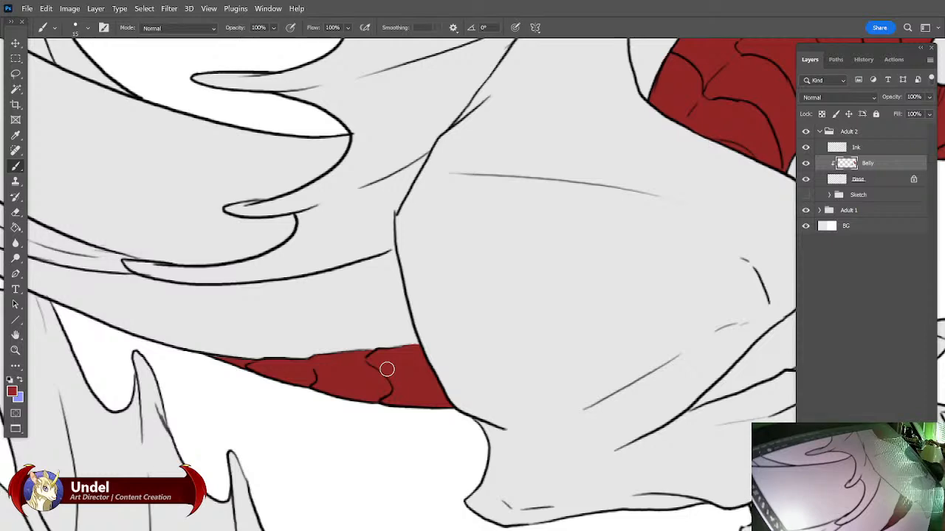
# Lock the transparent pixels of the Belly layer.
pyautogui.click(623, 375)
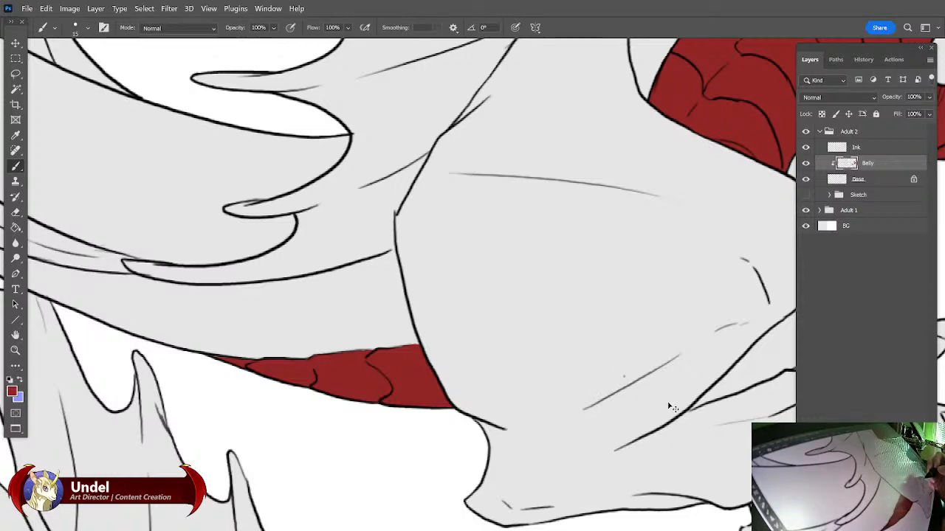
pyautogui.scroll(-5, 674, 428)
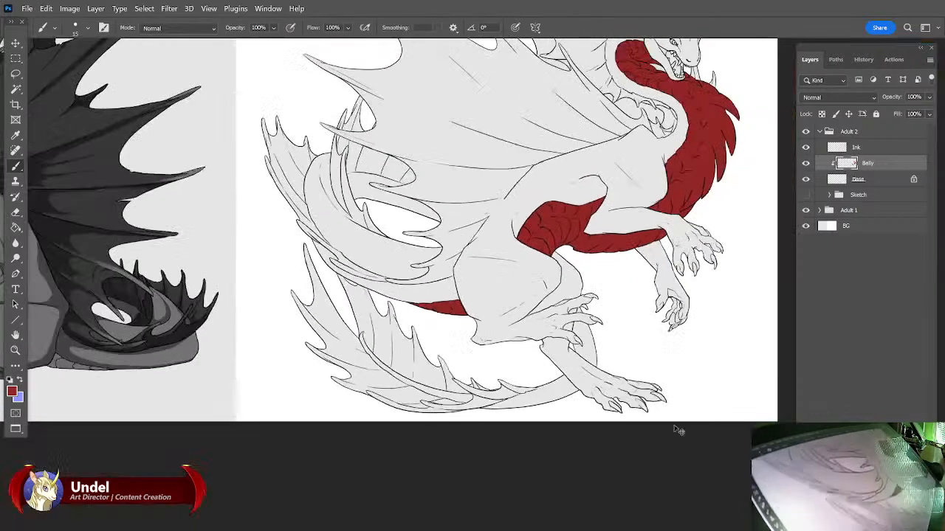
pyautogui.hotkey('ctrl', '-')
pyautogui.moveTo(617, 329); pyautogui.dragTo(596, 360)
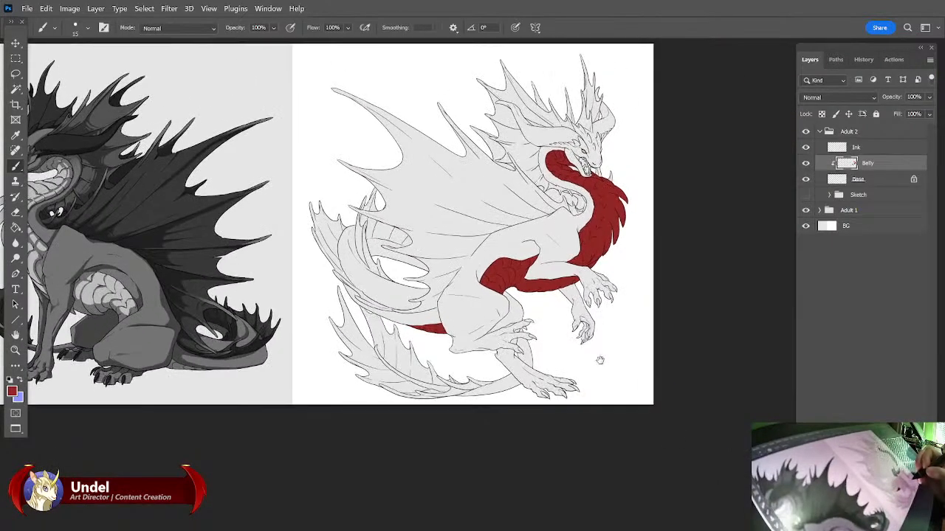
pyautogui.click(821, 114)
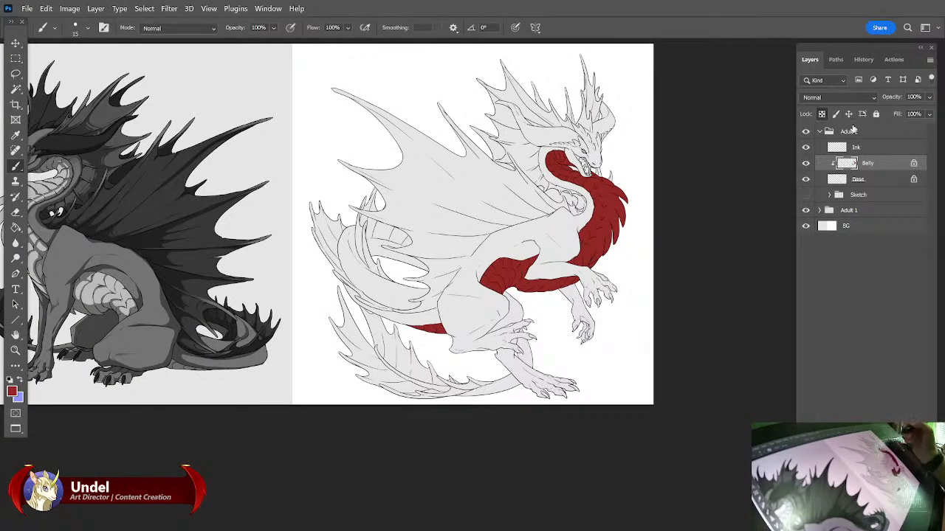
# Load the Base layer's silhouette as a selection and contract it by 5 pixels.
pyautogui.keyDown('ctrl'); pyautogui.click(838, 179); pyautogui.keyUp('ctrl')
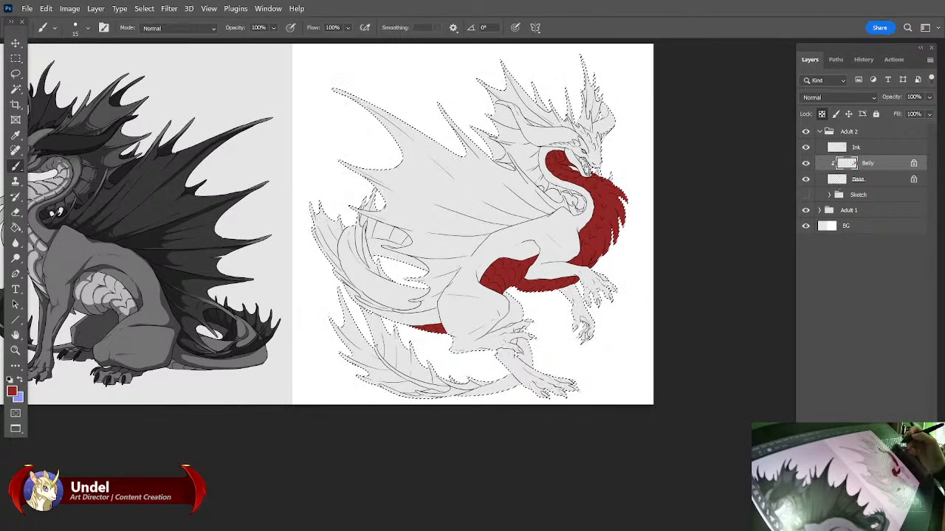
pyautogui.click(144, 8)
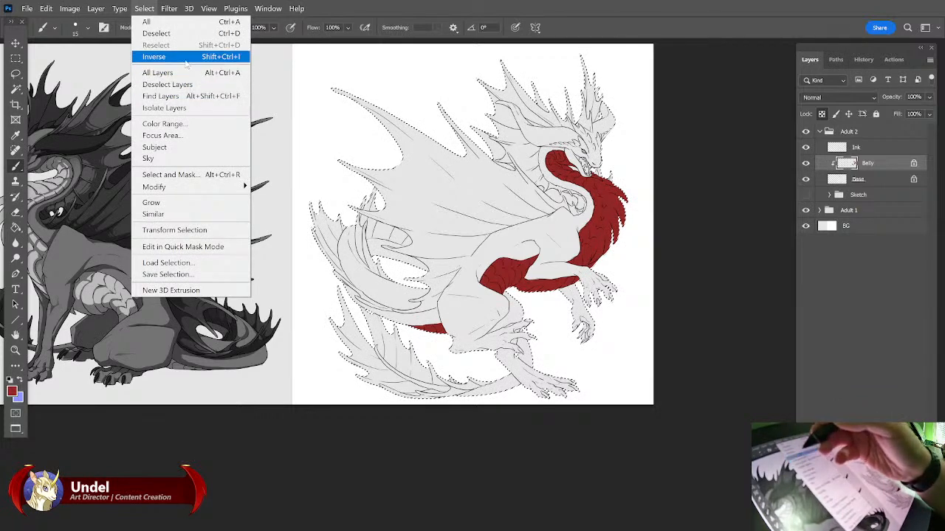
pyautogui.moveTo(244, 188)
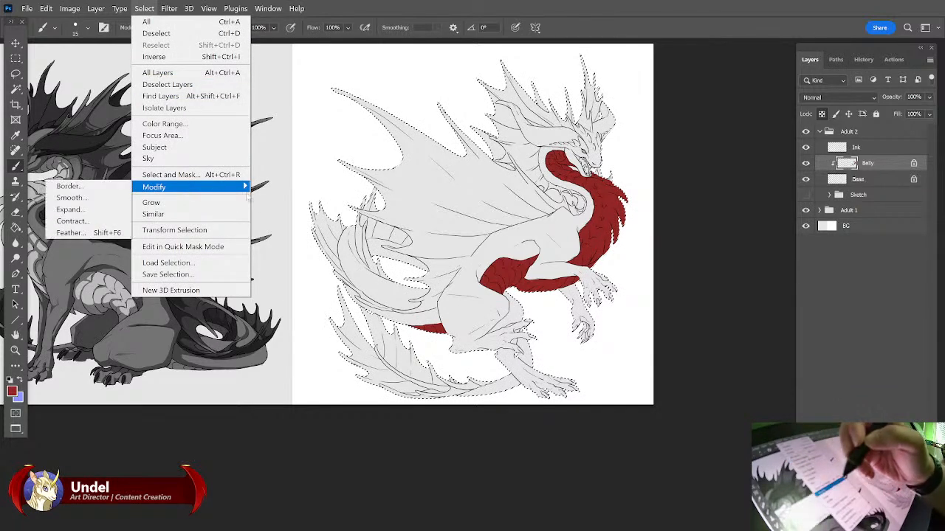
pyautogui.click(96, 221)
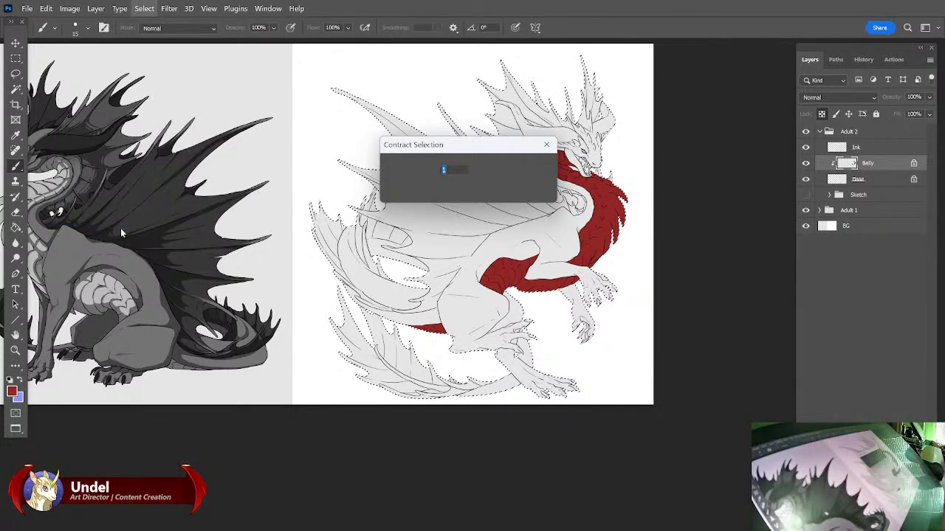
pyautogui.write('5')
pyautogui.press('Return')
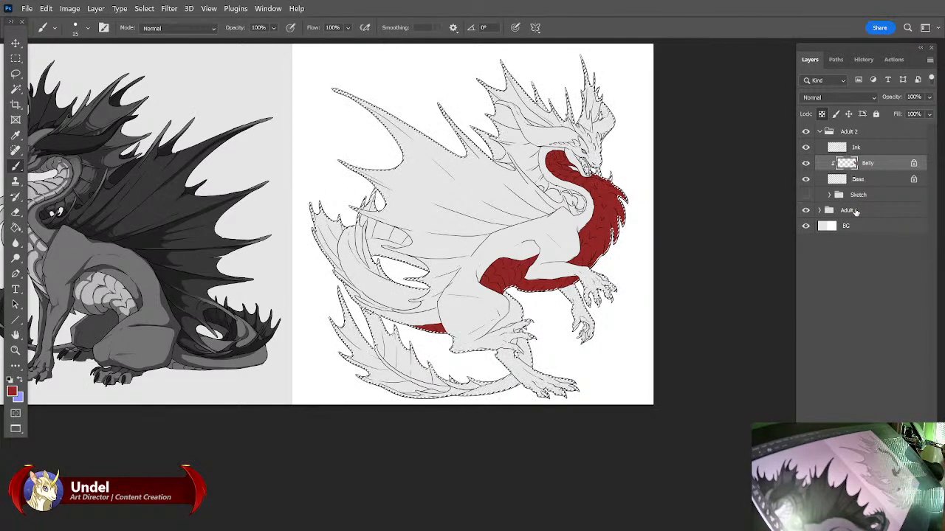
# Invert the selection, contract it by 5 pixels and deselect.
pyautogui.click(143, 8)
pyautogui.click(163, 57)
pyautogui.click(144, 8)
pyautogui.moveTo(236, 187)
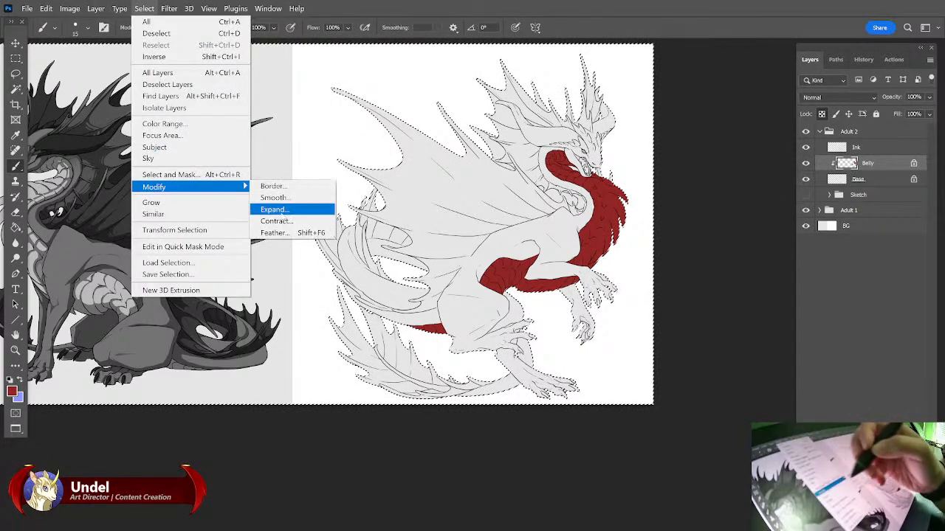
pyautogui.click(274, 221)
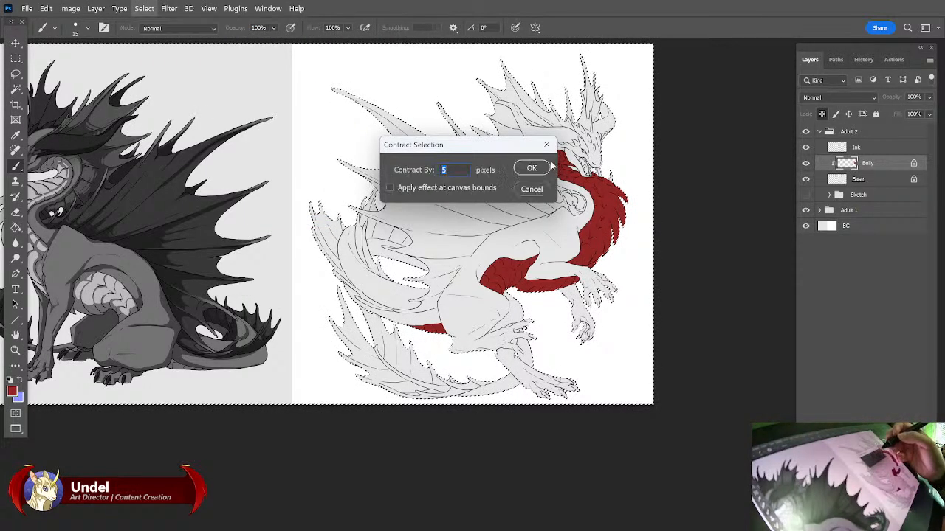
pyautogui.click(541, 169)
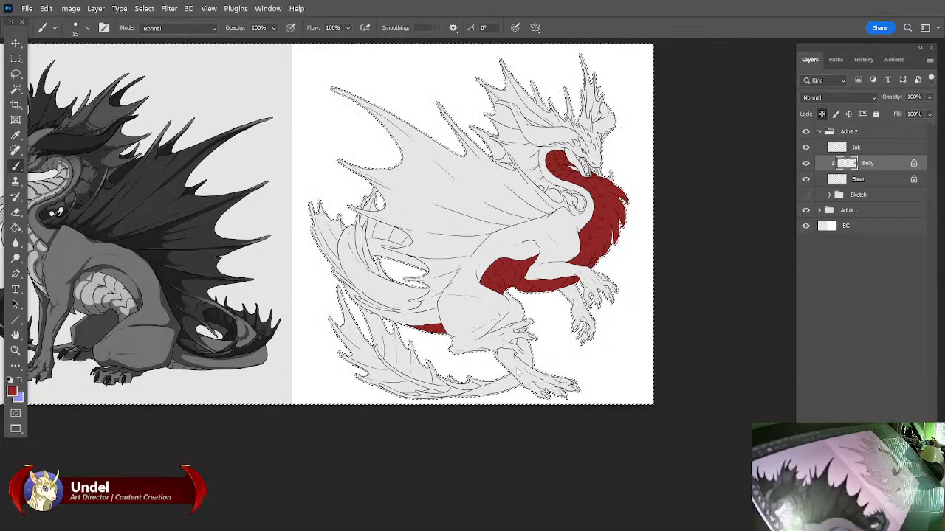
pyautogui.hotkey('ctrl', 'd')
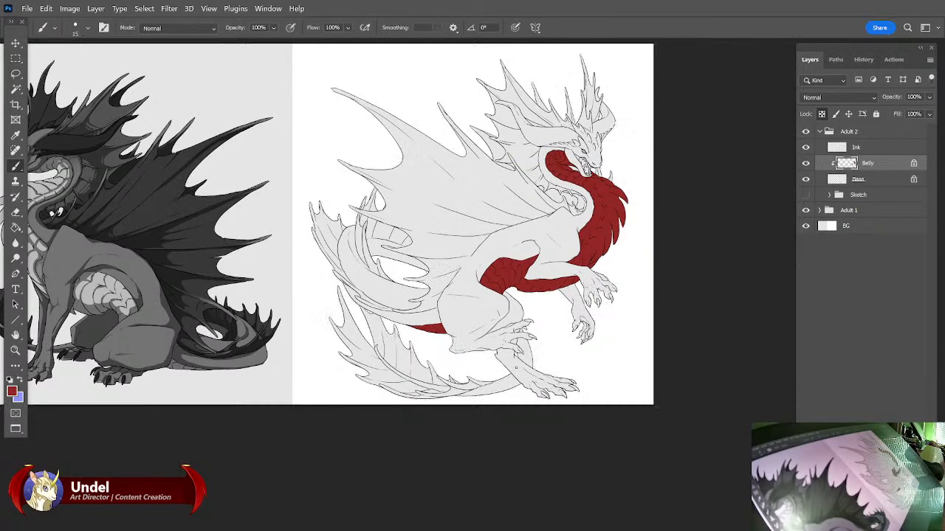
# Sample Adult 1's light belly grey, darken it to #9c9c9c, and fill the painted areas of the Belly layer with it.
pyautogui.click(871, 187)
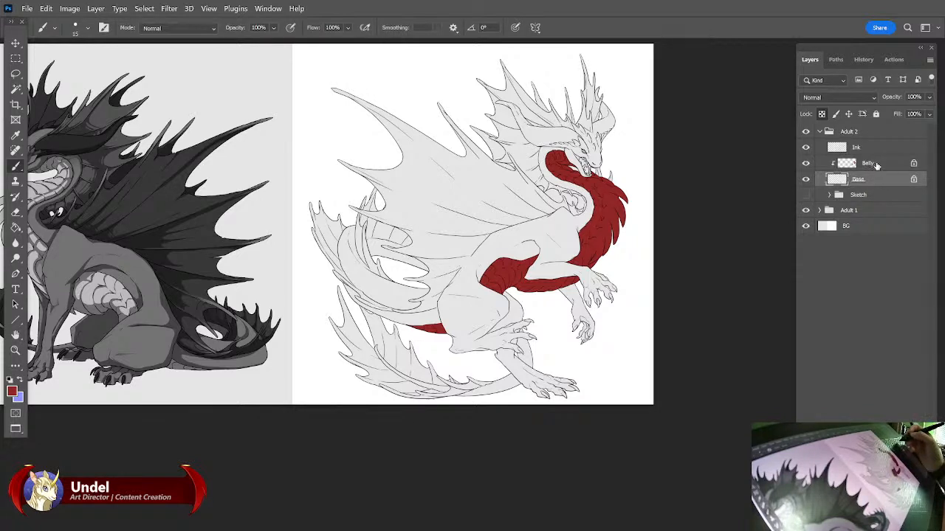
pyautogui.click(872, 167)
pyautogui.click(16, 228)
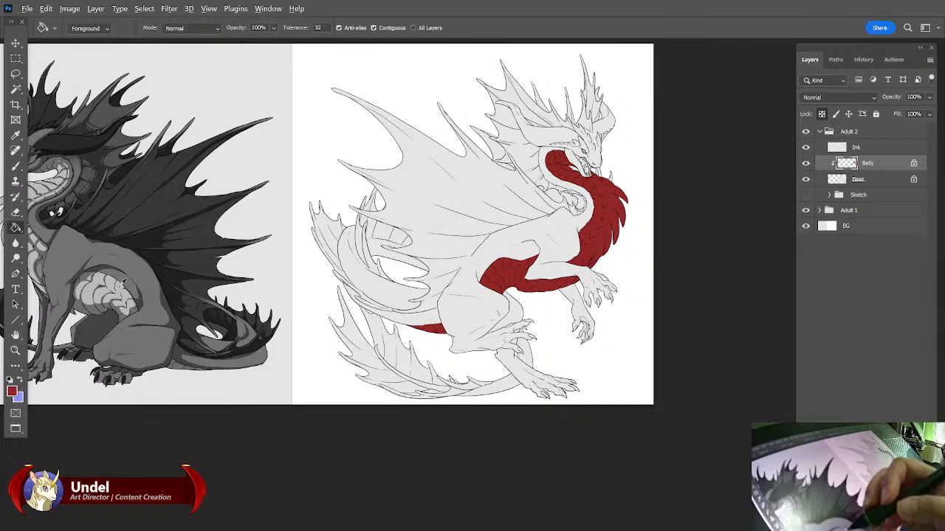
pyautogui.keyDown('alt'); pyautogui.click(113, 279); pyautogui.keyUp('alt')
pyautogui.click(12, 392)
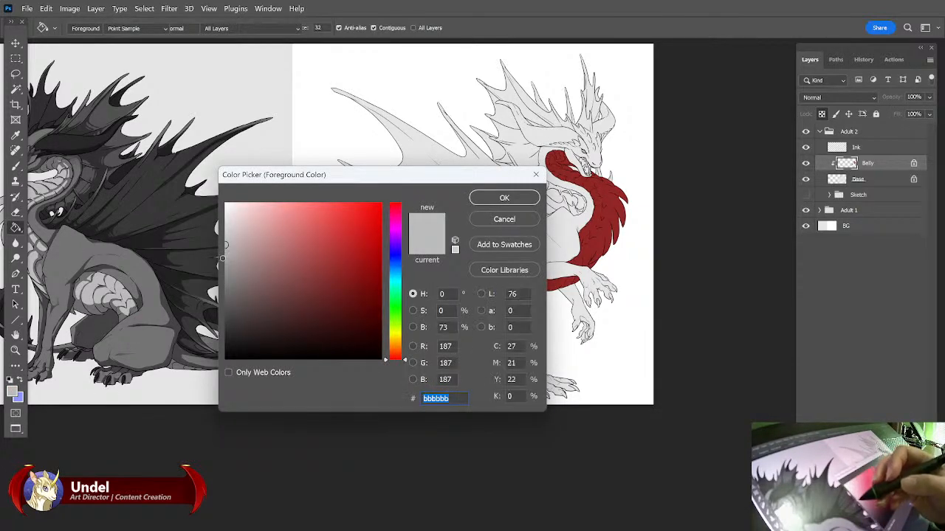
pyautogui.moveTo(224, 246); pyautogui.dragTo(219, 262)
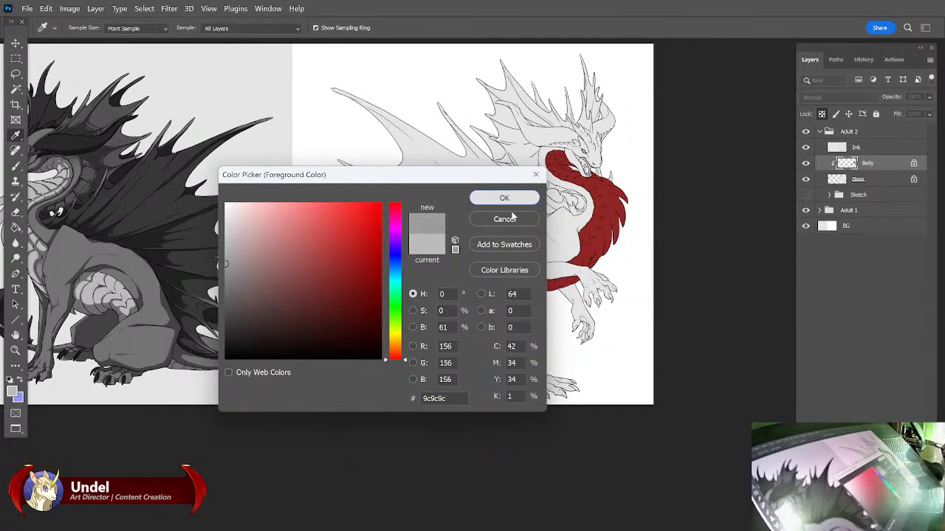
pyautogui.click(511, 215)
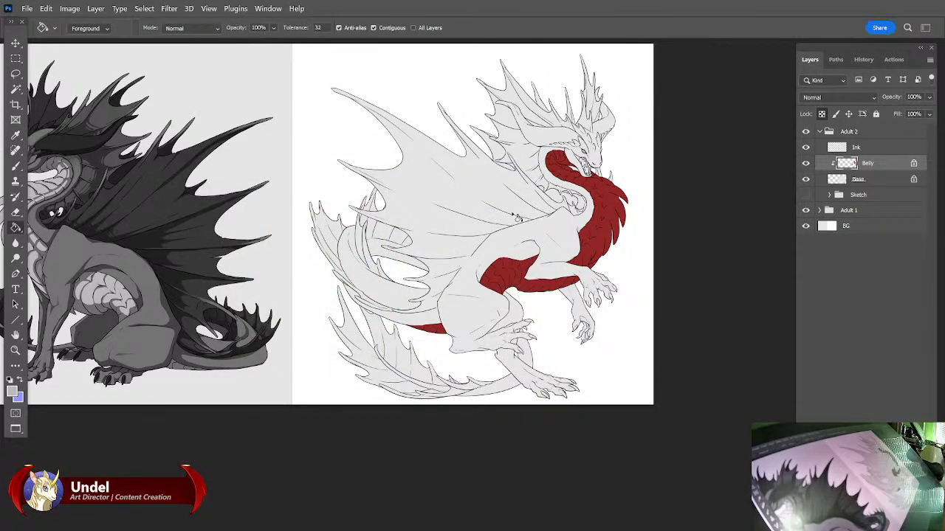
pyautogui.hotkey('shift', 'F5')
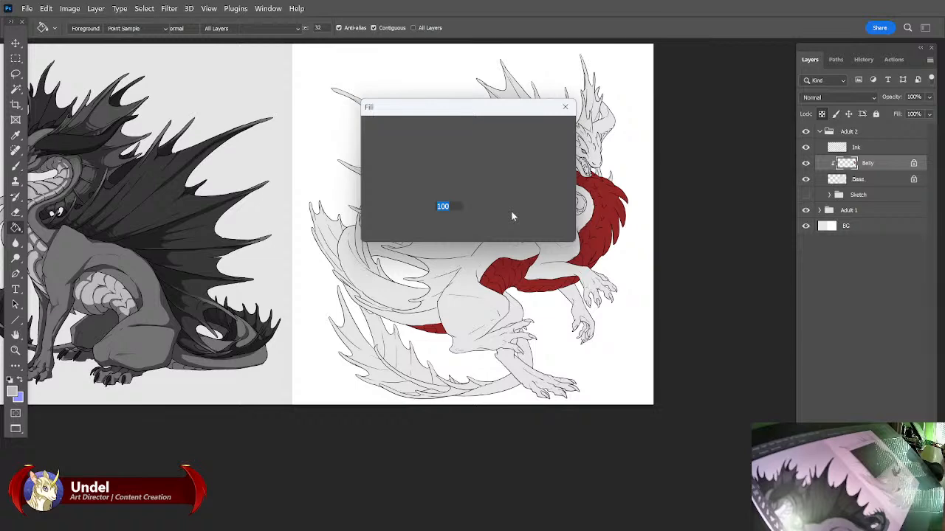
pyautogui.press('Return')
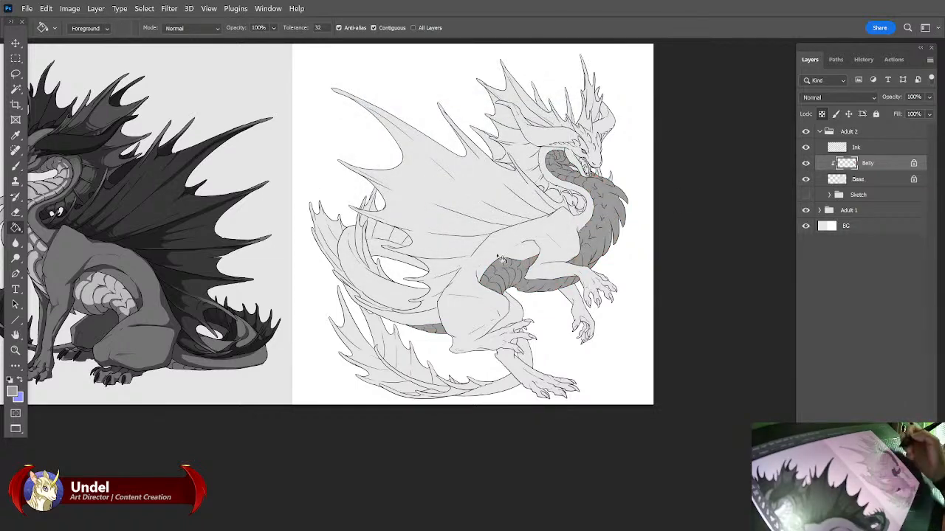
# Set the foreground colour to light grey #bebebe and fill the Belly layer's painted areas with it.
pyautogui.click(12, 393)
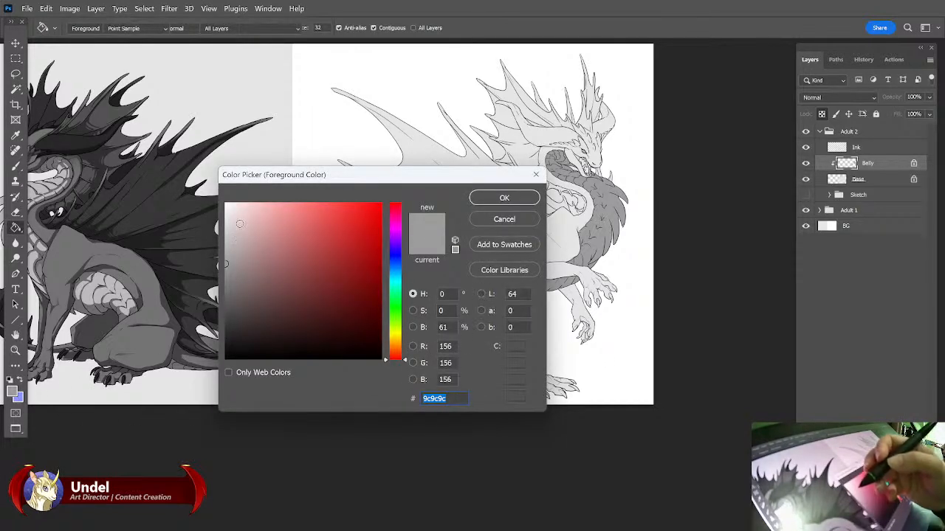
pyautogui.moveTo(228, 238); pyautogui.dragTo(224, 242)
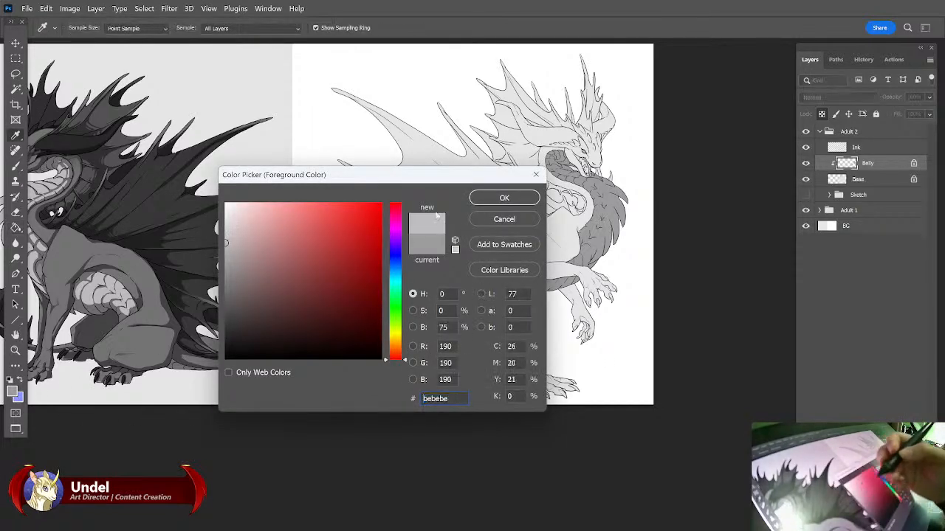
pyautogui.click(506, 198)
pyautogui.press('g')
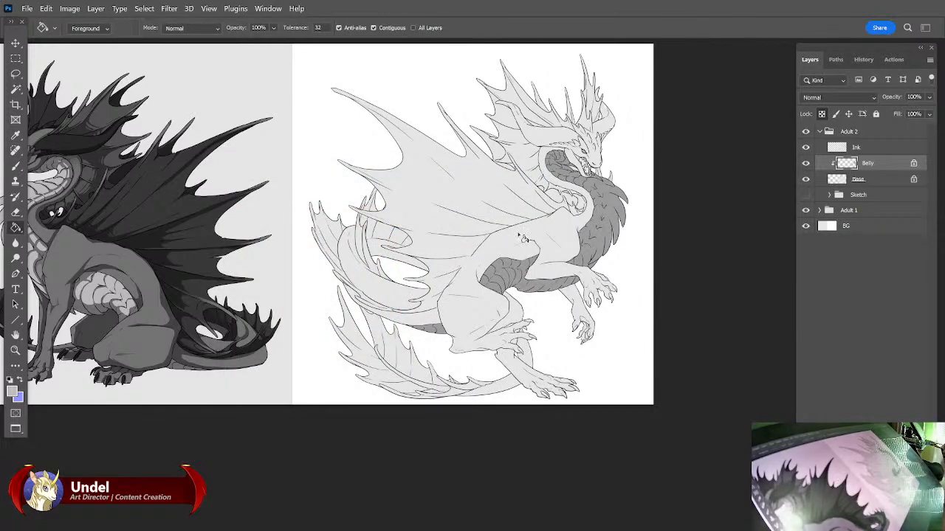
pyautogui.hotkey('shift', 'BackSpace')
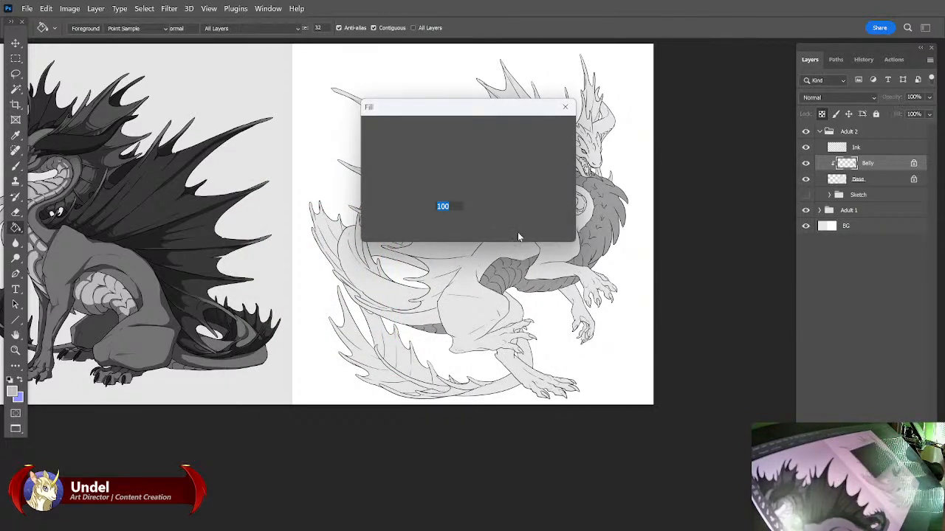
pyautogui.press('Return')
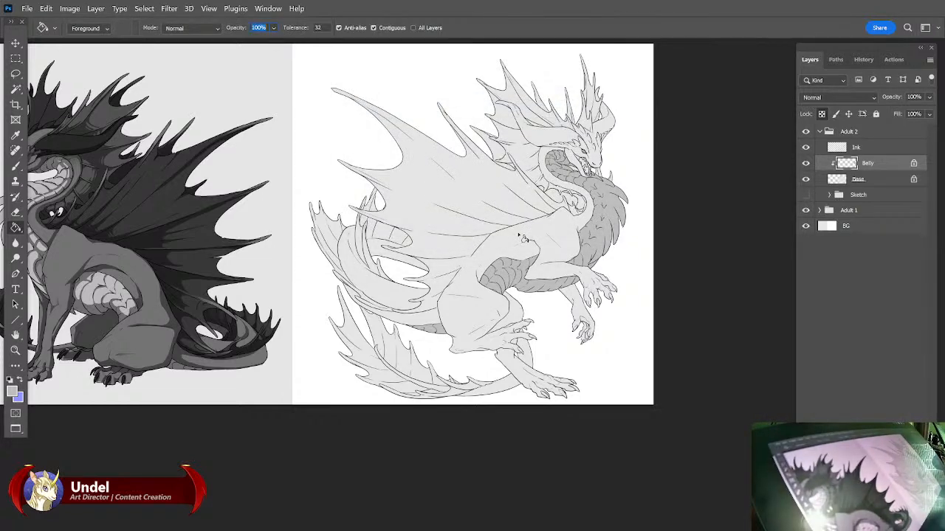
# Create a layer named Horns above the Belly layer and clip it to the Base layer.
pyautogui.click(928, 60)
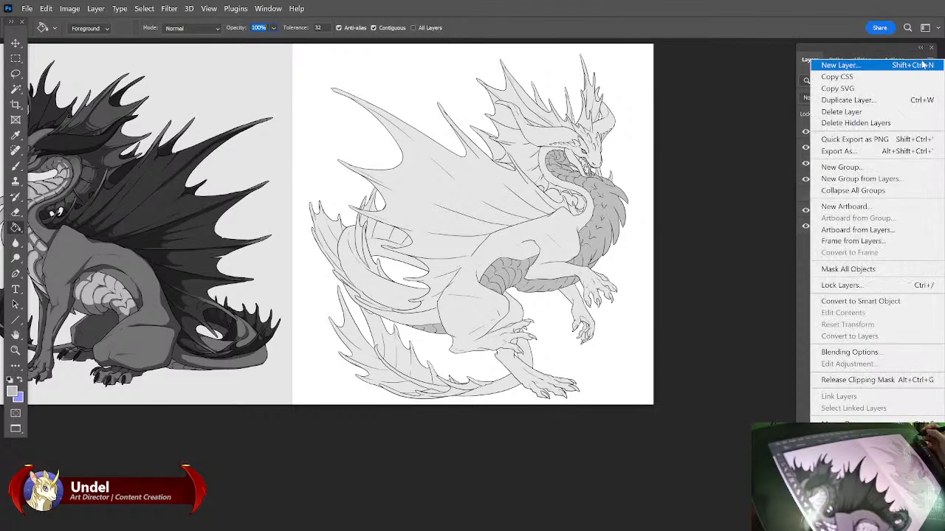
pyautogui.click(926, 65)
pyautogui.write('Horns')
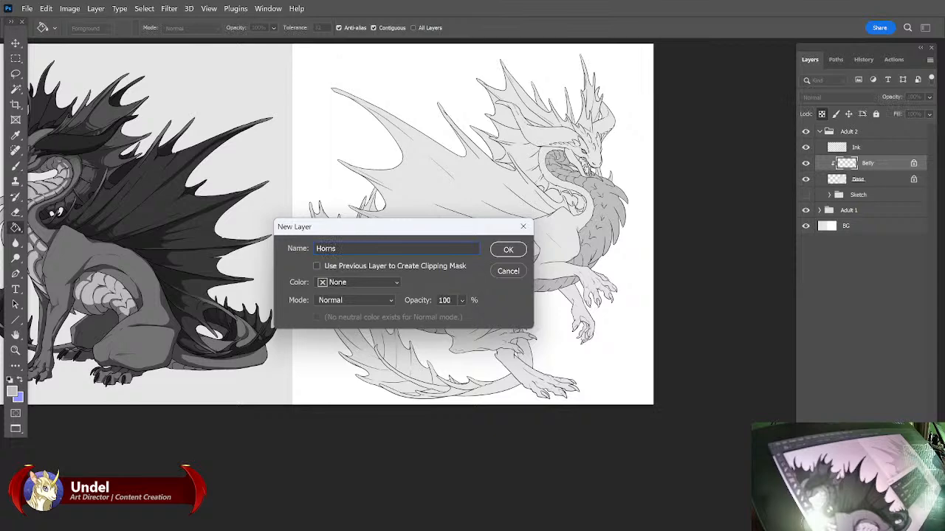
pyautogui.press('Return')
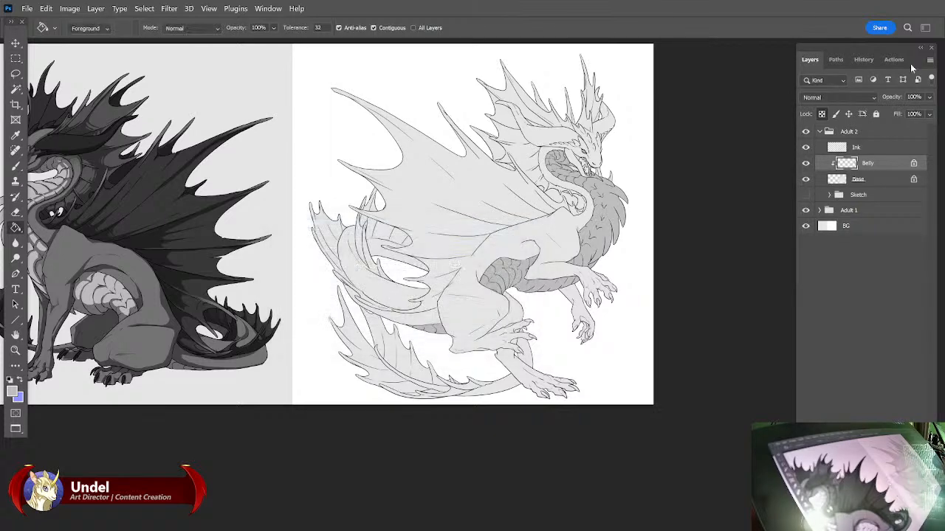
pyautogui.hotkey('ctrl', 'alt', 'g')
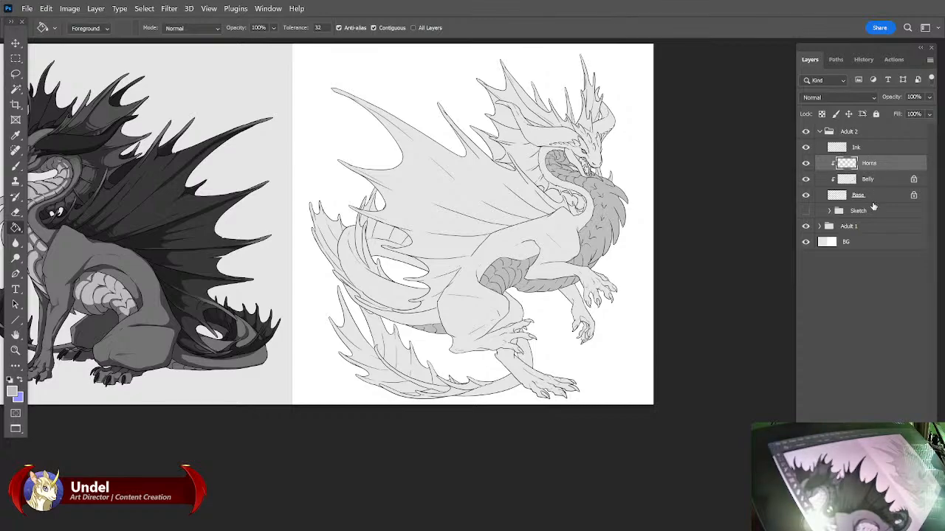
# Set the foreground colour to dark red #7f2222 for blocking in the horns on the dragon's head.
pyautogui.hotkey('ctrl', '+')
pyautogui.hotkey('ctrl', '+')
pyautogui.hotkey('ctrl', '+')
pyautogui.moveTo(438, 286); pyautogui.dragTo(390, 370)
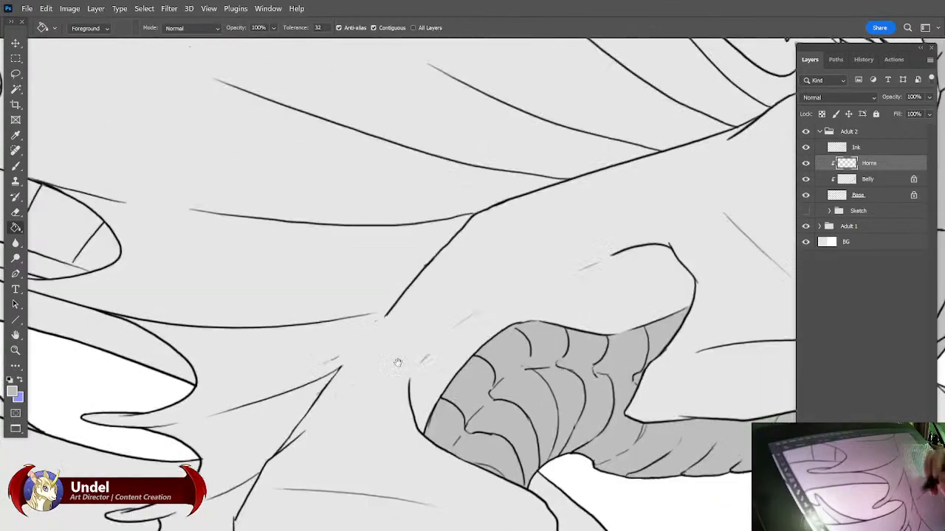
pyautogui.hotkey('ctrl', '-')
pyautogui.hotkey('ctrl', '-')
pyautogui.moveTo(678, 138); pyautogui.dragTo(614, 282)
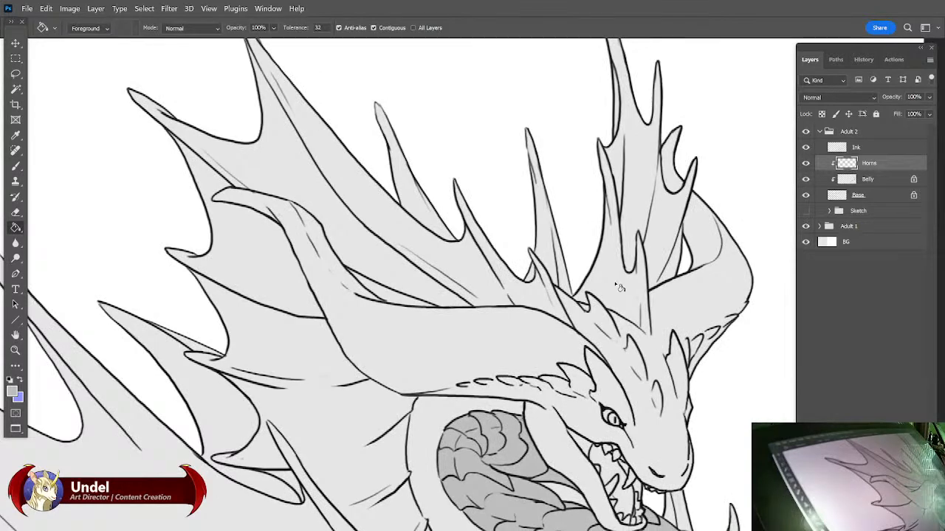
pyautogui.click(12, 391)
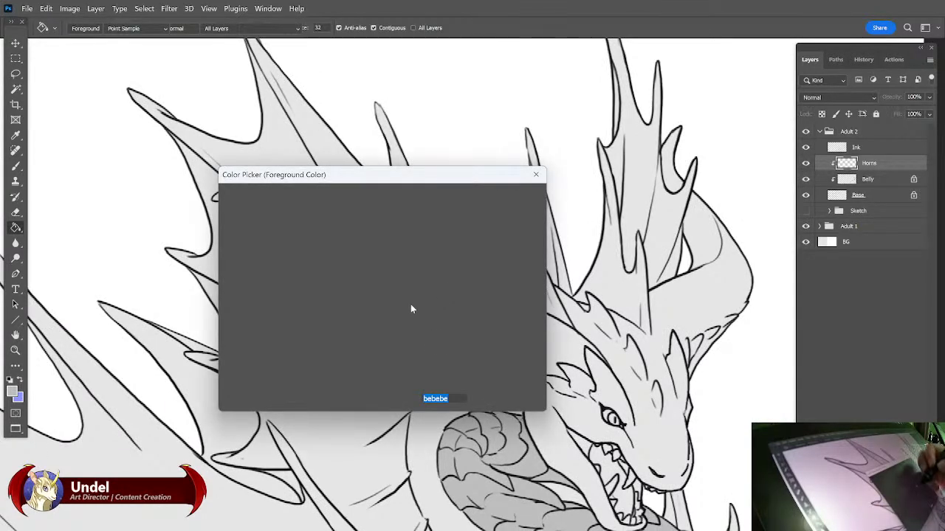
pyautogui.click(367, 302)
pyautogui.click(339, 281)
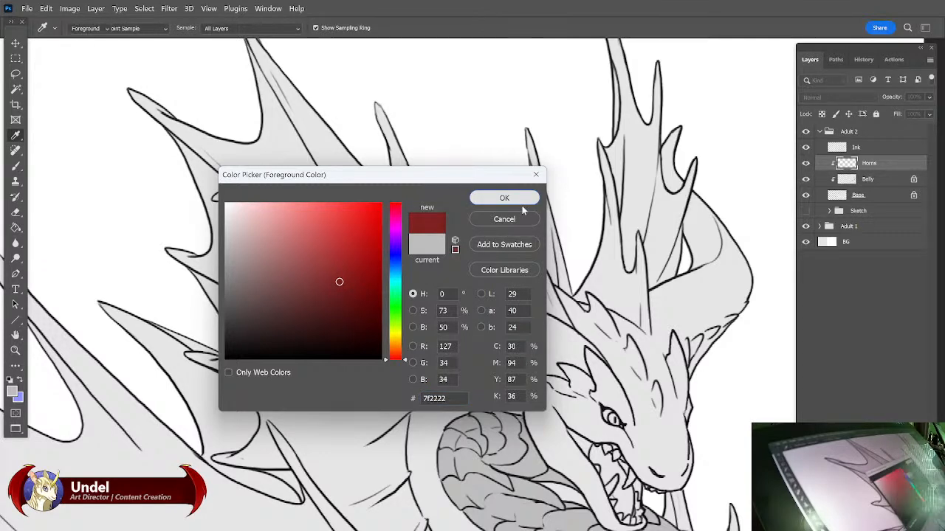
pyautogui.click(521, 204)
pyautogui.press('g')
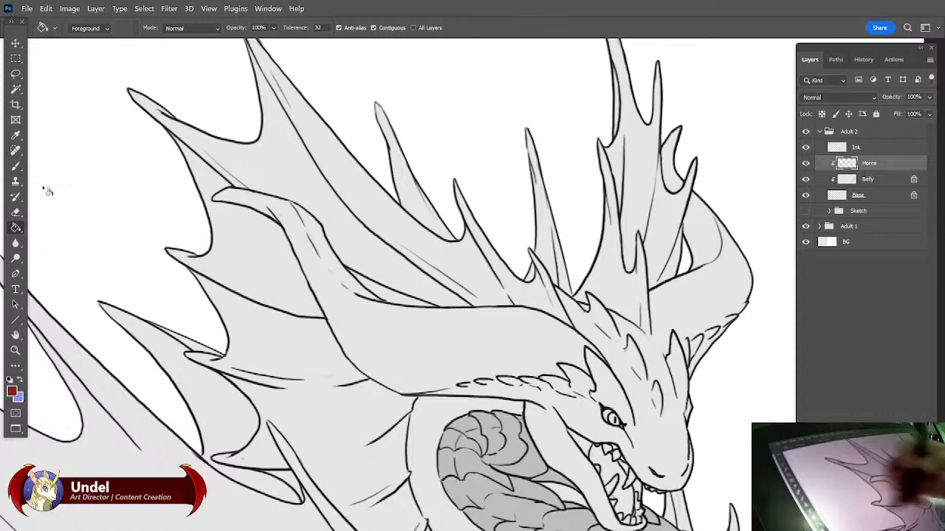
# Lasso the far horn's tip and its curved section behind the head fin, and fill both selections with the dark red foreground colour.
pyautogui.click(18, 74)
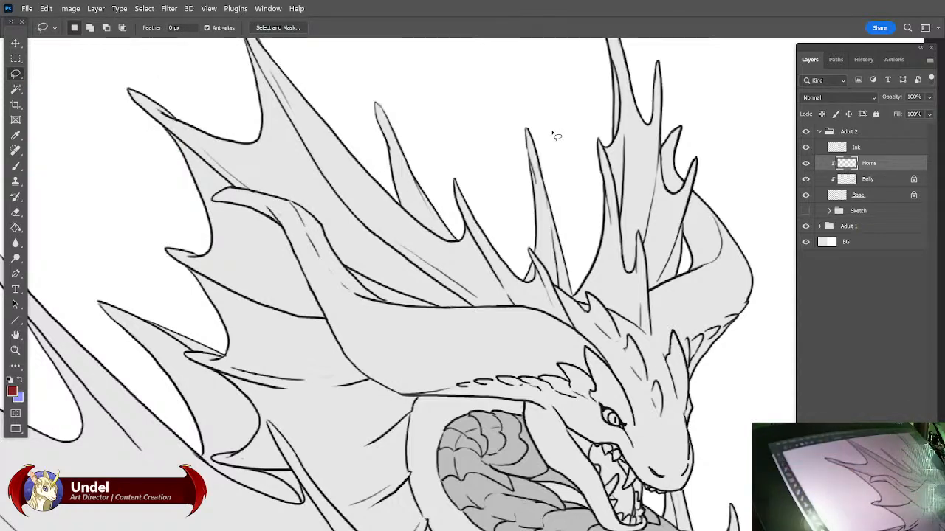
pyautogui.moveTo(713, 357); pyautogui.dragTo(691, 392)
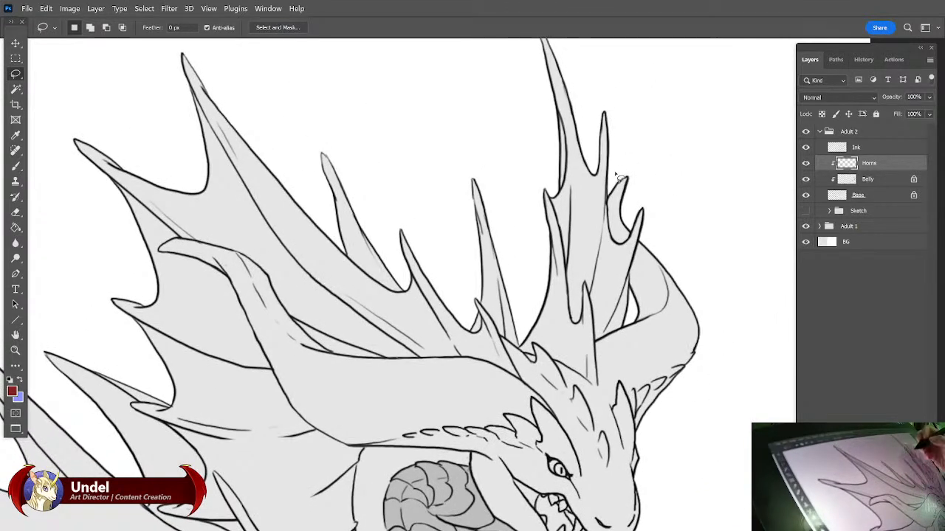
pyautogui.moveTo(608, 180)
pyautogui.mouseDown()
pyautogui.moveTo(619, 248)
pyautogui.moveTo(637, 232)
pyautogui.moveTo(626, 164)
pyautogui.moveTo(609, 182)
pyautogui.mouseUp()
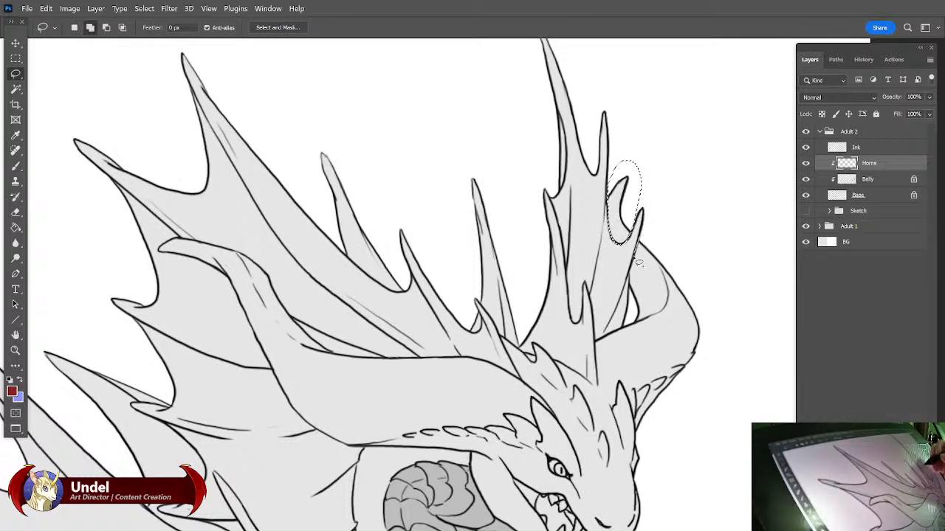
pyautogui.moveTo(665, 321)
pyautogui.mouseDown()
pyautogui.moveTo(664, 223)
pyautogui.moveTo(633, 319)
pyautogui.mouseUp()
pyautogui.press('shift')
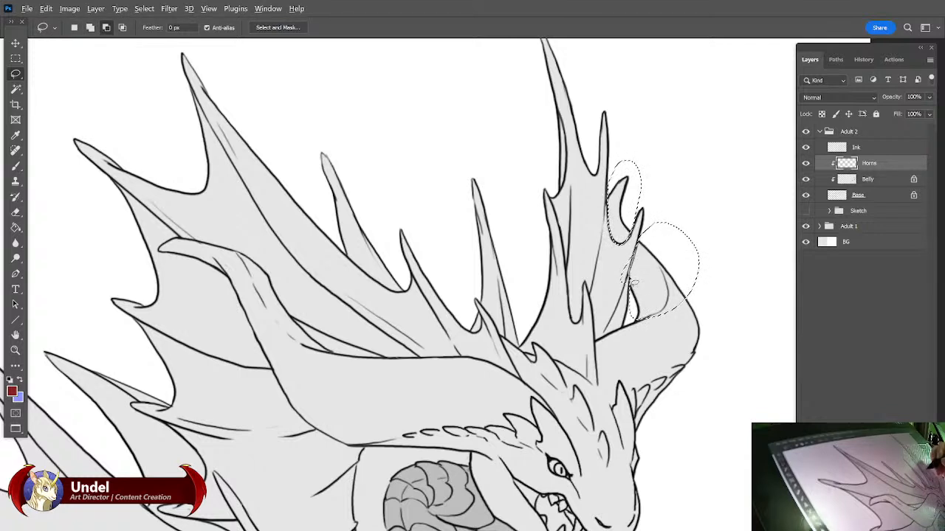
pyautogui.moveTo(639, 253); pyautogui.dragTo(638, 249)
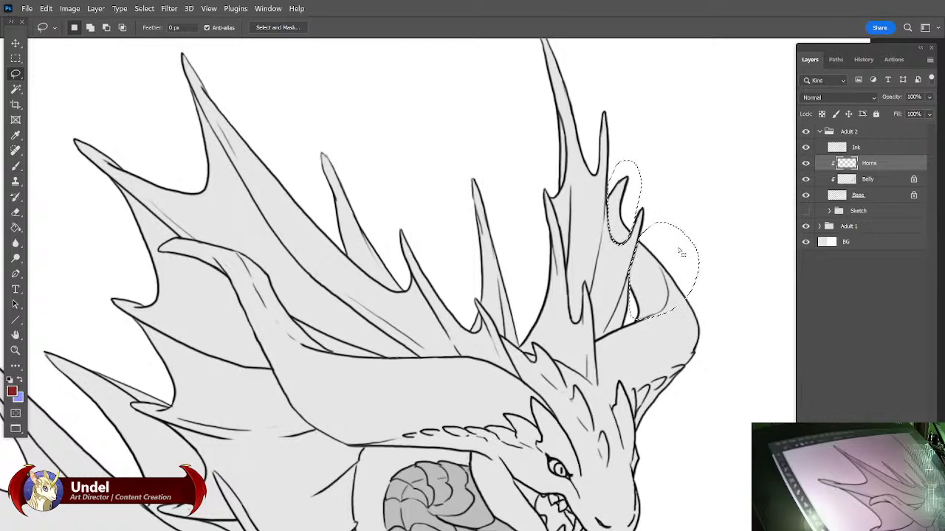
pyautogui.press('shift')
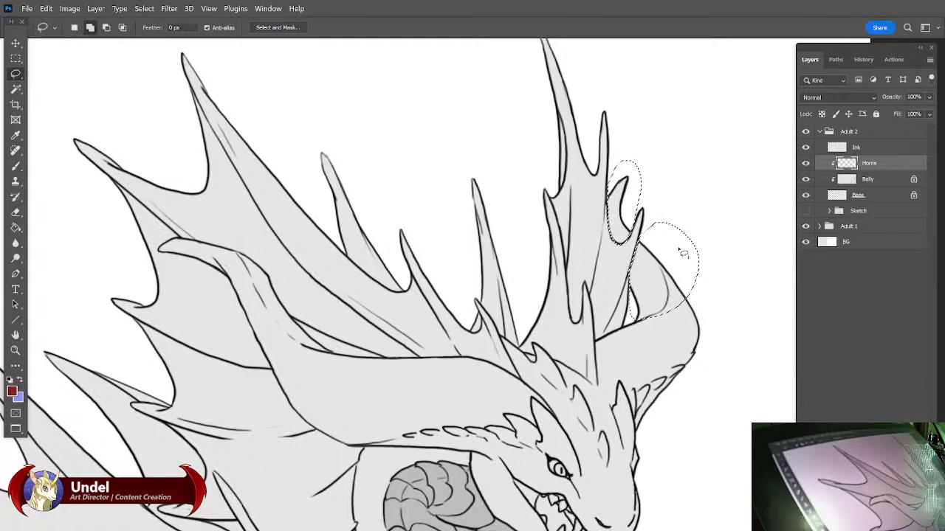
pyautogui.hotkey('shift', 'BackSpace')
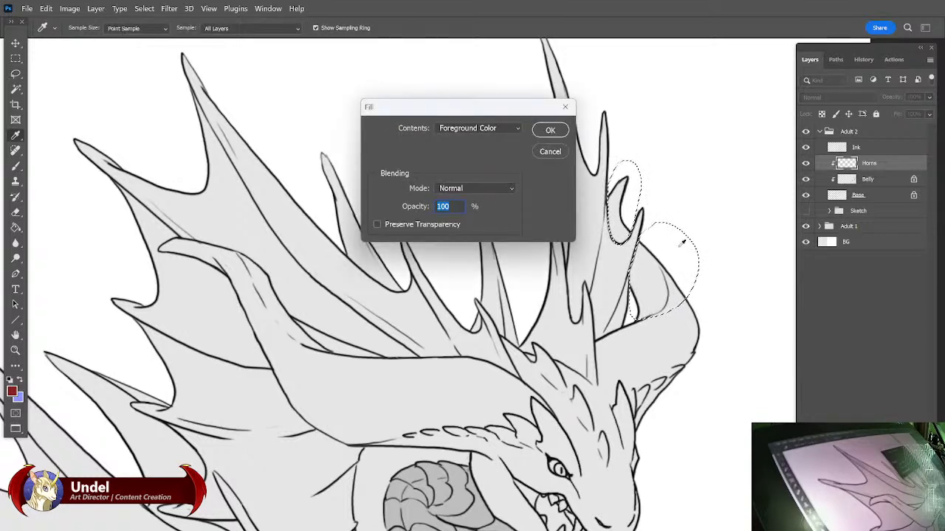
pyautogui.press('Return')
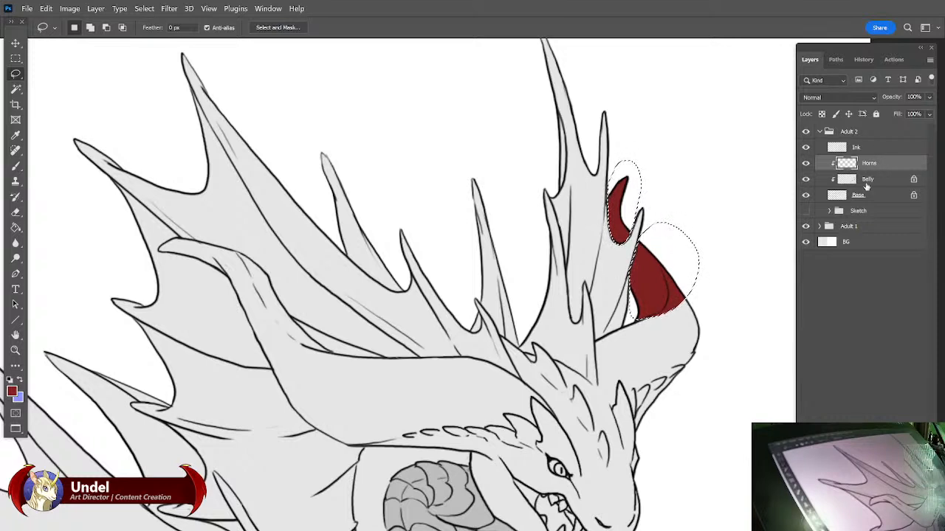
# Release the Horns layer's clipping mask to compare the fill, clip it again, and clear the selection.
pyautogui.hotkey('ctrl', 'alt', 'g')
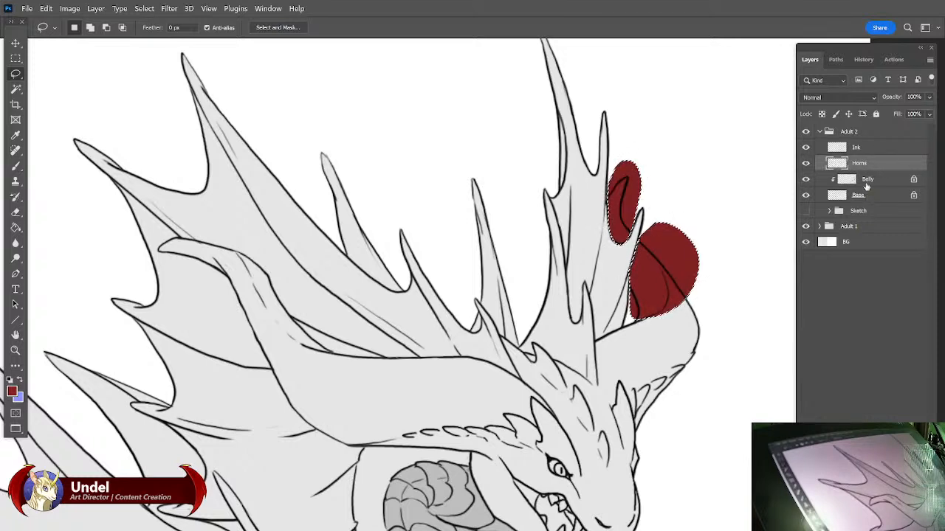
pyautogui.hotkey('ctrl', 'alt', 'g')
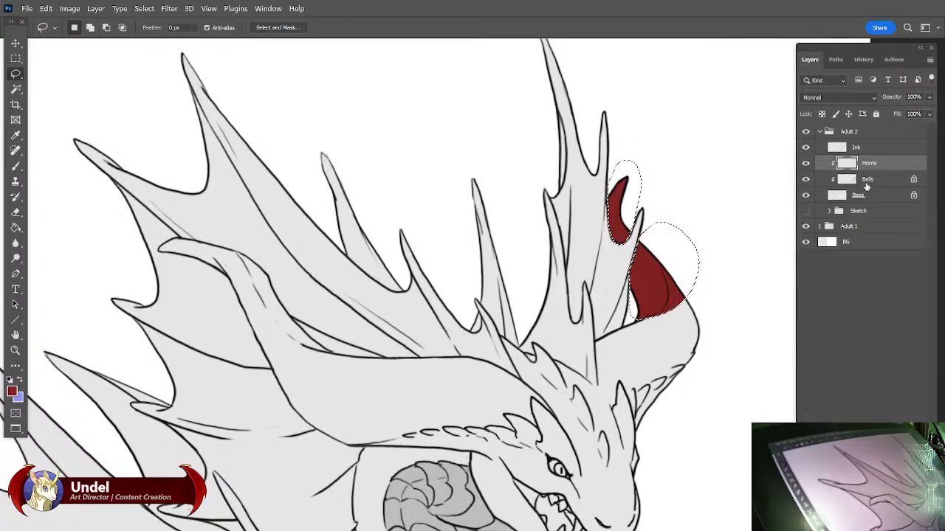
pyautogui.hotkey('ctrl', 'd')
# Scribble dark red brush strokes across the head and far horn on the Horns layer, and toggle the Base layer's visibility to test the clipping.
pyautogui.press('b')
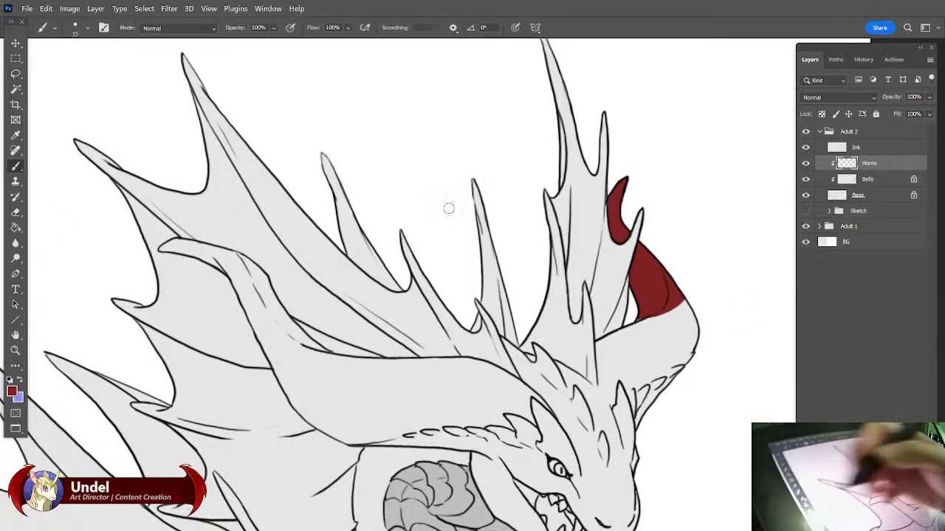
pyautogui.moveTo(583, 286)
pyautogui.mouseDown()
pyautogui.moveTo(517, 347)
pyautogui.moveTo(531, 414)
pyautogui.moveTo(677, 421)
pyautogui.mouseUp()
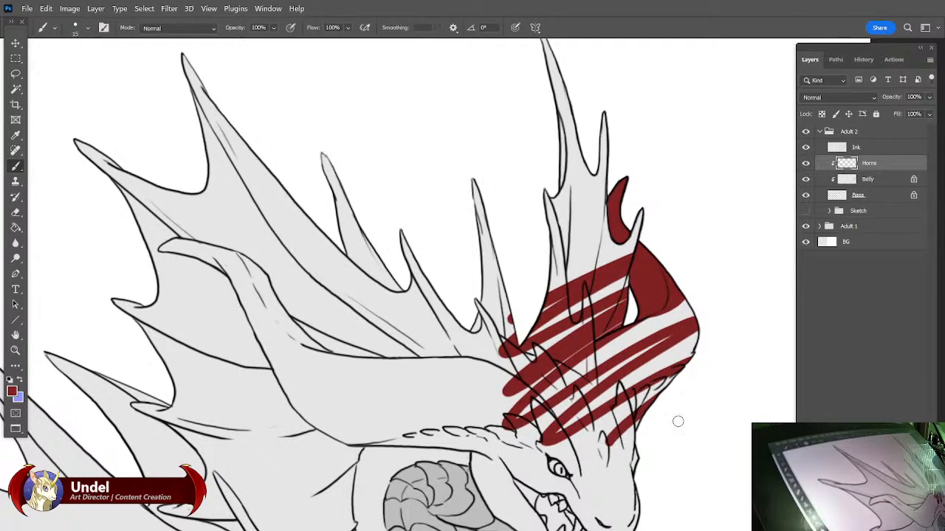
pyautogui.click(805, 196)
pyautogui.click(805, 195)
pyautogui.click(805, 196)
pyautogui.click(805, 196)
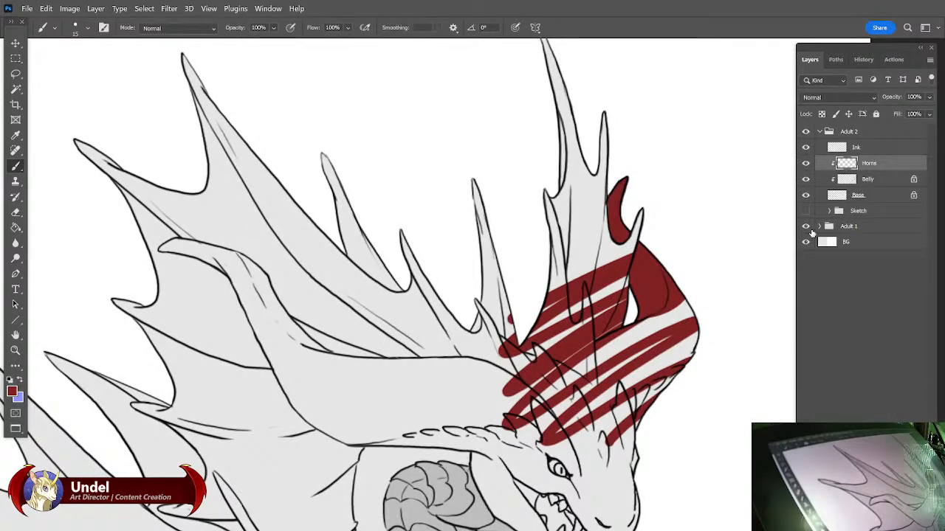
pyautogui.click(805, 196)
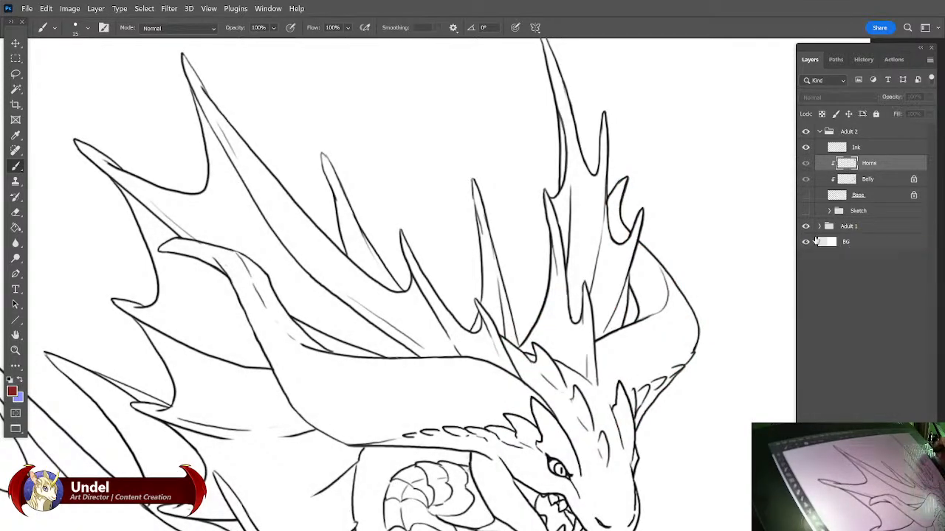
# Turn the Base layer's visibility back on after testing the clipping, and undo the dark red scribbles across the head.
pyautogui.click(805, 196)
pyautogui.click(805, 195)
pyautogui.click(806, 196)
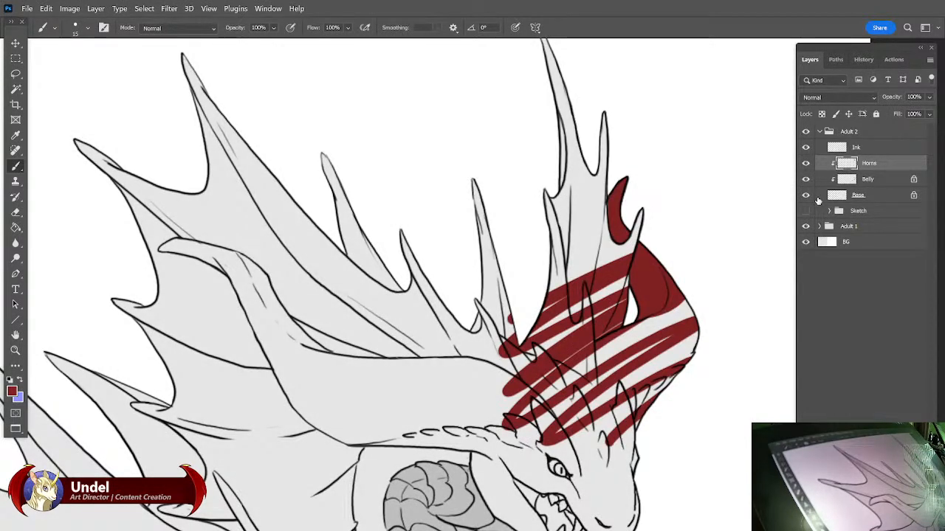
pyautogui.hotkey('ctrl', 'z')
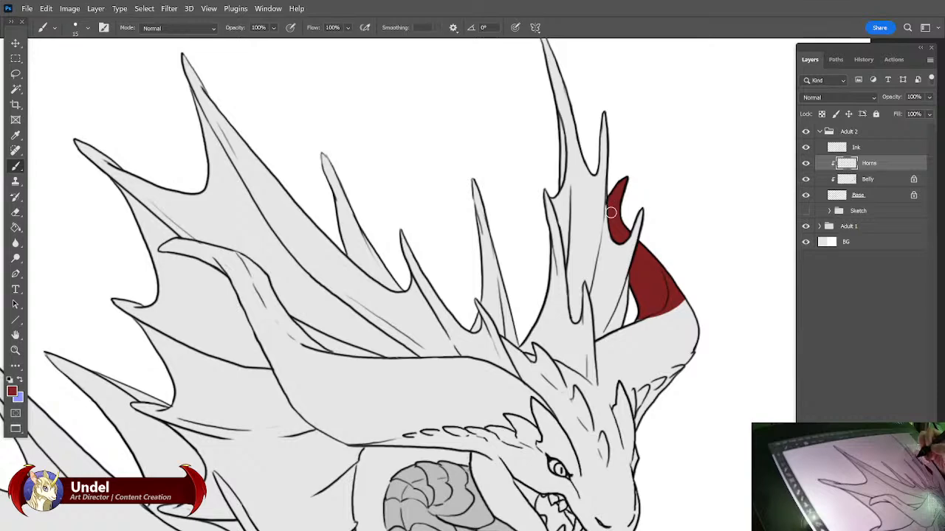
# Lasso the far horn's lower section down to its base behind the head, fill it with the dark red foreground colour, and deselect.
pyautogui.moveTo(726, 318); pyautogui.dragTo(730, 259)
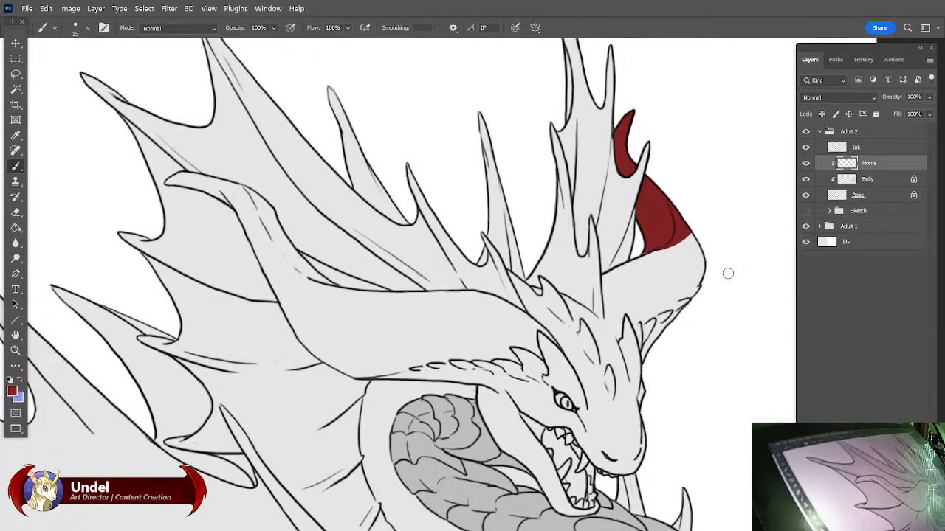
pyautogui.press('l')
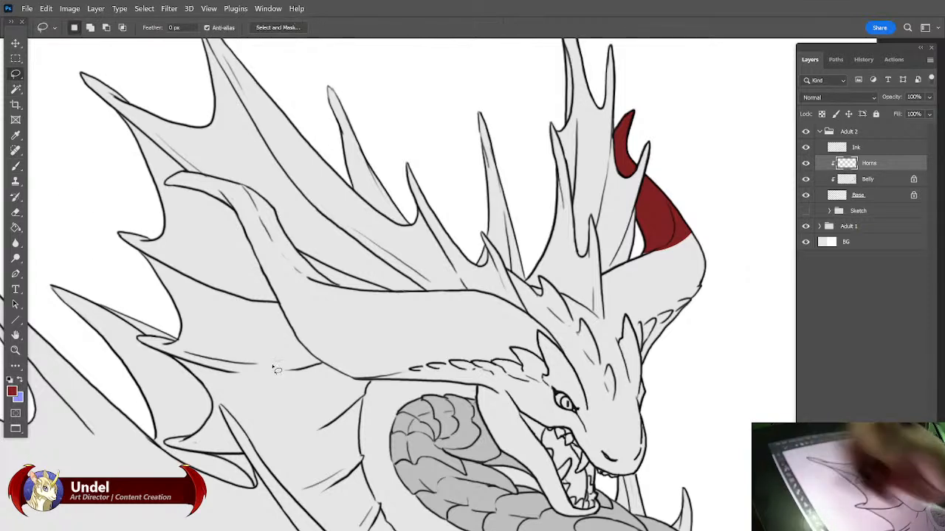
pyautogui.moveTo(639, 244)
pyautogui.mouseDown()
pyautogui.moveTo(603, 273)
pyautogui.moveTo(609, 324)
pyautogui.moveTo(620, 344)
pyautogui.moveTo(631, 325)
pyautogui.moveTo(636, 333)
pyautogui.mouseUp()
pyautogui.moveTo(651, 376)
pyautogui.mouseDown()
pyautogui.moveTo(673, 352)
pyautogui.moveTo(733, 259)
pyautogui.moveTo(684, 215)
pyautogui.mouseUp()
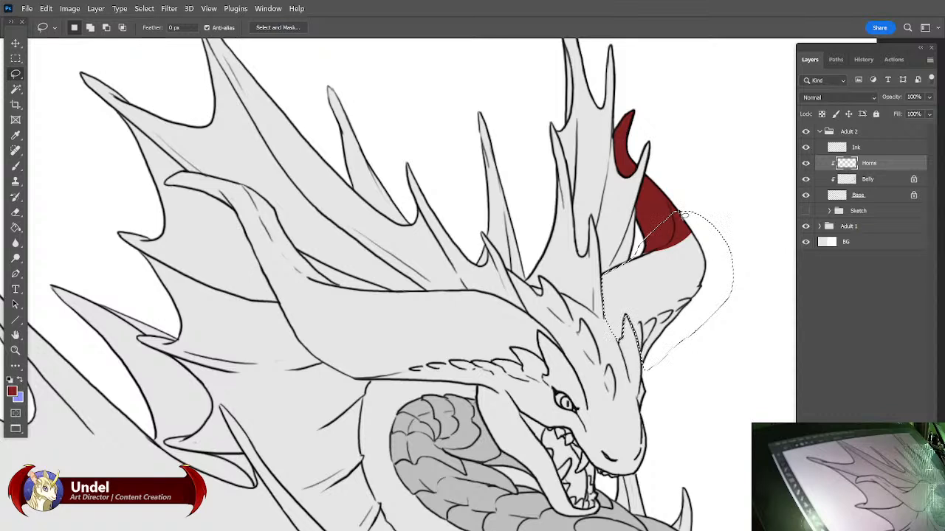
pyautogui.hotkey('shift', 'F5')
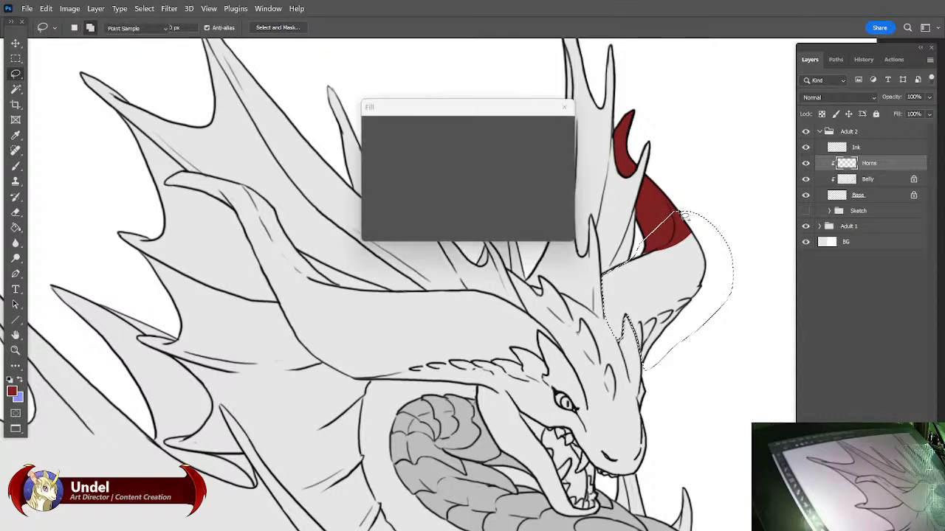
pyautogui.press('Escape')
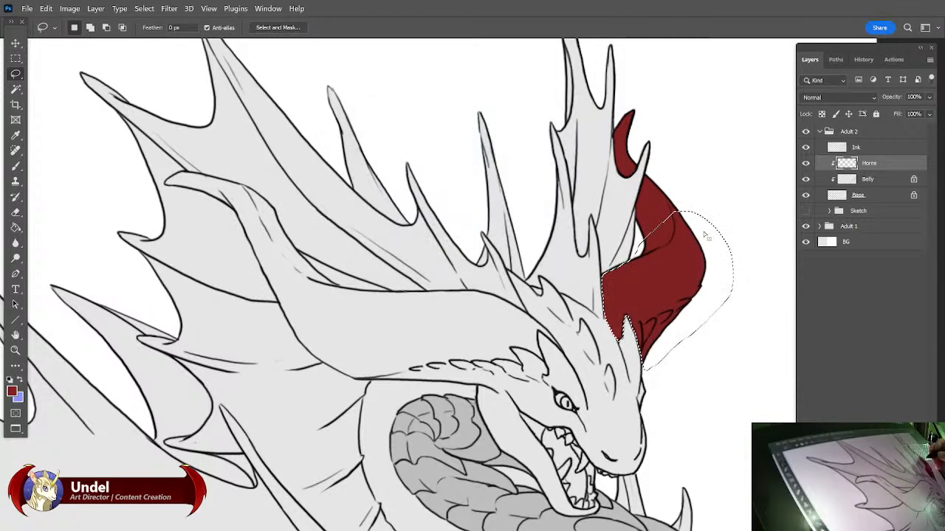
pyautogui.hotkey('ctrl', 'd')
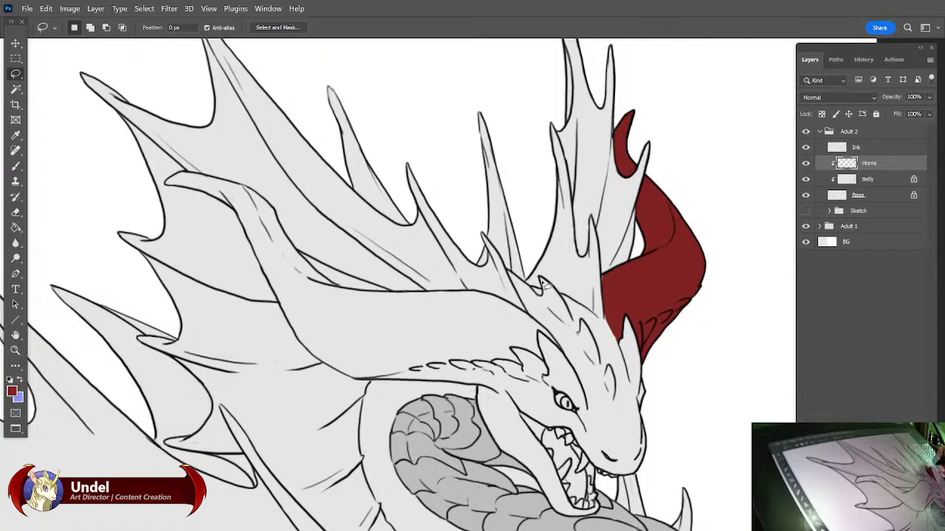
pyautogui.press('b')
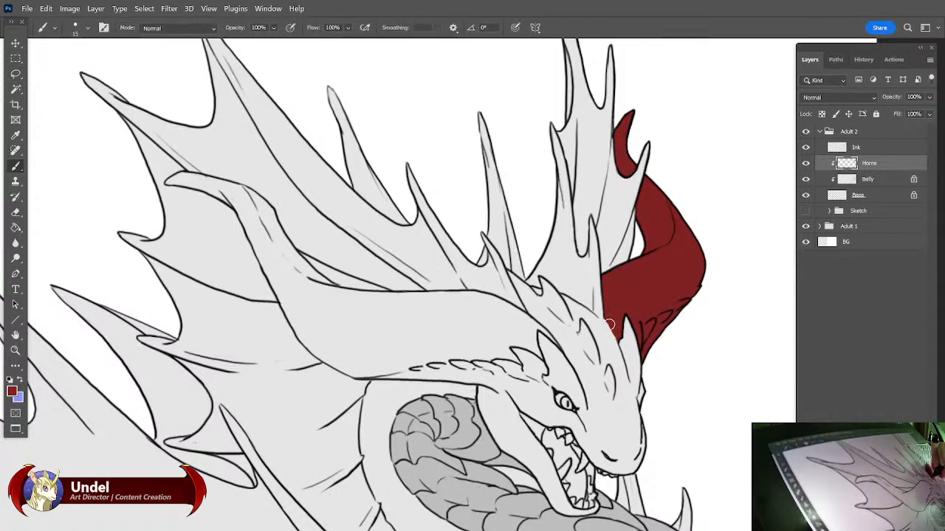
# Lasso the near horn from its tip along the curved upper part to its wider middle, adding each section to the selection.
pyautogui.moveTo(623, 279); pyautogui.dragTo(701, 324)
pyautogui.click(16, 75)
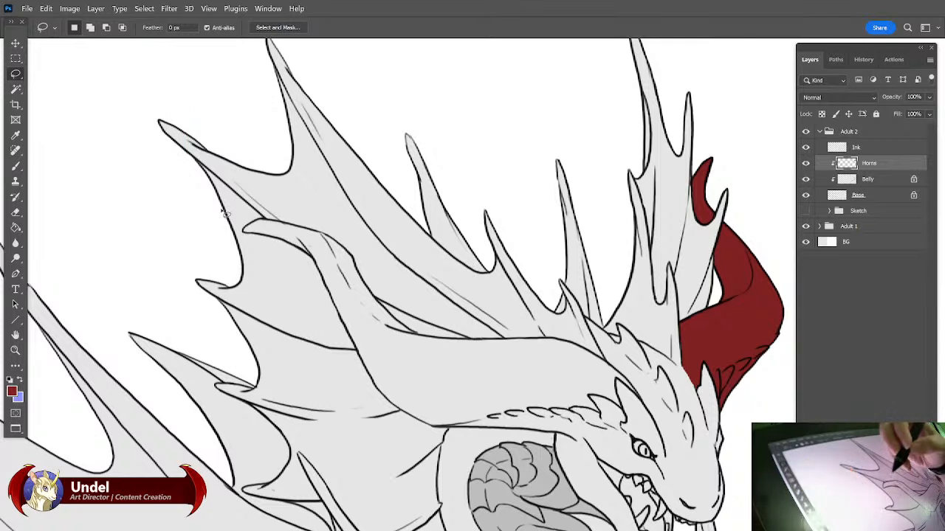
pyautogui.moveTo(248, 236)
pyautogui.mouseDown()
pyautogui.moveTo(325, 262)
pyautogui.moveTo(317, 237)
pyautogui.moveTo(244, 233)
pyautogui.mouseUp()
pyautogui.press('shift')
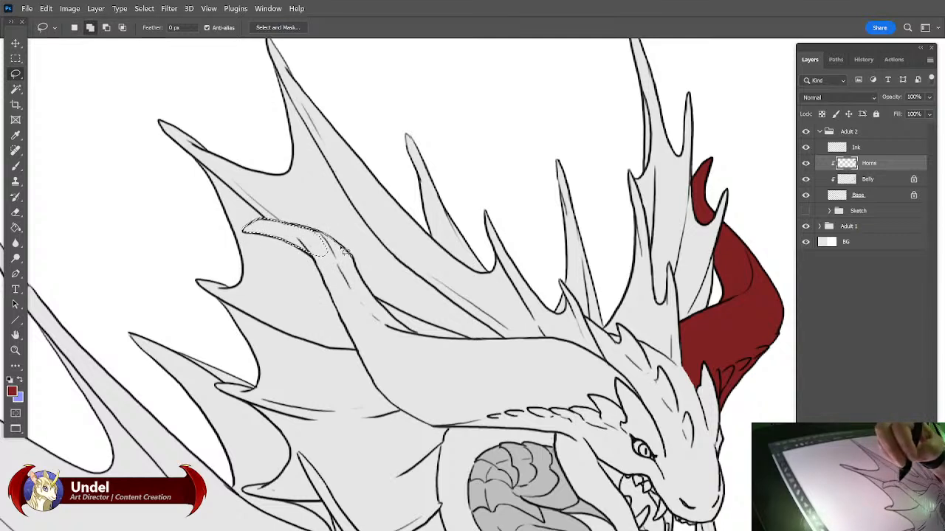
pyautogui.moveTo(367, 284)
pyautogui.mouseDown()
pyautogui.moveTo(373, 335)
pyautogui.moveTo(345, 323)
pyautogui.moveTo(326, 284)
pyautogui.mouseUp()
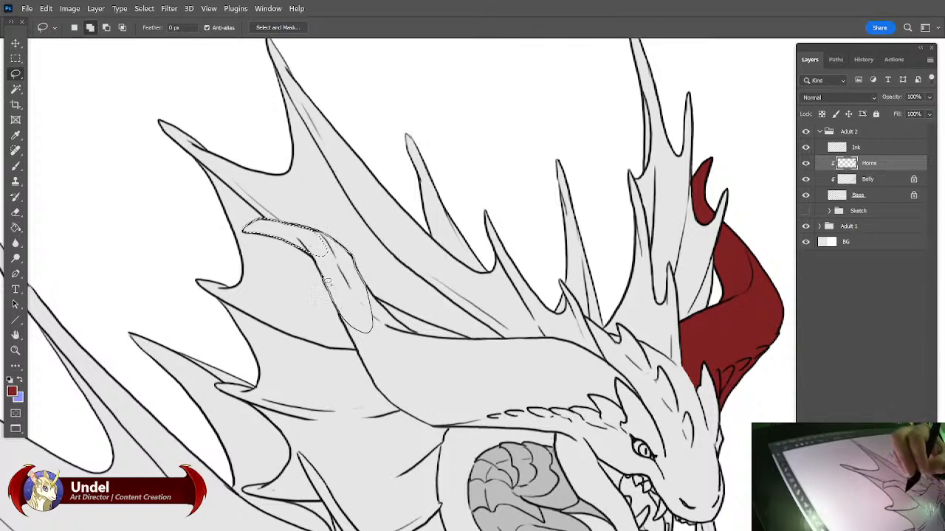
pyautogui.moveTo(299, 242); pyautogui.dragTo(295, 238)
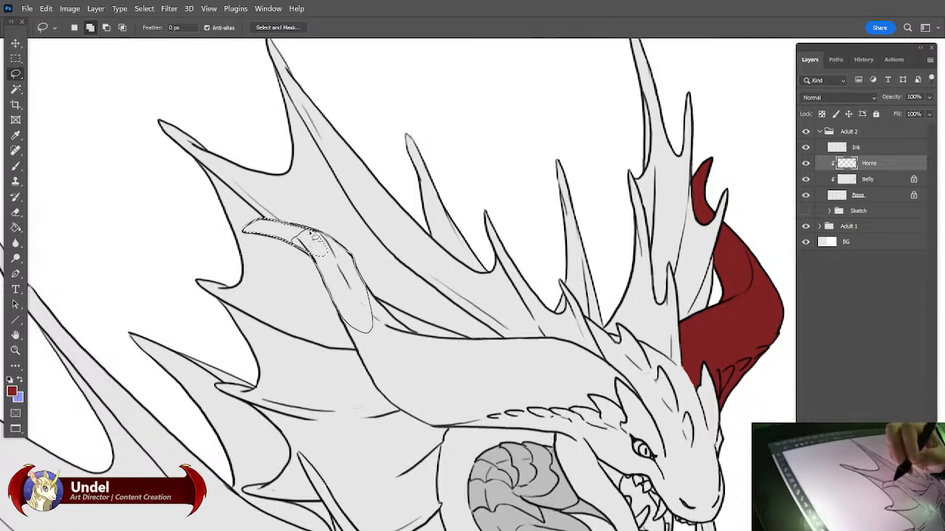
pyautogui.moveTo(440, 255); pyautogui.dragTo(394, 206)
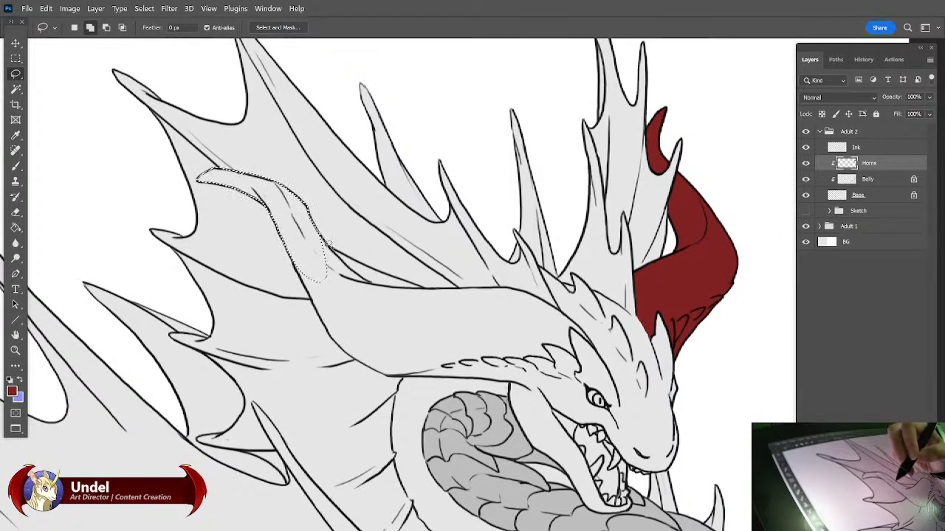
pyautogui.moveTo(382, 289)
pyautogui.mouseDown()
pyautogui.moveTo(397, 323)
pyautogui.moveTo(332, 338)
pyautogui.mouseUp()
pyautogui.moveTo(299, 270); pyautogui.dragTo(287, 236)
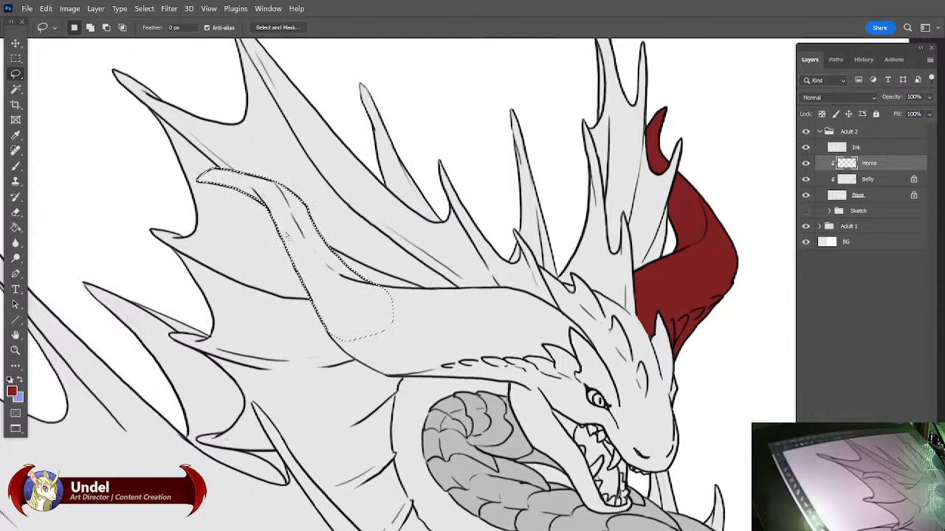
# Extend the near horn's lasso selection along its lower edge and scales to the base by the brow, and close gaps along the top edge.
pyautogui.moveTo(562, 336); pyautogui.dragTo(556, 288)
pyautogui.press('shift')
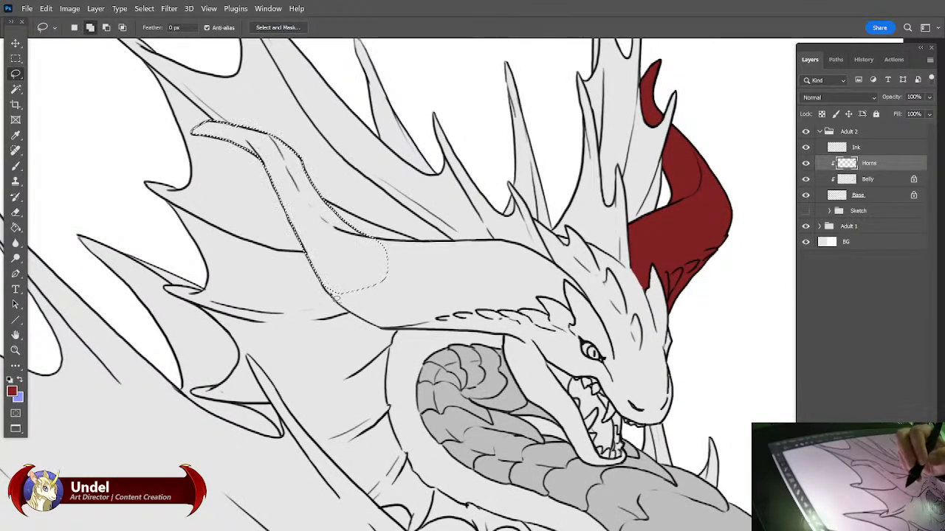
pyautogui.moveTo(336, 301)
pyautogui.mouseDown()
pyautogui.moveTo(399, 337)
pyautogui.moveTo(430, 314)
pyautogui.moveTo(430, 280)
pyautogui.moveTo(415, 249)
pyautogui.moveTo(331, 242)
pyautogui.mouseUp()
pyautogui.moveTo(626, 278); pyautogui.dragTo(578, 295)
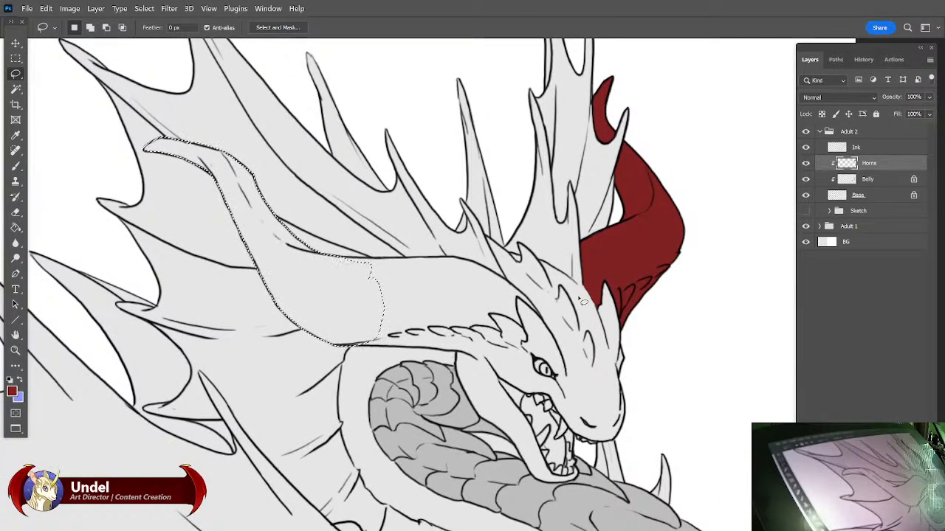
pyautogui.press('shift')
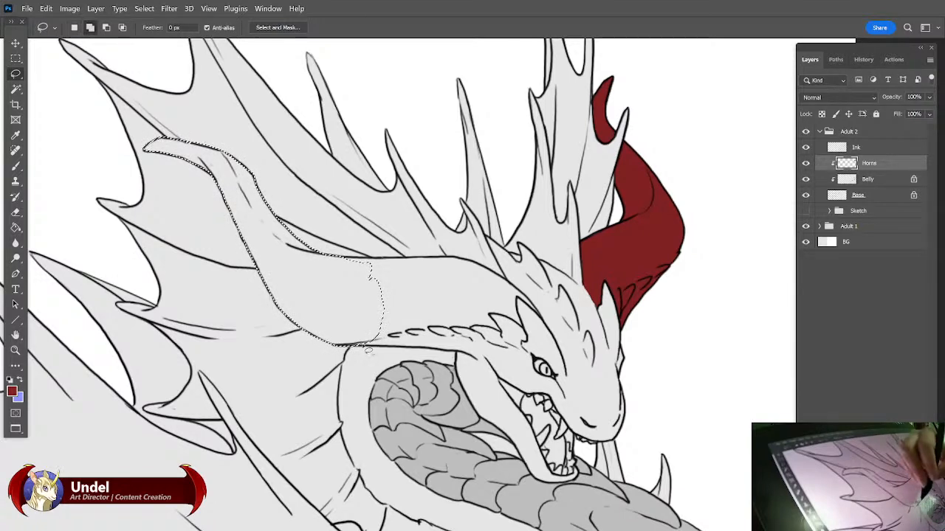
pyautogui.moveTo(352, 347); pyautogui.dragTo(403, 349)
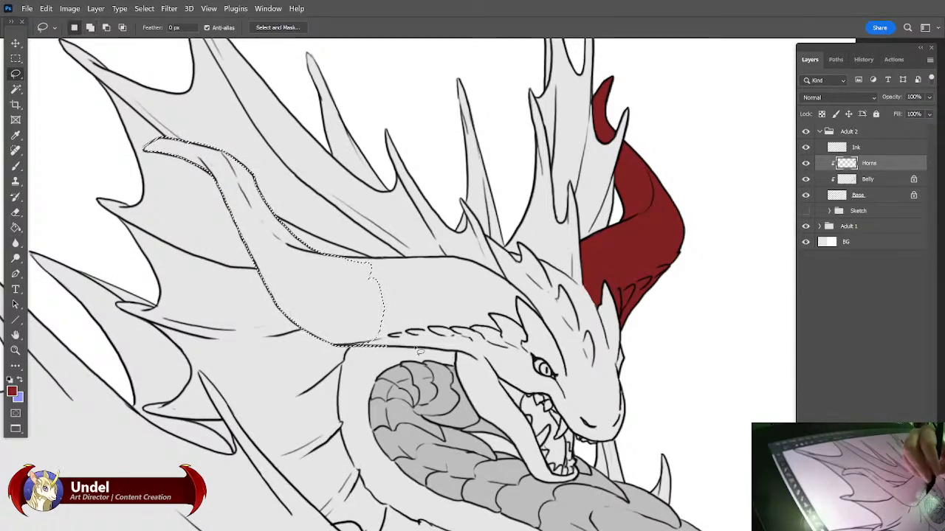
pyautogui.hotkey('ctrl', 'z')
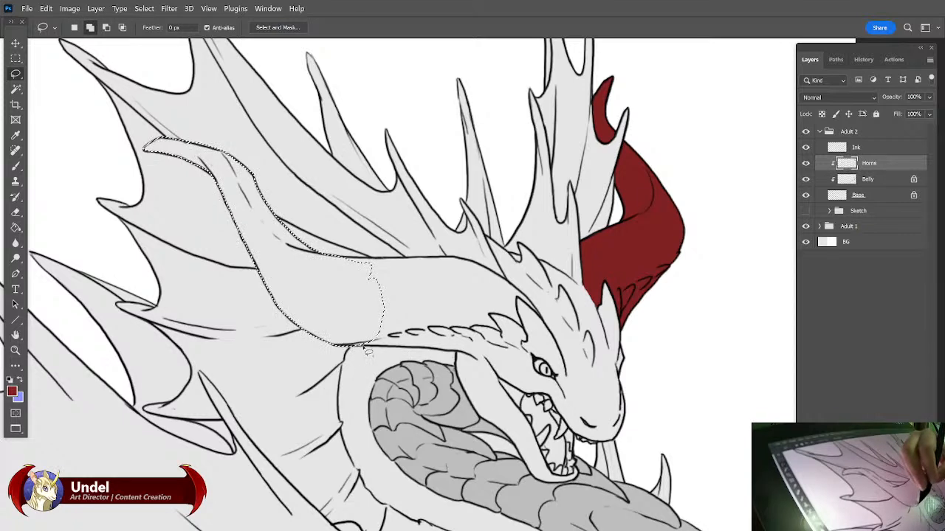
pyautogui.moveTo(386, 353)
pyautogui.mouseDown()
pyautogui.moveTo(475, 359)
pyautogui.moveTo(498, 341)
pyautogui.moveTo(518, 352)
pyautogui.moveTo(529, 341)
pyautogui.moveTo(518, 301)
pyautogui.moveTo(544, 325)
pyautogui.moveTo(503, 287)
pyautogui.moveTo(463, 268)
pyautogui.moveTo(331, 267)
pyautogui.moveTo(334, 299)
pyautogui.moveTo(391, 264)
pyautogui.mouseUp()
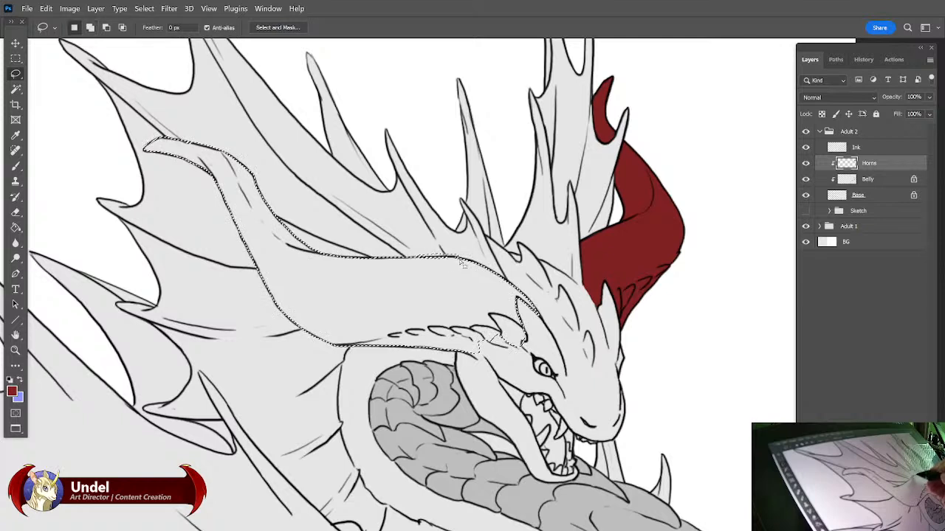
pyautogui.press('shift')
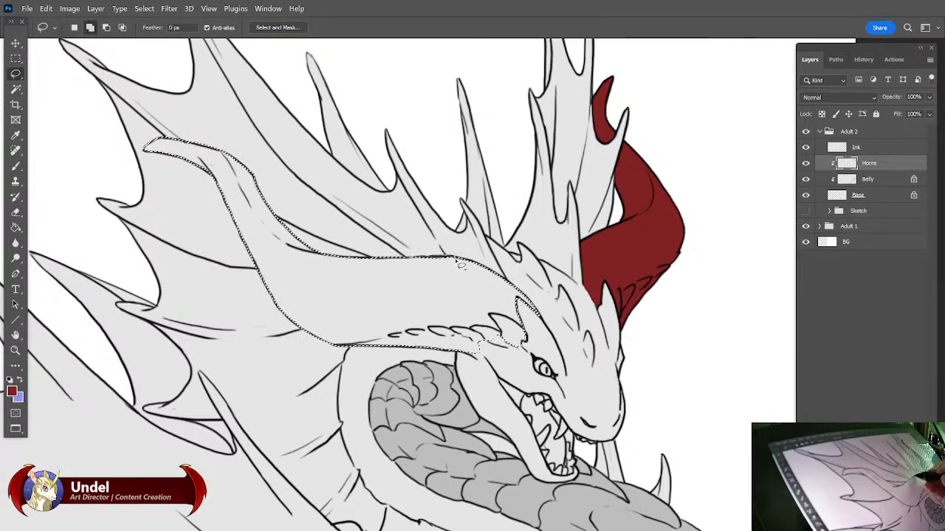
pyautogui.press('shift')
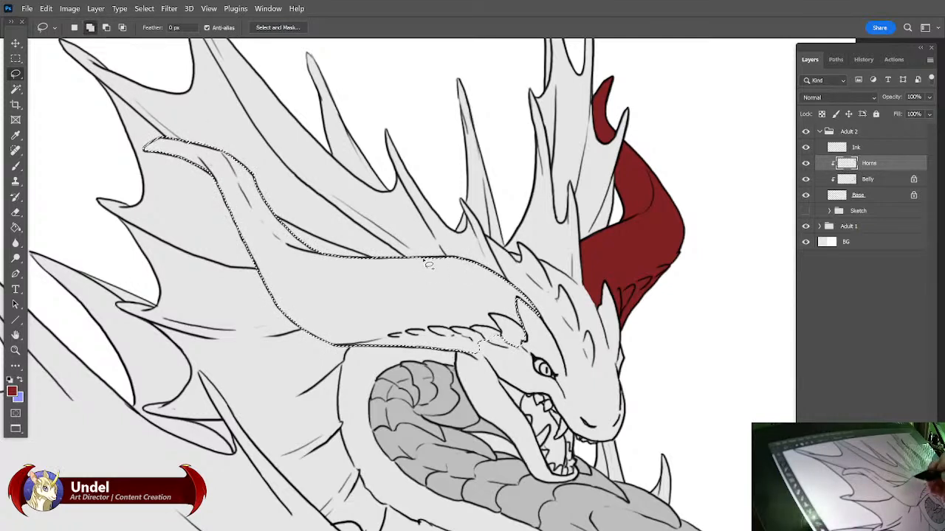
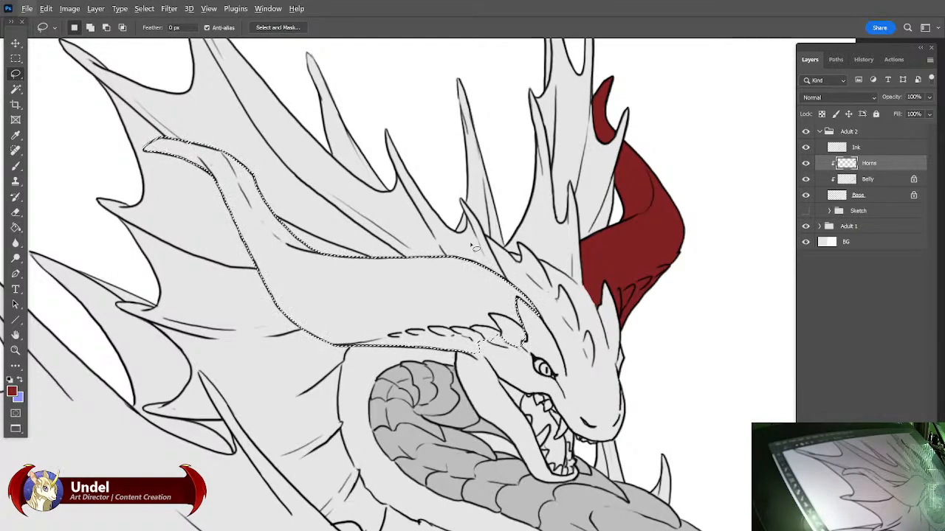
# Fill the near horn selection on the Horns layer with the dark red foreground colour and deselect it.
pyautogui.hotkey('shift', 'BackSpace')
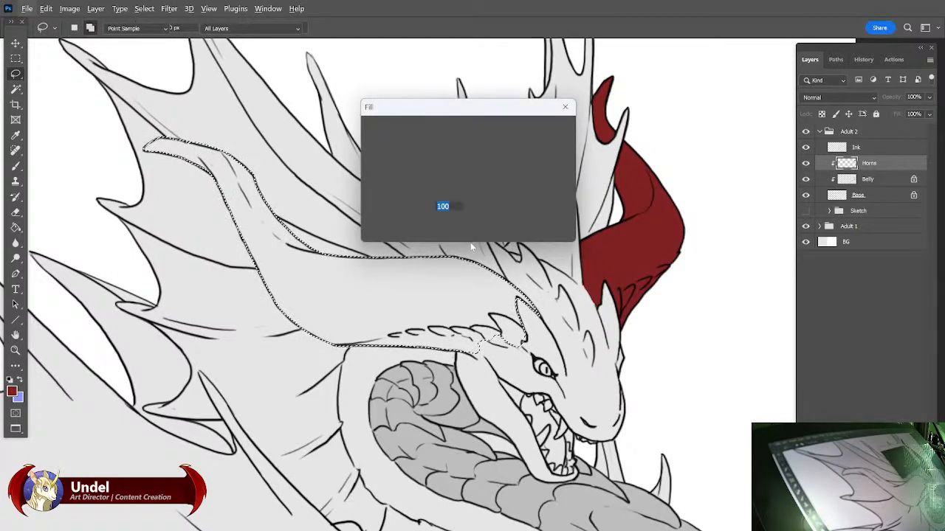
pyautogui.press('Return')
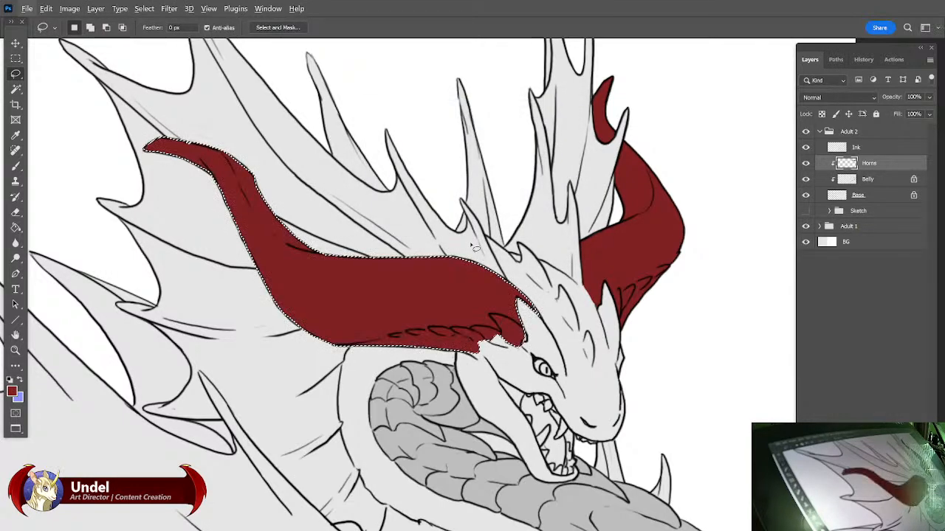
pyautogui.hotkey('ctrl', 'd')
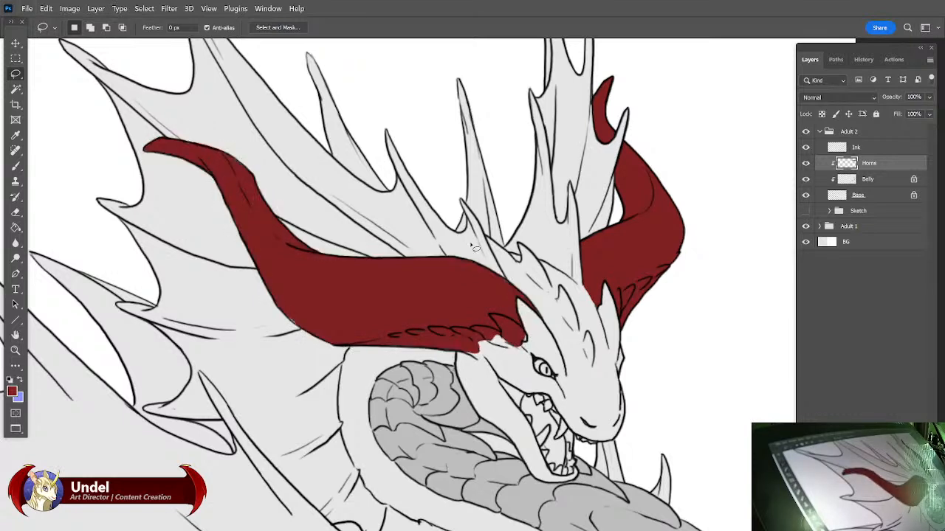
pyautogui.press('b')
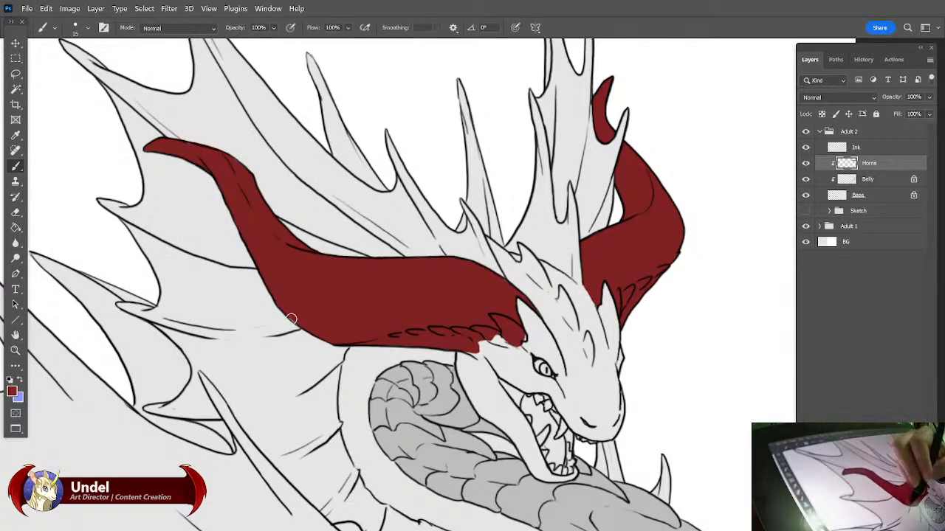
# Clean up the edge of the near horn's red fill near its tip with the Eraser.
pyautogui.press('e')
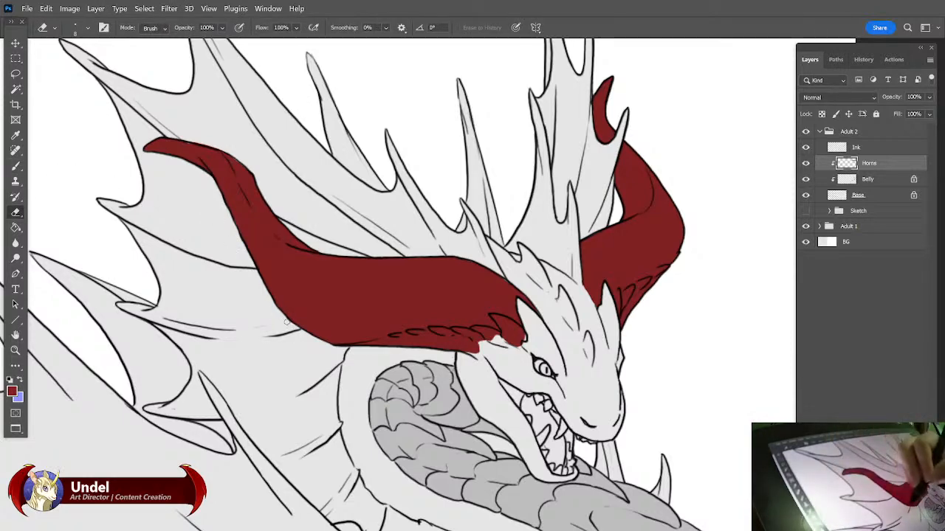
pyautogui.moveTo(417, 185); pyautogui.dragTo(495, 230)
pyautogui.moveTo(273, 186); pyautogui.dragTo(299, 193)
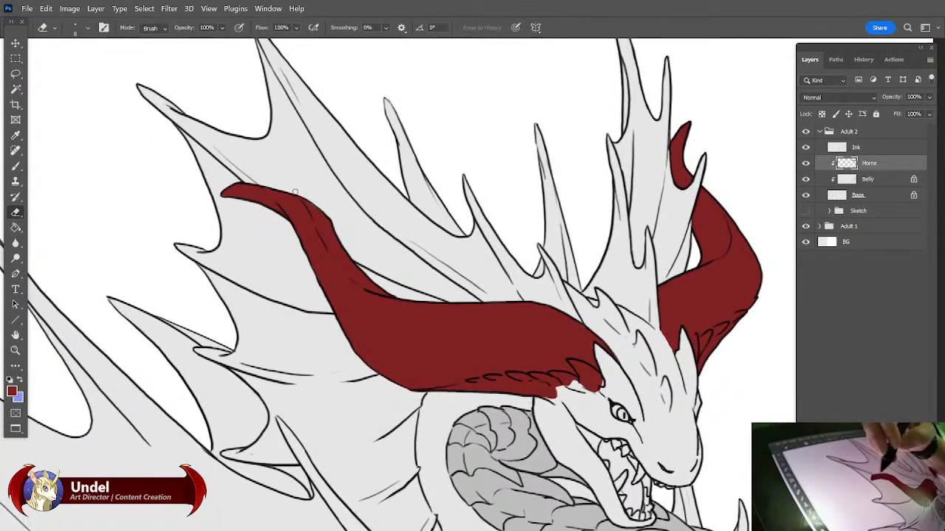
pyautogui.press('b')
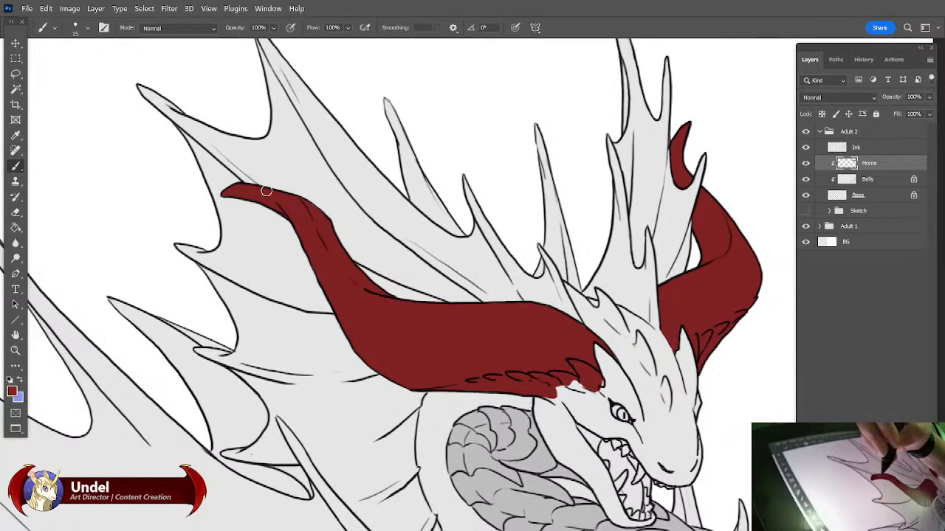
# Fill the existing artwork on the Adult 1 group's Horns layer with the same dark red foreground colour.
pyautogui.moveTo(407, 224); pyautogui.dragTo(664, 295)
pyautogui.moveTo(375, 428); pyautogui.dragTo(665, 355)
pyautogui.moveTo(435, 356)
pyautogui.mouseDown()
pyautogui.moveTo(535, 336)
pyautogui.moveTo(550, 472)
pyautogui.mouseUp()
pyautogui.moveTo(531, 66)
pyautogui.mouseDown()
pyautogui.moveTo(561, 354)
pyautogui.moveTo(555, 318)
pyautogui.mouseUp()
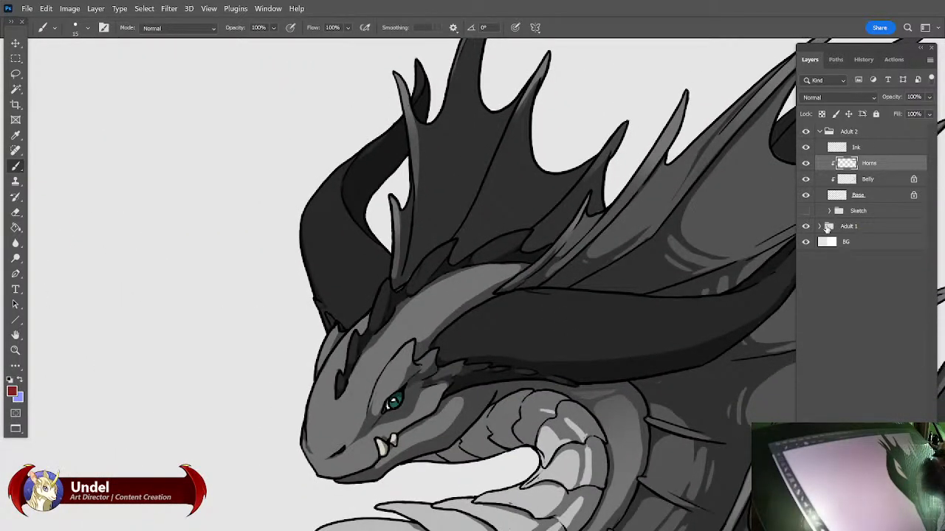
pyautogui.click(828, 226)
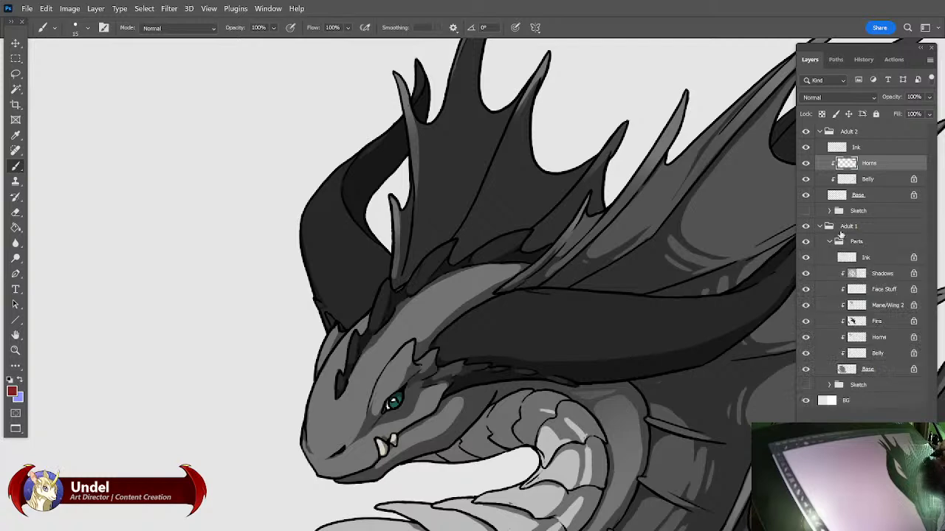
pyautogui.click(885, 338)
pyautogui.hotkey('shift', 'BackSpace')
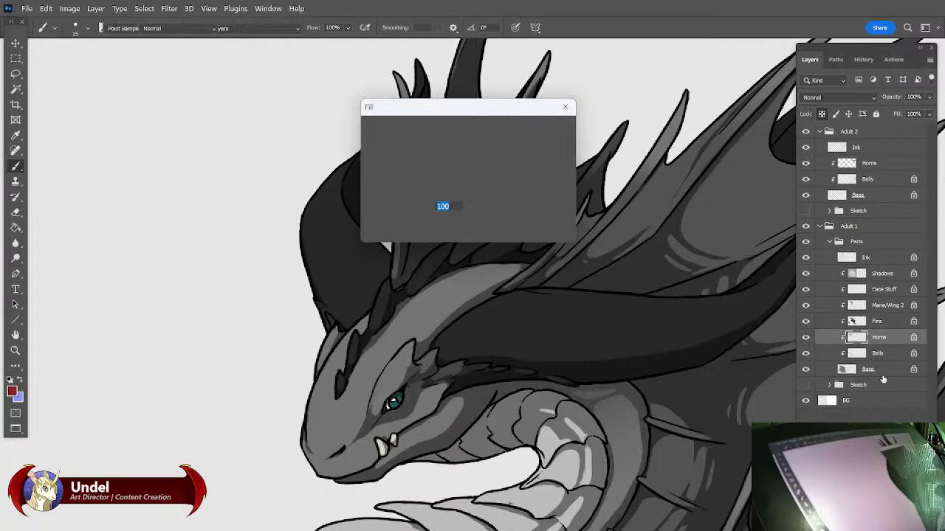
pyautogui.press('Return')
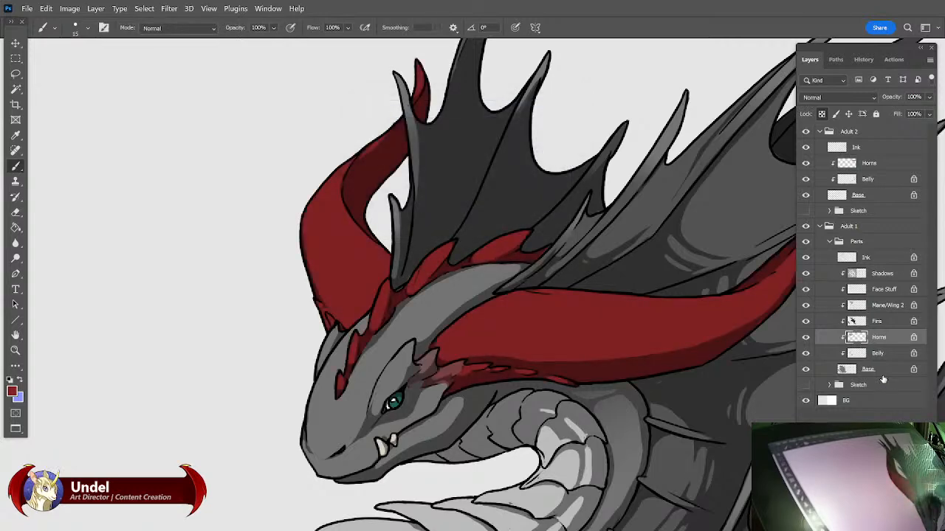
# Paint dark red over the unfilled scales at the near horn's base on Adult 2's Horns layer, and clean the edge with the Eraser.
pyautogui.moveTo(656, 407); pyautogui.dragTo(616, 394)
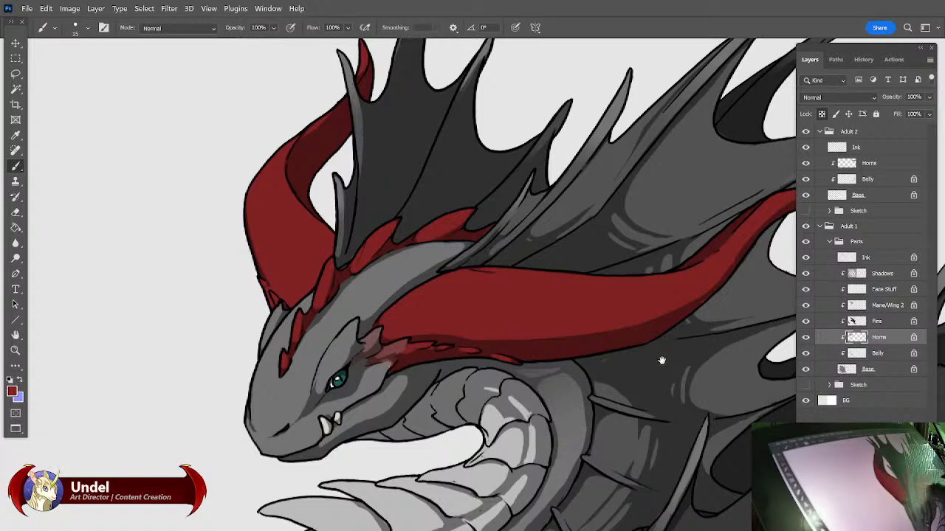
pyautogui.moveTo(660, 367); pyautogui.dragTo(618, 384)
pyautogui.moveTo(688, 410); pyautogui.dragTo(526, 352)
pyautogui.moveTo(633, 387); pyautogui.dragTo(325, 295)
pyautogui.moveTo(613, 361); pyautogui.dragTo(528, 443)
pyautogui.moveTo(621, 289); pyautogui.dragTo(640, 386)
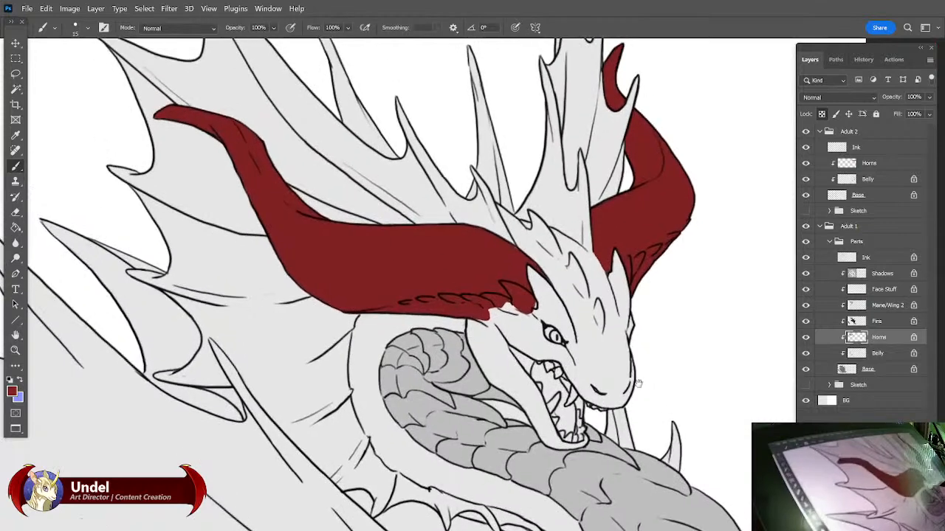
pyautogui.moveTo(476, 313); pyautogui.dragTo(487, 316)
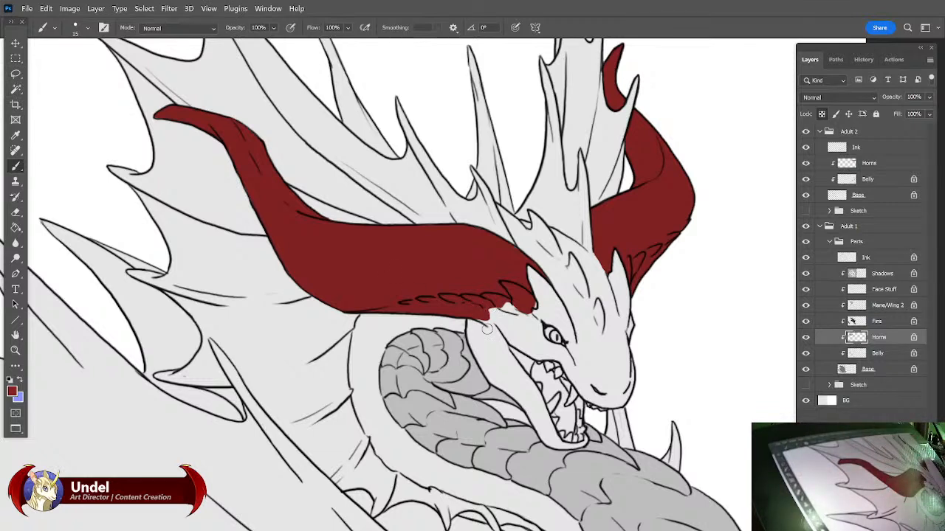
pyautogui.click(831, 243)
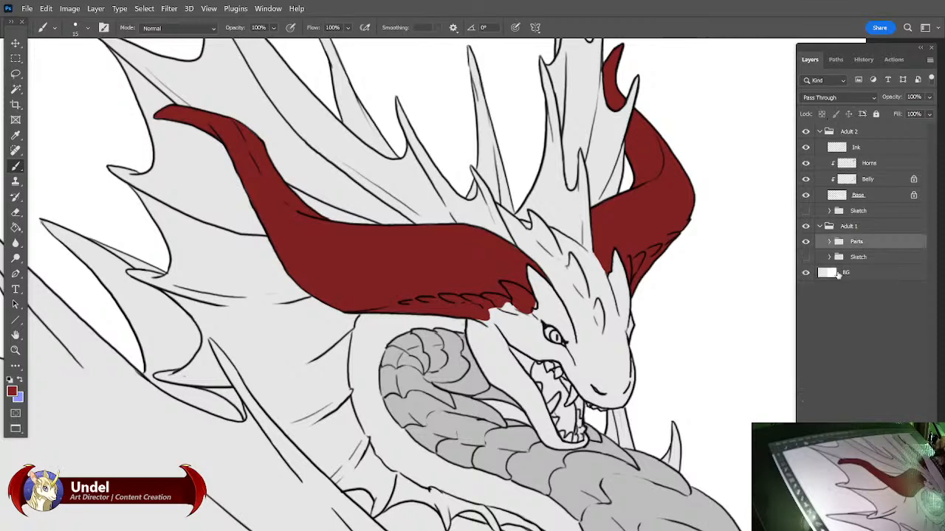
pyautogui.click(871, 164)
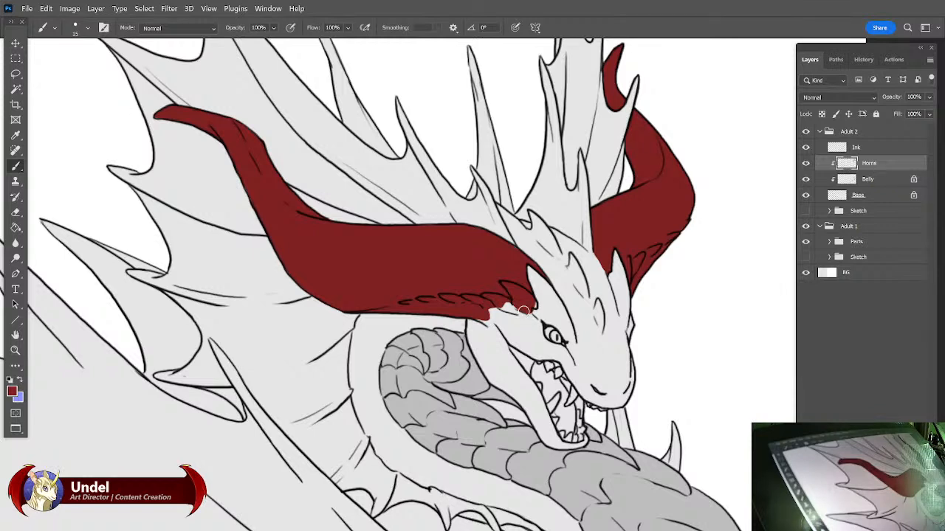
pyautogui.moveTo(481, 318); pyautogui.dragTo(504, 295)
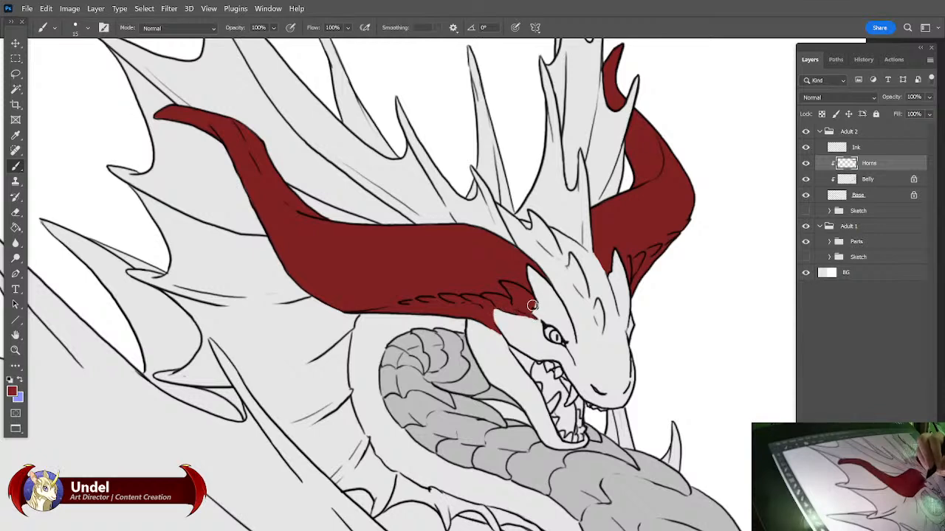
pyautogui.press('e')
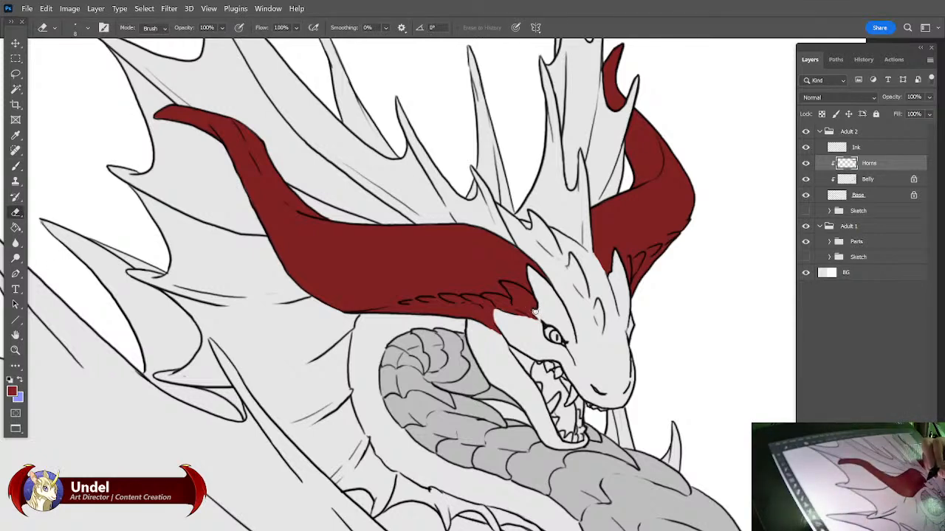
# Lasso the two pointed scales at the near horn's base beside the eye, refining the selection along their inked outlines.
pyautogui.press('l')
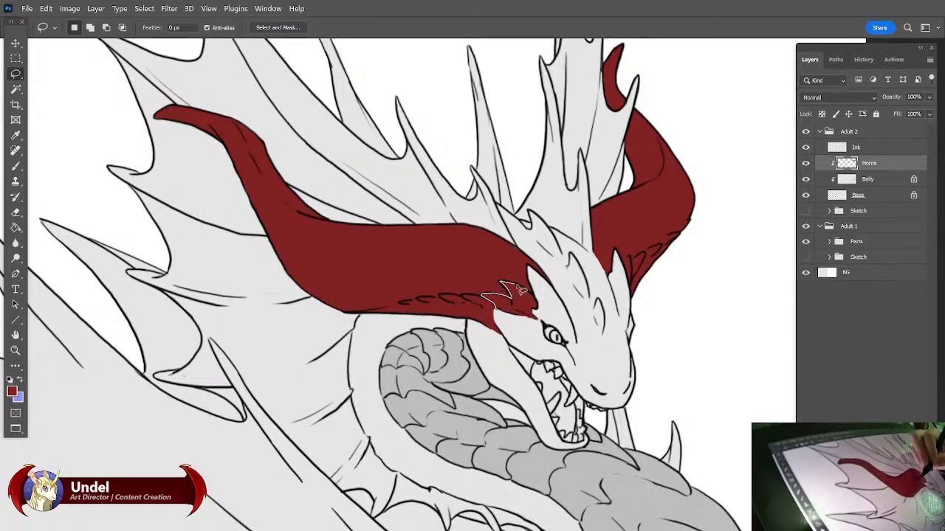
pyautogui.moveTo(555, 335); pyautogui.dragTo(496, 313)
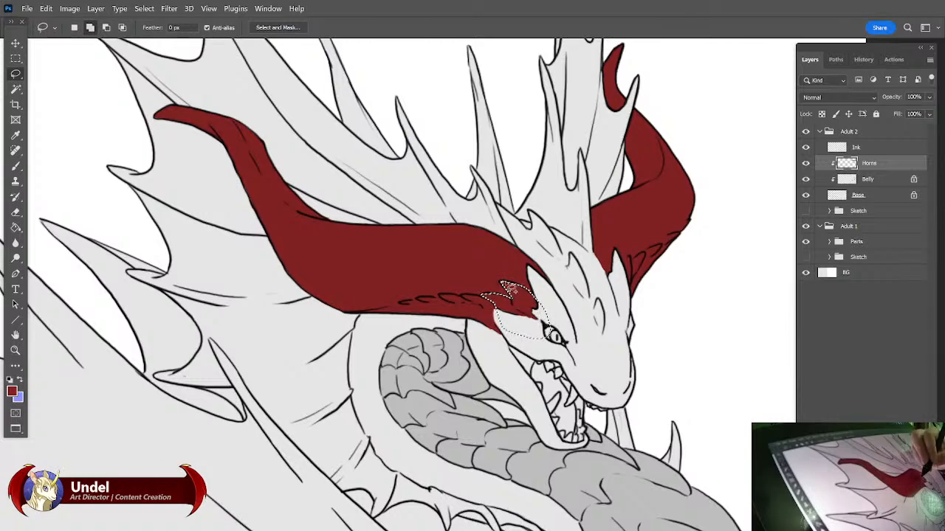
pyautogui.hotkey('ctrl', '+')
pyautogui.hotkey('ctrl', '+')
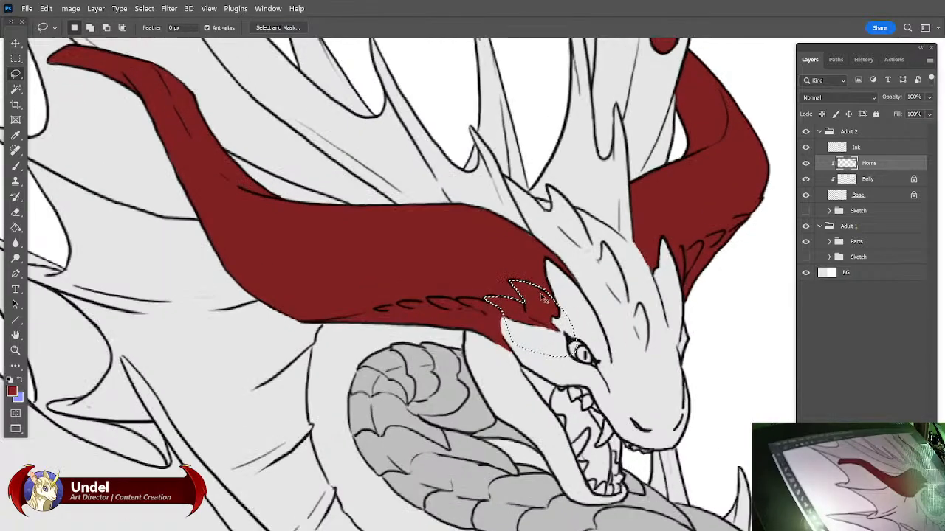
pyautogui.hotkey('ctrl', '+')
pyautogui.hotkey('ctrl', '+')
pyautogui.hotkey('ctrl', '+')
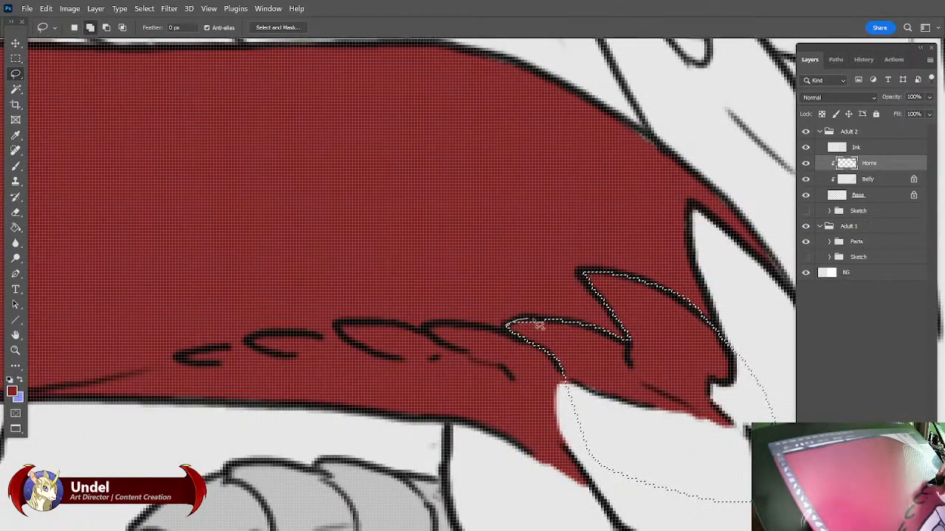
pyautogui.moveTo(561, 326); pyautogui.dragTo(586, 329)
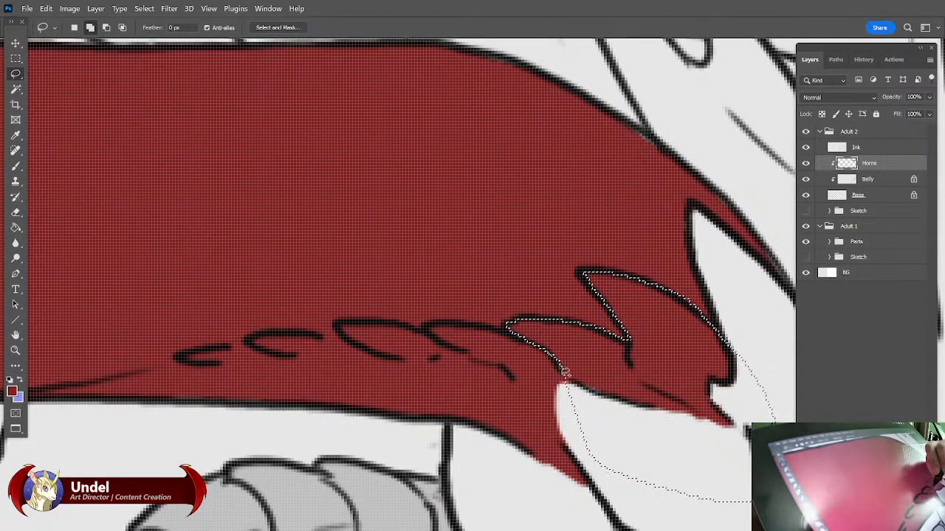
pyautogui.moveTo(674, 376); pyautogui.dragTo(618, 421)
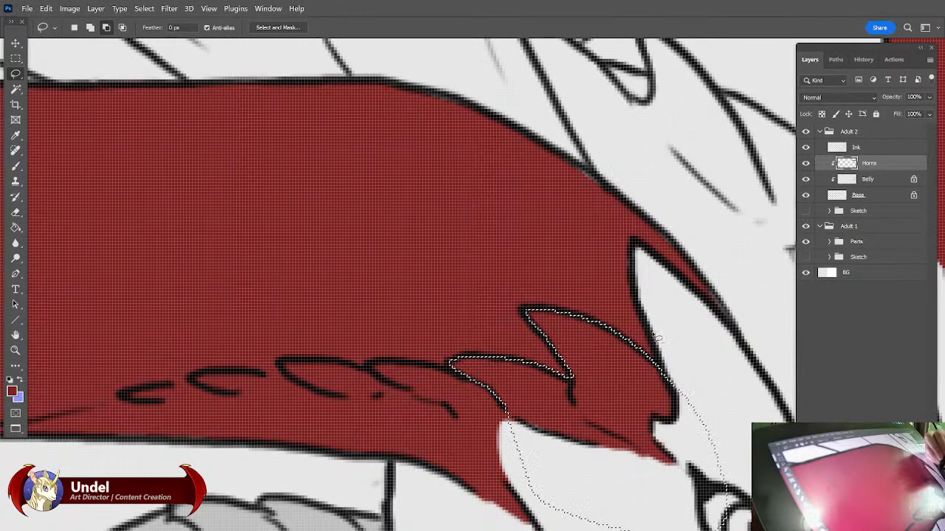
pyautogui.moveTo(653, 310); pyautogui.dragTo(656, 263)
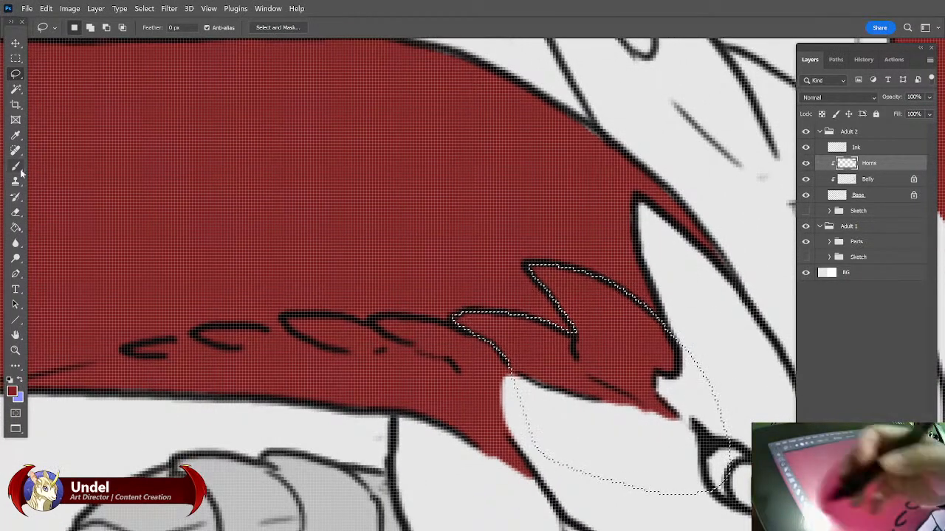
# Try to lighten the lower selected scale with the Eraser at 46% opacity, and undo the stroke.
pyautogui.click(17, 212)
pyautogui.click(222, 28)
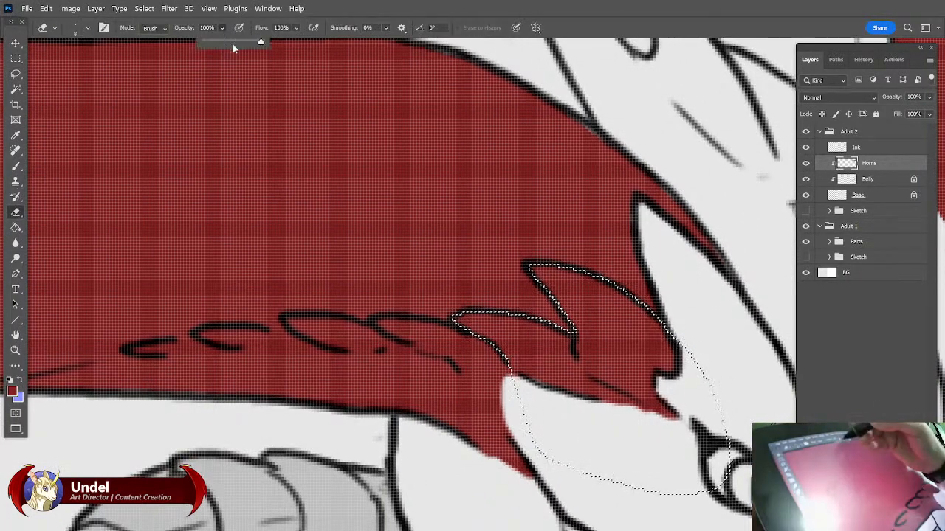
pyautogui.moveTo(259, 44); pyautogui.dragTo(242, 50)
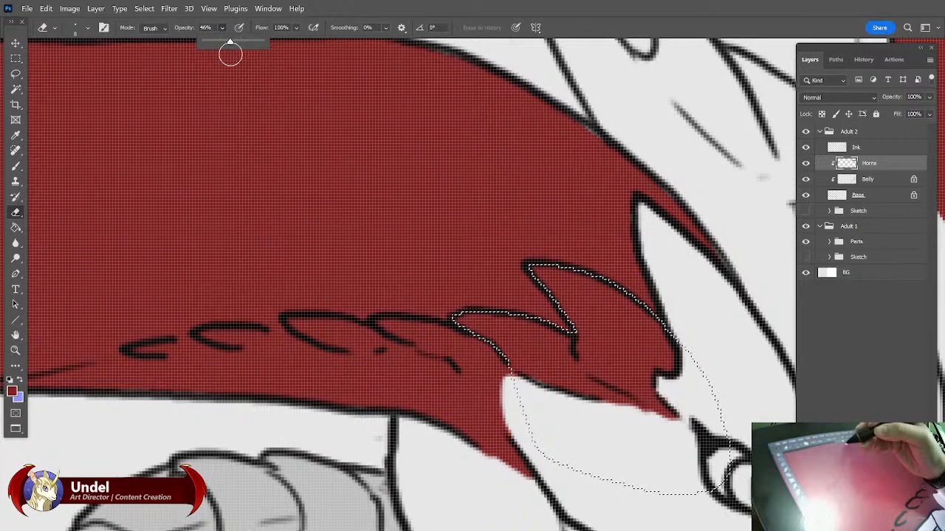
pyautogui.moveTo(507, 348)
pyautogui.mouseDown()
pyautogui.moveTo(468, 310)
pyautogui.moveTo(489, 304)
pyautogui.moveTo(554, 355)
pyautogui.mouseUp()
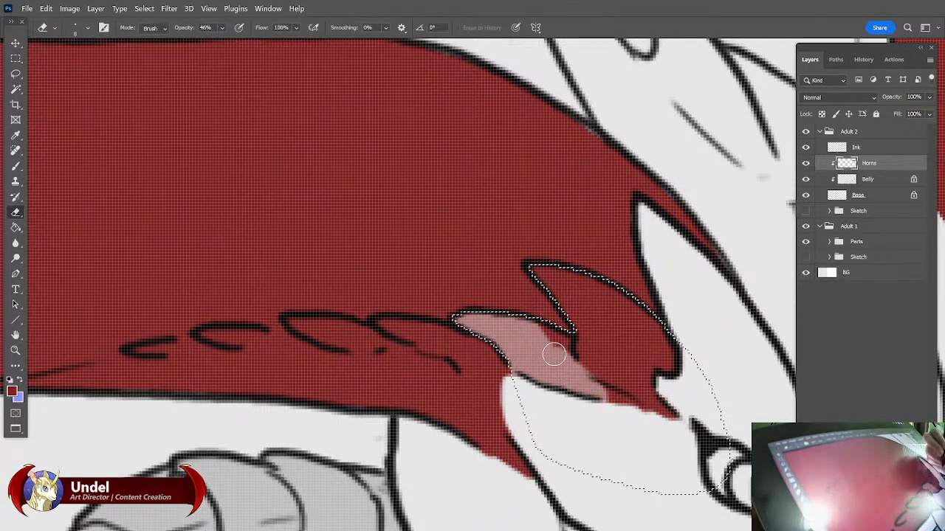
pyautogui.hotkey('ctrl', 'z')
# Partially erase the red across both selected scales with the Eraser at 35% opacity.
pyautogui.click(221, 27)
pyautogui.moveTo(243, 42)
pyautogui.mouseDown()
pyautogui.moveTo(261, 45)
pyautogui.moveTo(246, 38)
pyautogui.moveTo(238, 49)
pyautogui.mouseUp()
pyautogui.moveTo(496, 346)
pyautogui.mouseDown()
pyautogui.moveTo(451, 304)
pyautogui.moveTo(476, 303)
pyautogui.moveTo(535, 360)
pyautogui.moveTo(638, 411)
pyautogui.moveTo(604, 296)
pyautogui.moveTo(678, 371)
pyautogui.mouseUp()
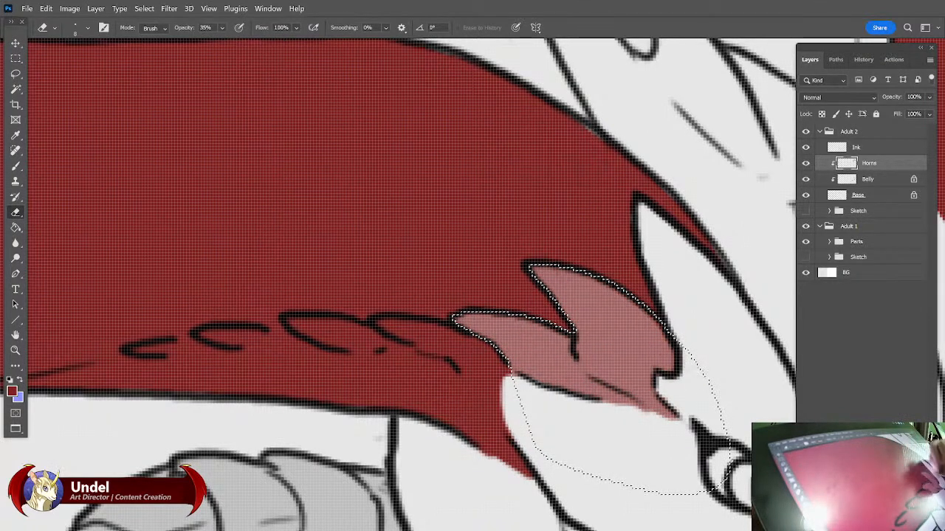
# Lighten the upper scale nearest the brow further with the Eraser at 59% opacity, and deselect.
pyautogui.click(223, 29)
pyautogui.moveTo(233, 42); pyautogui.dragTo(246, 44)
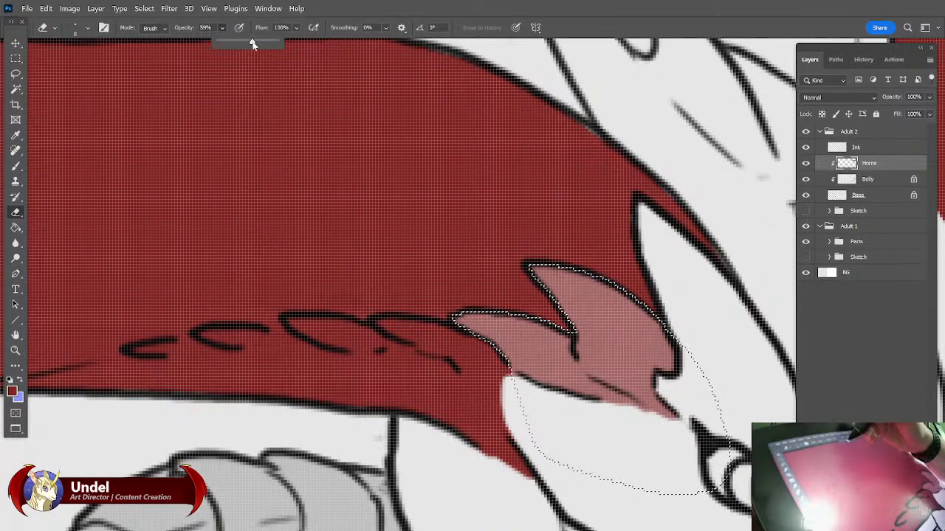
pyautogui.moveTo(574, 302)
pyautogui.mouseDown()
pyautogui.moveTo(544, 266)
pyautogui.moveTo(606, 364)
pyautogui.moveTo(595, 361)
pyautogui.moveTo(585, 340)
pyautogui.moveTo(693, 427)
pyautogui.moveTo(557, 278)
pyautogui.moveTo(680, 367)
pyautogui.moveTo(572, 273)
pyautogui.moveTo(681, 367)
pyautogui.moveTo(622, 359)
pyautogui.mouseUp()
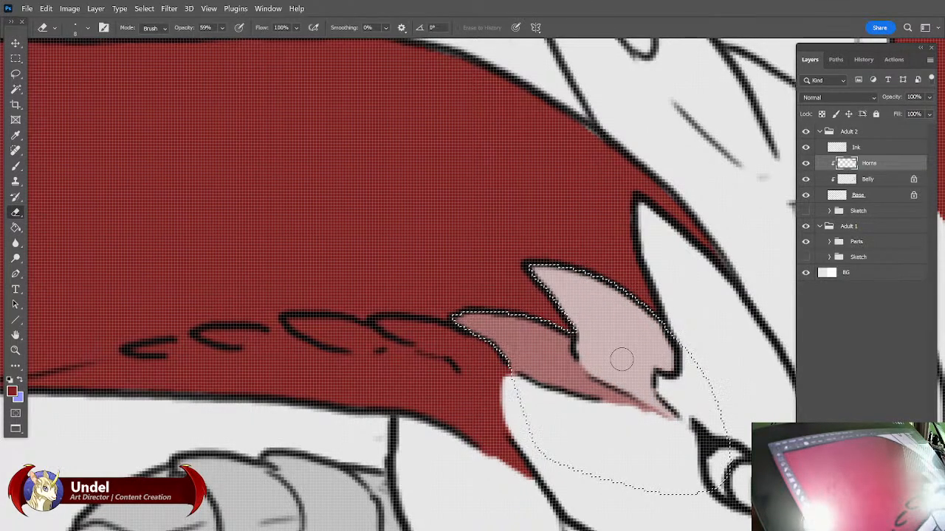
pyautogui.hotkey('ctrl', 'd')
# Sample the grey from Adult 1's head as the Brush colour with Adult 2's Base layer active.
pyautogui.hotkey('ctrl', '-')
pyautogui.hotkey('ctrl', '-')
pyautogui.hotkey('ctrl', '-')
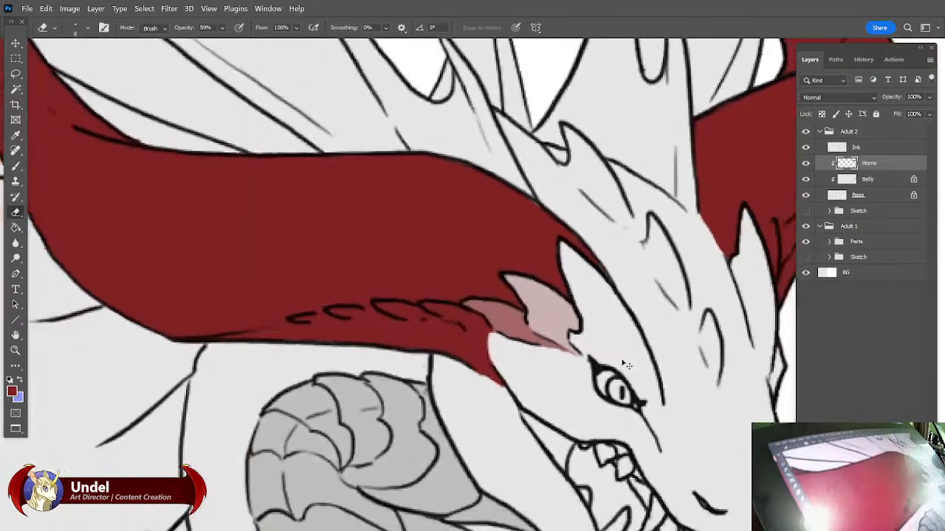
pyautogui.hotkey('ctrl', '-')
pyautogui.hotkey('ctrl', '-')
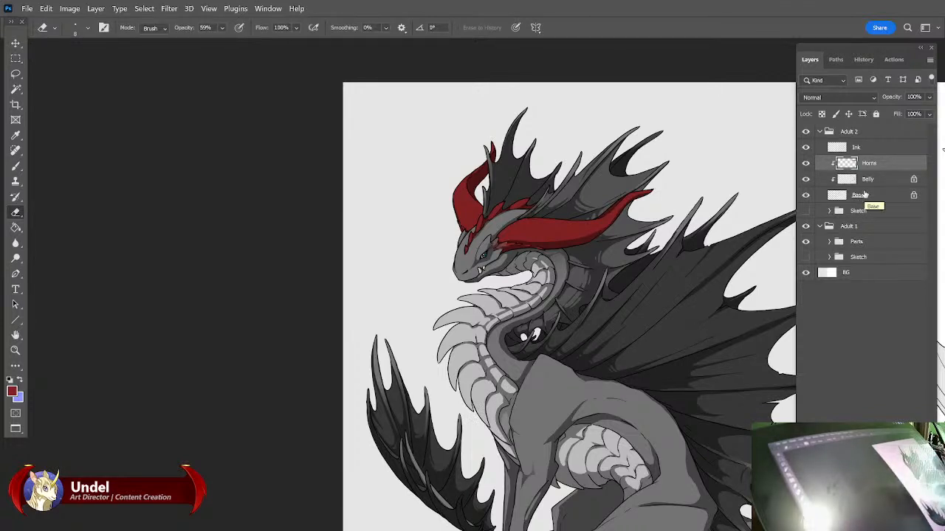
pyautogui.click(862, 195)
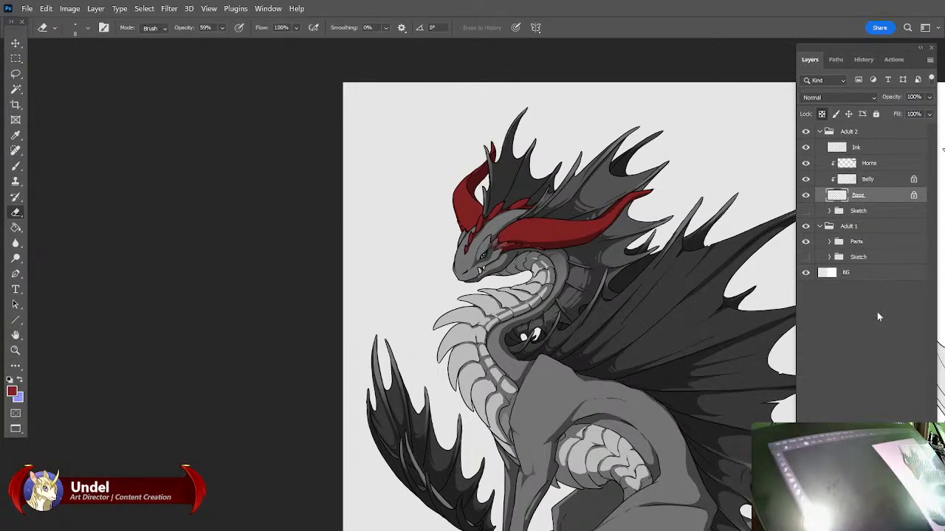
pyautogui.click(18, 166)
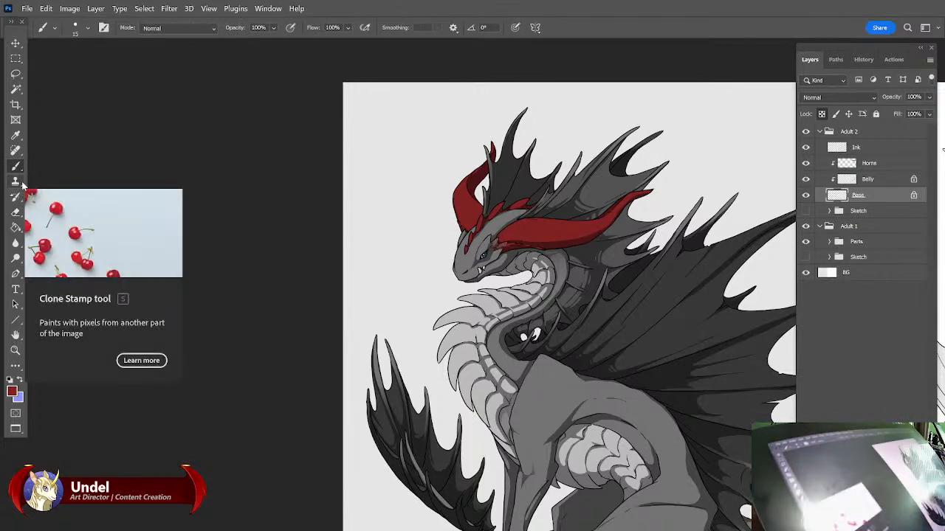
pyautogui.keyDown('alt'); pyautogui.click(496, 224); pyautogui.keyUp('alt')
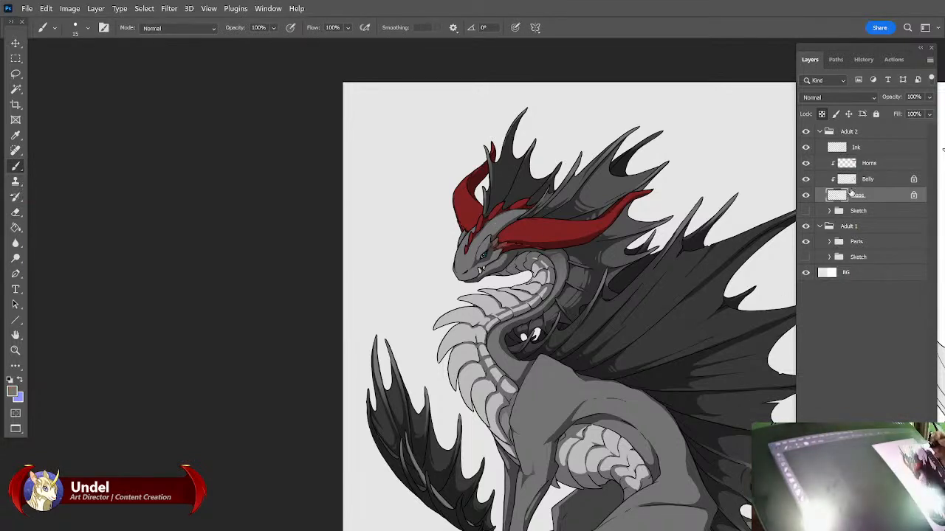
# Fill Adult 1's Base layer with the light grey sampled from Adult 2's body, and hide Adult 1's Shadows layer.
pyautogui.click(830, 241)
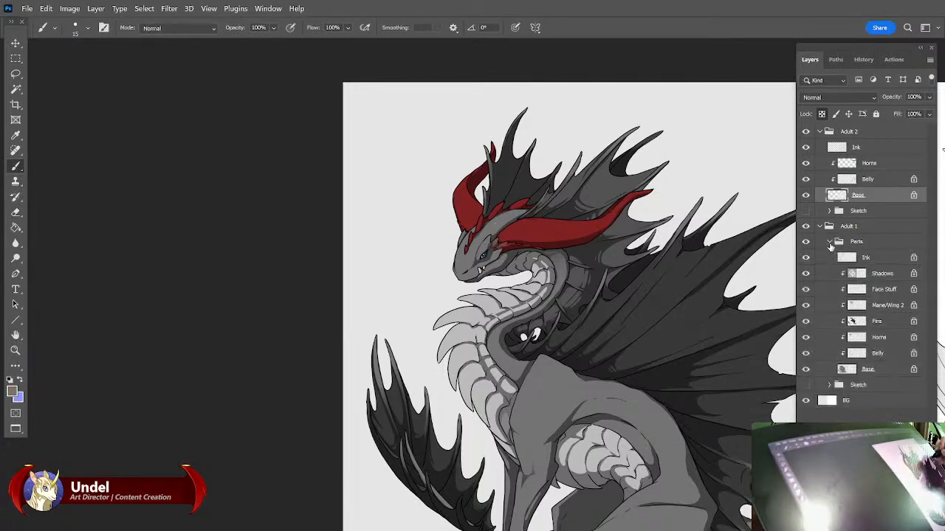
pyautogui.click(877, 370)
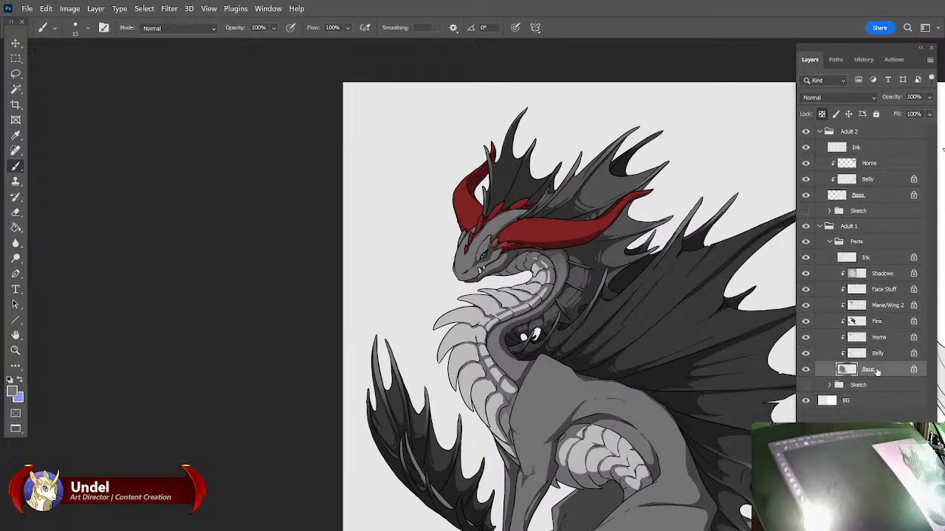
pyautogui.moveTo(668, 383); pyautogui.dragTo(88, 415)
pyautogui.keyDown('alt'); pyautogui.click(516, 277); pyautogui.keyUp('alt')
pyautogui.moveTo(125, 472); pyautogui.dragTo(762, 385)
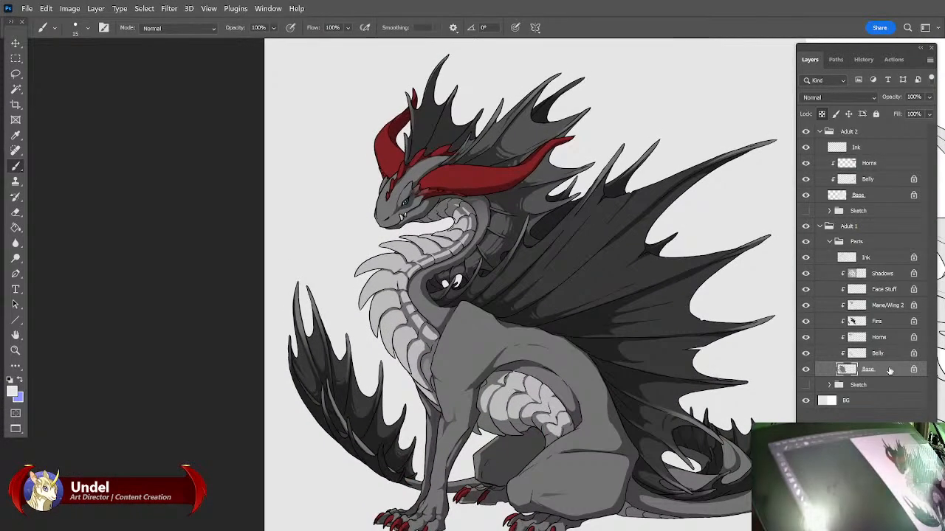
pyautogui.hotkey('shift', 'BackSpace')
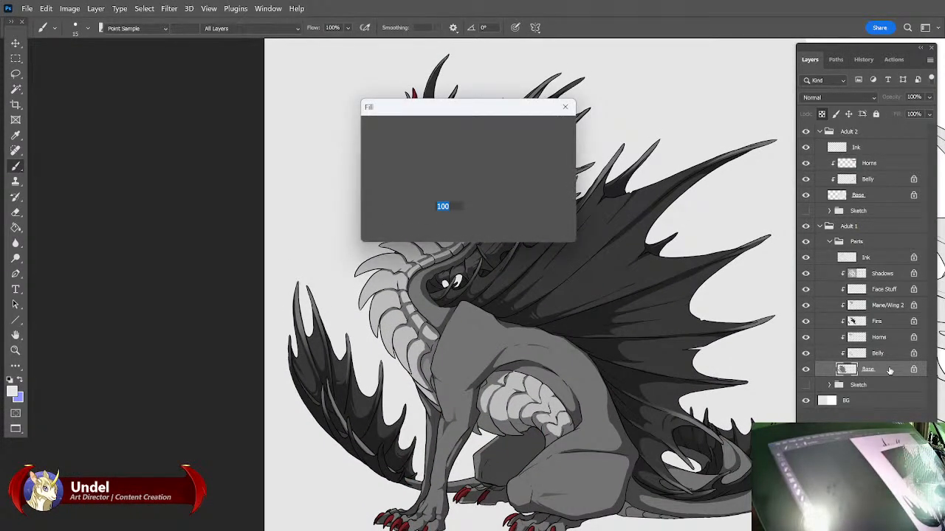
pyautogui.press('Return')
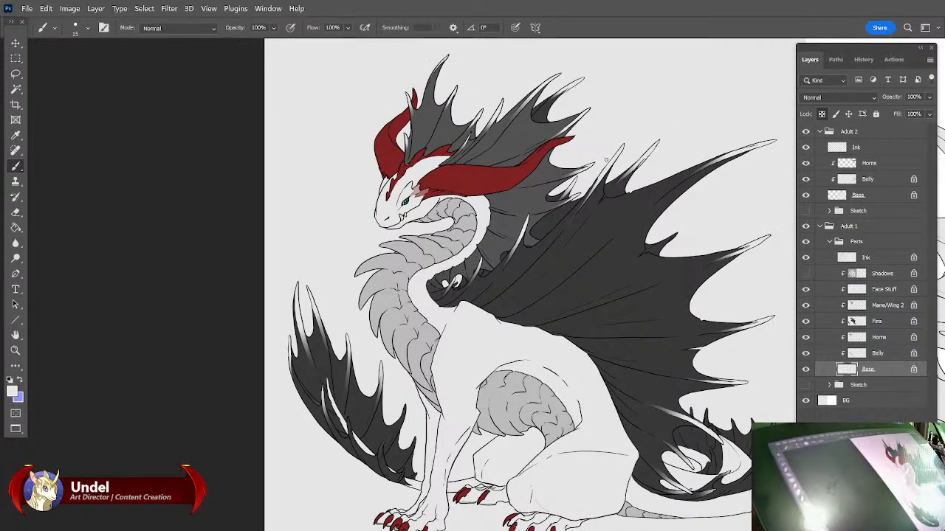
pyautogui.hotkey('shift', 'F5')
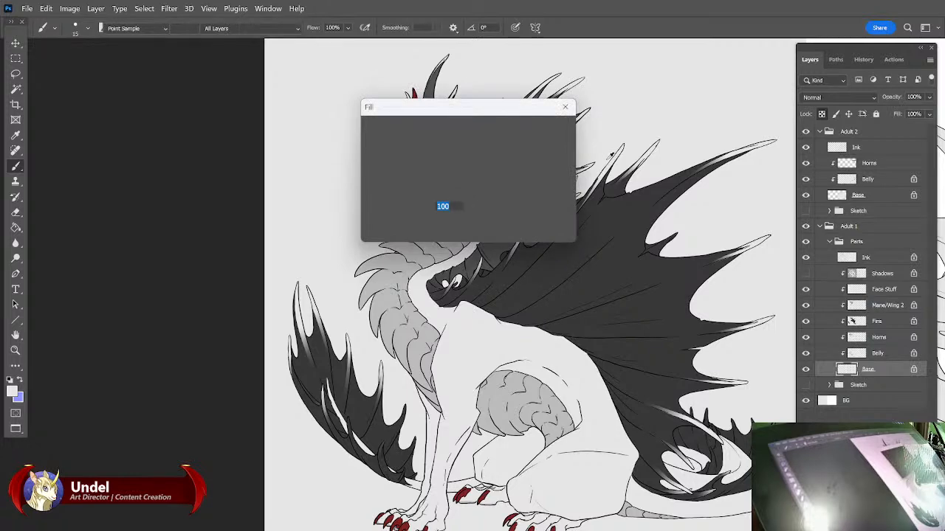
pyautogui.press('Return')
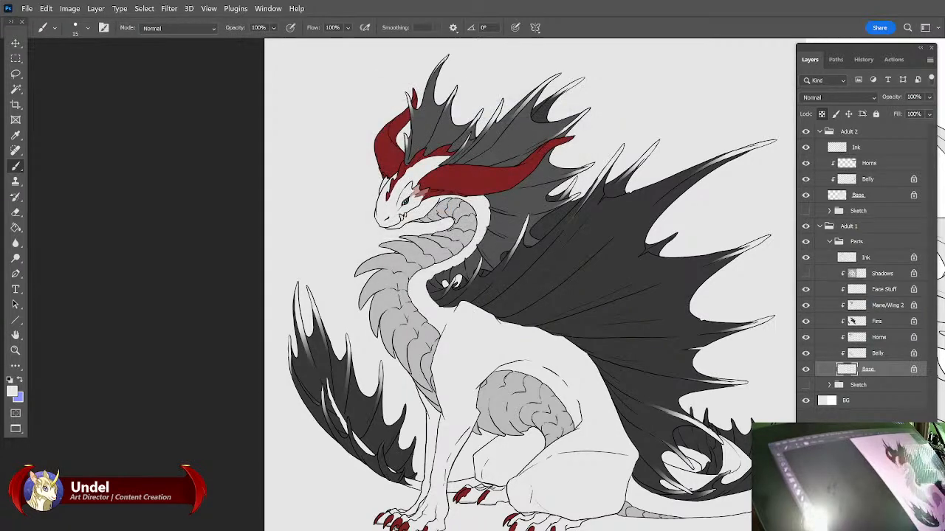
# Sample the dark red from Adult 2's horn as the Brush colour and set the Brush opacity to 19%.
pyautogui.moveTo(718, 428)
pyautogui.mouseDown()
pyautogui.moveTo(696, 452)
pyautogui.moveTo(323, 451)
pyautogui.moveTo(779, 404)
pyautogui.mouseUp()
pyautogui.moveTo(468, 431); pyautogui.dragTo(319, 457)
pyautogui.hotkey('ctrl', '+')
pyautogui.hotkey('ctrl', '+')
pyautogui.hotkey('ctrl', '+')
pyautogui.hotkey('ctrl', '+')
pyautogui.moveTo(655, 411); pyautogui.dragTo(419, 434)
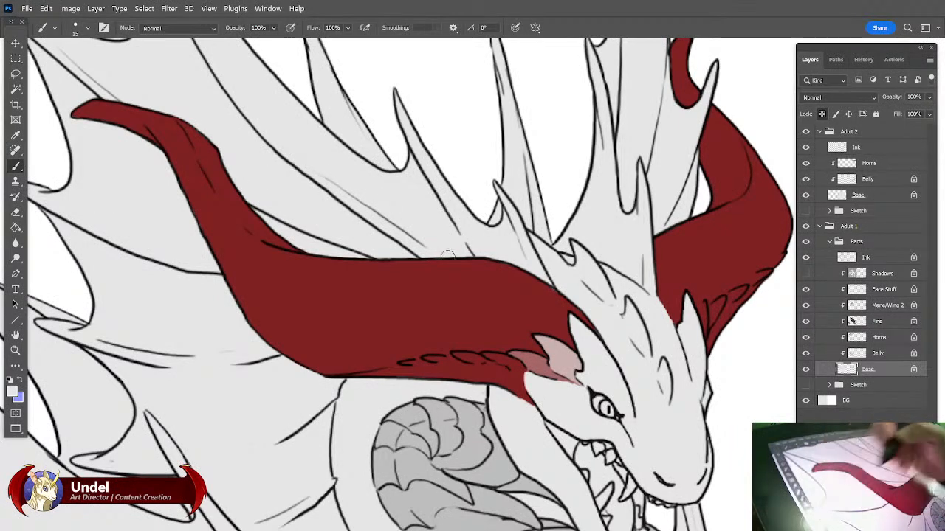
pyautogui.keyDown('alt'); pyautogui.click(499, 298); pyautogui.keyUp('alt')
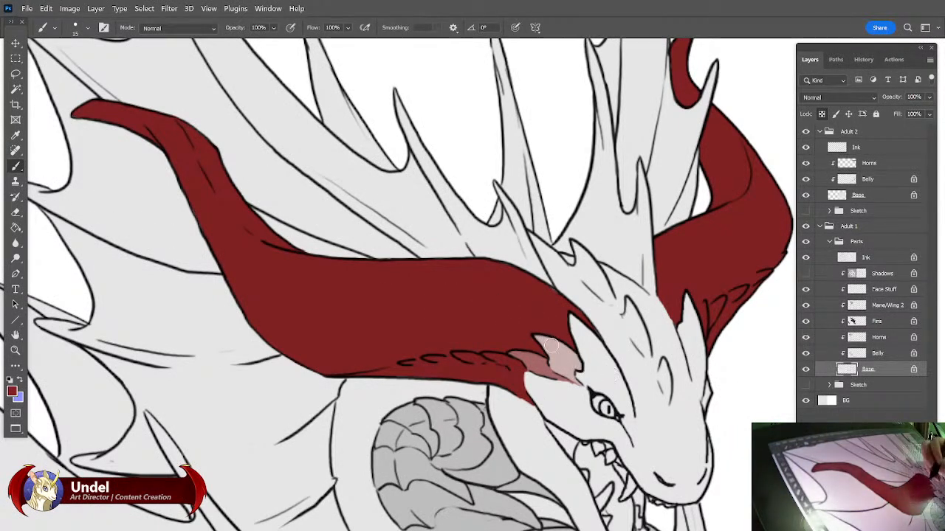
pyautogui.moveTo(273, 27); pyautogui.dragTo(267, 45)
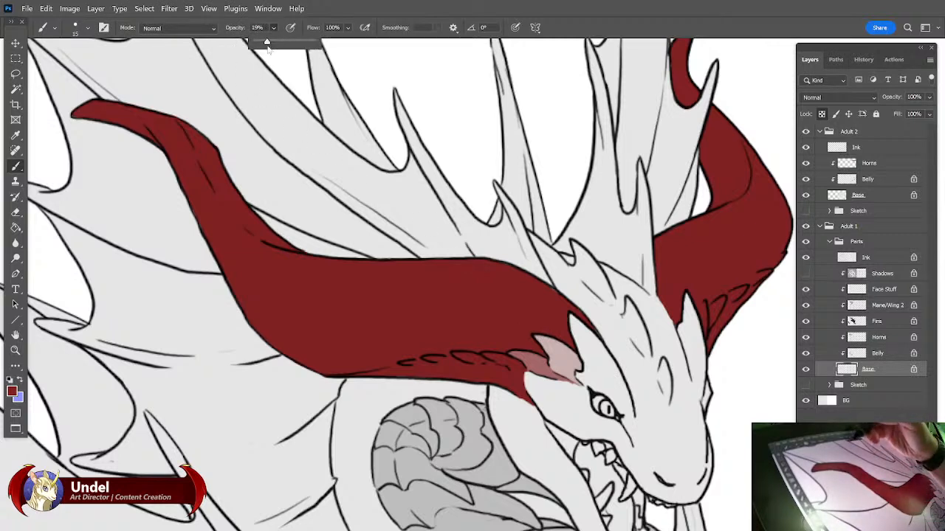
# Tint the pale scale nearest Adult 2's brow with faint dark red Brush strokes on the Horns layer, undoing the first stroke.
pyautogui.click(544, 343)
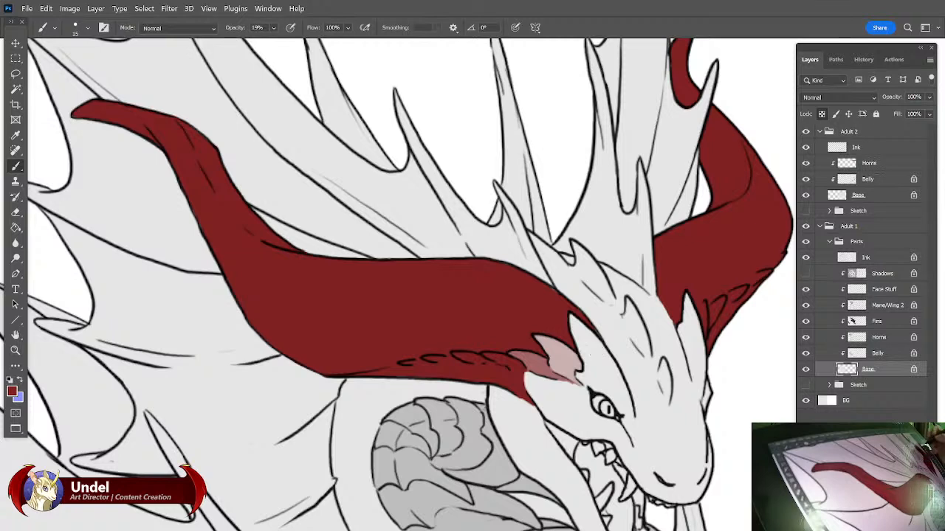
pyautogui.click(875, 165)
pyautogui.moveTo(539, 339); pyautogui.dragTo(557, 360)
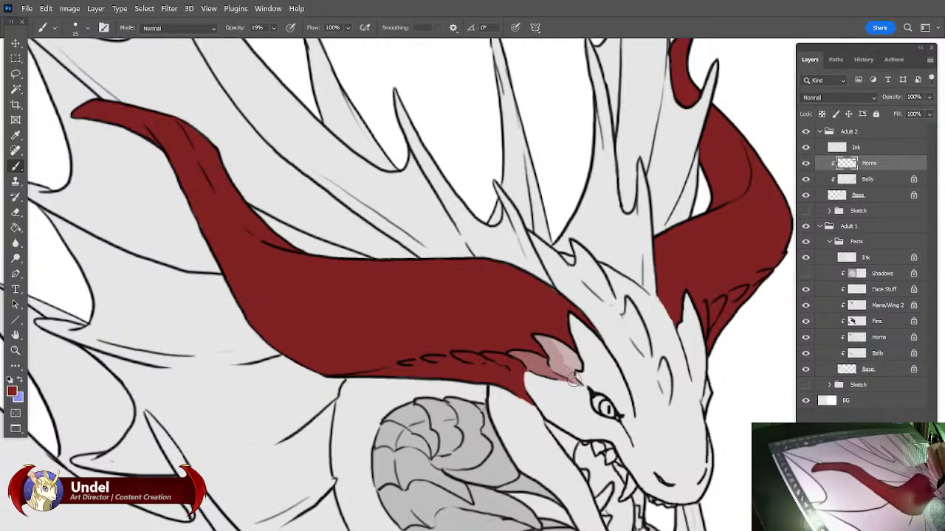
pyautogui.hotkey('ctrl', 'z')
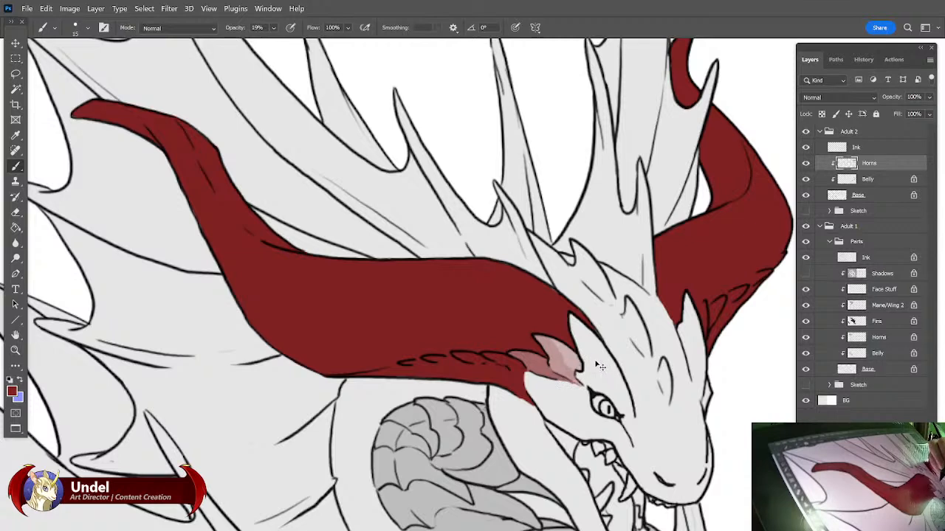
pyautogui.hotkey('ctrl', 'z')
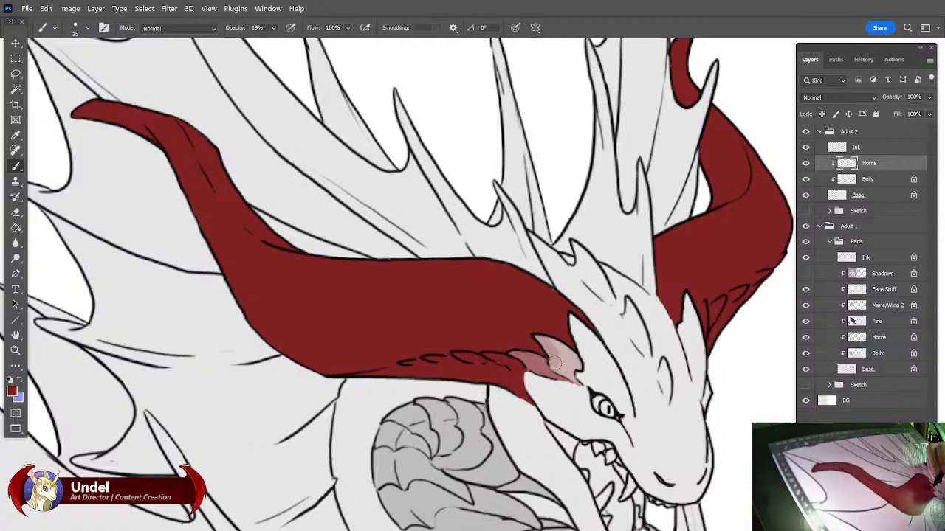
pyautogui.moveTo(573, 366); pyautogui.dragTo(557, 347)
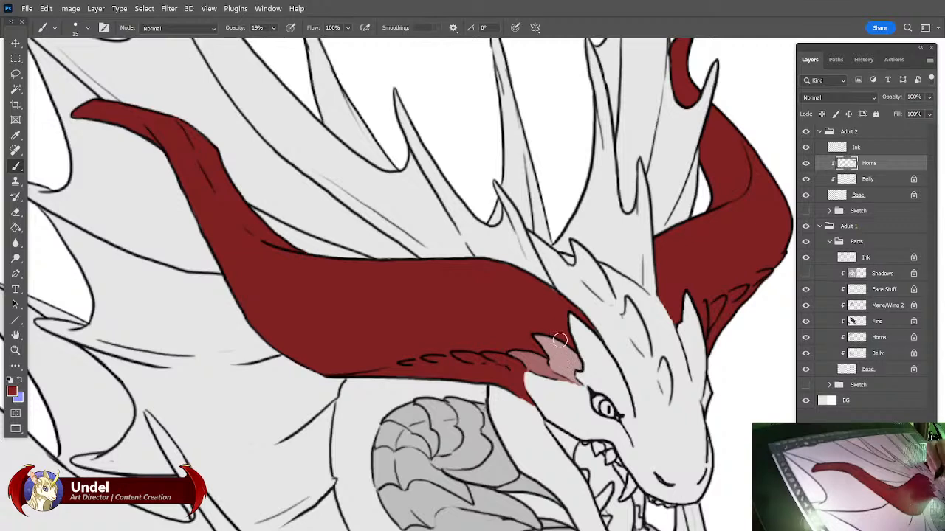
pyautogui.moveTo(564, 344); pyautogui.dragTo(568, 353)
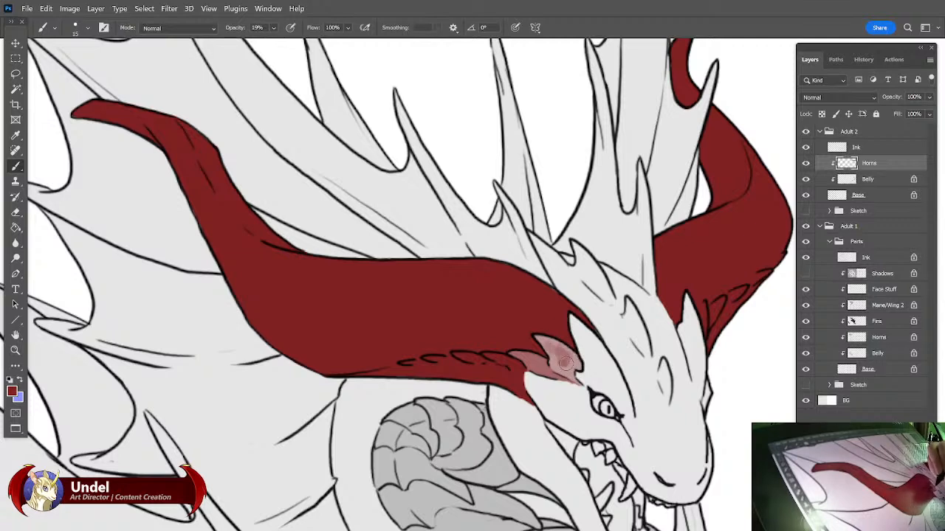
# Hide Adult 1's Face Stuff, Mane/Wing 2 and Fins layers to compare both dragons' base, belly and horn colours.
pyautogui.moveTo(451, 485); pyautogui.dragTo(564, 453)
pyautogui.hotkey('ctrl', '-')
pyautogui.hotkey('ctrl', '-')
pyautogui.hotkey('ctrl', '-')
pyautogui.hotkey('ctrl', '-')
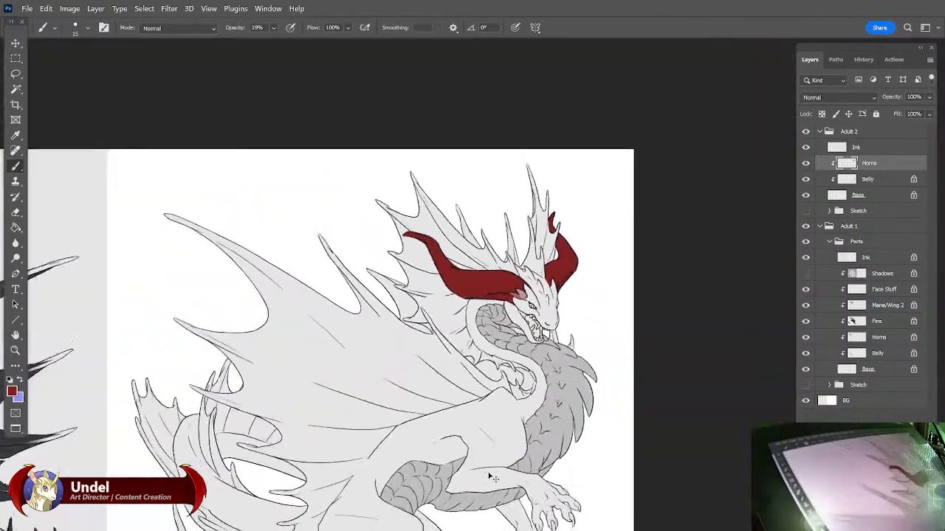
pyautogui.hotkey('ctrl', '-')
pyautogui.moveTo(294, 428); pyautogui.dragTo(539, 435)
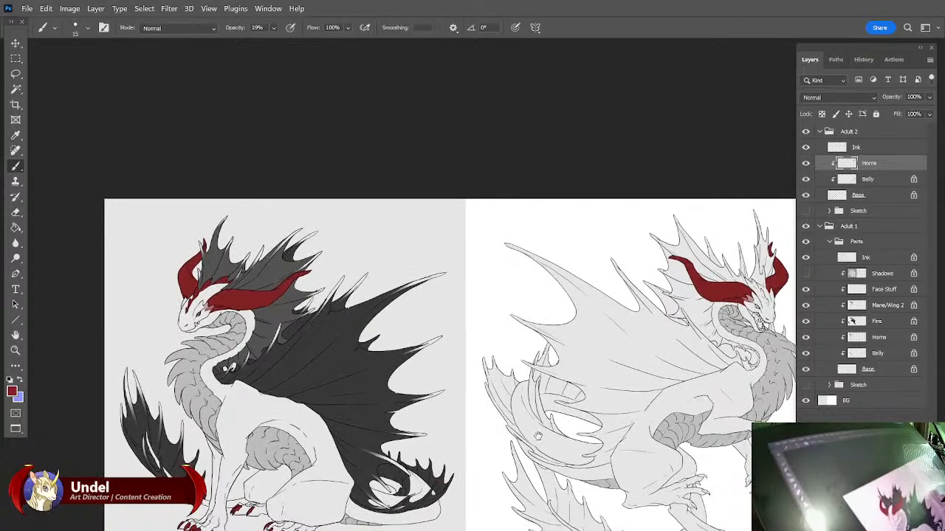
pyautogui.click(805, 321)
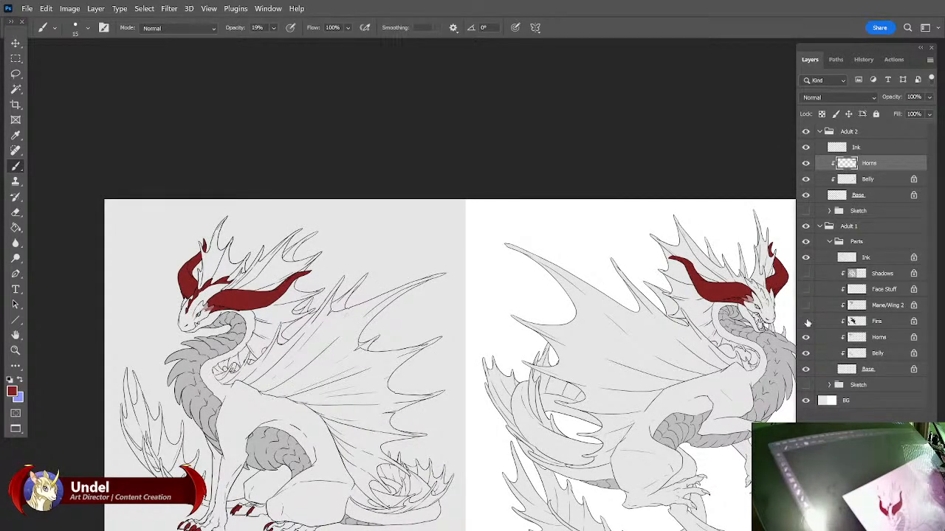
# Lock the transparent pixels of Adult 2's Horns layer, and show Adult 1's Fins, Mane/Wing 2, Face Stuff and Shadows layers.
pyautogui.moveTo(707, 432); pyautogui.dragTo(656, 426)
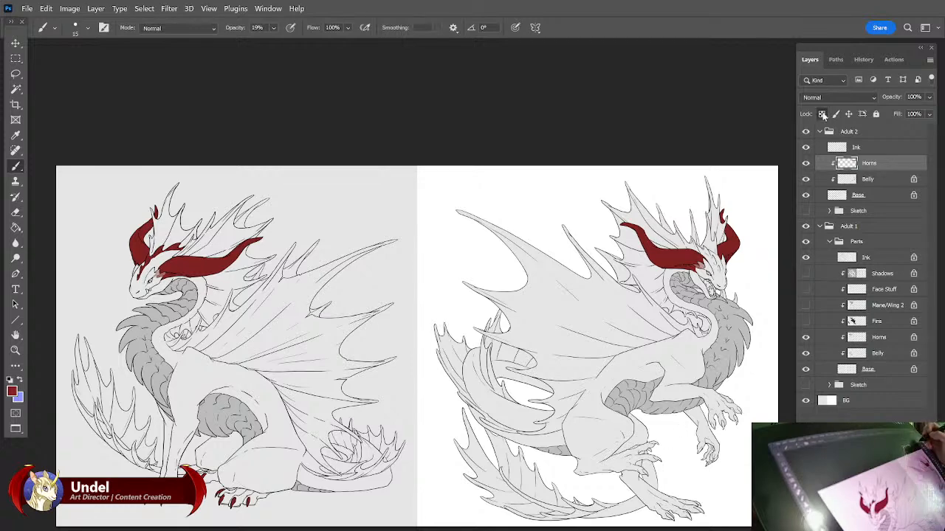
pyautogui.moveTo(805, 322); pyautogui.dragTo(805, 273)
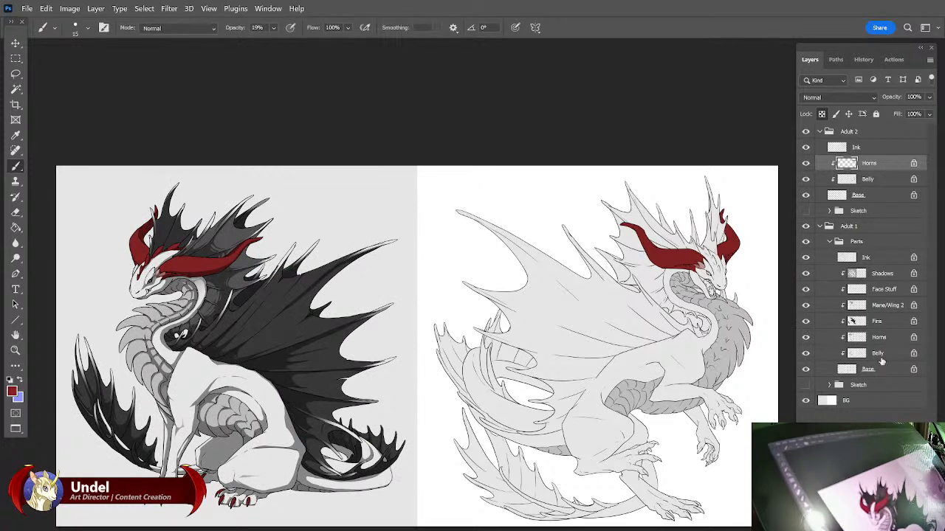
# Review the drawing's earlier History states back to the oldest Brush Tool entry, and return to the latest state.
pyautogui.click(873, 371)
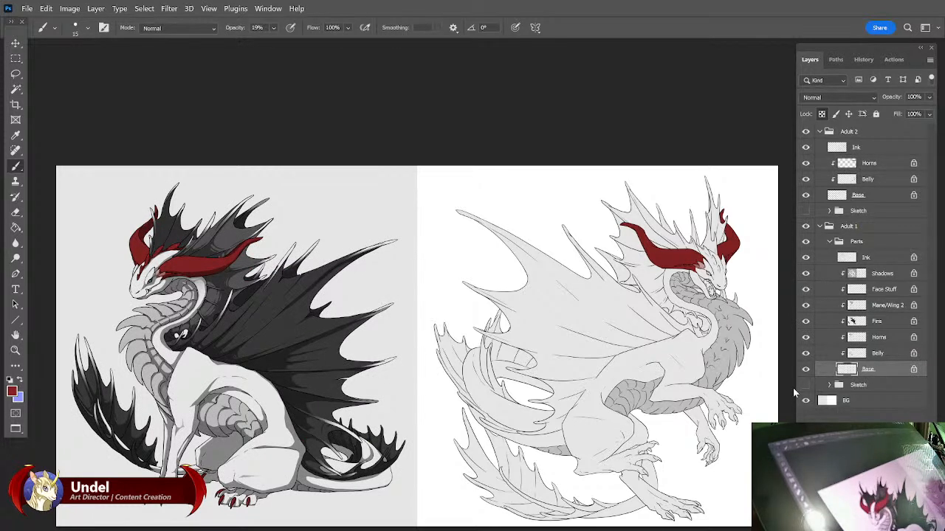
pyautogui.click(873, 164)
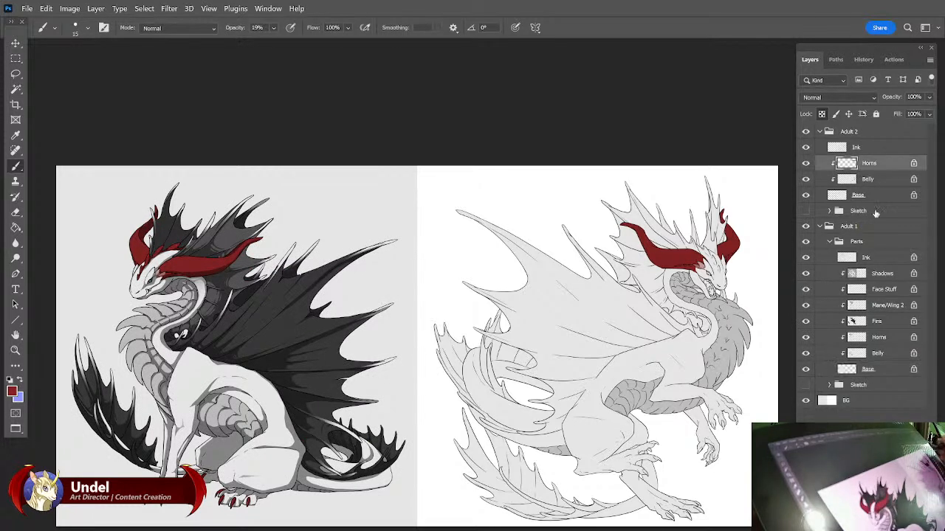
pyautogui.hotkey('ctrl', 'a')
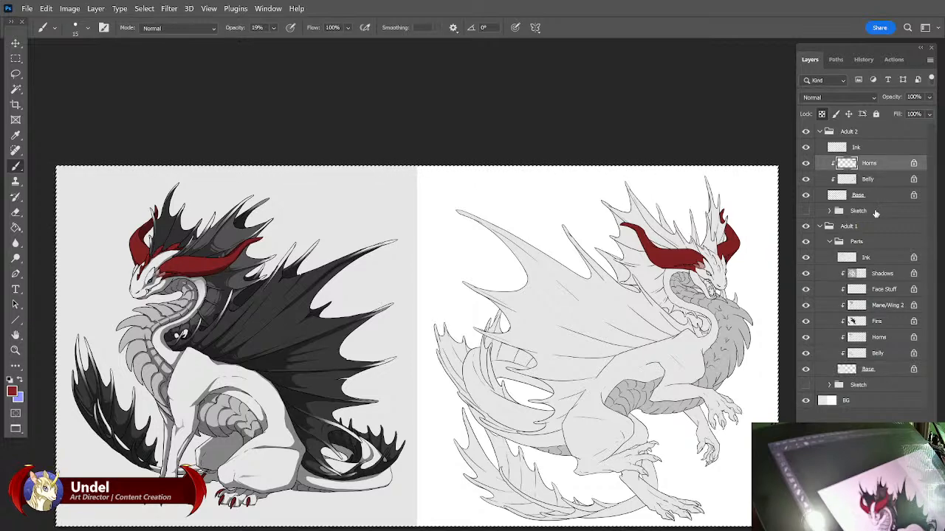
pyautogui.click(863, 60)
pyautogui.click(859, 183)
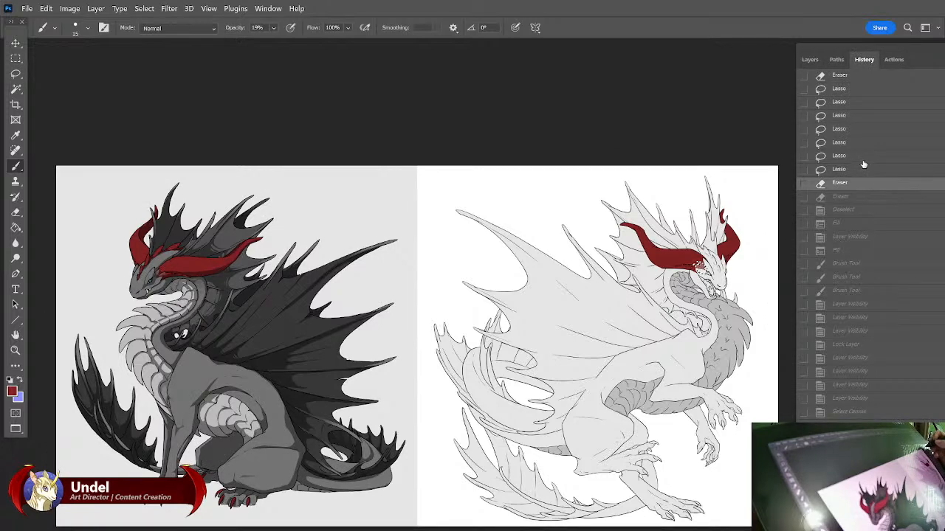
pyautogui.click(859, 156)
pyautogui.click(860, 142)
pyautogui.click(881, 76)
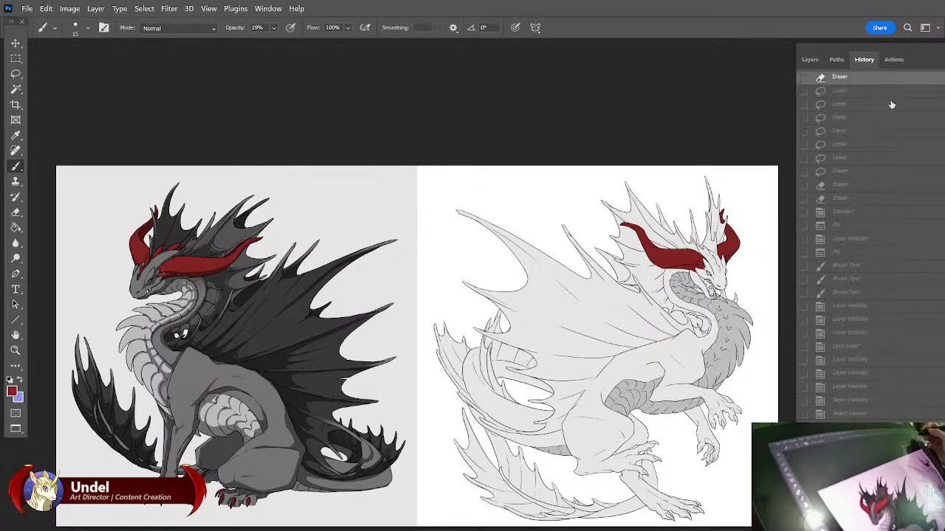
pyautogui.moveTo(901, 49); pyautogui.dragTo(885, 80)
pyautogui.moveTo(932, 273)
pyautogui.mouseDown()
pyautogui.moveTo(915, 137)
pyautogui.moveTo(882, 97)
pyautogui.mouseUp()
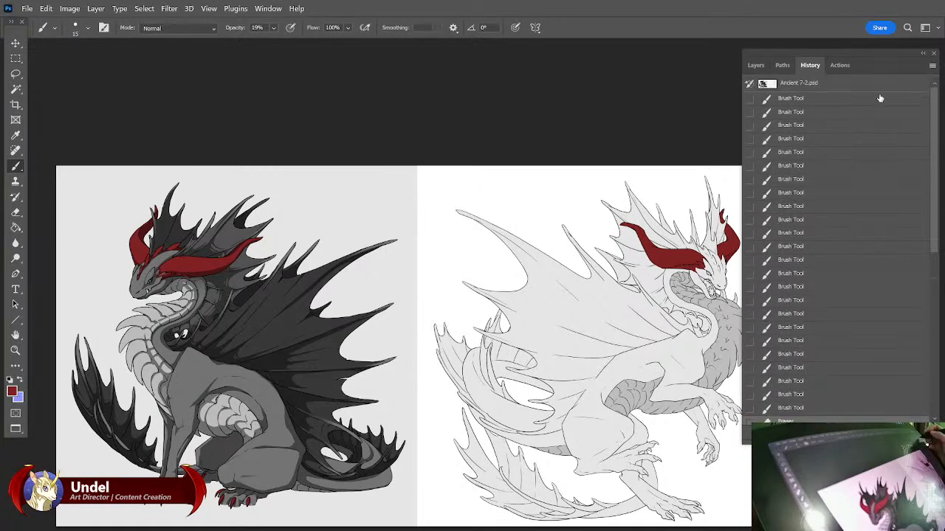
pyautogui.click(879, 99)
pyautogui.moveTo(934, 140); pyautogui.dragTo(936, 373)
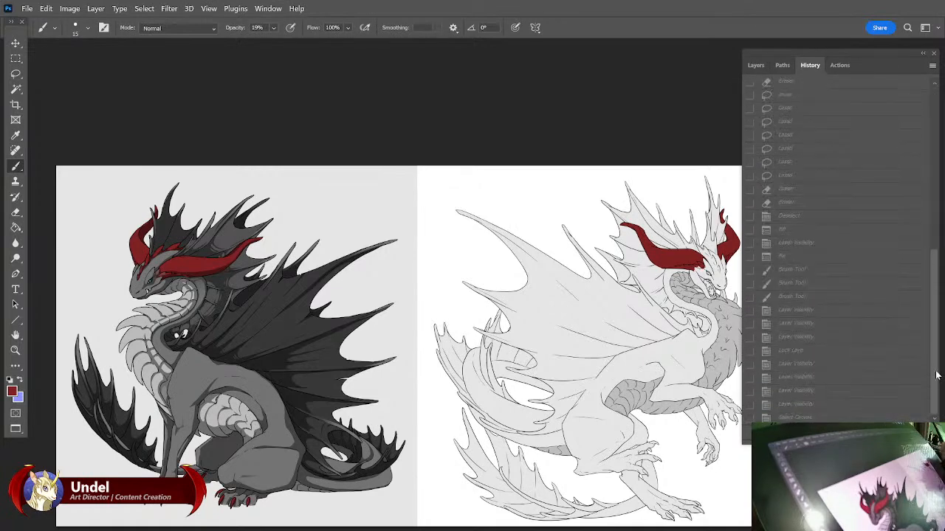
pyautogui.click(797, 417)
pyautogui.click(756, 65)
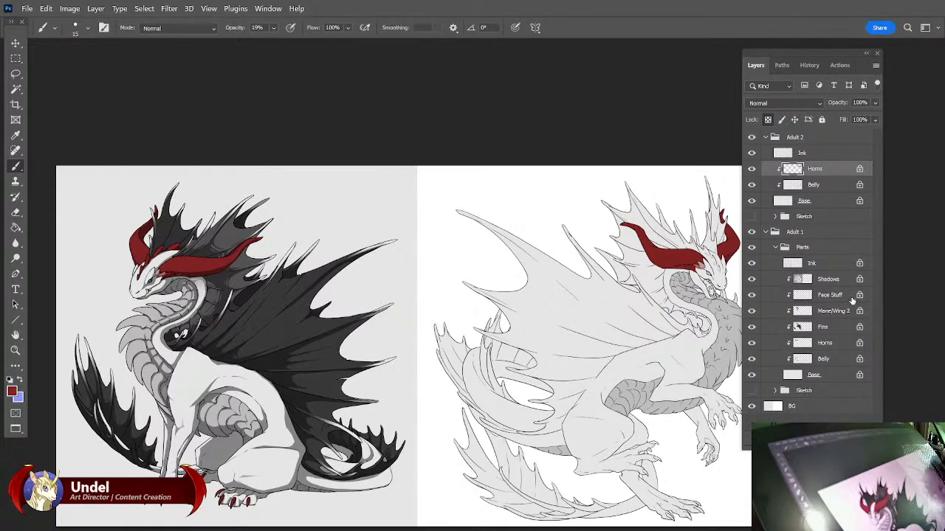
# Fill Adult 1's Horns layer with a near-black neutral grey.
pyautogui.click(836, 347)
pyautogui.click(11, 392)
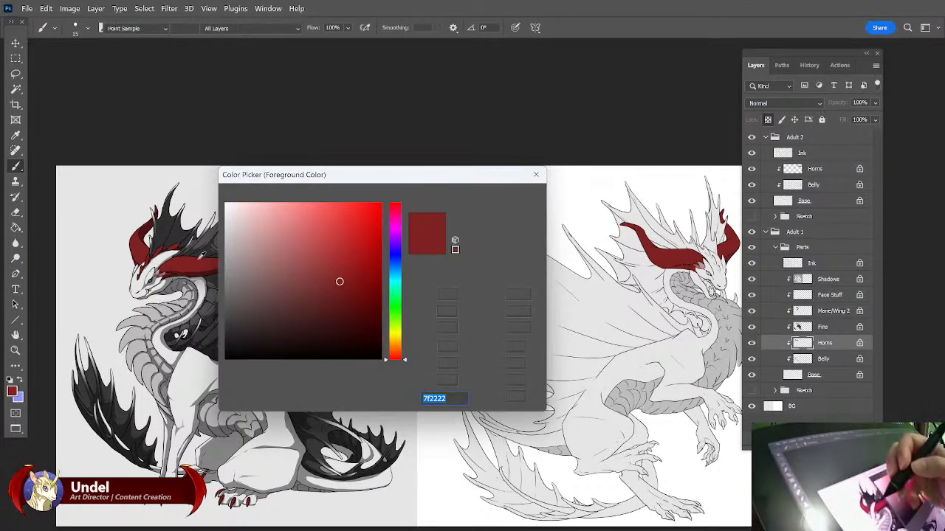
pyautogui.click(122, 414)
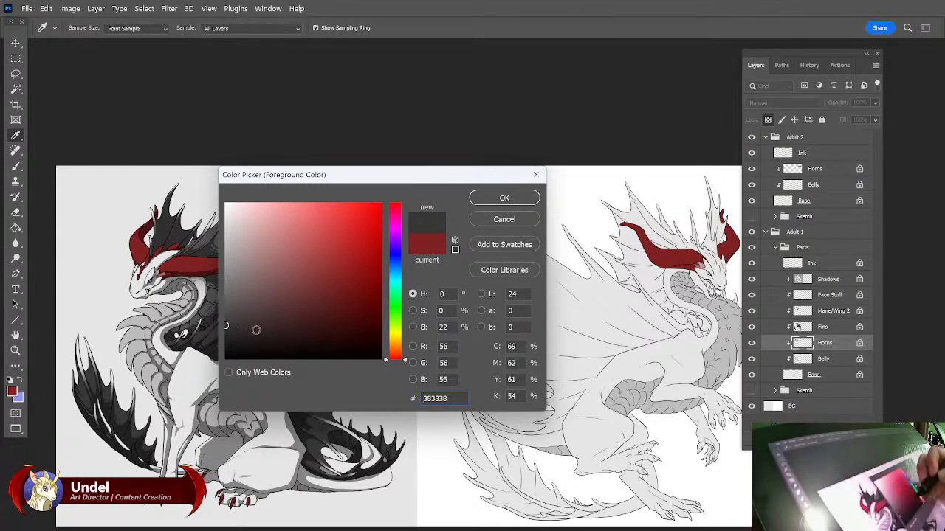
pyautogui.click(224, 339)
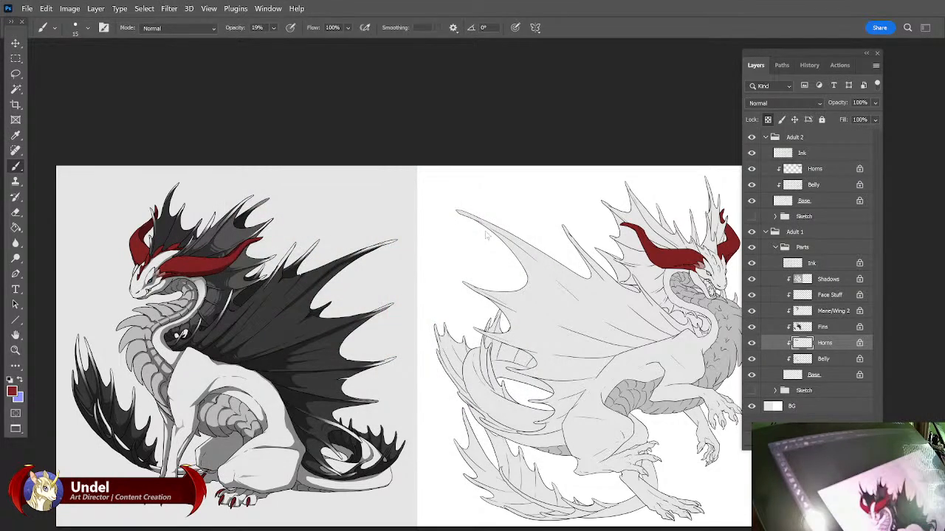
pyautogui.hotkey('shift', 'BackSpace')
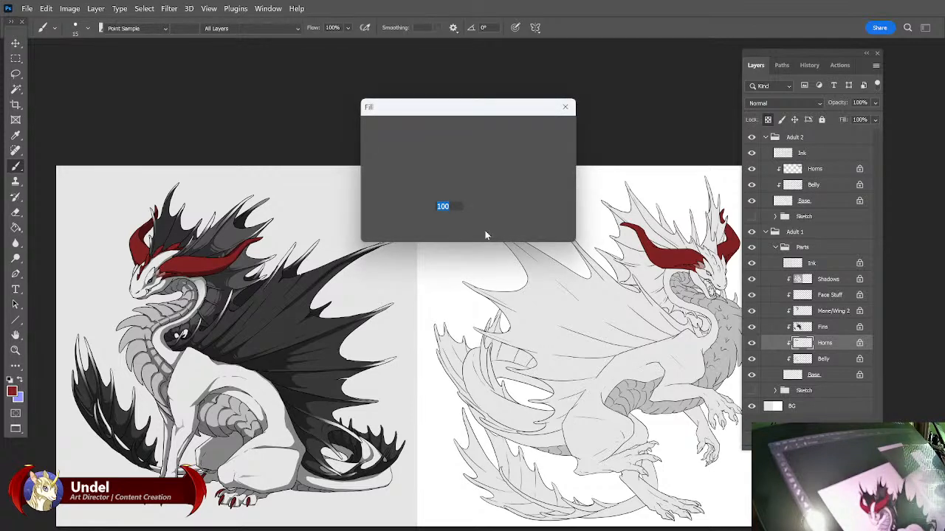
pyautogui.press('Return')
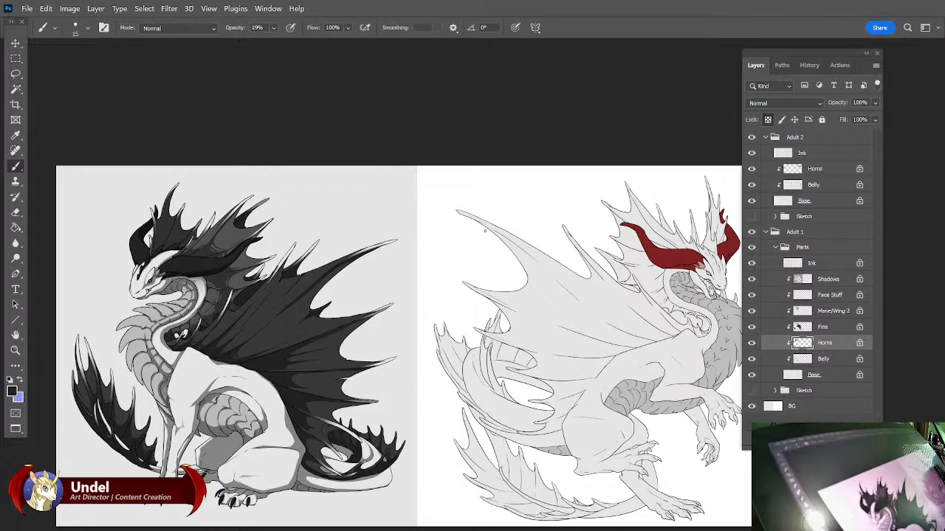
# Fill Adult 1's Base layer with the mid grey 727272.
pyautogui.click(826, 378)
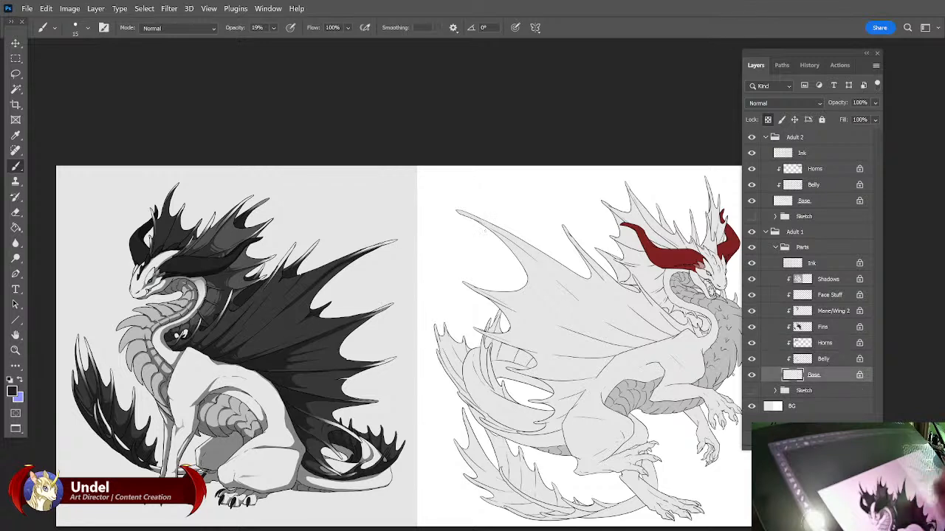
pyautogui.click(12, 393)
pyautogui.click(225, 305)
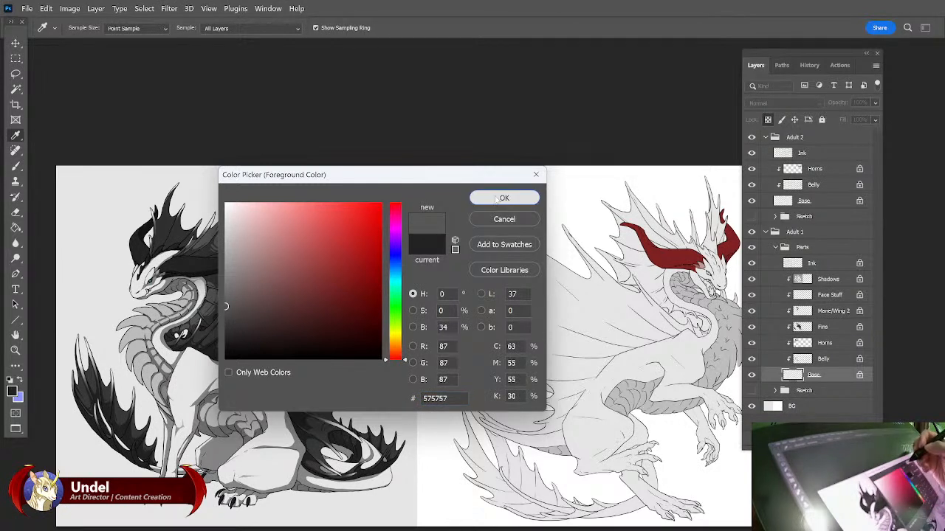
pyautogui.click(225, 308)
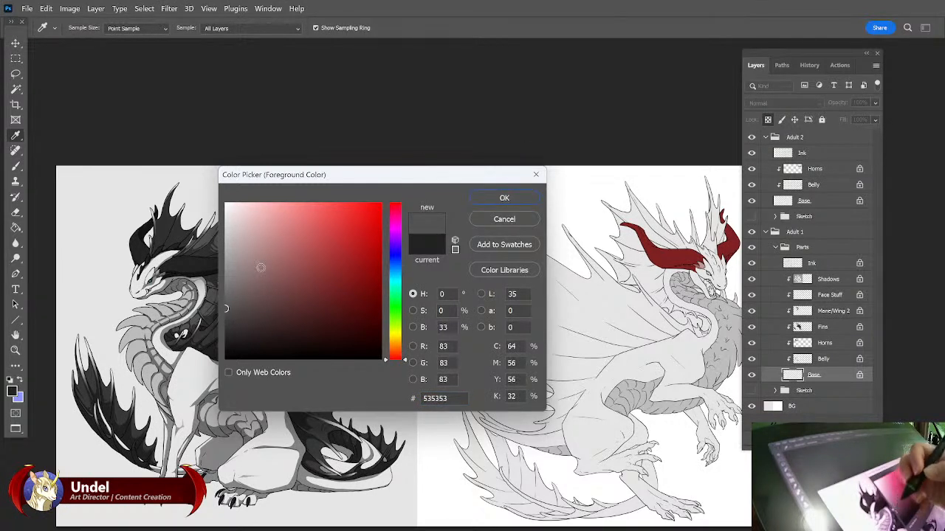
pyautogui.click(225, 289)
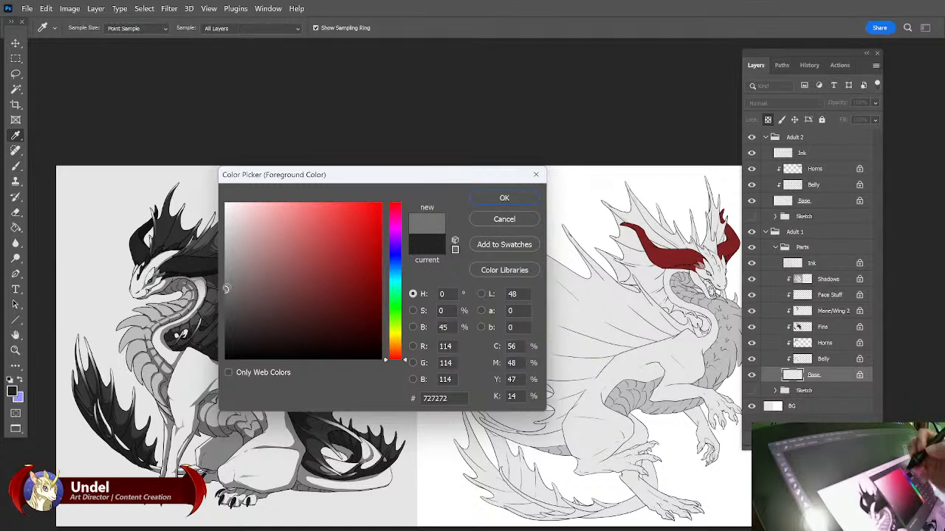
pyautogui.click(504, 198)
pyautogui.press('b')
pyautogui.hotkey('shift', 'BackSpace')
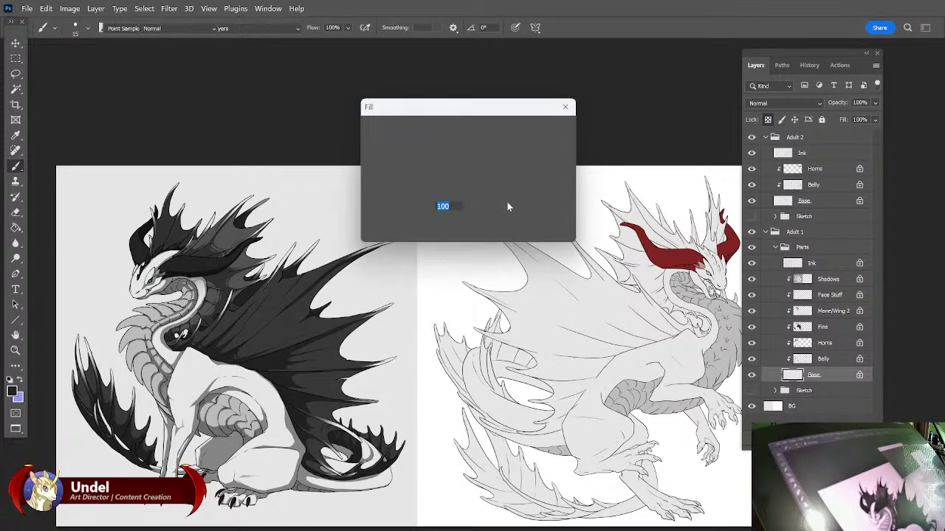
pyautogui.press('Return')
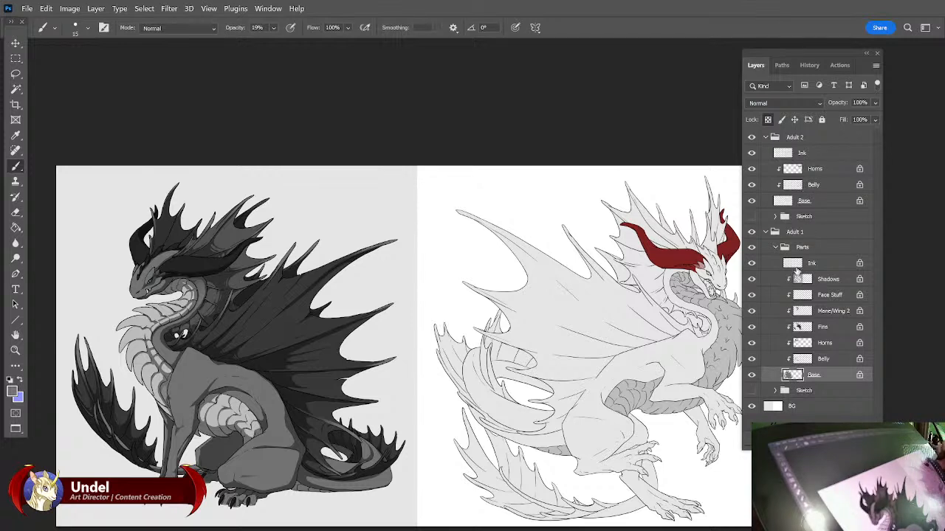
# Collapse the Parts group and the Adult 1 group in the layer stack.
pyautogui.click(789, 247)
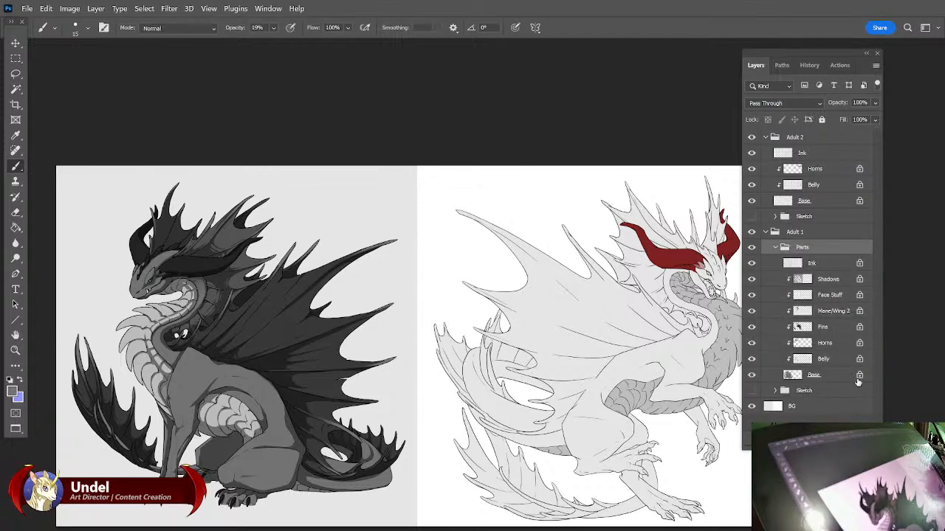
pyautogui.click(774, 246)
pyautogui.click(766, 231)
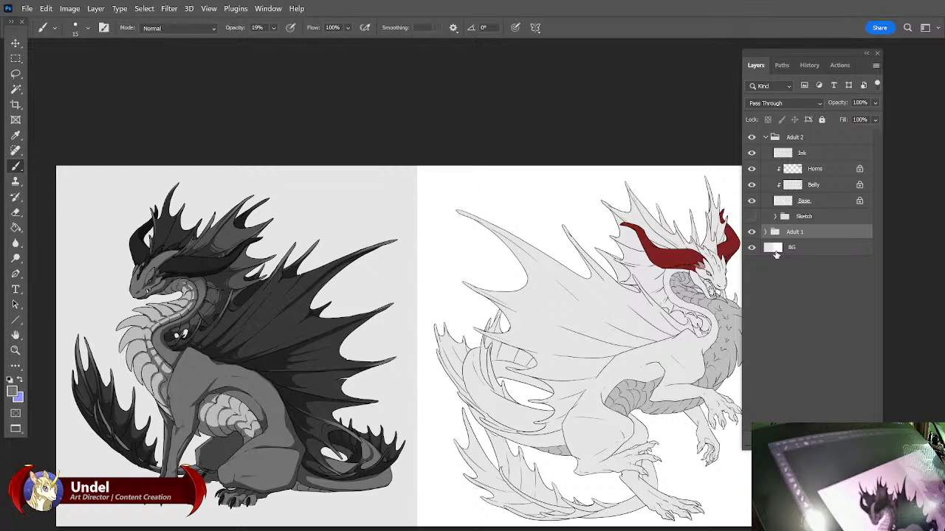
# Move the floating Layers panel farther away from Adult 2's head and horns.
pyautogui.moveTo(714, 157); pyautogui.dragTo(564, 101)
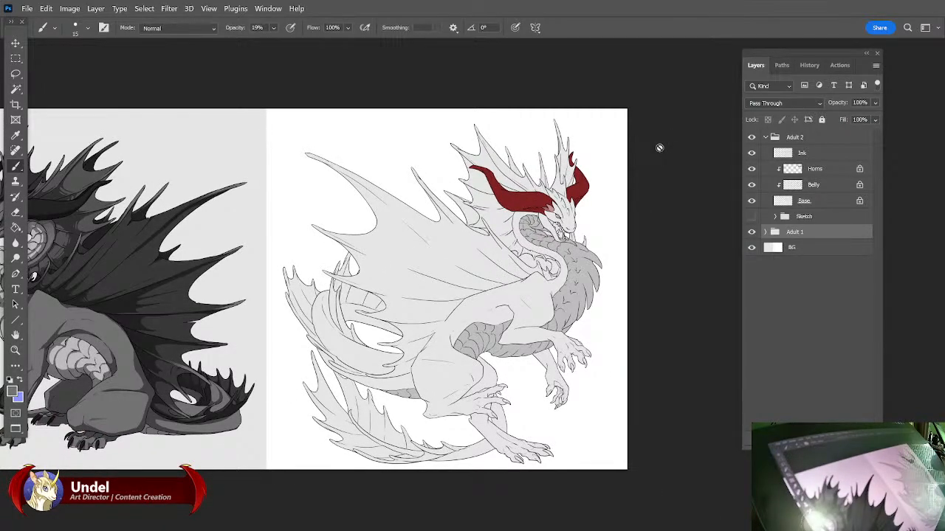
pyautogui.hotkey('ctrl', '+')
pyautogui.hotkey('ctrl', '+')
pyautogui.hotkey('ctrl', '+')
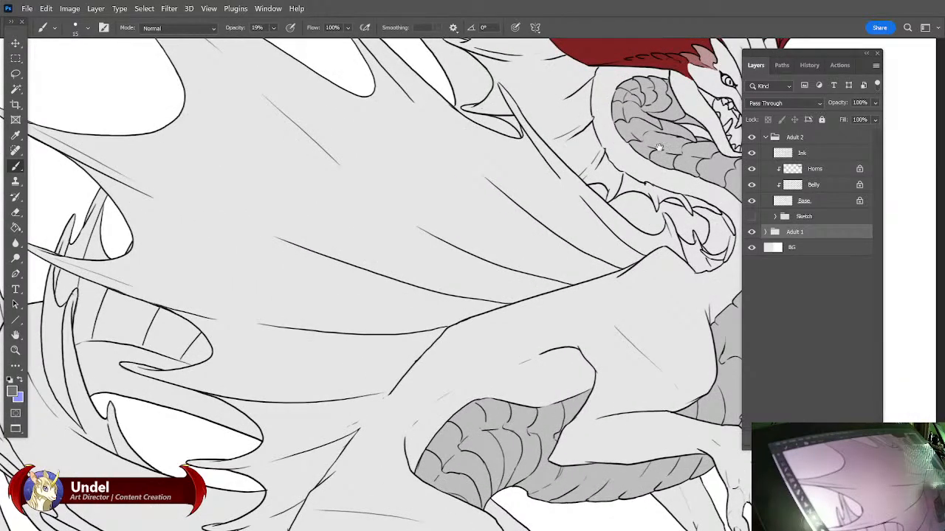
pyautogui.hotkey('ctrl', '-')
pyautogui.hotkey('ctrl', '-')
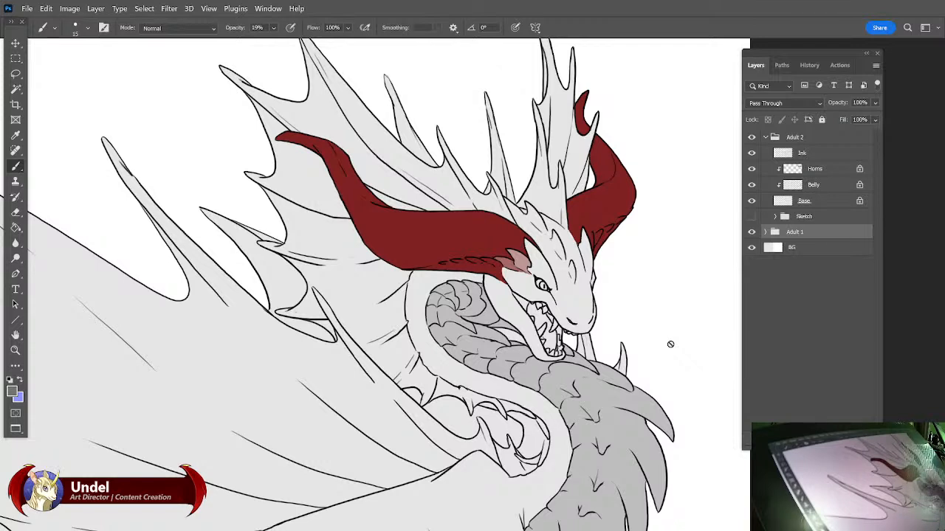
pyautogui.moveTo(841, 53); pyautogui.dragTo(888, 39)
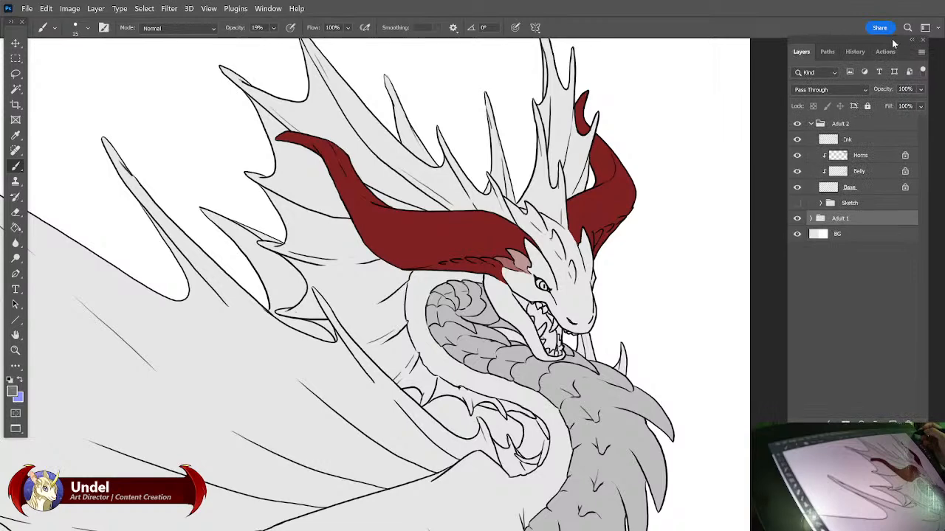
pyautogui.moveTo(758, 284); pyautogui.dragTo(719, 356)
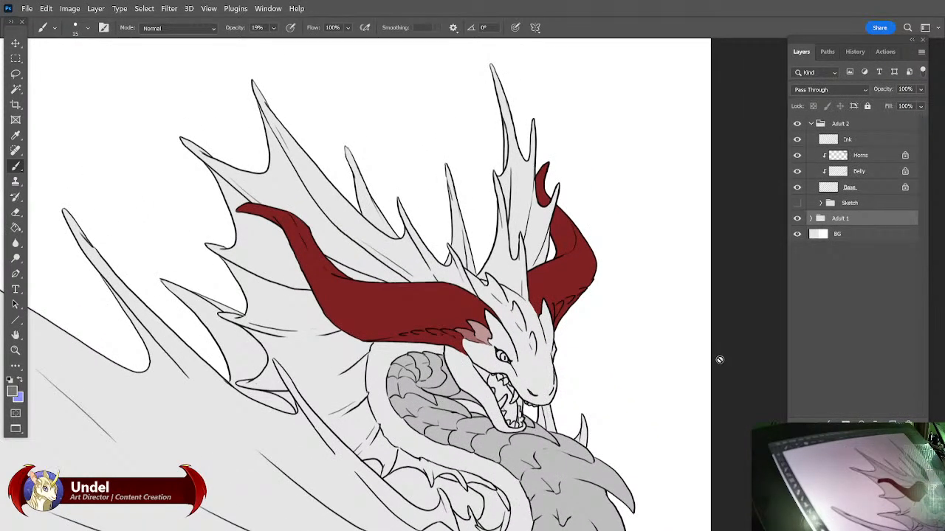
# Lock the transparent pixels of Adult 2's Ink layer and unlock those of its Horns layer.
pyautogui.click(868, 157)
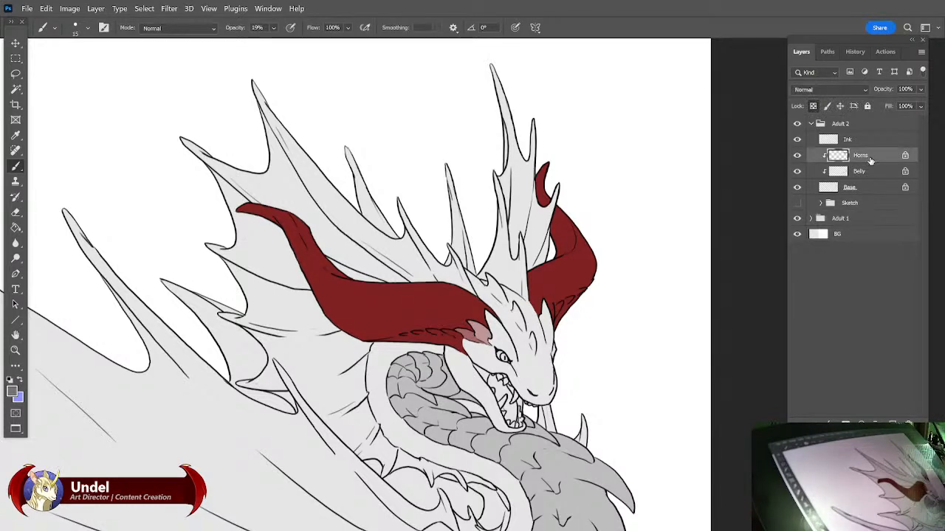
pyautogui.click(857, 140)
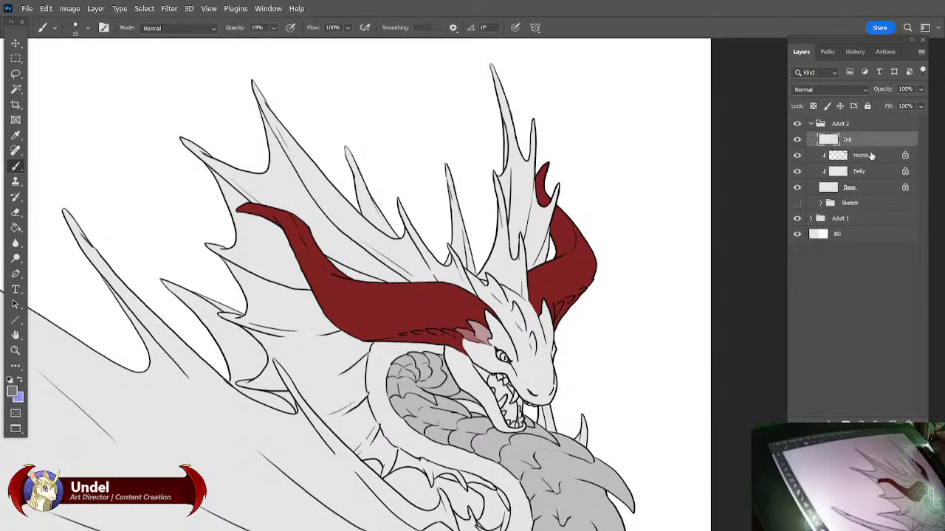
pyautogui.click(841, 156)
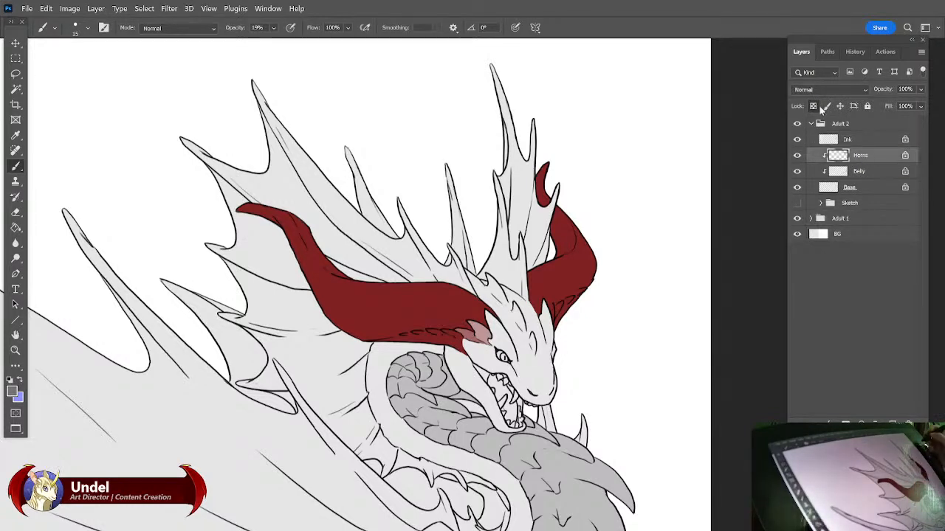
pyautogui.moveTo(683, 417); pyautogui.dragTo(678, 382)
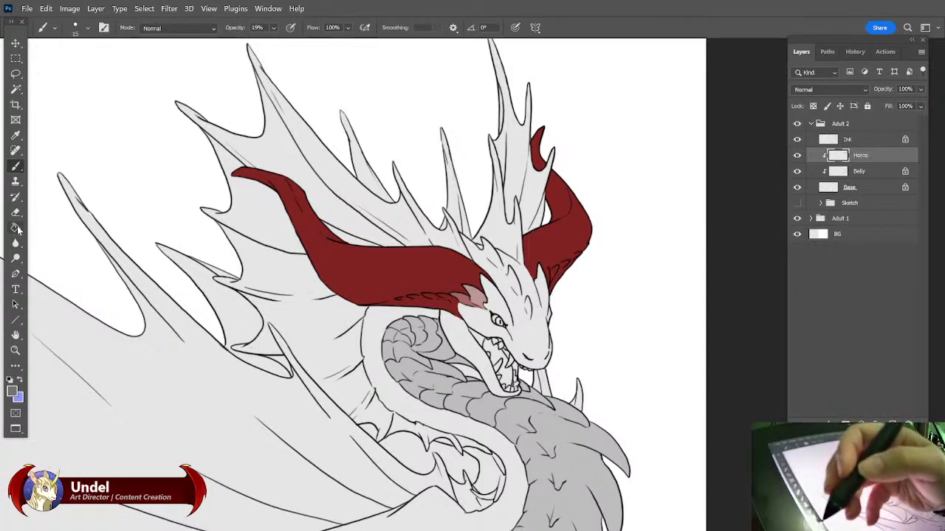
# Sample the horns' dark red as the foreground colour and set the Brush tool's opacity to 100%.
pyautogui.press('g')
pyautogui.keyDown('alt'); pyautogui.click(457, 259); pyautogui.keyUp('alt')
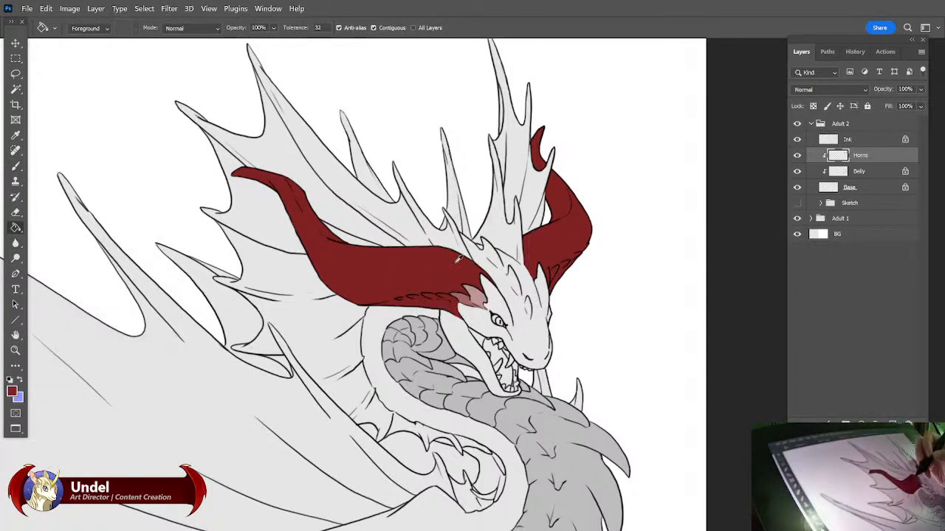
pyautogui.scroll(-10, 679, 450)
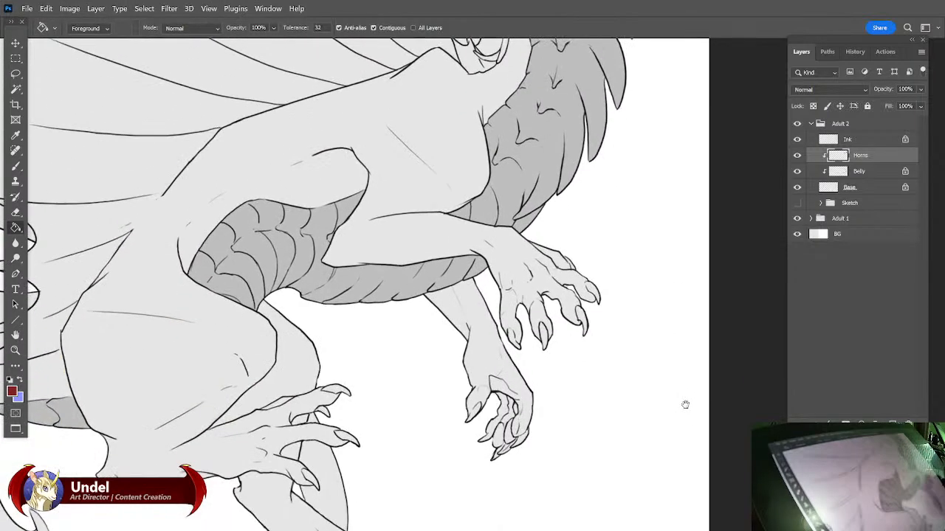
pyautogui.click(16, 167)
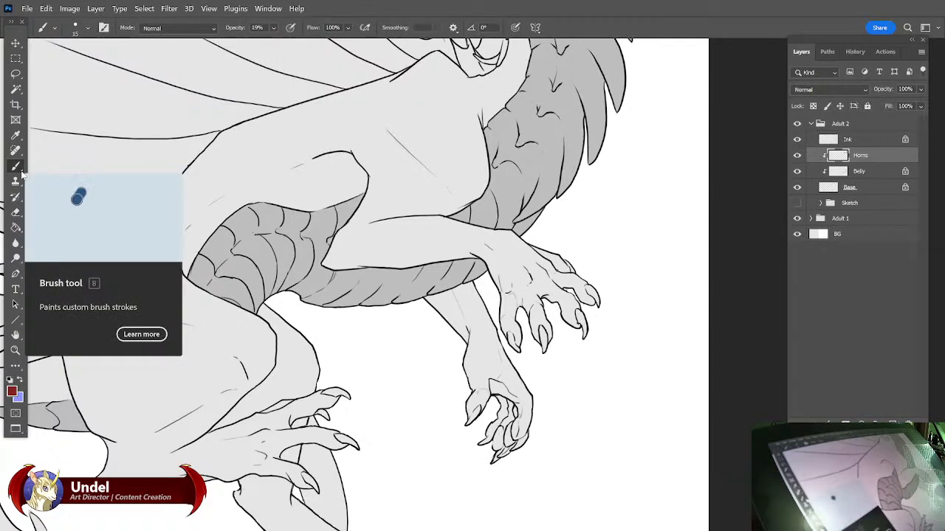
pyautogui.hotkey('ctrl', '+')
pyautogui.hotkey('ctrl', '+')
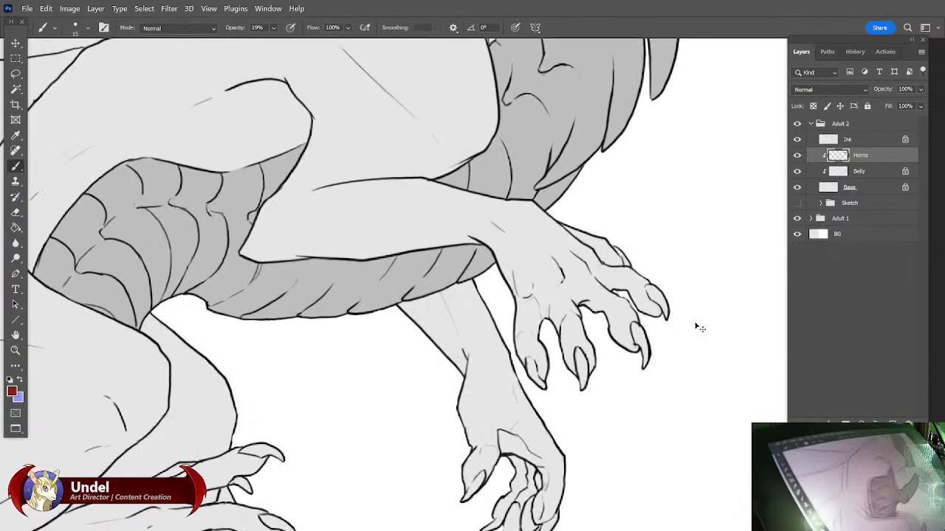
pyautogui.moveTo(718, 419); pyautogui.dragTo(680, 450)
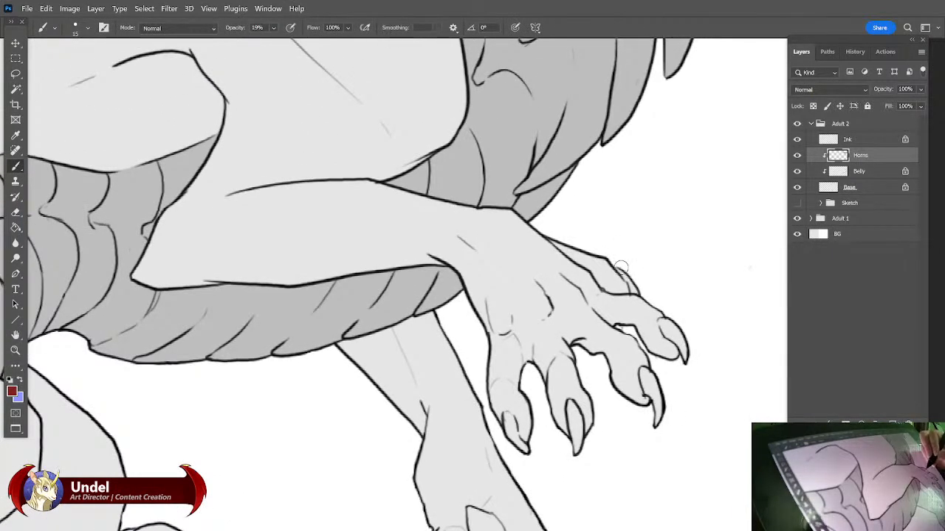
pyautogui.click(273, 30)
pyautogui.moveTo(281, 42); pyautogui.dragTo(330, 42)
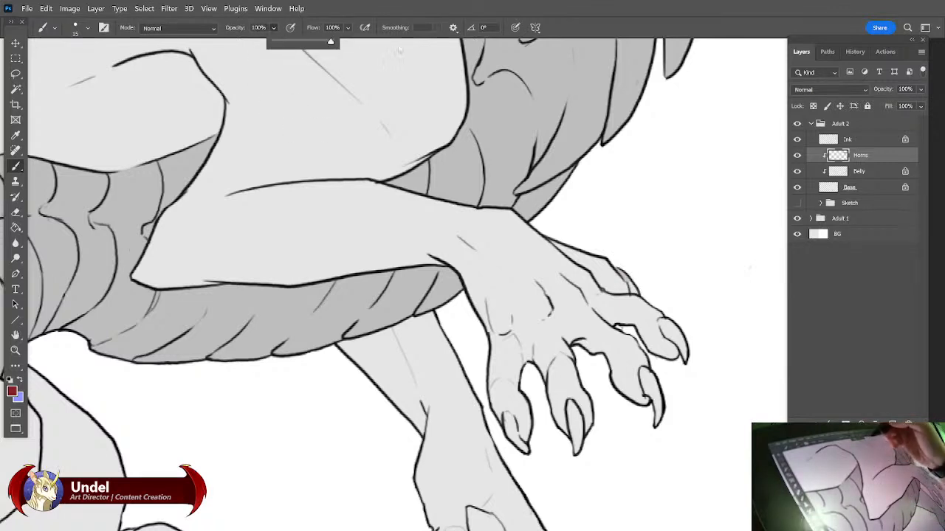
# Paint the four claws of Adult 2's near front foot dark red on the Horns layer.
pyautogui.click(628, 266)
pyautogui.moveTo(620, 271)
pyautogui.mouseDown()
pyautogui.moveTo(688, 359)
pyautogui.moveTo(675, 330)
pyautogui.mouseUp()
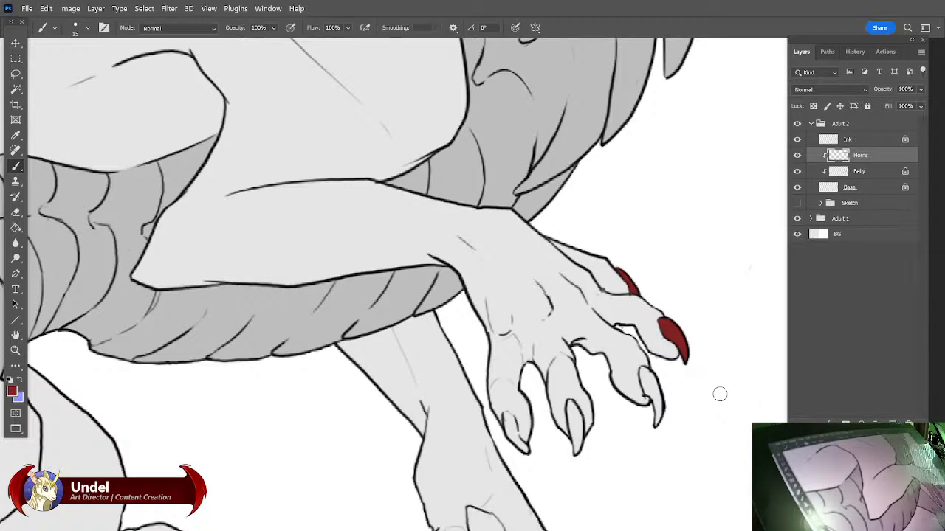
pyautogui.moveTo(748, 445); pyautogui.dragTo(726, 390)
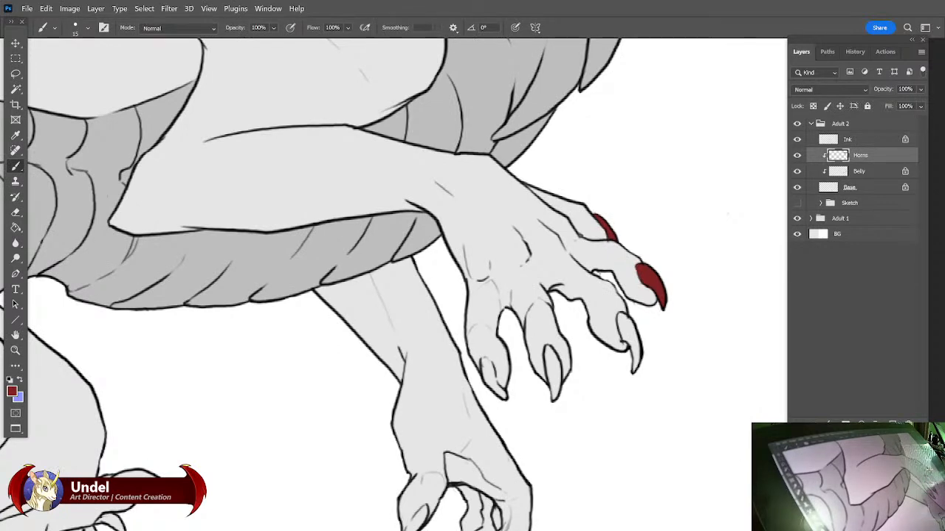
pyautogui.moveTo(692, 445); pyautogui.dragTo(690, 412)
pyautogui.moveTo(619, 288)
pyautogui.mouseDown()
pyautogui.moveTo(631, 320)
pyautogui.moveTo(627, 294)
pyautogui.moveTo(635, 345)
pyautogui.mouseUp()
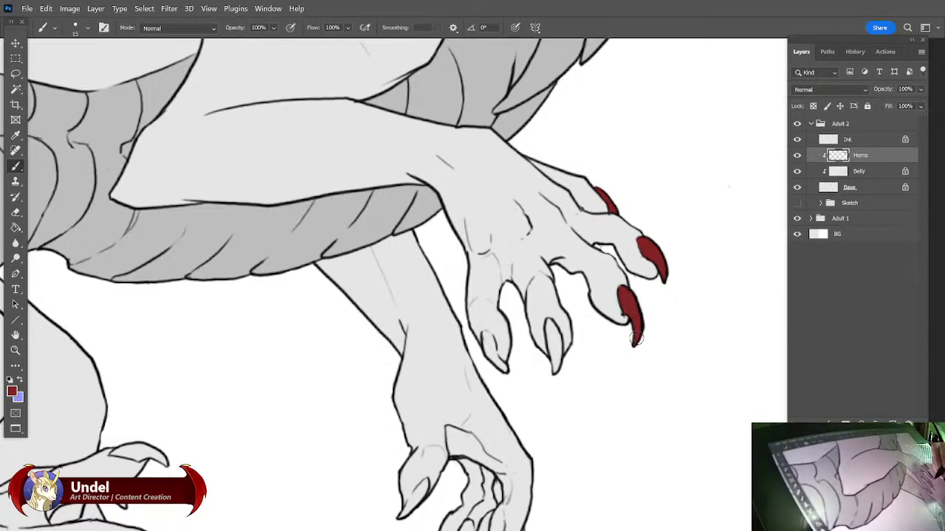
pyautogui.moveTo(652, 406); pyautogui.dragTo(664, 395)
pyautogui.moveTo(567, 311); pyautogui.dragTo(576, 353)
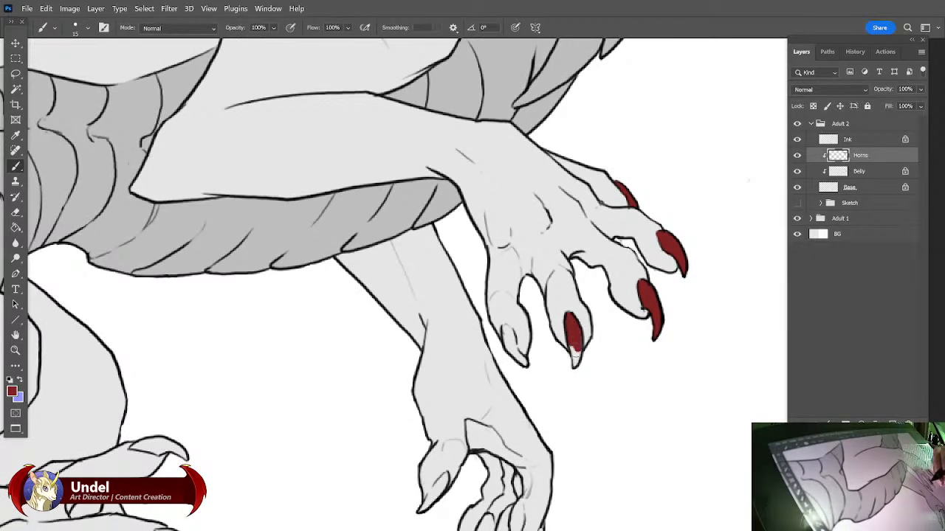
pyautogui.moveTo(505, 336)
pyautogui.mouseDown()
pyautogui.moveTo(522, 361)
pyautogui.moveTo(503, 343)
pyautogui.mouseUp()
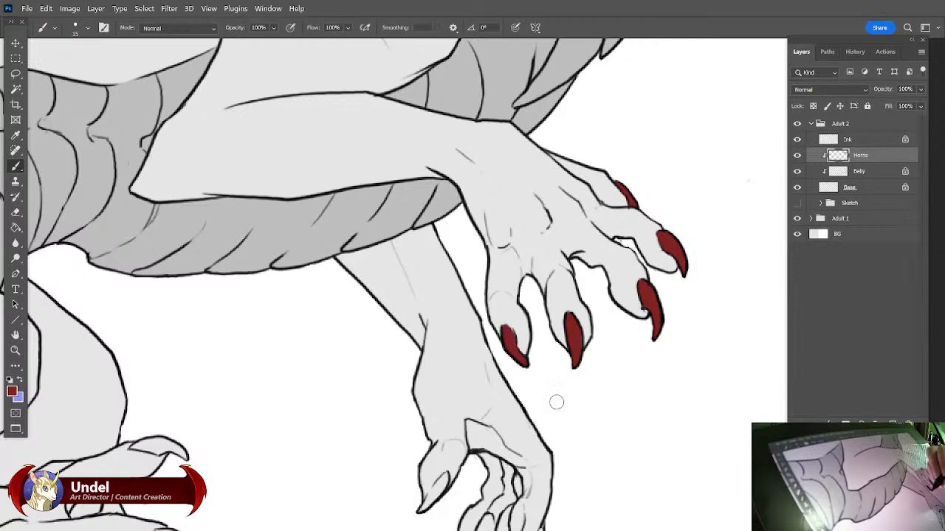
pyautogui.moveTo(716, 318)
pyautogui.mouseDown()
pyautogui.moveTo(706, 362)
pyautogui.moveTo(700, 335)
pyautogui.moveTo(685, 367)
pyautogui.mouseUp()
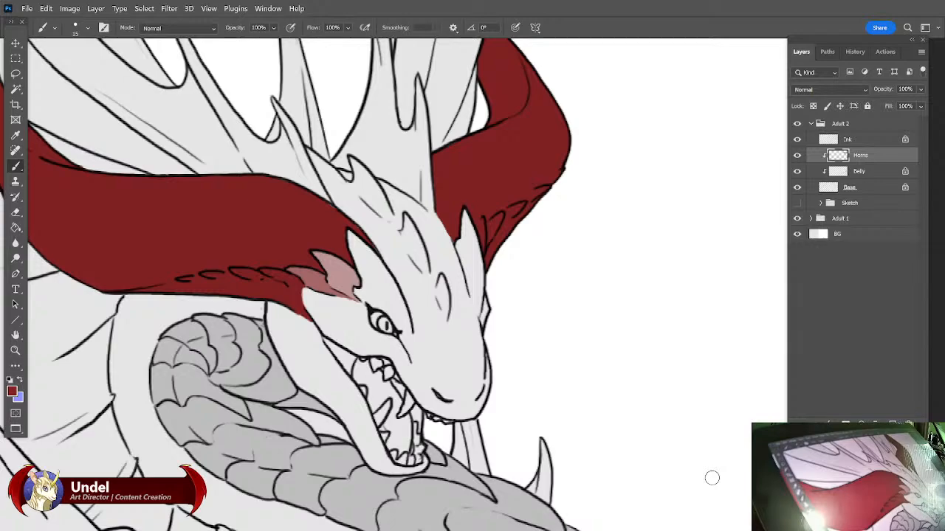
pyautogui.scroll(-8, 626, 394)
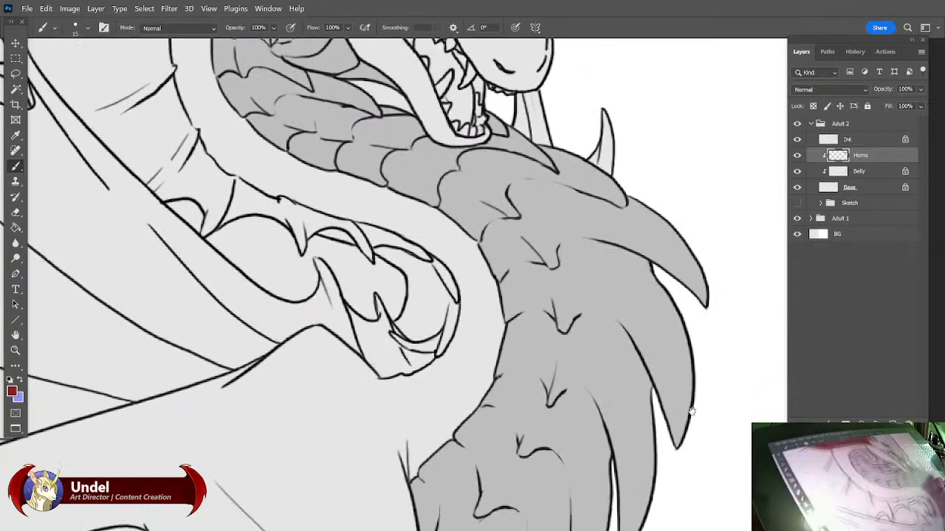
pyautogui.moveTo(692, 401); pyautogui.dragTo(694, 409)
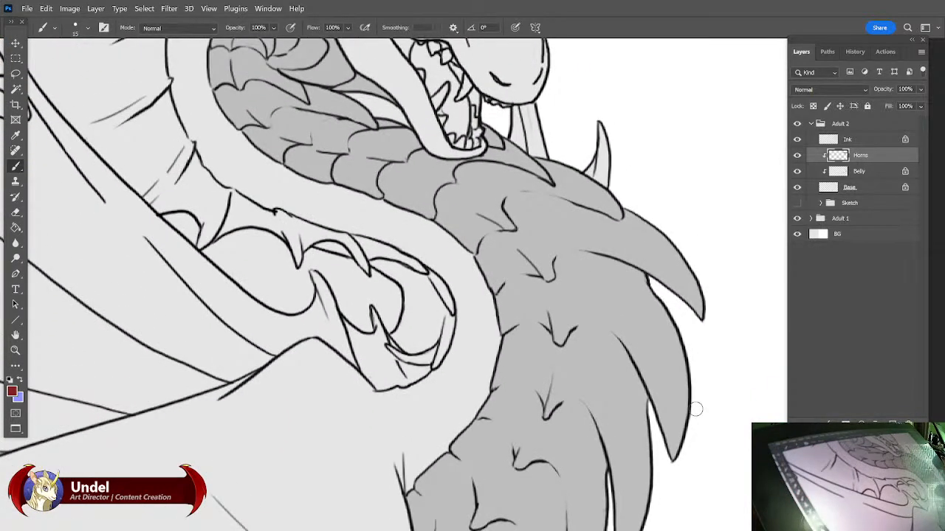
pyautogui.scroll(-5, 696, 409)
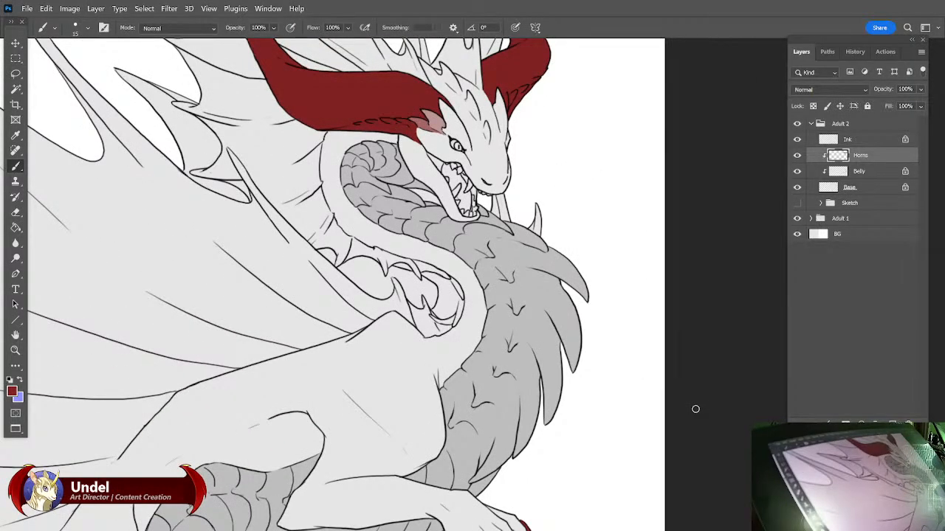
pyautogui.hotkey('ctrl', '-')
pyautogui.hotkey('ctrl', '-')
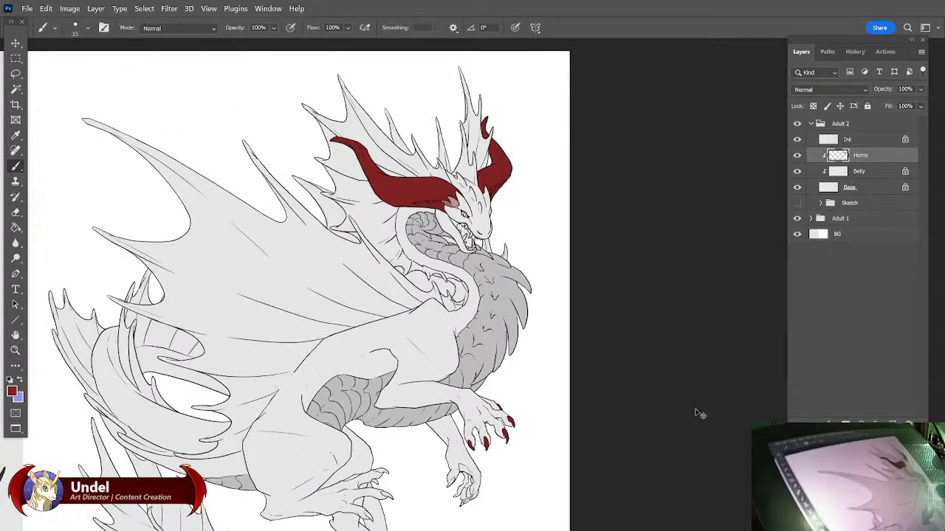
# Paint the claws of Adult 2's far, curled front foot in the same dark red on the Horns layer.
pyautogui.hotkey('ctrl', '+')
pyautogui.hotkey('ctrl', '+')
pyautogui.hotkey('ctrl', '+')
pyautogui.moveTo(675, 376); pyautogui.dragTo(690, 52)
pyautogui.moveTo(694, 494); pyautogui.dragTo(713, 386)
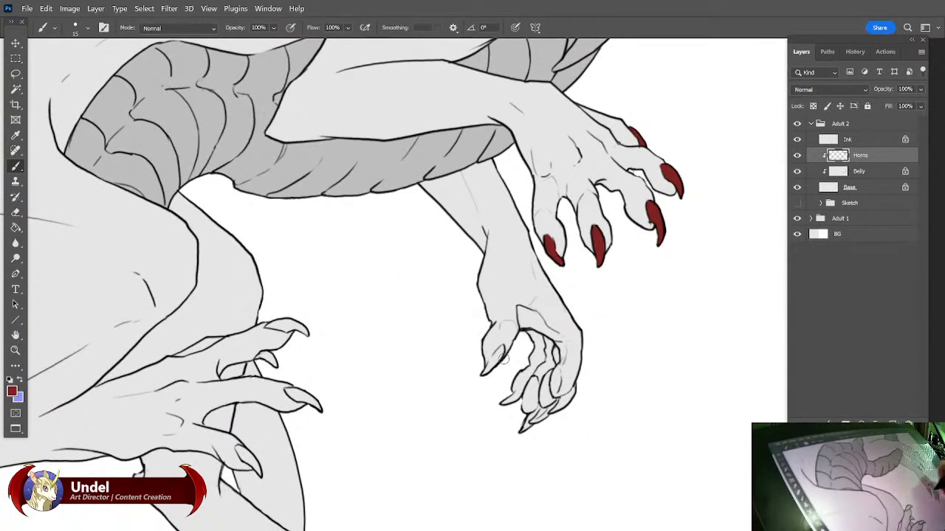
pyautogui.moveTo(493, 357); pyautogui.dragTo(505, 349)
pyautogui.moveTo(511, 396)
pyautogui.mouseDown()
pyautogui.moveTo(505, 403)
pyautogui.moveTo(514, 399)
pyautogui.moveTo(528, 417)
pyautogui.moveTo(575, 388)
pyautogui.moveTo(526, 430)
pyautogui.mouseUp()
pyautogui.moveTo(606, 454); pyautogui.dragTo(630, 518)
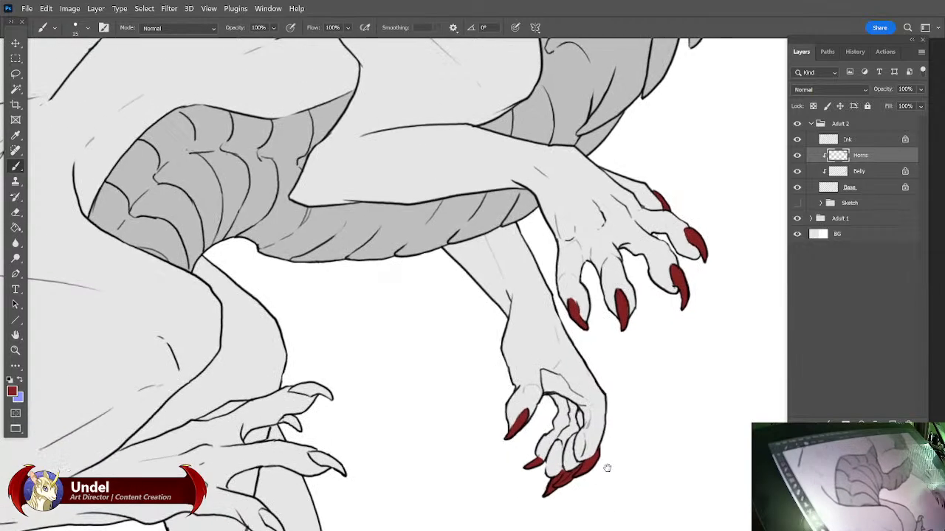
# Paint the four claws of Adult 2's near hind foot dark red on the Horns layer.
pyautogui.moveTo(656, 429); pyautogui.dragTo(748, 377)
pyautogui.moveTo(592, 439); pyautogui.dragTo(608, 433)
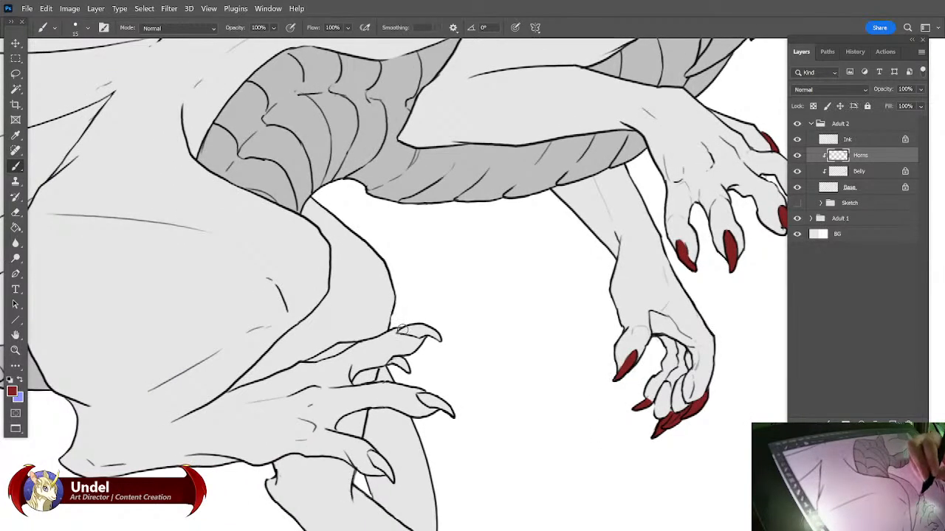
pyautogui.moveTo(398, 331)
pyautogui.mouseDown()
pyautogui.moveTo(437, 335)
pyautogui.moveTo(414, 332)
pyautogui.mouseUp()
pyautogui.moveTo(395, 362); pyautogui.dragTo(402, 362)
pyautogui.moveTo(420, 395); pyautogui.dragTo(452, 408)
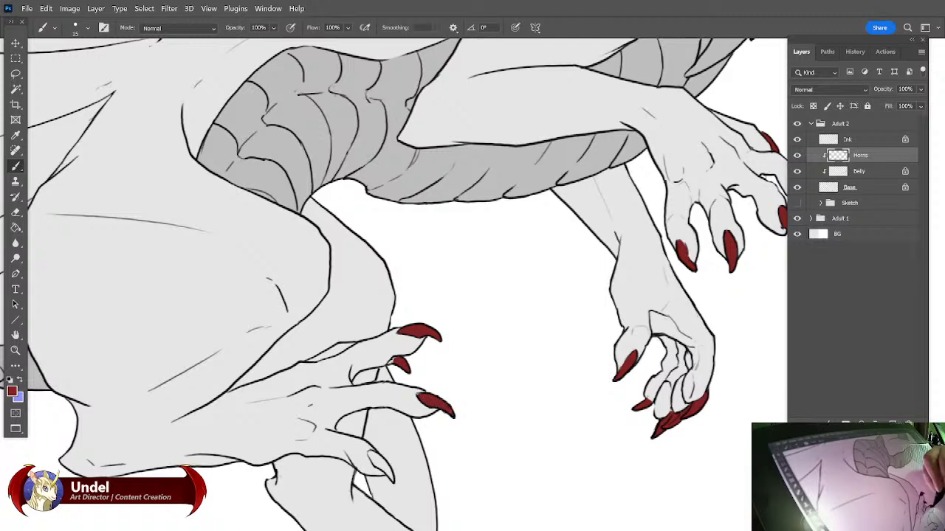
pyautogui.moveTo(489, 333); pyautogui.dragTo(547, 246)
pyautogui.moveTo(434, 375)
pyautogui.mouseDown()
pyautogui.moveTo(428, 369)
pyautogui.moveTo(449, 391)
pyautogui.mouseUp()
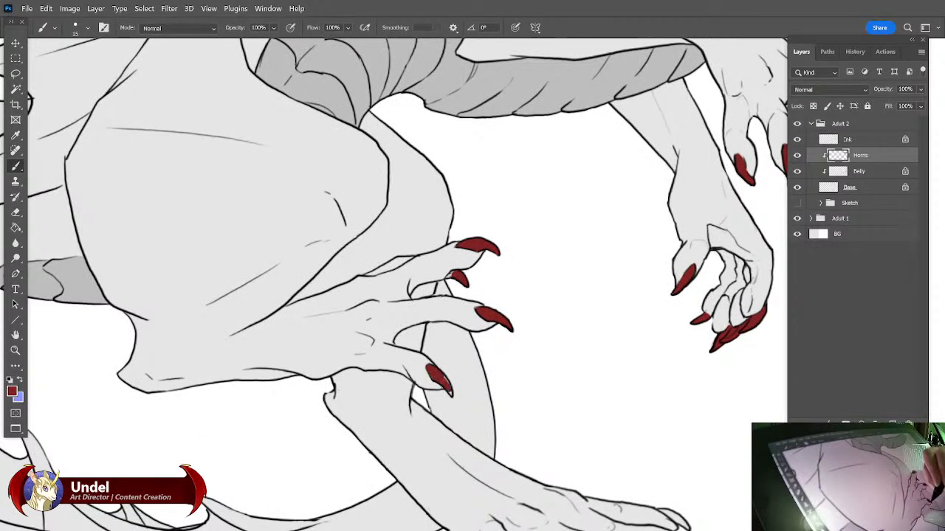
# Paint the four claws of Adult 2's planted far hind foot dark red on the Horns layer.
pyautogui.moveTo(633, 362); pyautogui.dragTo(591, 274)
pyautogui.moveTo(613, 406)
pyautogui.mouseDown()
pyautogui.moveTo(636, 424)
pyautogui.moveTo(612, 437)
pyautogui.moveTo(649, 457)
pyautogui.mouseUp()
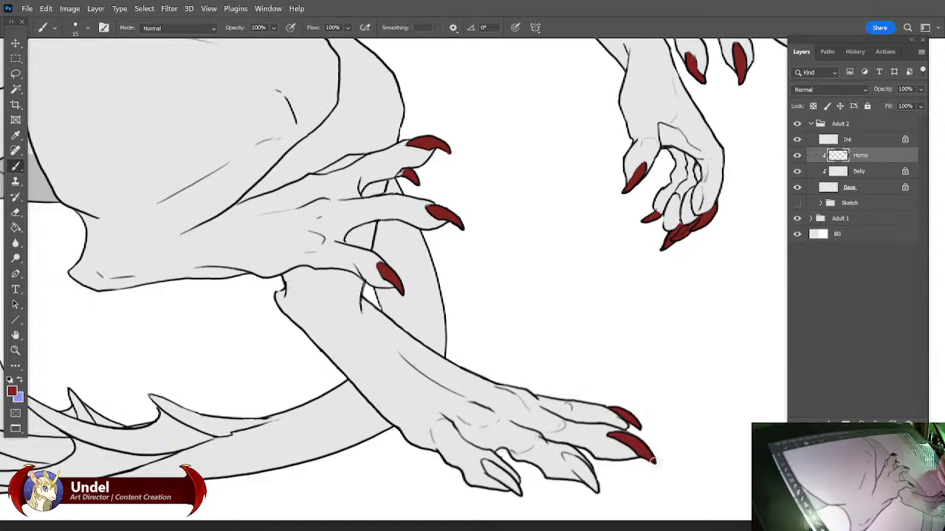
pyautogui.moveTo(702, 458); pyautogui.dragTo(713, 386)
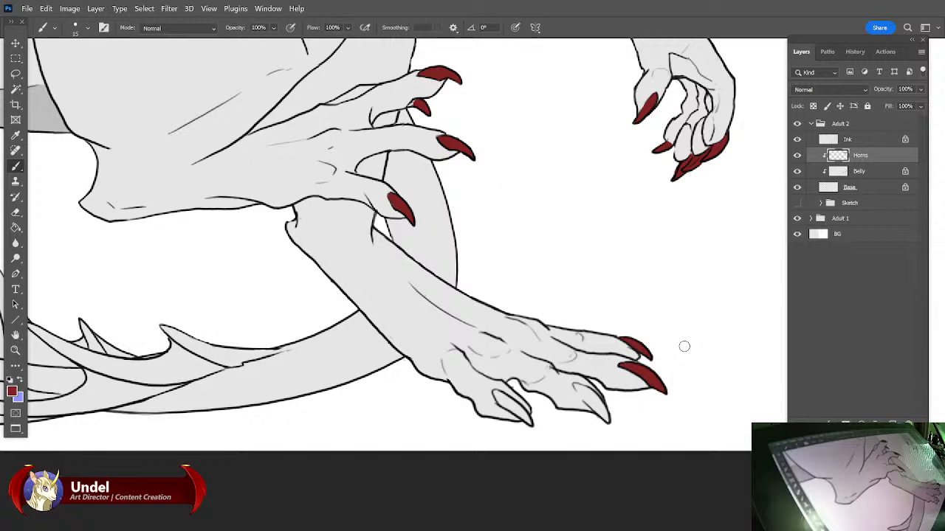
pyautogui.moveTo(638, 414); pyautogui.dragTo(653, 413)
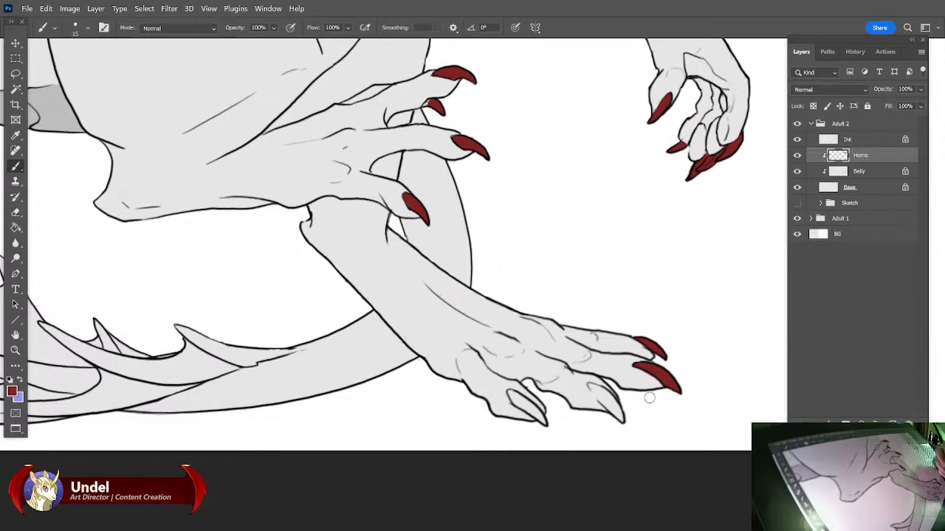
pyautogui.moveTo(588, 384); pyautogui.dragTo(606, 403)
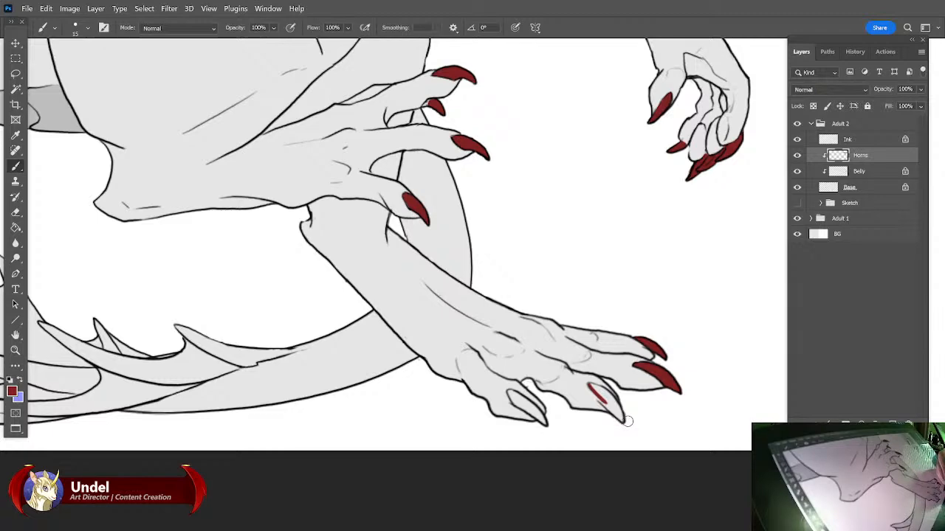
pyautogui.moveTo(697, 433); pyautogui.dragTo(684, 390)
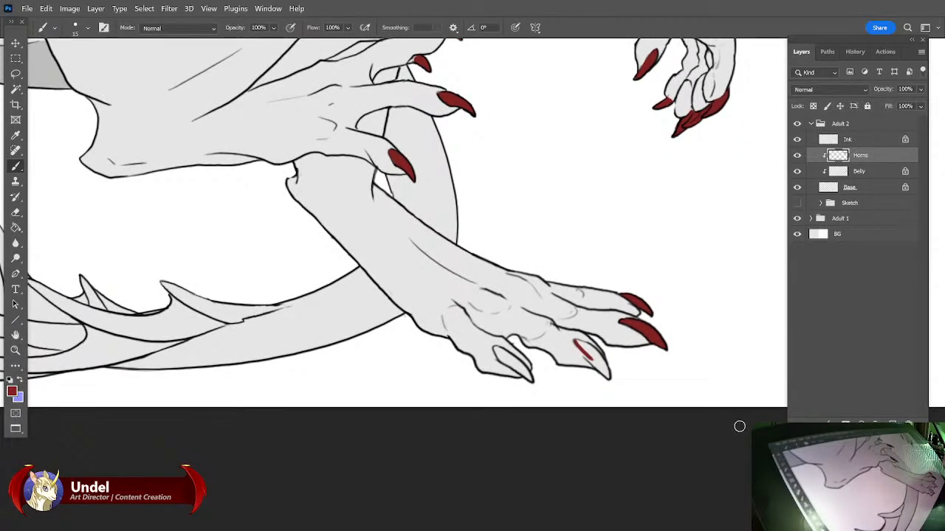
pyautogui.moveTo(575, 342); pyautogui.dragTo(608, 376)
pyautogui.moveTo(694, 383); pyautogui.dragTo(702, 380)
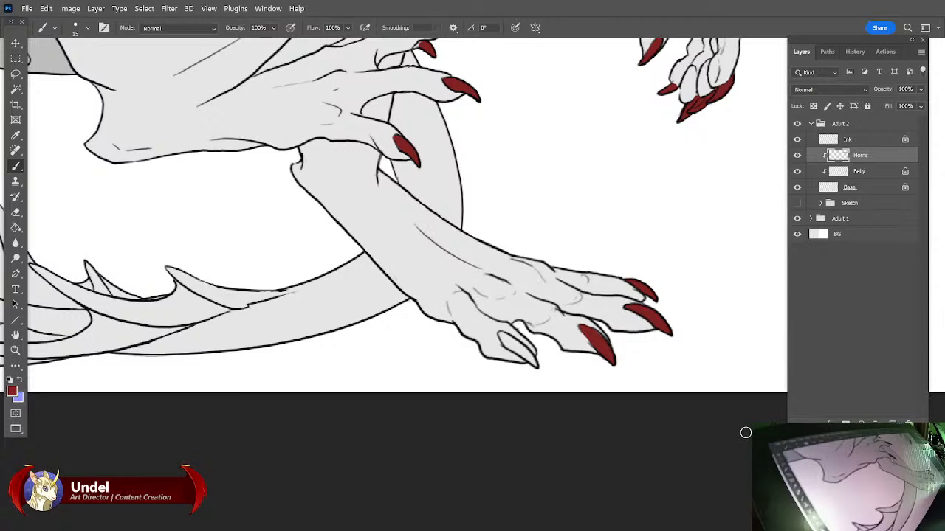
pyautogui.moveTo(499, 335)
pyautogui.mouseDown()
pyautogui.moveTo(530, 361)
pyautogui.moveTo(540, 358)
pyautogui.mouseUp()
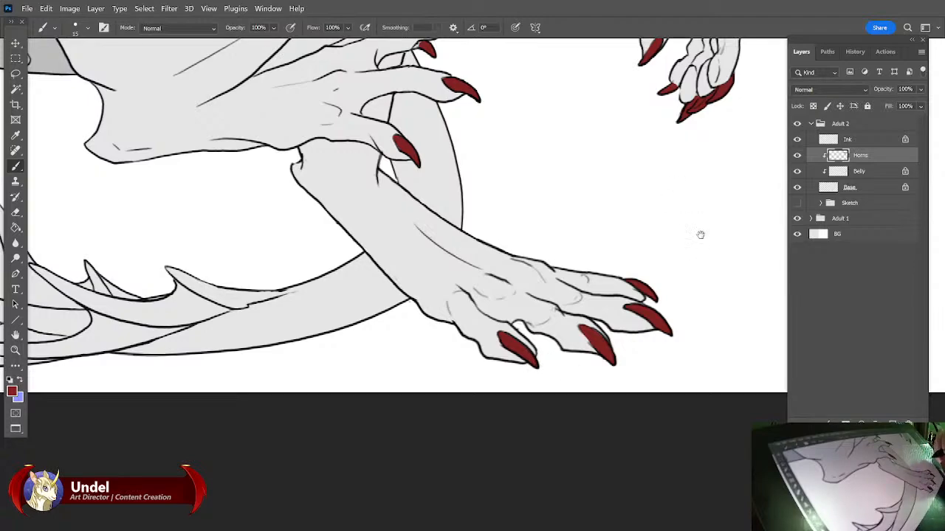
# Review Adult 2's dark red horns and claws up close and across the whole drawing.
pyautogui.moveTo(727, 180); pyautogui.dragTo(676, 294)
pyautogui.scroll(15, 675, 294)
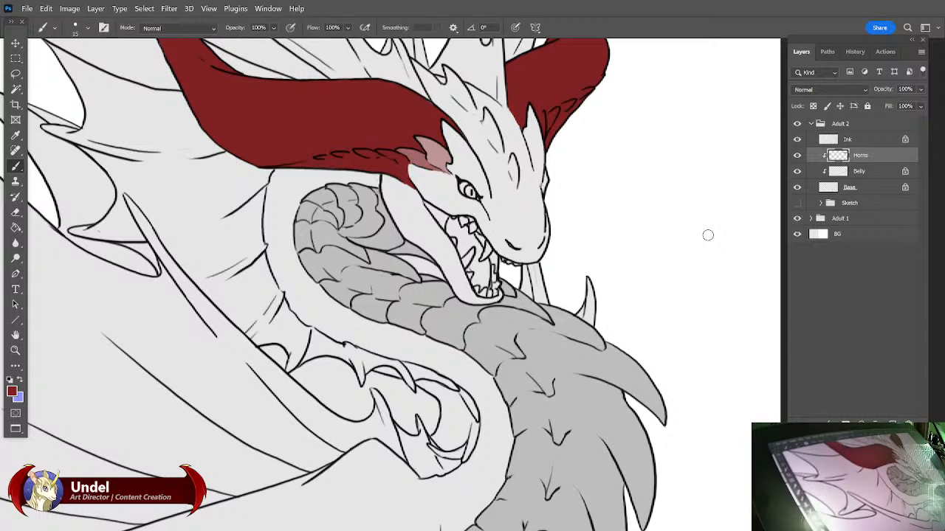
pyautogui.hotkey('ctrl', '-')
pyautogui.hotkey('ctrl', '-')
pyautogui.hotkey('ctrl', '-')
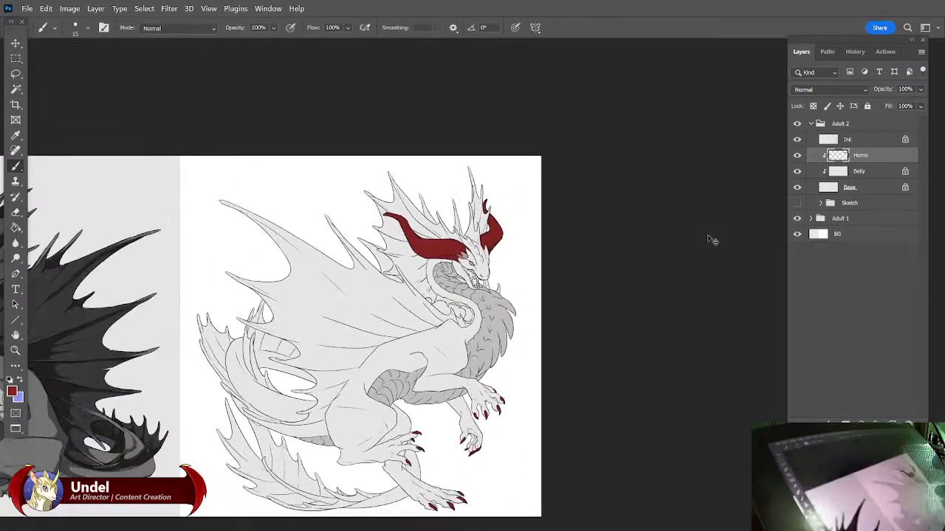
pyautogui.hotkey('ctrl', '+')
pyautogui.hotkey('ctrl', '+')
pyautogui.hotkey('ctrl', '+')
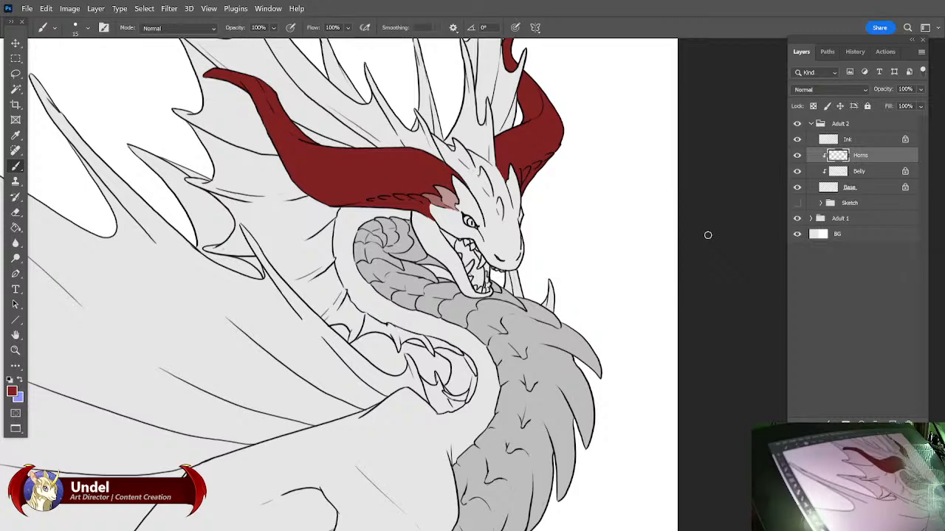
pyautogui.click(12, 391)
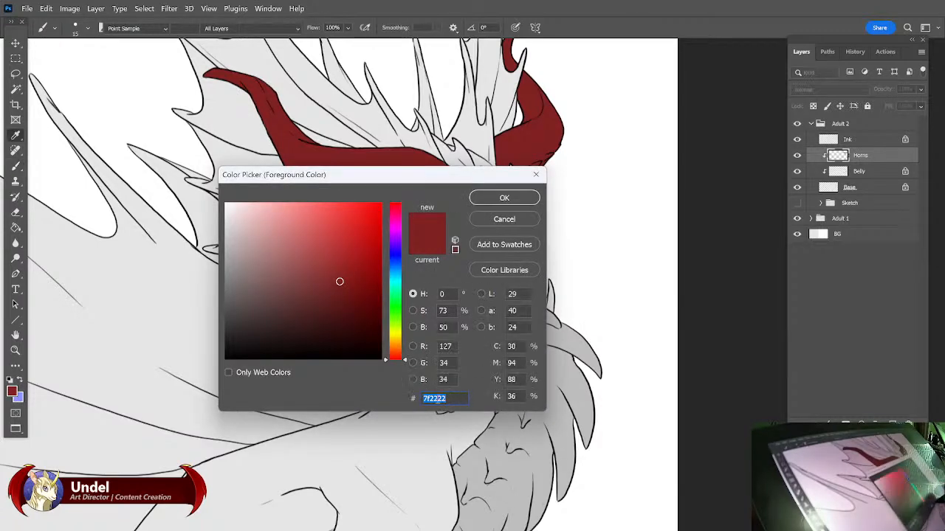
pyautogui.click(429, 398)
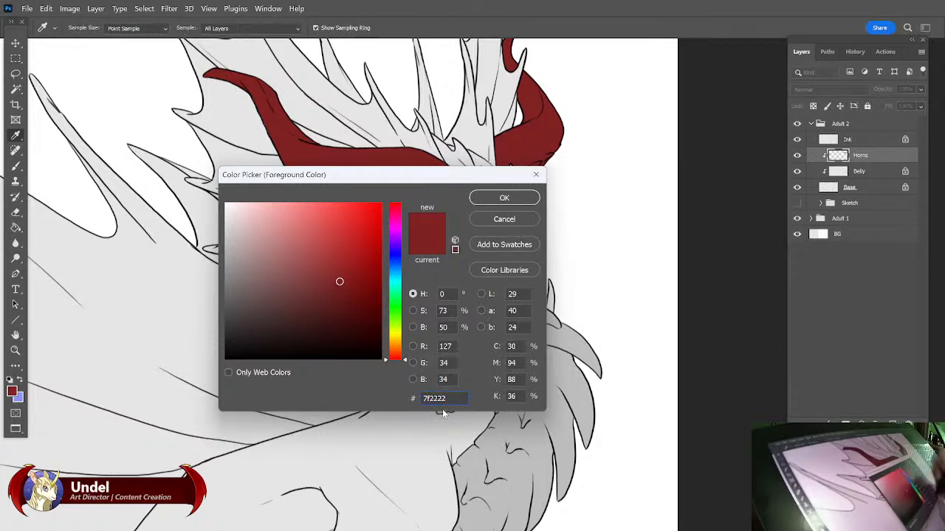
pyautogui.doubleClick(436, 398)
pyautogui.write('ff9393')
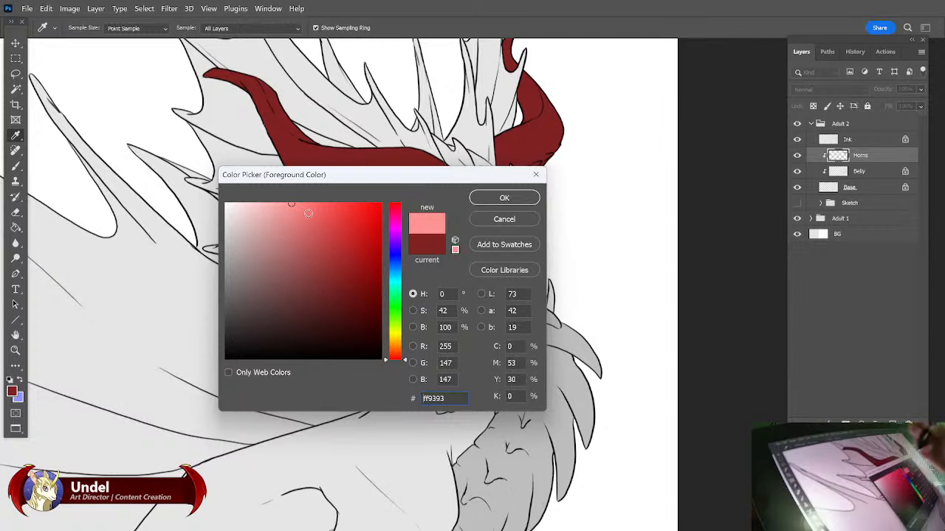
pyautogui.moveTo(253, 302); pyautogui.dragTo(261, 374)
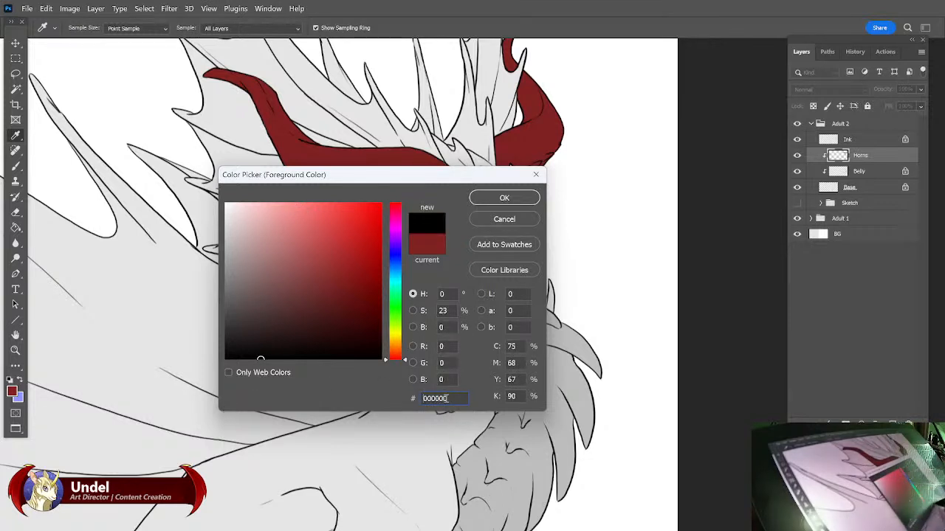
pyautogui.write('ffffff')
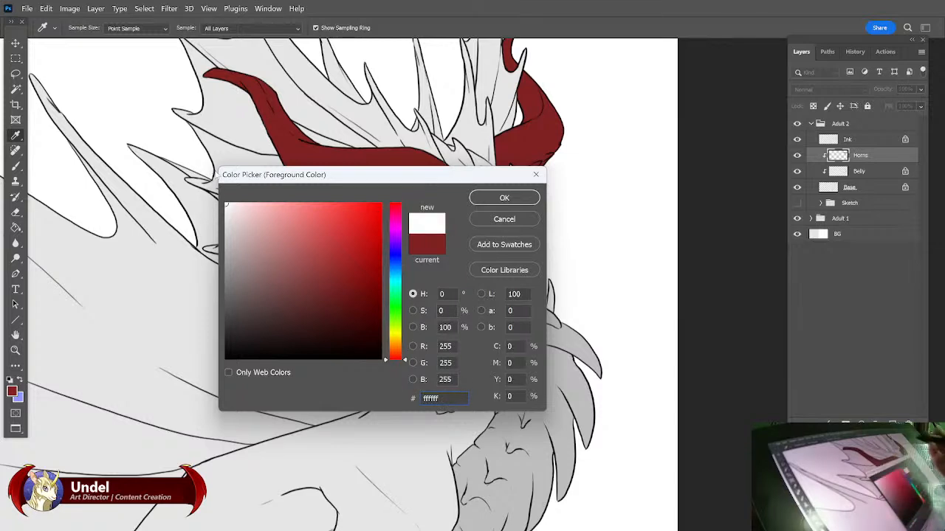
pyautogui.moveTo(322, 278); pyautogui.dragTo(323, 252)
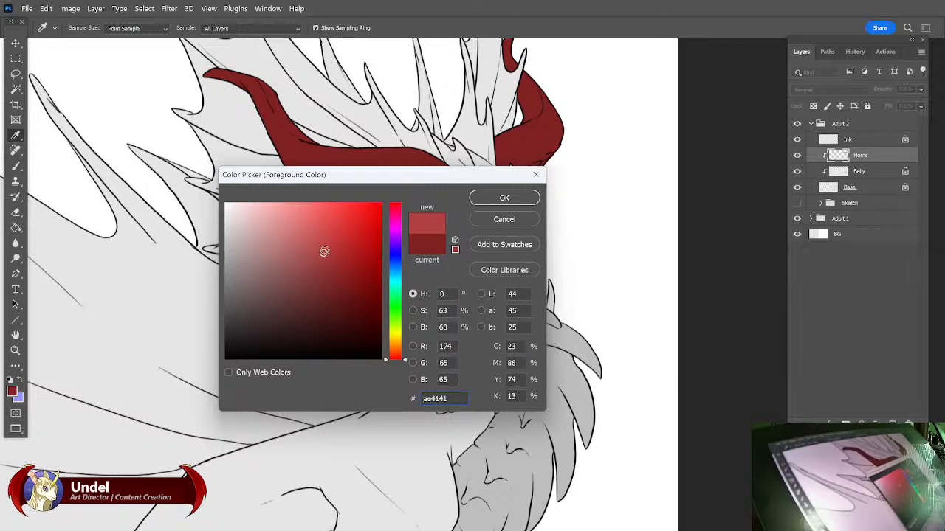
pyautogui.moveTo(322, 312)
pyautogui.mouseDown()
pyautogui.moveTo(302, 293)
pyautogui.moveTo(325, 251)
pyautogui.moveTo(332, 297)
pyautogui.moveTo(268, 255)
pyautogui.moveTo(266, 293)
pyautogui.moveTo(310, 267)
pyautogui.mouseUp()
pyautogui.click(397, 265)
pyautogui.moveTo(406, 266); pyautogui.dragTo(405, 241)
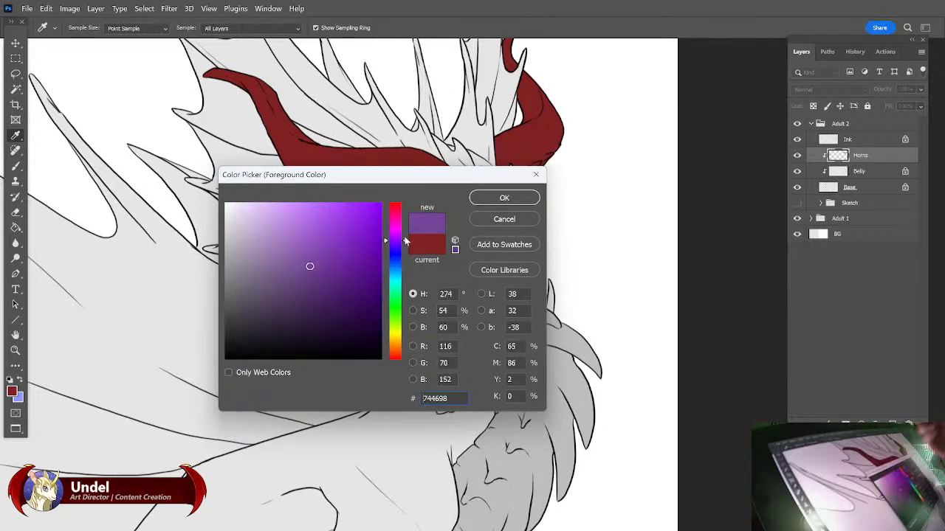
pyautogui.click(520, 223)
pyautogui.press('b')
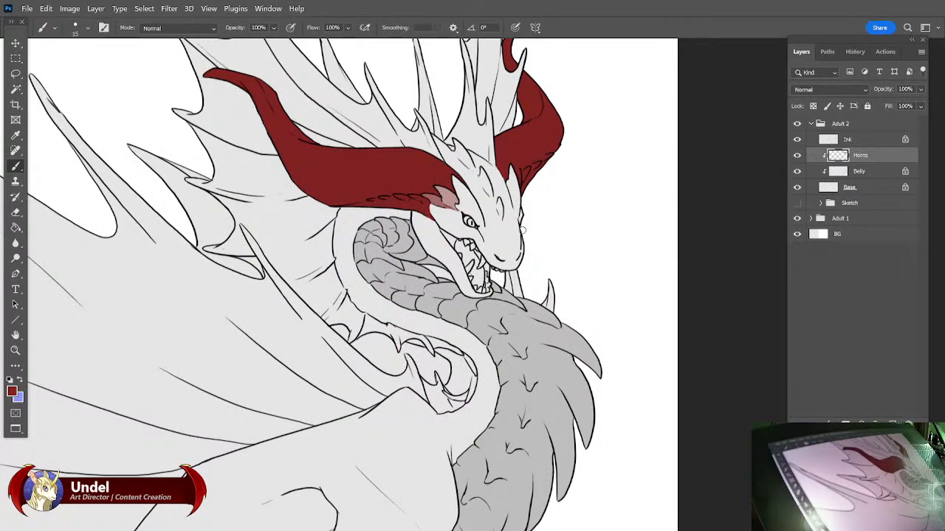
# Look over Adult 2's horns and claws and lock the transparent pixels of its Horns layer.
pyautogui.moveTo(653, 369); pyautogui.dragTo(628, 414)
pyautogui.moveTo(625, 346); pyautogui.dragTo(648, 445)
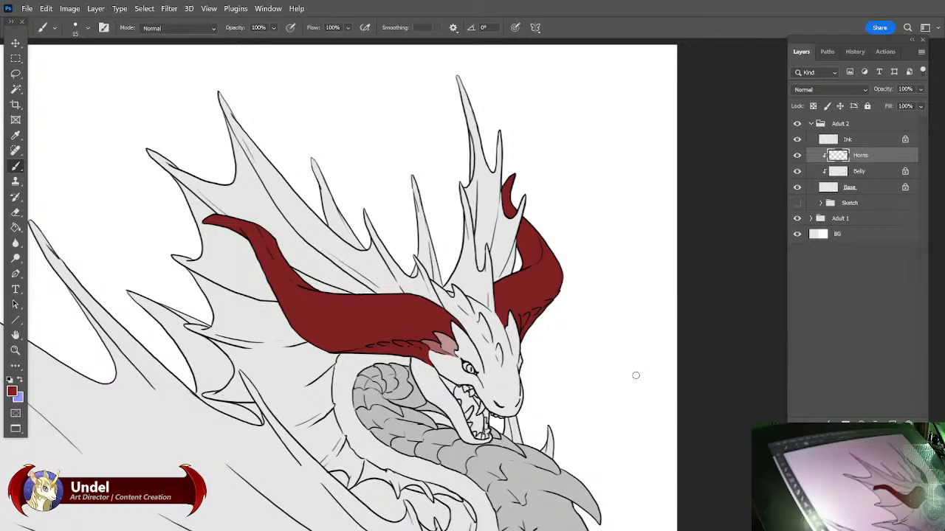
pyautogui.moveTo(705, 452)
pyautogui.mouseDown()
pyautogui.moveTo(687, 400)
pyautogui.moveTo(702, 386)
pyautogui.moveTo(701, 418)
pyautogui.moveTo(723, 406)
pyautogui.moveTo(736, 441)
pyautogui.moveTo(748, 424)
pyautogui.mouseUp()
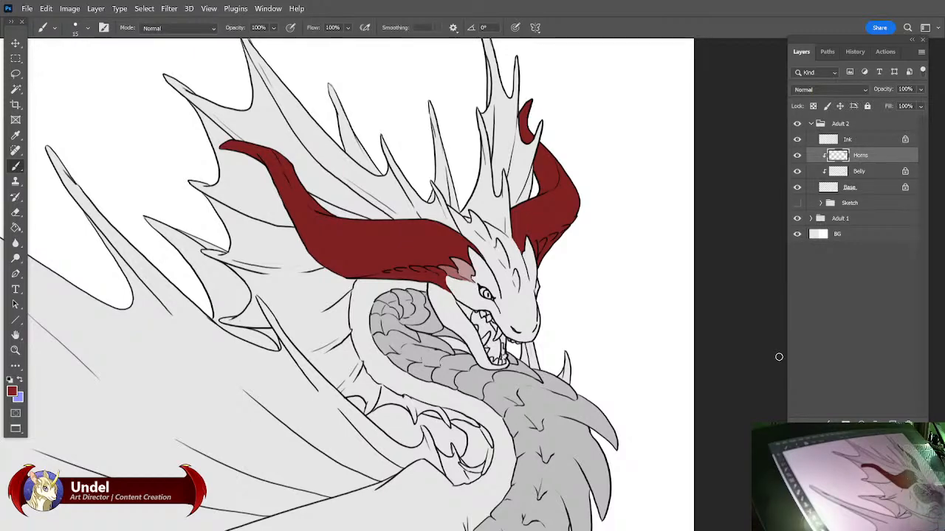
pyautogui.moveTo(778, 357); pyautogui.dragTo(747, 431)
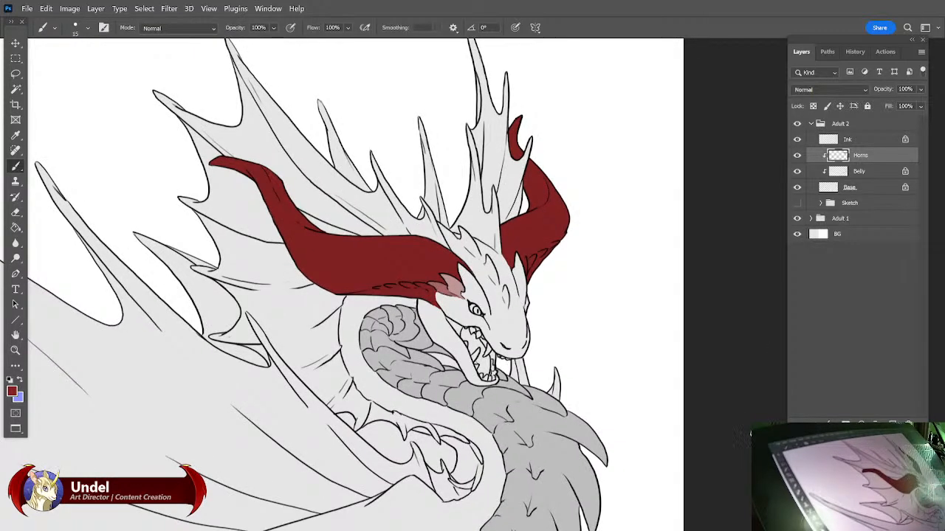
pyautogui.moveTo(699, 423); pyautogui.dragTo(762, 337)
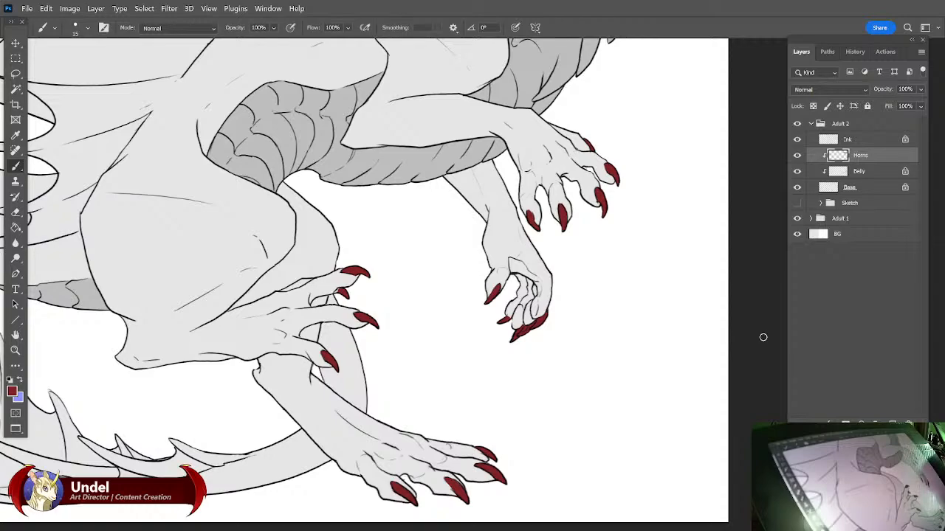
pyautogui.moveTo(717, 363); pyautogui.dragTo(716, 411)
pyautogui.click(815, 106)
pyautogui.moveTo(716, 414); pyautogui.dragTo(384, 374)
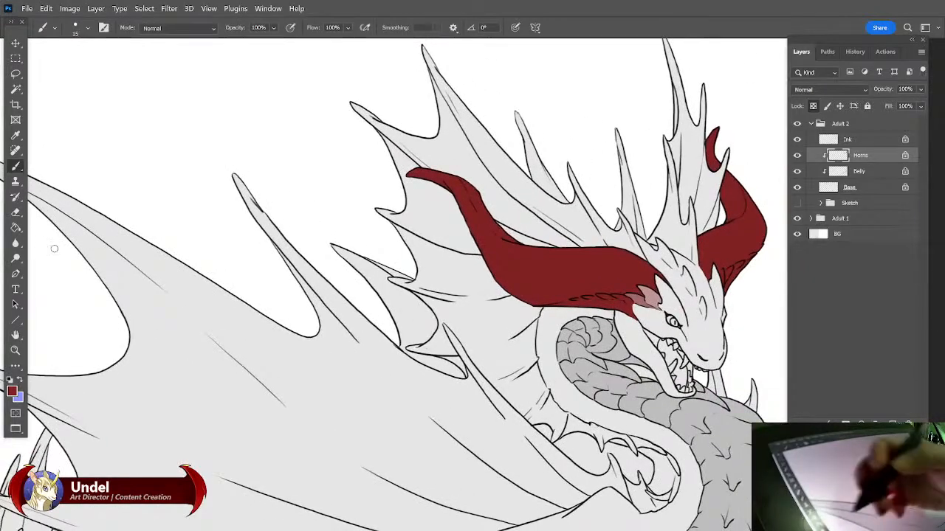
# Set the foreground colour to light grey cfcfcf and fill the painted horns and claws on Adult 2's Horns layer with it.
pyautogui.press('g')
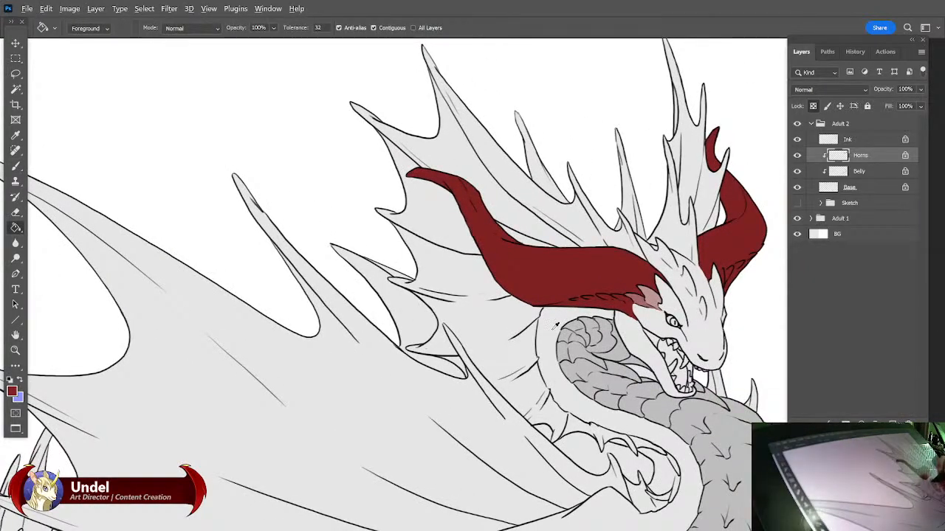
pyautogui.keyDown('alt'); pyautogui.click(619, 340); pyautogui.keyUp('alt')
pyautogui.click(12, 391)
pyautogui.moveTo(228, 230); pyautogui.dragTo(225, 233)
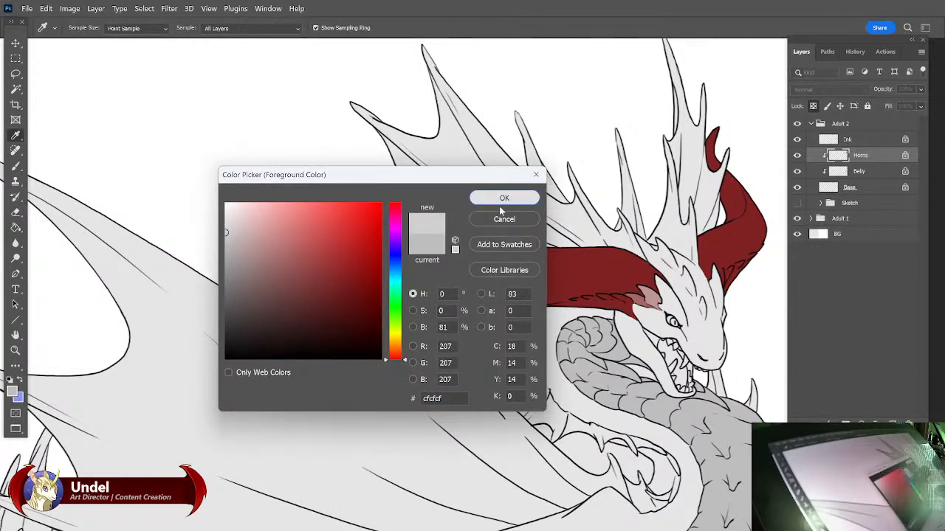
pyautogui.click(501, 204)
pyautogui.press('g')
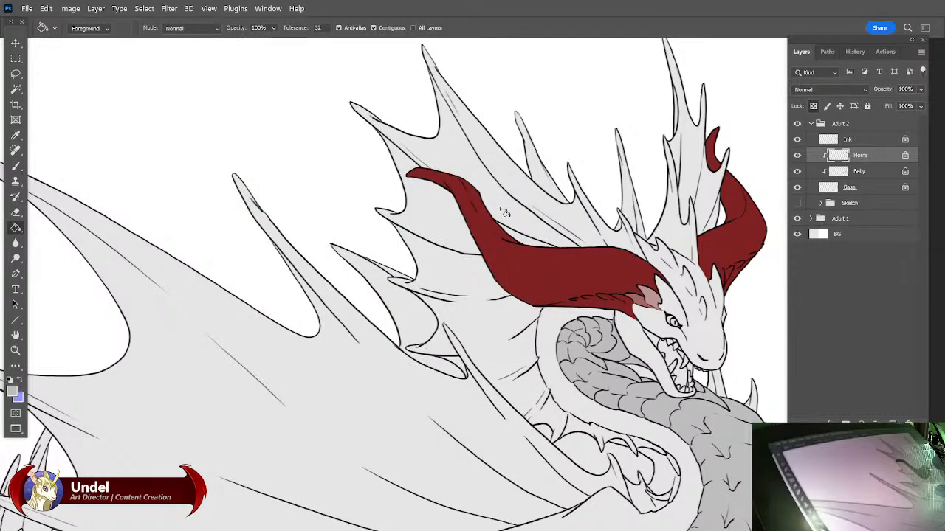
pyautogui.hotkey('shift', 'F5')
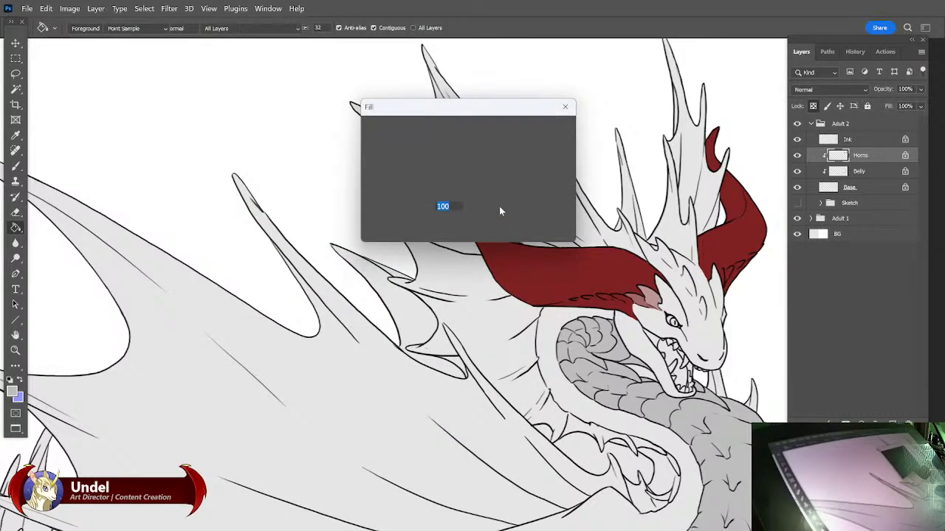
pyautogui.press('Return')
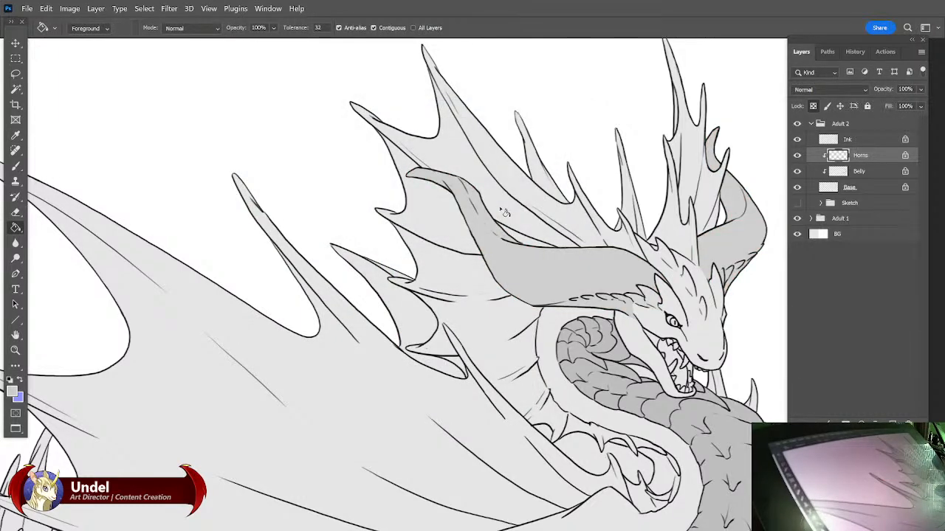
# Expand the Adult 1 group and its Parts group and select the Fins layer.
pyautogui.moveTo(731, 434)
pyautogui.mouseDown()
pyautogui.moveTo(622, 318)
pyautogui.moveTo(659, 308)
pyautogui.mouseUp()
pyautogui.moveTo(734, 371); pyautogui.dragTo(767, 205)
pyautogui.moveTo(715, 406); pyautogui.dragTo(710, 498)
pyautogui.moveTo(222, 402); pyautogui.dragTo(657, 313)
pyautogui.moveTo(548, 340); pyautogui.dragTo(541, 335)
pyautogui.click(811, 219)
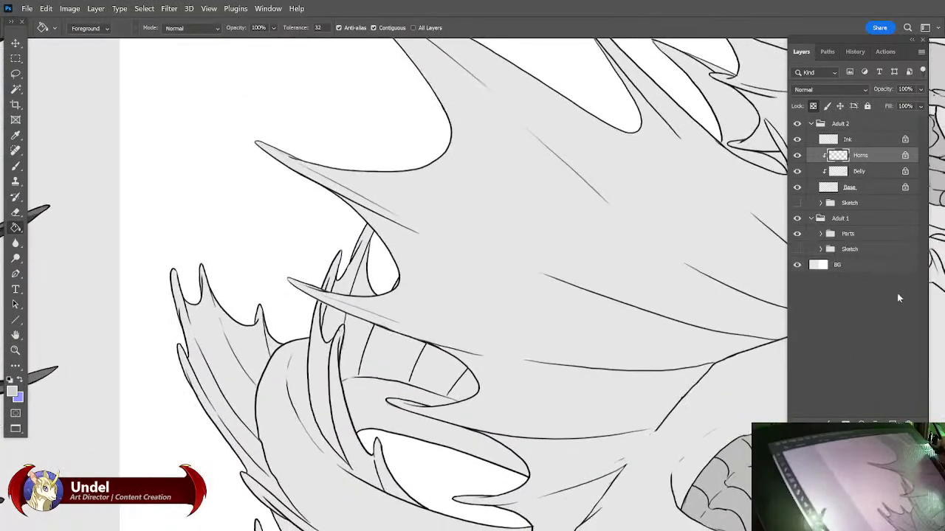
pyautogui.click(820, 234)
pyautogui.click(885, 330)
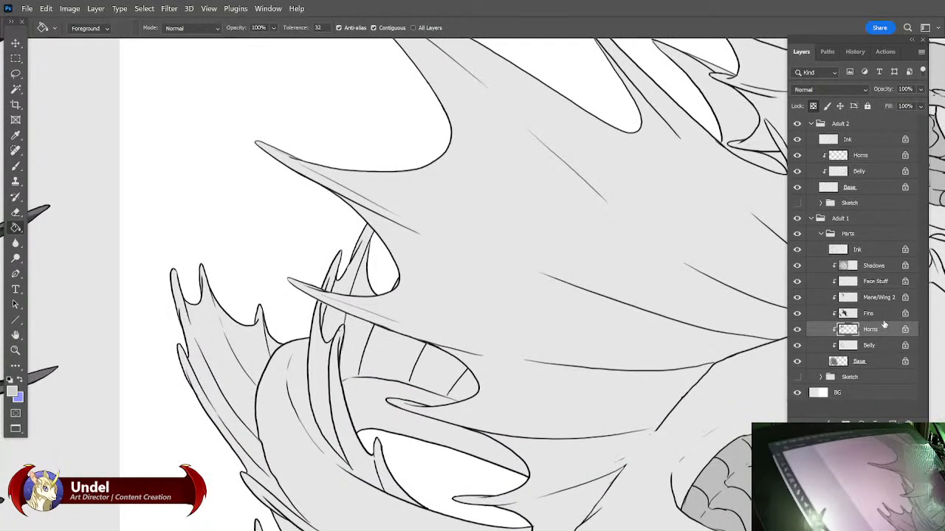
pyautogui.click(881, 314)
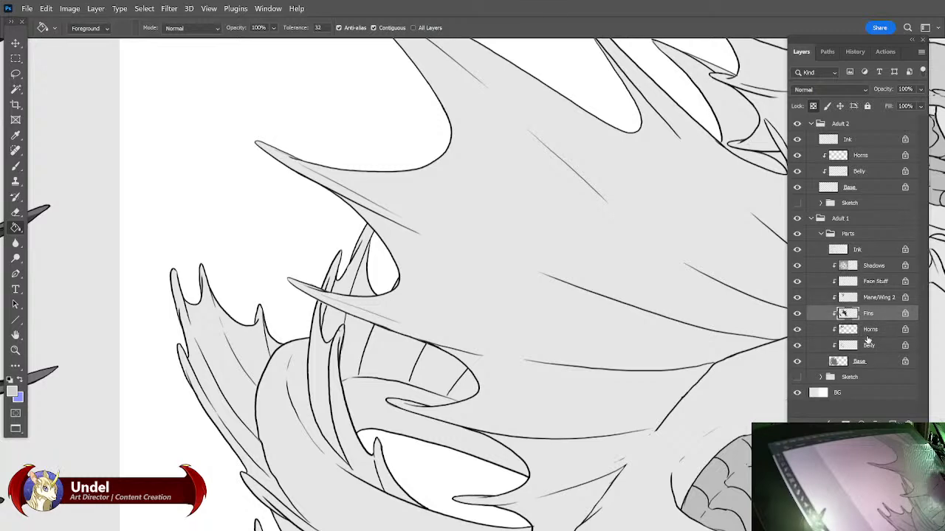
pyautogui.moveTo(874, 365); pyautogui.dragTo(882, 346)
pyautogui.hotkey('ctrl', 'z')
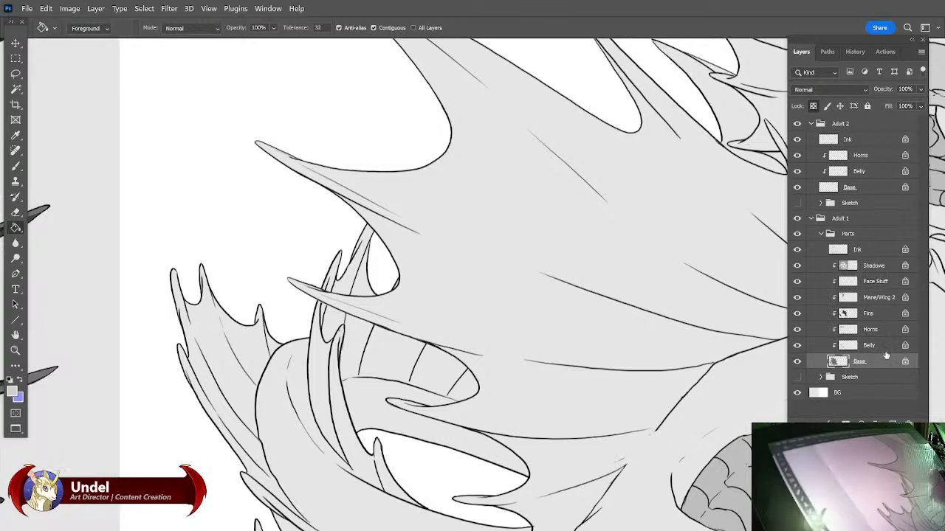
pyautogui.click(873, 314)
# Hide Adult 1's Mane/Wing 2, Face Stuff and Shadows layers and bring both dragons into view.
pyautogui.moveTo(797, 298); pyautogui.dragTo(797, 266)
pyautogui.hotkey('ctrl', '-')
pyautogui.hotkey('ctrl', '-')
pyautogui.hotkey('ctrl', '-')
pyautogui.hotkey('ctrl', '-')
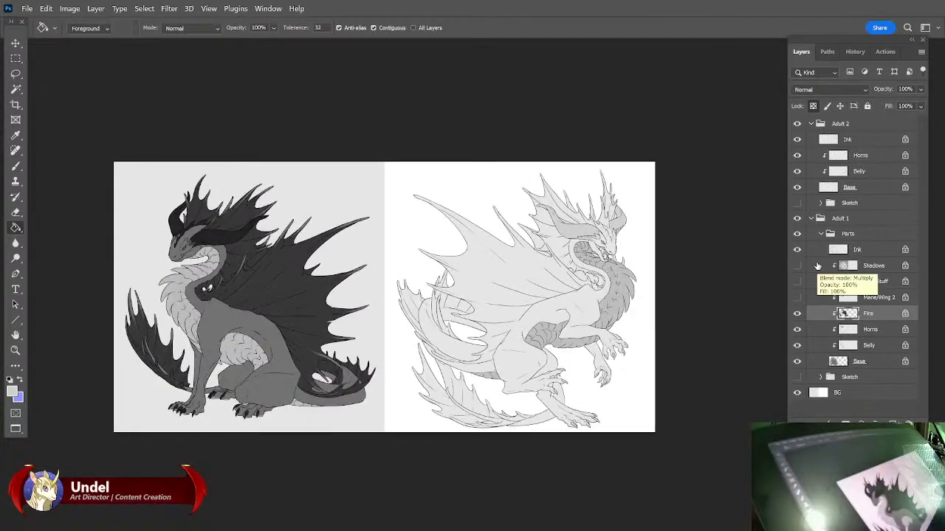
# Select Adult 1's Mane/Wing 2 layer and compare the dragon with that layer hidden and shown, leaving it visible.
pyautogui.click(812, 298)
pyautogui.click(798, 298)
pyautogui.click(797, 298)
pyautogui.click(797, 299)
pyautogui.click(797, 298)
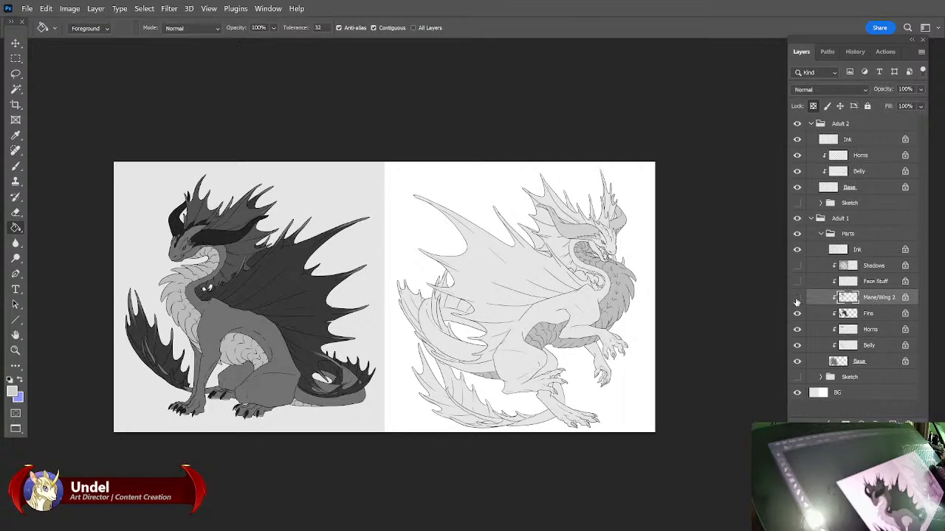
pyautogui.click(797, 298)
pyautogui.click(798, 298)
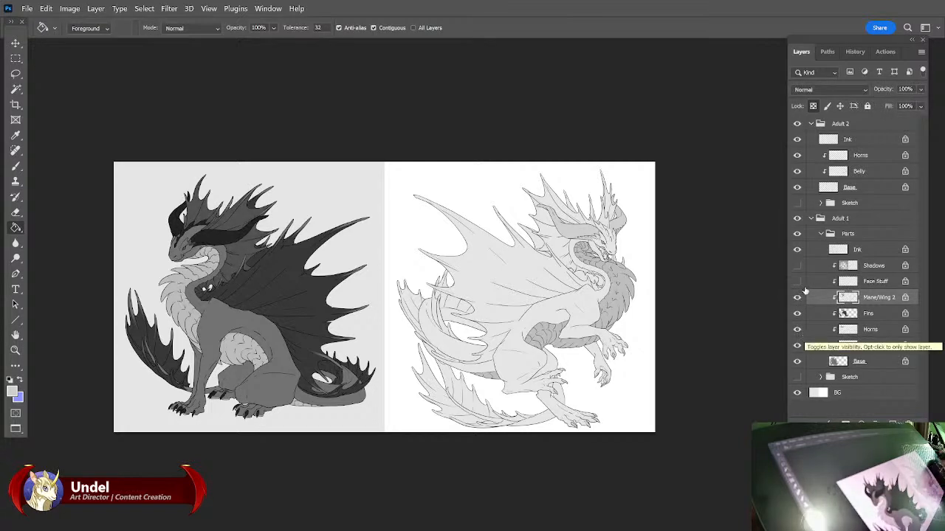
# Compare the first dragon with the Mane/Wing 2 layer of Adult 1 hidden and shown.
pyautogui.click(797, 298)
pyautogui.click(797, 298)
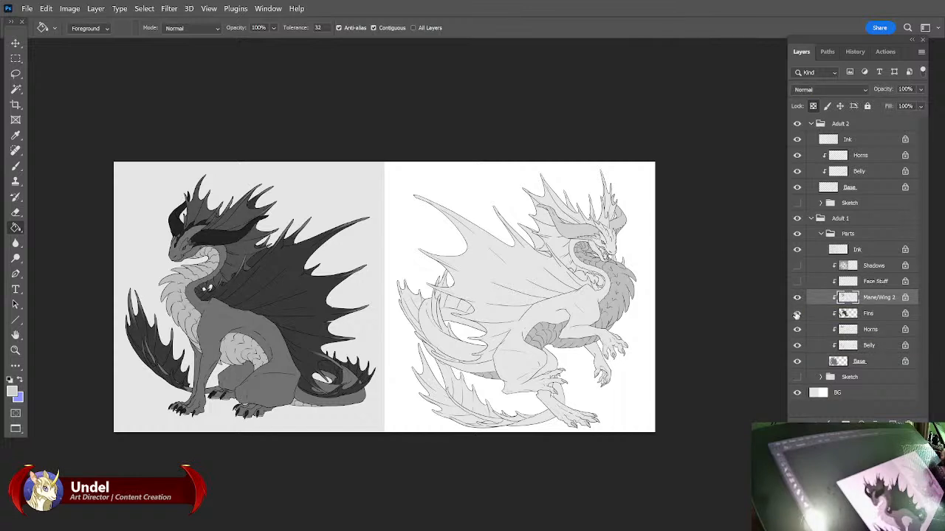
pyautogui.click(797, 298)
pyautogui.click(797, 298)
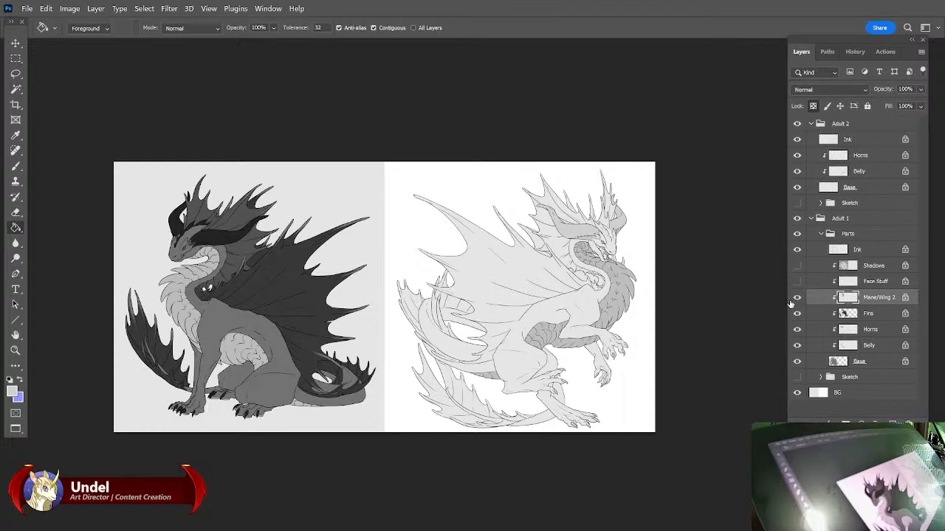
# Examine the second dragon's tail, wing and head up close to see which fin areas need their own layer.
pyautogui.hotkey('ctrl', '+')
pyautogui.hotkey('ctrl', '+')
pyautogui.hotkey('ctrl', '+')
pyautogui.hotkey('ctrl', '+')
pyautogui.moveTo(612, 420); pyautogui.dragTo(251, 491)
pyautogui.moveTo(572, 430); pyautogui.dragTo(639, 416)
pyautogui.moveTo(163, 398); pyautogui.dragTo(652, 399)
pyautogui.moveTo(350, 451); pyautogui.dragTo(679, 432)
pyautogui.moveTo(770, 85); pyautogui.dragTo(184, 324)
pyautogui.moveTo(772, 417); pyautogui.dragTo(320, 350)
pyautogui.moveTo(622, 393); pyautogui.dragTo(533, 419)
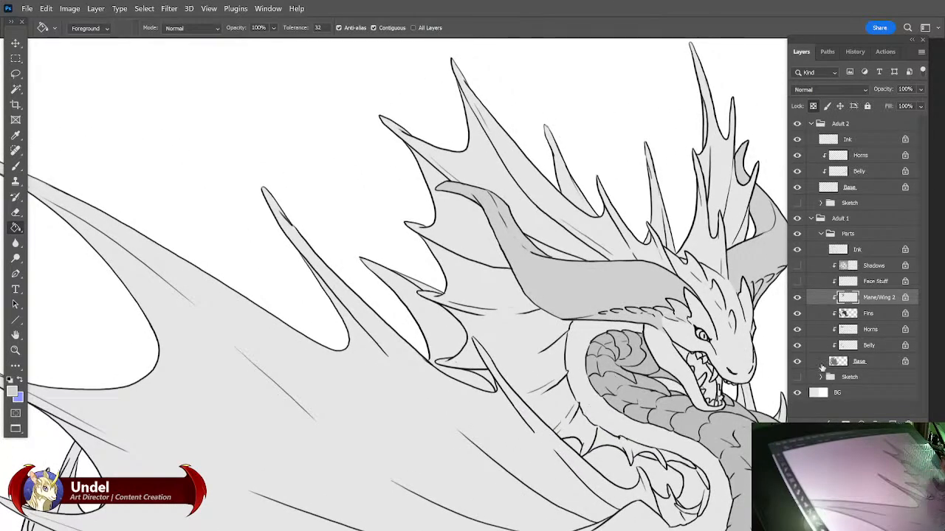
# Add a new layer named Fins directly above the Horns layer in the Adult 2 group.
pyautogui.click(862, 155)
pyautogui.click(921, 51)
pyautogui.click(911, 58)
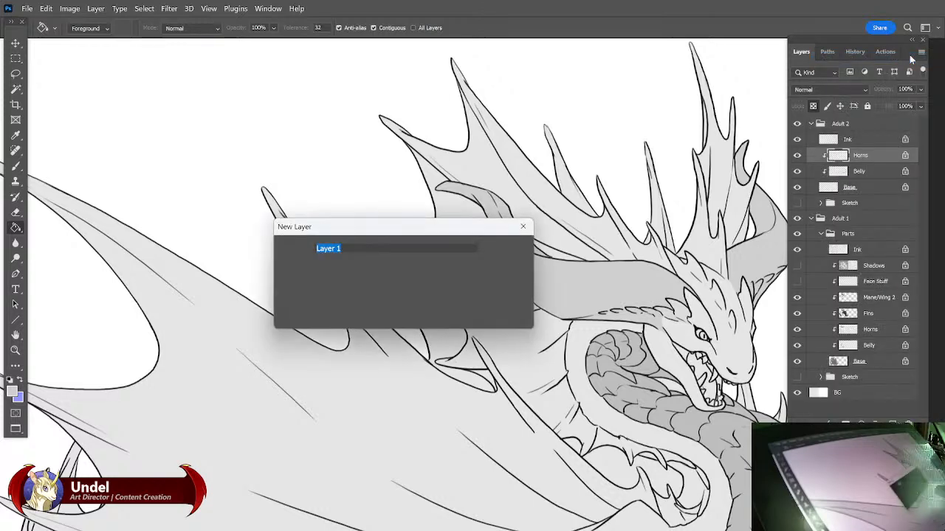
pyautogui.write('Fins')
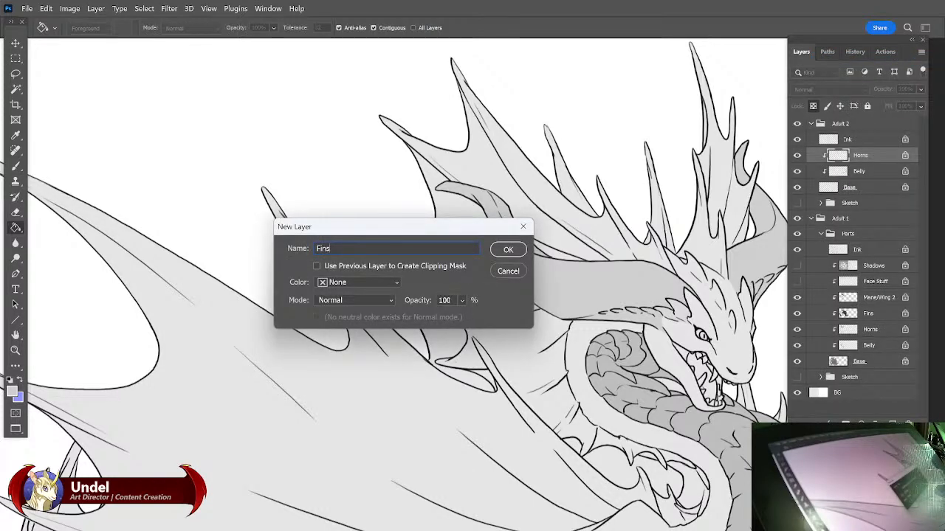
pyautogui.press('Return')
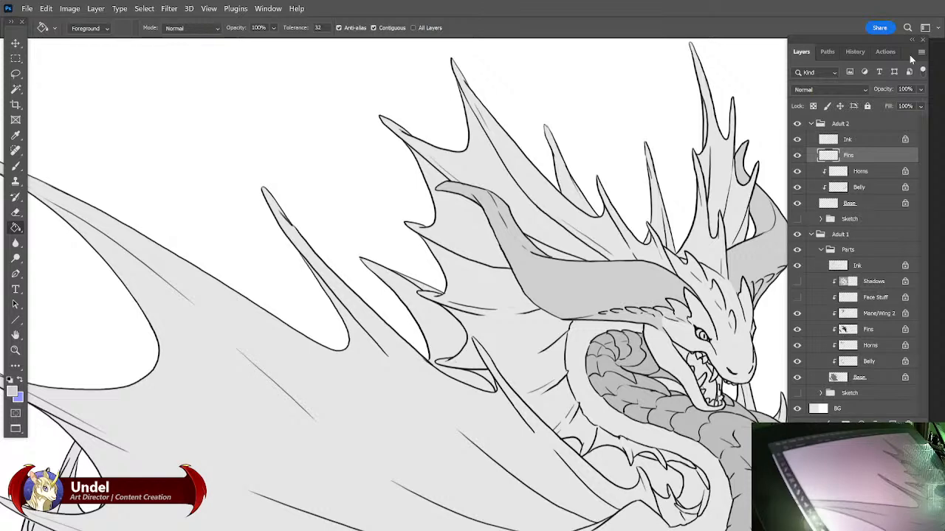
pyautogui.moveTo(763, 367); pyautogui.dragTo(741, 360)
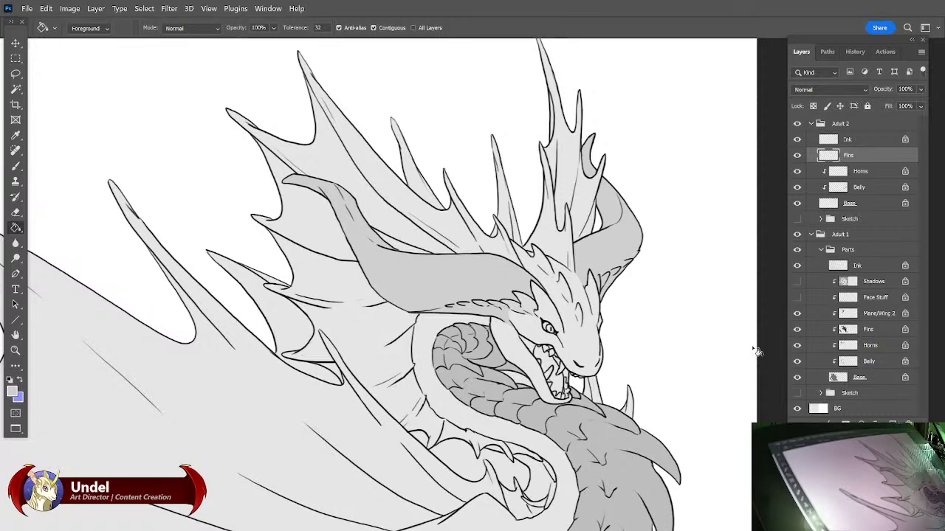
pyautogui.moveTo(717, 304); pyautogui.dragTo(718, 390)
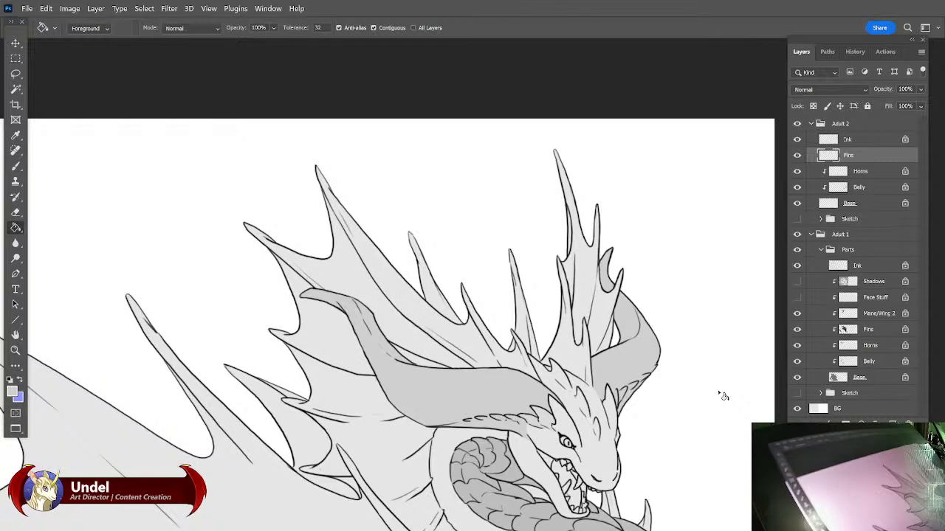
pyautogui.hotkey('ctrl', '-')
pyautogui.hotkey('ctrl', '-')
pyautogui.hotkey('ctrl', '-')
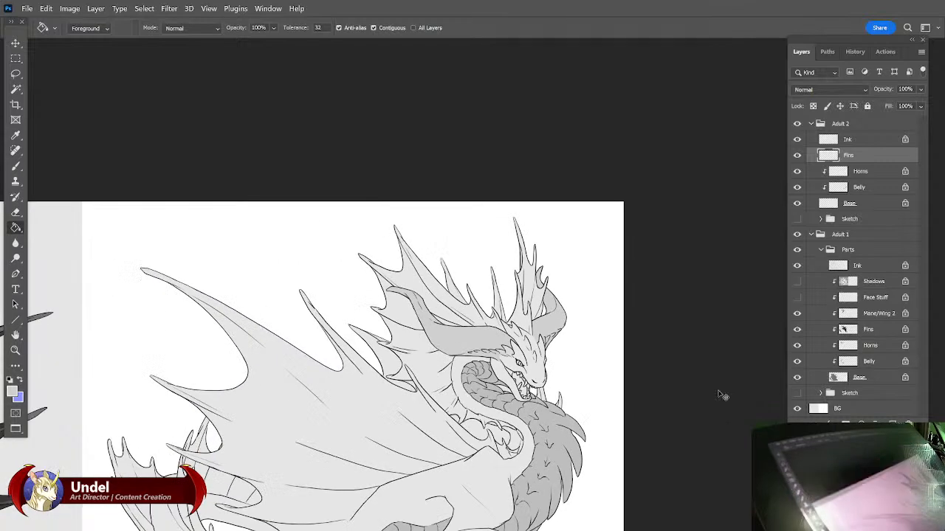
pyautogui.hotkey('ctrl', '+')
pyautogui.hotkey('ctrl', '+')
pyautogui.hotkey('ctrl', '+')
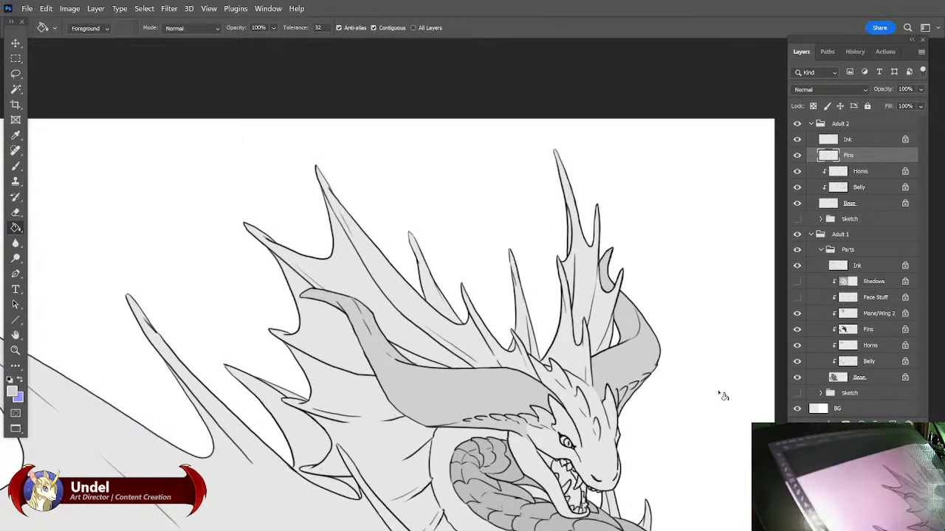
# Add a scratch layer above Ink in the Adult 2 group and ready the brush with the blue-violet swatch as foreground.
pyautogui.moveTo(717, 389)
pyautogui.mouseDown()
pyautogui.moveTo(666, 388)
pyautogui.moveTo(639, 350)
pyautogui.moveTo(617, 360)
pyautogui.mouseUp()
pyautogui.click(863, 138)
pyautogui.click(921, 52)
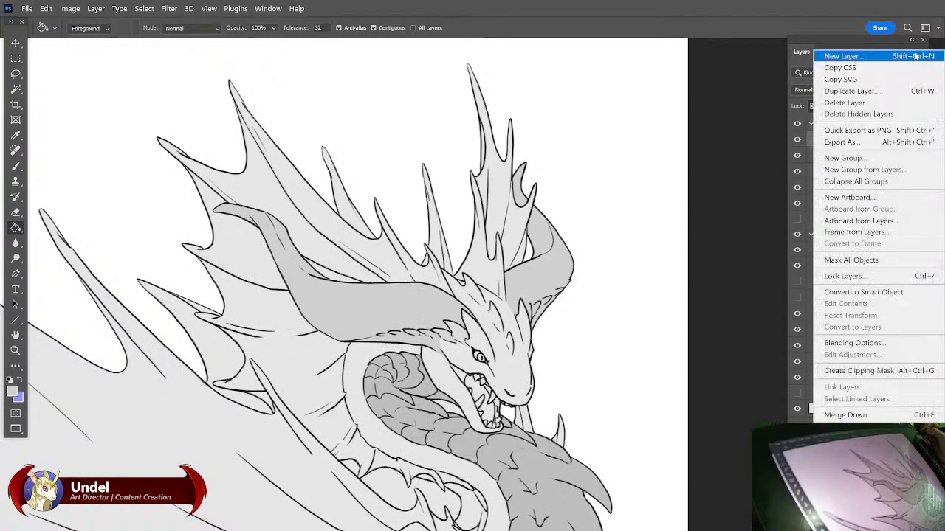
pyautogui.click(841, 55)
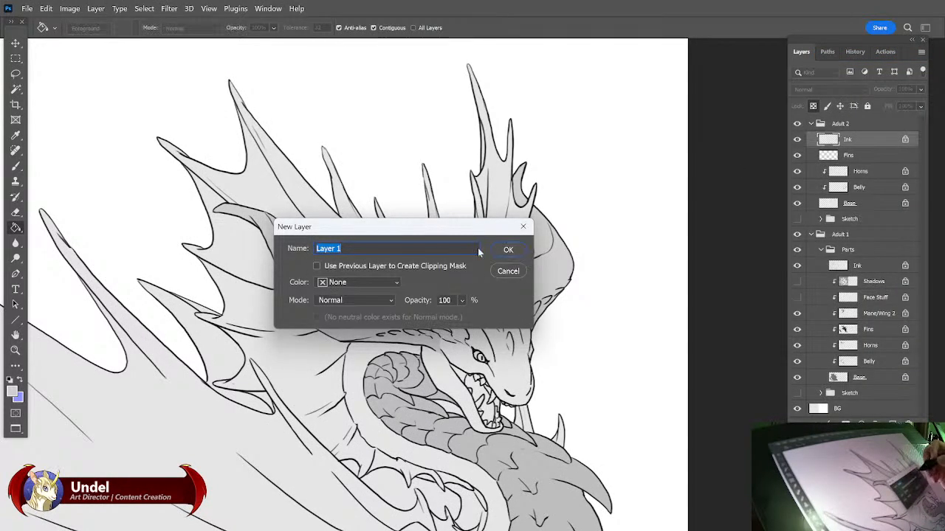
pyautogui.press('Return')
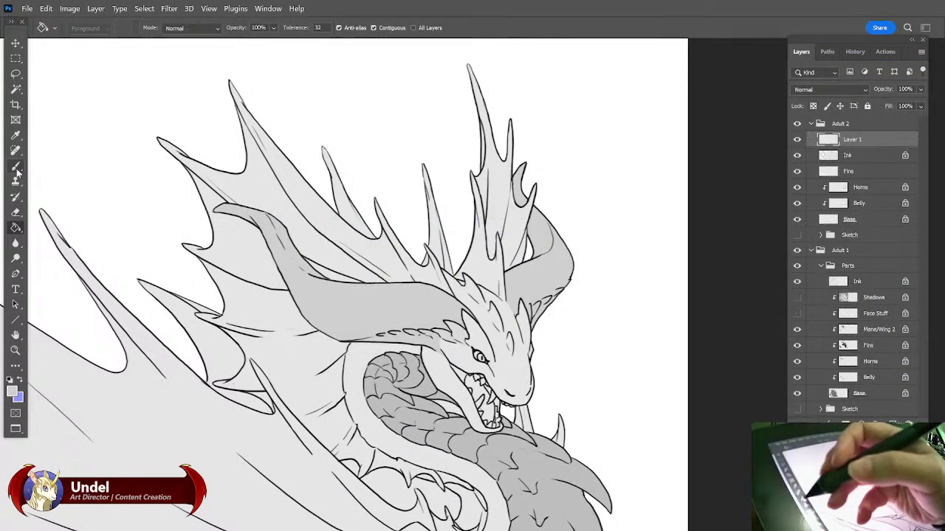
pyautogui.click(21, 381)
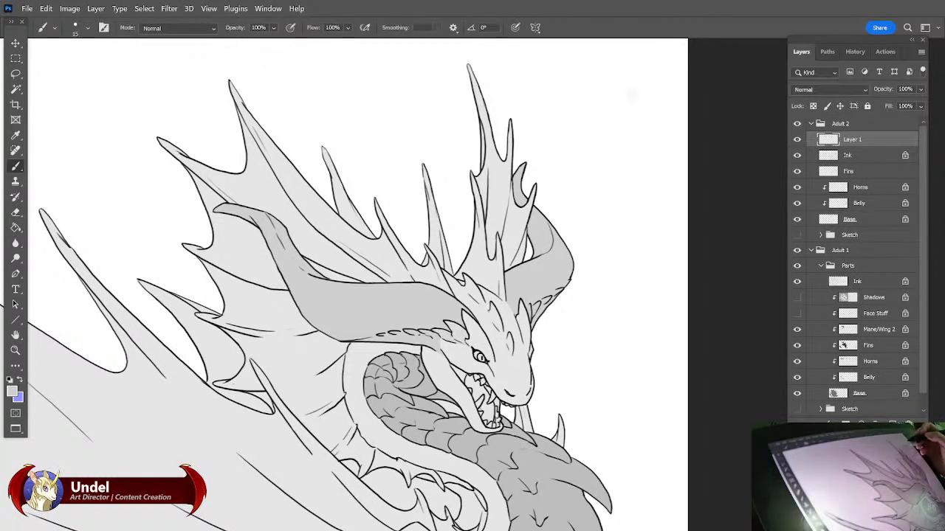
# Sketch a fan of branching blue-violet spines on the empty canvas beside the second dragon's head.
pyautogui.moveTo(636, 87); pyautogui.dragTo(588, 228)
pyautogui.moveTo(674, 110)
pyautogui.mouseDown()
pyautogui.moveTo(661, 148)
pyautogui.moveTo(589, 238)
pyautogui.mouseUp()
pyautogui.moveTo(579, 97); pyautogui.dragTo(589, 236)
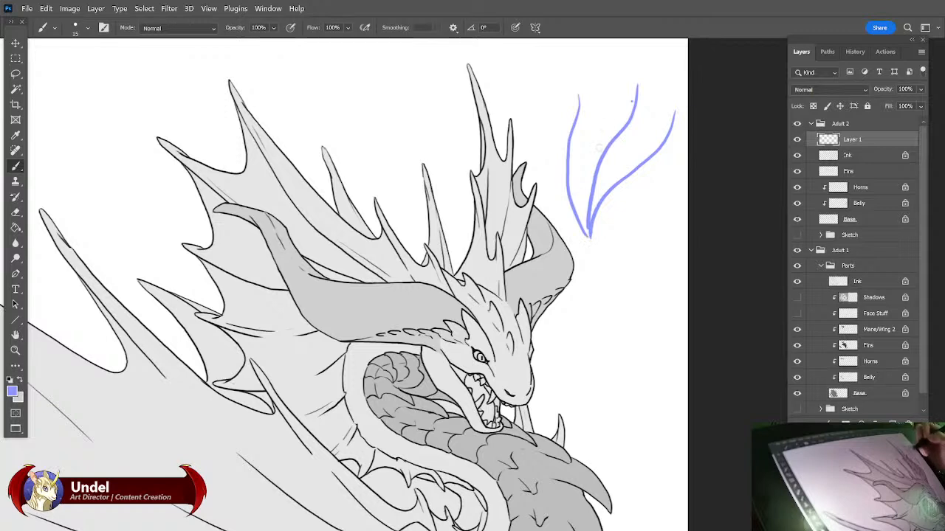
pyautogui.moveTo(605, 93); pyautogui.dragTo(607, 143)
pyautogui.moveTo(628, 178); pyautogui.dragTo(686, 179)
pyautogui.moveTo(580, 250); pyautogui.dragTo(624, 290)
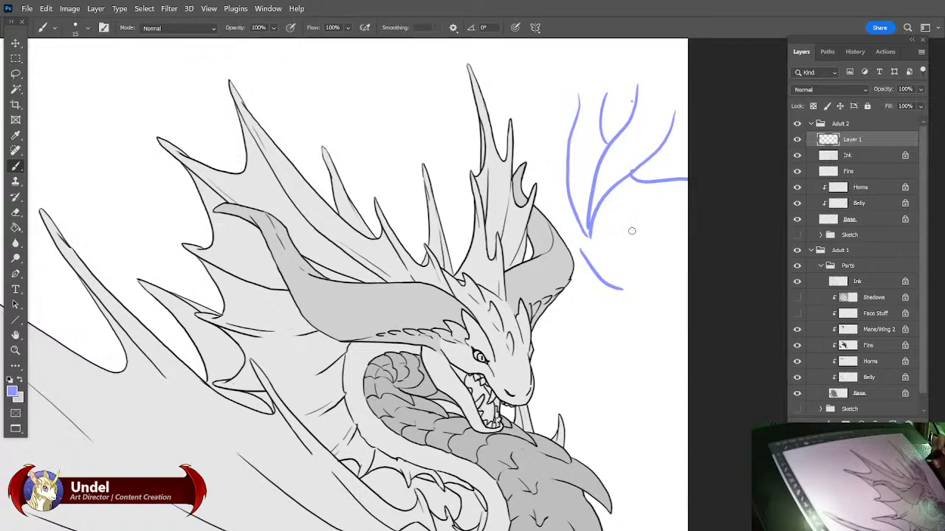
pyautogui.moveTo(561, 211); pyautogui.dragTo(548, 120)
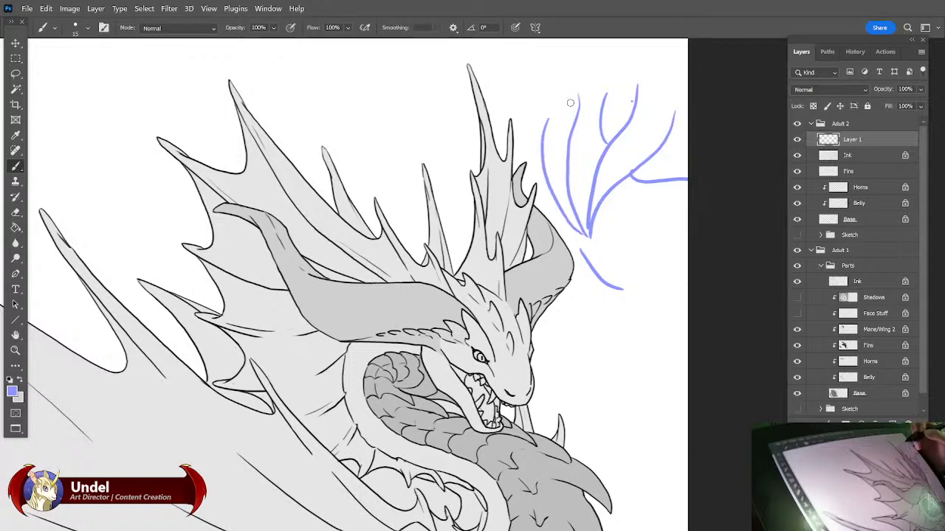
pyautogui.moveTo(548, 161)
pyautogui.mouseDown()
pyautogui.moveTo(594, 250)
pyautogui.moveTo(603, 200)
pyautogui.moveTo(633, 177)
pyautogui.mouseUp()
pyautogui.moveTo(591, 242); pyautogui.dragTo(641, 172)
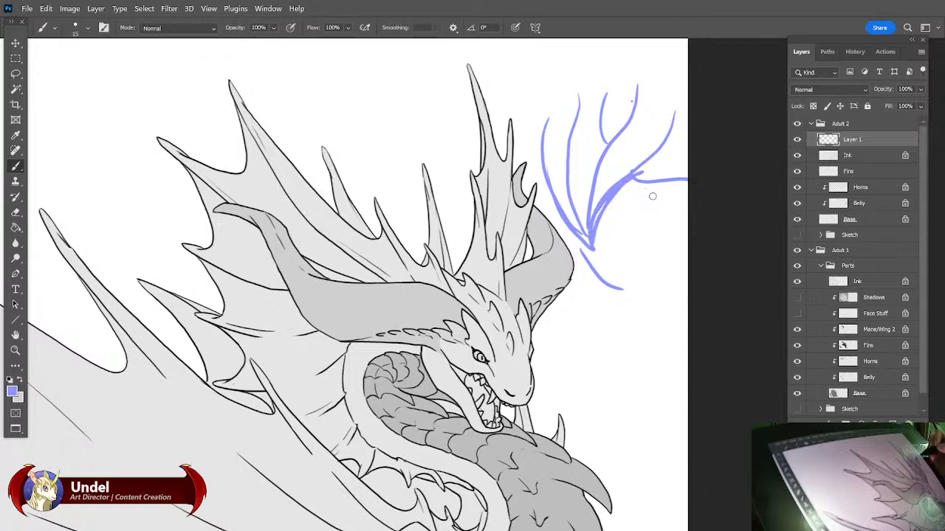
# Extend the branching doodle with two large circles, a lower body curve and two legs with clawed feet.
pyautogui.moveTo(666, 203)
pyautogui.mouseDown()
pyautogui.moveTo(557, 210)
pyautogui.moveTo(577, 266)
pyautogui.mouseUp()
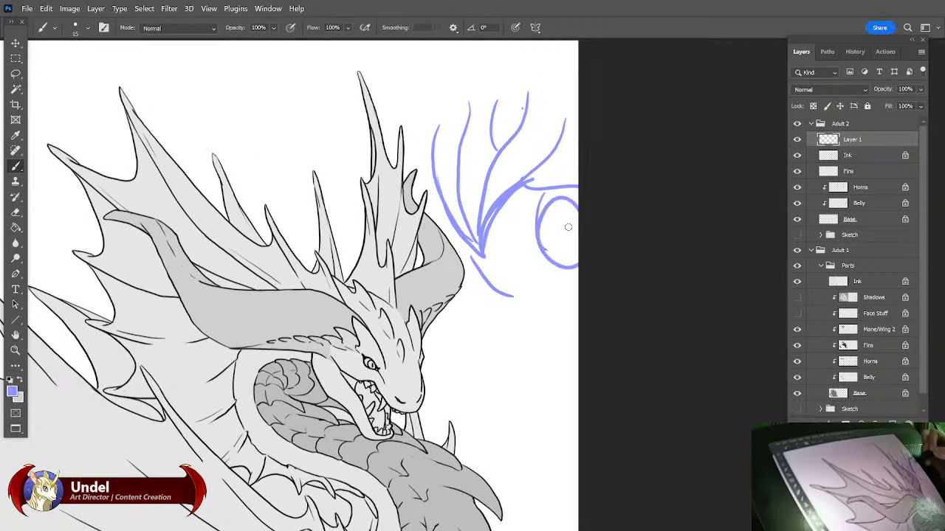
pyautogui.moveTo(546, 219); pyautogui.dragTo(598, 130)
pyautogui.moveTo(580, 260); pyautogui.dragTo(607, 183)
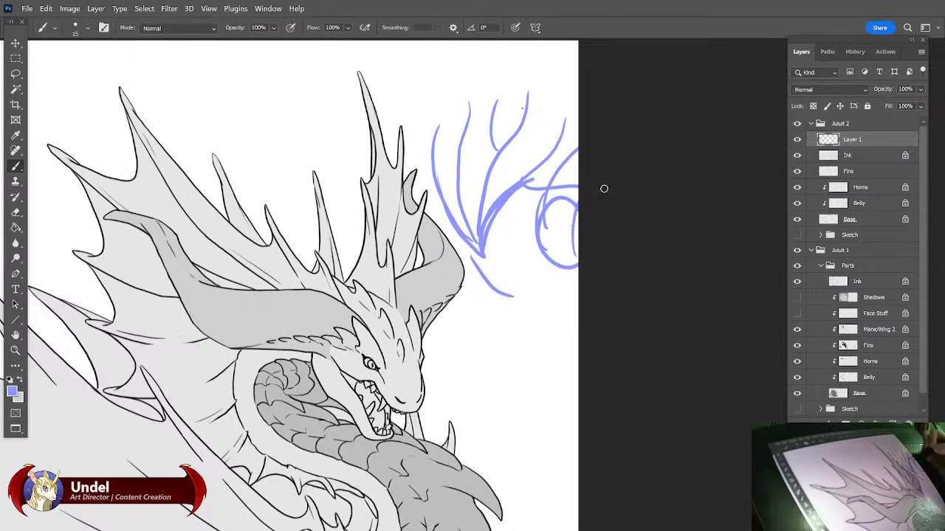
pyautogui.moveTo(503, 294); pyautogui.dragTo(561, 302)
pyautogui.moveTo(536, 262)
pyautogui.mouseDown()
pyautogui.moveTo(560, 307)
pyautogui.moveTo(545, 384)
pyautogui.moveTo(507, 399)
pyautogui.mouseUp()
pyautogui.moveTo(521, 398); pyautogui.dragTo(499, 410)
pyautogui.moveTo(537, 399); pyautogui.dragTo(512, 415)
pyautogui.moveTo(505, 299)
pyautogui.mouseDown()
pyautogui.moveTo(513, 327)
pyautogui.moveTo(462, 399)
pyautogui.moveTo(490, 394)
pyautogui.mouseUp()
pyautogui.moveTo(514, 224)
pyautogui.mouseDown()
pyautogui.moveTo(480, 243)
pyautogui.moveTo(487, 273)
pyautogui.moveTo(478, 282)
pyautogui.mouseUp()
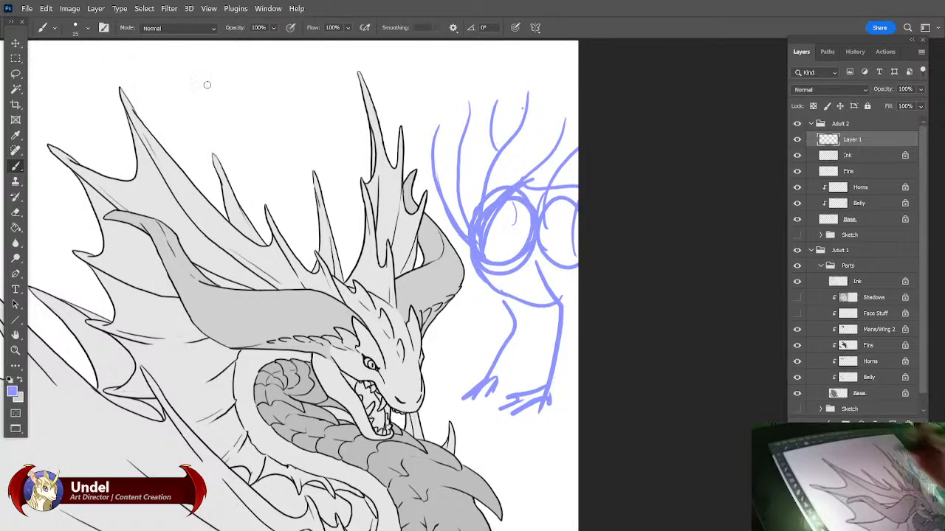
# Sketch a second rough figure with rib-like strokes and bent legs over the mane, and delete the scratch layer.
pyautogui.moveTo(200, 83)
pyautogui.mouseDown()
pyautogui.moveTo(295, 105)
pyautogui.moveTo(179, 74)
pyautogui.mouseUp()
pyautogui.moveTo(192, 105)
pyautogui.mouseDown()
pyautogui.moveTo(202, 154)
pyautogui.moveTo(318, 209)
pyautogui.mouseUp()
pyautogui.moveTo(321, 65); pyautogui.dragTo(272, 142)
pyautogui.moveTo(285, 58); pyautogui.dragTo(266, 133)
pyautogui.moveTo(231, 53); pyautogui.dragTo(240, 129)
pyautogui.moveTo(211, 58)
pyautogui.mouseDown()
pyautogui.moveTo(214, 99)
pyautogui.moveTo(231, 133)
pyautogui.mouseUp()
pyautogui.moveTo(179, 74); pyautogui.dragTo(208, 132)
pyautogui.moveTo(298, 76)
pyautogui.mouseDown()
pyautogui.moveTo(304, 98)
pyautogui.moveTo(357, 103)
pyautogui.mouseUp()
pyautogui.moveTo(298, 149)
pyautogui.mouseDown()
pyautogui.moveTo(333, 181)
pyautogui.moveTo(325, 257)
pyautogui.moveTo(284, 265)
pyautogui.mouseUp()
pyautogui.moveTo(334, 258)
pyautogui.mouseDown()
pyautogui.moveTo(351, 211)
pyautogui.moveTo(325, 142)
pyautogui.mouseUp()
pyautogui.moveTo(227, 209); pyautogui.dragTo(183, 255)
pyautogui.moveTo(238, 212); pyautogui.dragTo(196, 245)
pyautogui.moveTo(235, 179); pyautogui.dragTo(244, 225)
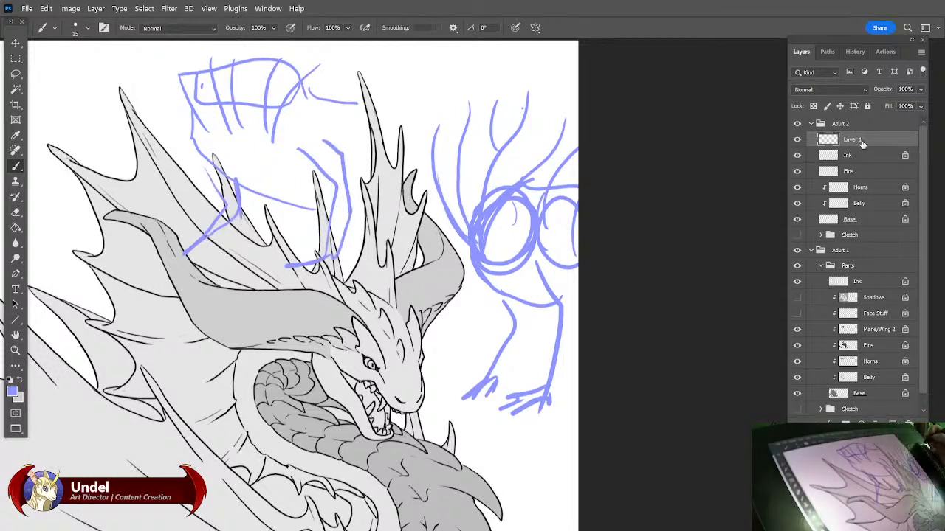
pyautogui.press('Delete')
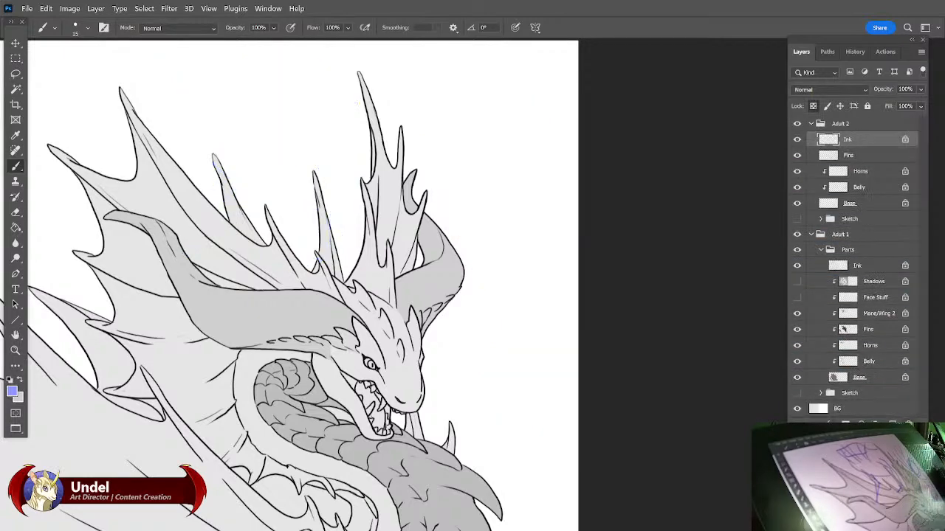
# Add another scratch layer above the Ink layer of Adult 2 for sketching over the dragon's shoulder.
pyautogui.moveTo(675, 421)
pyautogui.mouseDown()
pyautogui.moveTo(677, 403)
pyautogui.moveTo(689, 437)
pyautogui.moveTo(703, 407)
pyautogui.moveTo(723, 466)
pyautogui.mouseUp()
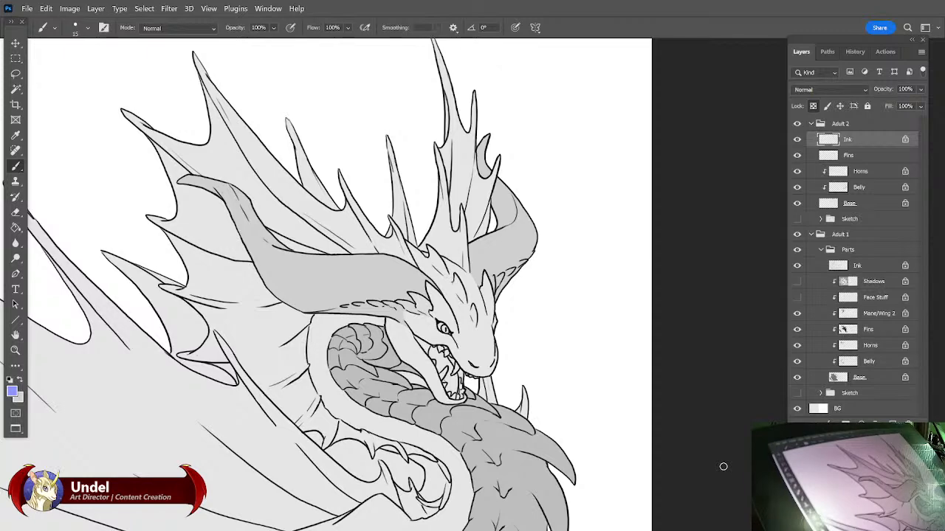
pyautogui.moveTo(714, 403); pyautogui.dragTo(799, 143)
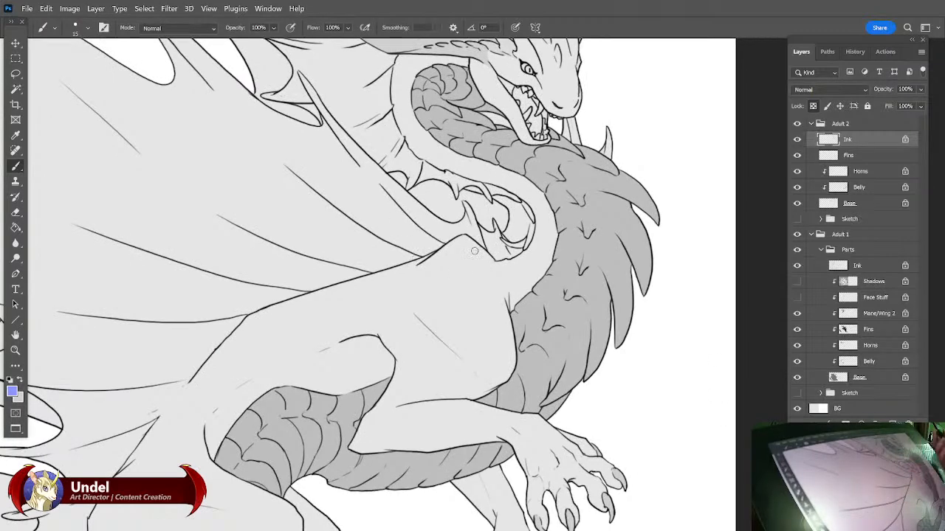
pyautogui.moveTo(708, 365); pyautogui.dragTo(717, 386)
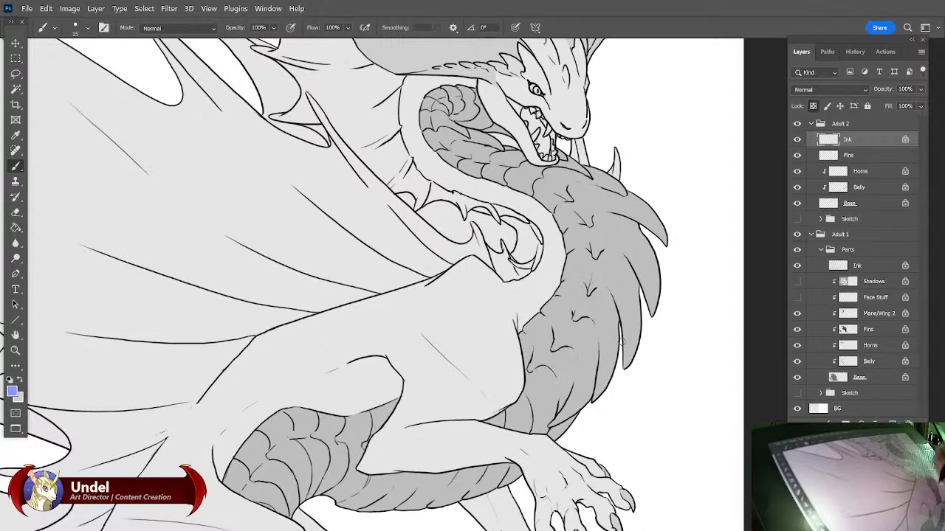
pyautogui.click(921, 53)
pyautogui.click(912, 57)
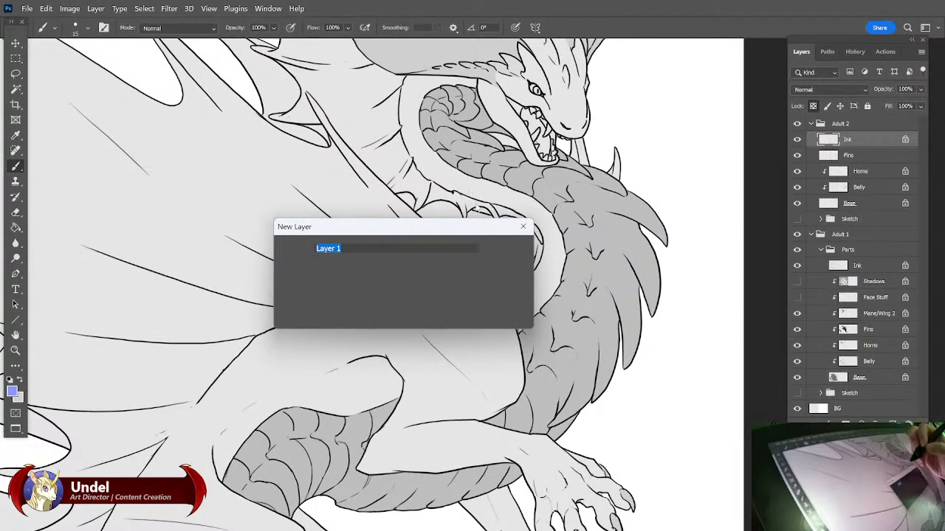
pyautogui.press('Escape')
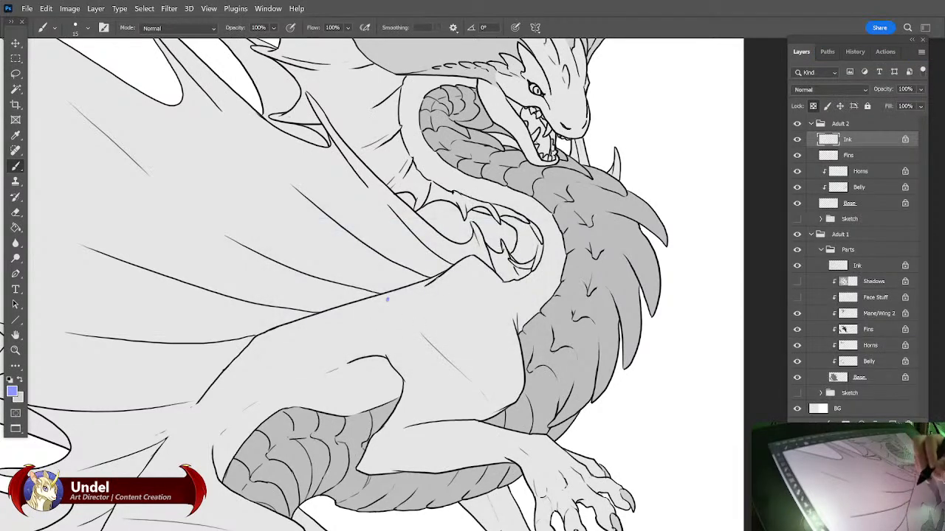
# Sketch rough shoulder, upper-arm and wing-joint construction lines over the second dragon's body.
pyautogui.moveTo(406, 359)
pyautogui.mouseDown()
pyautogui.moveTo(461, 253)
pyautogui.moveTo(483, 292)
pyautogui.moveTo(409, 343)
pyautogui.moveTo(452, 319)
pyautogui.mouseUp()
pyautogui.moveTo(432, 270)
pyautogui.mouseDown()
pyautogui.moveTo(506, 358)
pyautogui.moveTo(511, 385)
pyautogui.mouseUp()
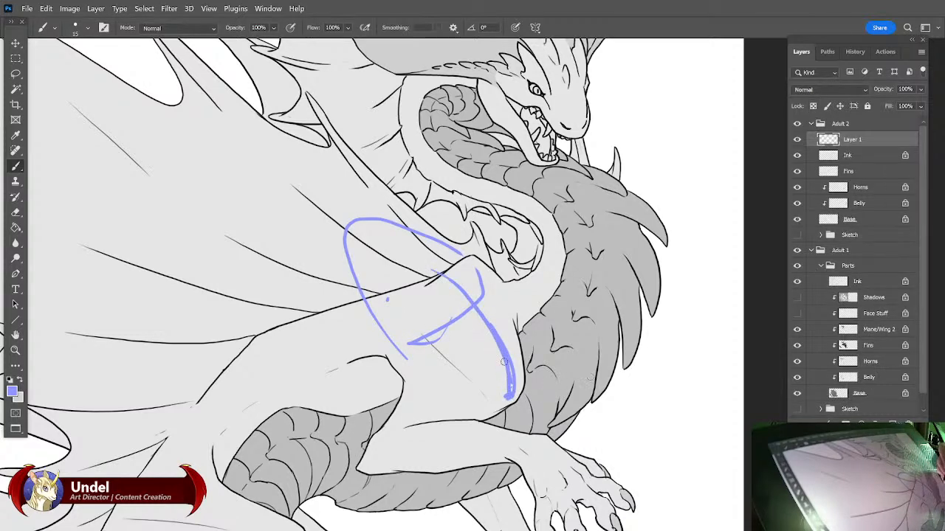
pyautogui.moveTo(334, 358)
pyautogui.mouseDown()
pyautogui.moveTo(413, 268)
pyautogui.moveTo(407, 248)
pyautogui.moveTo(378, 267)
pyautogui.moveTo(260, 251)
pyautogui.moveTo(309, 266)
pyautogui.moveTo(329, 319)
pyautogui.moveTo(322, 291)
pyautogui.mouseUp()
pyautogui.moveTo(129, 164)
pyautogui.mouseDown()
pyautogui.moveTo(298, 269)
pyautogui.moveTo(397, 346)
pyautogui.mouseUp()
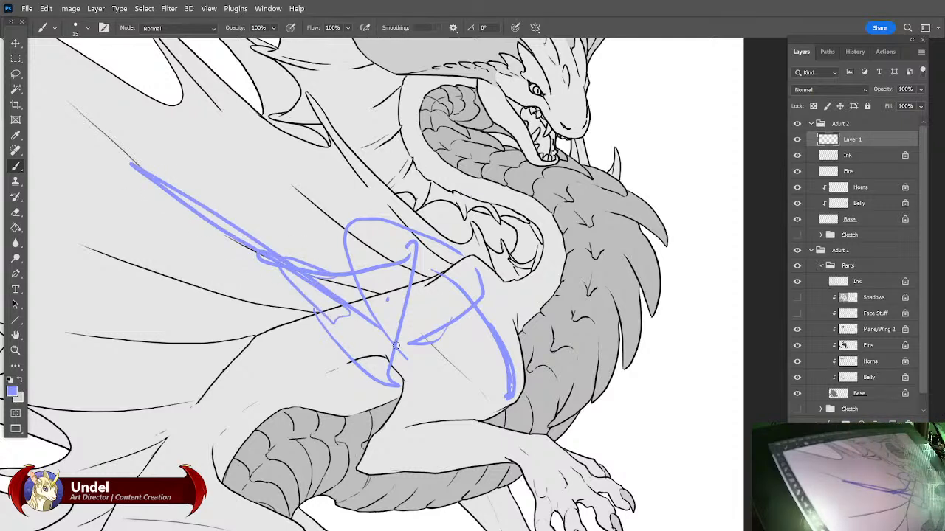
# Undo the construction strokes over the shoulder and wing joint.
pyautogui.hotkey('ctrl', 'z')
pyautogui.hotkey('ctrl', 'z')
pyautogui.hotkey('ctrl', 'z')
pyautogui.hotkey('ctrl', 'z')
pyautogui.hotkey('ctrl', 'z')
pyautogui.hotkey('ctrl', 'z')
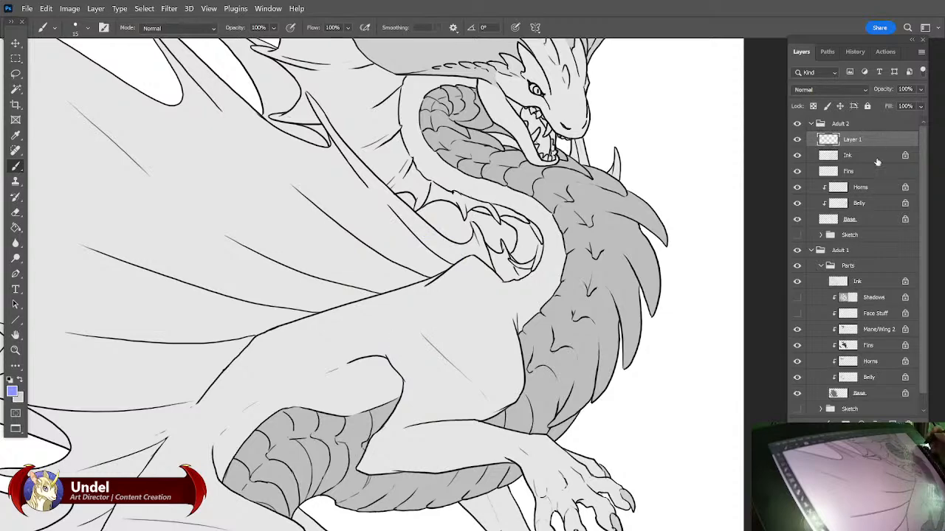
# Delete the empty scratch layer above the Ink layer in Adult 2.
pyautogui.scroll(5, 713, 318)
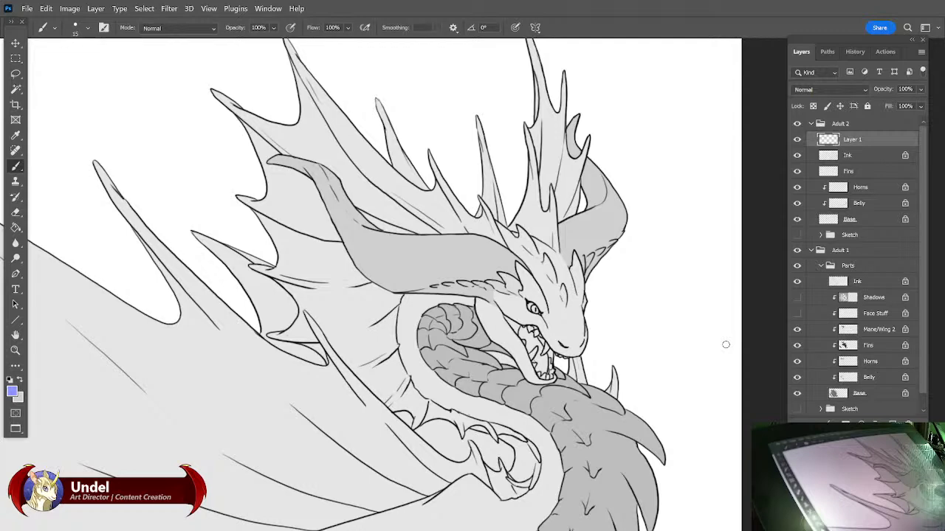
pyautogui.moveTo(680, 357); pyautogui.dragTo(615, 396)
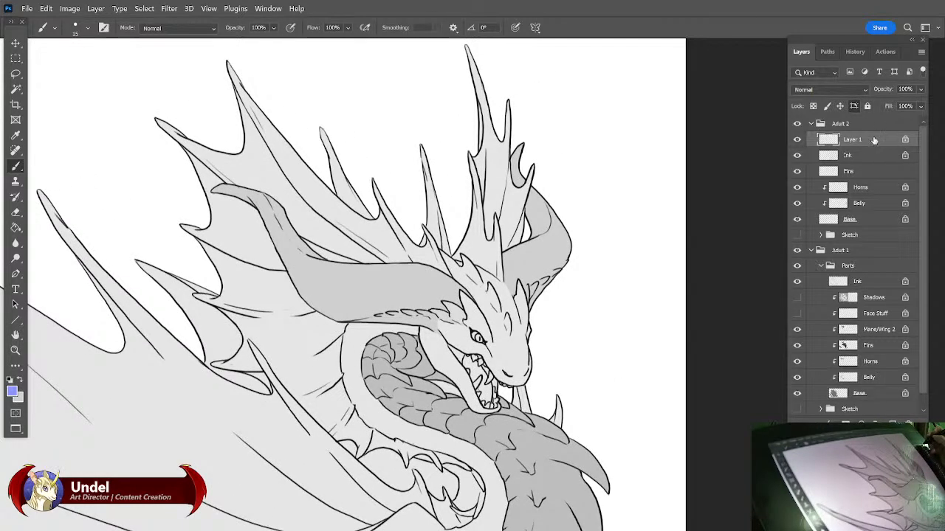
pyautogui.click(797, 139)
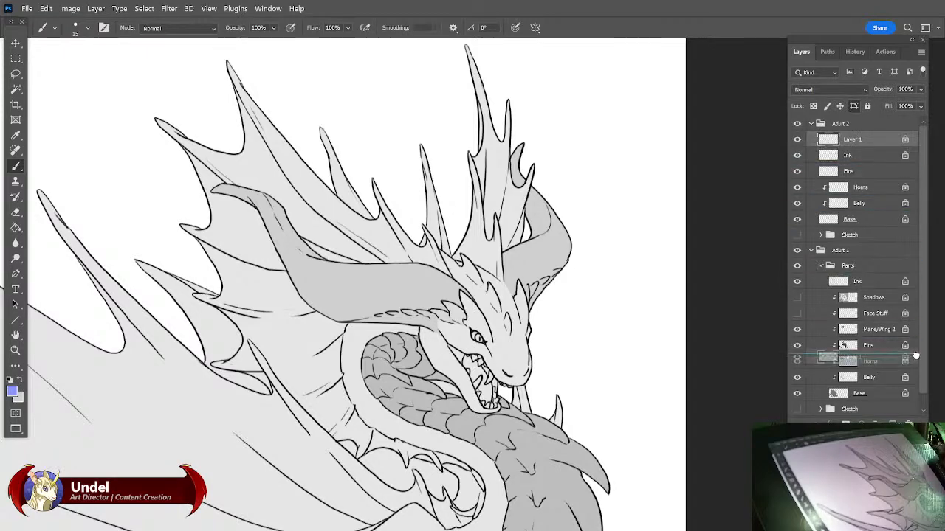
pyautogui.press('Delete')
# Clip the Fins layer of Adult 2 to the base below it and switch to the Lasso tool.
pyautogui.click(870, 156)
pyautogui.hotkey('ctrl', 'alt', 'g')
pyautogui.moveTo(636, 313); pyautogui.dragTo(789, 321)
pyautogui.click(16, 74)
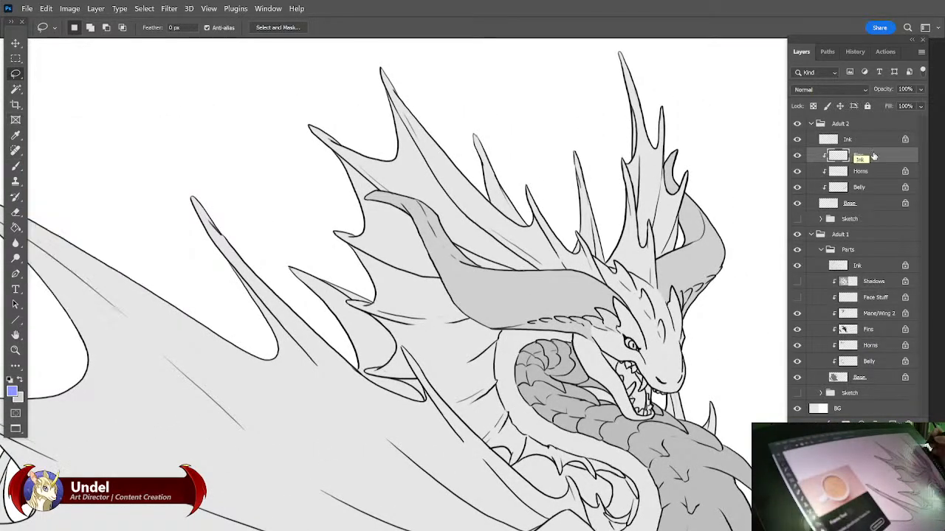
# Set the foreground colour to a dark crimson for the second dragon's fins, ready for lasso work.
pyautogui.moveTo(763, 320); pyautogui.dragTo(726, 386)
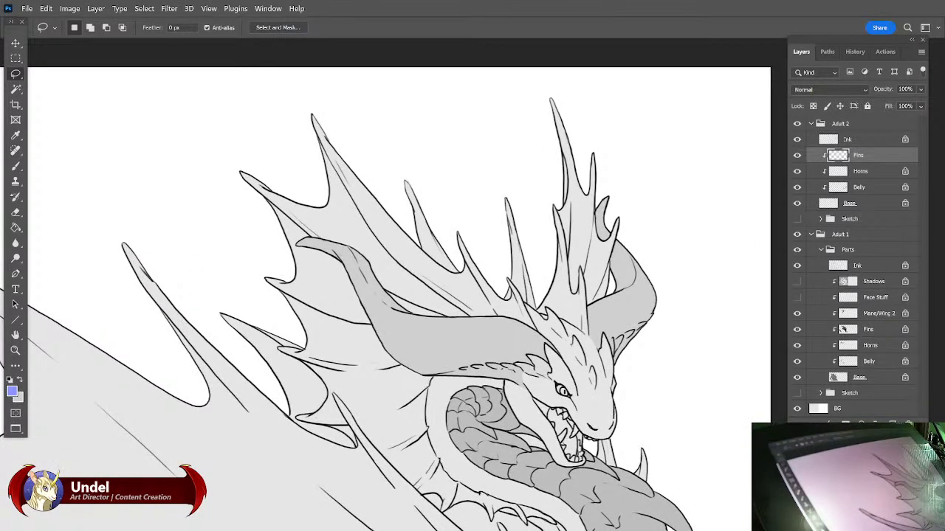
pyautogui.hotkey('ctrl', '+')
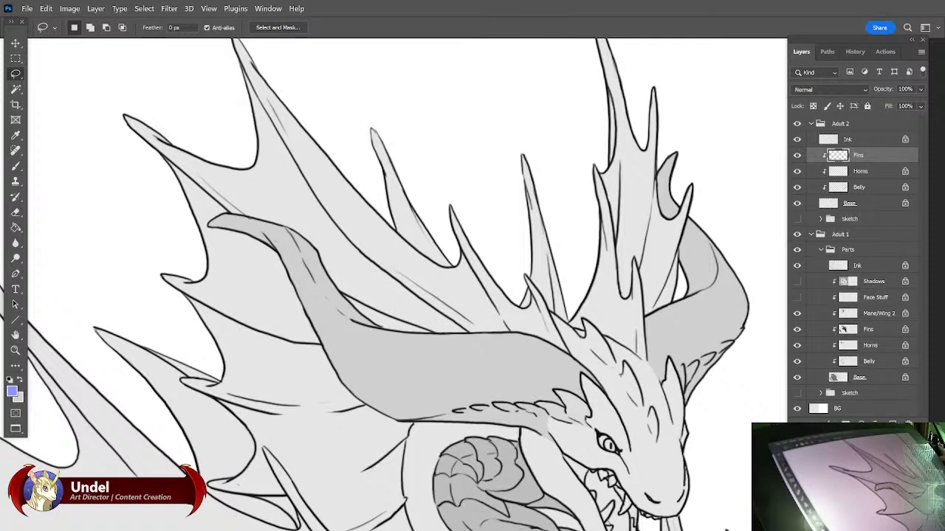
pyautogui.moveTo(754, 398)
pyautogui.mouseDown()
pyautogui.moveTo(701, 441)
pyautogui.moveTo(715, 425)
pyautogui.mouseUp()
pyautogui.click(12, 393)
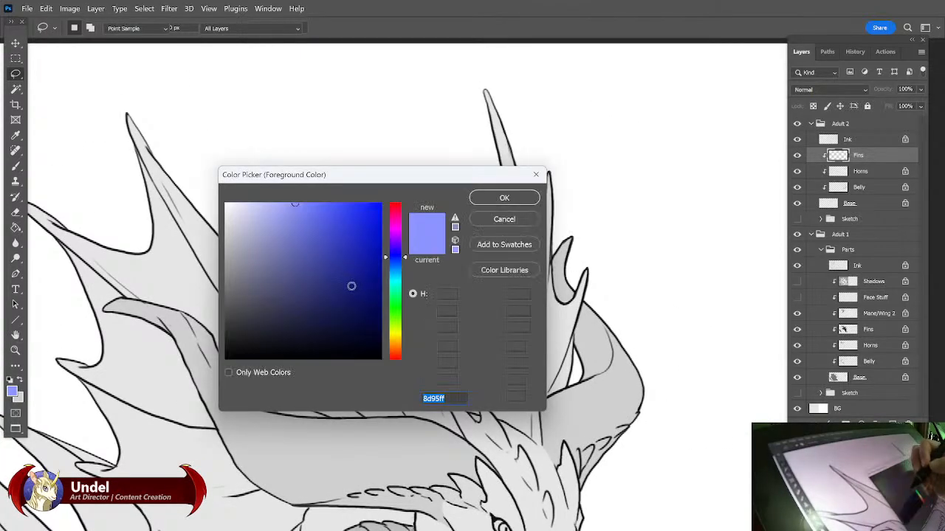
pyautogui.click(395, 210)
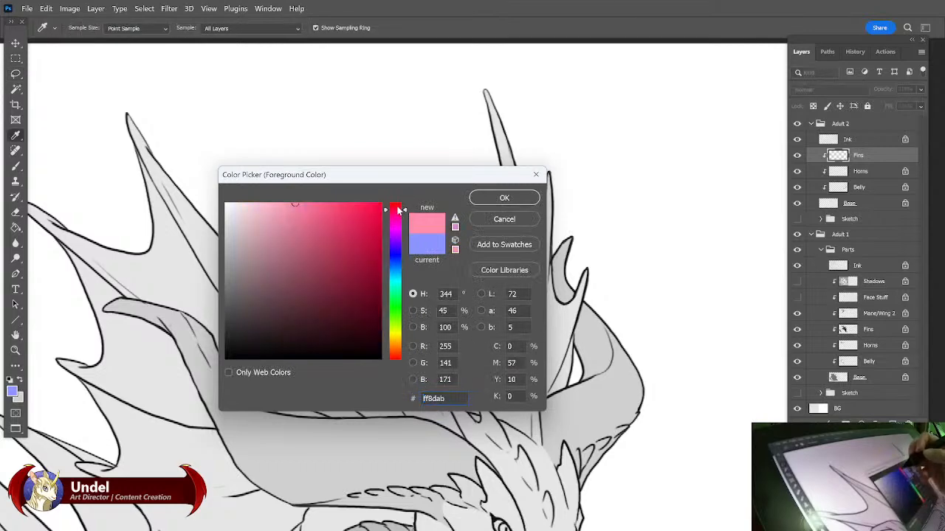
pyautogui.click(354, 283)
pyautogui.press('Return')
pyautogui.press('l')
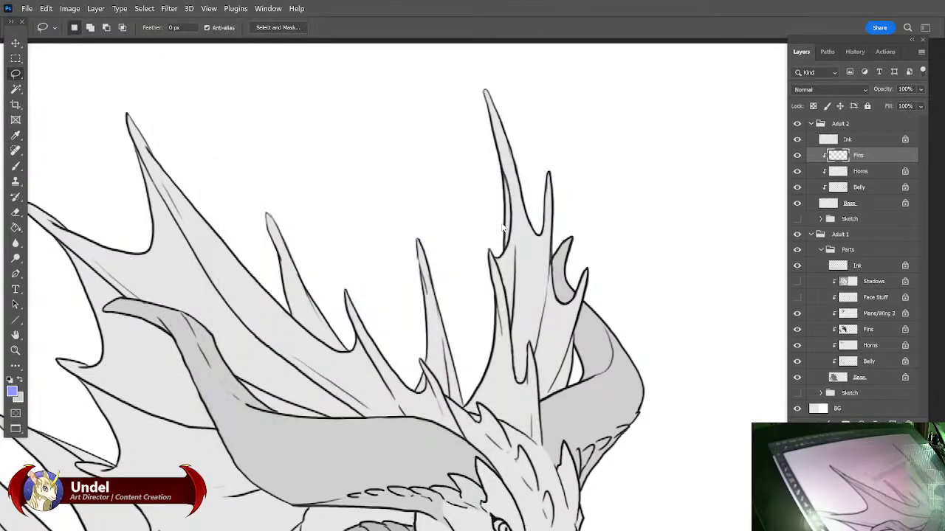
# Lasso the spiny head fins around both horns and fill them with crimson on the Fins layer, then deselect.
pyautogui.moveTo(686, 330); pyautogui.dragTo(677, 361)
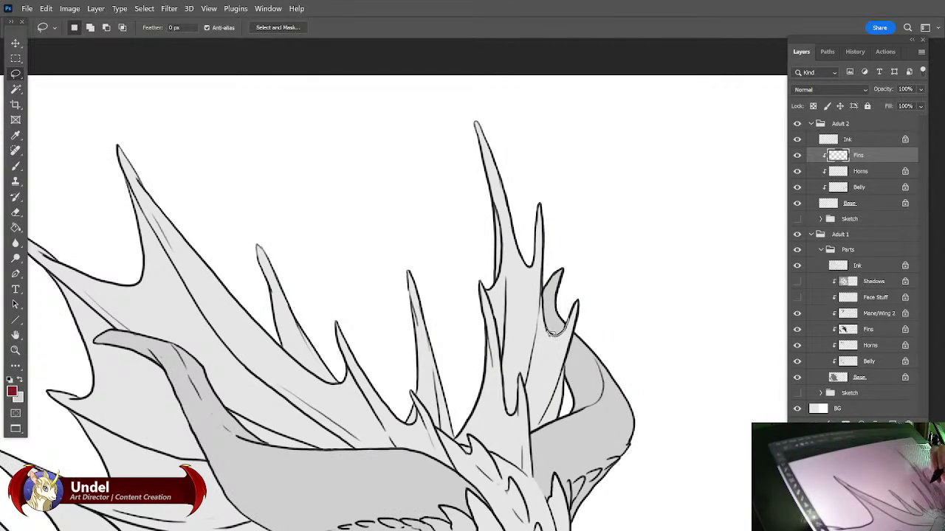
pyautogui.moveTo(561, 248)
pyautogui.mouseDown()
pyautogui.moveTo(437, 152)
pyautogui.moveTo(456, 434)
pyautogui.mouseUp()
pyautogui.moveTo(439, 287)
pyautogui.mouseDown()
pyautogui.moveTo(375, 213)
pyautogui.moveTo(193, 145)
pyautogui.moveTo(90, 155)
pyautogui.moveTo(111, 329)
pyautogui.mouseUp()
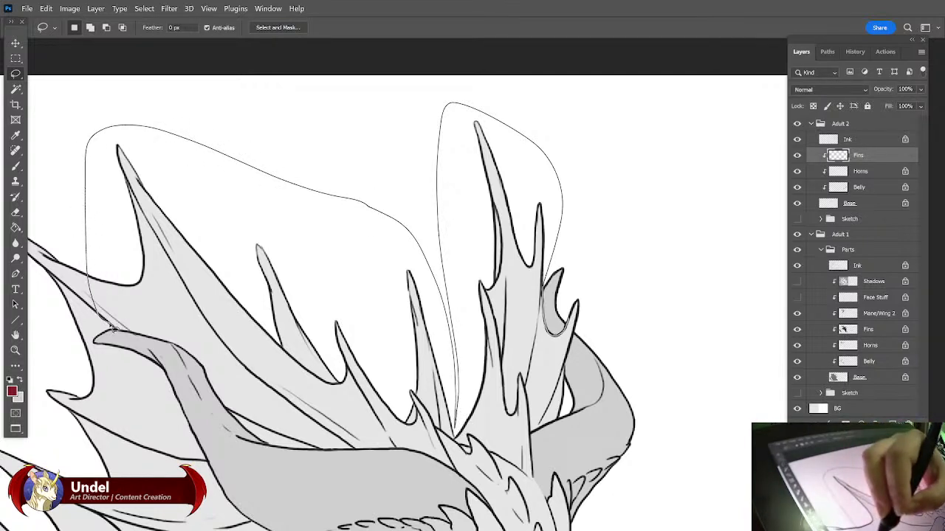
pyautogui.moveTo(112, 328)
pyautogui.mouseDown()
pyautogui.moveTo(221, 423)
pyautogui.moveTo(392, 509)
pyautogui.moveTo(443, 508)
pyautogui.moveTo(459, 484)
pyautogui.mouseUp()
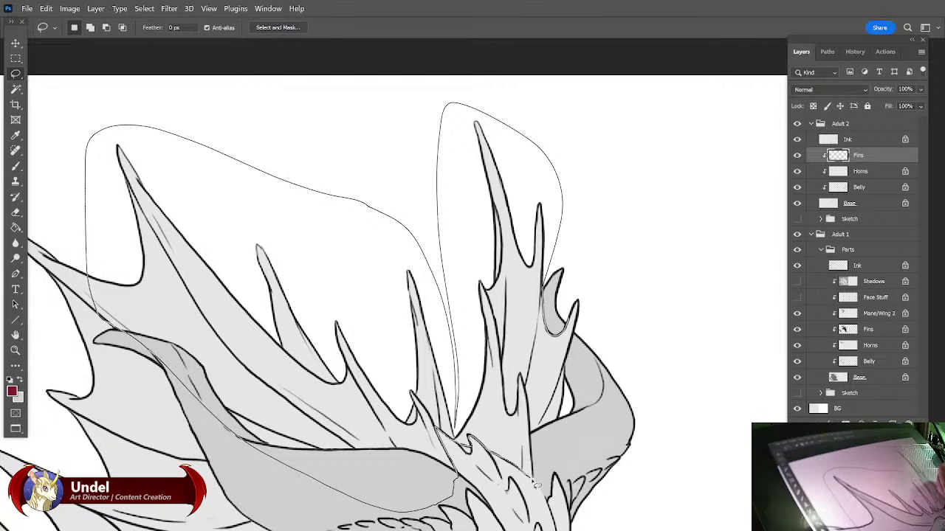
pyautogui.moveTo(594, 433)
pyautogui.mouseDown()
pyautogui.moveTo(657, 328)
pyautogui.moveTo(604, 181)
pyautogui.moveTo(517, 221)
pyautogui.mouseUp()
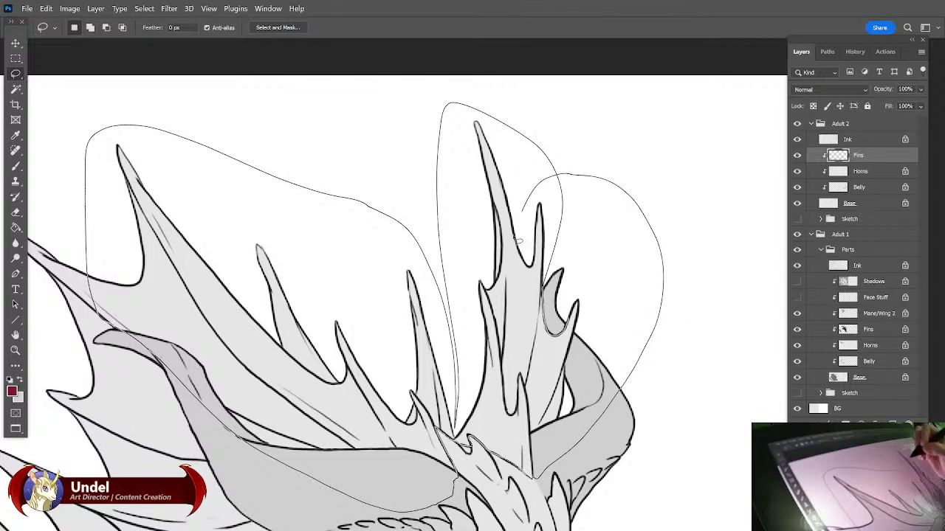
pyautogui.moveTo(509, 255)
pyautogui.mouseDown()
pyautogui.moveTo(531, 284)
pyautogui.moveTo(580, 270)
pyautogui.mouseUp()
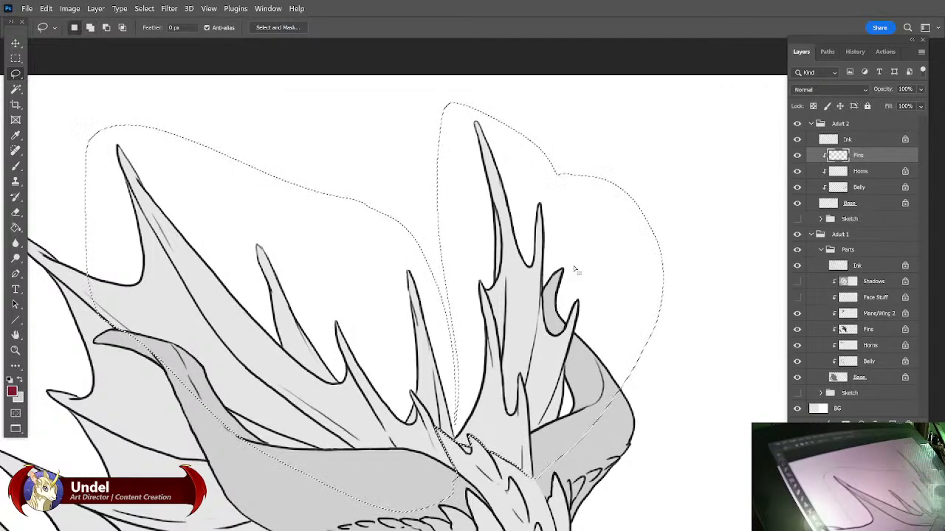
pyautogui.hotkey('shift', 'F5')
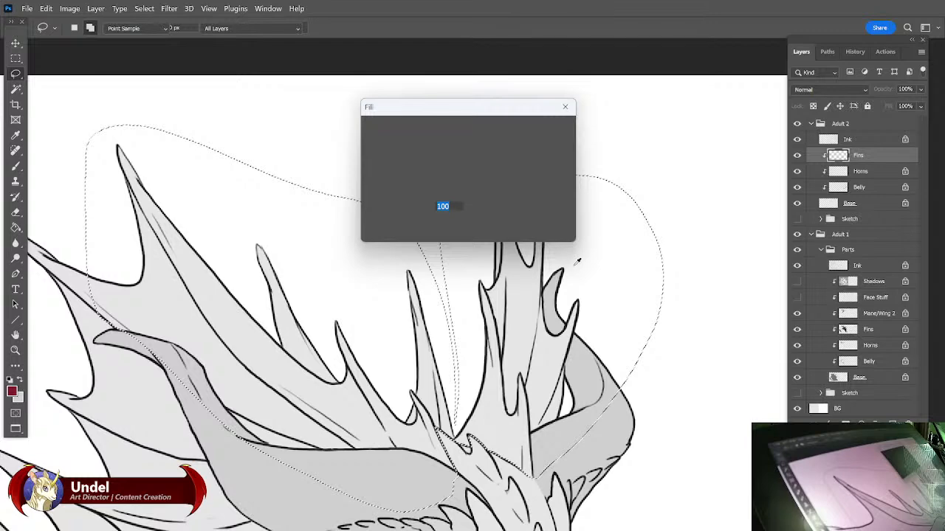
pyautogui.press('Return')
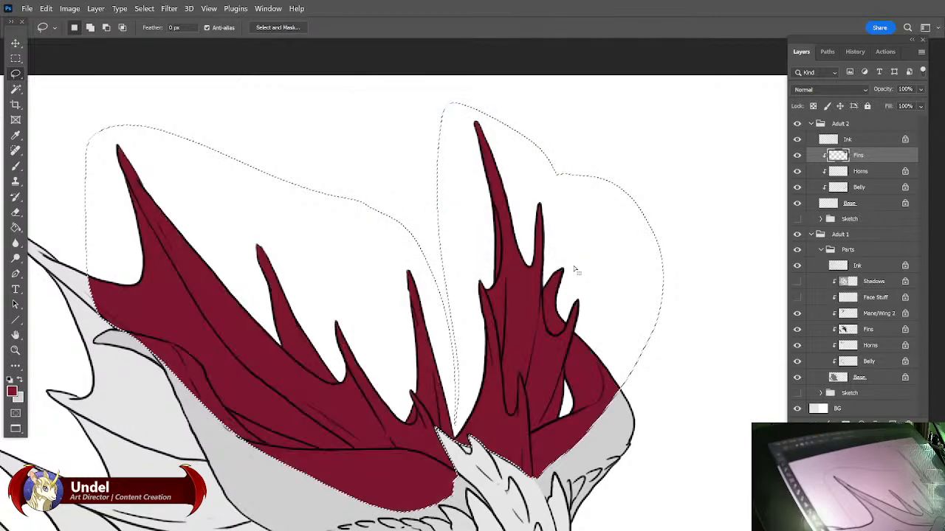
pyautogui.hotkey('ctrl', 'd')
# Lasso the remaining rear frill behind the near horn down to the neck, fill it with crimson and deselect.
pyautogui.moveTo(569, 266)
pyautogui.mouseDown()
pyautogui.moveTo(603, 247)
pyautogui.moveTo(635, 187)
pyautogui.mouseUp()
pyautogui.moveTo(264, 92)
pyautogui.mouseDown()
pyautogui.moveTo(169, 53)
pyautogui.moveTo(128, 80)
pyautogui.moveTo(124, 247)
pyautogui.moveTo(189, 365)
pyautogui.moveTo(293, 487)
pyautogui.moveTo(414, 490)
pyautogui.moveTo(430, 479)
pyautogui.moveTo(449, 428)
pyautogui.mouseUp()
pyautogui.moveTo(457, 387)
pyautogui.mouseDown()
pyautogui.moveTo(493, 302)
pyautogui.moveTo(383, 135)
pyautogui.moveTo(182, 49)
pyautogui.mouseUp()
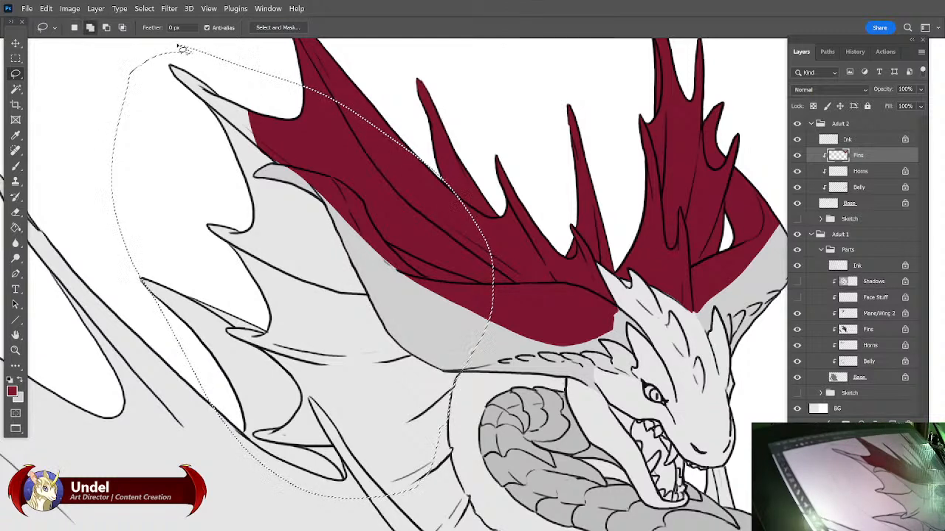
pyautogui.hotkey('shift', 'F5')
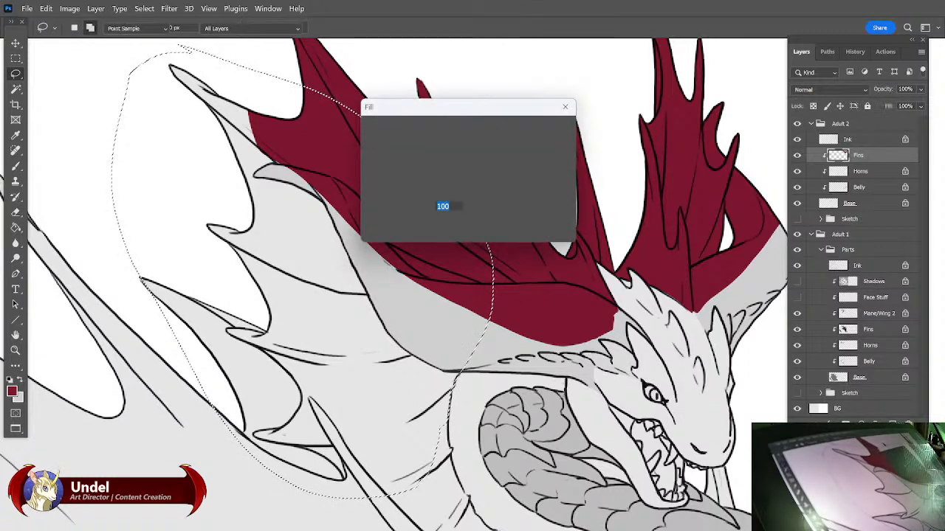
pyautogui.press('Return')
pyautogui.hotkey('ctrl', 'd')
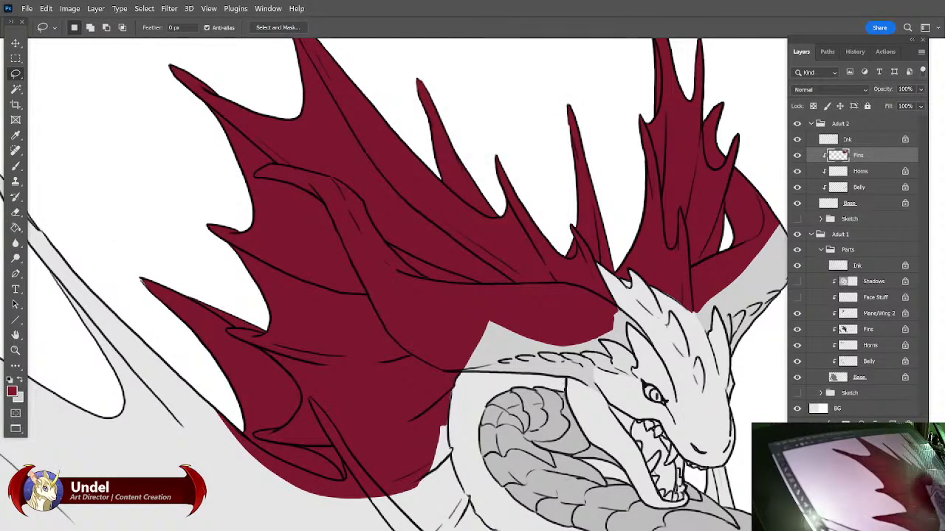
pyautogui.moveTo(140, 281)
pyautogui.mouseDown()
pyautogui.moveTo(489, 274)
pyautogui.moveTo(207, 436)
pyautogui.mouseUp()
pyautogui.hotkey('ctrl', '-')
pyautogui.hotkey('ctrl', '-')
pyautogui.hotkey('ctrl', '-')
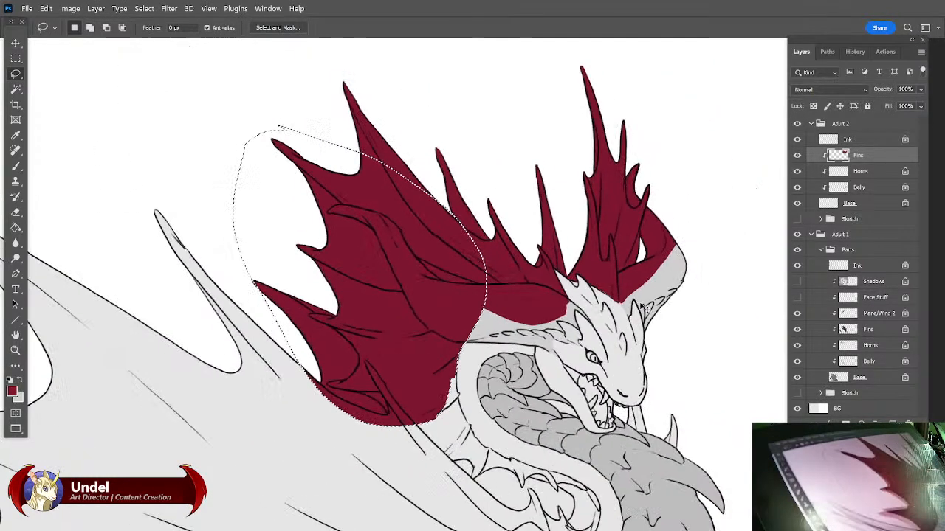
pyautogui.hotkey('ctrl', 'd')
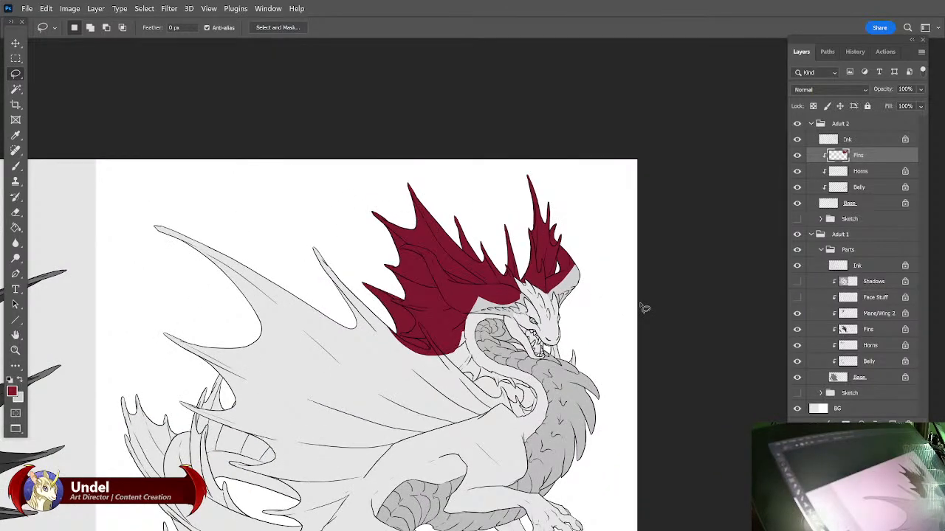
# Load the Horns layer's shape as a selection, clear it from the Fins layer and deselect.
pyautogui.hotkey('ctrl', '+')
pyautogui.hotkey('ctrl', '+')
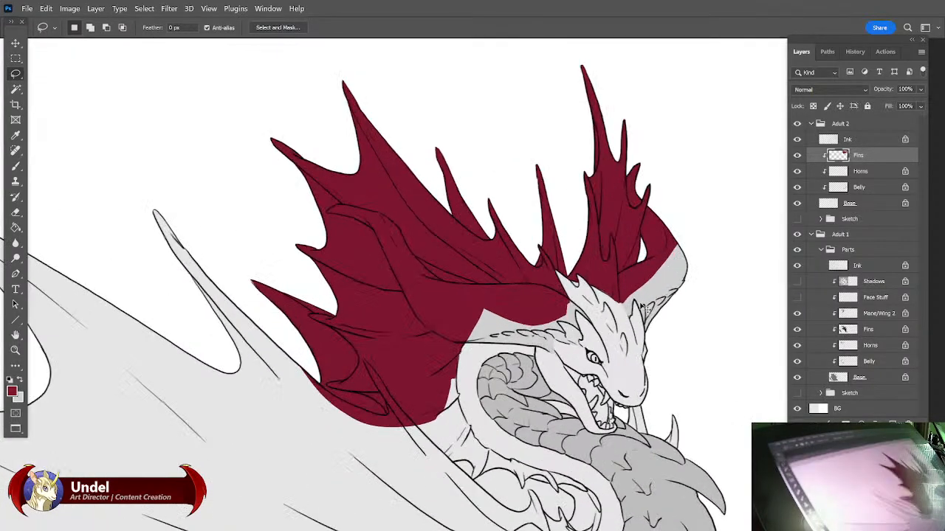
pyautogui.keyDown('ctrl'); pyautogui.click(836, 175); pyautogui.keyUp('ctrl')
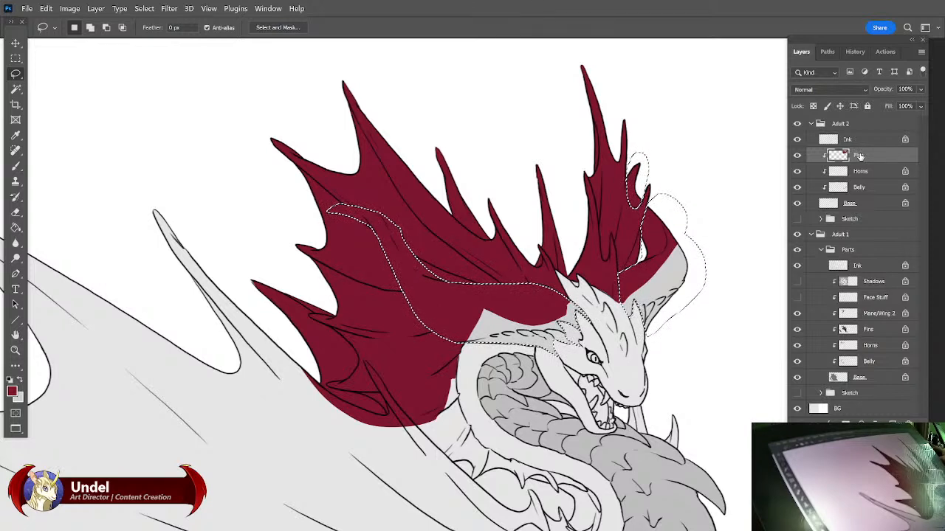
pyautogui.press('Delete')
pyautogui.hotkey('ctrl', 'd')
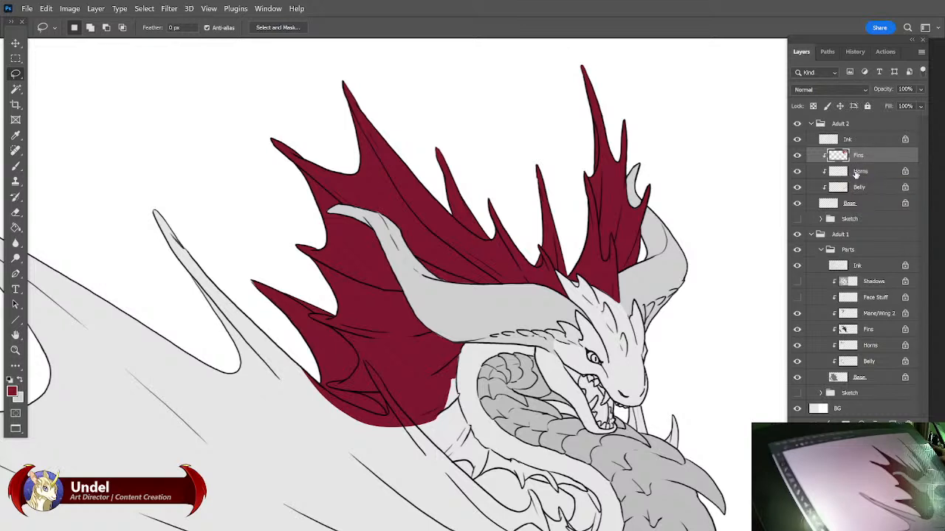
# Recolour the transparency-locked Horns layer of Adult 2 by filling it with green 1a7d13.
pyautogui.click(831, 171)
pyautogui.click(797, 171)
pyautogui.click(797, 172)
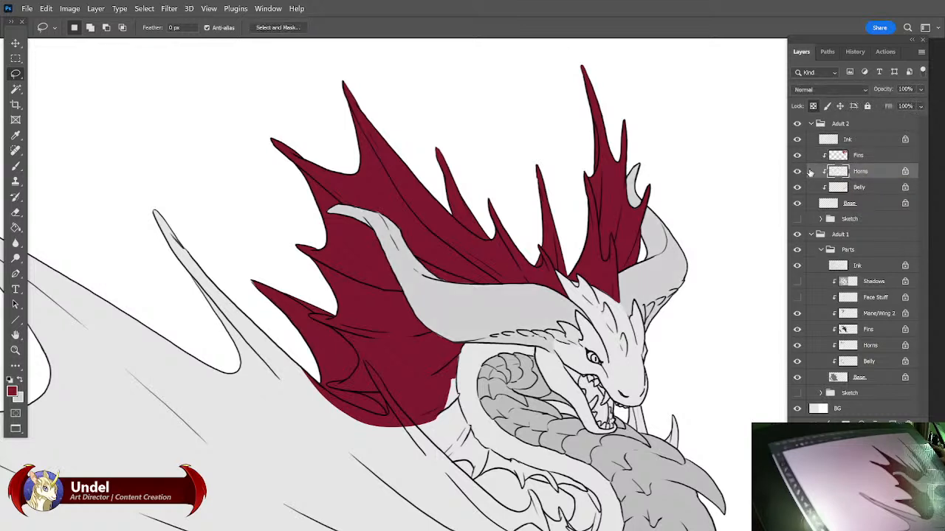
pyautogui.click(21, 380)
pyautogui.click(11, 391)
pyautogui.write('1a7d13')
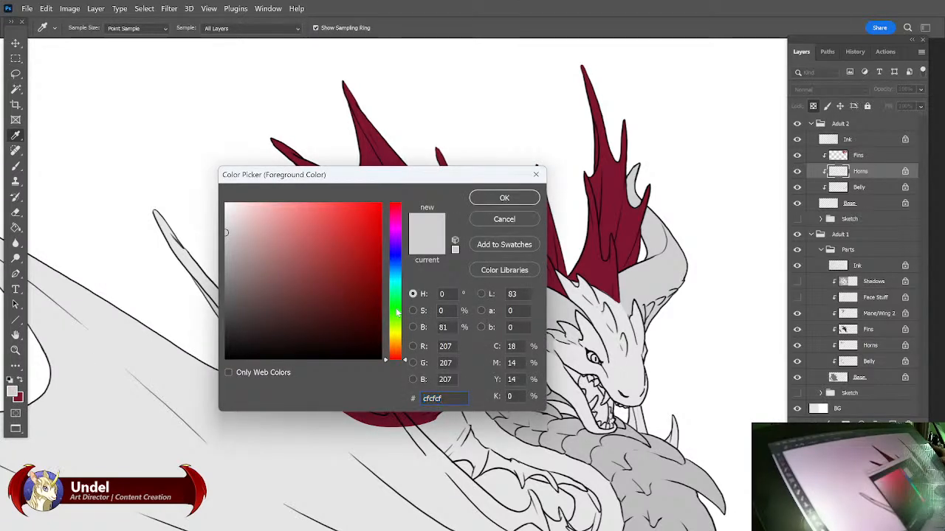
pyautogui.click(512, 200)
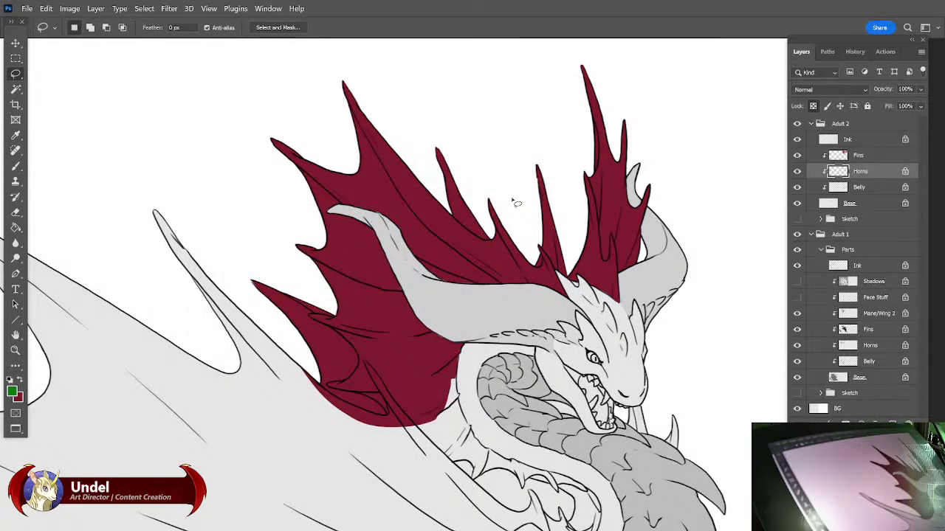
pyautogui.hotkey('shift', 'F5')
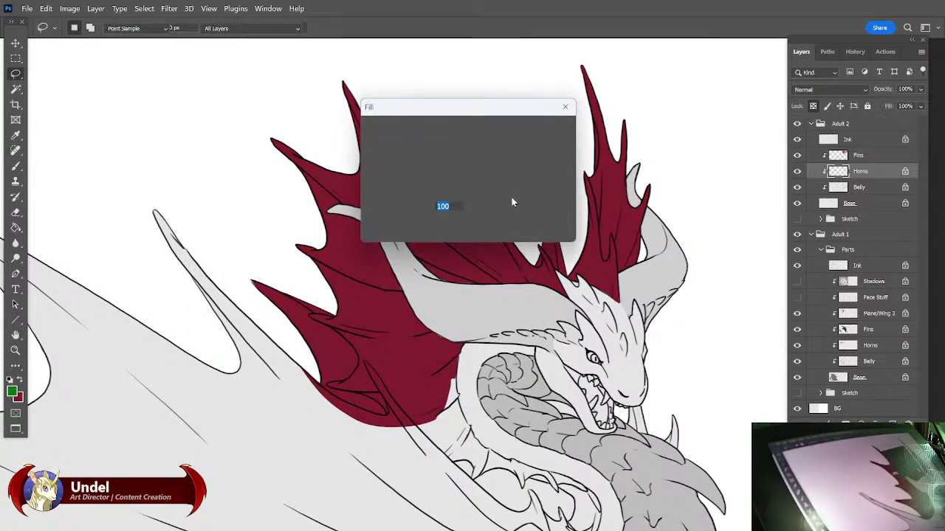
pyautogui.press('Return')
# Lasso the stray light sliver along the near horn's upper edge, clear it from the Horns layer and deselect.
pyautogui.hotkey('ctrl', '+')
pyautogui.hotkey('ctrl', '+')
pyautogui.hotkey('ctrl', '+')
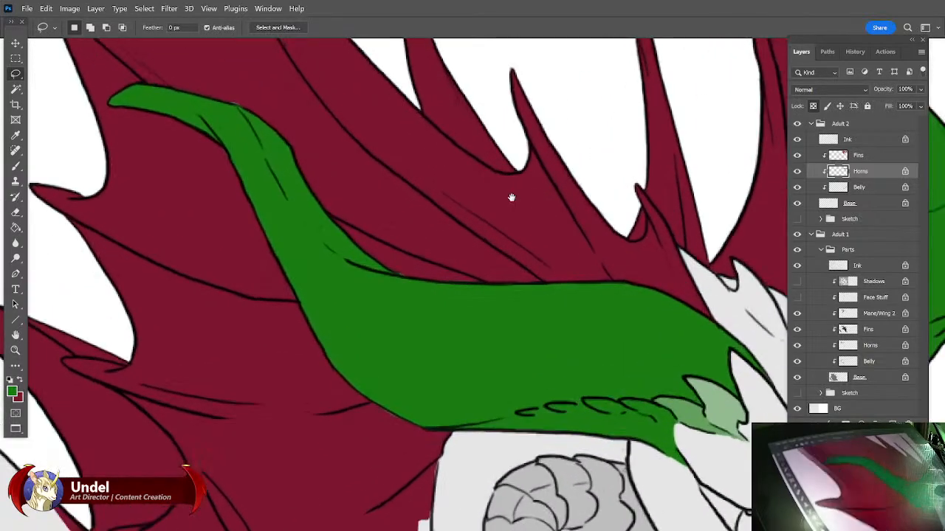
pyautogui.moveTo(389, 199); pyautogui.dragTo(557, 364)
pyautogui.hotkey('ctrl', '+')
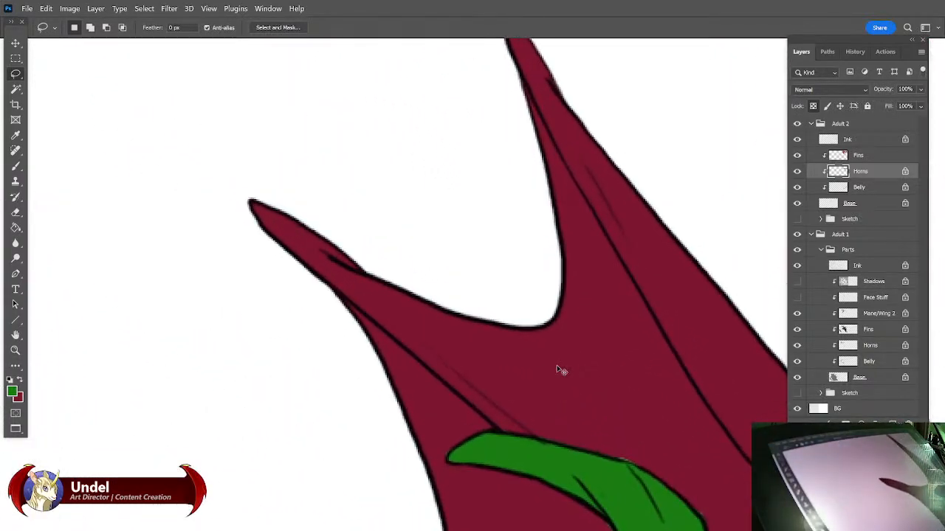
pyautogui.moveTo(689, 449); pyautogui.dragTo(593, 349)
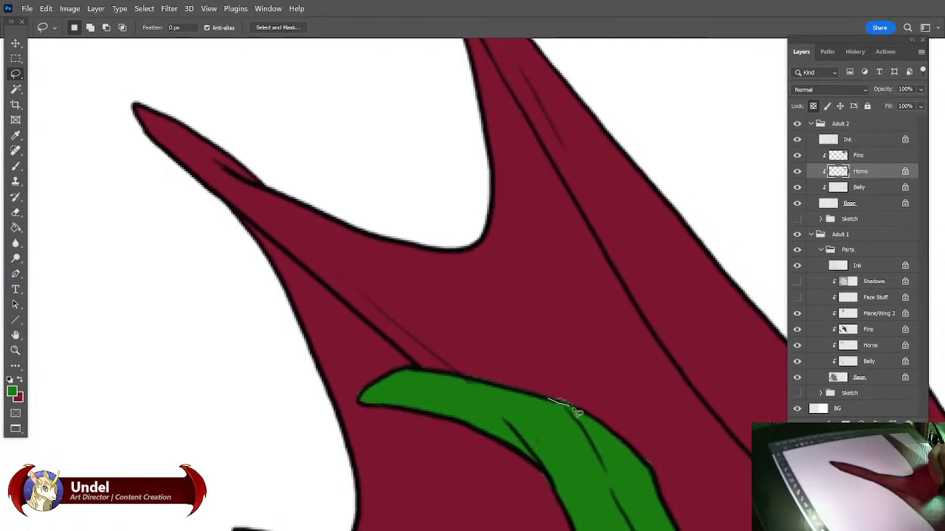
pyautogui.moveTo(550, 393); pyautogui.dragTo(580, 398)
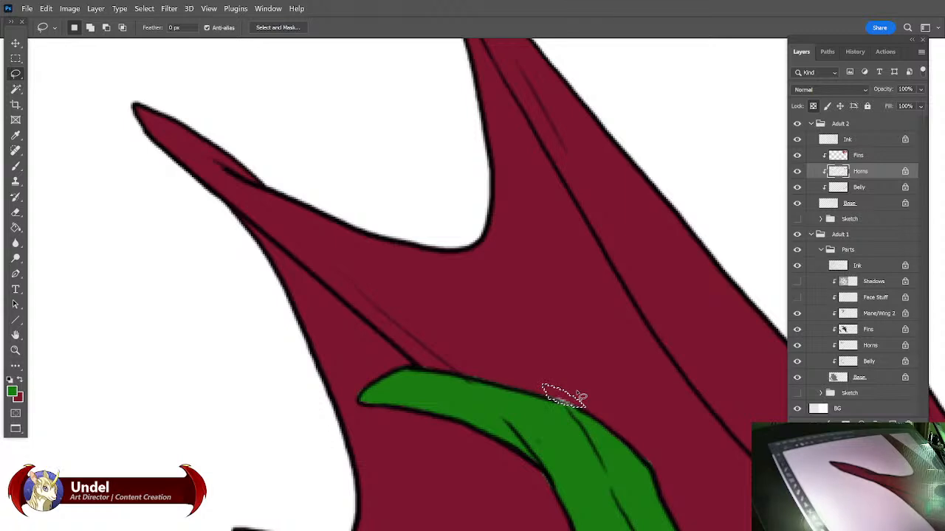
pyautogui.press('Delete')
pyautogui.hotkey('ctrl', 'd')
# Brush crimson on the Fins layer over the missed slivers where the fins meet the horns.
pyautogui.click(860, 157)
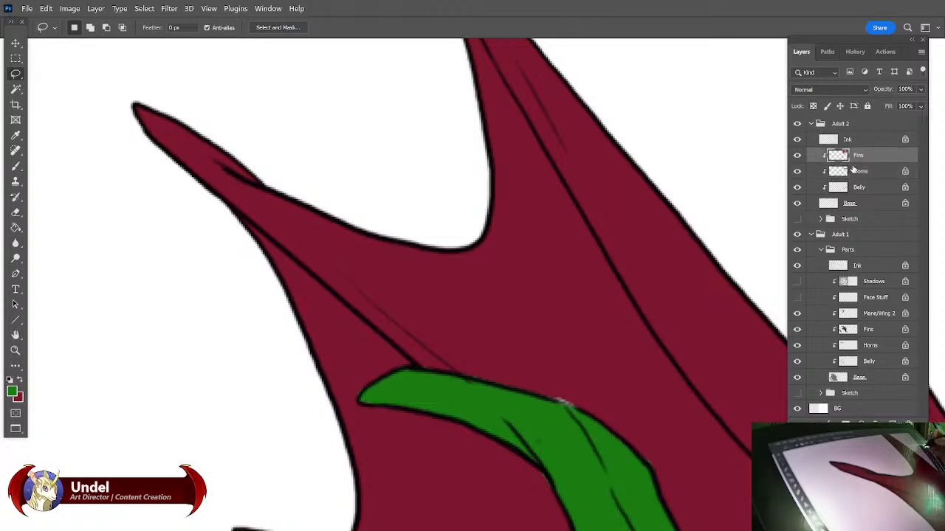
pyautogui.press('b')
pyautogui.press('x')
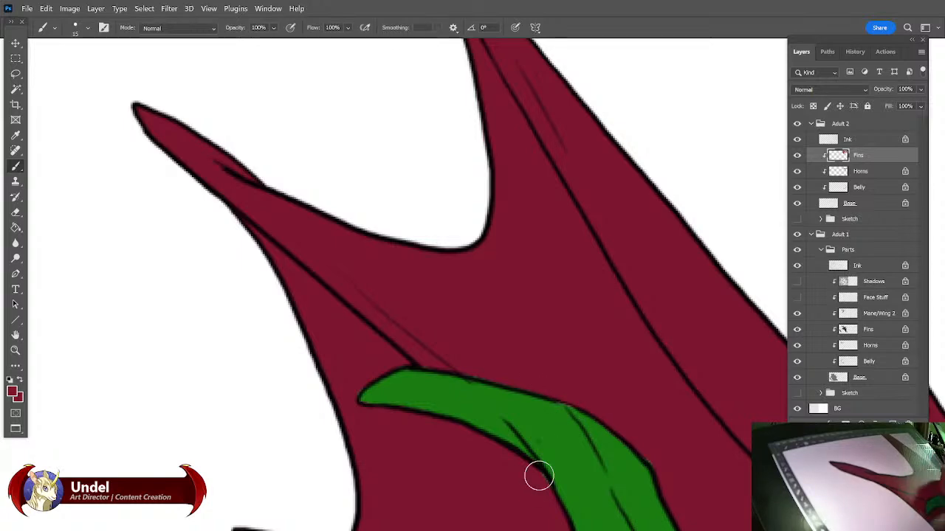
pyautogui.moveTo(706, 466)
pyautogui.mouseDown()
pyautogui.moveTo(658, 314)
pyautogui.moveTo(642, 384)
pyautogui.mouseUp()
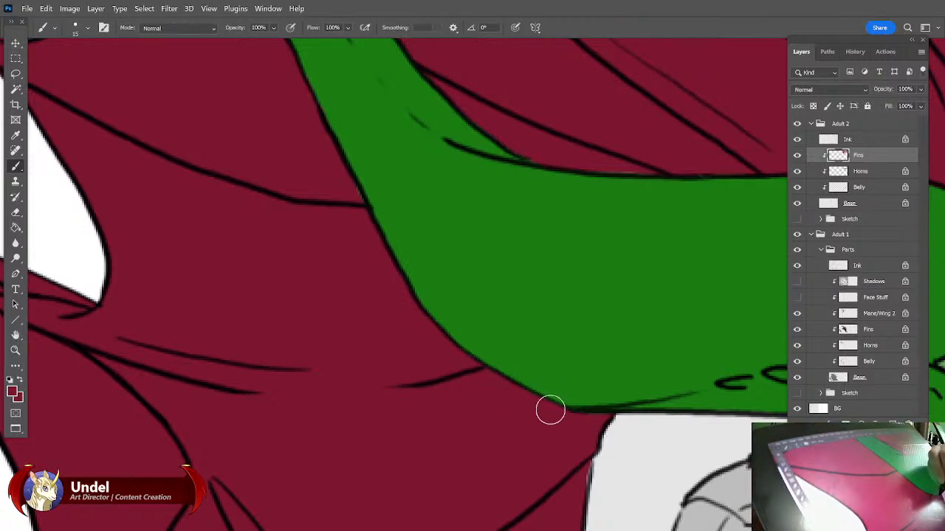
pyautogui.moveTo(539, 111); pyautogui.dragTo(619, 382)
pyautogui.moveTo(598, 315)
pyautogui.mouseDown()
pyautogui.moveTo(424, 360)
pyautogui.moveTo(170, 373)
pyautogui.mouseUp()
pyautogui.moveTo(768, 362)
pyautogui.mouseDown()
pyautogui.moveTo(630, 310)
pyautogui.moveTo(514, 284)
pyautogui.mouseUp()
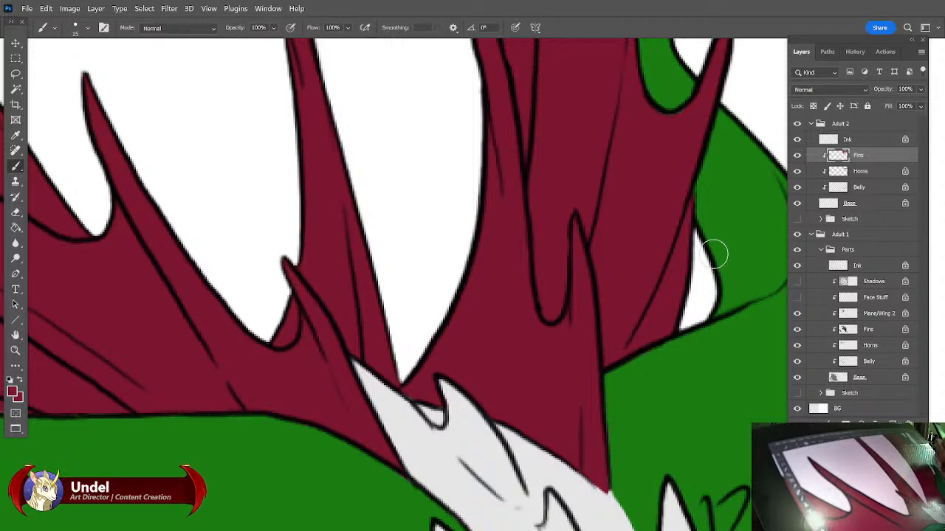
pyautogui.moveTo(679, 312); pyautogui.dragTo(612, 428)
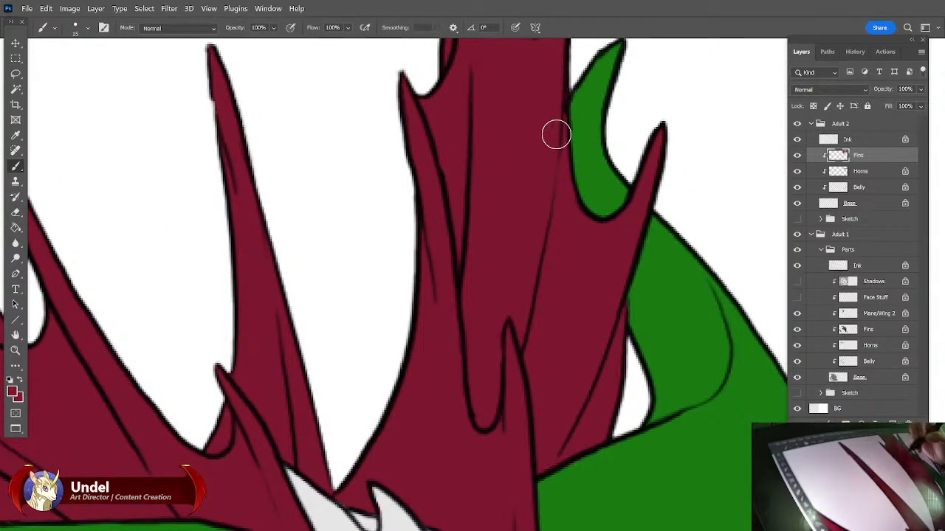
pyautogui.moveTo(544, 381); pyautogui.dragTo(623, 293)
pyautogui.moveTo(240, 464); pyautogui.dragTo(441, 329)
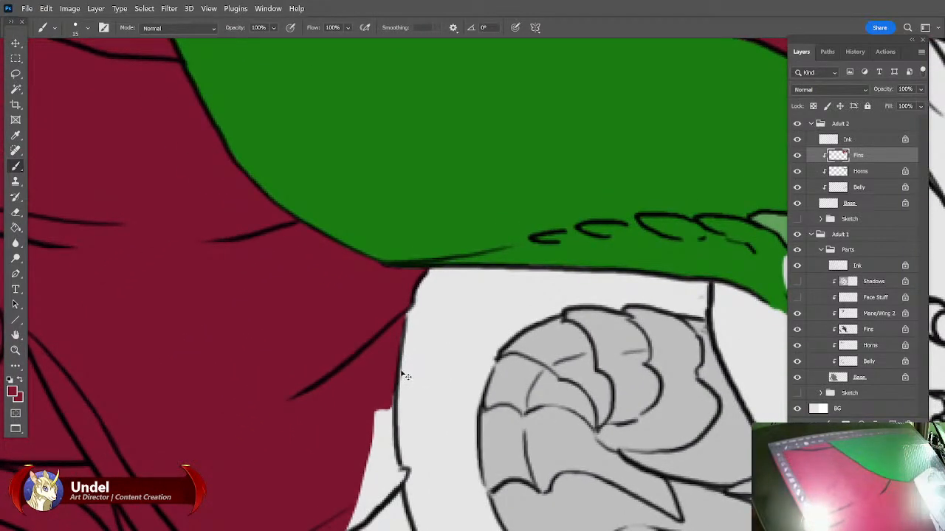
pyautogui.scroll(-5, 403, 377)
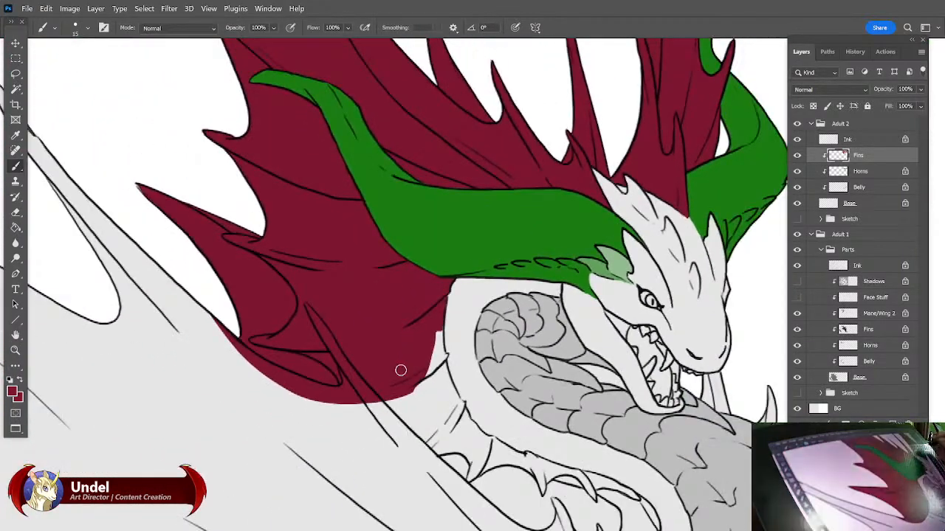
# Recolour the transparency-locked Horns layer of Adult 2 by filling it with light grey cfcfcf.
pyautogui.click(870, 177)
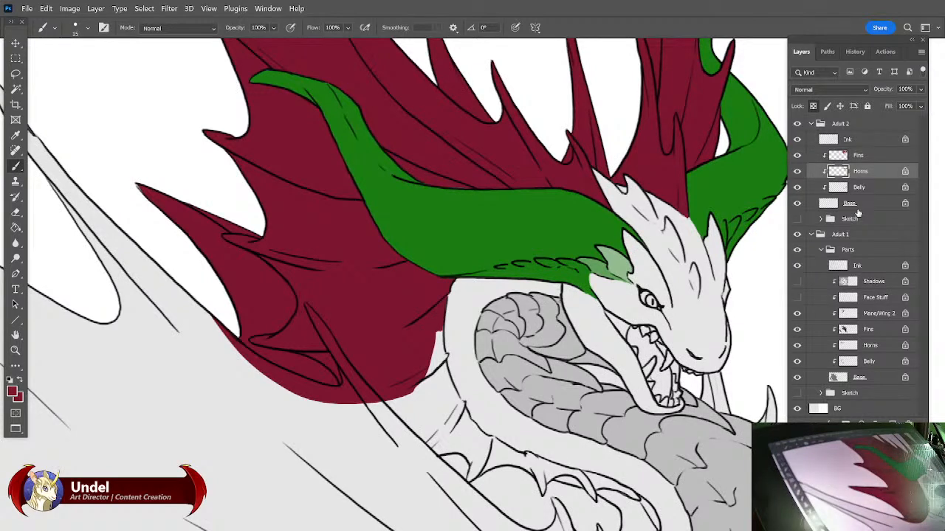
pyautogui.click(11, 391)
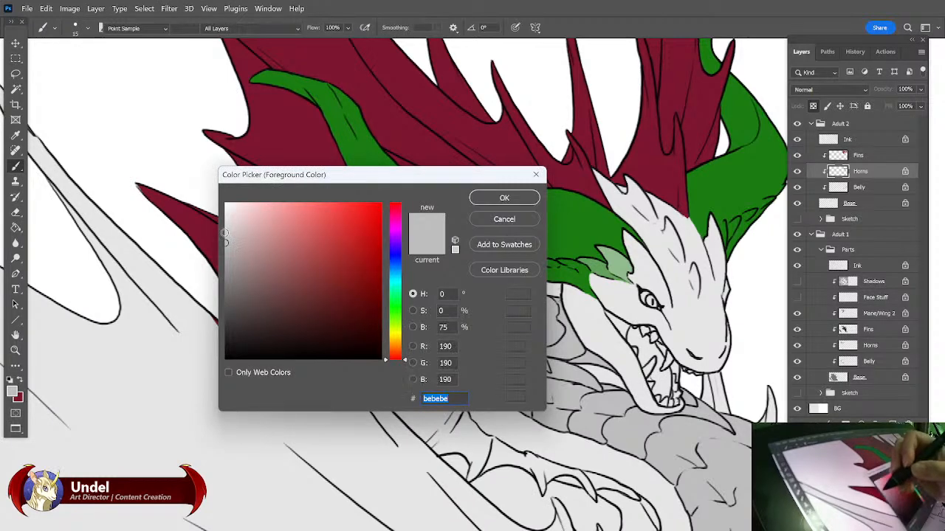
pyautogui.click(227, 232)
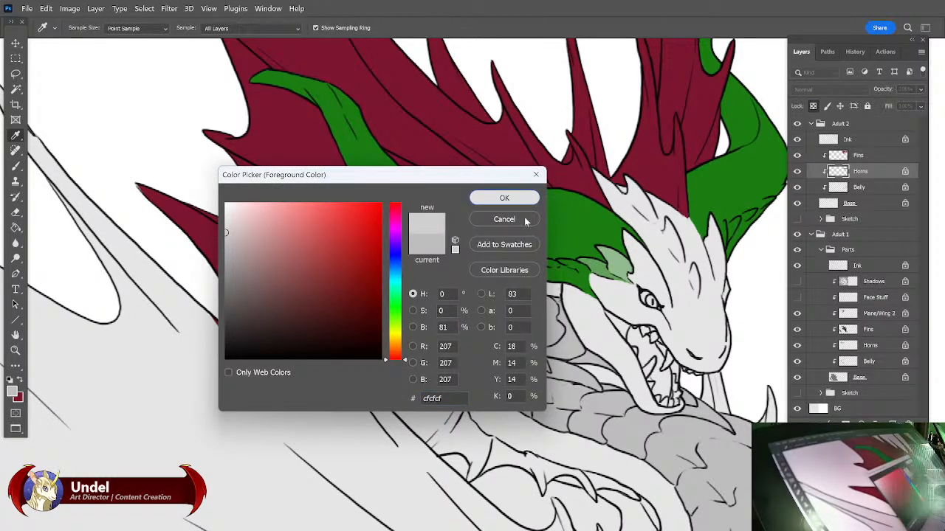
pyautogui.click(504, 198)
pyautogui.press('b')
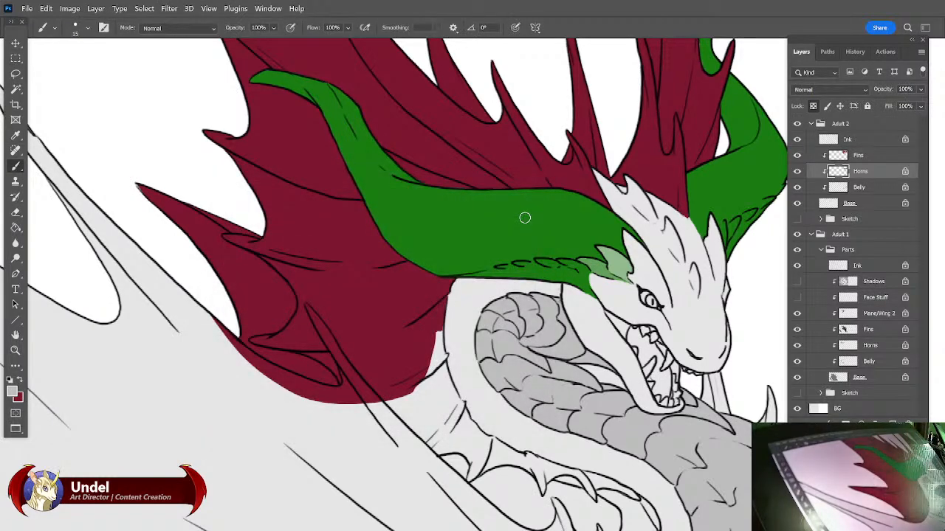
pyautogui.hotkey('shift', 'BackSpace')
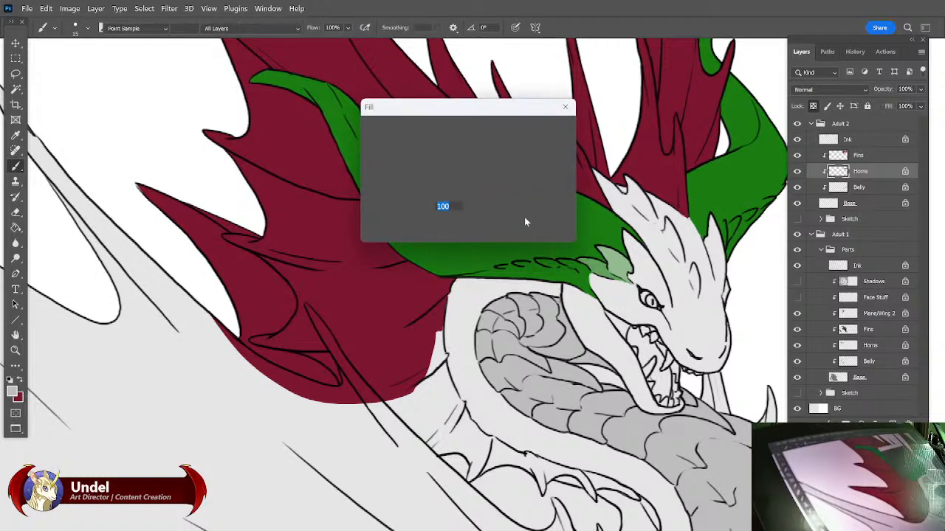
pyautogui.press('Return')
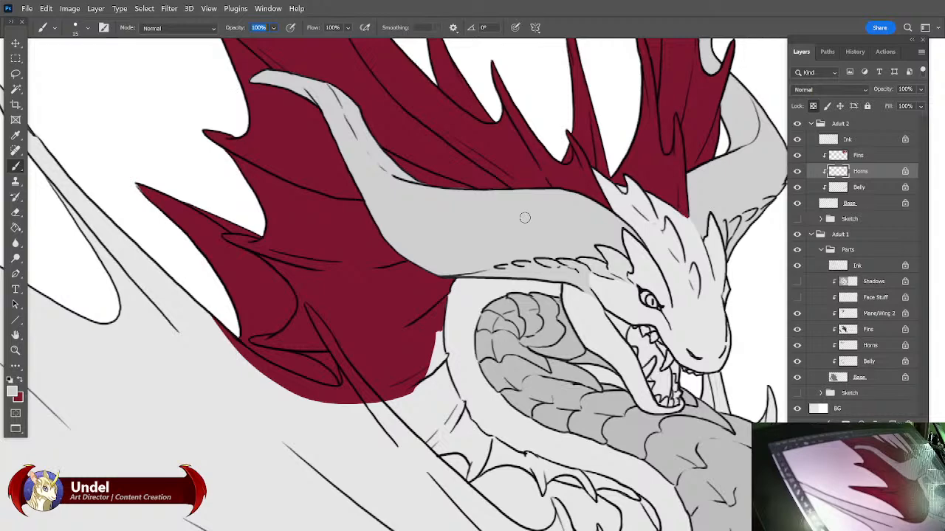
# Load the Horns layer's shape as a selection to inspect its outline, and deselect.
pyautogui.moveTo(729, 342)
pyautogui.mouseDown()
pyautogui.moveTo(664, 484)
pyautogui.moveTo(721, 346)
pyautogui.mouseUp()
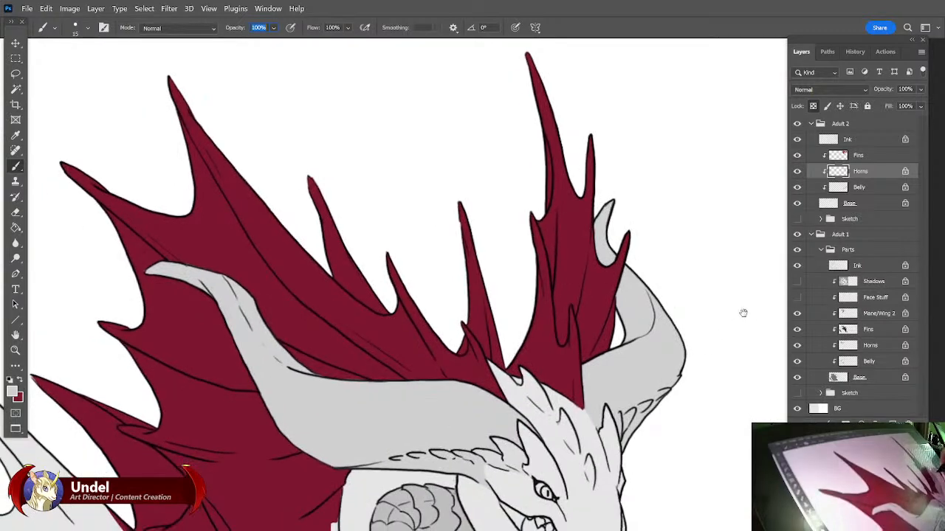
pyautogui.moveTo(656, 396); pyautogui.dragTo(738, 316)
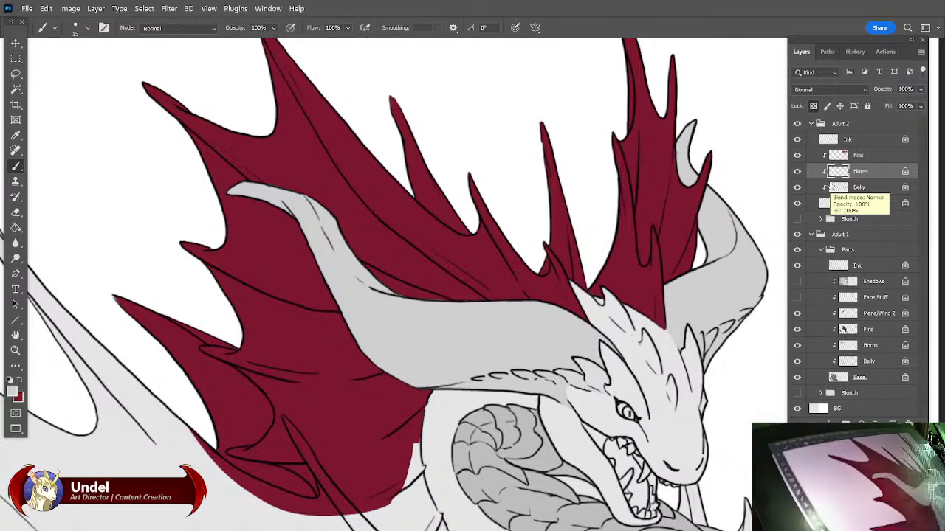
pyautogui.keyDown('ctrl'); pyautogui.click(838, 171); pyautogui.keyUp('ctrl')
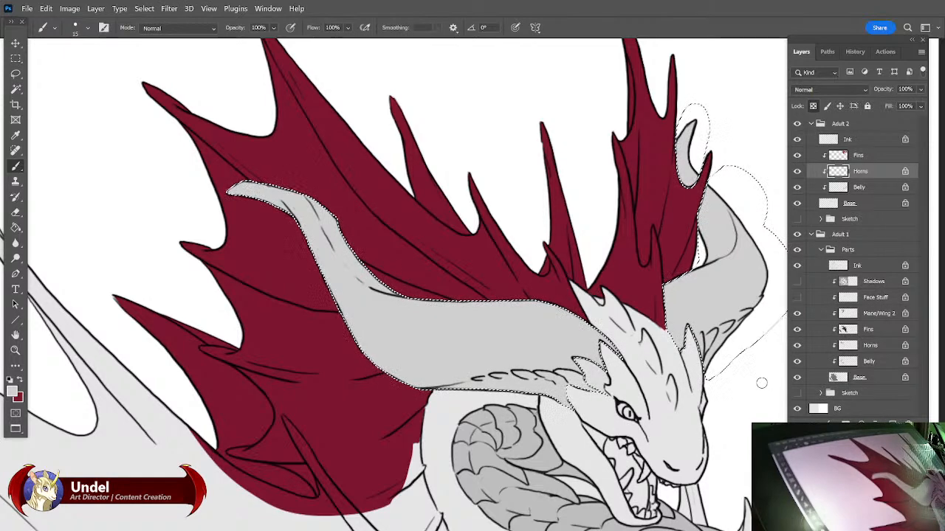
pyautogui.press('l')
pyautogui.click(753, 115)
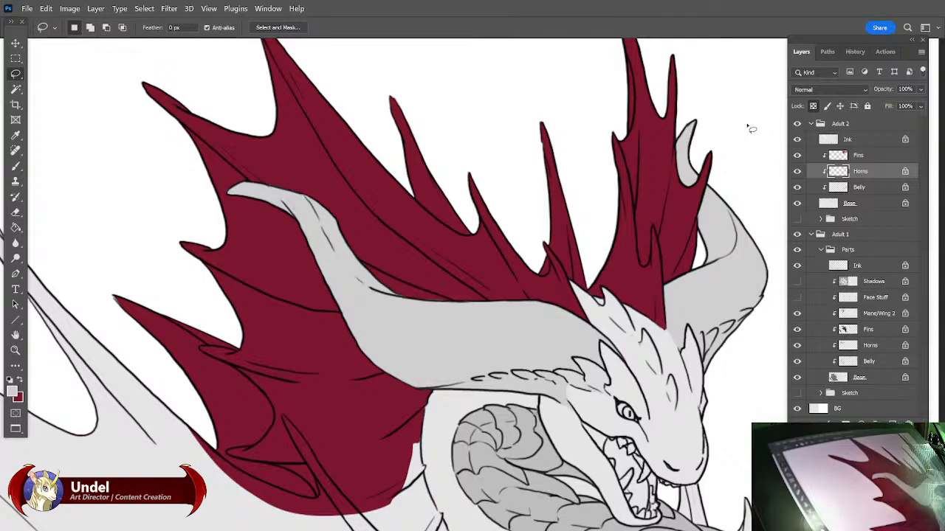
# Load the Base layer's shape of Adult 2 as a selection, invert it and deselect.
pyautogui.moveTo(733, 415); pyautogui.dragTo(699, 423)
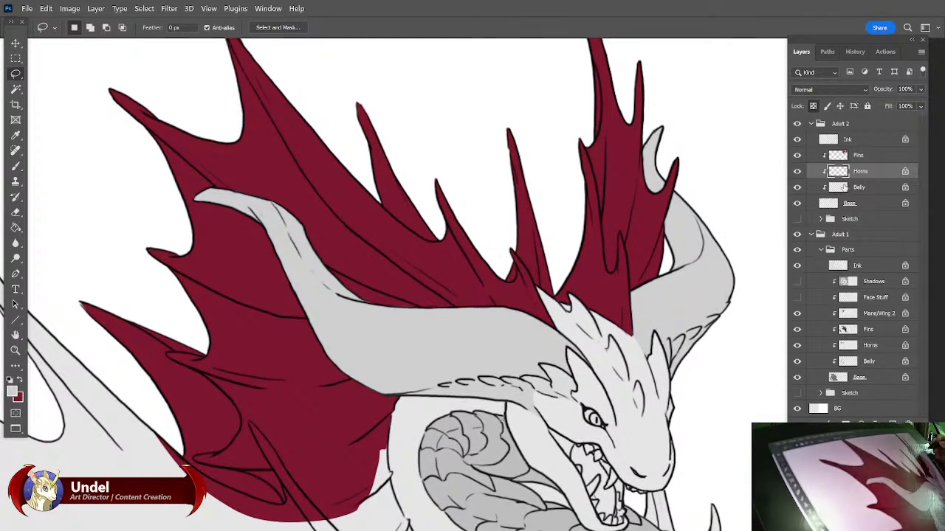
pyautogui.moveTo(721, 360); pyautogui.dragTo(721, 244)
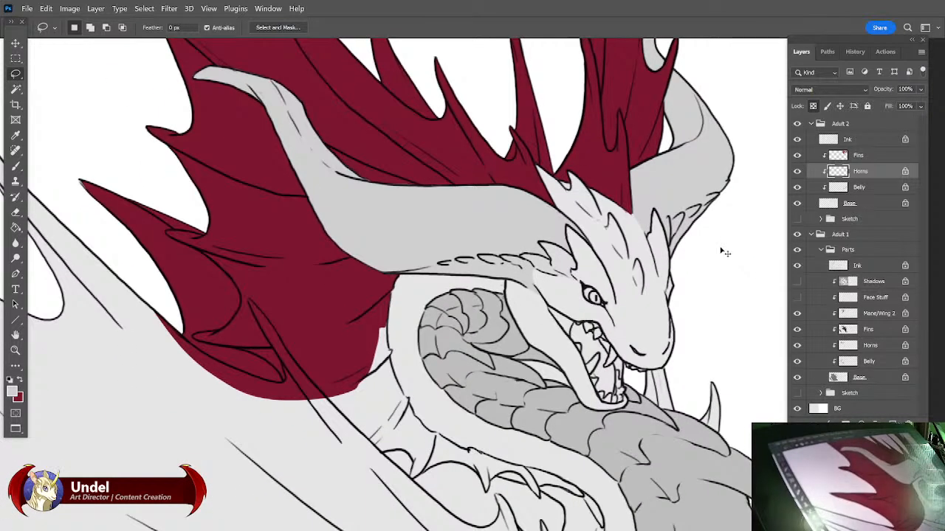
pyautogui.hotkey('ctrl', '-')
pyautogui.hotkey('ctrl', '-')
pyautogui.hotkey('ctrl', '-')
pyautogui.hotkey('ctrl', '+')
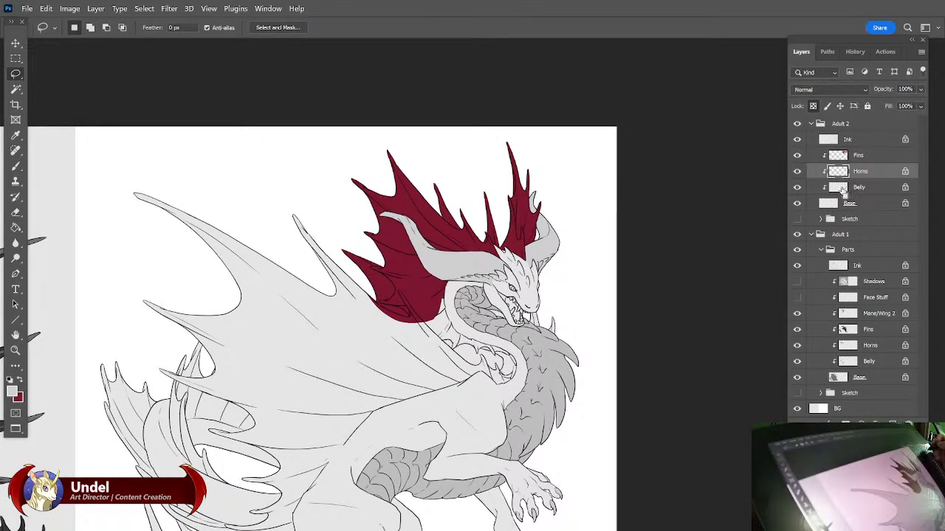
pyautogui.keyDown('ctrl'); pyautogui.click(841, 189); pyautogui.keyUp('ctrl')
pyautogui.moveTo(696, 376); pyautogui.dragTo(711, 319)
pyautogui.scroll(3, 710, 320)
pyautogui.keyDown('ctrl'); pyautogui.click(831, 207); pyautogui.keyUp('ctrl')
pyautogui.scroll(5, 731, 308)
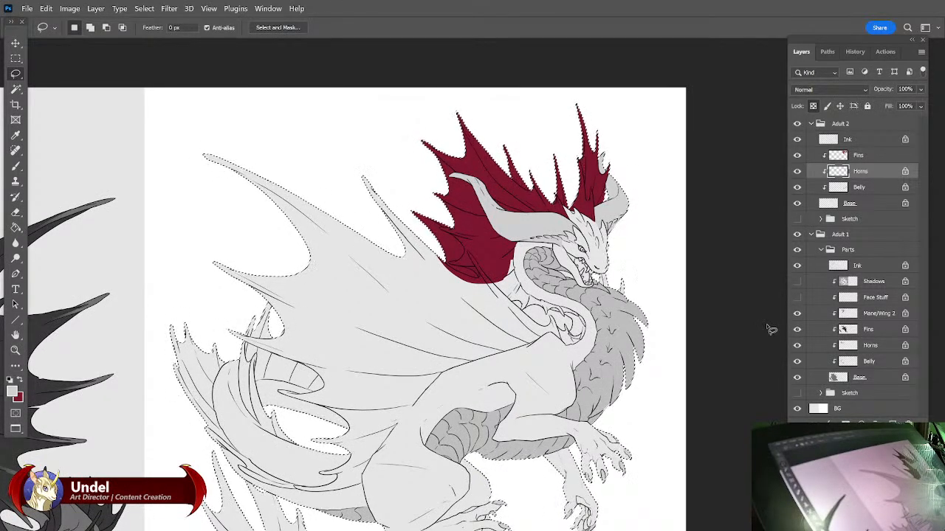
pyautogui.click(144, 8)
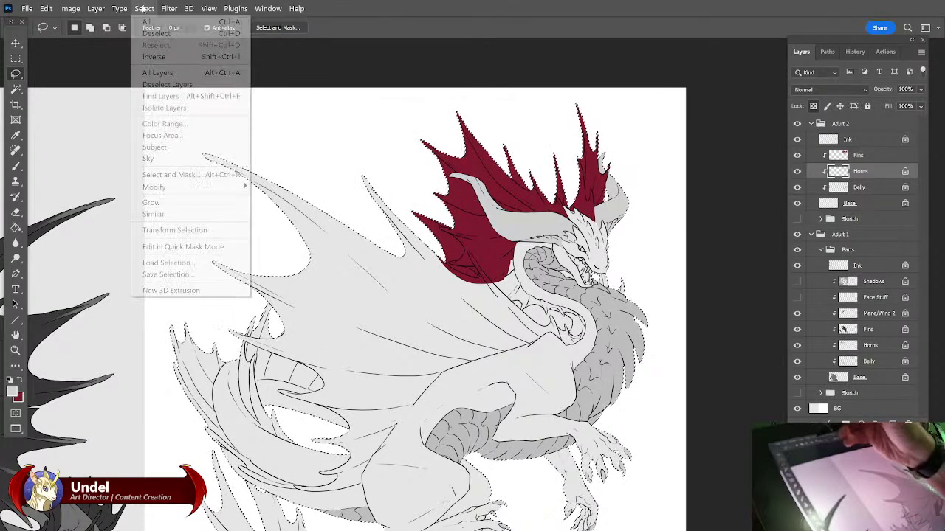
pyautogui.click(189, 57)
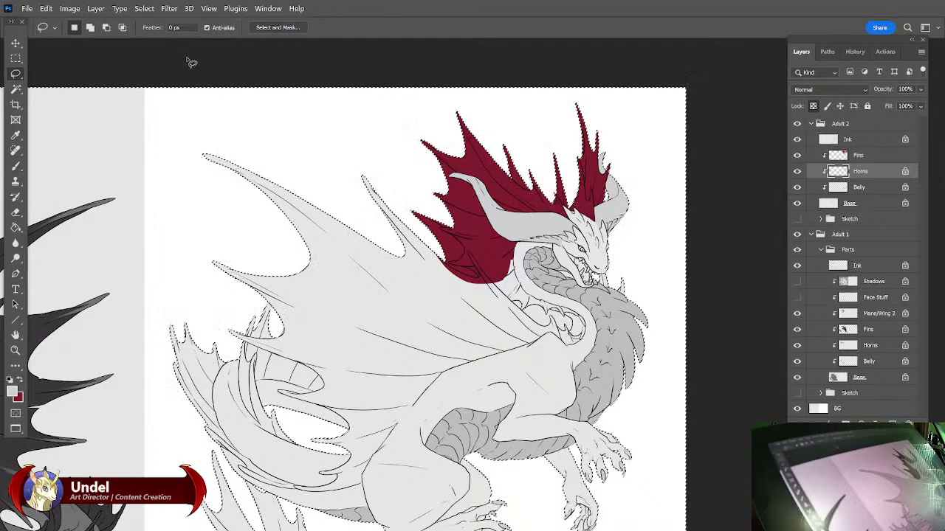
pyautogui.hotkey('ctrl', 'd')
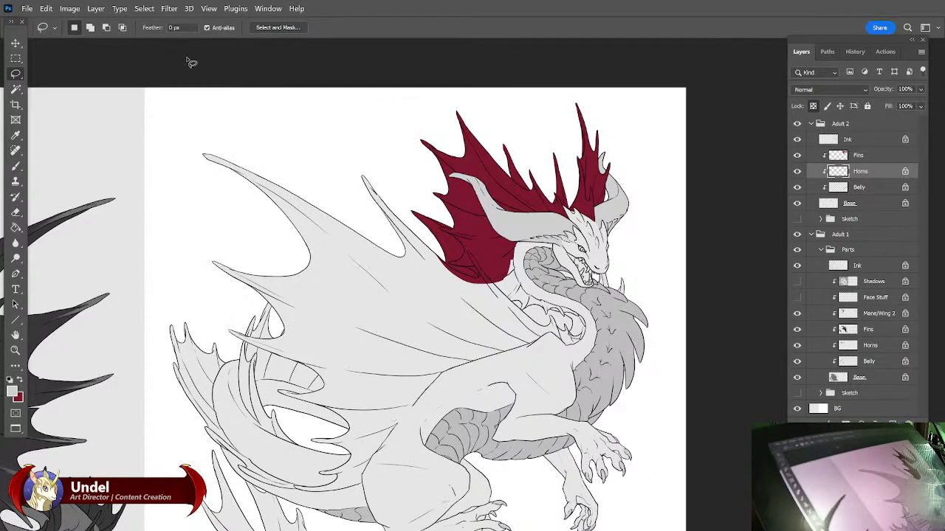
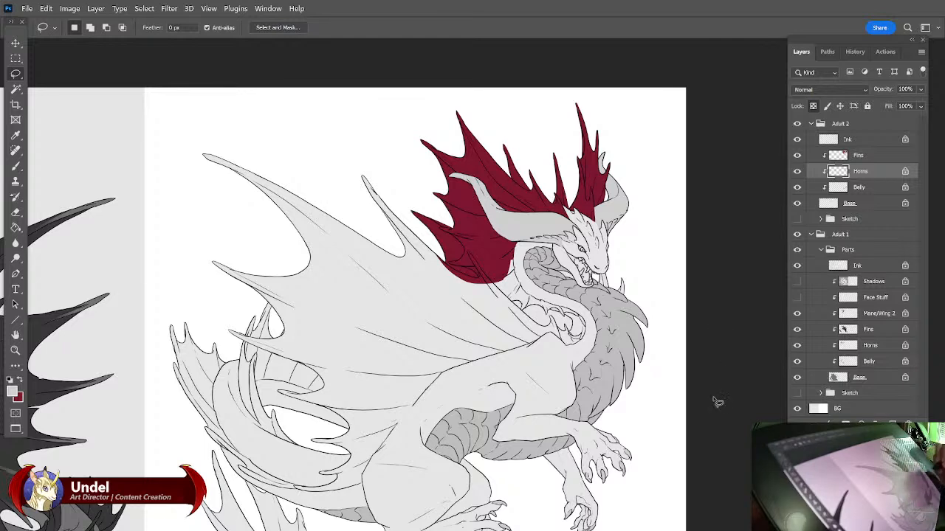
# On the Fins layer of Adult 2, lasso the unfilled fin area behind the neck, tracing the neck's back edge closely.
pyautogui.click(872, 156)
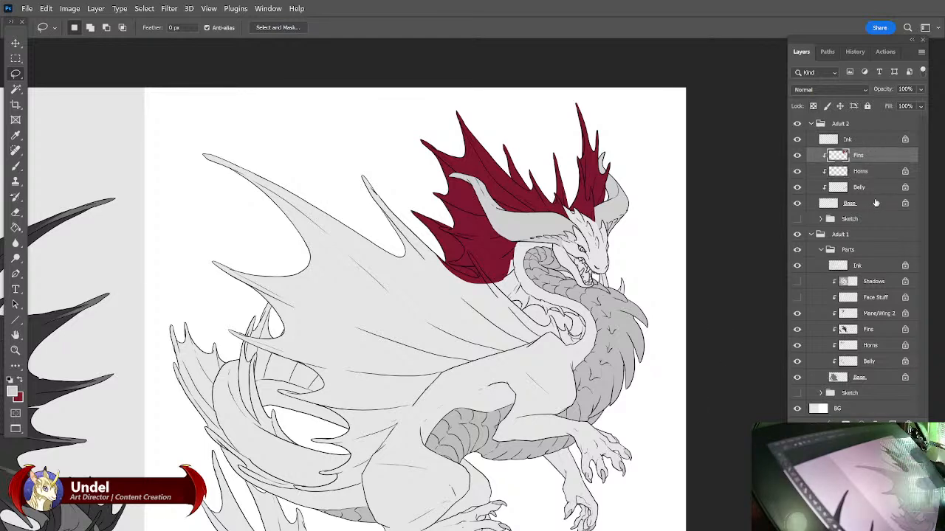
pyautogui.hotkey('ctrl', '+')
pyautogui.hotkey('ctrl', '+')
pyautogui.hotkey('ctrl', '+')
pyautogui.hotkey('ctrl', '+')
pyautogui.moveTo(629, 414); pyautogui.dragTo(580, 408)
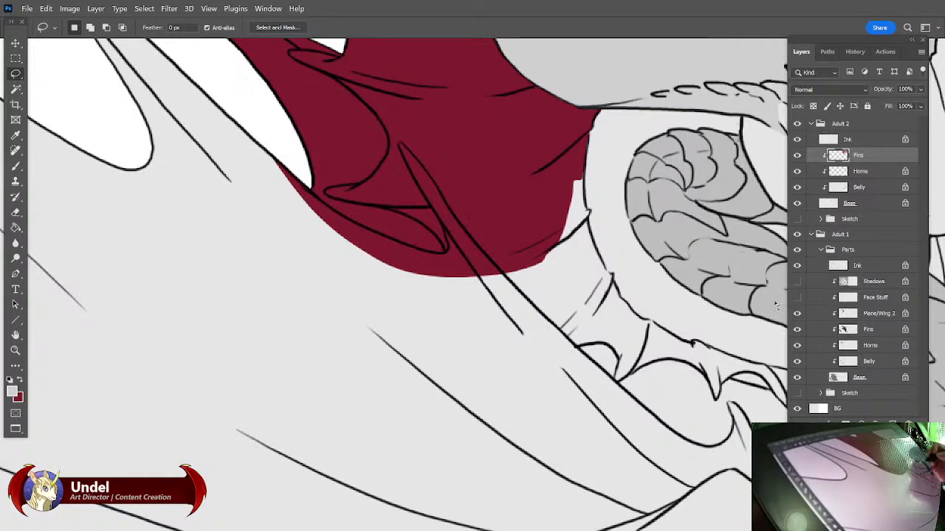
pyautogui.moveTo(754, 303); pyautogui.dragTo(705, 347)
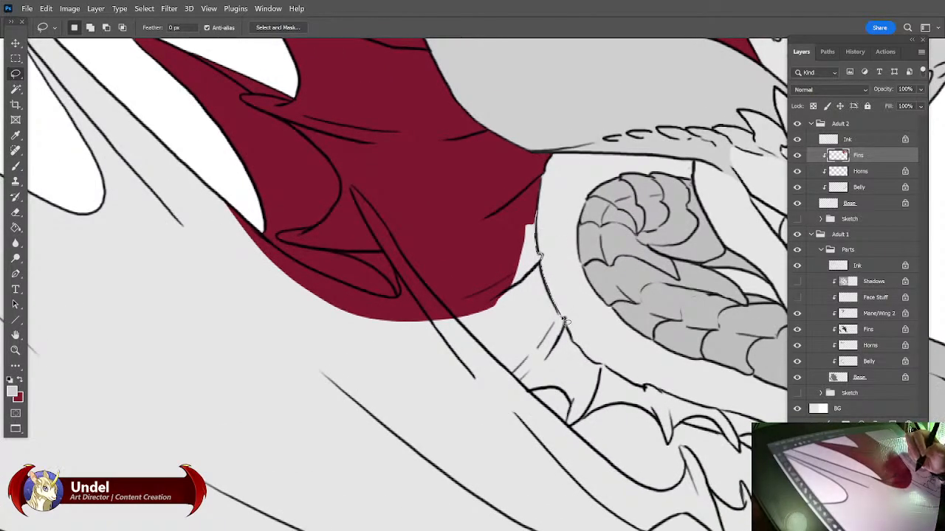
pyautogui.moveTo(590, 361)
pyautogui.mouseDown()
pyautogui.moveTo(585, 471)
pyautogui.moveTo(397, 447)
pyautogui.moveTo(373, 217)
pyautogui.moveTo(538, 252)
pyautogui.moveTo(531, 197)
pyautogui.mouseUp()
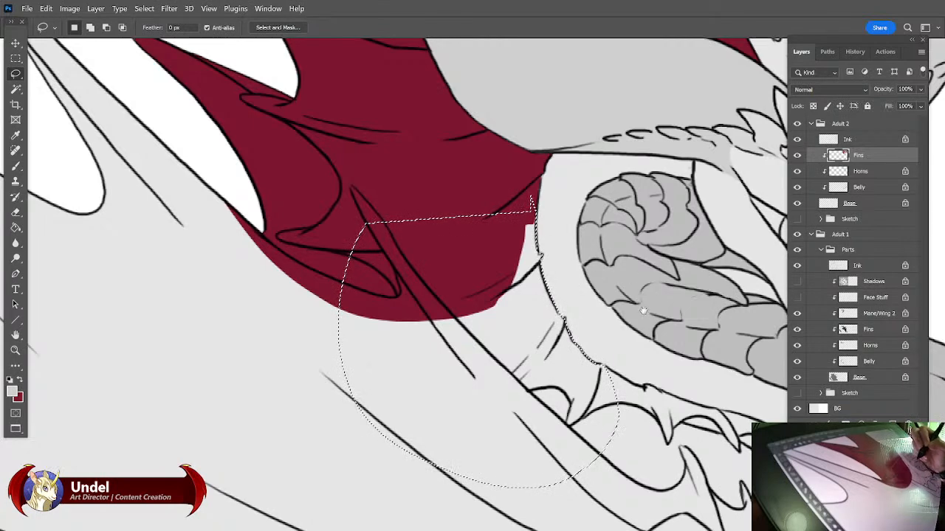
# Extend the lasso selection along the fin spikes down the neck and around the curled fin end, leaving its inner gaps out.
pyautogui.moveTo(576, 274); pyautogui.dragTo(501, 271)
pyautogui.moveTo(527, 362)
pyautogui.mouseDown()
pyautogui.moveTo(649, 418)
pyautogui.moveTo(616, 427)
pyautogui.moveTo(602, 448)
pyautogui.moveTo(457, 465)
pyautogui.moveTo(453, 422)
pyautogui.mouseUp()
pyautogui.moveTo(654, 332); pyautogui.dragTo(560, 295)
pyautogui.moveTo(539, 379)
pyautogui.mouseDown()
pyautogui.moveTo(573, 415)
pyautogui.moveTo(583, 397)
pyautogui.moveTo(636, 413)
pyautogui.moveTo(567, 375)
pyautogui.moveTo(538, 379)
pyautogui.mouseUp()
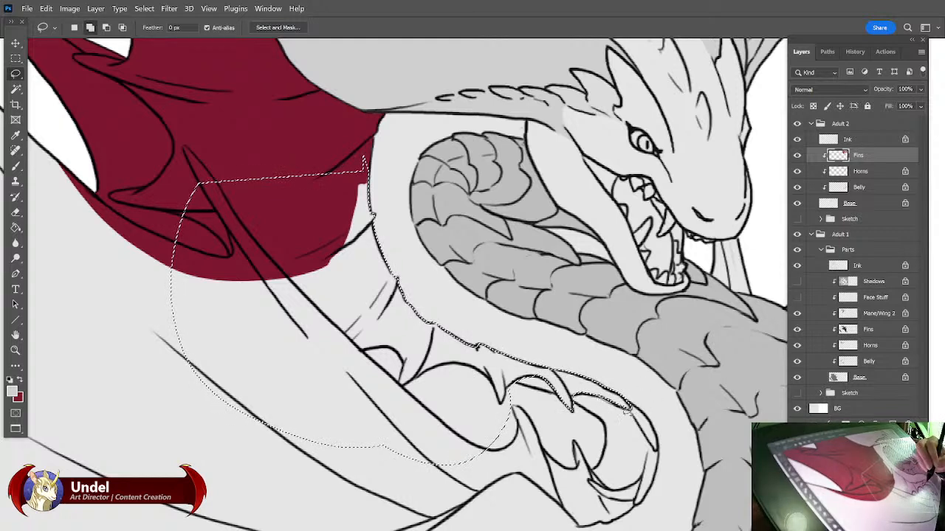
pyautogui.moveTo(634, 415)
pyautogui.mouseDown()
pyautogui.moveTo(655, 449)
pyautogui.moveTo(649, 475)
pyautogui.moveTo(658, 472)
pyautogui.moveTo(657, 434)
pyautogui.moveTo(626, 395)
pyautogui.mouseUp()
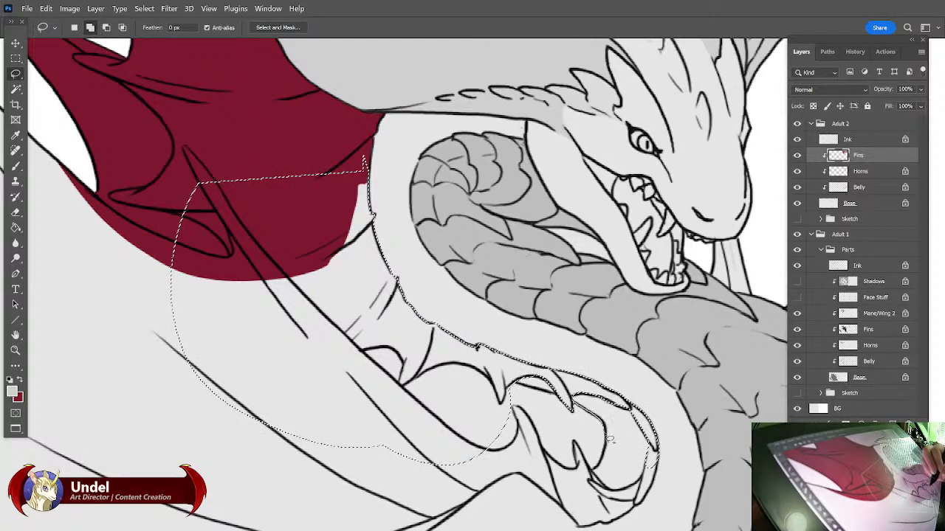
pyautogui.moveTo(610, 458)
pyautogui.mouseDown()
pyautogui.moveTo(597, 482)
pyautogui.moveTo(528, 509)
pyautogui.moveTo(413, 439)
pyautogui.moveTo(510, 408)
pyautogui.mouseUp()
pyautogui.moveTo(626, 358); pyautogui.dragTo(577, 295)
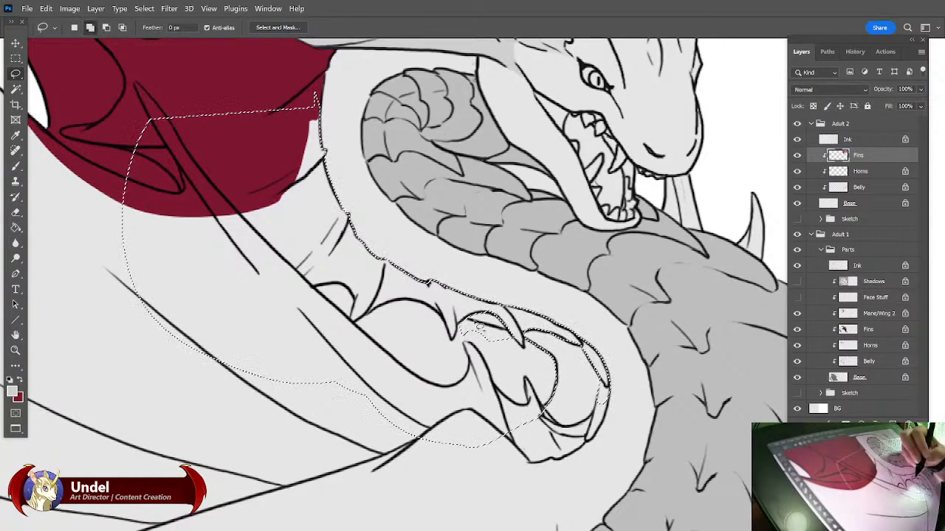
pyautogui.moveTo(522, 344)
pyautogui.mouseDown()
pyautogui.moveTo(484, 360)
pyautogui.moveTo(444, 319)
pyautogui.moveTo(505, 330)
pyautogui.mouseUp()
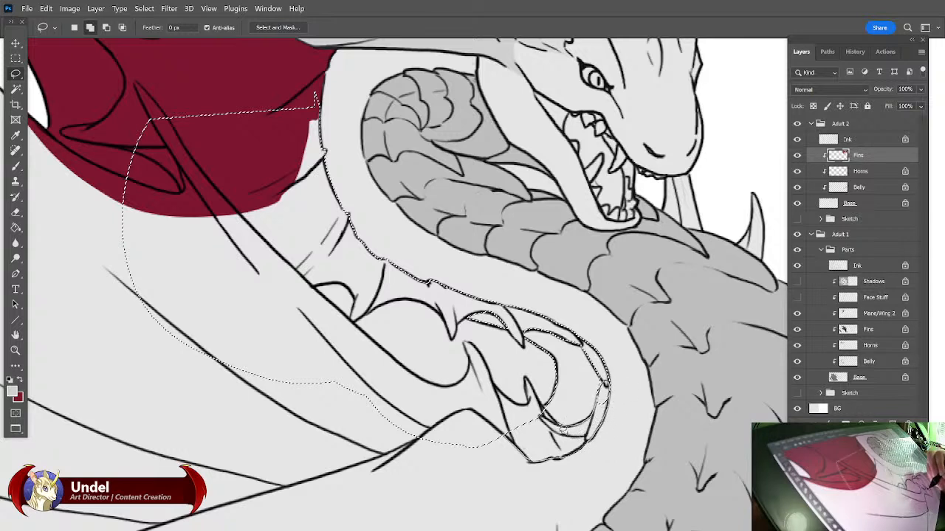
# Refine the selection's lower end so it follows the curled fin's outer edge and the shoulder line.
pyautogui.moveTo(546, 409); pyautogui.dragTo(523, 410)
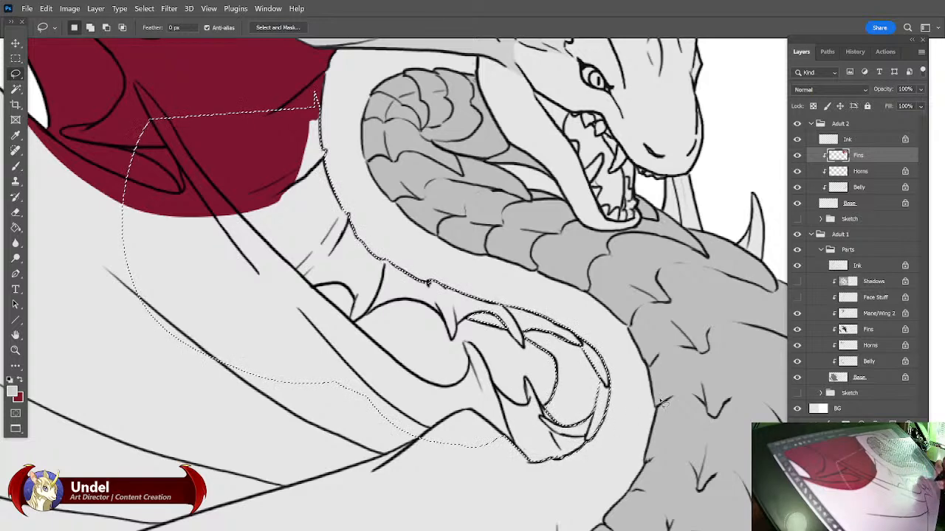
pyautogui.press('shift')
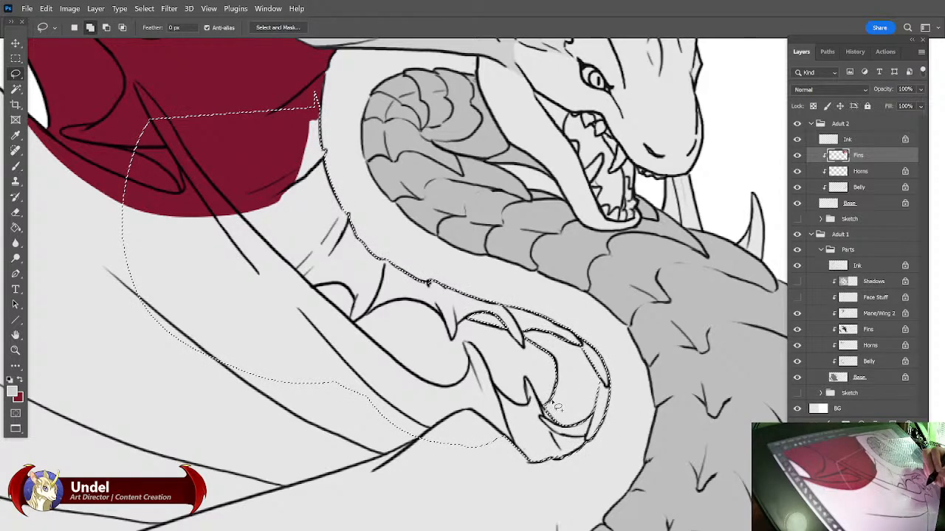
pyautogui.press('alt')
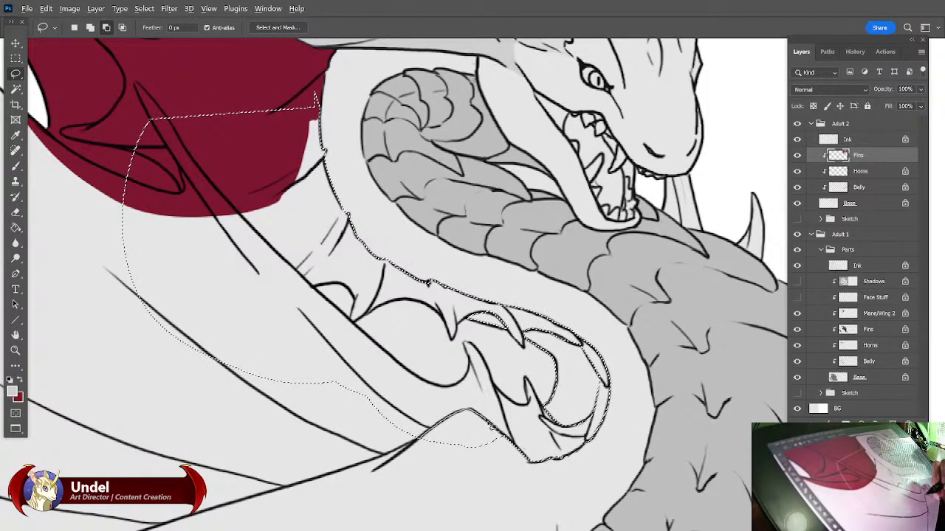
pyautogui.press('shift')
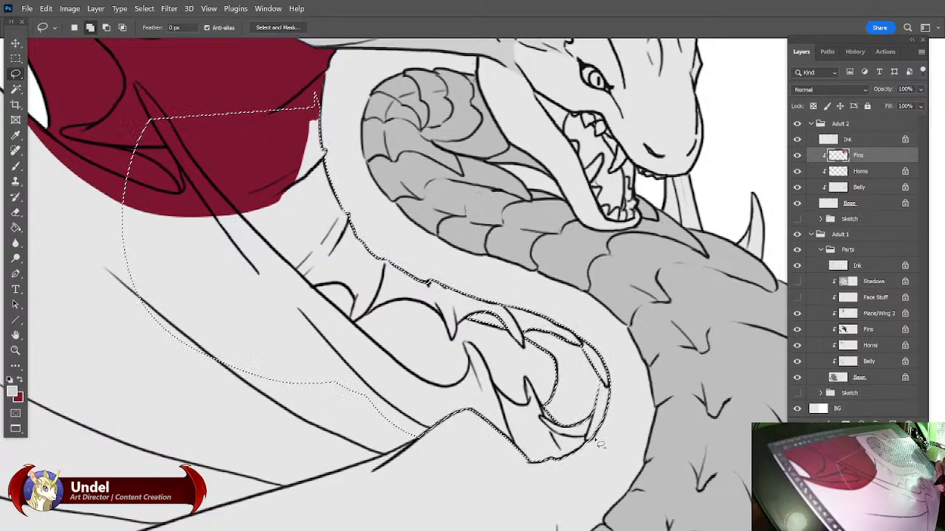
pyautogui.press('alt')
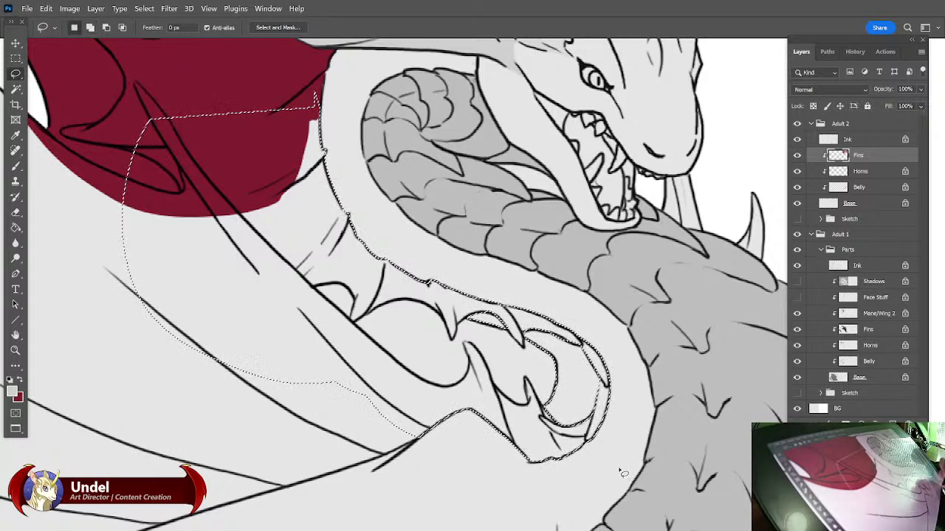
# Fill the selected neck fin area on the Fins layer with crimson, swapping the foreground and background colours.
pyautogui.hotkey('shift', 'F5')
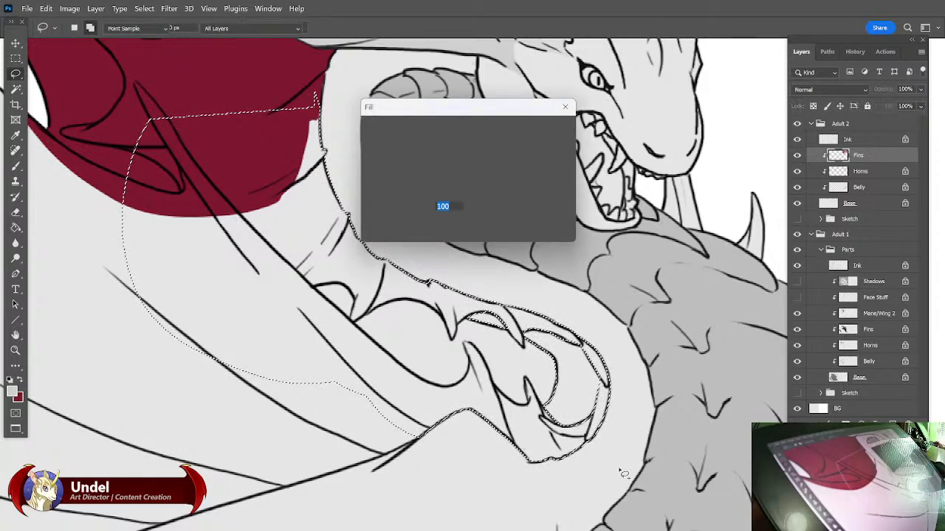
pyautogui.press('Return')
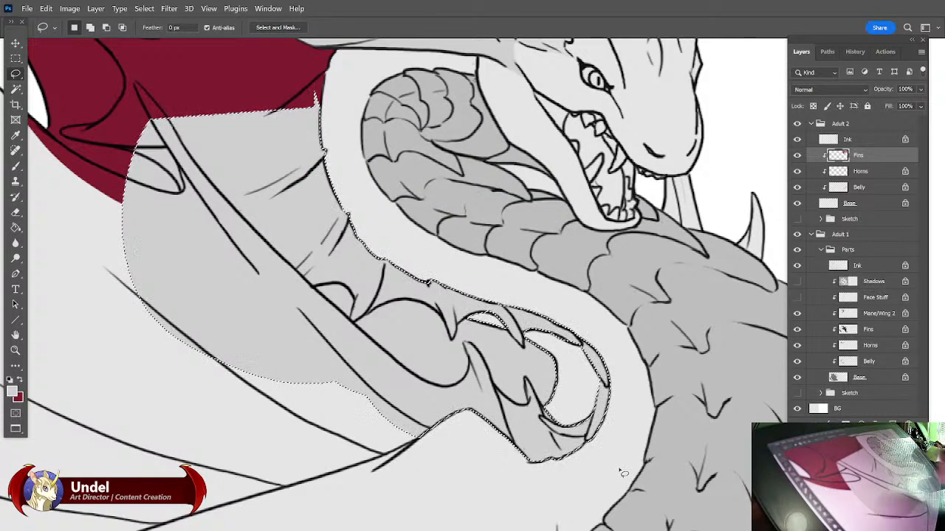
pyautogui.click(20, 379)
pyautogui.hotkey('shift', 'F5')
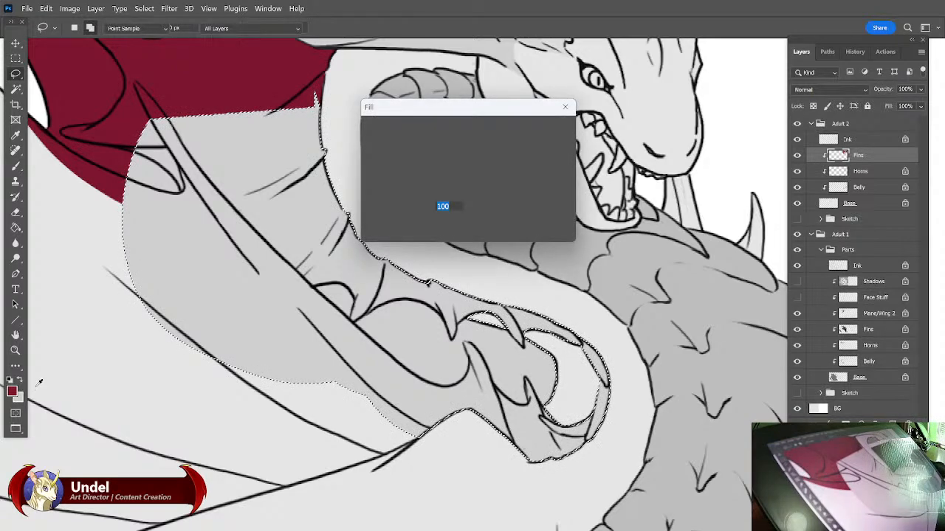
pyautogui.press('Return')
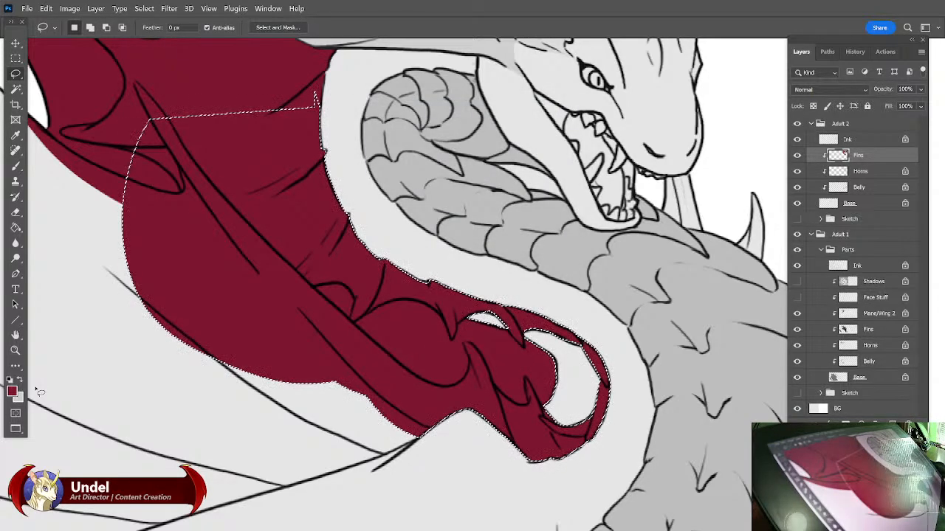
# Deselect the filled neck fin and touch up the crimson edges around its curled end with the brush and eraser.
pyautogui.hotkey('ctrl', 'd')
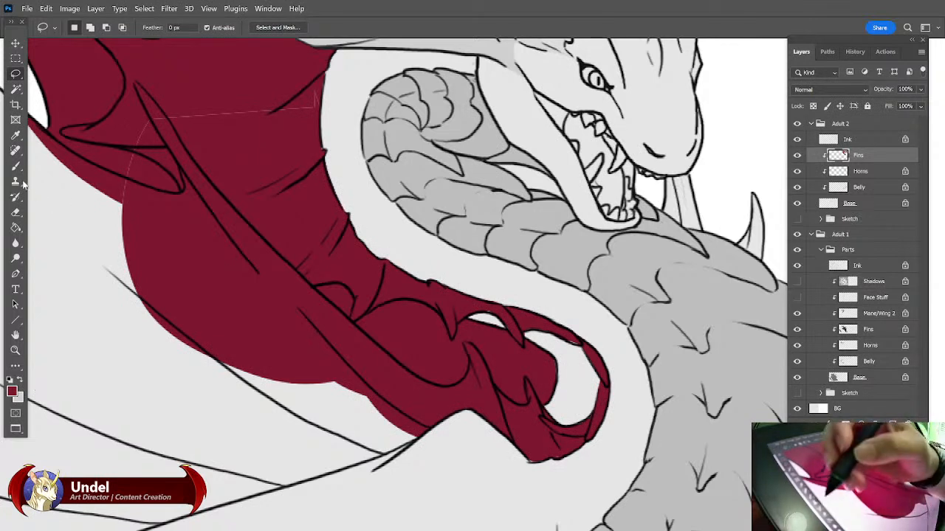
pyautogui.press('b')
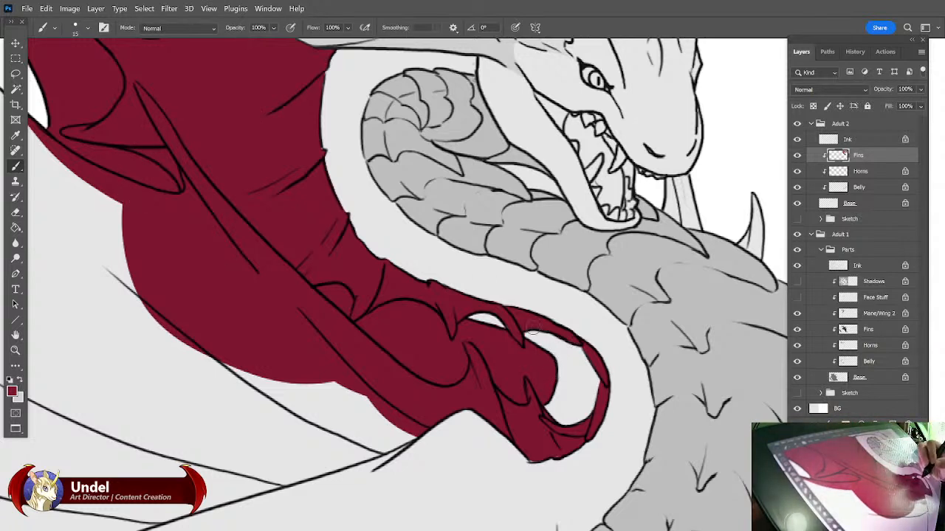
pyautogui.press('e')
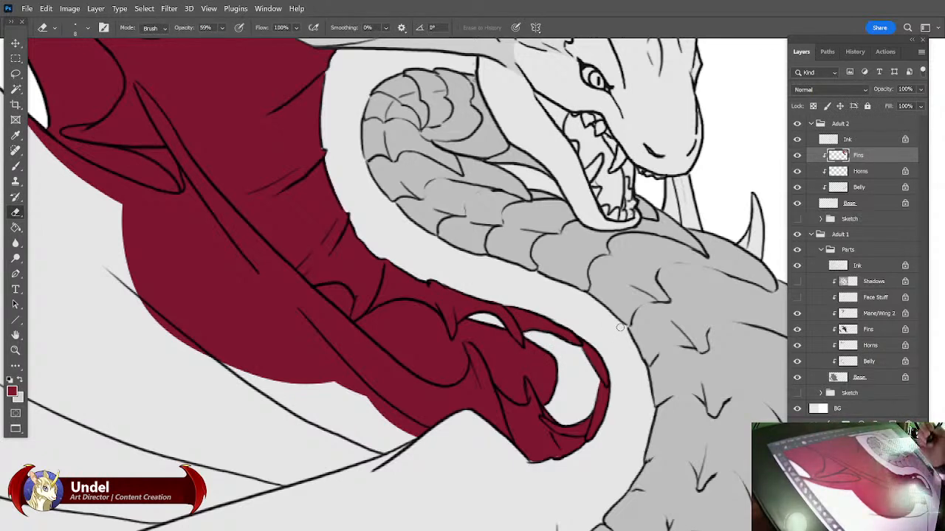
pyautogui.press('b')
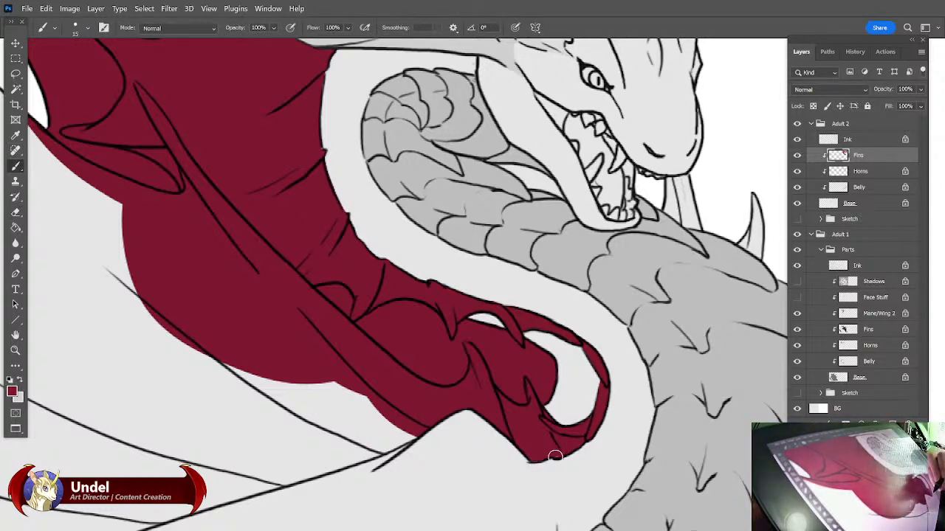
# Lasso the lower wing membrane on the Fins layer, tracing its base closely along the shoulder line and adding missed slivers.
pyautogui.moveTo(615, 385)
pyautogui.mouseDown()
pyautogui.moveTo(713, 293)
pyautogui.moveTo(817, 223)
pyautogui.mouseUp()
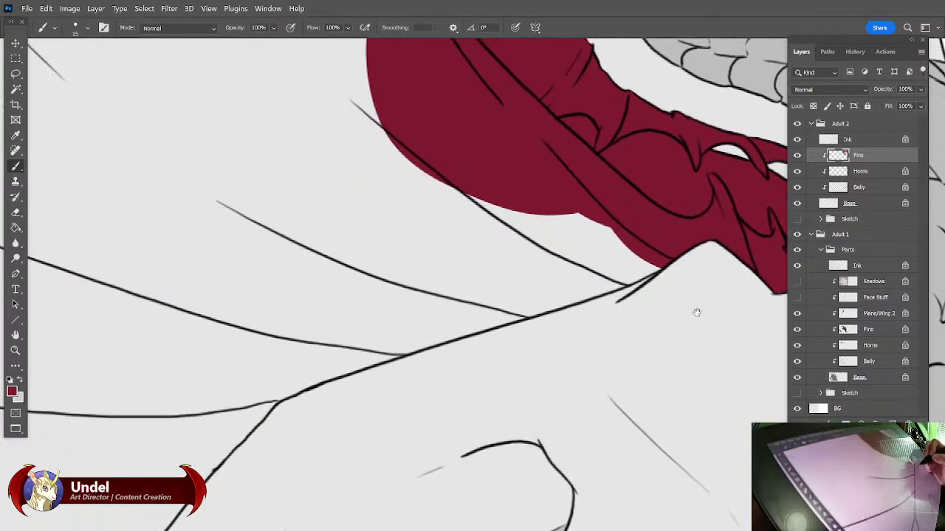
pyautogui.click(17, 76)
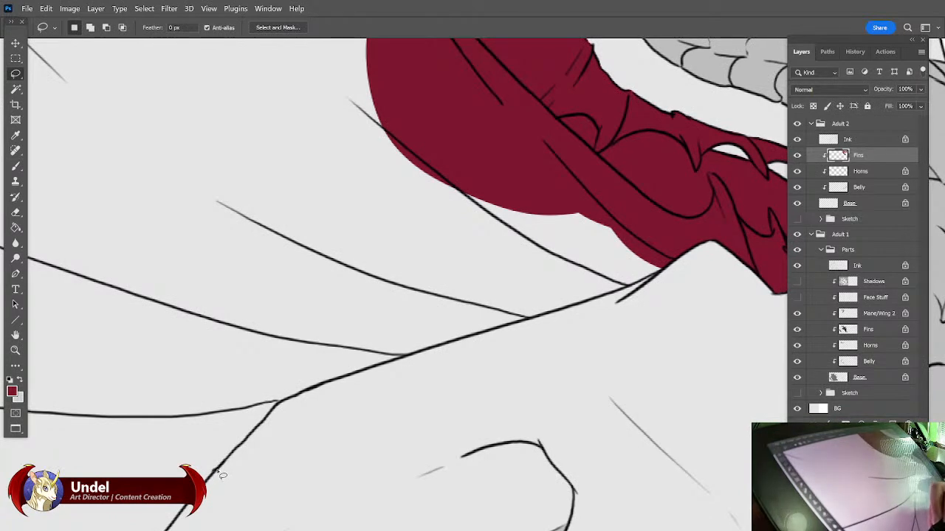
pyautogui.moveTo(294, 401); pyautogui.dragTo(460, 343)
pyautogui.moveTo(538, 323)
pyautogui.mouseDown()
pyautogui.moveTo(662, 270)
pyautogui.moveTo(468, 101)
pyautogui.moveTo(123, 438)
pyautogui.mouseUp()
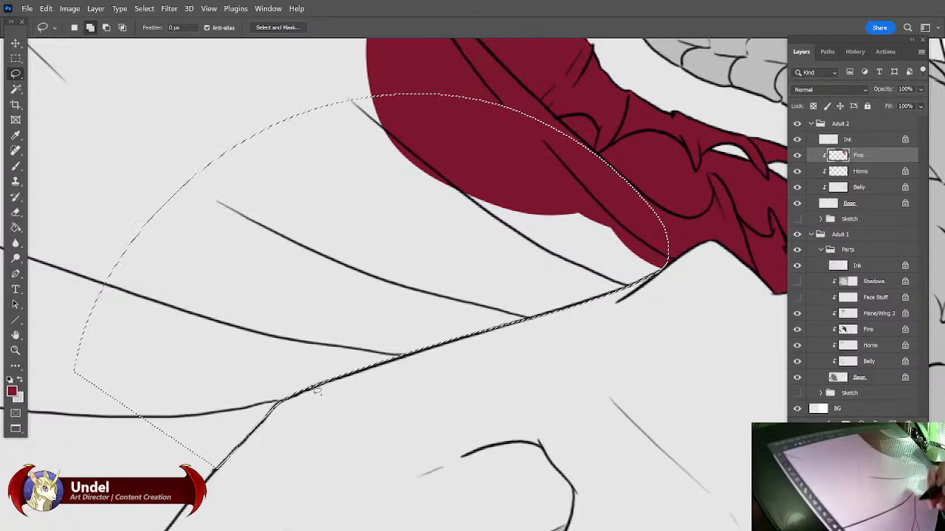
pyautogui.moveTo(307, 389); pyautogui.dragTo(356, 373)
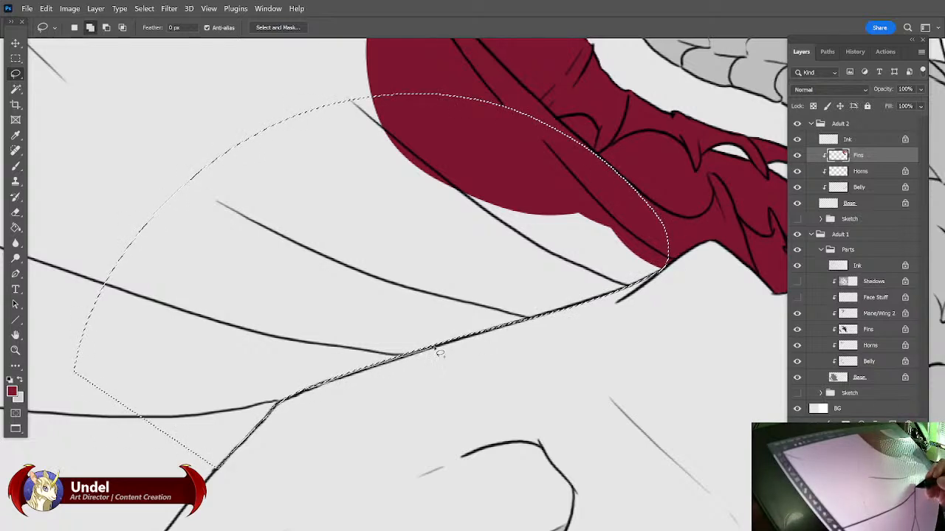
pyautogui.moveTo(533, 305); pyautogui.dragTo(298, 406)
# Extend the wing selection down along the dragon's back line, taking in the lower membrane.
pyautogui.moveTo(400, 431); pyautogui.dragTo(637, 296)
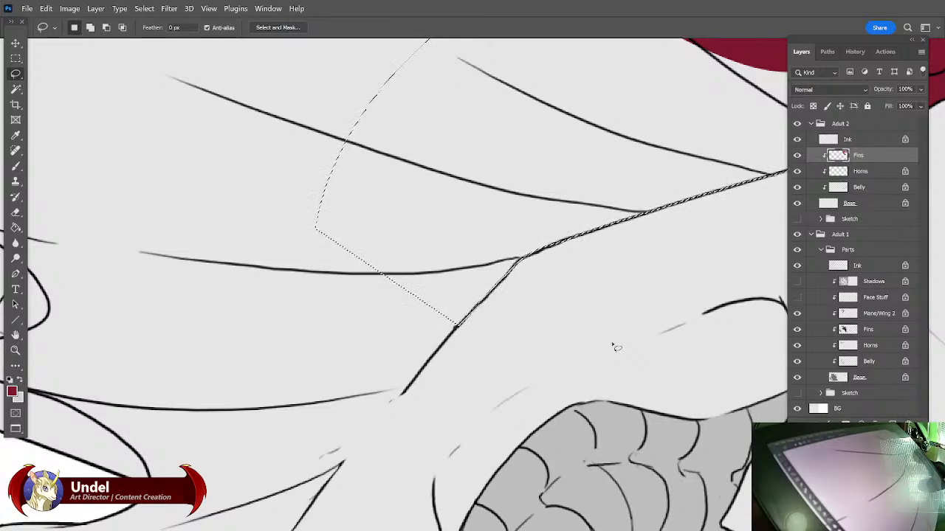
pyautogui.moveTo(561, 359); pyautogui.dragTo(592, 295)
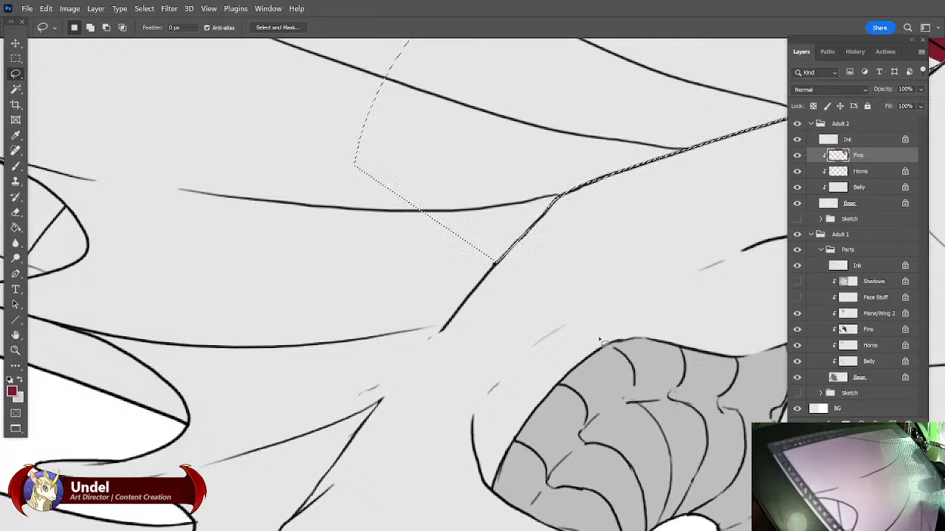
pyautogui.press('shift')
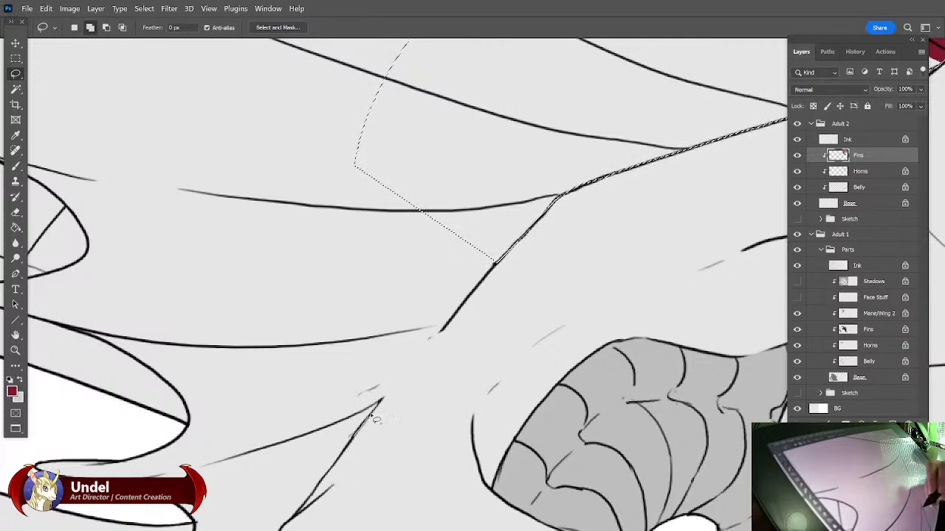
pyautogui.moveTo(518, 219)
pyautogui.mouseDown()
pyautogui.moveTo(98, 411)
pyautogui.moveTo(199, 466)
pyautogui.mouseUp()
# Extend the selection around the wing's lowest spike down to the hip, and cut the overlapping tail curve out of it.
pyautogui.moveTo(534, 350); pyautogui.dragTo(632, 195)
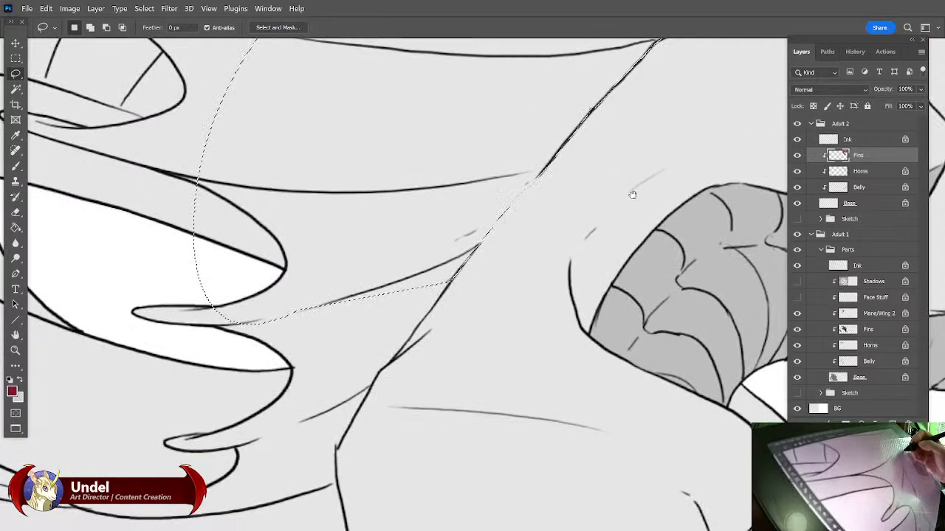
pyautogui.press('shift')
pyautogui.moveTo(457, 286)
pyautogui.mouseDown()
pyautogui.moveTo(346, 407)
pyautogui.moveTo(260, 450)
pyautogui.moveTo(267, 419)
pyautogui.mouseUp()
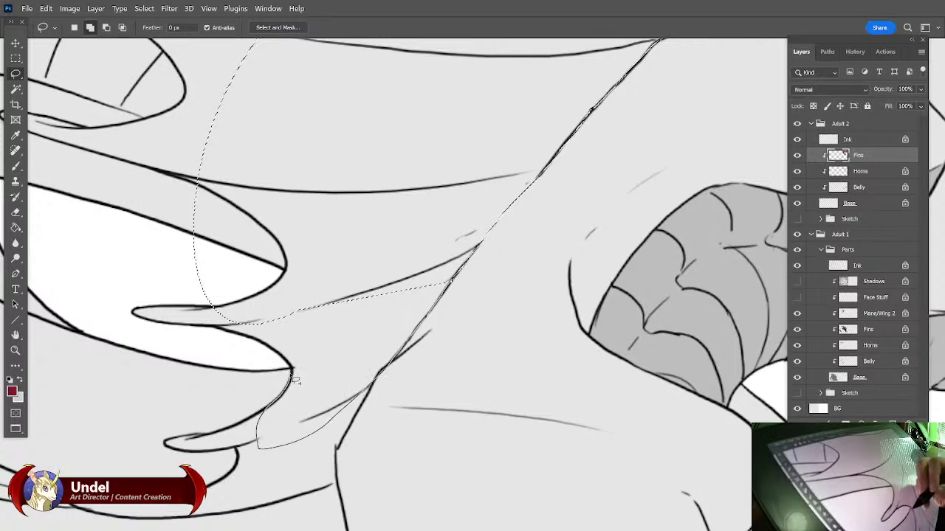
pyautogui.moveTo(220, 347)
pyautogui.mouseDown()
pyautogui.moveTo(114, 311)
pyautogui.moveTo(94, 263)
pyautogui.mouseUp()
pyautogui.moveTo(229, 298); pyautogui.dragTo(201, 286)
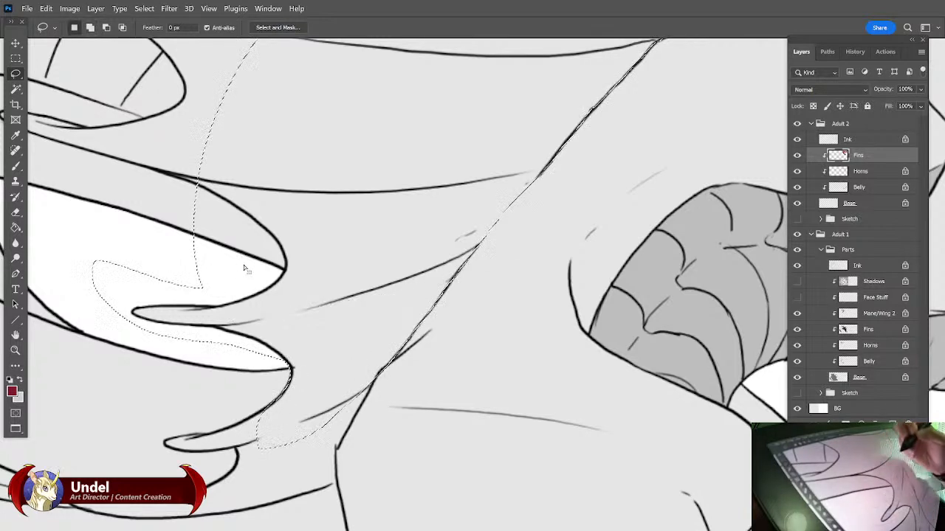
pyautogui.moveTo(446, 312); pyautogui.dragTo(507, 386)
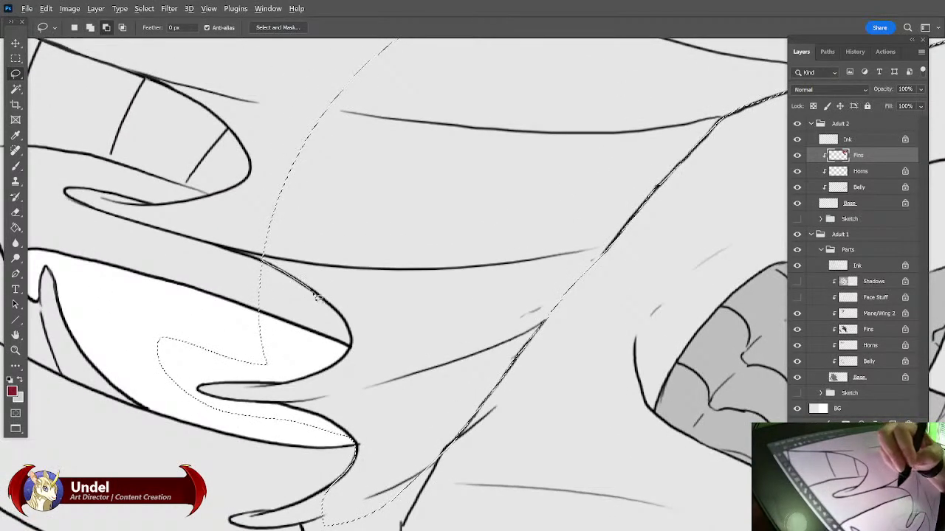
pyautogui.moveTo(322, 352); pyautogui.dragTo(228, 317)
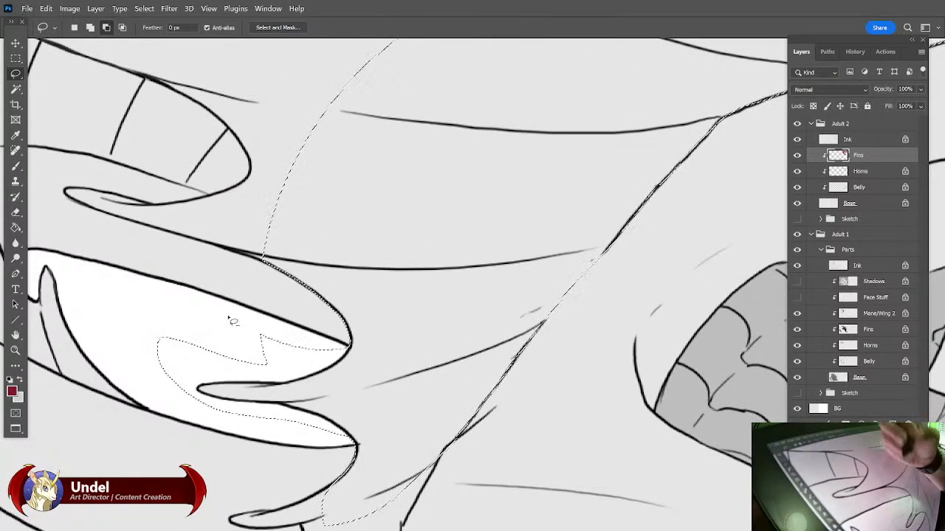
# Add the next wing spike and the membrane above it to the selection, keeping the tail strip between spike and membrane out.
pyautogui.moveTo(322, 245); pyautogui.dragTo(420, 310)
pyautogui.moveTo(164, 255); pyautogui.dragTo(193, 276)
pyautogui.moveTo(248, 294); pyautogui.dragTo(266, 299)
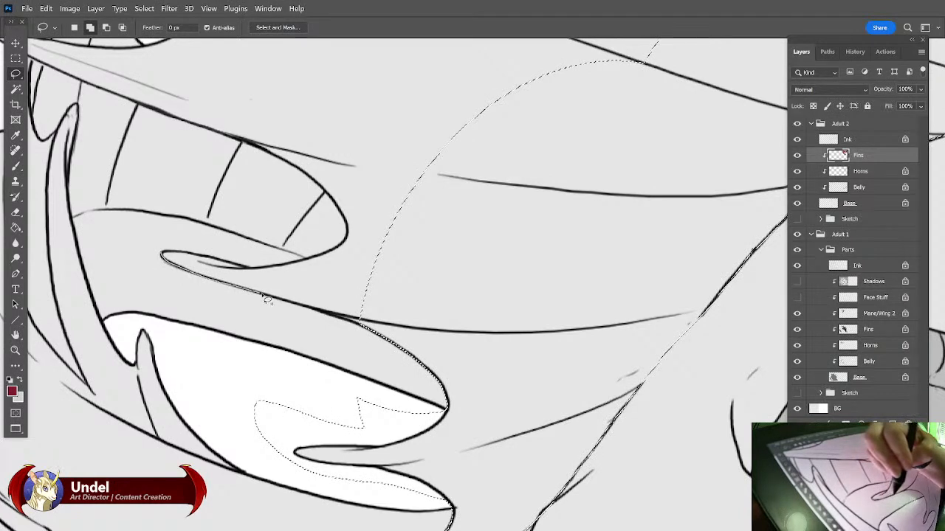
pyautogui.moveTo(407, 341)
pyautogui.mouseDown()
pyautogui.moveTo(480, 325)
pyautogui.moveTo(536, 206)
pyautogui.mouseUp()
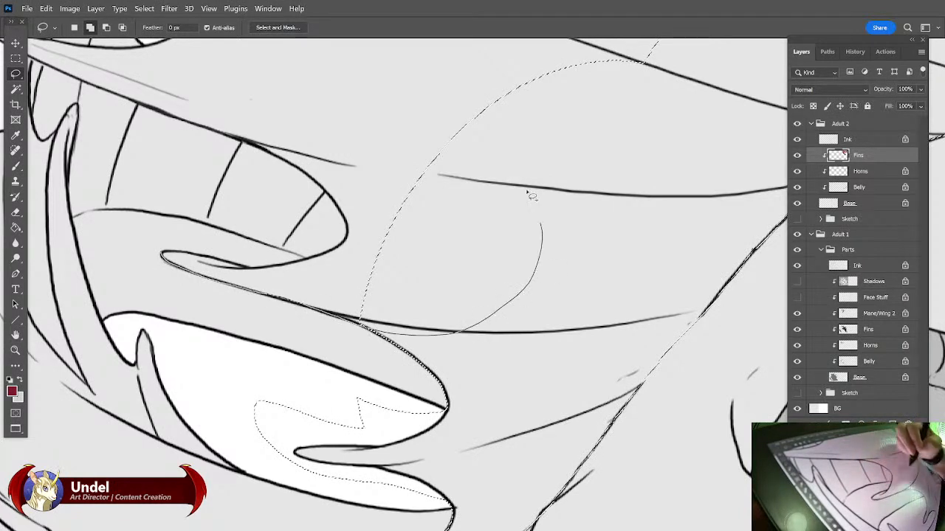
pyautogui.moveTo(372, 111)
pyautogui.mouseDown()
pyautogui.moveTo(168, 119)
pyautogui.moveTo(148, 188)
pyautogui.mouseUp()
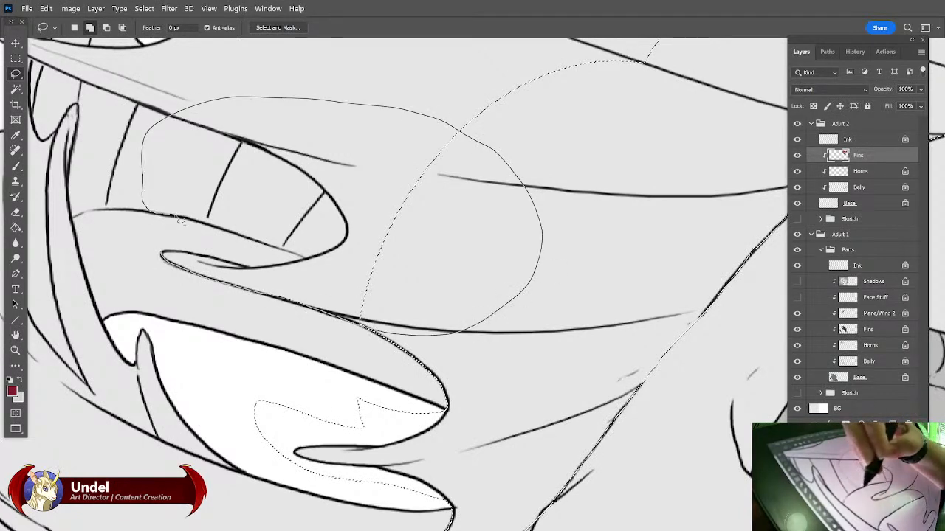
pyautogui.moveTo(305, 260); pyautogui.dragTo(321, 130)
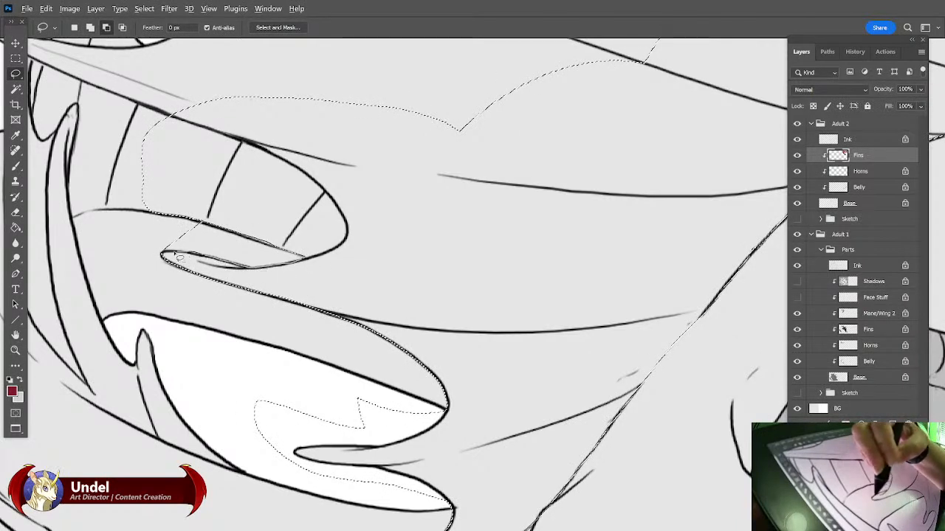
pyautogui.moveTo(154, 229); pyautogui.dragTo(202, 222)
pyautogui.moveTo(515, 348); pyautogui.dragTo(284, 496)
pyautogui.moveTo(502, 337); pyautogui.dragTo(295, 472)
pyautogui.moveTo(496, 343)
pyautogui.mouseDown()
pyautogui.moveTo(420, 394)
pyautogui.moveTo(591, 280)
pyautogui.mouseUp()
pyautogui.moveTo(285, 492)
pyautogui.mouseDown()
pyautogui.moveTo(509, 352)
pyautogui.moveTo(658, 273)
pyautogui.mouseUp()
pyautogui.moveTo(531, 363); pyautogui.dragTo(544, 366)
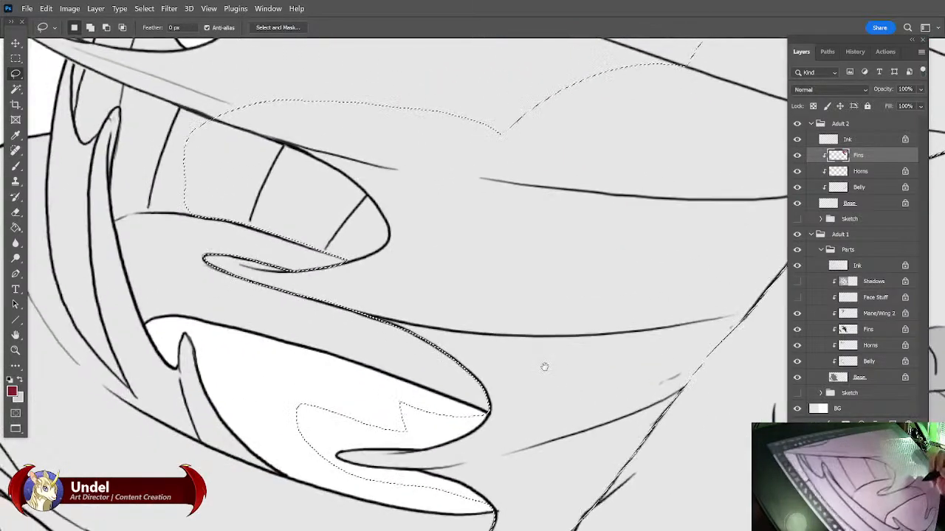
pyautogui.moveTo(502, 339); pyautogui.dragTo(521, 379)
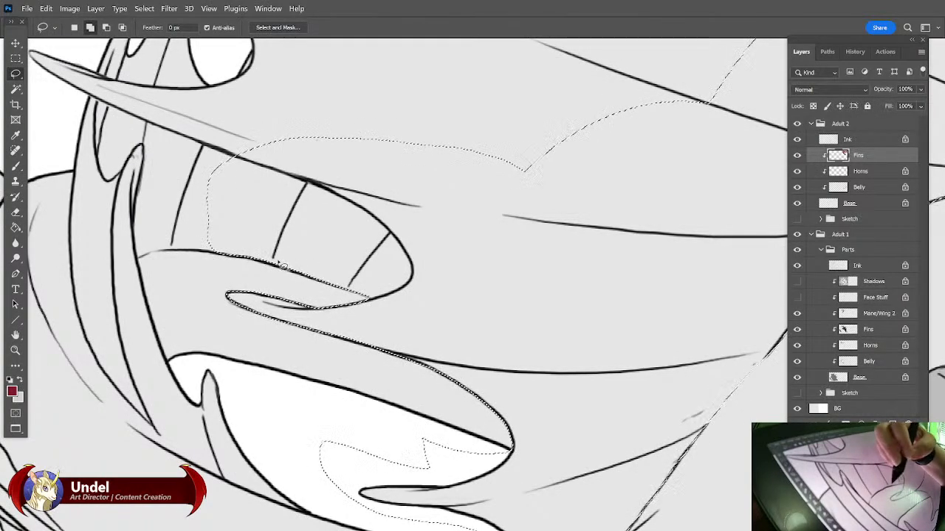
# Add the whole remaining upper wing with its long outer spikes to the selection with a loose outline.
pyautogui.scroll(-5, 561, 321)
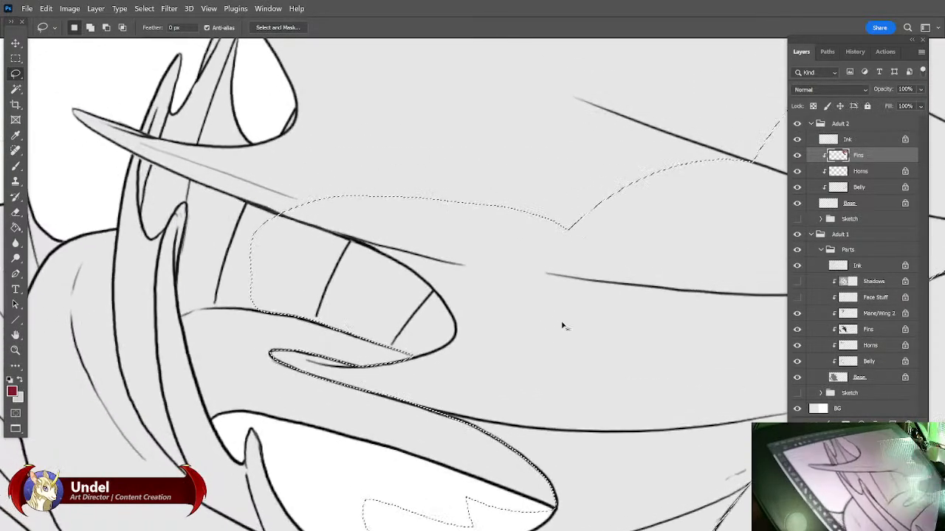
pyautogui.scroll(-5, 560, 326)
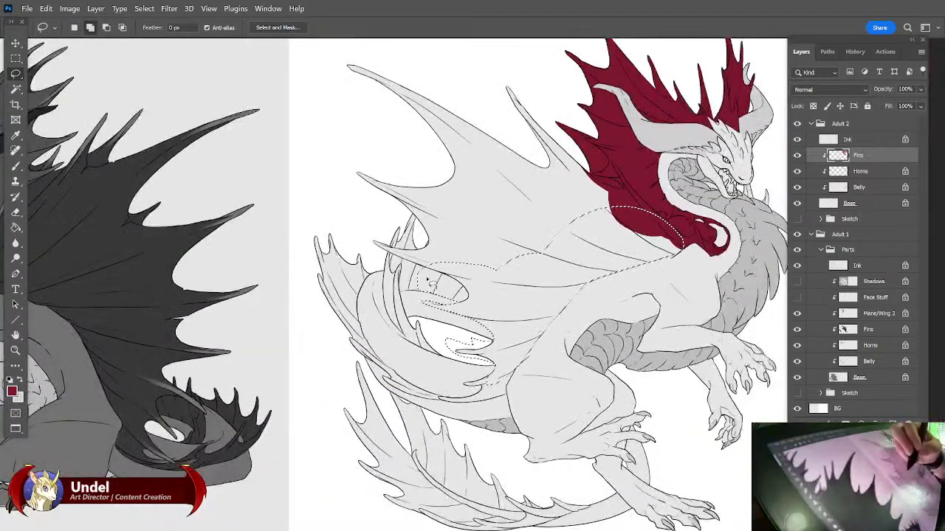
pyautogui.moveTo(387, 247)
pyautogui.mouseDown()
pyautogui.moveTo(329, 166)
pyautogui.moveTo(324, 80)
pyautogui.mouseUp()
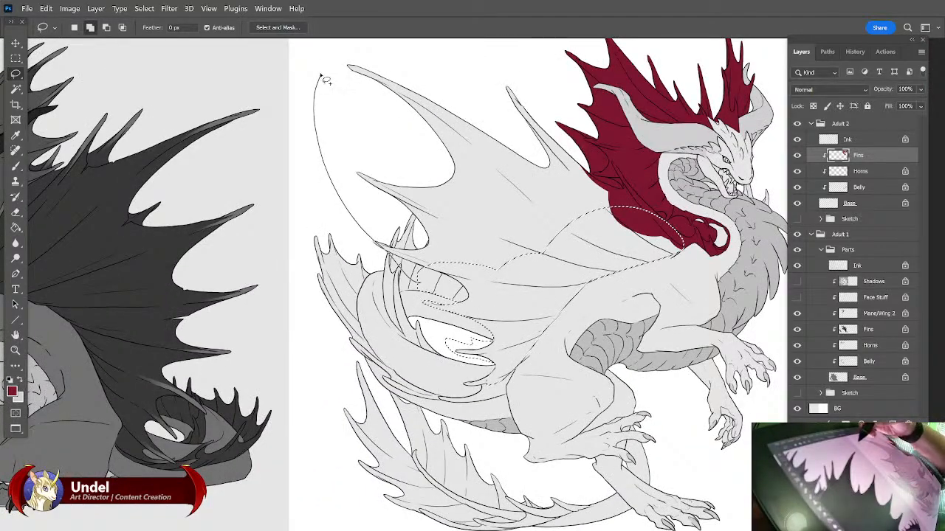
pyautogui.moveTo(451, 58)
pyautogui.mouseDown()
pyautogui.moveTo(510, 65)
pyautogui.moveTo(648, 204)
pyautogui.moveTo(660, 240)
pyautogui.mouseUp()
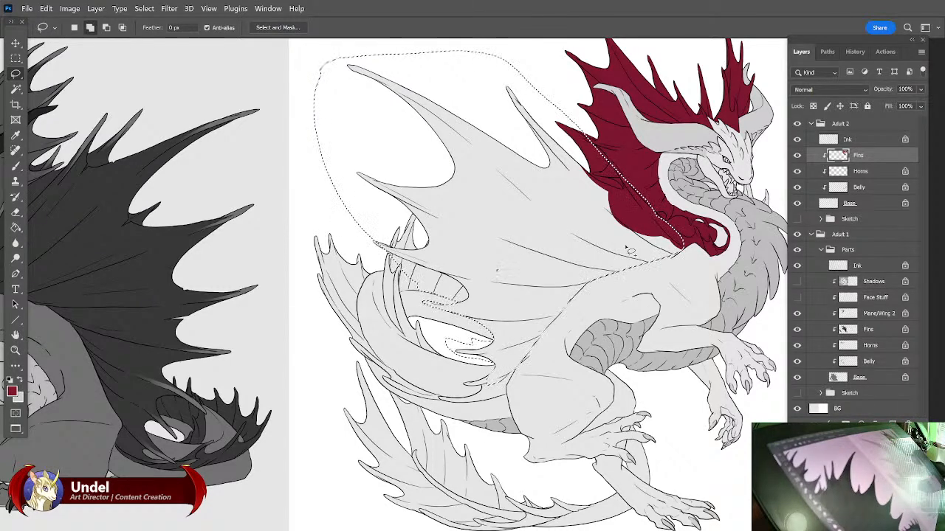
# Fill the selected wing on the Fins layer with crimson and deselect it.
pyautogui.press('shift')
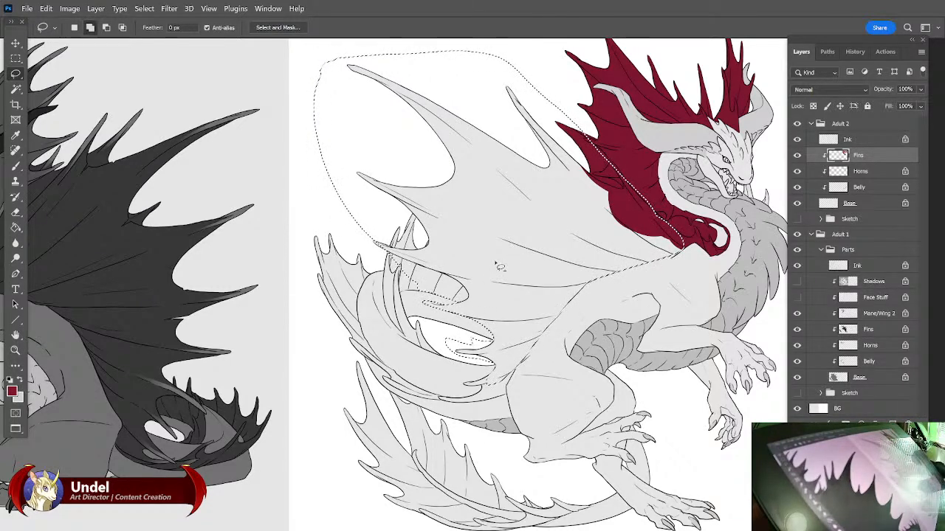
pyautogui.hotkey('shift', 'F5')
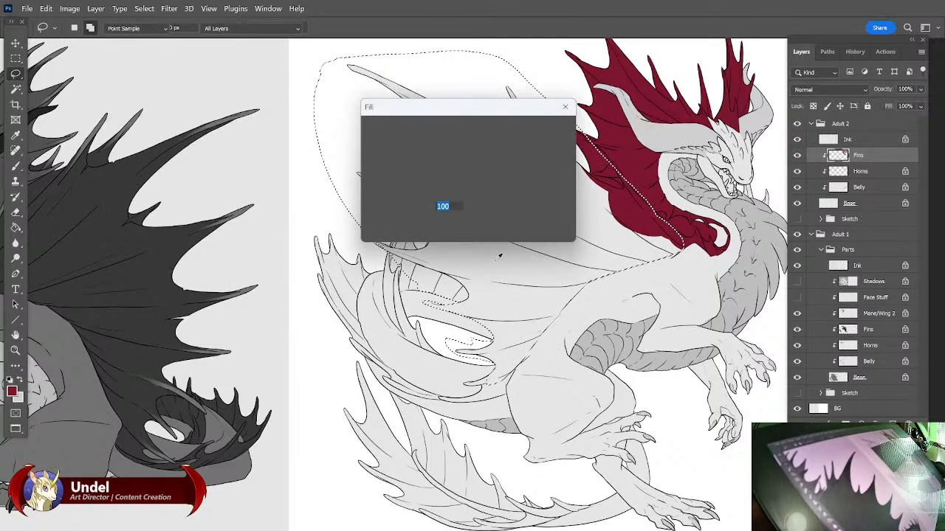
pyautogui.press('Return')
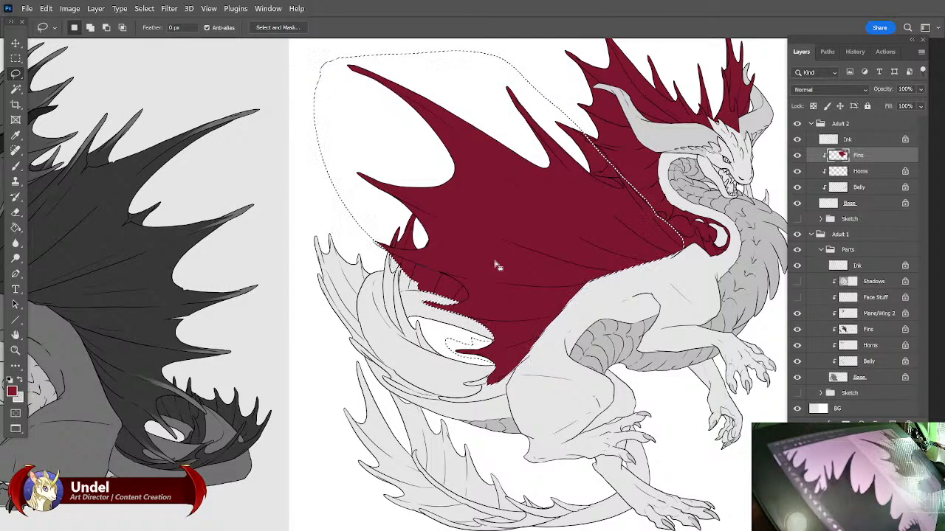
pyautogui.hotkey('ctrl', 'd')
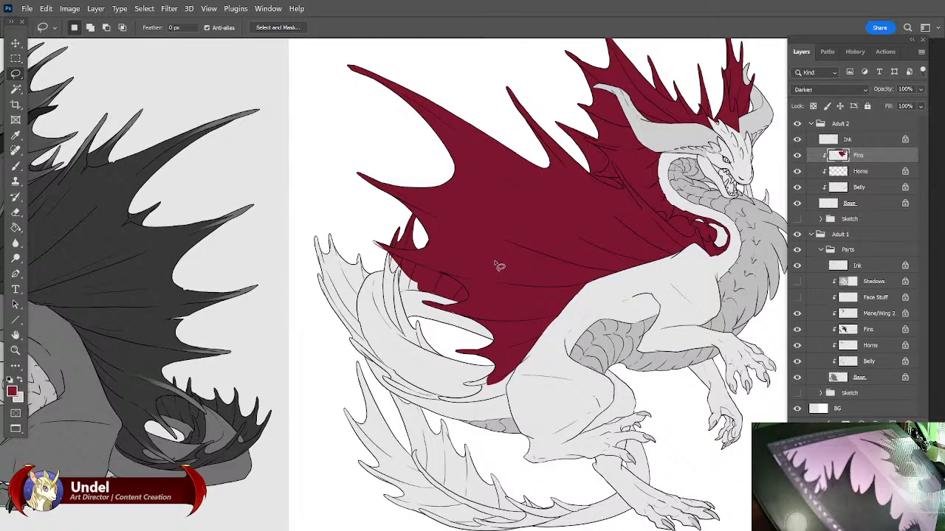
# Touch up the crimson fill by brush along the wing edge where its lower spikes meet the tail.
pyautogui.scroll(5, 499, 266)
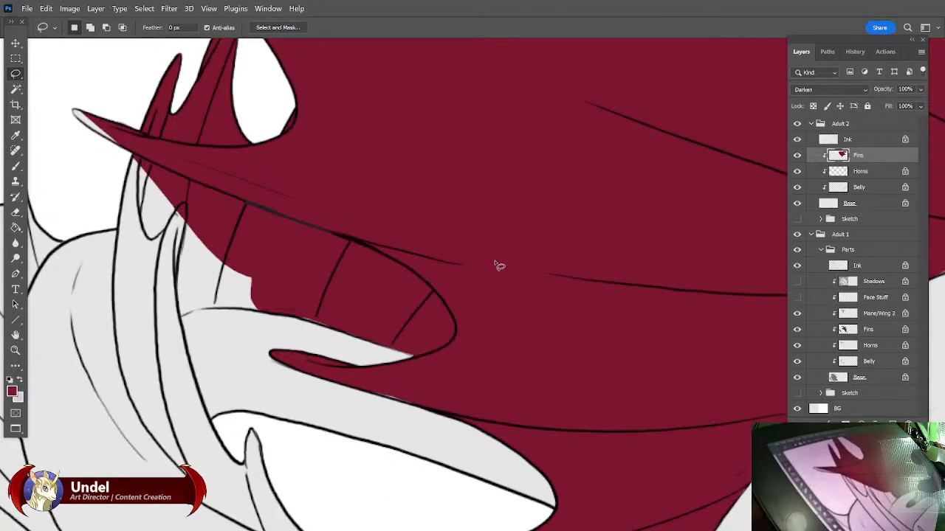
pyautogui.press('b')
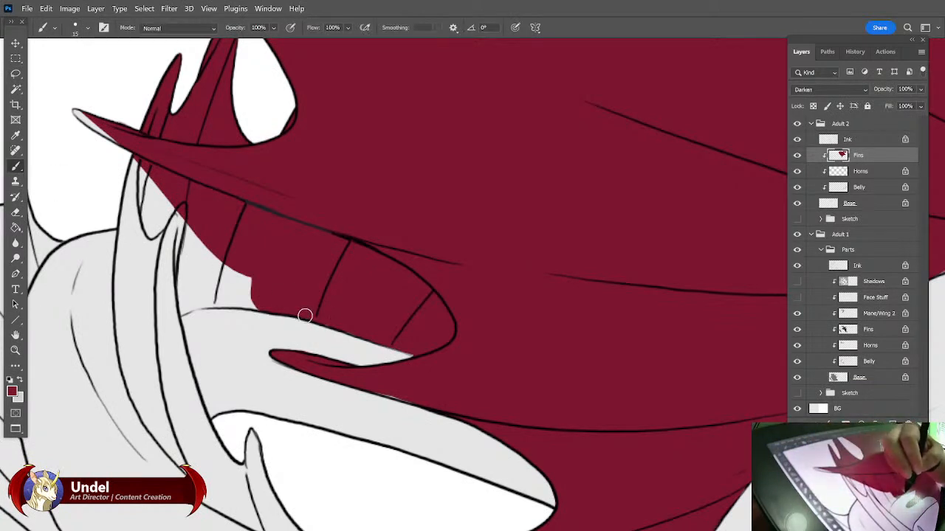
pyautogui.press('e')
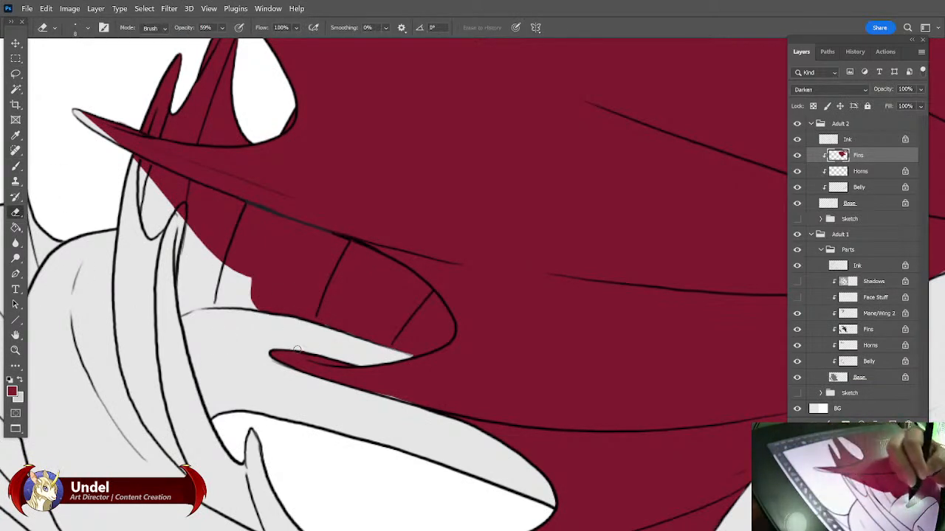
pyautogui.press('b')
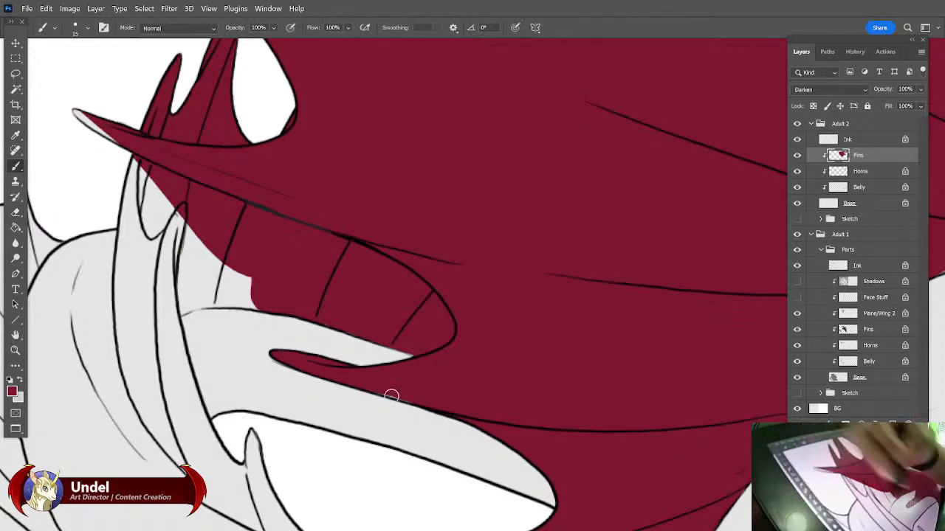
pyautogui.moveTo(528, 397); pyautogui.dragTo(472, 283)
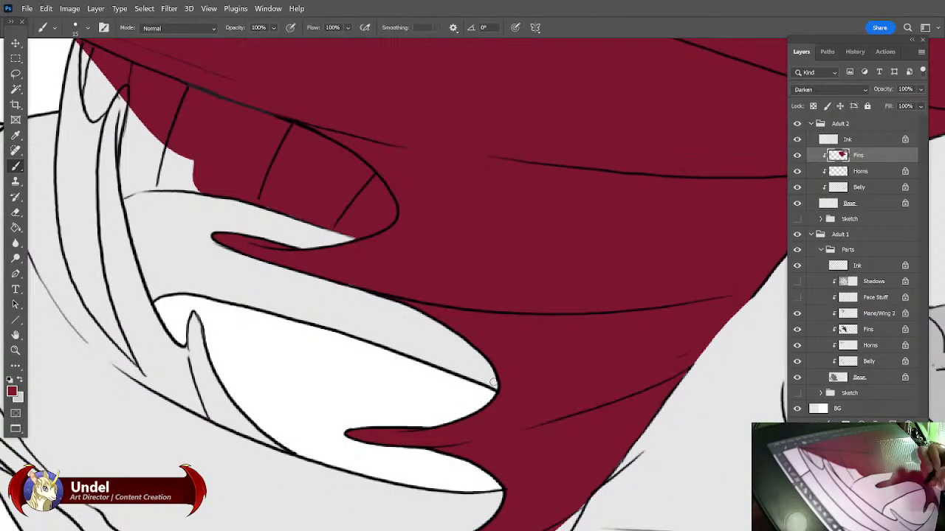
# Examine the crimson fill for gaps along the hip, shoulder, neck frill and head spikes.
pyautogui.moveTo(574, 381)
pyautogui.mouseDown()
pyautogui.moveTo(592, 285)
pyautogui.moveTo(610, 324)
pyautogui.moveTo(610, 388)
pyautogui.moveTo(517, 411)
pyautogui.mouseUp()
pyautogui.moveTo(606, 368)
pyautogui.mouseDown()
pyautogui.moveTo(583, 296)
pyautogui.moveTo(600, 337)
pyautogui.mouseUp()
pyautogui.moveTo(665, 285); pyautogui.dragTo(376, 395)
pyautogui.moveTo(734, 260); pyautogui.dragTo(566, 322)
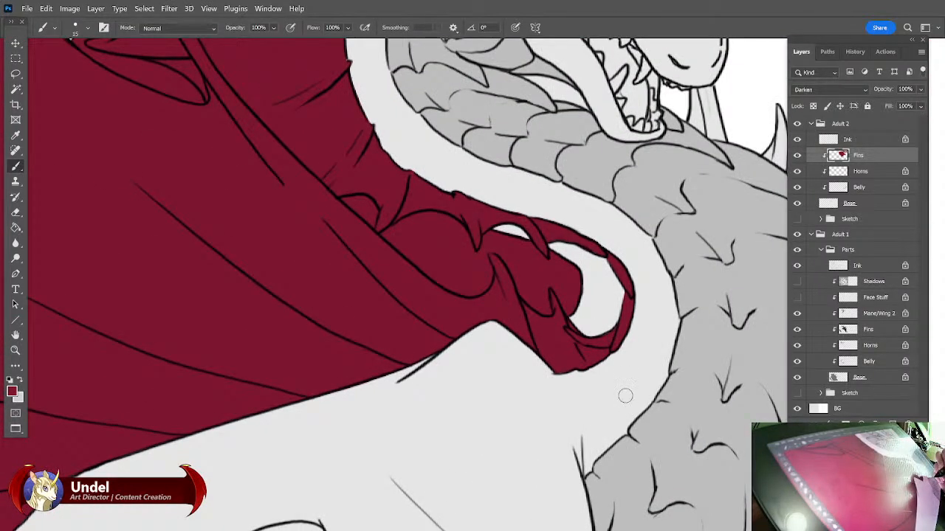
pyautogui.moveTo(614, 370); pyautogui.dragTo(612, 411)
pyautogui.moveTo(609, 322); pyautogui.dragTo(609, 379)
pyautogui.moveTo(580, 325); pyautogui.dragTo(611, 369)
pyautogui.moveTo(366, 253); pyautogui.dragTo(437, 185)
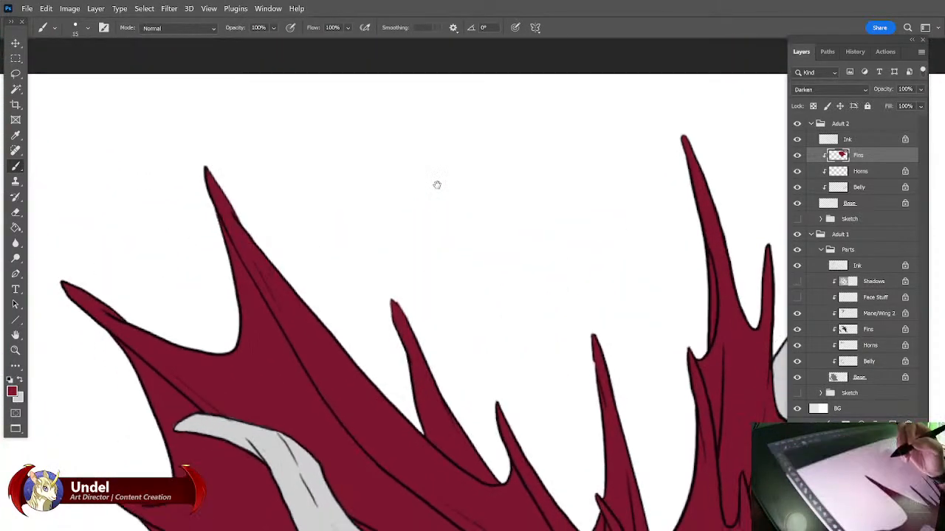
pyautogui.moveTo(635, 472); pyautogui.dragTo(340, 77)
pyautogui.moveTo(479, 517)
pyautogui.mouseDown()
pyautogui.moveTo(490, 244)
pyautogui.moveTo(536, 211)
pyautogui.moveTo(472, 374)
pyautogui.moveTo(369, 473)
pyautogui.moveTo(410, 268)
pyautogui.moveTo(510, 175)
pyautogui.moveTo(540, 192)
pyautogui.moveTo(583, 245)
pyautogui.mouseUp()
# Select the wing's unfilled lowest corner with its two spikes, following the tail lines and the hip edge.
pyautogui.press('l')
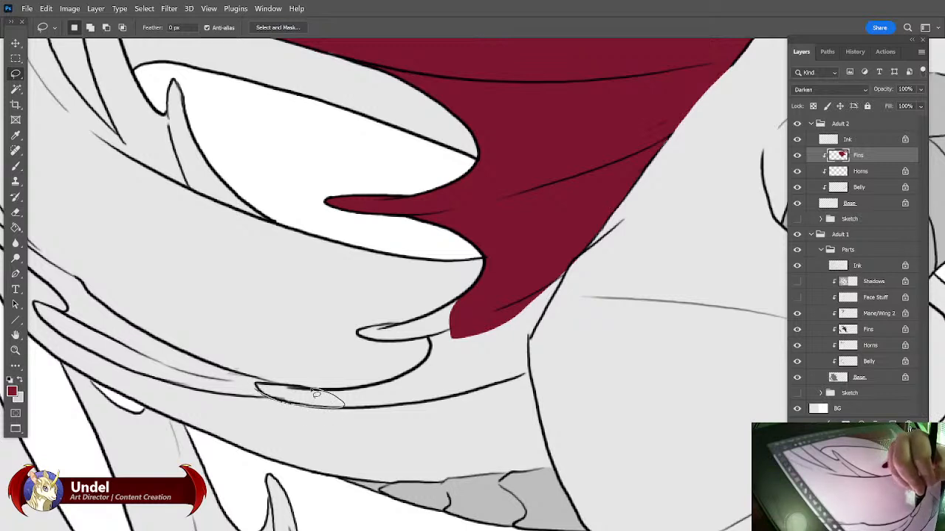
pyautogui.moveTo(253, 384)
pyautogui.mouseDown()
pyautogui.moveTo(326, 384)
pyautogui.moveTo(354, 396)
pyautogui.moveTo(352, 406)
pyautogui.moveTo(331, 392)
pyautogui.mouseUp()
pyautogui.moveTo(435, 345); pyautogui.dragTo(374, 345)
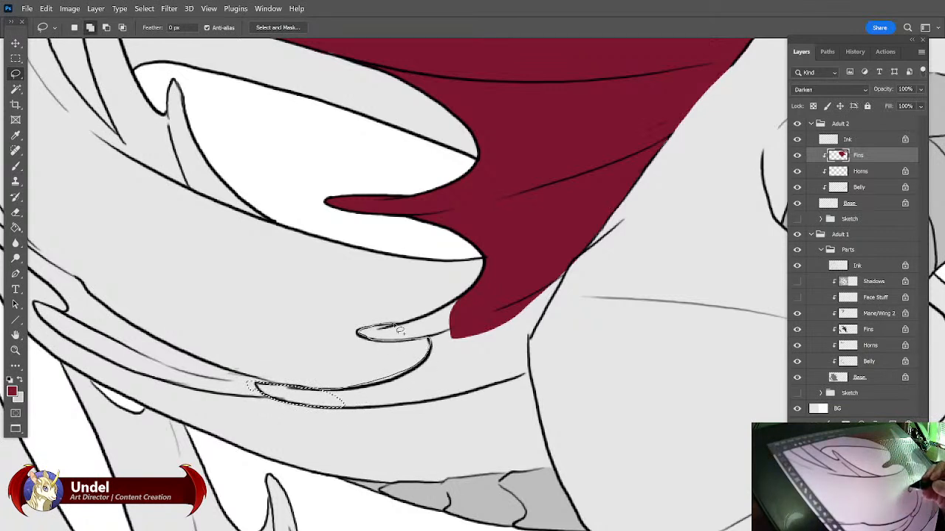
pyautogui.moveTo(490, 307)
pyautogui.mouseDown()
pyautogui.moveTo(478, 334)
pyautogui.moveTo(448, 375)
pyautogui.moveTo(405, 400)
pyautogui.moveTo(353, 411)
pyautogui.mouseUp()
pyautogui.moveTo(365, 329)
pyautogui.mouseDown()
pyautogui.moveTo(364, 387)
pyautogui.moveTo(337, 397)
pyautogui.moveTo(369, 391)
pyautogui.mouseUp()
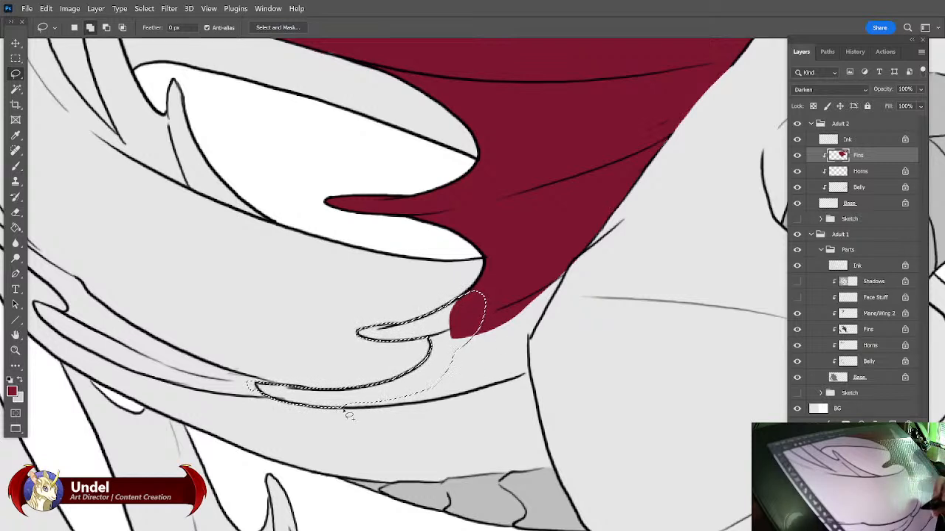
pyautogui.moveTo(393, 414)
pyautogui.mouseDown()
pyautogui.moveTo(531, 377)
pyautogui.moveTo(533, 337)
pyautogui.moveTo(558, 301)
pyautogui.mouseUp()
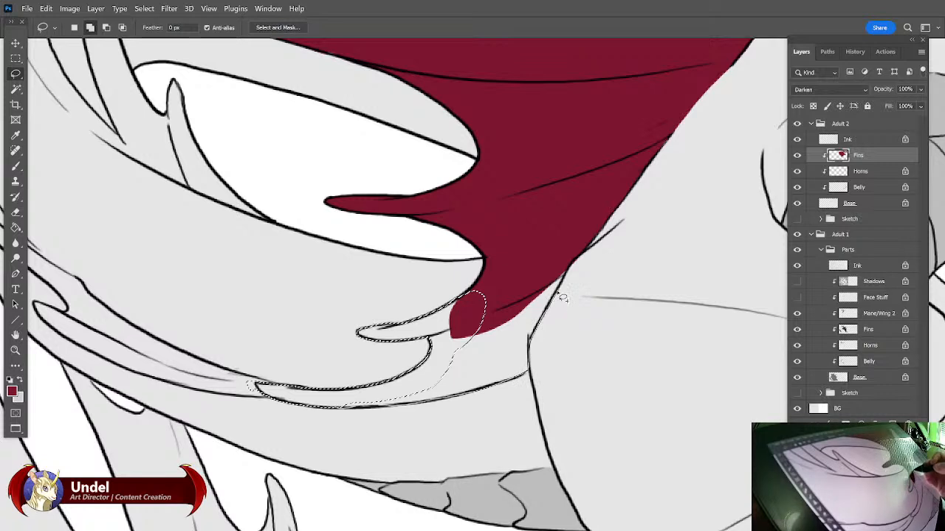
pyautogui.moveTo(572, 254); pyautogui.dragTo(569, 251)
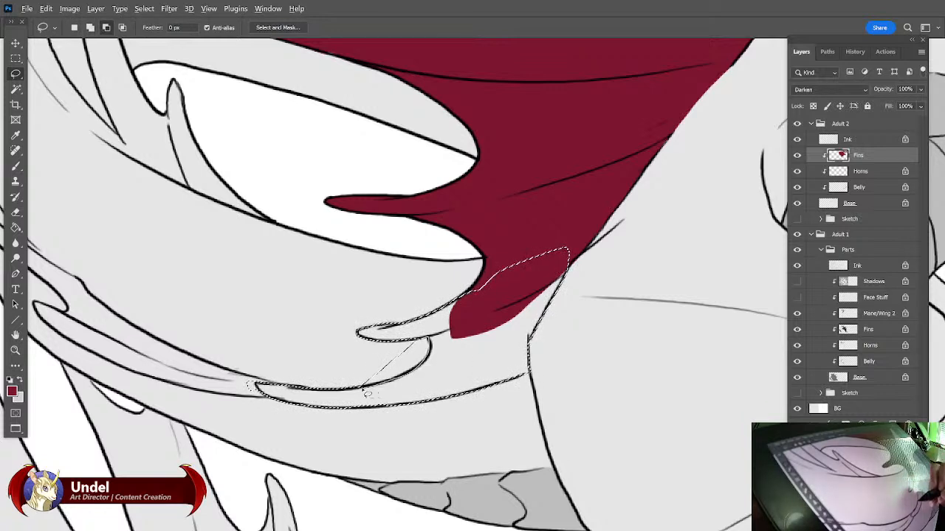
# Fill the selected lowest wing corner on the Fins layer with crimson and deselect it.
pyautogui.hotkey('shift', 'BackSpace')
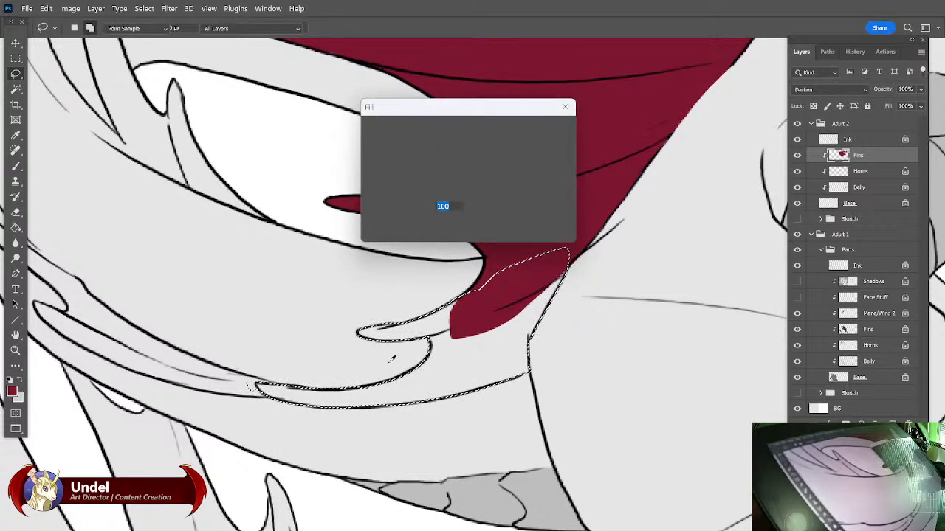
pyautogui.press('Return')
pyautogui.hotkey('ctrl', 'd')
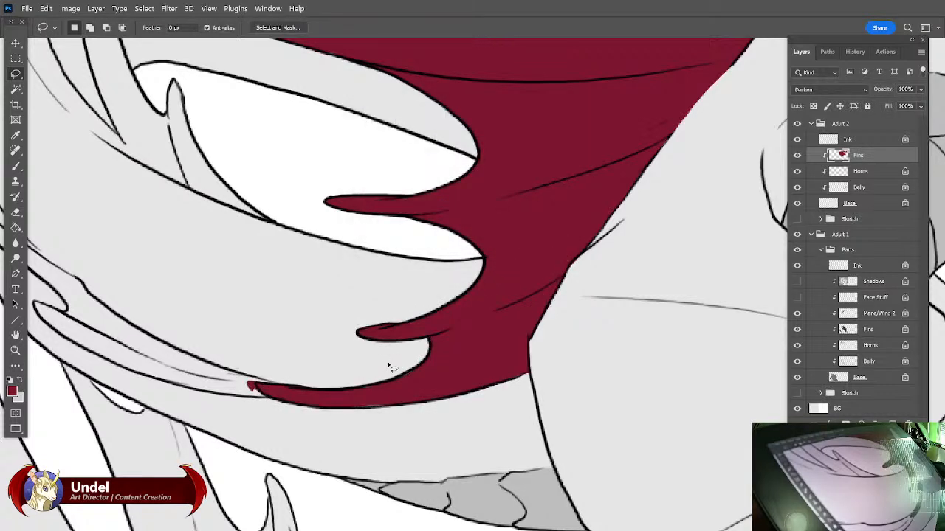
pyautogui.click(15, 166)
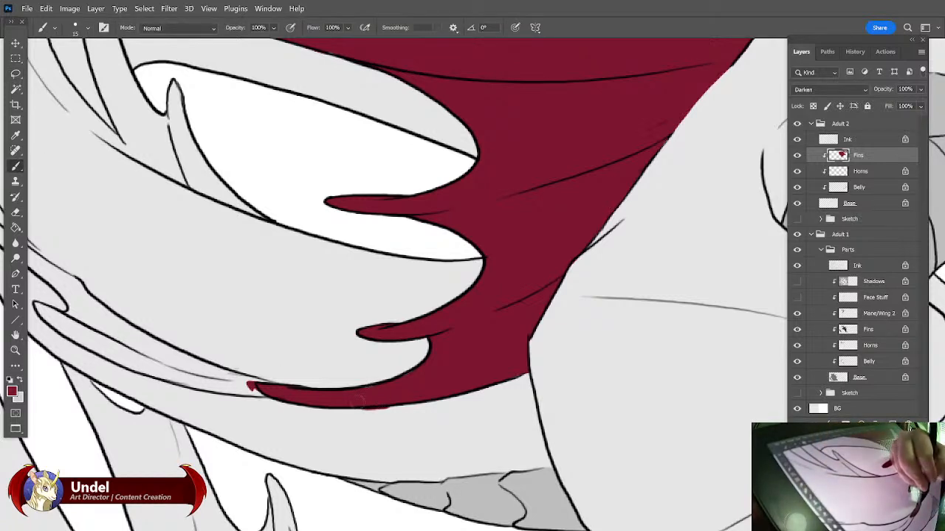
pyautogui.hotkey('ctrl', 'z')
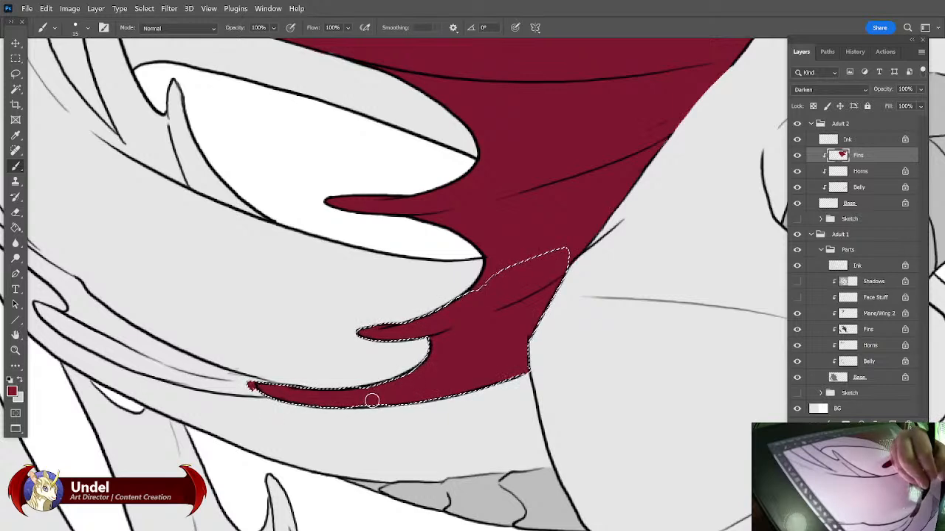
pyautogui.hotkey('ctrl', 'd')
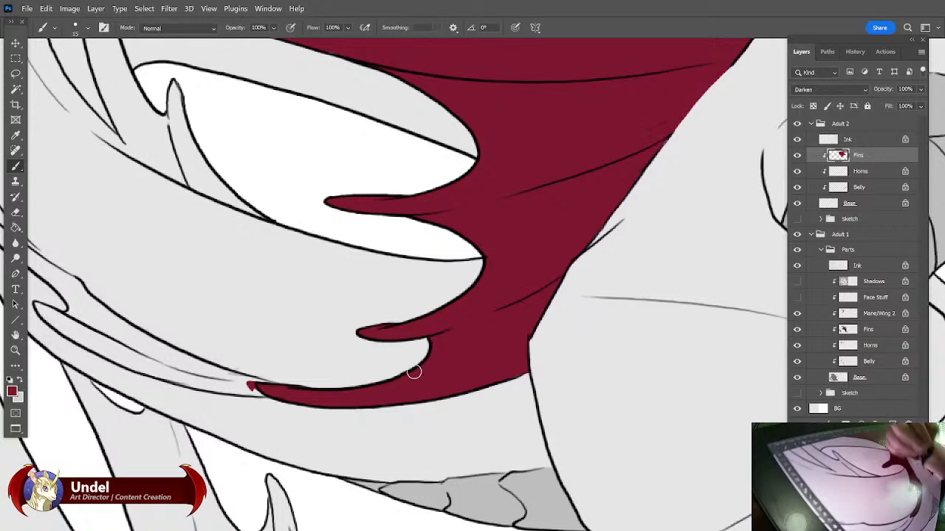
# Paint crimson along the lower edge of the tail fin strip beside the wing's lowest spike and at its notch.
pyautogui.moveTo(182, 278)
pyautogui.mouseDown()
pyautogui.moveTo(376, 251)
pyautogui.moveTo(369, 263)
pyautogui.mouseUp()
pyautogui.moveTo(222, 289)
pyautogui.mouseDown()
pyautogui.moveTo(302, 342)
pyautogui.moveTo(245, 317)
pyautogui.moveTo(358, 363)
pyautogui.moveTo(339, 358)
pyautogui.moveTo(443, 377)
pyautogui.mouseUp()
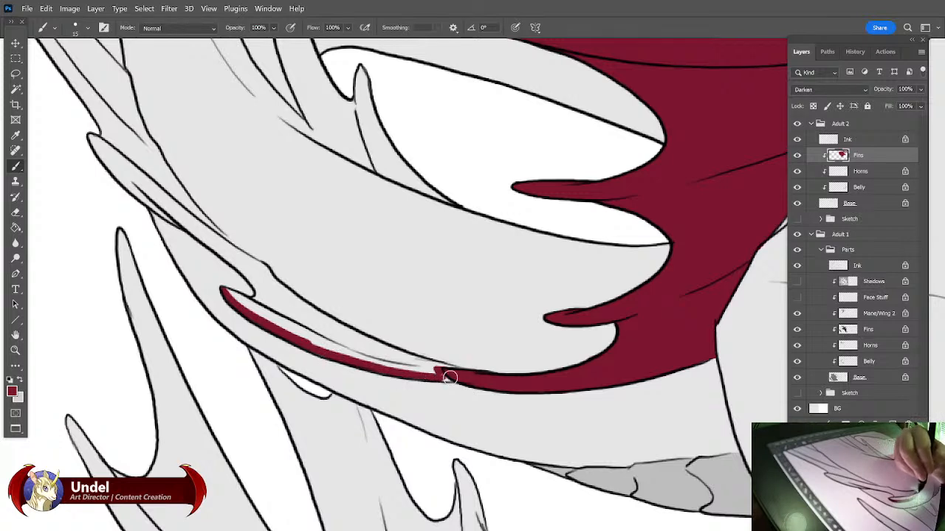
pyautogui.moveTo(250, 284); pyautogui.dragTo(238, 266)
# Outline the outer tail fin's lower strip and spike with the lasso and refine the selection where it meets the wing tip.
pyautogui.press('l')
pyautogui.moveTo(73, 122)
pyautogui.mouseDown()
pyautogui.moveTo(115, 194)
pyautogui.moveTo(148, 214)
pyautogui.mouseUp()
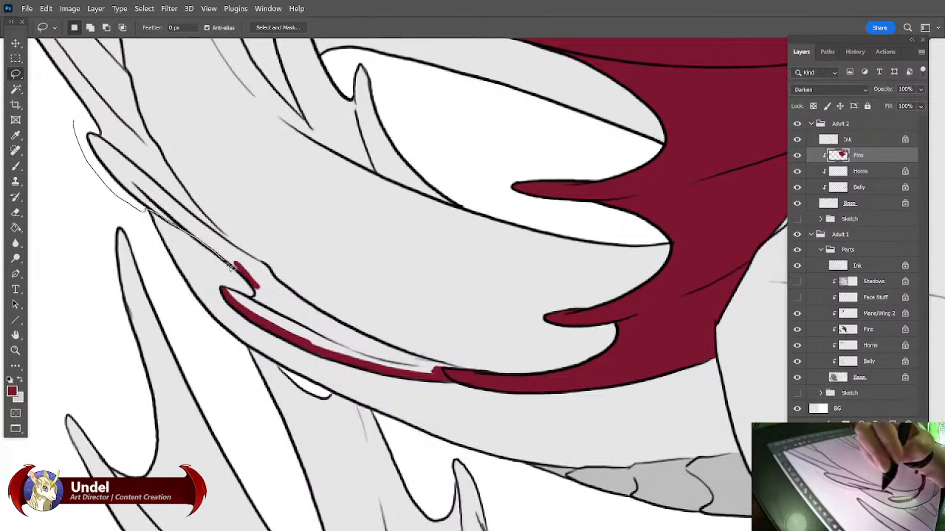
pyautogui.moveTo(253, 298); pyautogui.dragTo(233, 293)
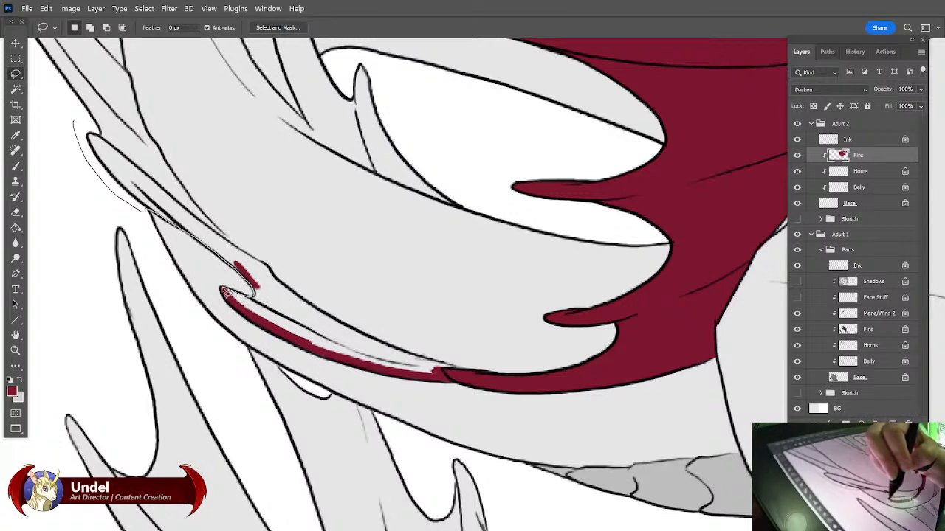
pyautogui.moveTo(302, 348)
pyautogui.mouseDown()
pyautogui.moveTo(407, 382)
pyautogui.moveTo(472, 382)
pyautogui.moveTo(398, 351)
pyautogui.mouseUp()
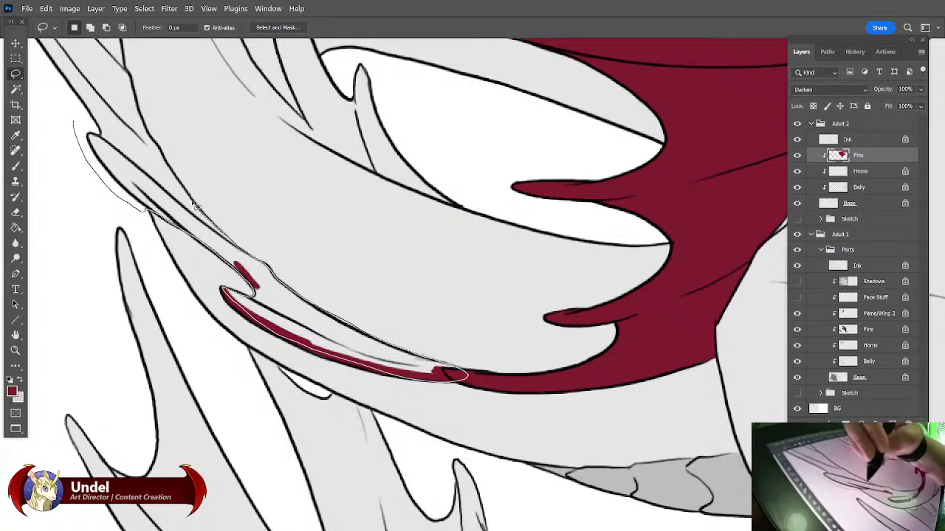
pyautogui.moveTo(158, 145); pyautogui.dragTo(82, 97)
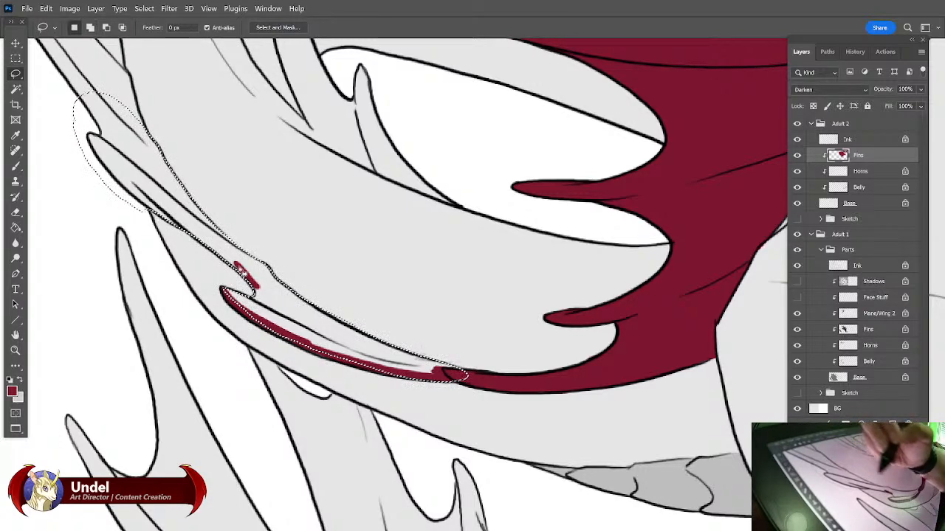
pyautogui.moveTo(366, 284); pyautogui.dragTo(354, 260)
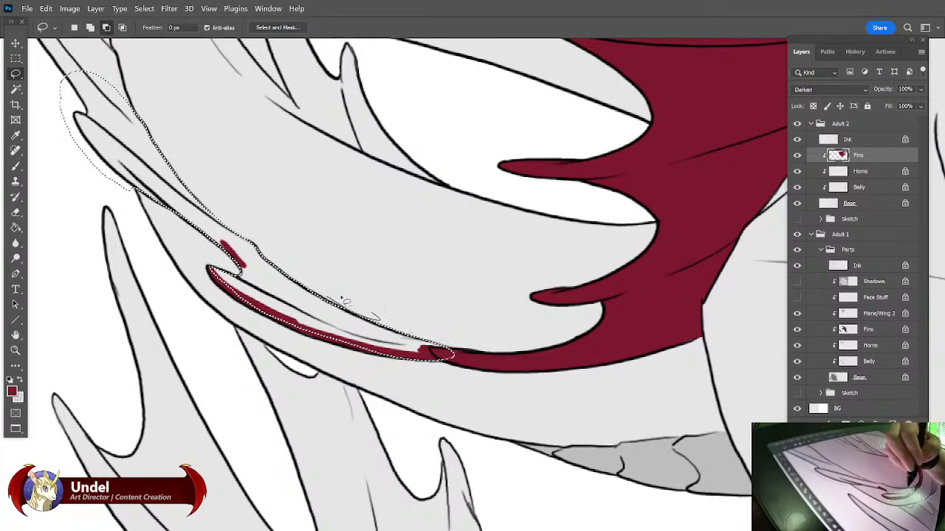
pyautogui.moveTo(443, 353)
pyautogui.mouseDown()
pyautogui.moveTo(475, 360)
pyautogui.moveTo(408, 339)
pyautogui.moveTo(475, 355)
pyautogui.moveTo(436, 335)
pyautogui.moveTo(442, 360)
pyautogui.mouseUp()
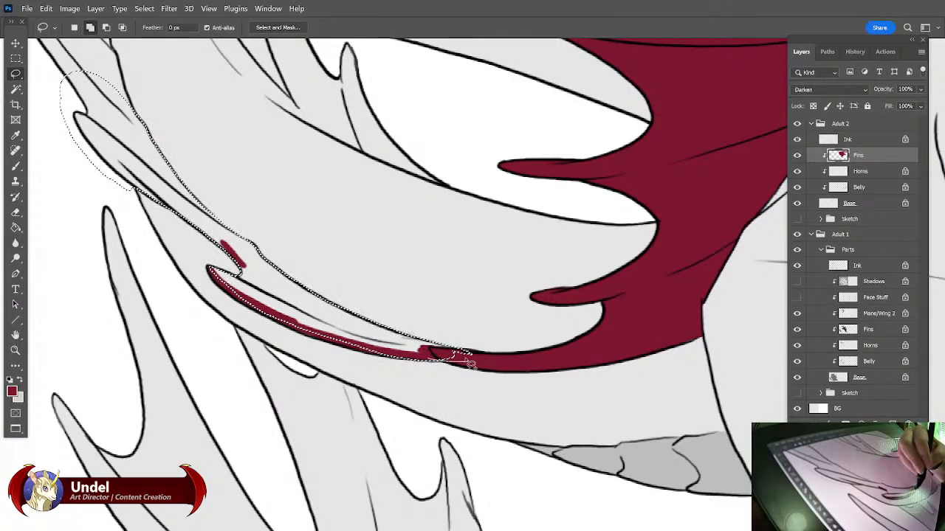
# Extend the selection up the tail's outer curve to include the whole outer tail fin with its upper spikes.
pyautogui.moveTo(358, 263); pyautogui.dragTo(435, 343)
pyautogui.moveTo(284, 231); pyautogui.dragTo(429, 331)
pyautogui.moveTo(380, 268)
pyautogui.mouseDown()
pyautogui.moveTo(462, 428)
pyautogui.moveTo(443, 458)
pyautogui.mouseUp()
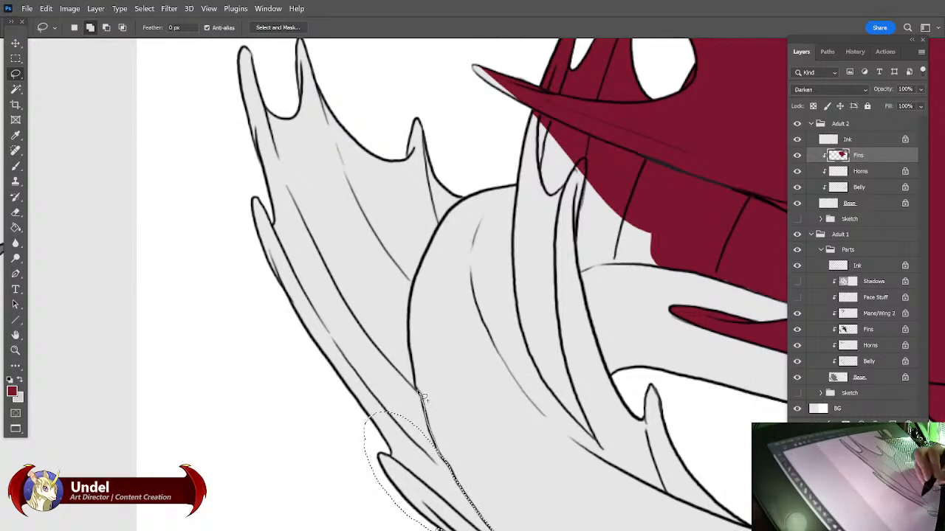
pyautogui.moveTo(410, 352)
pyautogui.mouseDown()
pyautogui.moveTo(352, 227)
pyautogui.moveTo(373, 497)
pyautogui.moveTo(399, 487)
pyautogui.mouseUp()
pyautogui.moveTo(473, 247); pyautogui.dragTo(457, 345)
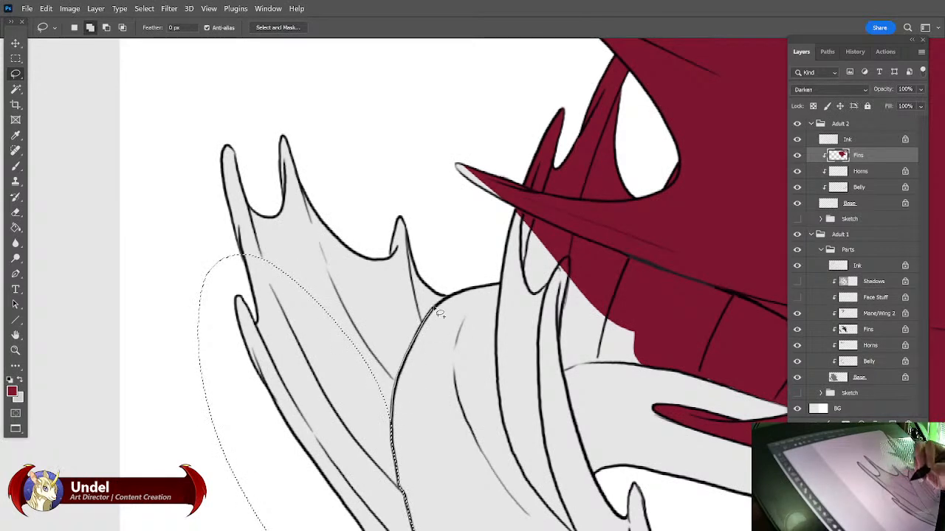
pyautogui.moveTo(464, 271)
pyautogui.mouseDown()
pyautogui.moveTo(190, 152)
pyautogui.moveTo(197, 317)
pyautogui.mouseUp()
# Add the unfilled wing spike tip and the upper part of the inner tail fin to the selection, leaving the tail out.
pyautogui.moveTo(500, 158)
pyautogui.mouseDown()
pyautogui.moveTo(472, 228)
pyautogui.moveTo(513, 193)
pyautogui.mouseUp()
pyautogui.moveTo(625, 183); pyautogui.dragTo(578, 136)
pyautogui.moveTo(466, 154); pyautogui.dragTo(456, 211)
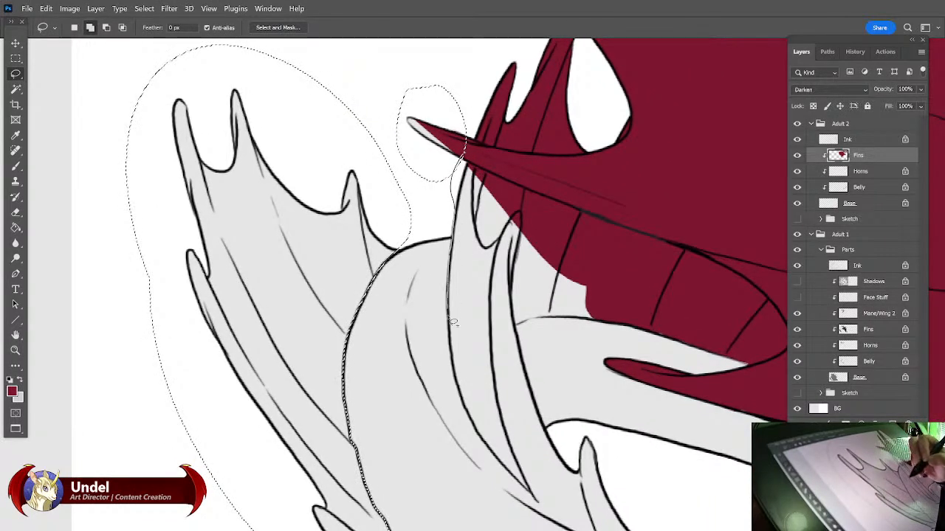
pyautogui.moveTo(487, 367)
pyautogui.mouseDown()
pyautogui.moveTo(611, 268)
pyautogui.moveTo(499, 154)
pyautogui.moveTo(472, 151)
pyautogui.mouseUp()
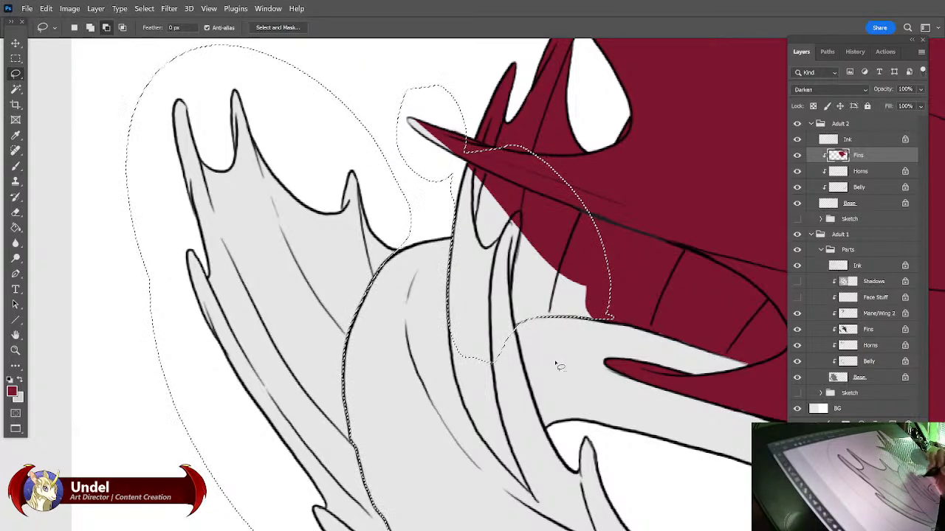
# Add the rest of the inner tail fin to the selection, down to and around its small lower spike.
pyautogui.moveTo(612, 362); pyautogui.dragTo(587, 278)
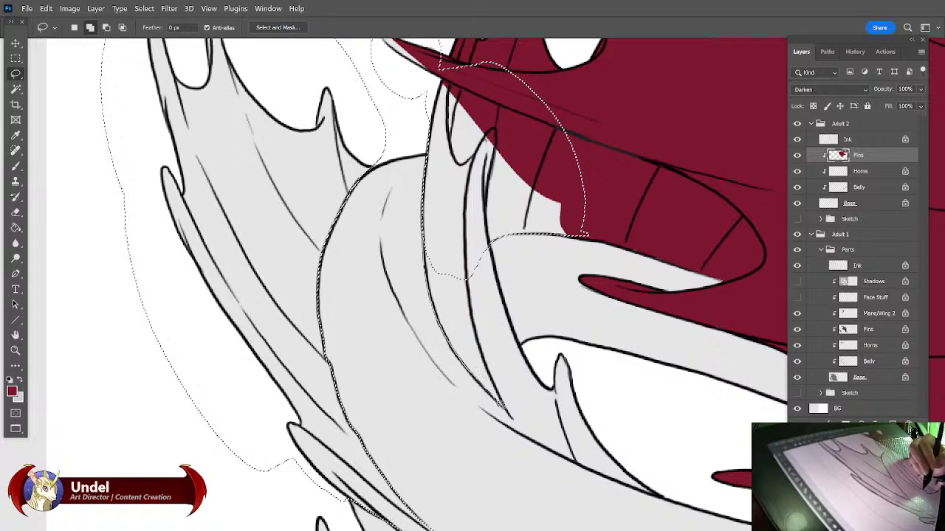
pyautogui.moveTo(534, 441)
pyautogui.mouseDown()
pyautogui.moveTo(578, 464)
pyautogui.moveTo(615, 459)
pyautogui.moveTo(617, 430)
pyautogui.moveTo(579, 367)
pyautogui.mouseUp()
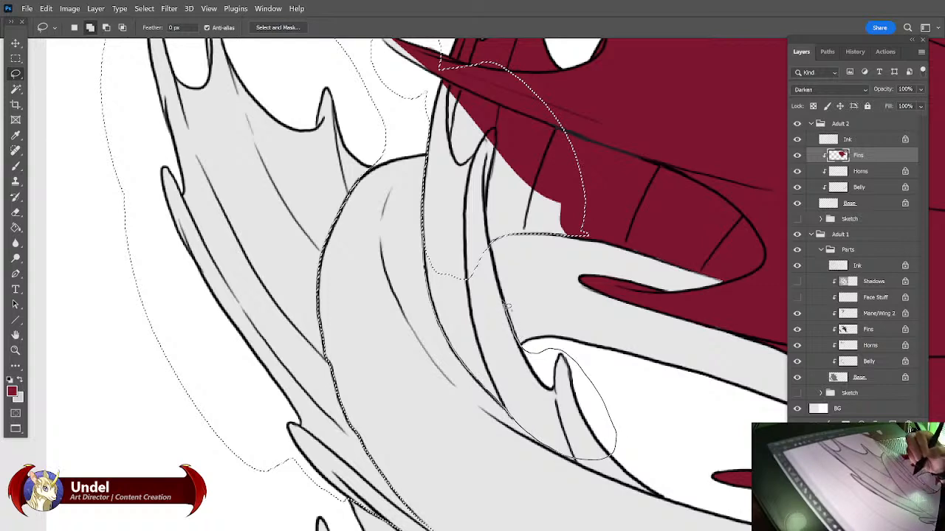
pyautogui.moveTo(492, 237); pyautogui.dragTo(463, 199)
pyautogui.moveTo(608, 340); pyautogui.dragTo(569, 289)
pyautogui.moveTo(456, 355); pyautogui.dragTo(551, 424)
pyautogui.moveTo(642, 451); pyautogui.dragTo(641, 455)
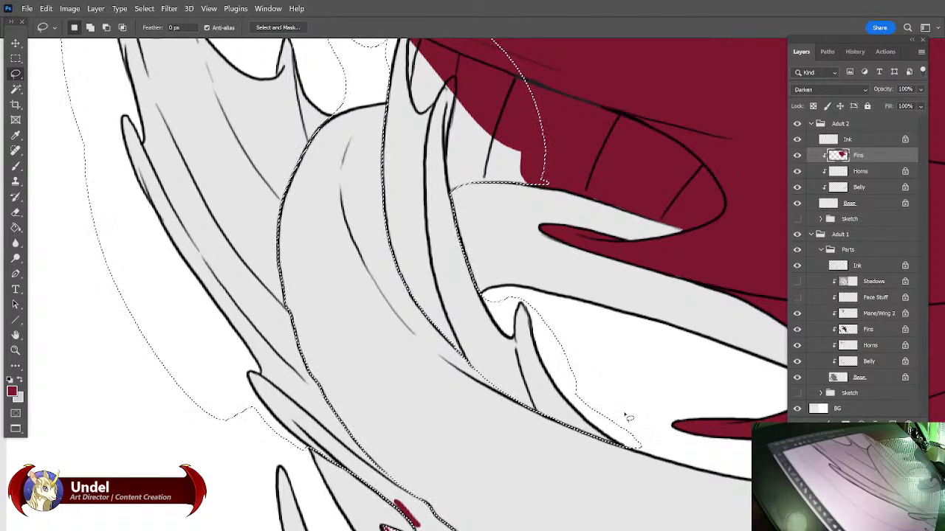
# Fill the selected tail fins and wing spike tip with crimson on the Fins layer and deselect them.
pyautogui.hotkey('shift', 'F5')
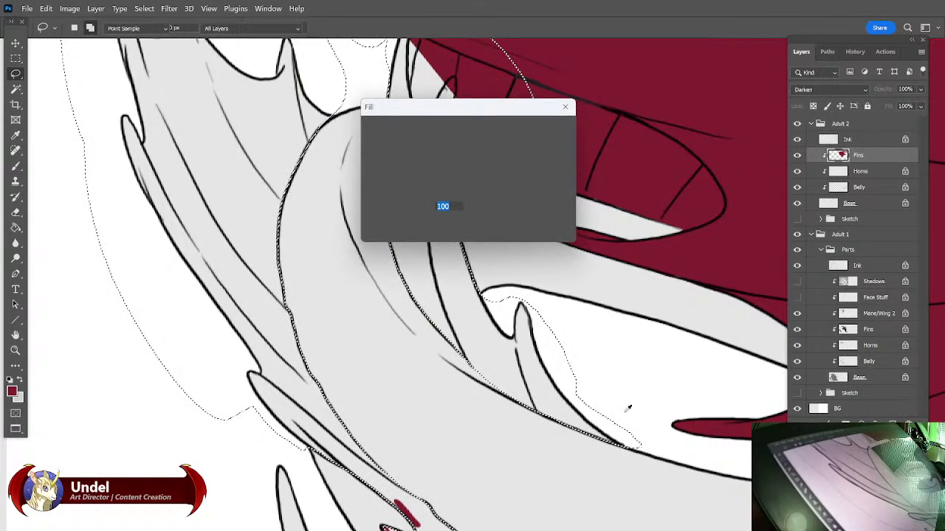
pyautogui.press('Return')
pyautogui.hotkey('ctrl', 'd')
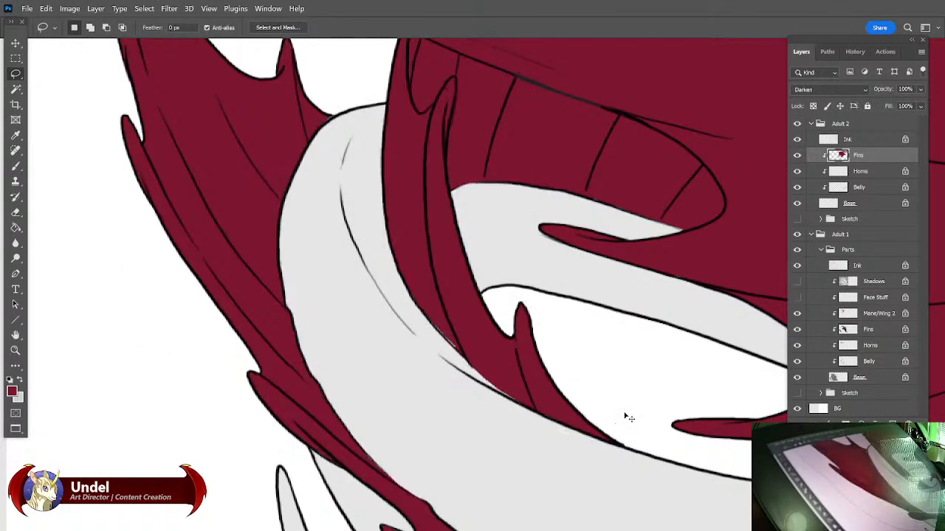
# Touch up the small gaps in the crimson along the inner tail fin's lower edge with the brush.
pyautogui.press('b')
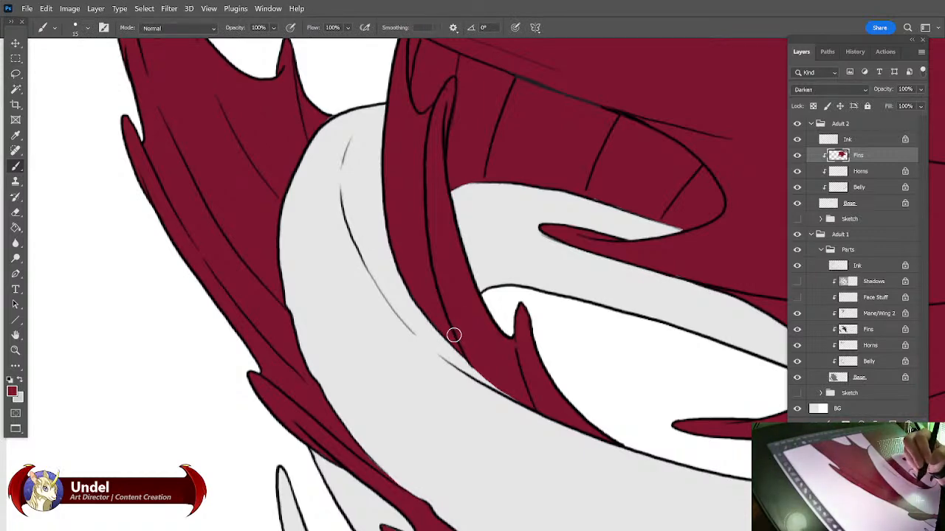
pyautogui.moveTo(537, 313); pyautogui.dragTo(485, 211)
pyautogui.moveTo(484, 327)
pyautogui.mouseDown()
pyautogui.moveTo(403, 257)
pyautogui.moveTo(480, 310)
pyautogui.mouseUp()
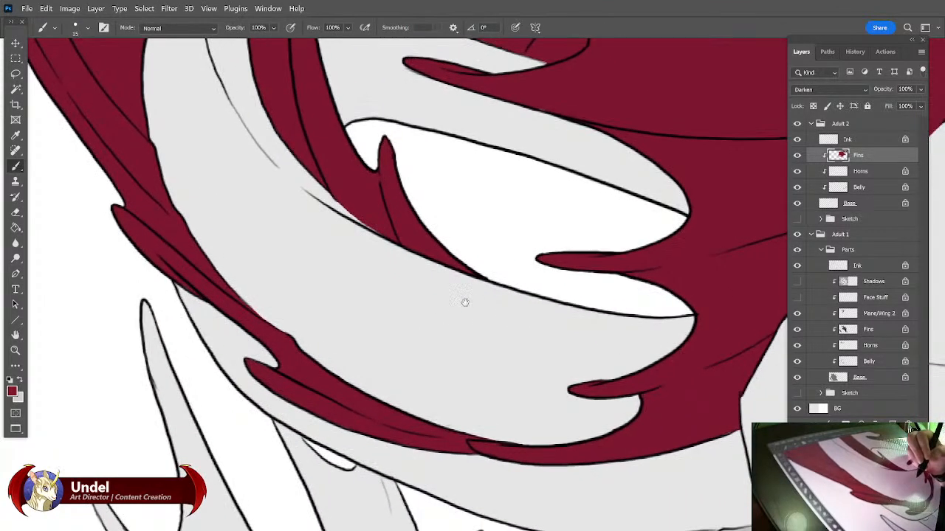
# Select the upper part of the unfilled lower tail fin, following the tail's underside and going around the tip of the fin's central shaft.
pyautogui.press('e')
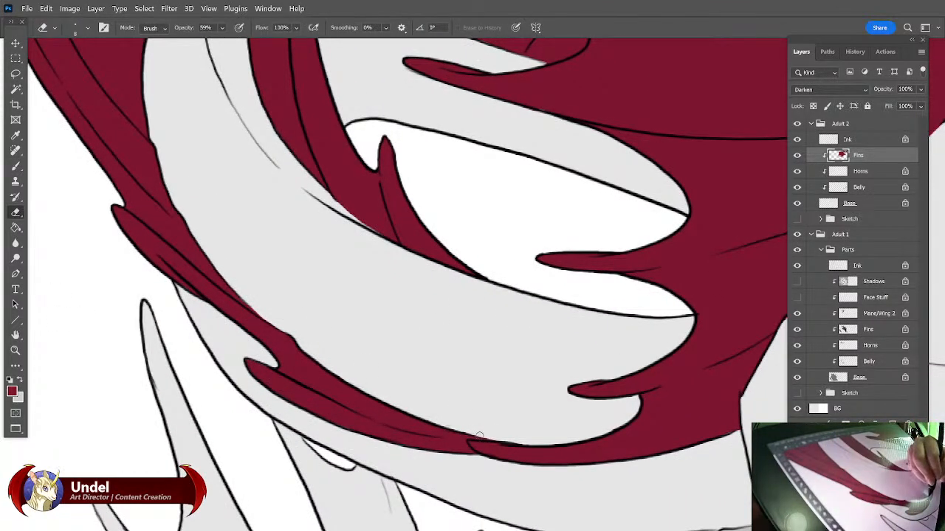
pyautogui.moveTo(464, 360); pyautogui.dragTo(525, 158)
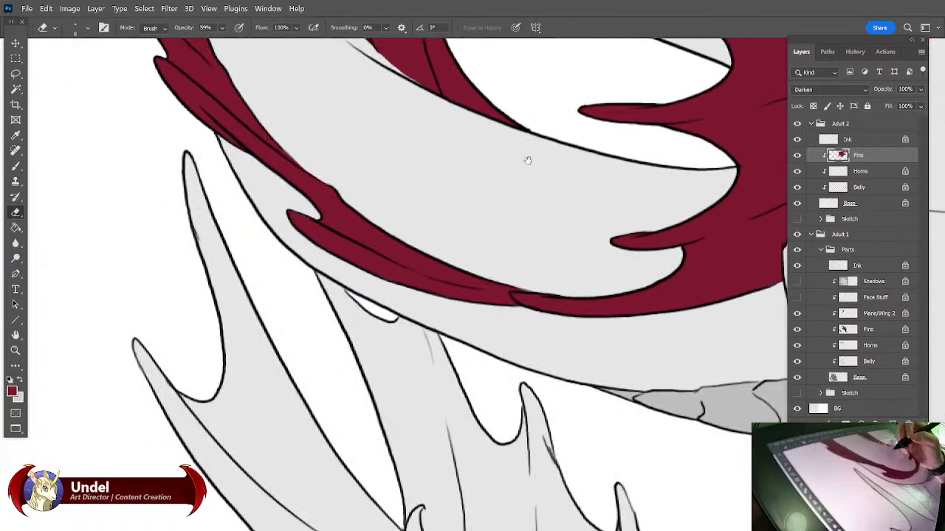
pyautogui.scroll(-5, 537, 174)
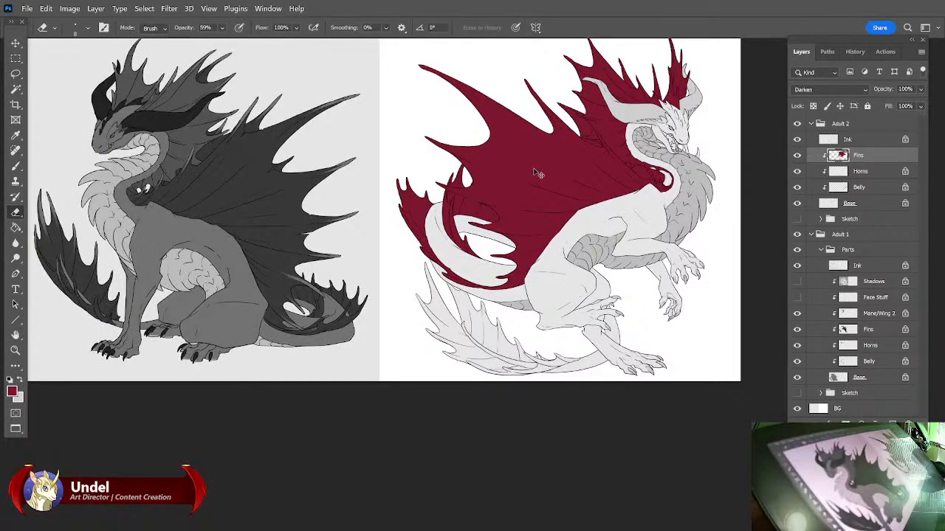
pyautogui.scroll(6, 536, 173)
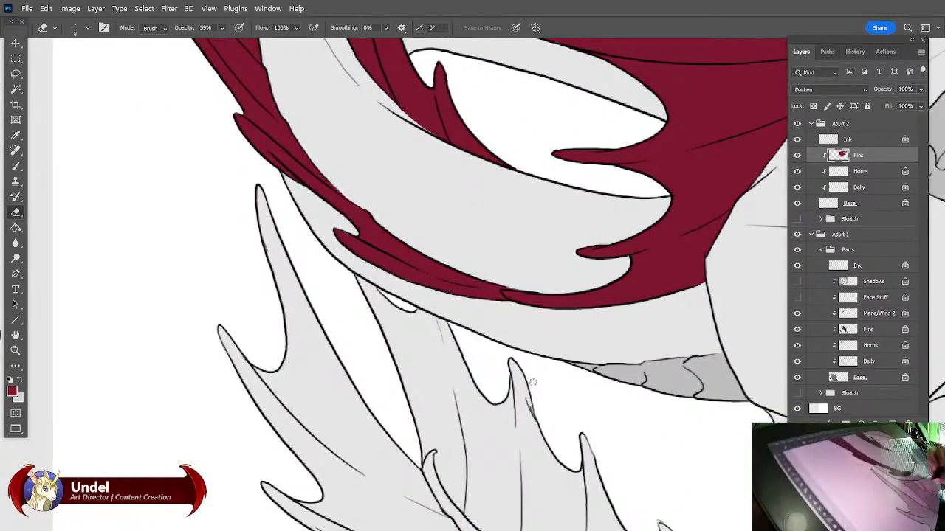
pyautogui.moveTo(533, 168); pyautogui.dragTo(546, 181)
pyautogui.press('l')
pyautogui.moveTo(250, 230)
pyautogui.mouseDown()
pyautogui.moveTo(262, 174)
pyautogui.moveTo(359, 315)
pyautogui.mouseUp()
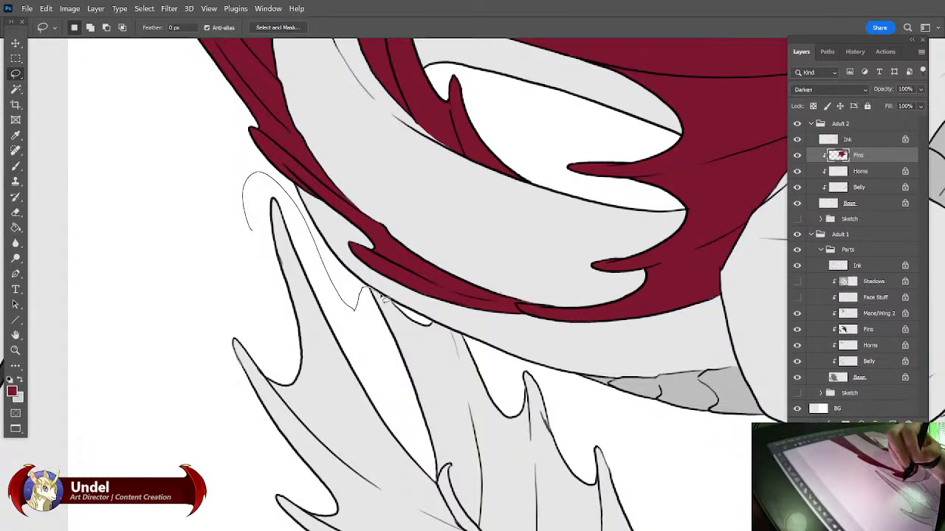
pyautogui.moveTo(464, 335)
pyautogui.mouseDown()
pyautogui.moveTo(608, 415)
pyautogui.moveTo(643, 487)
pyautogui.moveTo(485, 512)
pyautogui.mouseUp()
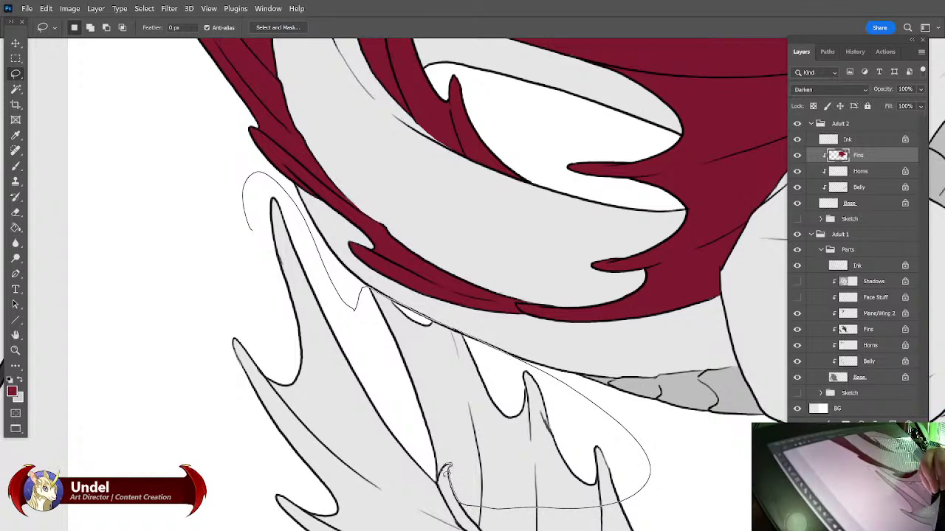
pyautogui.moveTo(443, 473); pyautogui.dragTo(440, 478)
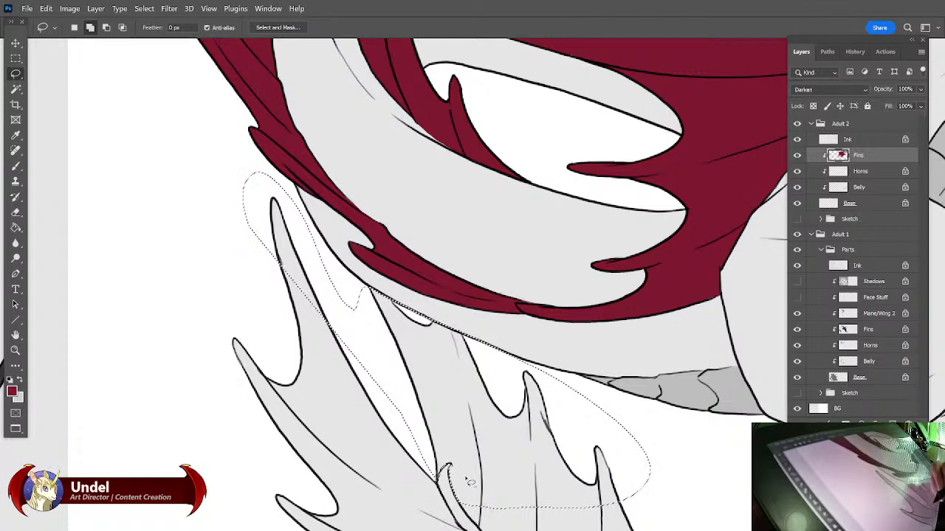
# Add the outer side of the lower tail fin to the selection, following the central shaft's lower edge and including the gap between the lassoed areas.
pyautogui.moveTo(460, 414); pyautogui.dragTo(488, 320)
pyautogui.moveTo(294, 127)
pyautogui.mouseDown()
pyautogui.moveTo(226, 316)
pyautogui.moveTo(390, 509)
pyautogui.moveTo(454, 492)
pyautogui.moveTo(487, 444)
pyautogui.mouseUp()
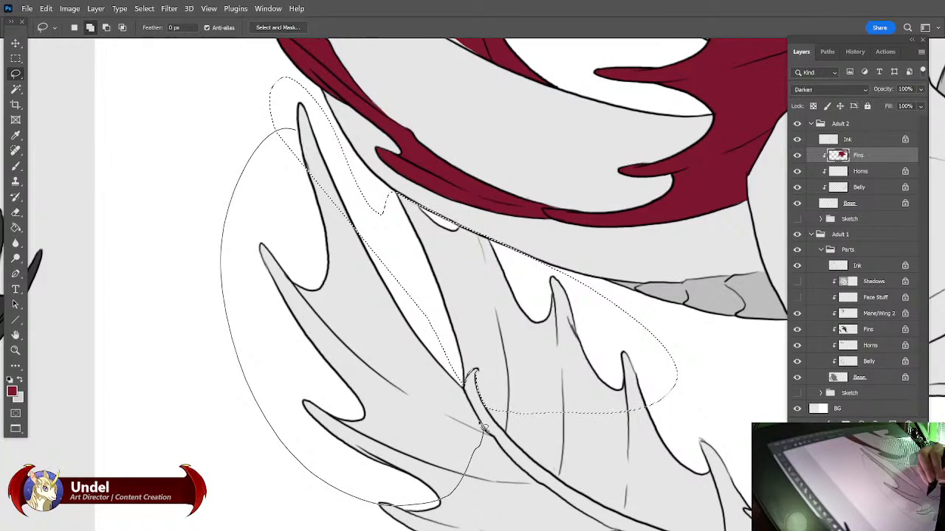
pyautogui.moveTo(466, 390); pyautogui.dragTo(442, 307)
pyautogui.moveTo(543, 378); pyautogui.dragTo(480, 251)
pyautogui.moveTo(326, 356)
pyautogui.mouseDown()
pyautogui.moveTo(317, 429)
pyautogui.moveTo(570, 506)
pyautogui.moveTo(600, 449)
pyautogui.mouseUp()
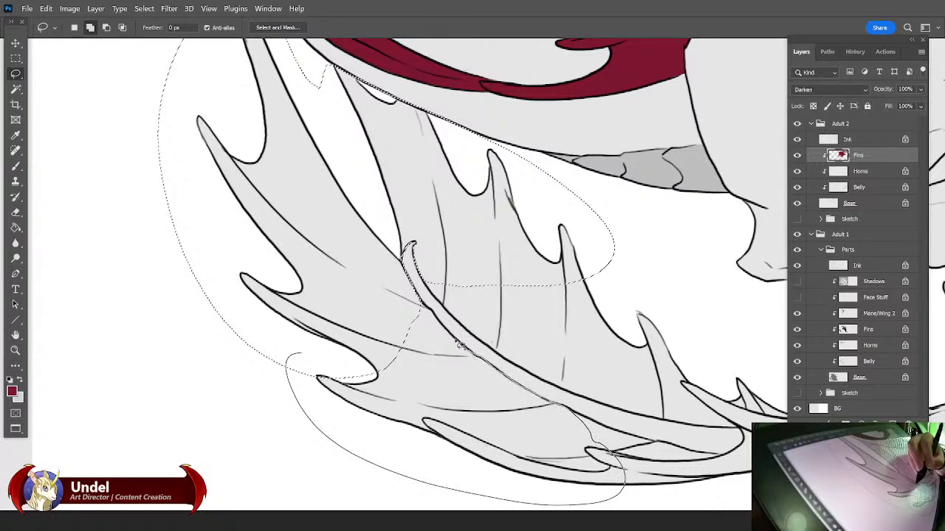
pyautogui.moveTo(358, 323); pyautogui.dragTo(313, 433)
# Extend the selection over the bottom of the lower tail fin, tracing the shaft's lower edge to its base.
pyautogui.moveTo(592, 337); pyautogui.dragTo(539, 341)
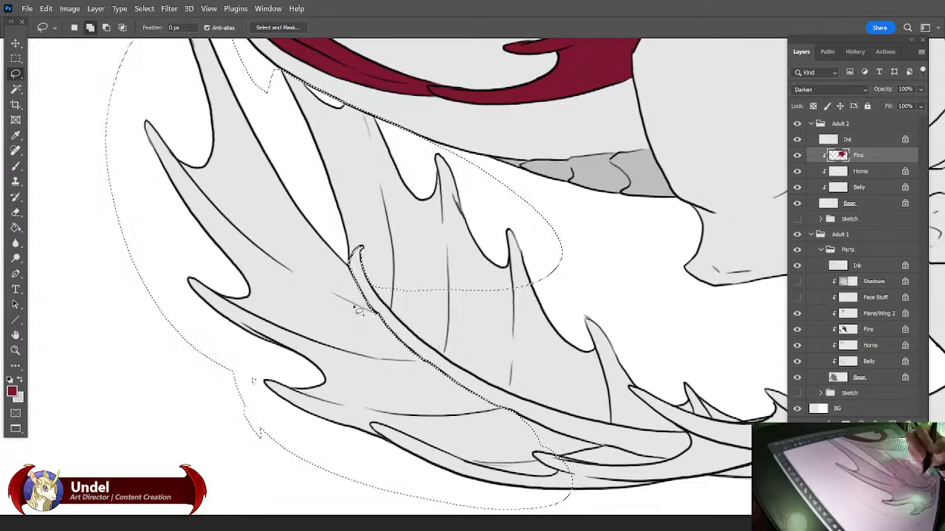
pyautogui.moveTo(475, 304); pyautogui.dragTo(410, 272)
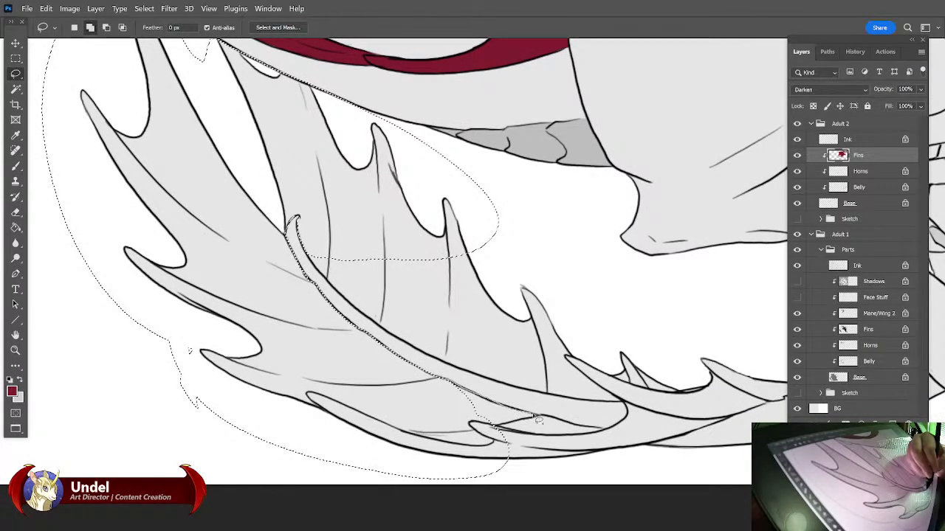
pyautogui.moveTo(586, 433); pyautogui.dragTo(607, 434)
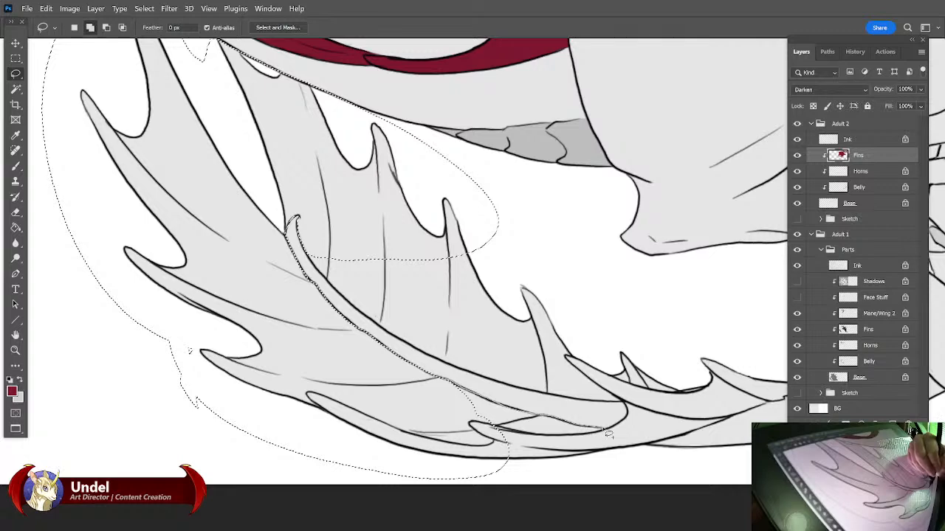
pyautogui.moveTo(619, 474); pyautogui.dragTo(617, 476)
# Add the small overlapping spikes at the base of the lower tail fin to the selection, leaving the bare tail out.
pyautogui.moveTo(659, 331); pyautogui.dragTo(580, 347)
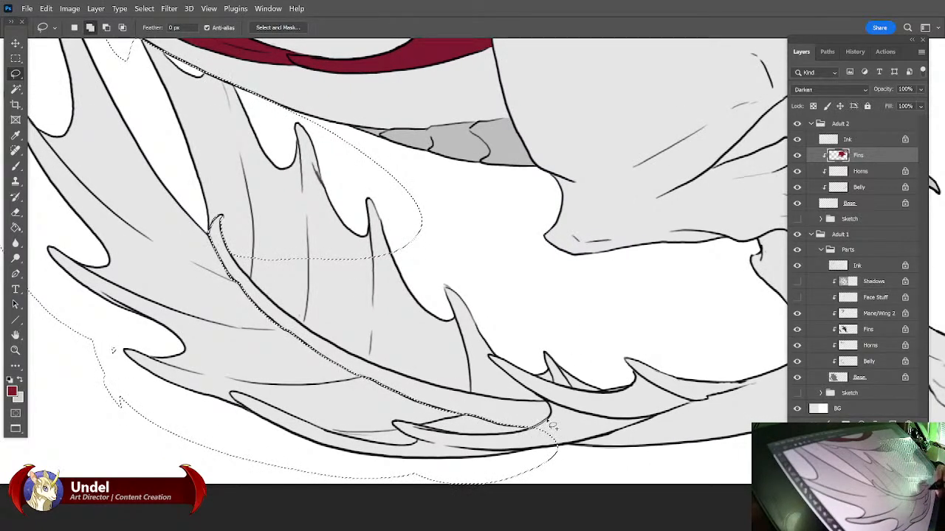
pyautogui.moveTo(546, 402)
pyautogui.mouseDown()
pyautogui.moveTo(546, 384)
pyautogui.moveTo(651, 318)
pyautogui.moveTo(716, 327)
pyautogui.moveTo(722, 377)
pyautogui.moveTo(736, 385)
pyautogui.mouseUp()
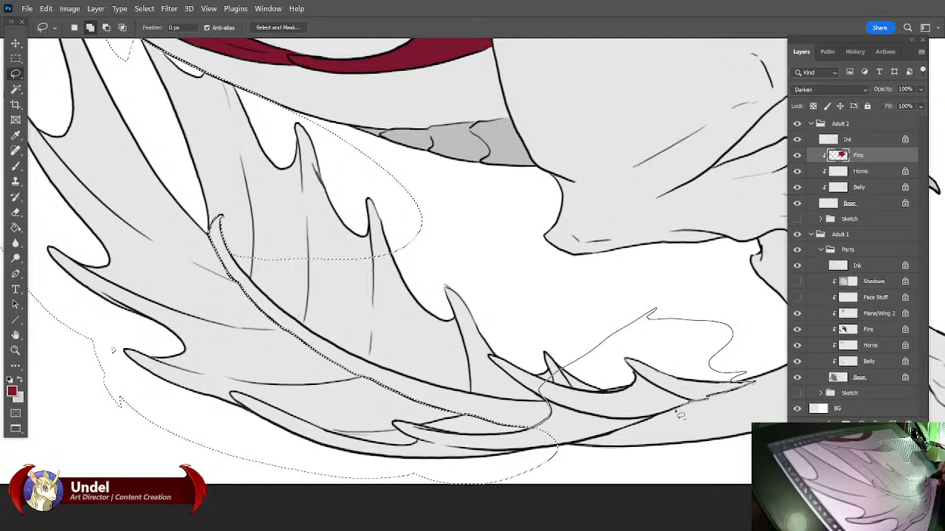
pyautogui.moveTo(552, 456); pyautogui.dragTo(551, 454)
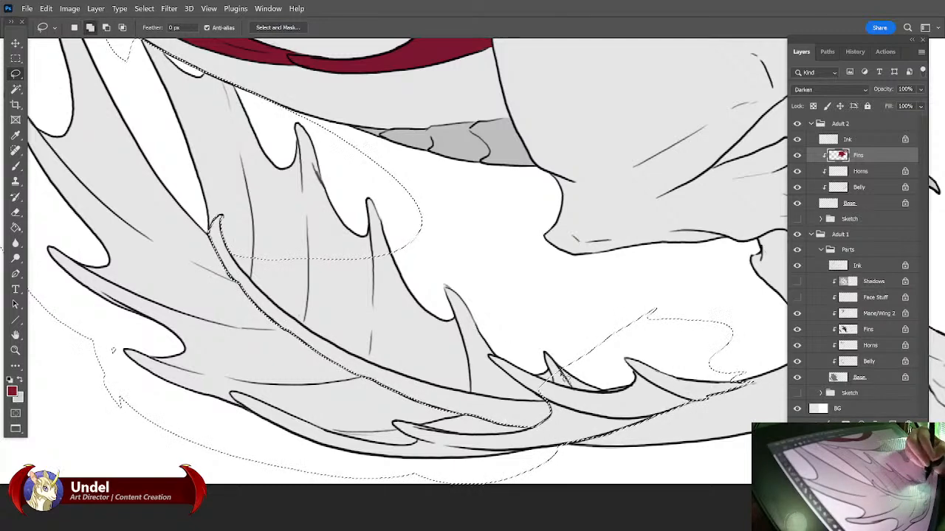
pyautogui.moveTo(604, 391)
pyautogui.mouseDown()
pyautogui.moveTo(628, 388)
pyautogui.moveTo(606, 380)
pyautogui.moveTo(604, 389)
pyautogui.mouseUp()
pyautogui.moveTo(494, 271); pyautogui.dragTo(501, 302)
pyautogui.moveTo(543, 402)
pyautogui.mouseDown()
pyautogui.moveTo(607, 420)
pyautogui.moveTo(527, 392)
pyautogui.mouseUp()
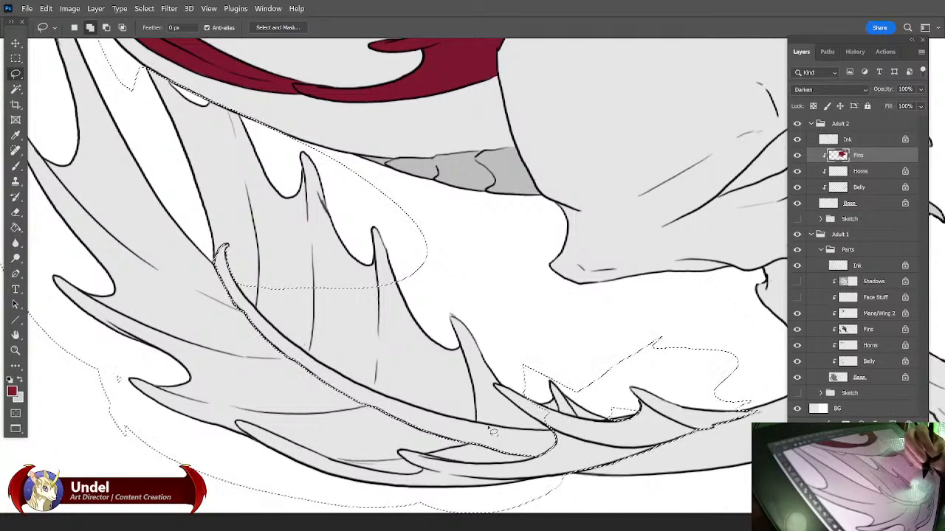
# Add the remaining inner side of the lower tail fin to the selection and refine its boundary along the shaft's upper edge.
pyautogui.moveTo(458, 422)
pyautogui.mouseDown()
pyautogui.moveTo(404, 270)
pyautogui.moveTo(529, 365)
pyautogui.moveTo(544, 406)
pyautogui.mouseUp()
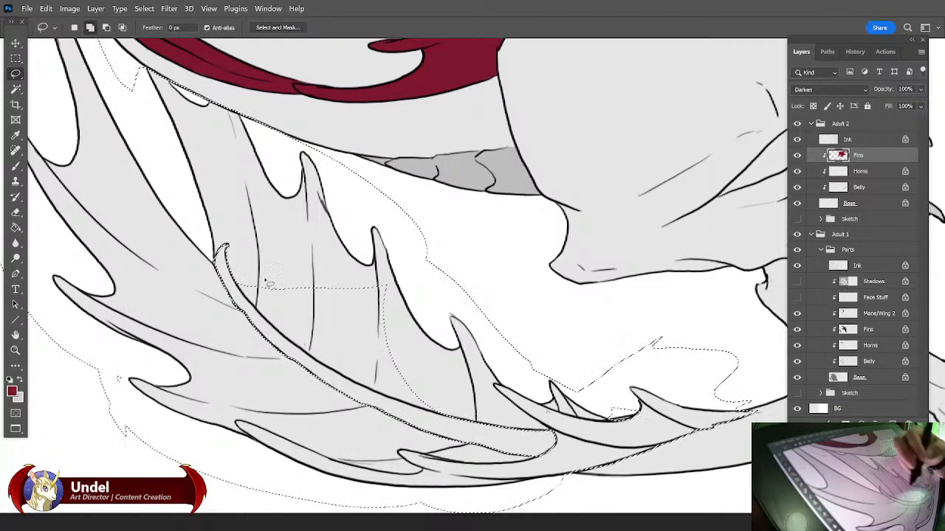
pyautogui.moveTo(264, 320); pyautogui.dragTo(318, 363)
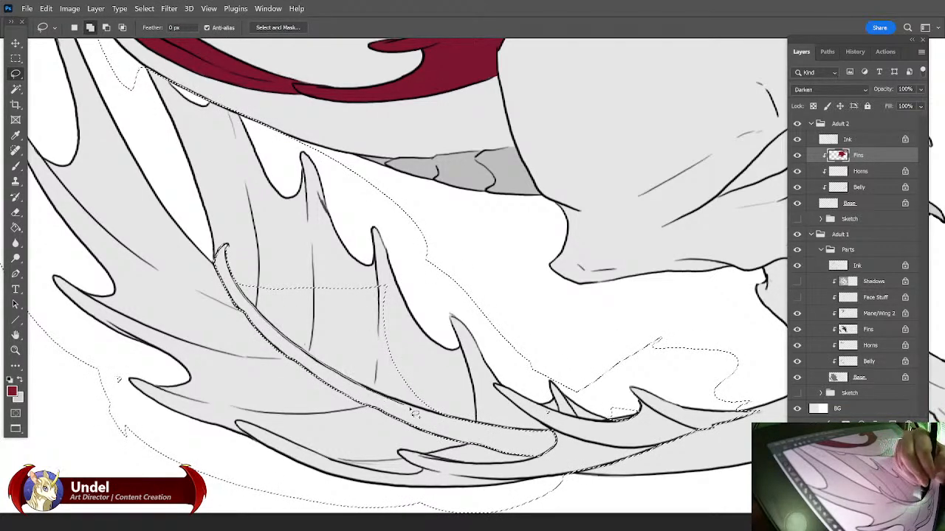
pyautogui.moveTo(470, 418)
pyautogui.mouseDown()
pyautogui.moveTo(488, 377)
pyautogui.moveTo(450, 302)
pyautogui.moveTo(317, 217)
pyautogui.mouseUp()
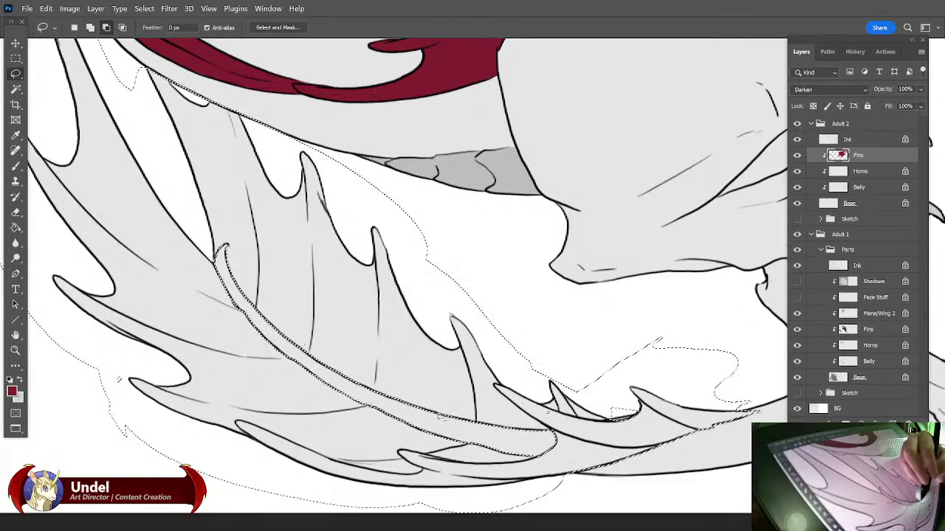
pyautogui.moveTo(446, 420); pyautogui.dragTo(408, 410)
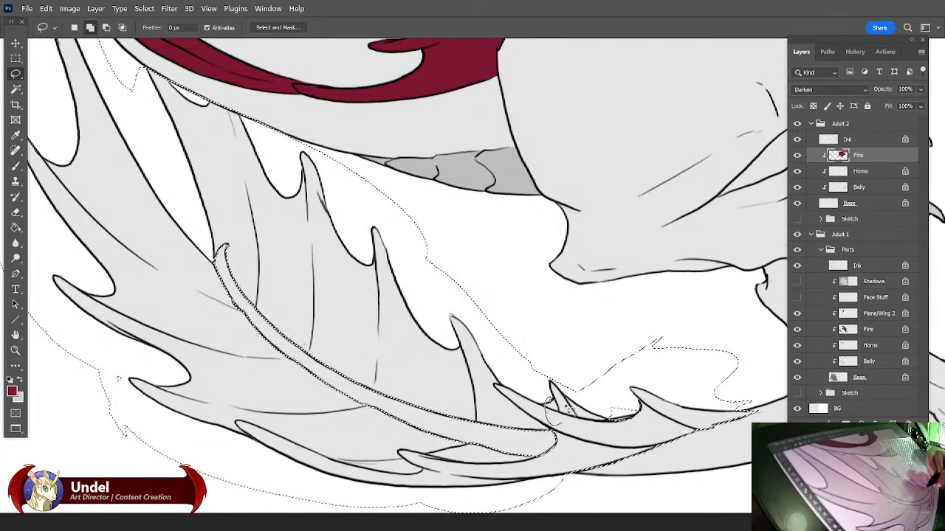
# Fill the selected lower tail fin with the crimson foreground colour on the Fins layer and deselect it.
pyautogui.hotkey('shift', 'F5')
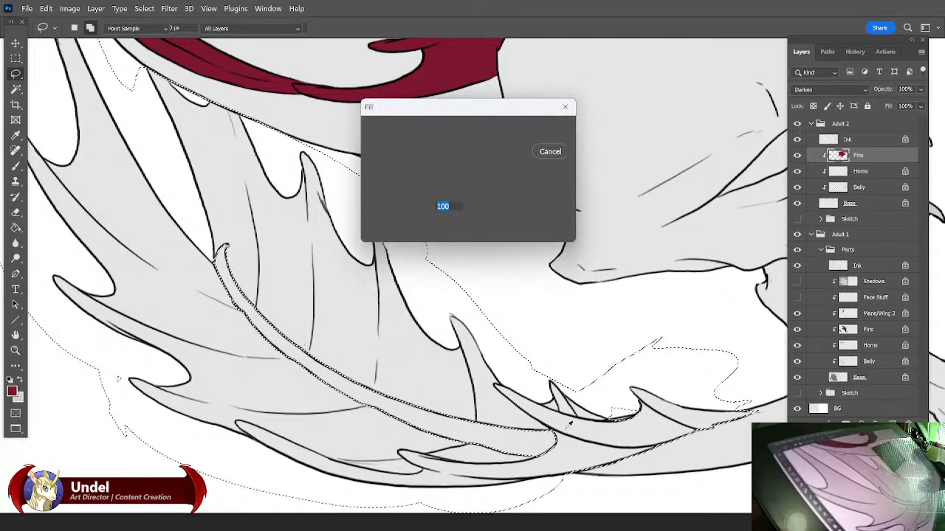
pyautogui.press('Return')
pyautogui.hotkey('alt', 'BackSpace')
pyautogui.hotkey('ctrl', 'd')
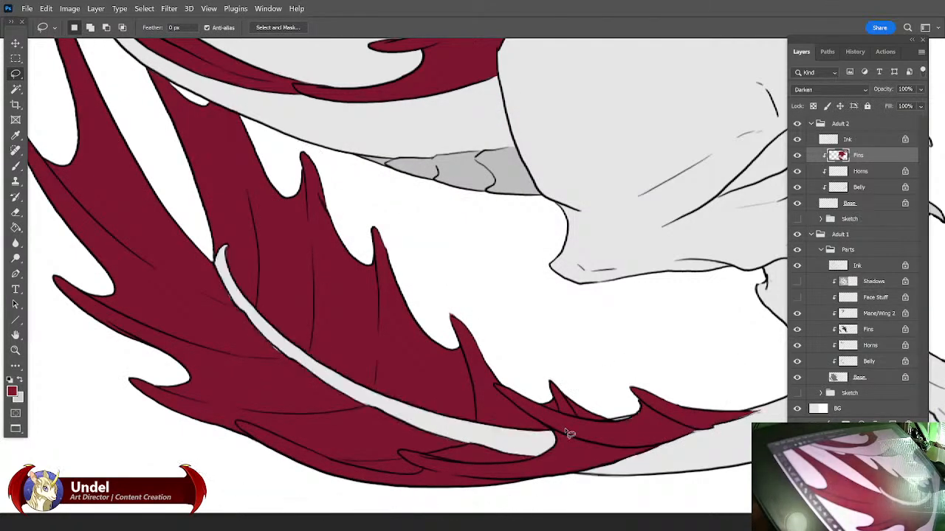
# Set the eraser's opacity to 100% and clean stray crimson off the edges of the lower tail fin's central shaft.
pyautogui.press('e')
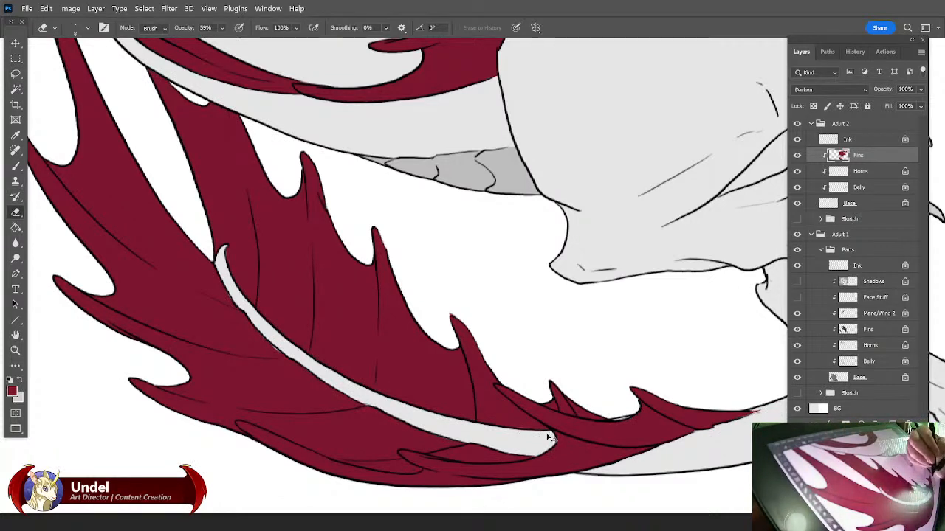
pyautogui.moveTo(222, 27); pyautogui.dragTo(289, 46)
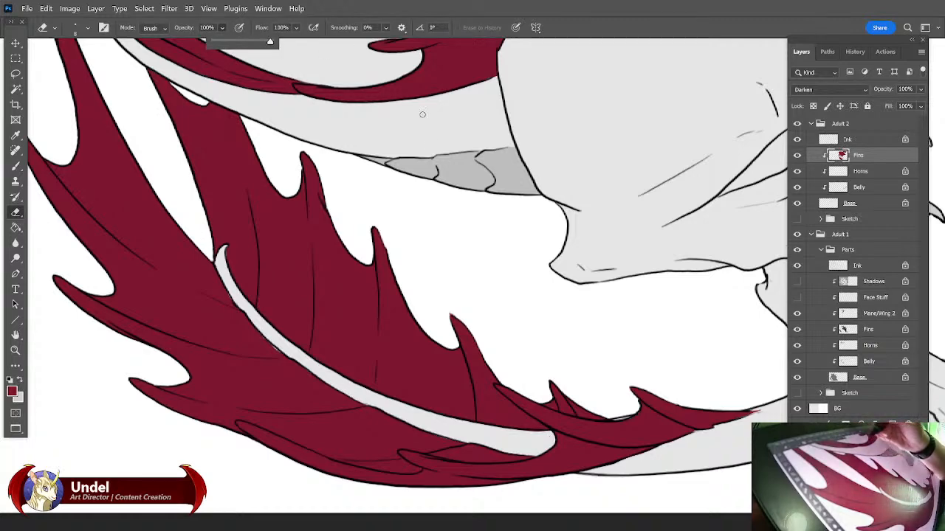
pyautogui.click(539, 435)
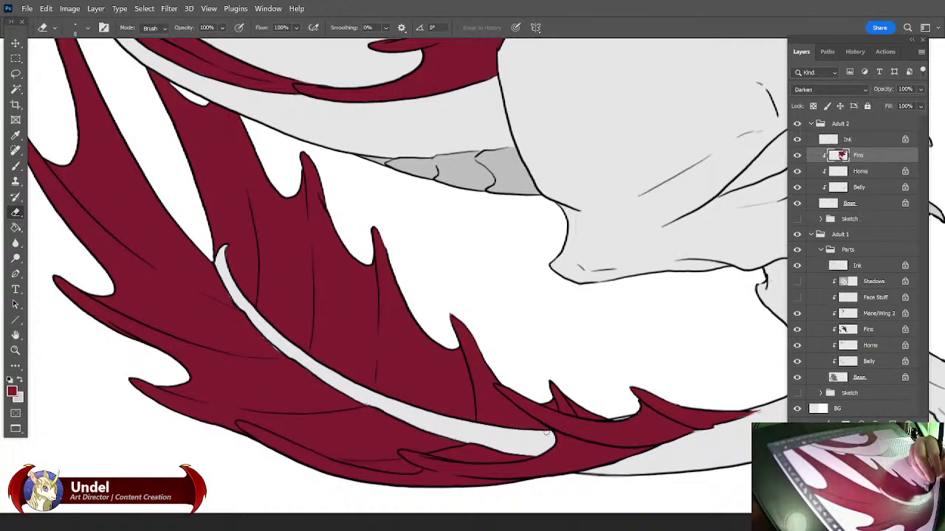
pyautogui.moveTo(283, 297); pyautogui.dragTo(338, 341)
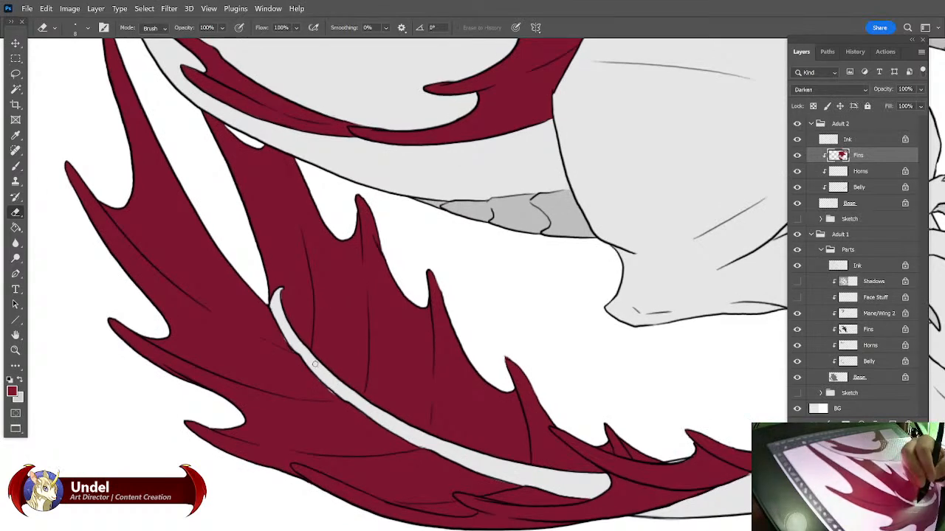
pyautogui.moveTo(480, 274); pyautogui.dragTo(489, 338)
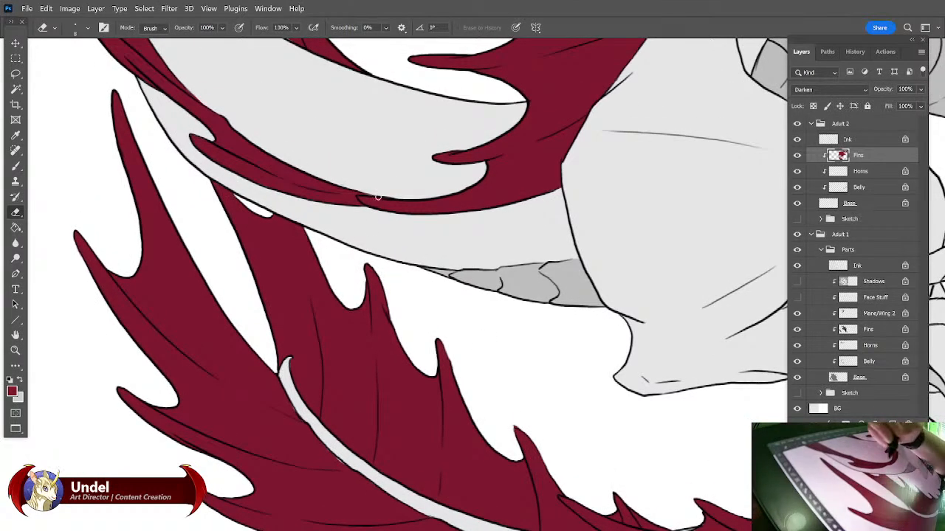
# Touch up remaining gaps in the crimson with the brush around the coiled tail's fins and along the lower tail fin's shaft.
pyautogui.moveTo(361, 150); pyautogui.dragTo(445, 319)
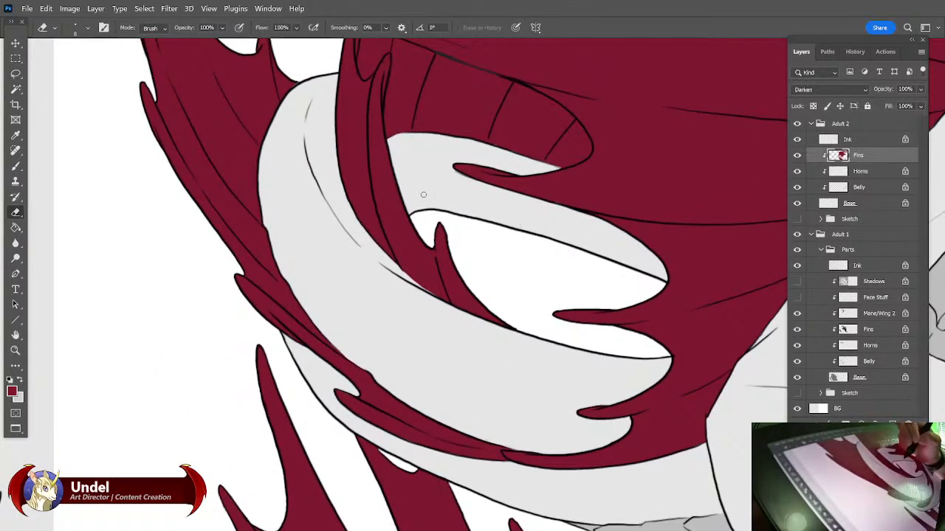
pyautogui.click(16, 167)
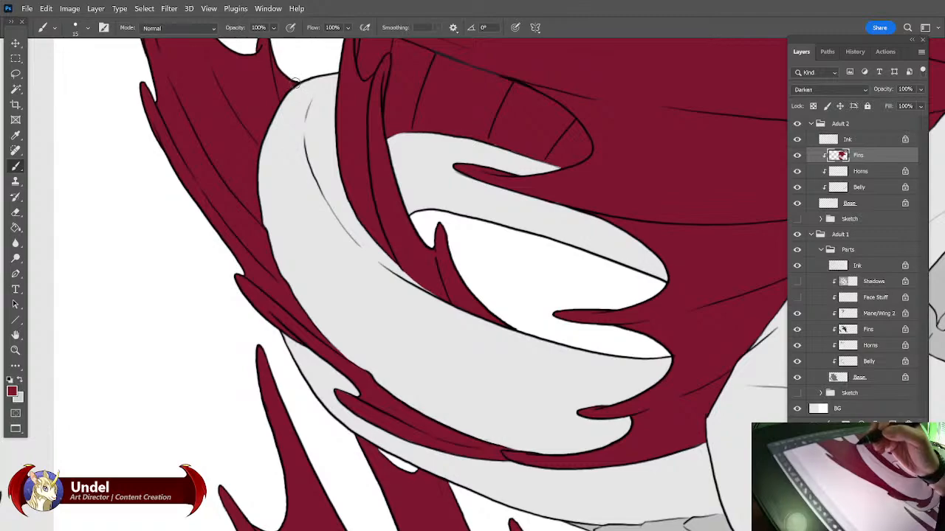
pyautogui.moveTo(619, 241); pyautogui.dragTo(628, 300)
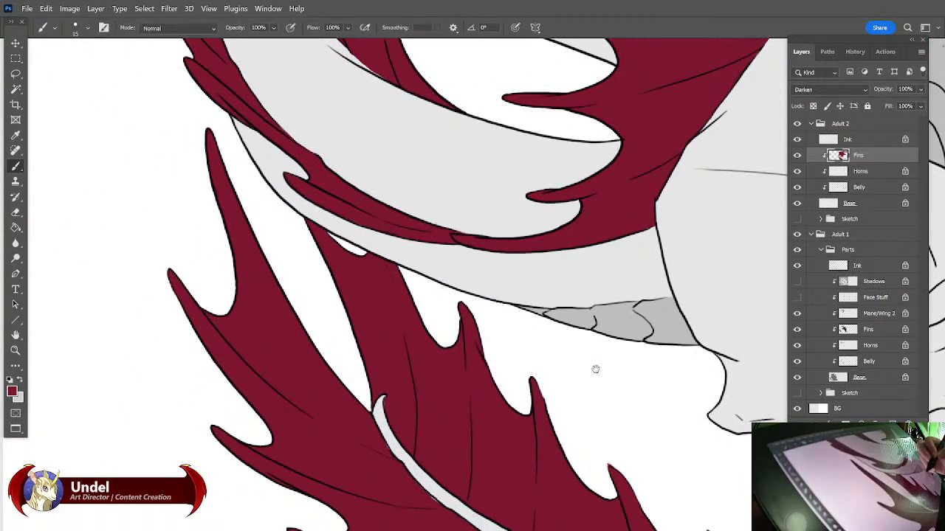
pyautogui.moveTo(594, 362); pyautogui.dragTo(561, 276)
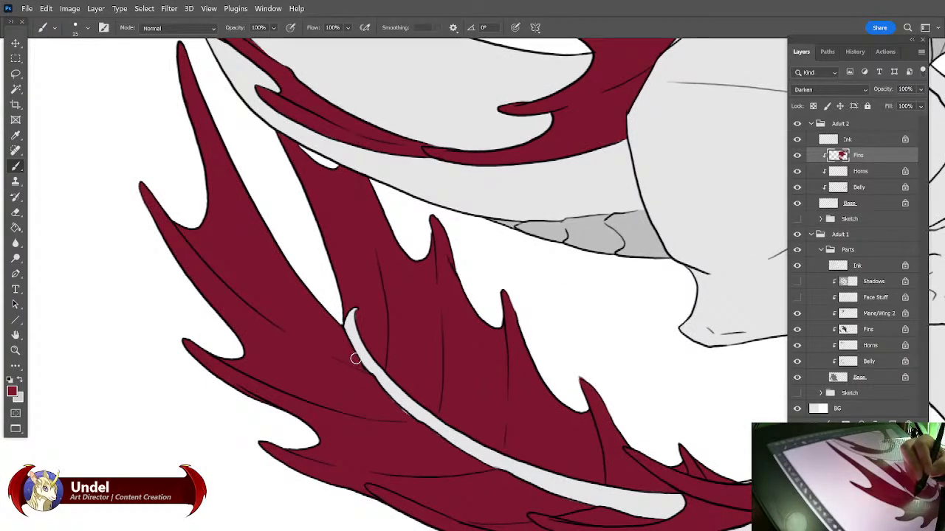
pyautogui.moveTo(502, 362); pyautogui.dragTo(450, 318)
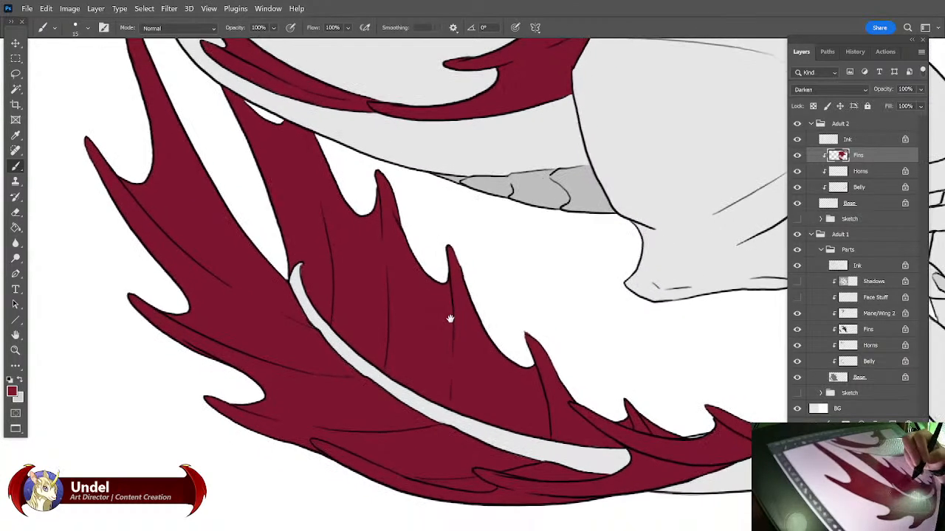
pyautogui.moveTo(548, 274); pyautogui.dragTo(499, 256)
pyautogui.moveTo(565, 326); pyautogui.dragTo(525, 307)
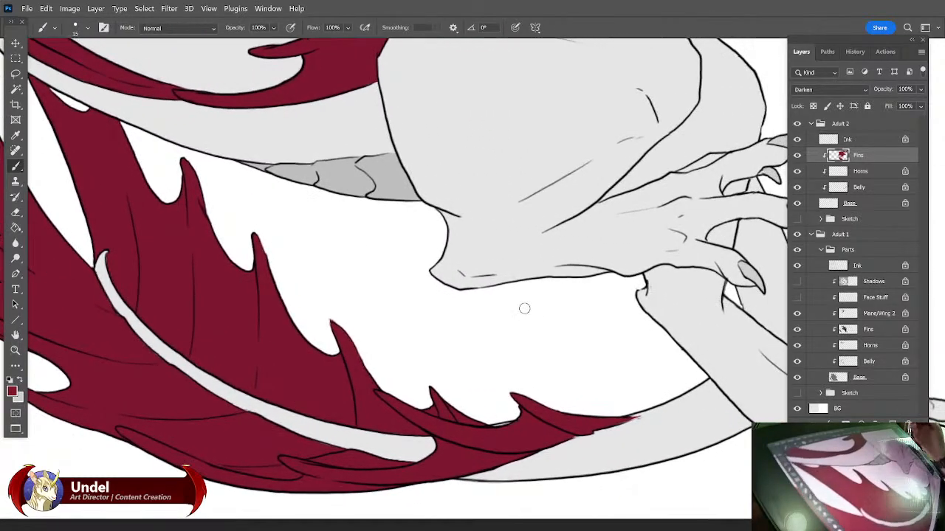
# Erase the Base layer's excess along the notch of the lower tail fin and lock the Ink layer's transparent pixels.
pyautogui.click(866, 142)
pyautogui.press('e')
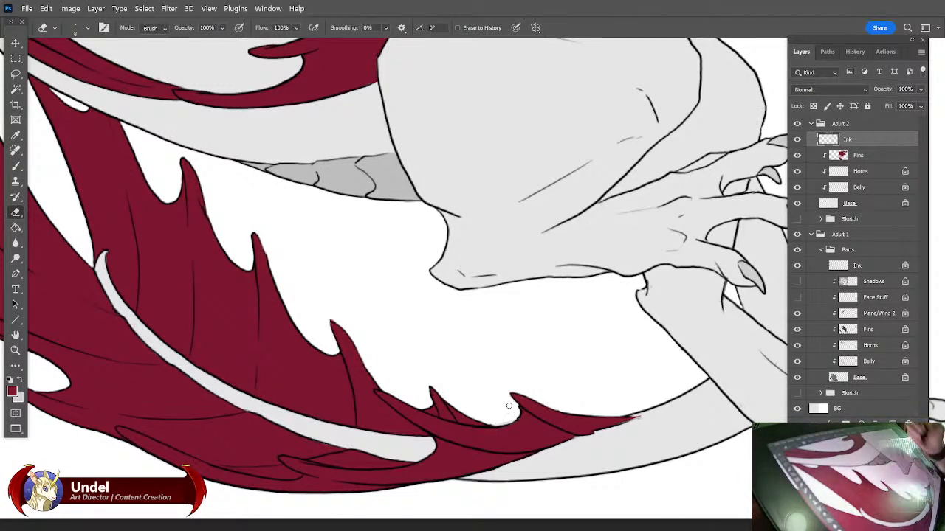
pyautogui.click(854, 206)
pyautogui.click(813, 107)
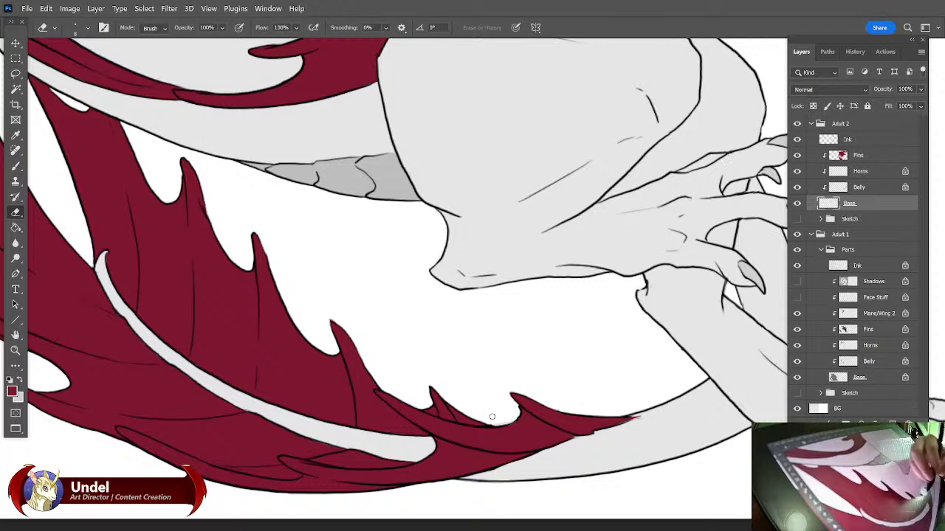
pyautogui.moveTo(506, 423); pyautogui.dragTo(483, 421)
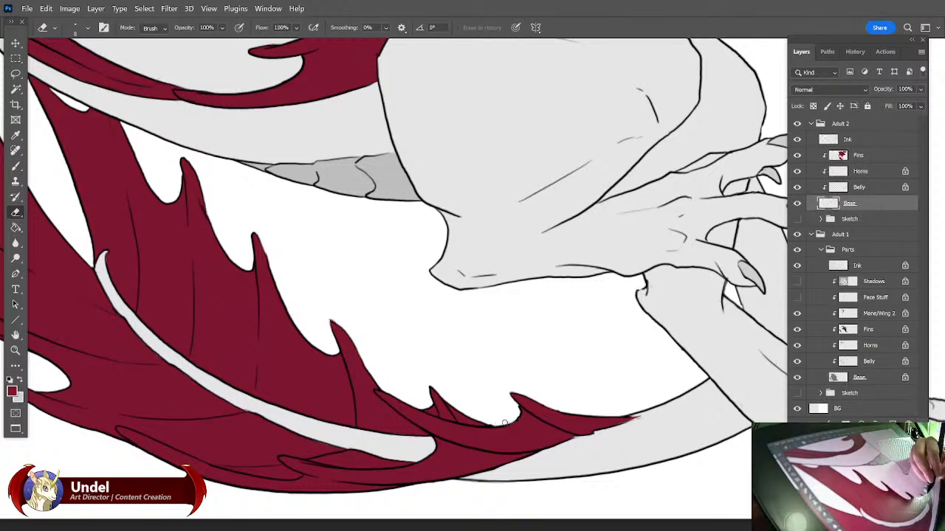
pyautogui.moveTo(518, 414); pyautogui.dragTo(518, 409)
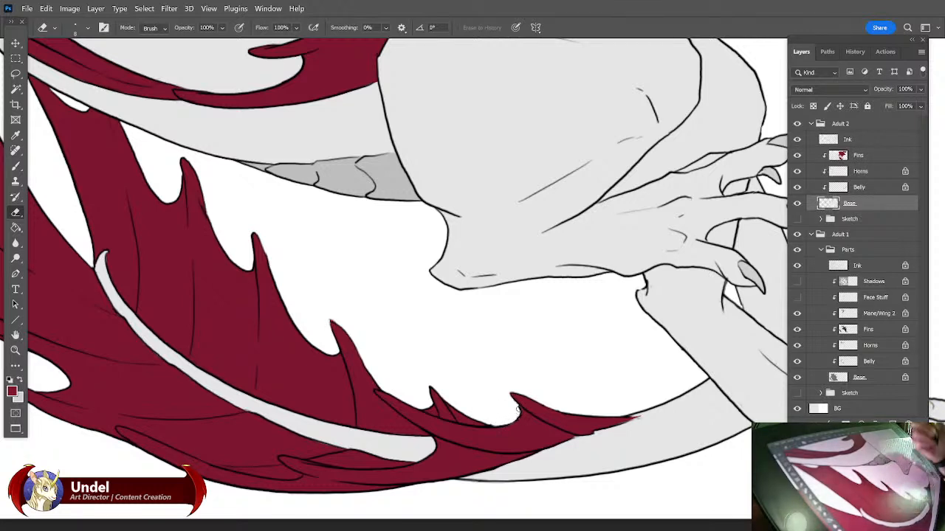
pyautogui.click(872, 144)
pyautogui.click(813, 107)
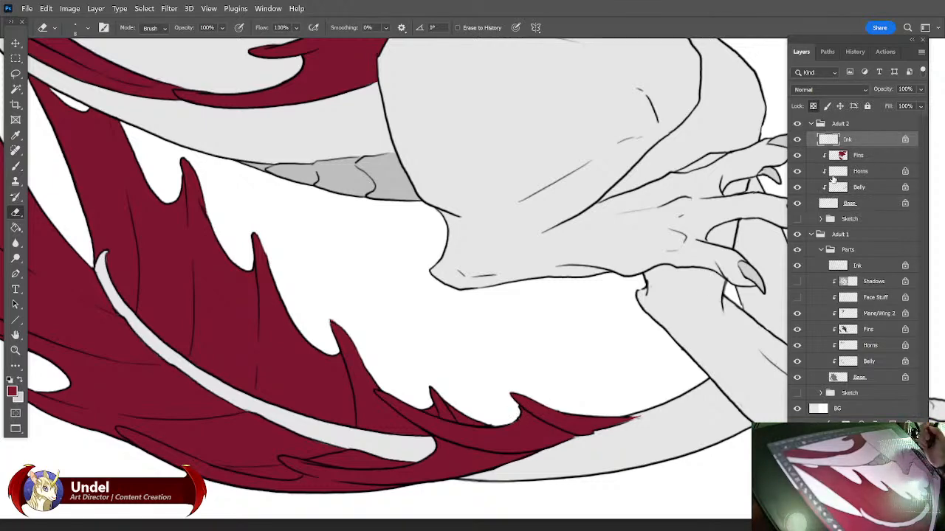
# Return to Adult 2's Fins layer with the brush and examine the crimson fins alongside the first dragon in full view.
pyautogui.click(871, 156)
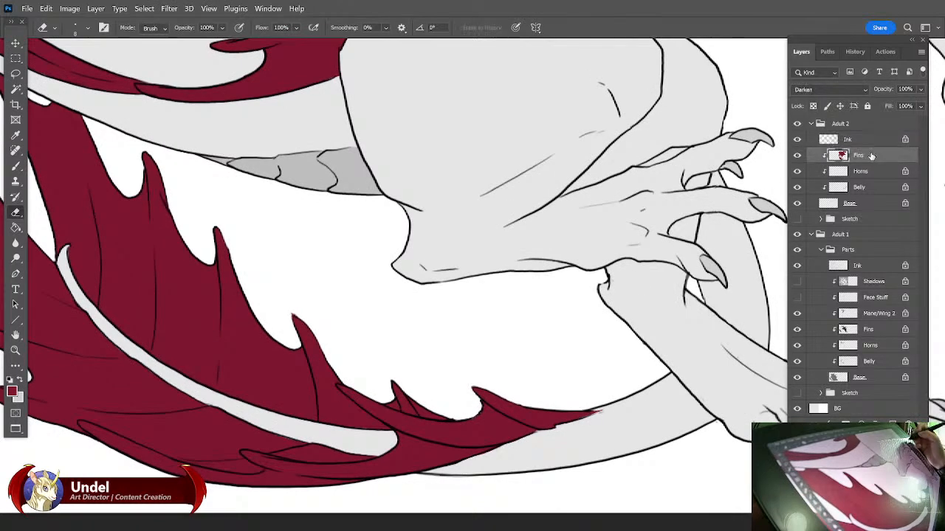
pyautogui.press('b')
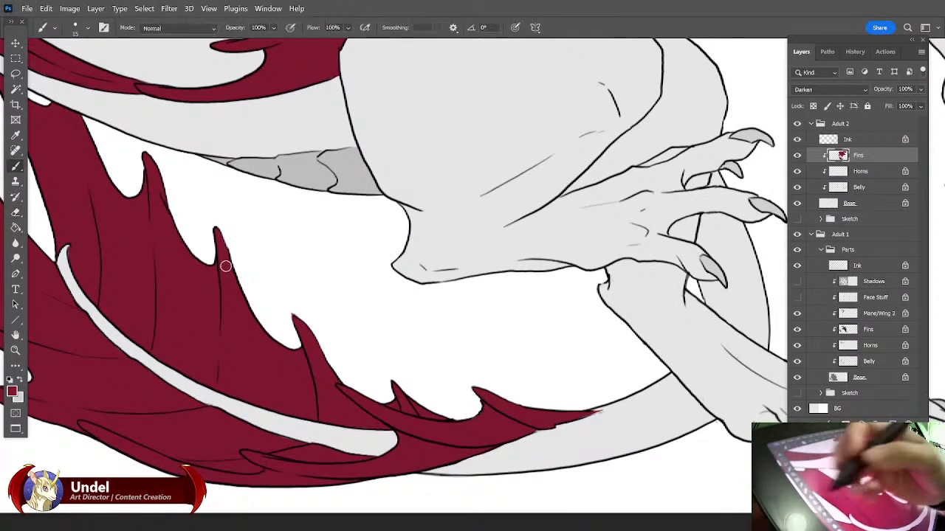
pyautogui.moveTo(585, 416); pyautogui.dragTo(682, 403)
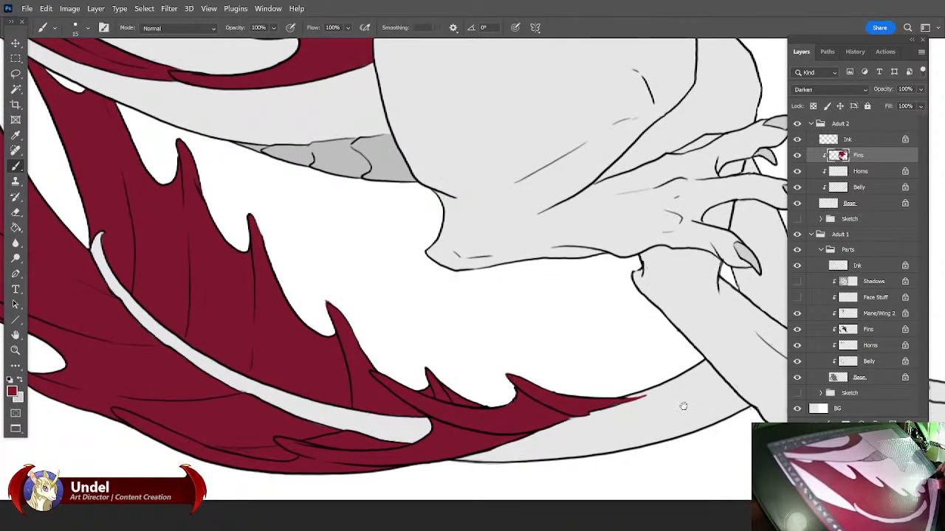
pyautogui.moveTo(512, 408)
pyautogui.mouseDown()
pyautogui.moveTo(707, 401)
pyautogui.moveTo(590, 497)
pyautogui.mouseUp()
pyautogui.hotkey('ctrl', '-')
pyautogui.hotkey('ctrl', '-')
pyautogui.hotkey('ctrl', '-')
pyautogui.hotkey('ctrl', '-')
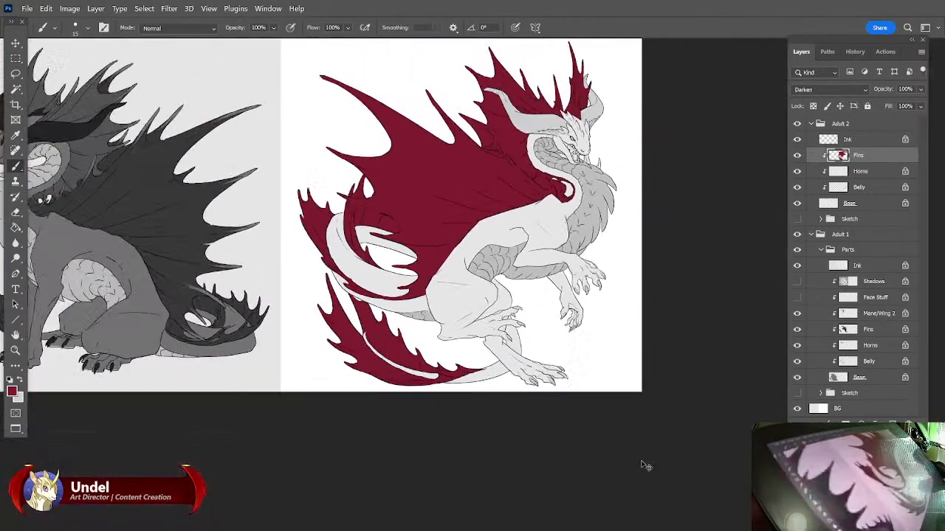
pyautogui.moveTo(672, 334); pyautogui.dragTo(658, 359)
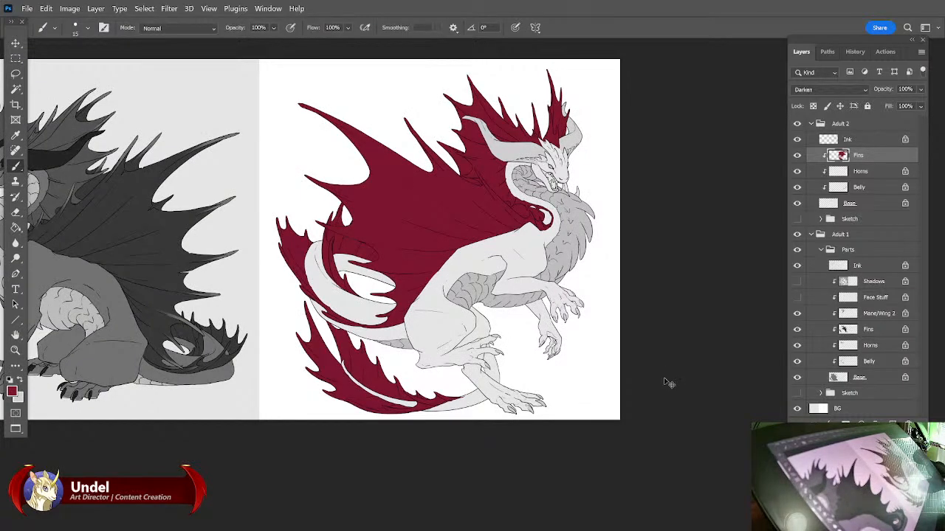
pyautogui.moveTo(408, 455); pyautogui.dragTo(539, 490)
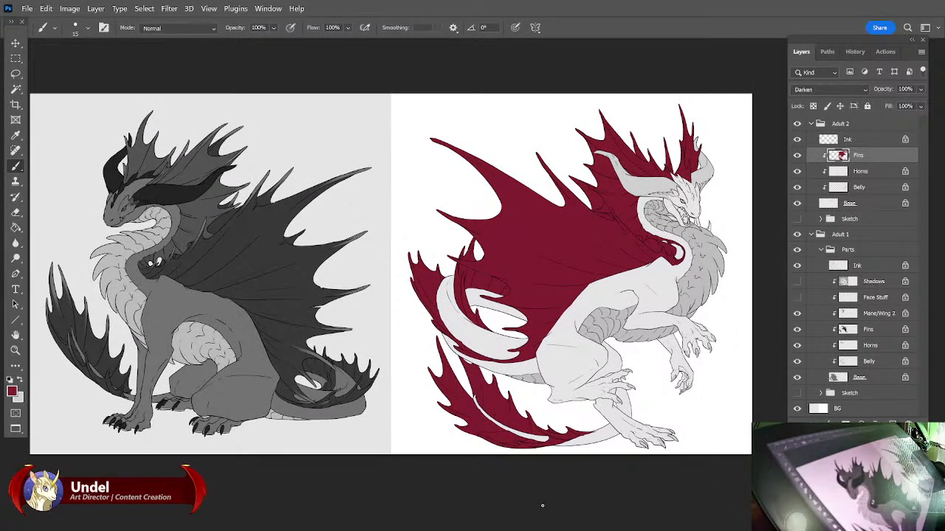
# Fill Adult 1's Fins layer with the crimson foreground colour and hide the Mane/Wing 2 layer.
pyautogui.click(878, 332)
pyautogui.hotkey('shift', 'BackSpace')
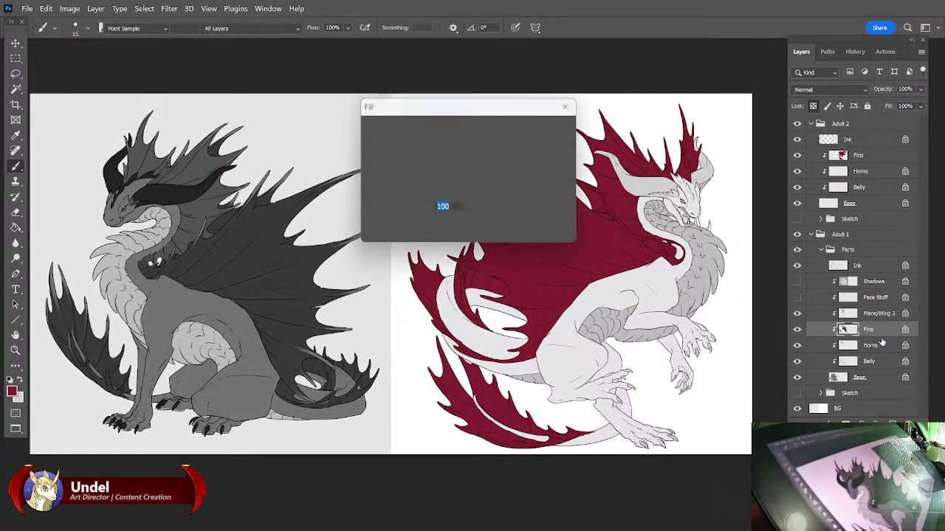
pyautogui.press('Return')
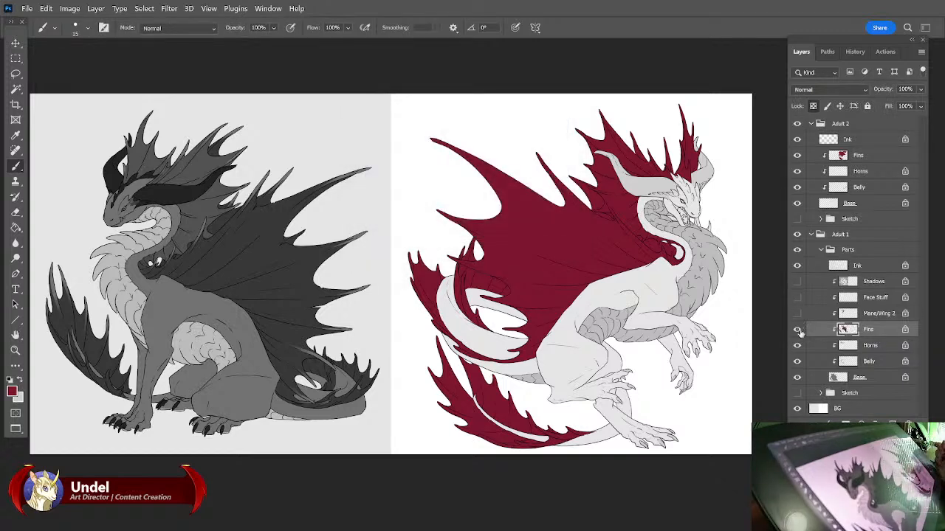
pyautogui.click(797, 330)
# Fill Adult 1's Base layer with the light grey sampled from the second dragon's body.
pyautogui.click(856, 377)
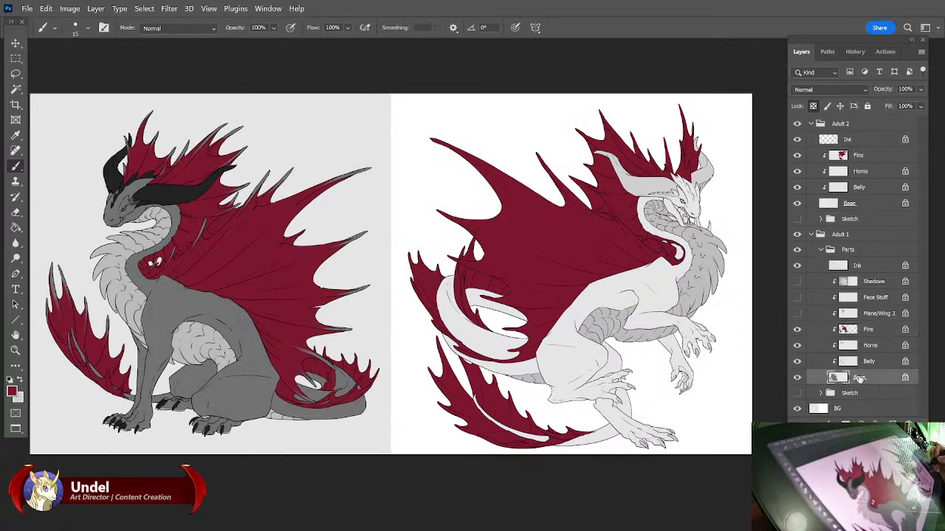
pyautogui.keyDown('alt'); pyautogui.click(614, 288); pyautogui.keyUp('alt')
pyautogui.hotkey('shift', 'F5')
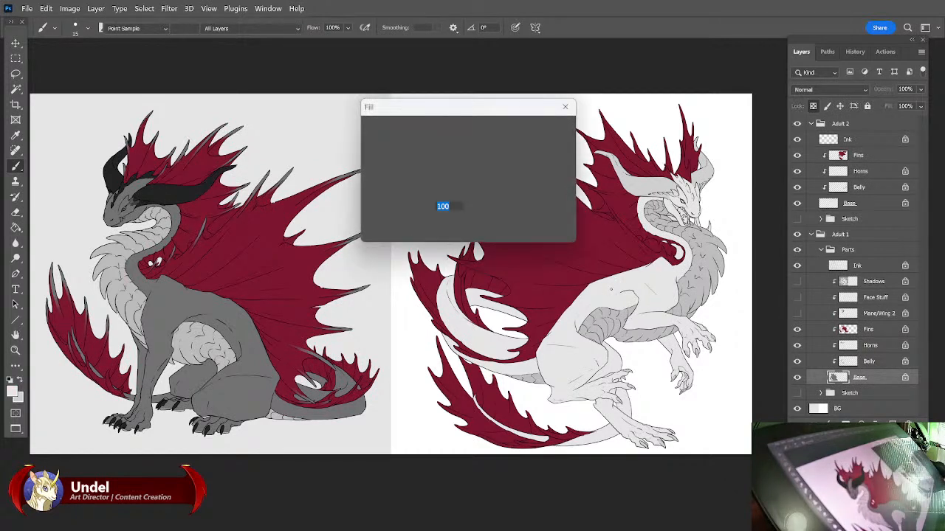
pyautogui.press('Return')
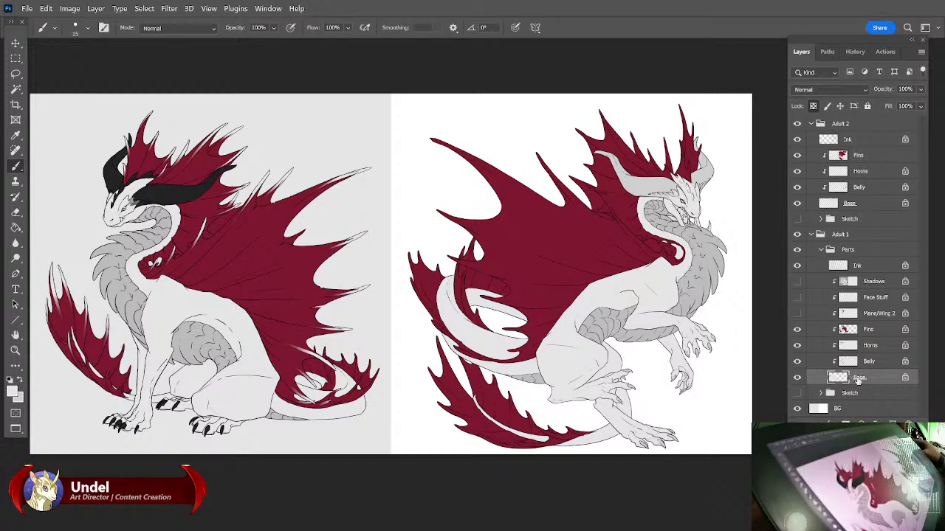
# Set the foreground colour to purple 923df2 and fill Adult 1's Base layer with it.
pyautogui.click(12, 392)
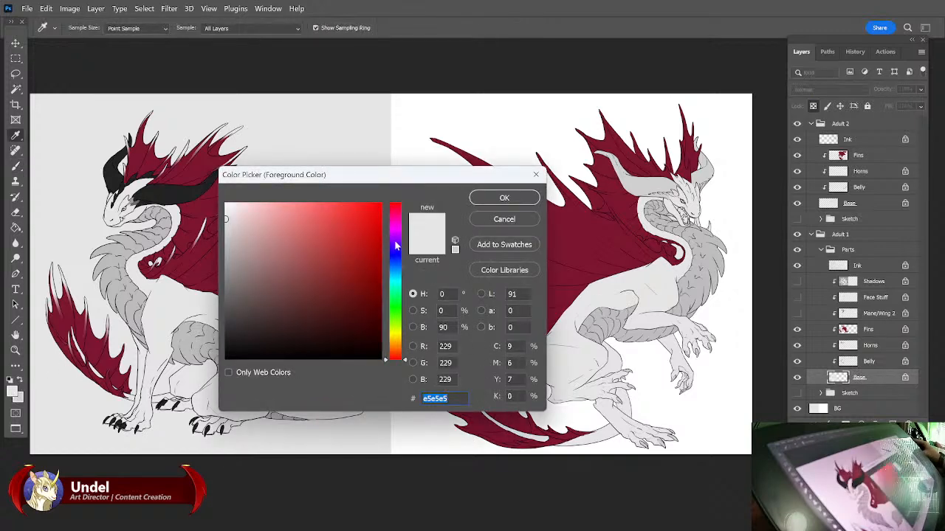
pyautogui.click(396, 244)
pyautogui.click(341, 211)
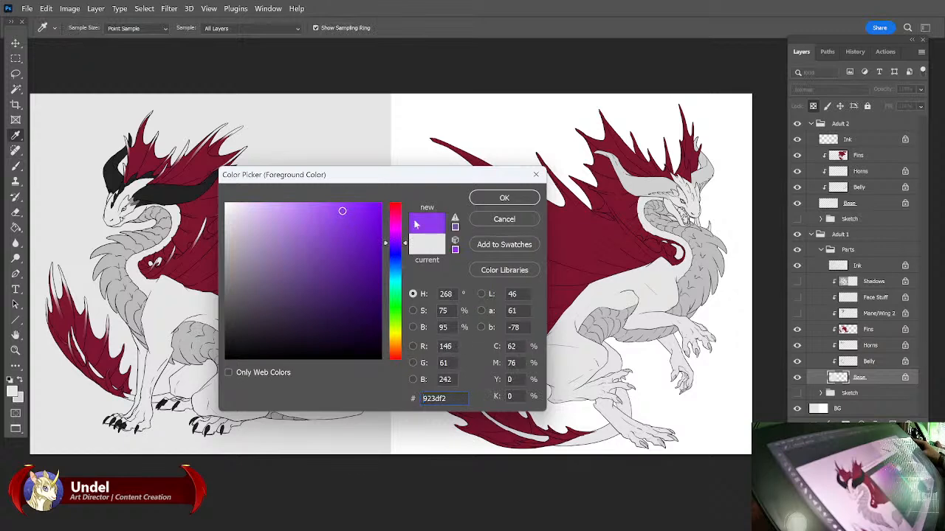
pyautogui.click(501, 199)
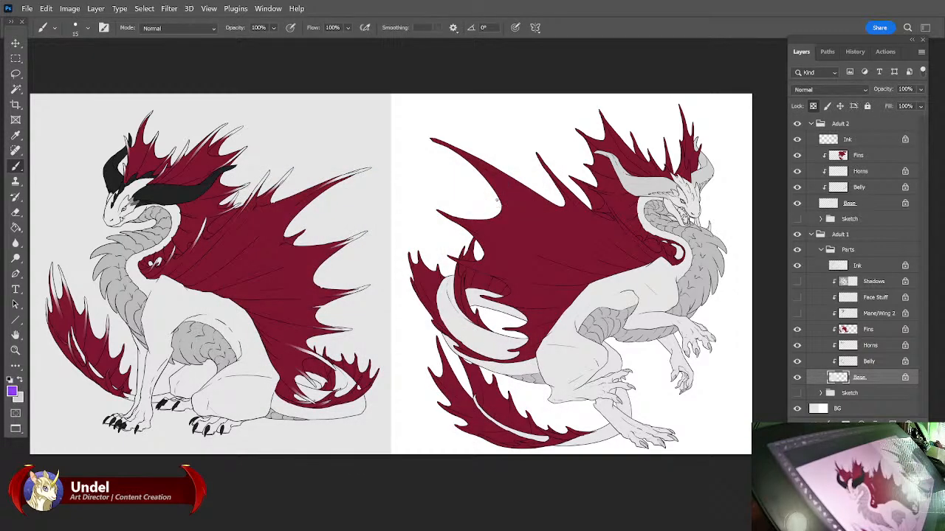
pyautogui.hotkey('shift', 'BackSpace')
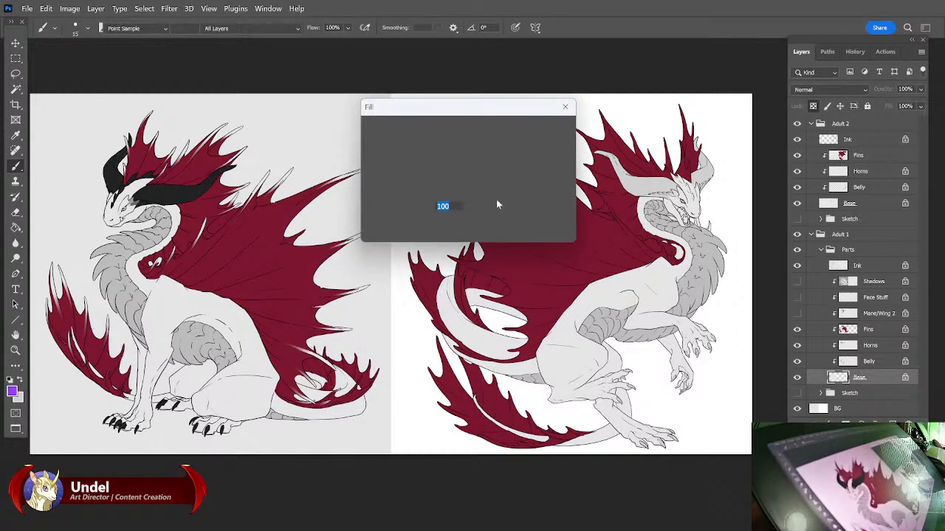
pyautogui.press('Return')
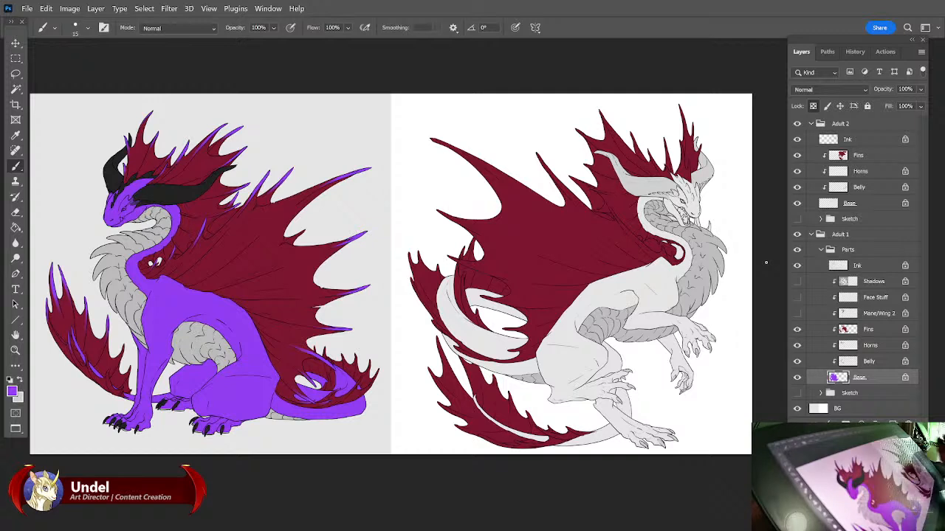
# Lock the transparent pixels of Adult 2's Horns layer and fill it with the purple foreground colour.
pyautogui.click(862, 157)
pyautogui.click(867, 172)
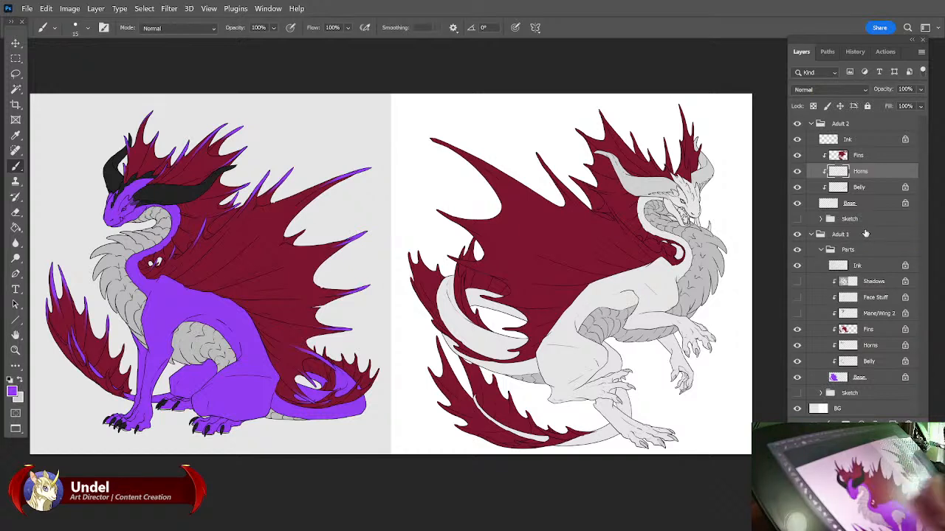
pyautogui.click(813, 106)
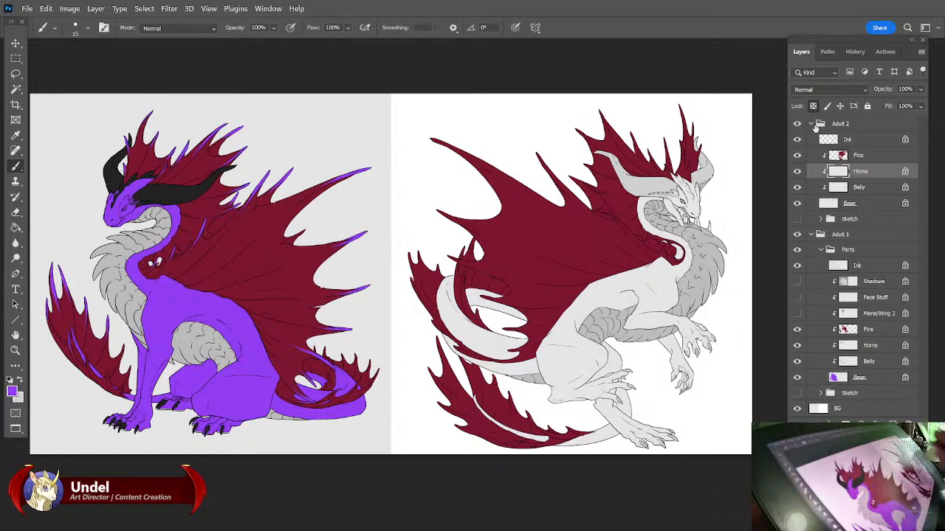
pyautogui.hotkey('shift', 'F5')
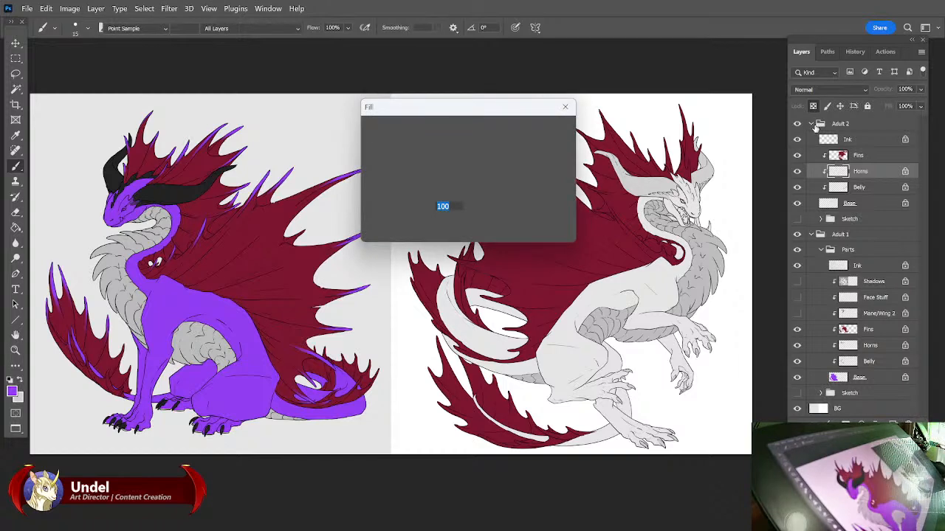
pyautogui.press('Return')
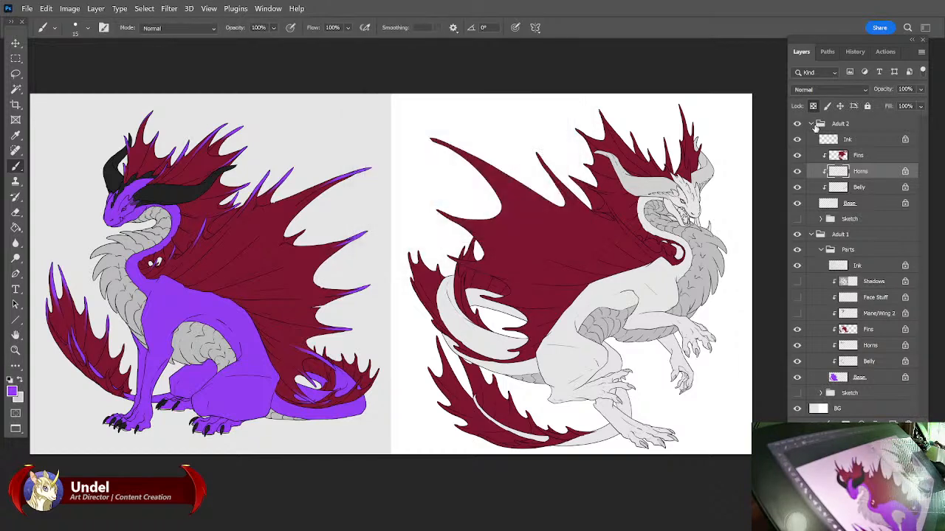
# Hide Adult 2's Fins layer and paint the spikes along the crest and forehead purple on the Horns layer.
pyautogui.hotkey('ctrl', '+')
pyautogui.hotkey('ctrl', '+')
pyautogui.hotkey('ctrl', '+')
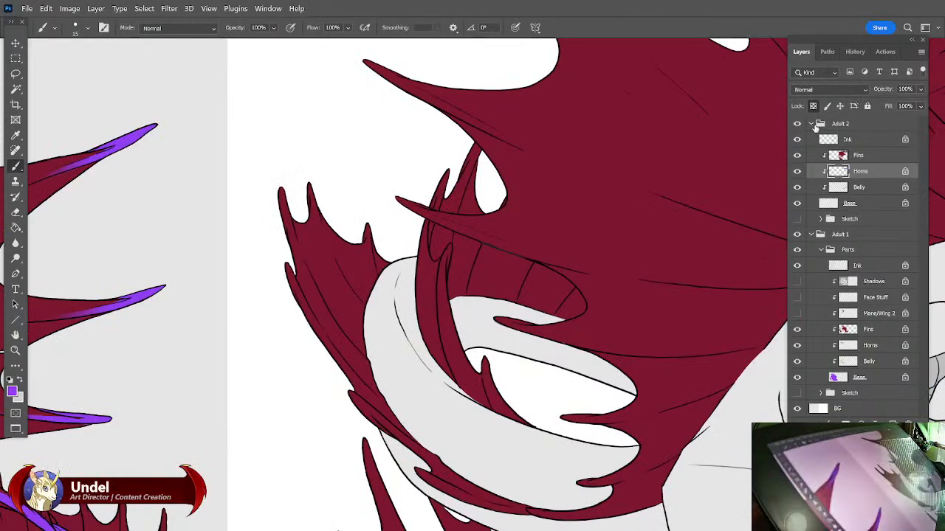
pyautogui.hotkey('ctrl', '+')
pyautogui.moveTo(683, 318); pyautogui.dragTo(618, 354)
pyautogui.hotkey('ctrl', '-')
pyautogui.moveTo(738, 317); pyautogui.dragTo(617, 369)
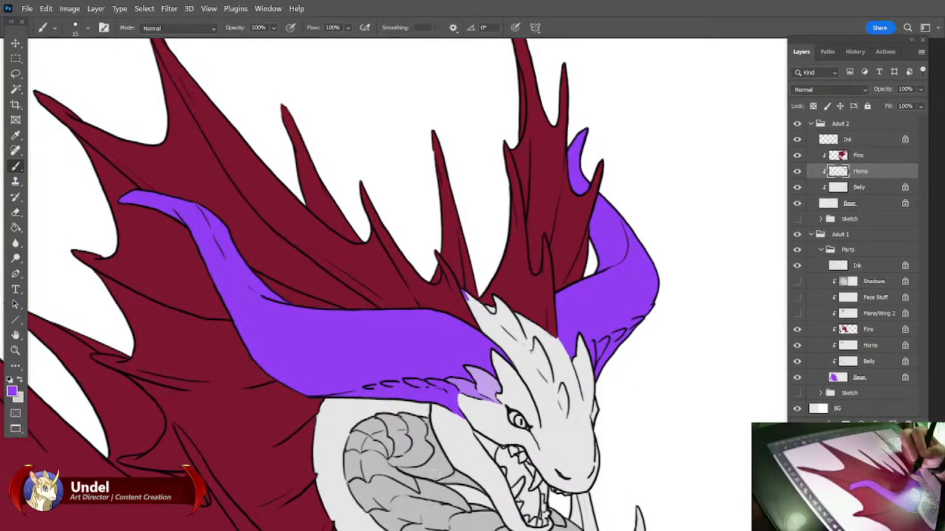
pyautogui.click(796, 155)
pyautogui.moveTo(467, 301)
pyautogui.mouseDown()
pyautogui.moveTo(521, 343)
pyautogui.moveTo(501, 302)
pyautogui.moveTo(495, 298)
pyautogui.moveTo(515, 325)
pyautogui.moveTo(462, 290)
pyautogui.moveTo(508, 325)
pyautogui.mouseUp()
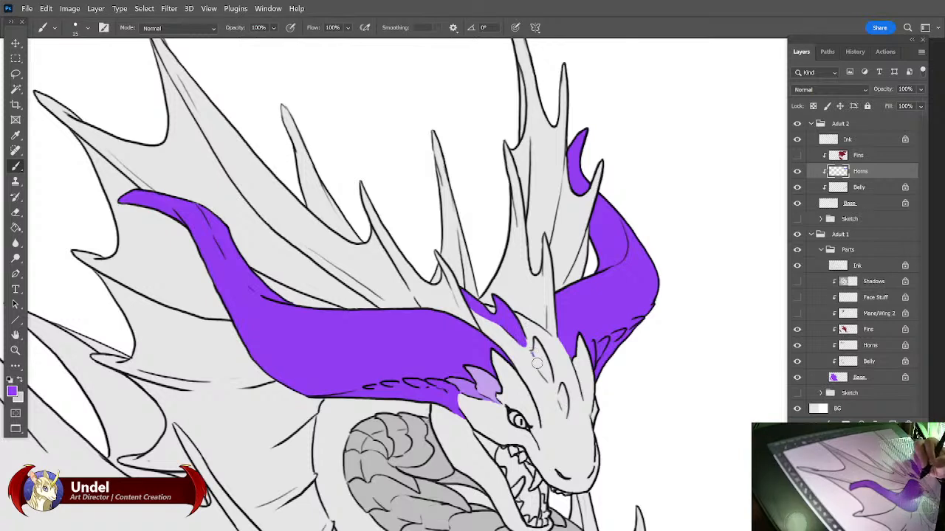
pyautogui.moveTo(538, 360)
pyautogui.mouseDown()
pyautogui.moveTo(548, 380)
pyautogui.moveTo(535, 341)
pyautogui.moveTo(546, 369)
pyautogui.mouseUp()
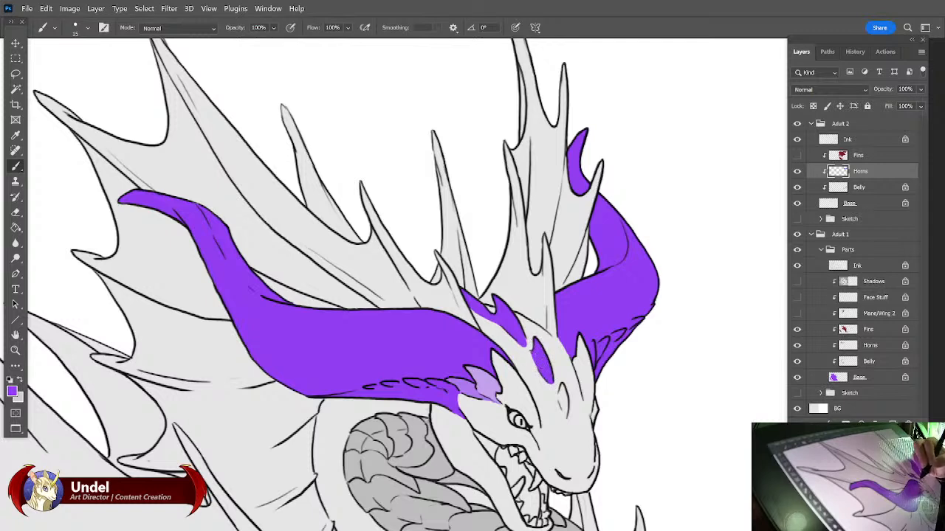
pyautogui.moveTo(559, 394)
pyautogui.mouseDown()
pyautogui.moveTo(563, 407)
pyautogui.moveTo(570, 398)
pyautogui.moveTo(564, 410)
pyautogui.mouseUp()
pyautogui.hotkey('ctrl', 'z')
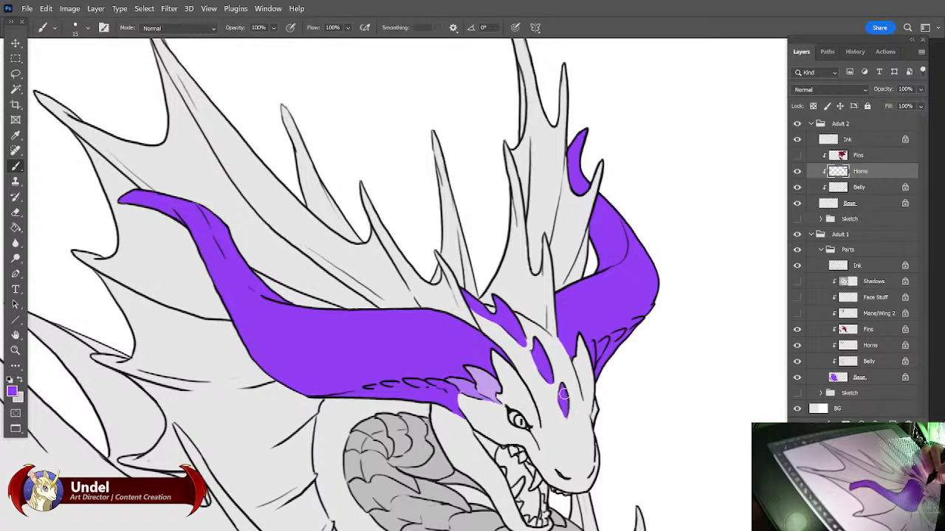
# Examine the first dragon's head for how its horns and crest spikes are coloured and return to the second dragon's head.
pyautogui.moveTo(567, 327); pyautogui.dragTo(649, 315)
pyautogui.moveTo(472, 369); pyautogui.dragTo(641, 359)
pyautogui.moveTo(442, 362); pyautogui.dragTo(576, 359)
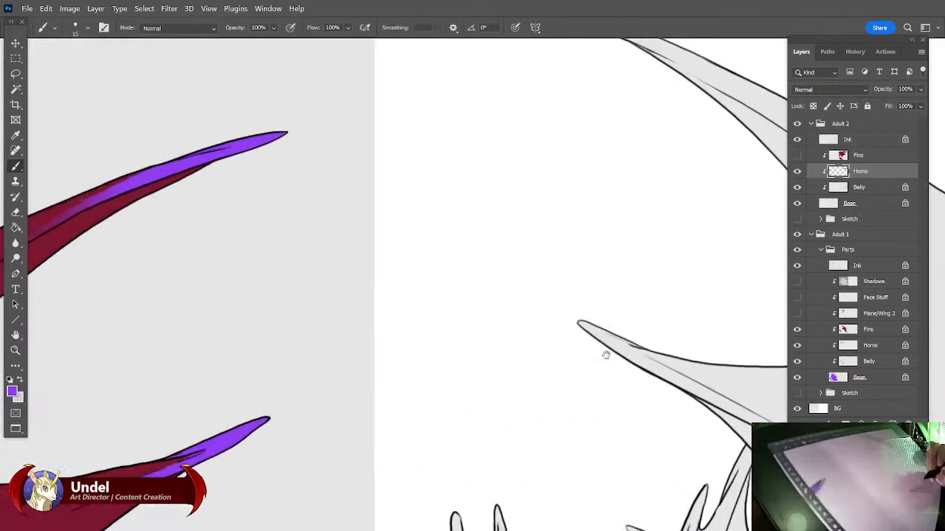
pyautogui.moveTo(458, 347); pyautogui.dragTo(578, 331)
pyautogui.moveTo(472, 325); pyautogui.dragTo(642, 306)
pyautogui.moveTo(447, 299); pyautogui.dragTo(609, 381)
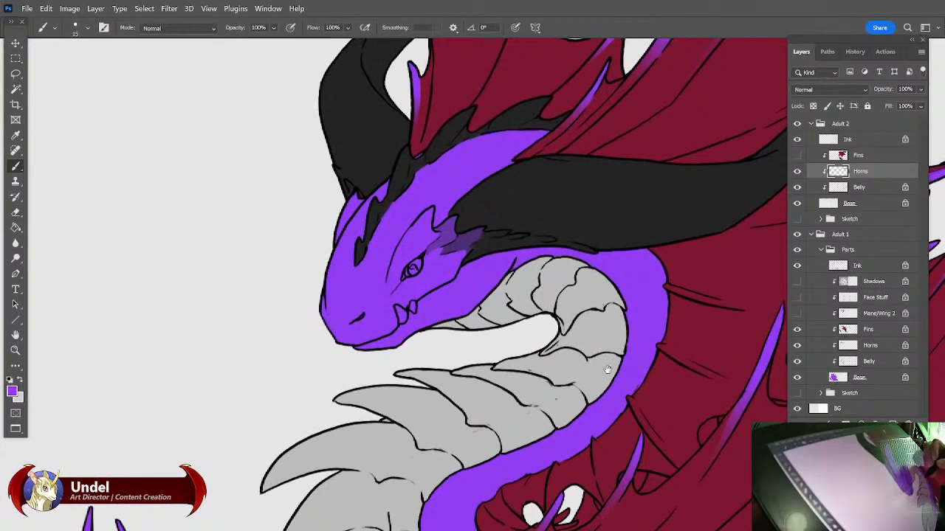
pyautogui.moveTo(696, 369); pyautogui.dragTo(317, 391)
pyautogui.moveTo(730, 346); pyautogui.dragTo(354, 324)
pyautogui.moveTo(713, 296); pyautogui.dragTo(321, 267)
pyautogui.moveTo(738, 247); pyautogui.dragTo(222, 321)
# Join the forehead spikes in purple on Adult 2's Horns layer, lock its transparent pixels and show the Fins layer again.
pyautogui.moveTo(689, 308); pyautogui.dragTo(685, 319)
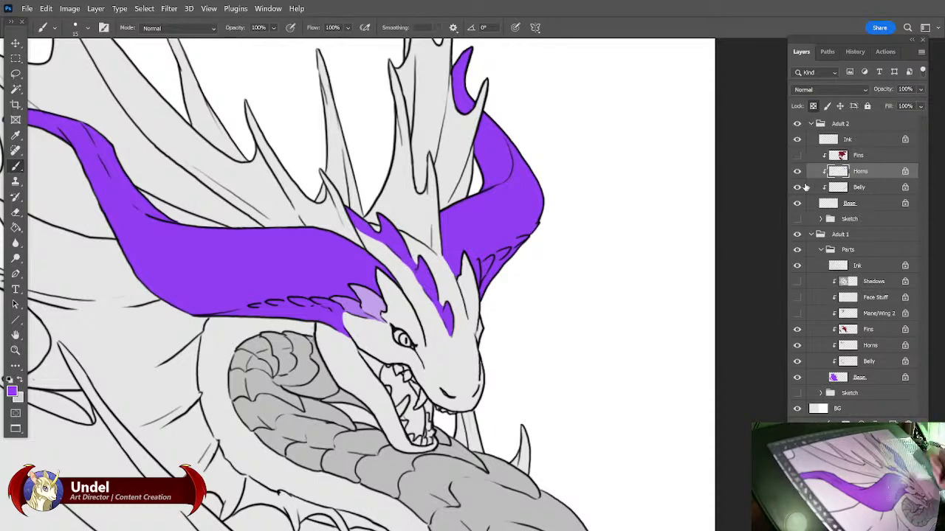
pyautogui.moveTo(570, 396); pyautogui.dragTo(574, 403)
pyautogui.click(813, 106)
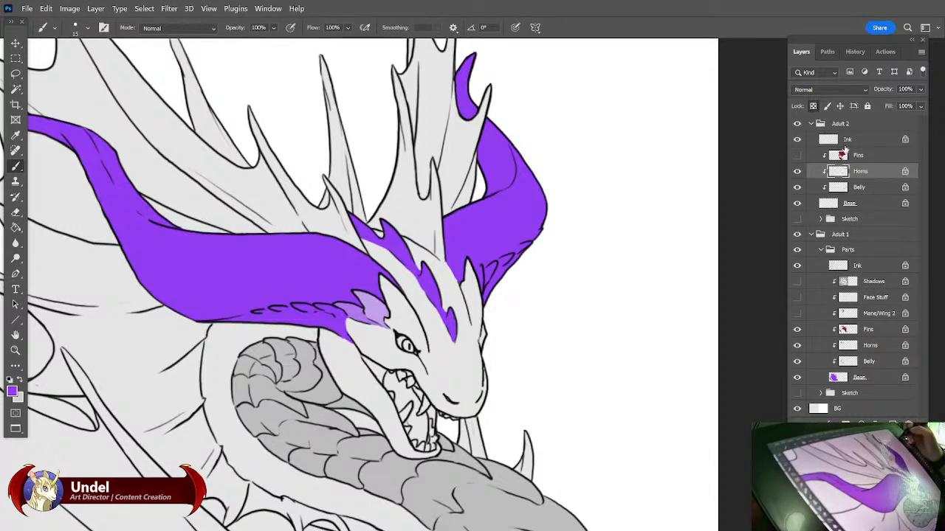
pyautogui.click(797, 155)
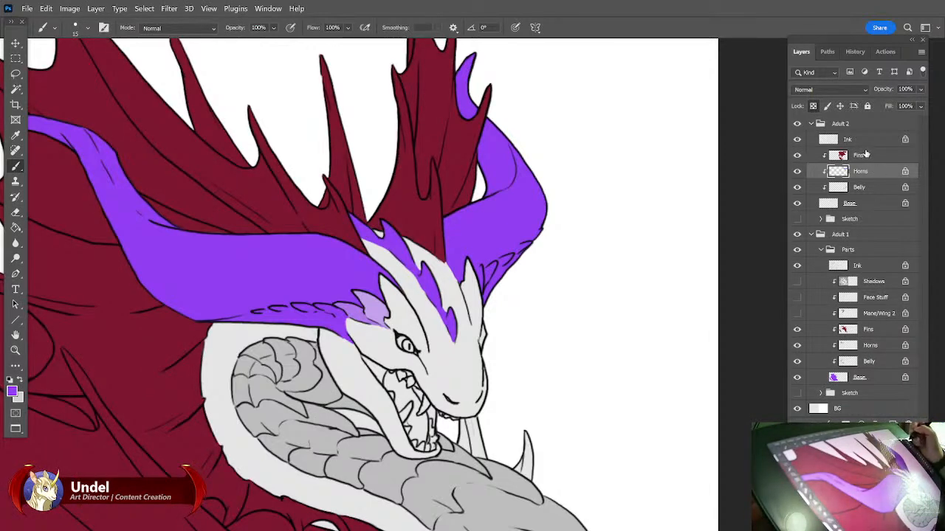
# Add a layer mask to Adult 2's Fins layer and paint a black diagonal band on it across the fin behind the far horn.
pyautogui.click(863, 155)
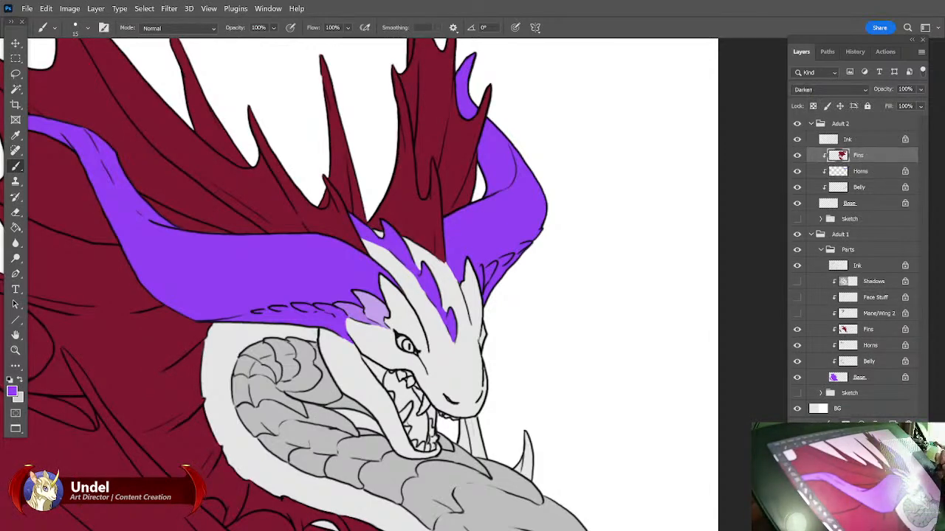
pyautogui.click(845, 423)
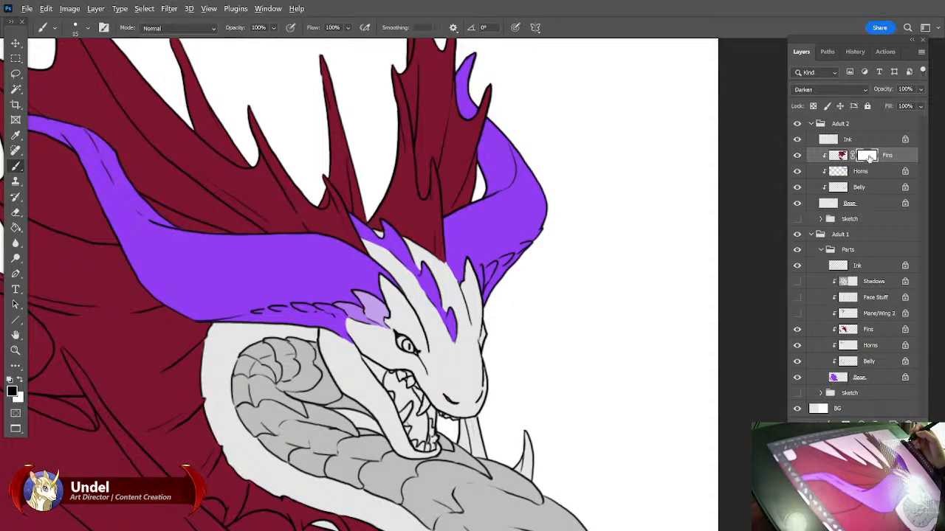
pyautogui.keyDown('alt'); pyautogui.click(867, 156); pyautogui.keyUp('alt')
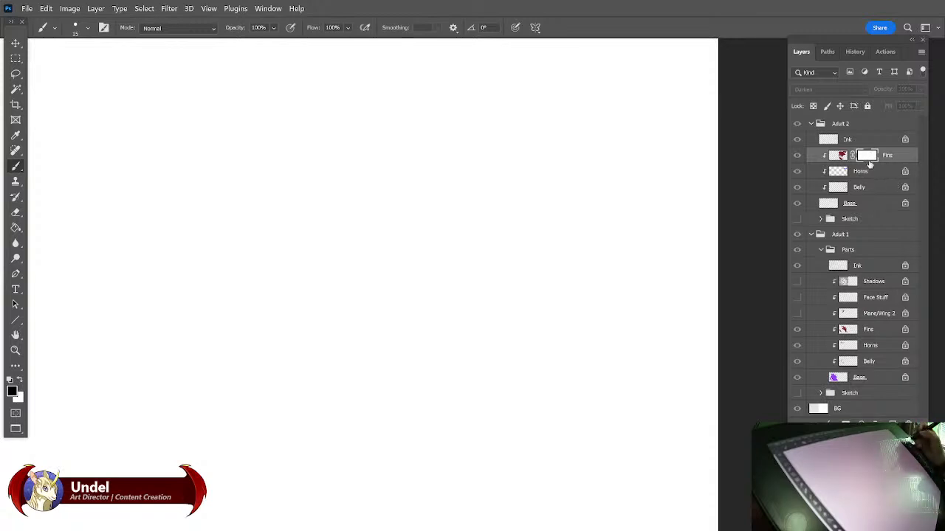
pyautogui.click(841, 156)
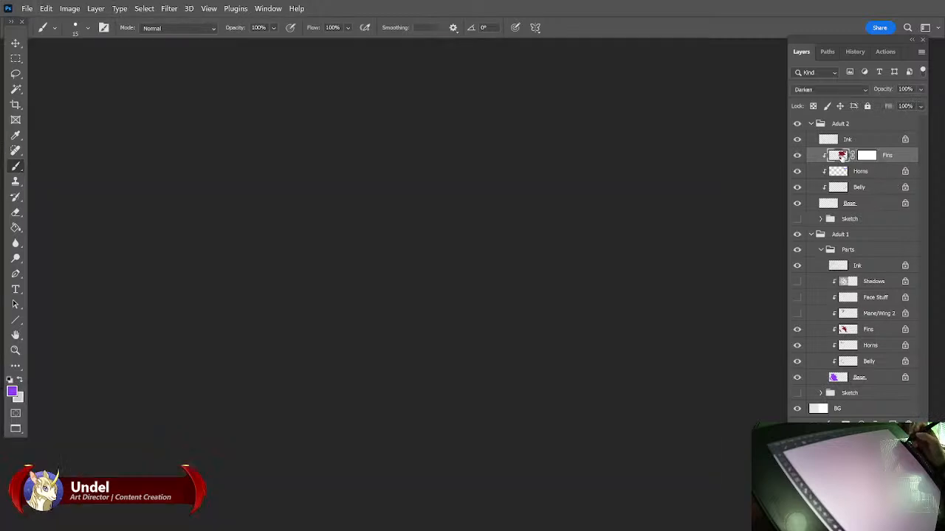
pyautogui.click(866, 155)
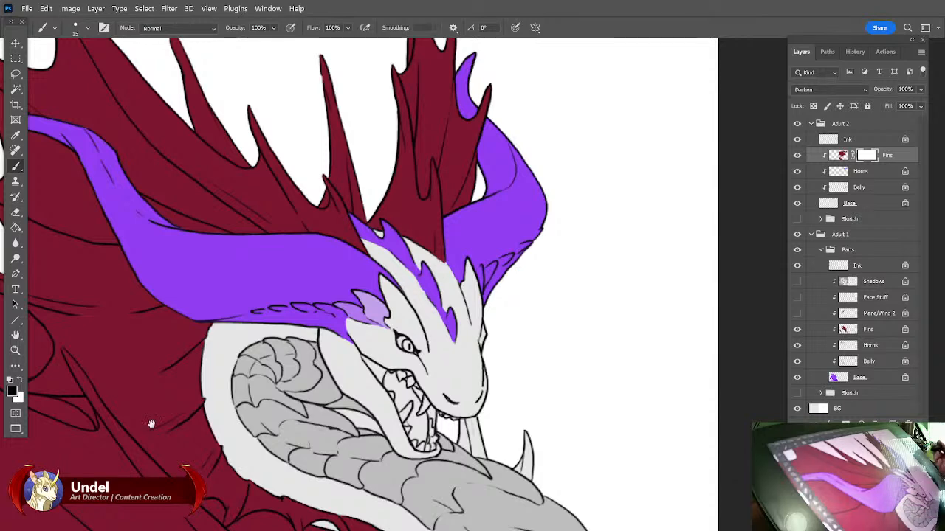
pyautogui.moveTo(568, 335); pyautogui.dragTo(581, 369)
pyautogui.moveTo(504, 197)
pyautogui.mouseDown()
pyautogui.moveTo(399, 286)
pyautogui.moveTo(503, 209)
pyautogui.mouseUp()
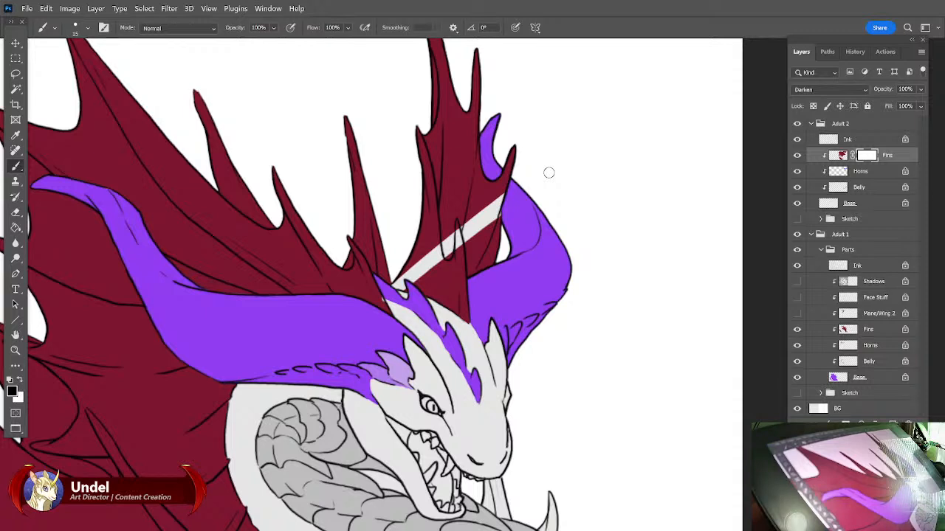
# Set the foreground colour to dark grey 464646 and paint a partially masking band beneath the black one on the Fins mask.
pyautogui.click(12, 392)
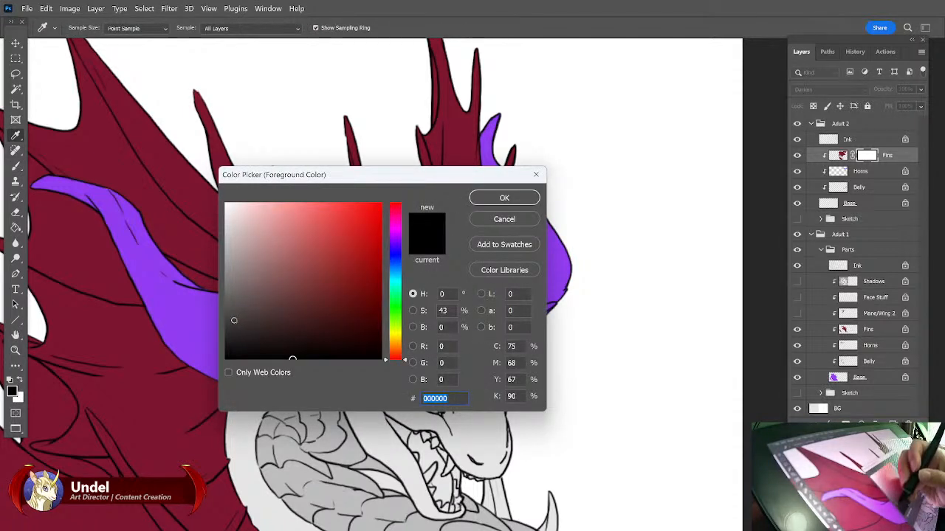
pyautogui.click(226, 317)
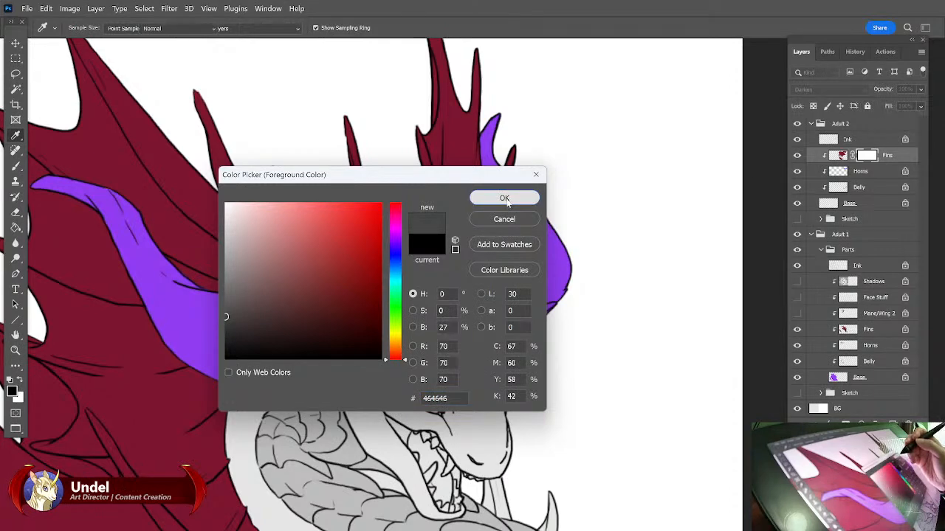
pyautogui.click(508, 197)
pyautogui.moveTo(448, 262)
pyautogui.mouseDown()
pyautogui.moveTo(436, 273)
pyautogui.moveTo(500, 222)
pyautogui.mouseUp()
pyautogui.hotkey('ctrl', 'z')
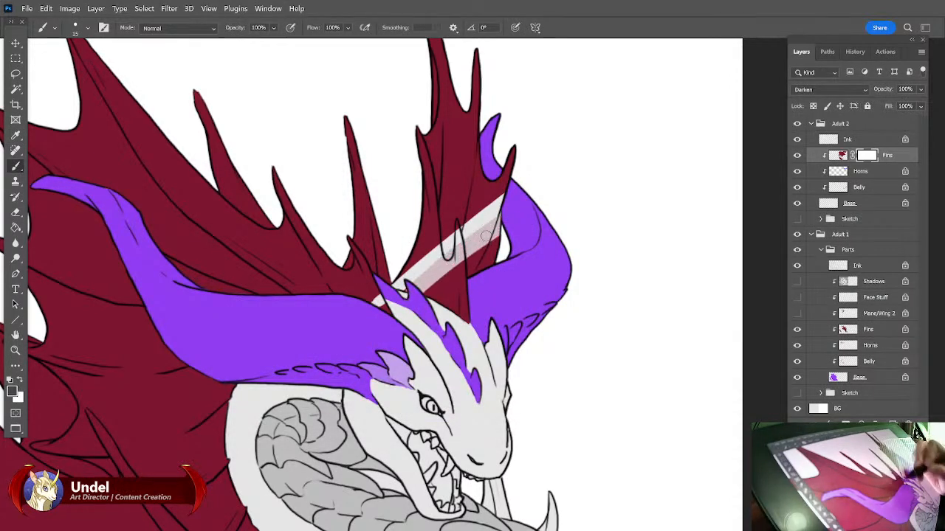
# Set the foreground colour to mid grey 757575 and paint another band below the dark grey one on the Fins mask.
pyautogui.click(11, 392)
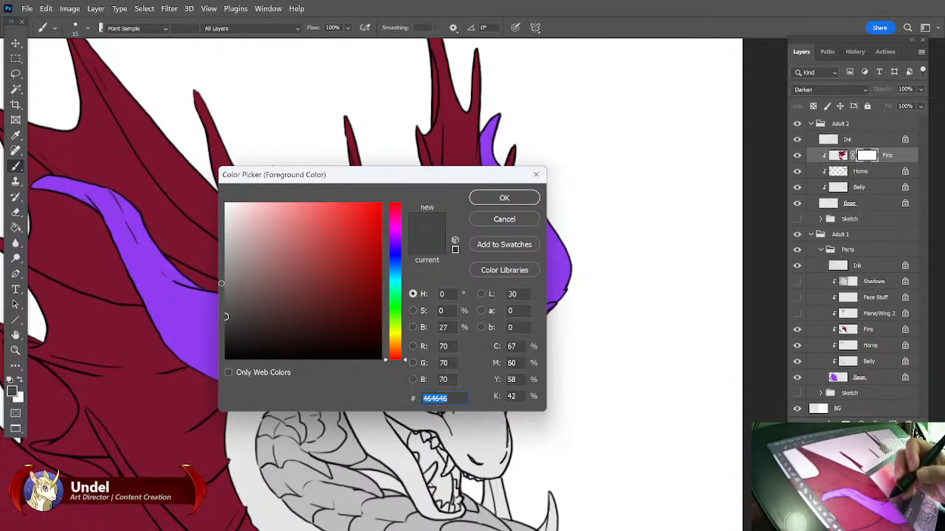
pyautogui.click(236, 289)
pyautogui.click(502, 198)
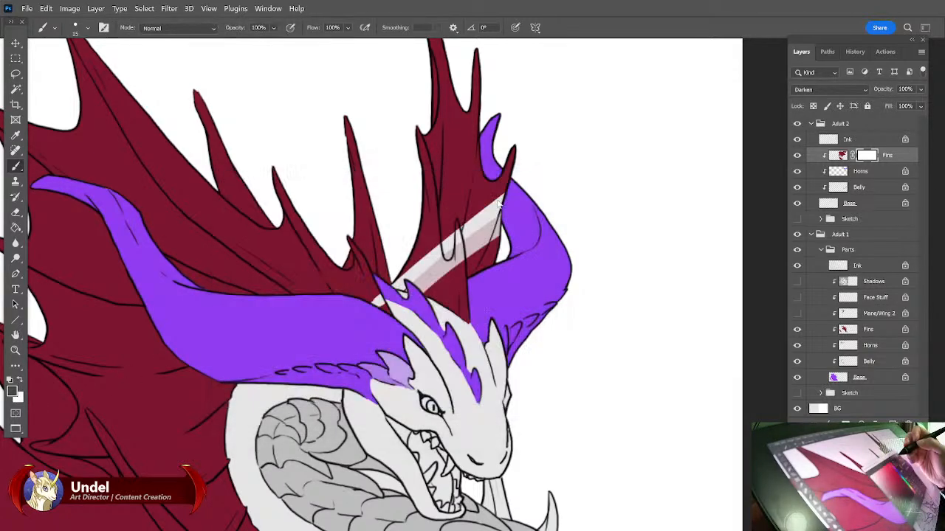
pyautogui.moveTo(432, 291)
pyautogui.mouseDown()
pyautogui.moveTo(496, 245)
pyautogui.moveTo(439, 294)
pyautogui.moveTo(467, 248)
pyautogui.mouseUp()
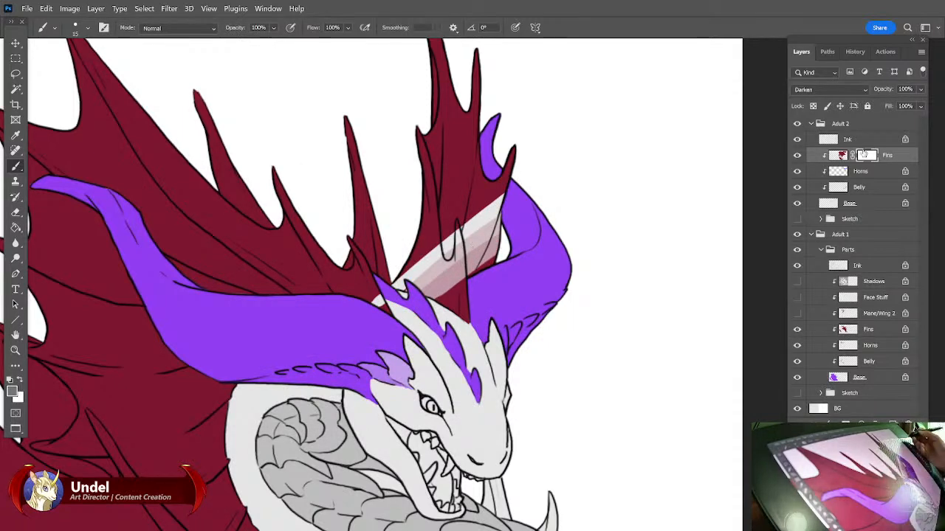
# Set the foreground colour to light grey b2b2b2 and paint a thin upright stroke through the tall head fin on the Fins mask.
pyautogui.click(12, 392)
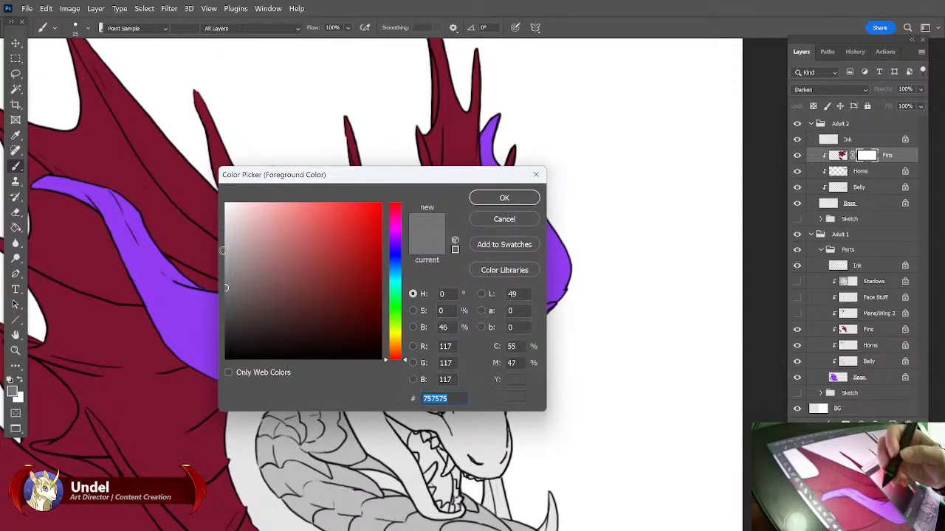
pyautogui.click(225, 250)
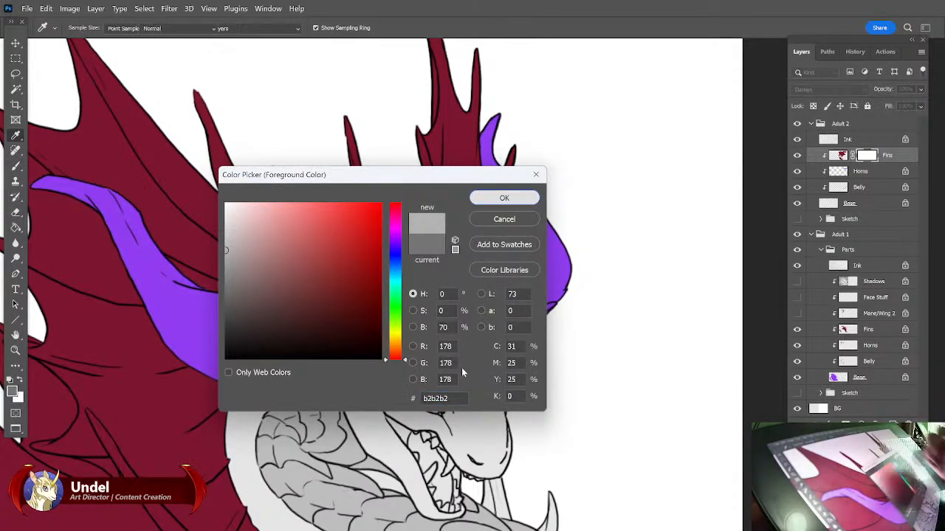
pyautogui.click(504, 198)
pyautogui.press('b')
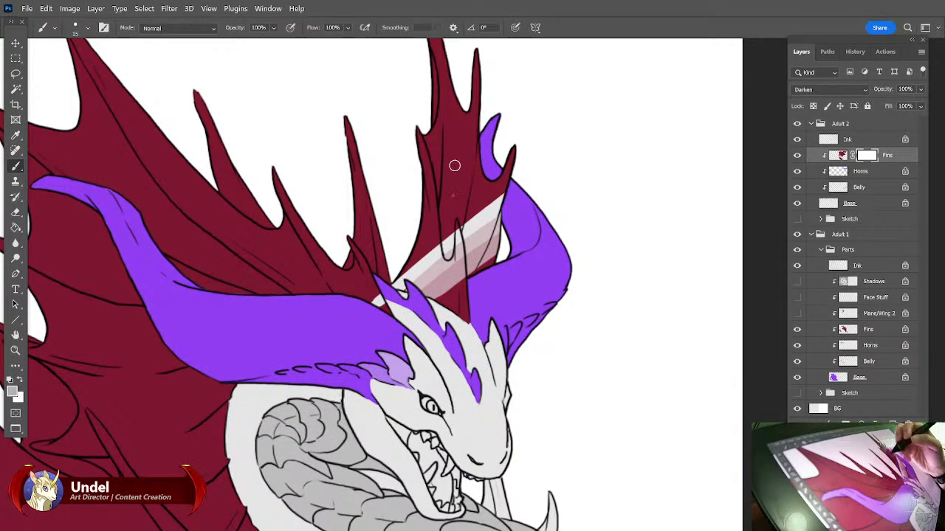
pyautogui.moveTo(453, 165)
pyautogui.mouseDown()
pyautogui.moveTo(452, 219)
pyautogui.moveTo(468, 267)
pyautogui.moveTo(449, 201)
pyautogui.moveTo(456, 223)
pyautogui.moveTo(457, 131)
pyautogui.mouseUp()
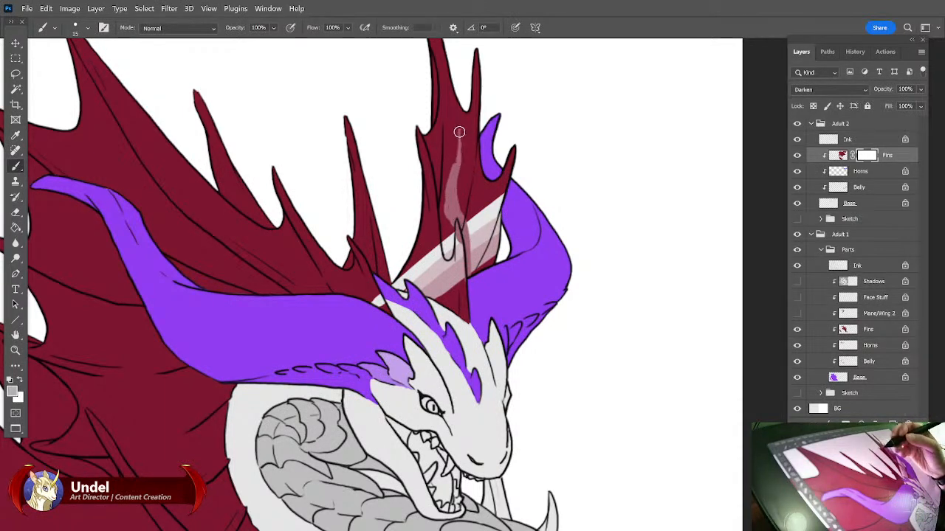
# View the Fins mask's grey strokes on their own, return to the artwork and compare it with the Fins layer hidden and shown.
pyautogui.keyDown('alt'); pyautogui.click(866, 155); pyautogui.keyUp('alt')
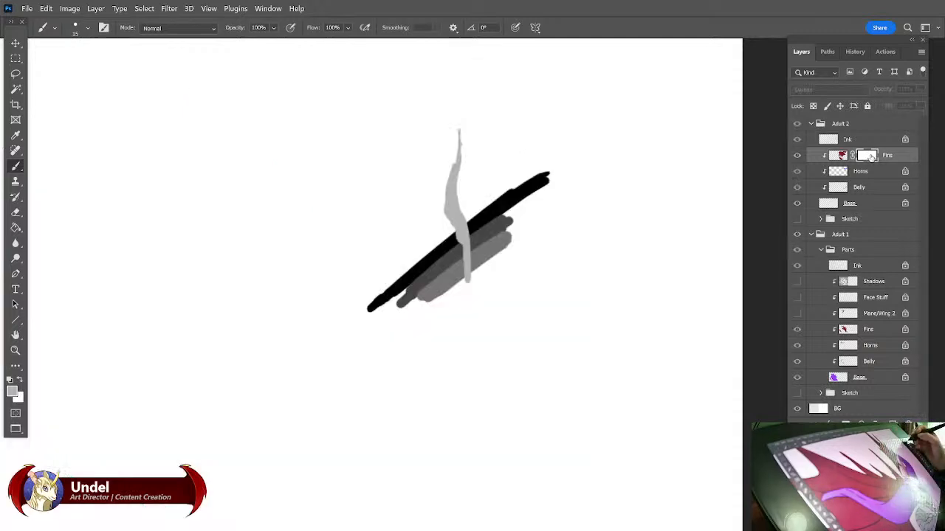
pyautogui.keyDown('alt'); pyautogui.click(864, 156); pyautogui.keyUp('alt')
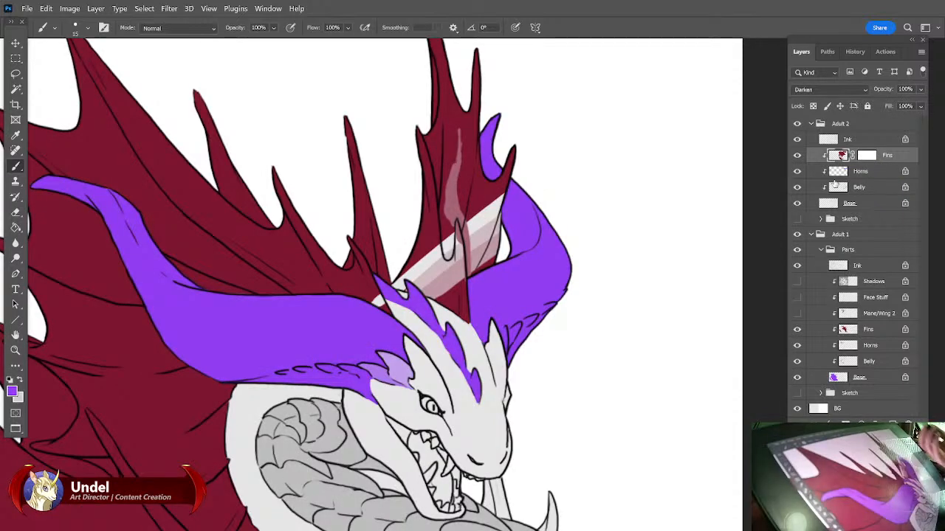
pyautogui.click(797, 156)
pyautogui.click(797, 156)
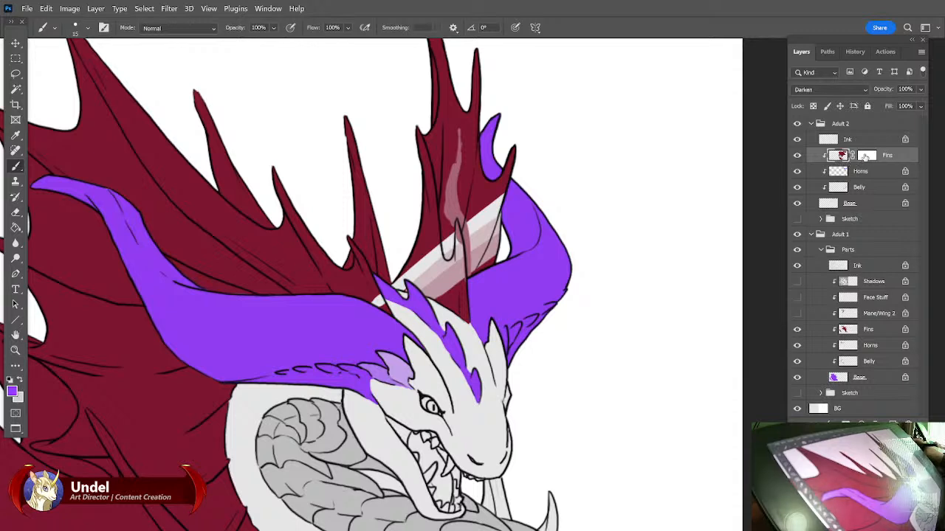
# Disable Adult 2's Fins layer mask to compare the unmasked fins, and enable the mask again.
pyautogui.rightClick(865, 156)
pyautogui.click(862, 166)
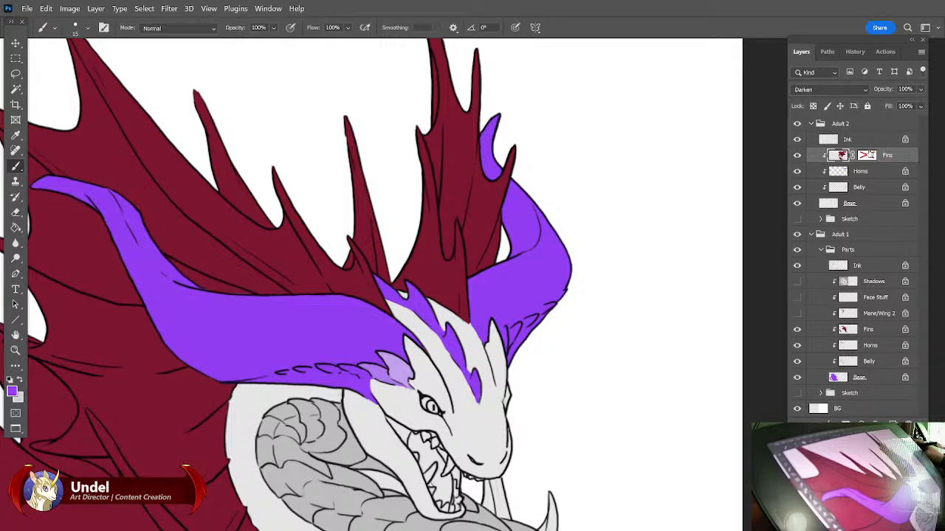
pyautogui.hotkey('alt', ']')
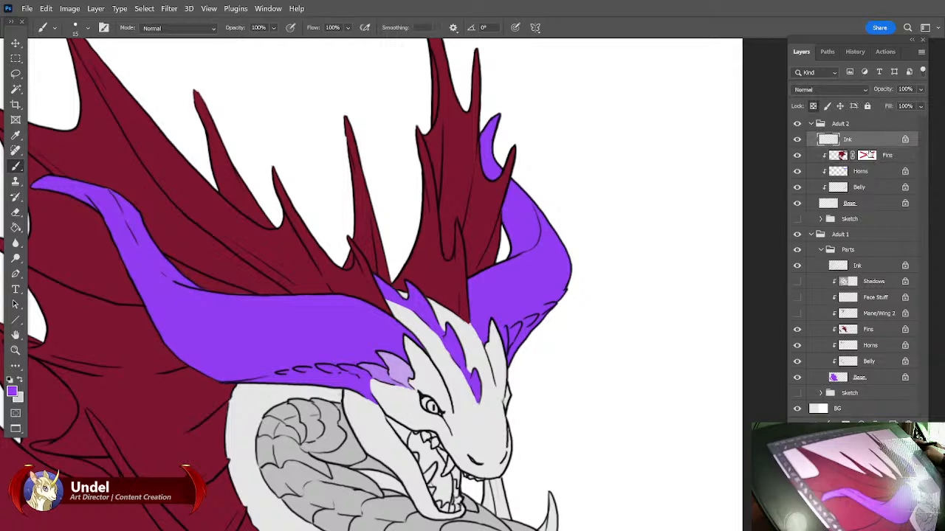
pyautogui.click(867, 155)
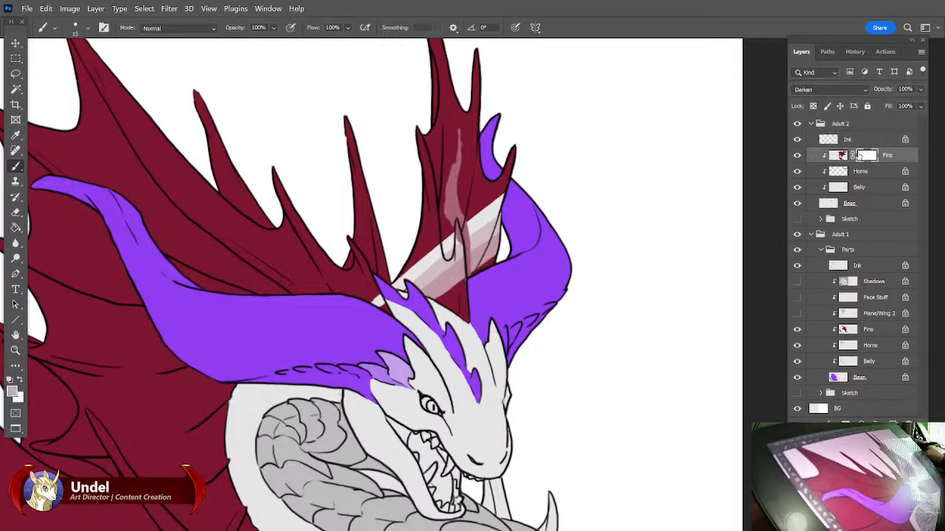
# Hide Adult 2's Fins layer, add a layer mask to the Ink layer and set the foreground colour to black 000000.
pyautogui.click(797, 155)
pyautogui.hotkey('alt', ']')
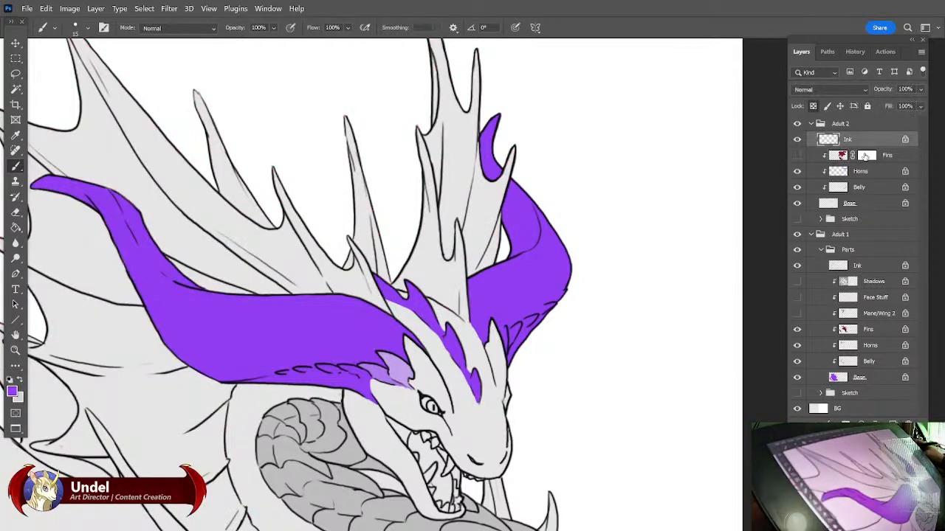
pyautogui.click(845, 422)
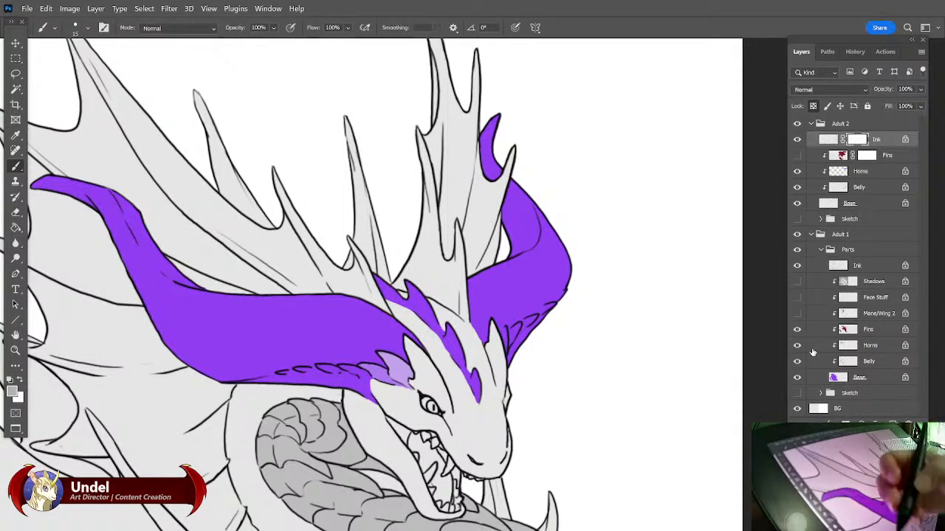
pyautogui.click(13, 391)
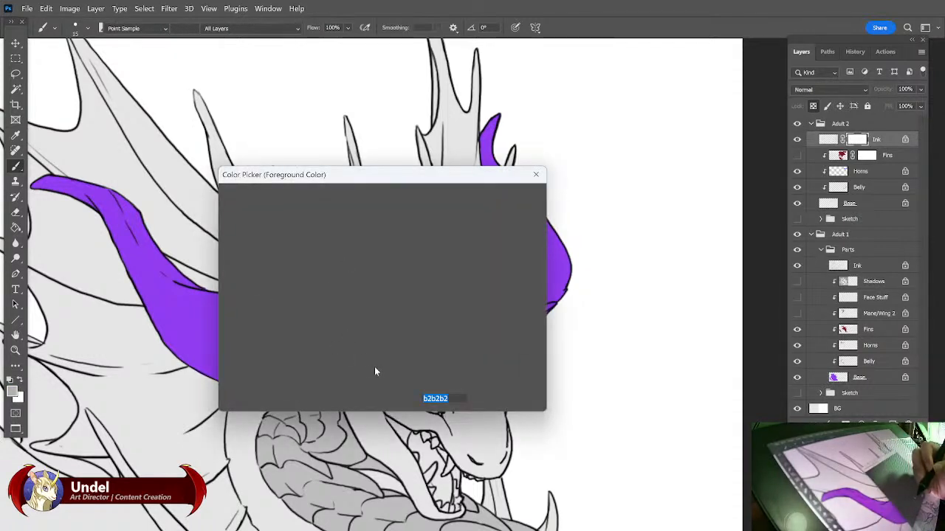
pyautogui.write('000000')
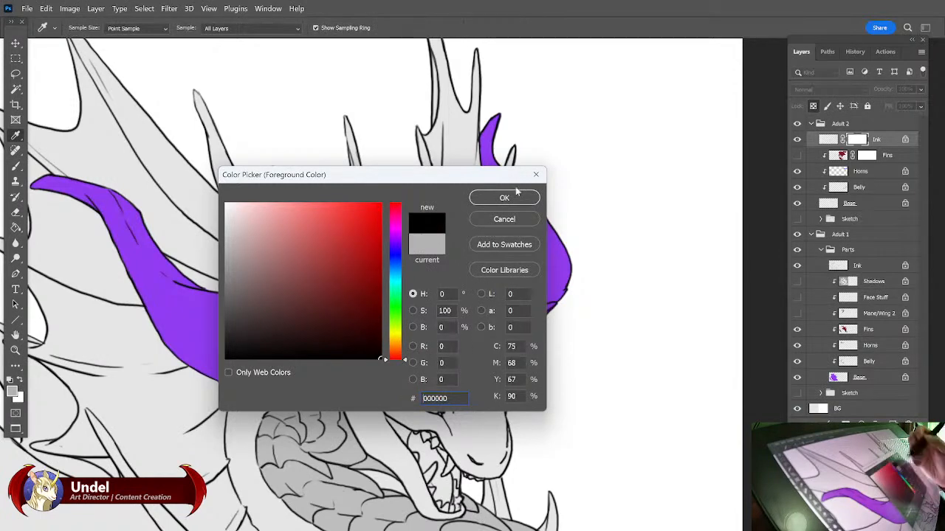
pyautogui.press('Return')
pyautogui.press('b')
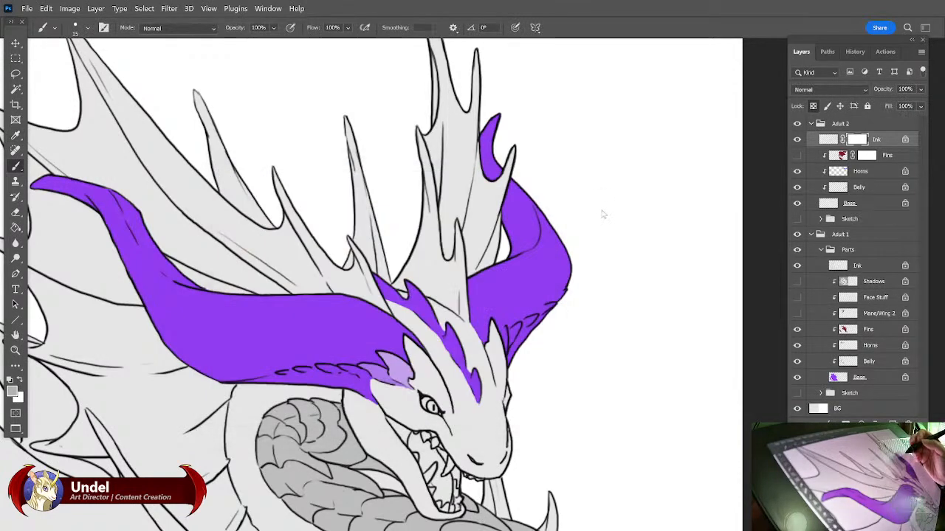
# Mask out the ink outline along the tall head fin's edge with black, and restore that line by painting white on the Ink mask.
pyautogui.moveTo(587, 277); pyautogui.dragTo(618, 152)
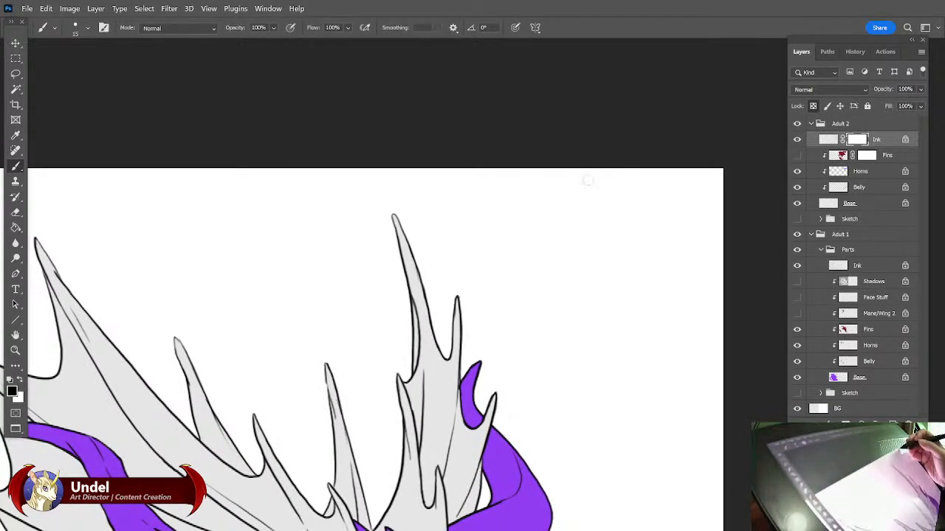
pyautogui.moveTo(409, 307); pyautogui.dragTo(410, 363)
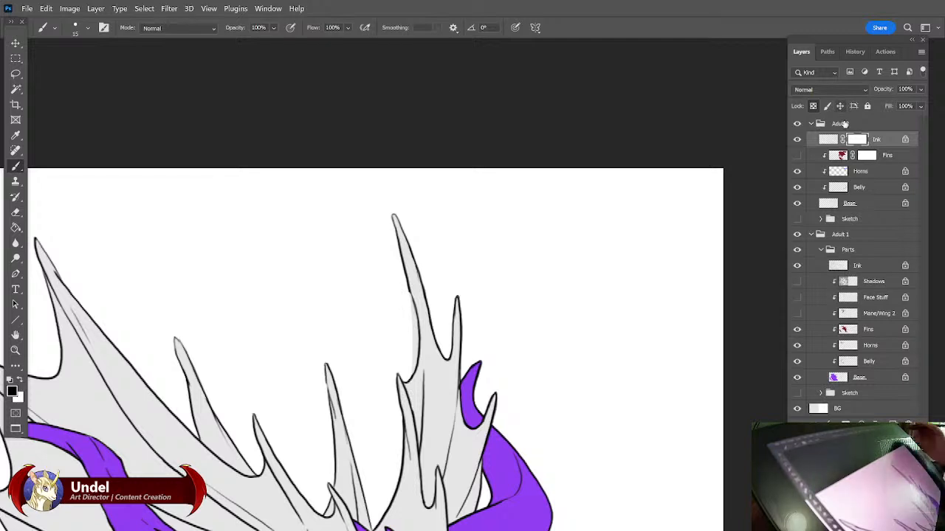
pyautogui.rightClick(857, 141)
pyautogui.click(877, 126)
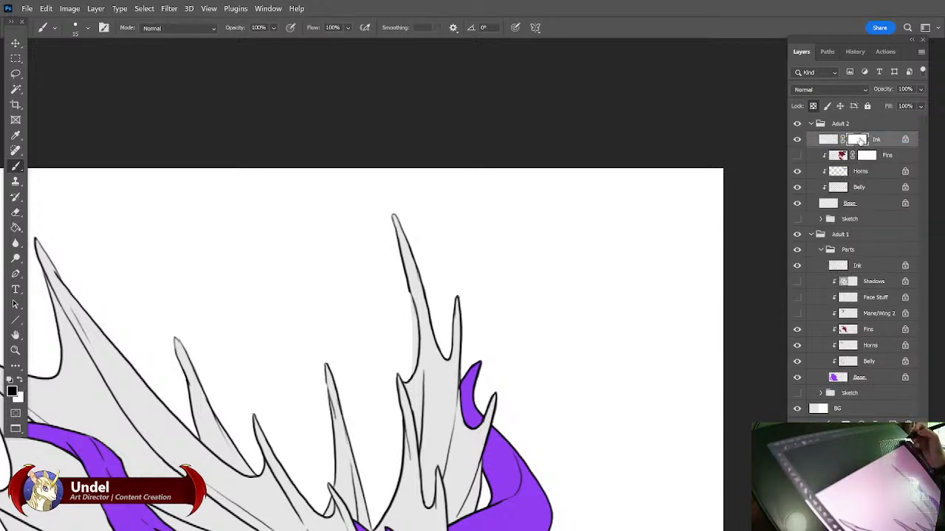
pyautogui.press('x')
pyautogui.moveTo(405, 285); pyautogui.dragTo(412, 371)
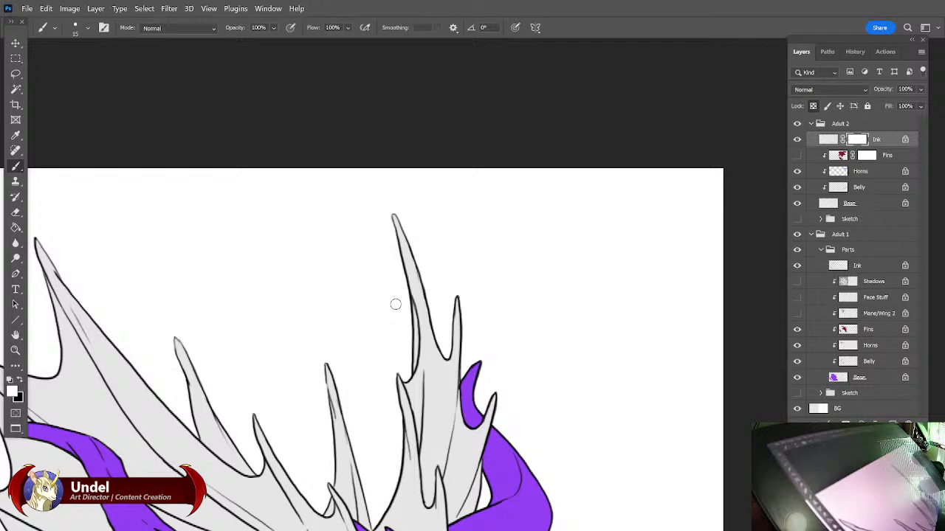
# Add a new layer above Adult 2's Ink layer and set the foreground colour to dark brown 281414.
pyautogui.moveTo(626, 400); pyautogui.dragTo(625, 299)
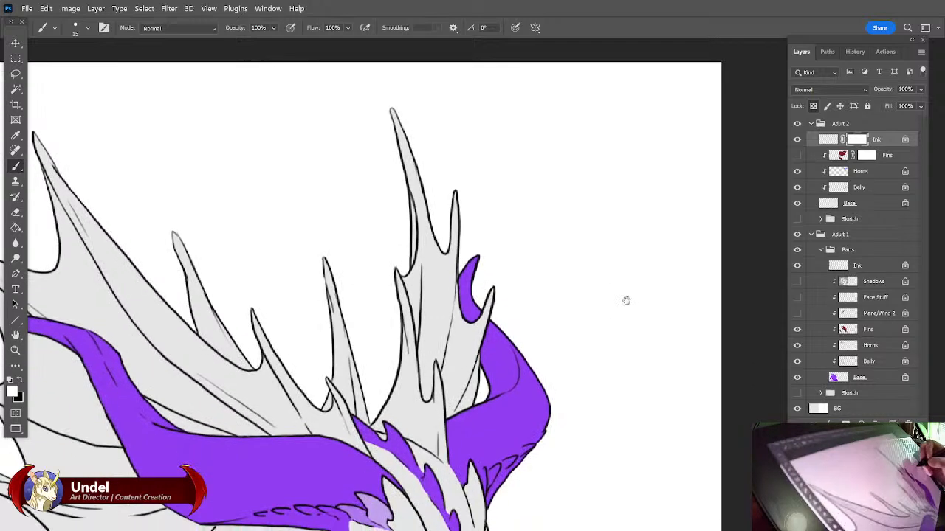
pyautogui.click(921, 52)
pyautogui.click(908, 58)
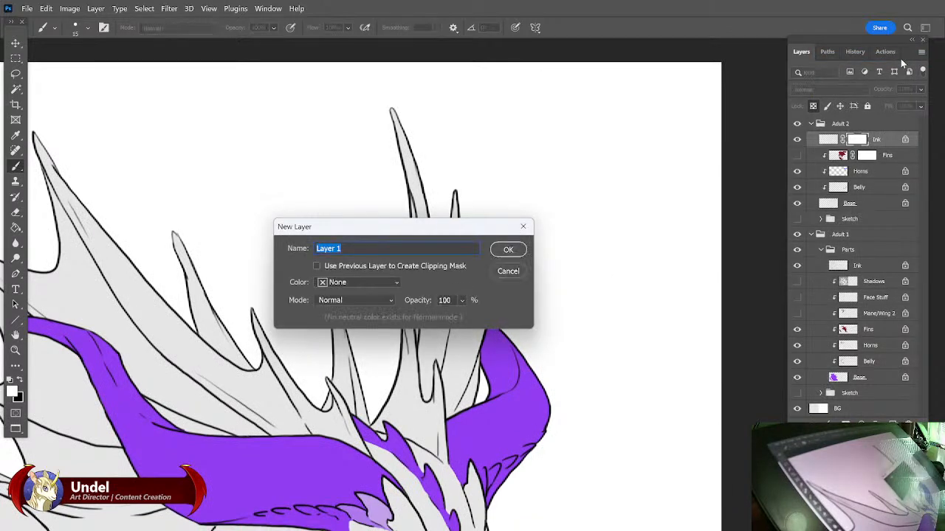
pyautogui.press('Return')
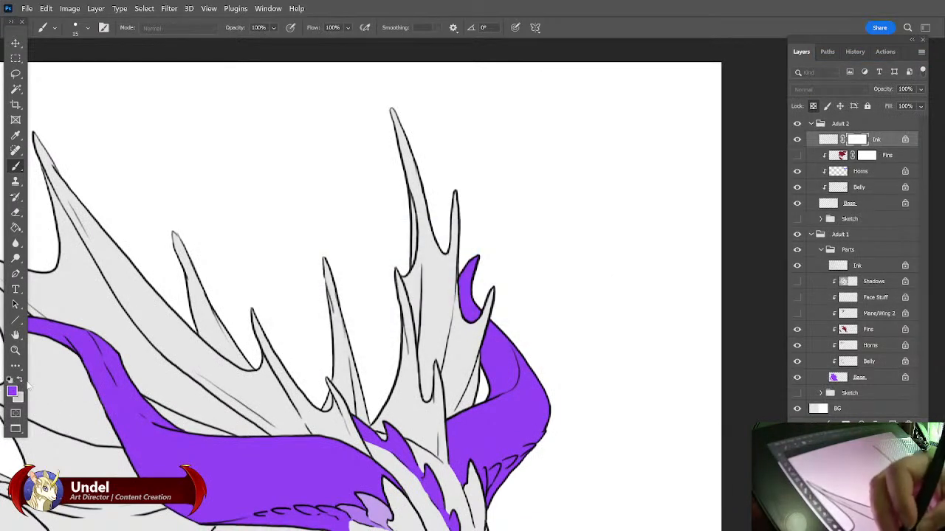
pyautogui.click(13, 392)
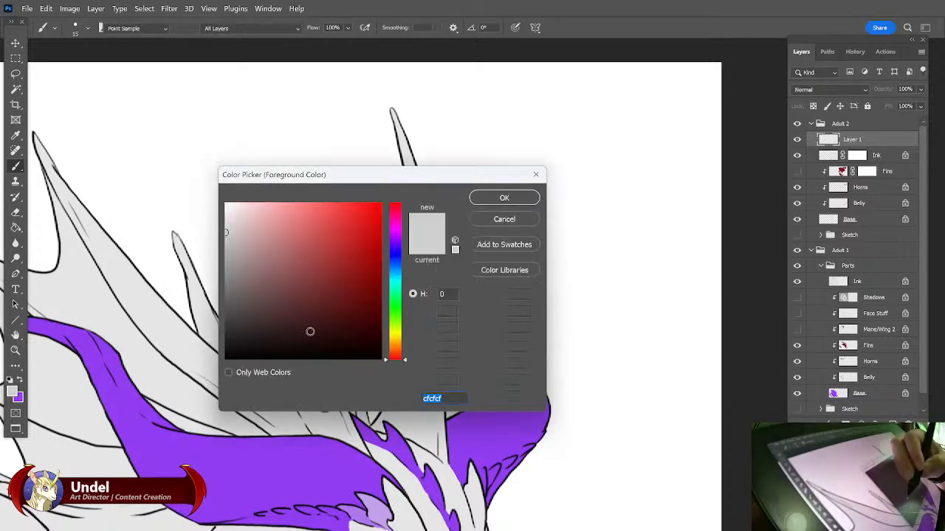
pyautogui.click(305, 334)
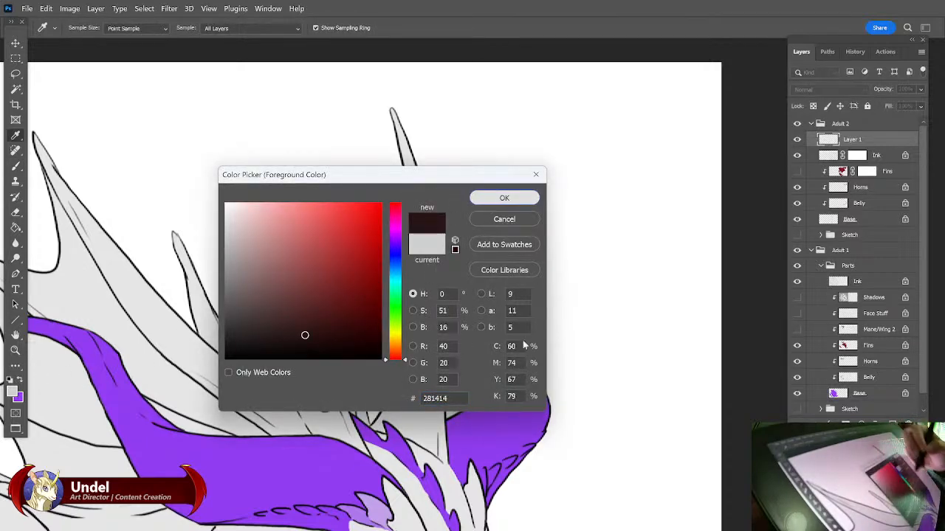
pyautogui.press('Return')
# Draw a tall top hat with an oval brim on the second dragon's head and fill it in dark brown.
pyautogui.moveTo(433, 336); pyautogui.dragTo(436, 234)
pyautogui.moveTo(526, 389)
pyautogui.mouseDown()
pyautogui.moveTo(359, 312)
pyautogui.moveTo(440, 380)
pyautogui.mouseUp()
pyautogui.moveTo(362, 310)
pyautogui.mouseDown()
pyautogui.moveTo(459, 140)
pyautogui.moveTo(464, 343)
pyautogui.mouseUp()
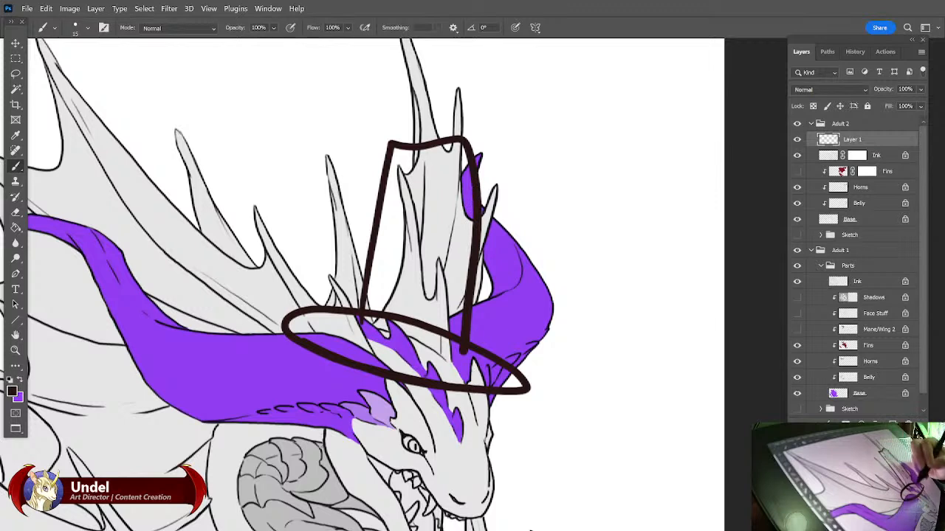
pyautogui.moveTo(292, 324)
pyautogui.mouseDown()
pyautogui.moveTo(356, 349)
pyautogui.moveTo(329, 333)
pyautogui.moveTo(362, 329)
pyautogui.moveTo(344, 315)
pyautogui.moveTo(384, 322)
pyautogui.moveTo(296, 325)
pyautogui.moveTo(338, 347)
pyautogui.moveTo(447, 376)
pyautogui.mouseUp()
pyautogui.moveTo(446, 377)
pyautogui.mouseDown()
pyautogui.moveTo(348, 356)
pyautogui.moveTo(442, 347)
pyautogui.moveTo(402, 316)
pyautogui.moveTo(459, 244)
pyautogui.moveTo(467, 184)
pyautogui.moveTo(406, 151)
pyautogui.moveTo(390, 155)
pyautogui.moveTo(399, 177)
pyautogui.moveTo(380, 222)
pyautogui.moveTo(399, 288)
pyautogui.moveTo(454, 303)
pyautogui.moveTo(425, 325)
pyautogui.moveTo(432, 343)
pyautogui.moveTo(362, 295)
pyautogui.moveTo(456, 189)
pyautogui.moveTo(471, 221)
pyautogui.mouseUp()
pyautogui.moveTo(447, 376)
pyautogui.mouseDown()
pyautogui.moveTo(369, 350)
pyautogui.moveTo(443, 354)
pyautogui.moveTo(516, 380)
pyautogui.moveTo(482, 382)
pyautogui.mouseUp()
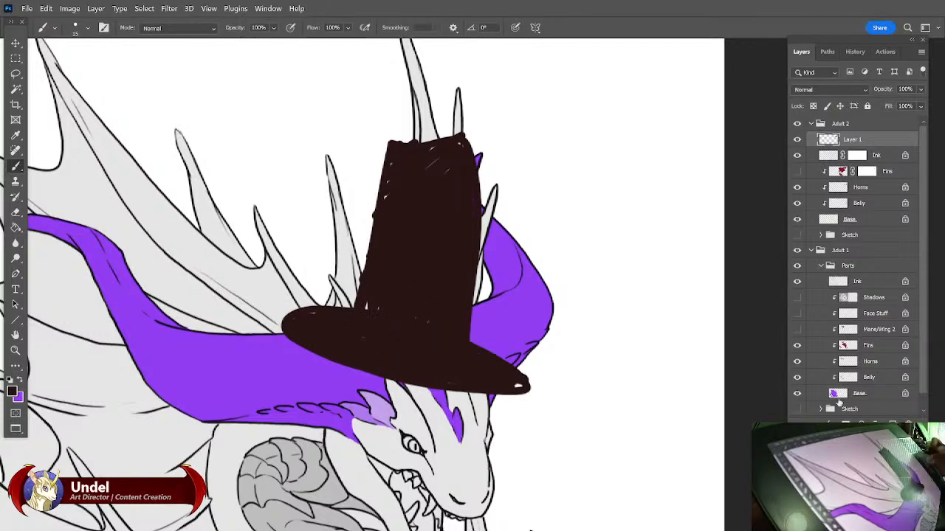
# Add a layer mask to the hat layer and mask out the brim where it overlaps the front horn with black.
pyautogui.click(845, 423)
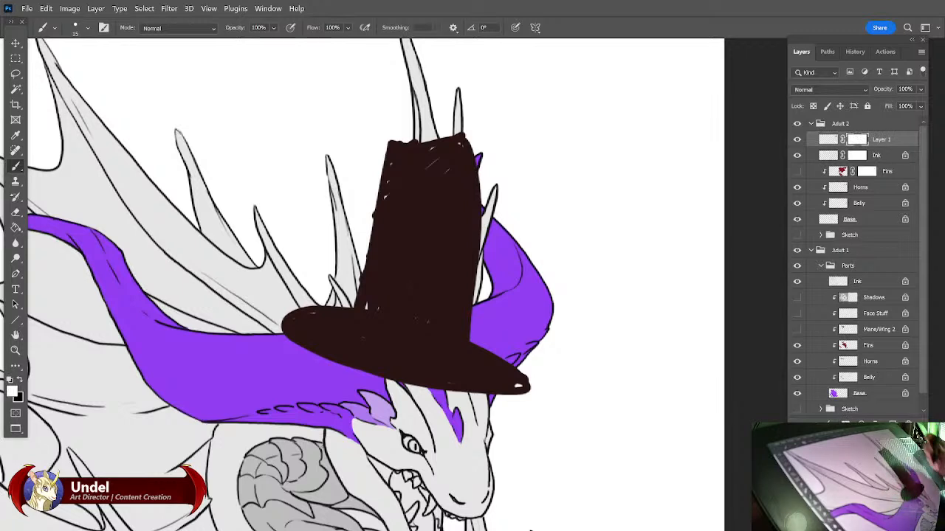
pyautogui.press('x')
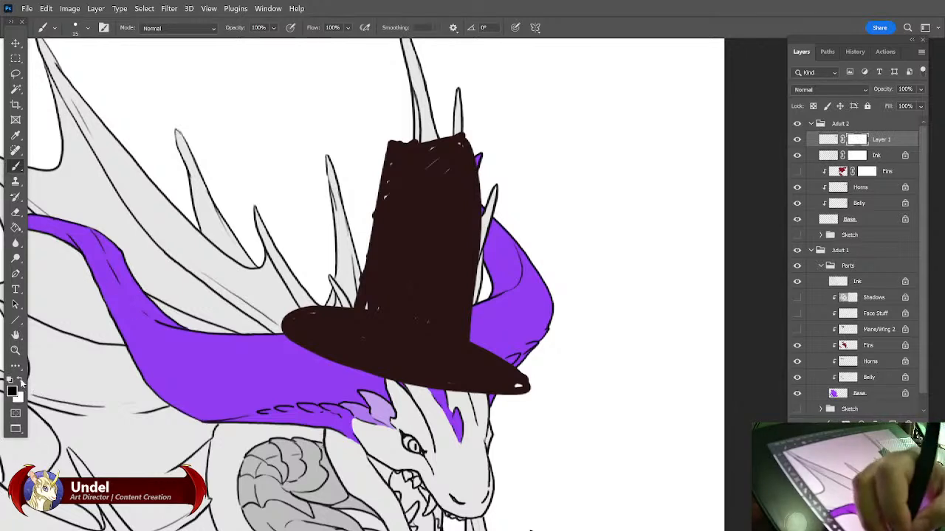
pyautogui.moveTo(287, 338)
pyautogui.mouseDown()
pyautogui.moveTo(340, 341)
pyautogui.moveTo(400, 365)
pyautogui.moveTo(295, 347)
pyautogui.moveTo(409, 380)
pyautogui.mouseUp()
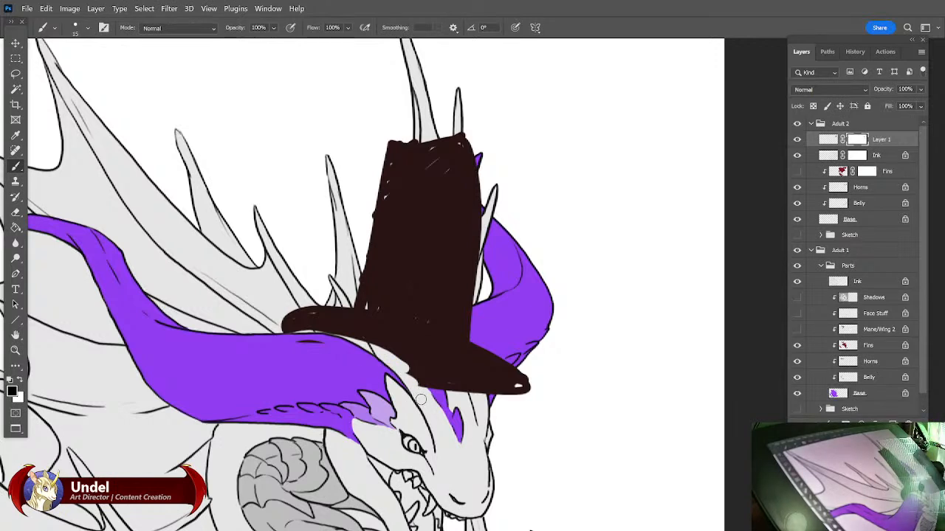
# Duplicate the masked hat layer and move the copy onto the first dragon's head.
pyautogui.click(830, 139)
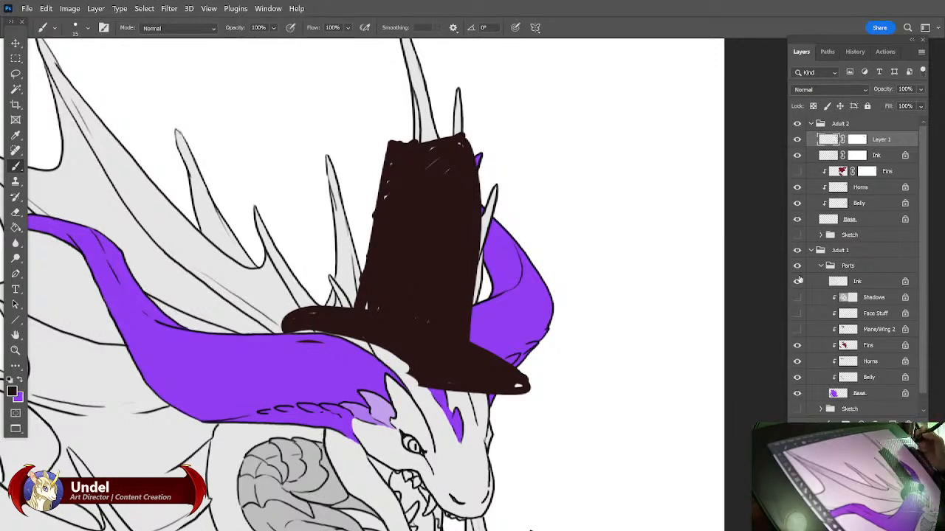
pyautogui.hotkey('ctrl', 'alt', 'j')
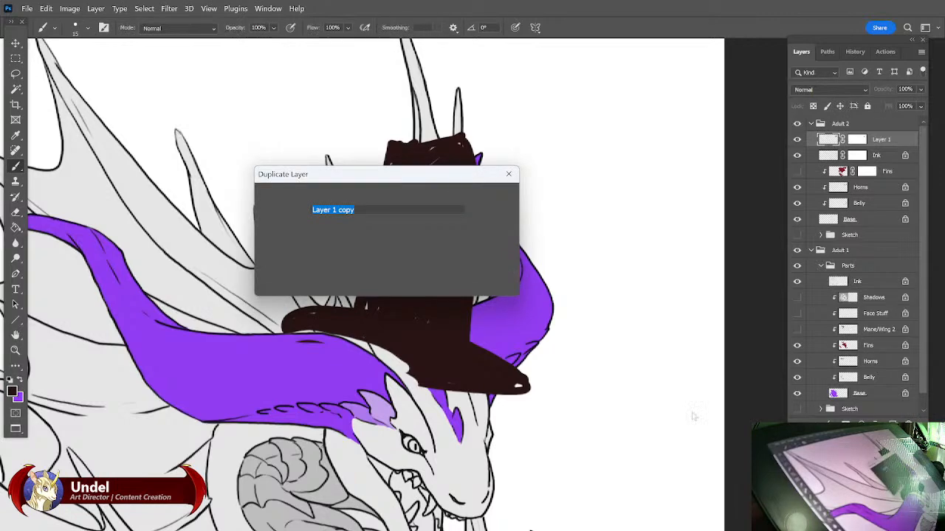
pyautogui.press('Escape')
pyautogui.moveTo(330, 437)
pyautogui.mouseDown()
pyautogui.moveTo(457, 408)
pyautogui.moveTo(389, 418)
pyautogui.mouseUp()
pyautogui.hotkey('ctrl', 'j')
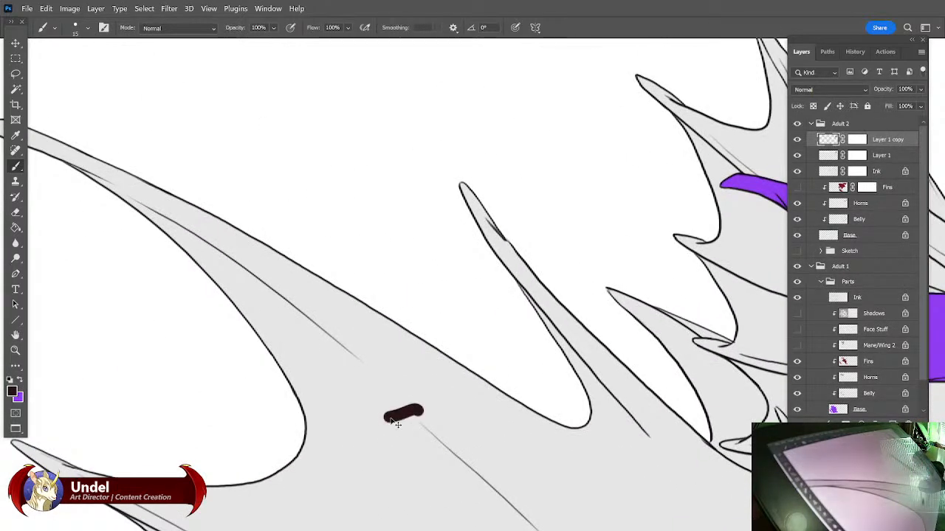
pyautogui.scroll(-10, 392, 422)
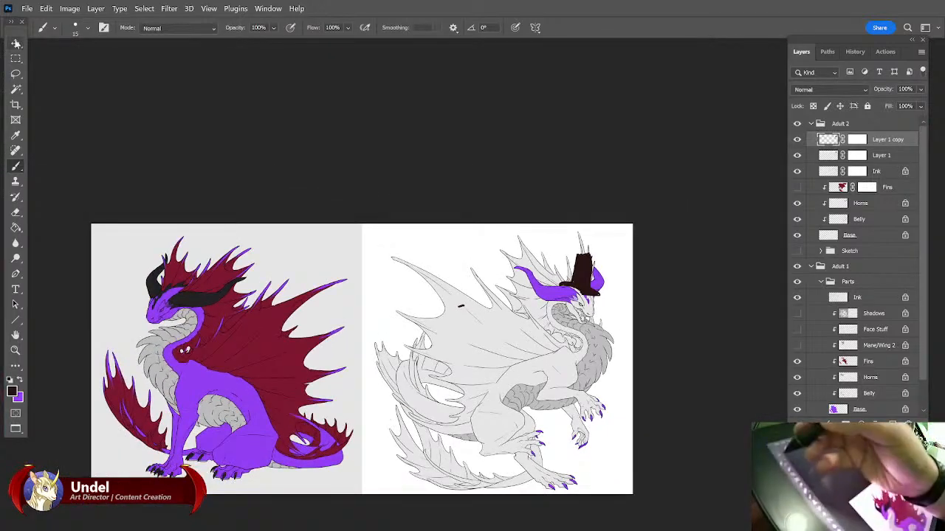
pyautogui.click(16, 44)
pyautogui.moveTo(597, 283)
pyautogui.mouseDown()
pyautogui.moveTo(359, 279)
pyautogui.moveTo(178, 258)
pyautogui.mouseUp()
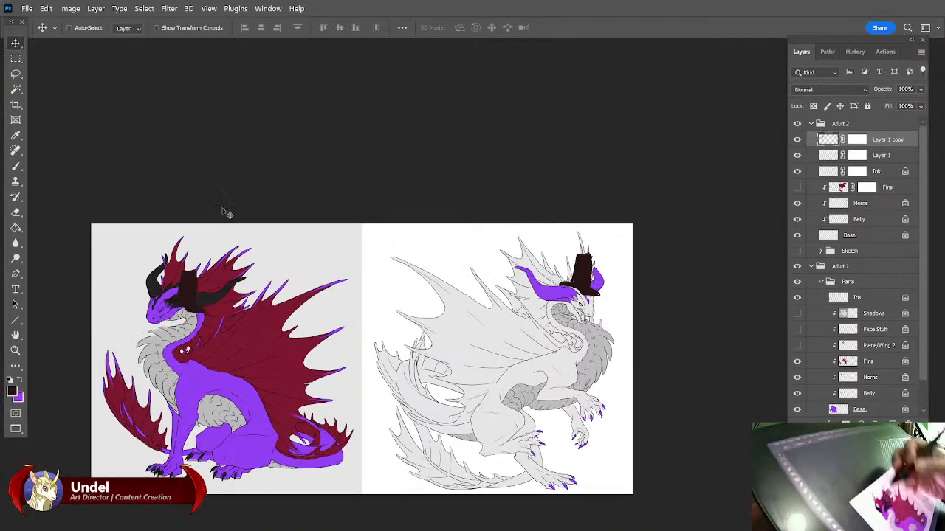
# Flip the copied hat horizontally and reposition it between the first dragon's horns.
pyautogui.click(45, 8)
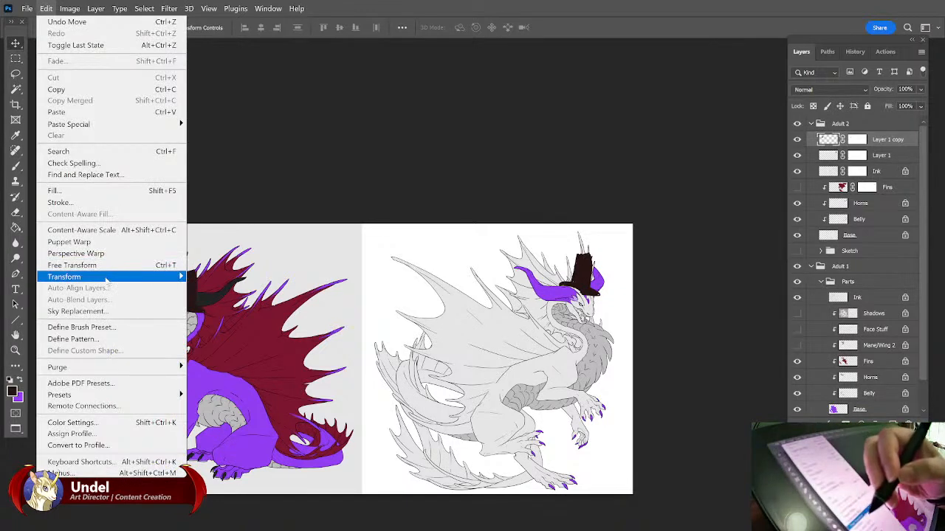
pyautogui.moveTo(105, 277)
pyautogui.click(255, 488)
pyautogui.moveTo(116, 293); pyautogui.dragTo(207, 282)
# Restore the hidden part of the copied hat's brim by painting white on its layer mask.
pyautogui.click(856, 141)
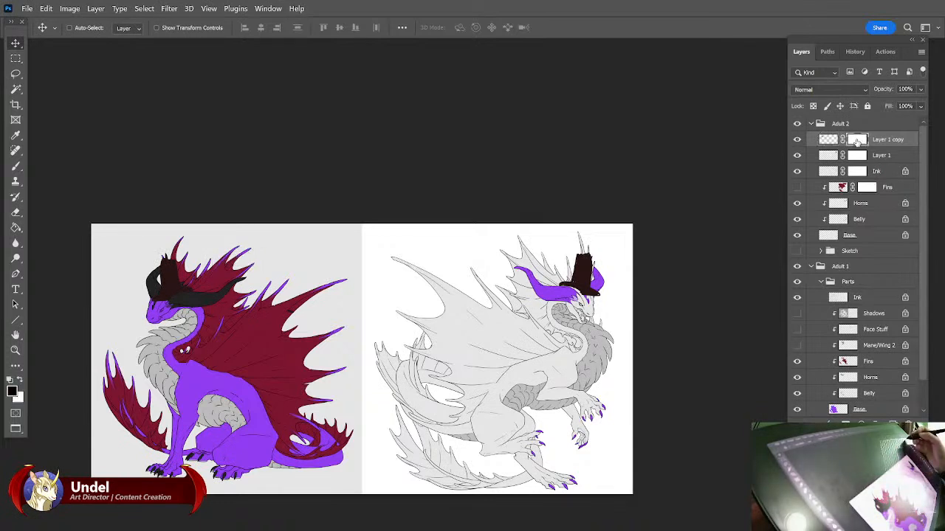
pyautogui.press('b')
pyautogui.press('x')
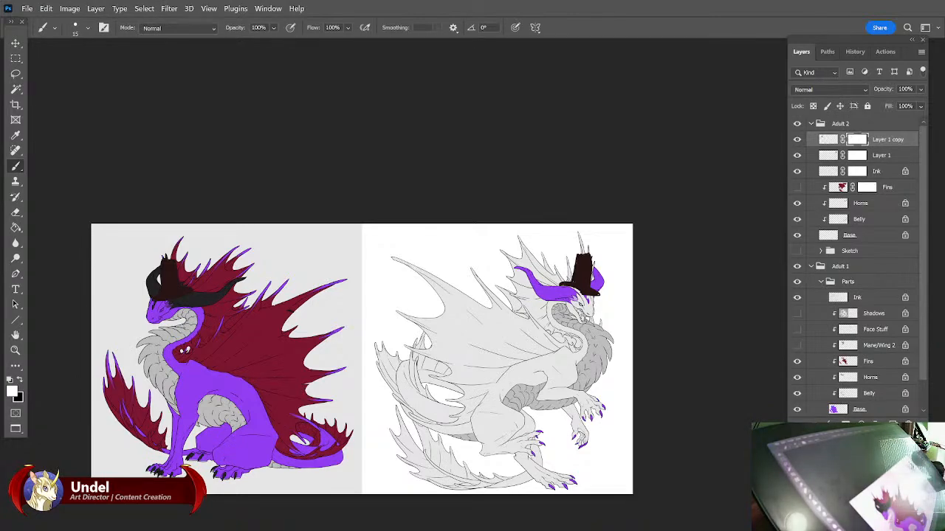
pyautogui.hotkey('ctrl', '+')
pyautogui.hotkey('ctrl', '+')
pyautogui.hotkey('ctrl', '+')
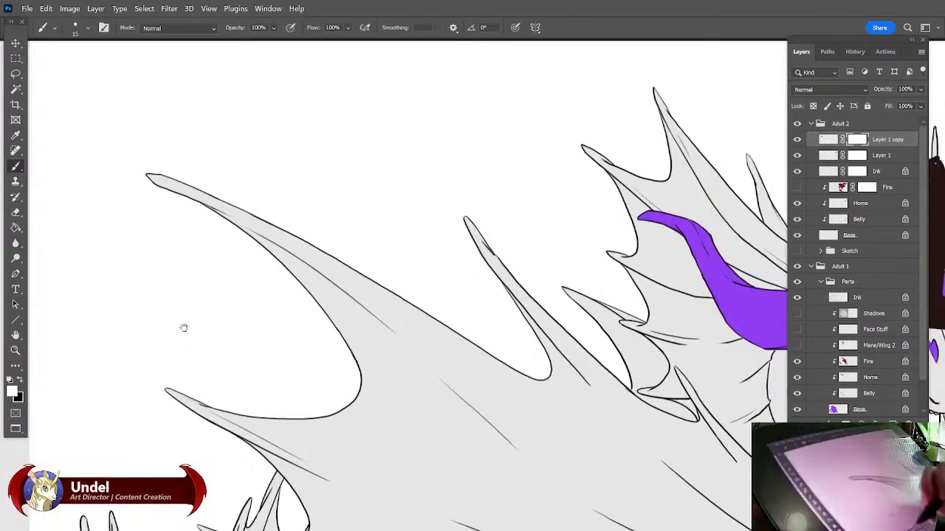
pyautogui.moveTo(184, 329); pyautogui.dragTo(402, 361)
pyautogui.moveTo(240, 322)
pyautogui.mouseDown()
pyautogui.moveTo(527, 285)
pyautogui.moveTo(553, 272)
pyautogui.mouseUp()
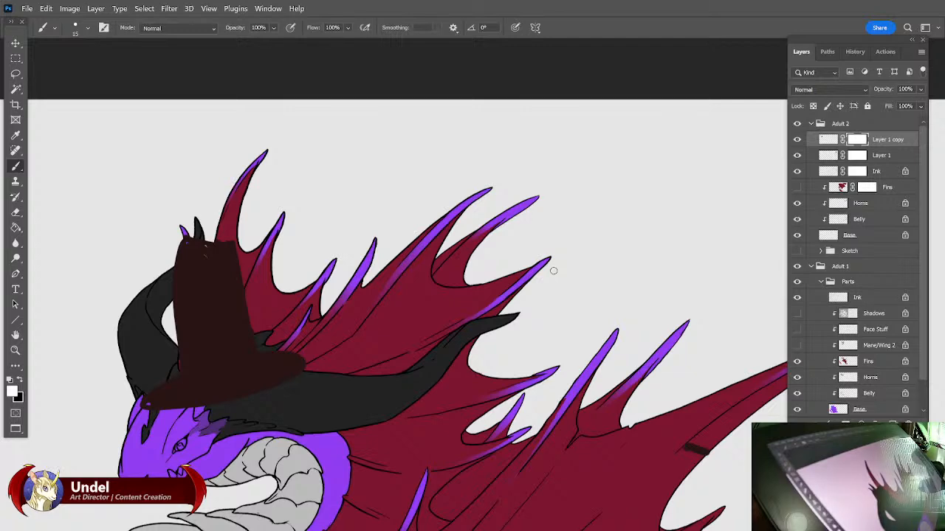
# Delete both hat layers, Layer 1 and Layer 1 copy, from the Adult 2 group.
pyautogui.moveTo(716, 472); pyautogui.dragTo(592, 440)
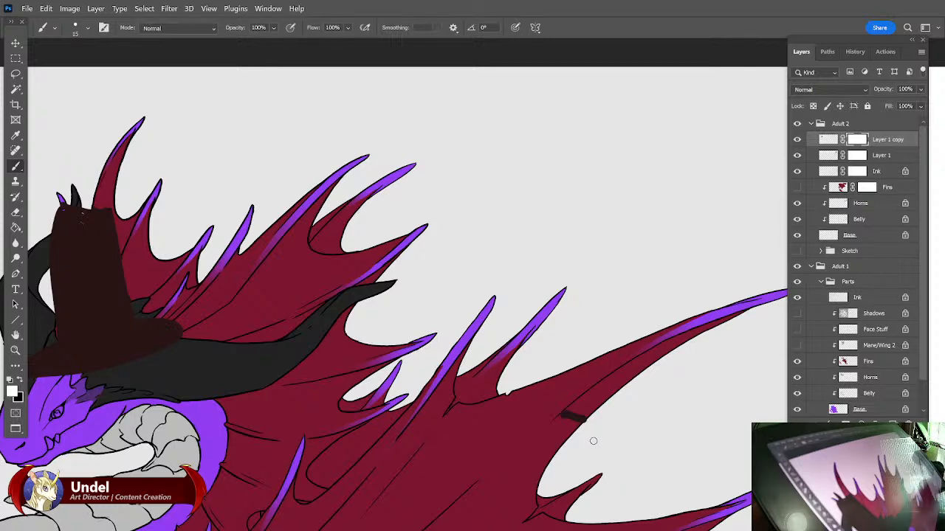
pyautogui.moveTo(638, 461); pyautogui.dragTo(613, 452)
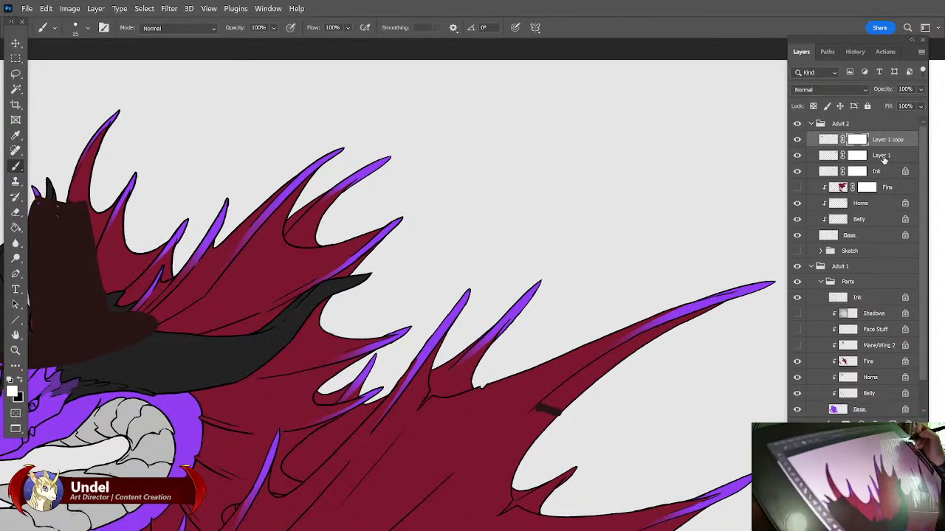
pyautogui.keyDown('shift'); pyautogui.click(886, 158); pyautogui.keyUp('shift')
pyautogui.moveTo(891, 152); pyautogui.dragTo(908, 423)
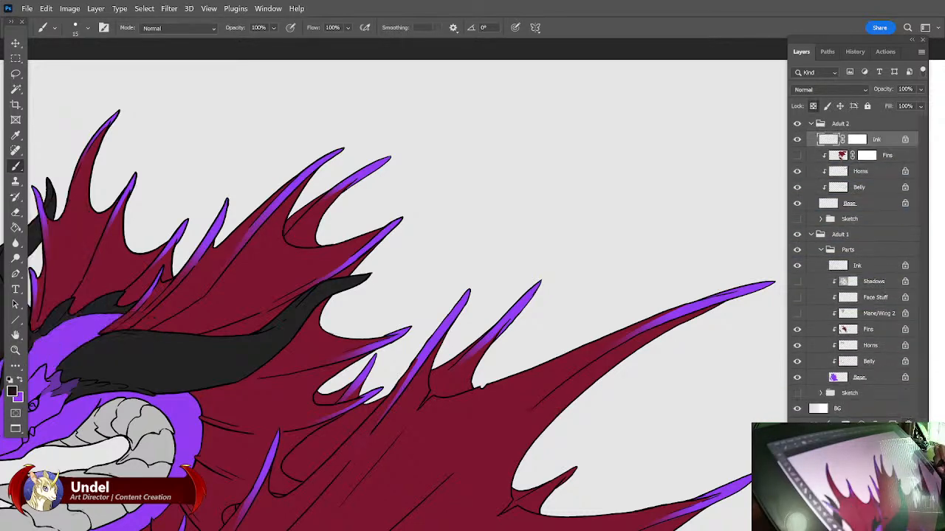
# Show Adult 2's Fins layer and paint white on its mask to restore the faded streaks across the head fin.
pyautogui.moveTo(612, 443); pyautogui.dragTo(414, 465)
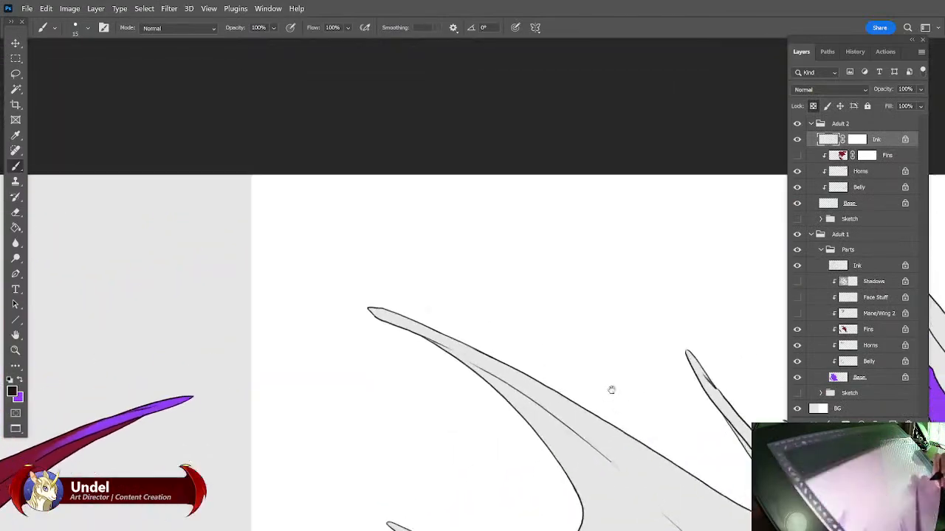
pyautogui.moveTo(622, 401); pyautogui.dragTo(487, 297)
pyautogui.moveTo(700, 436); pyautogui.dragTo(296, 369)
pyautogui.moveTo(661, 415)
pyautogui.mouseDown()
pyautogui.moveTo(687, 433)
pyautogui.moveTo(633, 428)
pyautogui.moveTo(656, 430)
pyautogui.moveTo(648, 414)
pyautogui.mouseUp()
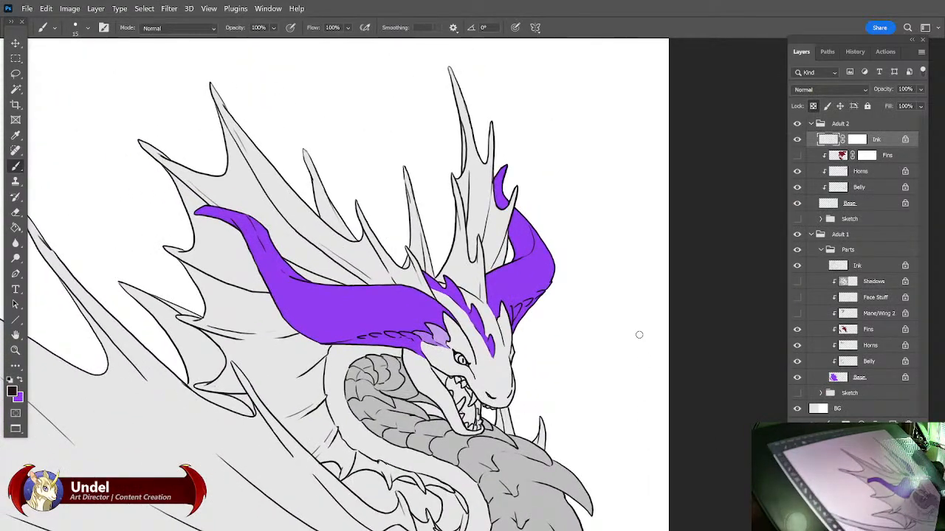
pyautogui.click(797, 155)
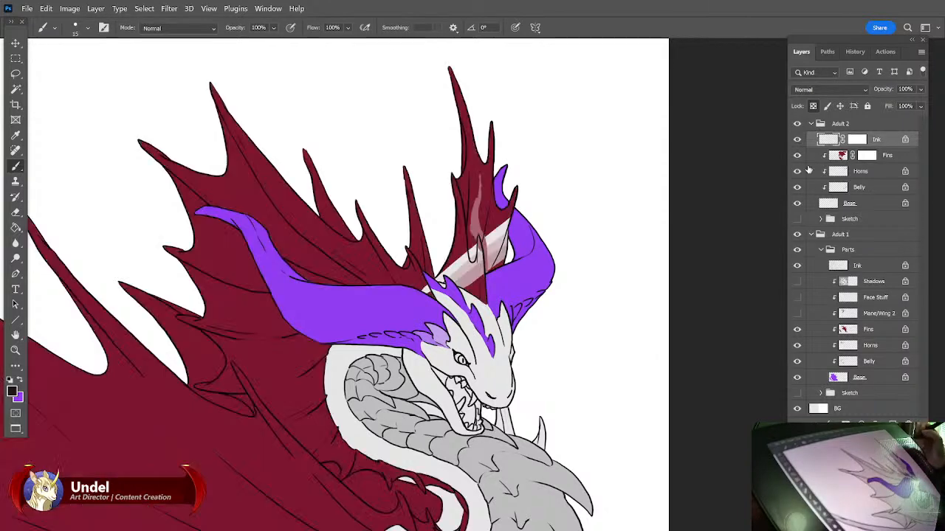
pyautogui.click(866, 158)
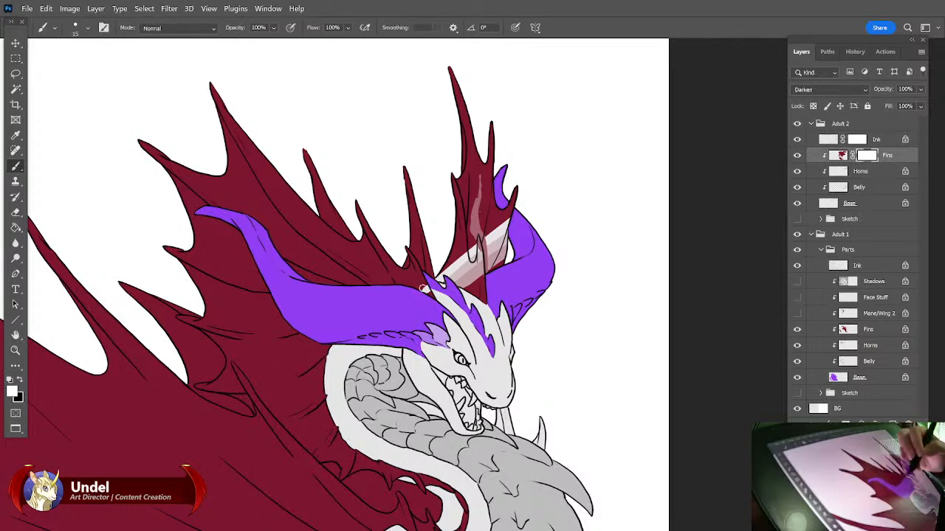
pyautogui.moveTo(436, 264)
pyautogui.mouseDown()
pyautogui.moveTo(468, 283)
pyautogui.moveTo(493, 279)
pyautogui.moveTo(468, 170)
pyautogui.moveTo(509, 263)
pyautogui.moveTo(501, 212)
pyautogui.moveTo(510, 234)
pyautogui.mouseUp()
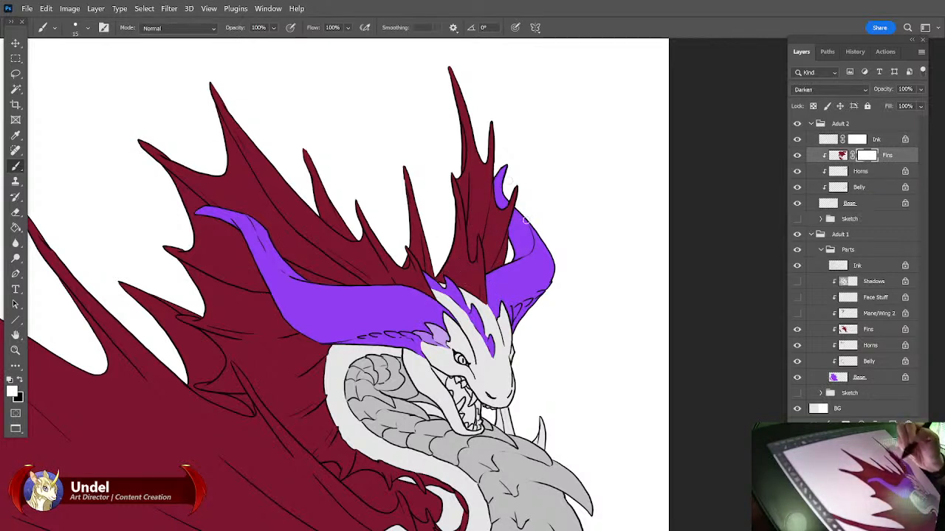
# Set the foreground colour to light grey cecece and fill the painted areas of Adult 2's Horns layer with it.
pyautogui.click(864, 172)
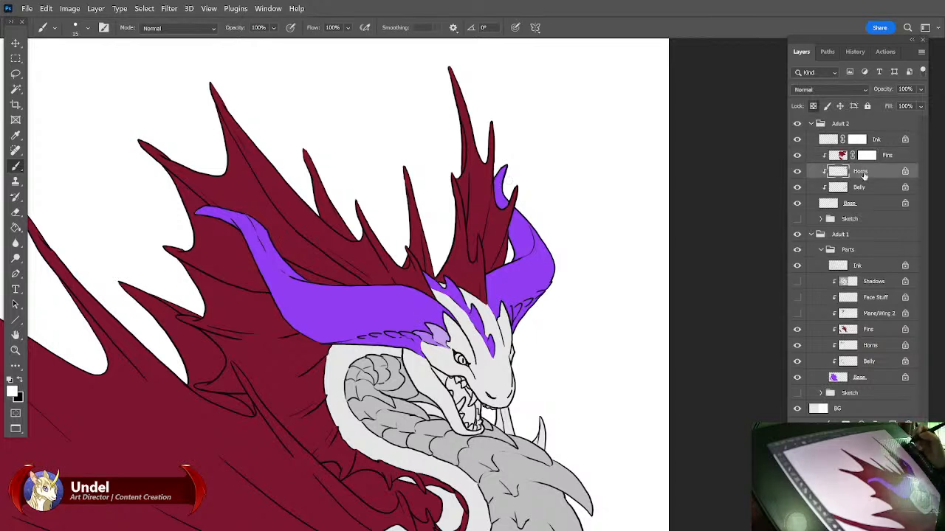
pyautogui.click(16, 228)
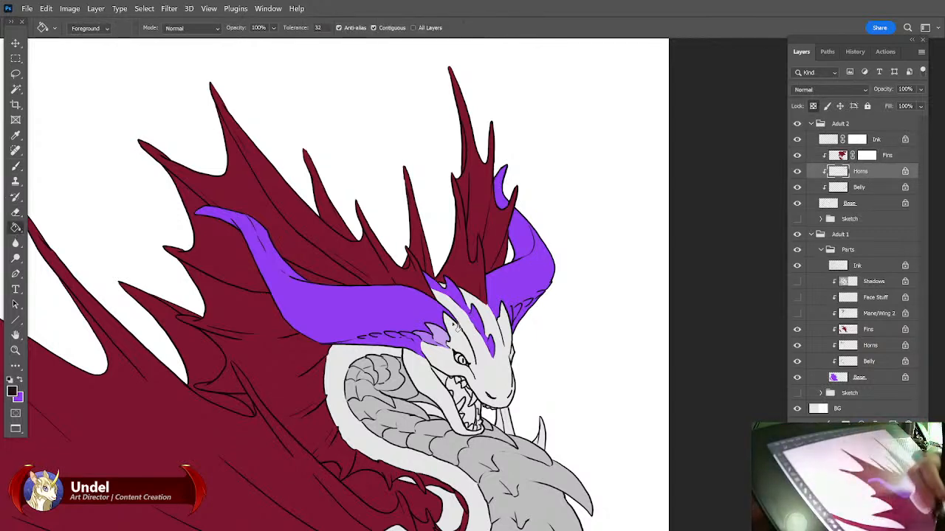
pyautogui.keyDown('alt'); pyautogui.click(493, 367); pyautogui.keyUp('alt')
pyautogui.click(12, 392)
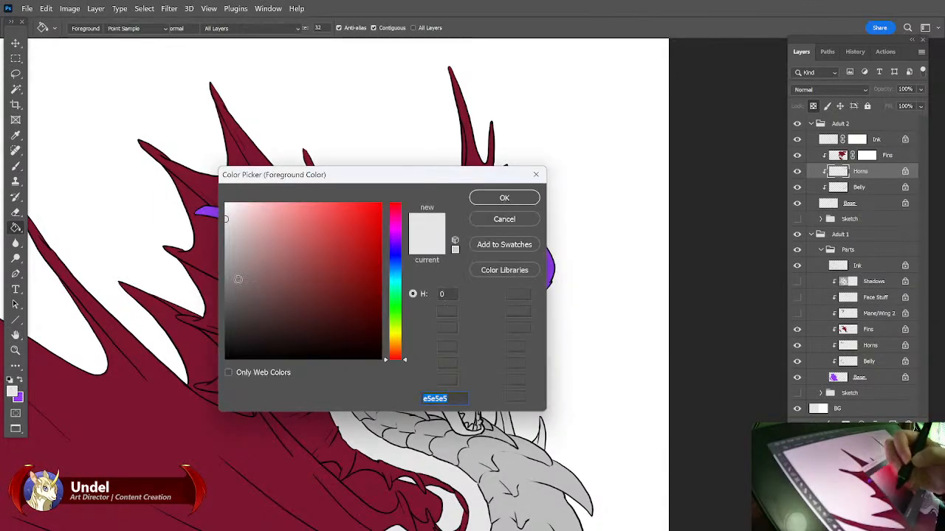
pyautogui.moveTo(226, 235); pyautogui.dragTo(221, 235)
pyautogui.click(507, 199)
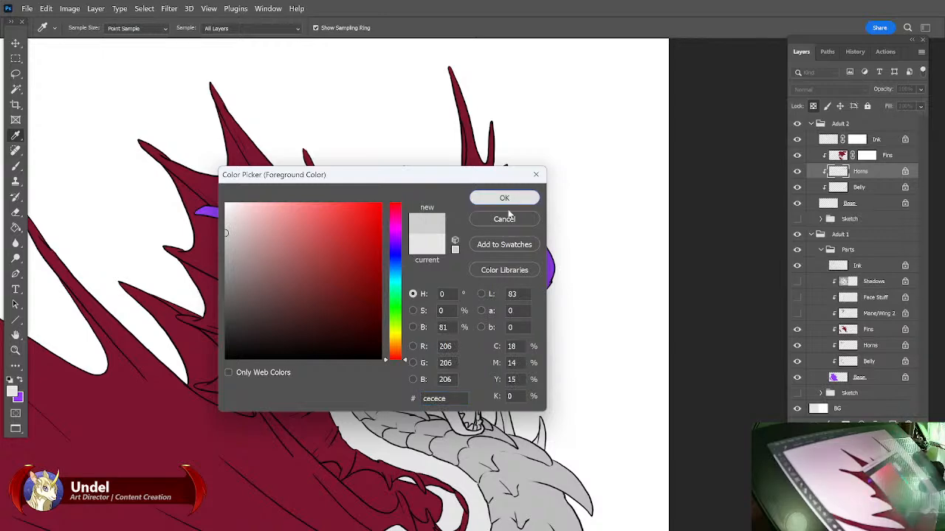
pyautogui.press('g')
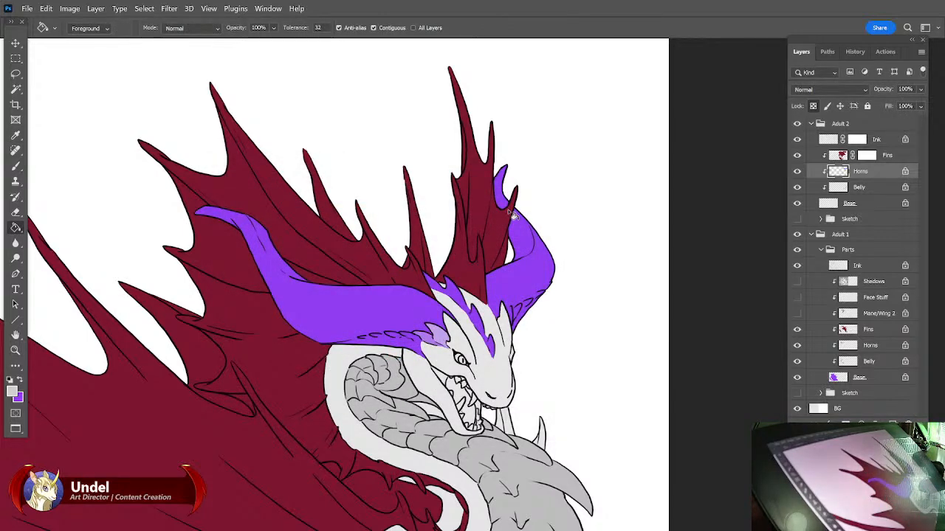
pyautogui.hotkey('shift', 'F5')
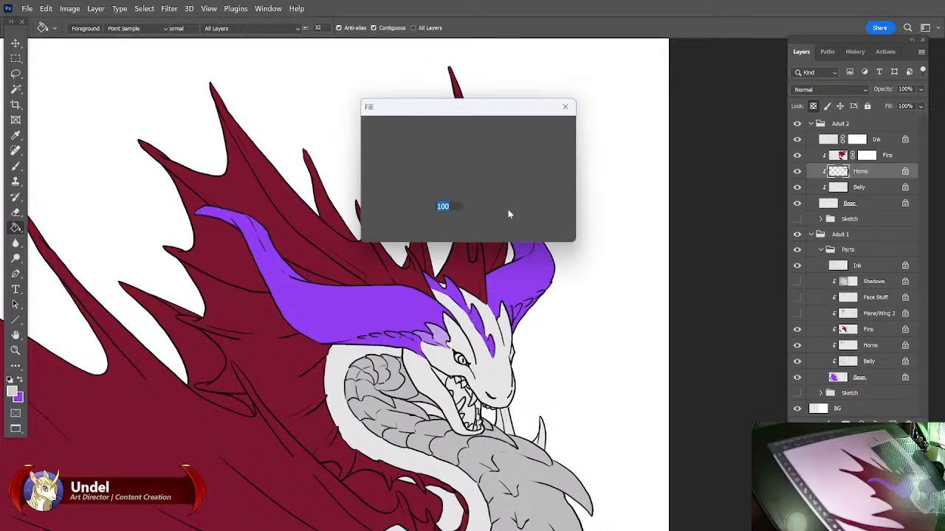
pyautogui.press('Return')
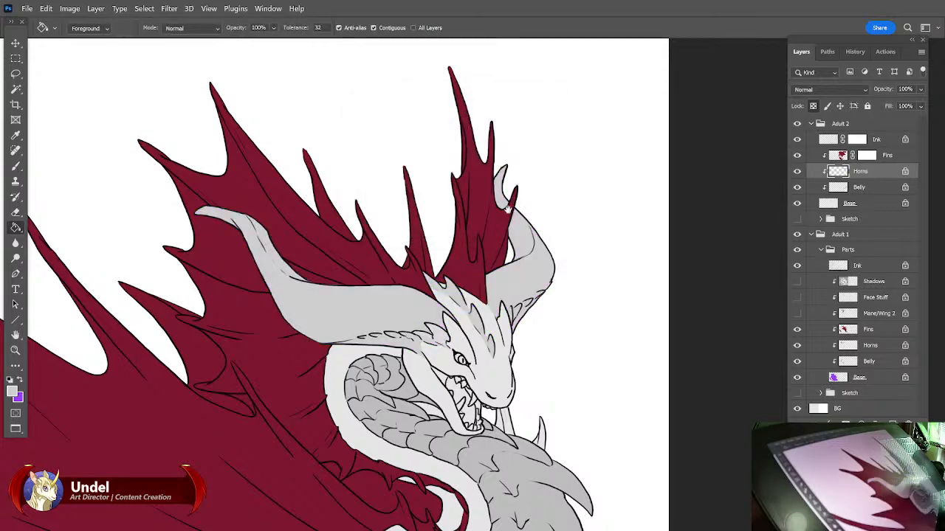
# Delete the layer mask from Adult 2's Ink layer.
pyautogui.moveTo(571, 329); pyautogui.dragTo(600, 392)
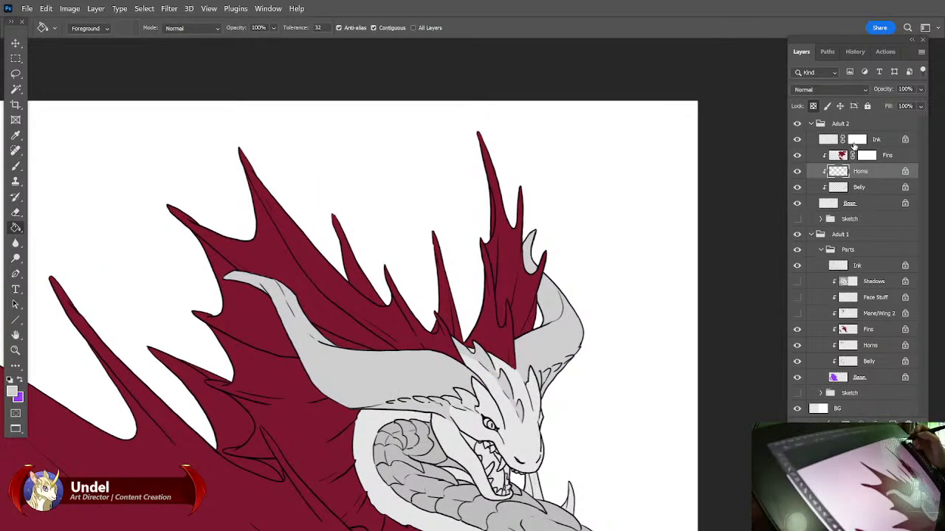
pyautogui.click(859, 140)
pyautogui.rightClick(856, 140)
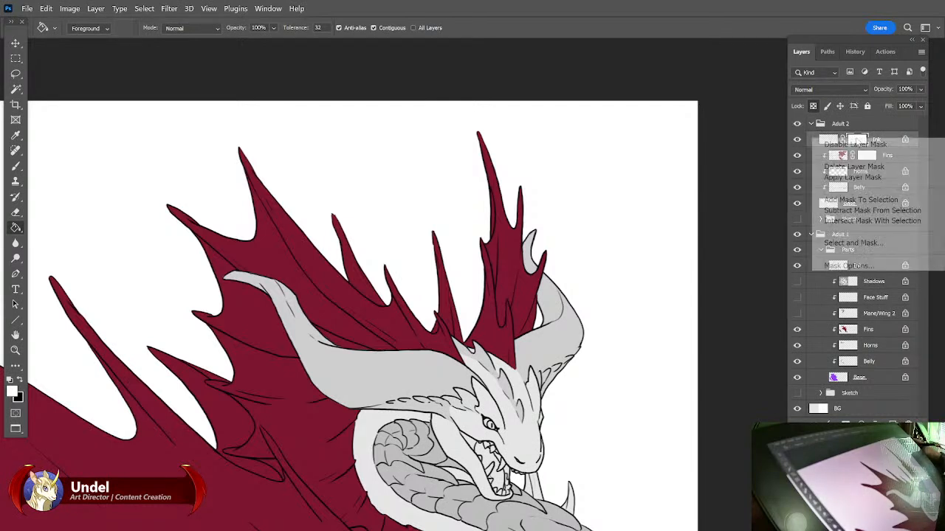
pyautogui.click(853, 168)
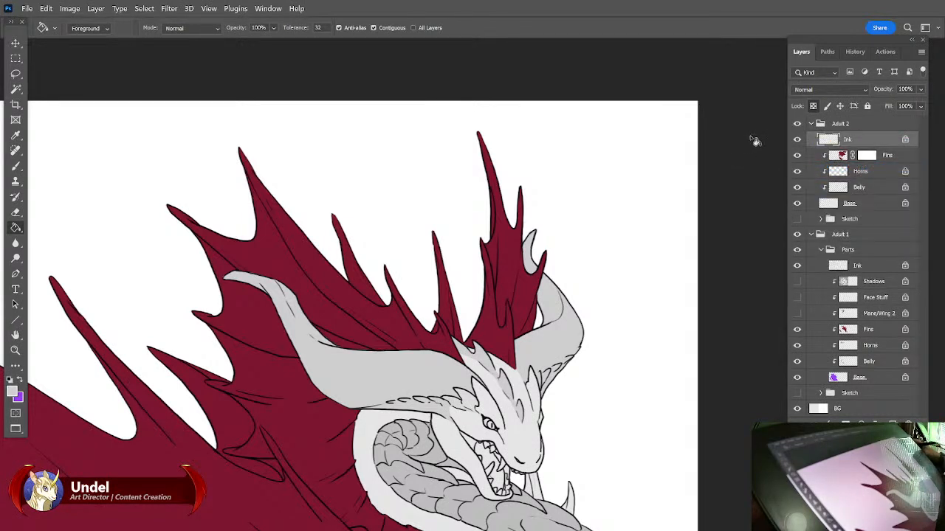
# Hide Adult 2's Base layer, unlock the Ink layer's transparency, and erase the lower left outline of the tallest head-fin spike.
pyautogui.hotkey('ctrl', '+')
pyautogui.hotkey('ctrl', '+')
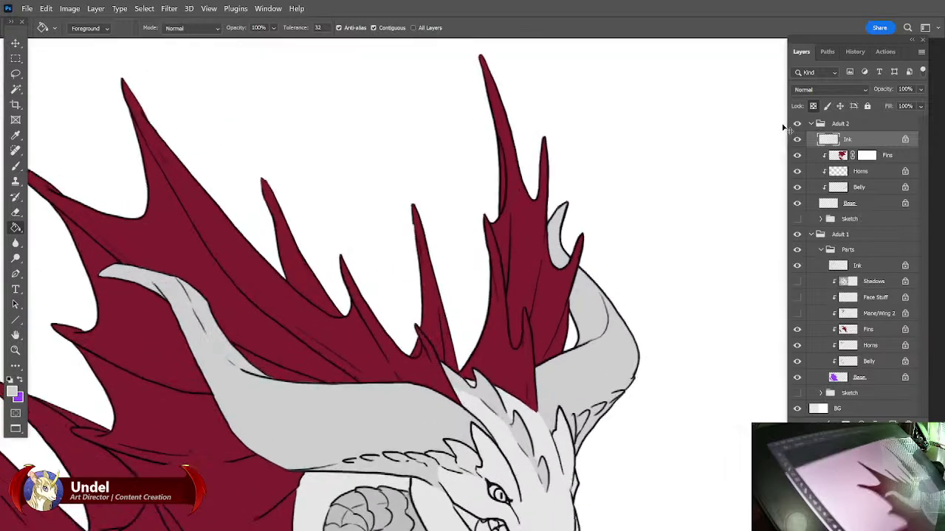
pyautogui.click(797, 204)
pyautogui.scroll(3, 687, 329)
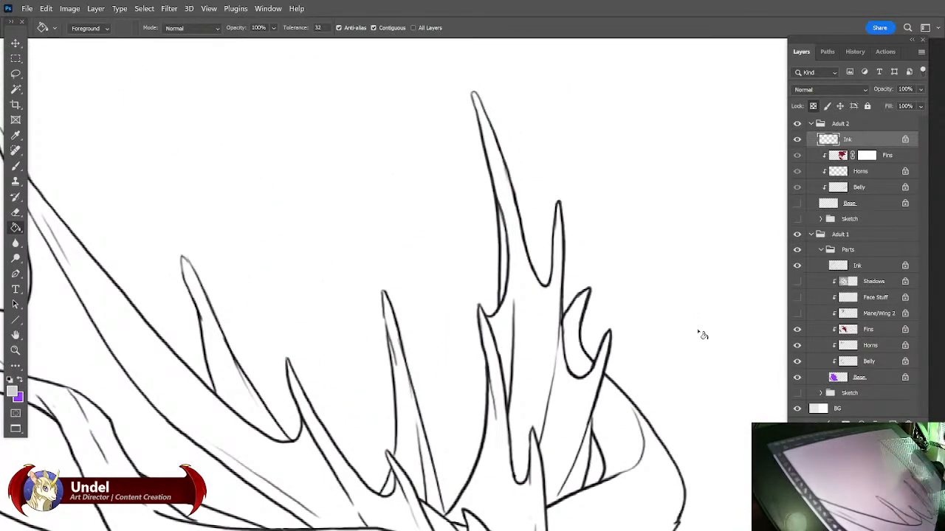
pyautogui.click(813, 106)
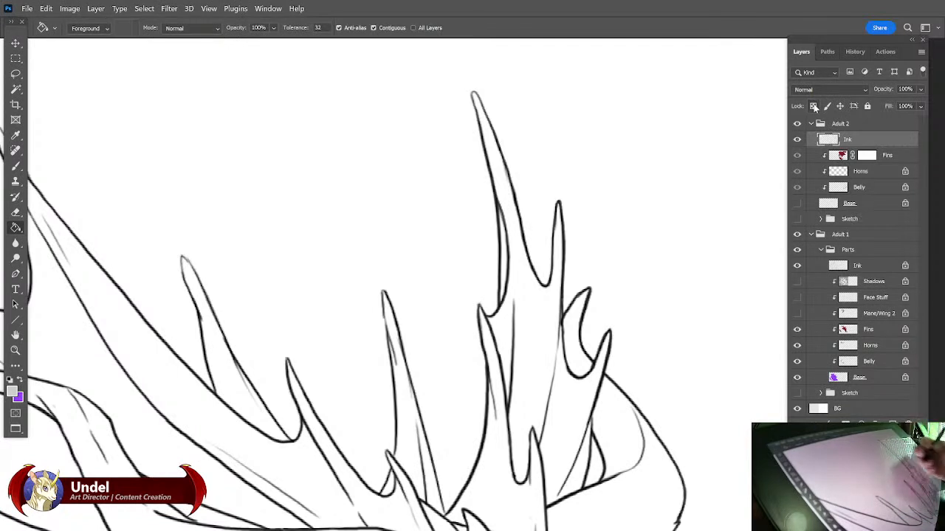
pyautogui.press('b')
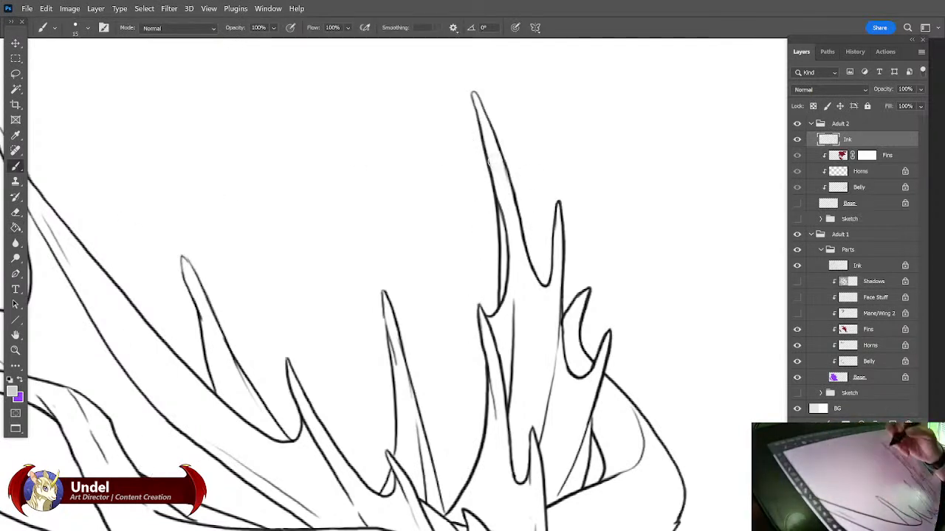
pyautogui.keyDown('alt'); pyautogui.click(492, 159); pyautogui.keyUp('alt')
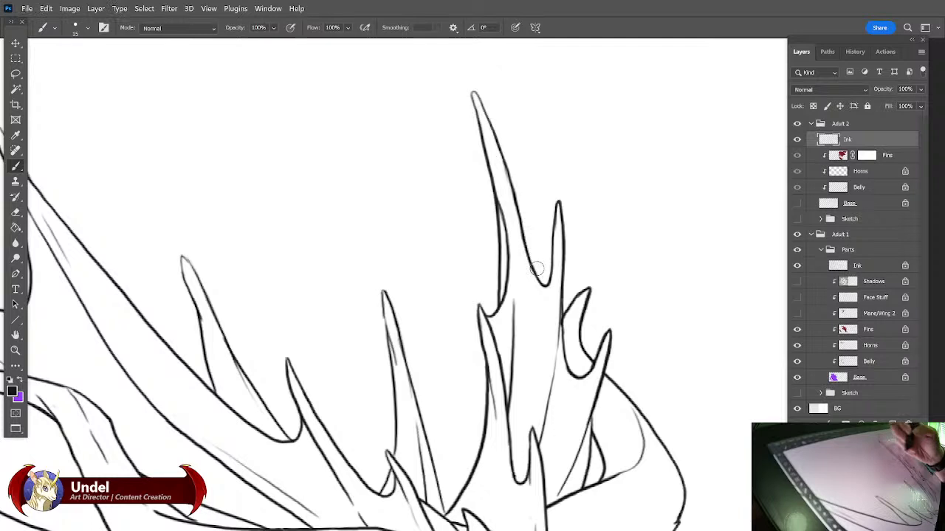
pyautogui.press('e')
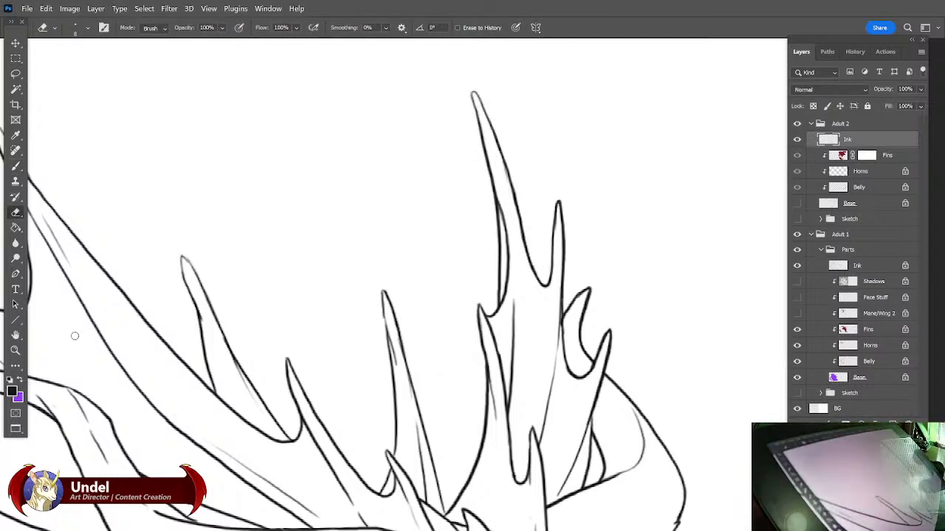
pyautogui.moveTo(501, 208)
pyautogui.mouseDown()
pyautogui.moveTo(509, 260)
pyautogui.moveTo(501, 302)
pyautogui.mouseUp()
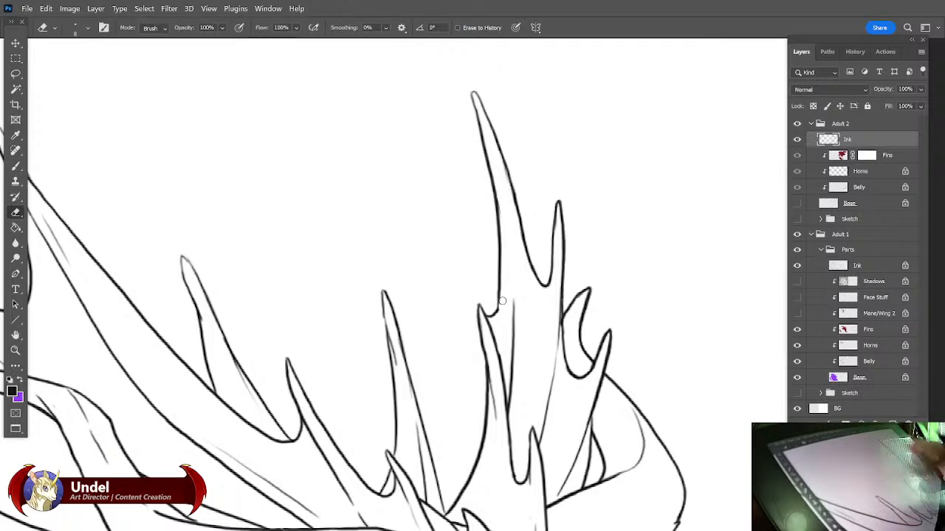
pyautogui.moveTo(493, 205); pyautogui.dragTo(493, 296)
pyautogui.moveTo(501, 260); pyautogui.dragTo(496, 301)
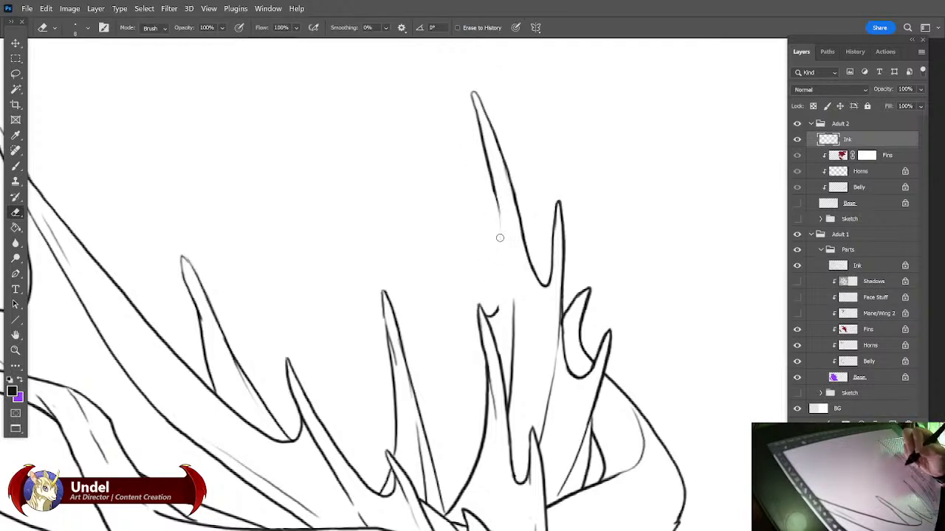
# Try redrawing the erased spike edge with a smaller brush, and erase that attempt plus the curve joining the small spike below.
pyautogui.press('b')
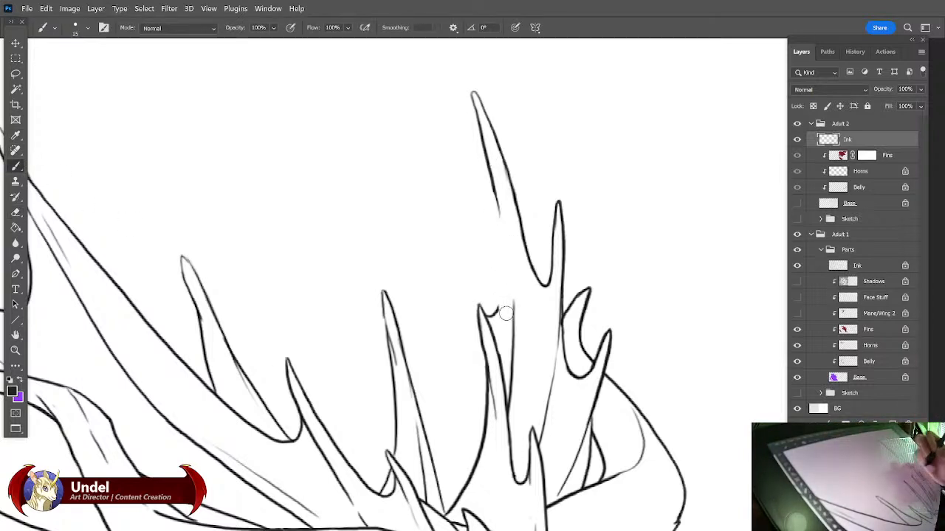
pyautogui.press('[')
pyautogui.press('[')
pyautogui.press('[')
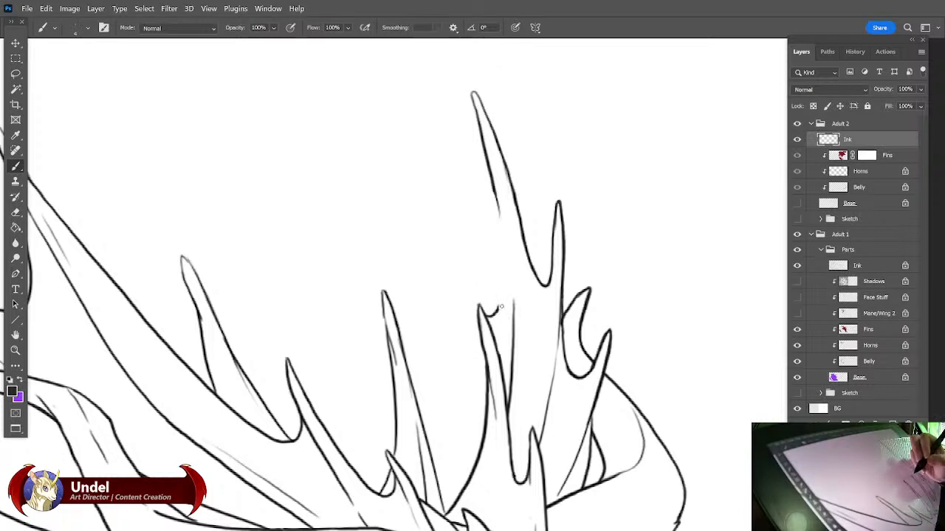
pyautogui.moveTo(490, 178); pyautogui.dragTo(501, 287)
pyautogui.press('e')
pyautogui.moveTo(493, 306); pyautogui.dragTo(499, 314)
pyautogui.moveTo(493, 194)
pyautogui.mouseDown()
pyautogui.moveTo(502, 267)
pyautogui.moveTo(498, 209)
pyautogui.mouseUp()
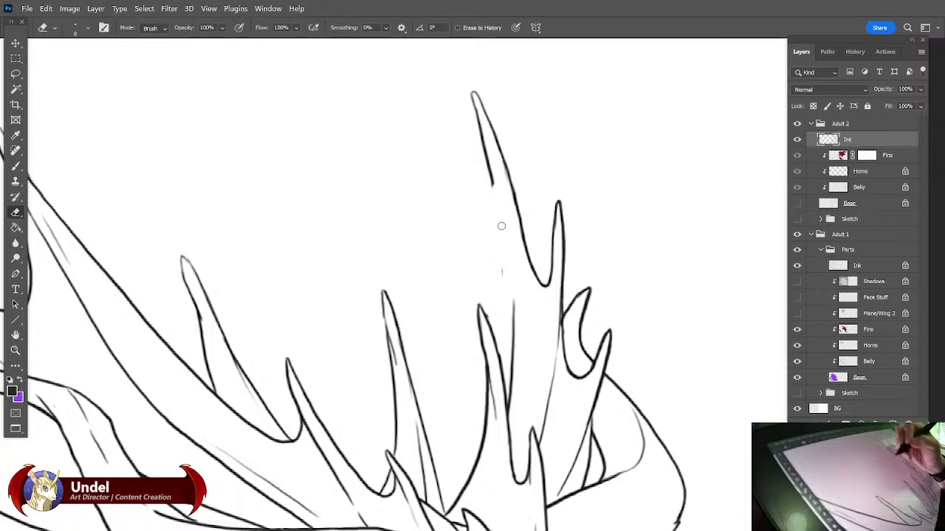
pyautogui.moveTo(477, 152); pyautogui.dragTo(498, 212)
pyautogui.press('b')
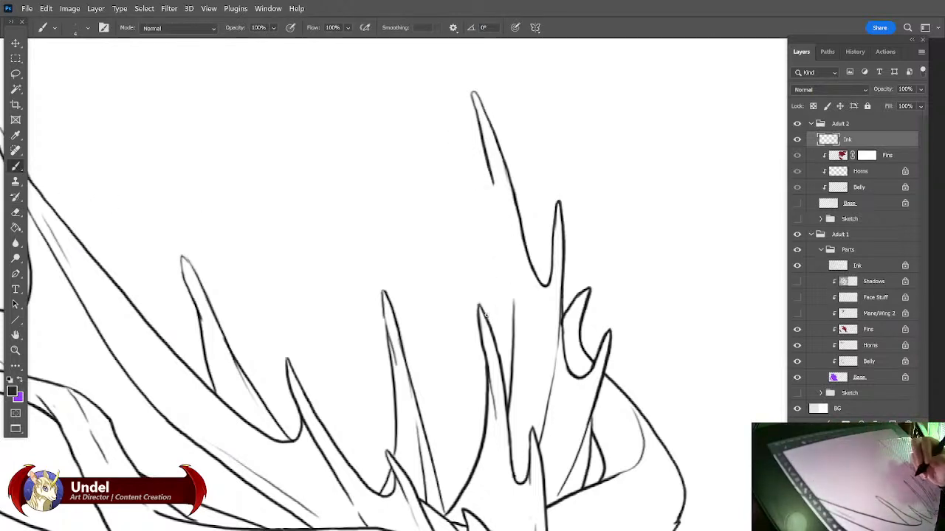
pyautogui.moveTo(486, 314)
pyautogui.mouseDown()
pyautogui.moveTo(502, 283)
pyautogui.moveTo(477, 141)
pyautogui.mouseUp()
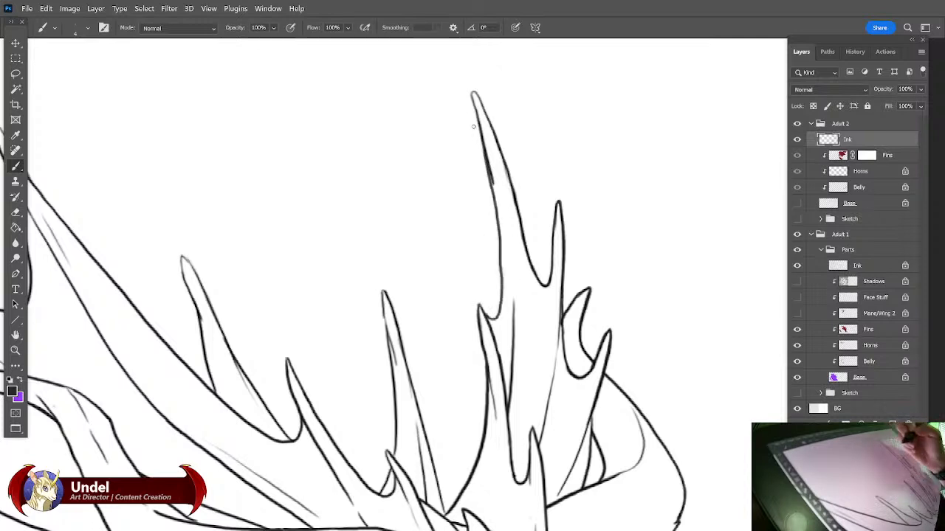
pyautogui.hotkey('ctrl', 'z')
pyautogui.moveTo(488, 314)
pyautogui.mouseDown()
pyautogui.moveTo(483, 127)
pyautogui.moveTo(495, 186)
pyautogui.mouseUp()
pyautogui.hotkey('ctrl', 'z')
# Erase the spike's remaining left outline almost to the tip and redraw that edge down to the small spike below.
pyautogui.press('e')
pyautogui.press('b')
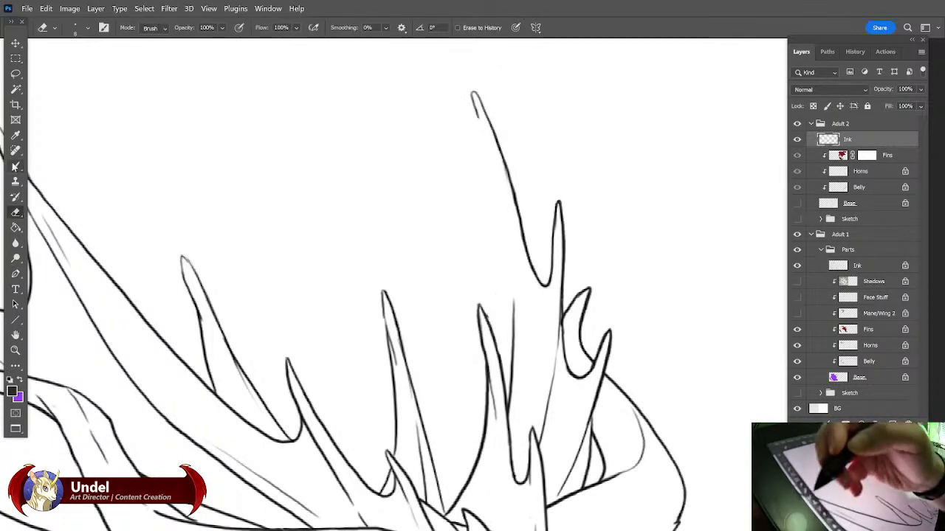
pyautogui.moveTo(473, 101)
pyautogui.mouseDown()
pyautogui.moveTo(502, 247)
pyautogui.moveTo(487, 306)
pyautogui.moveTo(498, 298)
pyautogui.moveTo(464, 92)
pyautogui.mouseUp()
pyautogui.hotkey('ctrl', 'z')
pyautogui.hotkey('ctrl', 'z')
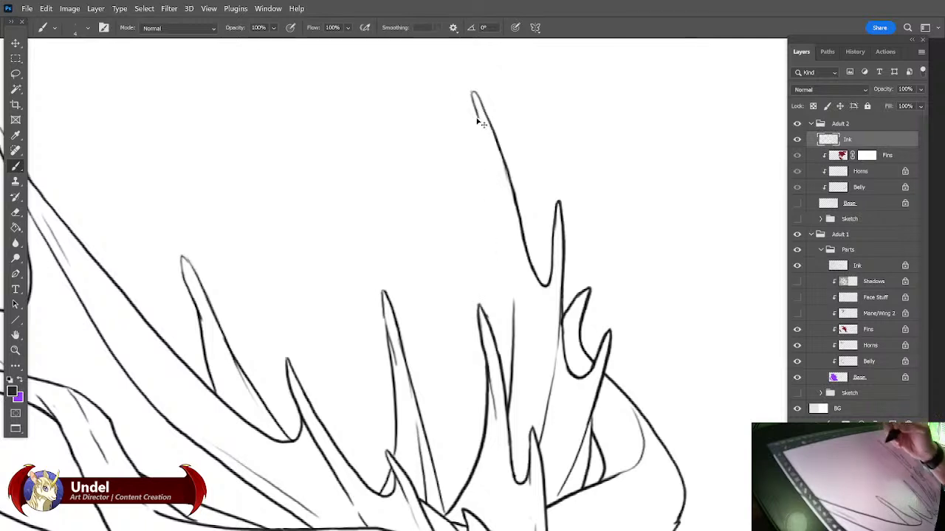
pyautogui.moveTo(479, 134)
pyautogui.mouseDown()
pyautogui.moveTo(501, 299)
pyautogui.moveTo(488, 313)
pyautogui.mouseUp()
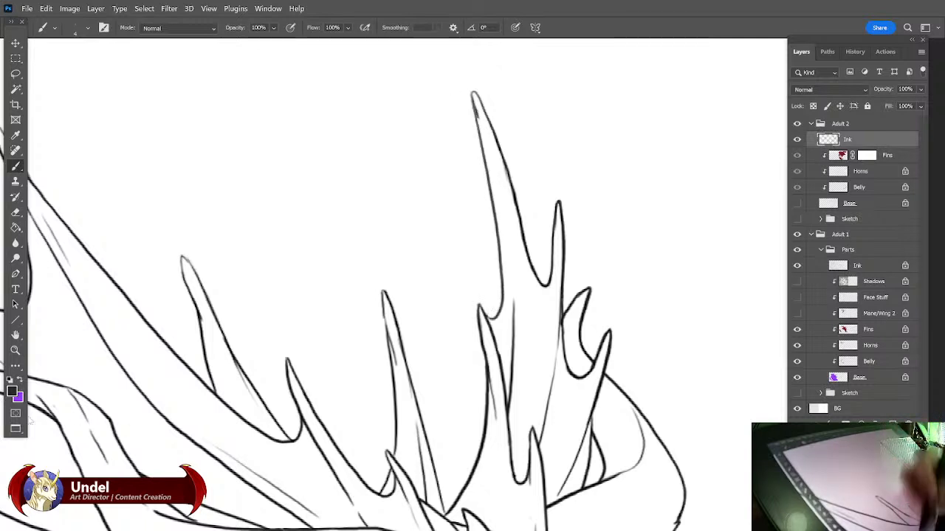
# Set the foreground colour to black 000000, lock the Ink layer's transparent pixels, and paint over the redrawn spike outline.
pyautogui.click(11, 393)
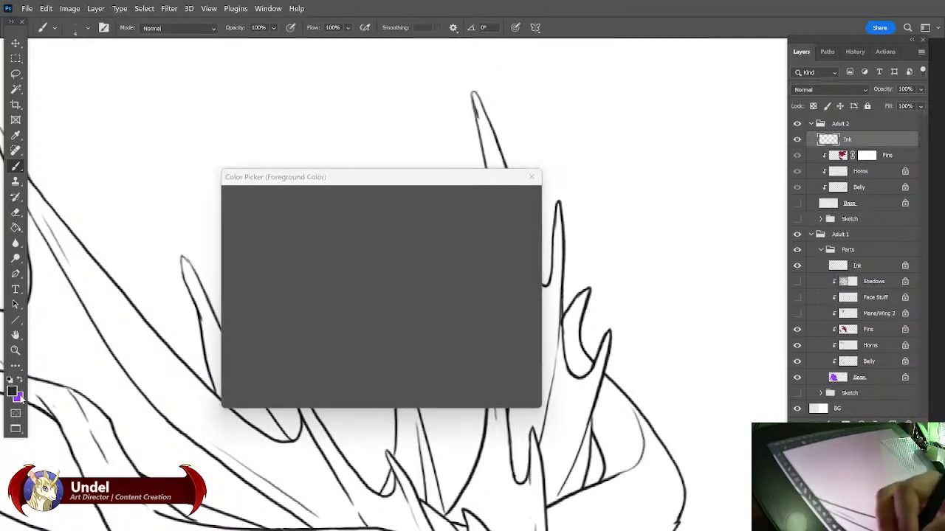
pyautogui.click(371, 360)
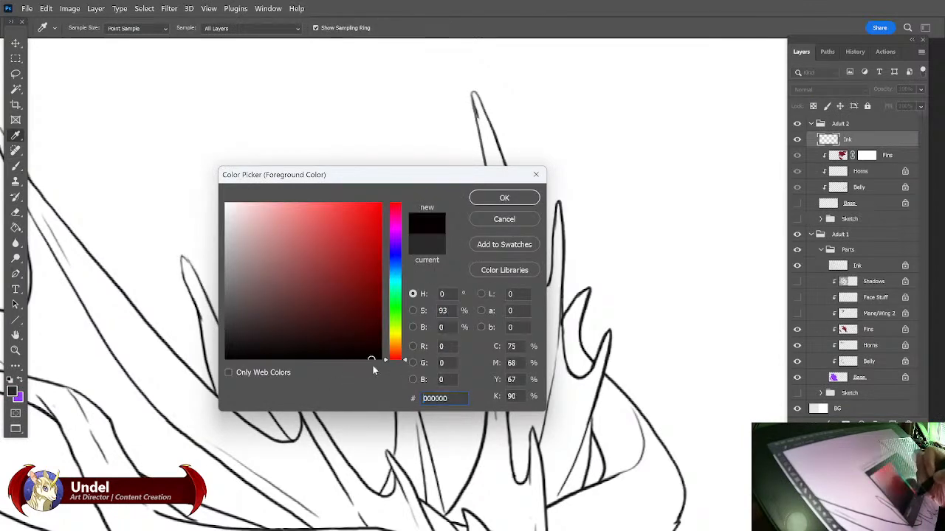
pyautogui.click(504, 199)
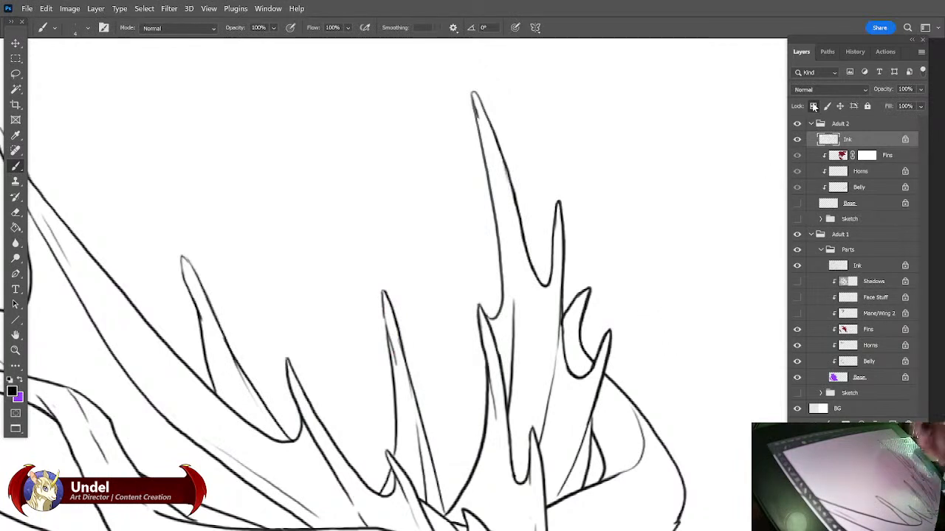
pyautogui.moveTo(502, 318)
pyautogui.mouseDown()
pyautogui.moveTo(496, 242)
pyautogui.moveTo(506, 237)
pyautogui.moveTo(476, 111)
pyautogui.mouseUp()
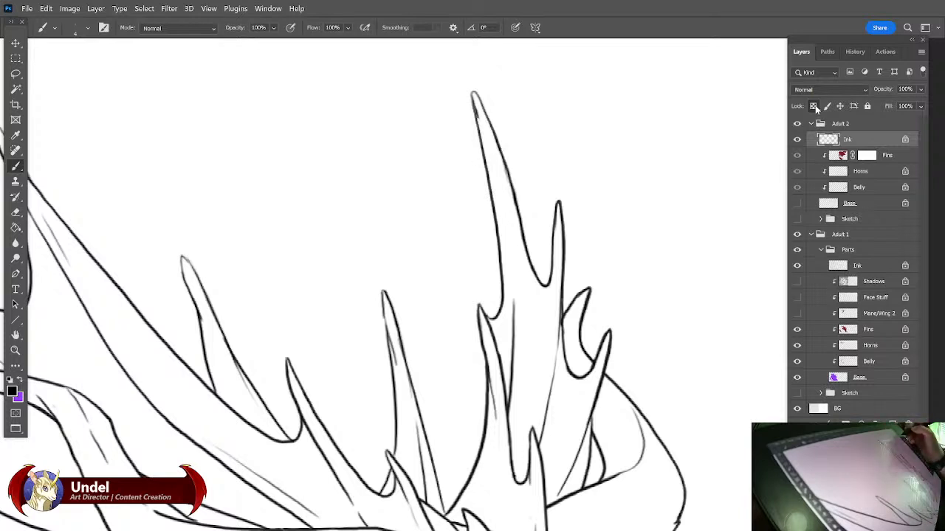
# Unlock the Ink layer's transparency and clean up the doubled line at the tallest spike's tip.
pyautogui.press('e')
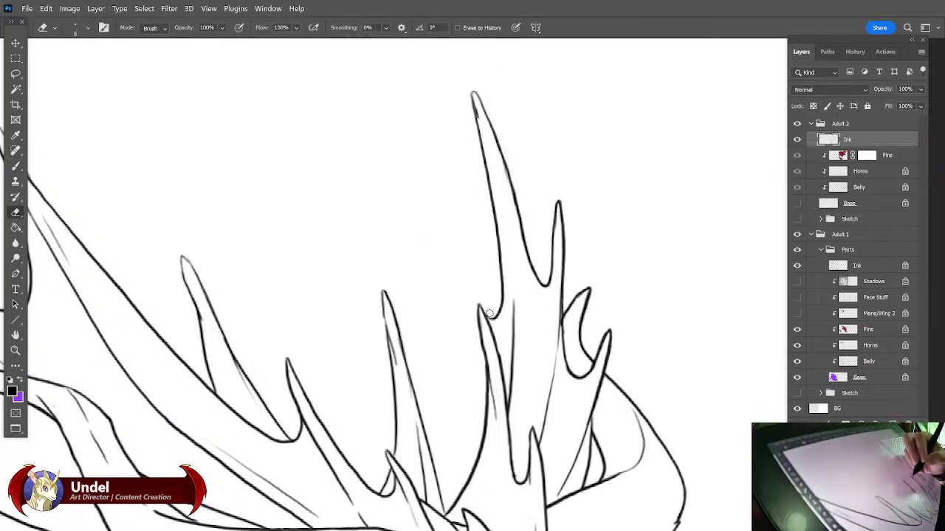
pyautogui.moveTo(477, 120); pyautogui.dragTo(475, 97)
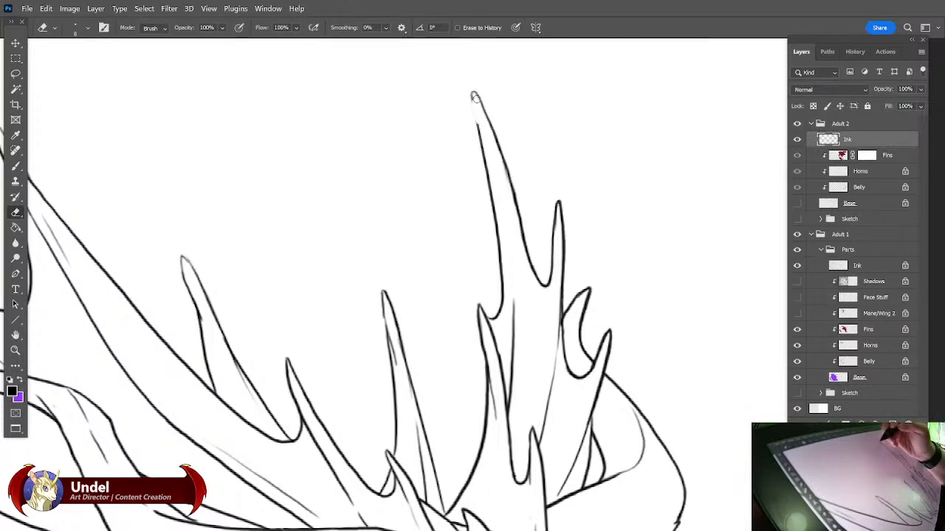
pyautogui.hotkey('ctrl', 'z')
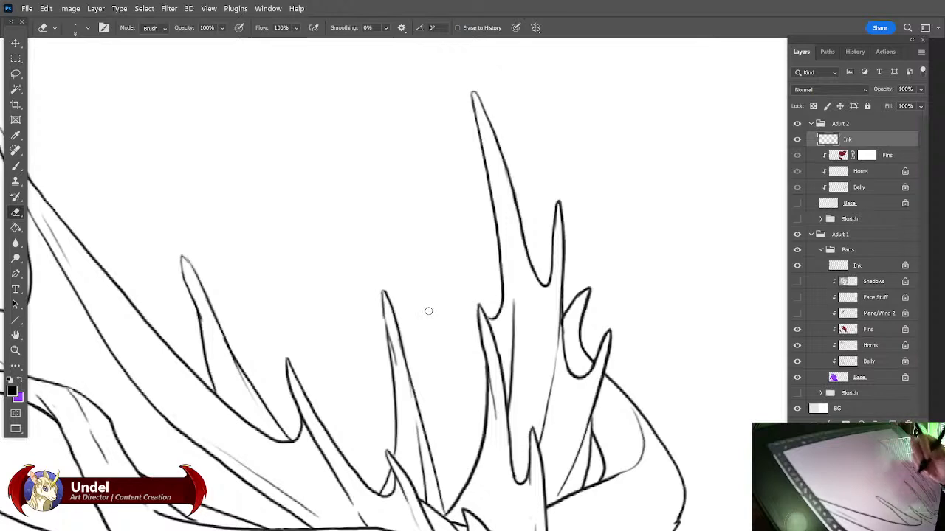
pyautogui.click(16, 165)
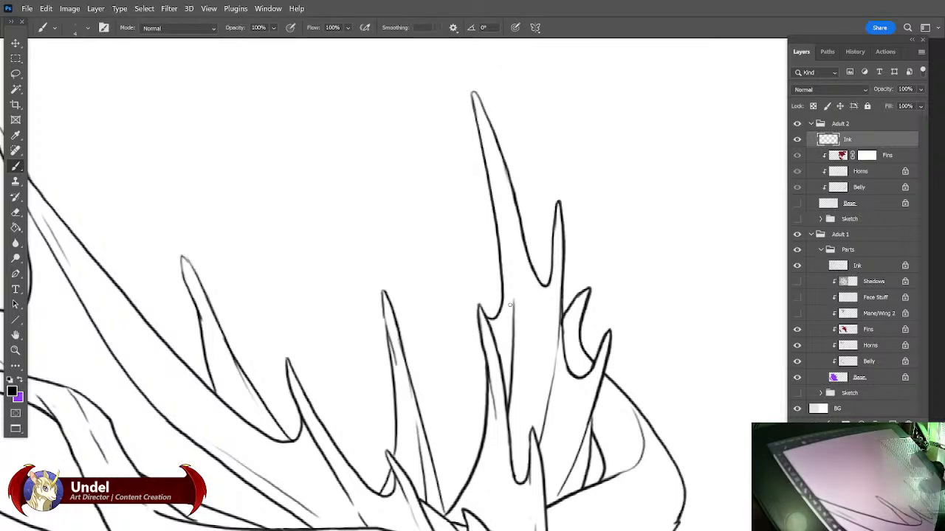
# Show and unlock Adult 2's Base layer, fill the gap inside the redrawn spike outline, and erase the colour spilling outside it.
pyautogui.moveTo(797, 204); pyautogui.dragTo(797, 155)
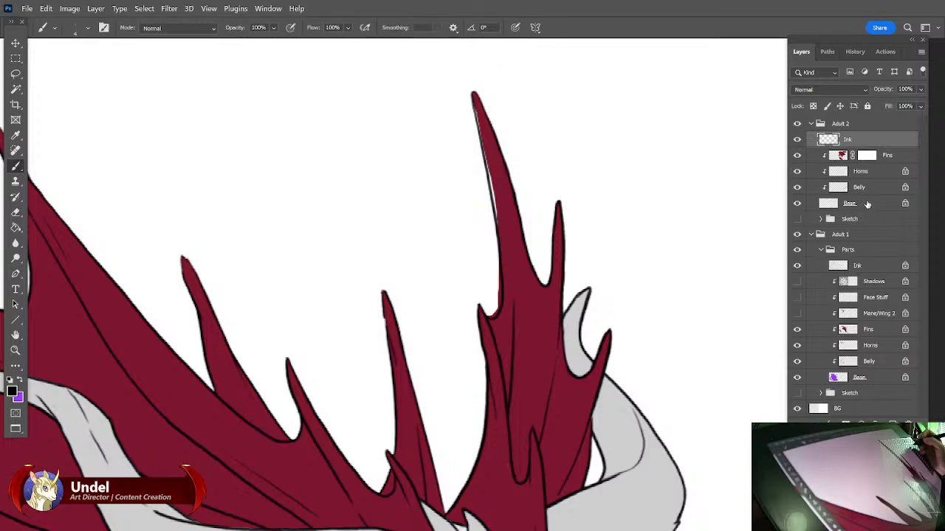
pyautogui.click(856, 203)
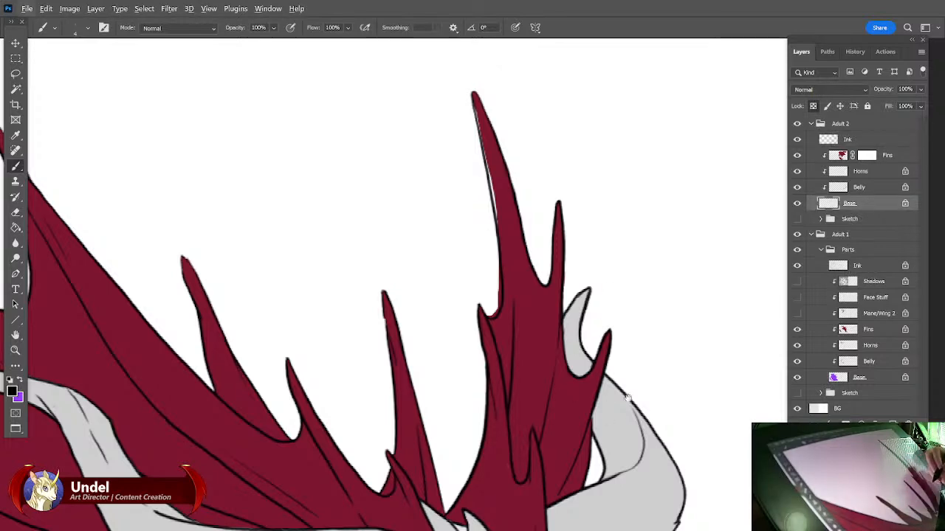
pyautogui.moveTo(632, 415); pyautogui.dragTo(637, 218)
pyautogui.moveTo(635, 298); pyautogui.dragTo(647, 388)
pyautogui.click(812, 106)
pyautogui.moveTo(550, 160); pyautogui.dragTo(567, 244)
pyautogui.moveTo(479, 97); pyautogui.dragTo(498, 191)
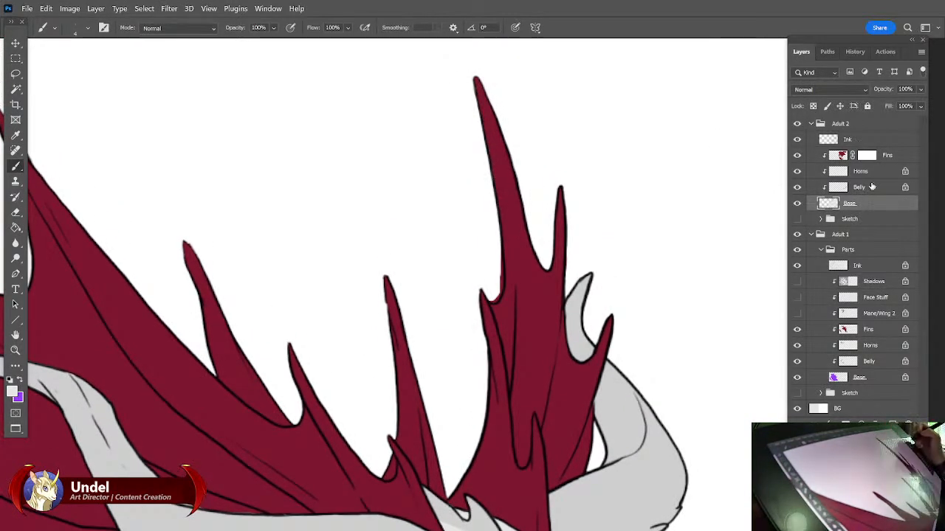
pyautogui.click(15, 213)
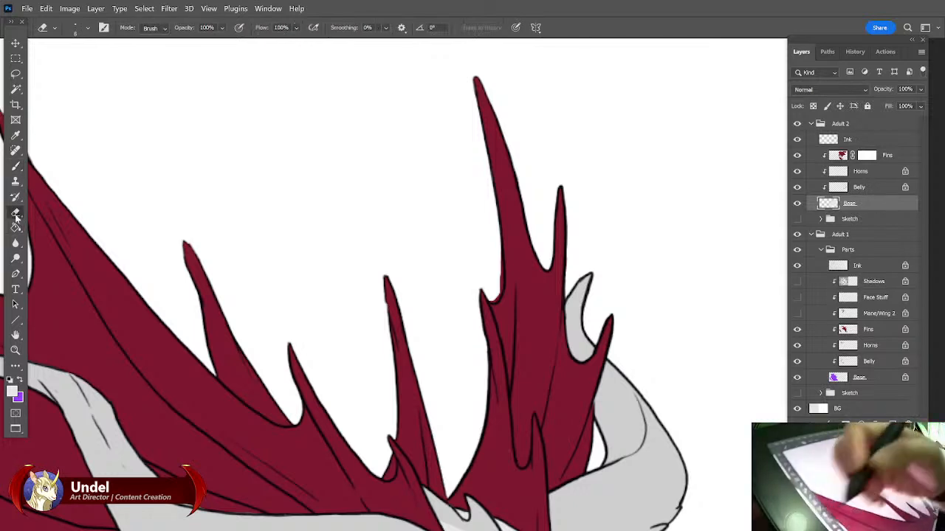
pyautogui.moveTo(497, 296); pyautogui.dragTo(500, 271)
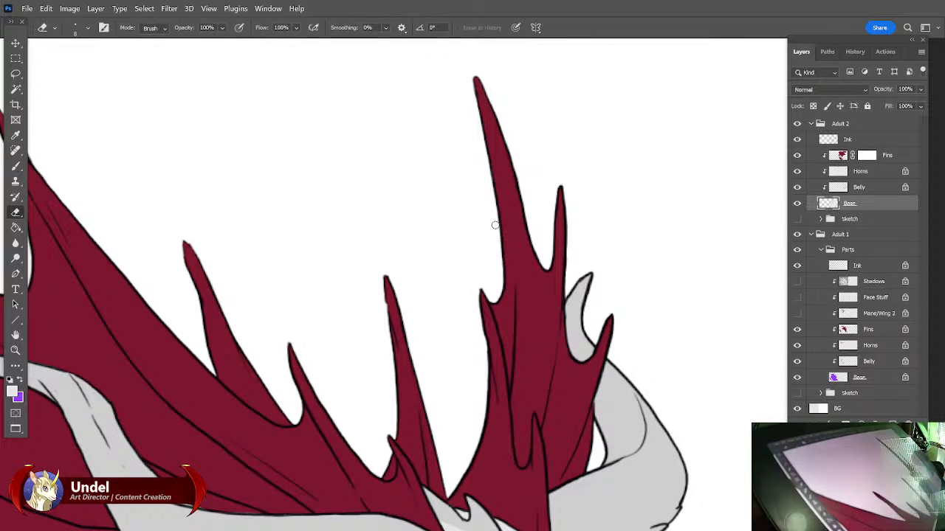
# Examine the flat colours across the second dragon's body, neck and head for remaining gaps or stray edges.
pyautogui.hotkey('ctrl', '-')
pyautogui.hotkey('ctrl', '-')
pyautogui.hotkey('ctrl', '-')
pyautogui.hotkey('ctrl', '-')
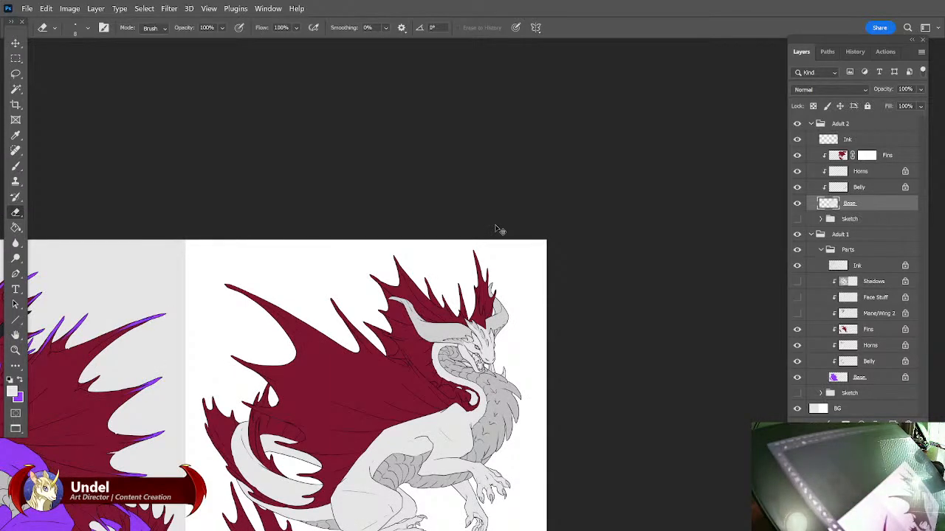
pyautogui.scroll(4, 495, 229)
pyautogui.scroll(3, 590, 443)
pyautogui.moveTo(631, 372); pyautogui.dragTo(637, 341)
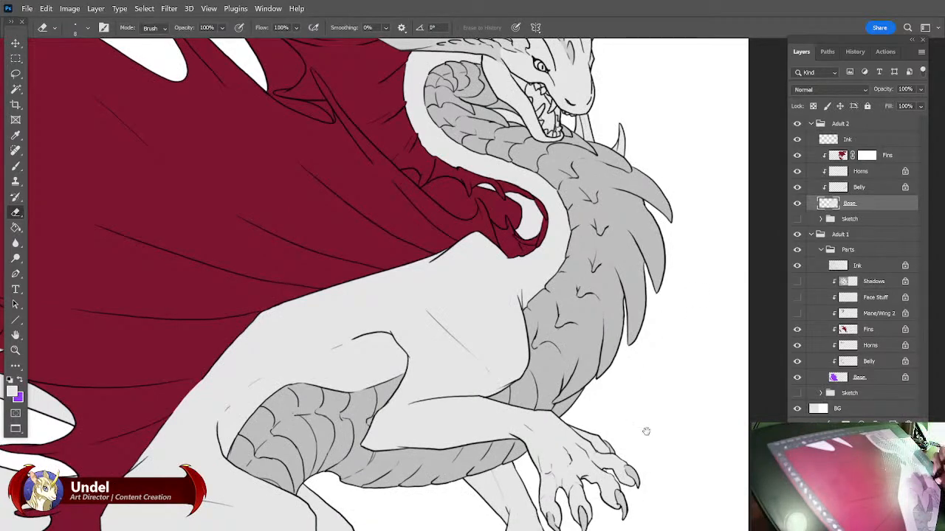
pyautogui.moveTo(643, 431); pyautogui.dragTo(656, 380)
pyautogui.moveTo(635, 342); pyautogui.dragTo(654, 443)
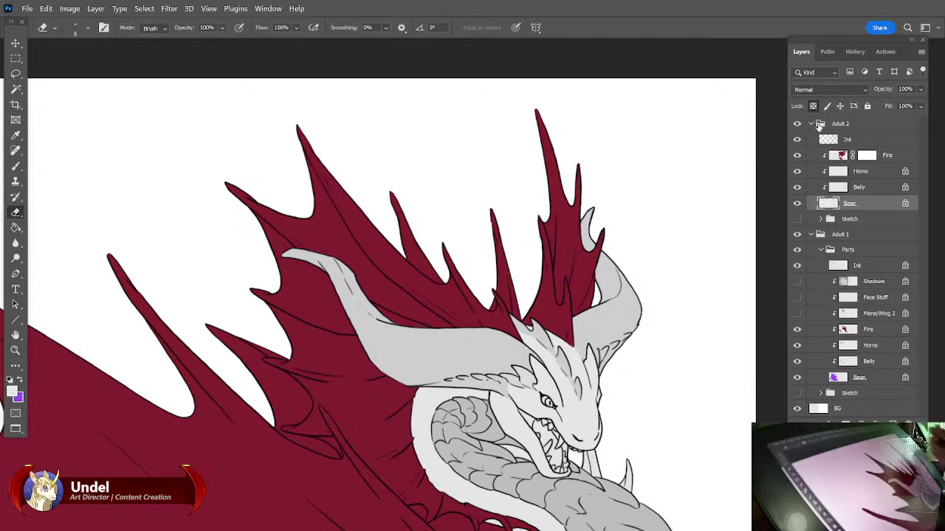
# Examine the first dragon's faded fin spines as a reference for the second dragon's Fins layer mask.
pyautogui.moveTo(647, 290); pyautogui.dragTo(678, 404)
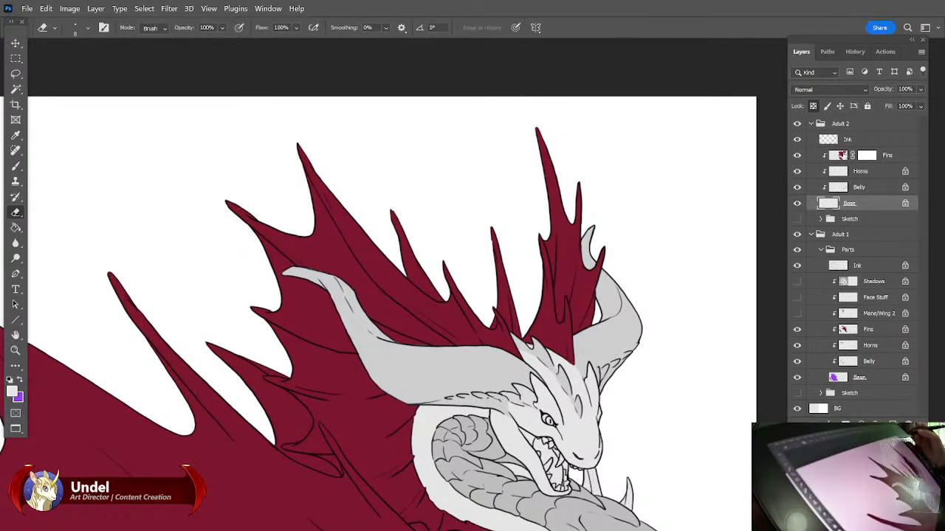
pyautogui.click(842, 156)
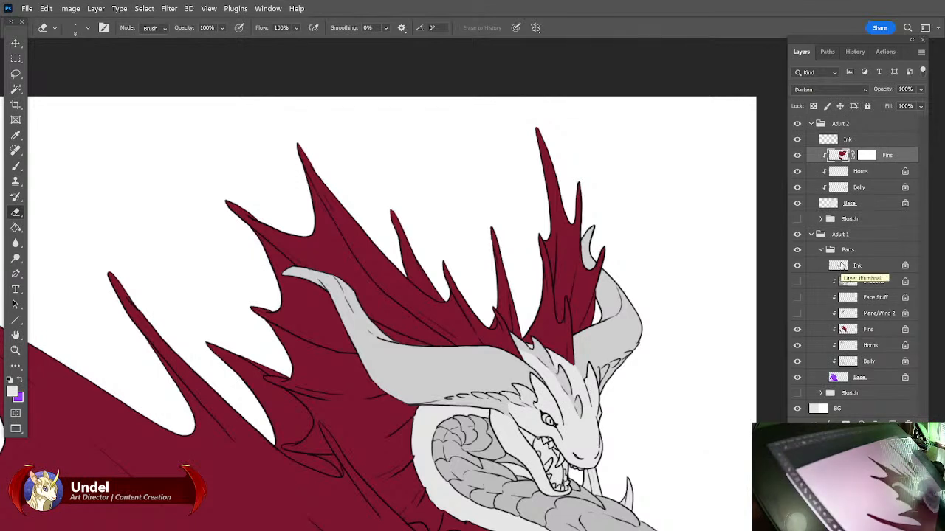
pyautogui.click(867, 155)
pyautogui.click(15, 74)
pyautogui.moveTo(296, 221)
pyautogui.mouseDown()
pyautogui.moveTo(434, 258)
pyautogui.moveTo(649, 273)
pyautogui.mouseUp()
pyautogui.moveTo(151, 391)
pyautogui.mouseDown()
pyautogui.moveTo(493, 313)
pyautogui.moveTo(464, 392)
pyautogui.mouseUp()
# Fill Adult 1's Base layer with the light grey foreground colour in place of the purple.
pyautogui.click(865, 378)
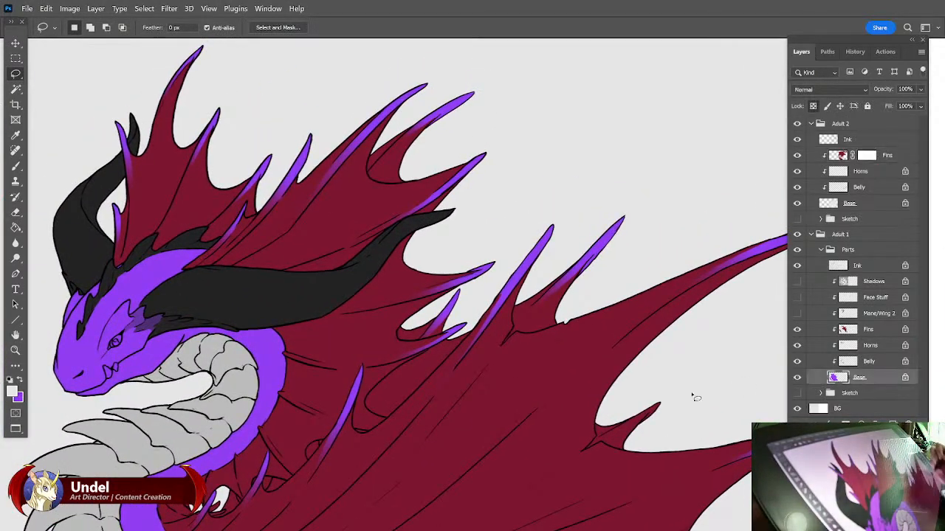
pyautogui.moveTo(754, 358); pyautogui.dragTo(52, 355)
pyautogui.moveTo(535, 381); pyautogui.dragTo(213, 345)
pyautogui.click(15, 165)
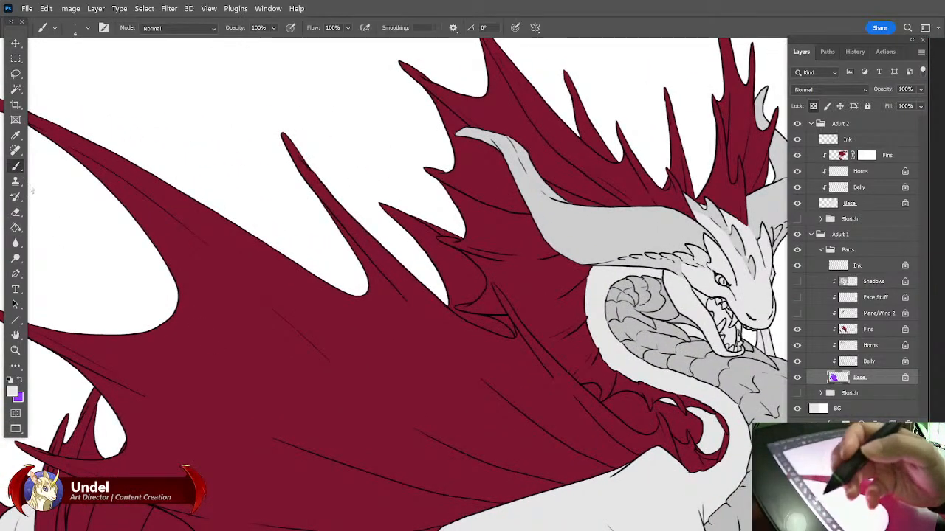
pyautogui.click(16, 228)
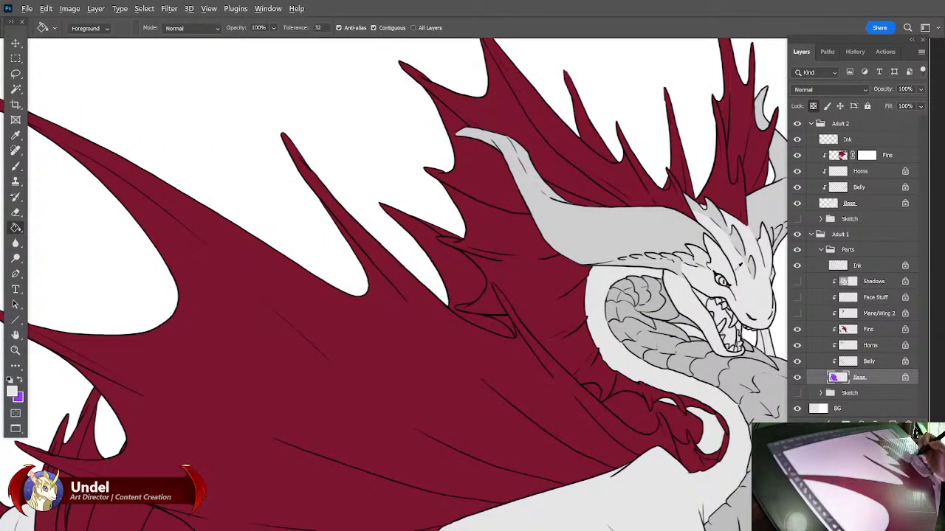
pyautogui.hotkey('ctrl', '-')
pyautogui.hotkey('ctrl', '-')
pyautogui.hotkey('ctrl', '-')
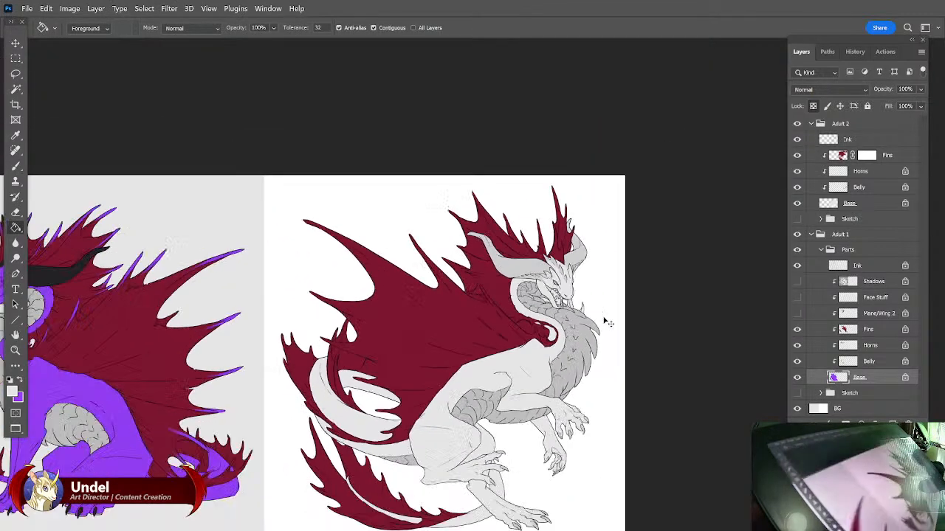
pyautogui.moveTo(336, 436)
pyautogui.mouseDown()
pyautogui.moveTo(366, 441)
pyautogui.moveTo(462, 382)
pyautogui.mouseUp()
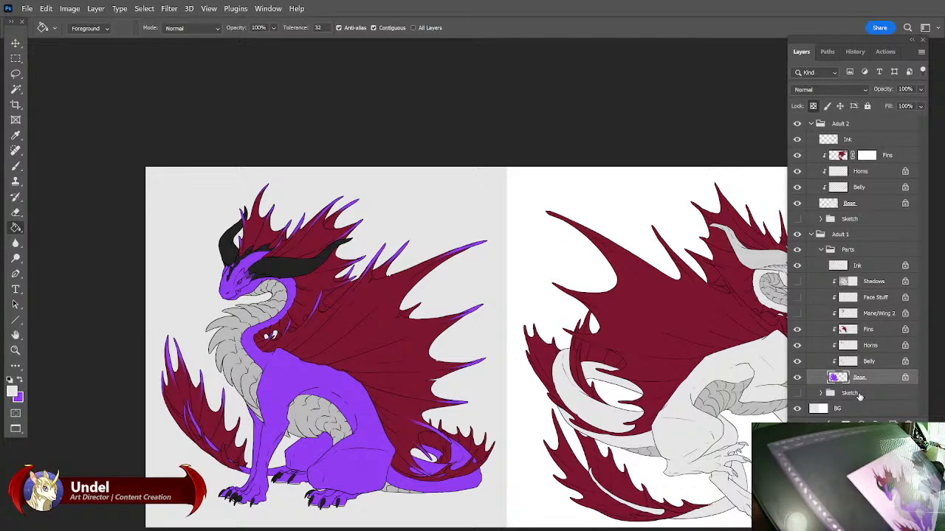
pyautogui.hotkey('shift', 'F5')
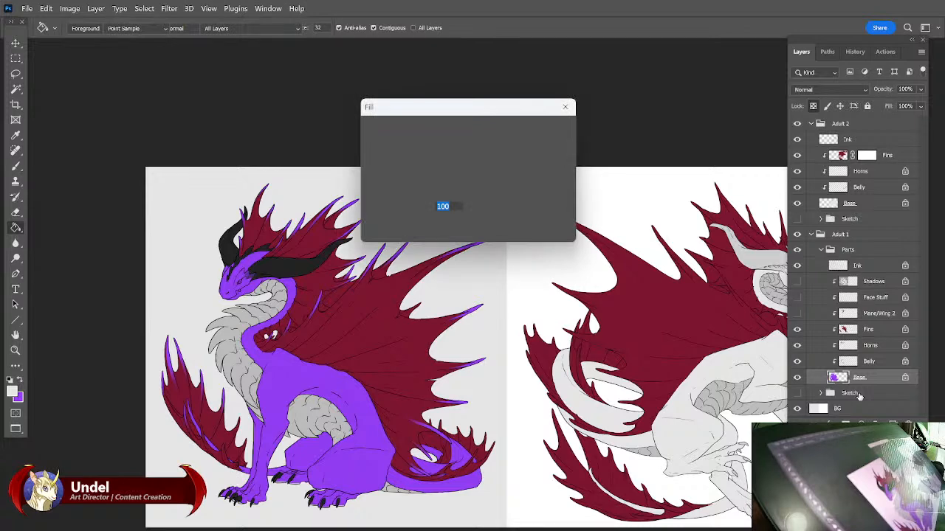
pyautogui.press('Return')
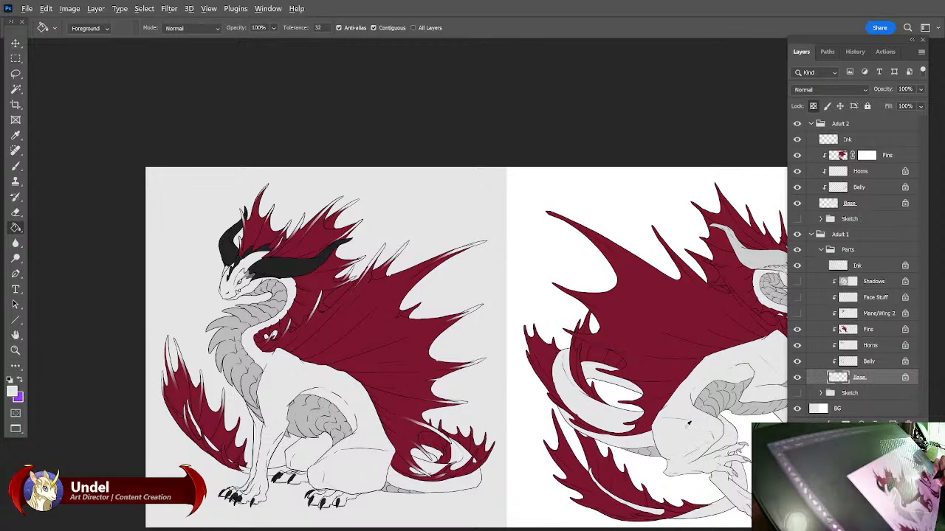
pyautogui.hotkey('shift', 'F5')
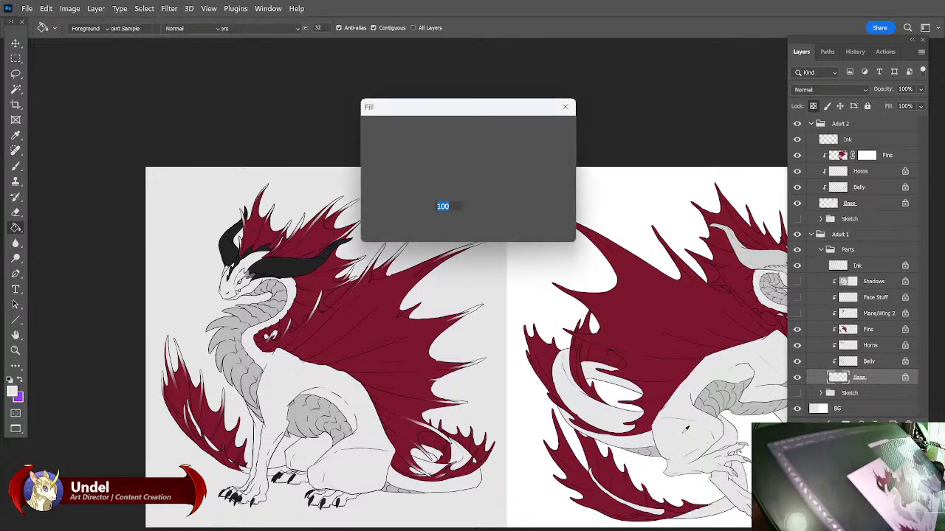
pyautogui.press('Return')
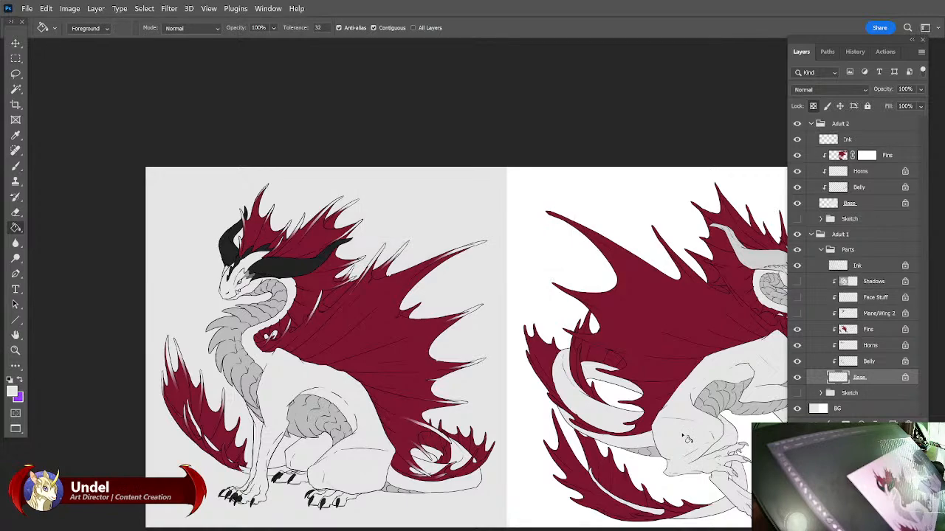
# Examine the faded spine tips on the first dragon's wing and compare them with the second dragon's crest.
pyautogui.hotkey('ctrl', '-')
pyautogui.hotkey('ctrl', '+')
pyautogui.hotkey('ctrl', '+')
pyautogui.hotkey('ctrl', '+')
pyautogui.hotkey('ctrl', '+')
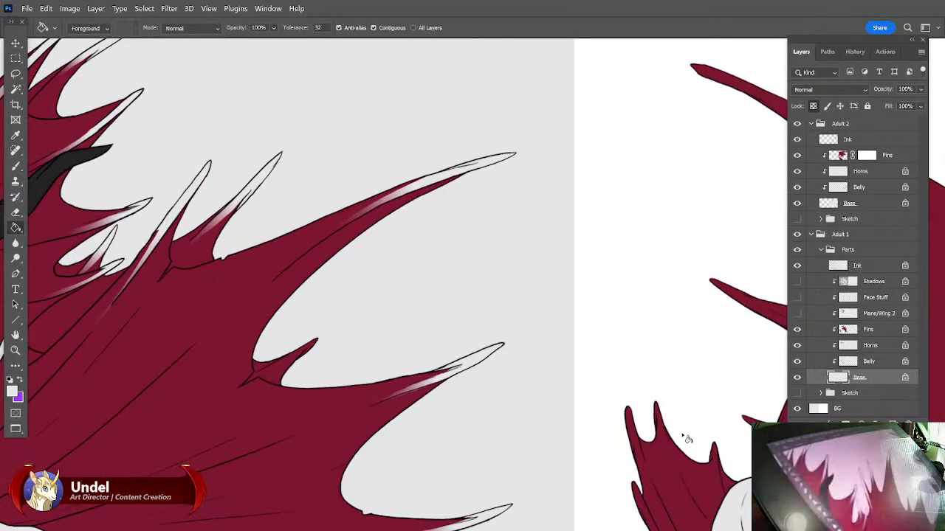
pyautogui.moveTo(569, 400); pyautogui.dragTo(528, 443)
pyautogui.moveTo(354, 468); pyautogui.dragTo(572, 455)
pyautogui.moveTo(673, 347); pyautogui.dragTo(264, 492)
pyautogui.moveTo(613, 382)
pyautogui.mouseDown()
pyautogui.moveTo(352, 270)
pyautogui.moveTo(610, 403)
pyautogui.mouseUp()
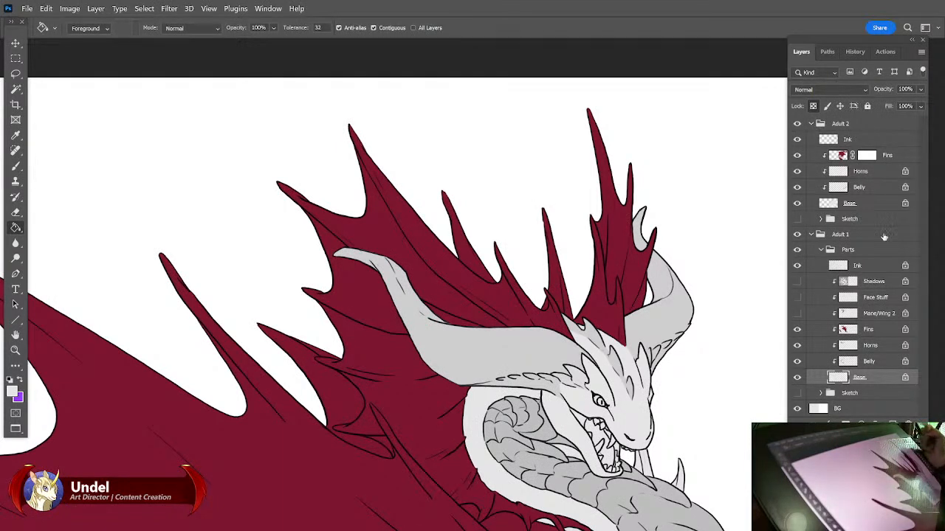
# Target Adult 2's Fins layer mask and lasso a narrow strip from the tall rear crest spike's tip down along its spine.
pyautogui.click(839, 156)
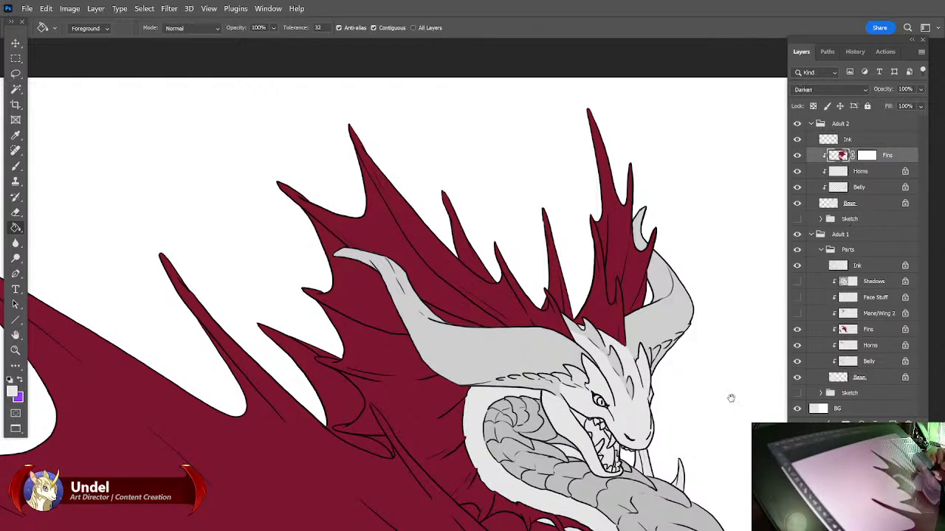
pyautogui.moveTo(729, 392); pyautogui.dragTo(698, 426)
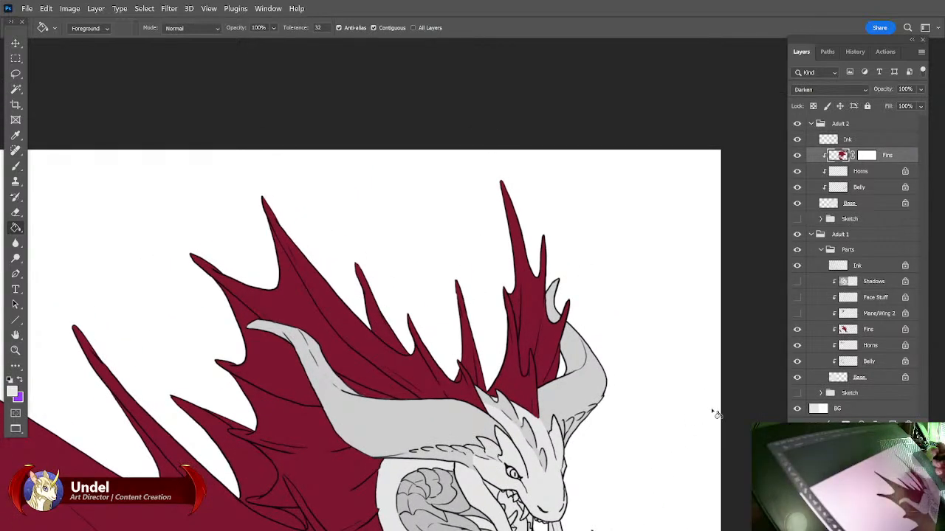
pyautogui.press('l')
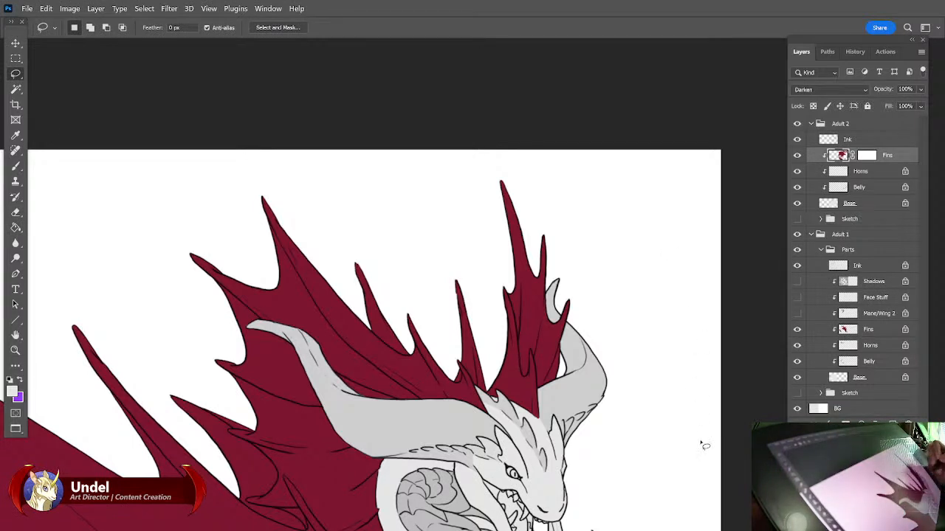
pyautogui.moveTo(688, 470); pyautogui.dragTo(684, 354)
pyautogui.scroll(3, 699, 452)
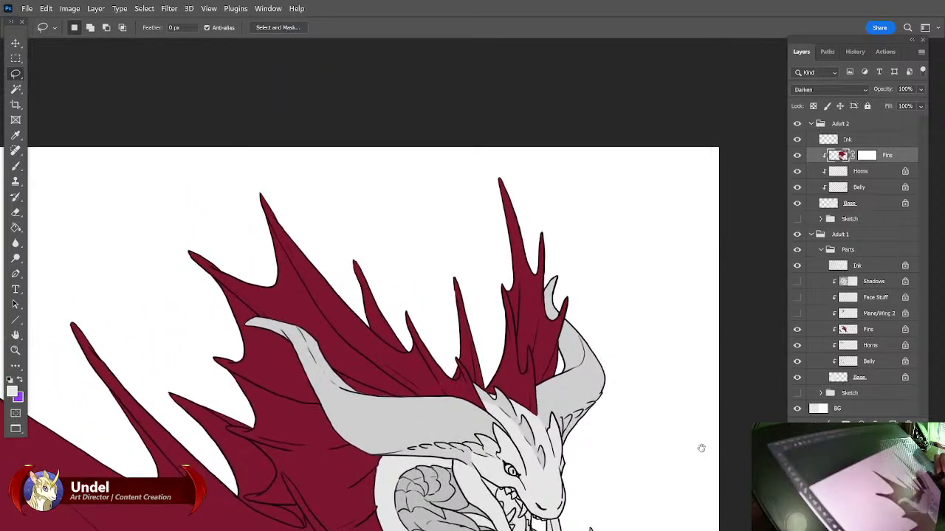
pyautogui.click(866, 156)
pyautogui.moveTo(361, 411); pyautogui.dragTo(708, 363)
pyautogui.moveTo(221, 425); pyautogui.dragTo(592, 355)
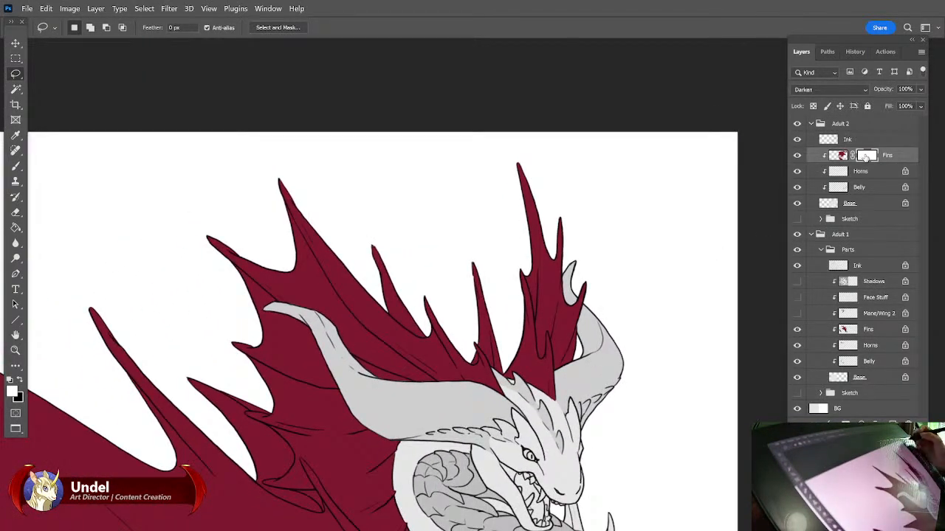
pyautogui.moveTo(281, 186); pyautogui.dragTo(292, 212)
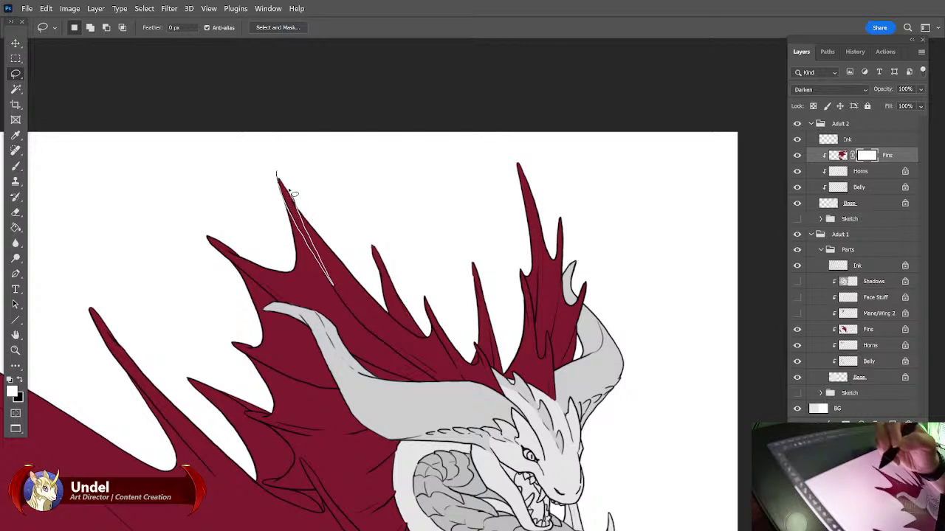
# Fade the selected spine on the Fins mask with a black-to-white linear gradient starting at the tip, and deselect.
pyautogui.click(16, 228)
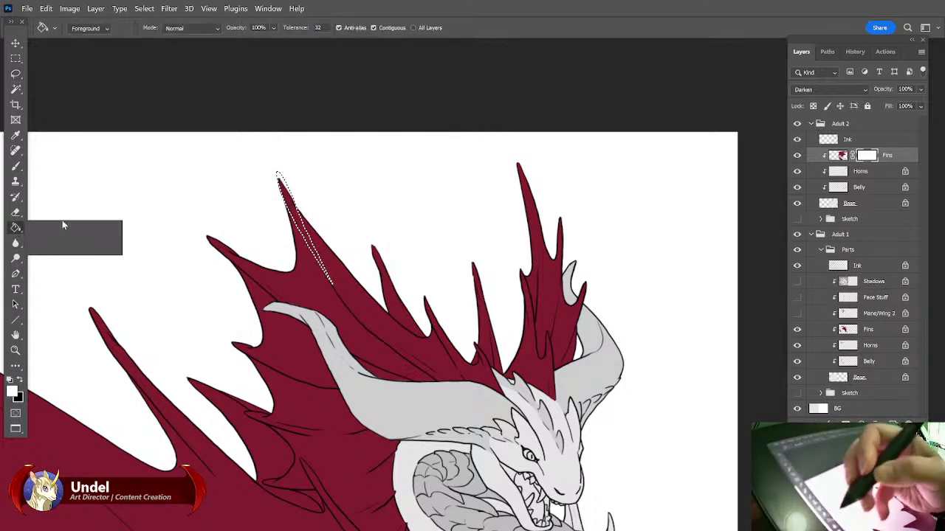
pyautogui.click(63, 227)
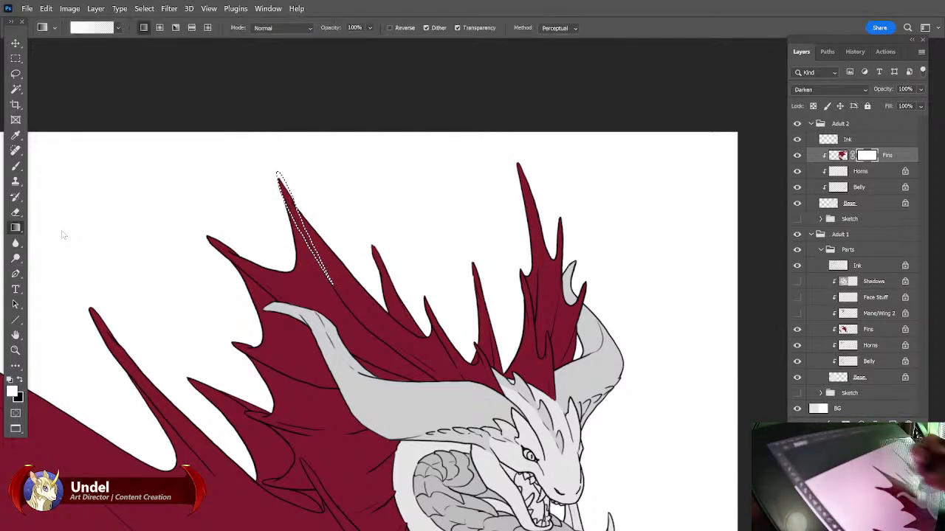
pyautogui.click(20, 379)
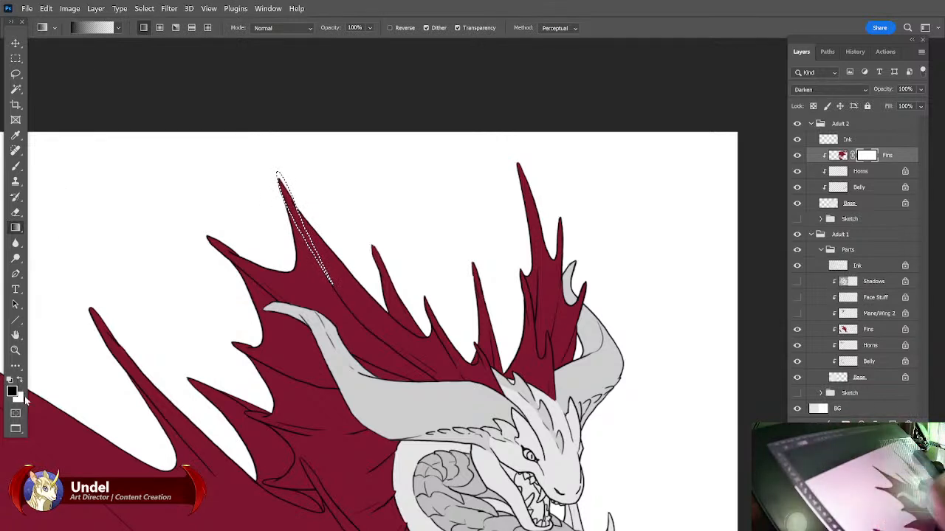
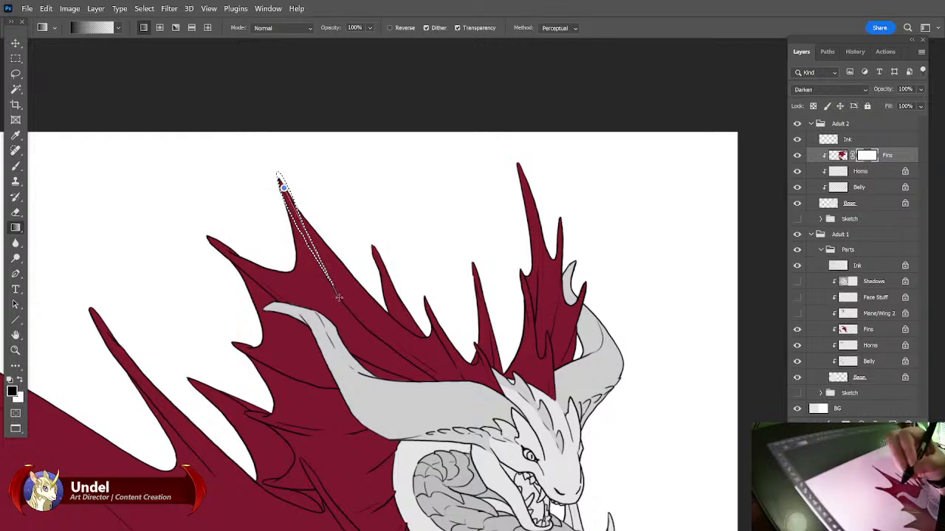
pyautogui.moveTo(349, 313); pyautogui.dragTo(350, 313)
pyautogui.hotkey('ctrl', 'z')
pyautogui.hotkey('ctrl', 'd')
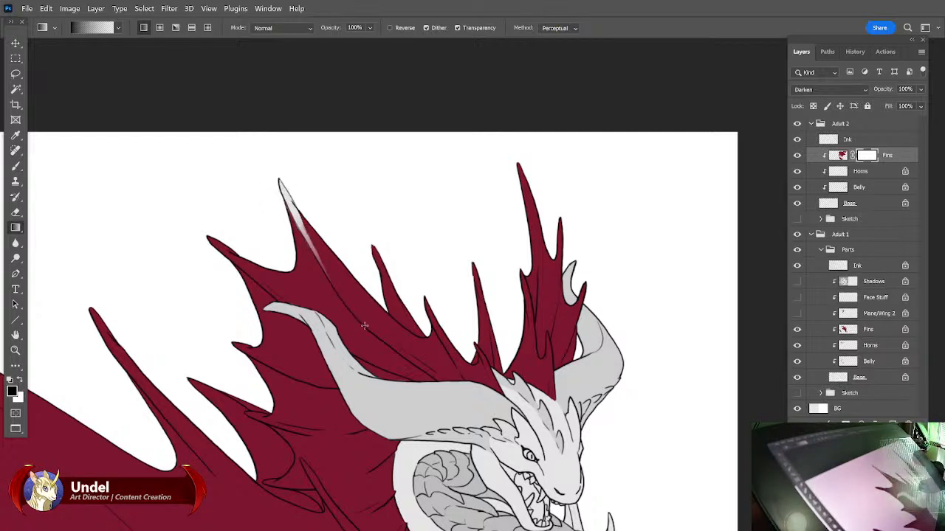
# Inspect the Fins layer mask on its own, return to the normal view, and sample the fin colour.
pyautogui.keyDown('alt'); pyautogui.click(869, 156); pyautogui.keyUp('alt')
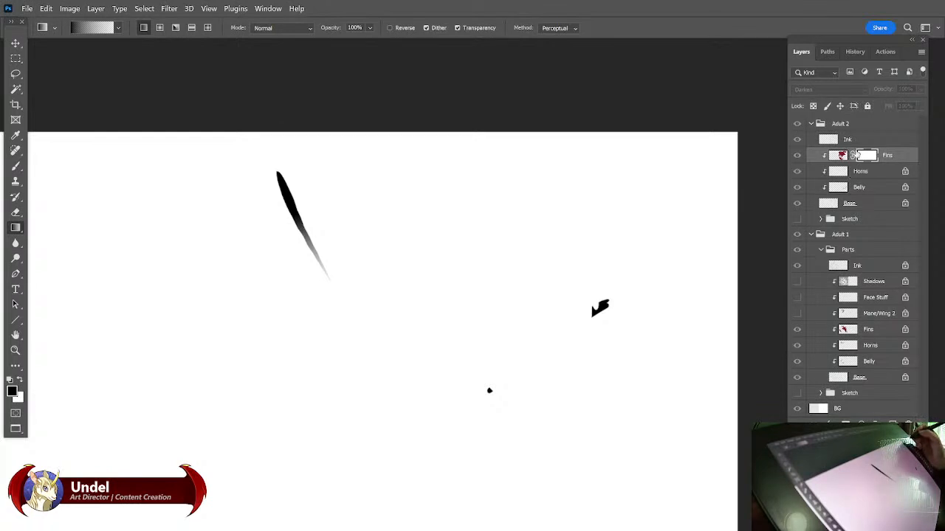
pyautogui.keyDown('alt'); pyautogui.click(870, 154); pyautogui.keyUp('alt')
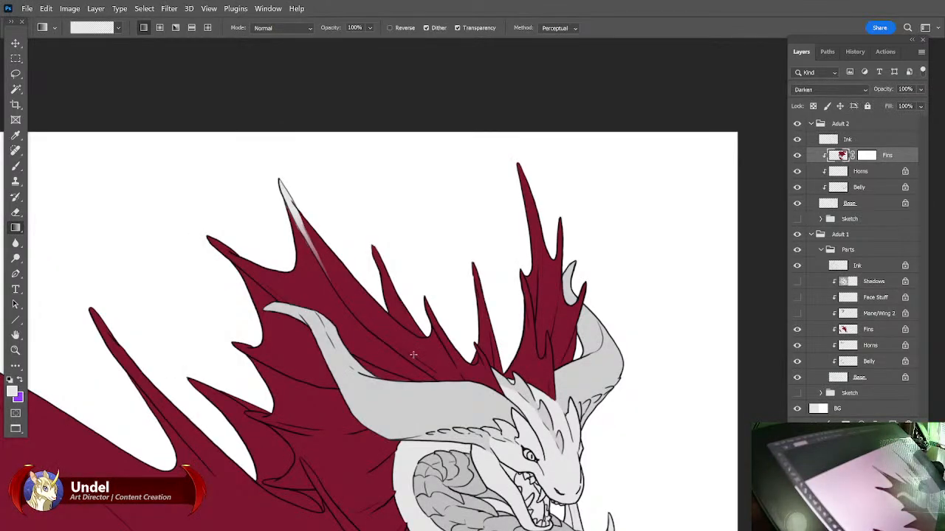
pyautogui.press('b')
pyautogui.keyDown('alt'); pyautogui.click(352, 283); pyautogui.keyUp('alt')
# Target the Fins mask with default black and white colours, and lasso the neighbouring crest spike down along its spine.
pyautogui.click(867, 155)
pyautogui.press('d')
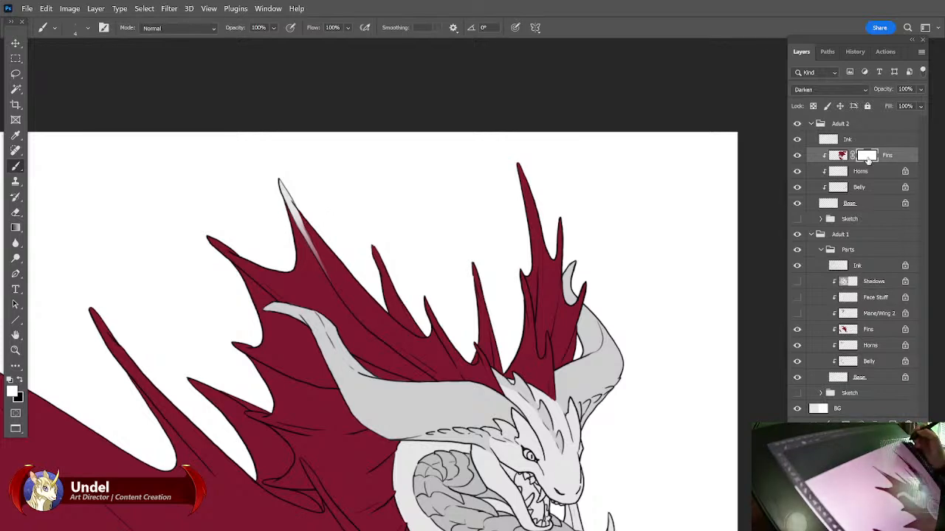
pyautogui.press('l')
pyautogui.moveTo(248, 262)
pyautogui.mouseDown()
pyautogui.moveTo(205, 238)
pyautogui.moveTo(273, 297)
pyautogui.moveTo(269, 290)
pyautogui.mouseUp()
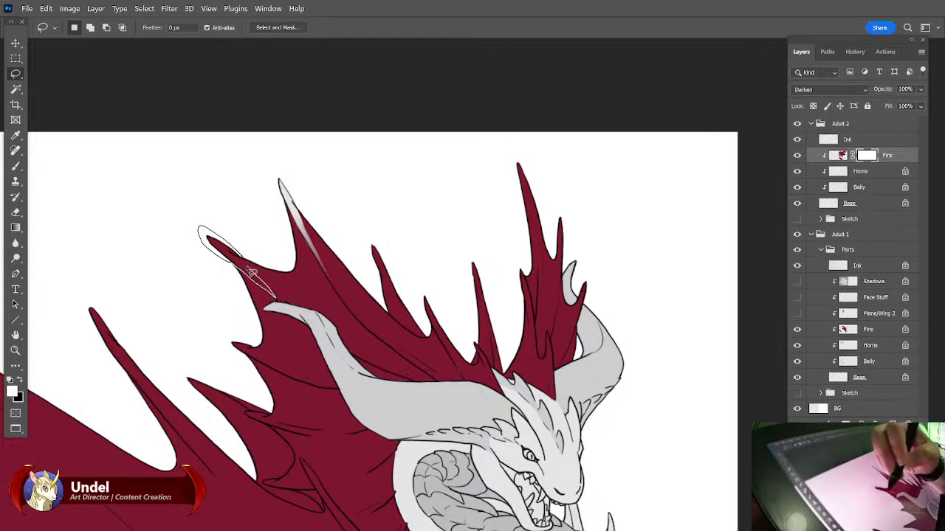
pyautogui.moveTo(244, 261); pyautogui.dragTo(238, 253)
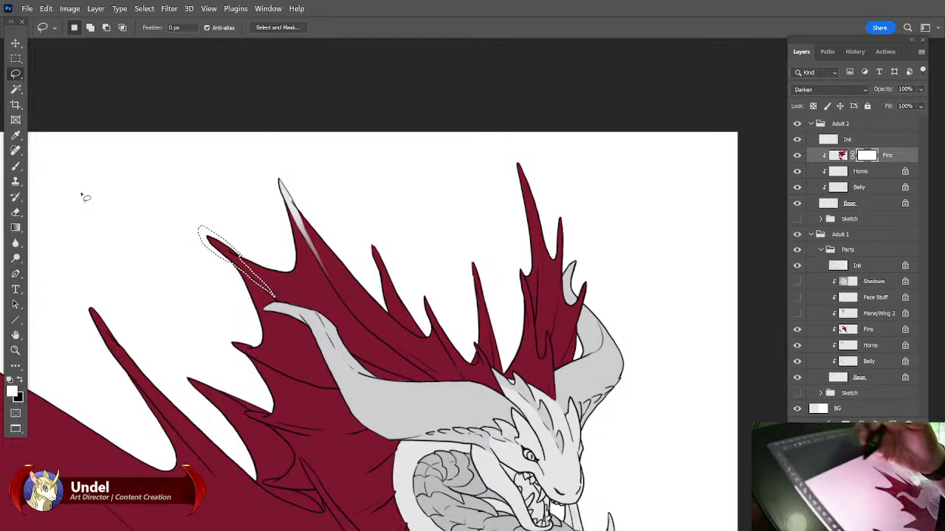
# Try fading the lassoed second spine of the Adult 2 head fin on the Fins mask with a black-to-transparent gradient, then deselect.
pyautogui.click(16, 228)
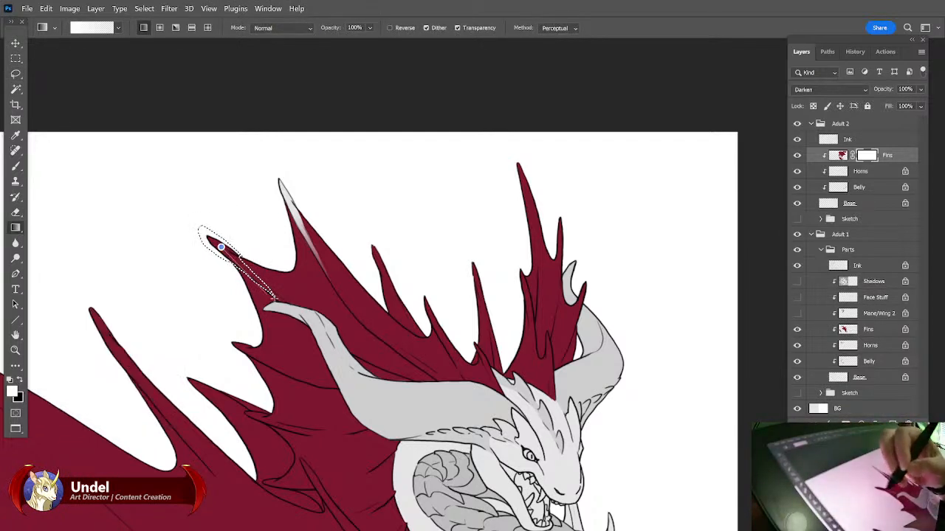
pyautogui.moveTo(304, 321); pyautogui.dragTo(296, 312)
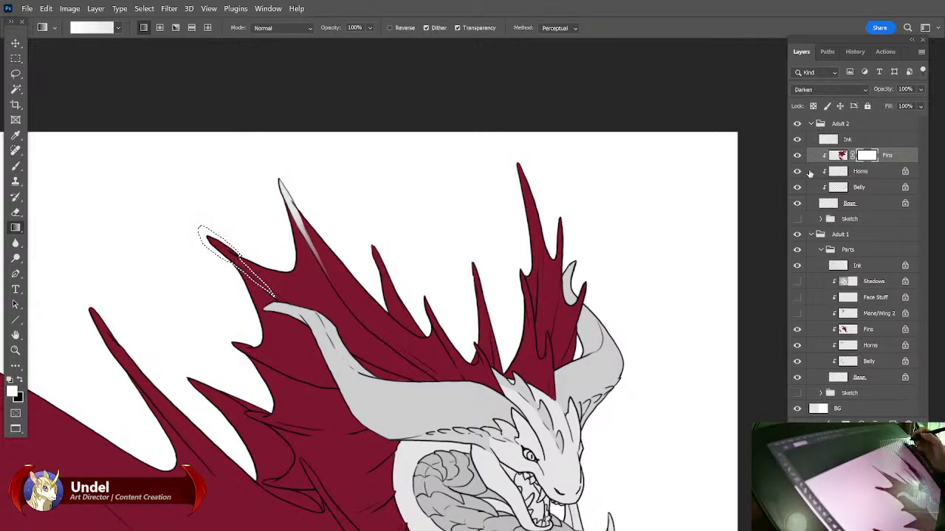
pyautogui.click(21, 380)
pyautogui.moveTo(293, 304); pyautogui.dragTo(323, 337)
pyautogui.moveTo(276, 298); pyautogui.dragTo(276, 298)
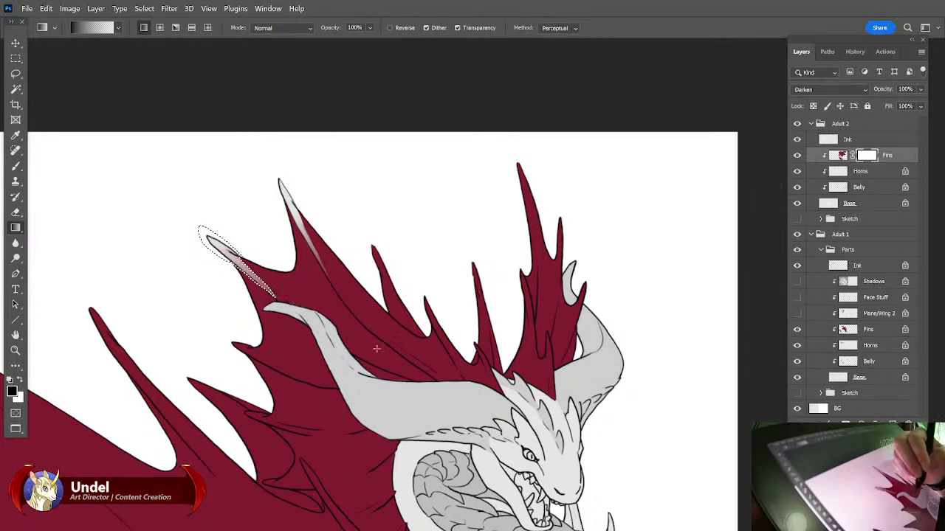
pyautogui.hotkey('ctrl', 'd')
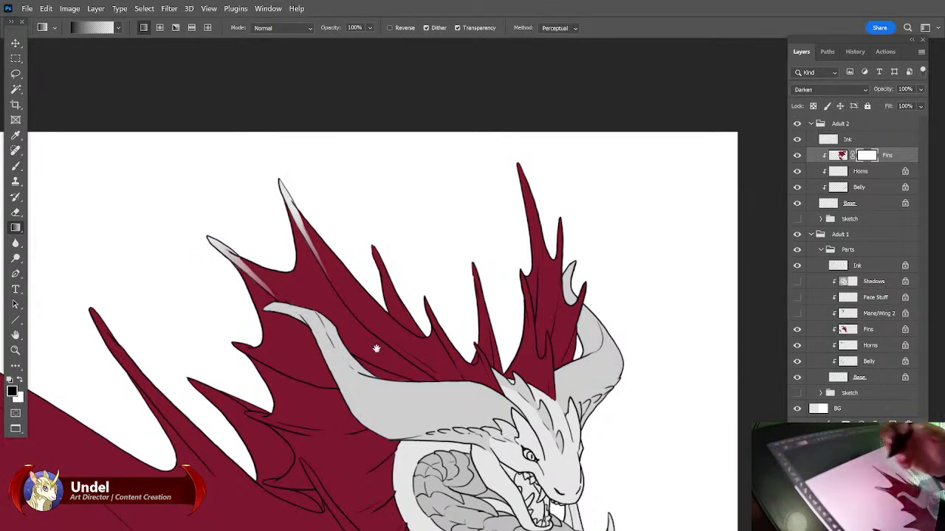
# Try fading the third head-fin spine, below the near horn's tip, on the Fins mask using a lasso selection and black-to-transparent gradient.
pyautogui.press('l')
pyautogui.moveTo(260, 351)
pyautogui.mouseDown()
pyautogui.moveTo(233, 342)
pyautogui.moveTo(256, 365)
pyautogui.moveTo(313, 389)
pyautogui.moveTo(259, 355)
pyautogui.mouseUp()
pyautogui.press('g')
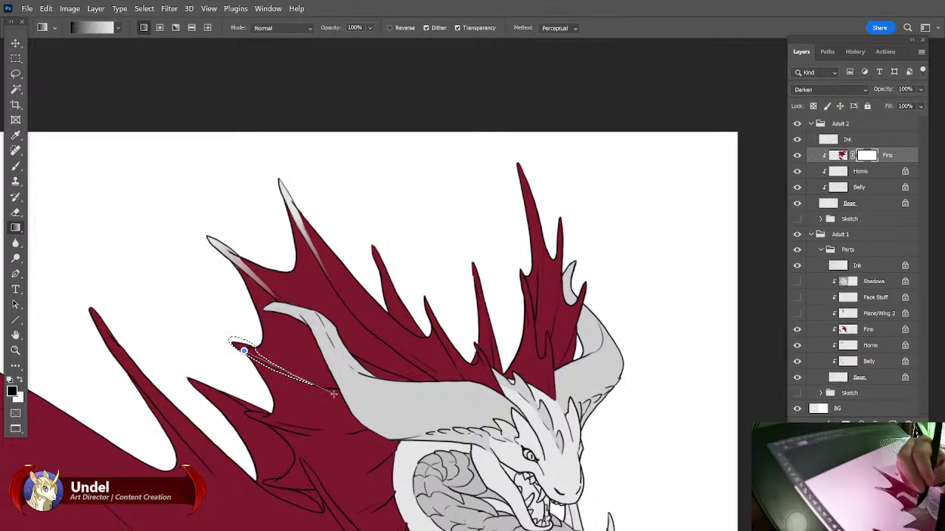
pyautogui.moveTo(513, 307); pyautogui.dragTo(593, 244)
# Compare the fin tips with the Adult 1 dragon, and undo the Fins mask gradients on the Adult 2 head-fin spines.
pyautogui.moveTo(155, 414); pyautogui.dragTo(790, 413)
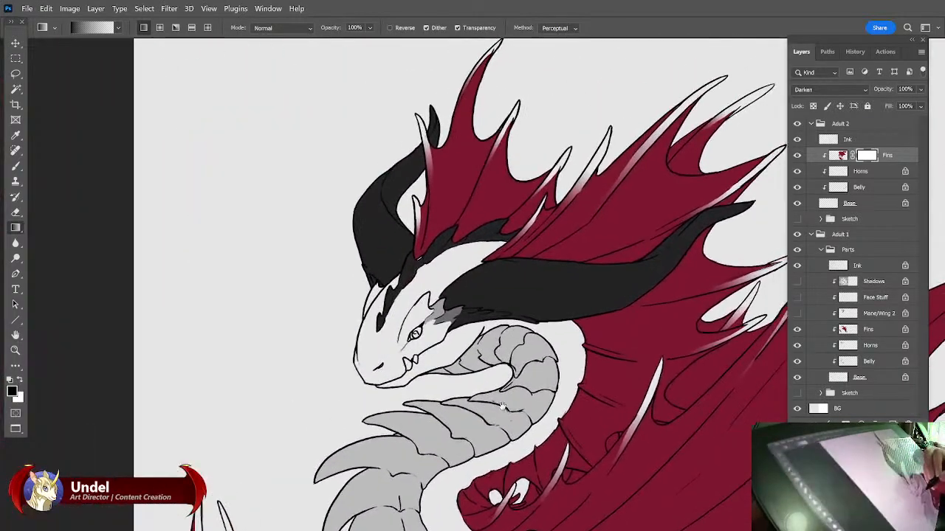
pyautogui.moveTo(501, 401); pyautogui.dragTo(401, 491)
pyautogui.moveTo(768, 203); pyautogui.dragTo(650, 160)
pyautogui.moveTo(595, 322); pyautogui.dragTo(122, 487)
pyautogui.moveTo(597, 309); pyautogui.dragTo(584, 301)
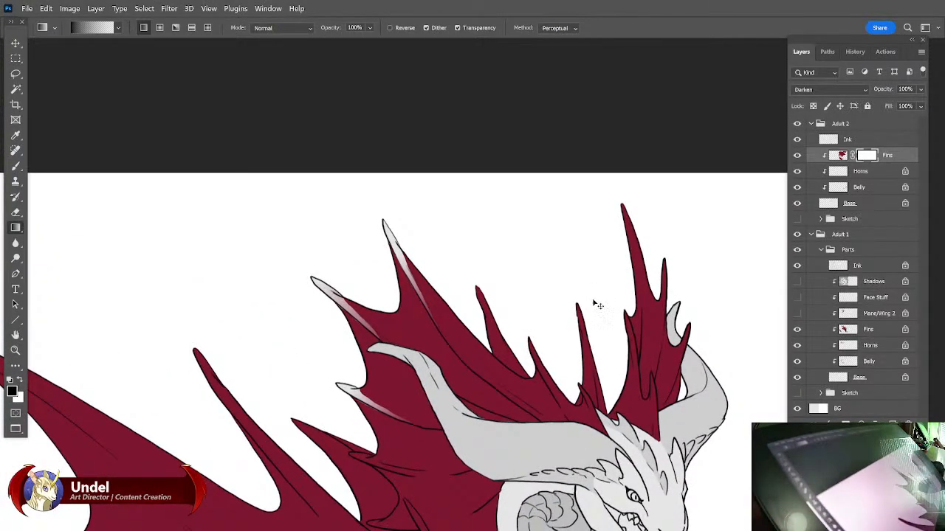
pyautogui.hotkey('ctrl', 'z')
pyautogui.hotkey('ctrl', 'z')
pyautogui.hotkey('ctrl', 'z')
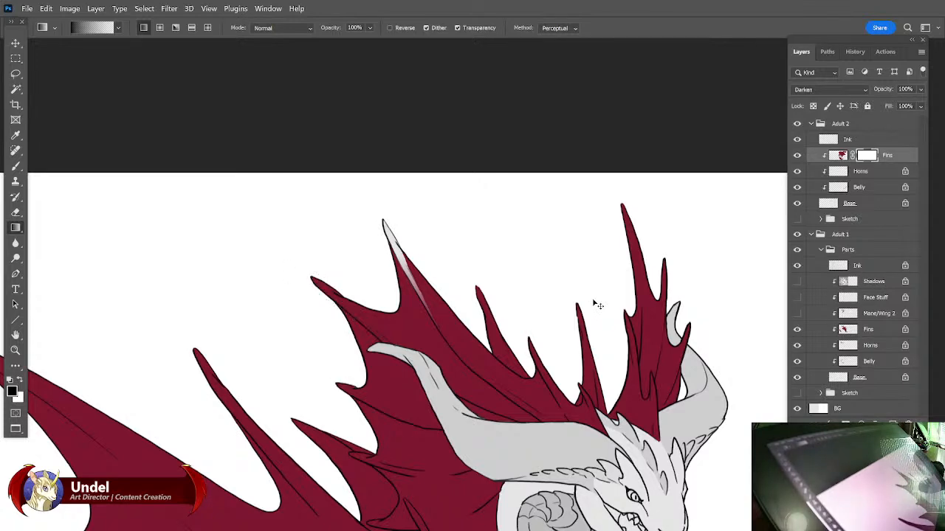
pyautogui.hotkey('ctrl', 'z')
# Lasso the first large spine on Adult 2's near head fin and fade it from the tip inward with a black-to-transparent gradient on the Fins mask.
pyautogui.moveTo(141, 406); pyautogui.dragTo(738, 364)
pyautogui.moveTo(386, 399); pyautogui.dragTo(449, 394)
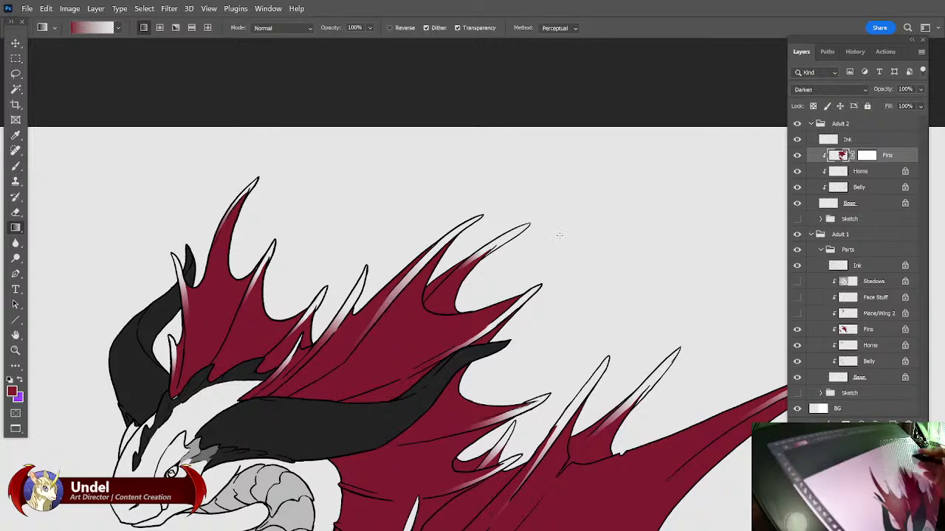
pyautogui.moveTo(667, 366); pyautogui.dragTo(325, 387)
pyautogui.moveTo(761, 372); pyautogui.dragTo(335, 389)
pyautogui.moveTo(592, 389); pyautogui.dragTo(492, 421)
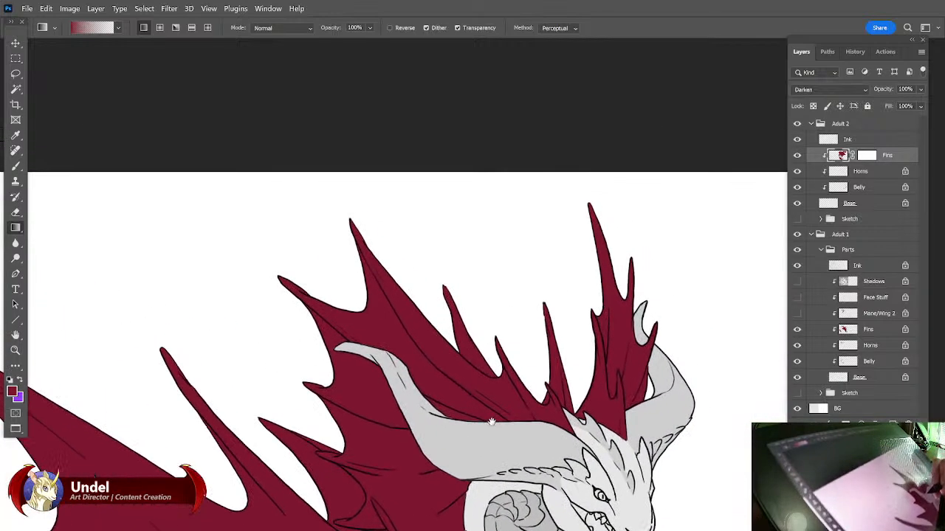
pyautogui.click(15, 73)
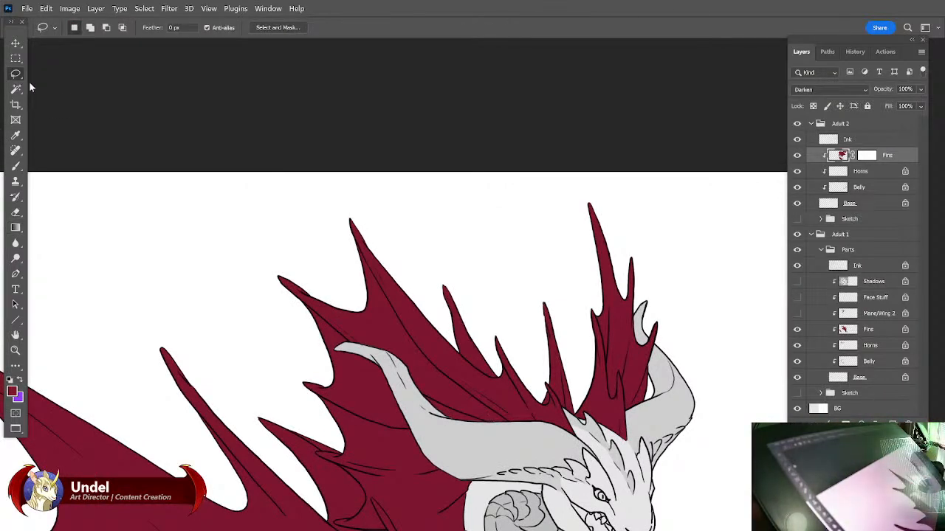
pyautogui.moveTo(372, 236)
pyautogui.mouseDown()
pyautogui.moveTo(352, 212)
pyautogui.moveTo(398, 317)
pyautogui.moveTo(447, 376)
pyautogui.moveTo(396, 299)
pyautogui.moveTo(373, 238)
pyautogui.mouseUp()
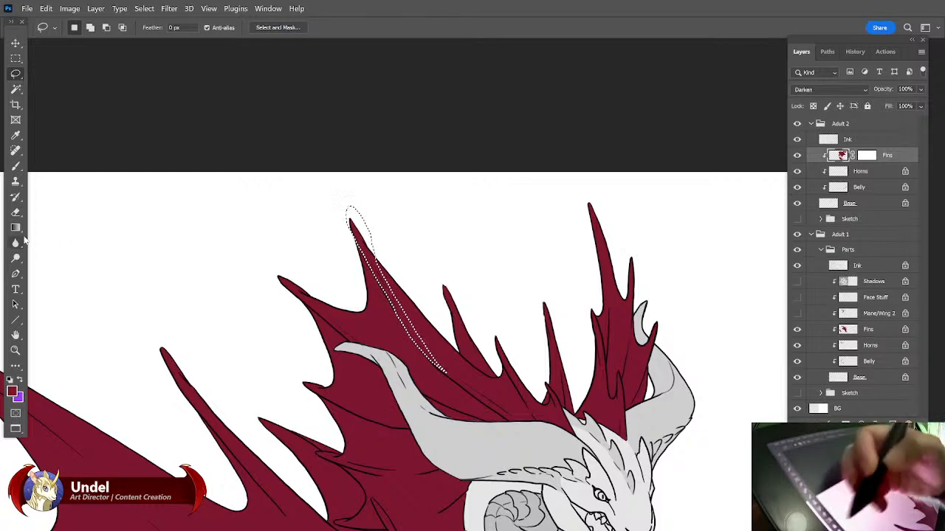
pyautogui.press('g')
pyautogui.press('d')
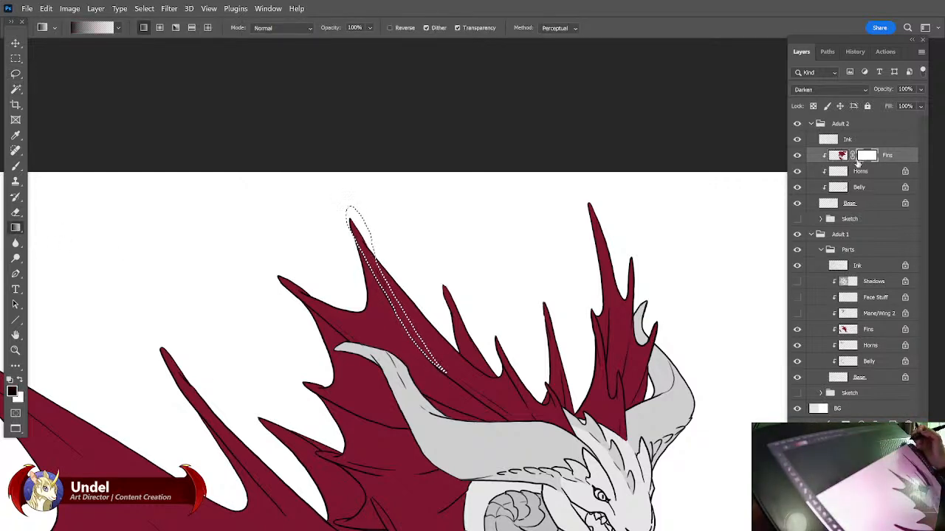
pyautogui.moveTo(377, 273); pyautogui.dragTo(430, 359)
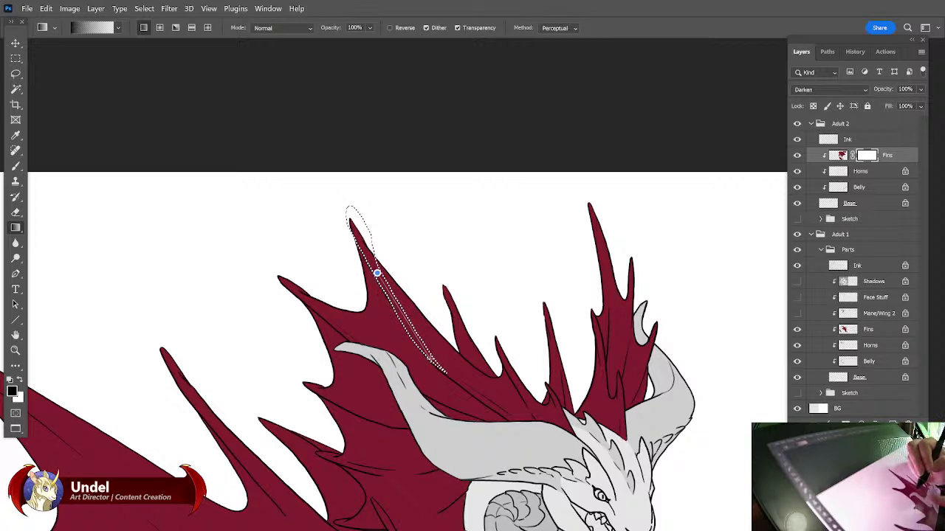
pyautogui.moveTo(432, 360); pyautogui.dragTo(433, 361)
pyautogui.hotkey('ctrl', 'd')
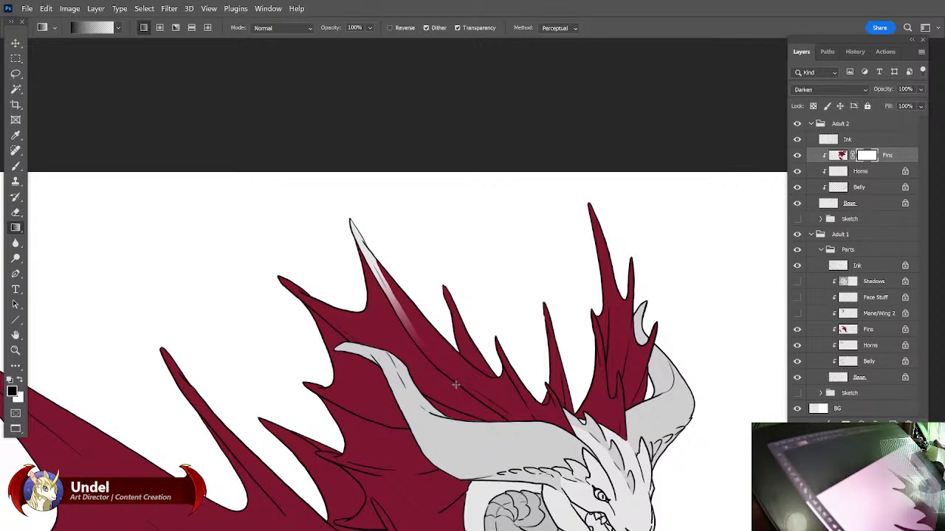
# Lasso the second head-fin spine, above the near horn's tip, and fade it with a black-to-transparent gradient on the Fins mask.
pyautogui.press('l')
pyautogui.moveTo(319, 294)
pyautogui.mouseDown()
pyautogui.moveTo(274, 272)
pyautogui.moveTo(279, 289)
pyautogui.moveTo(373, 354)
pyautogui.moveTo(316, 298)
pyautogui.mouseUp()
pyautogui.moveTo(358, 347)
pyautogui.mouseDown()
pyautogui.moveTo(371, 347)
pyautogui.moveTo(359, 338)
pyautogui.mouseUp()
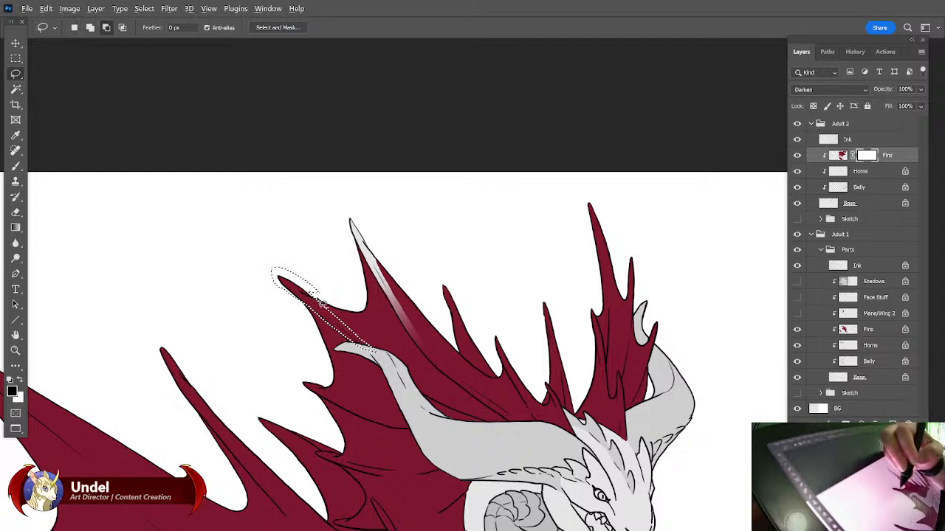
pyautogui.press('g')
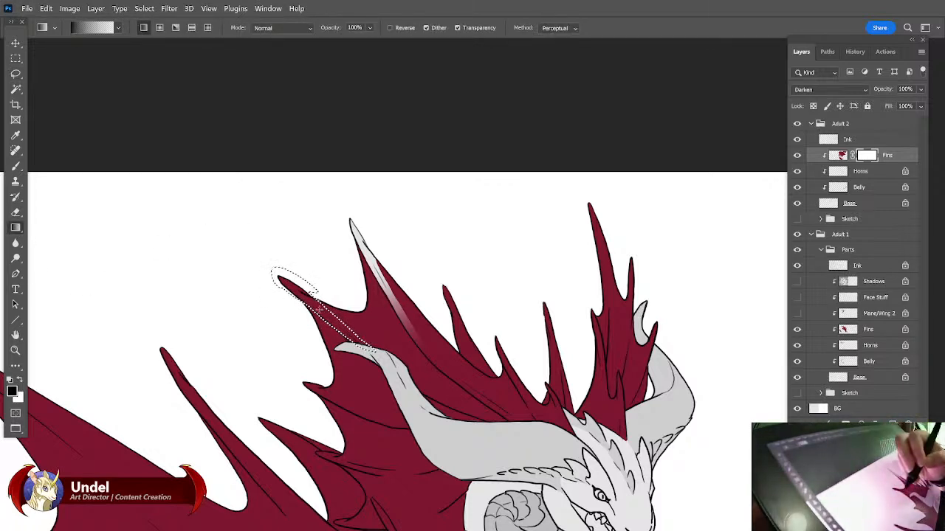
pyautogui.moveTo(317, 308); pyautogui.dragTo(480, 401)
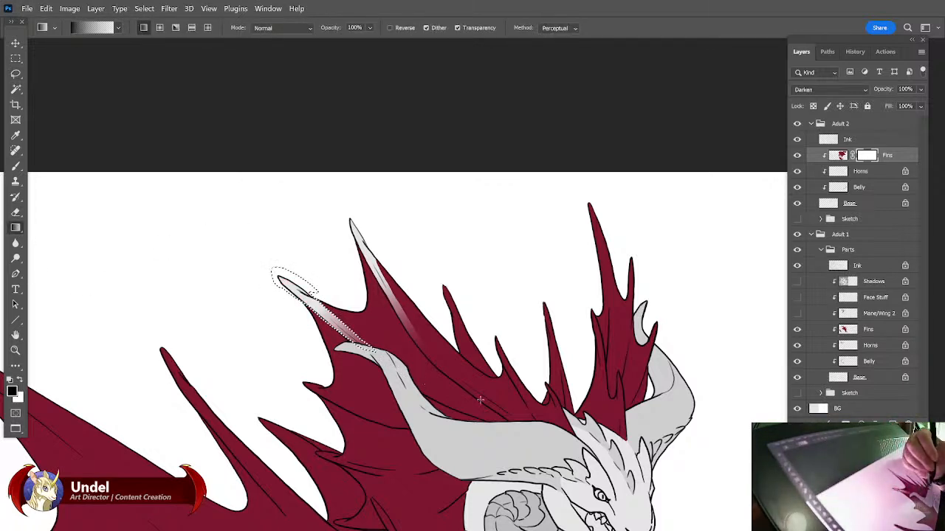
pyautogui.hotkey('ctrl', 'd')
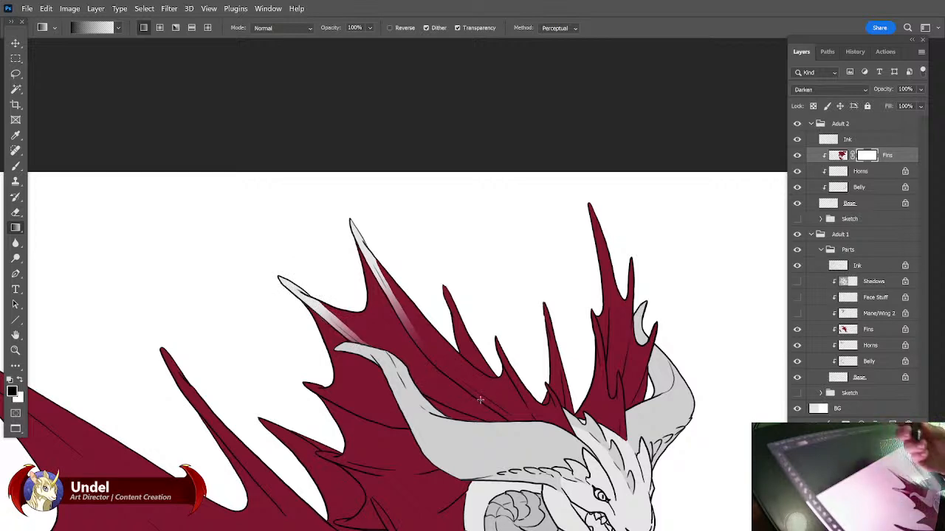
# Lasso the third head-fin spine, just below the near horn's tip, and fade it with the same gradient on the Fins mask.
pyautogui.click(15, 74)
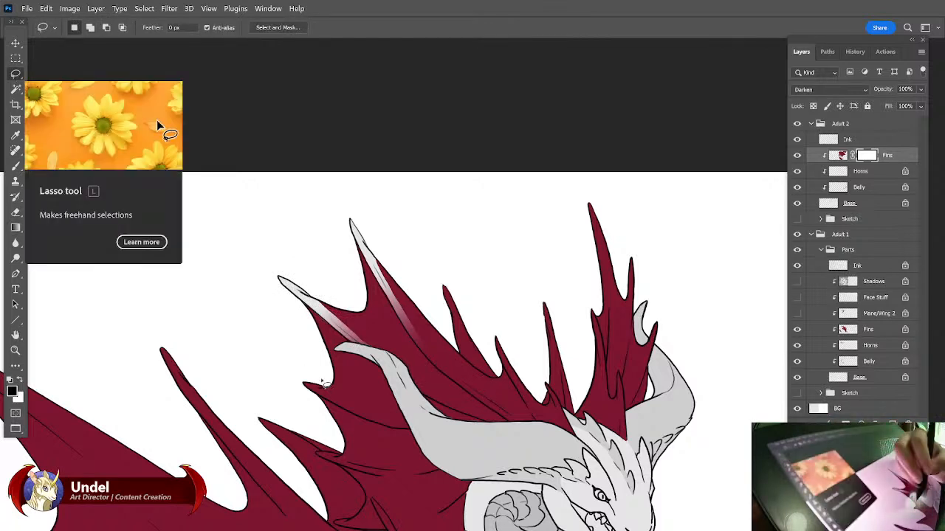
pyautogui.moveTo(328, 385)
pyautogui.mouseDown()
pyautogui.moveTo(303, 391)
pyautogui.moveTo(378, 426)
pyautogui.moveTo(422, 430)
pyautogui.moveTo(324, 386)
pyautogui.moveTo(369, 417)
pyautogui.moveTo(424, 430)
pyautogui.mouseUp()
pyautogui.press('g')
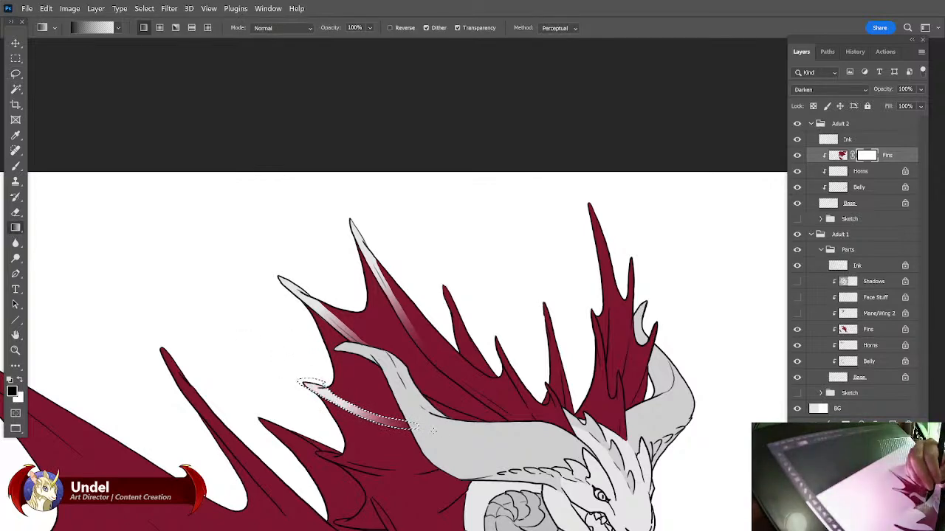
pyautogui.hotkey('ctrl', 'd')
# Lasso the fourth, curved head-fin spine running under the near horn, refine its outline, and fade it with the gradient on the Fins mask.
pyautogui.moveTo(439, 307); pyautogui.dragTo(475, 200)
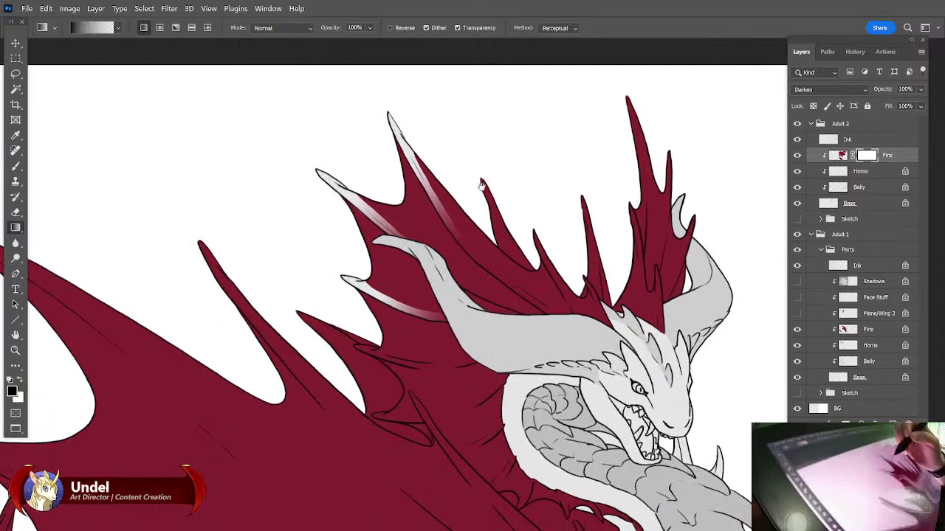
pyautogui.press('l')
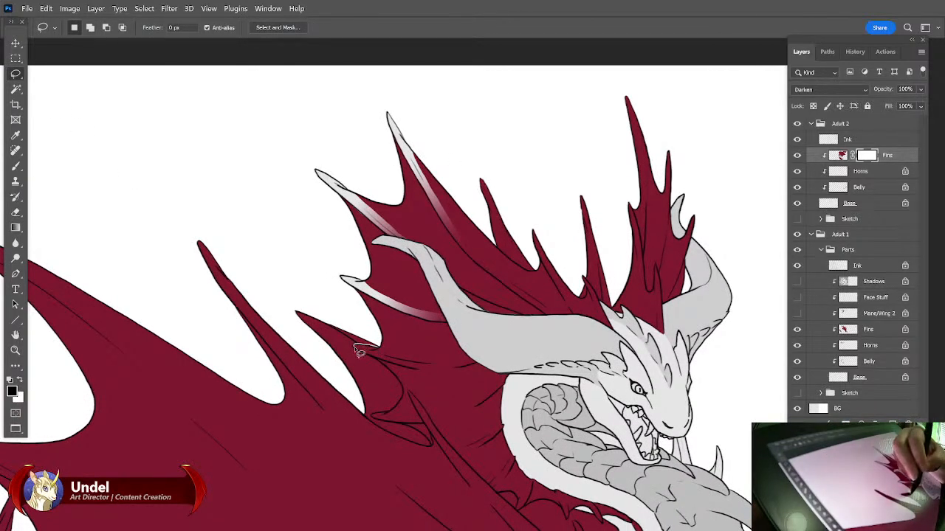
pyautogui.moveTo(364, 357)
pyautogui.mouseDown()
pyautogui.moveTo(445, 376)
pyautogui.moveTo(479, 367)
pyautogui.moveTo(396, 364)
pyautogui.moveTo(379, 352)
pyautogui.mouseUp()
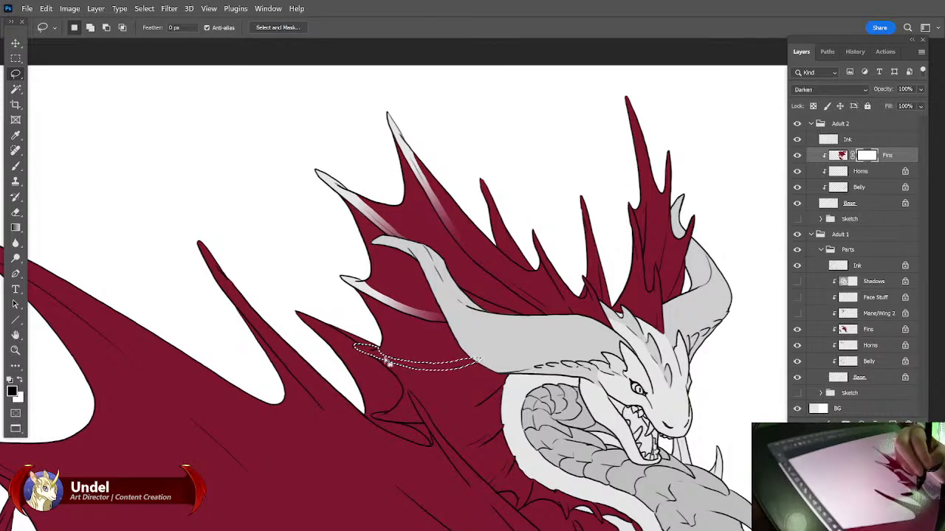
pyautogui.hotkey('ctrl', '+')
pyautogui.hotkey('ctrl', '+')
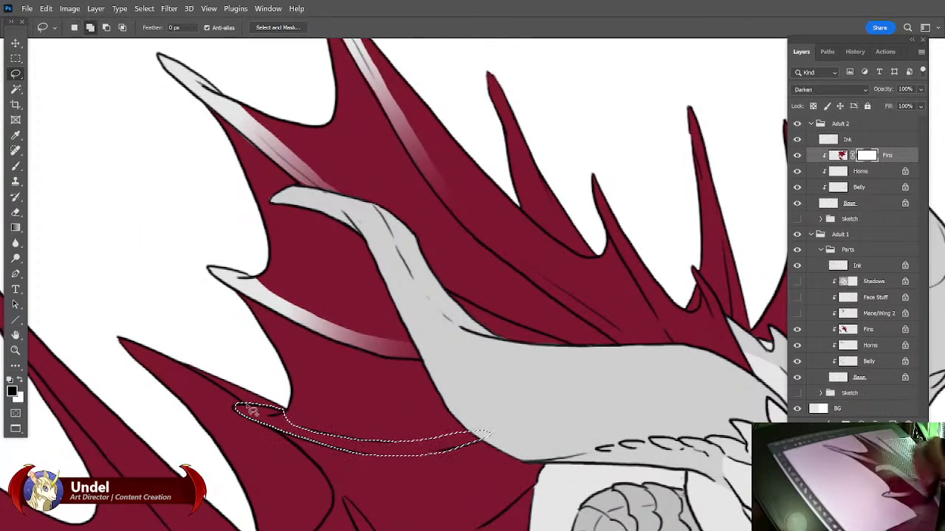
pyautogui.moveTo(260, 424)
pyautogui.mouseDown()
pyautogui.moveTo(232, 405)
pyautogui.moveTo(274, 423)
pyautogui.mouseUp()
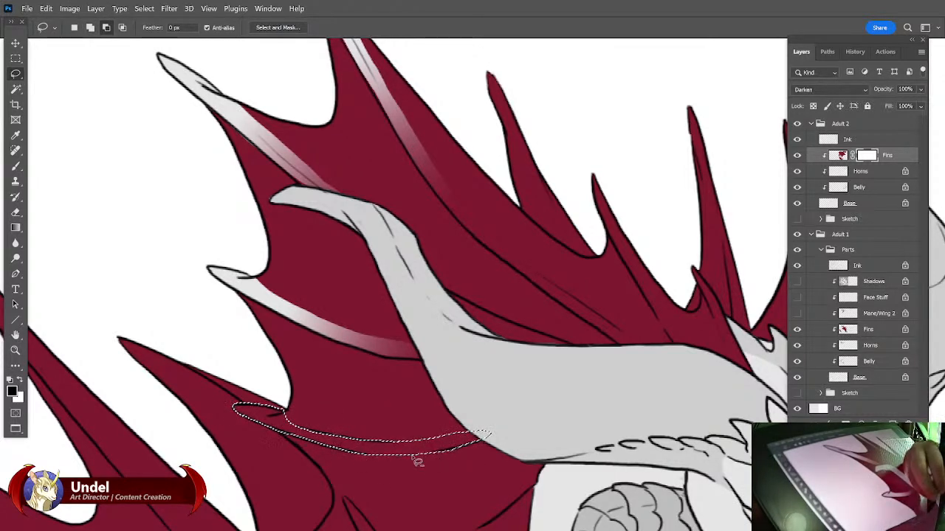
pyautogui.click(15, 228)
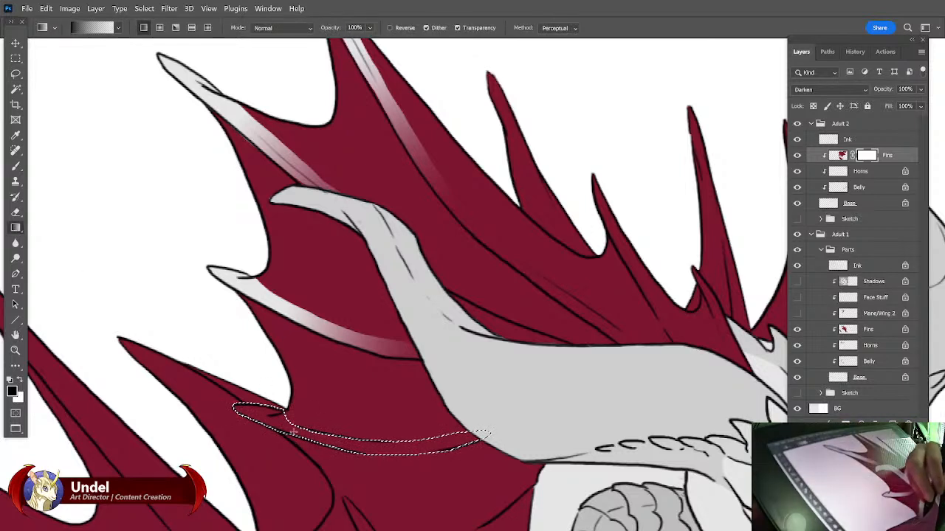
pyautogui.moveTo(330, 438); pyautogui.dragTo(447, 437)
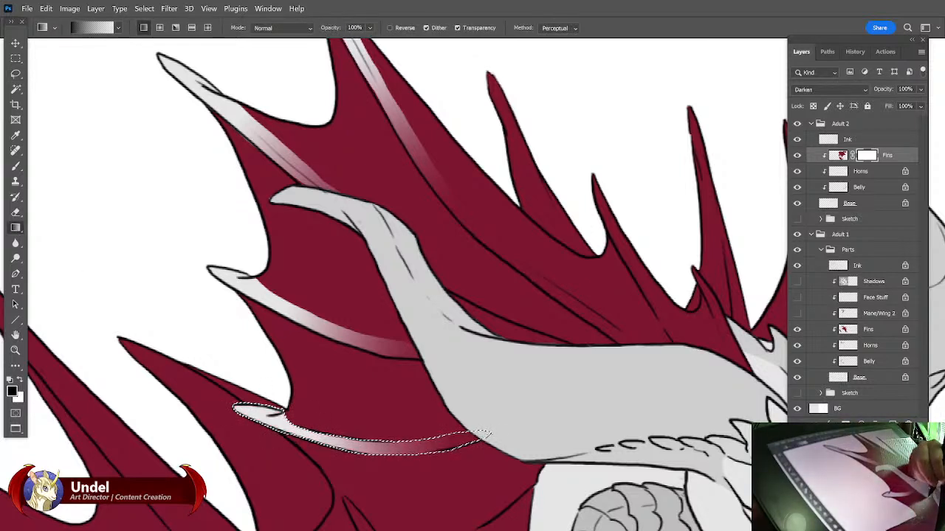
pyautogui.hotkey('ctrl', 'f')
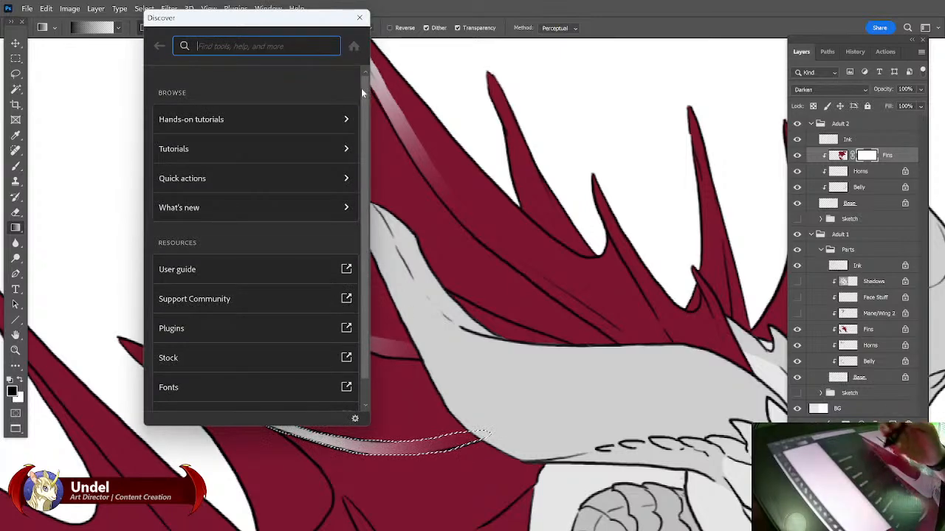
pyautogui.click(360, 17)
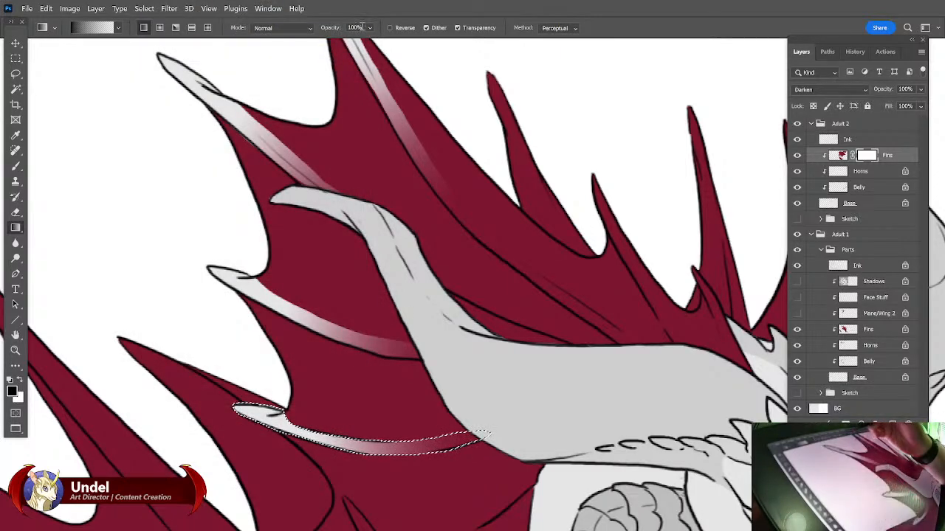
pyautogui.hotkey('ctrl', 'd')
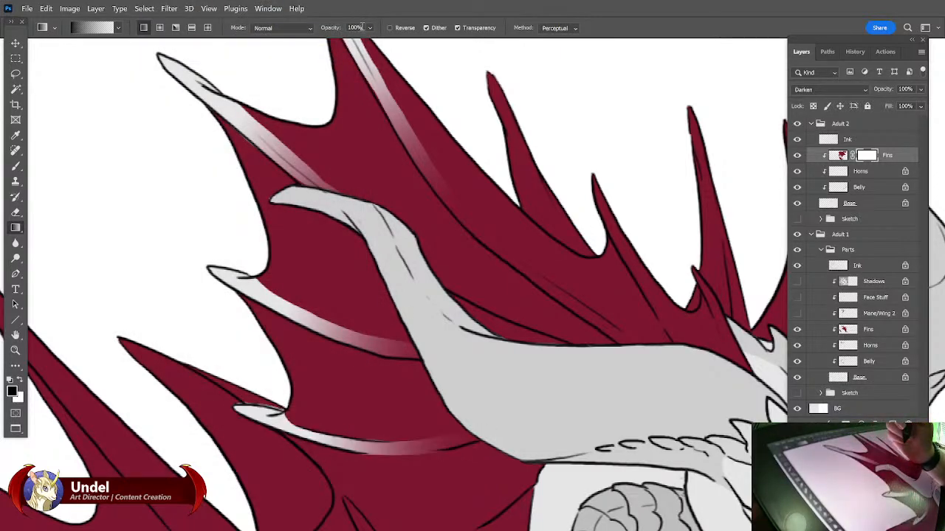
# Brush white on the Fins mask along the edges of Adult 2's two uppermost faded head-fin spines to clean up their outlines.
pyautogui.click(15, 165)
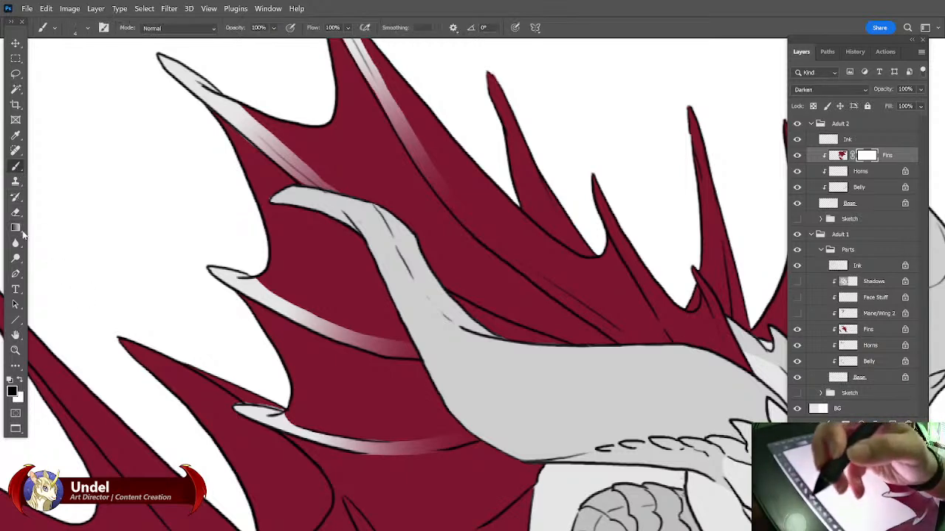
pyautogui.click(20, 380)
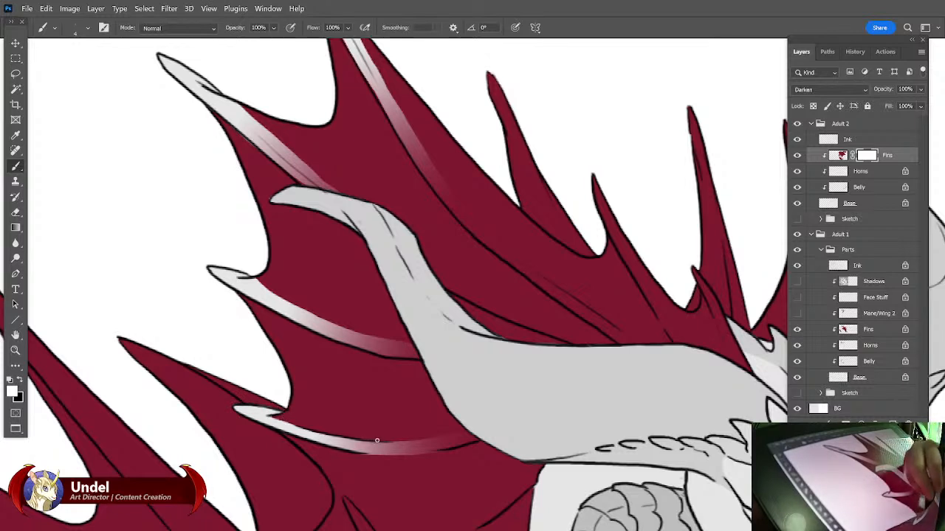
pyautogui.moveTo(413, 266); pyautogui.dragTo(420, 277)
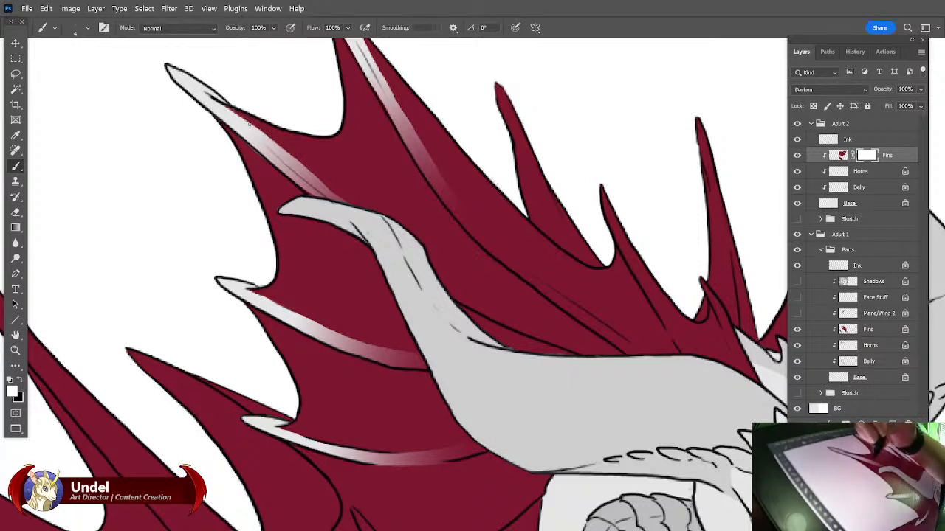
pyautogui.moveTo(247, 120); pyautogui.dragTo(300, 163)
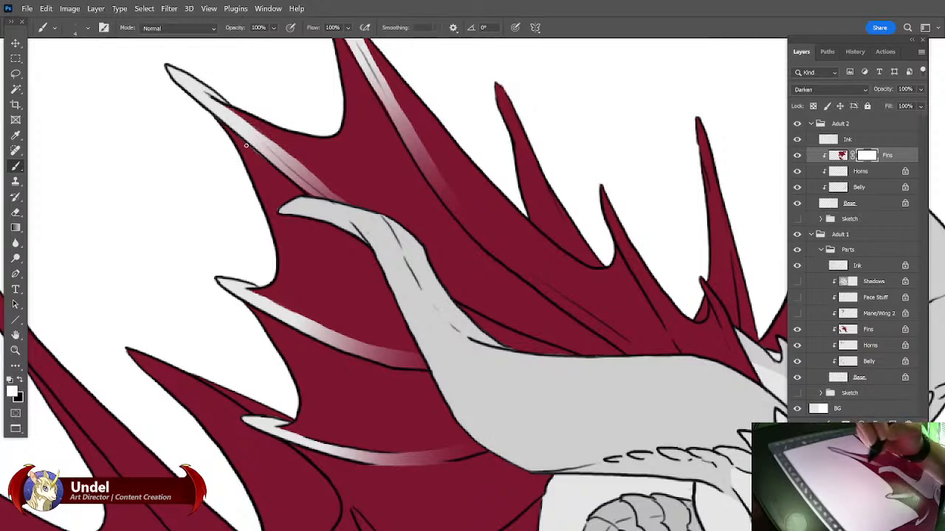
pyautogui.moveTo(497, 163)
pyautogui.mouseDown()
pyautogui.moveTo(495, 274)
pyautogui.moveTo(509, 287)
pyautogui.mouseUp()
pyautogui.moveTo(363, 143); pyautogui.dragTo(386, 181)
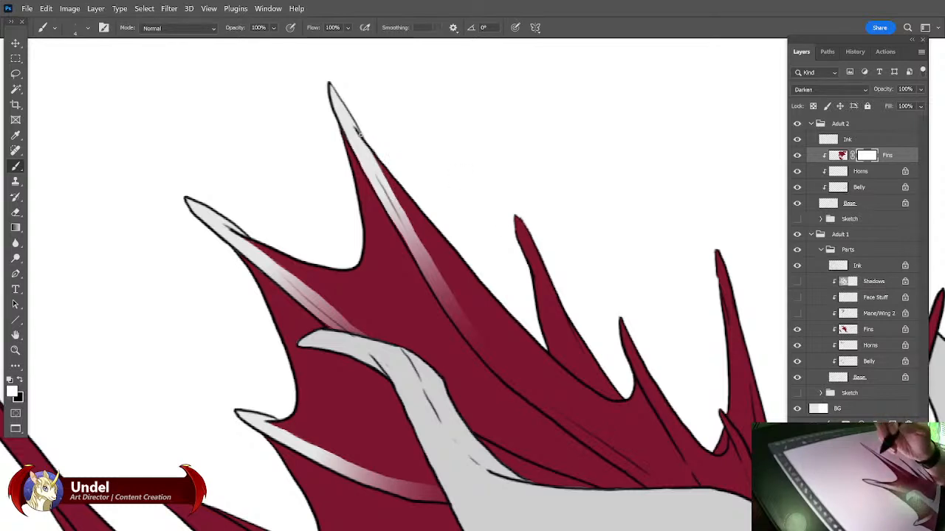
pyautogui.moveTo(369, 152); pyautogui.dragTo(414, 232)
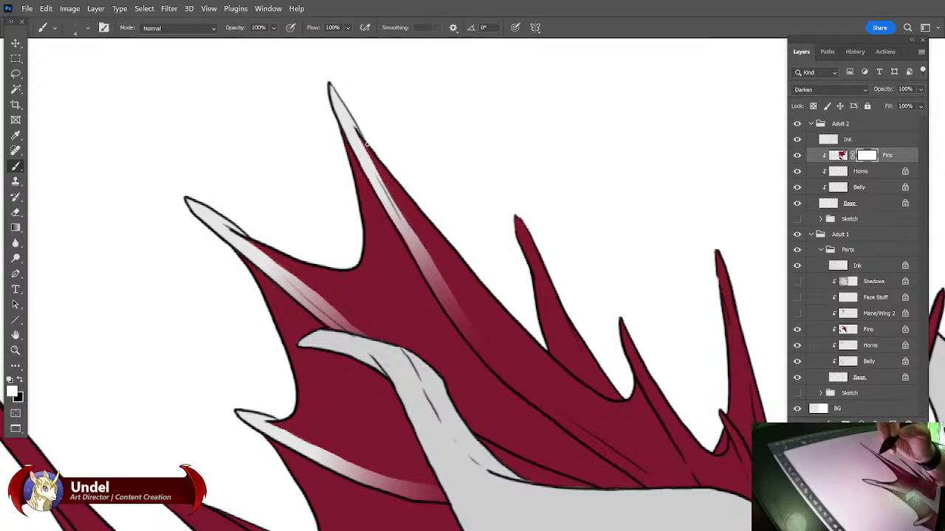
pyautogui.moveTo(408, 222); pyautogui.dragTo(447, 289)
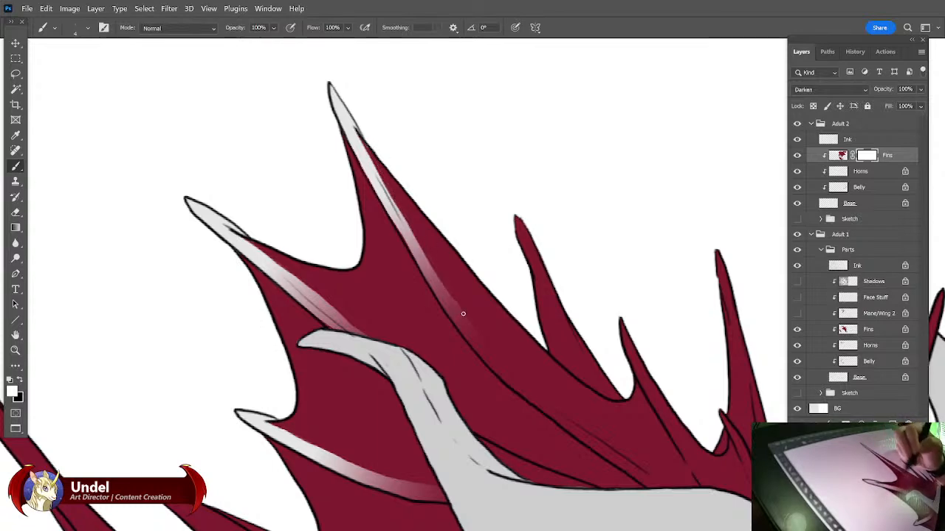
# Lasso the short spine above the near horn's base and fade it from the tip with a black-to-transparent gradient on the Fins mask.
pyautogui.moveTo(552, 347)
pyautogui.mouseDown()
pyautogui.moveTo(544, 300)
pyautogui.moveTo(531, 325)
pyautogui.moveTo(543, 325)
pyautogui.moveTo(464, 258)
pyautogui.moveTo(424, 263)
pyautogui.moveTo(404, 251)
pyautogui.moveTo(412, 302)
pyautogui.moveTo(486, 430)
pyautogui.moveTo(416, 256)
pyautogui.mouseUp()
pyautogui.press('l')
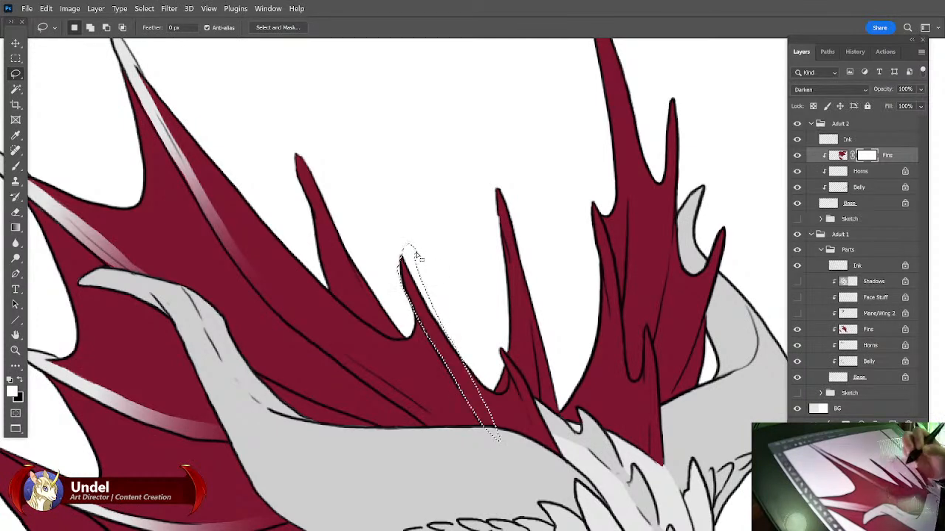
pyautogui.press('g')
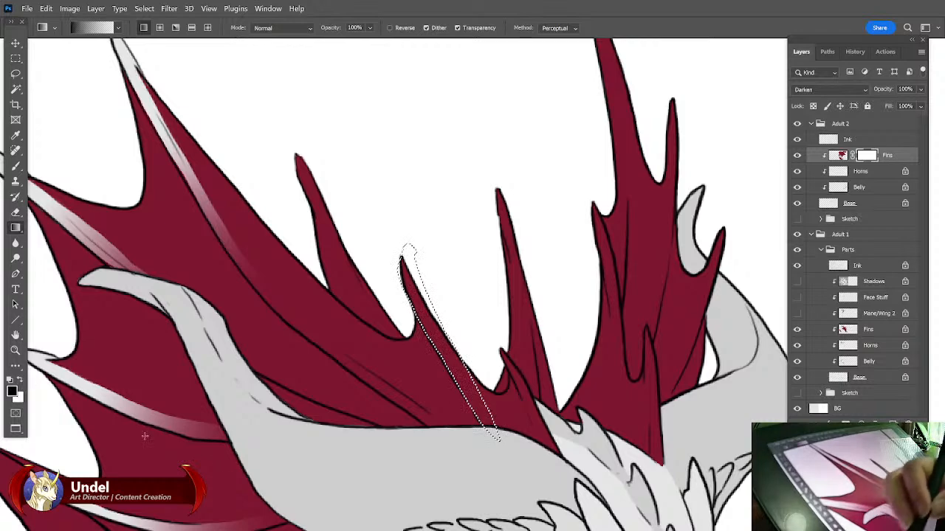
pyautogui.moveTo(423, 314); pyautogui.dragTo(485, 421)
pyautogui.hotkey('ctrl', 'd')
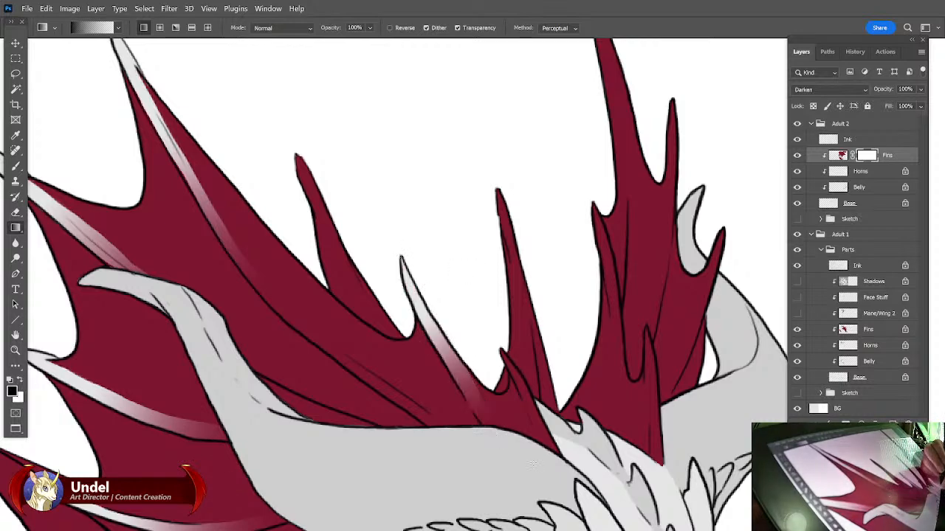
# Lasso the small innermost spine of the near head fin, beside the forehead tufts, and fade it with the gradient on the Fins mask.
pyautogui.moveTo(574, 296); pyautogui.dragTo(489, 306)
pyautogui.press('l')
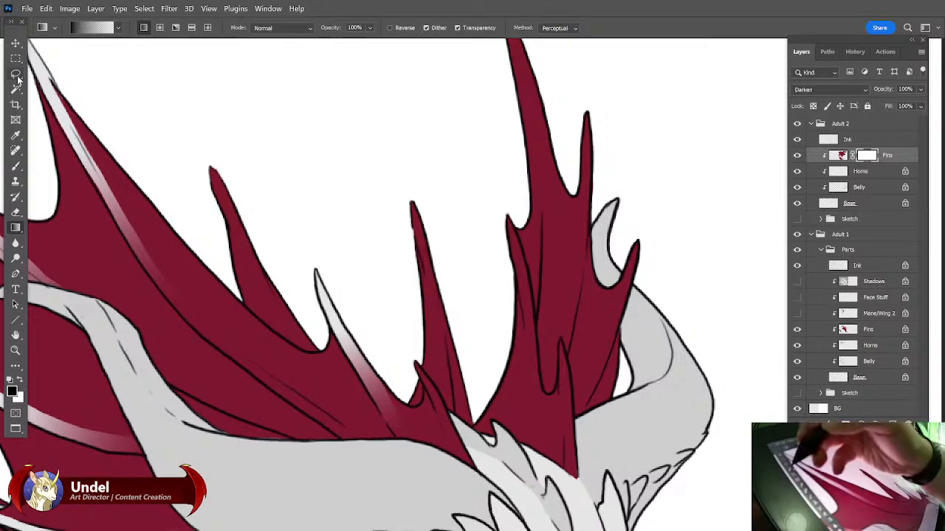
pyautogui.moveTo(436, 369)
pyautogui.mouseDown()
pyautogui.moveTo(452, 415)
pyautogui.moveTo(425, 373)
pyautogui.moveTo(434, 403)
pyautogui.mouseUp()
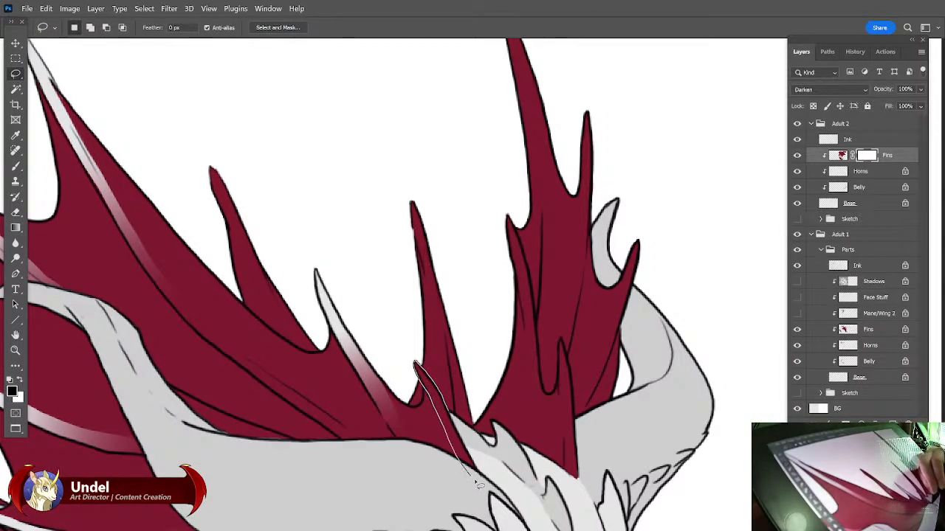
pyautogui.moveTo(472, 447)
pyautogui.mouseDown()
pyautogui.moveTo(448, 392)
pyautogui.moveTo(416, 363)
pyautogui.mouseUp()
pyautogui.press('g')
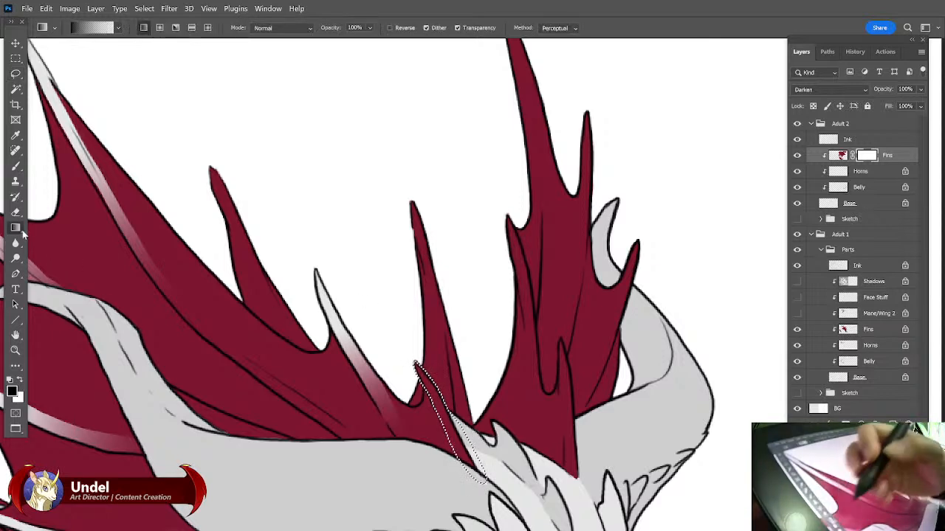
pyautogui.moveTo(436, 400); pyautogui.dragTo(473, 469)
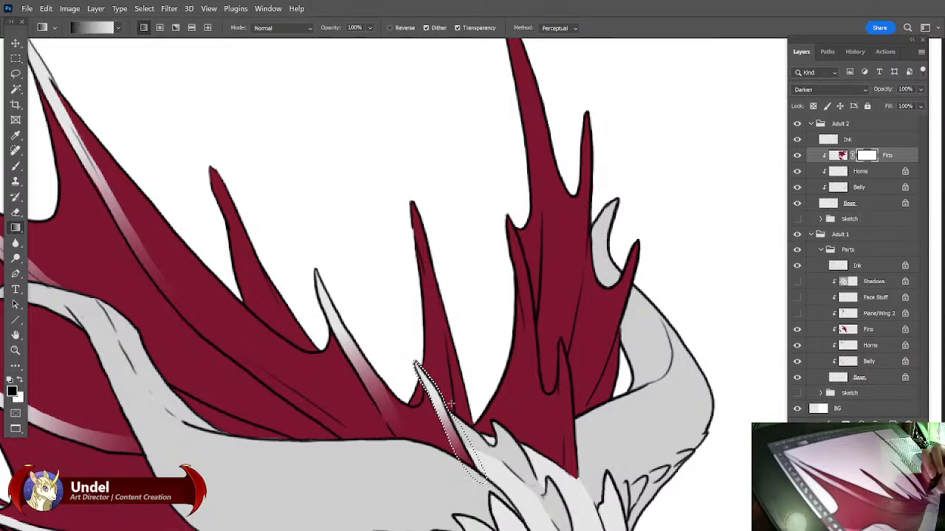
pyautogui.hotkey('ctrl', 'd')
# Lasso the short front spine of the far head fin, rising from the forehead, and fade it with the black-to-transparent gradient.
pyautogui.moveTo(718, 301); pyautogui.dragTo(541, 273)
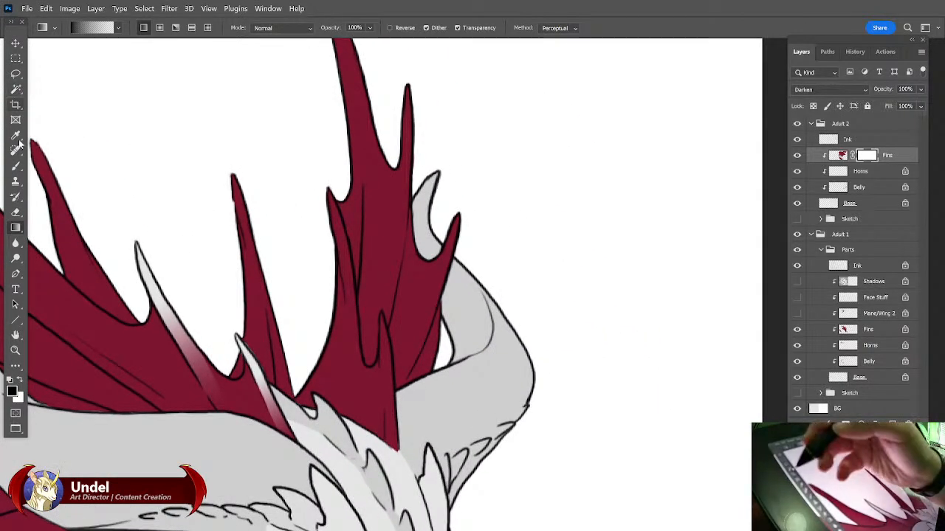
pyautogui.press('b')
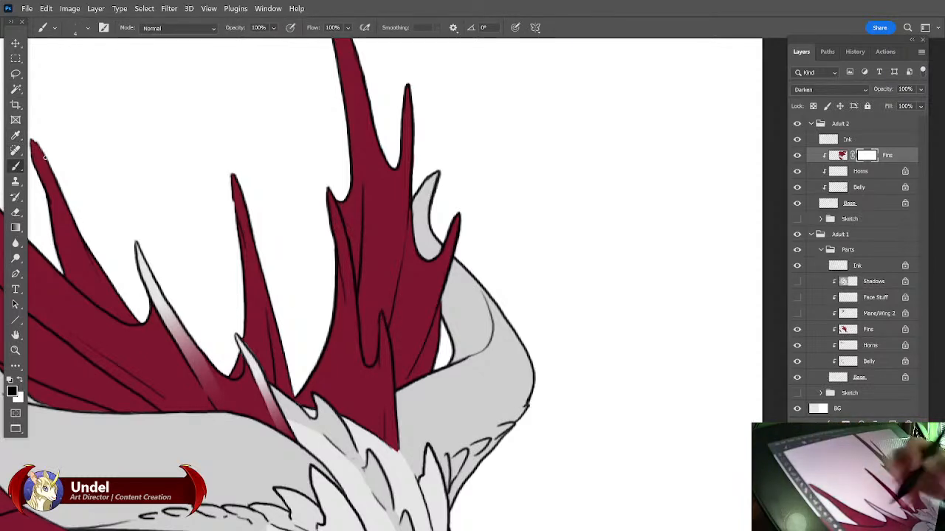
pyautogui.press('l')
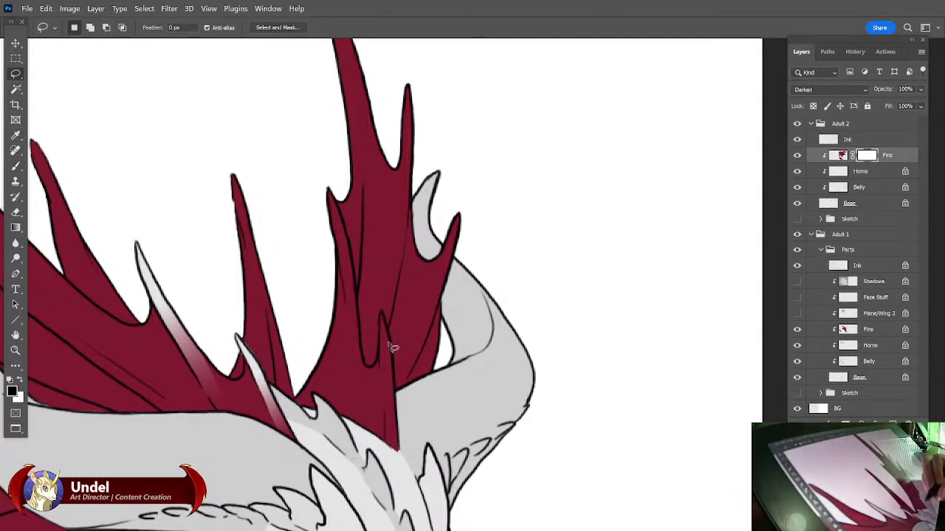
pyautogui.moveTo(382, 317); pyautogui.dragTo(388, 401)
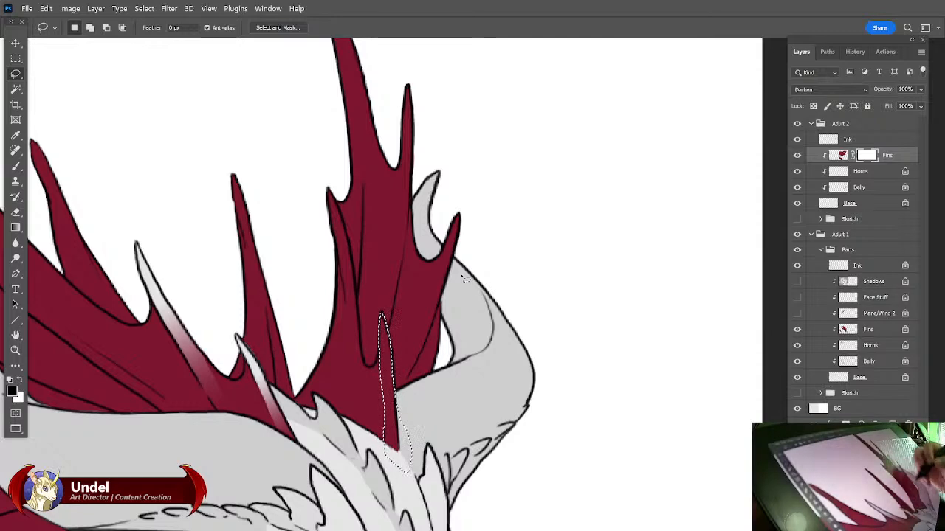
pyautogui.moveTo(542, 273); pyautogui.dragTo(535, 291)
pyautogui.click(15, 227)
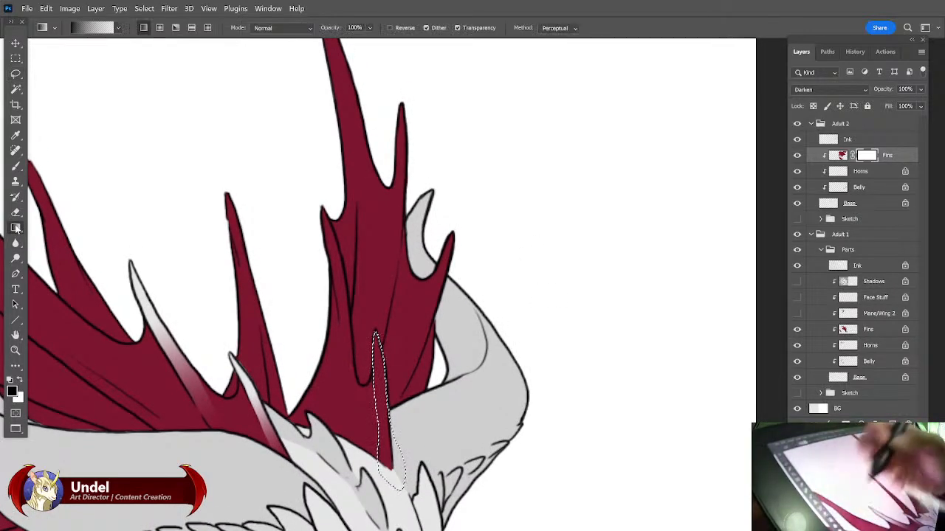
pyautogui.moveTo(603, 318); pyautogui.dragTo(610, 303)
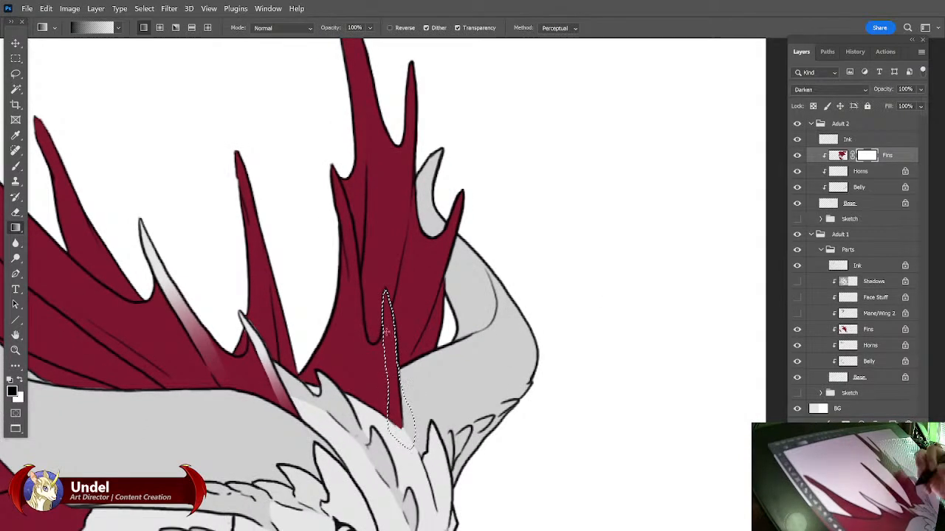
pyautogui.moveTo(386, 298); pyautogui.dragTo(397, 402)
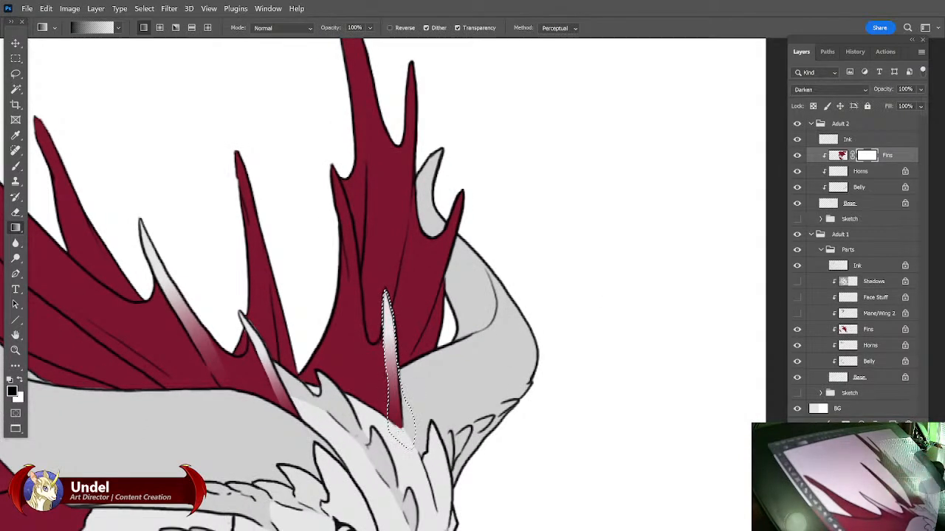
pyautogui.click(15, 73)
pyautogui.hotkey('ctrl', 'd')
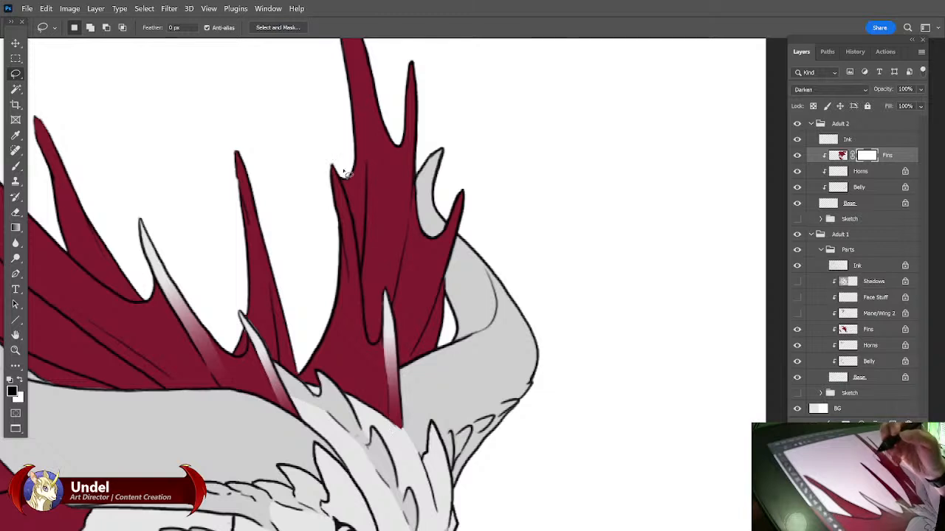
# Lasso the long, narrow spine on the far head fin's inner edge and fade it from the tip on the Fins mask.
pyautogui.moveTo(333, 170)
pyautogui.mouseDown()
pyautogui.moveTo(366, 360)
pyautogui.moveTo(355, 241)
pyautogui.moveTo(333, 171)
pyautogui.mouseUp()
pyautogui.moveTo(352, 297)
pyautogui.mouseDown()
pyautogui.moveTo(370, 407)
pyautogui.moveTo(356, 296)
pyautogui.mouseUp()
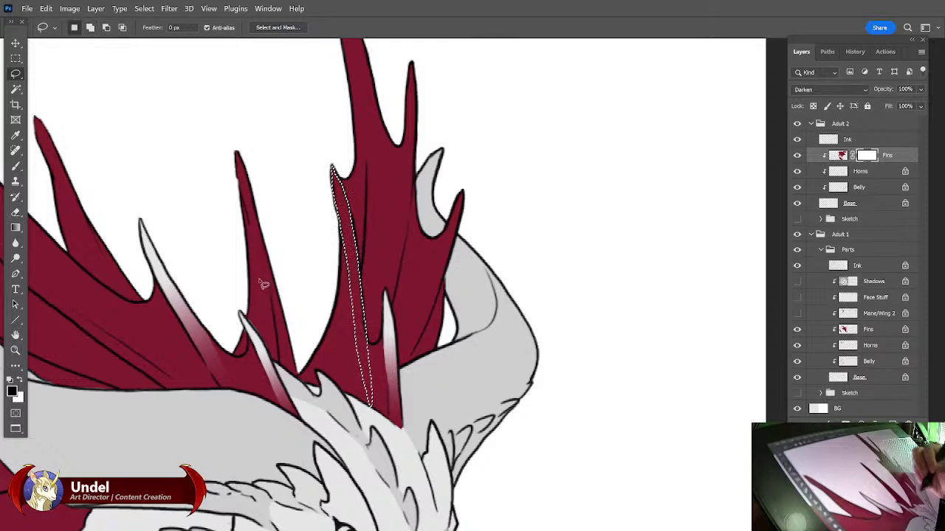
pyautogui.press('g')
pyautogui.moveTo(347, 228); pyautogui.dragTo(367, 370)
pyautogui.hotkey('ctrl', 'd')
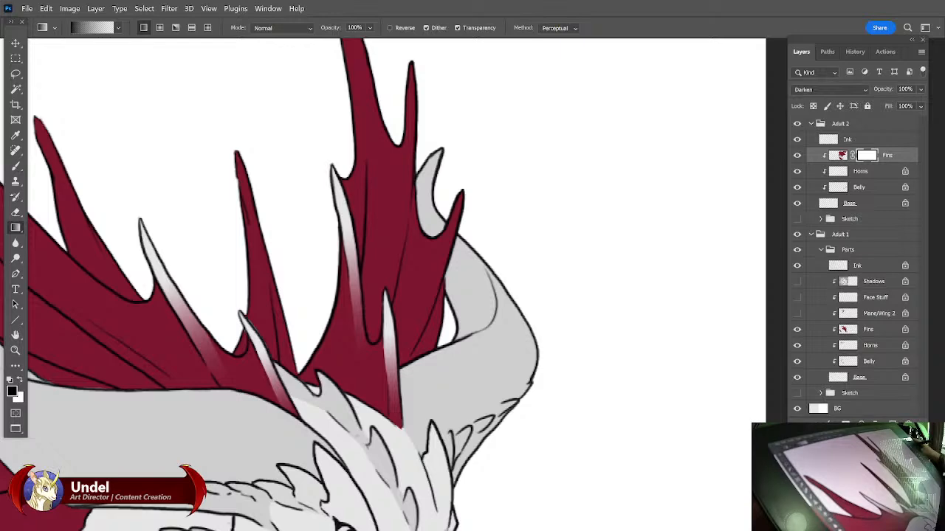
# Lasso the tallest spine of the far head fin, refine its outline, and fade it with the black-to-transparent gradient on the Fins mask.
pyautogui.moveTo(629, 111)
pyautogui.mouseDown()
pyautogui.moveTo(627, 343)
pyautogui.moveTo(605, 304)
pyautogui.moveTo(578, 287)
pyautogui.mouseUp()
pyautogui.click(16, 74)
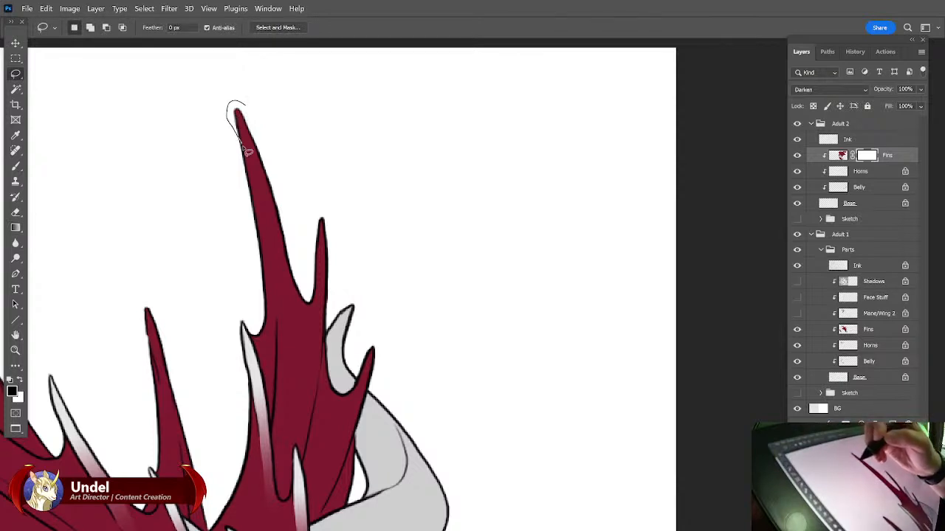
pyautogui.moveTo(257, 183)
pyautogui.mouseDown()
pyautogui.moveTo(276, 266)
pyautogui.moveTo(283, 359)
pyautogui.moveTo(286, 257)
pyautogui.moveTo(273, 161)
pyautogui.moveTo(254, 118)
pyautogui.mouseUp()
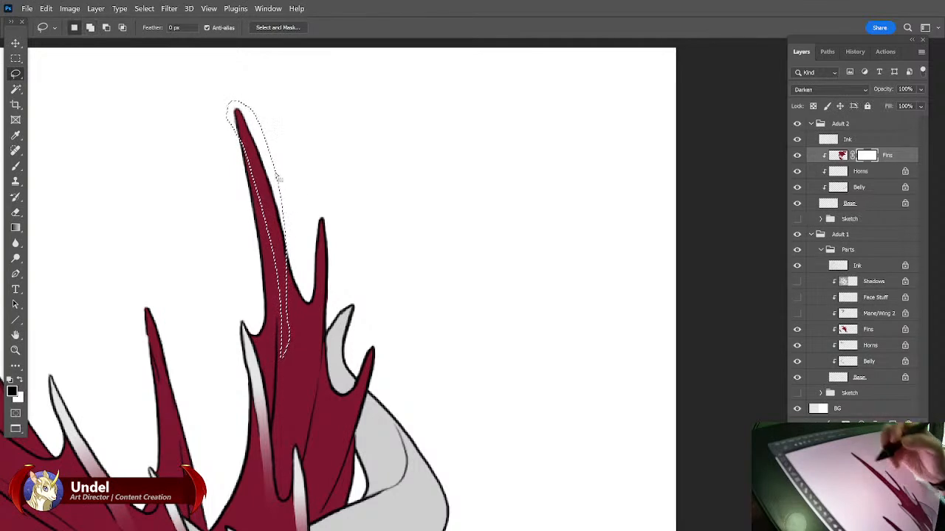
pyautogui.moveTo(285, 245)
pyautogui.mouseDown()
pyautogui.moveTo(282, 378)
pyautogui.moveTo(276, 236)
pyautogui.mouseUp()
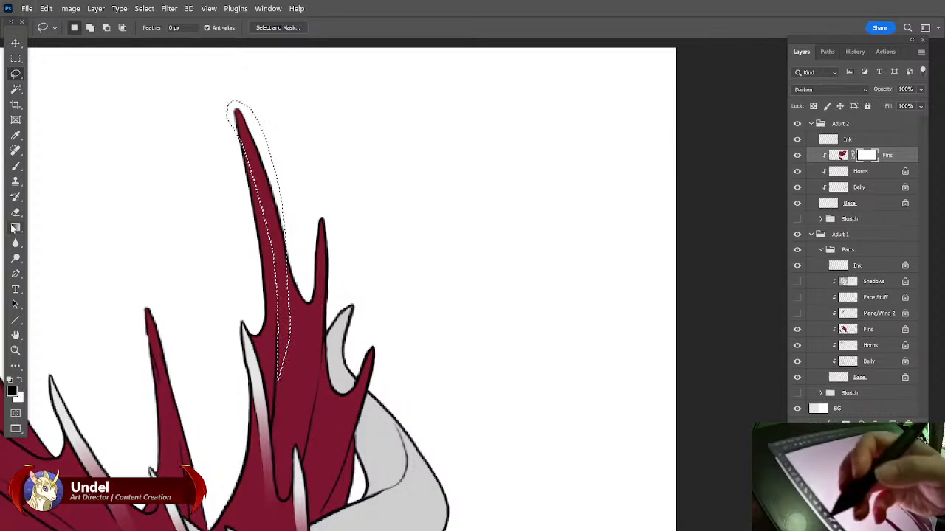
pyautogui.press('g')
pyautogui.moveTo(265, 195); pyautogui.dragTo(298, 373)
pyautogui.hotkey('ctrl', 'd')
# Lasso the far head fin's spine between the tallest spine and the far horn's tip, and fade it with the same gradient.
pyautogui.press('l')
pyautogui.moveTo(324, 215)
pyautogui.mouseDown()
pyautogui.moveTo(311, 275)
pyautogui.moveTo(314, 404)
pyautogui.moveTo(330, 332)
pyautogui.moveTo(329, 215)
pyautogui.mouseUp()
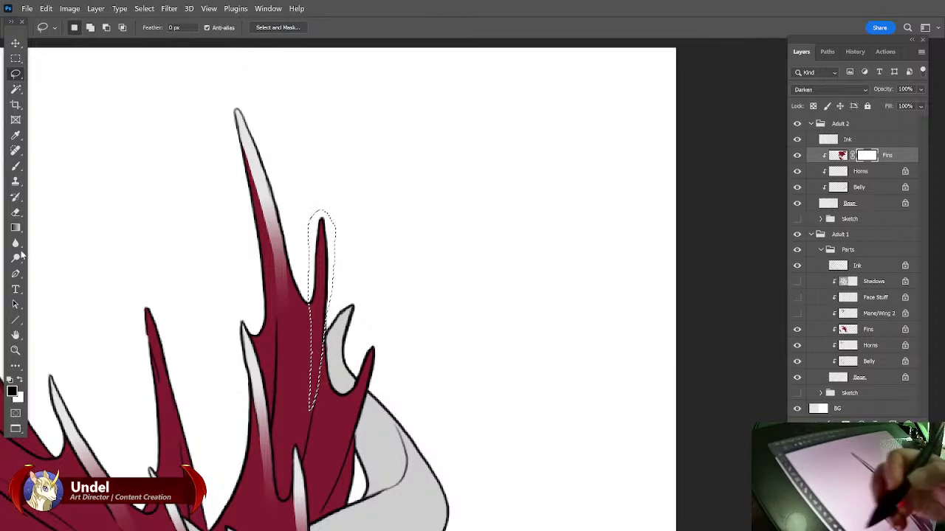
pyautogui.click(15, 227)
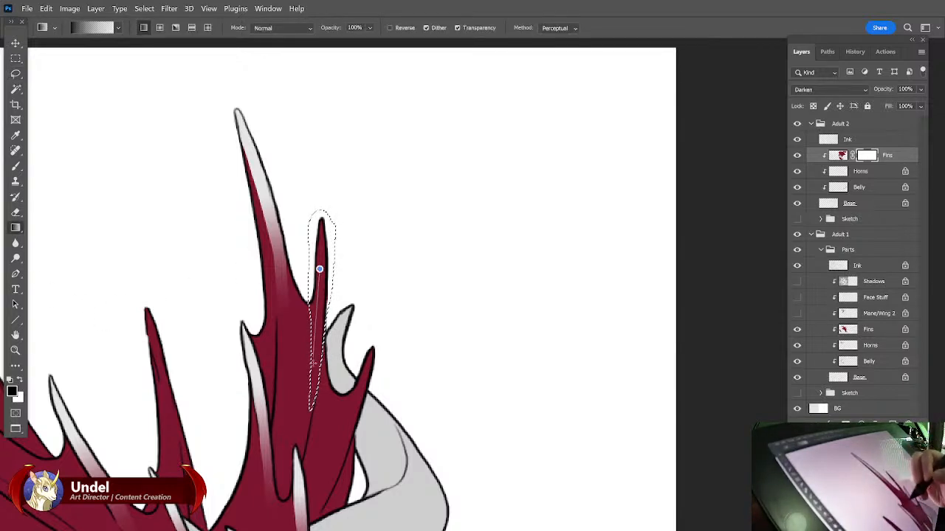
pyautogui.moveTo(319, 269); pyautogui.dragTo(325, 418)
pyautogui.hotkey('ctrl', 'd')
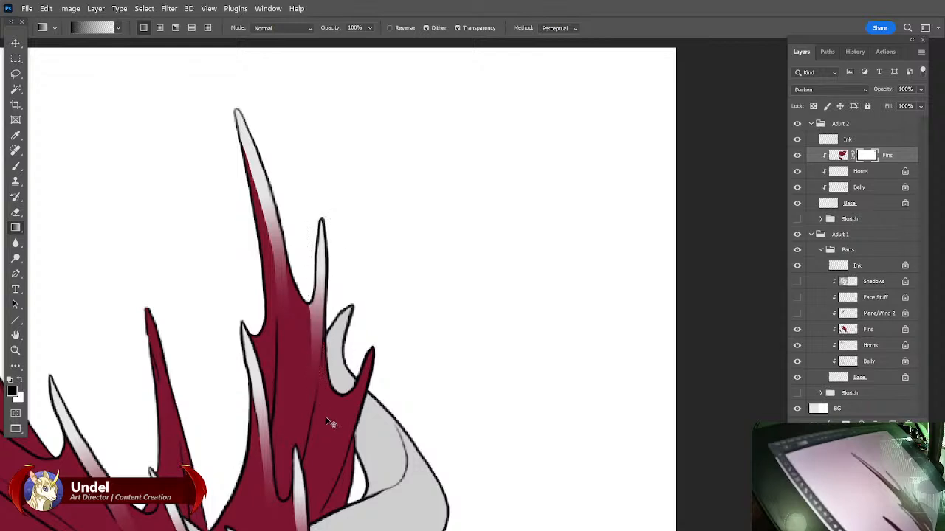
# Lasso the far head fin's outermost spine, overlapping the far horn, and fade it with the gradient, redoing the first gradient pass.
pyautogui.moveTo(497, 328); pyautogui.dragTo(500, 226)
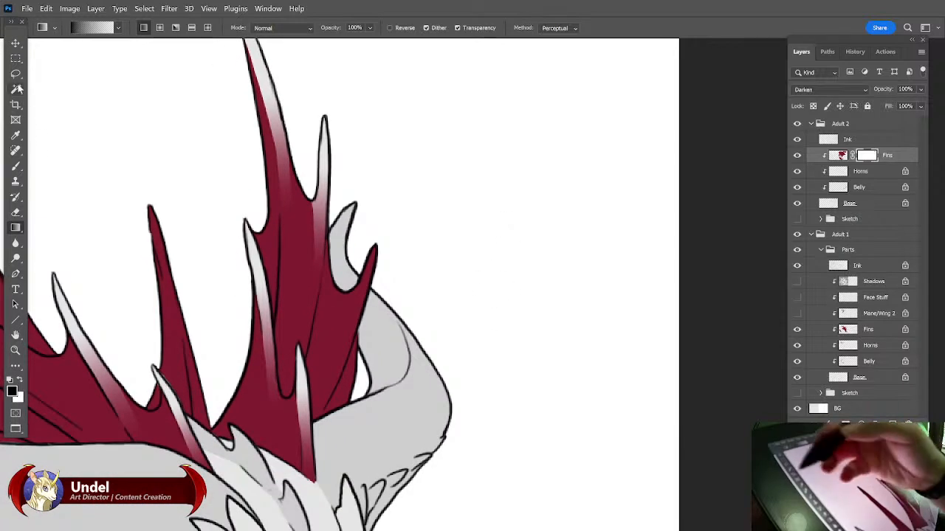
pyautogui.click(16, 74)
pyautogui.moveTo(383, 258)
pyautogui.mouseDown()
pyautogui.moveTo(373, 248)
pyautogui.moveTo(331, 397)
pyautogui.moveTo(360, 342)
pyautogui.mouseUp()
pyautogui.moveTo(381, 256)
pyautogui.mouseDown()
pyautogui.moveTo(343, 338)
pyautogui.moveTo(343, 293)
pyautogui.moveTo(375, 247)
pyautogui.moveTo(331, 398)
pyautogui.mouseUp()
pyautogui.click(15, 228)
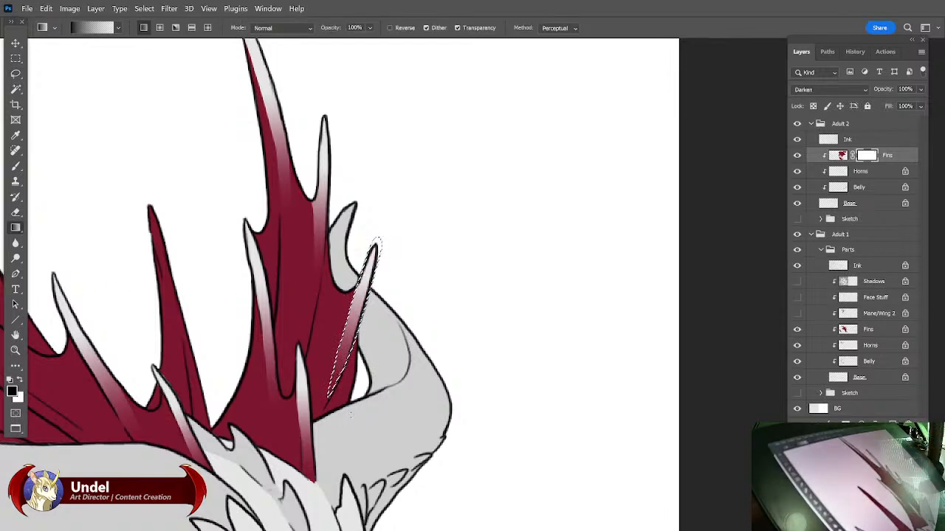
pyautogui.hotkey('ctrl', 'z')
pyautogui.moveTo(367, 273); pyautogui.dragTo(341, 373)
pyautogui.hotkey('ctrl', 'd')
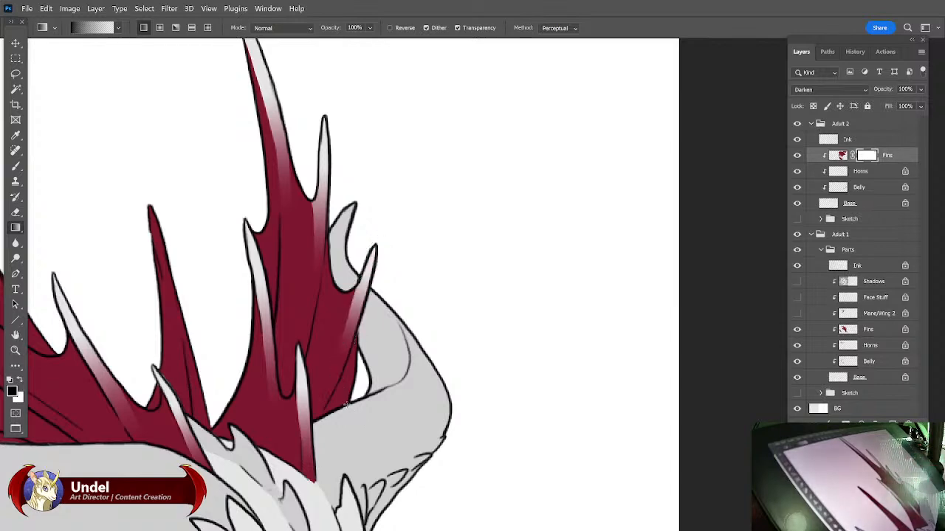
# Display the Fins layer mask on its own to inspect all the spine gradients for stray marks.
pyautogui.moveTo(473, 406); pyautogui.dragTo(554, 359)
pyautogui.hotkey('ctrl', '-')
pyautogui.hotkey('ctrl', '-')
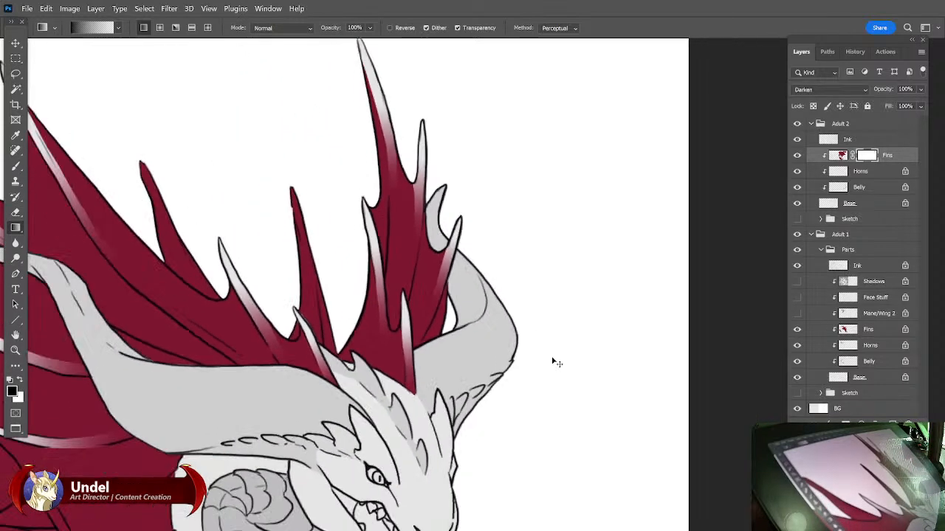
pyautogui.keyDown('alt'); pyautogui.click(866, 157); pyautogui.keyUp('alt')
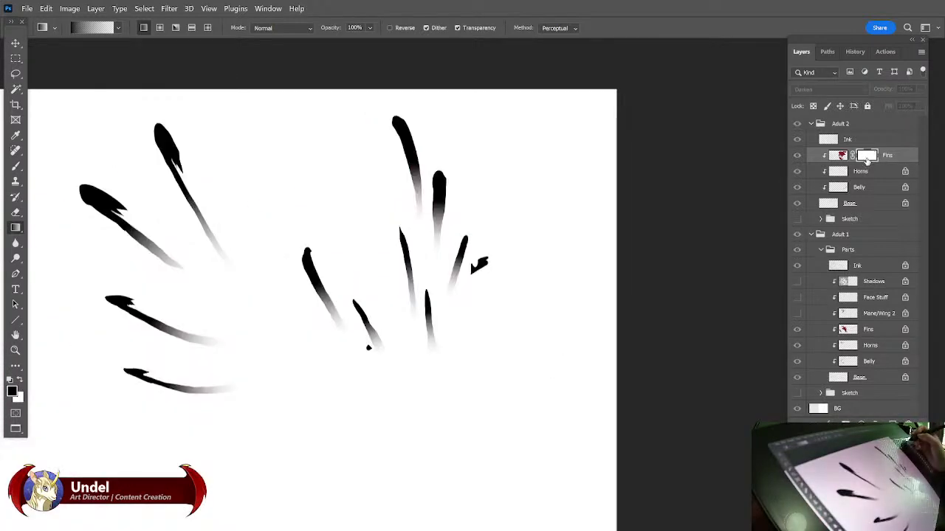
# Leave the mask-only view and examine the coloured head, neck and wing fins for spines without a fade.
pyautogui.keyDown('alt'); pyautogui.click(868, 157); pyautogui.keyUp('alt')
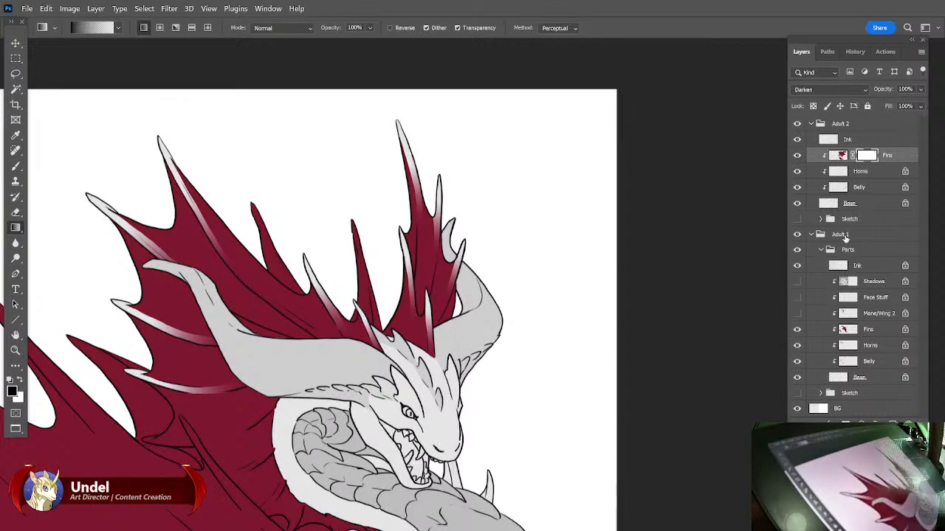
pyautogui.hotkey('ctrl', '=')
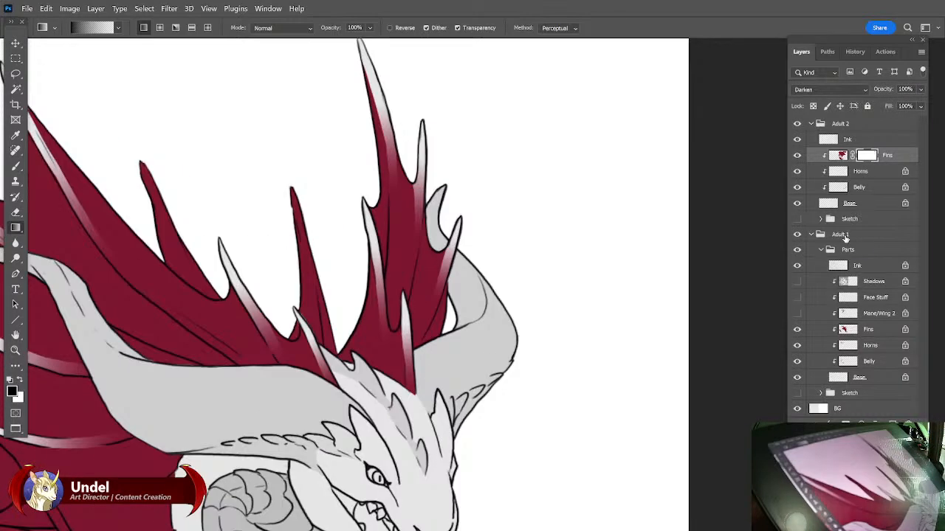
pyautogui.moveTo(199, 465); pyautogui.dragTo(702, 284)
pyautogui.moveTo(385, 407); pyautogui.dragTo(715, 369)
pyautogui.moveTo(259, 435); pyautogui.dragTo(724, 413)
pyautogui.moveTo(237, 428); pyautogui.dragTo(664, 464)
pyautogui.moveTo(354, 327); pyautogui.dragTo(601, 258)
pyautogui.moveTo(596, 479); pyautogui.dragTo(306, 292)
pyautogui.moveTo(529, 358); pyautogui.dragTo(320, 306)
pyautogui.moveTo(531, 472); pyautogui.dragTo(584, 346)
pyautogui.moveTo(541, 158); pyautogui.dragTo(582, 390)
pyautogui.moveTo(478, 190); pyautogui.dragTo(374, 405)
pyautogui.moveTo(649, 384); pyautogui.dragTo(618, 387)
pyautogui.moveTo(417, 379); pyautogui.dragTo(578, 432)
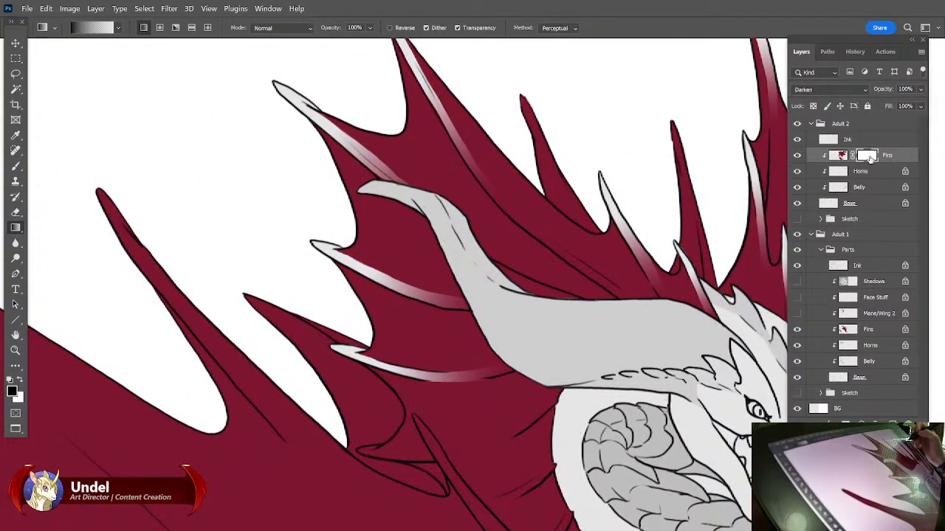
# Lasso the unfaded spine directly below the near head fin, excluding the overlapping tip, and fade it with the black-to-transparent gradient on the Fins mask.
pyautogui.click(16, 74)
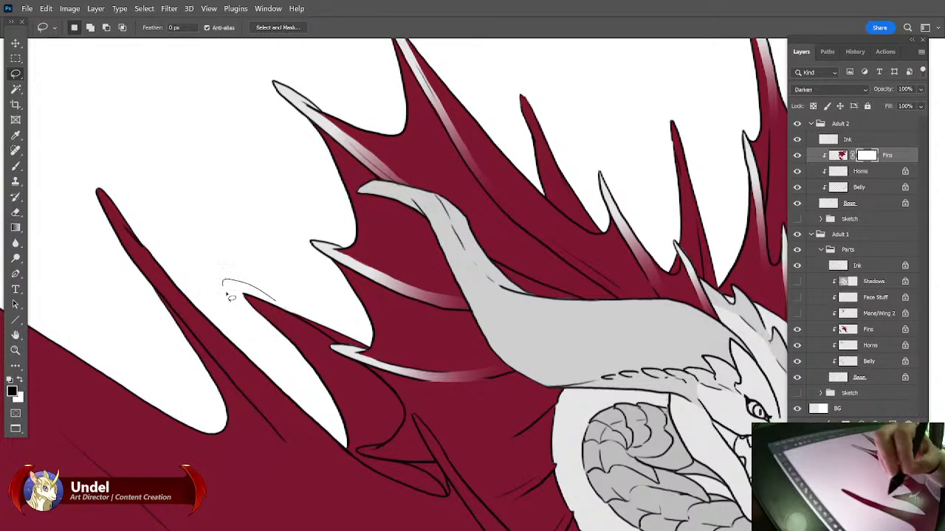
pyautogui.moveTo(341, 357)
pyautogui.mouseDown()
pyautogui.moveTo(338, 344)
pyautogui.moveTo(289, 315)
pyautogui.moveTo(274, 323)
pyautogui.mouseUp()
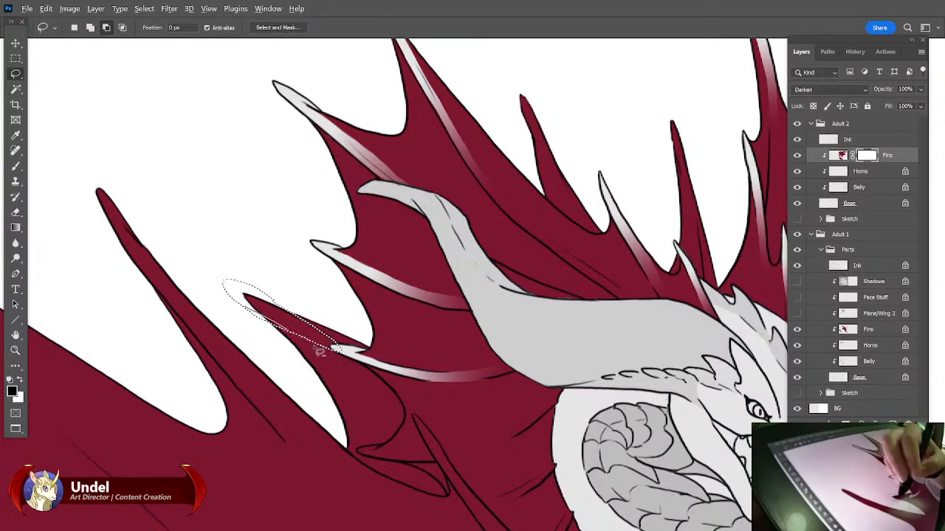
pyautogui.press('g')
pyautogui.moveTo(295, 326); pyautogui.dragTo(383, 366)
pyautogui.hotkey('ctrl', 'd')
# Lasso the small spine rising behind the near head fin, refine its outline, and fade it with the black-to-transparent gradient.
pyautogui.moveTo(534, 190)
pyautogui.mouseDown()
pyautogui.moveTo(269, 342)
pyautogui.moveTo(436, 199)
pyautogui.mouseUp()
pyautogui.click(15, 74)
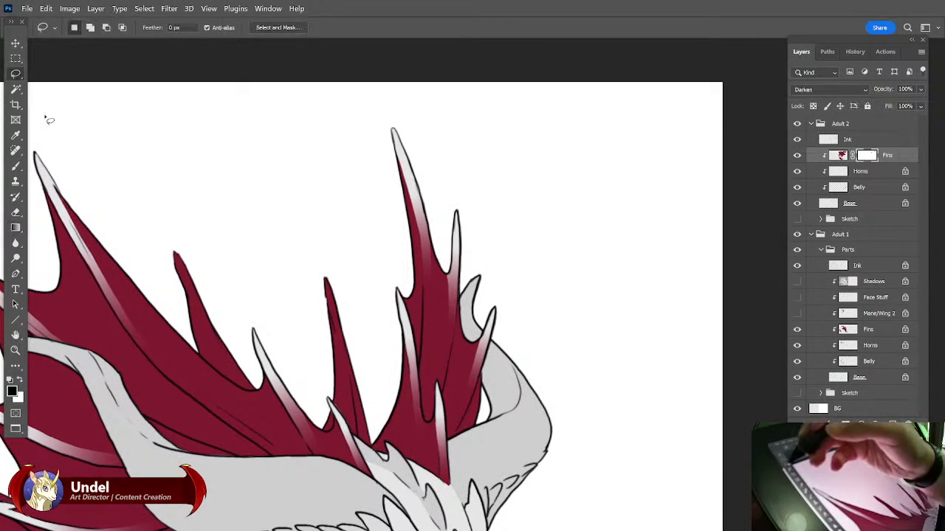
pyautogui.moveTo(169, 243)
pyautogui.mouseDown()
pyautogui.moveTo(231, 384)
pyautogui.moveTo(277, 423)
pyautogui.moveTo(168, 242)
pyautogui.mouseUp()
pyautogui.moveTo(247, 390)
pyautogui.mouseDown()
pyautogui.moveTo(273, 443)
pyautogui.moveTo(223, 373)
pyautogui.mouseUp()
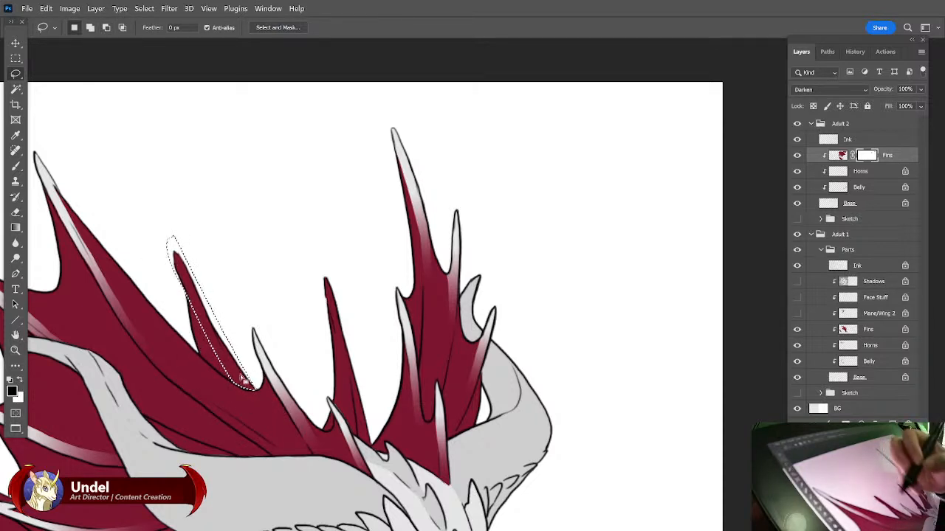
pyautogui.moveTo(239, 386)
pyautogui.mouseDown()
pyautogui.moveTo(255, 392)
pyautogui.moveTo(250, 382)
pyautogui.mouseUp()
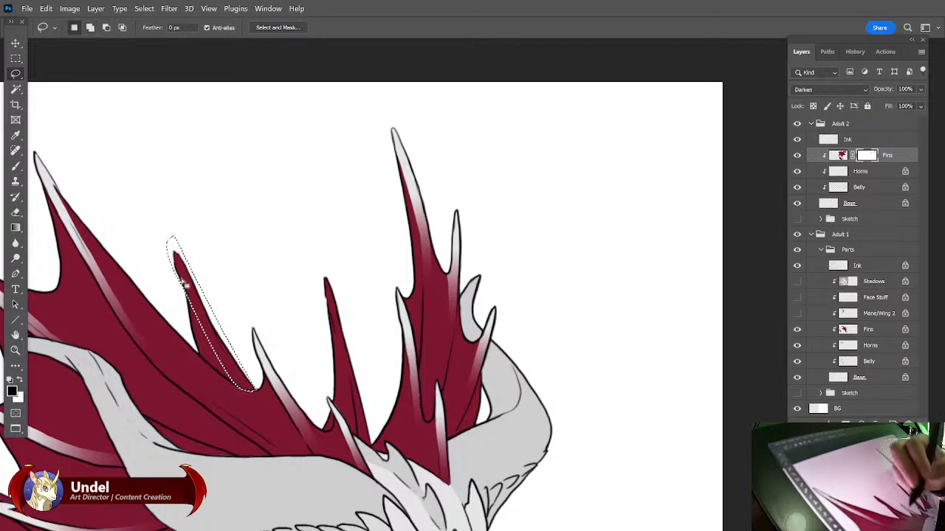
pyautogui.press('g')
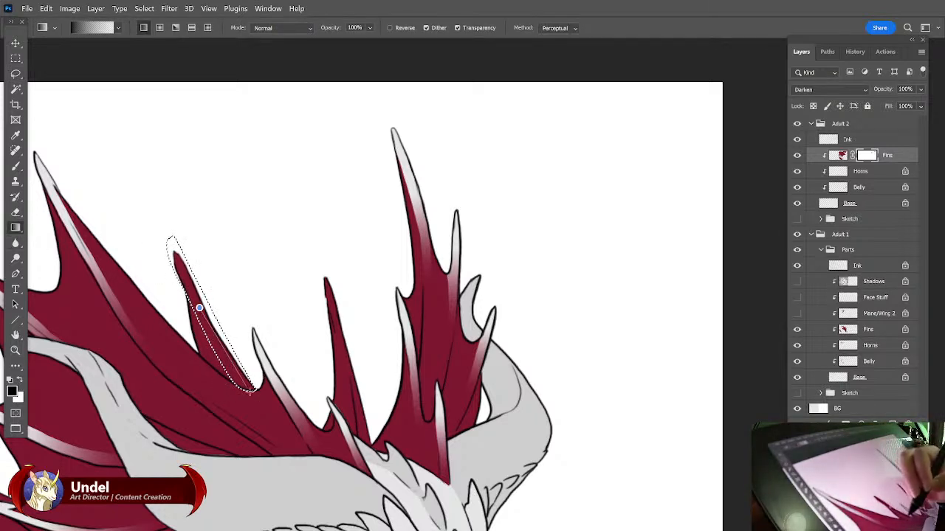
pyautogui.moveTo(199, 308); pyautogui.dragTo(260, 410)
pyautogui.hotkey('ctrl', 'd')
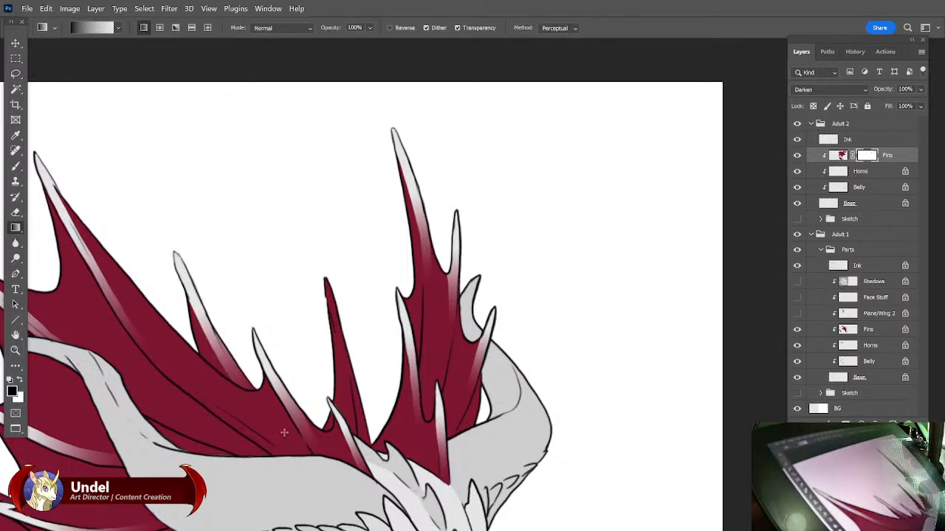
# Lasso the spine standing between the near and far head fins, trim the selection, and fade it with the black-to-transparent gradient.
pyautogui.click(16, 77)
pyautogui.moveTo(379, 283)
pyautogui.mouseDown()
pyautogui.moveTo(355, 256)
pyautogui.moveTo(291, 257)
pyautogui.moveTo(339, 415)
pyautogui.moveTo(344, 332)
pyautogui.moveTo(312, 253)
pyautogui.mouseUp()
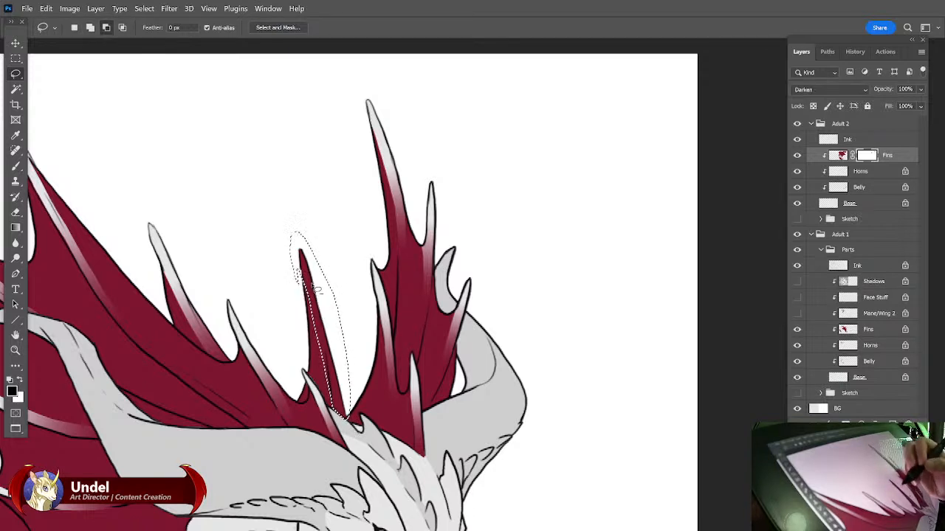
pyautogui.press('g')
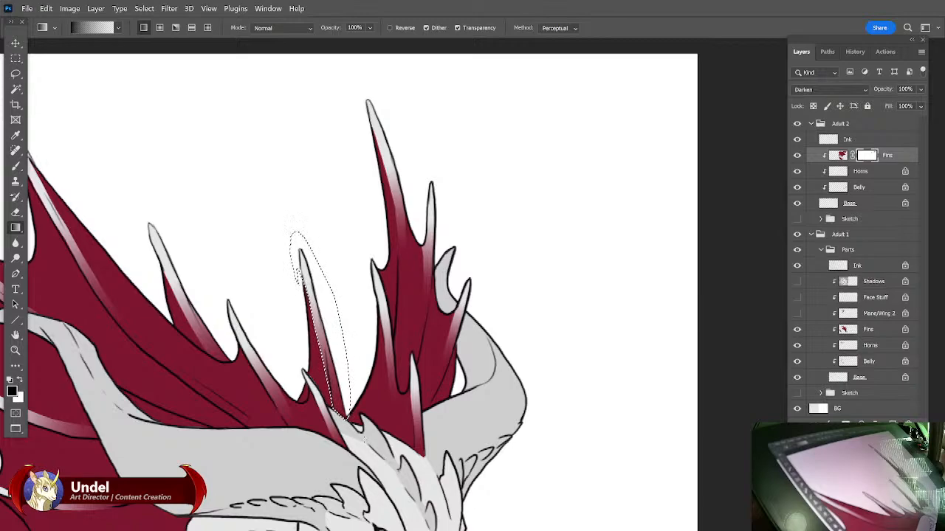
pyautogui.moveTo(364, 440); pyautogui.dragTo(488, 188)
# Lasso the curved neck-fin spine crossed by the wing spike, refine its outline, and fade it from the tip with the black-to-transparent gradient.
pyautogui.moveTo(612, 372); pyautogui.dragTo(751, 78)
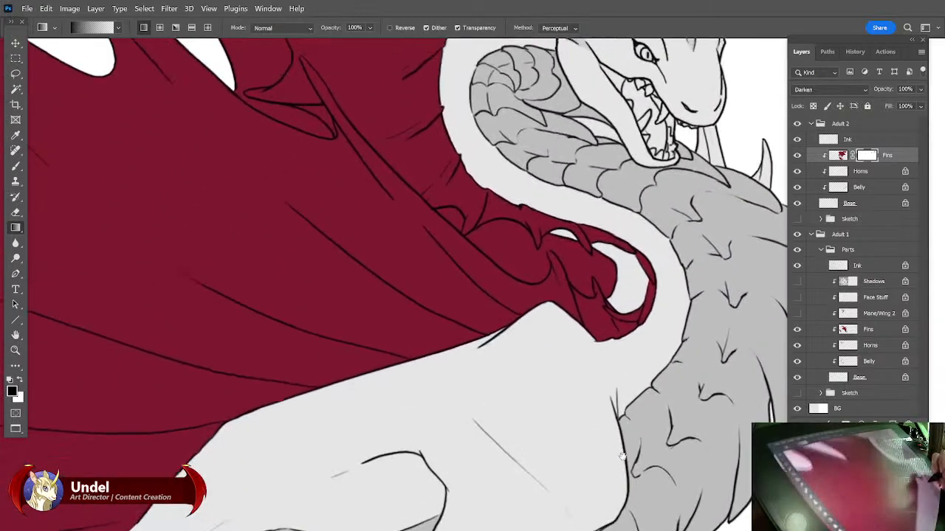
pyautogui.moveTo(572, 251); pyautogui.dragTo(616, 478)
pyautogui.moveTo(622, 234); pyautogui.dragTo(627, 425)
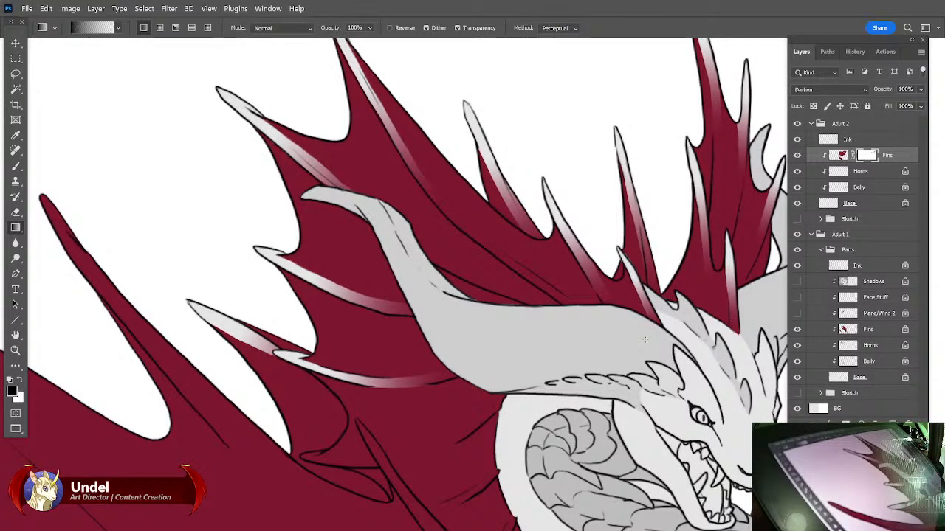
pyautogui.moveTo(544, 362); pyautogui.dragTo(512, 312)
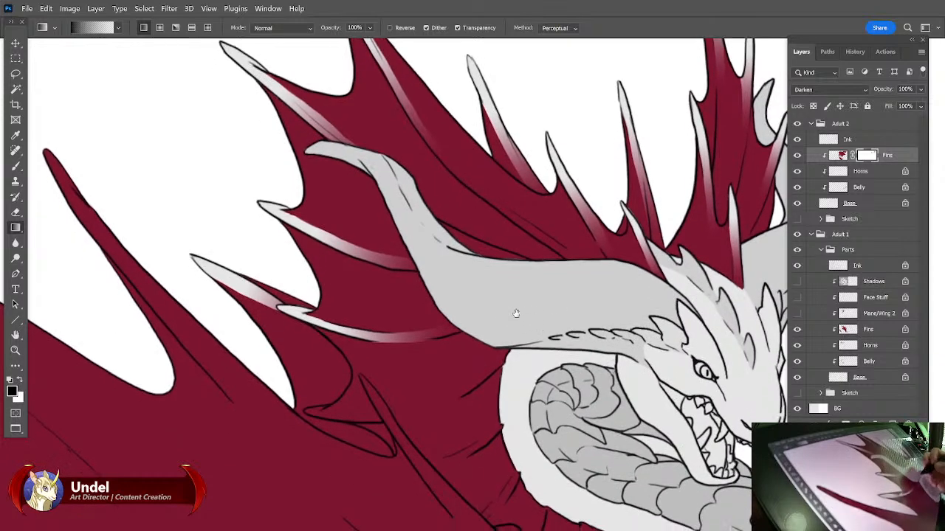
pyautogui.click(15, 75)
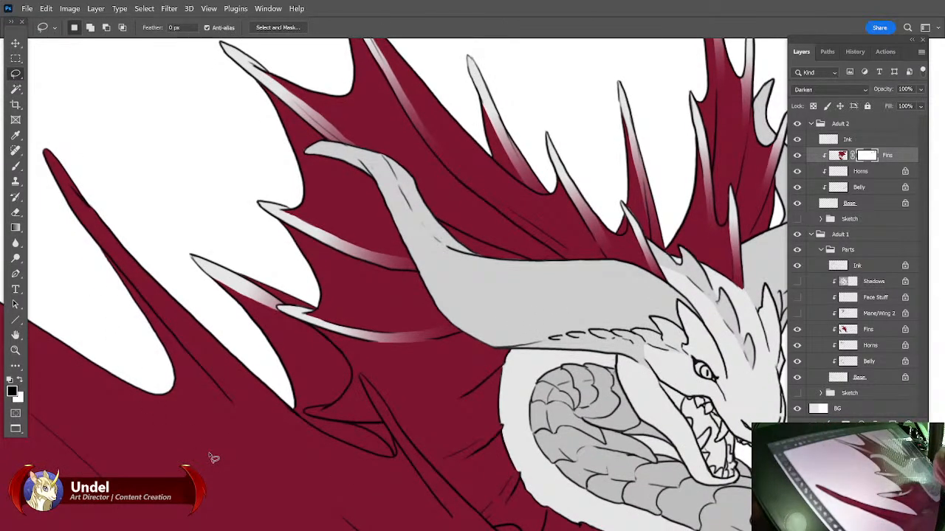
pyautogui.moveTo(330, 407)
pyautogui.mouseDown()
pyautogui.moveTo(308, 413)
pyautogui.moveTo(394, 431)
pyautogui.moveTo(305, 412)
pyautogui.moveTo(386, 428)
pyautogui.moveTo(366, 415)
pyautogui.moveTo(487, 388)
pyautogui.moveTo(416, 422)
pyautogui.moveTo(376, 425)
pyautogui.mouseUp()
pyautogui.hotkey('ctrl', 'd')
pyautogui.press('shift')
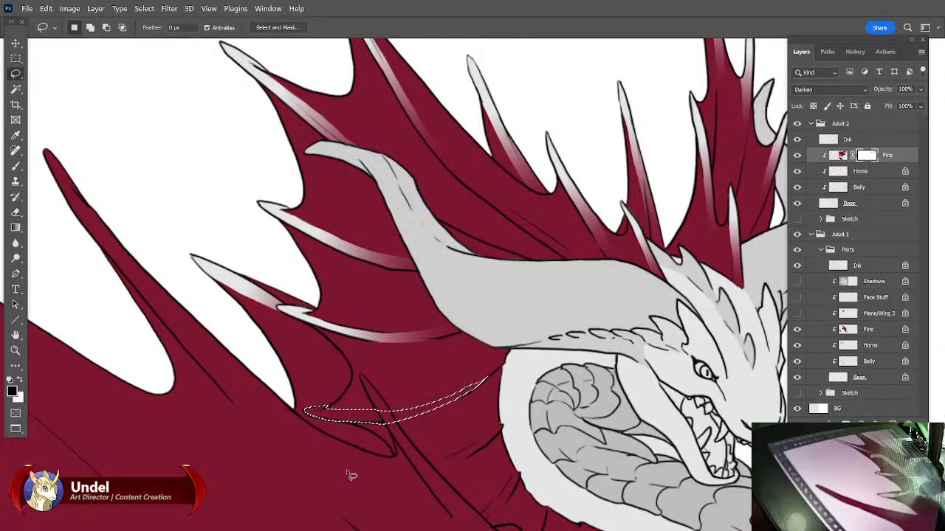
pyautogui.press('alt')
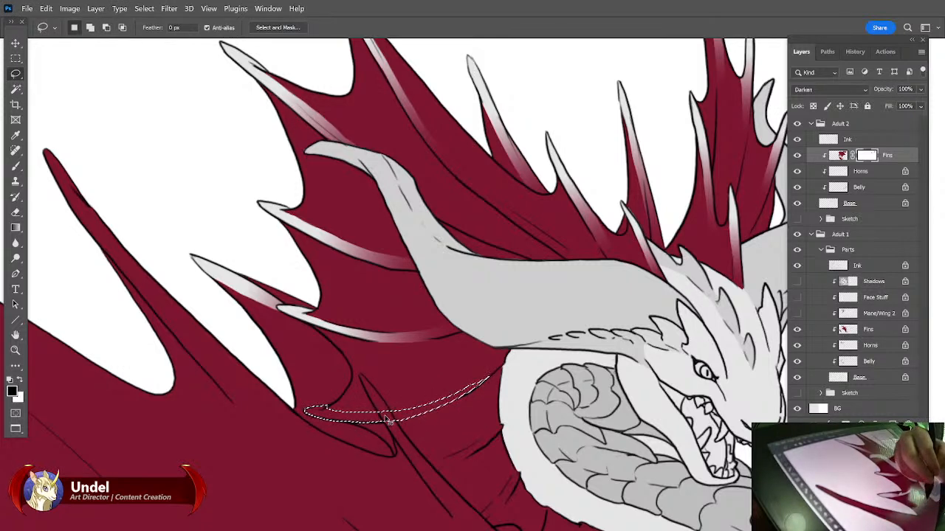
pyautogui.press('alt')
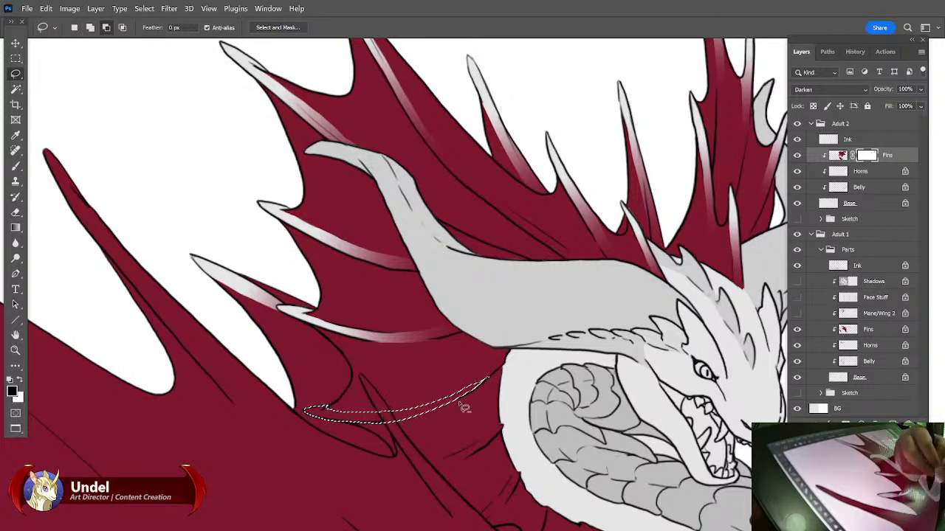
pyautogui.press('shift')
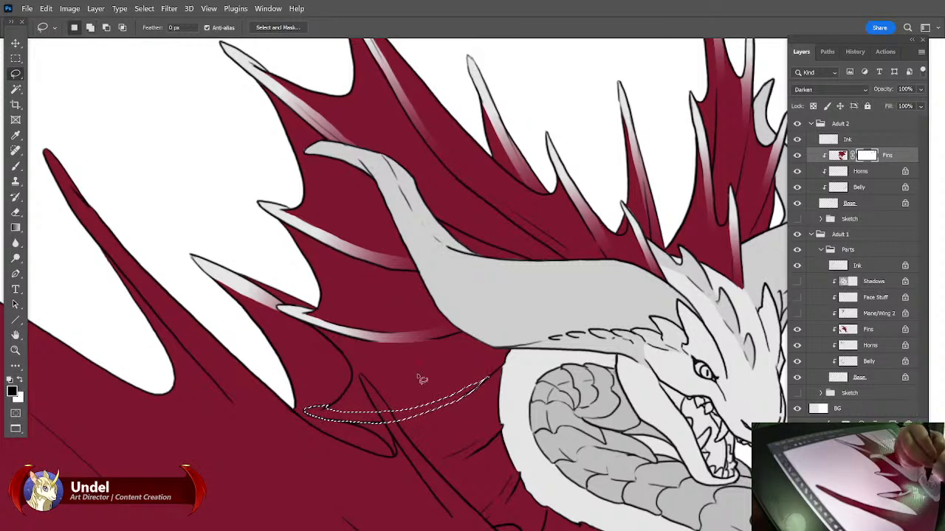
pyautogui.click(15, 228)
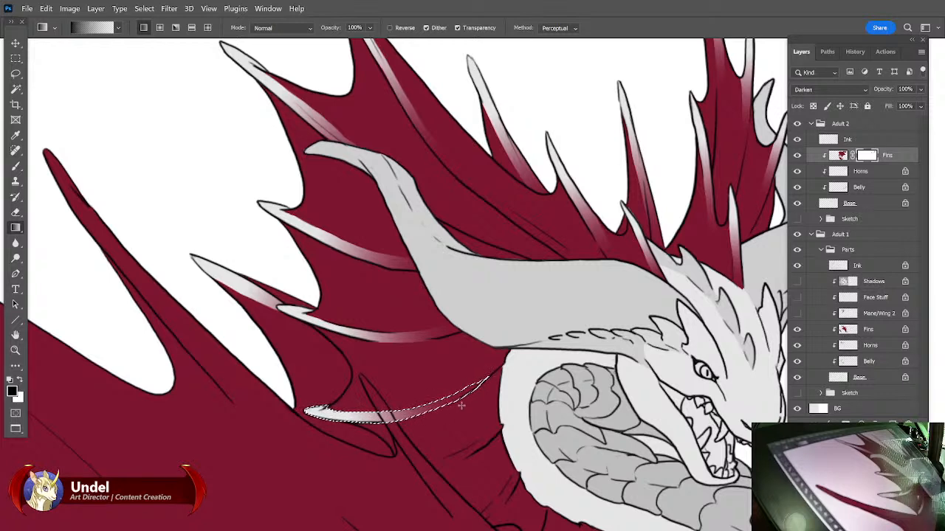
pyautogui.hotkey('ctrl', 'd')
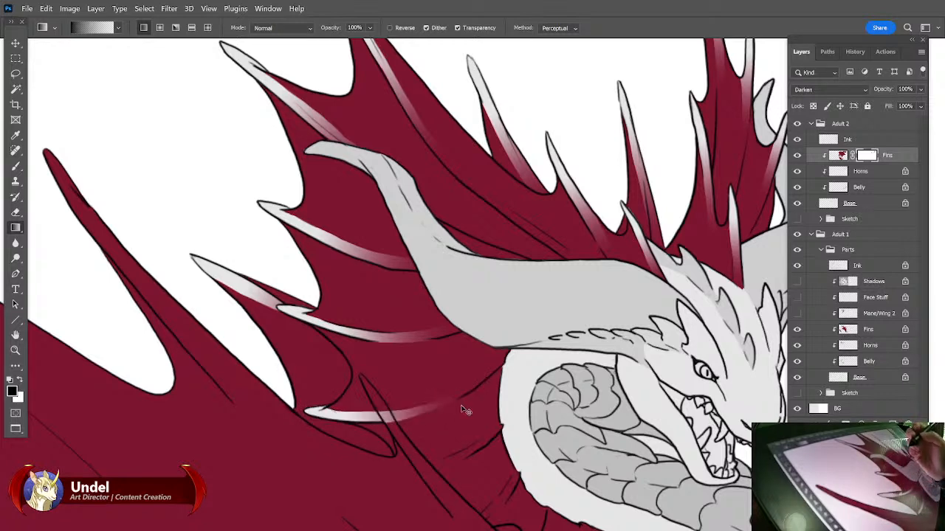
# Brush white on the Fins mask over the wing spike to restore its red where the neck spine's fade crosses it.
pyautogui.click(17, 167)
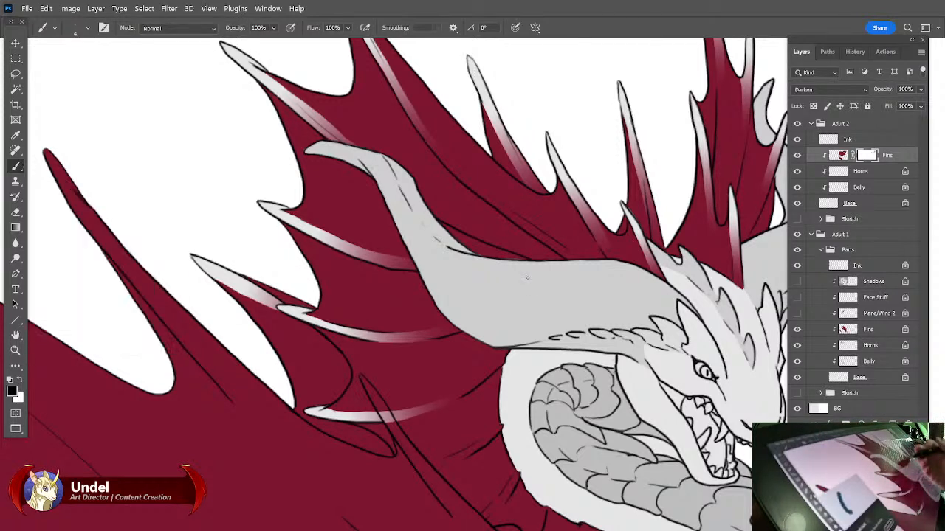
pyautogui.click(21, 381)
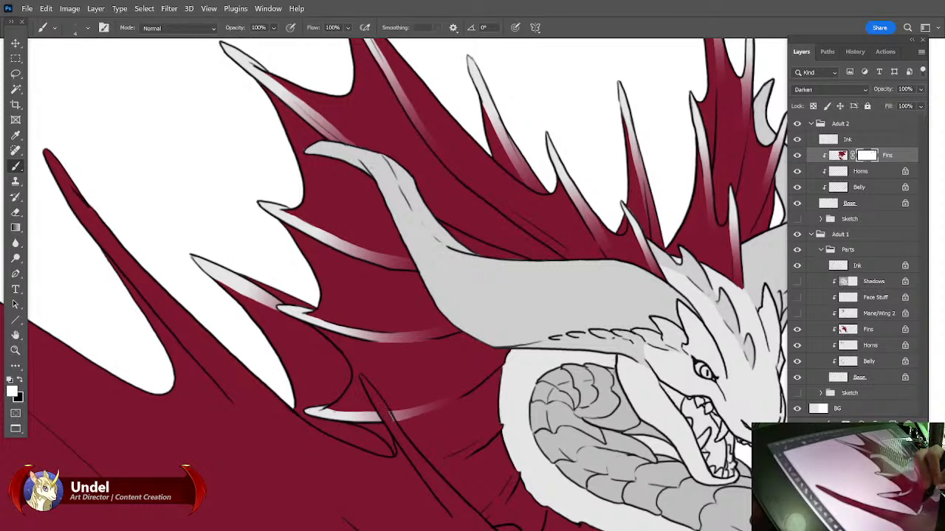
pyautogui.moveTo(554, 332); pyautogui.dragTo(408, 291)
# Lasso the next neck-fin spine emerging from behind the wing spike, and fade it with the gradient set back to black.
pyautogui.click(15, 74)
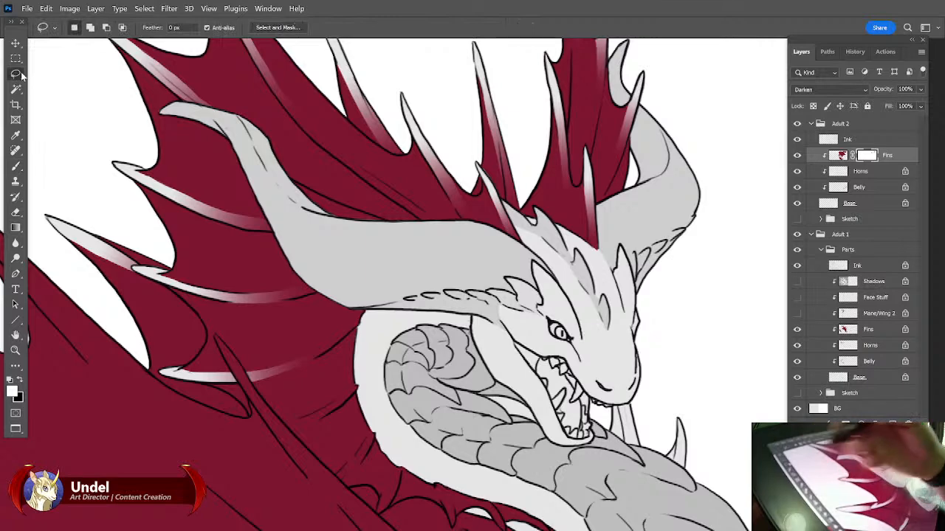
pyautogui.moveTo(285, 425)
pyautogui.mouseDown()
pyautogui.moveTo(348, 400)
pyautogui.moveTo(301, 438)
pyautogui.moveTo(285, 425)
pyautogui.mouseUp()
pyautogui.click(16, 227)
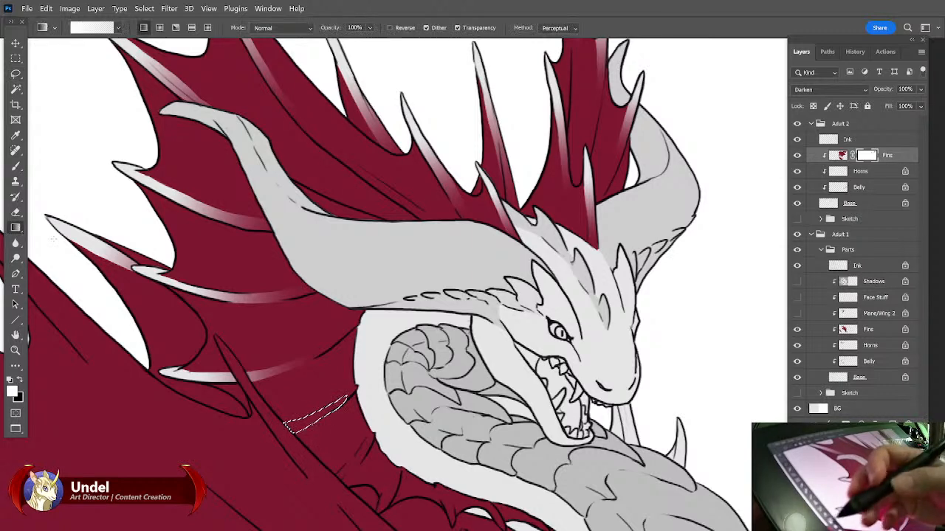
pyautogui.press('x')
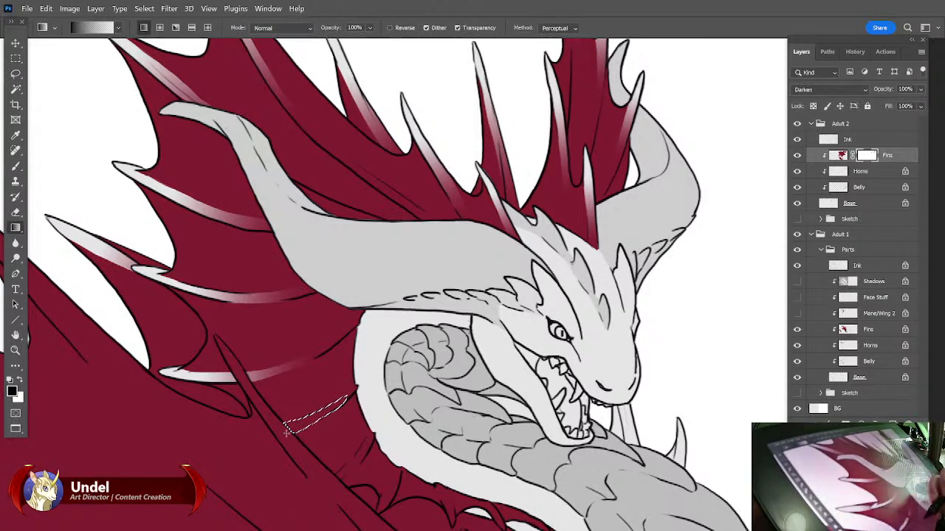
pyautogui.moveTo(277, 440)
pyautogui.mouseDown()
pyautogui.moveTo(341, 409)
pyautogui.moveTo(320, 336)
pyautogui.mouseUp()
pyautogui.hotkey('ctrl', 'd')
# Lasso the short lower neck-fin spine between the wing edge and the neck, and fade it with the black-to-transparent gradient.
pyautogui.click(16, 74)
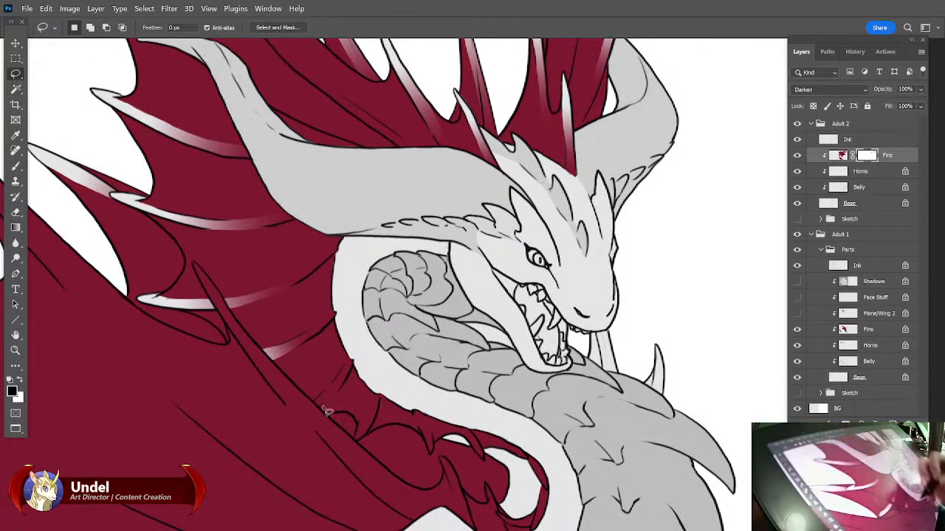
pyautogui.moveTo(338, 377); pyautogui.dragTo(347, 385)
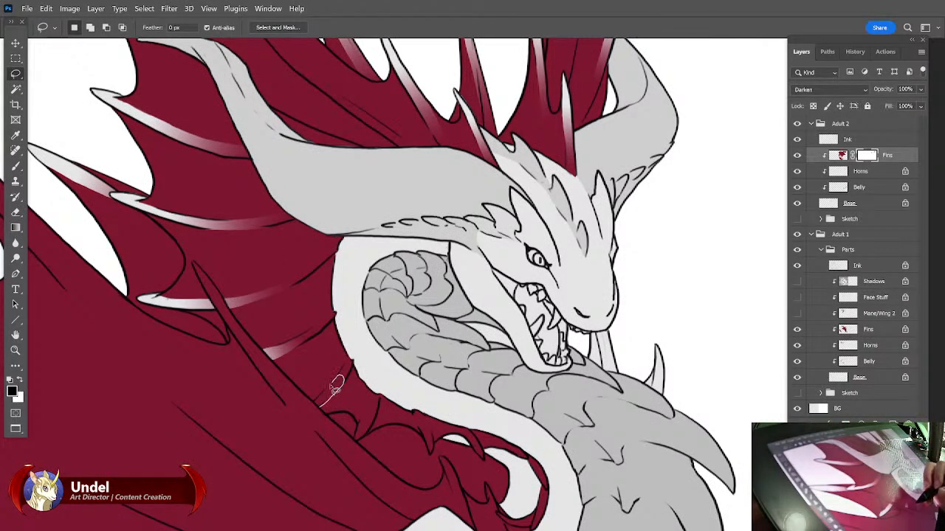
pyautogui.moveTo(326, 412)
pyautogui.mouseDown()
pyautogui.moveTo(327, 390)
pyautogui.moveTo(318, 404)
pyautogui.mouseUp()
pyautogui.click(16, 228)
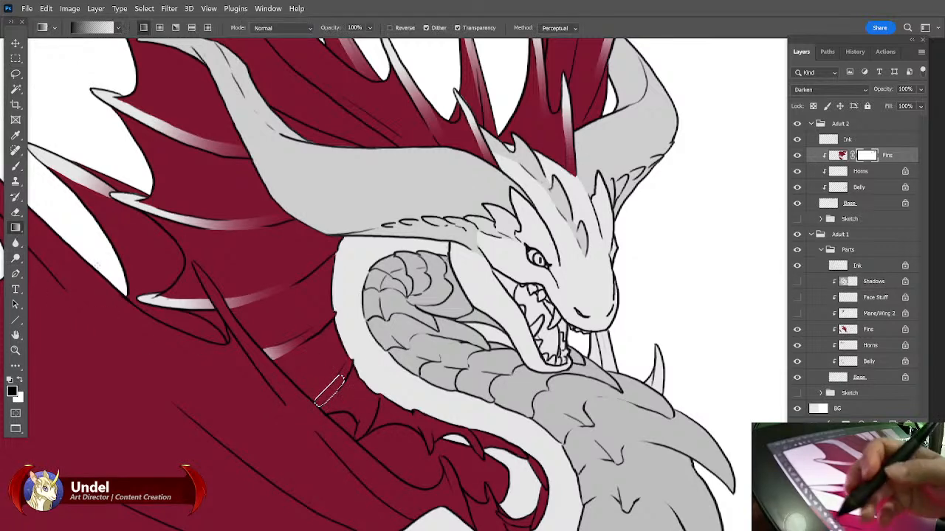
pyautogui.moveTo(341, 379); pyautogui.dragTo(343, 378)
pyautogui.hotkey('ctrl', 'd')
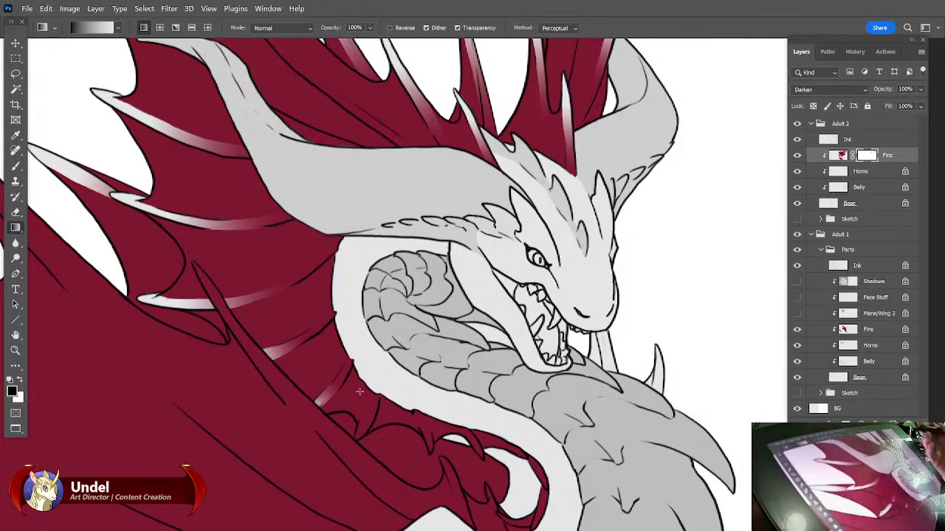
pyautogui.moveTo(577, 367); pyautogui.dragTo(499, 471)
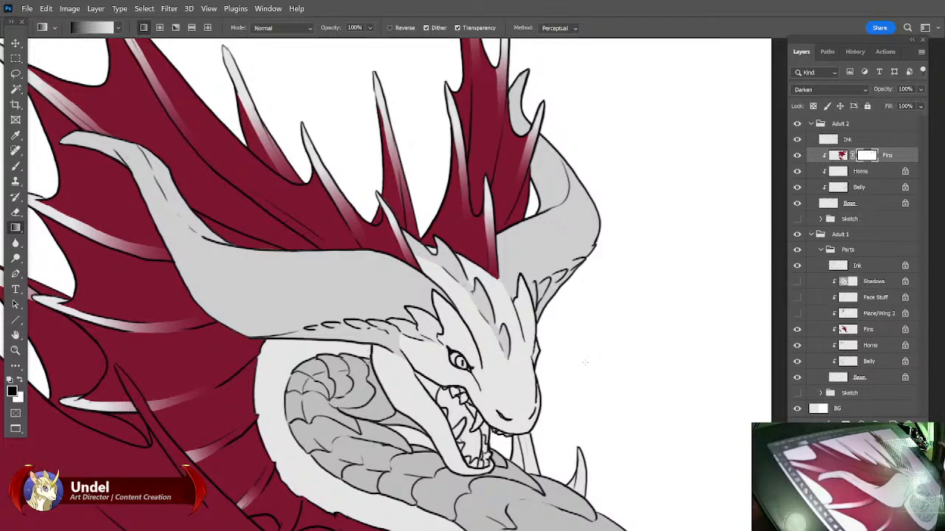
pyautogui.moveTo(573, 521); pyautogui.dragTo(678, 421)
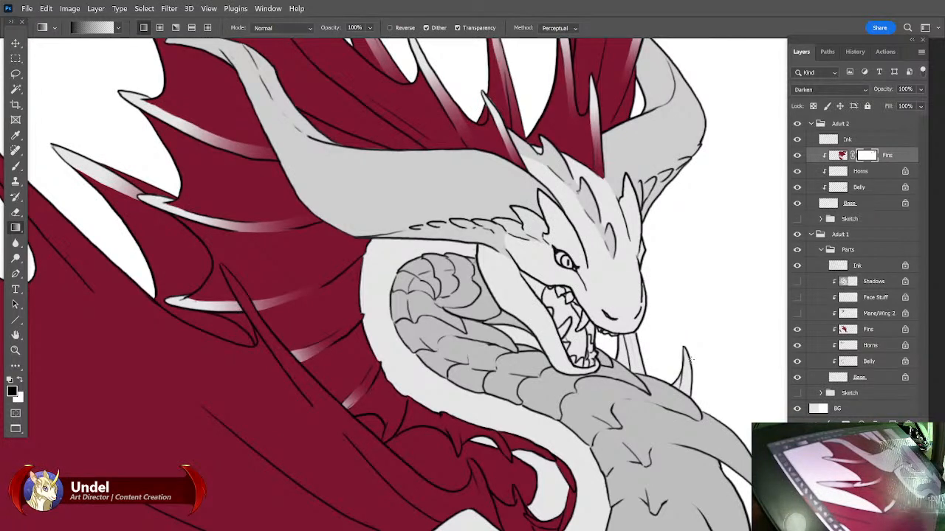
pyautogui.press('b')
pyautogui.press('x')
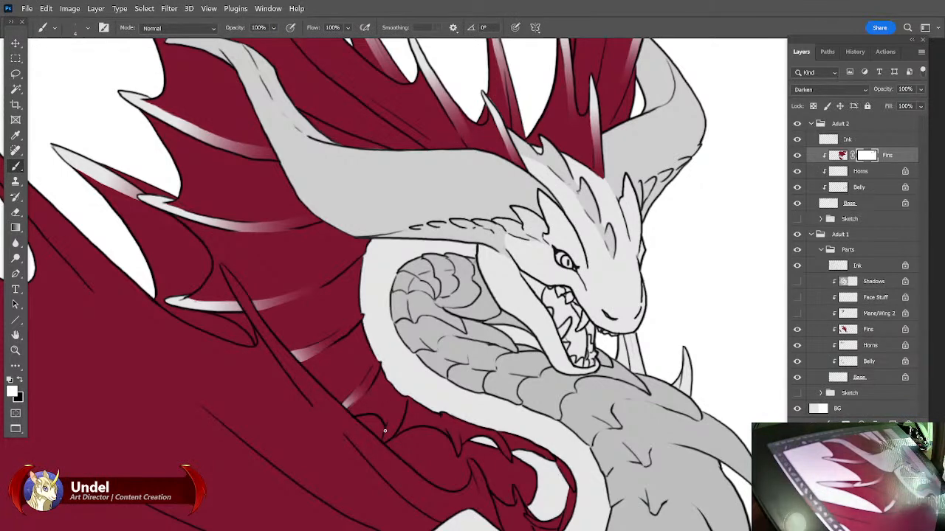
# Lasso the fin spine at the base of the neck above the pale shoulder, and fade it from the tip with the black-to-transparent gradient.
pyautogui.moveTo(383, 430)
pyautogui.mouseDown()
pyautogui.moveTo(384, 388)
pyautogui.moveTo(397, 366)
pyautogui.mouseUp()
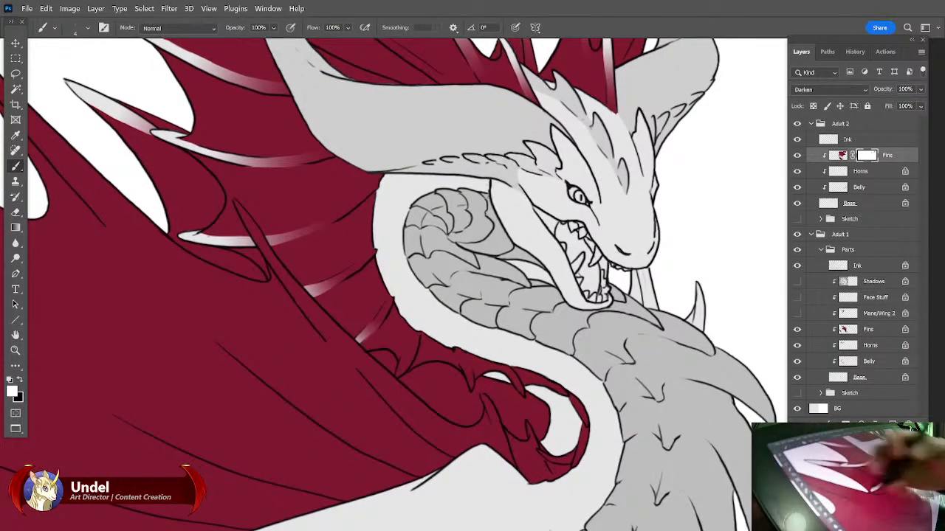
pyautogui.click(15, 74)
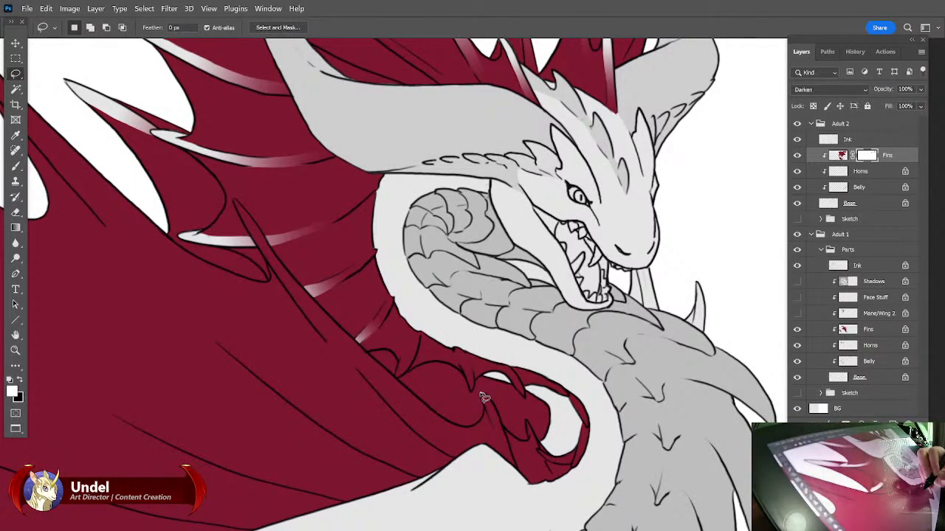
pyautogui.moveTo(480, 395)
pyautogui.mouseDown()
pyautogui.moveTo(524, 479)
pyautogui.moveTo(498, 409)
pyautogui.moveTo(481, 395)
pyautogui.mouseUp()
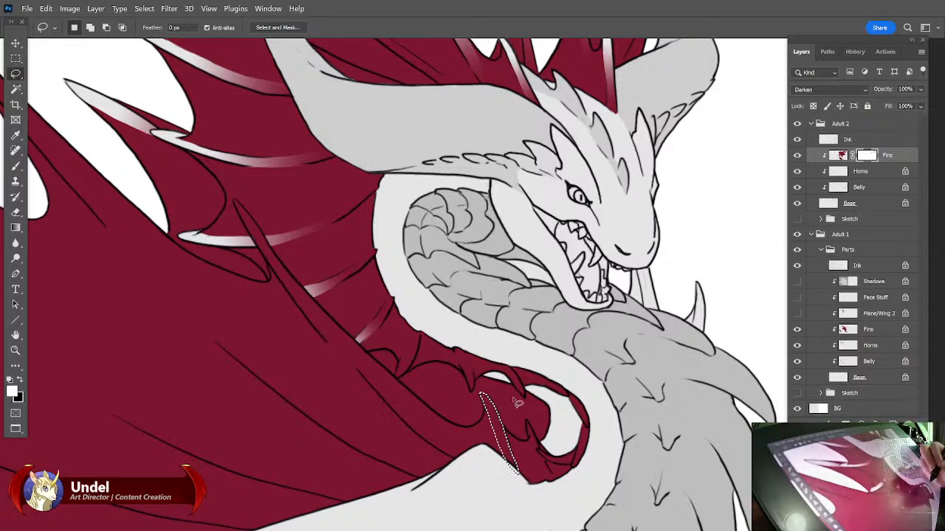
pyautogui.click(15, 228)
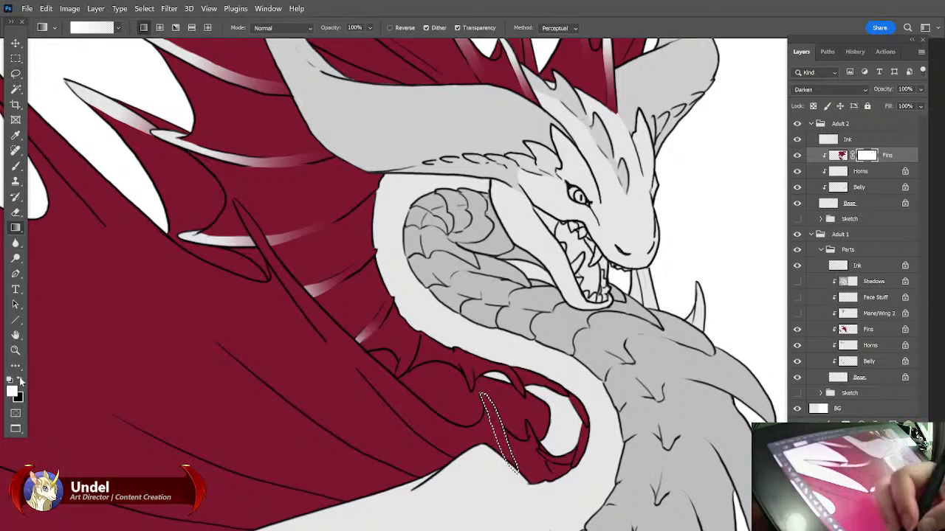
pyautogui.press('x')
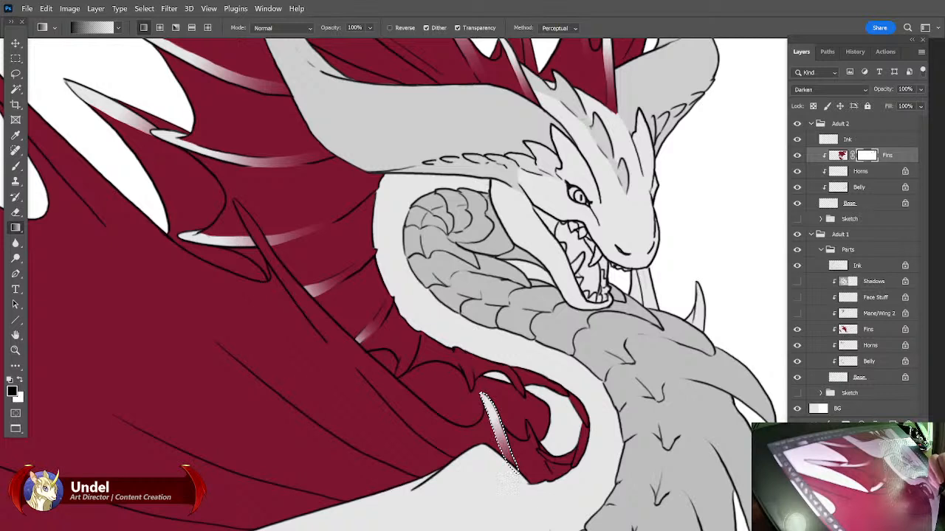
pyautogui.moveTo(512, 467); pyautogui.dragTo(483, 398)
pyautogui.press('l')
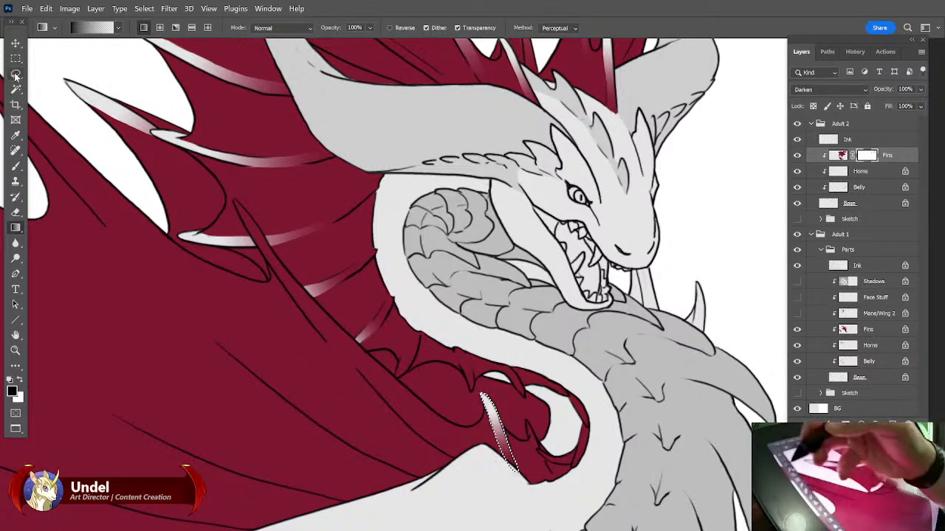
pyautogui.hotkey('ctrl', 'd')
# Lasso the small neighbouring spine inside the neck-base fin loop, fade it with the black-to-transparent gradient, and clear the selection.
pyautogui.moveTo(542, 446)
pyautogui.mouseDown()
pyautogui.moveTo(529, 423)
pyautogui.moveTo(527, 437)
pyautogui.moveTo(555, 483)
pyautogui.moveTo(542, 449)
pyautogui.mouseUp()
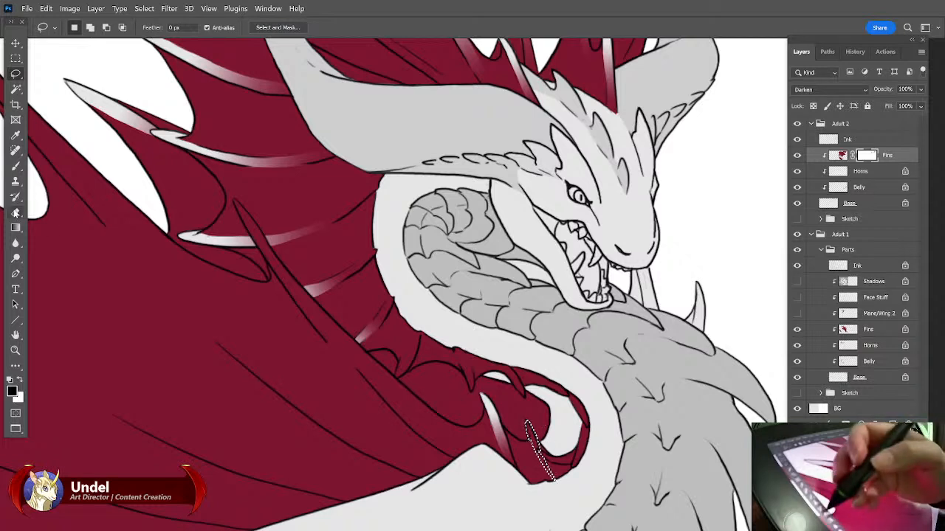
pyautogui.press('g')
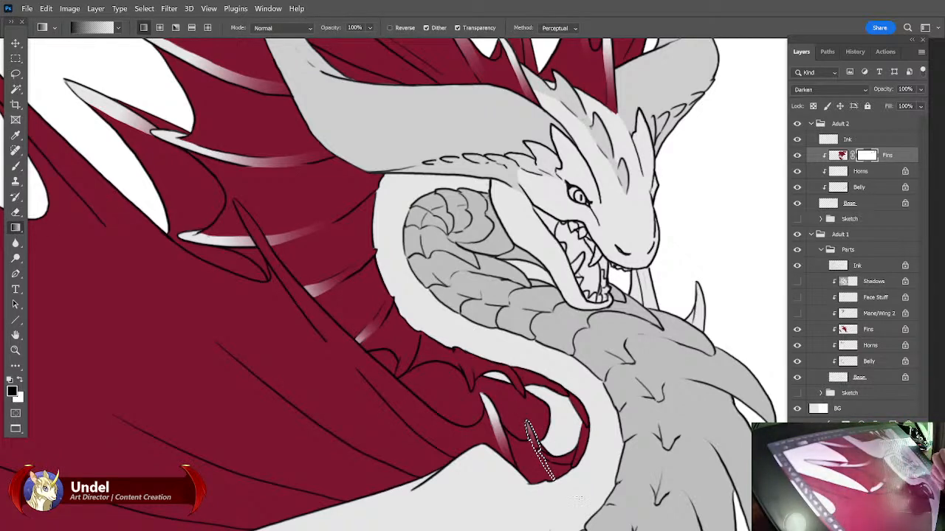
pyautogui.hotkey('ctrl', 'd')
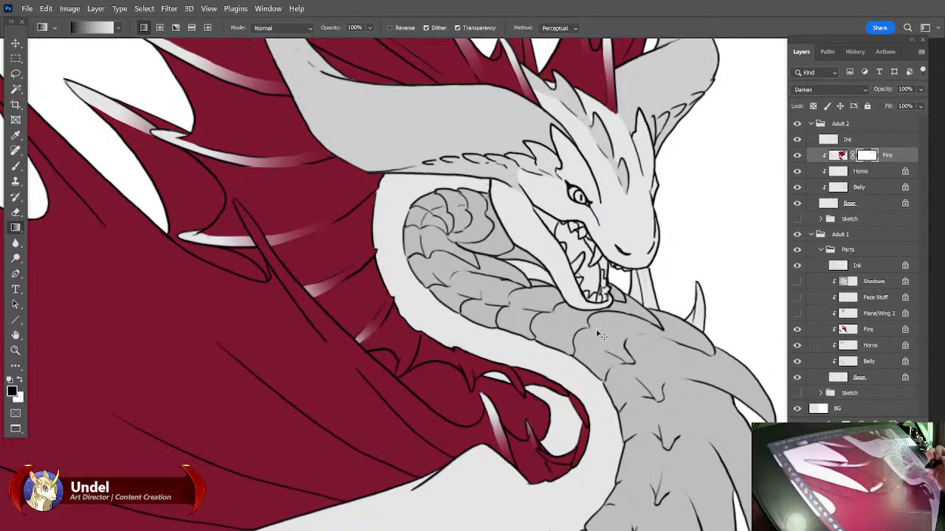
# Lasso the long wing spike crossing the neck-fin spines, and fade it from its tip with the gradient set back to black.
pyautogui.moveTo(579, 370); pyautogui.dragTo(589, 374)
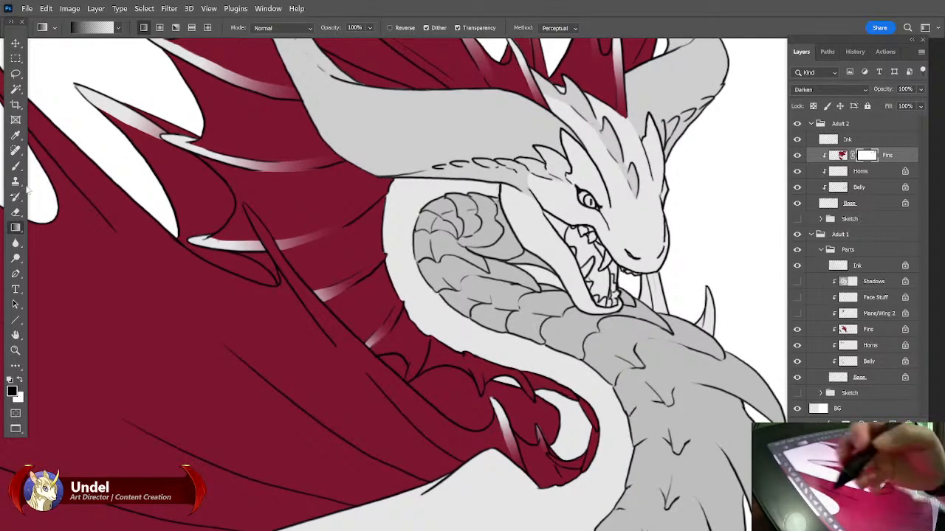
pyautogui.click(15, 167)
pyautogui.press('x')
pyautogui.moveTo(545, 341); pyautogui.dragTo(626, 385)
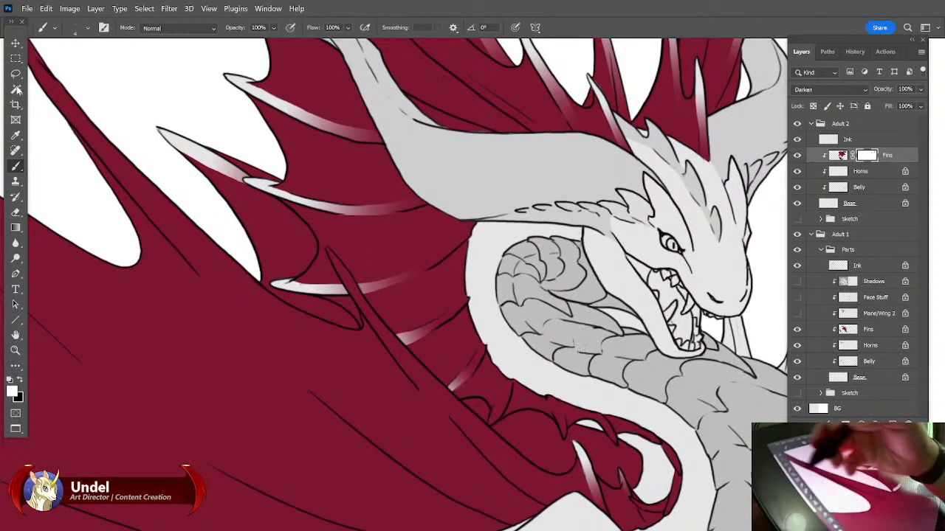
pyautogui.press('l')
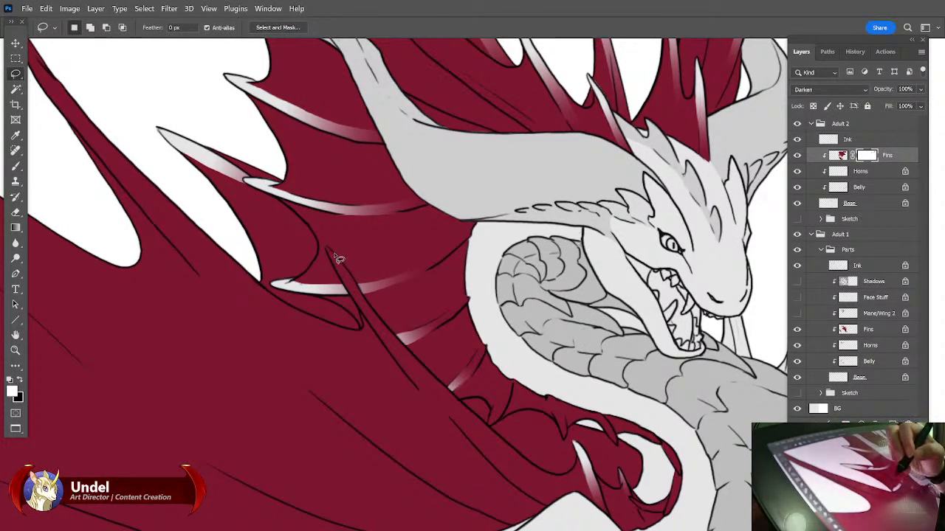
pyautogui.moveTo(326, 247)
pyautogui.mouseDown()
pyautogui.moveTo(409, 380)
pyautogui.moveTo(512, 481)
pyautogui.moveTo(330, 249)
pyautogui.mouseUp()
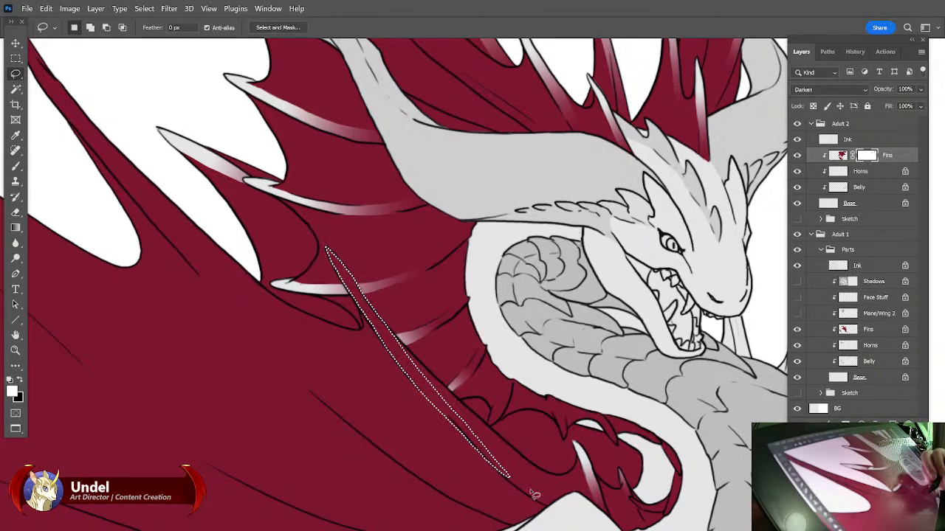
pyautogui.click(16, 228)
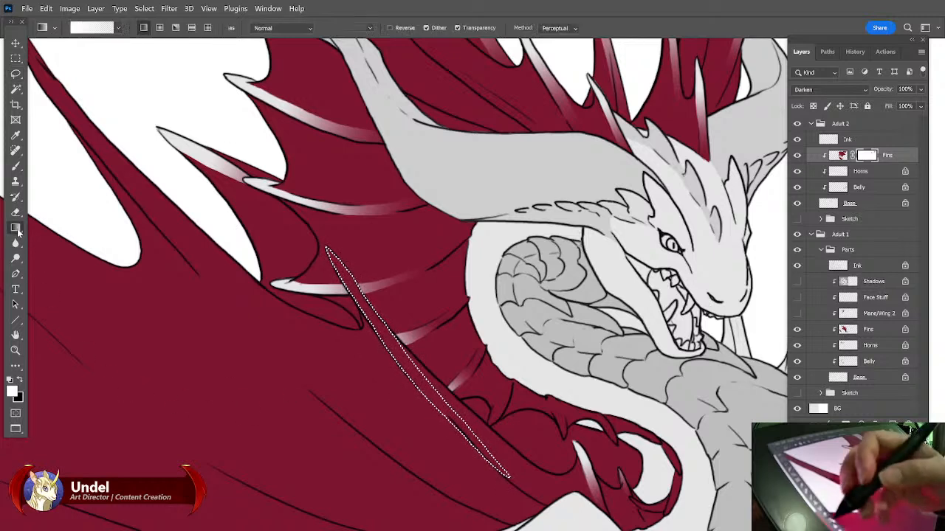
pyautogui.click(21, 382)
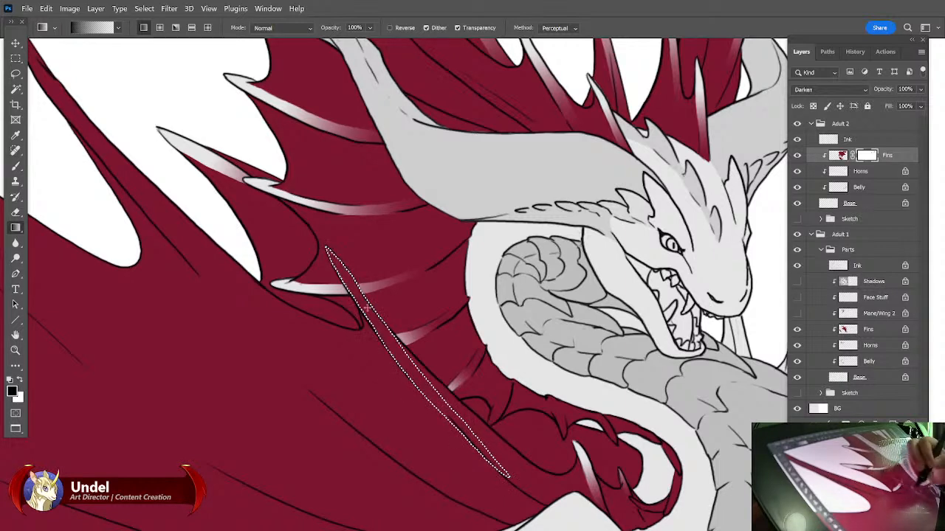
pyautogui.hotkey('ctrl', 'z')
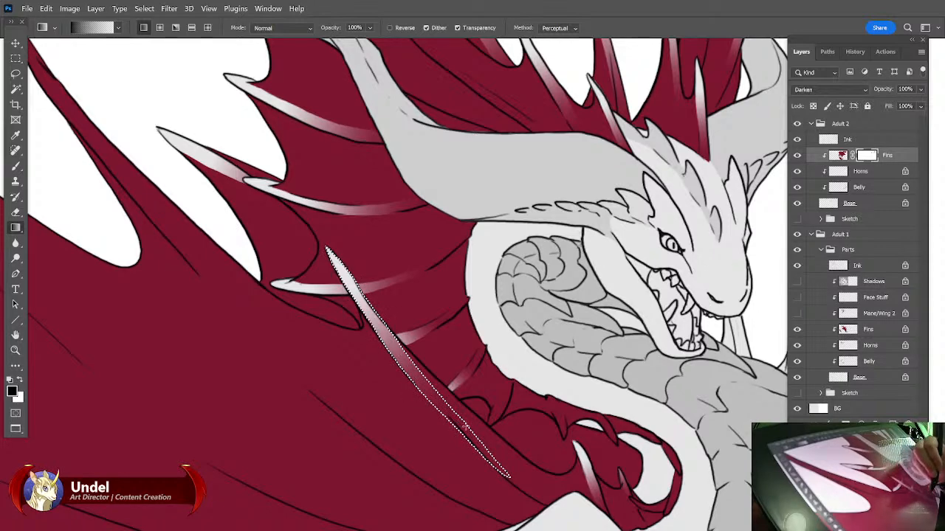
pyautogui.hotkey('ctrl', 'd')
# Lasso the next wing spike beyond the neck fins, and refine the selection to follow its ink lines down into the wing membrane.
pyautogui.moveTo(207, 59)
pyautogui.mouseDown()
pyautogui.moveTo(247, 114)
pyautogui.moveTo(509, 281)
pyautogui.moveTo(485, 255)
pyautogui.mouseUp()
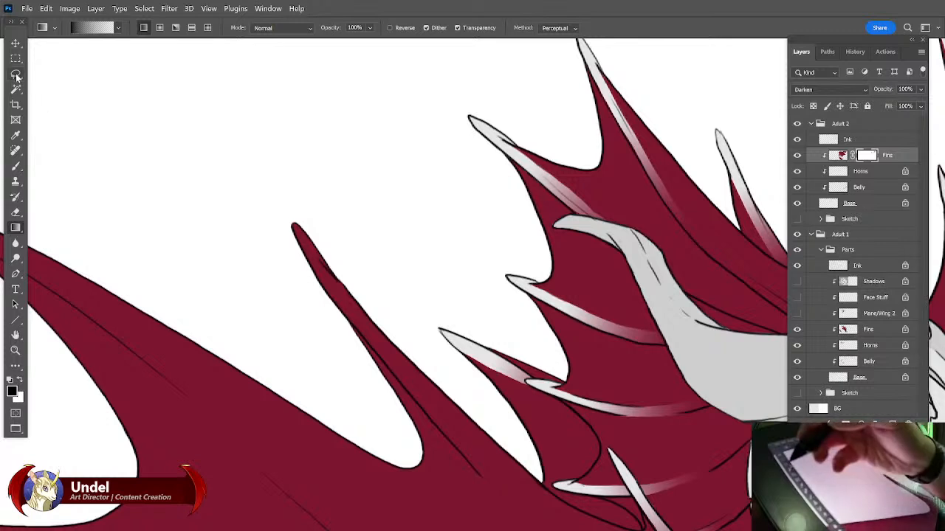
pyautogui.click(16, 75)
pyautogui.moveTo(315, 200)
pyautogui.mouseDown()
pyautogui.moveTo(280, 215)
pyautogui.moveTo(297, 271)
pyautogui.moveTo(352, 330)
pyautogui.mouseUp()
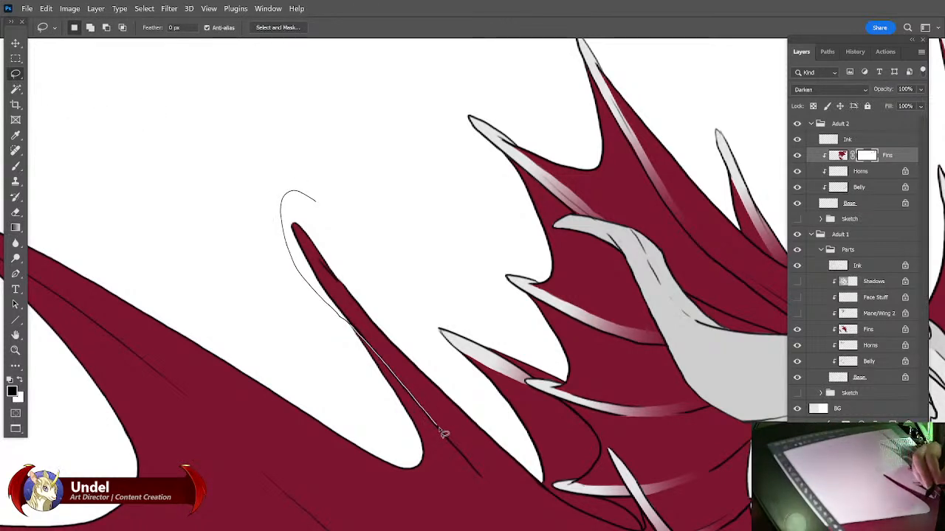
pyautogui.moveTo(467, 460); pyautogui.dragTo(509, 499)
pyautogui.moveTo(337, 277)
pyautogui.mouseDown()
pyautogui.moveTo(297, 192)
pyautogui.moveTo(315, 198)
pyautogui.mouseUp()
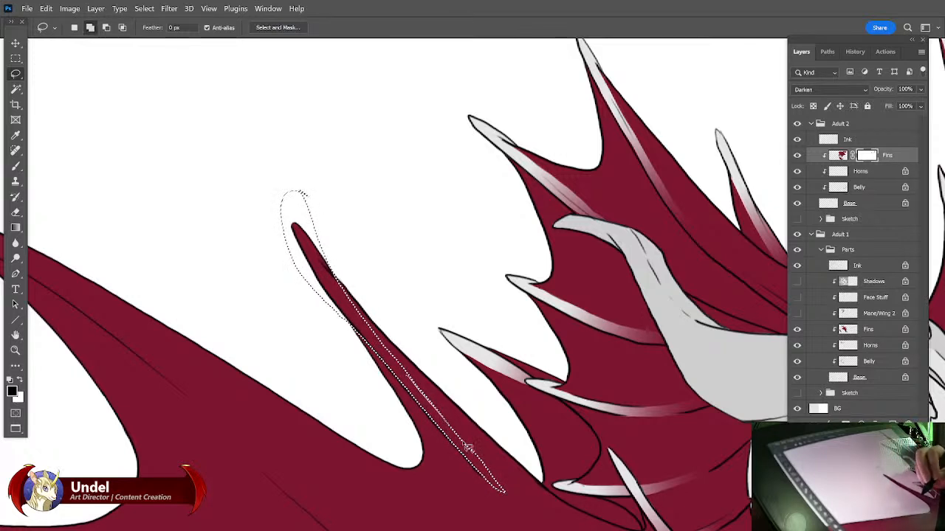
pyautogui.moveTo(420, 369); pyautogui.dragTo(363, 287)
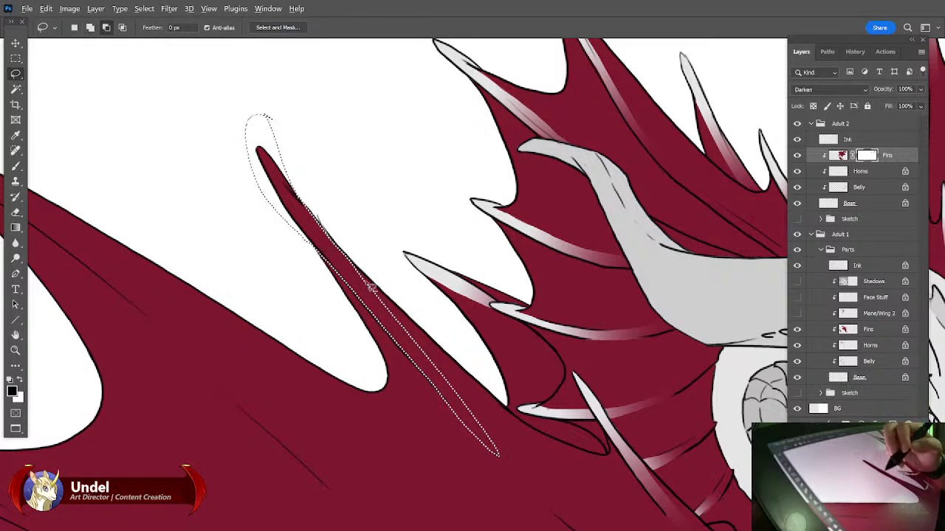
pyautogui.moveTo(417, 338); pyautogui.dragTo(511, 452)
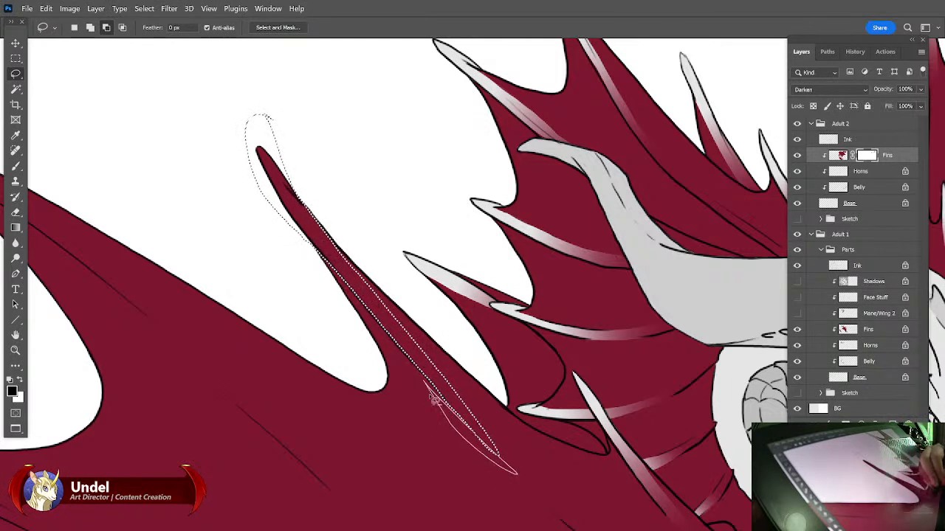
# Fade the selected wing spike from its tip into the red membrane with the black-to-transparent gradient, and clear the selection.
pyautogui.press('g')
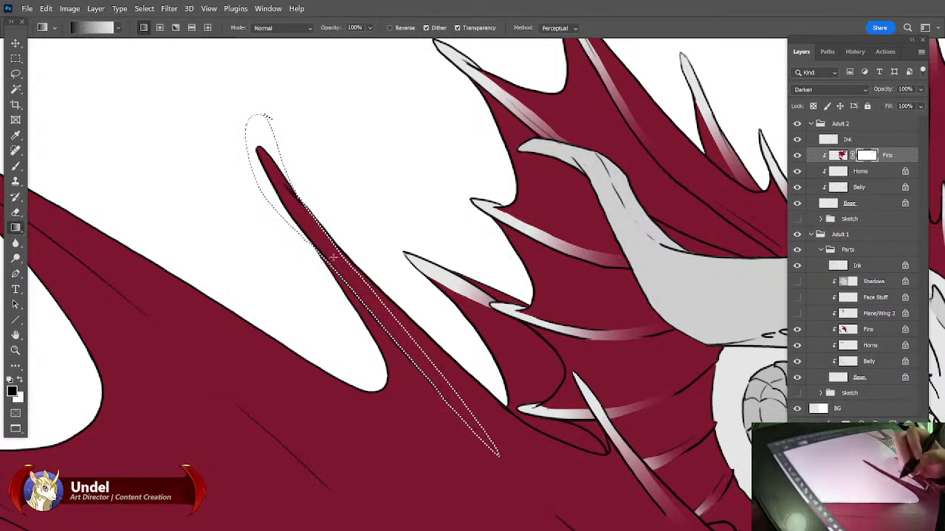
pyautogui.moveTo(479, 433); pyautogui.dragTo(479, 435)
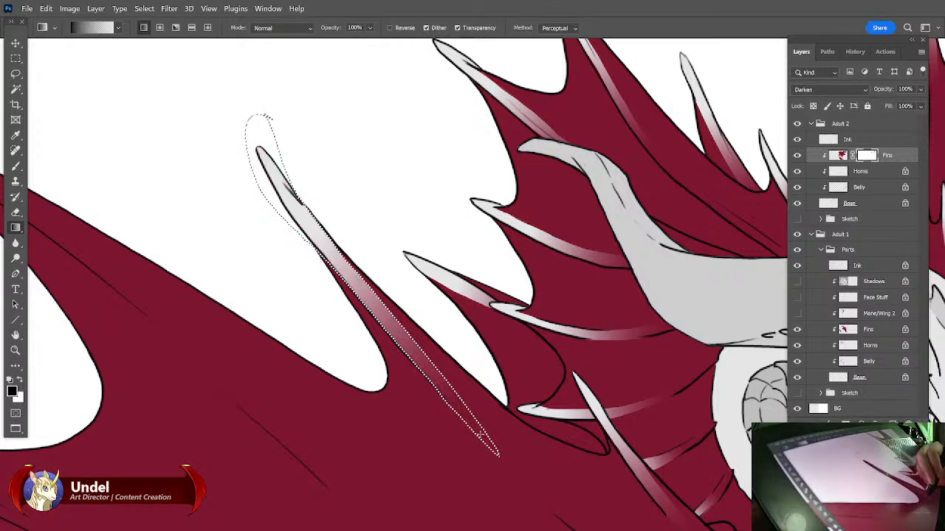
pyautogui.hotkey('ctrl', 'd')
# Lasso the large outer wing spike around its tip and along its inner ink line, extending and smoothing the selection's lower edge.
pyautogui.moveTo(474, 270)
pyautogui.mouseDown()
pyautogui.moveTo(499, 293)
pyautogui.moveTo(519, 335)
pyautogui.mouseUp()
pyautogui.press('l')
pyautogui.moveTo(157, 161)
pyautogui.mouseDown()
pyautogui.moveTo(132, 190)
pyautogui.moveTo(220, 241)
pyautogui.moveTo(283, 255)
pyautogui.moveTo(361, 301)
pyautogui.mouseUp()
pyautogui.moveTo(413, 333)
pyautogui.mouseDown()
pyautogui.moveTo(505, 405)
pyautogui.moveTo(357, 281)
pyautogui.moveTo(235, 198)
pyautogui.mouseUp()
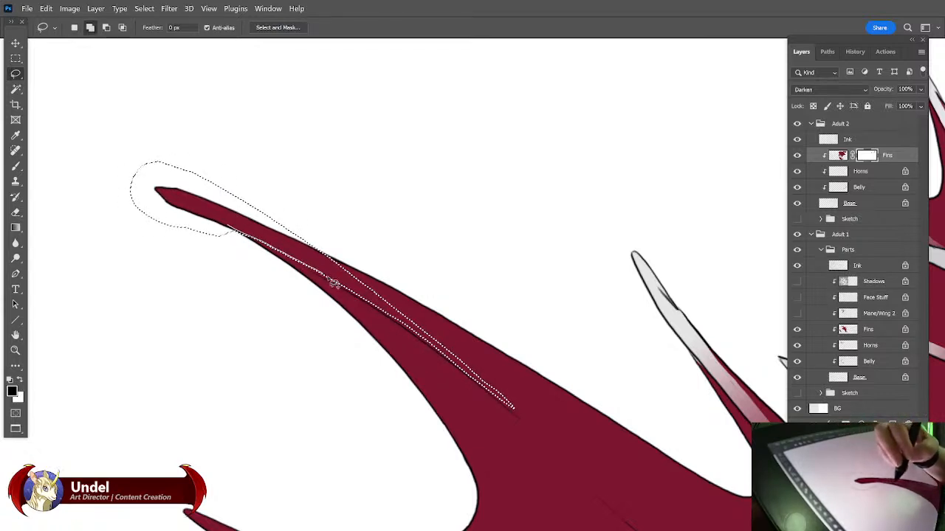
pyautogui.moveTo(515, 407)
pyautogui.mouseDown()
pyautogui.moveTo(557, 453)
pyautogui.moveTo(535, 427)
pyautogui.mouseUp()
pyautogui.moveTo(339, 265); pyautogui.dragTo(386, 313)
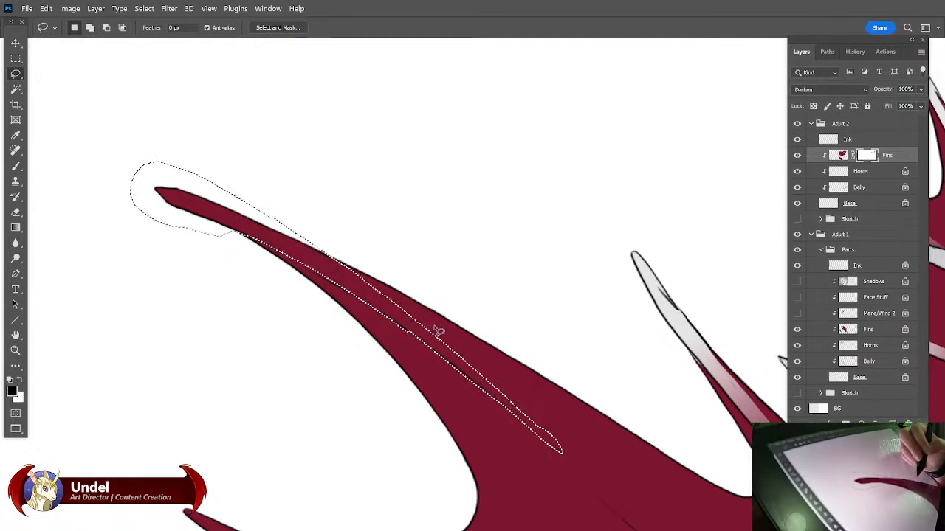
pyautogui.moveTo(407, 327); pyautogui.dragTo(295, 262)
pyautogui.moveTo(400, 316); pyautogui.dragTo(369, 292)
pyautogui.moveTo(270, 247)
pyautogui.mouseDown()
pyautogui.moveTo(298, 260)
pyautogui.moveTo(282, 249)
pyautogui.mouseUp()
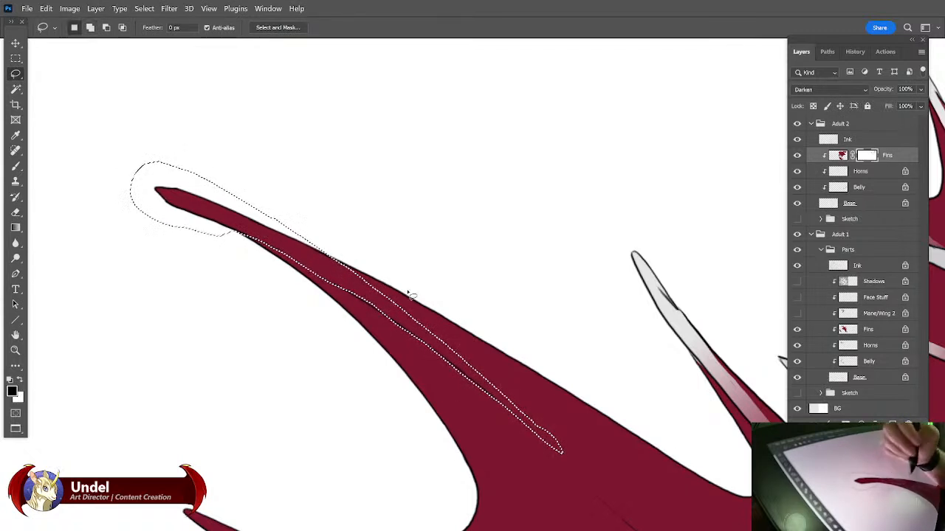
# Fade the large outer wing spike from its tip with the black-to-transparent gradient on the Fins mask, and clear the selection.
pyautogui.press('g')
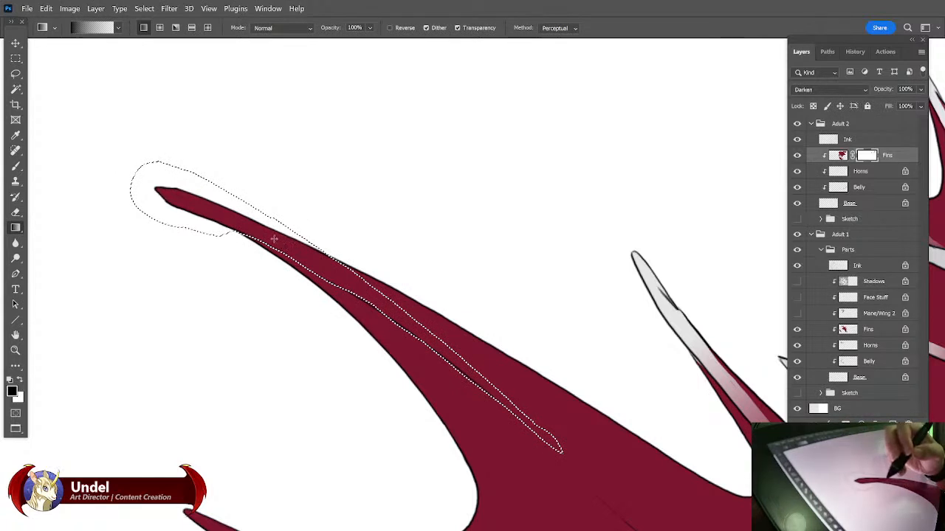
pyautogui.moveTo(406, 322); pyautogui.dragTo(499, 404)
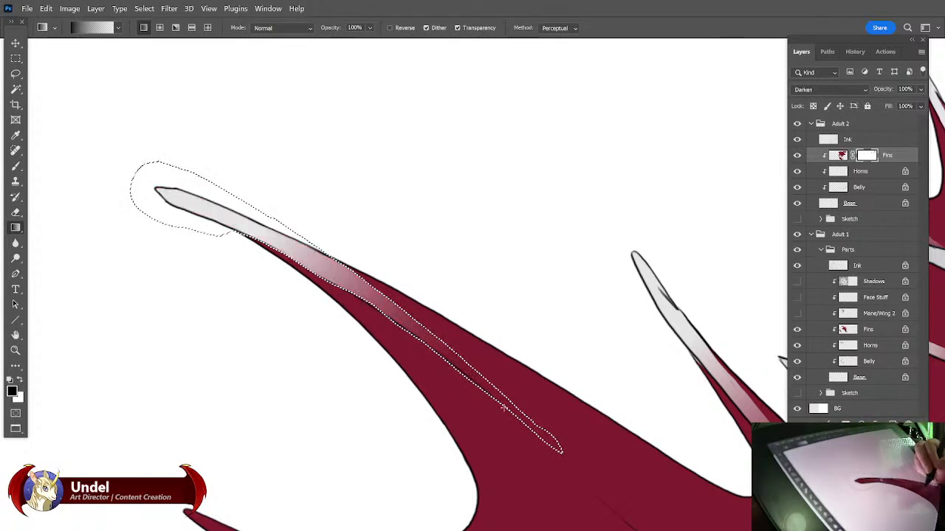
pyautogui.hotkey('ctrl', 'd')
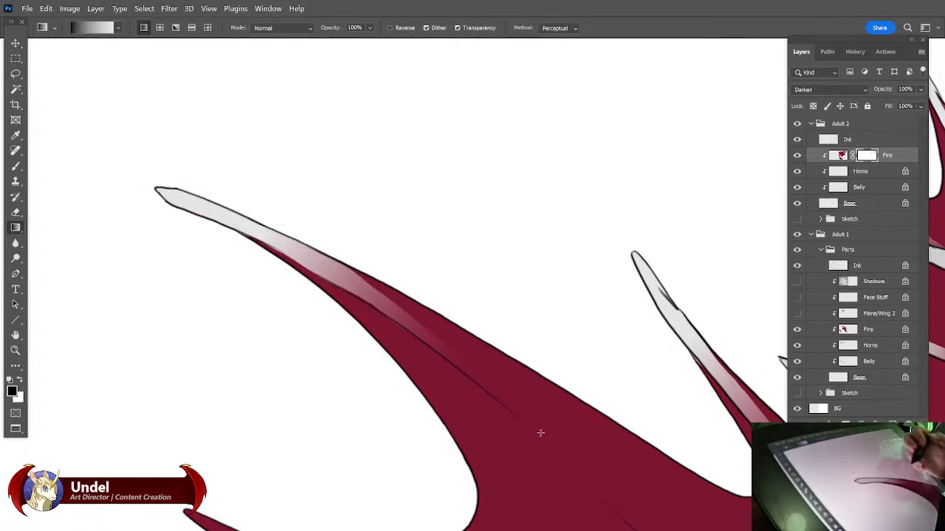
# Brush white on the Fins mask along the outer wing spike's lower edge to restore the membrane's red, using a slightly larger brush.
pyautogui.click(16, 168)
pyautogui.click(20, 380)
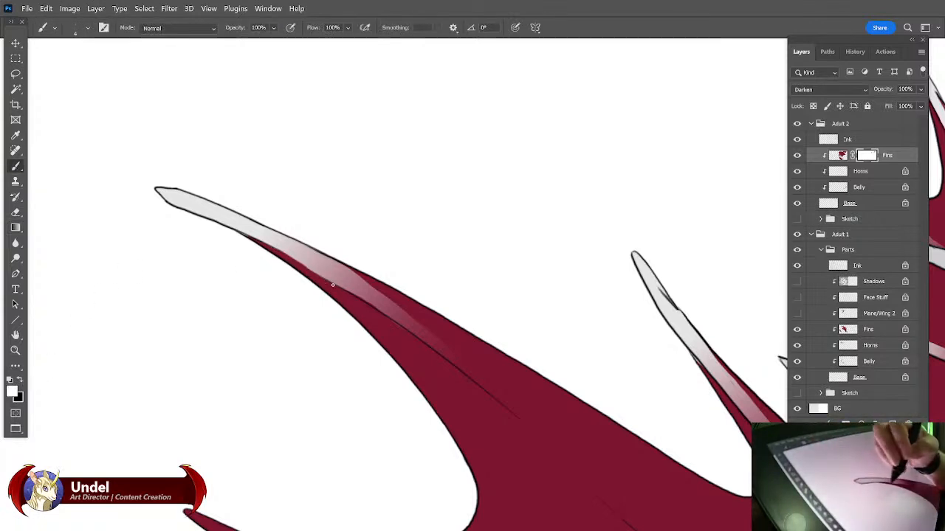
pyautogui.moveTo(291, 260); pyautogui.dragTo(347, 290)
pyautogui.hotkey('ctrl', 'z')
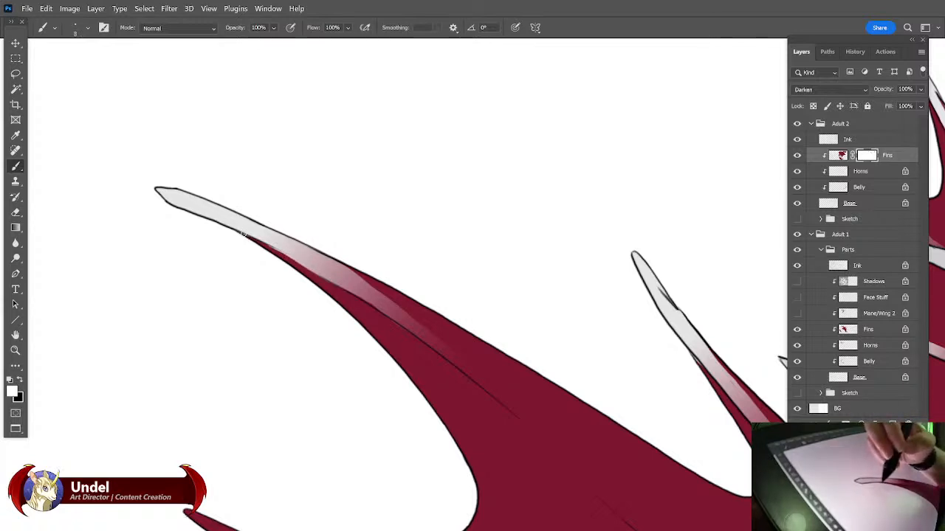
pyautogui.moveTo(259, 245); pyautogui.dragTo(347, 293)
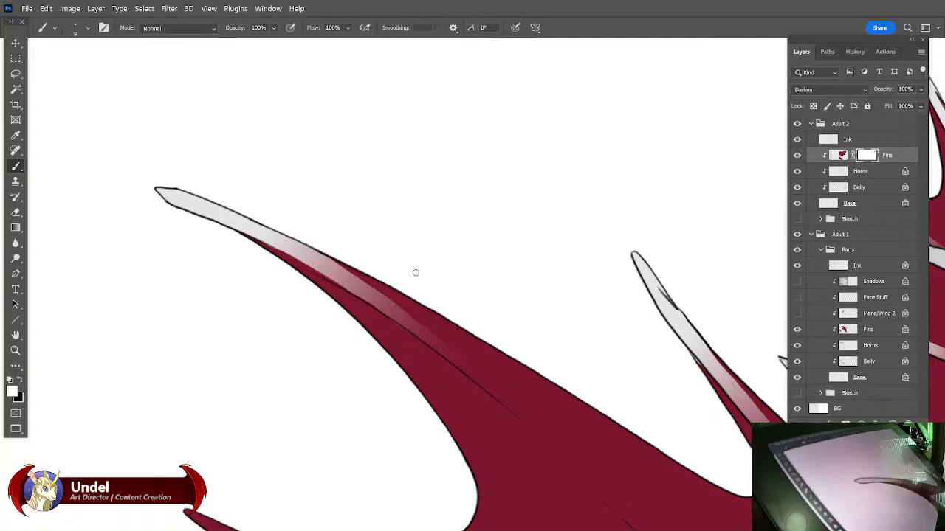
# Lasso the next wing spike below the outer one along its ink line and fade it from the tip with the black-to-transparent gradient.
pyautogui.scroll(-5, 598, 347)
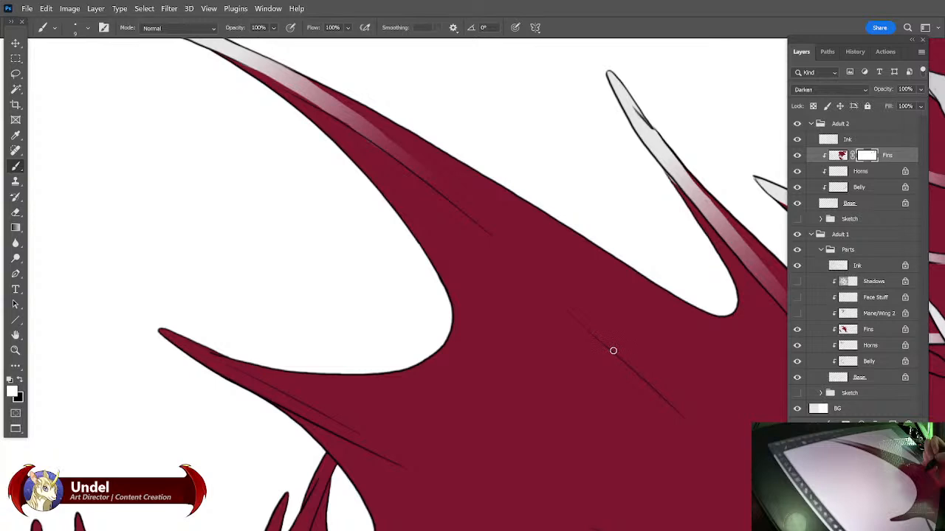
pyautogui.press('l')
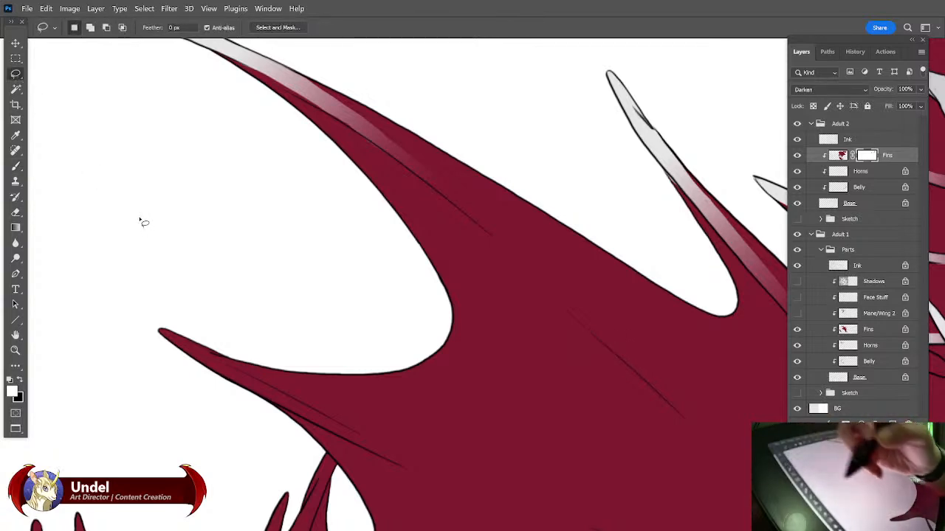
pyautogui.moveTo(194, 332)
pyautogui.mouseDown()
pyautogui.moveTo(157, 348)
pyautogui.moveTo(203, 382)
pyautogui.moveTo(446, 481)
pyautogui.moveTo(210, 347)
pyautogui.mouseUp()
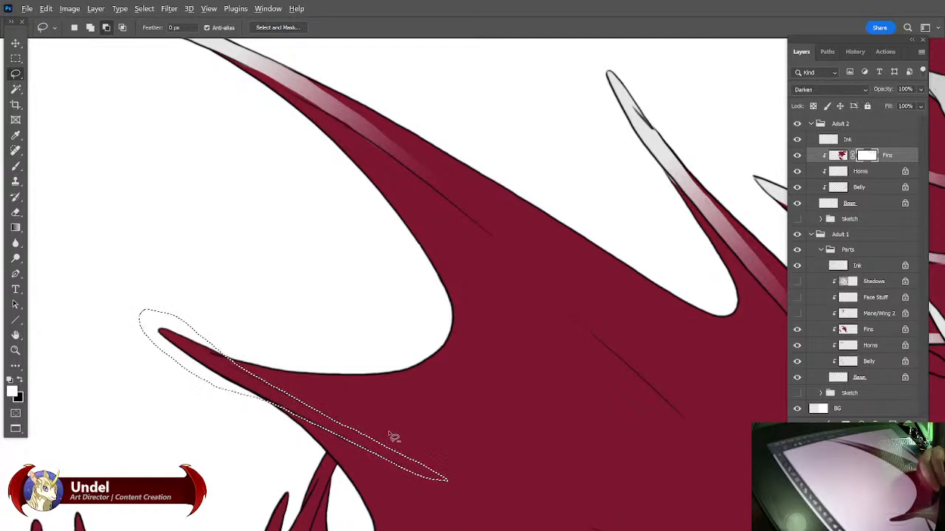
pyautogui.press('g')
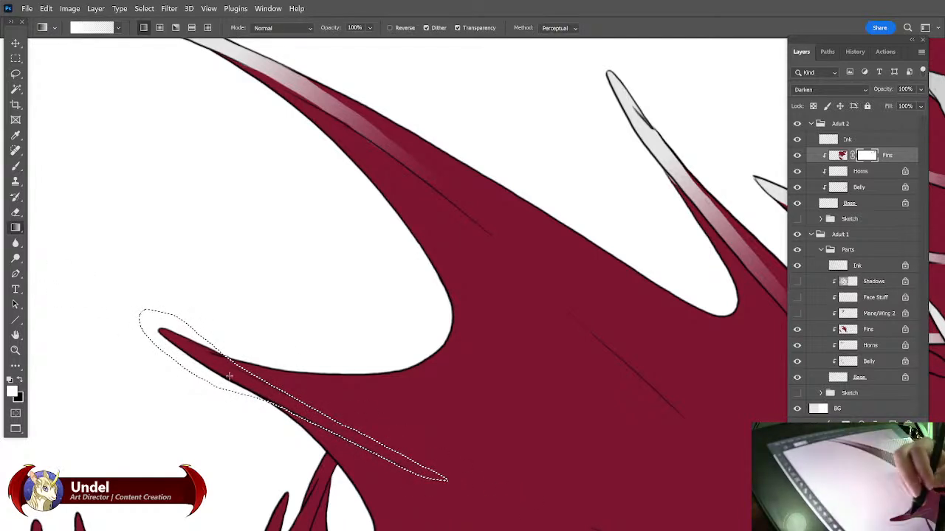
pyautogui.press('x')
pyautogui.moveTo(250, 387); pyautogui.dragTo(454, 484)
pyautogui.hotkey('ctrl', 'd')
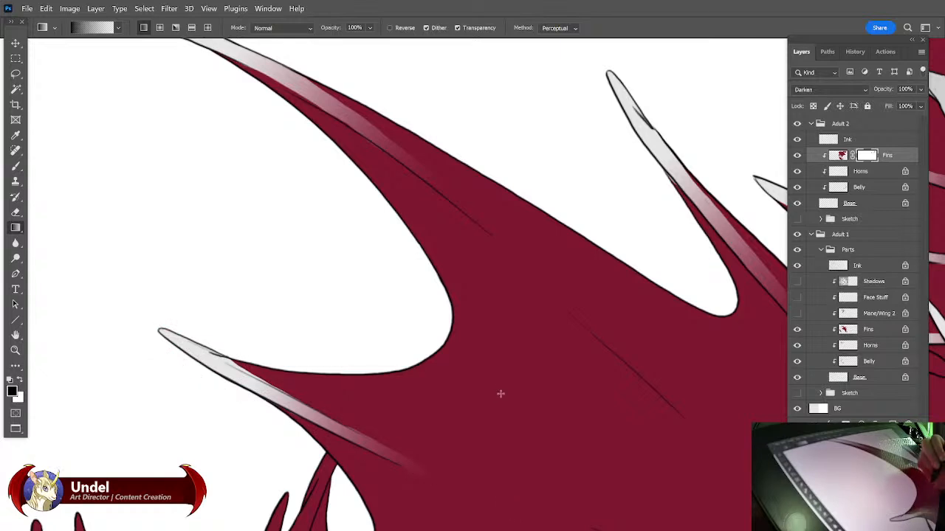
# Brush white on the Fins mask along that spike's upper edge to restore the membrane's red up to the ink line.
pyautogui.moveTo(560, 408); pyautogui.dragTo(558, 401)
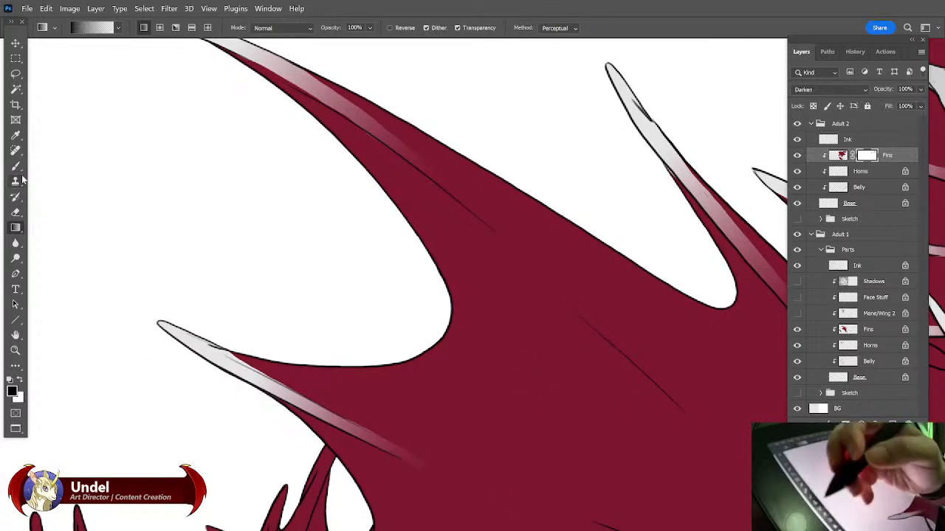
pyautogui.press('b')
pyautogui.press('x')
pyautogui.moveTo(213, 346); pyautogui.dragTo(335, 408)
# Lasso the wing spike overlapping the small fins behind it, trimming the upper edge and extending the selection along its ink line.
pyautogui.moveTo(391, 313)
pyautogui.mouseDown()
pyautogui.moveTo(472, 282)
pyautogui.moveTo(525, 318)
pyautogui.moveTo(493, 291)
pyautogui.mouseUp()
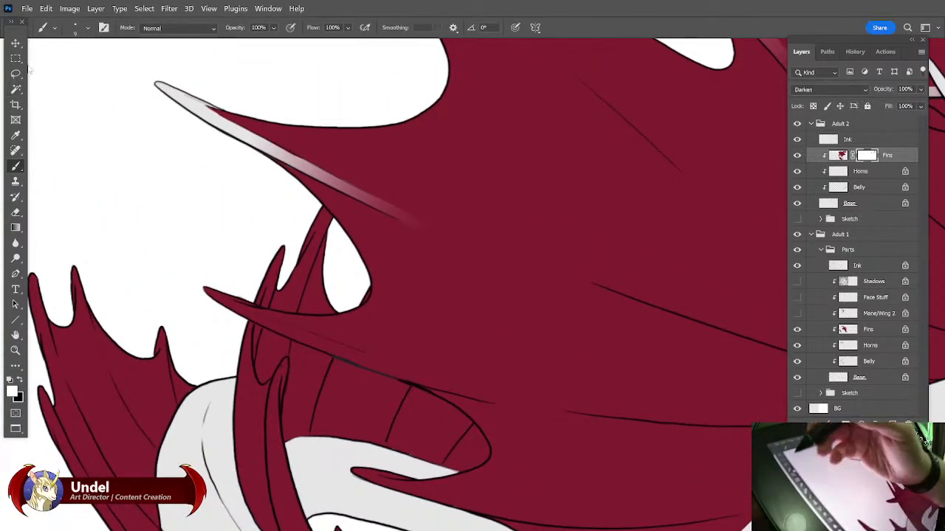
pyautogui.click(16, 73)
pyautogui.moveTo(266, 313)
pyautogui.mouseDown()
pyautogui.moveTo(192, 281)
pyautogui.moveTo(319, 354)
pyautogui.moveTo(398, 382)
pyautogui.moveTo(444, 385)
pyautogui.moveTo(267, 313)
pyautogui.mouseUp()
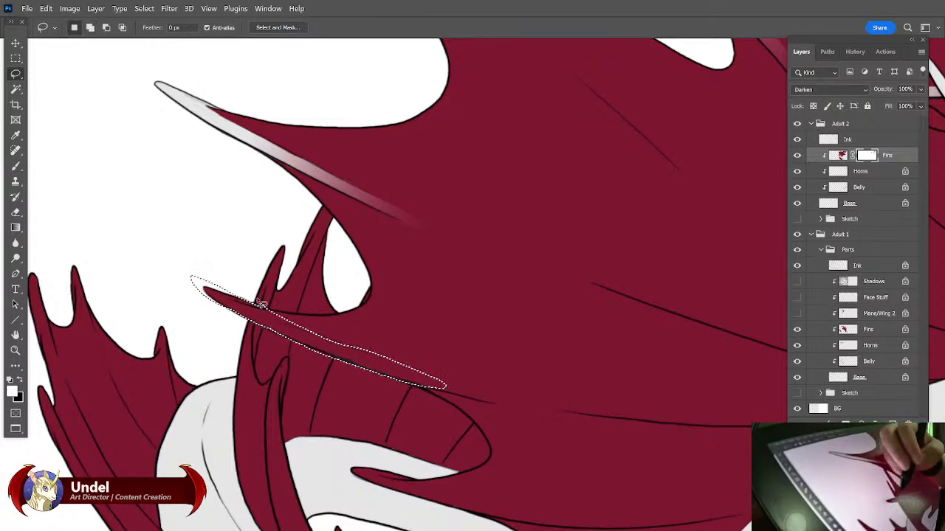
pyautogui.moveTo(265, 303)
pyautogui.mouseDown()
pyautogui.moveTo(337, 342)
pyautogui.moveTo(466, 380)
pyautogui.mouseUp()
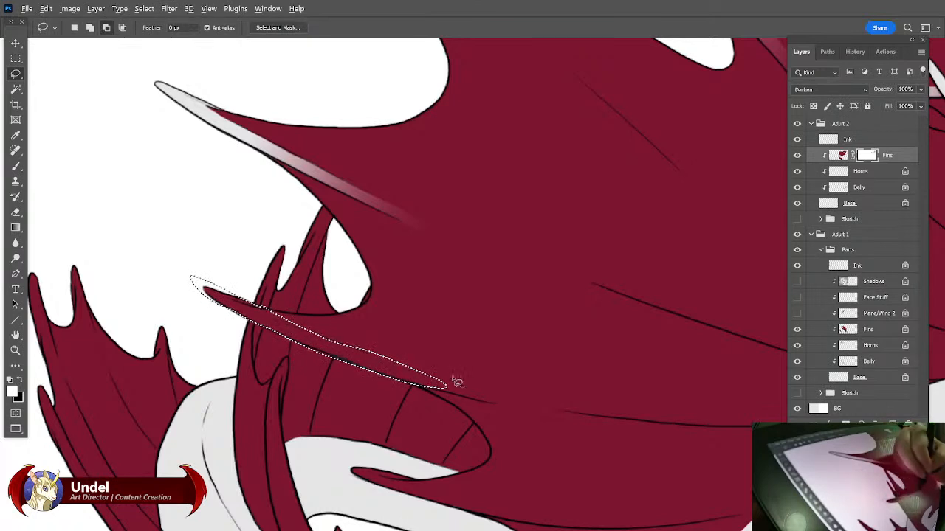
pyautogui.moveTo(329, 335)
pyautogui.mouseDown()
pyautogui.moveTo(468, 383)
pyautogui.moveTo(394, 361)
pyautogui.moveTo(452, 387)
pyautogui.moveTo(426, 390)
pyautogui.moveTo(483, 400)
pyautogui.moveTo(430, 383)
pyautogui.mouseUp()
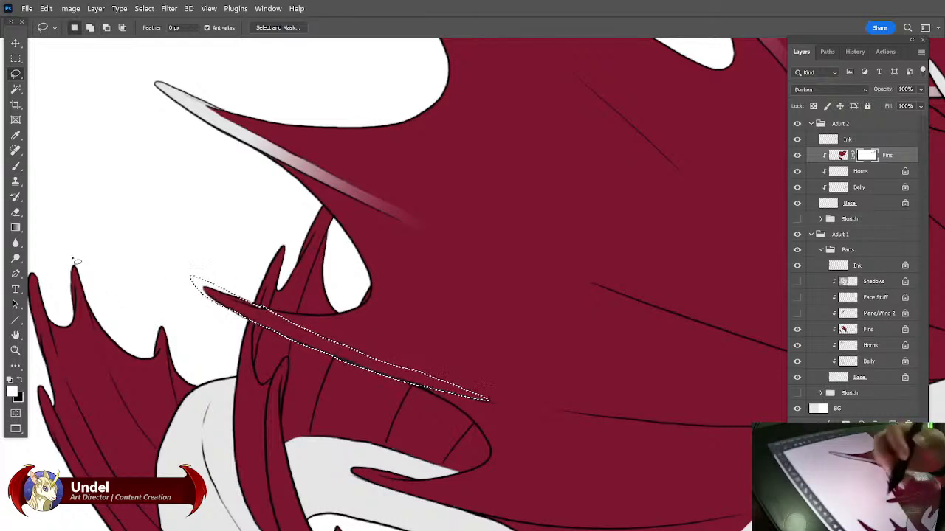
# Fade the selected overlapping wing spike from its tip with the black-to-transparent gradient on the Fins mask, and clear the selection.
pyautogui.press('g')
pyautogui.press('x')
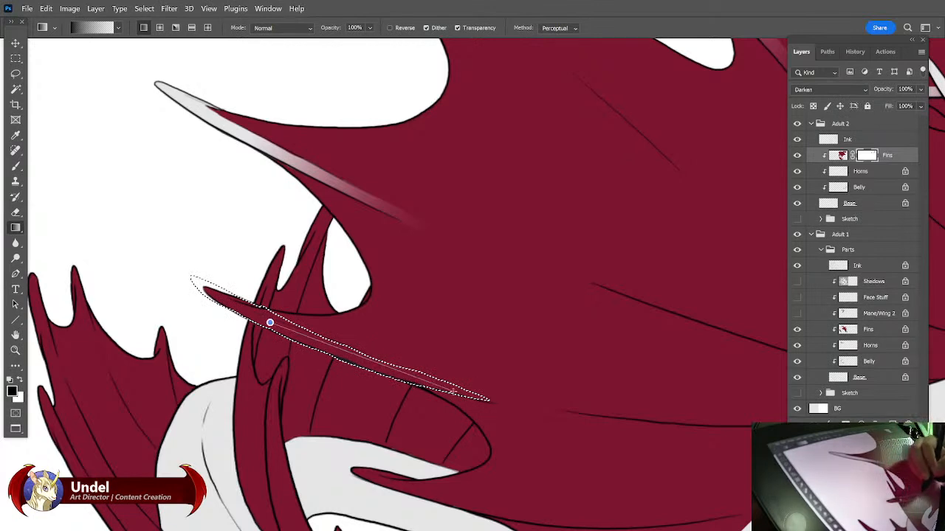
pyautogui.moveTo(479, 395); pyautogui.dragTo(468, 397)
pyautogui.hotkey('ctrl', 'd')
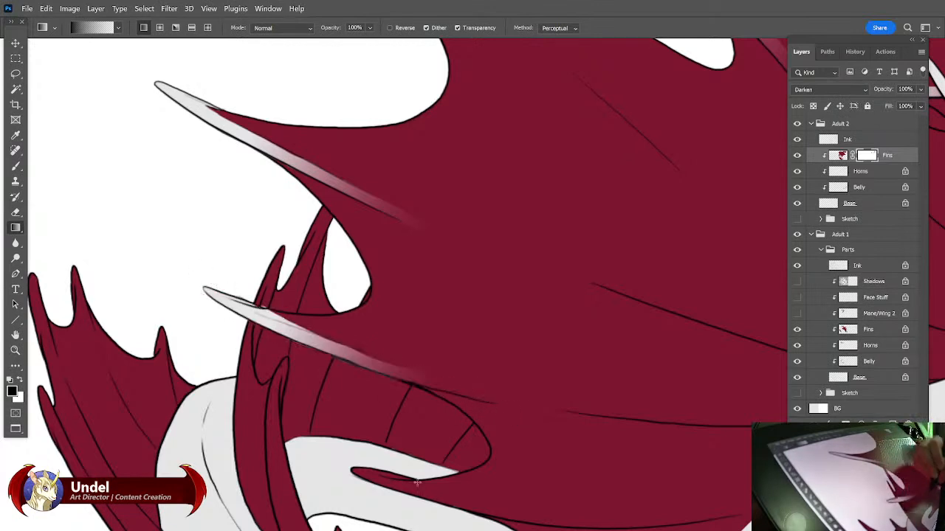
# Lock the Ink layer's transparent pixels and choose black as the foreground color for the Brush.
pyautogui.click(845, 138)
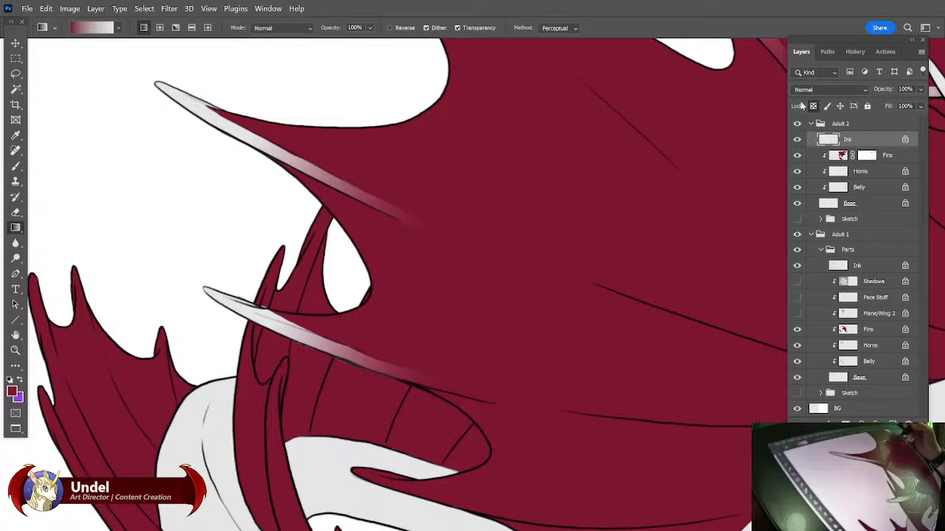
pyautogui.click(20, 380)
pyautogui.click(12, 391)
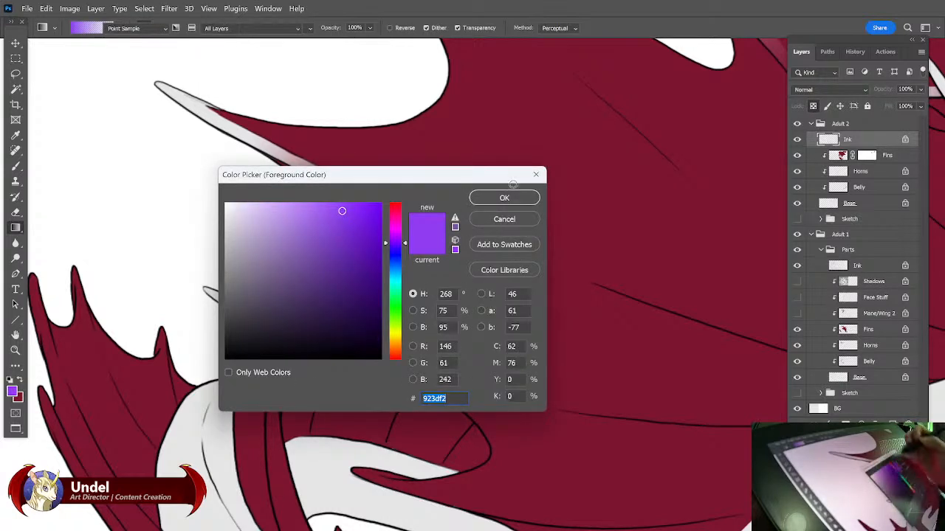
pyautogui.click(300, 358)
pyautogui.click(504, 198)
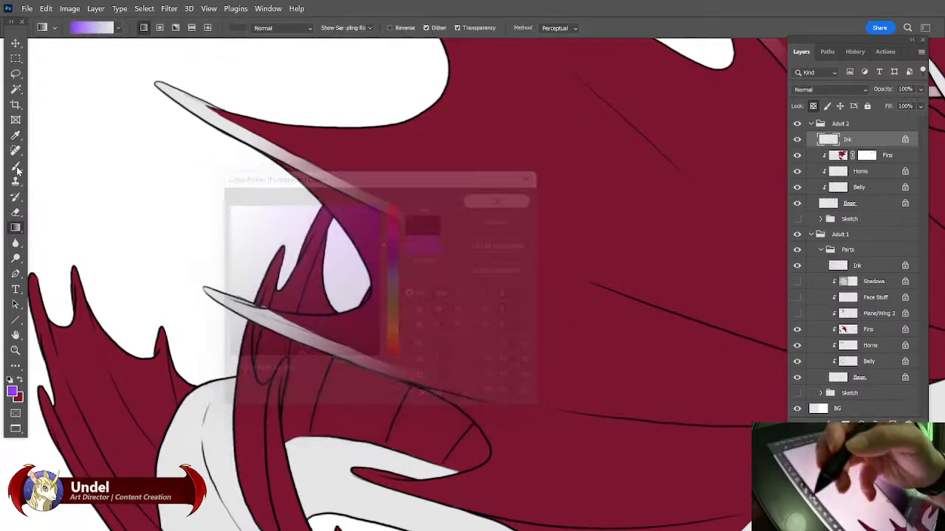
pyautogui.click(17, 167)
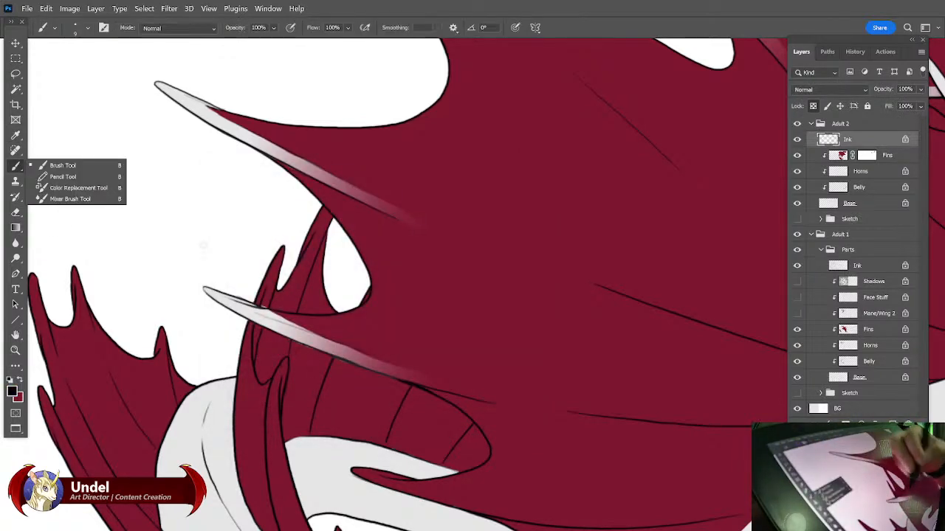
pyautogui.click(65, 137)
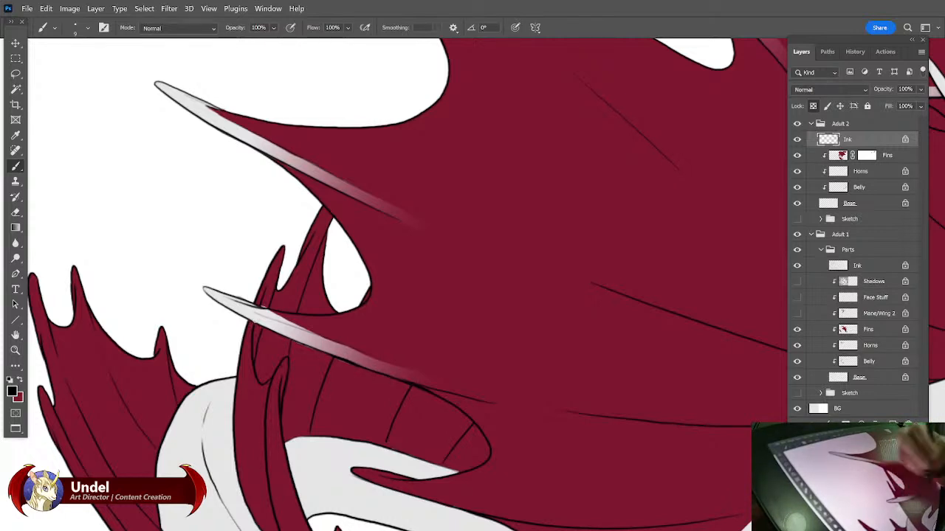
# Brush white on the Fins mask along the overlapping spike's upper edge to restore the red membrane.
pyautogui.click(867, 154)
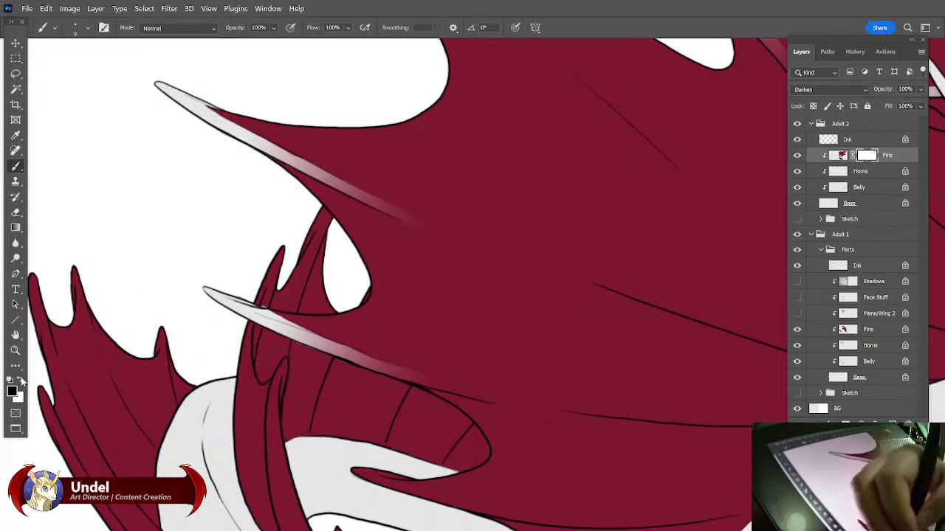
pyautogui.press('x')
pyautogui.moveTo(233, 299); pyautogui.dragTo(277, 319)
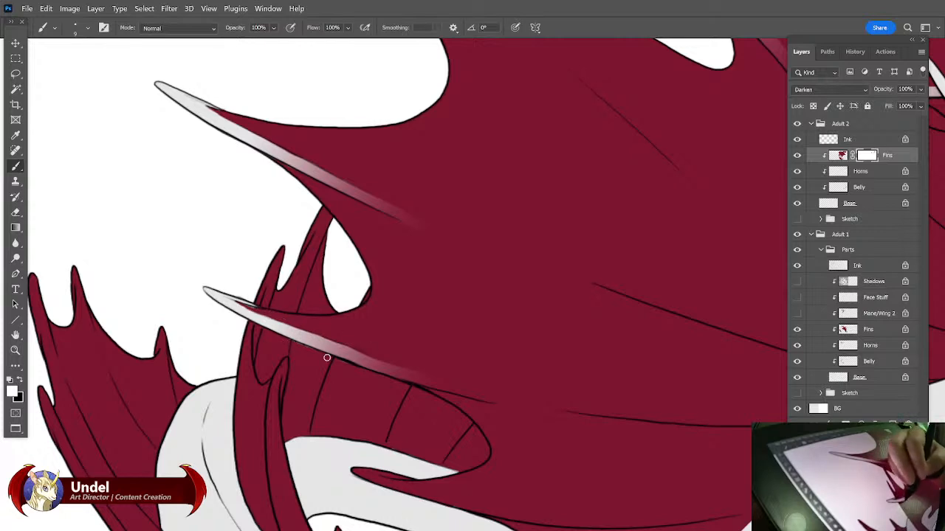
# Lasso the next lower wing spike around its tip and along its inner ink line, refining the selection's lower edge.
pyautogui.moveTo(421, 205); pyautogui.dragTo(626, 100)
pyautogui.moveTo(753, 245); pyautogui.dragTo(398, 199)
pyautogui.moveTo(513, 158); pyautogui.dragTo(533, 106)
pyautogui.moveTo(471, 246); pyautogui.dragTo(436, 289)
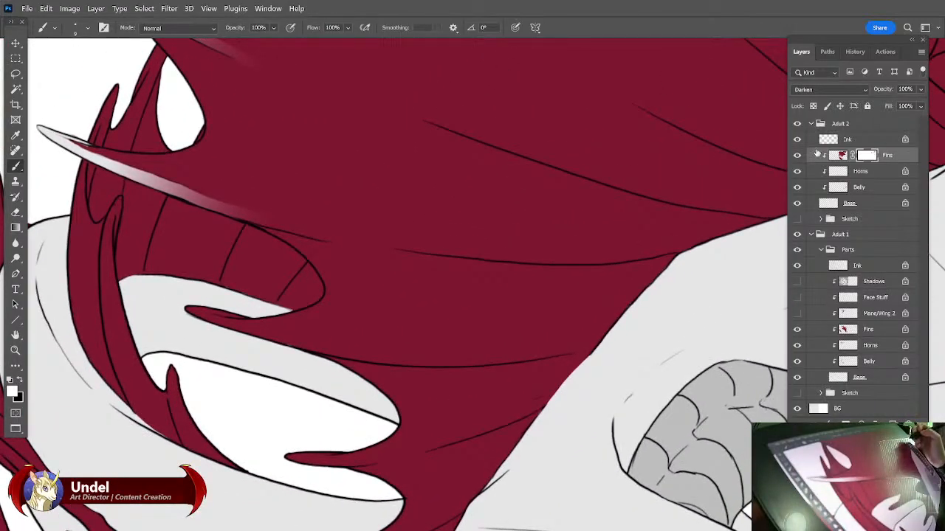
pyautogui.press('l')
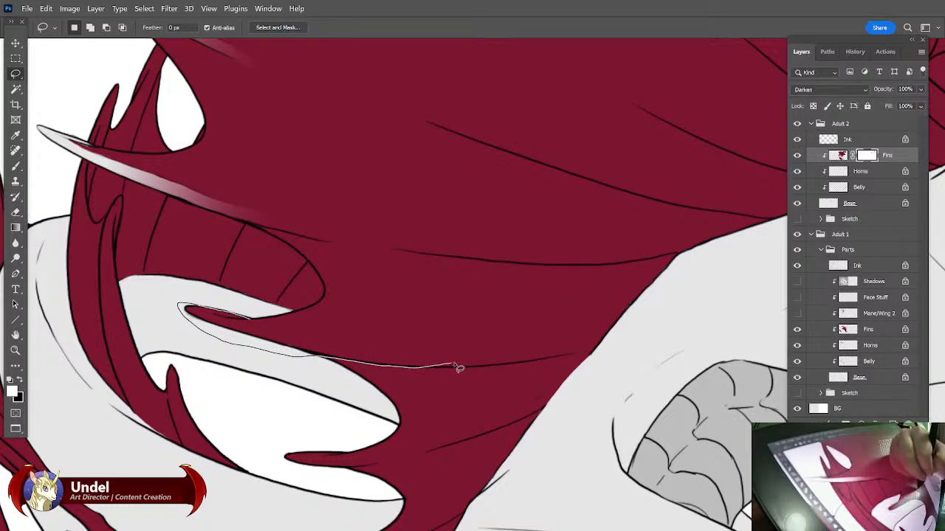
pyautogui.press('alt')
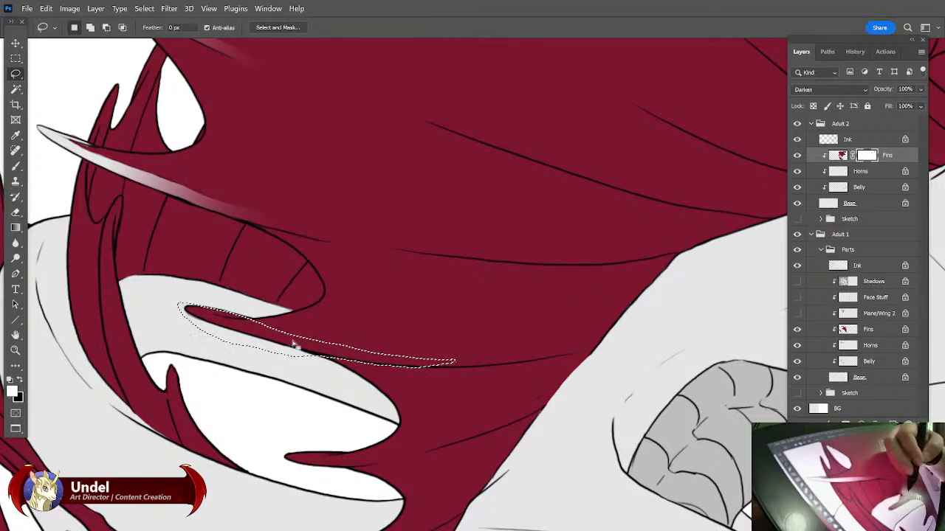
pyautogui.press('shift')
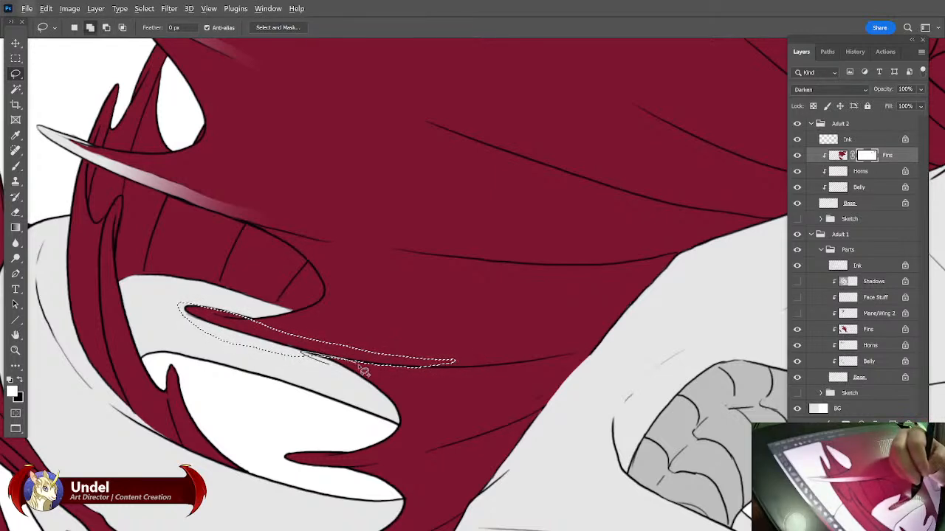
pyautogui.press('alt')
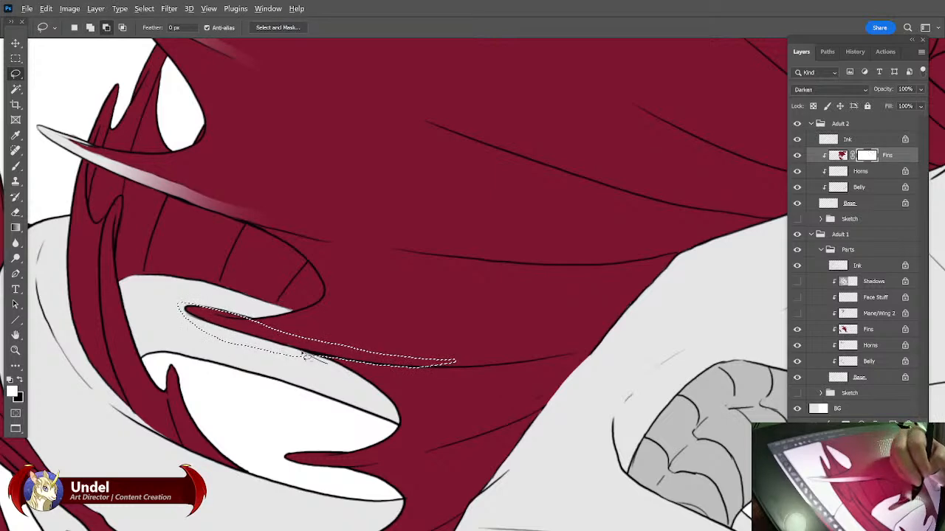
pyautogui.press('alt')
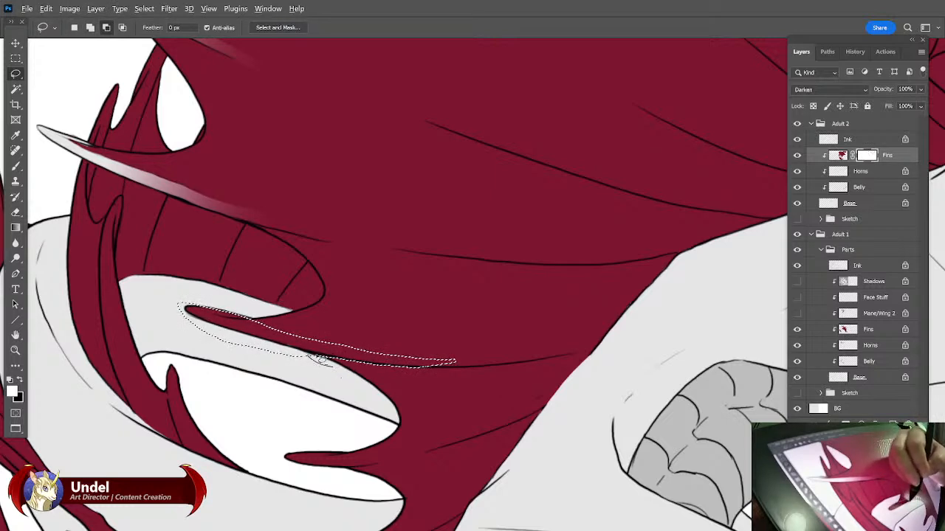
# Fade the selected spike with the black-to-transparent gradient, clear the selection, and brush white on the mask to restore red along its upper edge.
pyautogui.press('g')
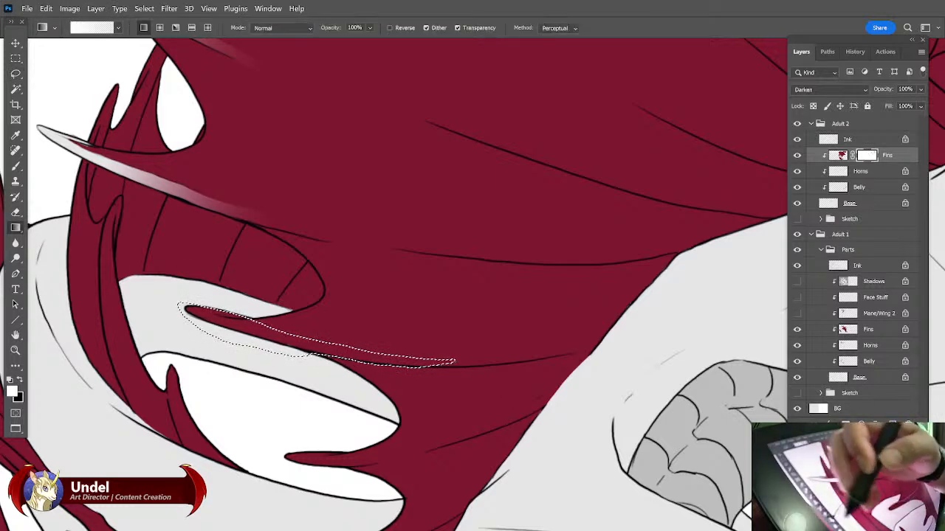
pyautogui.click(20, 381)
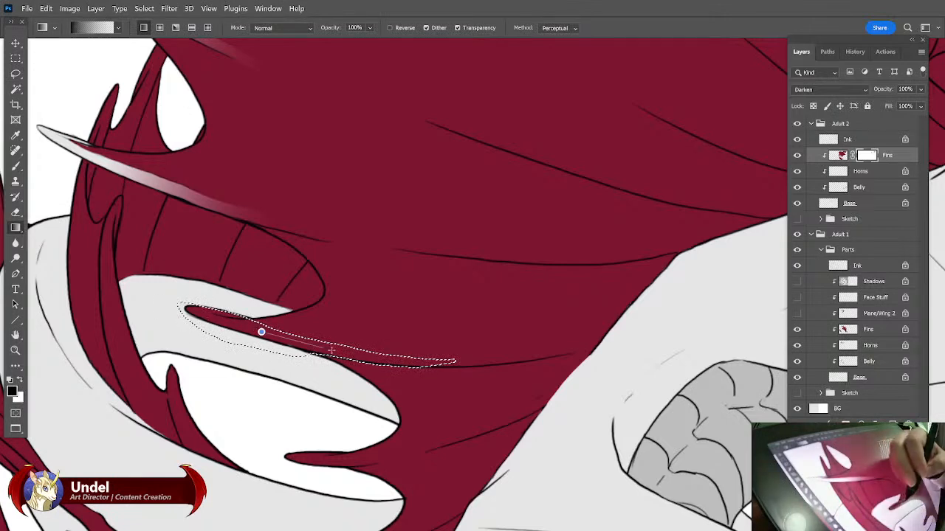
pyautogui.moveTo(261, 332); pyautogui.dragTo(429, 364)
pyautogui.hotkey('ctrl', 'd')
pyautogui.press('b')
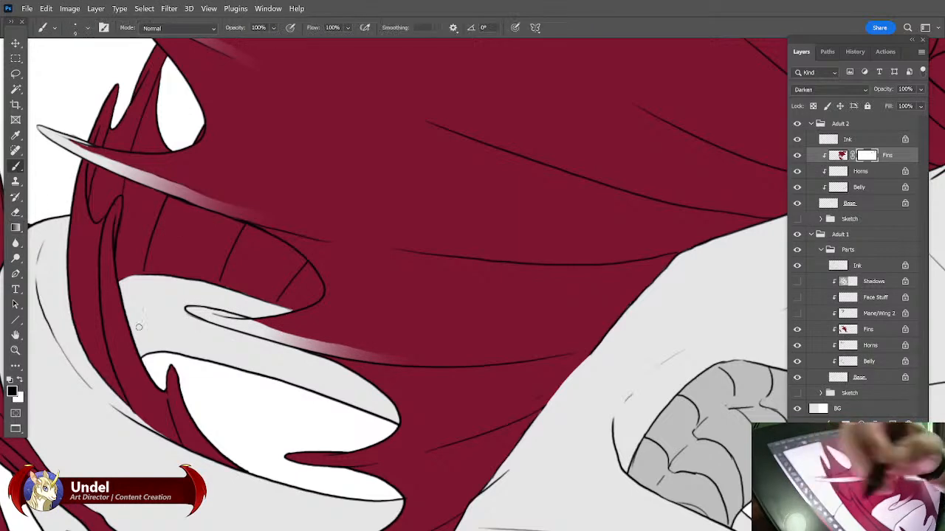
pyautogui.press('x')
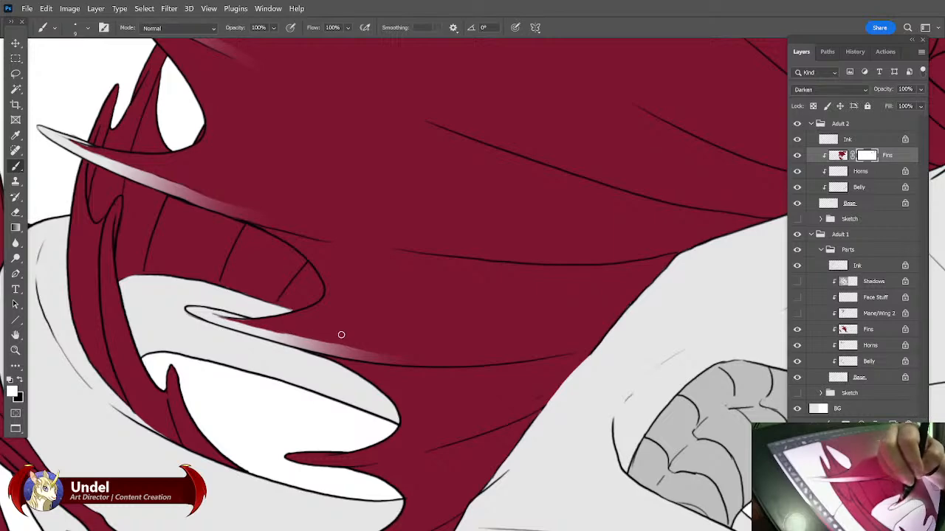
# Lasso the following thin wing spike over the white gap and fade it from its tip with the black-to-transparent gradient, clearing the selection.
pyautogui.moveTo(320, 235)
pyautogui.mouseDown()
pyautogui.moveTo(287, 184)
pyautogui.moveTo(276, 185)
pyautogui.mouseUp()
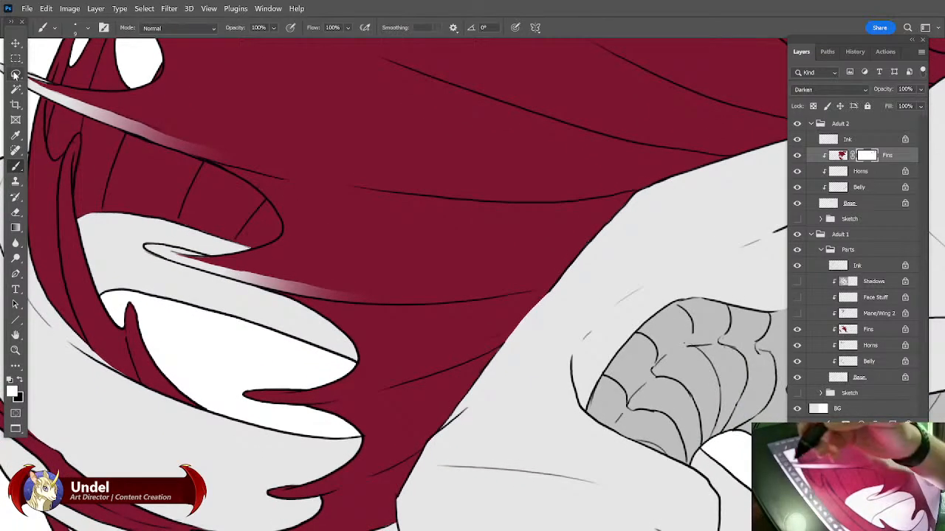
pyautogui.press('l')
pyautogui.moveTo(280, 379); pyautogui.dragTo(255, 382)
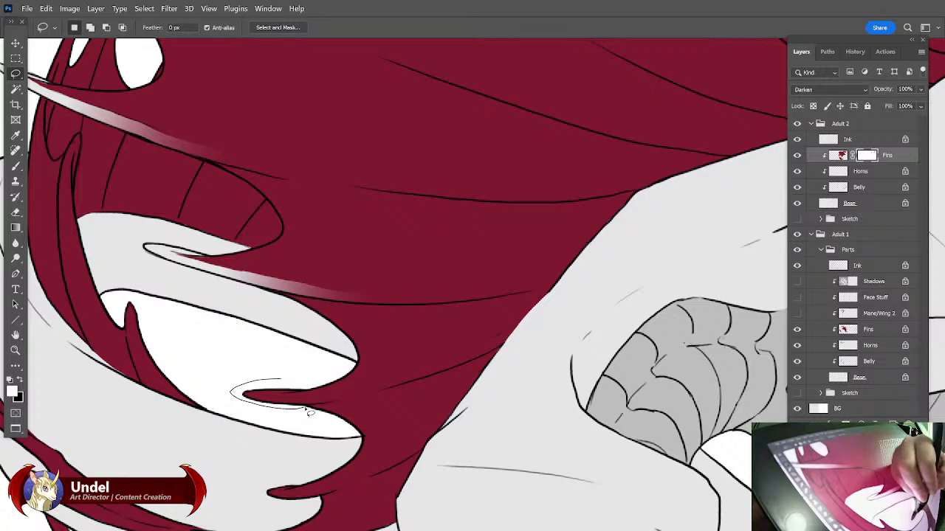
pyautogui.moveTo(325, 408)
pyautogui.mouseDown()
pyautogui.moveTo(418, 383)
pyautogui.moveTo(338, 394)
pyautogui.moveTo(232, 384)
pyautogui.mouseUp()
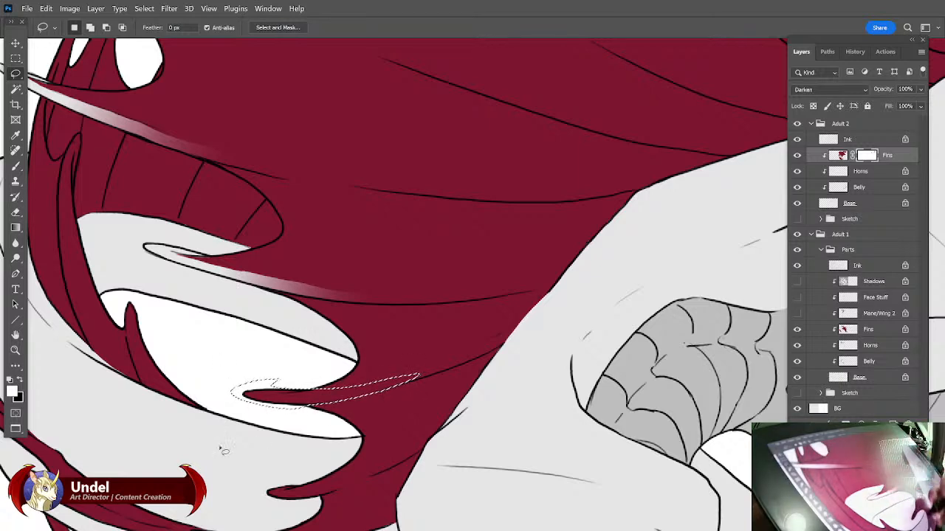
pyautogui.click(15, 228)
pyautogui.click(19, 379)
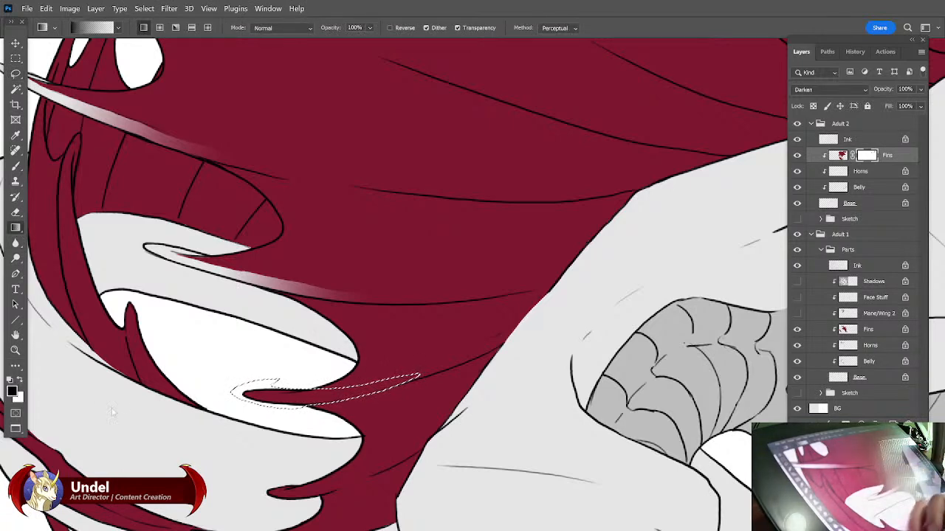
pyautogui.moveTo(258, 399)
pyautogui.mouseDown()
pyautogui.moveTo(386, 387)
pyautogui.moveTo(584, 265)
pyautogui.mouseUp()
pyautogui.hotkey('ctrl', 'd')
# Lasso the lowest small wing spike over the tail, fade its tip with the black-to-transparent gradient, and clear the selection.
pyautogui.press('l')
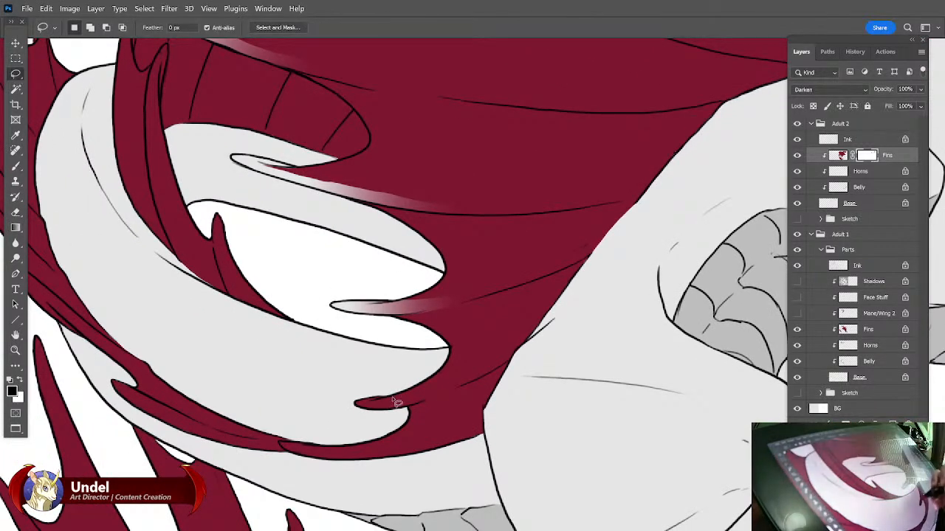
pyautogui.moveTo(409, 392)
pyautogui.mouseDown()
pyautogui.moveTo(348, 412)
pyautogui.moveTo(402, 410)
pyautogui.moveTo(480, 378)
pyautogui.moveTo(402, 400)
pyautogui.mouseUp()
pyautogui.press('g')
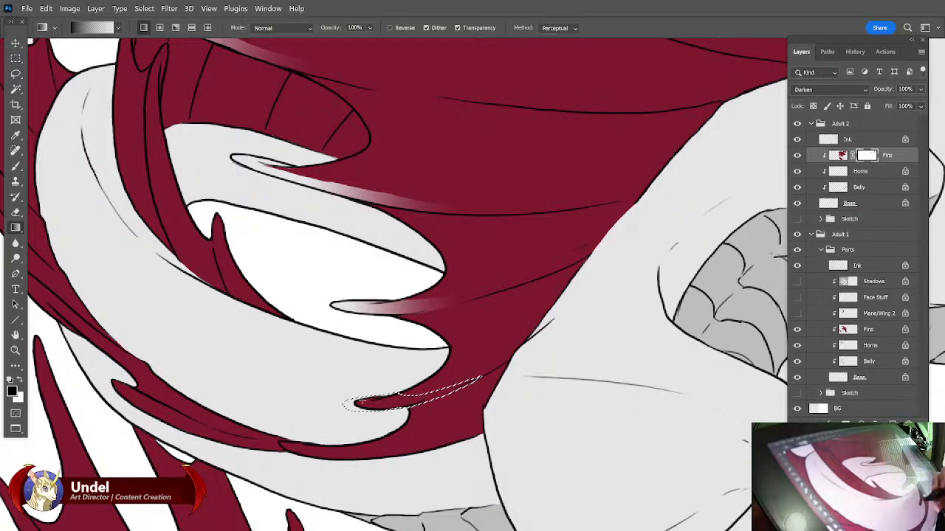
pyautogui.moveTo(362, 404); pyautogui.dragTo(415, 434)
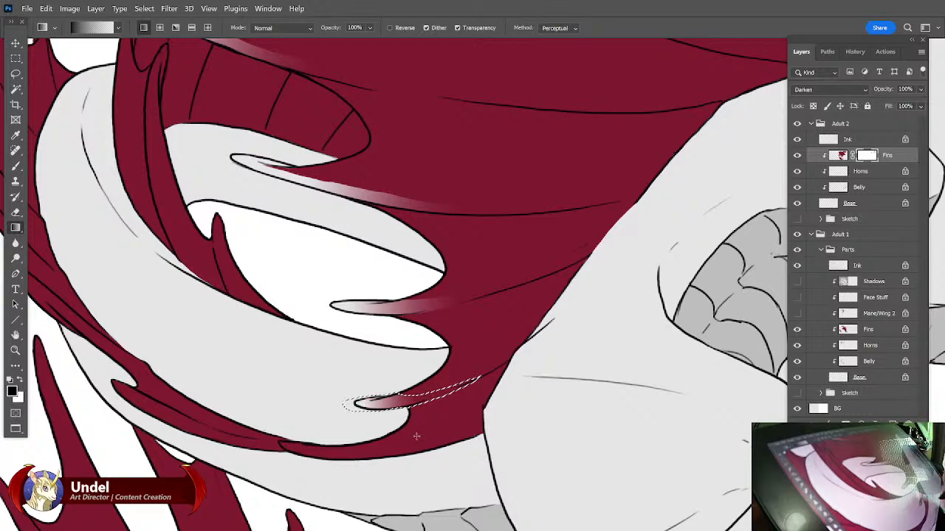
pyautogui.hotkey('ctrl', 'd')
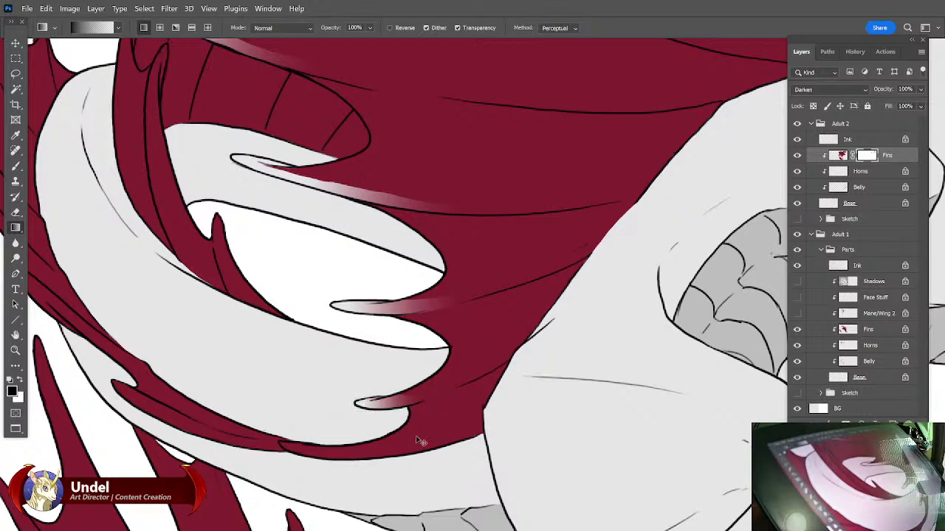
# Lasso the outermost, tallest spine of the Adult 2 tail fin along its inner edge, fade it from the tip on the Fins mask, and deselect.
pyautogui.scroll(-5, 415, 436)
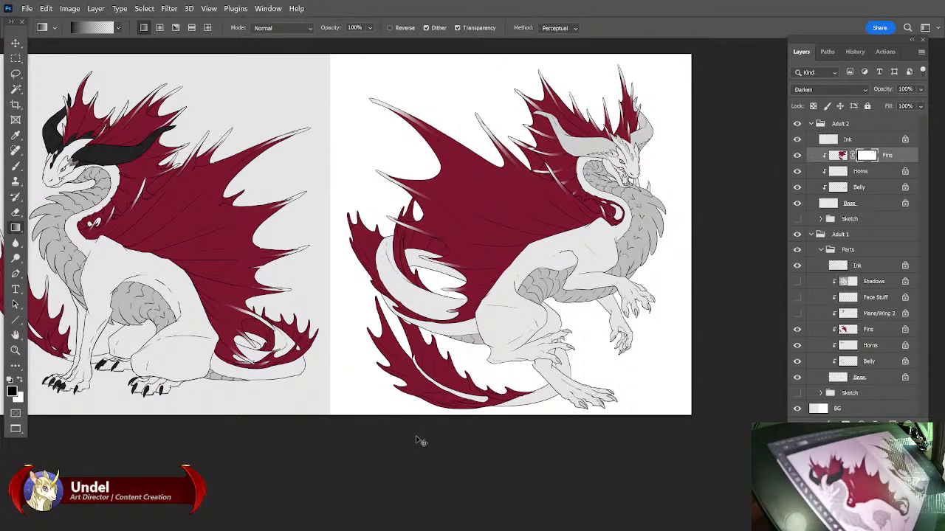
pyautogui.moveTo(360, 446); pyautogui.dragTo(464, 446)
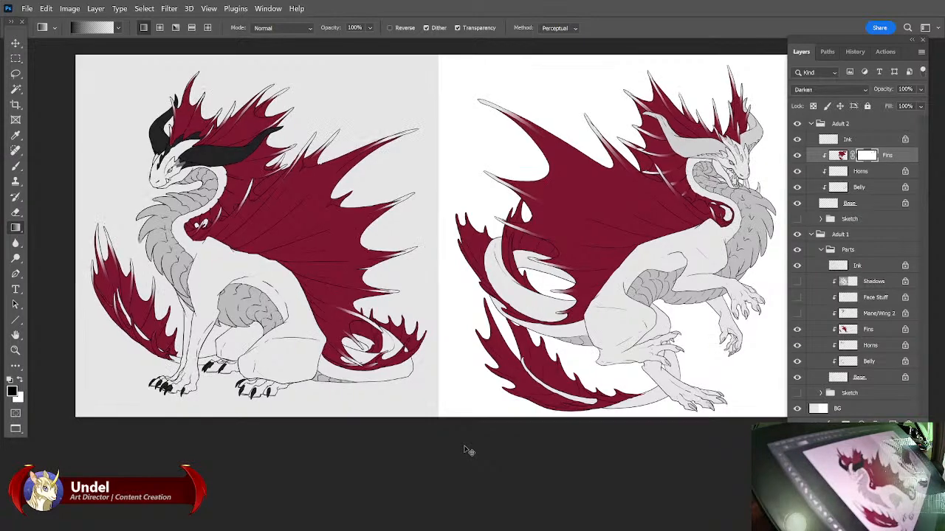
pyautogui.hotkey('ctrl', '+')
pyautogui.hotkey('ctrl', '+')
pyautogui.hotkey('ctrl', '+')
pyautogui.hotkey('ctrl', '+')
pyautogui.hotkey('ctrl', '+')
pyautogui.moveTo(580, 380); pyautogui.dragTo(456, 237)
pyautogui.press('l')
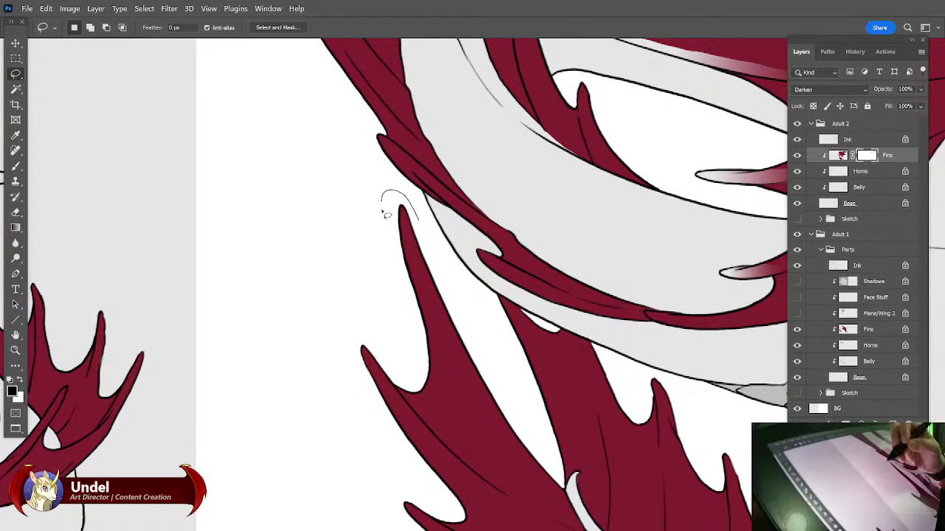
pyautogui.moveTo(418, 288)
pyautogui.mouseDown()
pyautogui.moveTo(485, 406)
pyautogui.moveTo(538, 462)
pyautogui.moveTo(428, 229)
pyautogui.mouseUp()
pyautogui.press('g')
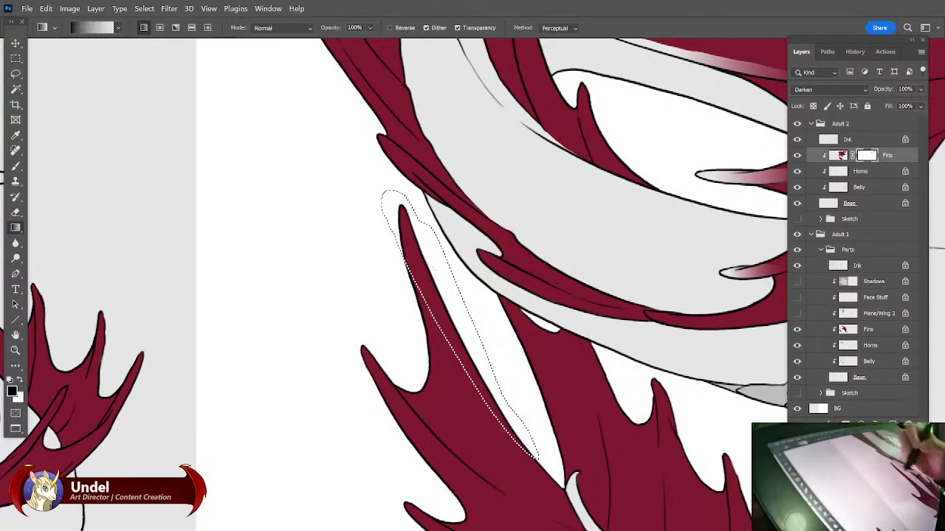
pyautogui.moveTo(425, 280); pyautogui.dragTo(527, 453)
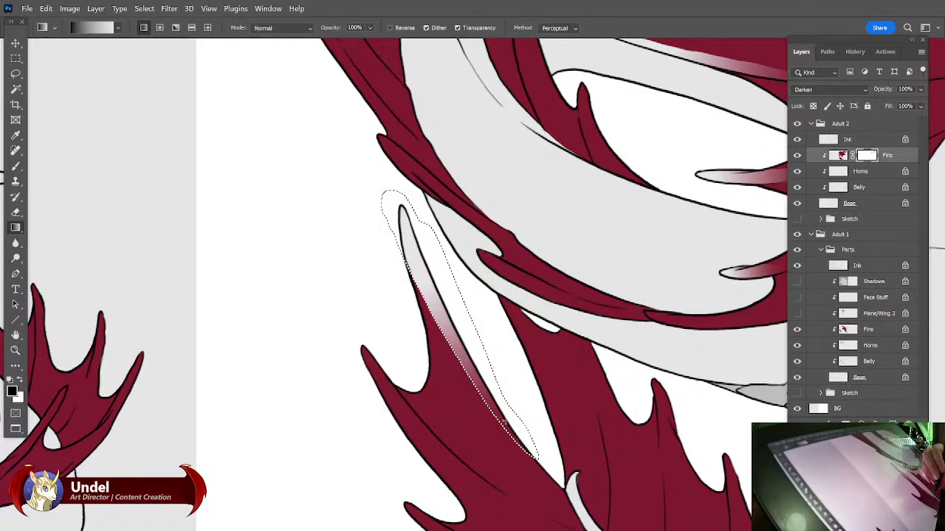
pyautogui.press('l')
pyautogui.hotkey('ctrl', 'd')
# Lasso the second spine on the tail fin's outer edge, trim the selection along its ink line, fade it from the tip, and deselect.
pyautogui.moveTo(381, 302); pyautogui.dragTo(347, 209)
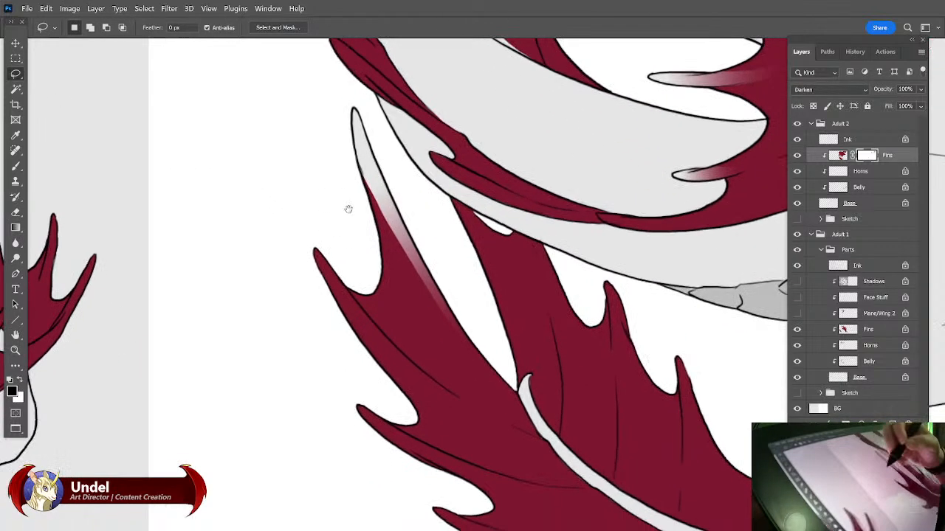
pyautogui.moveTo(355, 301)
pyautogui.mouseDown()
pyautogui.moveTo(317, 285)
pyautogui.moveTo(410, 374)
pyautogui.moveTo(475, 411)
pyautogui.moveTo(387, 344)
pyautogui.moveTo(327, 264)
pyautogui.mouseUp()
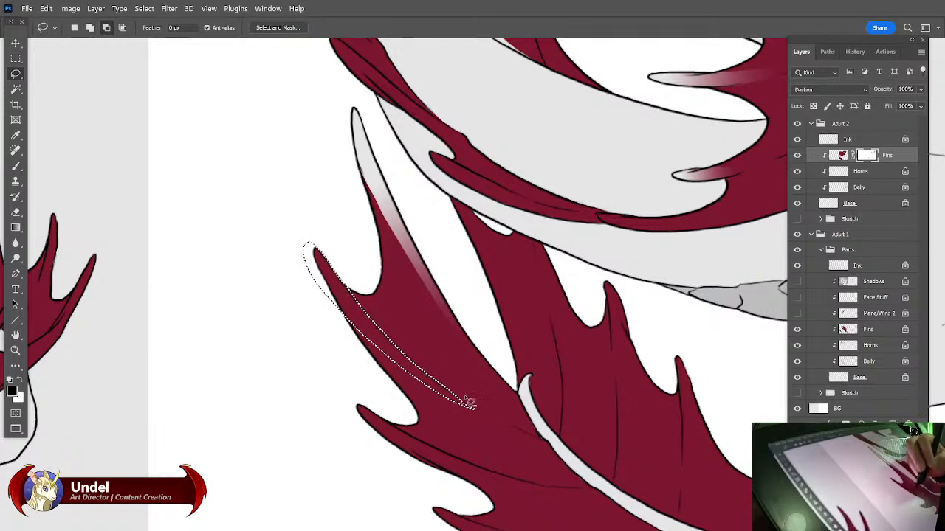
pyautogui.moveTo(468, 405); pyautogui.dragTo(439, 386)
pyautogui.click(16, 226)
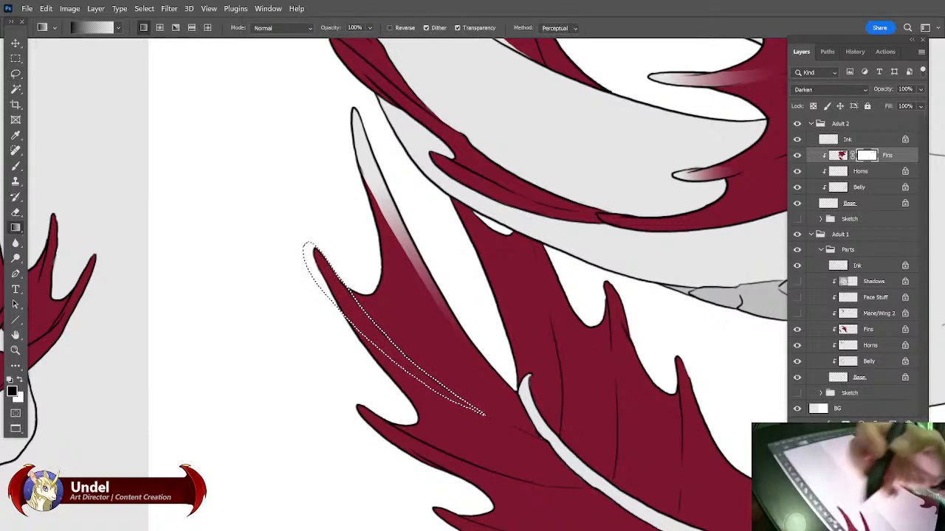
pyautogui.moveTo(366, 326); pyautogui.dragTo(475, 412)
pyautogui.hotkey('ctrl', 'd')
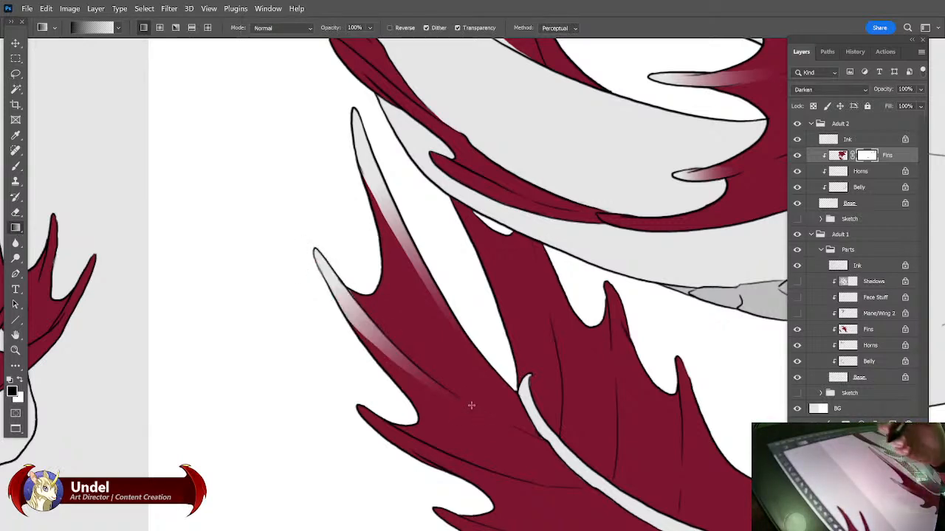
# Lasso the third spine down the tail fin's outer edge, fade its tip with the black-to-transparent gradient, and clear the selection.
pyautogui.click(16, 73)
pyautogui.moveTo(374, 376); pyautogui.dragTo(327, 313)
pyautogui.moveTo(334, 358); pyautogui.dragTo(342, 393)
pyautogui.moveTo(399, 410)
pyautogui.mouseDown()
pyautogui.moveTo(383, 399)
pyautogui.moveTo(485, 426)
pyautogui.moveTo(369, 380)
pyautogui.moveTo(487, 419)
pyautogui.mouseUp()
pyautogui.press('g')
pyautogui.hotkey('ctrl', 'd')
# Lasso the fourth outer tail-fin spine and subtract the excess so the selection follows its ink line.
pyautogui.moveTo(560, 277); pyautogui.dragTo(450, 187)
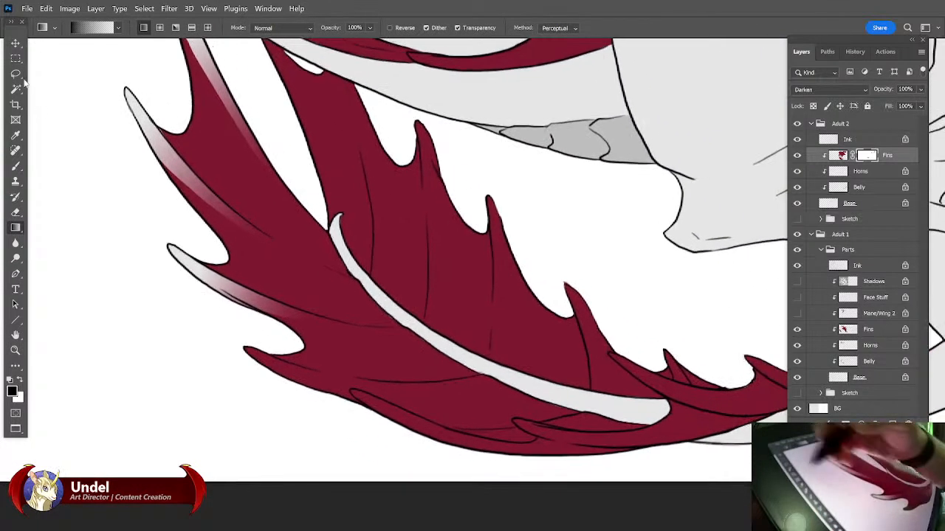
pyautogui.click(16, 74)
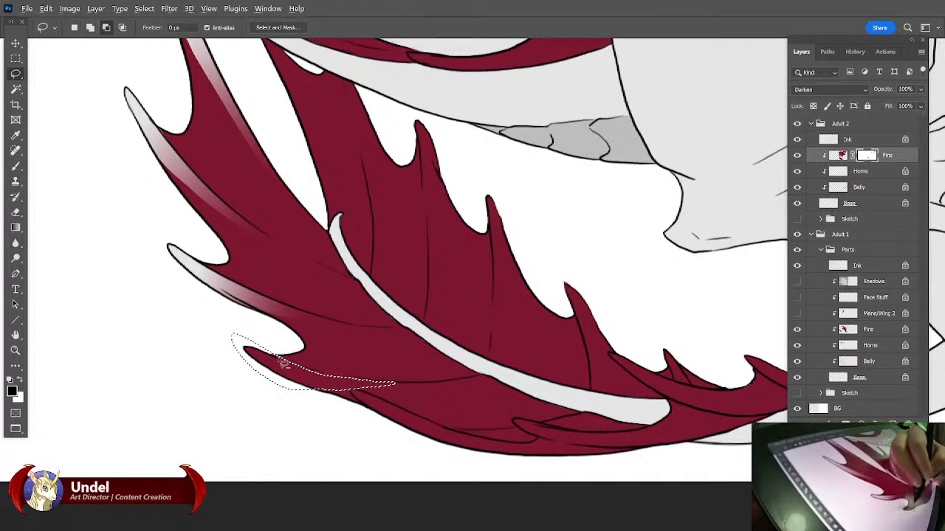
pyautogui.moveTo(253, 343)
pyautogui.mouseDown()
pyautogui.moveTo(350, 384)
pyautogui.moveTo(288, 367)
pyautogui.moveTo(372, 386)
pyautogui.mouseUp()
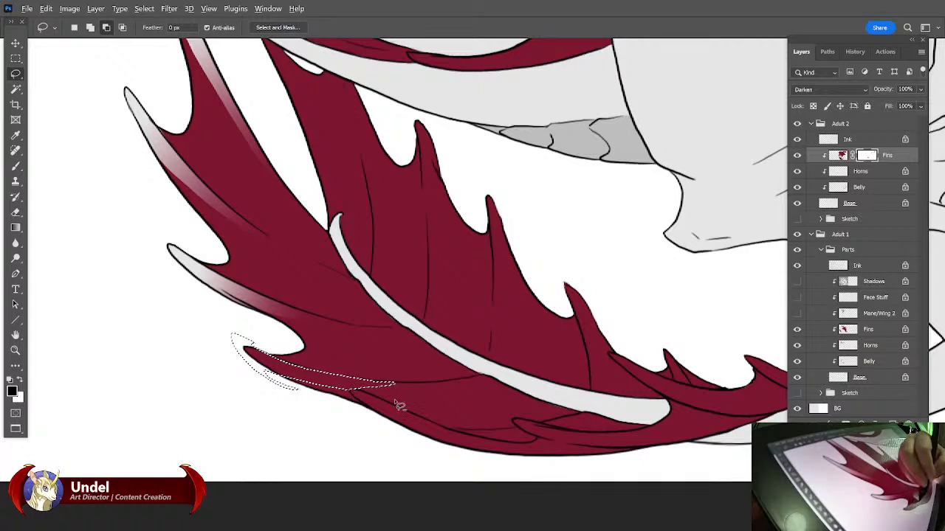
pyautogui.press('g')
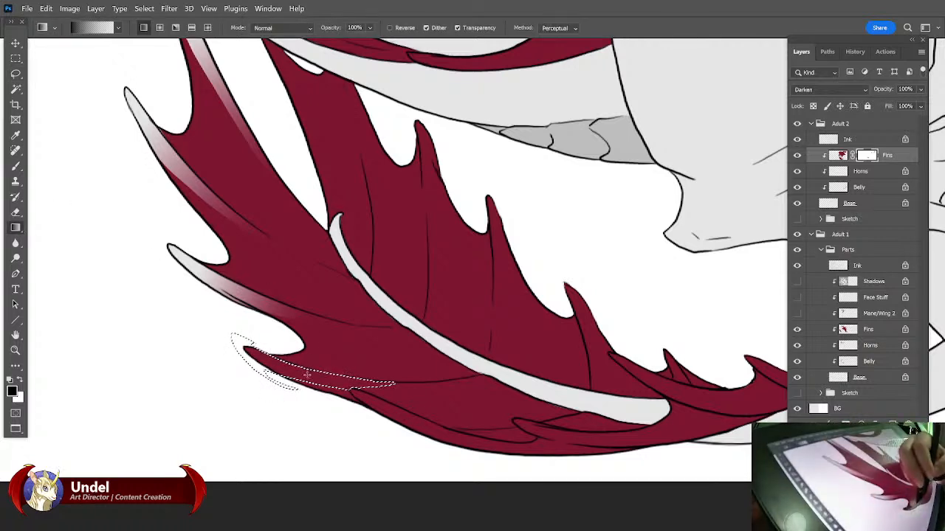
pyautogui.moveTo(354, 383); pyautogui.dragTo(389, 397)
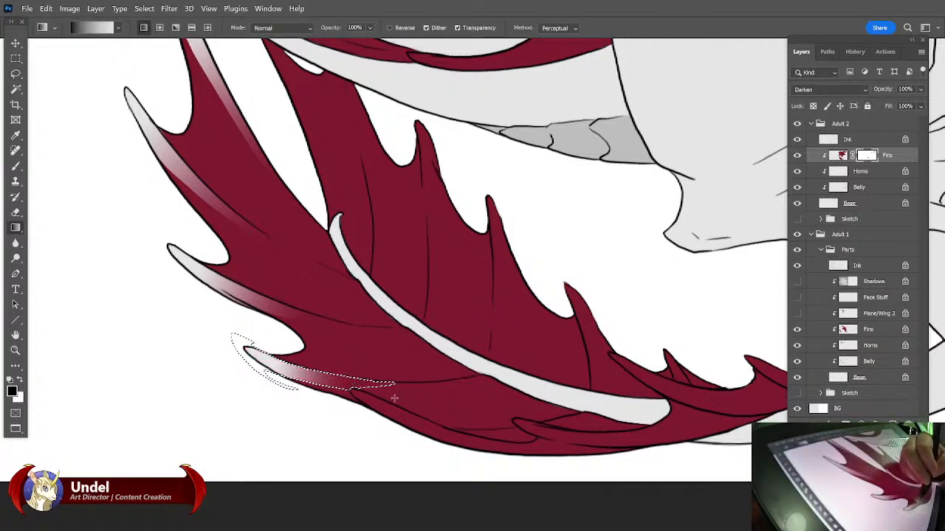
pyautogui.hotkey('ctrl', 'd')
pyautogui.hotkey('ctrl', 'z')
pyautogui.hotkey('ctrl', 'z')
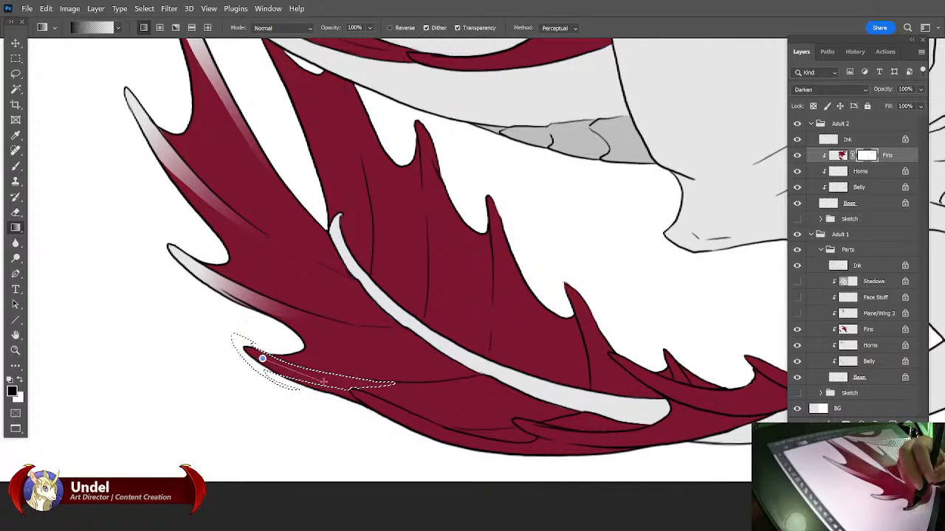
# Fade the selected fourth spine with a short black-to-transparent gradient from its tip and clear the selection.
pyautogui.moveTo(320, 381); pyautogui.dragTo(331, 383)
pyautogui.hotkey('ctrl', 'd')
# Lasso the narrow spine lying along the tail fin's bottom edge, fade its tip with a short gradient, and deselect.
pyautogui.moveTo(502, 270); pyautogui.dragTo(331, 328)
pyautogui.moveTo(448, 230); pyautogui.dragTo(451, 186)
pyautogui.press('l')
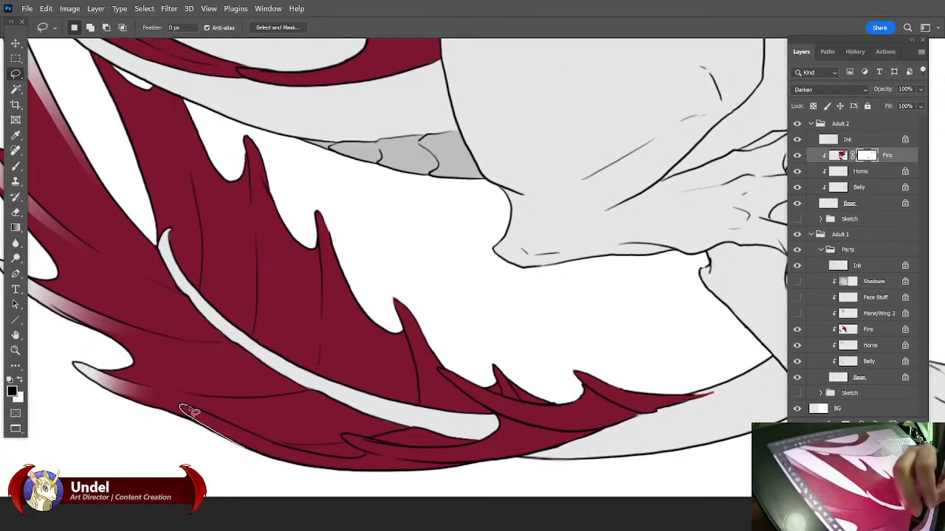
pyautogui.moveTo(253, 436)
pyautogui.mouseDown()
pyautogui.moveTo(286, 449)
pyautogui.moveTo(264, 475)
pyautogui.moveTo(240, 461)
pyautogui.mouseUp()
pyautogui.press('g')
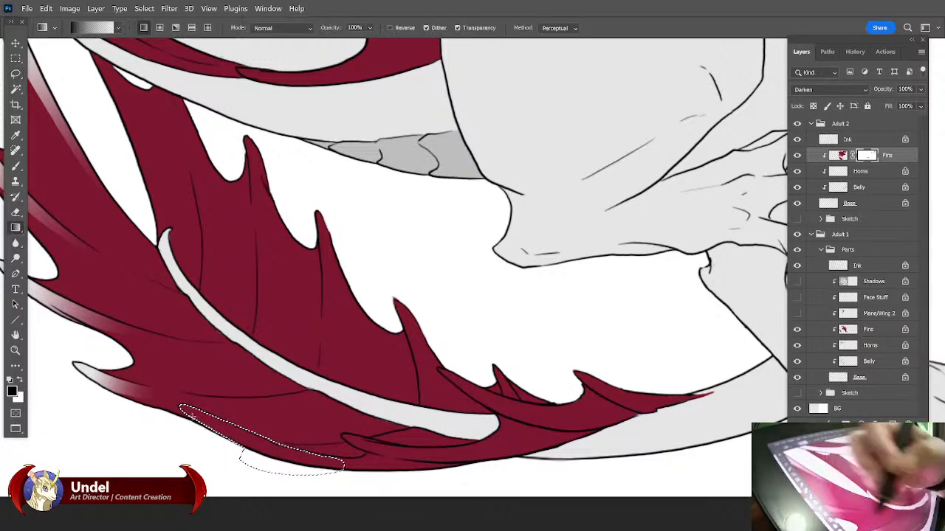
pyautogui.moveTo(229, 435); pyautogui.dragTo(230, 435)
pyautogui.hotkey('ctrl', 'd')
# Lasso the inner tail-fin lobe's first spine where it emerges beneath the tail, refine its inner edge, fade it downward, and deselect.
pyautogui.moveTo(416, 247); pyautogui.dragTo(574, 510)
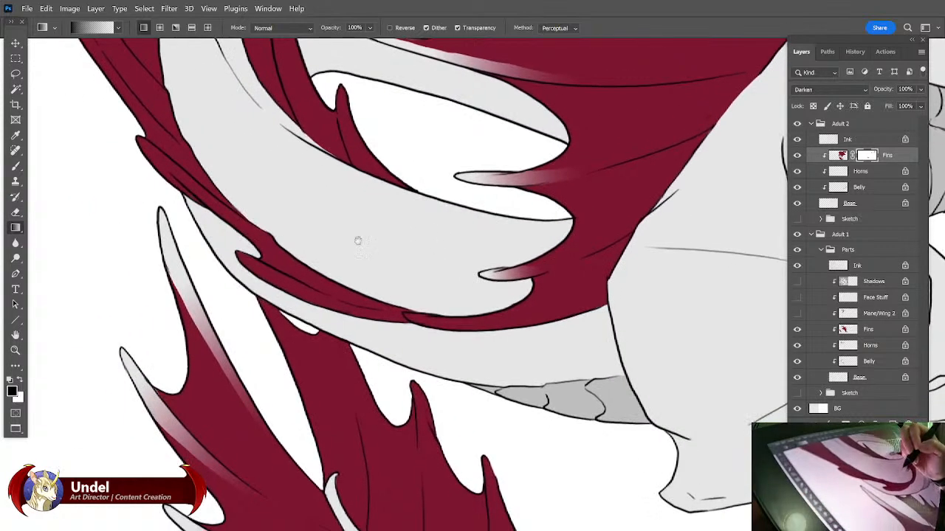
pyautogui.press('l')
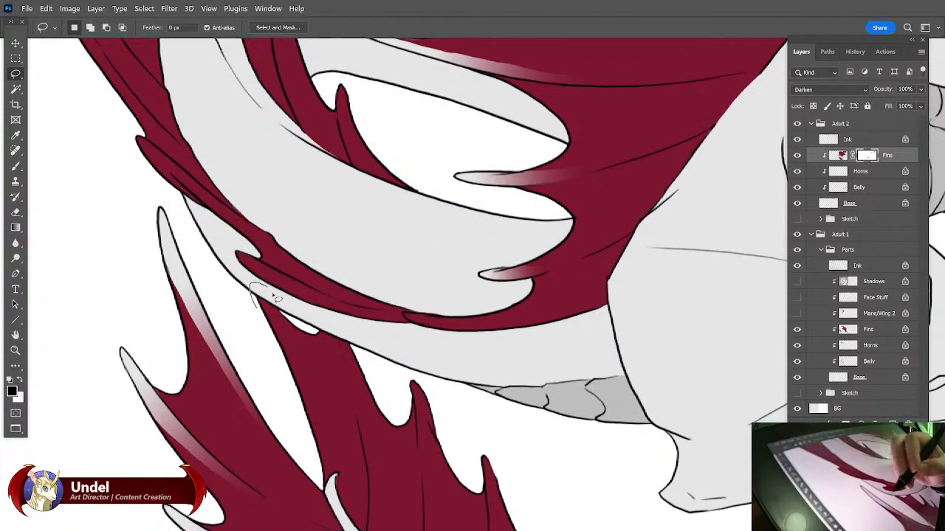
pyautogui.moveTo(303, 357)
pyautogui.mouseDown()
pyautogui.moveTo(325, 464)
pyautogui.moveTo(282, 313)
pyautogui.mouseUp()
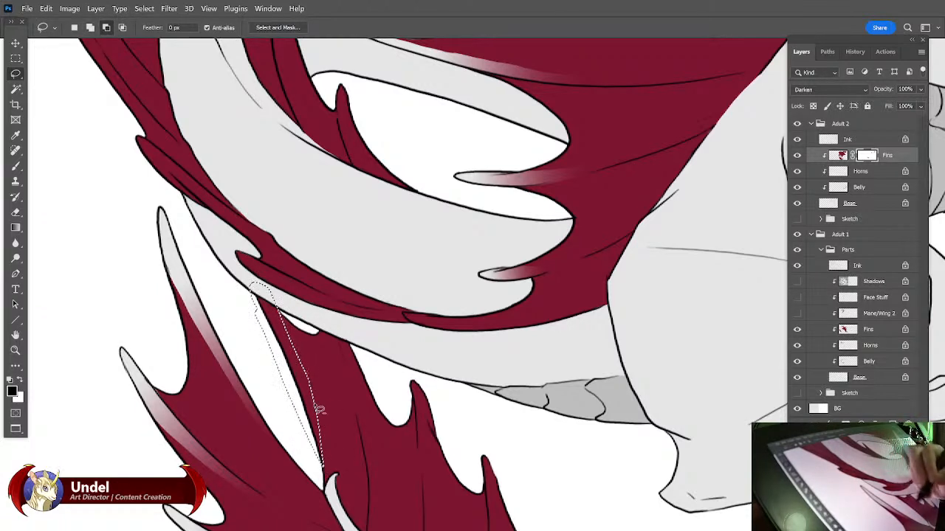
pyautogui.moveTo(281, 313)
pyautogui.mouseDown()
pyautogui.moveTo(323, 443)
pyautogui.moveTo(304, 347)
pyautogui.mouseUp()
pyautogui.press('g')
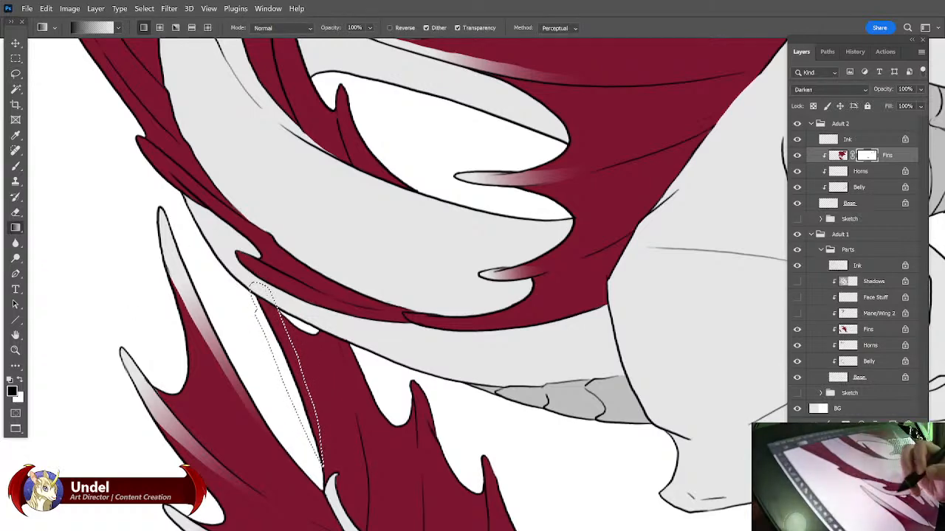
pyautogui.moveTo(265, 288); pyautogui.dragTo(321, 436)
pyautogui.hotkey('ctrl', 'd')
# Lasso the next inner-lobe spine under the tail down its ink line, fade it from the top, and clear the selection.
pyautogui.moveTo(446, 284)
pyautogui.mouseDown()
pyautogui.moveTo(415, 238)
pyautogui.moveTo(385, 225)
pyautogui.mouseUp()
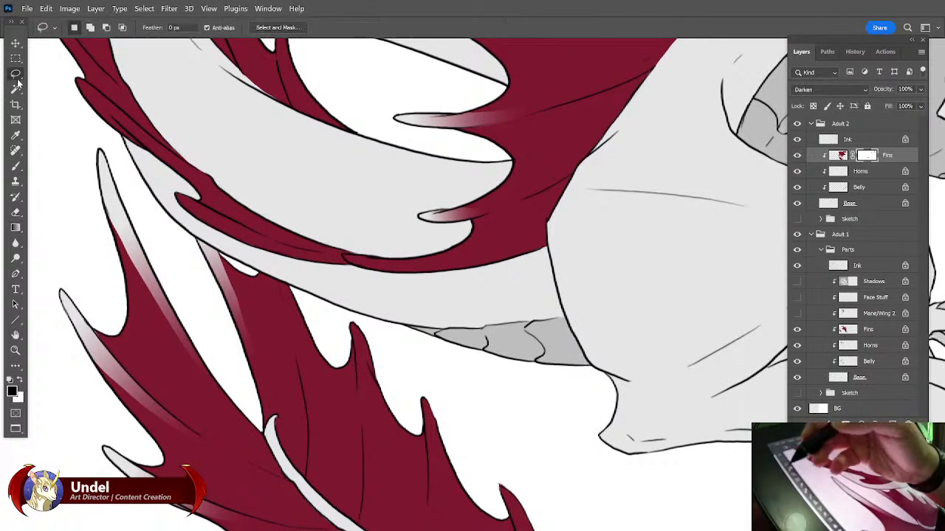
pyautogui.press('l')
pyautogui.moveTo(292, 338); pyautogui.dragTo(304, 404)
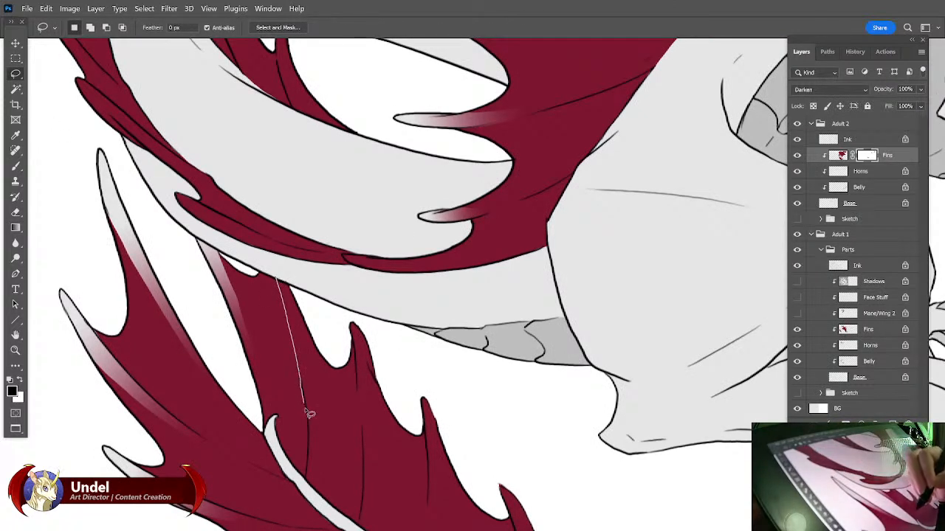
pyautogui.moveTo(293, 286); pyautogui.dragTo(280, 275)
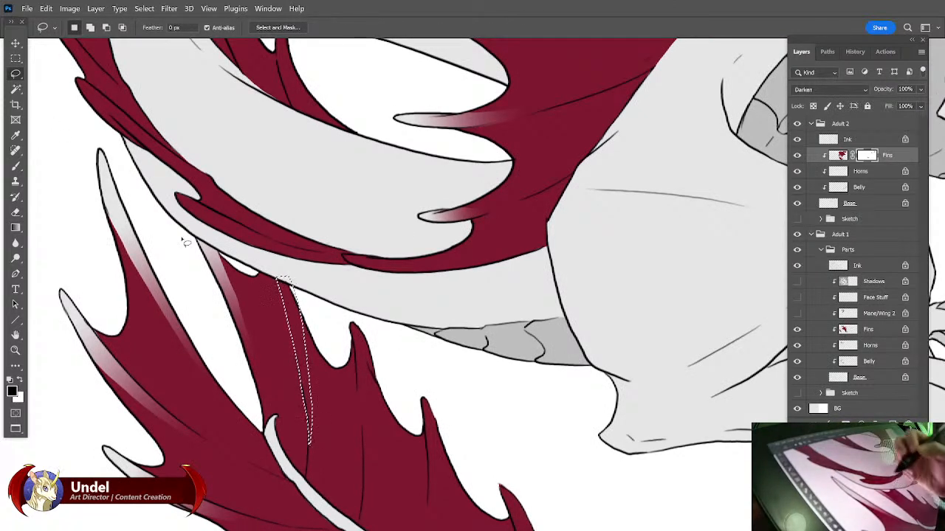
pyautogui.press('g')
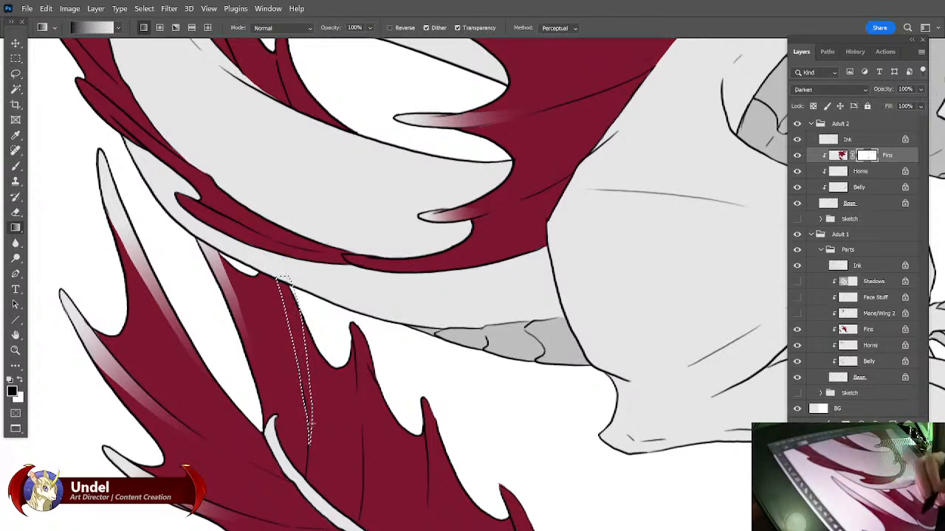
pyautogui.moveTo(285, 267); pyautogui.dragTo(323, 396)
pyautogui.hotkey('ctrl', 'd')
# Lasso the inner lobe's third spine from its pointed tip down its ink line, subtracting the excess along both sides.
pyautogui.press('l')
pyautogui.moveTo(454, 272); pyautogui.dragTo(440, 203)
pyautogui.moveTo(349, 256)
pyautogui.mouseDown()
pyautogui.moveTo(336, 250)
pyautogui.moveTo(355, 433)
pyautogui.moveTo(362, 333)
pyautogui.moveTo(351, 250)
pyautogui.moveTo(343, 251)
pyautogui.moveTo(353, 425)
pyautogui.mouseUp()
pyautogui.press('g')
pyautogui.hotkey('ctrl', 'd')
pyautogui.hotkey('ctrl', 'shift', 'd')
pyautogui.click(15, 73)
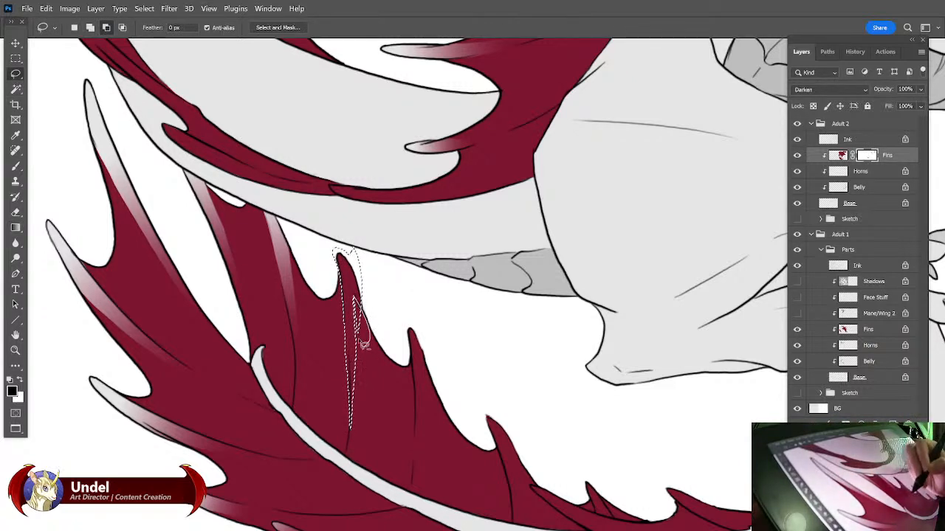
pyautogui.moveTo(354, 297)
pyautogui.mouseDown()
pyautogui.moveTo(360, 338)
pyautogui.moveTo(360, 313)
pyautogui.mouseUp()
pyautogui.moveTo(353, 377)
pyautogui.mouseDown()
pyautogui.moveTo(339, 315)
pyautogui.moveTo(352, 349)
pyautogui.moveTo(348, 324)
pyautogui.mouseUp()
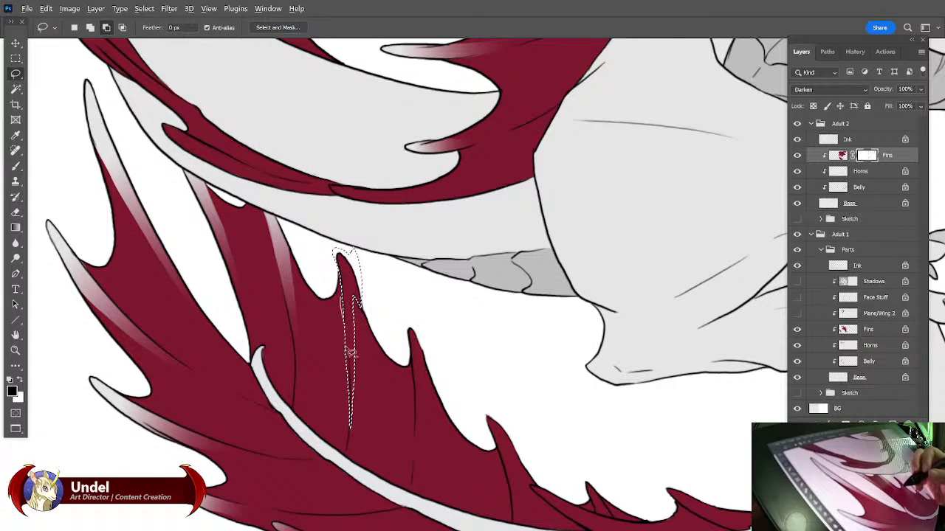
# Fade the selected third spine from its tip with the black-to-transparent gradient and clear the selection.
pyautogui.press('g')
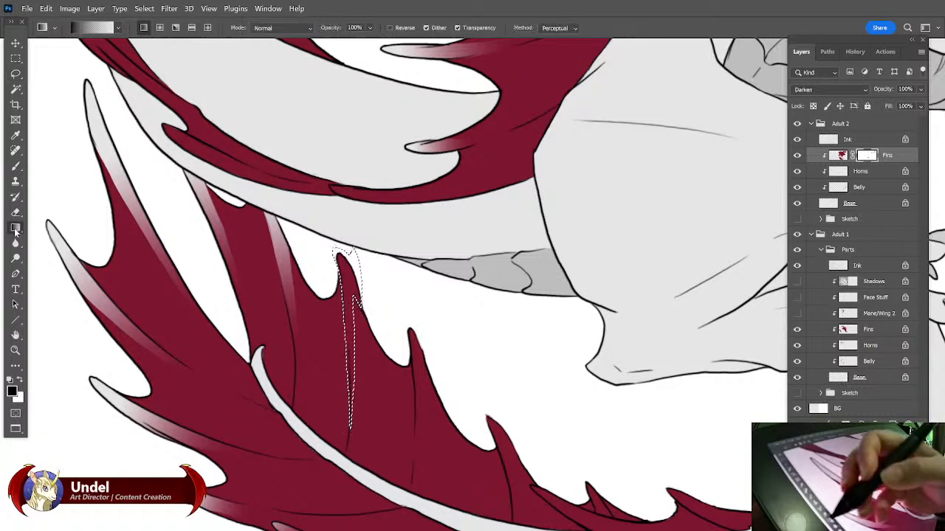
pyautogui.moveTo(347, 280); pyautogui.dragTo(353, 375)
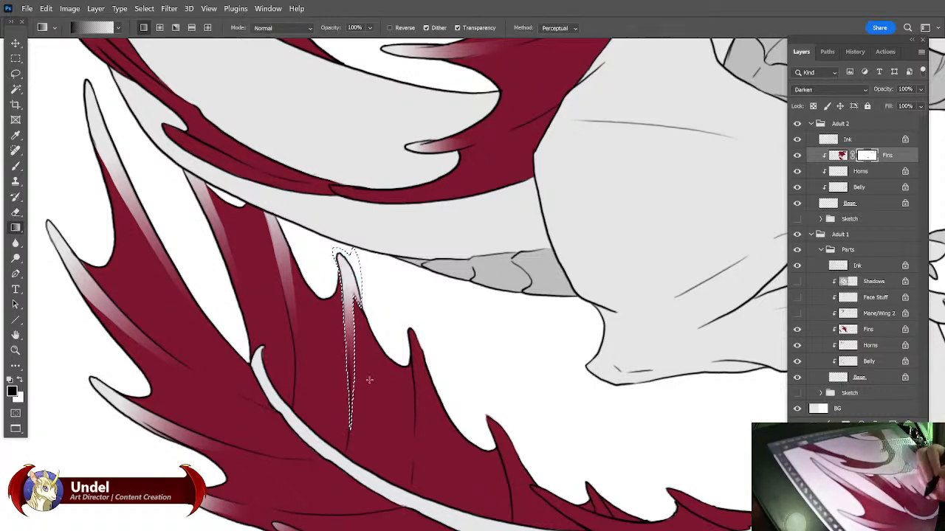
pyautogui.hotkey('ctrl', 'd')
# Lasso the inner tail-fin lobe's fourth spine down its ink line, fade it from the tip with the black-to-transparent gradient, and deselect.
pyautogui.moveTo(494, 354); pyautogui.dragTo(429, 282)
pyautogui.press('l')
pyautogui.moveTo(361, 277)
pyautogui.mouseDown()
pyautogui.moveTo(347, 252)
pyautogui.moveTo(350, 274)
pyautogui.mouseUp()
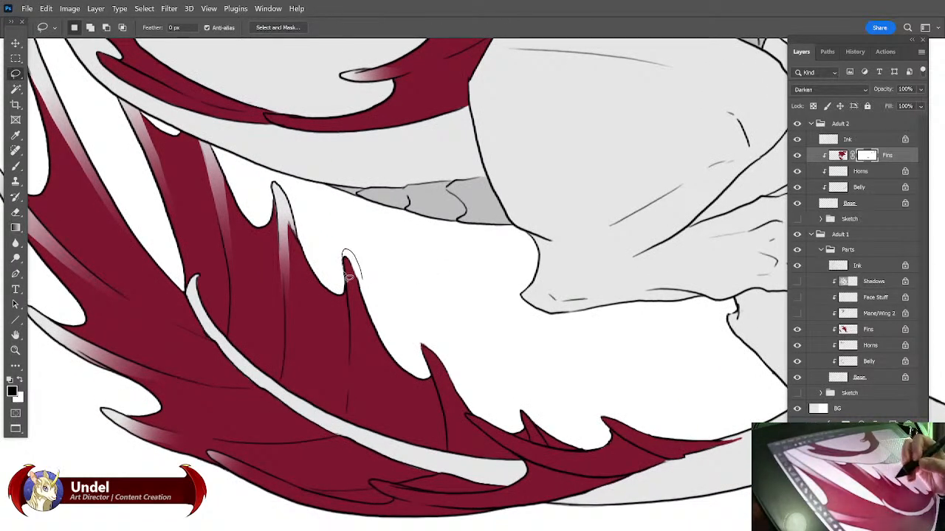
pyautogui.moveTo(354, 378)
pyautogui.mouseDown()
pyautogui.moveTo(354, 362)
pyautogui.moveTo(351, 371)
pyautogui.mouseUp()
pyautogui.click(15, 228)
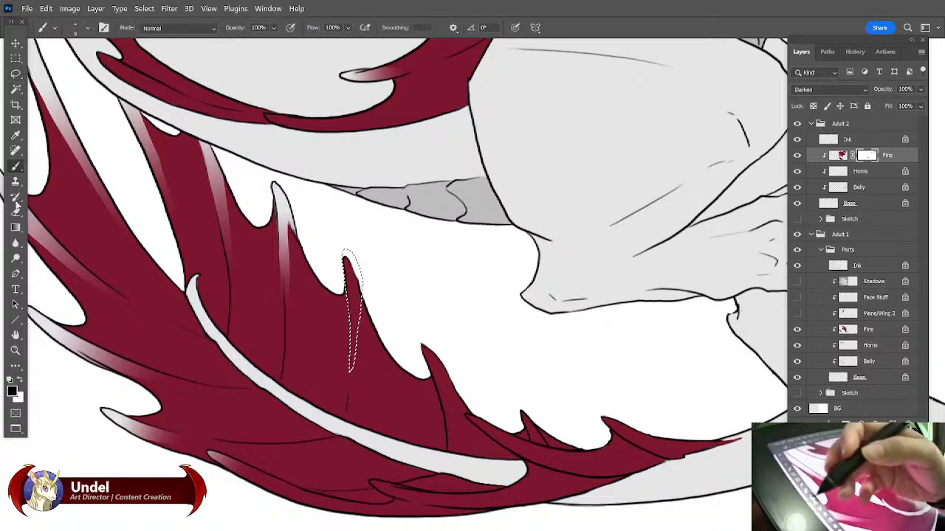
pyautogui.moveTo(347, 264); pyautogui.dragTo(356, 331)
pyautogui.hotkey('ctrl', 'd')
# Lasso the inner lobe's next spine toward the tail base, fade its tip with the gradient, and clear the selection.
pyautogui.moveTo(481, 275); pyautogui.dragTo(405, 231)
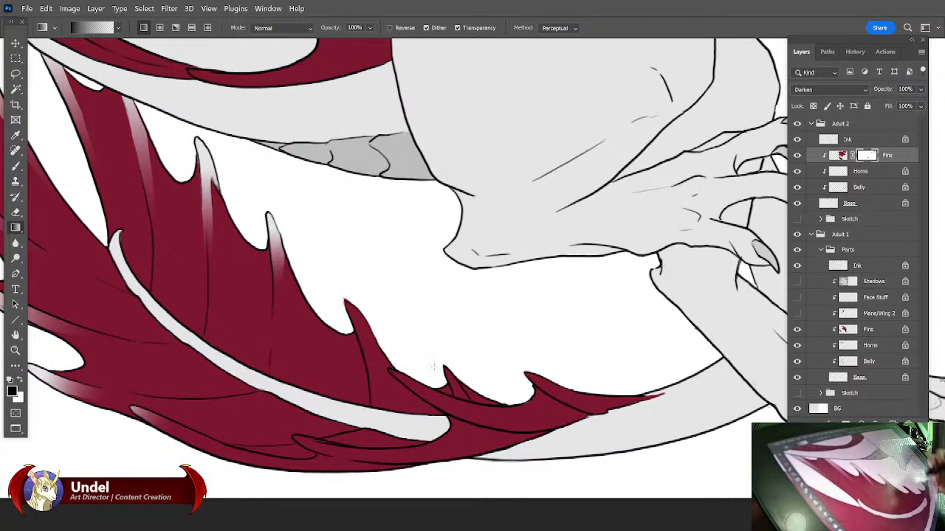
pyautogui.press('l')
pyautogui.moveTo(344, 294)
pyautogui.mouseDown()
pyautogui.moveTo(374, 391)
pyautogui.moveTo(373, 327)
pyautogui.moveTo(225, 230)
pyautogui.moveTo(383, 306)
pyautogui.moveTo(359, 326)
pyautogui.moveTo(399, 373)
pyautogui.mouseUp()
pyautogui.press('g')
pyautogui.hotkey('ctrl', 'd')
# Toggle the visibility of Adult 2's Fins layer to check the fades on the whole dragon, and lock the layer's transparent pixels.
pyautogui.scroll(-5, 396, 373)
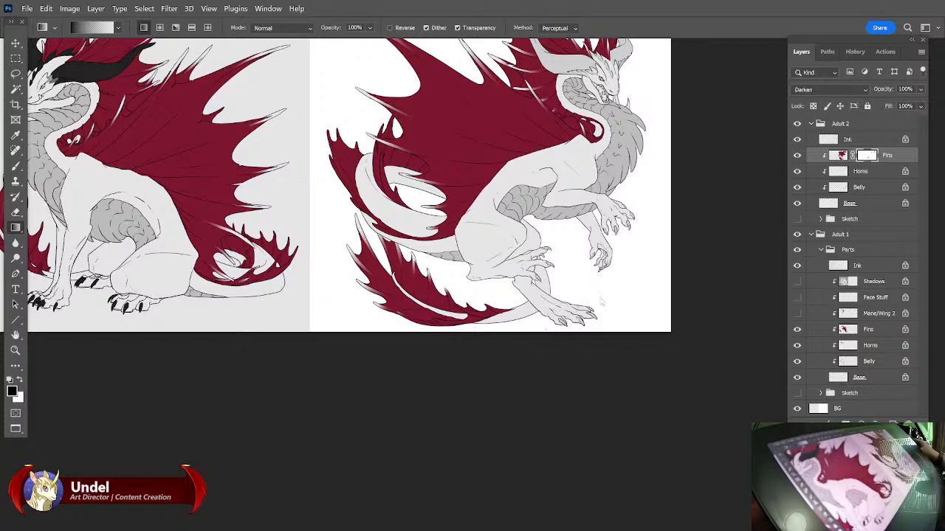
pyautogui.moveTo(686, 279); pyautogui.dragTo(743, 377)
pyautogui.moveTo(198, 314); pyautogui.dragTo(254, 329)
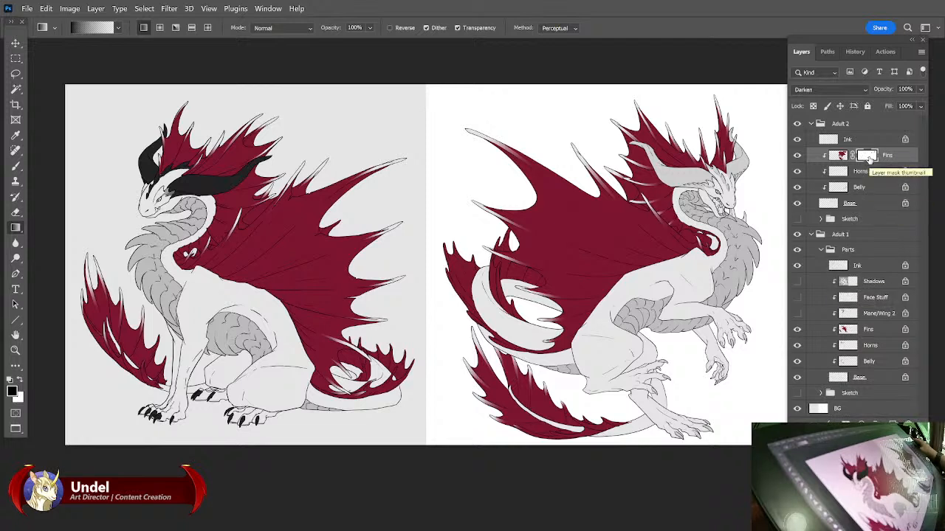
pyautogui.click(796, 155)
pyautogui.click(796, 155)
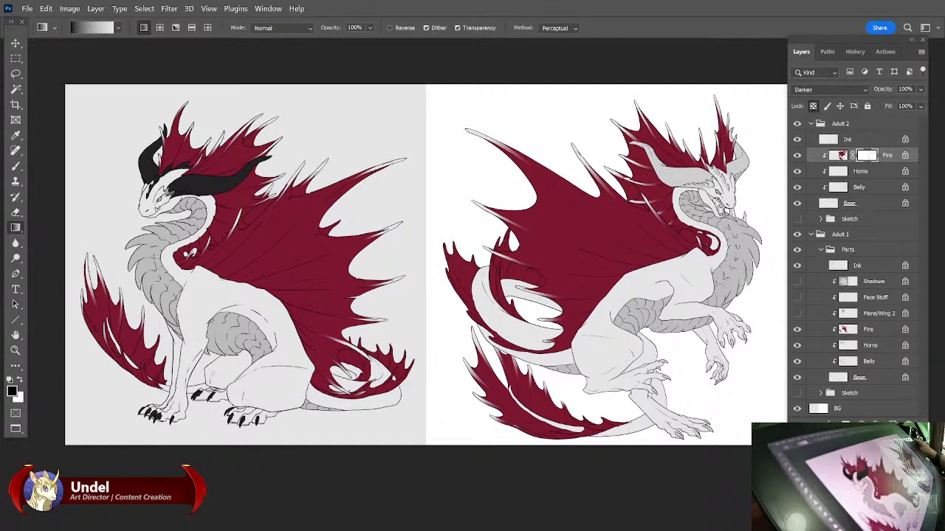
# Select Adult 1's Fins layer and set the foreground color to a light neutral grey, about c5c4c4.
pyautogui.click(875, 329)
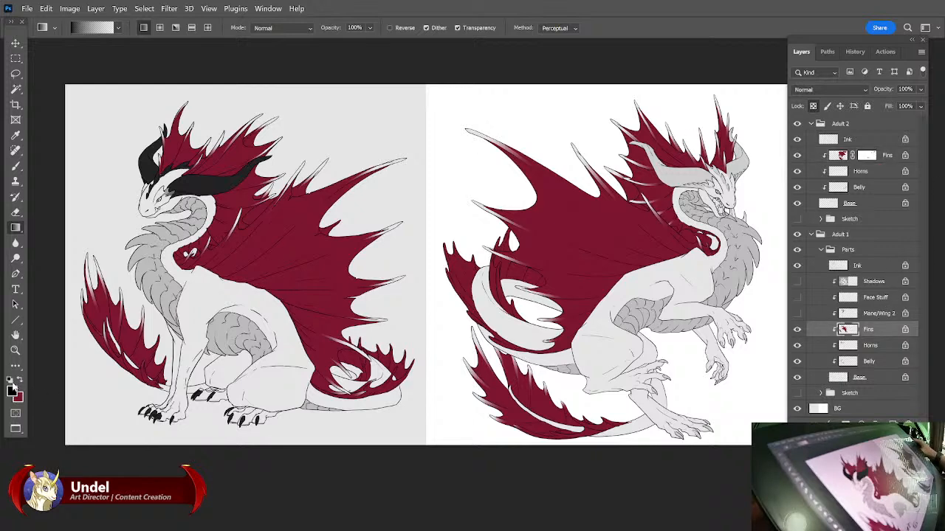
pyautogui.click(11, 389)
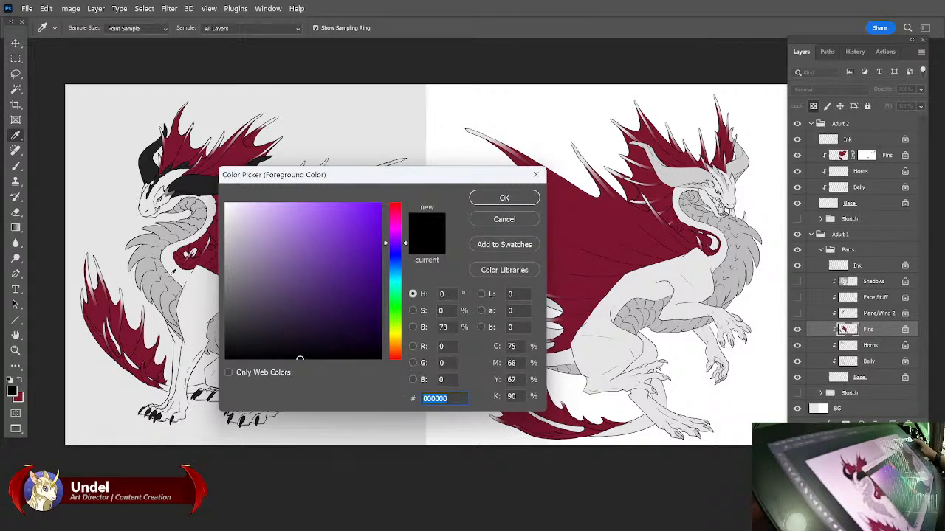
pyautogui.click(181, 268)
pyautogui.click(224, 258)
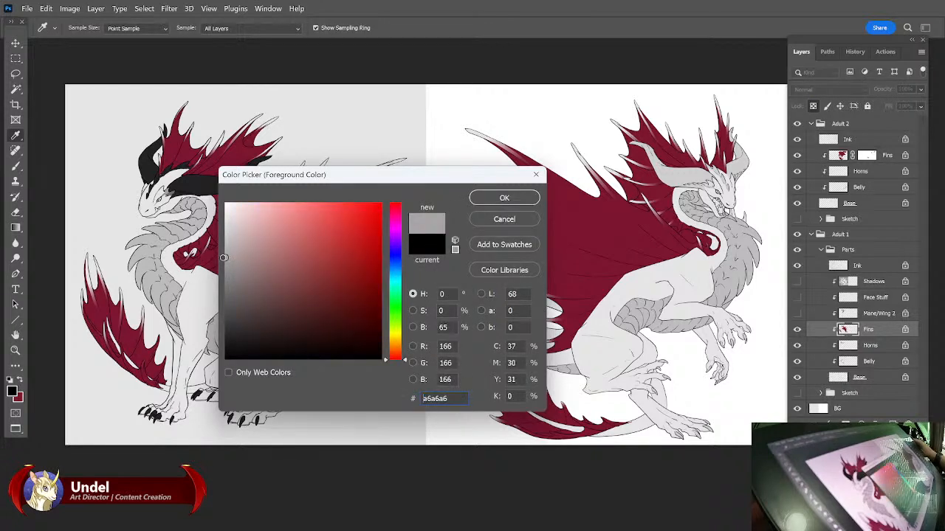
pyautogui.click(504, 198)
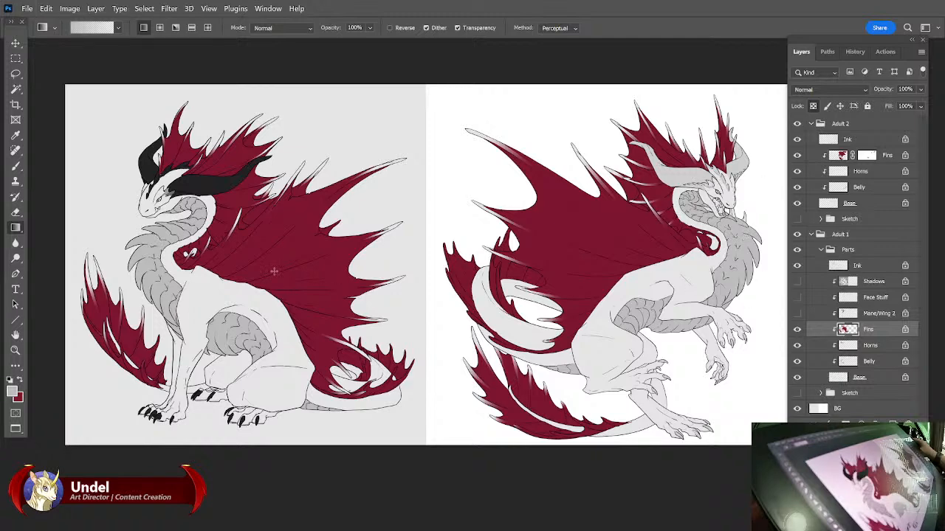
pyautogui.click(13, 391)
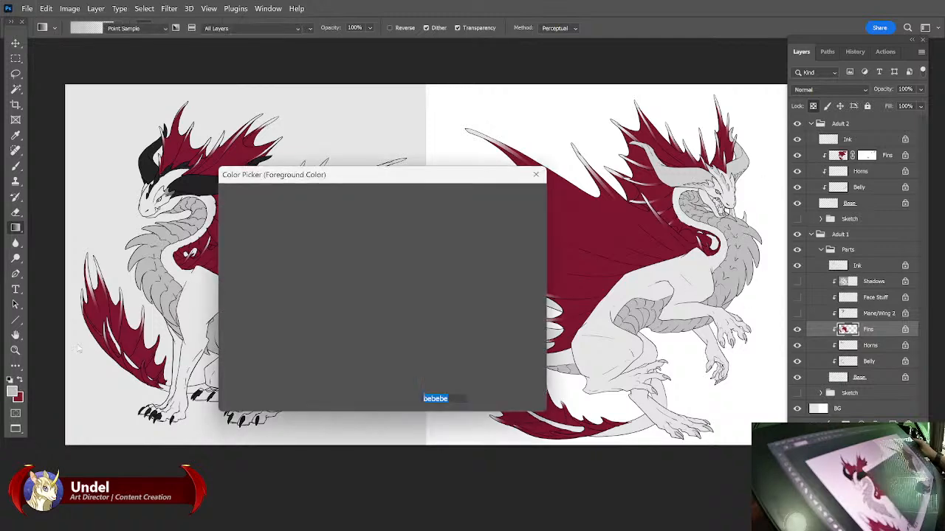
pyautogui.click(225, 237)
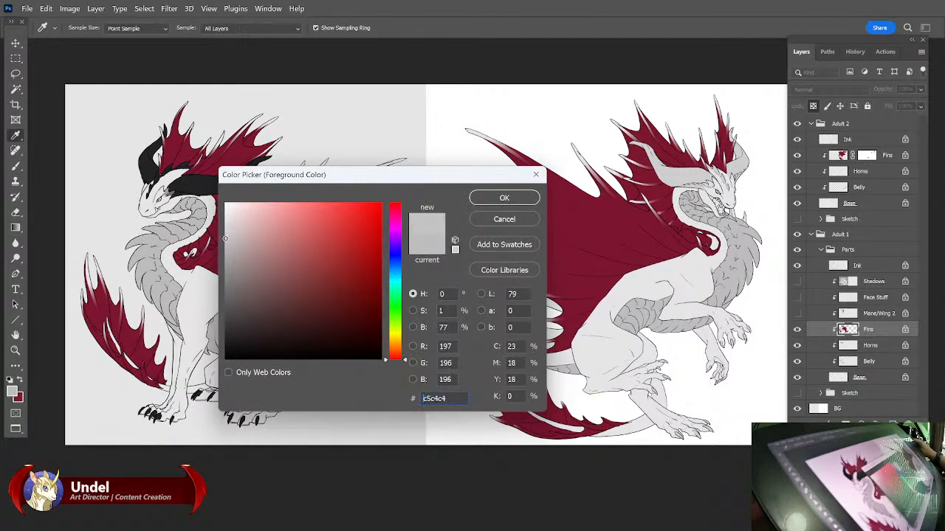
pyautogui.click(478, 199)
pyautogui.press('g')
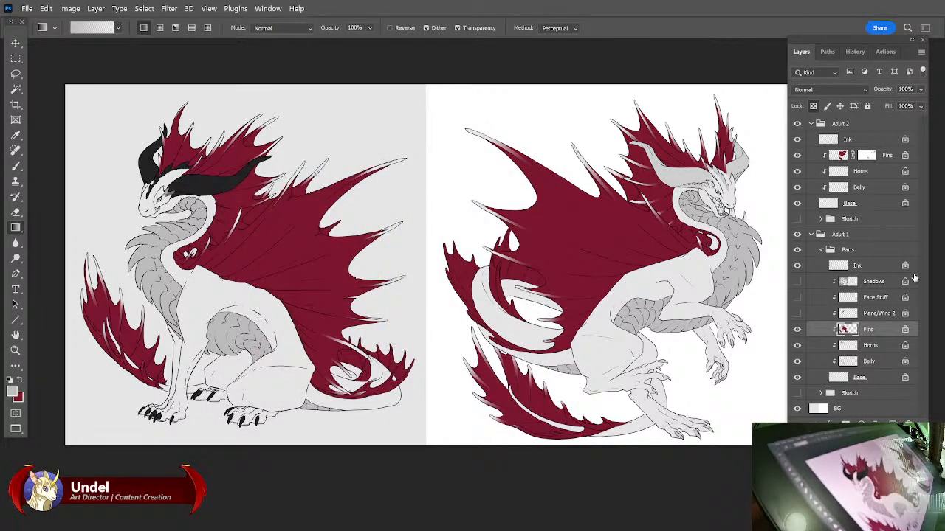
# Fill the Fins layers of Adult 1 and Adult 2 with the foreground grey at 100%, and show Adult 1's Mane/Wing 2 layer.
pyautogui.hotkey('shift', 'F5')
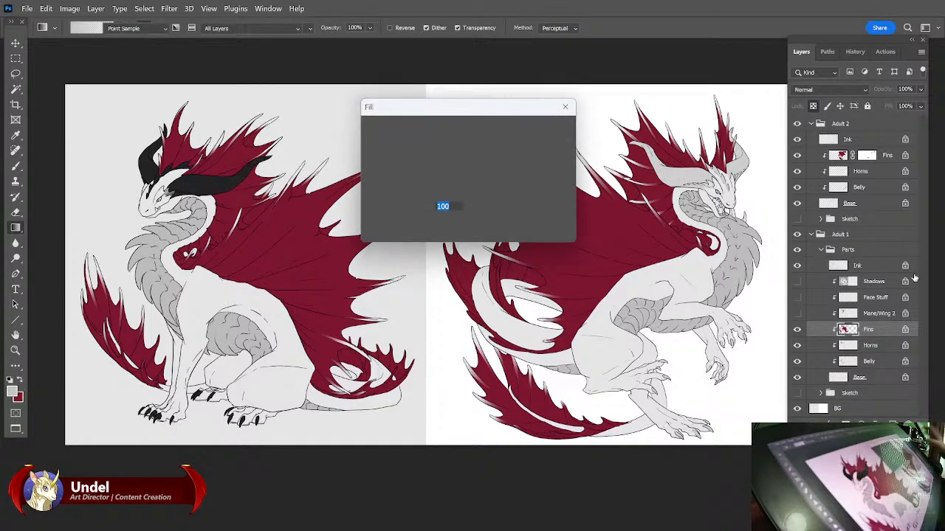
pyautogui.press('Return')
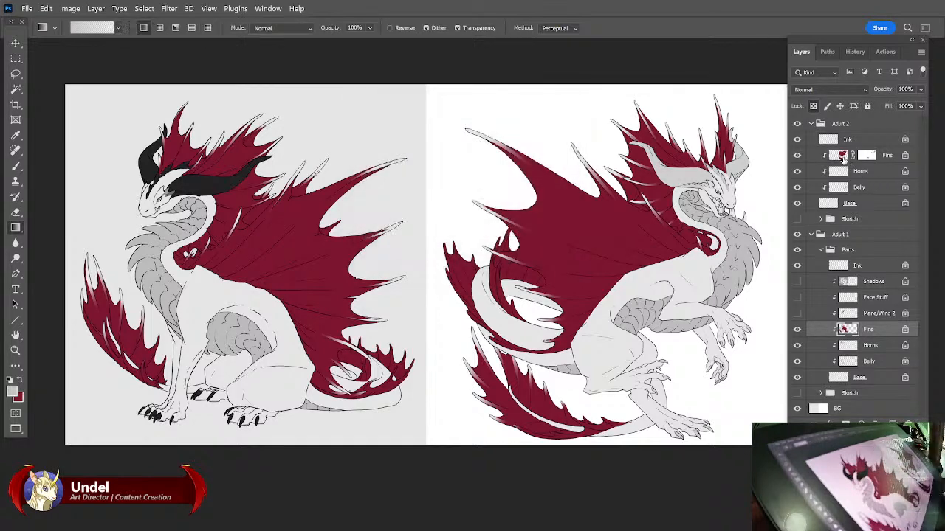
pyautogui.click(843, 157)
pyautogui.hotkey('shift', 'F5')
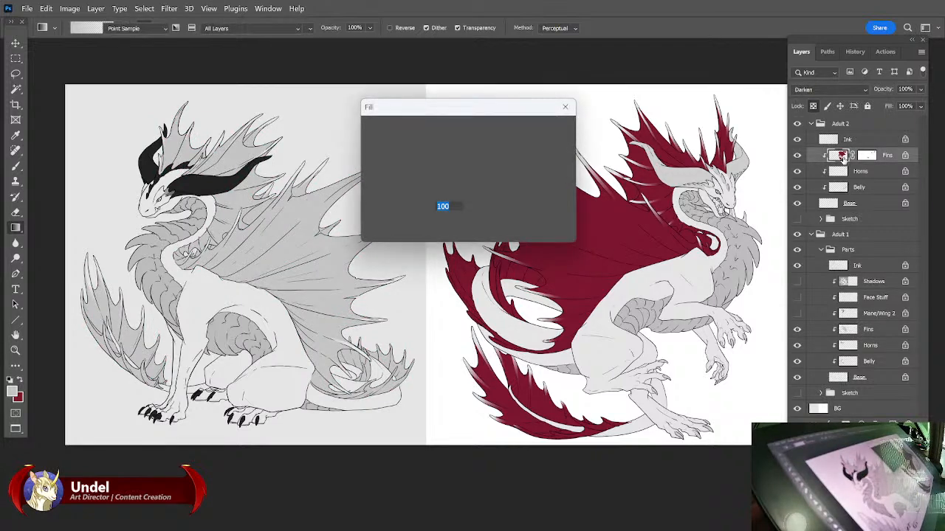
pyautogui.press('Return')
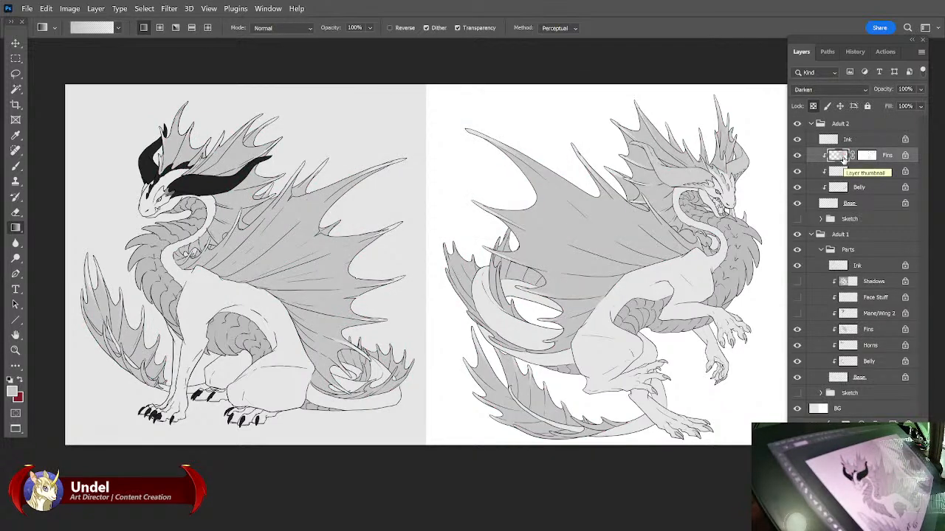
pyautogui.click(796, 313)
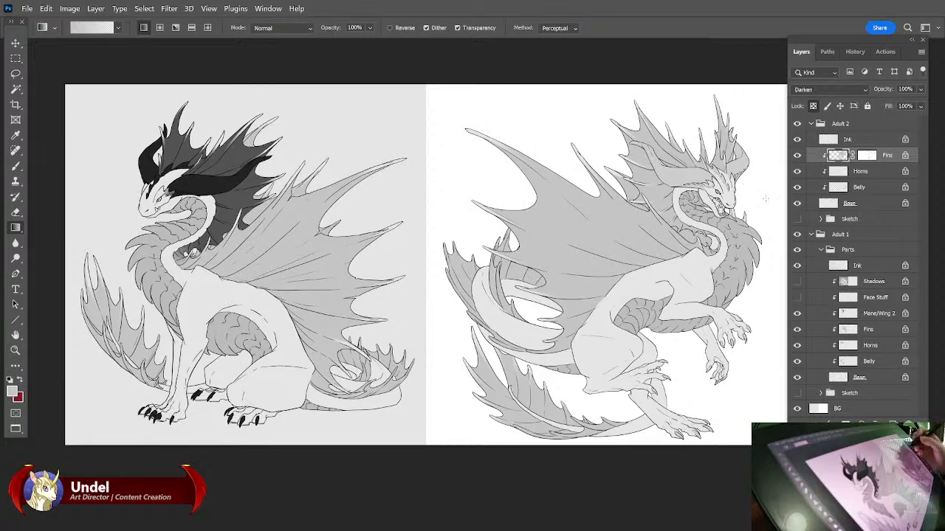
pyautogui.hotkey('ctrl', '+')
pyautogui.hotkey('ctrl', '+')
pyautogui.hotkey('ctrl', '+')
pyautogui.hotkey('ctrl', '+')
pyautogui.hotkey('ctrl', '+')
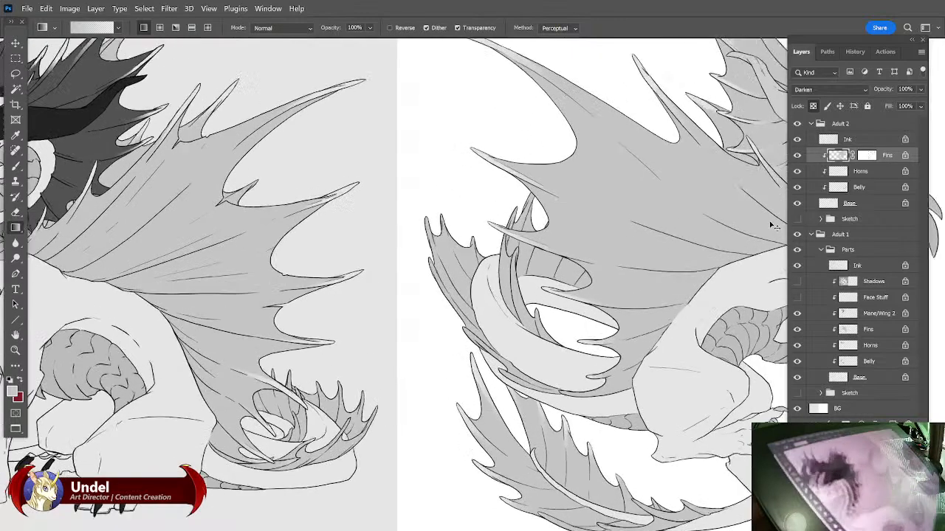
pyautogui.moveTo(774, 226); pyautogui.dragTo(478, 474)
pyautogui.press('l')
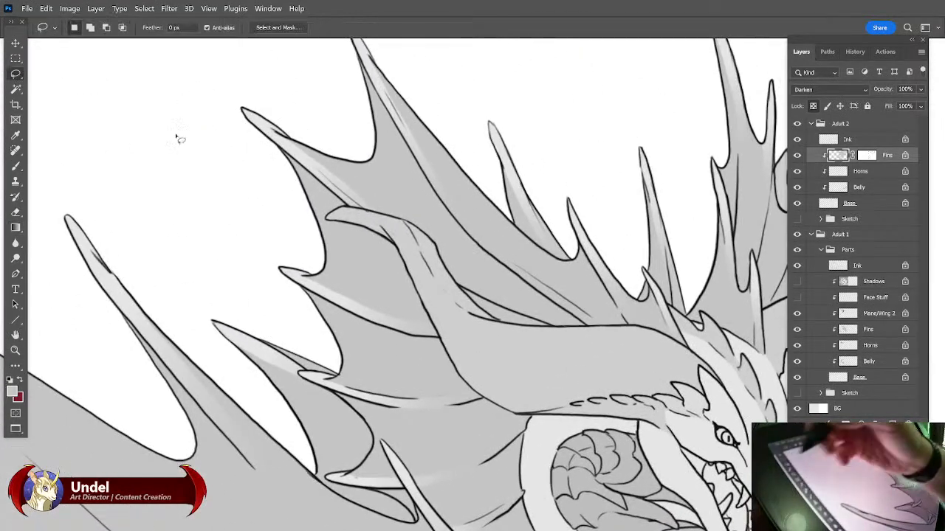
pyautogui.moveTo(252, 235); pyautogui.dragTo(341, 379)
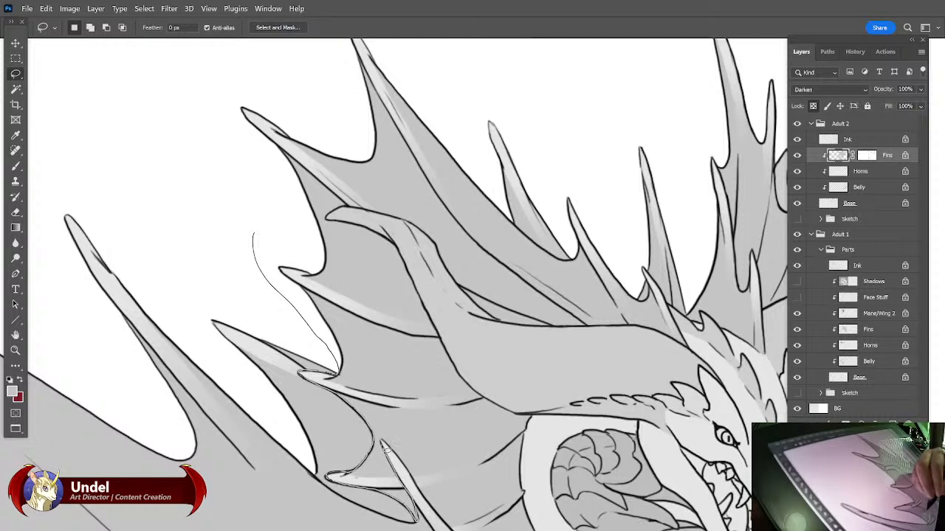
pyautogui.moveTo(448, 415)
pyautogui.mouseDown()
pyautogui.moveTo(419, 72)
pyautogui.moveTo(238, 207)
pyautogui.mouseUp()
pyautogui.hotkey('ctrl', 'd')
pyautogui.moveTo(547, 295); pyautogui.dragTo(526, 342)
pyautogui.moveTo(533, 332); pyautogui.dragTo(521, 362)
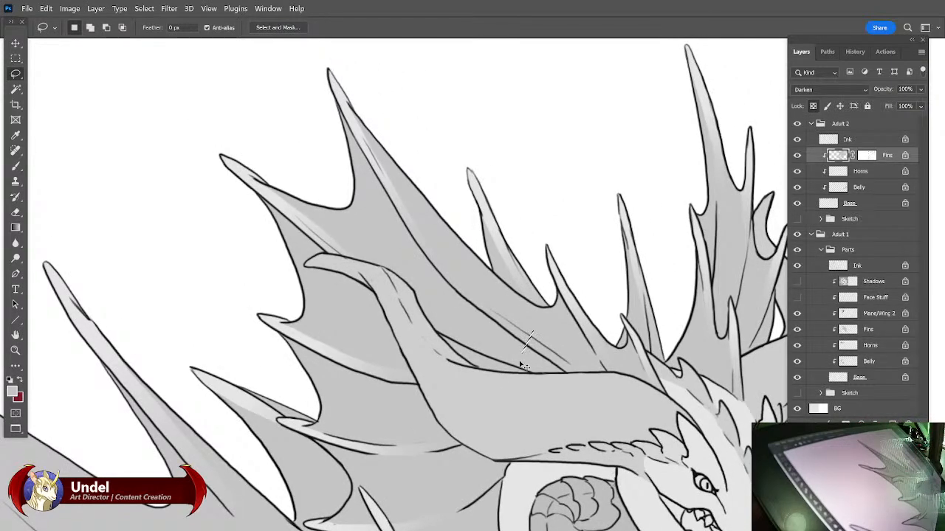
# Lasso Adult 2's large head frill, adding the shorter spines, the far-side frill and the upper neck fin around the head.
pyautogui.hotkey('ctrl', '-')
pyautogui.moveTo(488, 274); pyautogui.dragTo(441, 414)
pyautogui.moveTo(515, 277)
pyautogui.mouseDown()
pyautogui.moveTo(449, 177)
pyautogui.moveTo(422, 178)
pyautogui.moveTo(358, 164)
pyautogui.mouseUp()
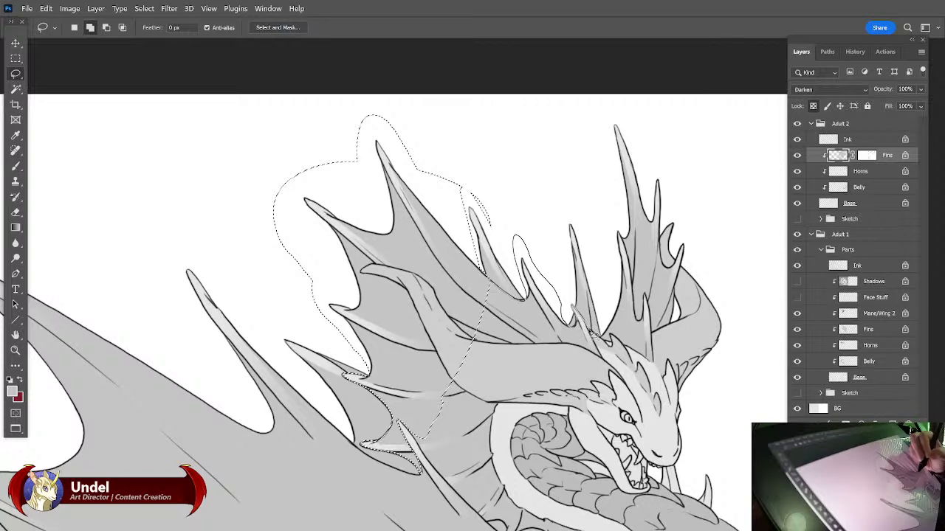
pyautogui.moveTo(607, 341)
pyautogui.mouseDown()
pyautogui.moveTo(589, 207)
pyautogui.moveTo(603, 109)
pyautogui.moveTo(709, 168)
pyautogui.moveTo(735, 340)
pyautogui.moveTo(695, 415)
pyautogui.mouseUp()
pyautogui.moveTo(633, 401)
pyautogui.mouseDown()
pyautogui.moveTo(545, 402)
pyautogui.moveTo(529, 478)
pyautogui.mouseUp()
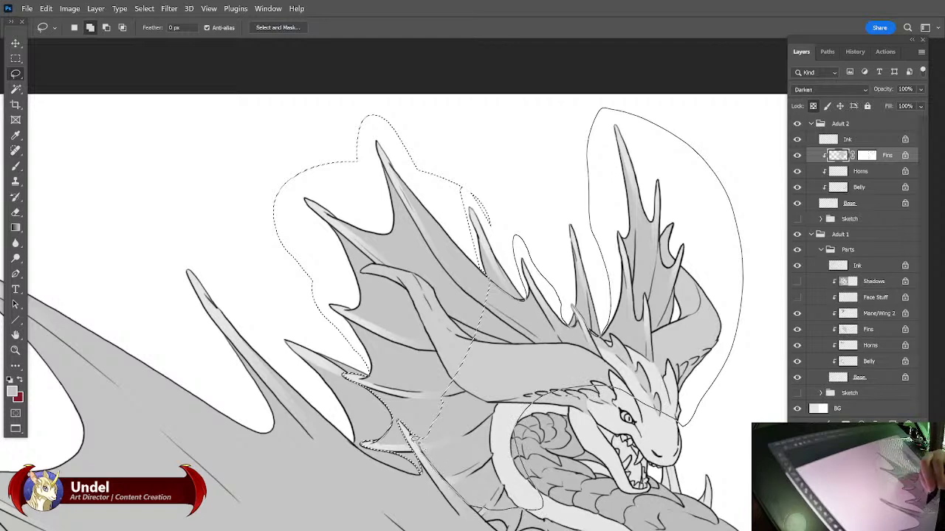
pyautogui.moveTo(406, 411); pyautogui.dragTo(428, 407)
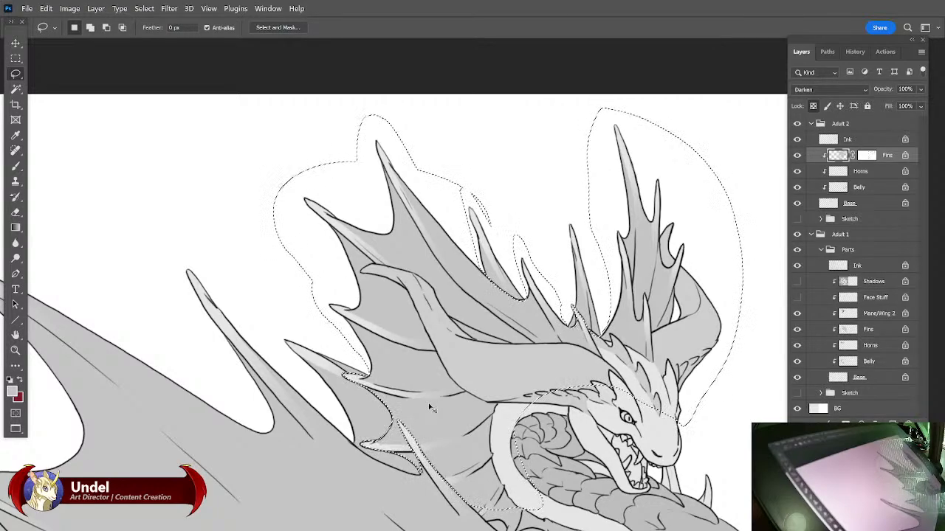
# Refine the mane selection's edge around the lower neck-fin spine tips and the overlapping wing spine, following the ink lines.
pyautogui.hotkey('ctrl', '+')
pyautogui.hotkey('ctrl', '+')
pyautogui.moveTo(294, 374); pyautogui.dragTo(381, 248)
pyautogui.hotkey('ctrl', '+')
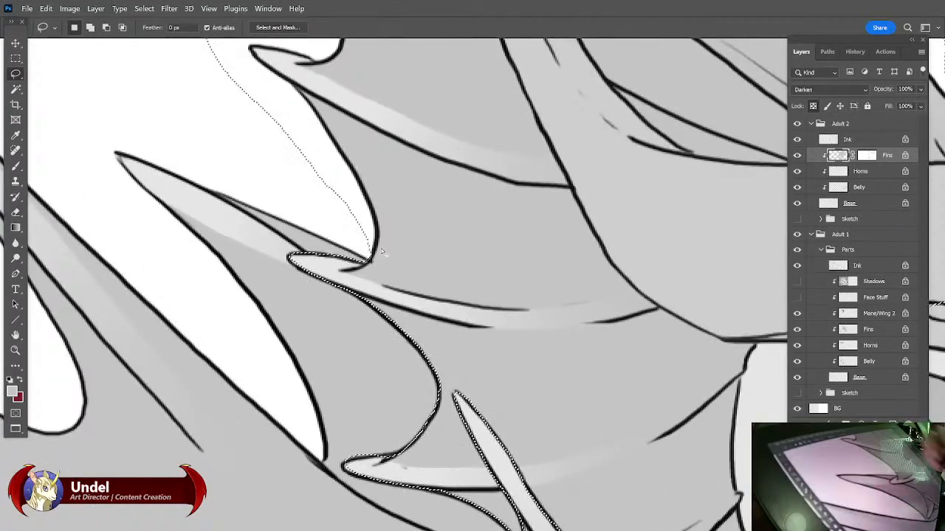
pyautogui.press('shift')
pyautogui.press('alt')
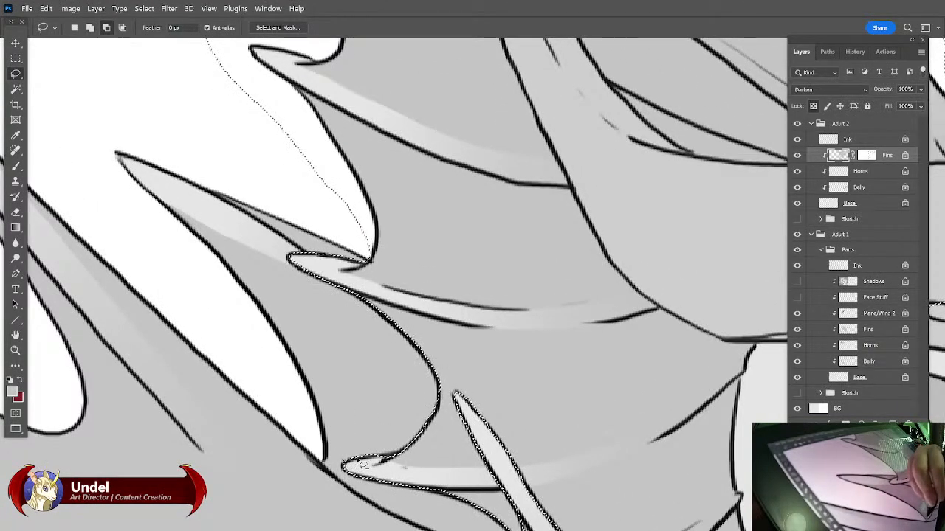
pyautogui.moveTo(453, 392); pyautogui.dragTo(418, 280)
pyautogui.press('shift')
pyautogui.moveTo(453, 391); pyautogui.dragTo(428, 383)
pyautogui.press('alt')
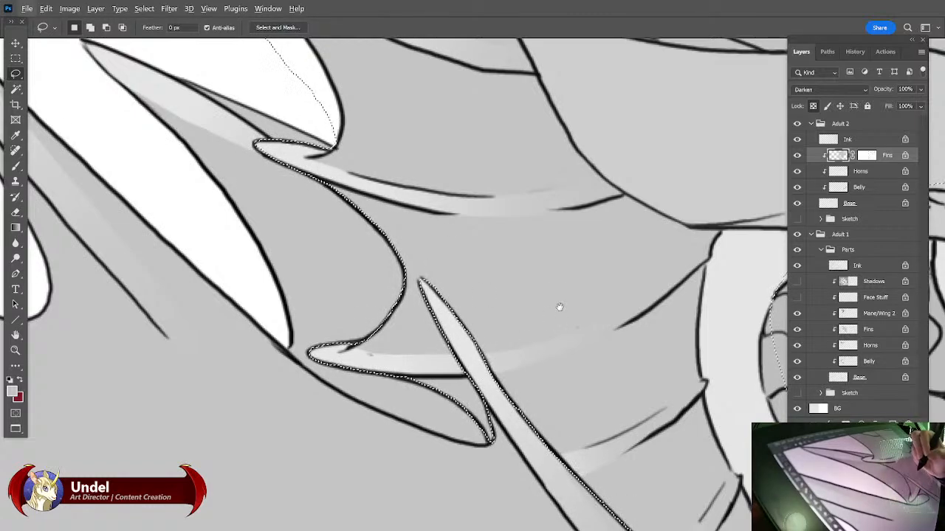
# Extend the selection along the wing spine's upper edge and add the neck fin's first small scallop down to its point.
pyautogui.moveTo(558, 310); pyautogui.dragTo(530, 230)
pyautogui.moveTo(575, 260); pyautogui.dragTo(515, 207)
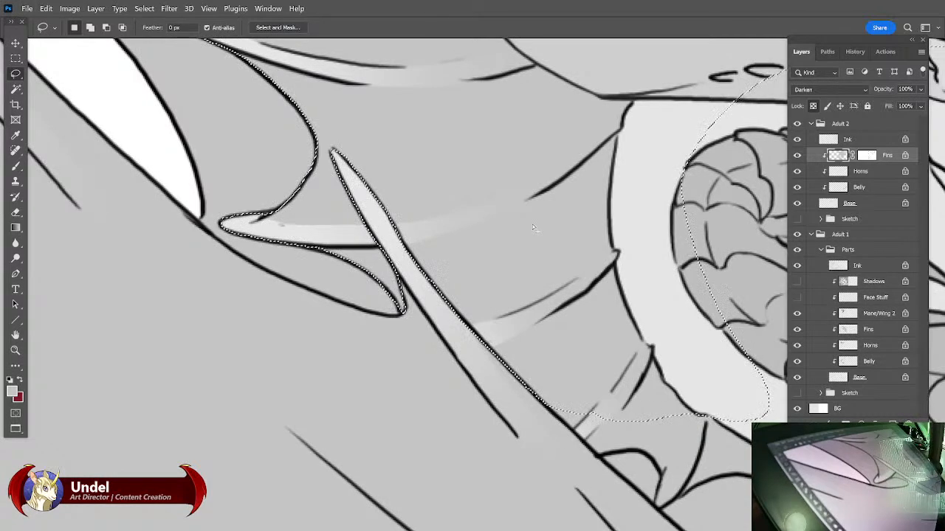
pyautogui.press('shift')
pyautogui.moveTo(555, 414); pyautogui.dragTo(602, 463)
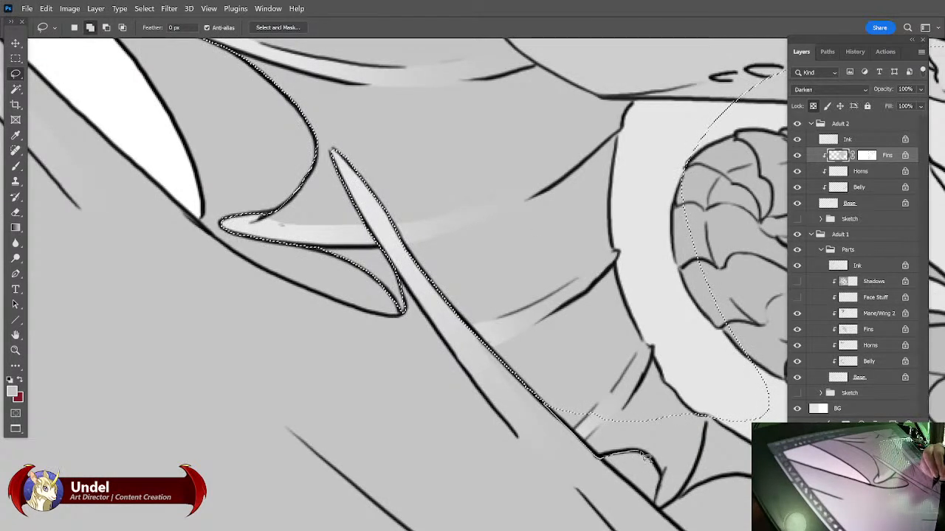
pyautogui.moveTo(664, 465)
pyautogui.mouseDown()
pyautogui.moveTo(663, 423)
pyautogui.moveTo(592, 345)
pyautogui.mouseUp()
pyautogui.moveTo(696, 327); pyautogui.dragTo(533, 240)
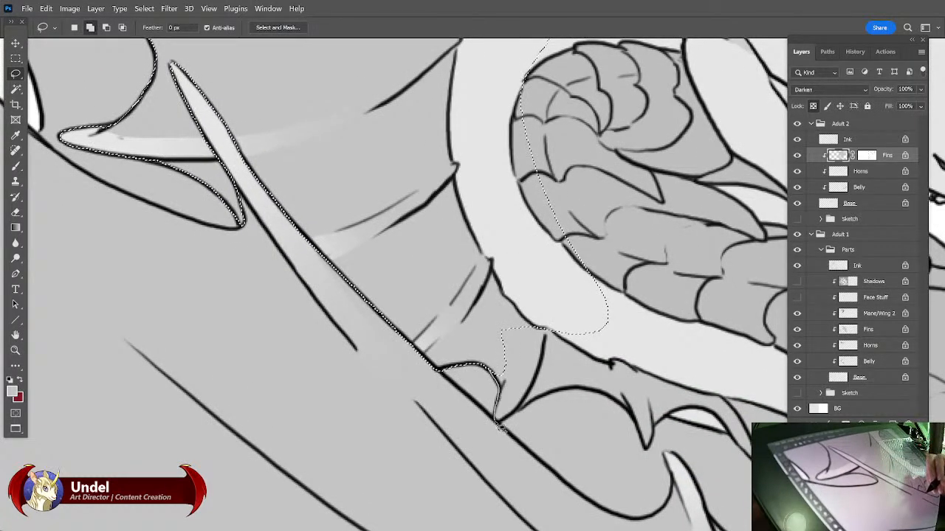
pyautogui.moveTo(566, 364); pyautogui.dragTo(533, 306)
# Add the neck fin's second, wider scallop to the selection, tracing its ink line to the next spine tip.
pyautogui.moveTo(690, 292); pyautogui.dragTo(588, 278)
pyautogui.moveTo(399, 294); pyautogui.dragTo(408, 315)
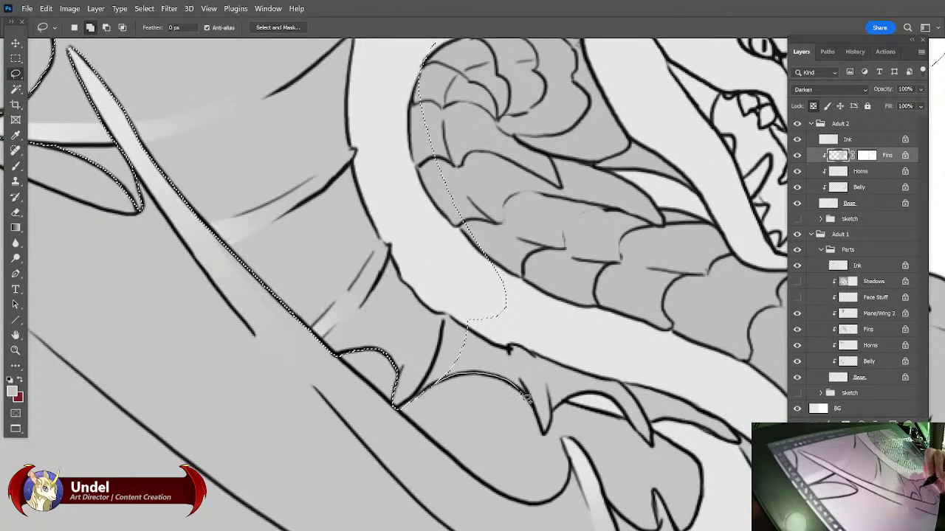
pyautogui.moveTo(538, 419); pyautogui.dragTo(546, 435)
pyautogui.moveTo(569, 404)
pyautogui.mouseDown()
pyautogui.moveTo(563, 332)
pyautogui.moveTo(490, 293)
pyautogui.moveTo(431, 329)
pyautogui.mouseUp()
# Add the neck fin's next scallop and spine to the selection, continuing along the fin edge beneath the neck curve.
pyautogui.moveTo(645, 340)
pyautogui.mouseDown()
pyautogui.moveTo(582, 334)
pyautogui.moveTo(529, 323)
pyautogui.mouseUp()
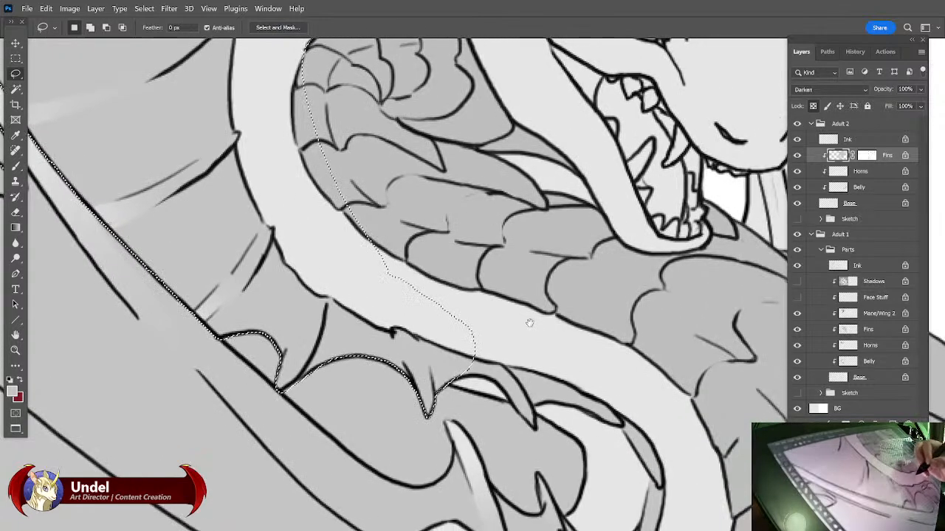
pyautogui.moveTo(496, 391); pyautogui.dragTo(521, 415)
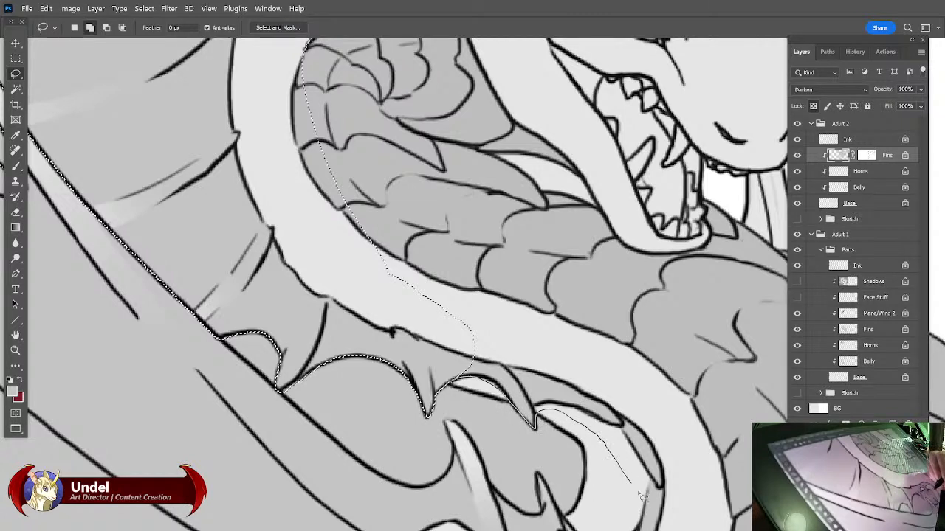
pyautogui.moveTo(625, 428)
pyautogui.mouseDown()
pyautogui.moveTo(604, 386)
pyautogui.moveTo(487, 330)
pyautogui.mouseUp()
pyautogui.moveTo(629, 475)
pyautogui.mouseDown()
pyautogui.moveTo(640, 490)
pyautogui.moveTo(650, 484)
pyautogui.mouseUp()
pyautogui.hotkey('ctrl', '-')
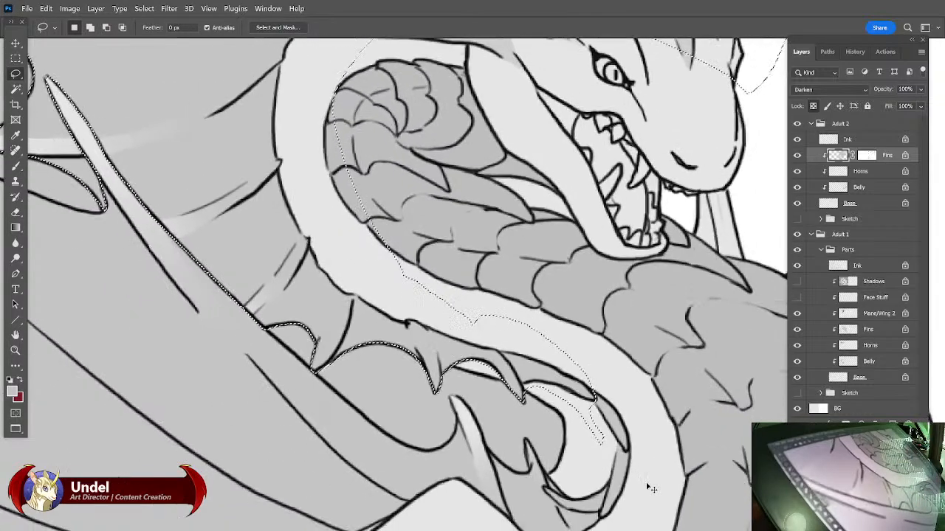
# Add a new layer above Adult 2's Fins layer, fill the mane selection with dark red, and deselect it.
pyautogui.hotkey('ctrl', '-')
pyautogui.hotkey('ctrl', '-')
pyautogui.moveTo(591, 220); pyautogui.dragTo(608, 400)
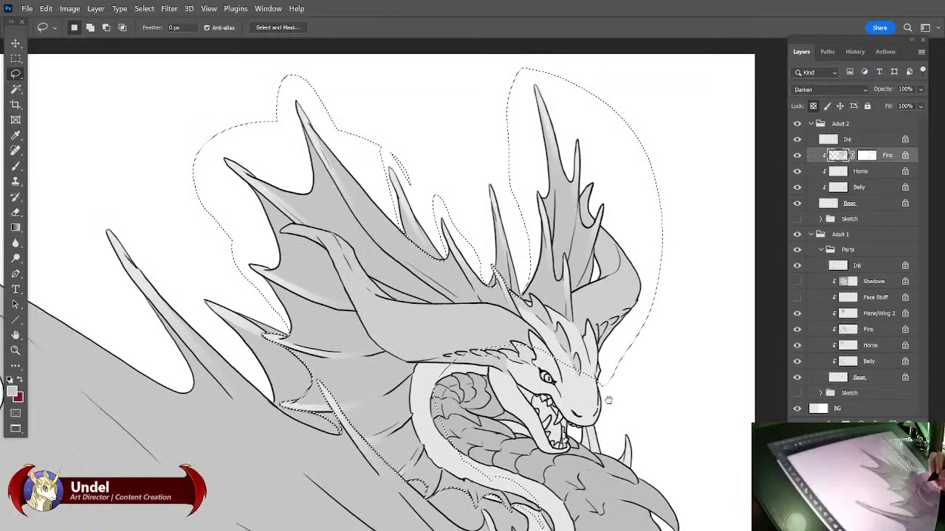
pyautogui.click(921, 51)
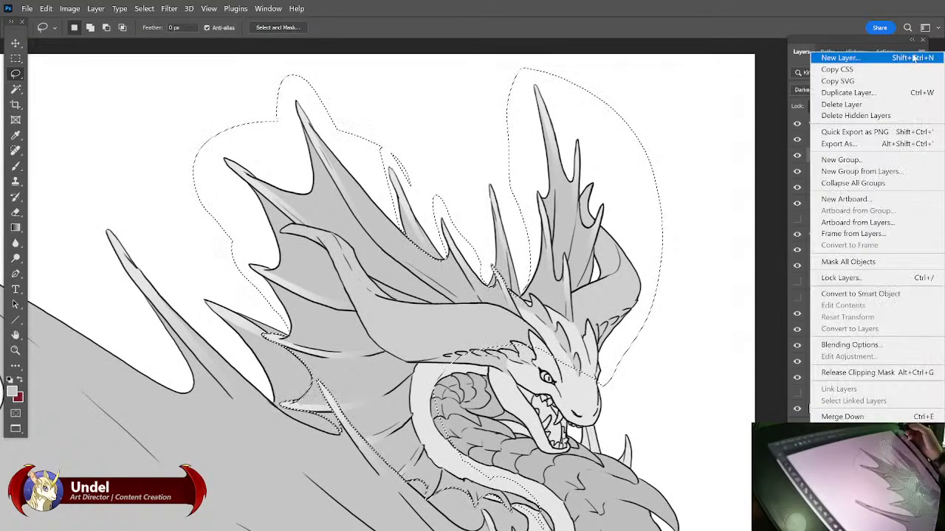
pyautogui.click(916, 57)
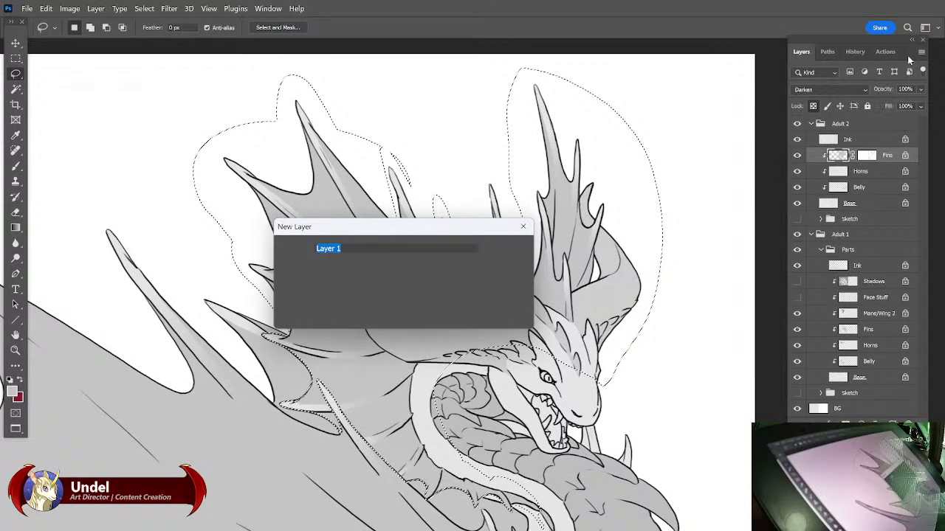
pyautogui.press('Return')
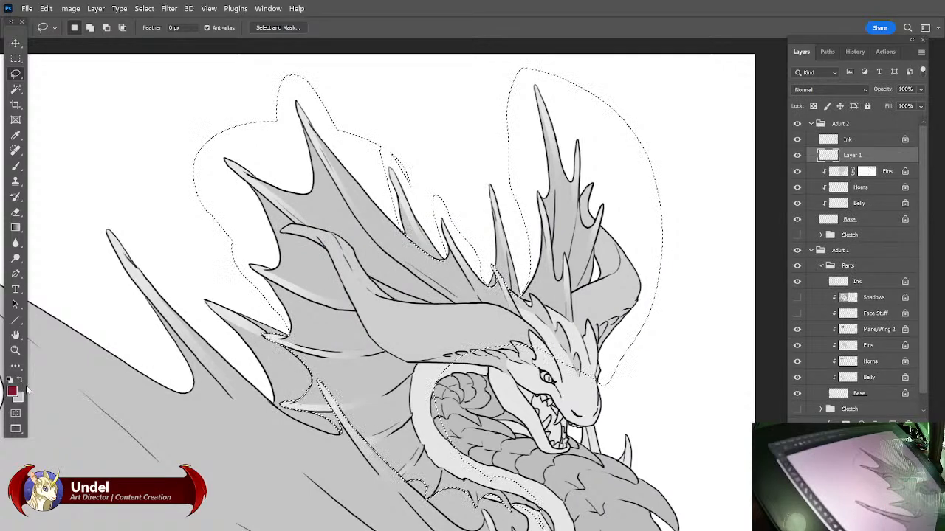
pyautogui.hotkey('shift', 'F5')
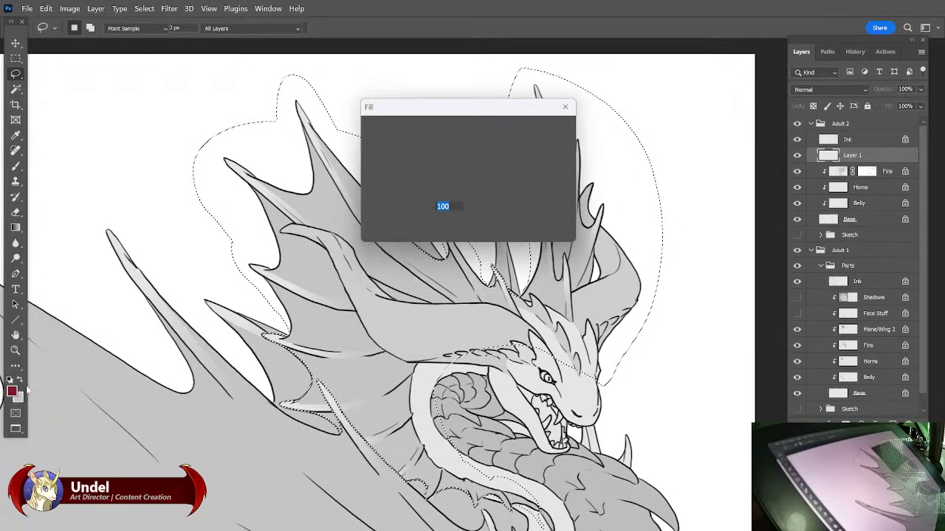
pyautogui.press('Return')
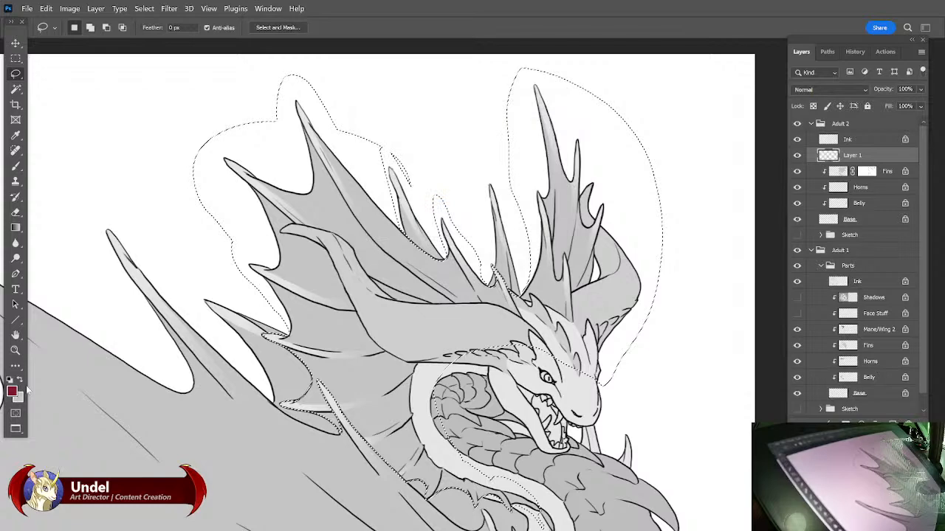
pyautogui.hotkey('ctrl', 'd')
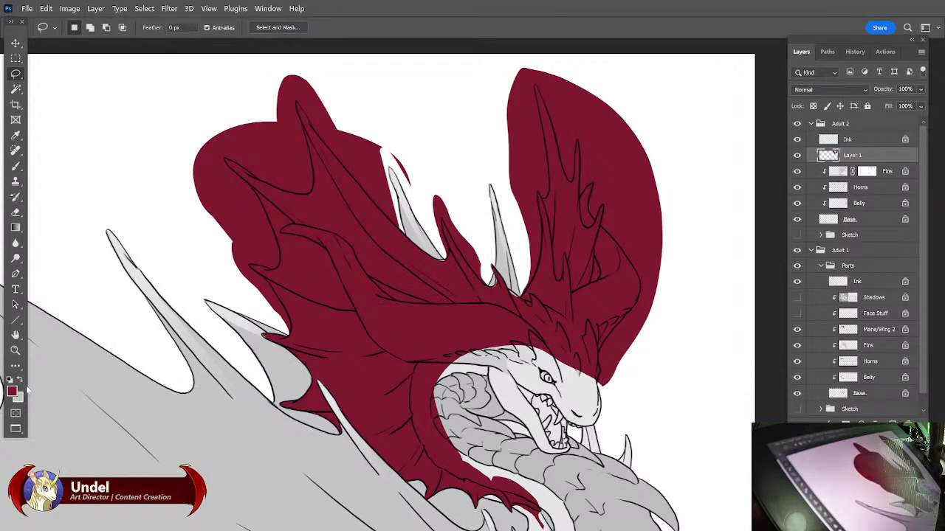
# Duplicate Adult 2's Fins layer and apply the layer mask on the copy.
pyautogui.press('b')
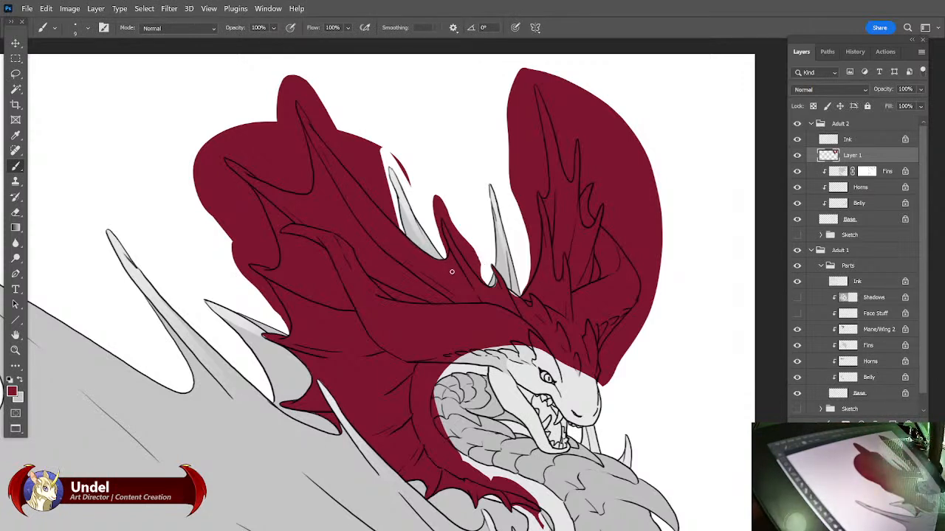
pyautogui.scroll(3, 453, 274)
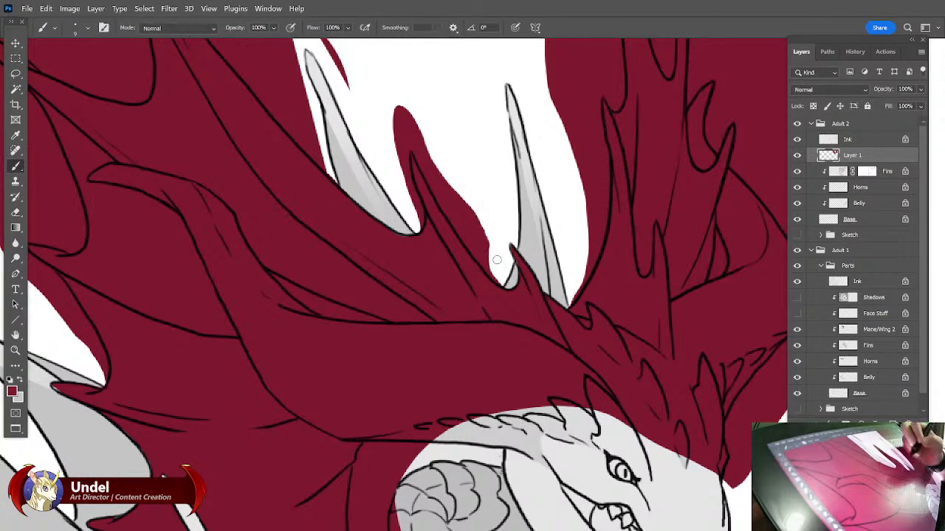
pyautogui.moveTo(632, 344)
pyautogui.mouseDown()
pyautogui.moveTo(622, 377)
pyautogui.moveTo(631, 403)
pyautogui.moveTo(672, 349)
pyautogui.mouseUp()
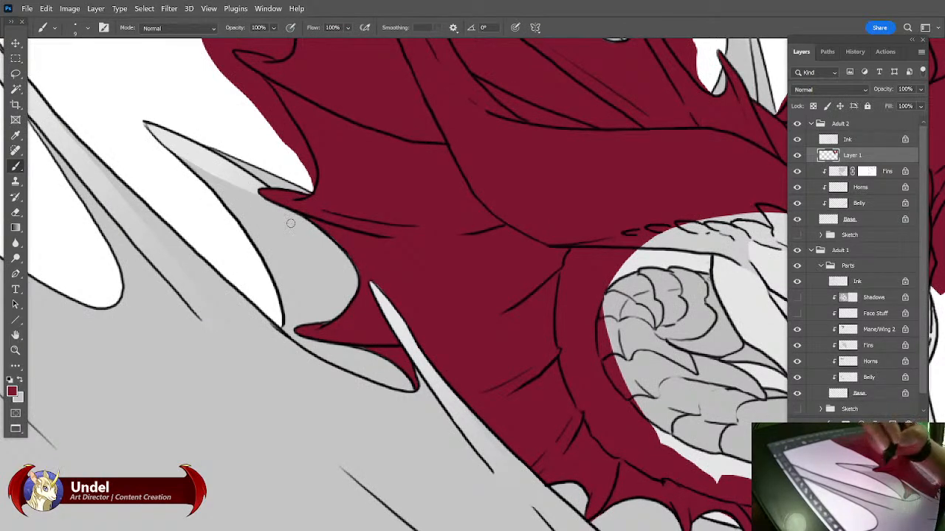
pyautogui.moveTo(566, 344); pyautogui.dragTo(469, 262)
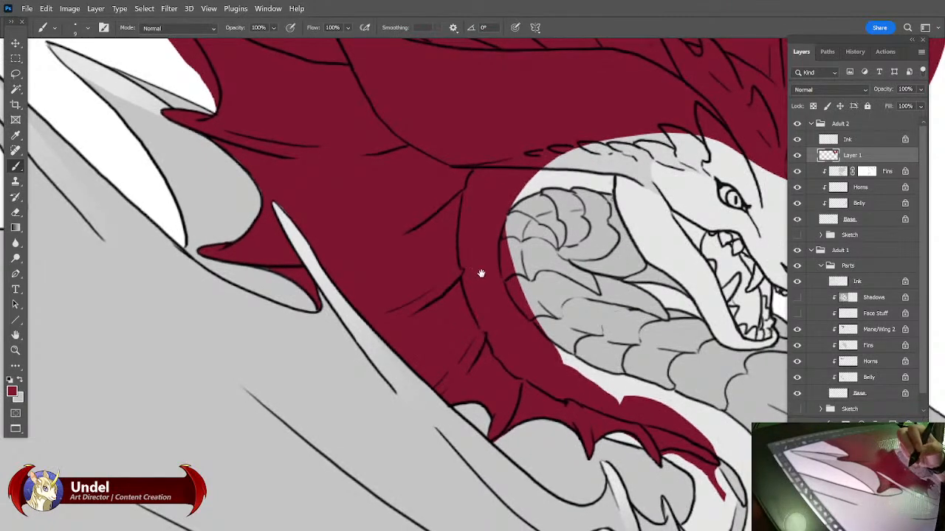
pyautogui.scroll(-5, 484, 275)
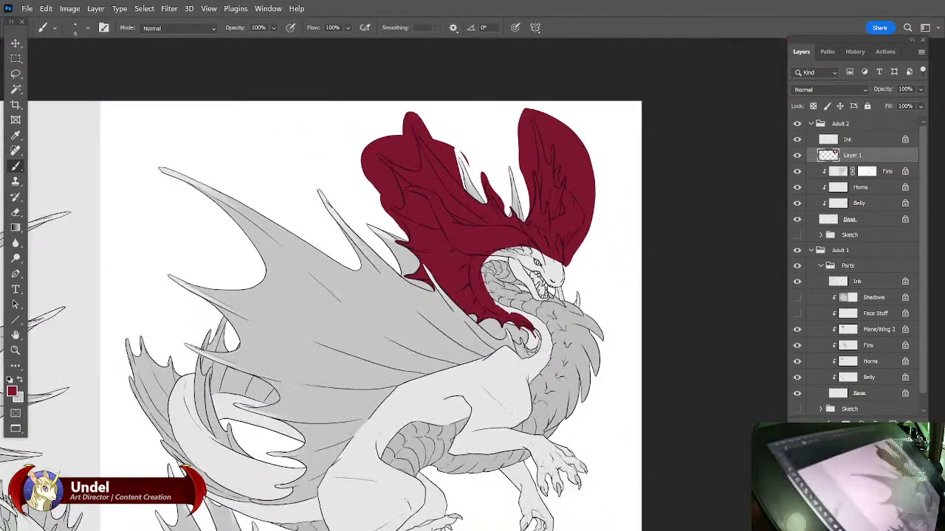
pyautogui.click(890, 176)
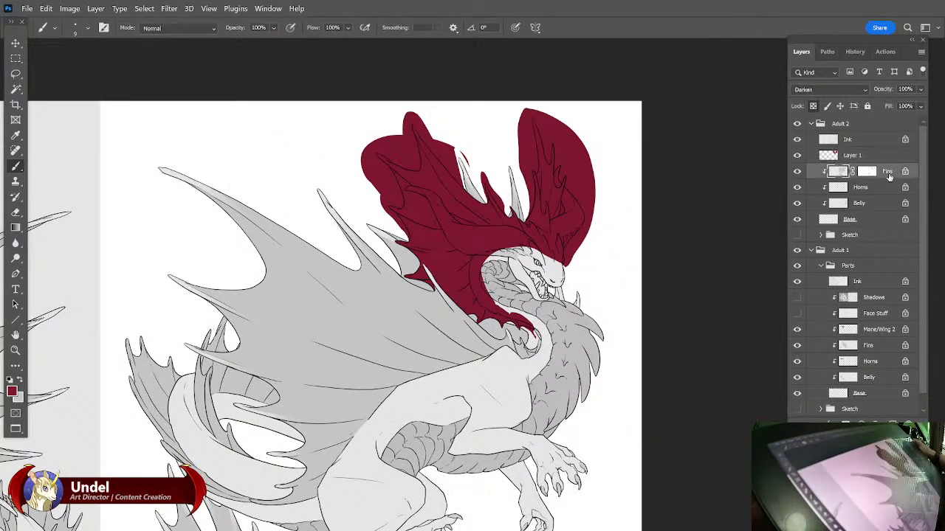
pyautogui.hotkey('ctrl', 'alt', 'j')
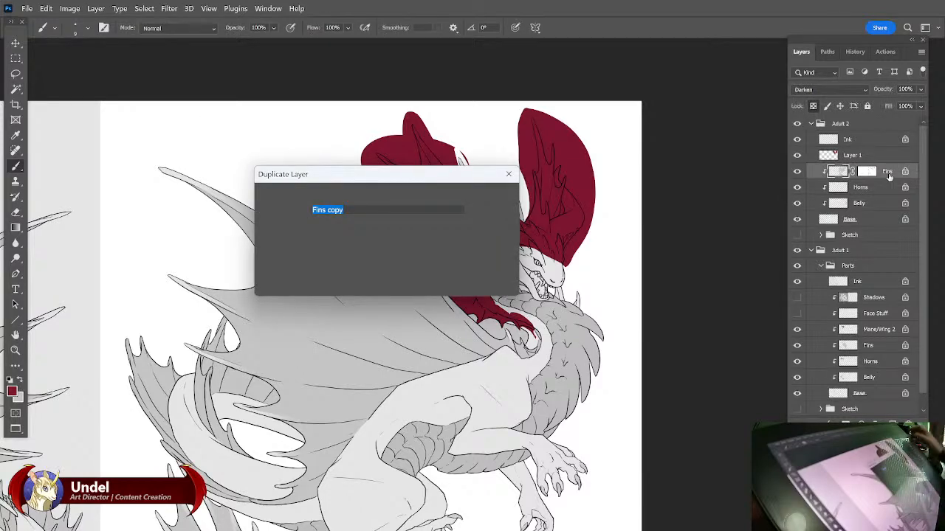
pyautogui.press('Return')
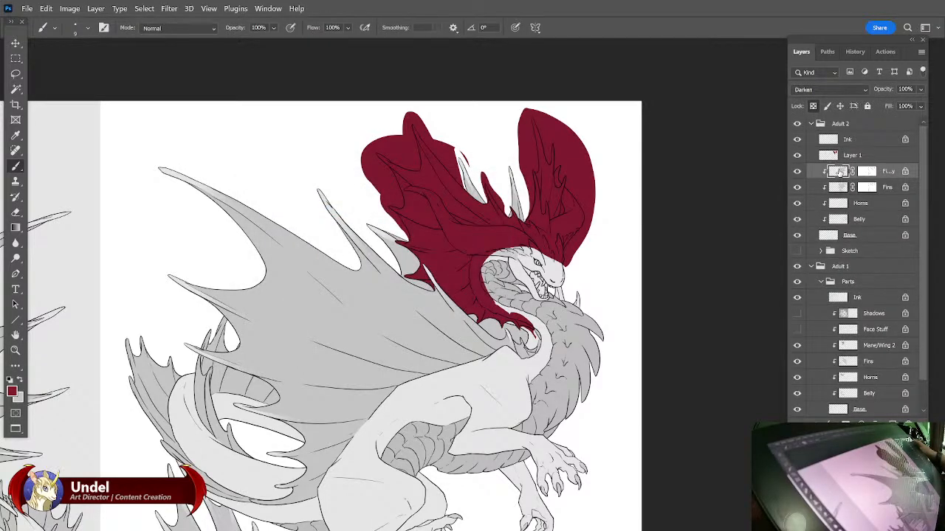
pyautogui.rightClick(865, 172)
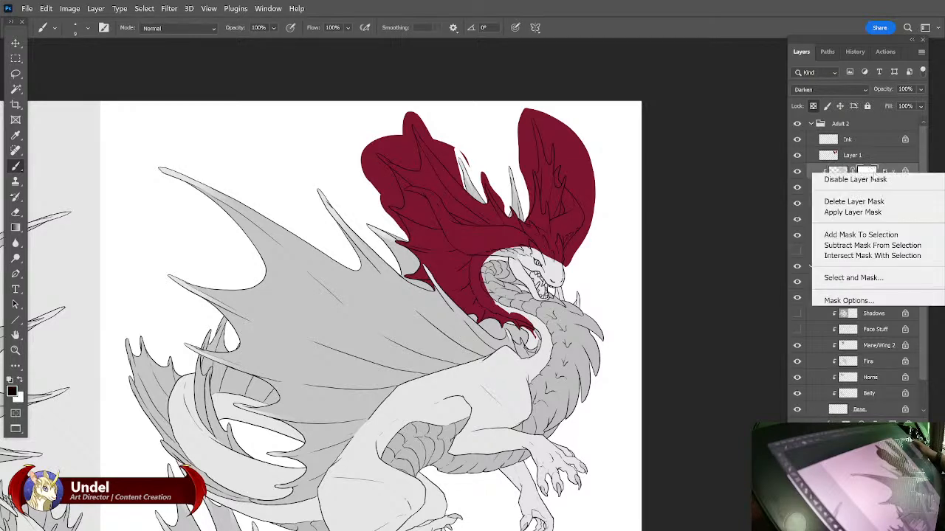
pyautogui.click(845, 210)
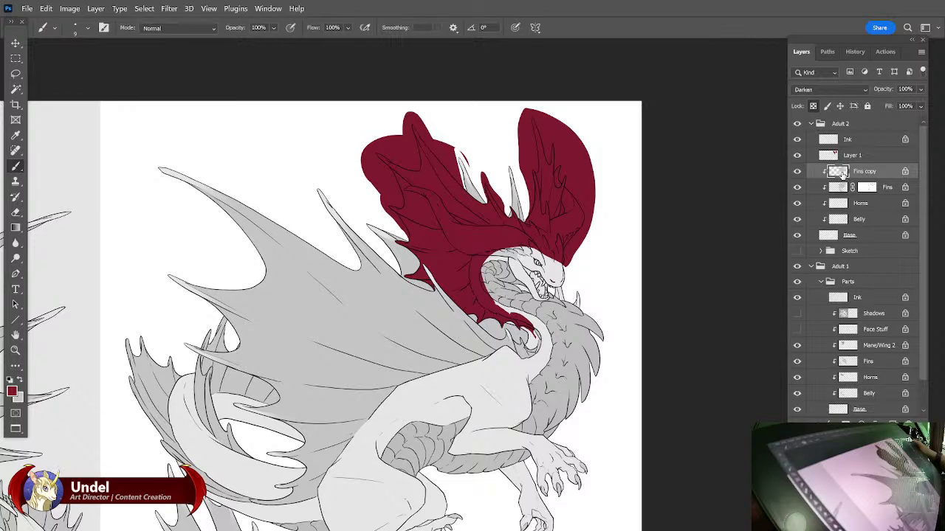
# Delete Layer 1's red fill outside the Fins copy's pixels using its inverted selection, and clip Layer 1 to the layers beneath.
pyautogui.keyDown('ctrl'); pyautogui.click(838, 172); pyautogui.keyUp('ctrl')
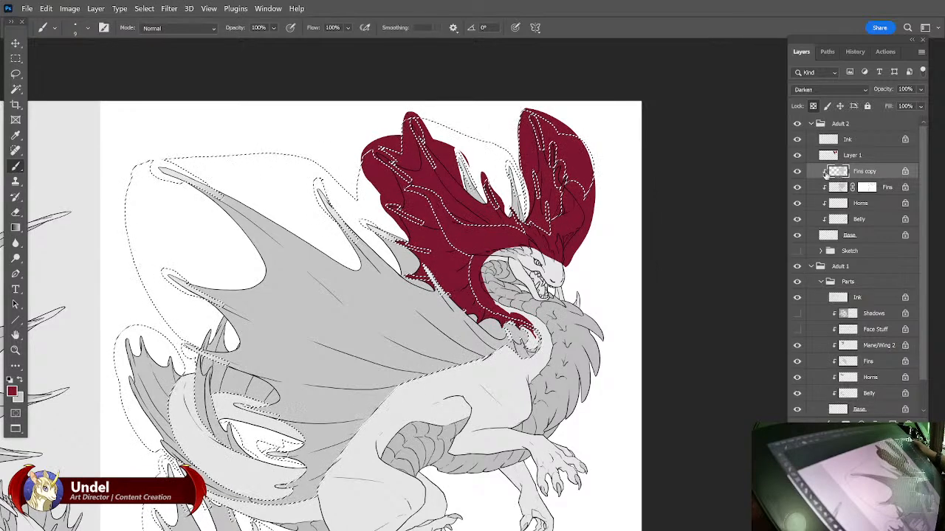
pyautogui.click(147, 8)
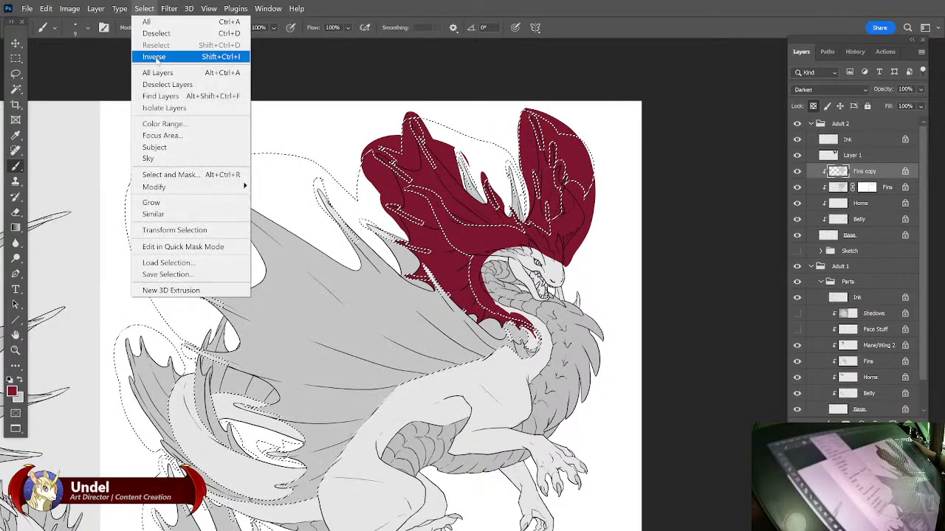
pyautogui.click(153, 56)
pyautogui.click(845, 140)
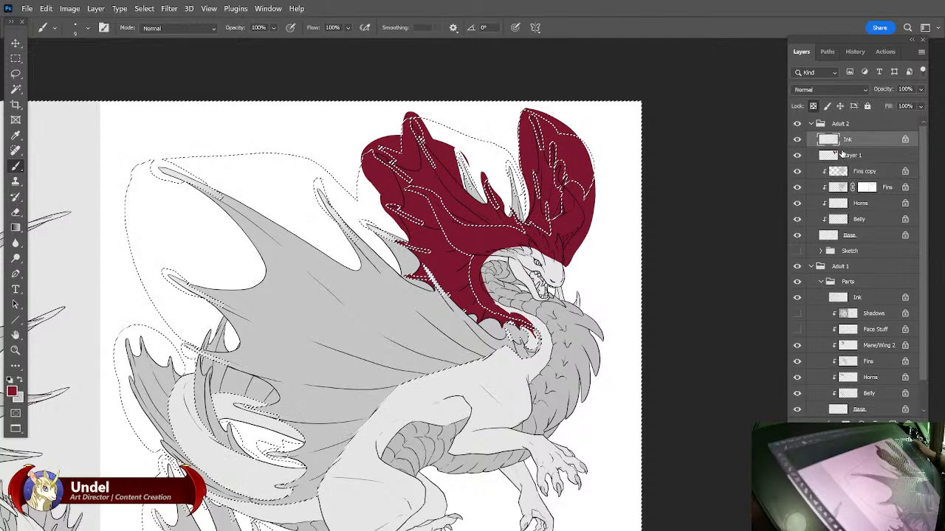
pyautogui.click(848, 155)
pyautogui.press('Delete')
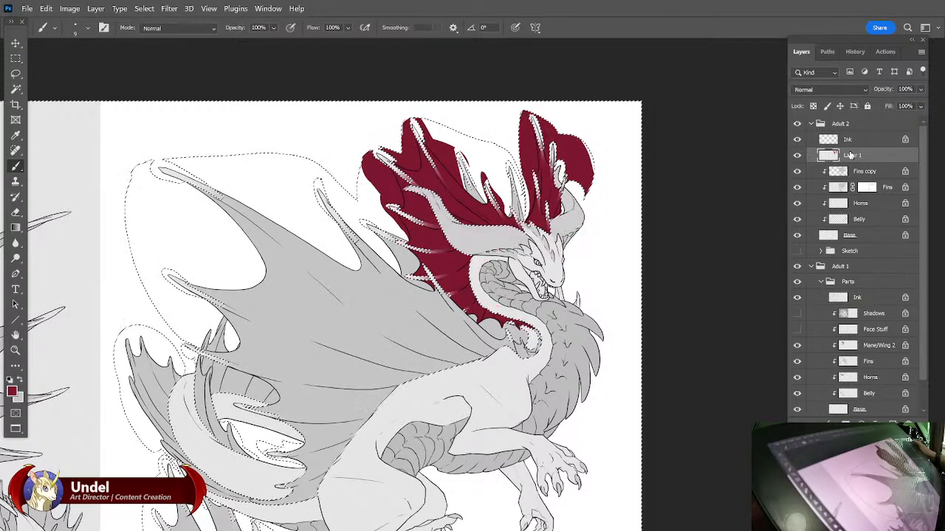
pyautogui.hotkey('ctrl', 'd')
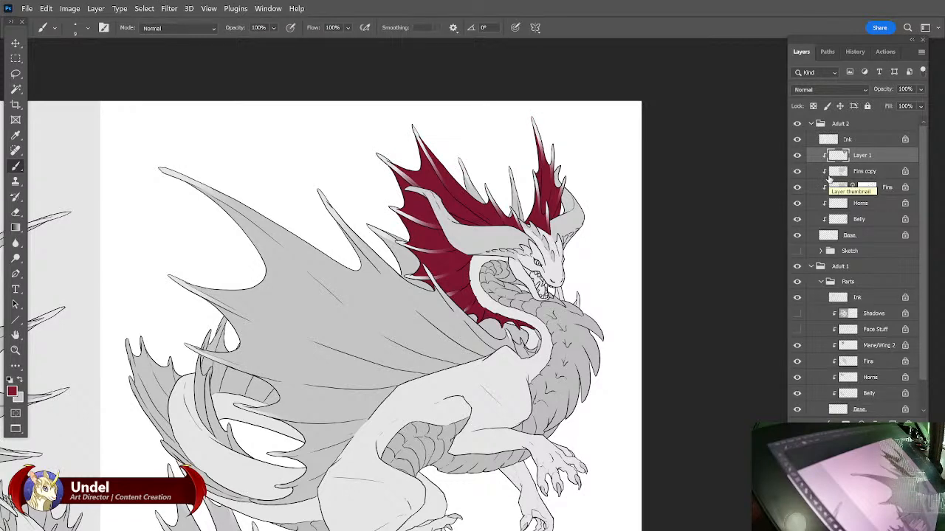
# Delete the Fins copy layer and rename Layer 1 as Mane/Wing 2 to match Adult 1's layer name.
pyautogui.click(865, 172)
pyautogui.moveTo(865, 171); pyautogui.dragTo(904, 415)
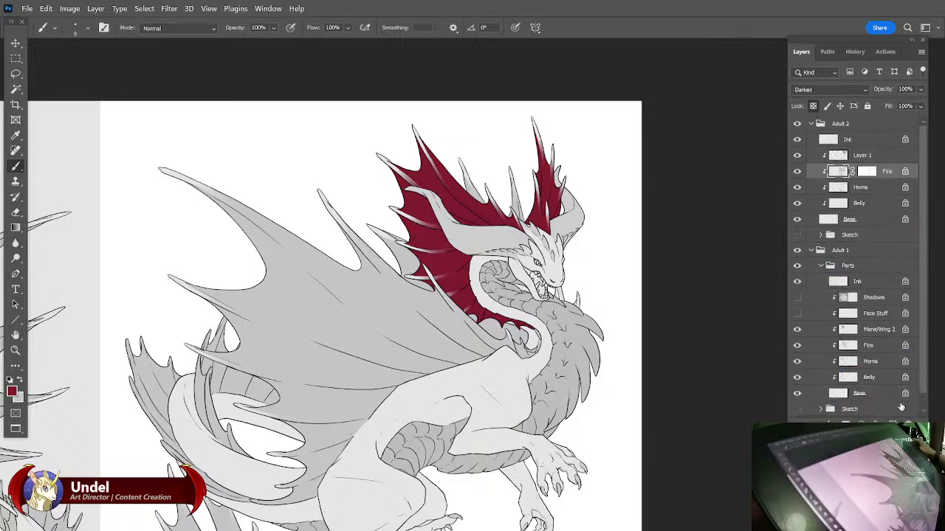
pyautogui.doubleClick(877, 329)
pyautogui.press('Return')
pyautogui.doubleClick(864, 151)
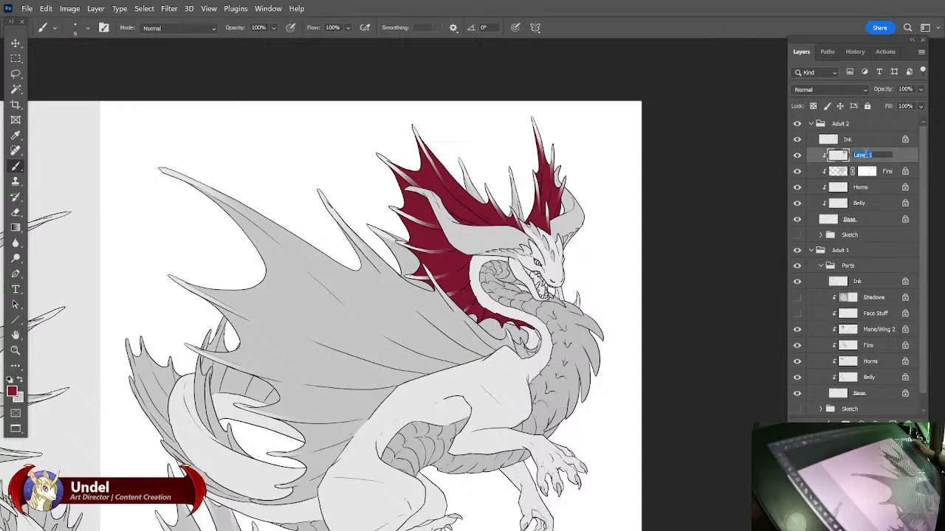
pyautogui.hotkey('ctrl', 'v')
# Apply the mask on Adult 2's Fins layer and lock the transparent pixels of its Mane/Wing 2 layer.
pyautogui.click(869, 171)
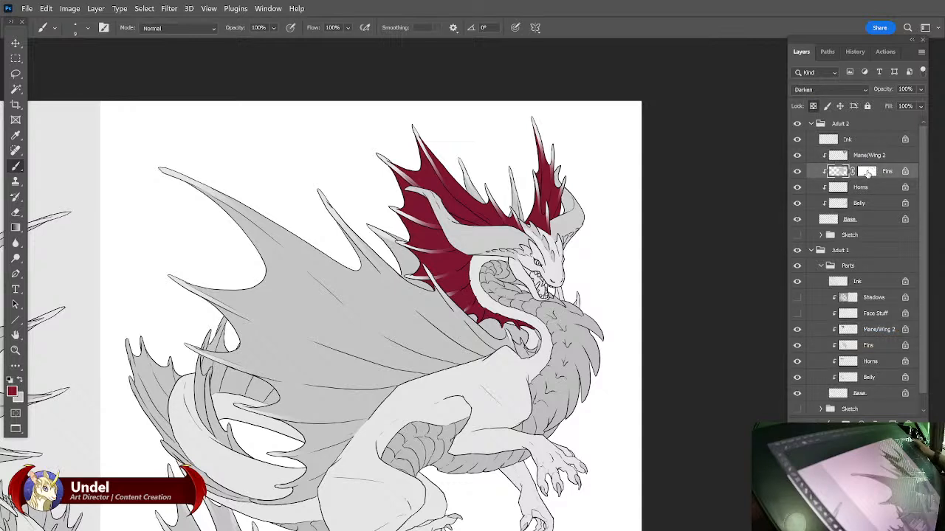
pyautogui.rightClick(868, 172)
pyautogui.click(849, 210)
pyautogui.click(882, 156)
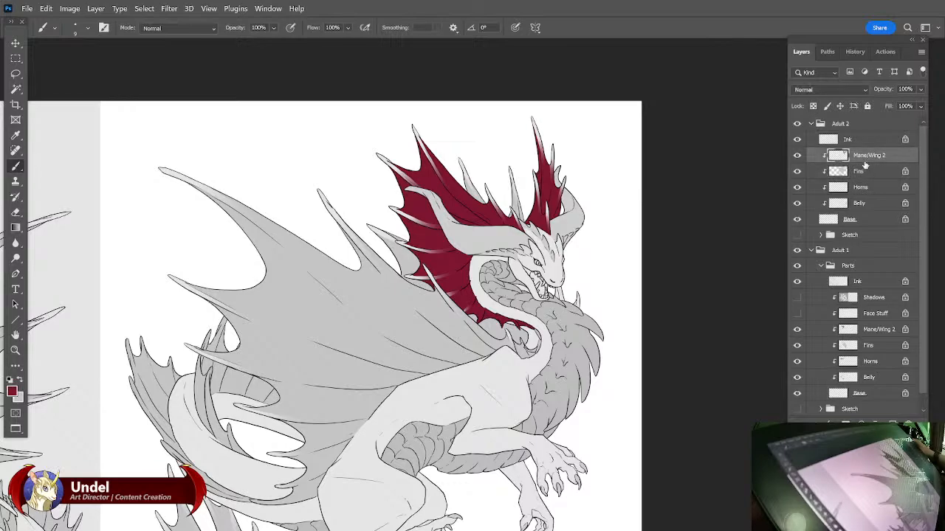
pyautogui.click(812, 106)
# Set the foreground colour to dark grey and fill Adult 2's Mane/Wing 2 layer with it.
pyautogui.moveTo(233, 356); pyautogui.dragTo(541, 369)
pyautogui.click(16, 227)
pyautogui.press('d')
pyautogui.moveTo(512, 249); pyautogui.dragTo(110, 293)
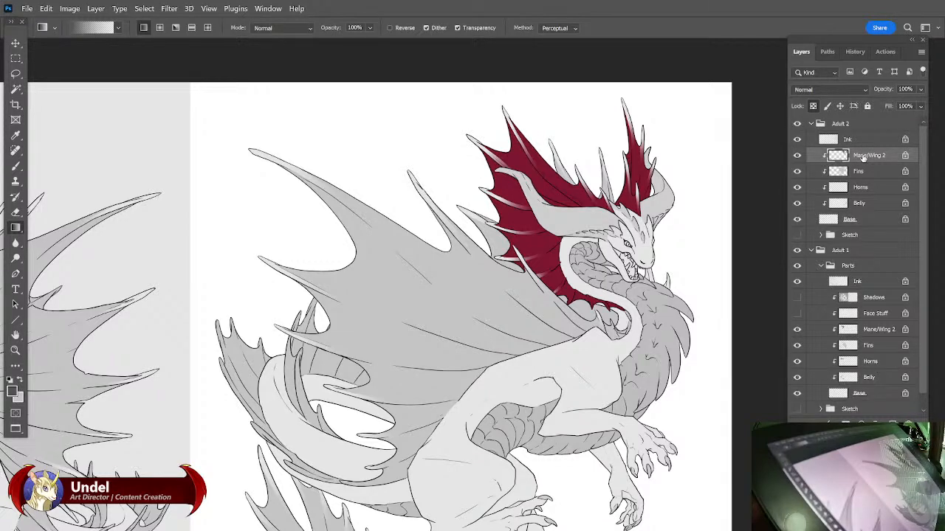
pyautogui.hotkey('shift', 'BackSpace')
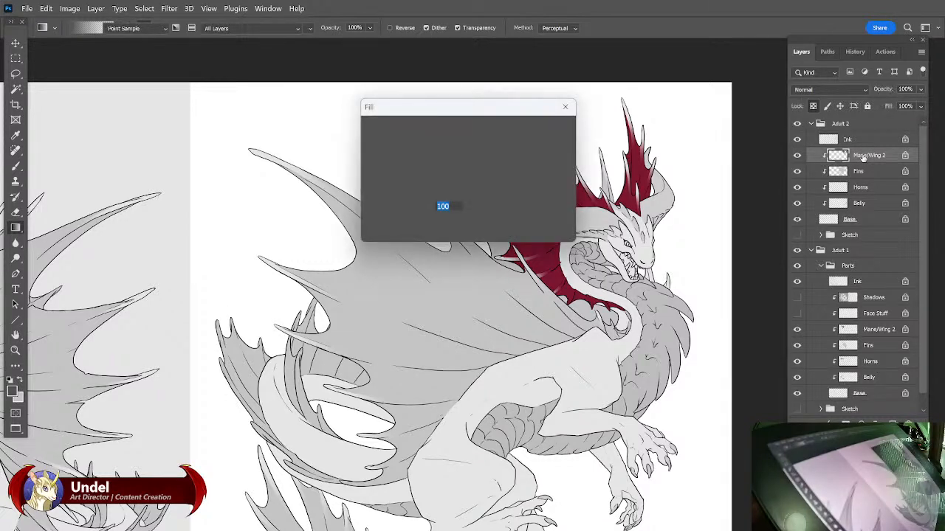
pyautogui.press('Return')
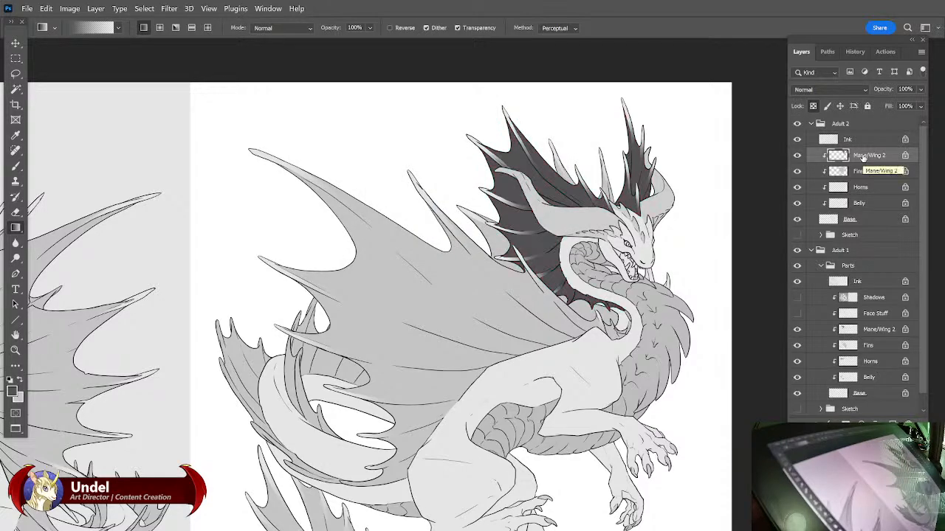
# Examine Adult 2's dark grey mane up close, checking its faded spine tips and edges around the head and neck.
pyautogui.moveTo(592, 339); pyautogui.dragTo(623, 214)
pyautogui.moveTo(147, 214); pyautogui.dragTo(361, 243)
pyautogui.moveTo(649, 219); pyautogui.dragTo(229, 354)
pyautogui.moveTo(716, 185); pyautogui.dragTo(515, 249)
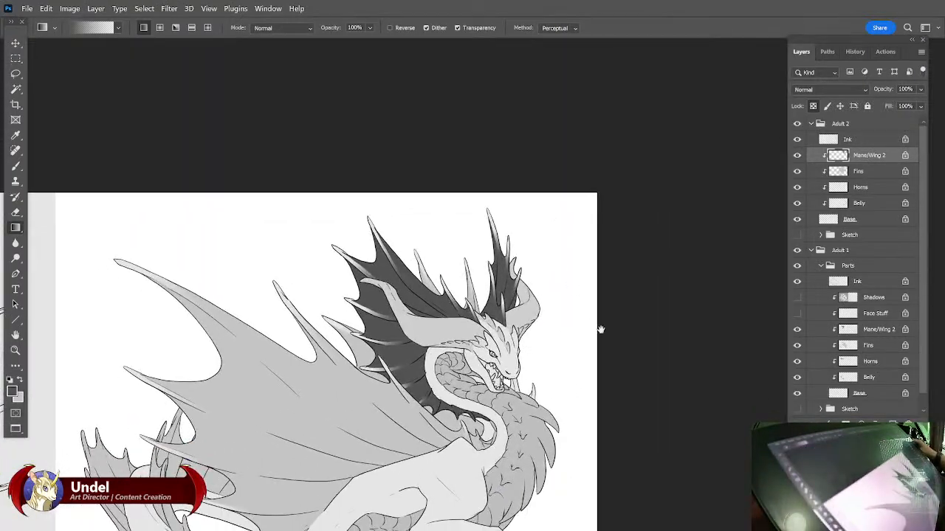
pyautogui.hotkey('ctrl', '+')
pyautogui.hotkey('ctrl', '+')
pyautogui.hotkey('ctrl', '+')
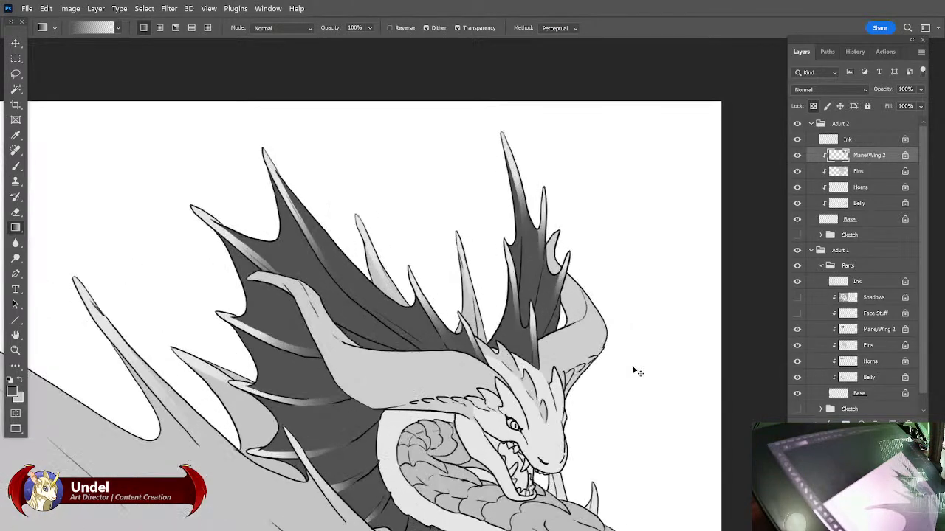
pyautogui.scroll(-5, 679, 409)
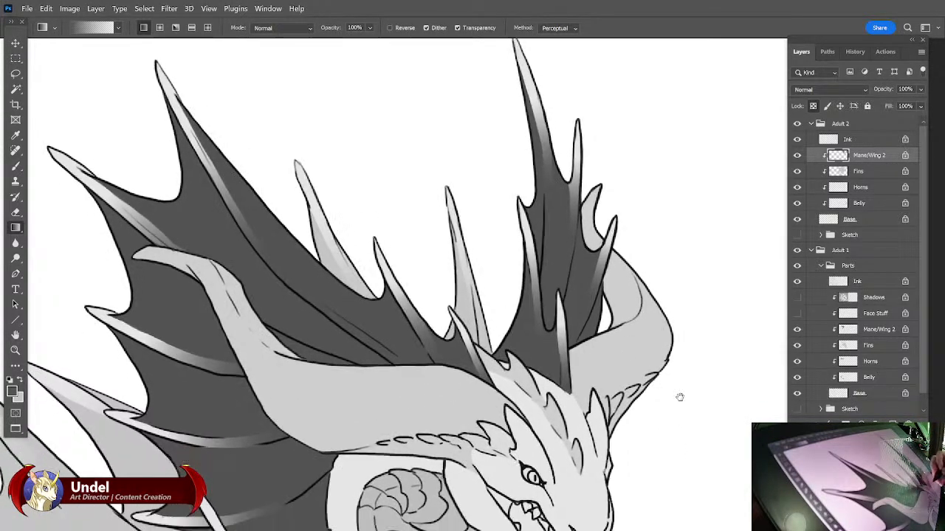
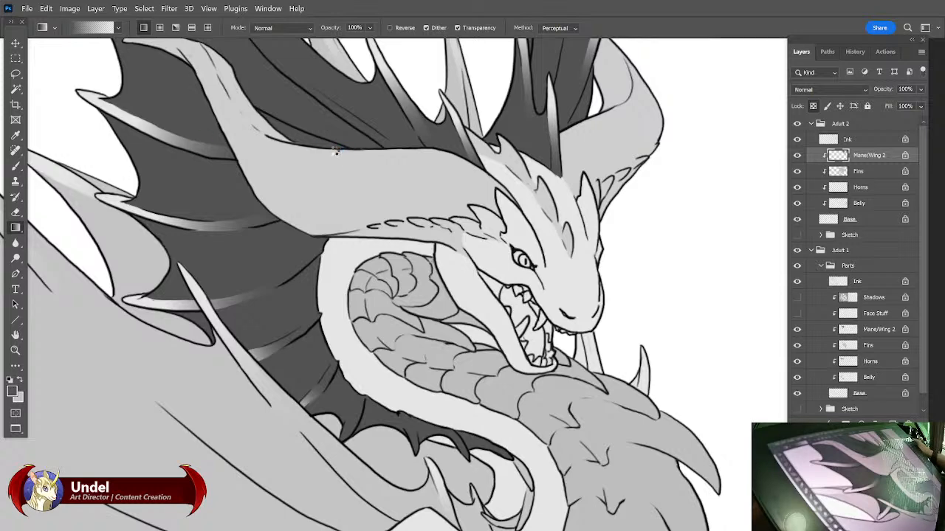
# Switch to the reference document of the flying winged dragon with the antlers and close it.
pyautogui.hotkey('ctrl', 'Tab')
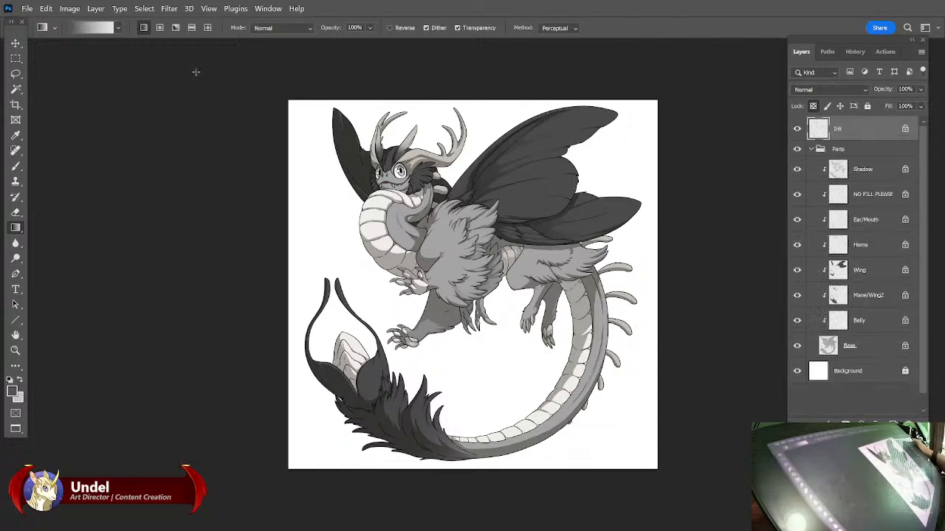
pyautogui.click(27, 8)
pyautogui.moveTo(46, 8)
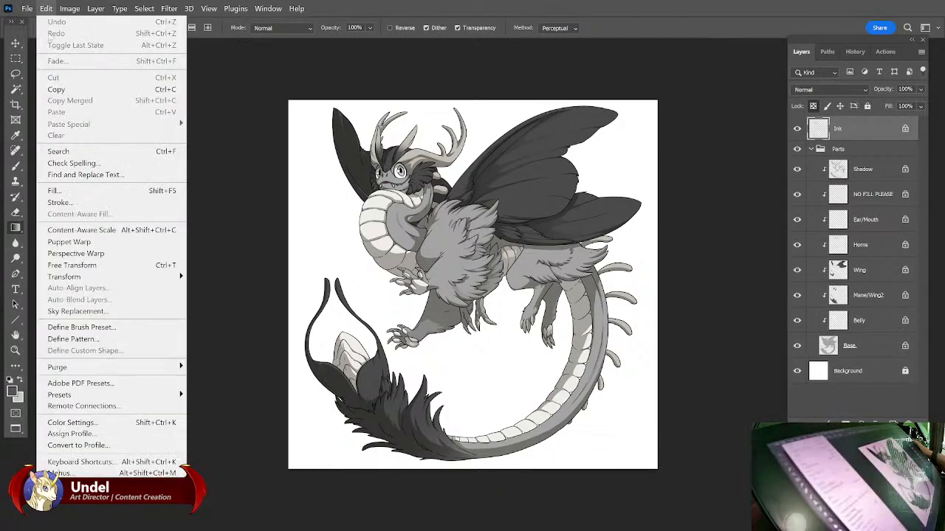
pyautogui.click(42, 99)
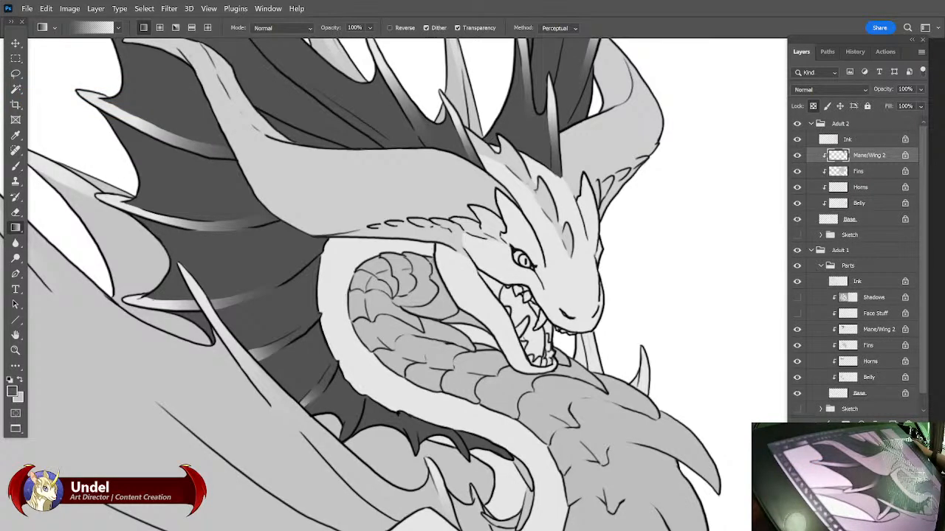
# Copy the Ear/Mouth layer name from the other winged dragon reference document and close that document.
pyautogui.hotkey('ctrl', 'Tab')
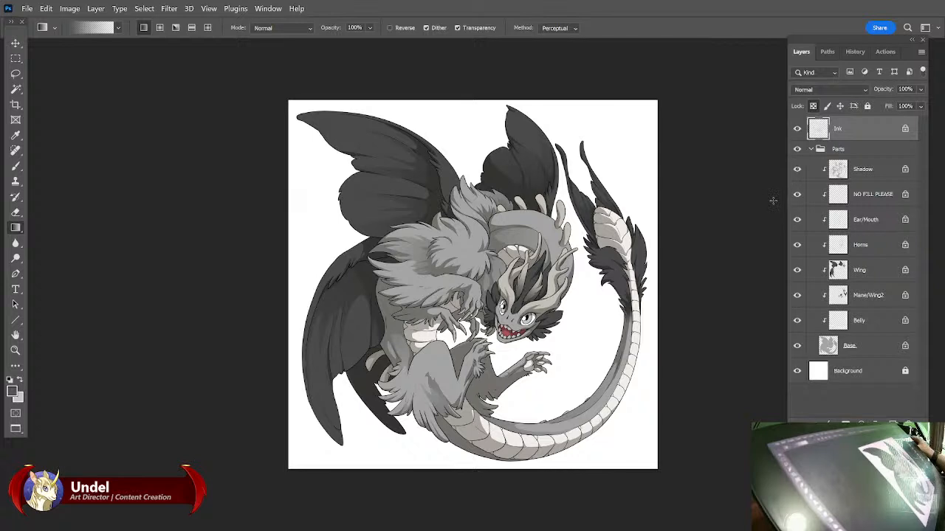
pyautogui.click(863, 219)
pyautogui.doubleClick(863, 219)
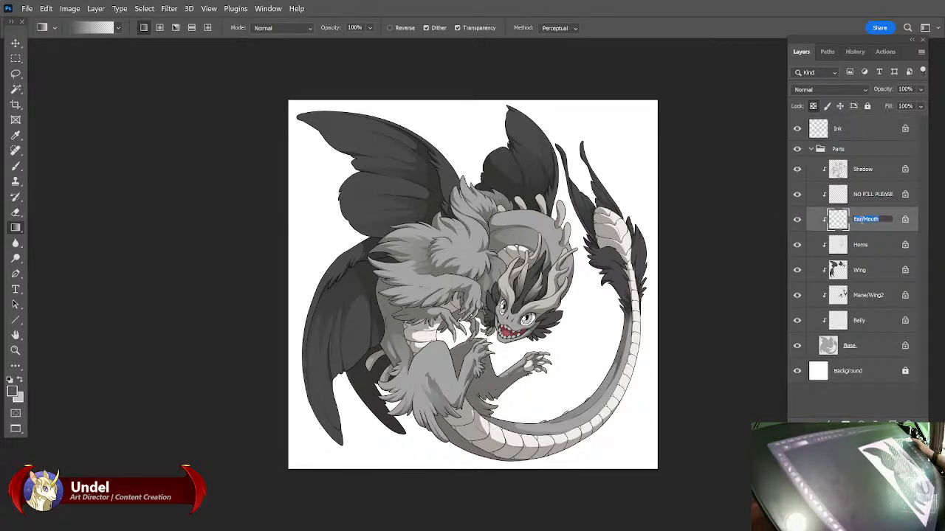
pyautogui.click(879, 240)
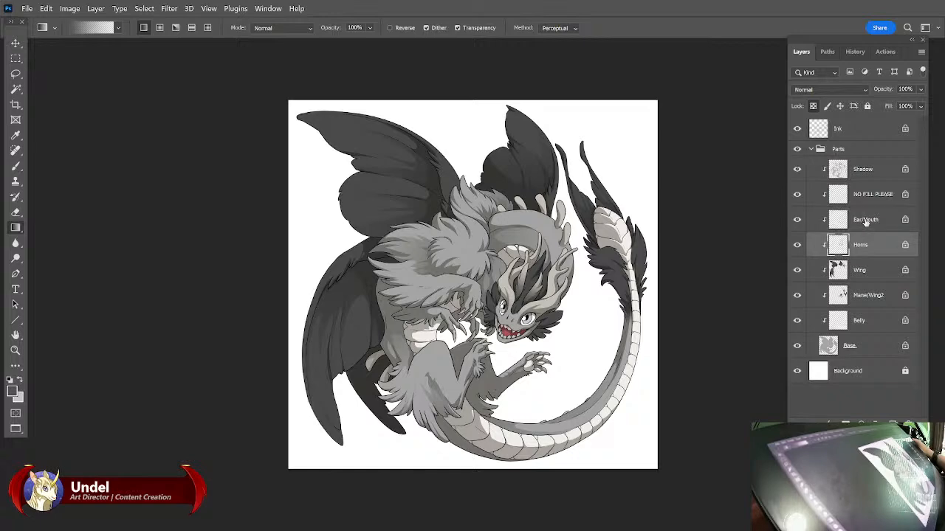
pyautogui.doubleClick(865, 220)
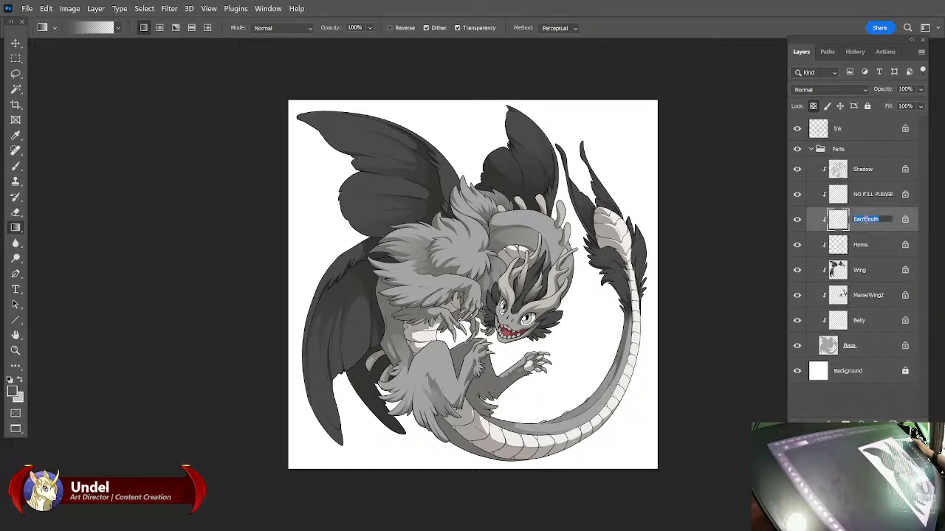
pyautogui.click(25, 7)
pyautogui.click(27, 8)
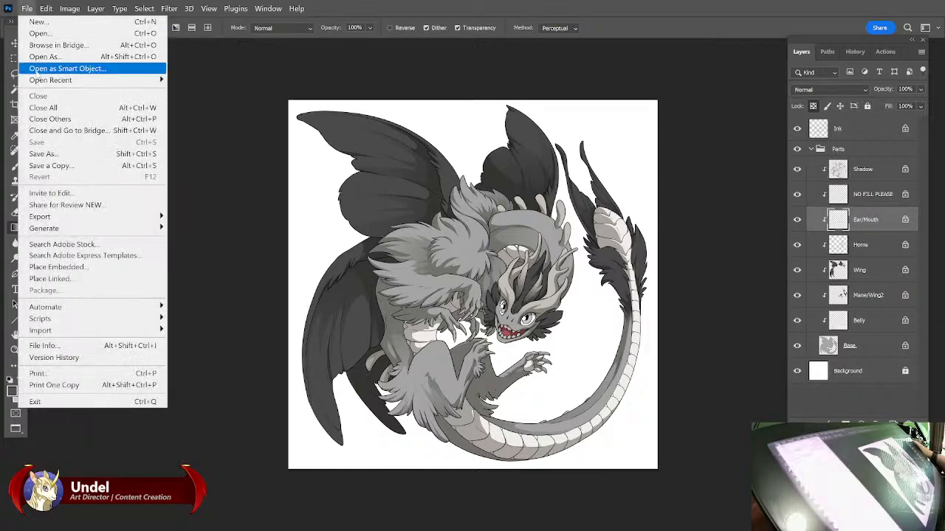
pyautogui.click(44, 95)
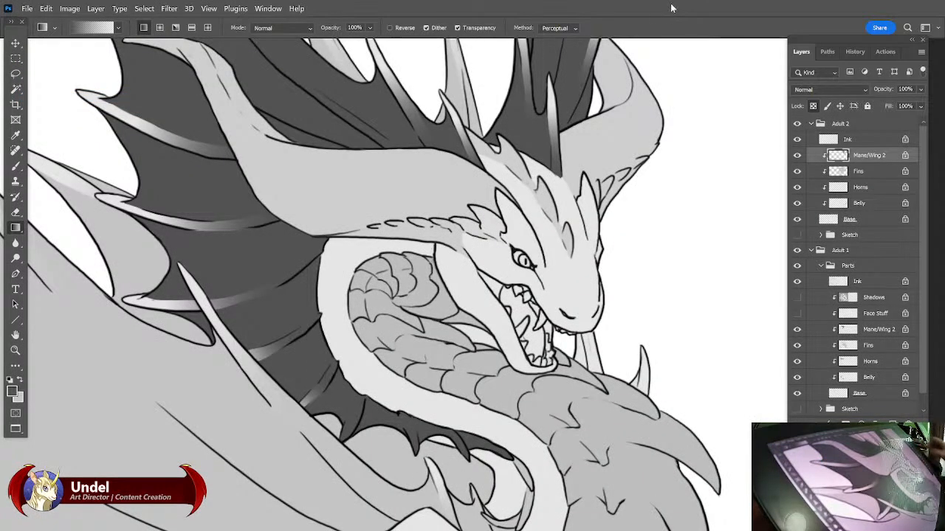
# Create a layer named Ear/Mouth above Adult 2's Mane/Wing 2 layer and clip it to the layers below.
pyautogui.click(921, 52)
pyautogui.click(910, 58)
pyautogui.write('Eye Shading')
pyautogui.press('Return')
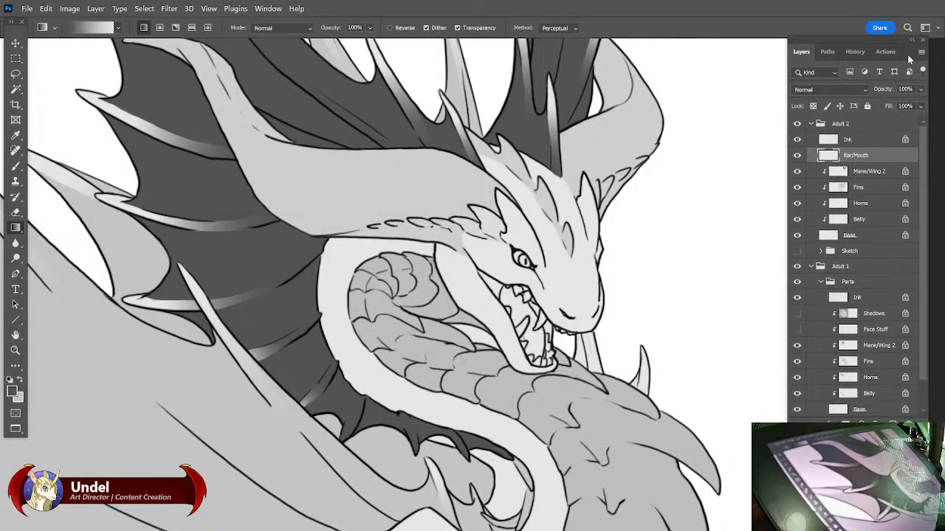
pyautogui.moveTo(685, 317); pyautogui.dragTo(620, 362)
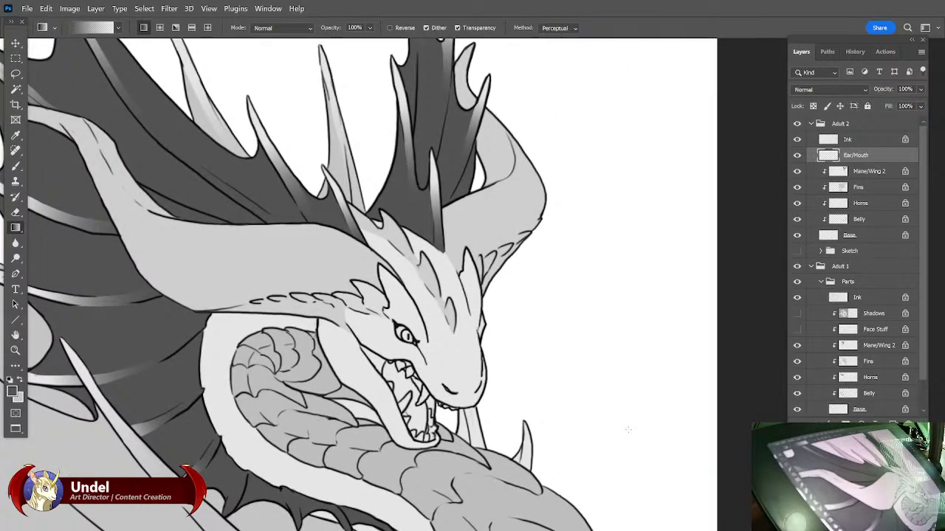
pyautogui.hotkey('ctrl', 'alt', 'g')
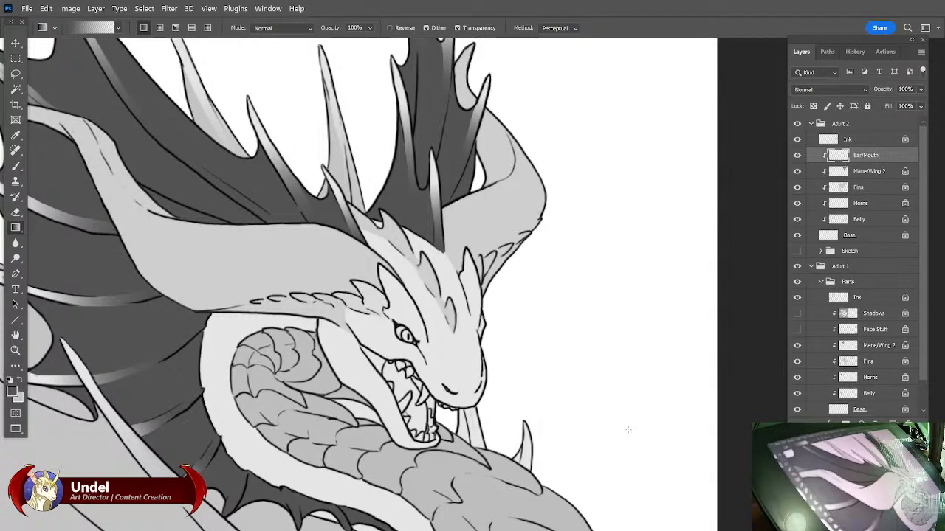
# Set the foreground colour to muted red 9e5151 and paint the inside of Adult 2's mouth with a size 20 brush.
pyautogui.click(15, 166)
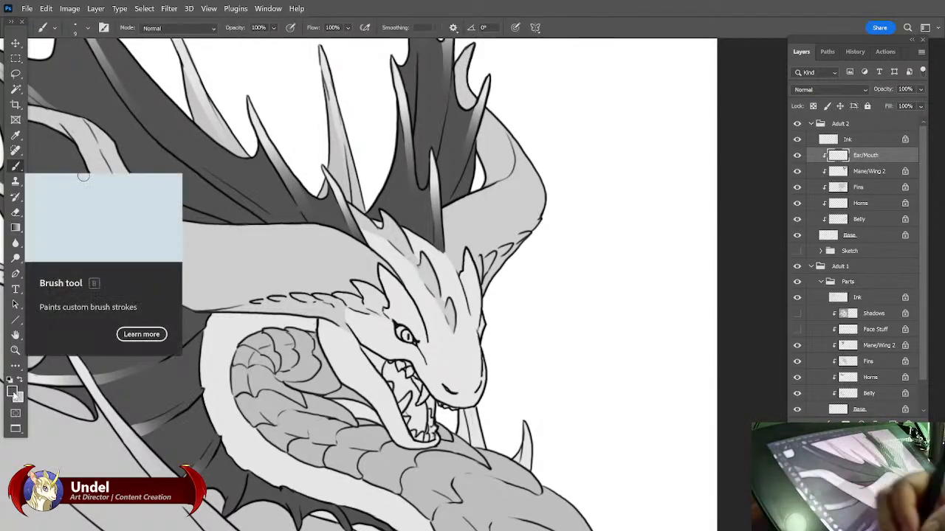
pyautogui.click(15, 393)
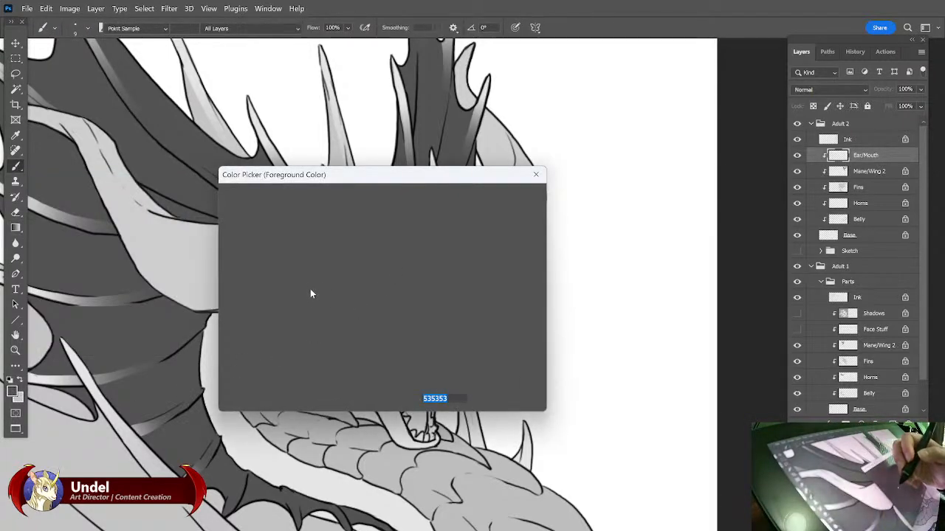
pyautogui.click(301, 263)
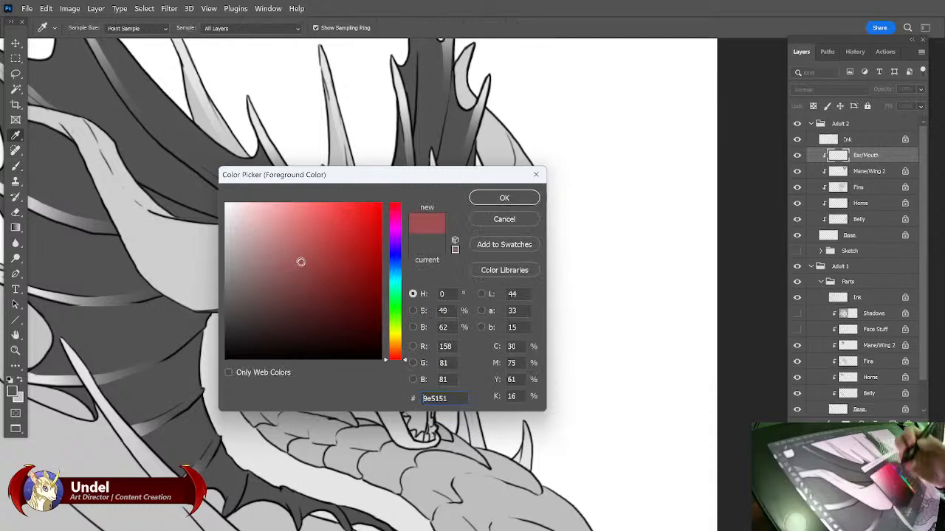
pyautogui.click(502, 202)
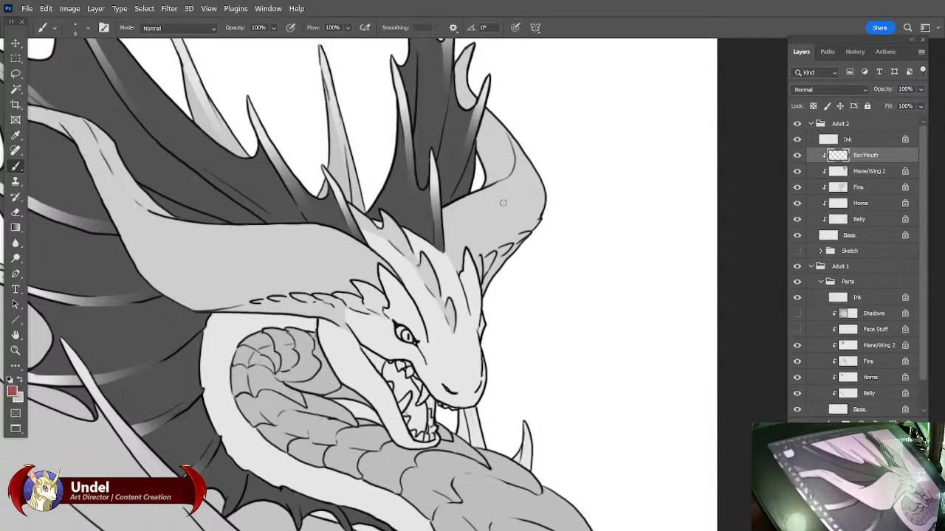
pyautogui.press(']')
pyautogui.moveTo(388, 368)
pyautogui.mouseDown()
pyautogui.moveTo(418, 400)
pyautogui.moveTo(419, 434)
pyautogui.moveTo(388, 375)
pyautogui.moveTo(419, 432)
pyautogui.moveTo(420, 423)
pyautogui.mouseUp()
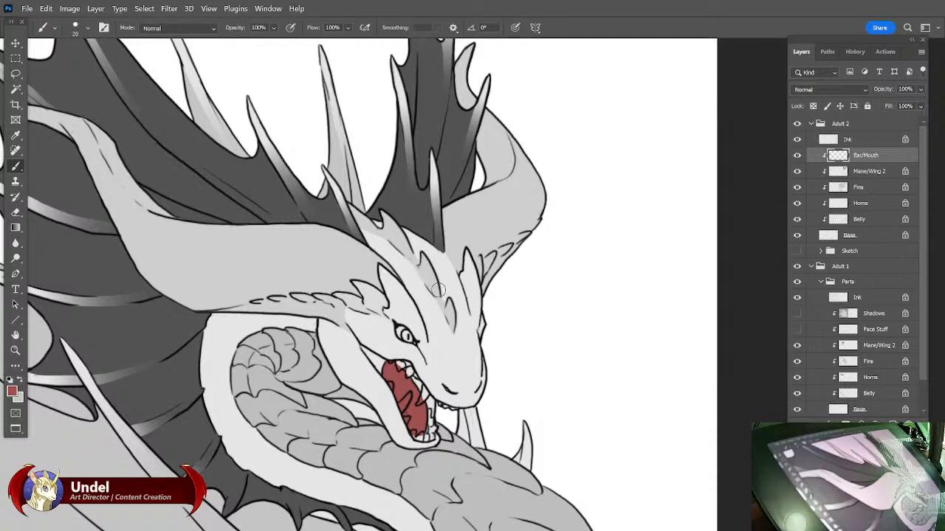
# Tint the skin at the corner of Adult 2's mouth at 46% brush opacity and lock the Ear/Mouth layer's transparent pixels.
pyautogui.moveTo(273, 27); pyautogui.dragTo(281, 45)
pyautogui.click(364, 352)
pyautogui.moveTo(364, 352); pyautogui.dragTo(380, 370)
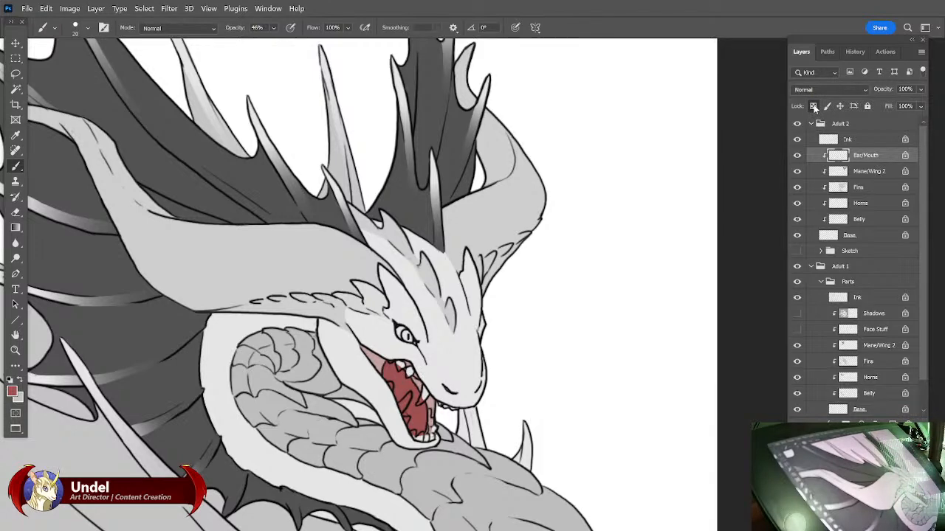
# Create a layer named Face Stuff above Adult 2's Ear/Mouth layer and clip it to the layers below.
pyautogui.click(921, 52)
pyautogui.click(898, 56)
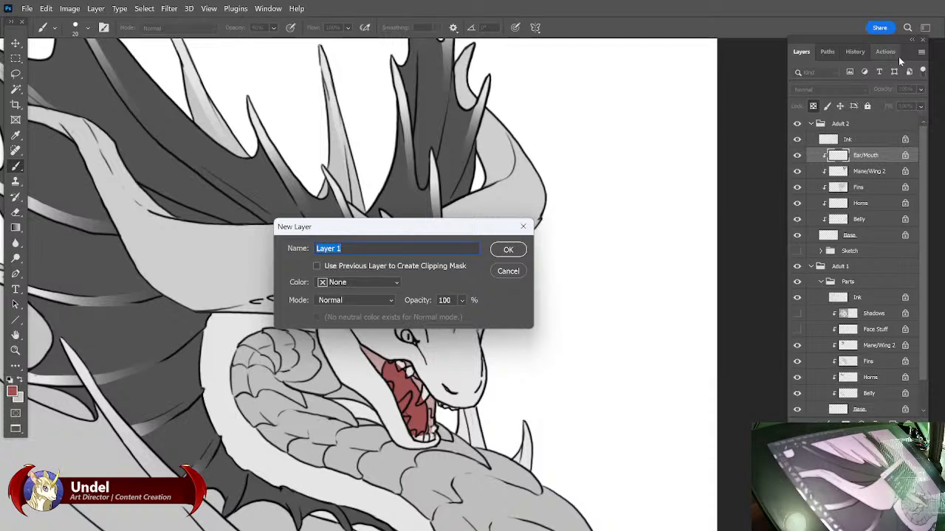
pyautogui.write('f')
pyautogui.write('Face Stuf')
pyautogui.write('f')
pyautogui.press('Return')
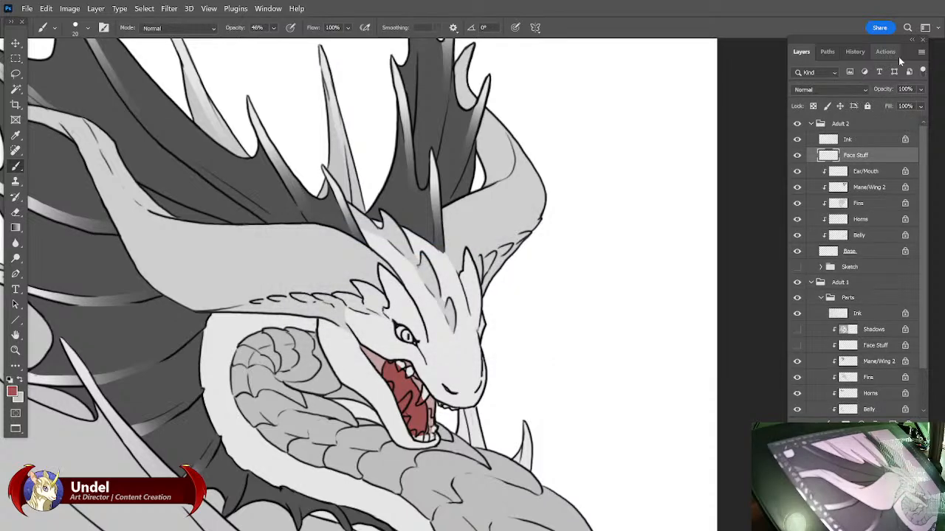
pyautogui.hotkey('ctrl', 'alt', 'g')
# Choose a dark red foreground colour, set the brush opacity to 100% and paint over Adult 2's eye.
pyautogui.click(12, 392)
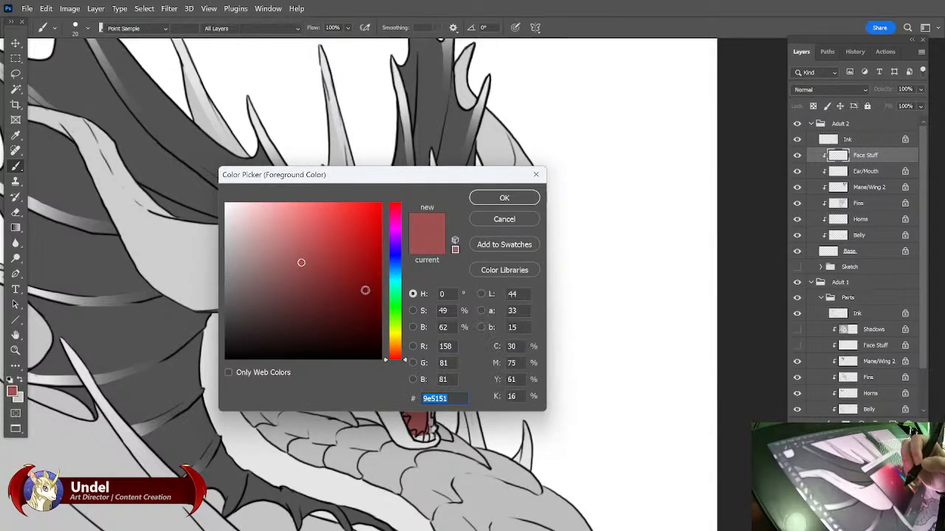
pyautogui.click(349, 307)
pyautogui.click(506, 201)
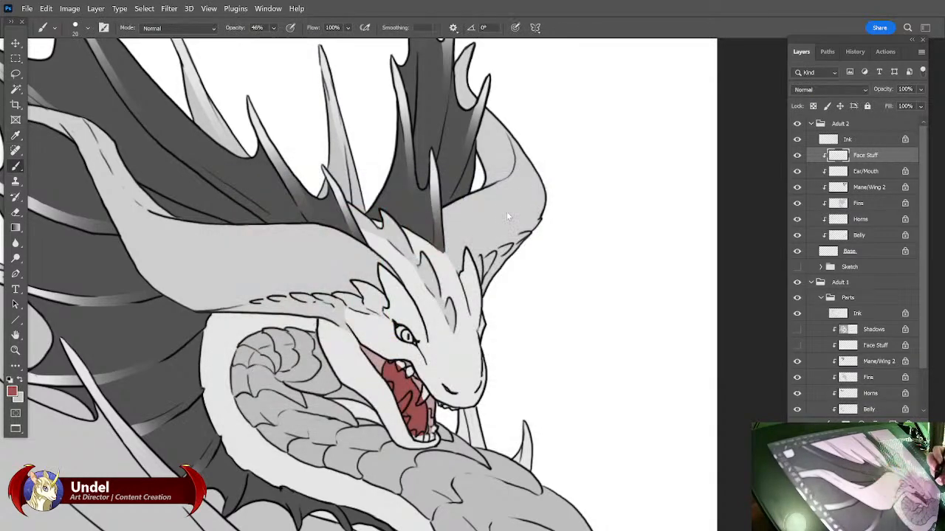
pyautogui.click(273, 28)
pyautogui.moveTo(293, 43); pyautogui.dragTo(325, 43)
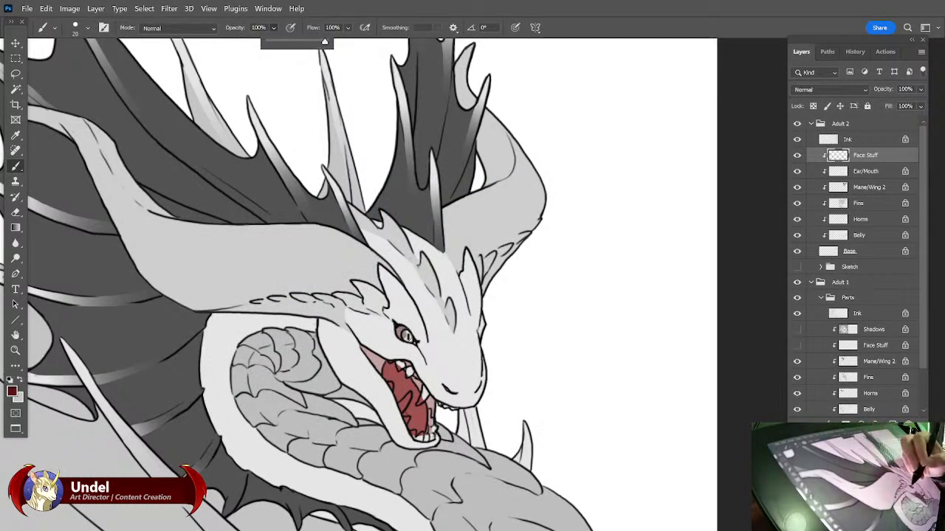
pyautogui.moveTo(405, 336); pyautogui.dragTo(398, 334)
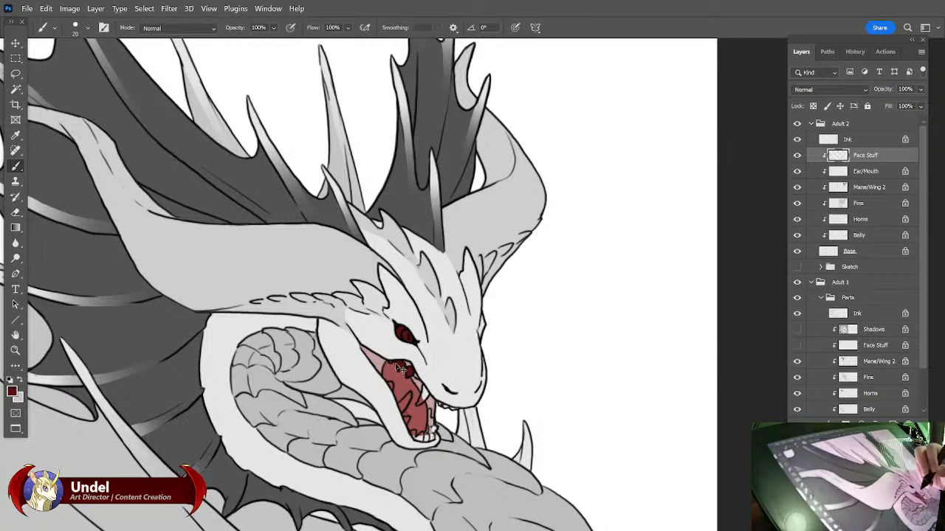
# Block in Adult 2's upper and lower teeth with dark red and lock the Face Stuff layer's transparent pixels.
pyautogui.moveTo(389, 363); pyautogui.dragTo(399, 363)
pyautogui.moveTo(424, 402)
pyautogui.mouseDown()
pyautogui.moveTo(423, 389)
pyautogui.moveTo(419, 404)
pyautogui.mouseUp()
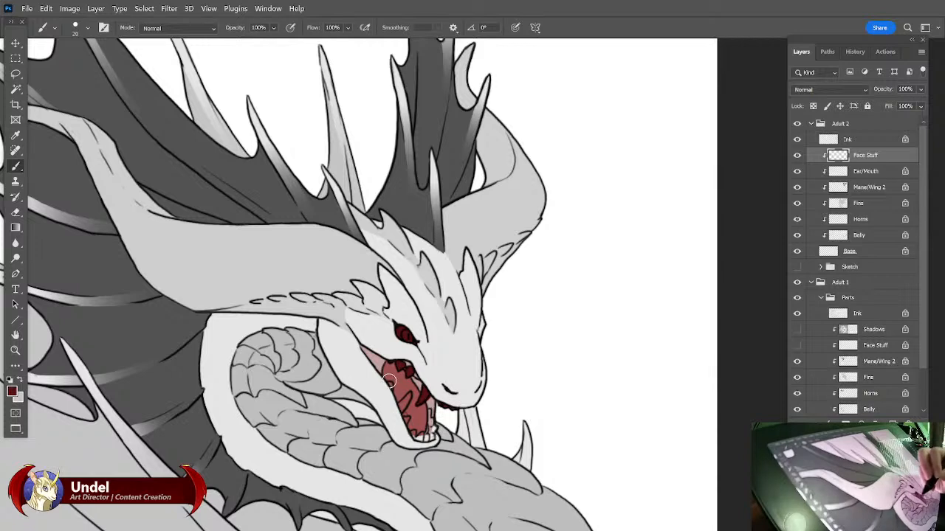
pyautogui.moveTo(390, 385)
pyautogui.mouseDown()
pyautogui.moveTo(401, 406)
pyautogui.moveTo(407, 398)
pyautogui.moveTo(415, 435)
pyautogui.moveTo(422, 440)
pyautogui.moveTo(435, 424)
pyautogui.mouseUp()
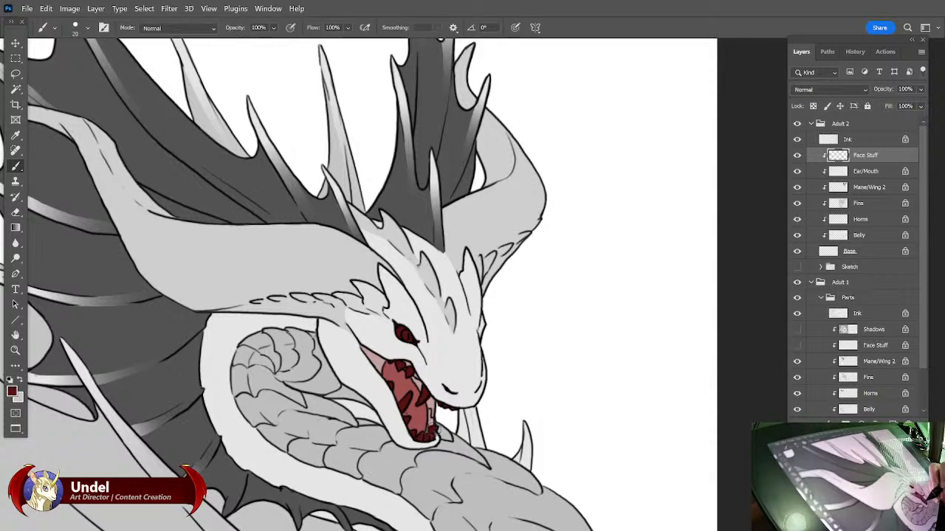
pyautogui.moveTo(429, 423); pyautogui.dragTo(429, 414)
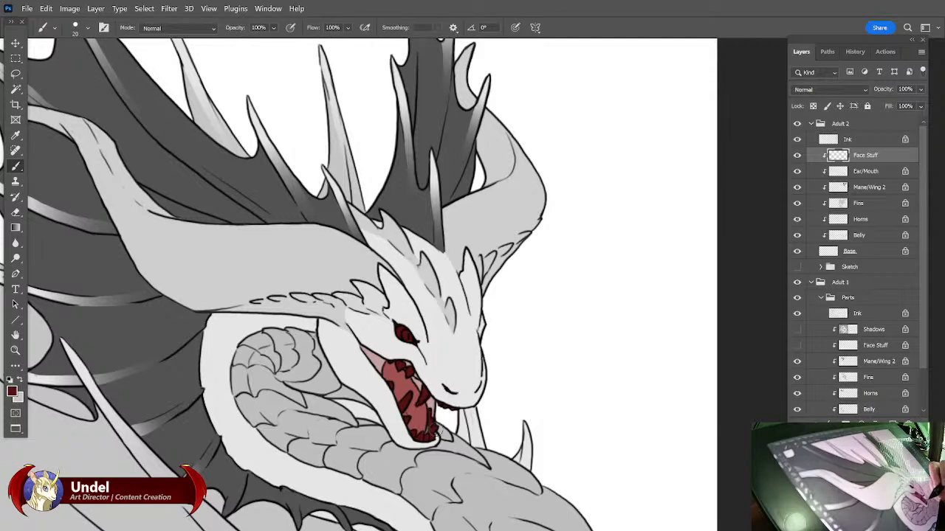
pyautogui.click(814, 107)
# Show Adult 1's Face Stuff layer and sample the cream colour of its teeth.
pyautogui.moveTo(153, 332); pyautogui.dragTo(694, 254)
pyautogui.moveTo(133, 369); pyautogui.dragTo(701, 295)
pyautogui.moveTo(111, 355); pyautogui.dragTo(524, 178)
pyautogui.moveTo(178, 457); pyautogui.dragTo(483, 301)
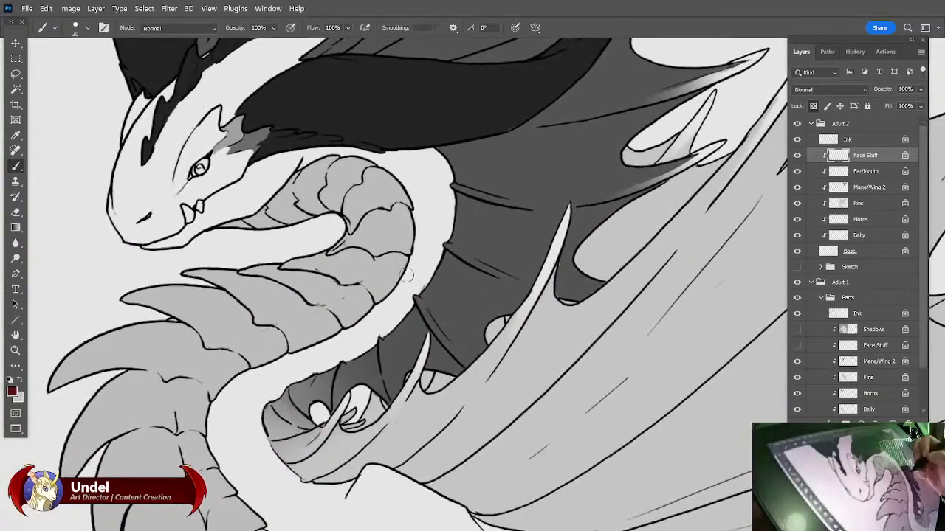
pyautogui.click(797, 346)
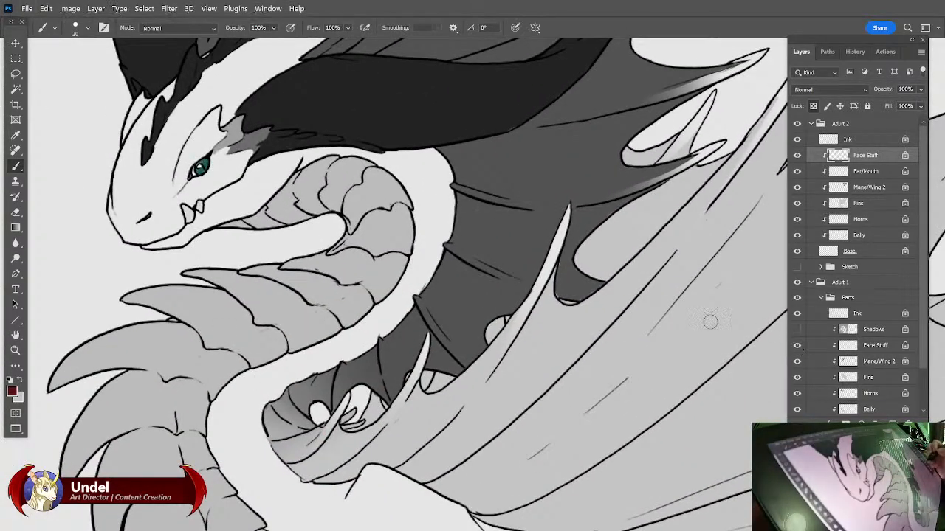
pyautogui.keyDown('alt'); pyautogui.click(191, 210); pyautogui.keyUp('alt')
# Recolour Adult 2's teeth with the cream colour sampled from Adult 1.
pyautogui.moveTo(674, 276); pyautogui.dragTo(162, 317)
pyautogui.moveTo(738, 340); pyautogui.dragTo(281, 244)
pyautogui.moveTo(627, 436); pyautogui.dragTo(450, 347)
pyautogui.moveTo(705, 366); pyautogui.dragTo(413, 403)
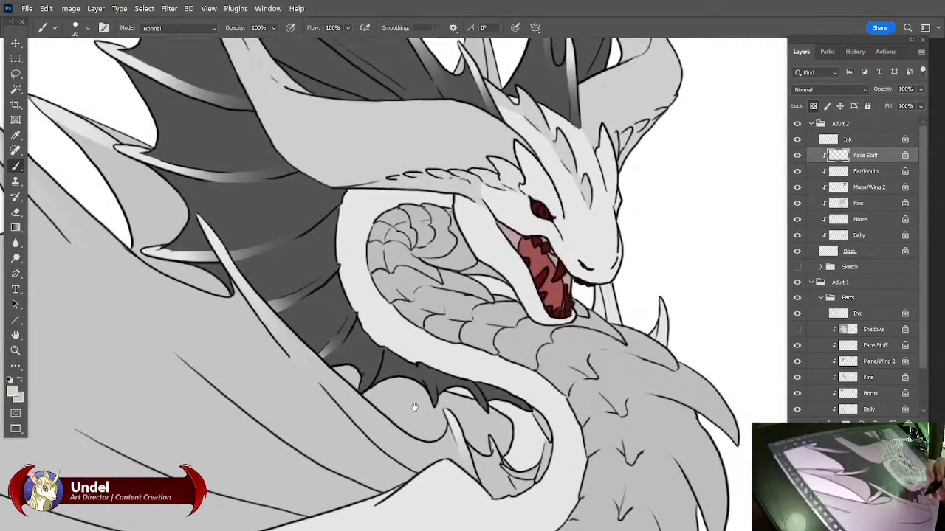
pyautogui.moveTo(526, 238)
pyautogui.mouseDown()
pyautogui.moveTo(562, 314)
pyautogui.moveTo(583, 290)
pyautogui.mouseUp()
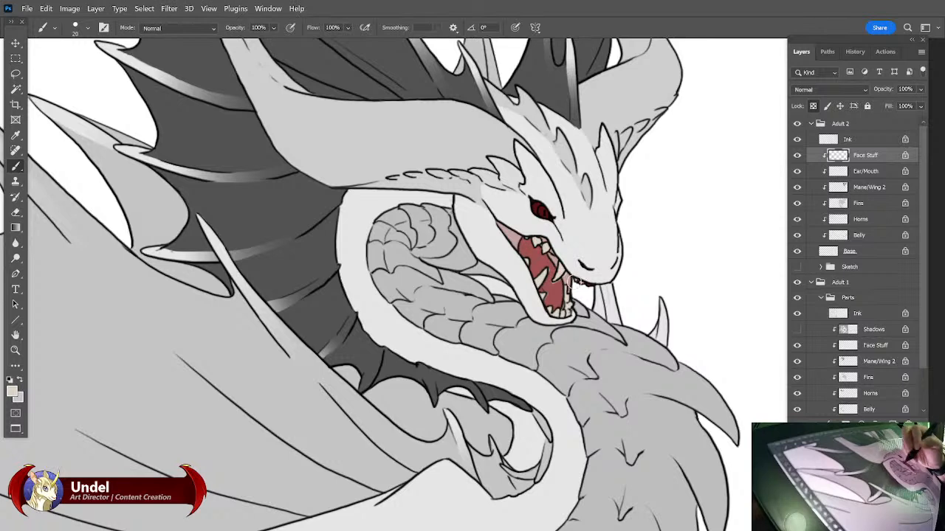
# Touch up Adult 2's Face Stuff layer with the Eraser, and sample the teal and muted mauve colours from Adult 1's eye.
pyautogui.press('e')
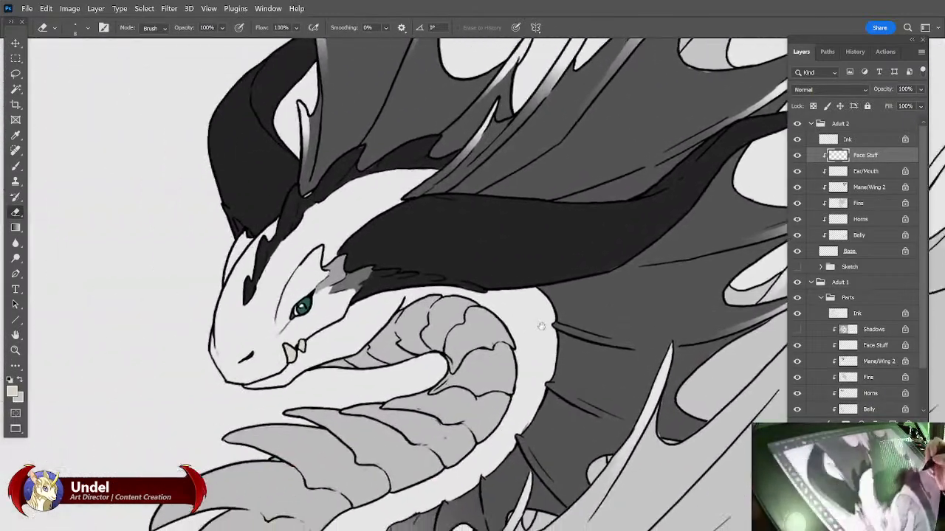
pyautogui.moveTo(541, 326); pyautogui.dragTo(670, 318)
pyautogui.press('b')
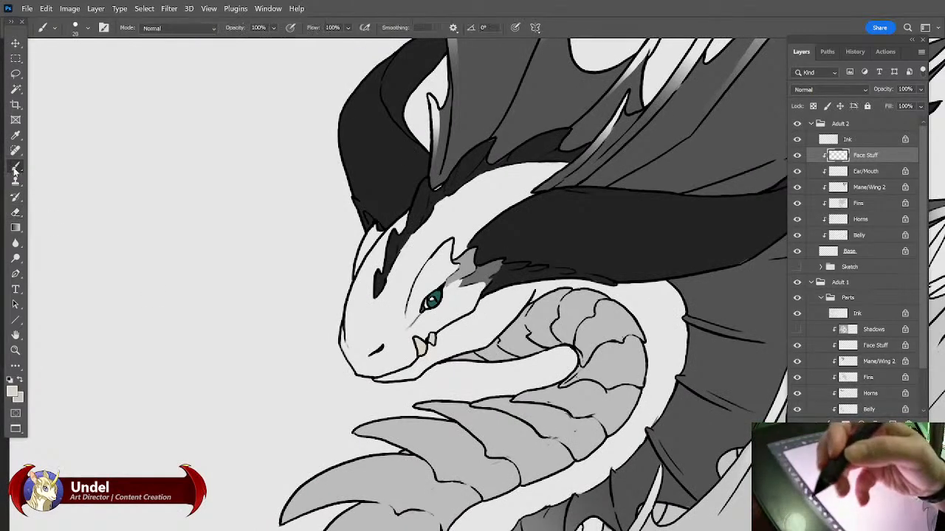
pyautogui.keyDown('alt'); pyautogui.click(436, 300); pyautogui.keyUp('alt')
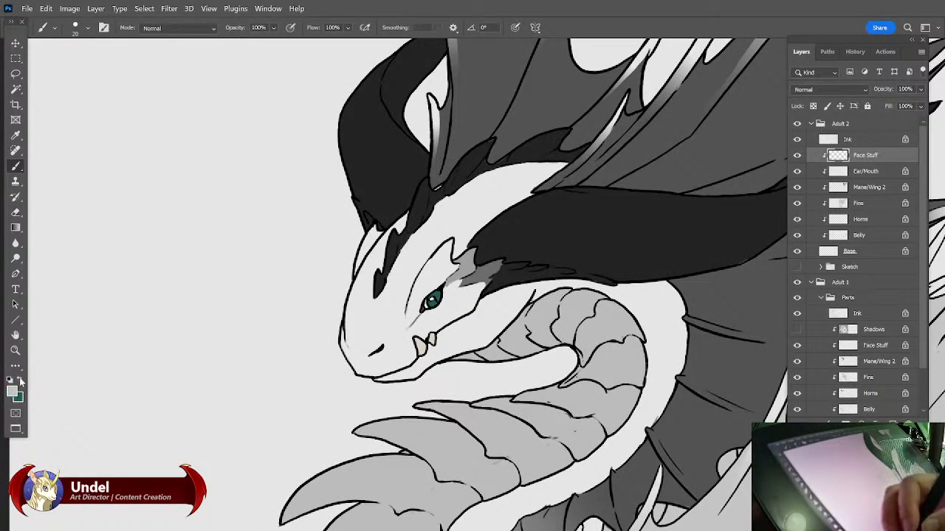
pyautogui.keyDown('alt'); pyautogui.click(428, 303); pyautogui.keyUp('alt')
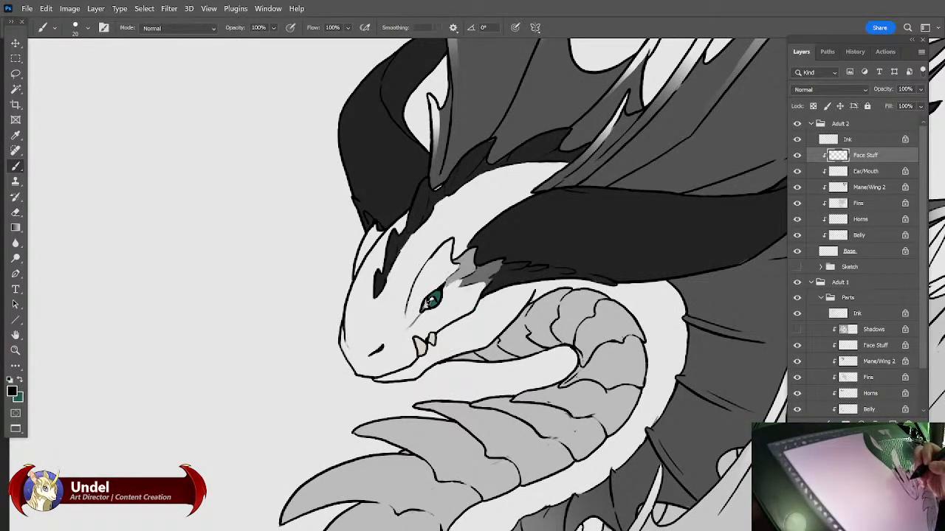
pyautogui.keyDown('alt'); pyautogui.click(425, 303); pyautogui.keyUp('alt')
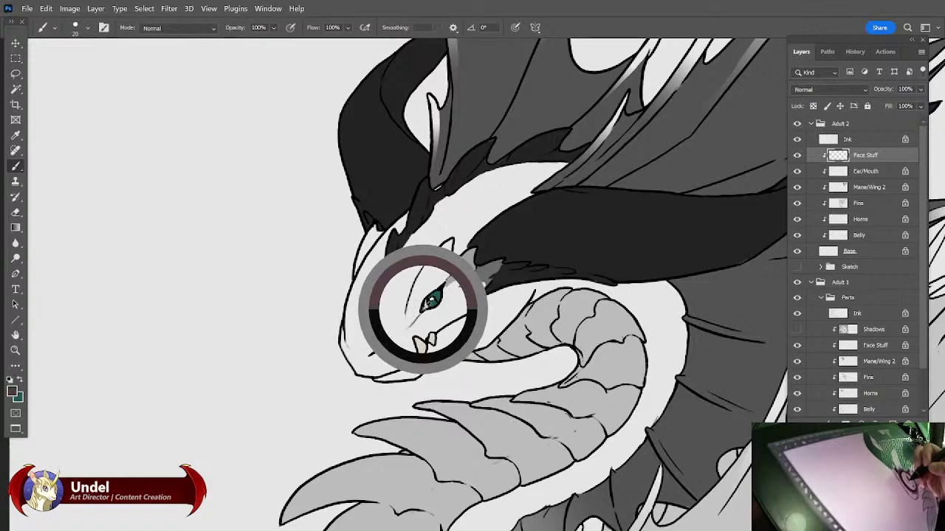
pyautogui.moveTo(656, 319); pyautogui.dragTo(222, 376)
pyautogui.moveTo(637, 364); pyautogui.dragTo(295, 391)
pyautogui.moveTo(664, 339); pyautogui.dragTo(296, 377)
pyautogui.moveTo(633, 360); pyautogui.dragTo(630, 358)
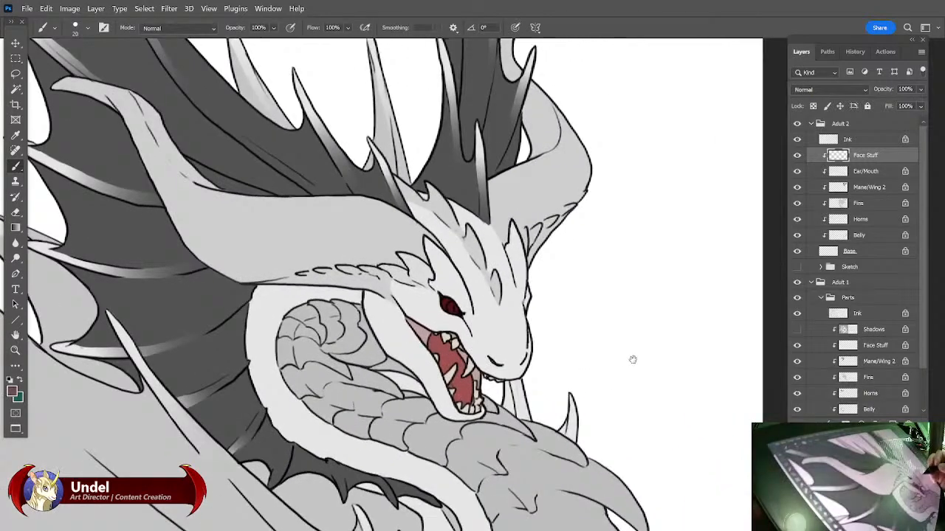
# Lock the Face Stuff layer's transparent pixels, set the foreground colour to white (ffffff) and paint Adult 2's eye white.
pyautogui.click(812, 107)
pyautogui.moveTo(450, 296)
pyautogui.mouseDown()
pyautogui.moveTo(471, 322)
pyautogui.moveTo(443, 290)
pyautogui.mouseUp()
pyautogui.click(12, 391)
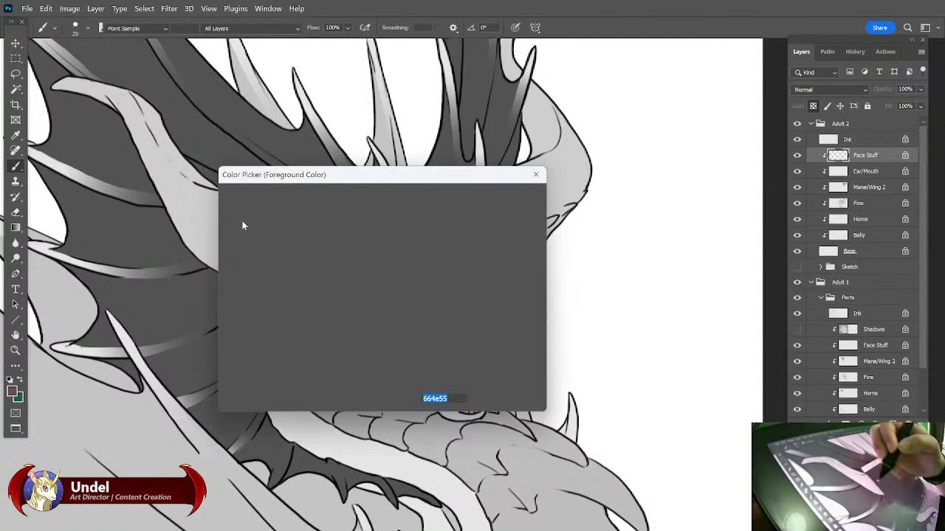
pyautogui.click(227, 205)
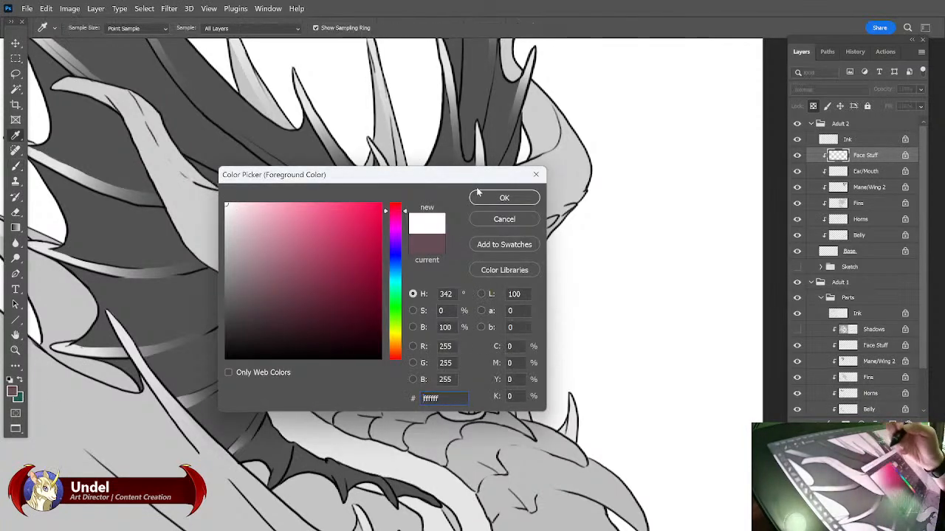
pyautogui.click(504, 198)
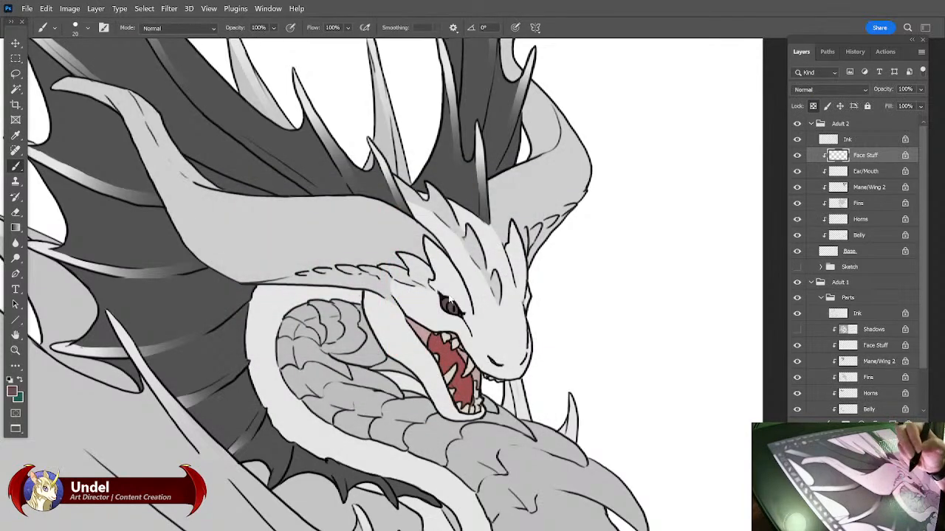
pyautogui.moveTo(451, 306); pyautogui.dragTo(455, 302)
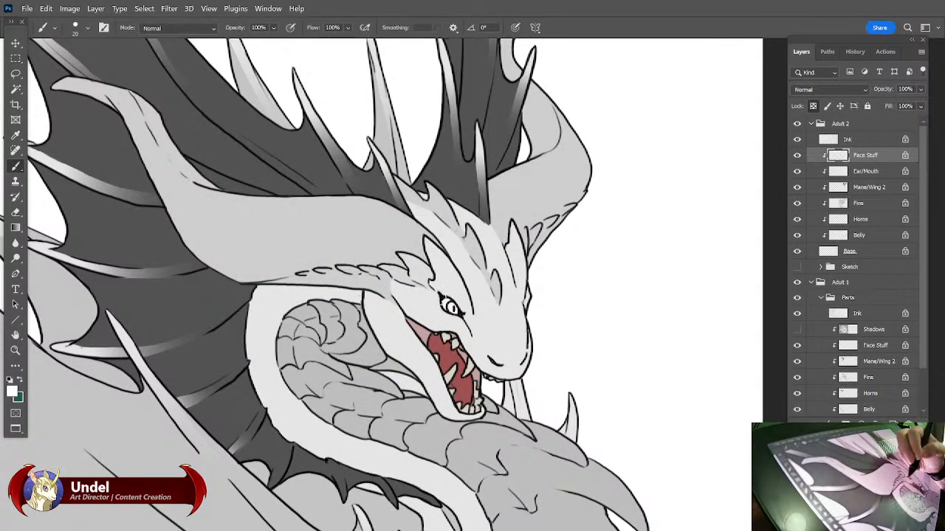
# Paint a teal iris in Adult 2's eye and add a small white highlight.
pyautogui.press('x')
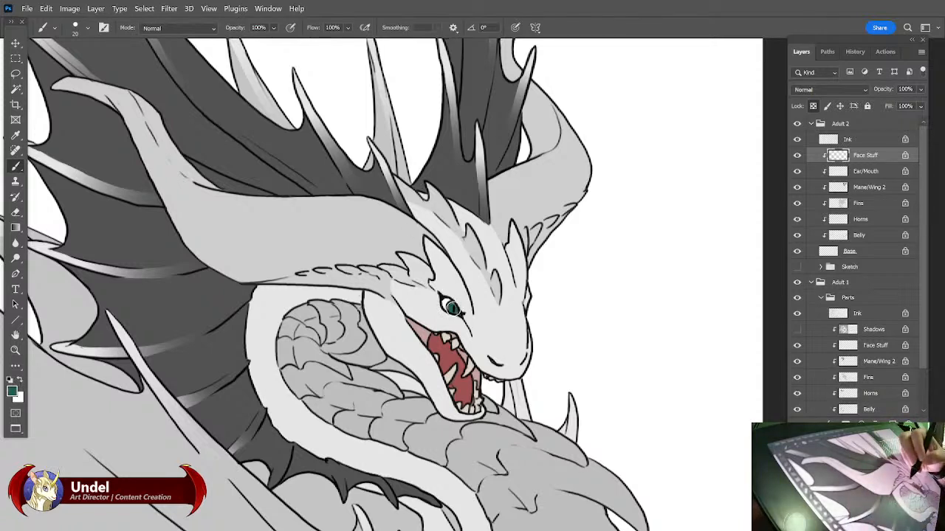
pyautogui.click(20, 380)
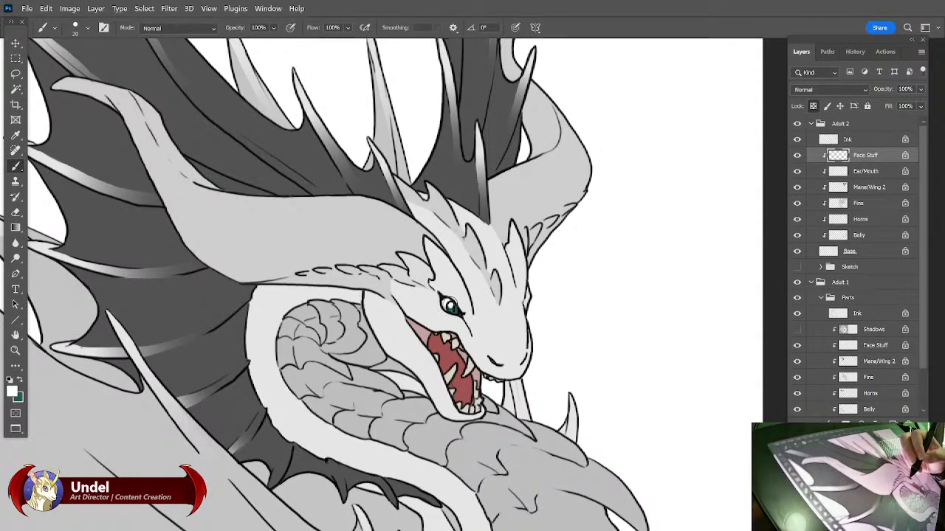
pyautogui.click(450, 304)
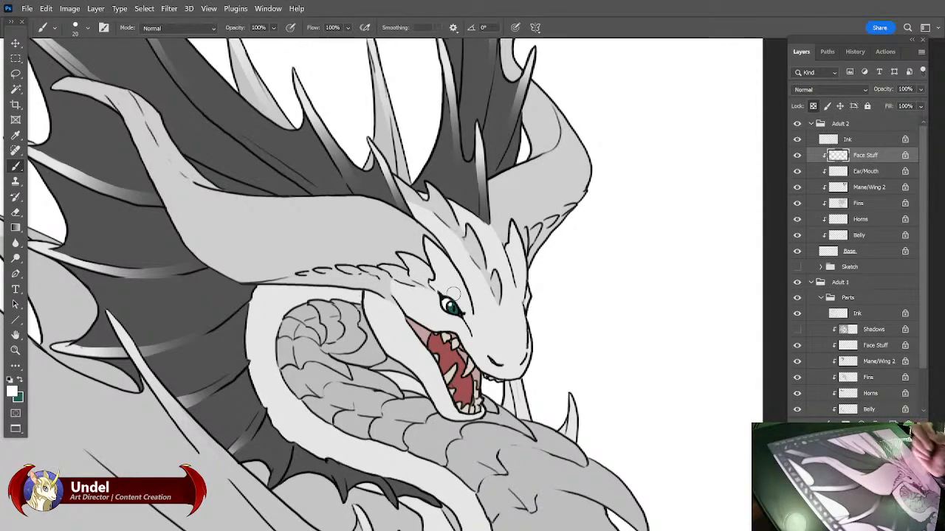
# Bring both dragons into view and save the file.
pyautogui.moveTo(677, 441)
pyautogui.mouseDown()
pyautogui.moveTo(628, 382)
pyautogui.moveTo(624, 411)
pyautogui.mouseUp()
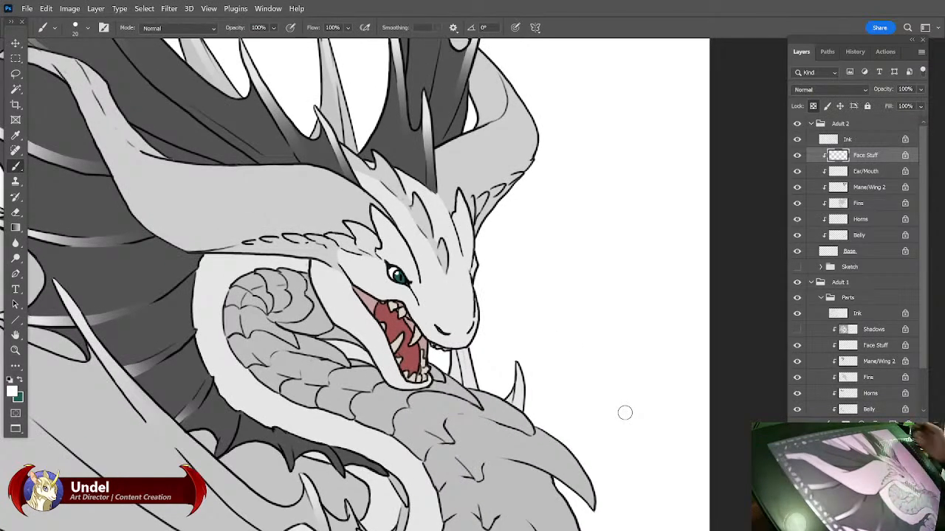
pyautogui.scroll(-5, 576, 391)
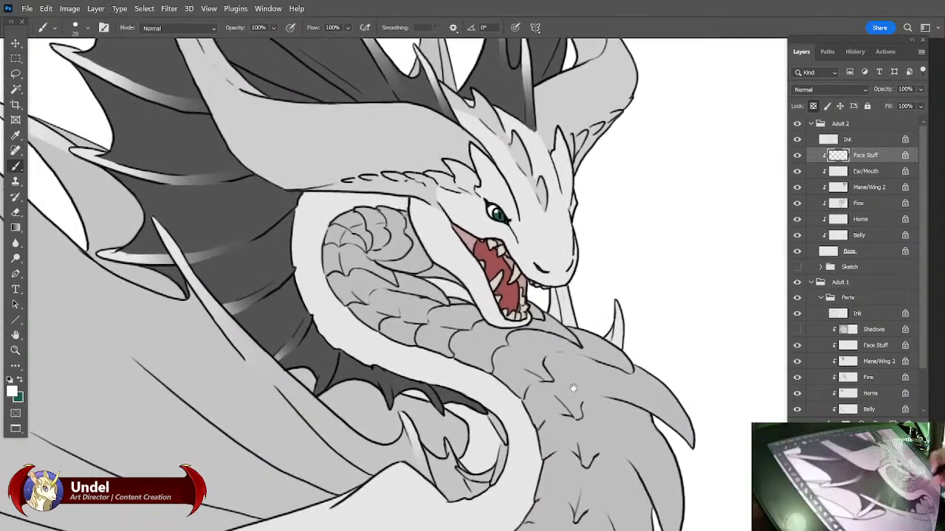
pyautogui.scroll(-5, 578, 393)
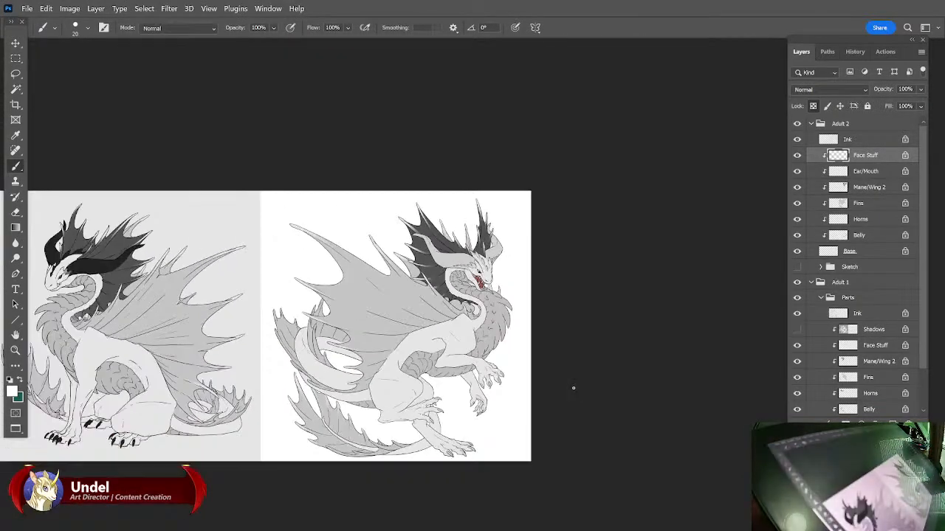
pyautogui.hotkey('ctrl', '0')
pyautogui.moveTo(531, 406); pyautogui.dragTo(560, 405)
pyautogui.moveTo(754, 344); pyautogui.dragTo(643, 389)
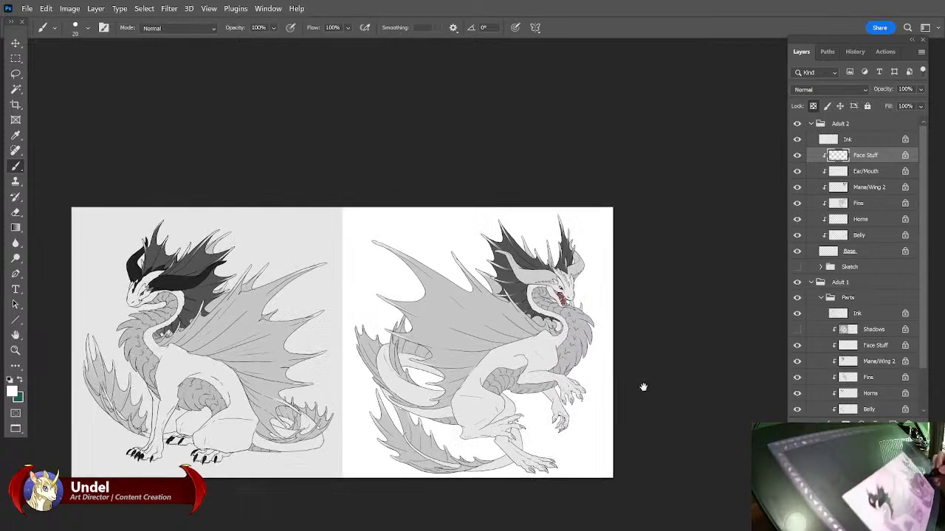
pyautogui.click(27, 8)
pyautogui.click(74, 141)
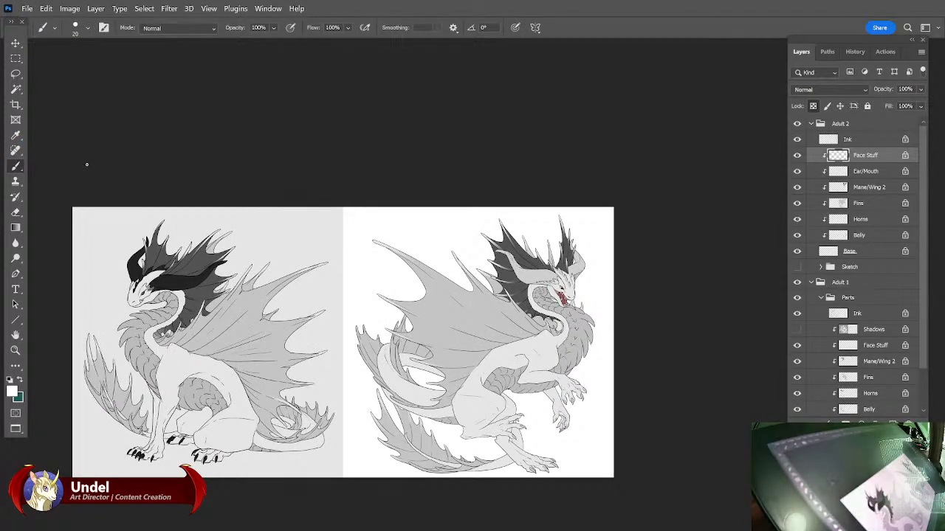
# Revert temporarily to the original Ancient 7-2.psd history state, sample Adult 1's dark grey body colour and return to the latest state.
pyautogui.click(855, 52)
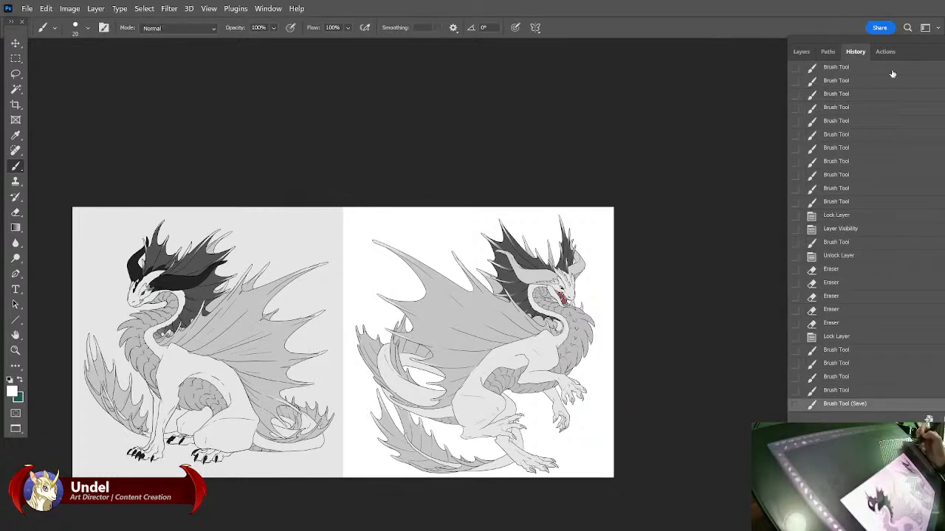
pyautogui.moveTo(889, 42); pyautogui.dragTo(825, 53)
pyautogui.moveTo(905, 251); pyautogui.dragTo(898, 78)
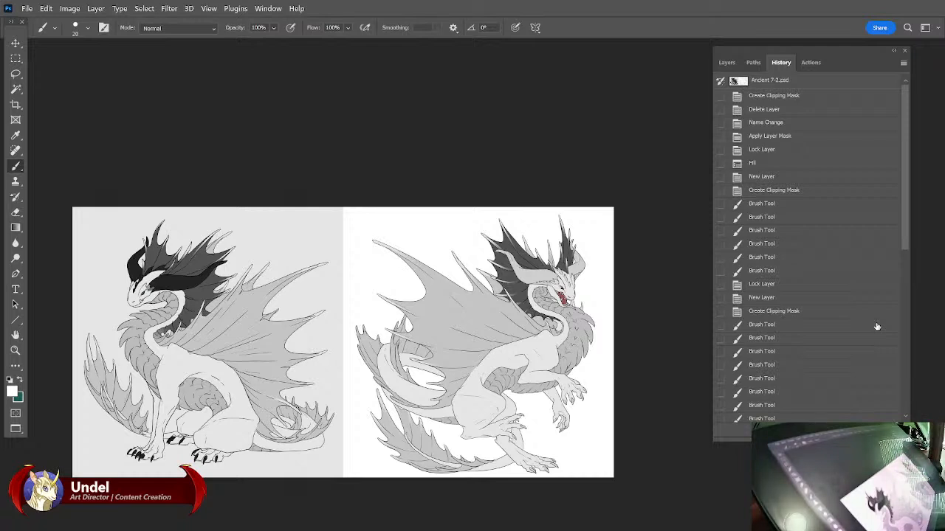
pyautogui.click(768, 81)
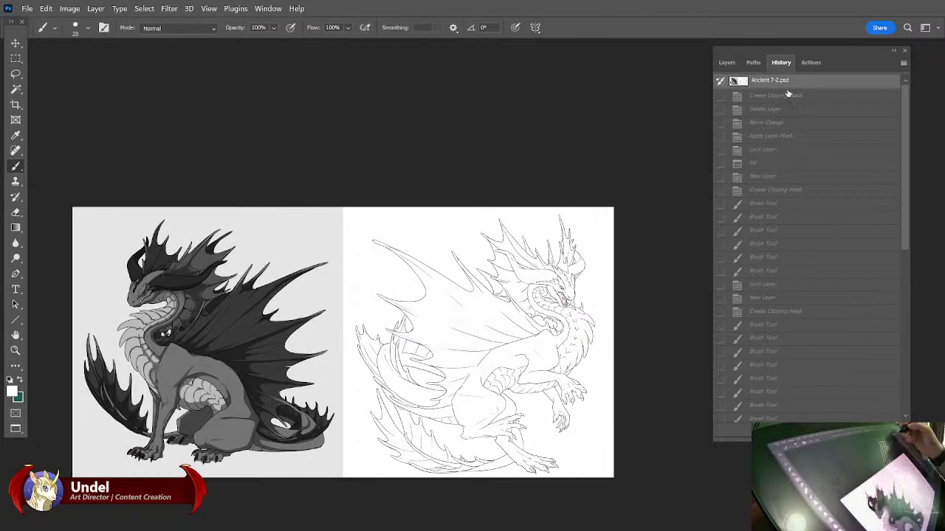
pyautogui.keyDown('alt'); pyautogui.click(226, 367); pyautogui.keyUp('alt')
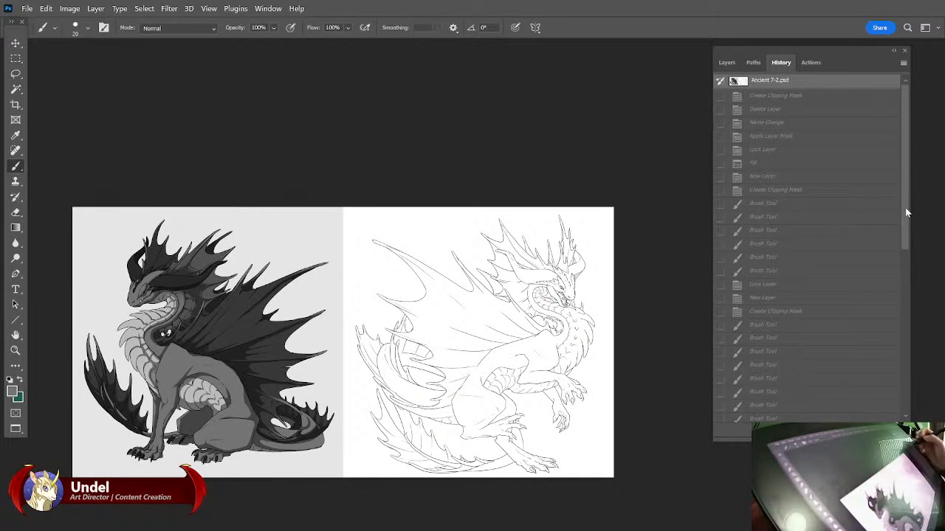
pyautogui.moveTo(906, 206); pyautogui.dragTo(905, 397)
pyautogui.click(862, 415)
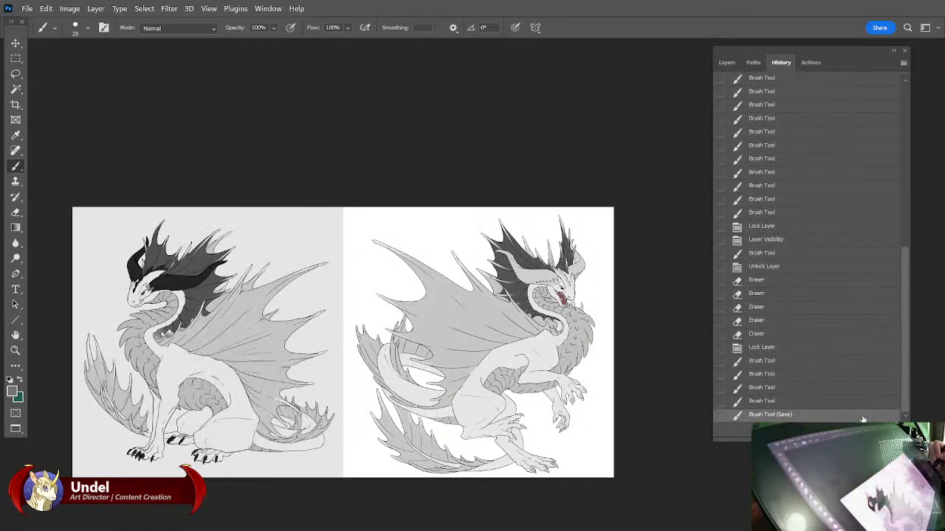
# Fill the Base layers of Adult 2 and Adult 1 with the sampled dark grey at 100% opacity.
pyautogui.click(727, 61)
pyautogui.click(797, 264)
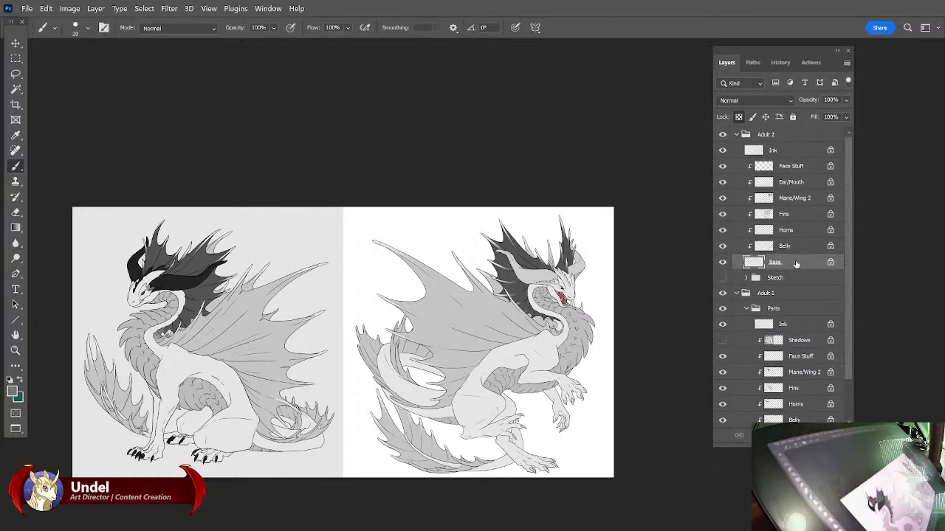
pyautogui.hotkey('shift', 'BackSpace')
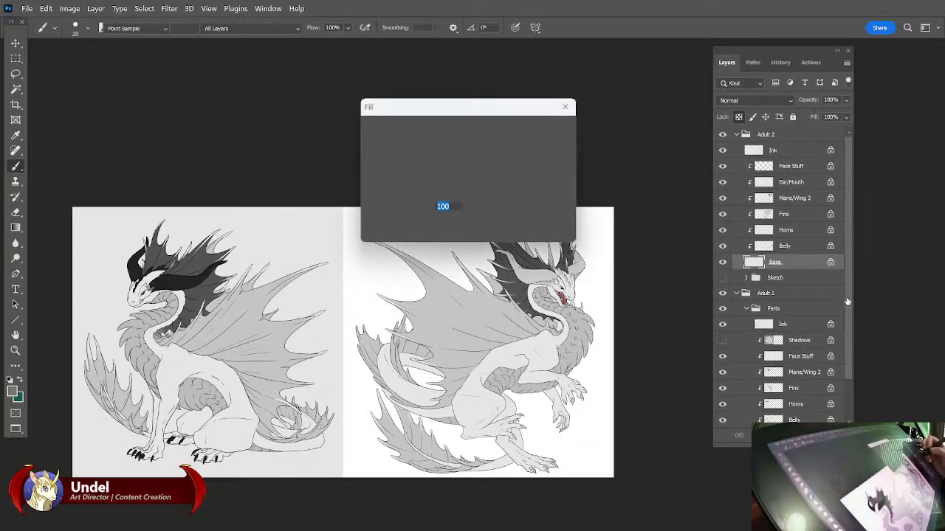
pyautogui.press('Return')
pyautogui.moveTo(847, 331); pyautogui.dragTo(847, 396)
pyautogui.click(808, 389)
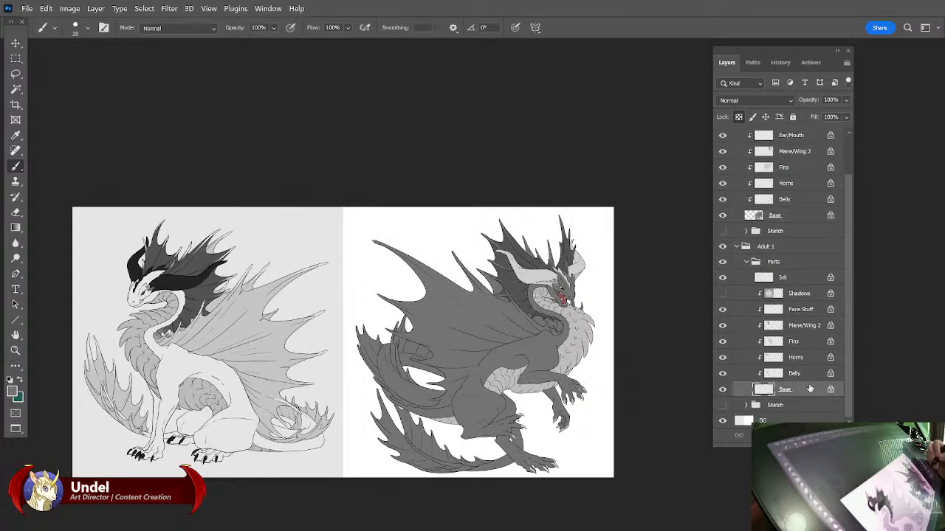
pyautogui.hotkey('shift', 'F5')
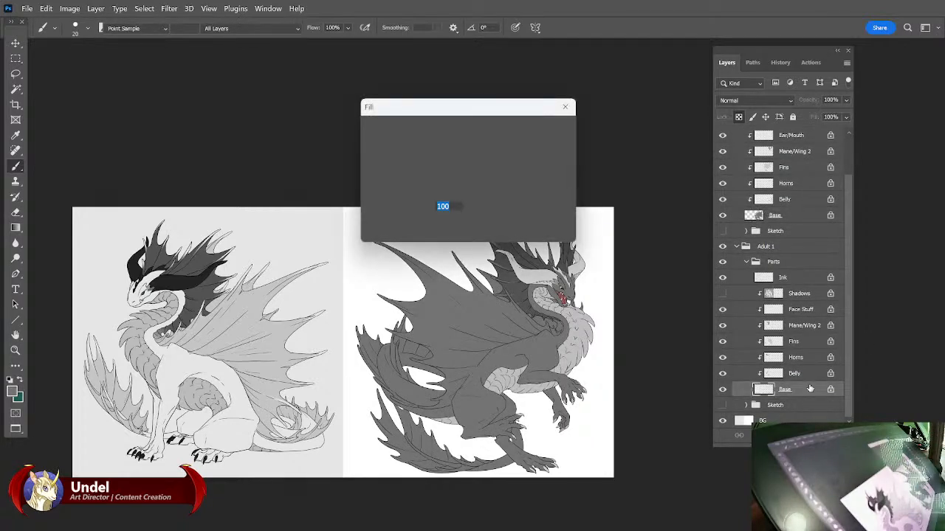
pyautogui.press('Return')
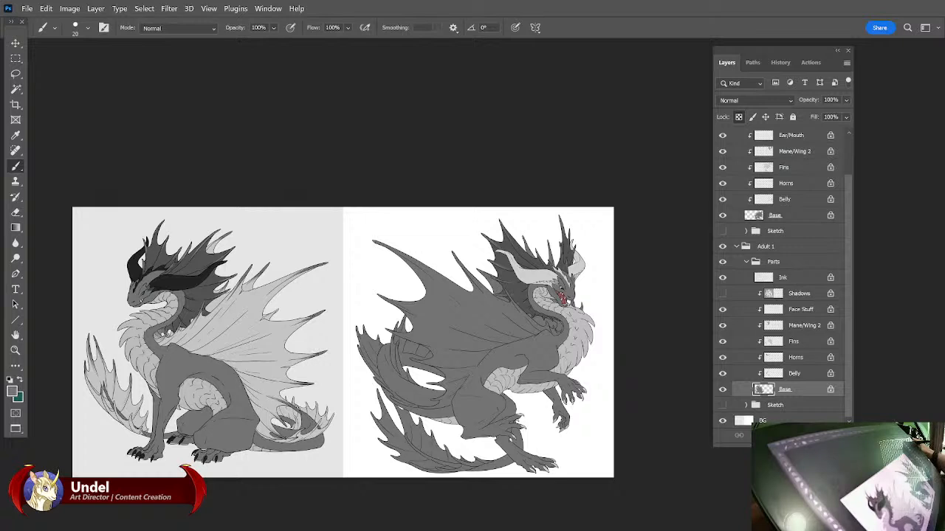
# Go back to the opening history state, sample Adult 1's light grey belly colour and restore the latest fill state.
pyautogui.click(780, 62)
pyautogui.moveTo(905, 246); pyautogui.dragTo(905, 81)
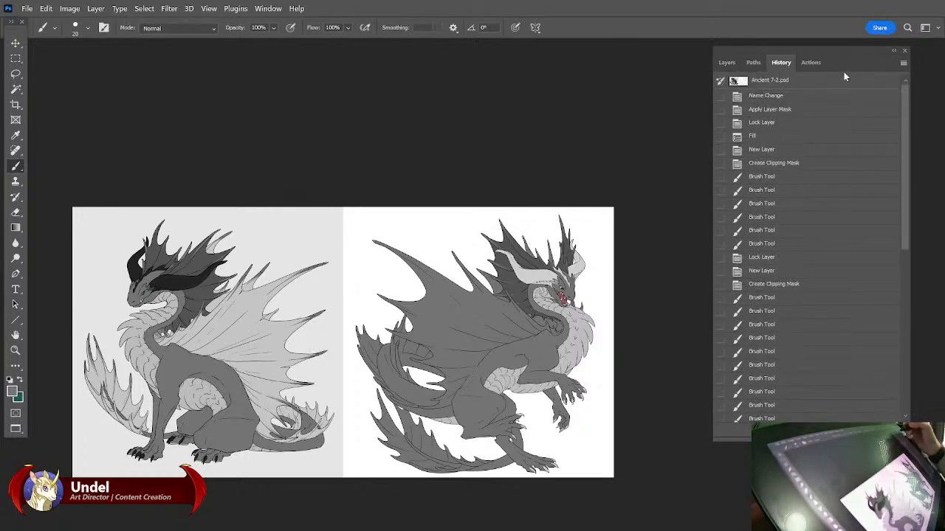
pyautogui.click(846, 87)
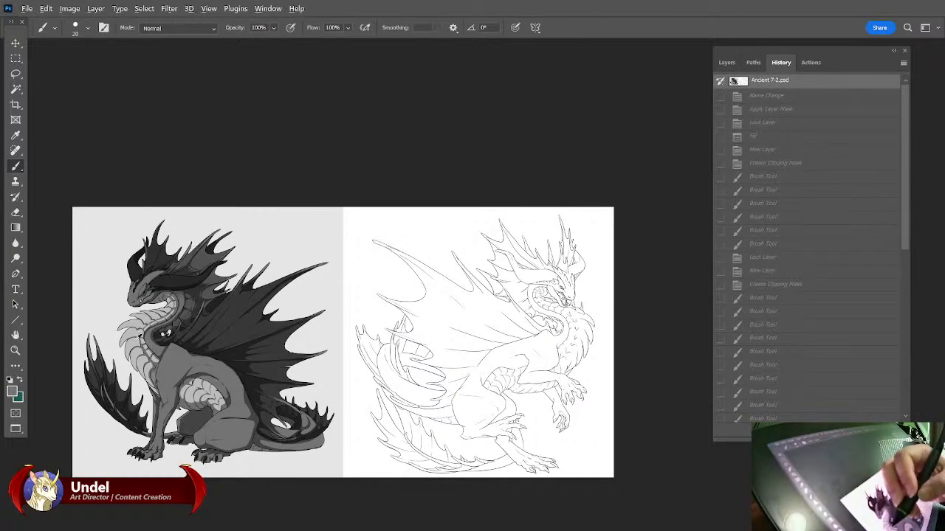
pyautogui.moveTo(905, 202); pyautogui.dragTo(905, 386)
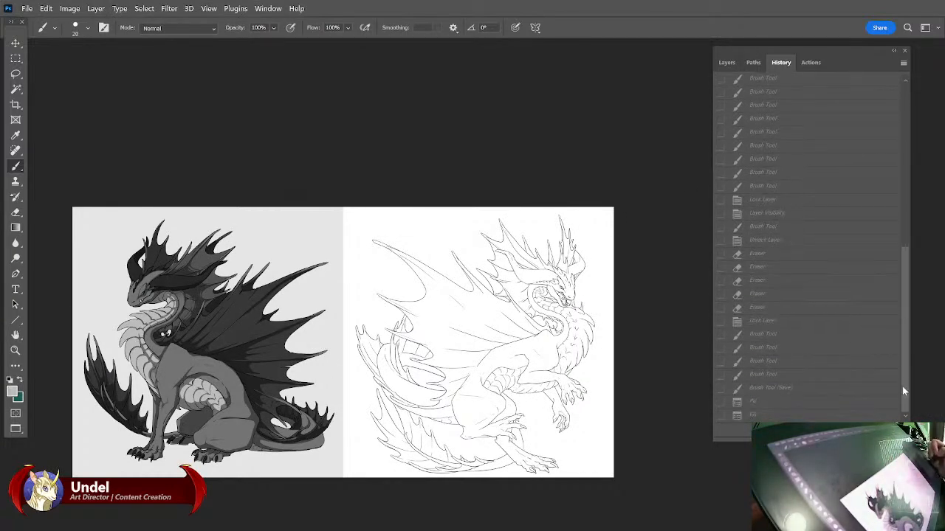
pyautogui.click(823, 416)
# Fill Adult 1's Belly layer with the sampled light grey at 100% opacity.
pyautogui.click(728, 63)
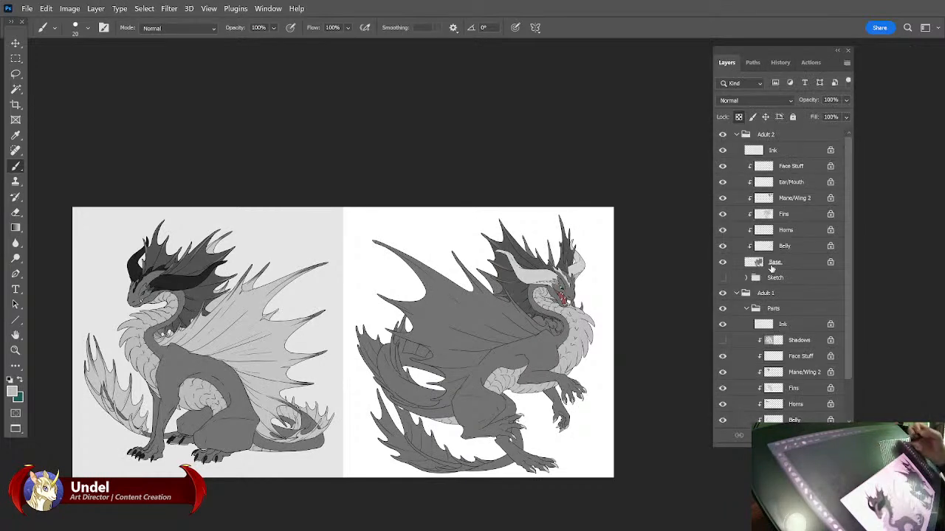
pyautogui.scroll(-2, 845, 369)
pyautogui.click(806, 376)
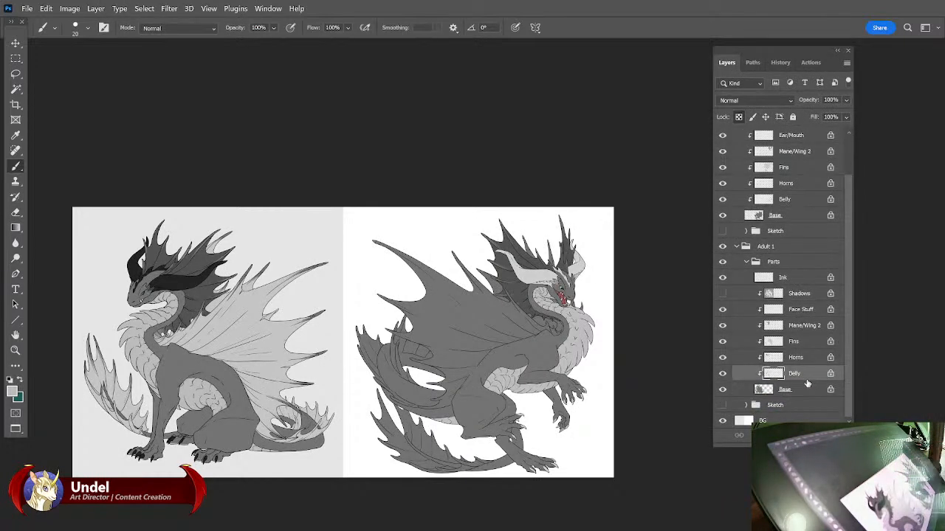
pyautogui.hotkey('shift', 'BackSpace')
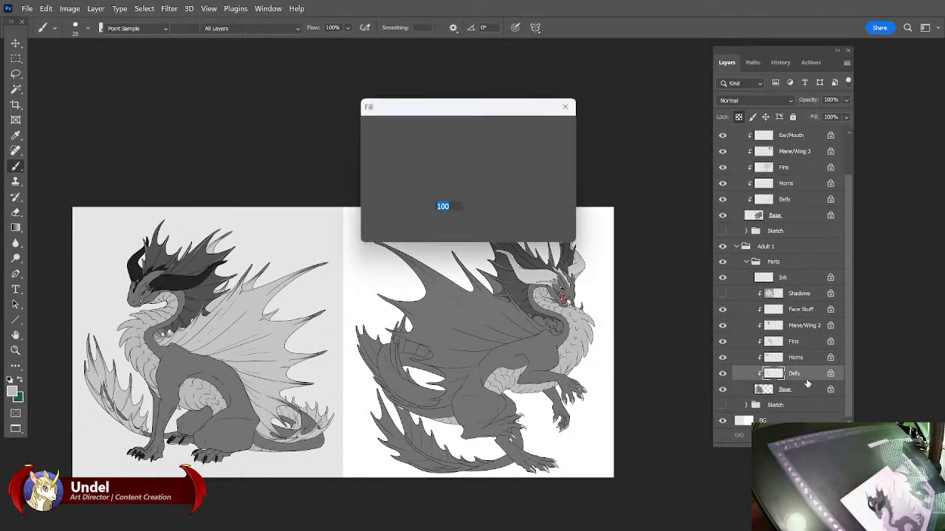
pyautogui.press('Return')
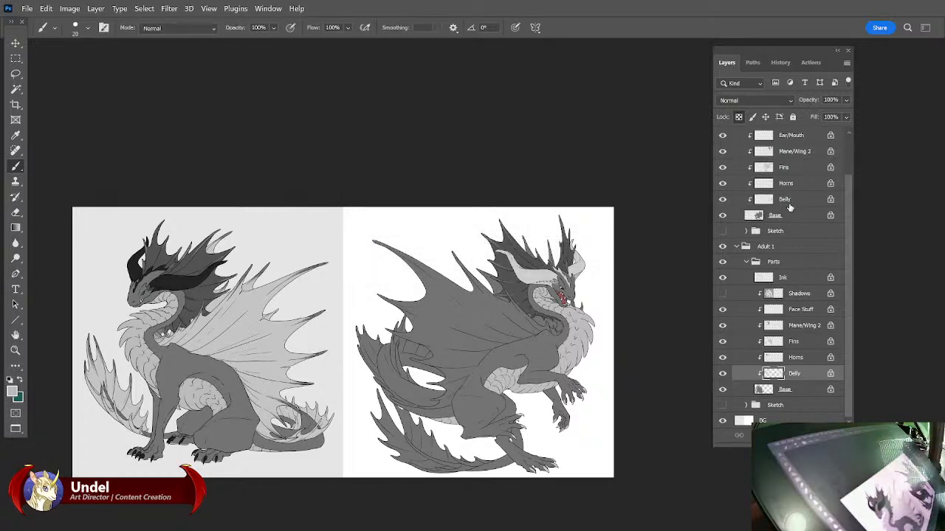
# Fill Adult 2's Belly layer with the sampled light grey at 100% opacity.
pyautogui.click(788, 201)
pyautogui.hotkey('shift', 'BackSpace')
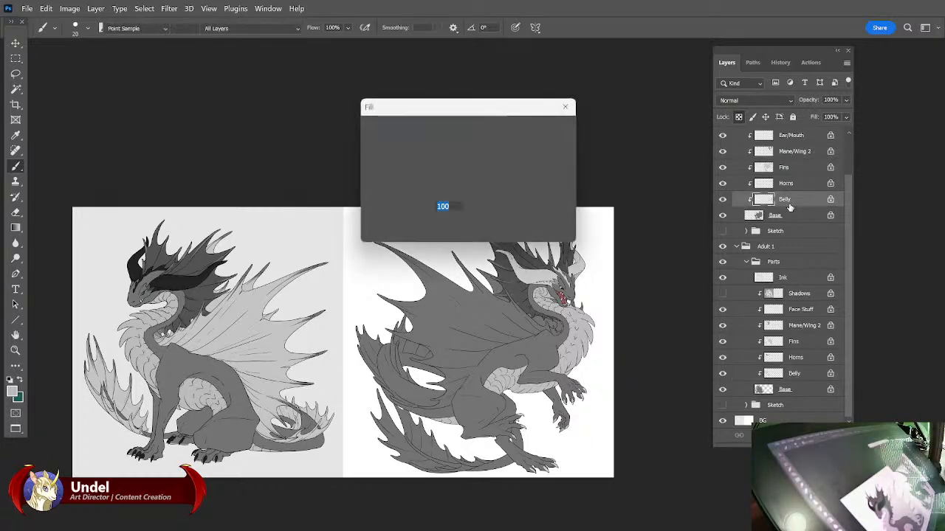
pyautogui.press('Return')
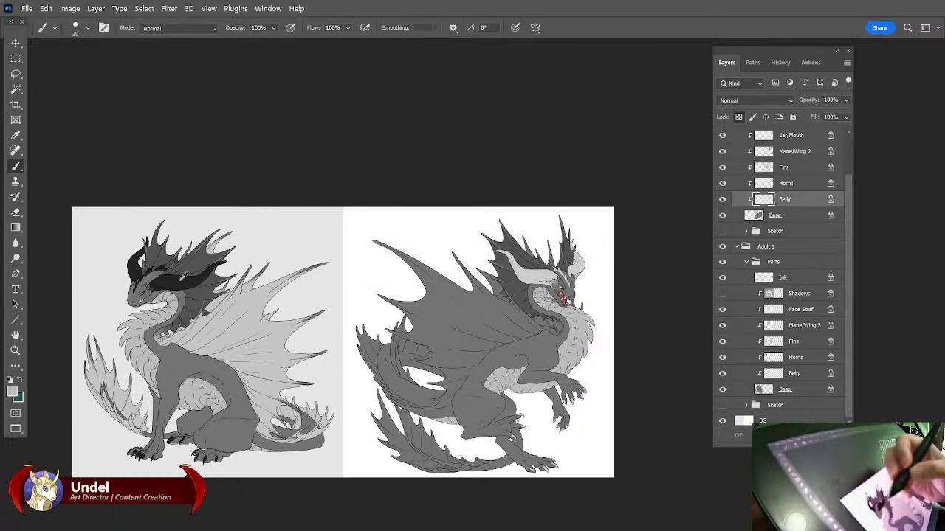
# Sample Adult 1's near-black horn colour and fill Adult 2's Horns layer with it at 100% opacity.
pyautogui.click(787, 188)
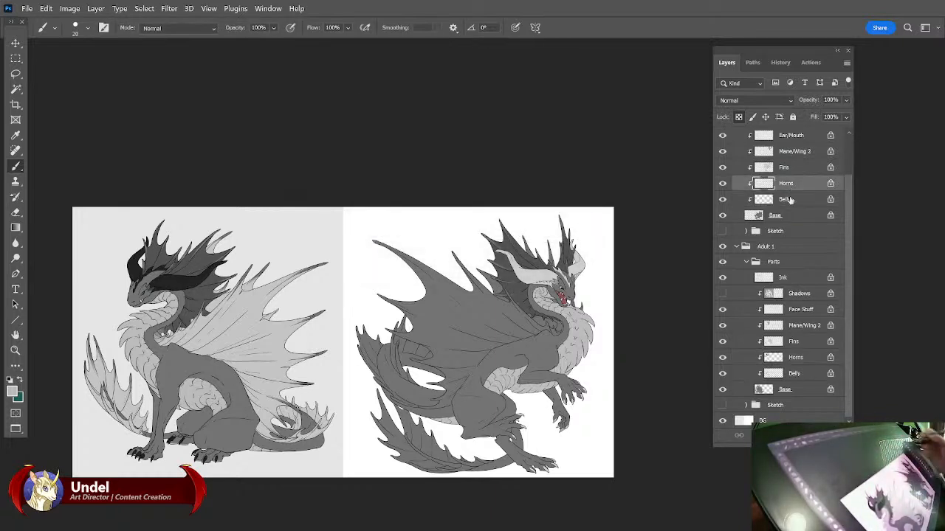
pyautogui.hotkey('shift', 'F5')
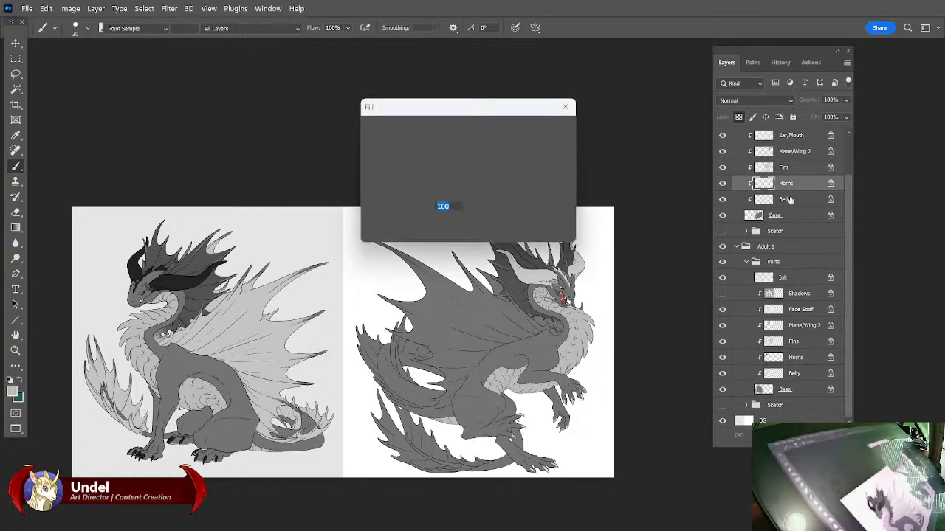
pyautogui.press('Return')
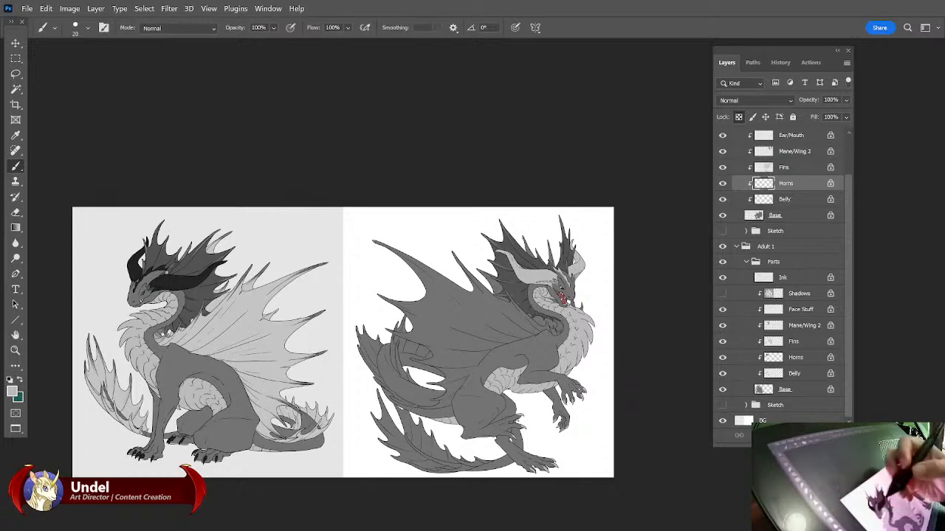
pyautogui.keyDown('alt'); pyautogui.click(173, 279); pyautogui.keyUp('alt')
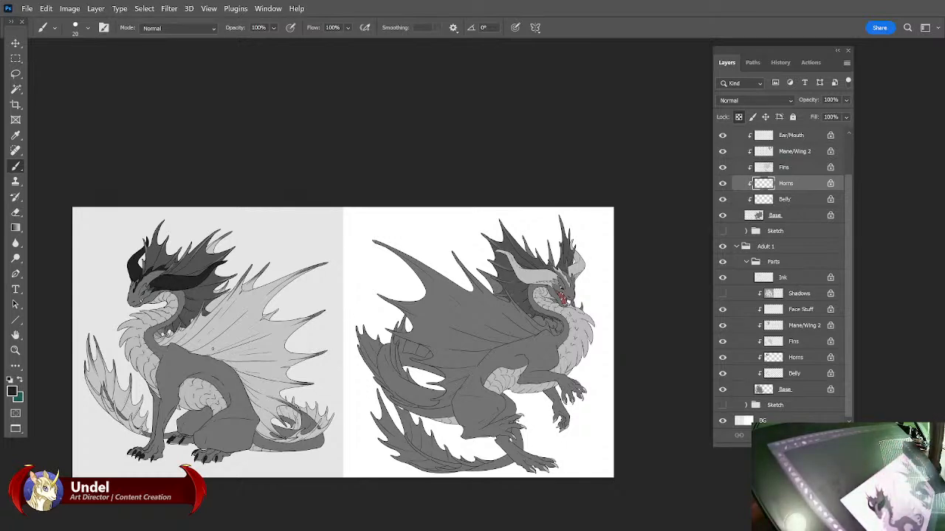
pyautogui.hotkey('shift', 'F5')
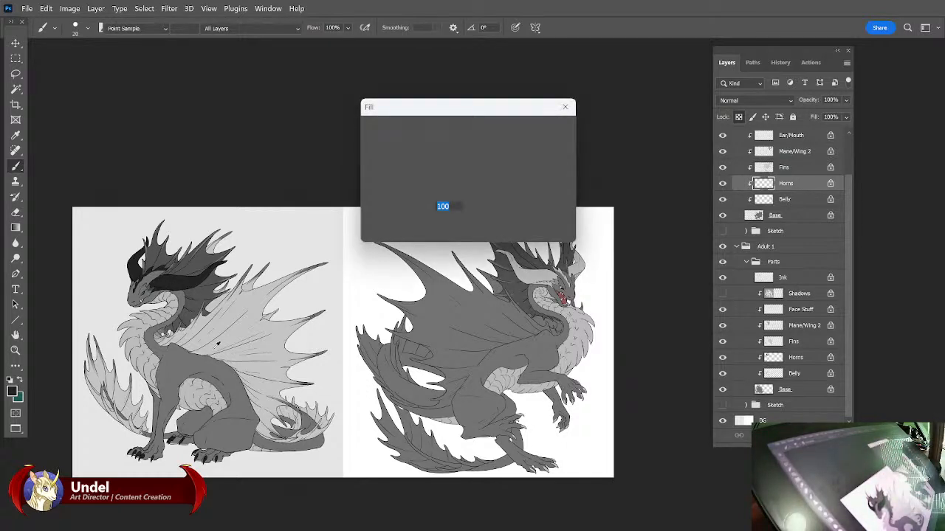
pyautogui.press('Return')
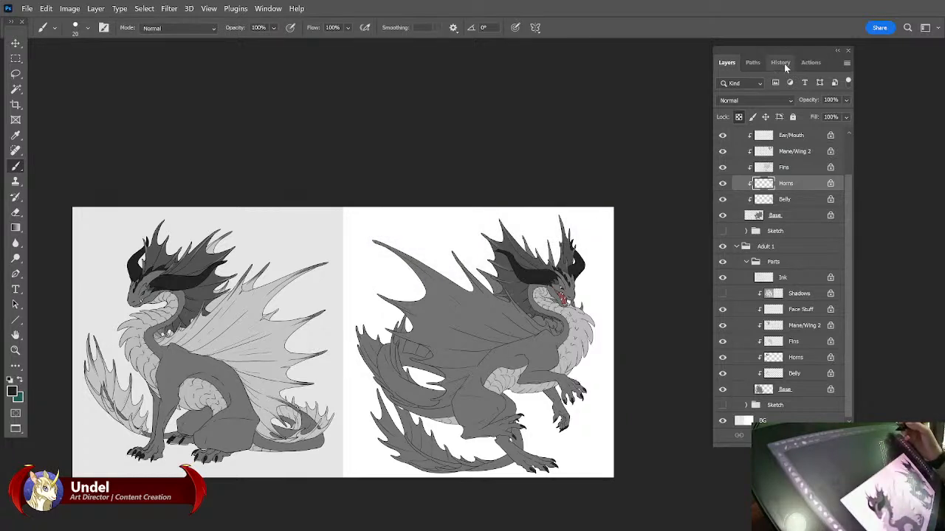
# Revert temporarily to the original Ancient 7-2.psd history state, sample Adult 1's dark wing colour and return to the latest state.
pyautogui.click(780, 62)
pyautogui.moveTo(904, 258); pyautogui.dragTo(900, 86)
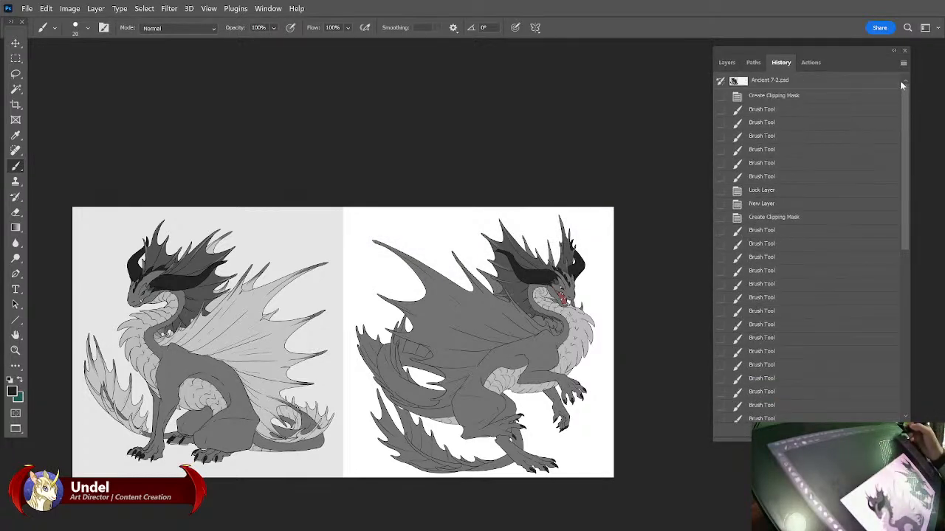
pyautogui.click(822, 83)
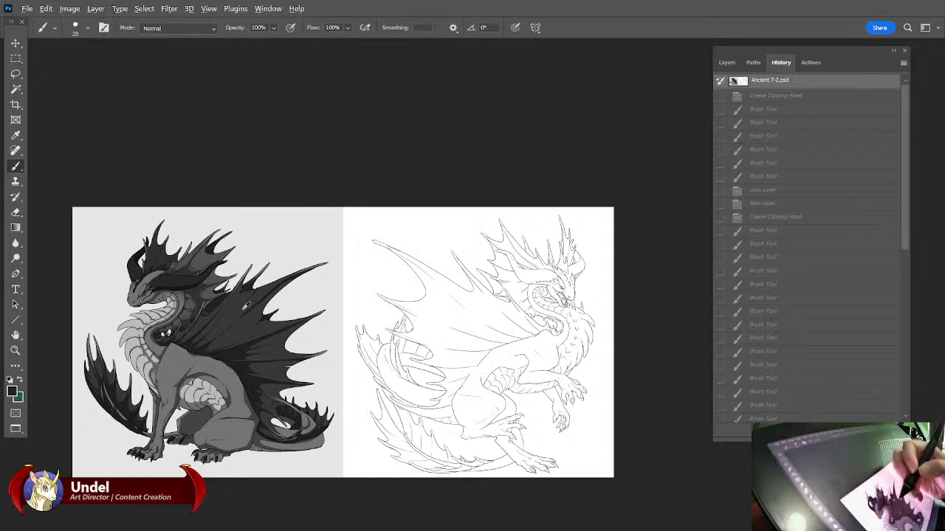
pyautogui.moveTo(906, 189); pyautogui.dragTo(907, 354)
pyautogui.click(813, 415)
pyautogui.click(728, 64)
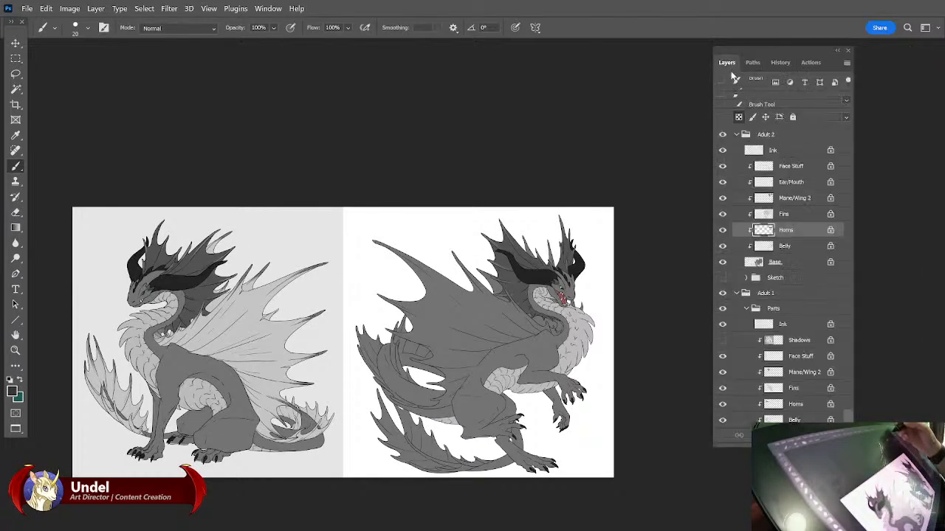
# Fill Adult 2's Fins layer with the sampled dark wing colour at 100% opacity and show Adult 1's Shadows layer.
pyautogui.click(793, 218)
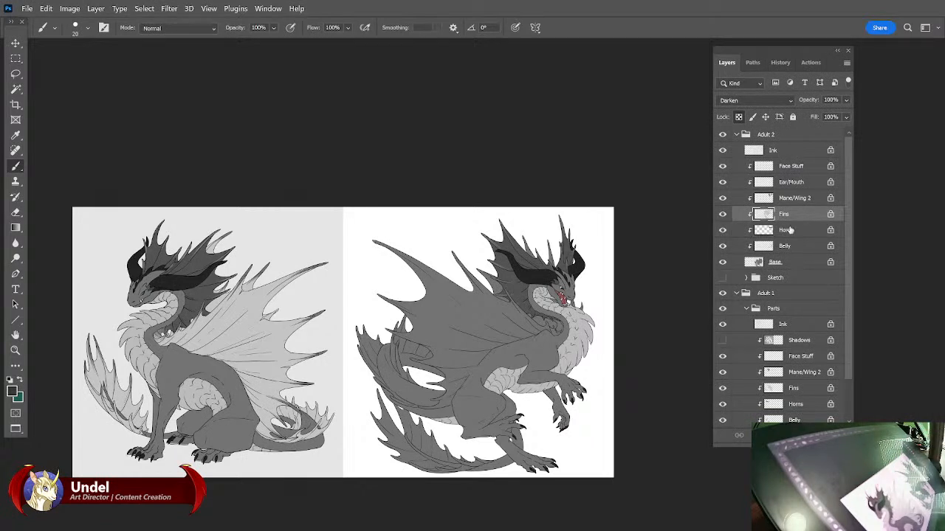
pyautogui.hotkey('shift', 'F5')
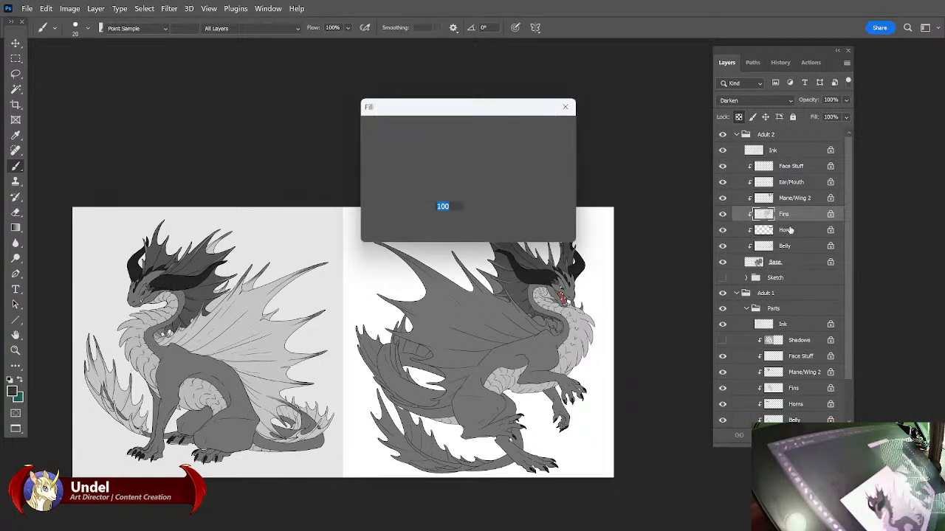
pyautogui.press('Return')
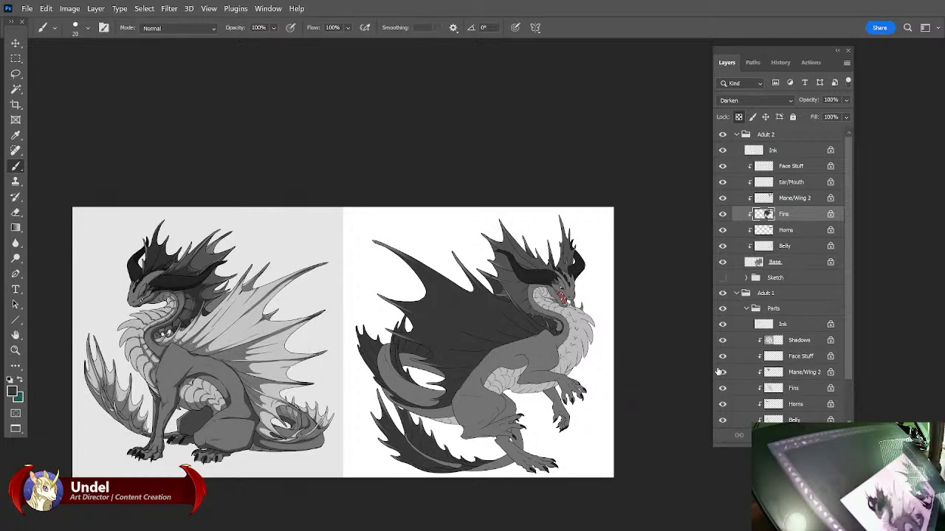
# Fill Adult 1's Fins layer with the sampled dark wing colour at 100% opacity.
pyautogui.click(803, 372)
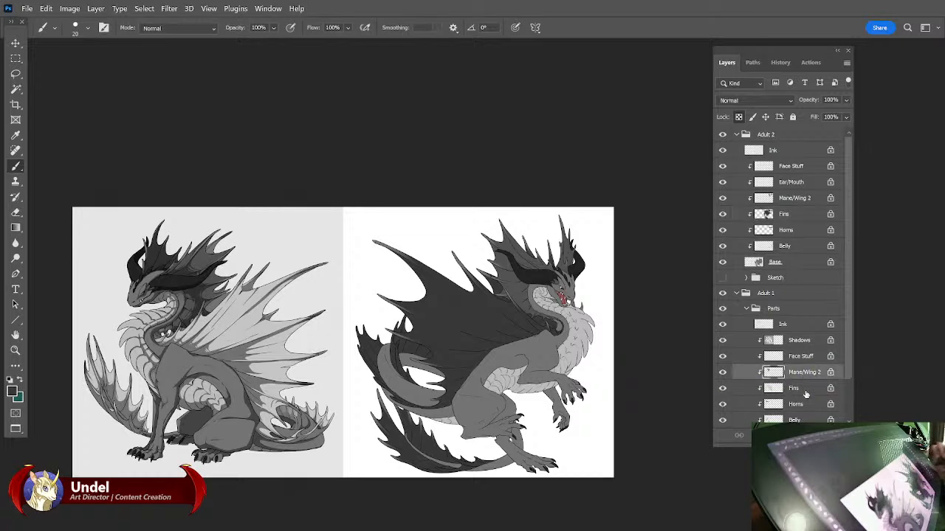
pyautogui.click(796, 389)
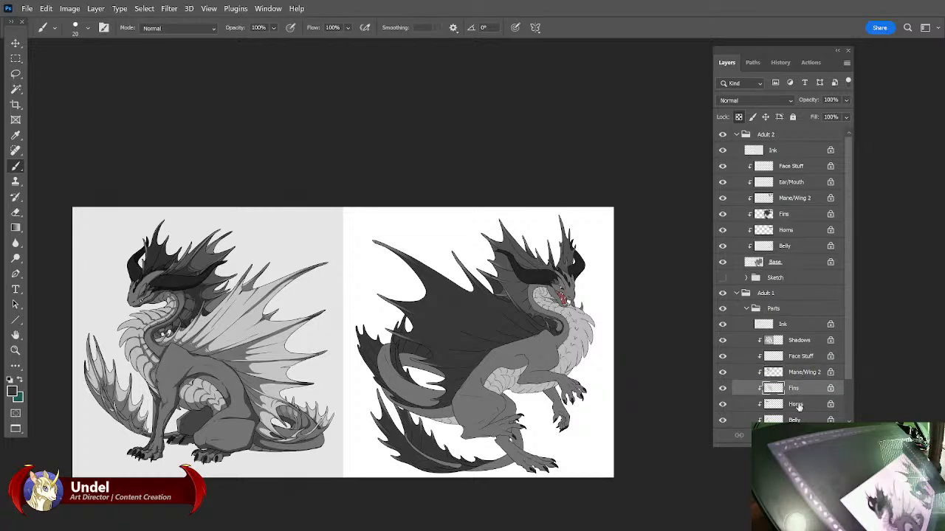
pyautogui.hotkey('shift', 'BackSpace')
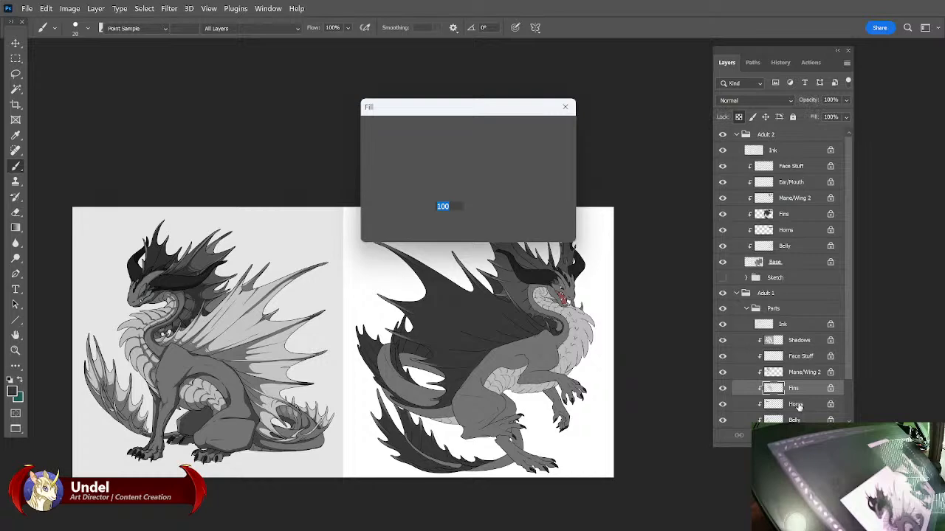
pyautogui.press('Return')
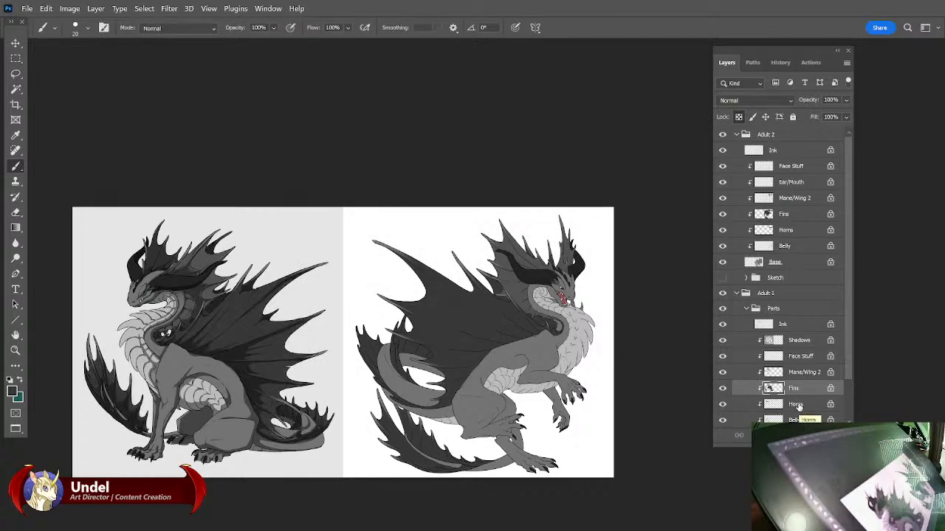
# Switch Adult 1's Shadows layer temporarily to Normal blending, sample its shadow grey and restore the Multiply mode.
pyautogui.moveTo(662, 464); pyautogui.dragTo(642, 469)
pyautogui.click(798, 340)
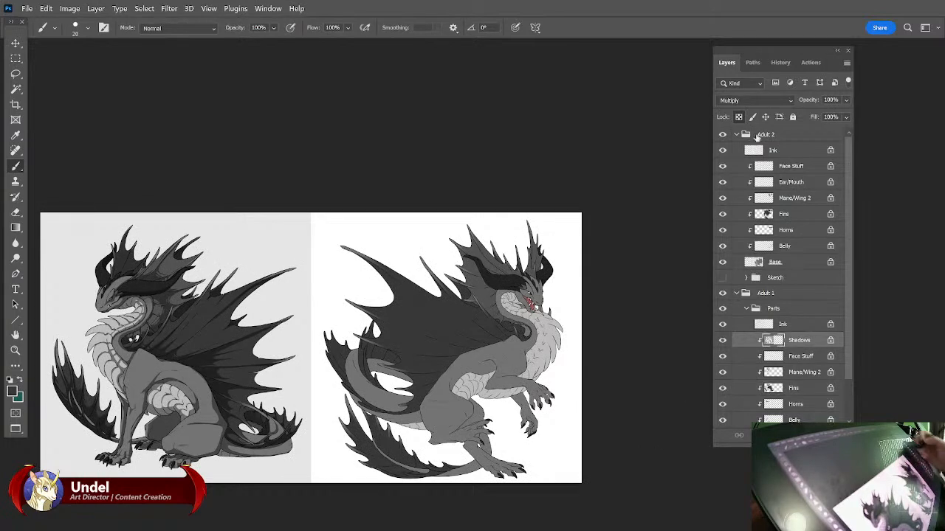
pyautogui.click(751, 100)
pyautogui.click(750, 109)
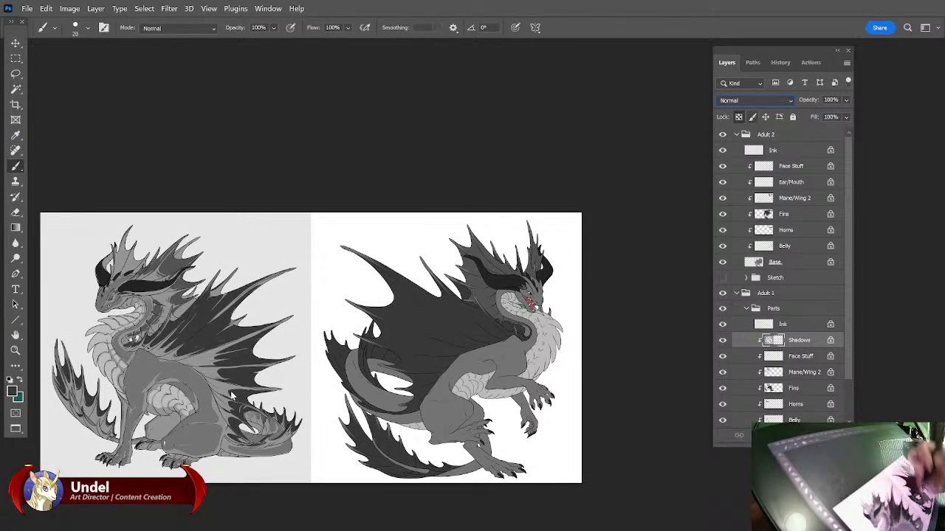
pyautogui.click(753, 86)
pyautogui.click(780, 102)
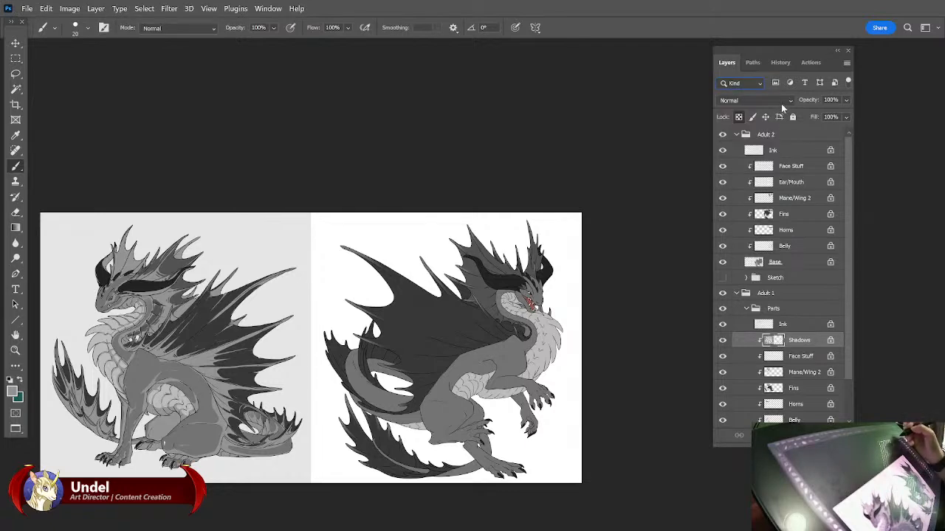
pyautogui.click(781, 103)
pyautogui.click(746, 154)
# Create a new layer named Shadow directly above the Face Stuff layer in the Adult 2 group.
pyautogui.click(803, 168)
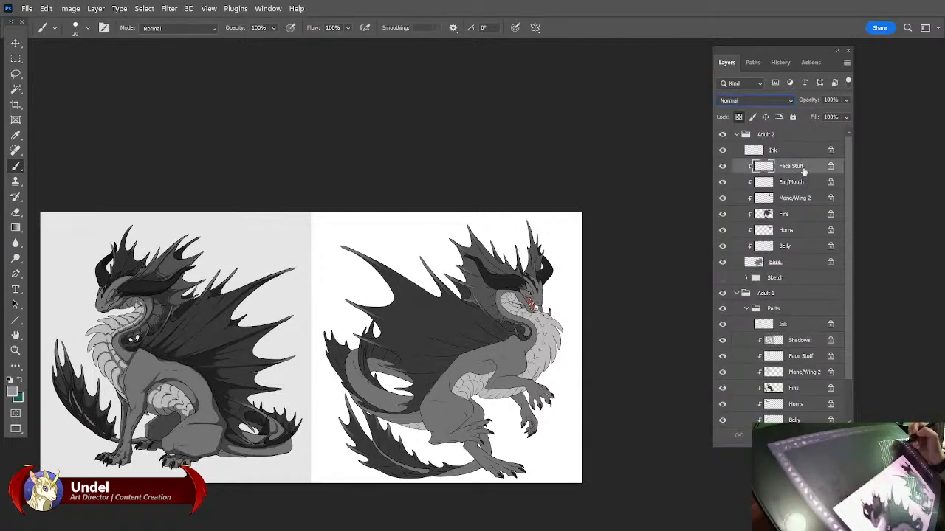
pyautogui.click(846, 63)
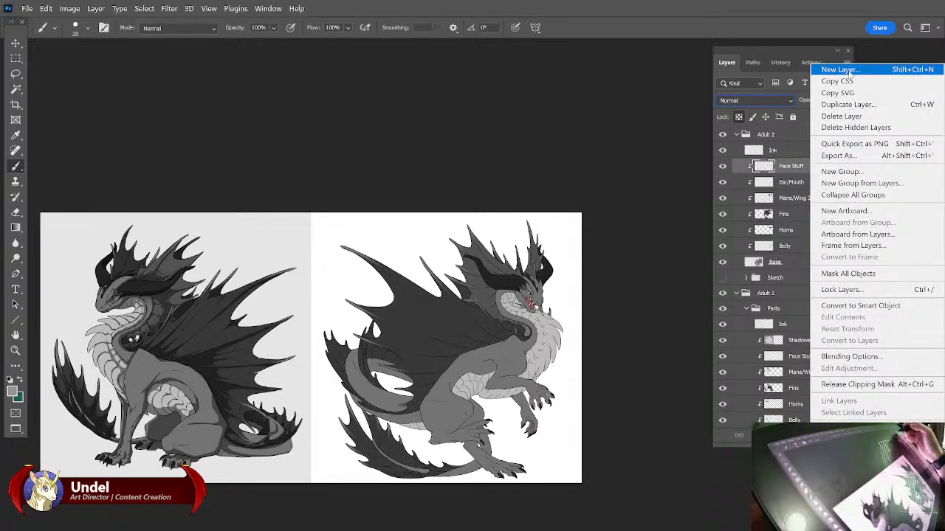
pyautogui.click(847, 69)
pyautogui.write('Shadow')
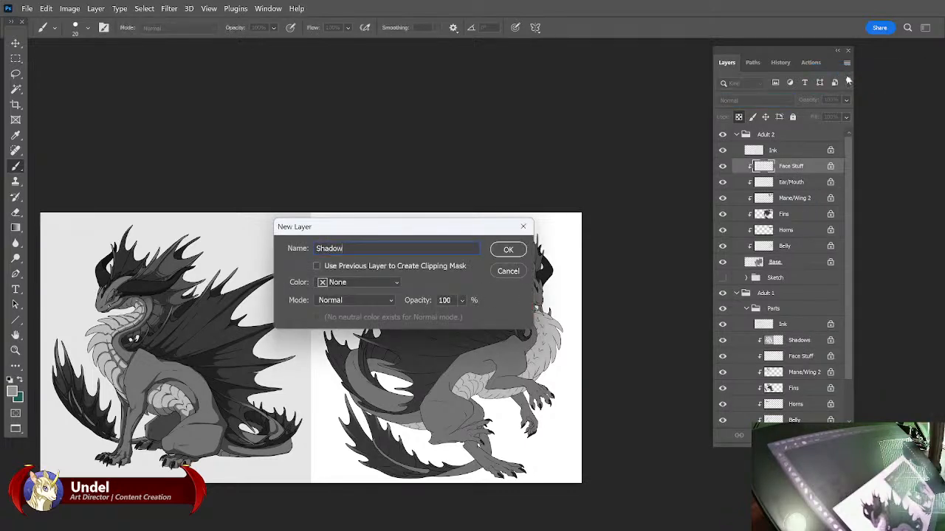
pyautogui.press('Return')
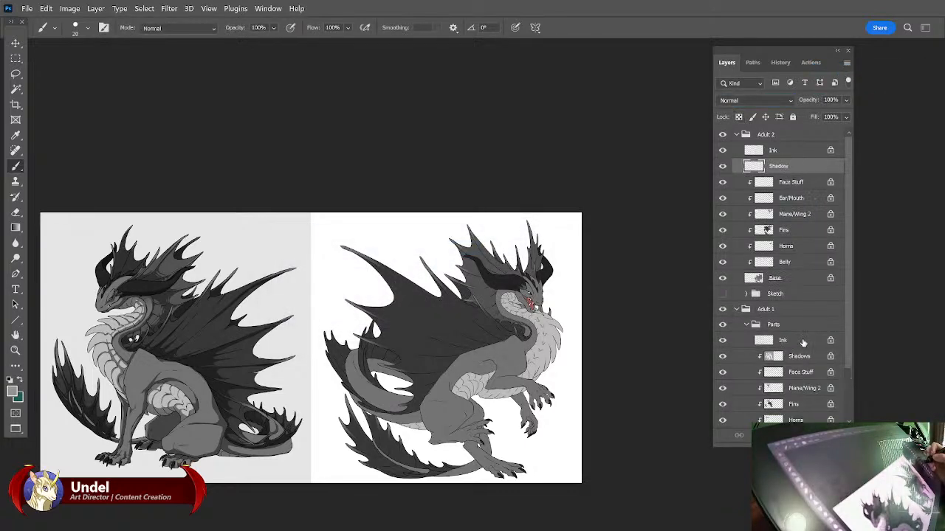
# Rename Adult 1's Shadows layer as Shadow.
pyautogui.click(797, 341)
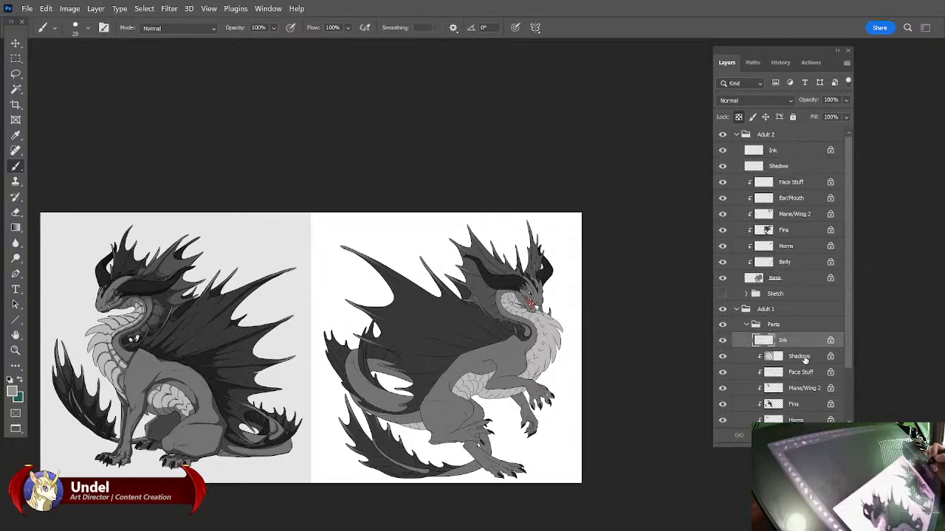
pyautogui.doubleClick(805, 359)
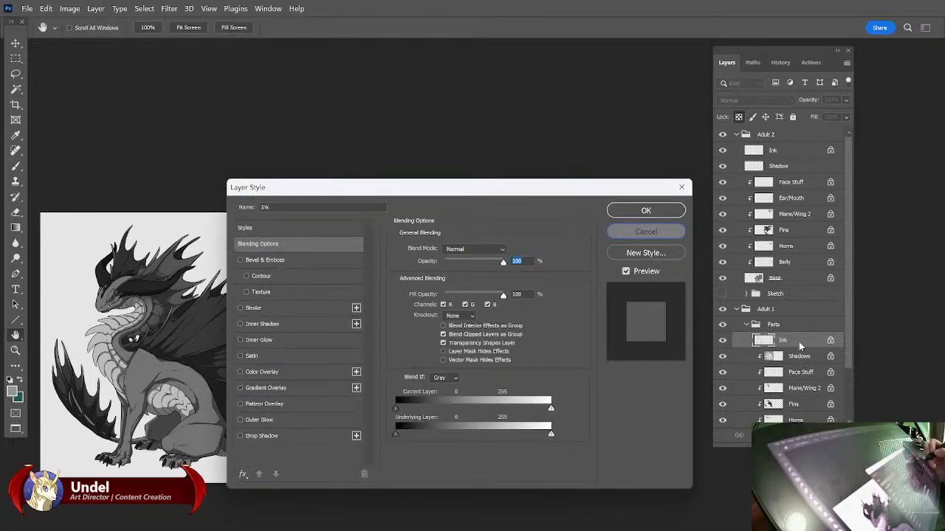
pyautogui.press('Escape')
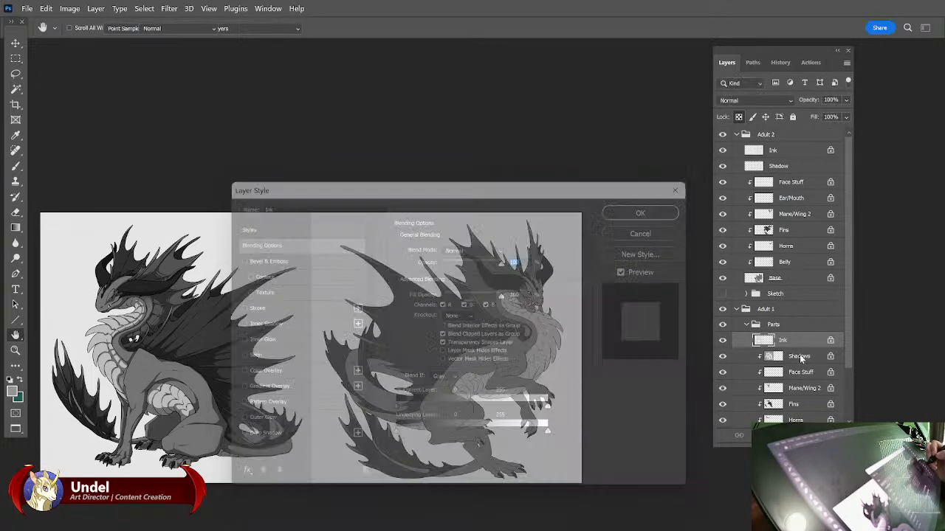
pyautogui.click(800, 358)
pyautogui.doubleClick(800, 358)
pyautogui.write('S')
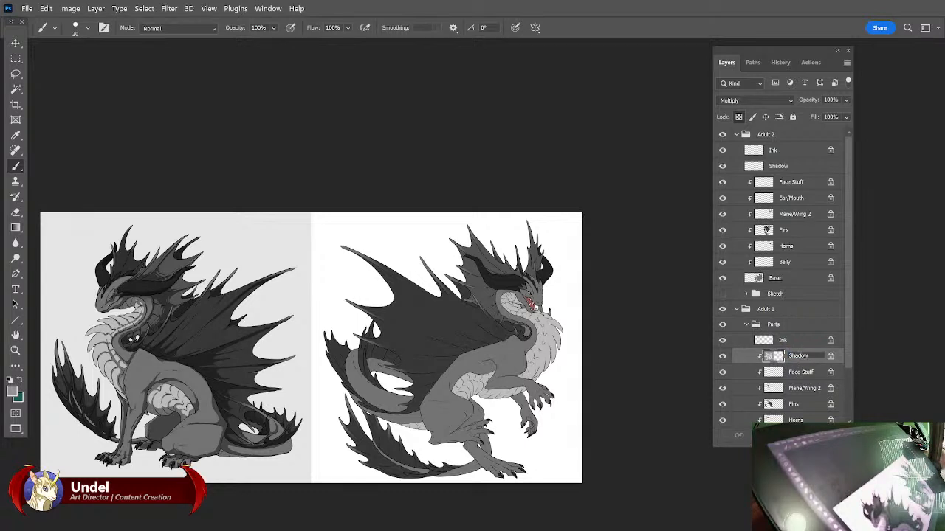
pyautogui.write('hadow')
pyautogui.press('Return')
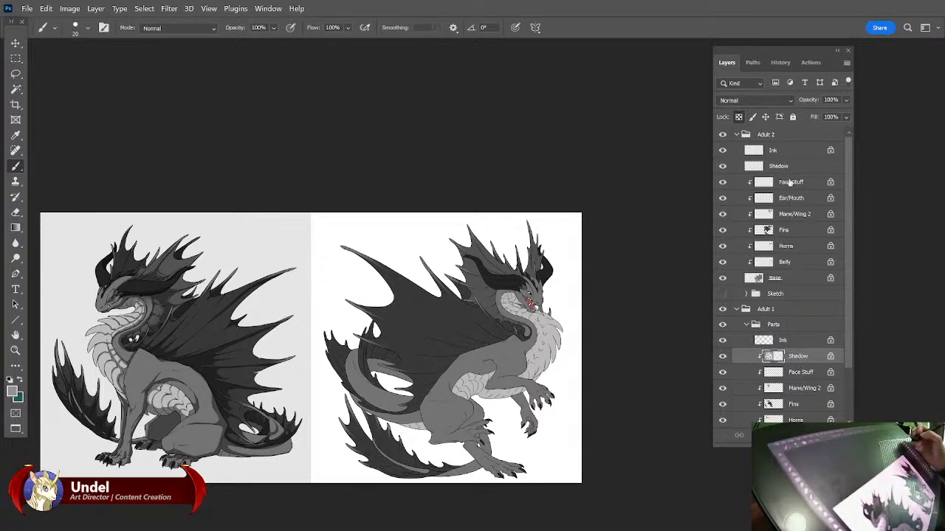
# Clip Adult 2's Shadow layer to the part layers below it and set its blend mode to Multiply.
pyautogui.click(805, 167)
pyautogui.hotkey('ctrl', 'alt', 'g')
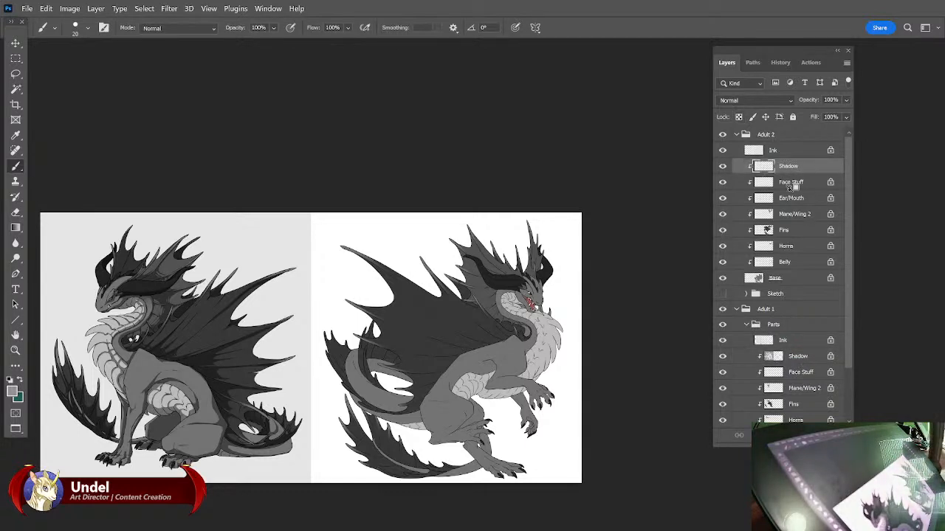
pyautogui.click(753, 101)
pyautogui.click(746, 153)
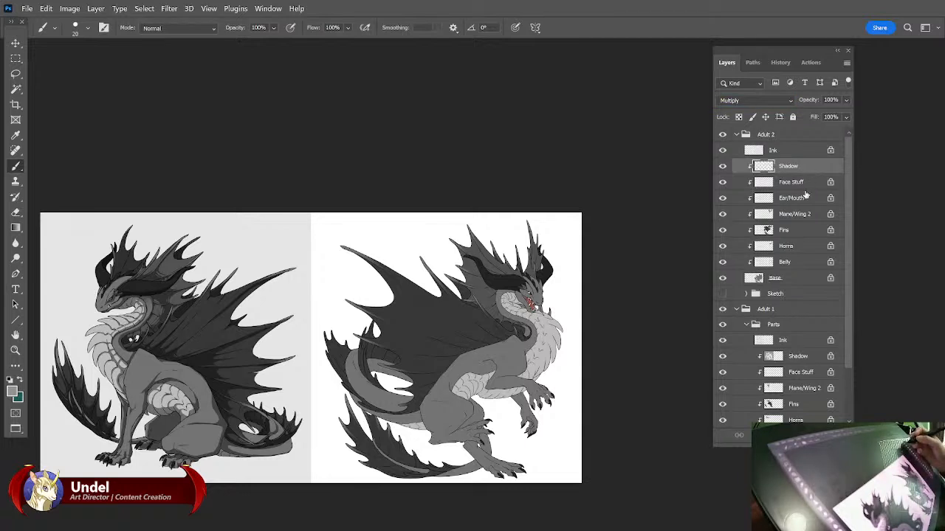
# Fill Adult 2's Shadow layer with the sampled shadow grey at 100% opacity and clear the area covering Adult 1's half of the canvas.
pyautogui.hotkey('shift', 'F5')
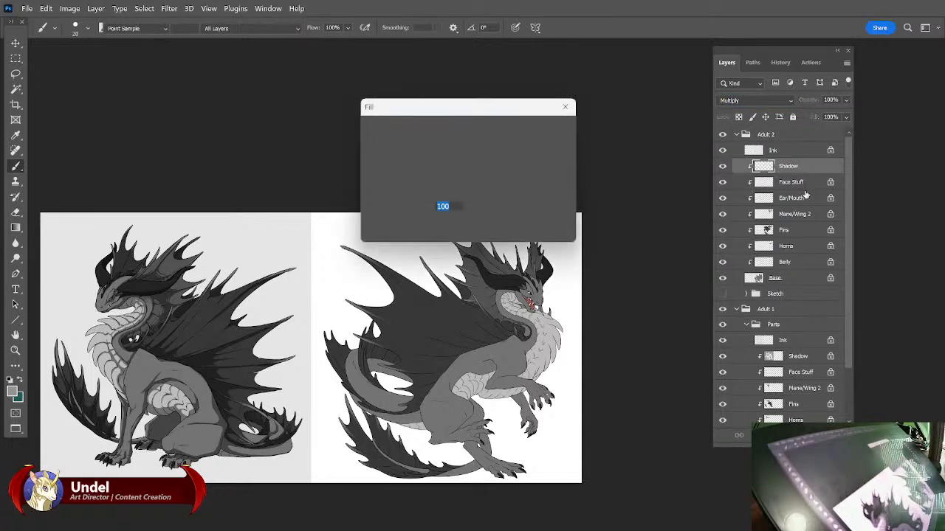
pyautogui.press('Return')
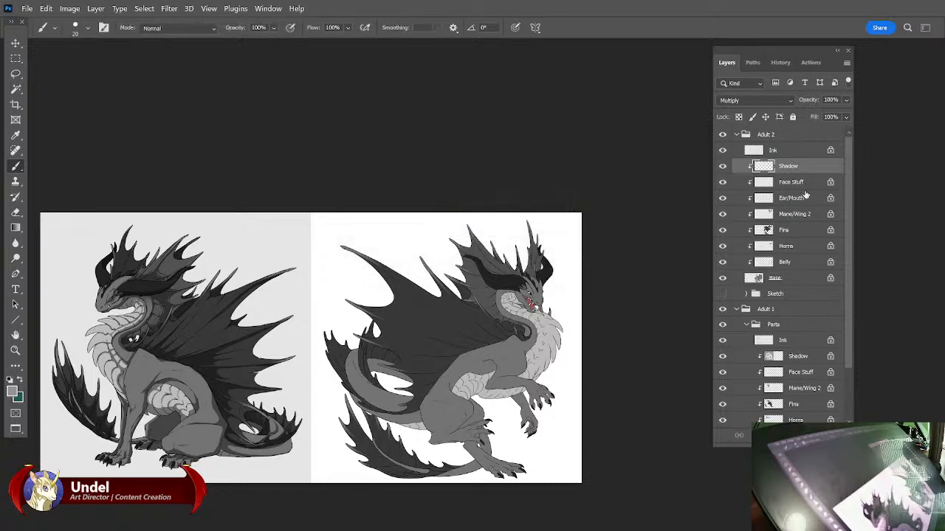
pyautogui.moveTo(594, 383); pyautogui.dragTo(633, 375)
pyautogui.click(16, 59)
pyautogui.moveTo(61, 194); pyautogui.dragTo(348, 489)
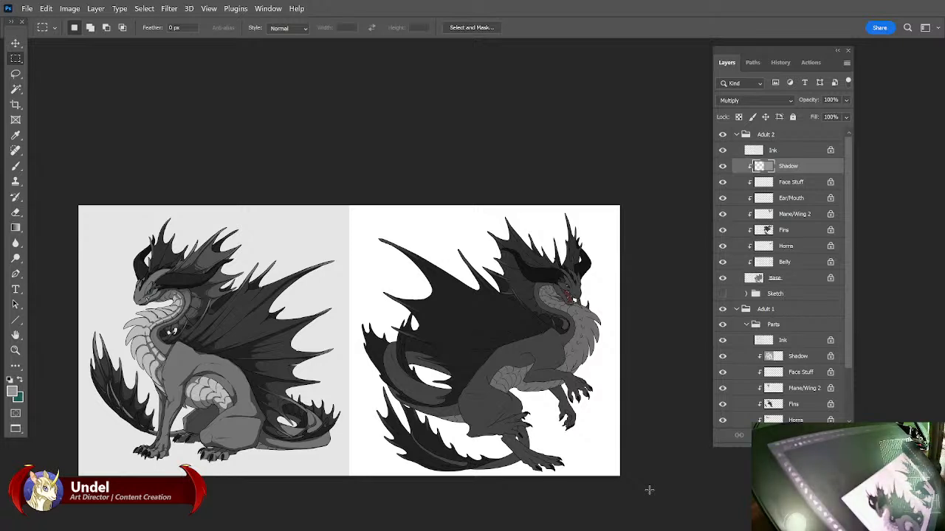
# Open the image adjustment and sizing commands.
pyautogui.click(70, 8)
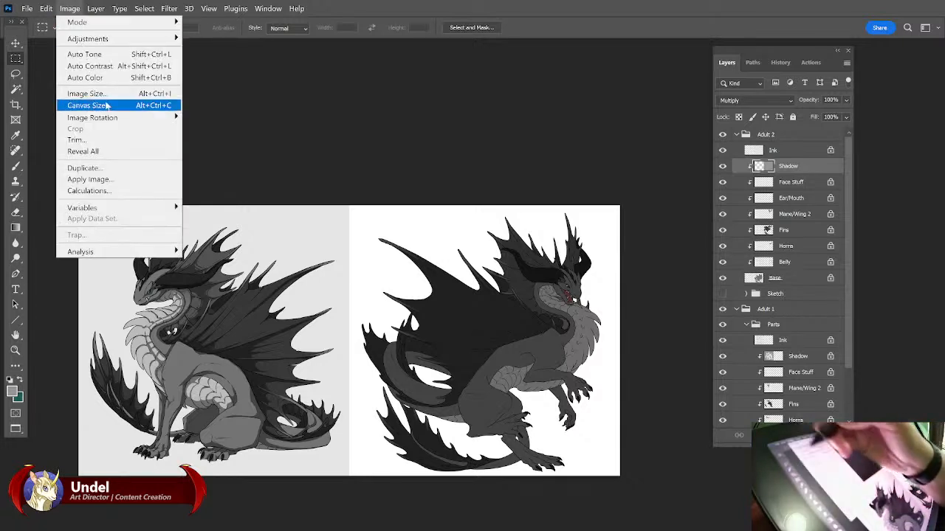
# Flip the whole canvas horizontally.
pyautogui.moveTo(118, 117)
pyautogui.click(243, 167)
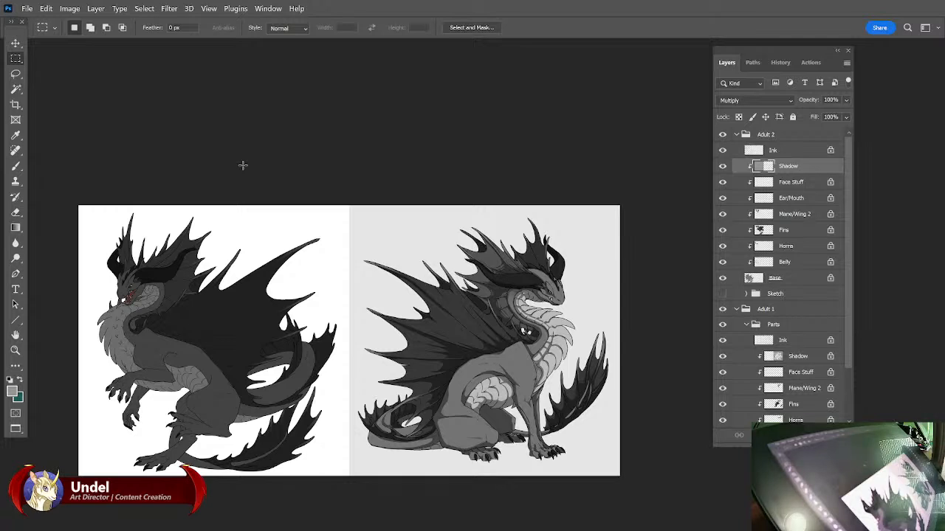
# Try filling the Adult 1 Fins layer with the dark green color, then undo the fill.
pyautogui.hotkey('ctrl', '+')
pyautogui.hotkey('ctrl', '+')
pyautogui.hotkey('ctrl', '+')
pyautogui.hotkey('ctrl', '+')
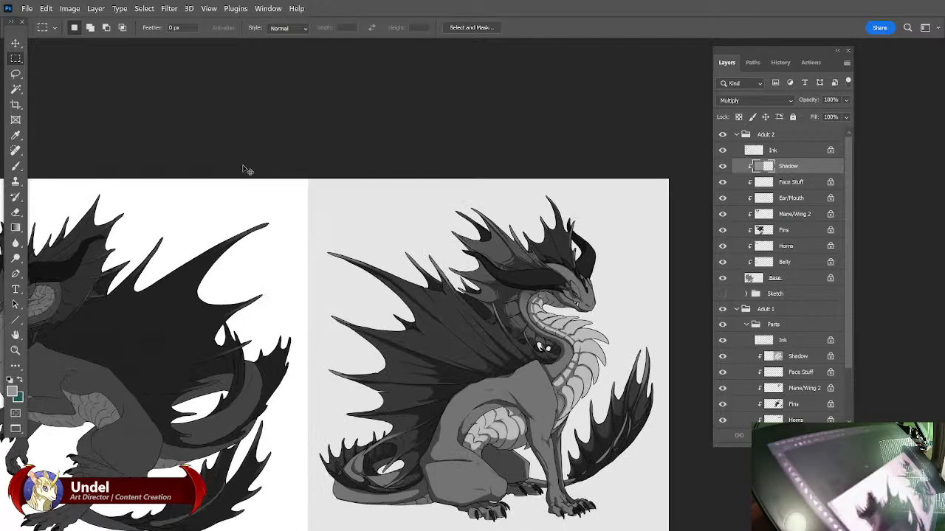
pyautogui.hotkey('ctrl', '+')
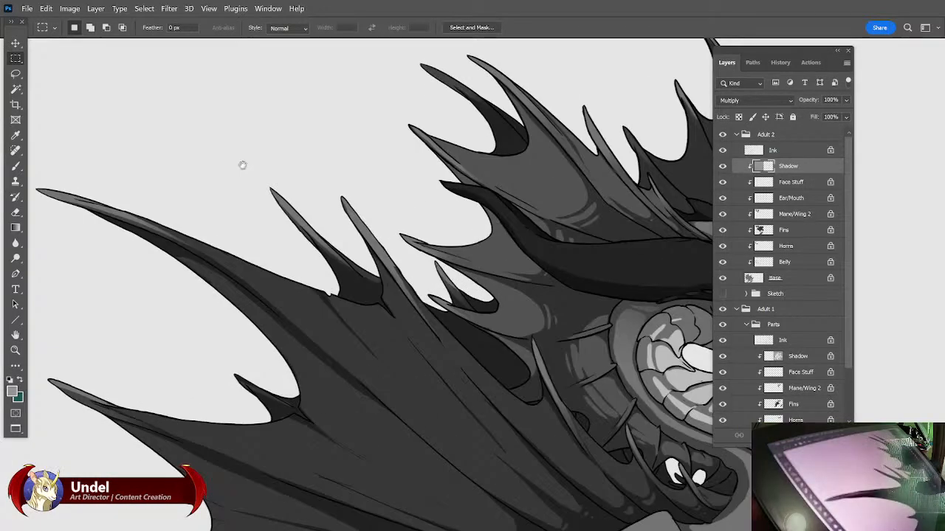
pyautogui.moveTo(354, 500); pyautogui.dragTo(285, 385)
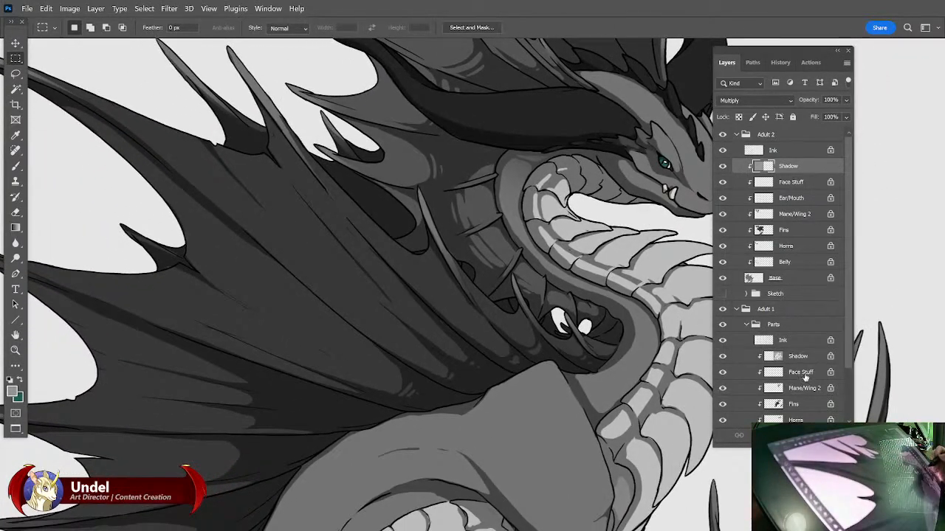
pyautogui.click(804, 405)
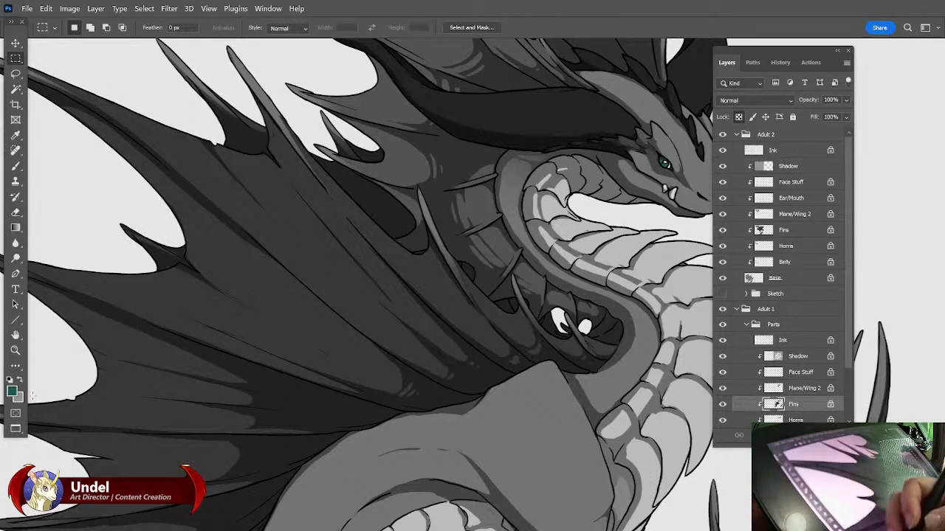
pyautogui.hotkey('shift', 'BackSpace')
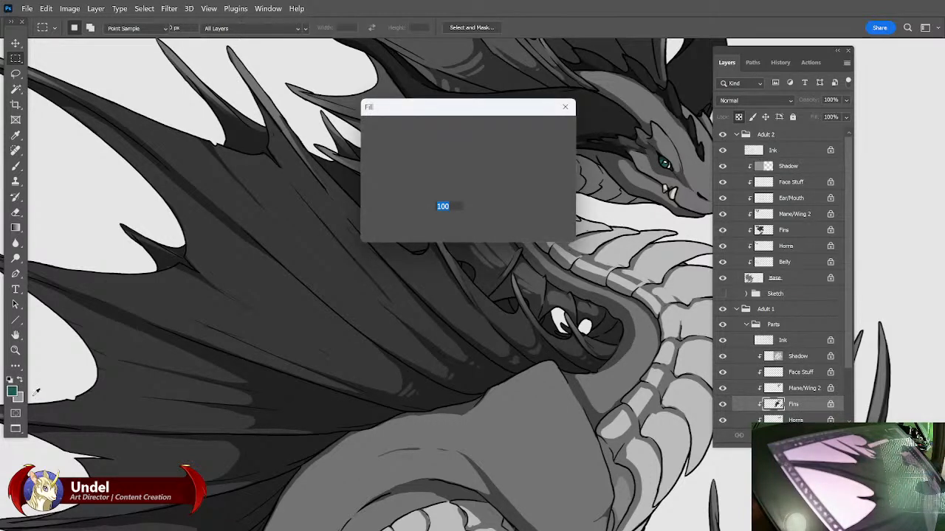
pyautogui.press('Return')
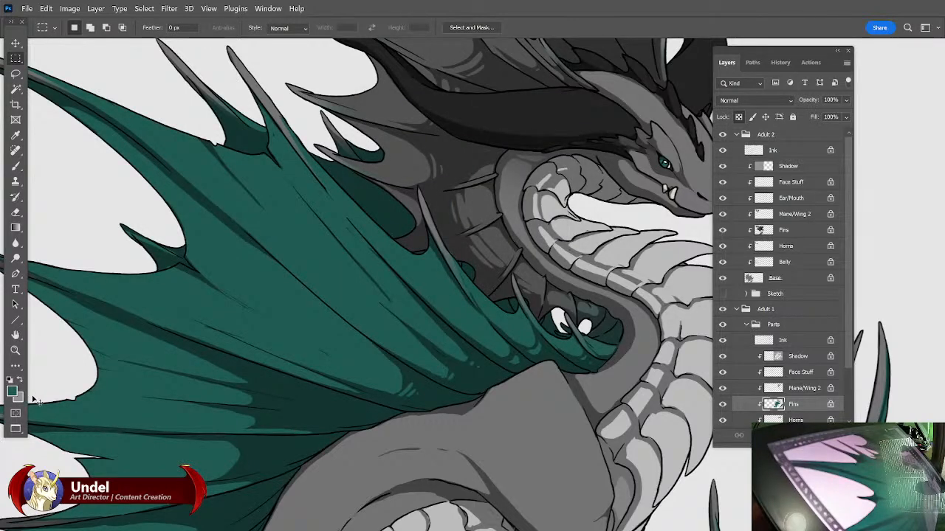
pyautogui.hotkey('ctrl', 'z')
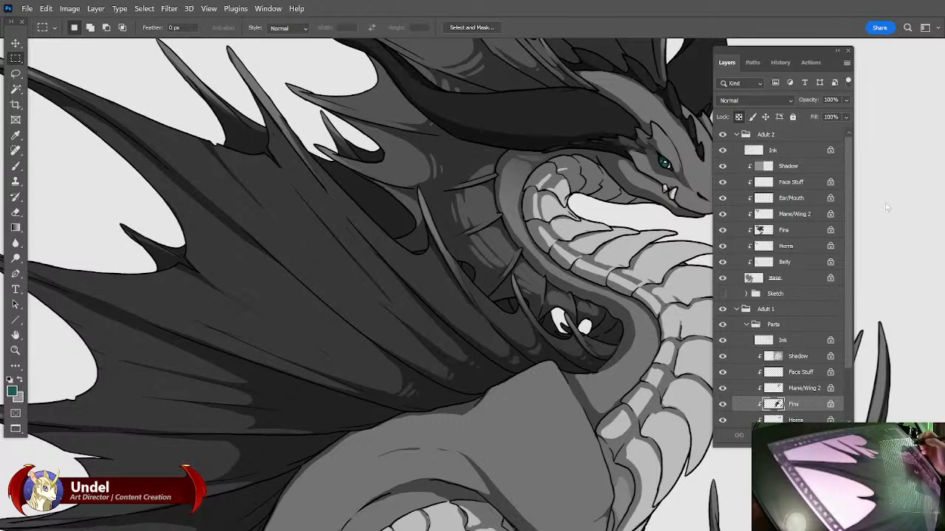
# Move the floating Layers panel clear of the sitting dragon's head and neck.
pyautogui.moveTo(796, 47); pyautogui.dragTo(844, 62)
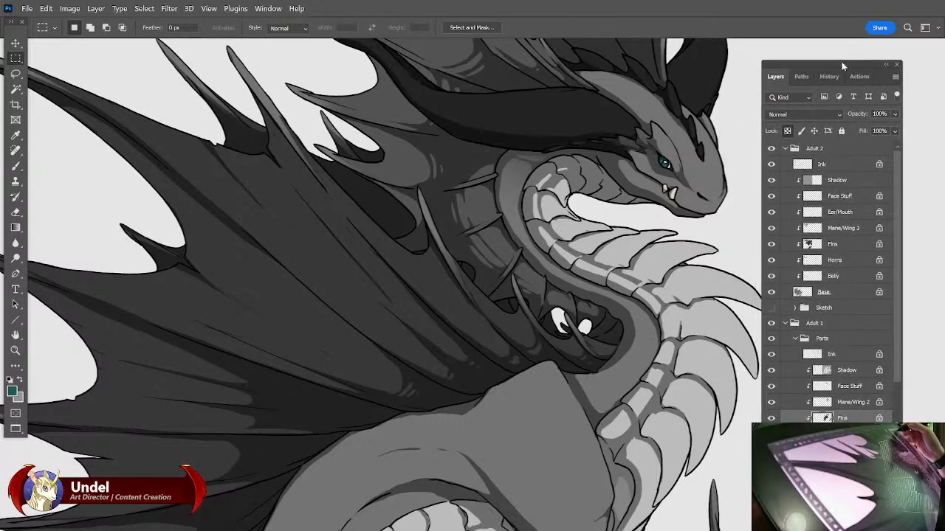
pyautogui.moveTo(594, 254); pyautogui.dragTo(699, 276)
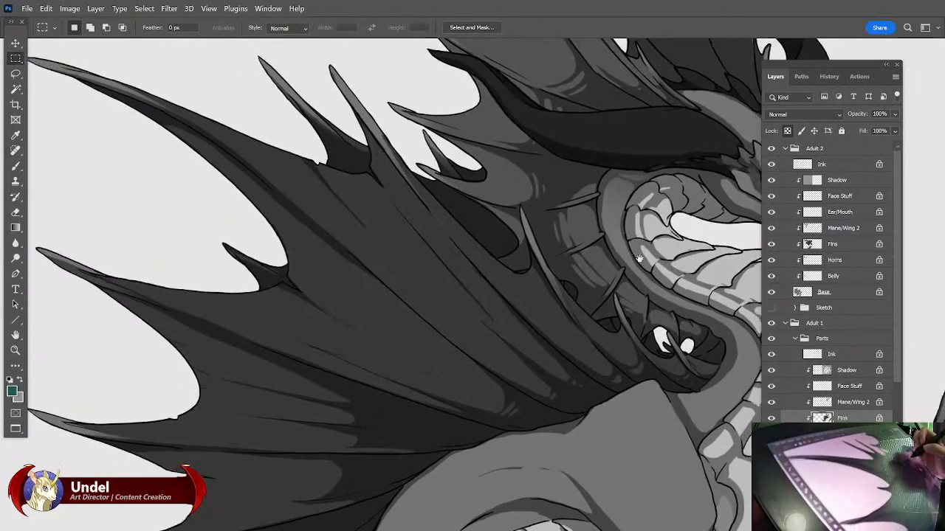
pyautogui.moveTo(643, 258); pyautogui.dragTo(558, 397)
pyautogui.moveTo(628, 279); pyautogui.dragTo(621, 301)
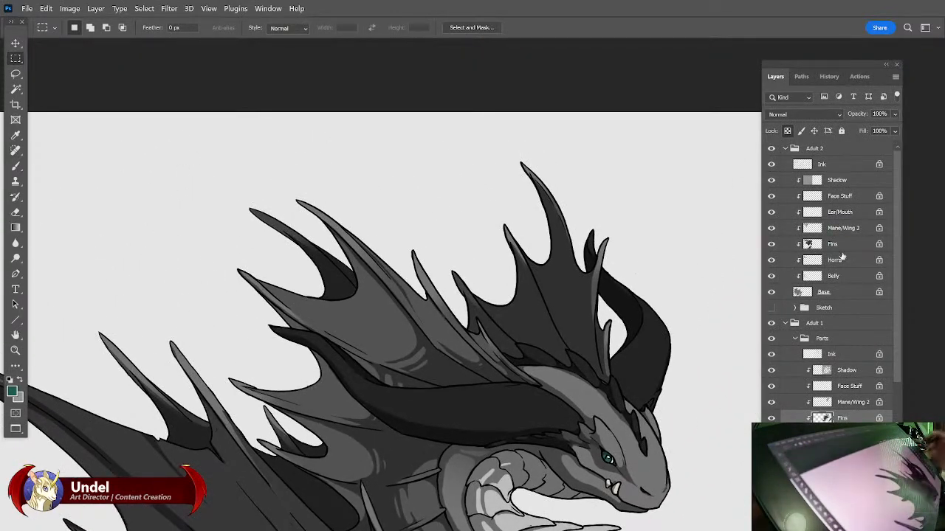
# Fill the Adult 1 Mane/Wing 2 layer with the dark green foreground color at 100% opacity.
pyautogui.click(859, 406)
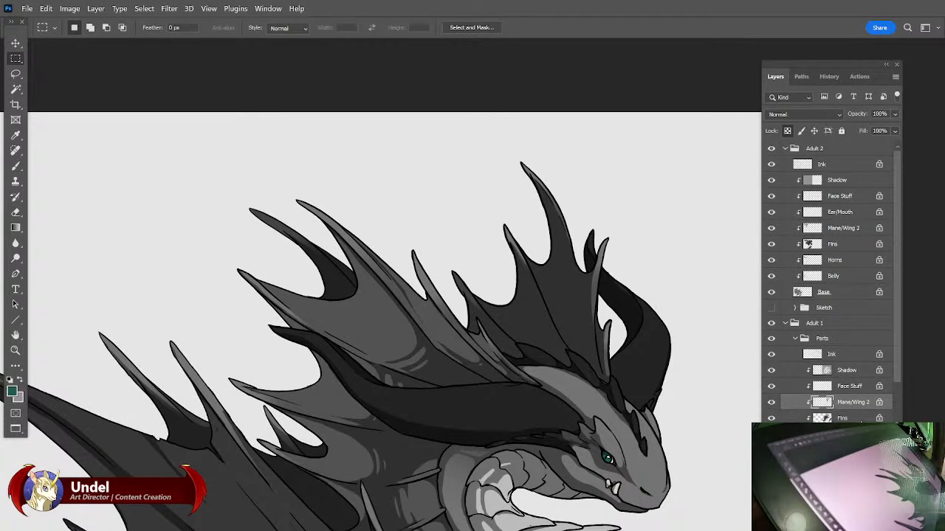
pyautogui.hotkey('shift', 'F5')
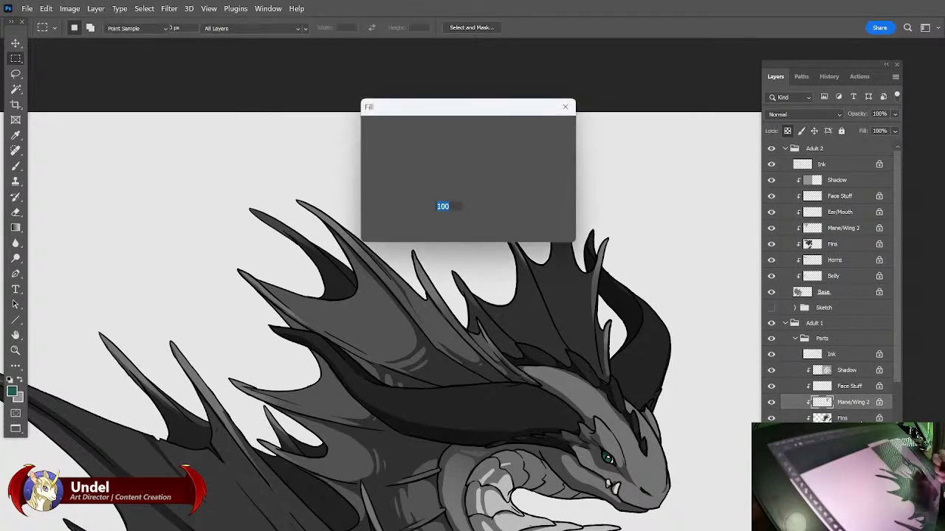
pyautogui.press('Return')
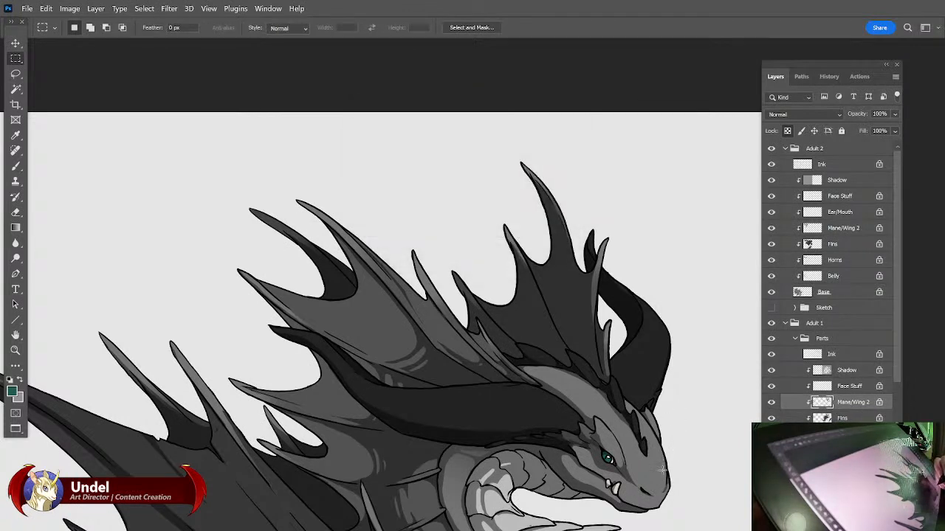
# Hide the Adult 2 Shadow layer and fill the Adult 2 Mane/Wing 2 layer with the dark green foreground color.
pyautogui.moveTo(664, 404); pyautogui.dragTo(697, 62)
pyautogui.moveTo(675, 441); pyautogui.dragTo(672, 457)
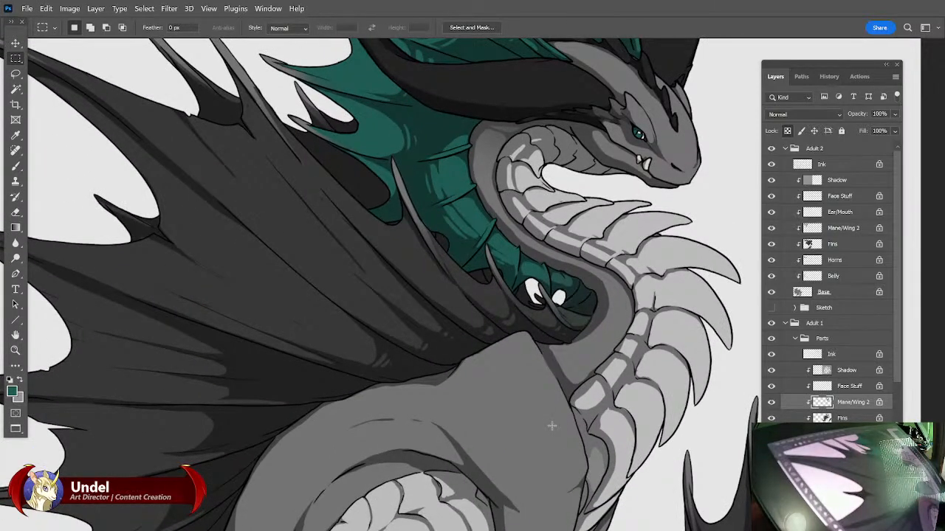
pyautogui.moveTo(551, 425); pyautogui.dragTo(478, 405)
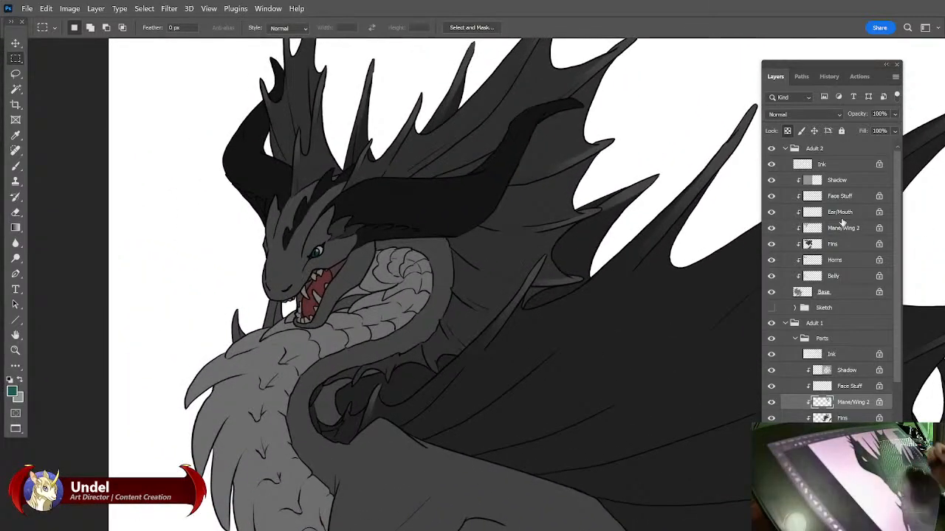
pyautogui.click(771, 181)
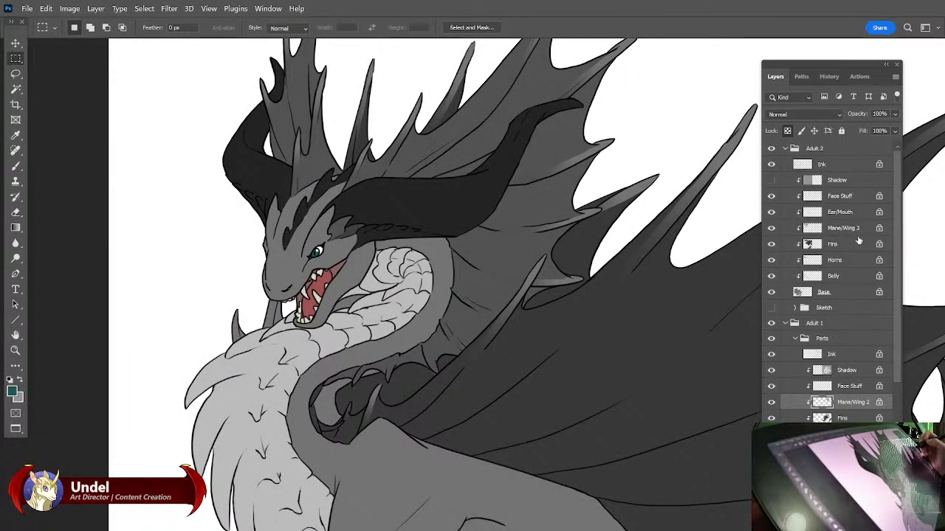
pyautogui.click(857, 234)
pyautogui.hotkey('shift', 'BackSpace')
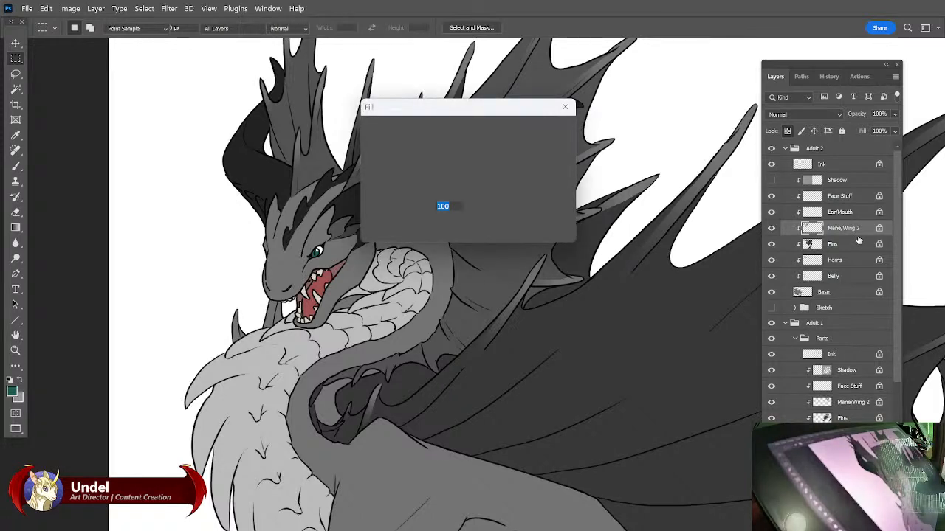
pyautogui.press('Return')
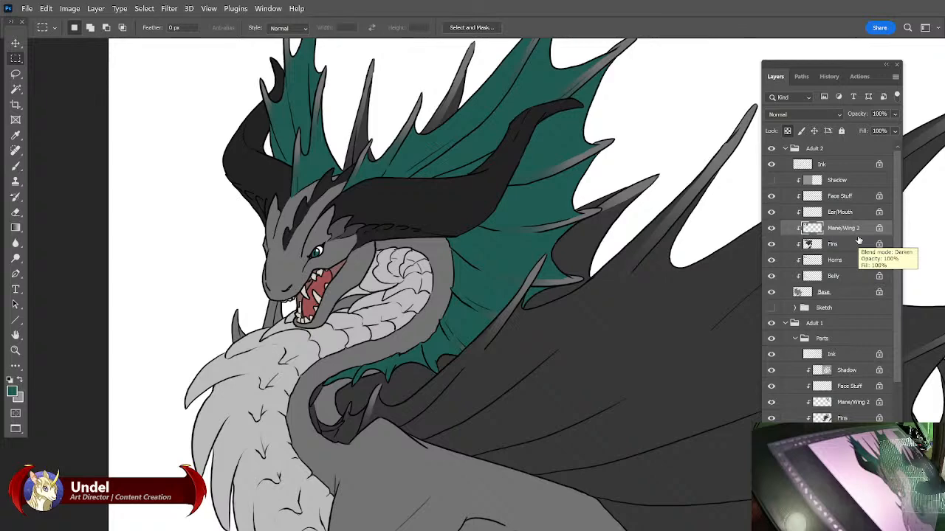
# Add a layer mask to the Adult 2 Mane/Wing 2 layer and undo the first gradient attempt on it.
pyautogui.moveTo(545, 424)
pyautogui.mouseDown()
pyautogui.moveTo(490, 413)
pyautogui.moveTo(162, 413)
pyautogui.mouseUp()
pyautogui.moveTo(731, 443); pyautogui.dragTo(452, 425)
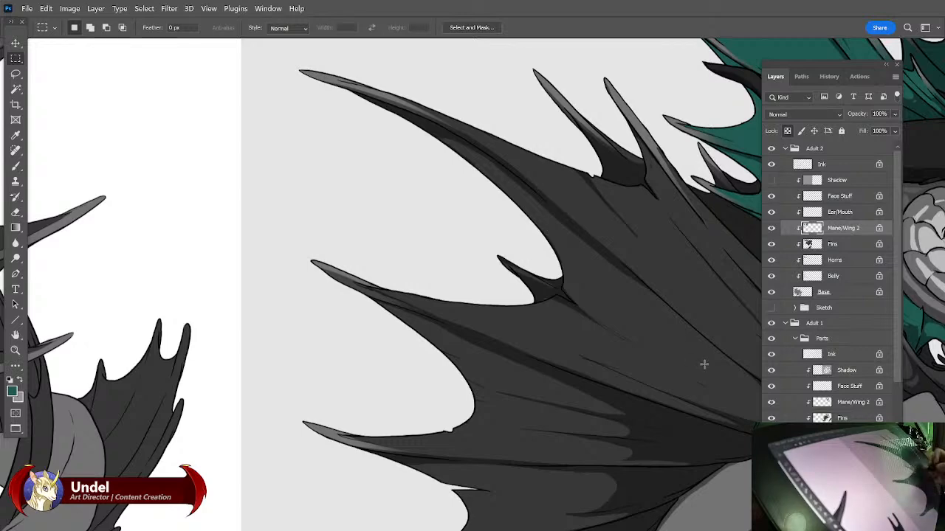
pyautogui.moveTo(721, 392)
pyautogui.mouseDown()
pyautogui.moveTo(548, 399)
pyautogui.moveTo(600, 392)
pyautogui.mouseUp()
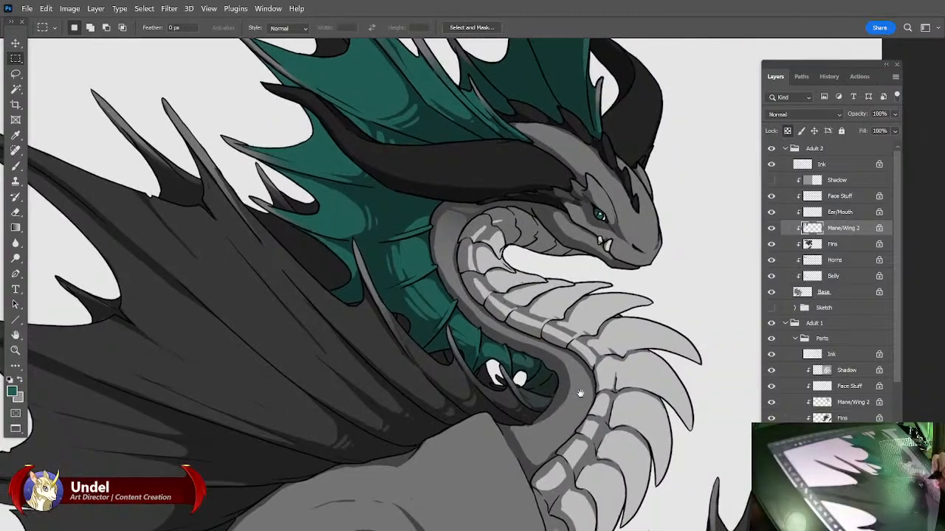
pyautogui.moveTo(140, 404); pyautogui.dragTo(558, 413)
pyautogui.moveTo(170, 412); pyautogui.dragTo(576, 414)
pyautogui.moveTo(163, 431)
pyautogui.mouseDown()
pyautogui.moveTo(541, 428)
pyautogui.moveTo(547, 460)
pyautogui.mouseUp()
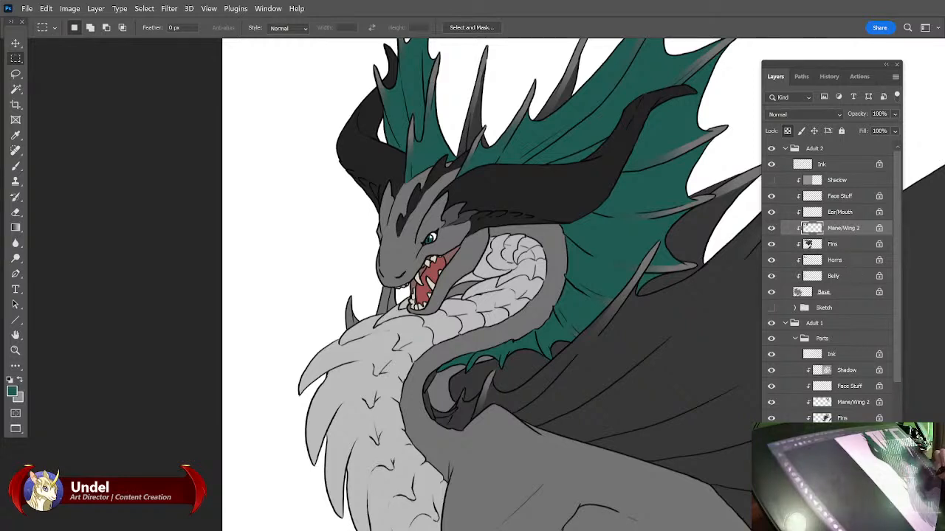
pyautogui.click(817, 504)
pyautogui.click(17, 228)
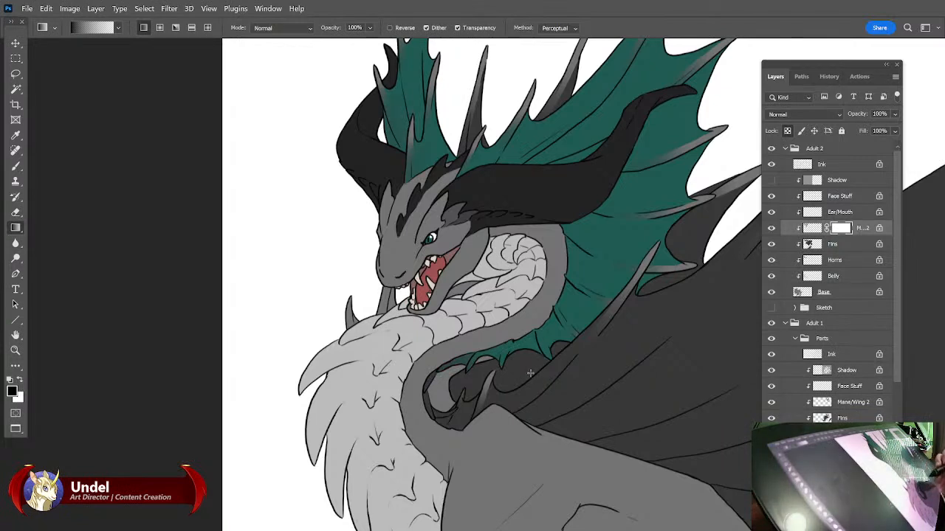
pyautogui.hotkey('ctrl', 'z')
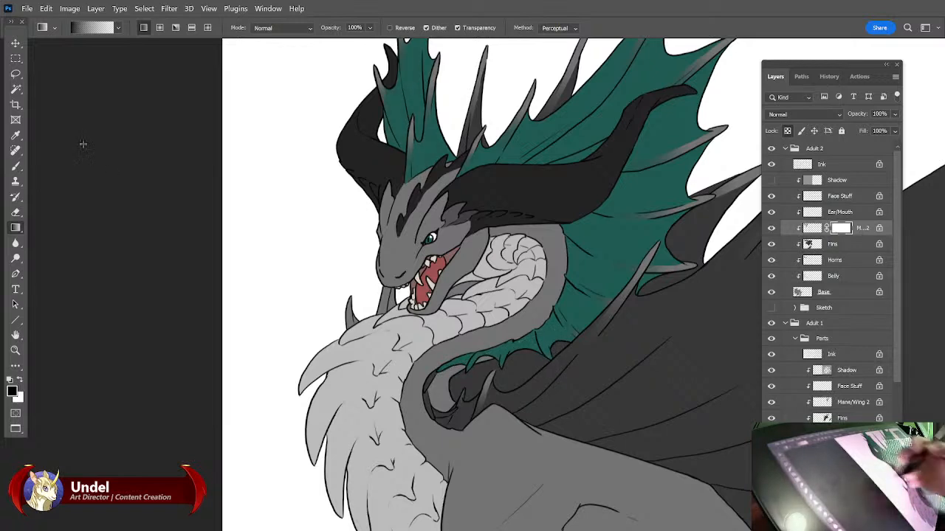
# Fade the lower neck mane inside a lasso selection with a black-to-white gradient on the mask, and apply the layer mask.
pyautogui.click(16, 75)
pyautogui.moveTo(548, 225)
pyautogui.mouseDown()
pyautogui.moveTo(708, 295)
pyautogui.moveTo(398, 414)
pyautogui.mouseUp()
pyautogui.press('g')
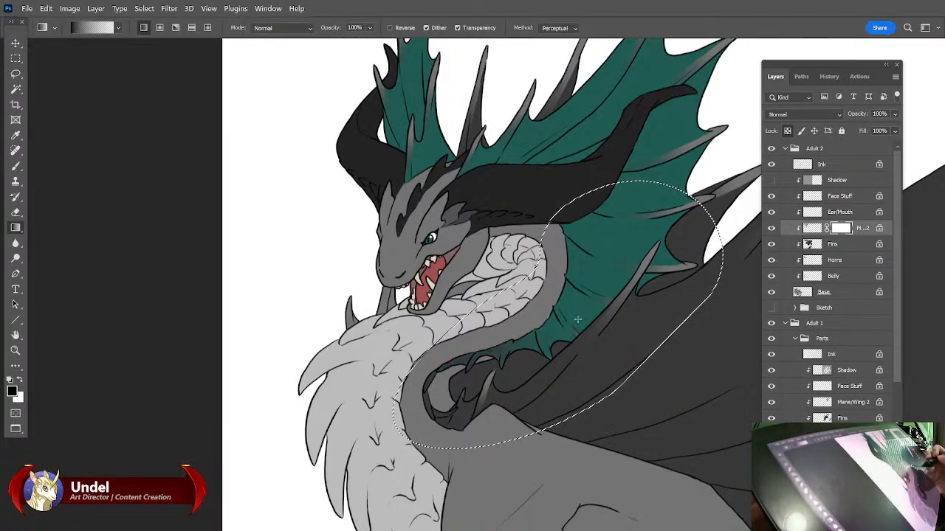
pyautogui.hotkey('ctrl', 'd')
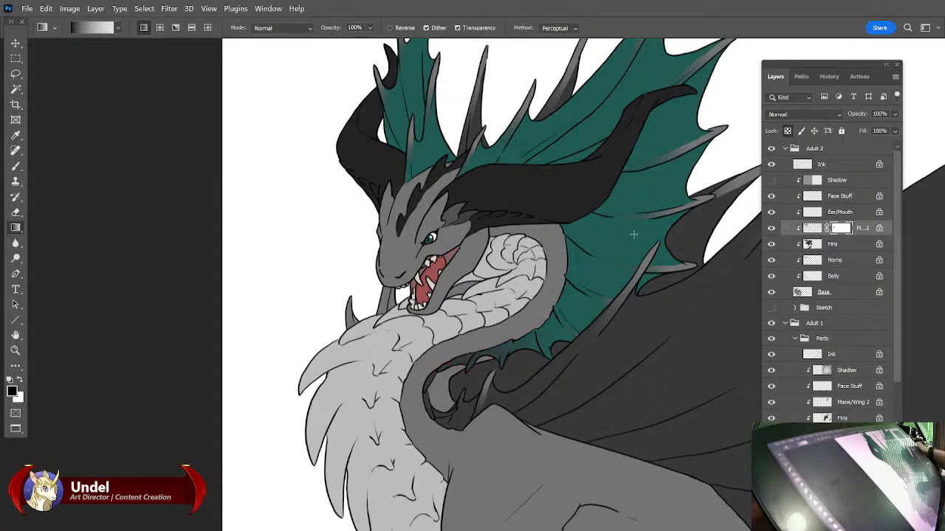
pyautogui.rightClick(842, 229)
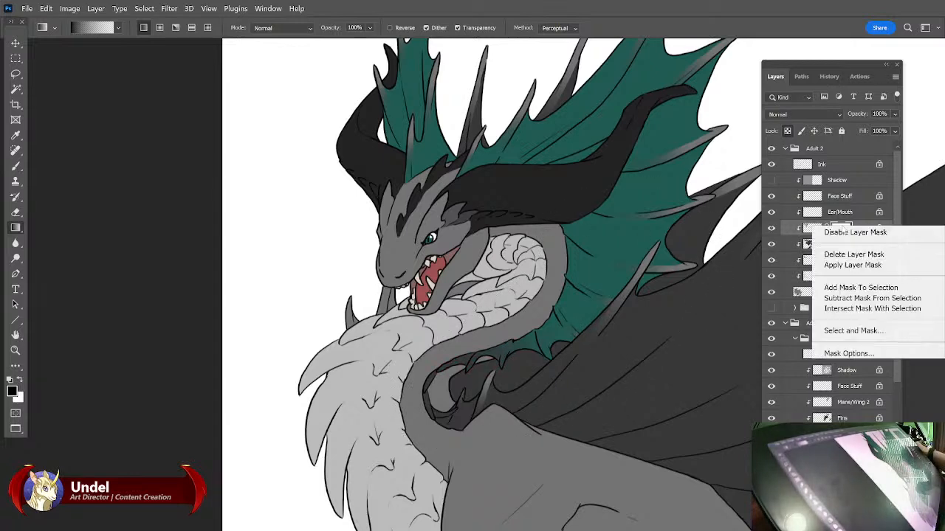
pyautogui.click(836, 266)
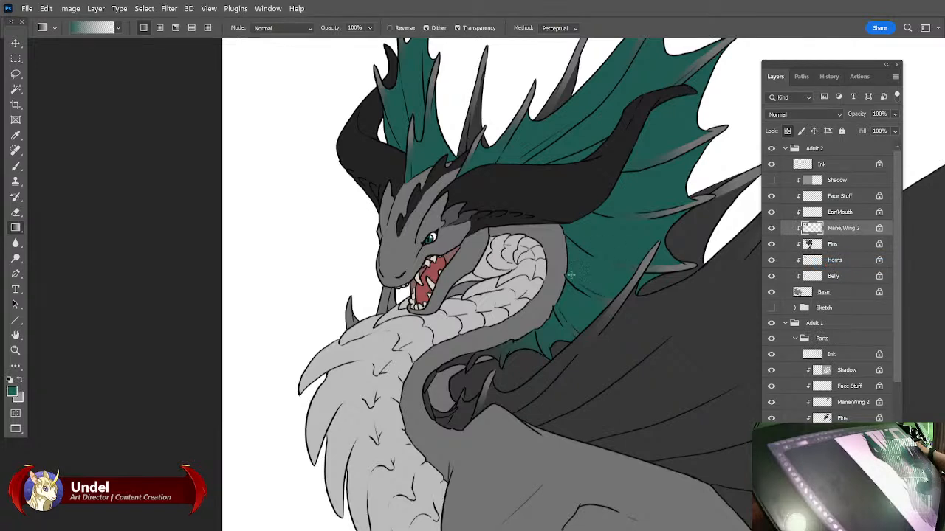
# Set the foreground color to gray 545454 and fill the Adult 2 Mane/Wing 2 layer with it.
pyautogui.press('d')
pyautogui.click(12, 392)
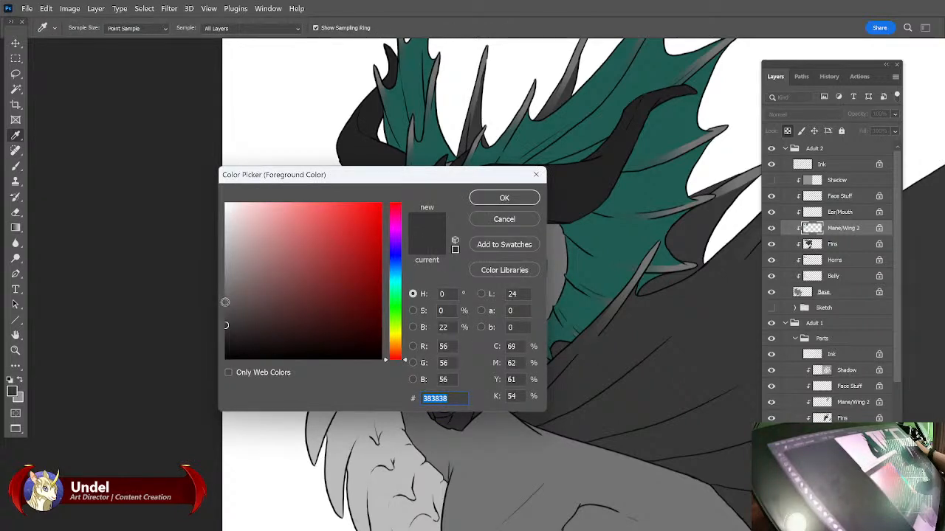
pyautogui.click(225, 308)
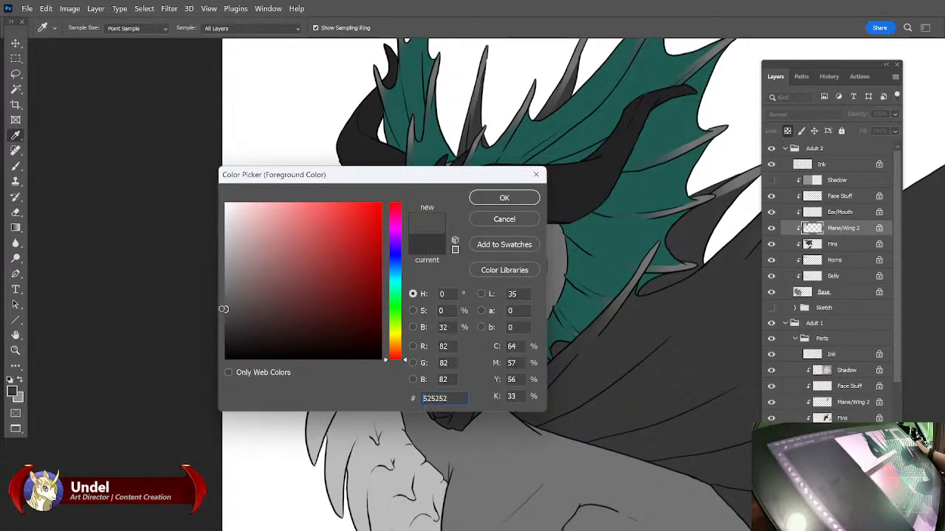
pyautogui.press('g')
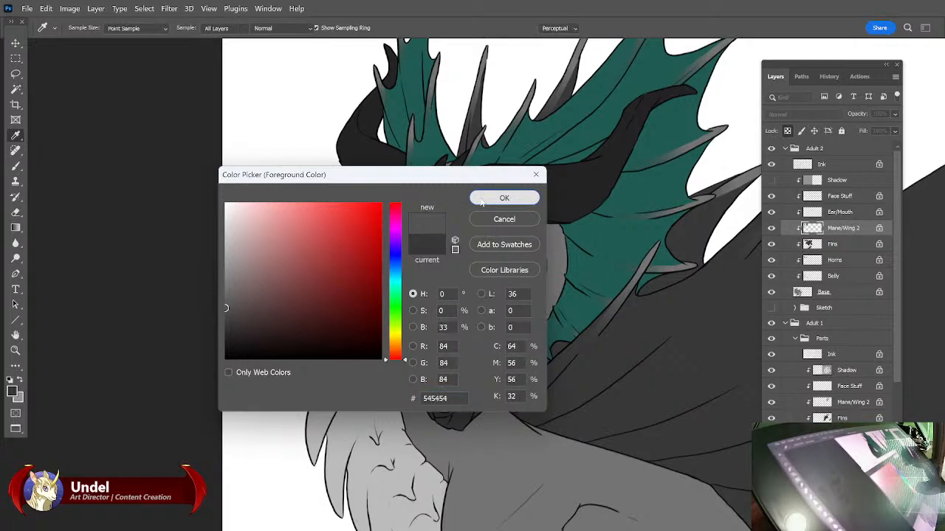
pyautogui.click(478, 199)
pyautogui.hotkey('shift', 'F5')
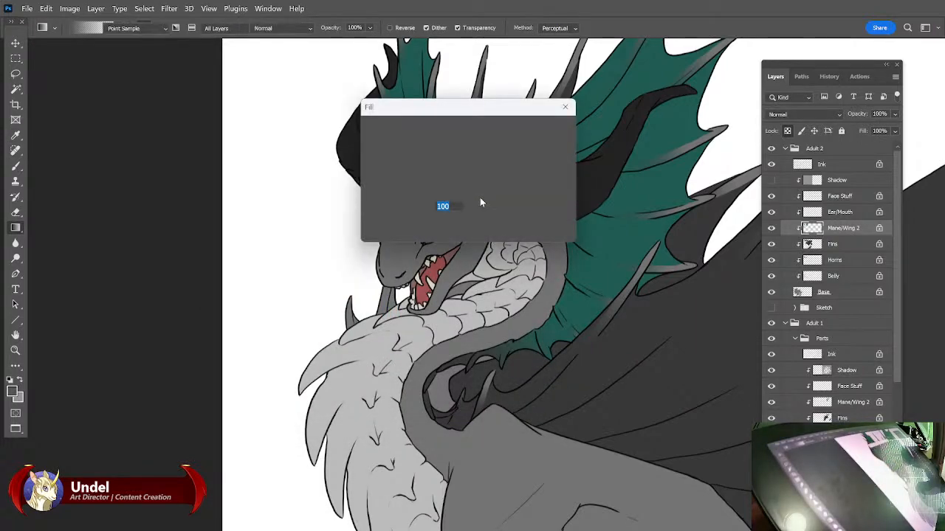
pyautogui.press('Return')
# Fill the Adult 1 Mane/Wing 2 layer with the same 545454 gray.
pyautogui.moveTo(590, 426); pyautogui.dragTo(437, 405)
pyautogui.moveTo(727, 419); pyautogui.dragTo(586, 399)
pyautogui.moveTo(693, 414); pyautogui.dragTo(473, 424)
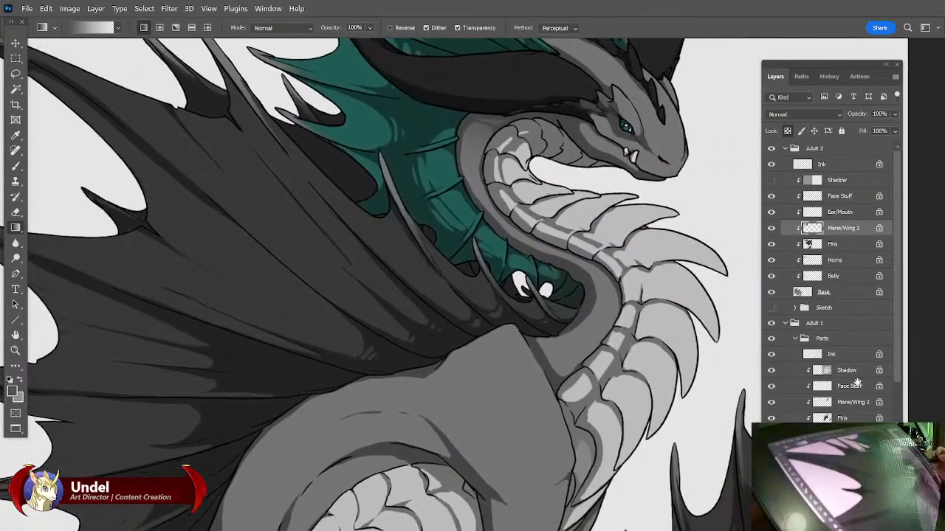
pyautogui.click(853, 402)
pyautogui.hotkey('shift', 'F5')
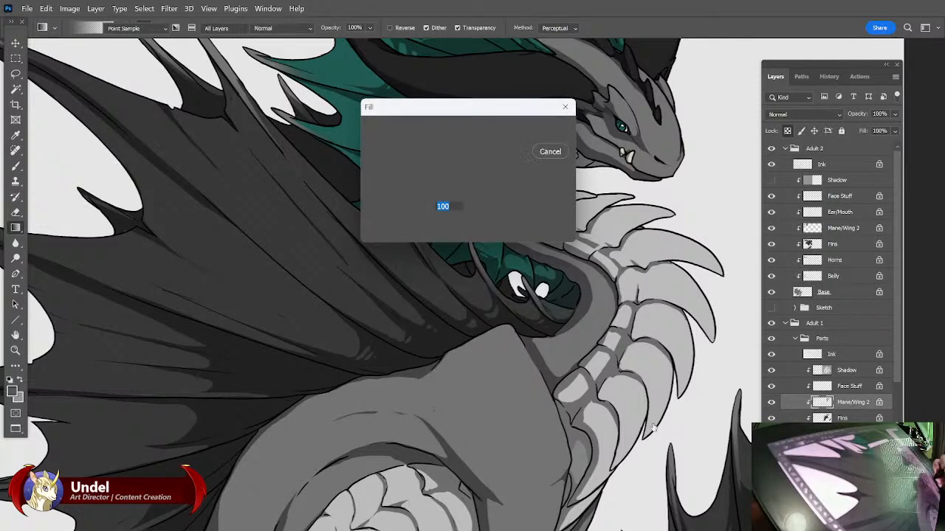
pyautogui.press('Return')
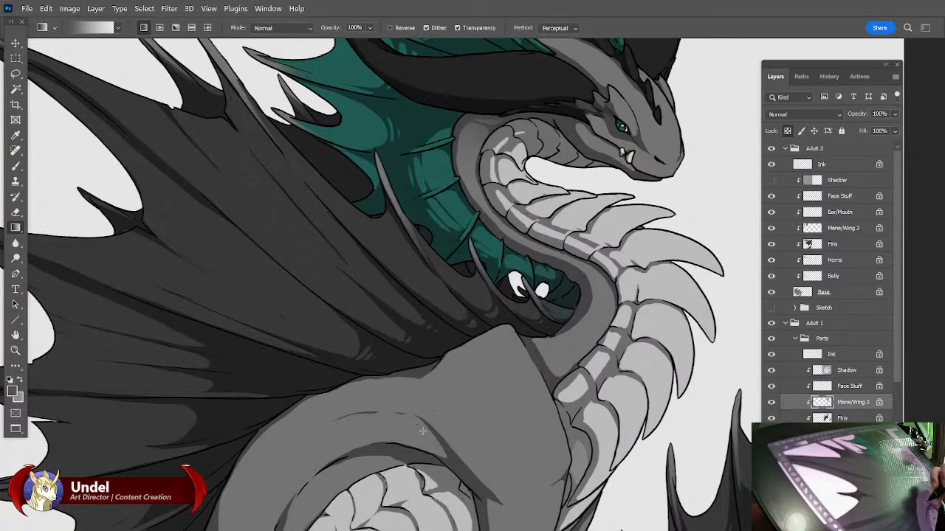
# Save the drawing file.
pyautogui.moveTo(480, 431); pyautogui.dragTo(738, 465)
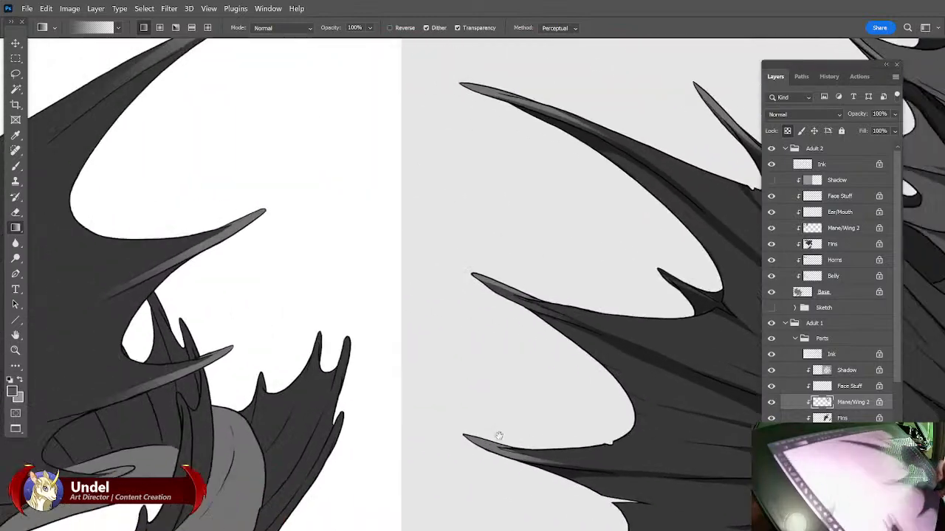
pyautogui.moveTo(421, 413); pyautogui.dragTo(603, 435)
pyautogui.moveTo(369, 406); pyautogui.dragTo(546, 417)
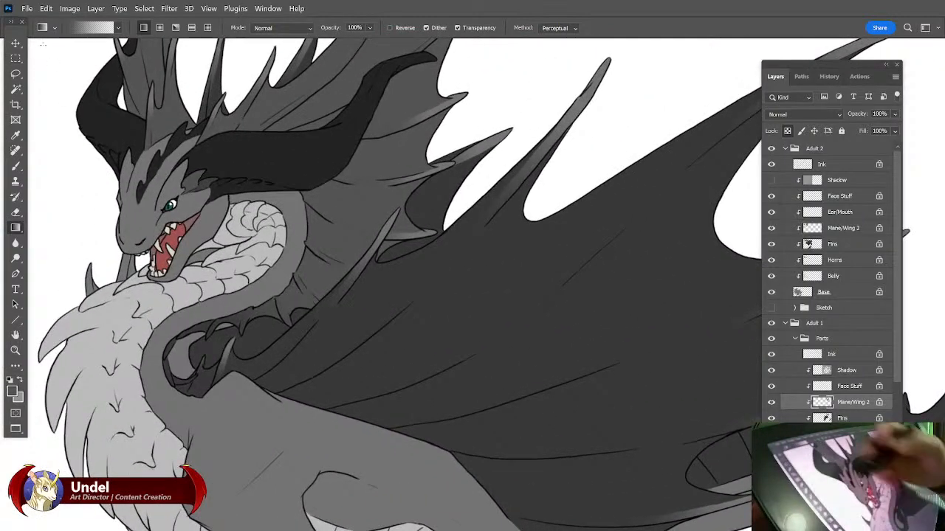
pyautogui.click(26, 8)
pyautogui.click(48, 143)
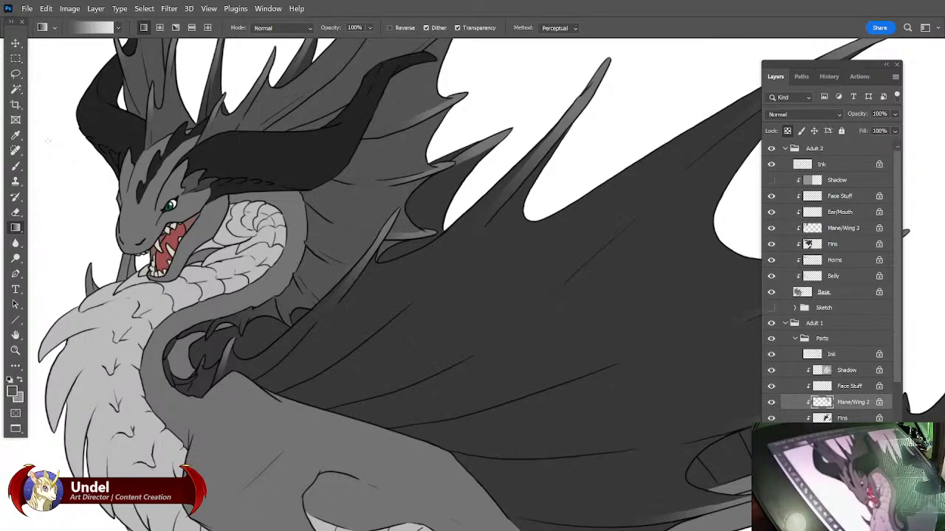
pyautogui.moveTo(455, 400); pyautogui.dragTo(557, 439)
pyautogui.moveTo(509, 460); pyautogui.dragTo(553, 443)
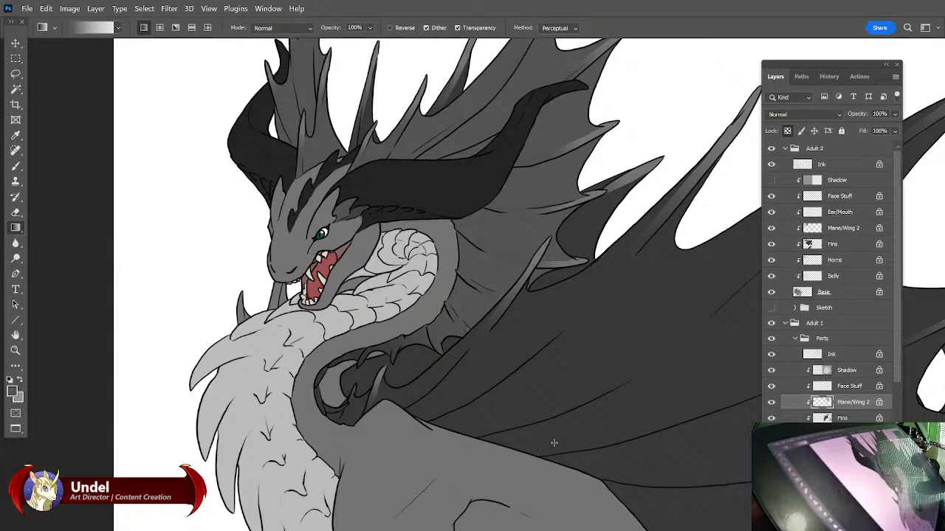
# Show the Shadow layer in the Adult 2 group.
pyautogui.click(771, 181)
pyautogui.hotkey('ctrl', '-')
pyautogui.hotkey('ctrl', '-')
pyautogui.hotkey('ctrl', '-')
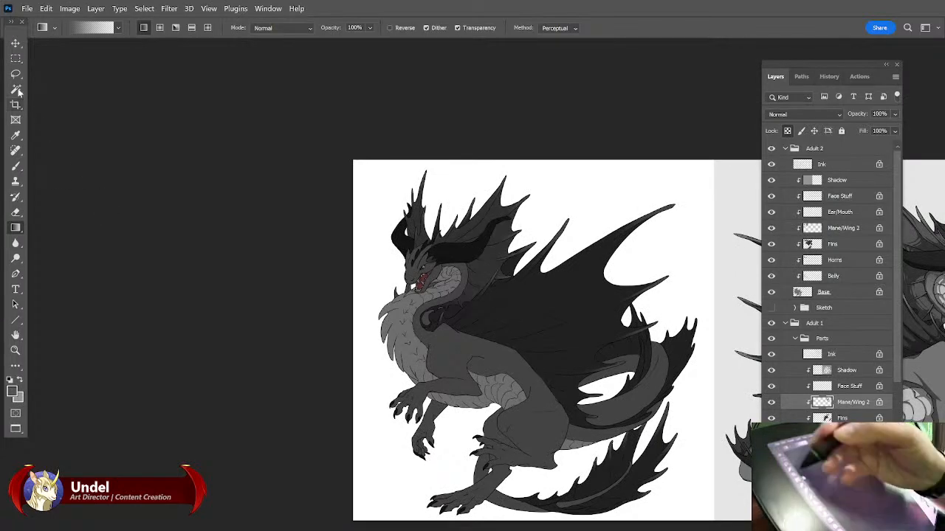
# Try to sample the gray of the Adult 2 Shadow layer with its blend mode set to Normal.
pyautogui.click(819, 180)
pyautogui.click(778, 116)
pyautogui.click(784, 126)
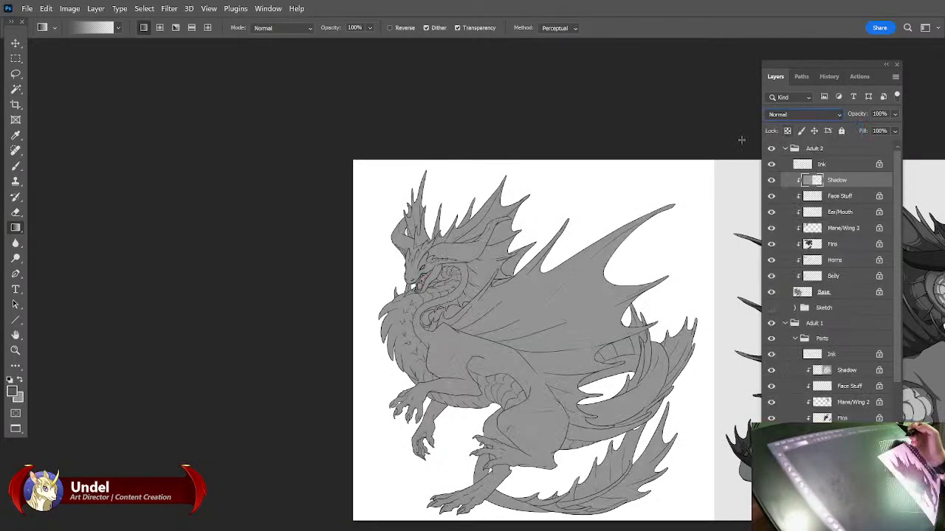
pyautogui.rightClick(15, 228)
pyautogui.click(52, 230)
pyautogui.click(16, 168)
pyautogui.press('alt')
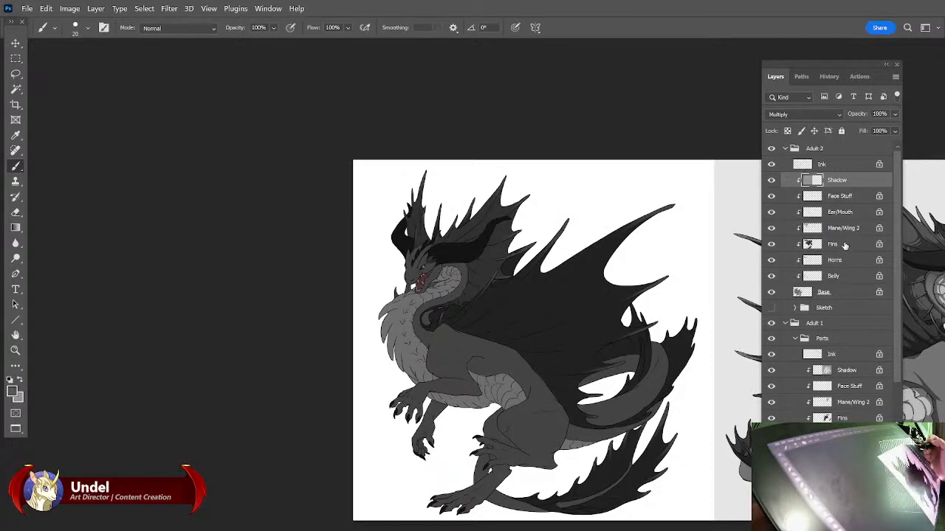
# Set the Shadow layer to Normal, sample its flat gray as the foreground color, and set the blend mode back to Multiply.
pyautogui.click(794, 116)
pyautogui.click(786, 121)
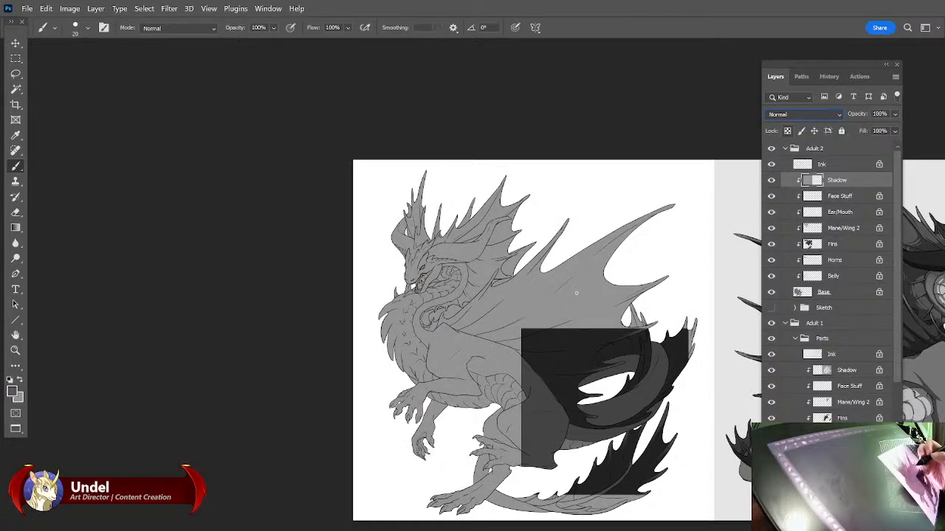
pyautogui.click(812, 115)
pyautogui.click(796, 168)
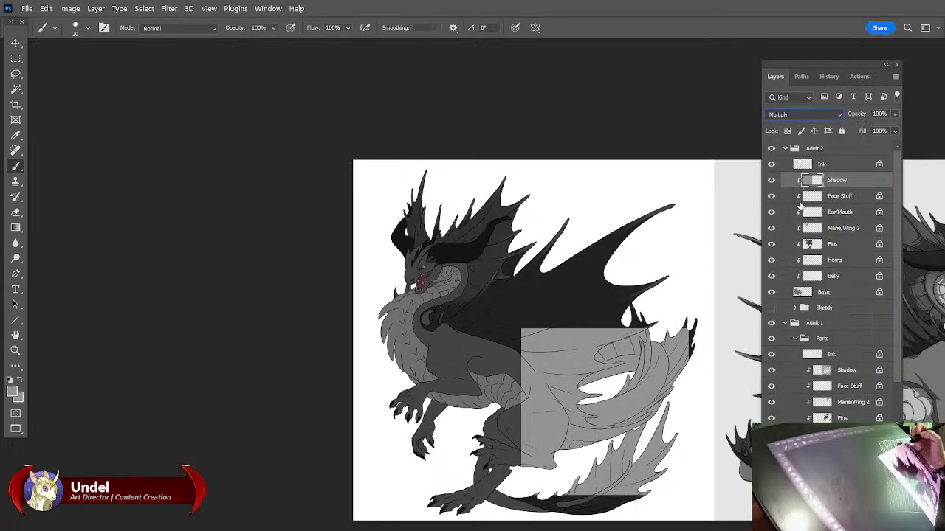
# Lasso light shapes on the left dragon's shoulder and raised foreleg, delete them from the Shadow layer, and deselect.
pyautogui.hotkey('ctrl', '=')
pyautogui.hotkey('ctrl', '=')
pyautogui.hotkey('ctrl', '=')
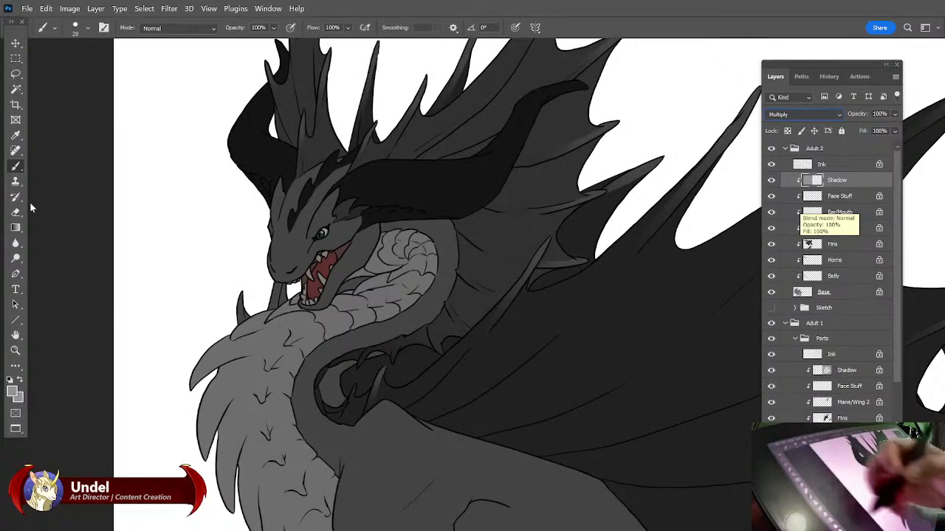
pyautogui.click(16, 76)
pyautogui.moveTo(503, 475); pyautogui.dragTo(618, 238)
pyautogui.hotkey('ctrl', '-')
pyautogui.hotkey('ctrl', '-')
pyautogui.hotkey('ctrl', '-')
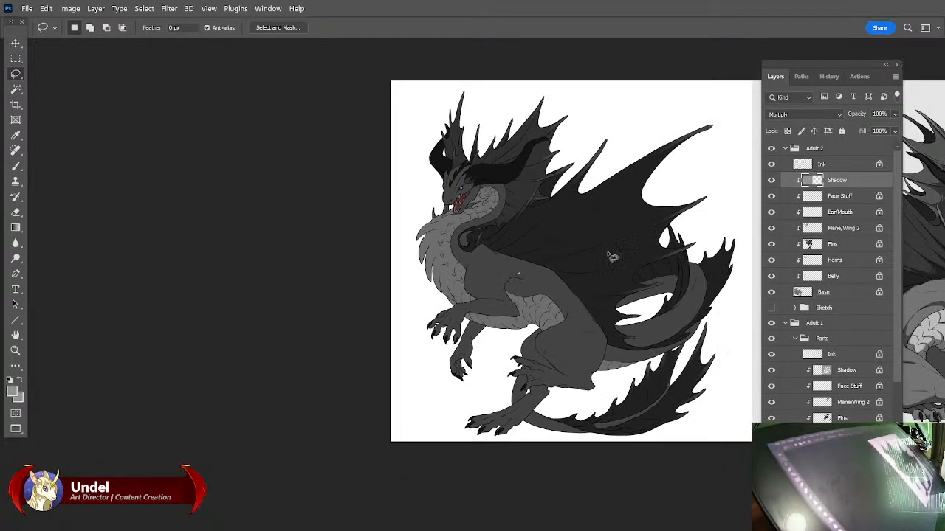
pyautogui.moveTo(566, 339); pyautogui.dragTo(536, 396)
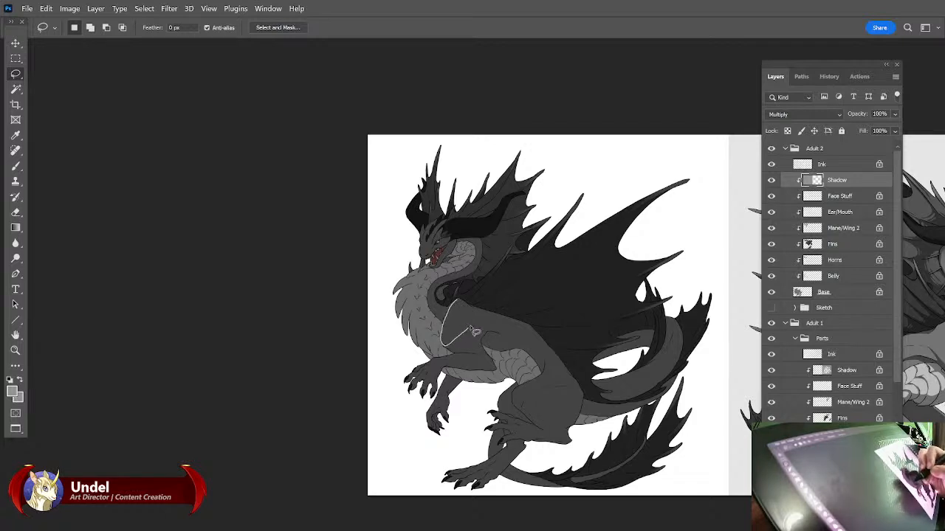
pyautogui.moveTo(468, 312)
pyautogui.mouseDown()
pyautogui.moveTo(475, 340)
pyautogui.moveTo(479, 329)
pyautogui.moveTo(454, 356)
pyautogui.moveTo(486, 344)
pyautogui.moveTo(482, 331)
pyautogui.moveTo(450, 347)
pyautogui.mouseUp()
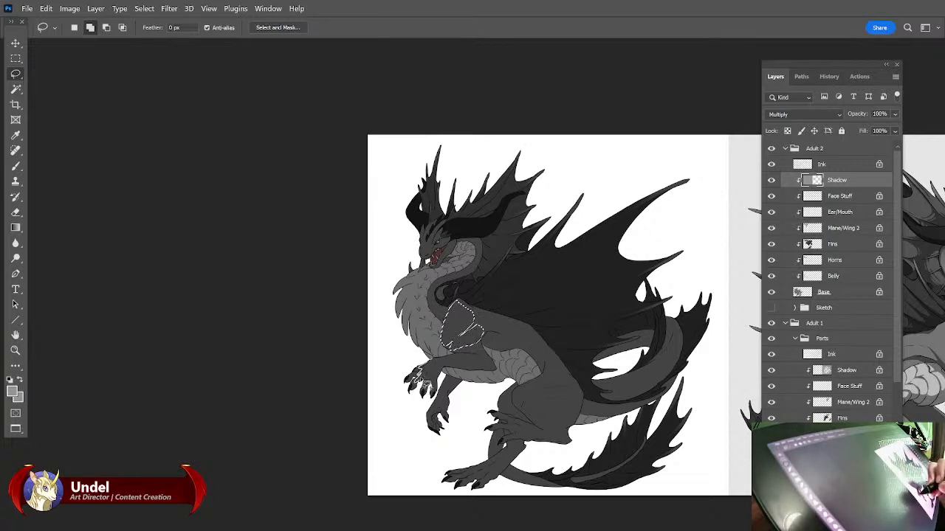
pyautogui.moveTo(446, 372)
pyautogui.mouseDown()
pyautogui.moveTo(489, 365)
pyautogui.moveTo(443, 365)
pyautogui.mouseUp()
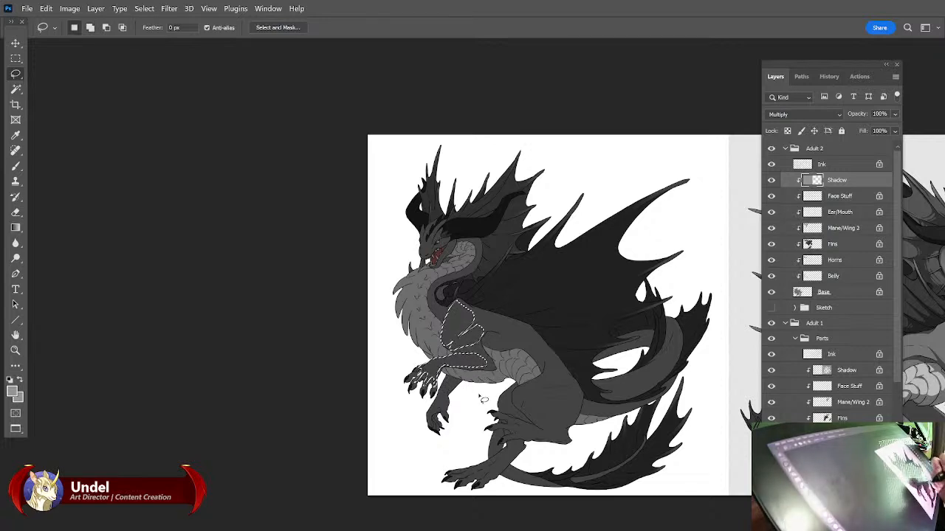
pyautogui.press('Delete')
pyautogui.hotkey('ctrl', 'd')
# Lasso the left dragon's chest plates and a strip along the neck, and delete them from the Shadow layer.
pyautogui.moveTo(478, 394); pyautogui.dragTo(506, 419)
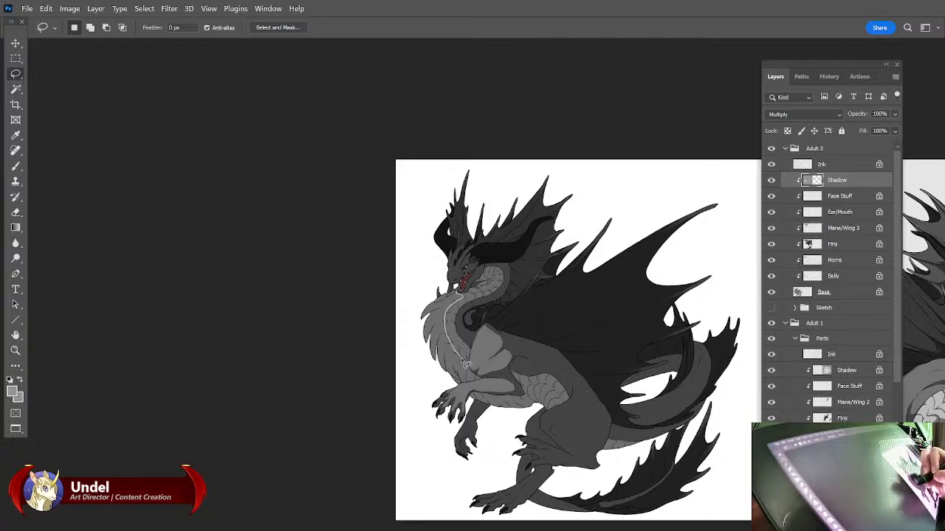
pyautogui.moveTo(437, 370)
pyautogui.mouseDown()
pyautogui.moveTo(423, 322)
pyautogui.moveTo(461, 304)
pyautogui.mouseUp()
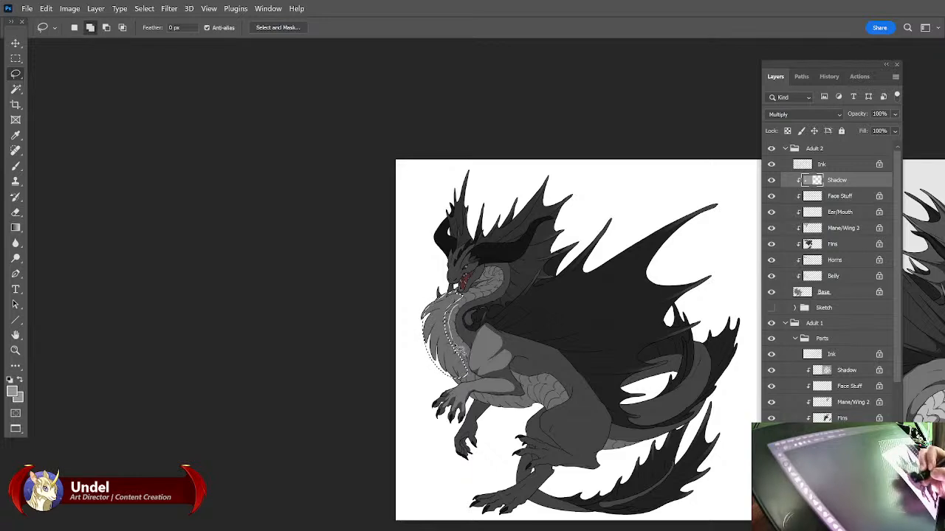
pyautogui.moveTo(456, 343)
pyautogui.mouseDown()
pyautogui.moveTo(492, 393)
pyautogui.moveTo(465, 319)
pyautogui.moveTo(477, 330)
pyautogui.moveTo(478, 311)
pyautogui.moveTo(469, 339)
pyautogui.mouseUp()
pyautogui.moveTo(572, 376); pyautogui.dragTo(372, 392)
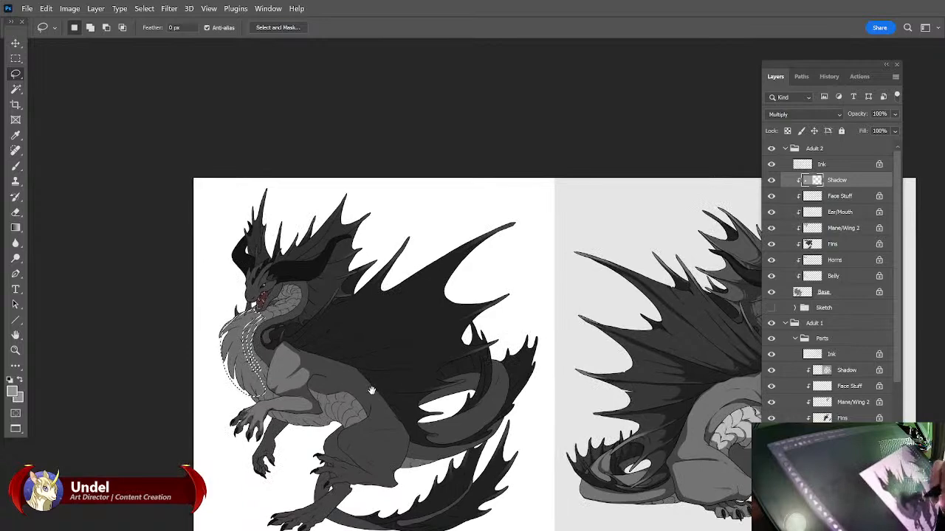
pyautogui.press('Delete')
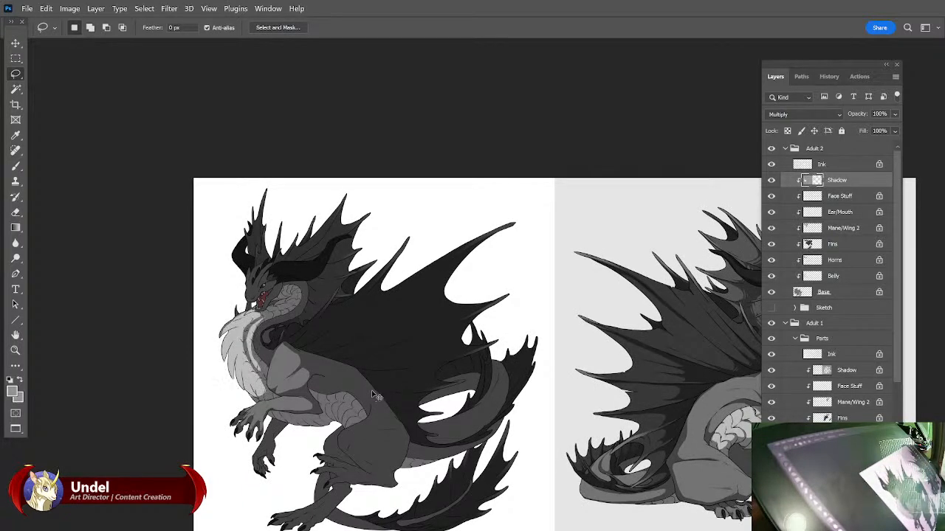
# Lasso the lit areas of the left dragon's two horns, delete them from the Shadow layer, and deselect.
pyautogui.moveTo(372, 391)
pyautogui.mouseDown()
pyautogui.moveTo(438, 379)
pyautogui.moveTo(448, 392)
pyautogui.moveTo(424, 405)
pyautogui.moveTo(248, 383)
pyautogui.moveTo(374, 385)
pyautogui.mouseUp()
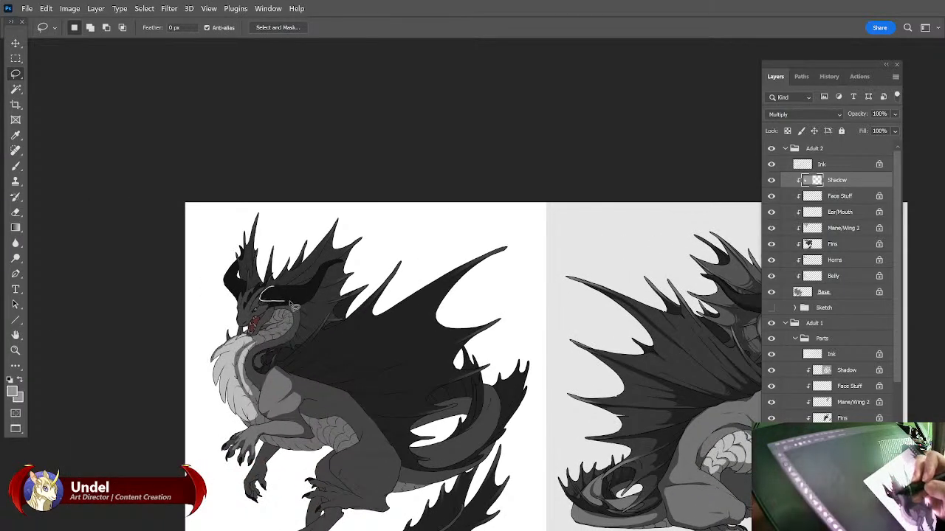
pyautogui.moveTo(289, 288)
pyautogui.mouseDown()
pyautogui.moveTo(232, 288)
pyautogui.moveTo(254, 297)
pyautogui.moveTo(249, 279)
pyautogui.mouseUp()
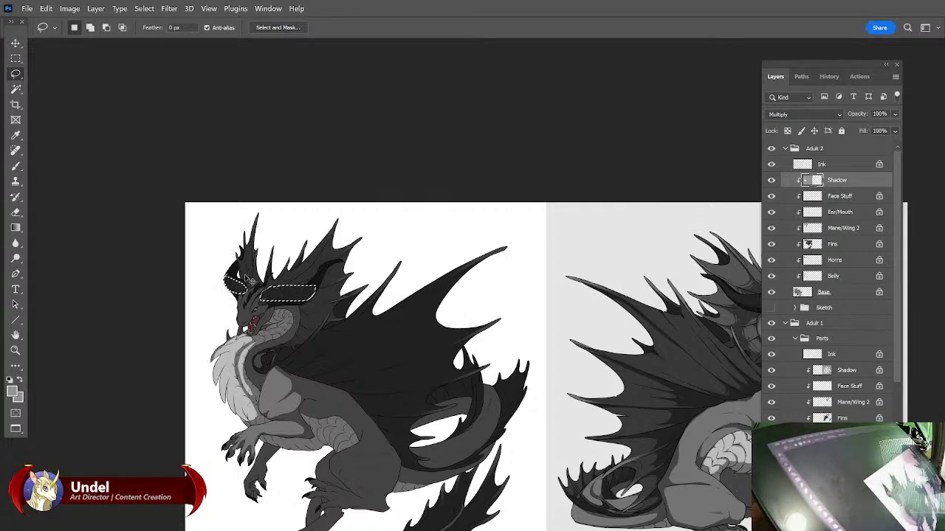
pyautogui.hotkey('ctrl', 'd')
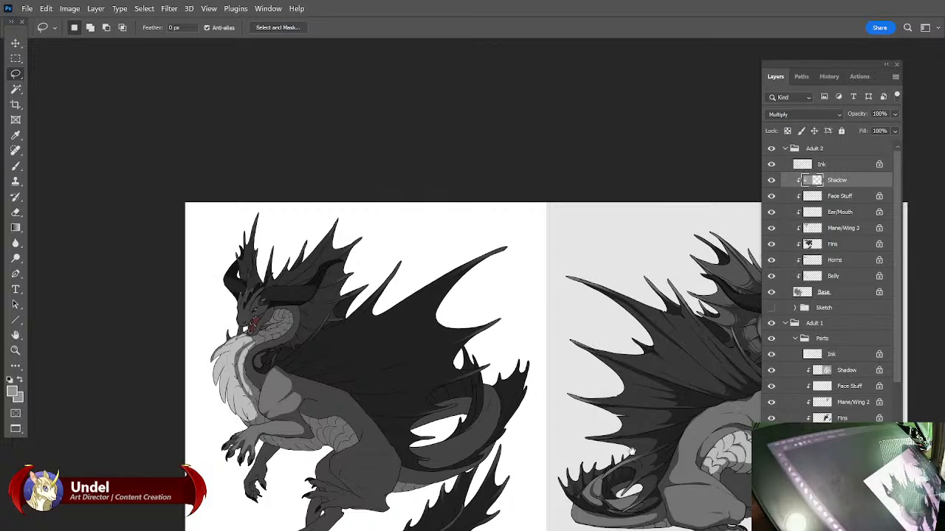
# Lasso a light strip on the left dragon's neck scales below the jaw and clear it from the Shadow layer.
pyautogui.moveTo(642, 459); pyautogui.dragTo(503, 466)
pyautogui.moveTo(318, 392); pyautogui.dragTo(585, 421)
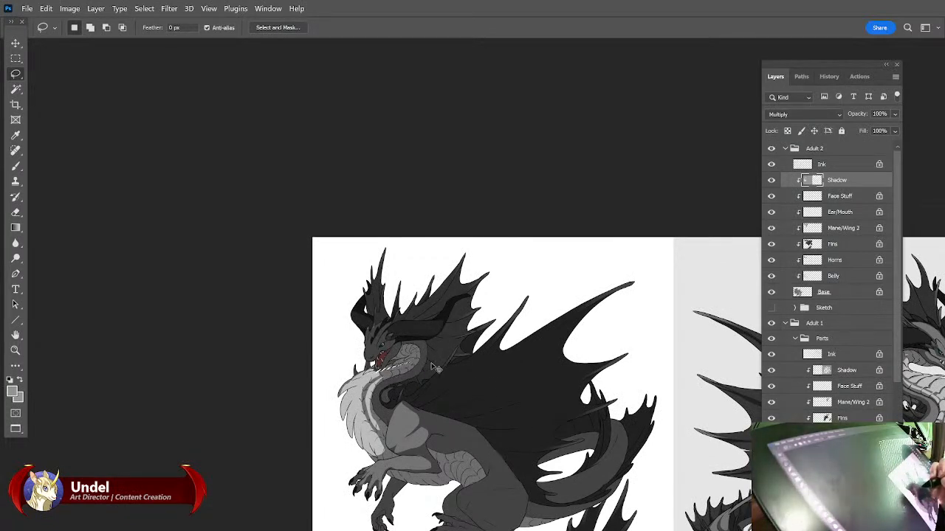
pyautogui.moveTo(379, 374)
pyautogui.mouseDown()
pyautogui.moveTo(415, 365)
pyautogui.moveTo(379, 377)
pyautogui.mouseUp()
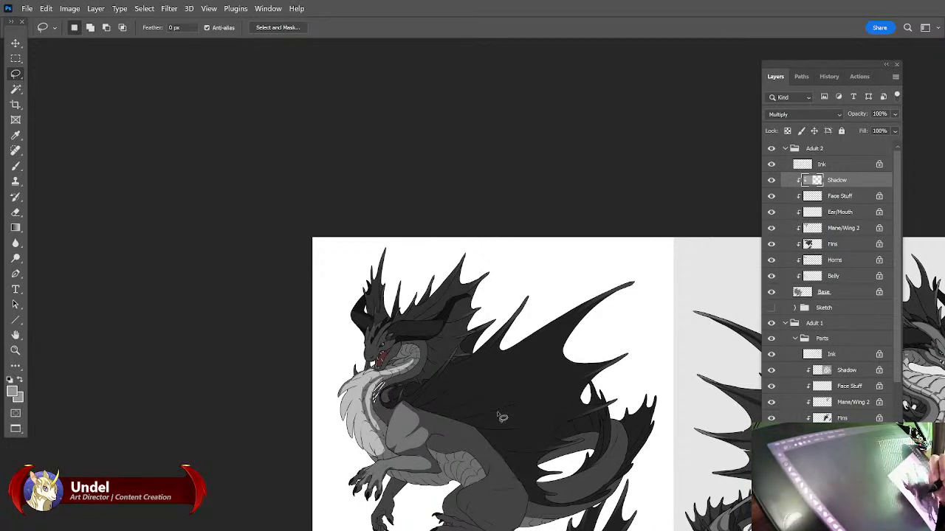
pyautogui.moveTo(572, 379); pyautogui.dragTo(570, 379)
pyautogui.moveTo(376, 401)
pyautogui.mouseDown()
pyautogui.moveTo(377, 414)
pyautogui.moveTo(380, 385)
pyautogui.moveTo(381, 417)
pyautogui.moveTo(422, 443)
pyautogui.mouseUp()
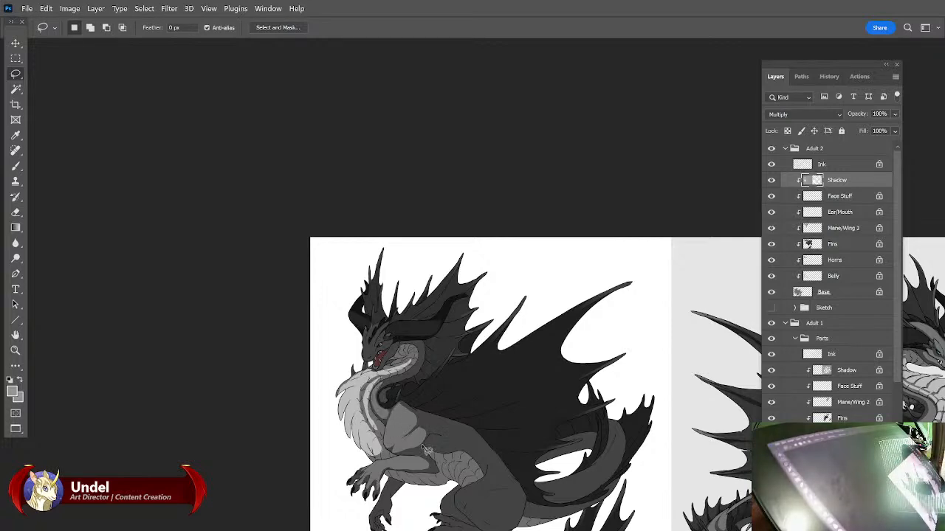
# Erase the shadow along the edges and base of the left dragon's far horn with a size 25 eraser.
pyautogui.moveTo(515, 380); pyautogui.dragTo(539, 408)
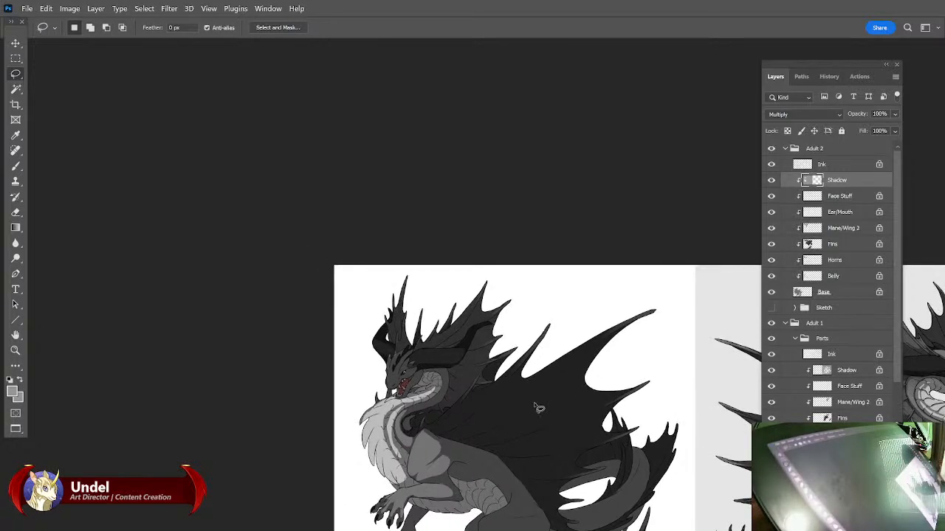
pyautogui.scroll(6, 536, 403)
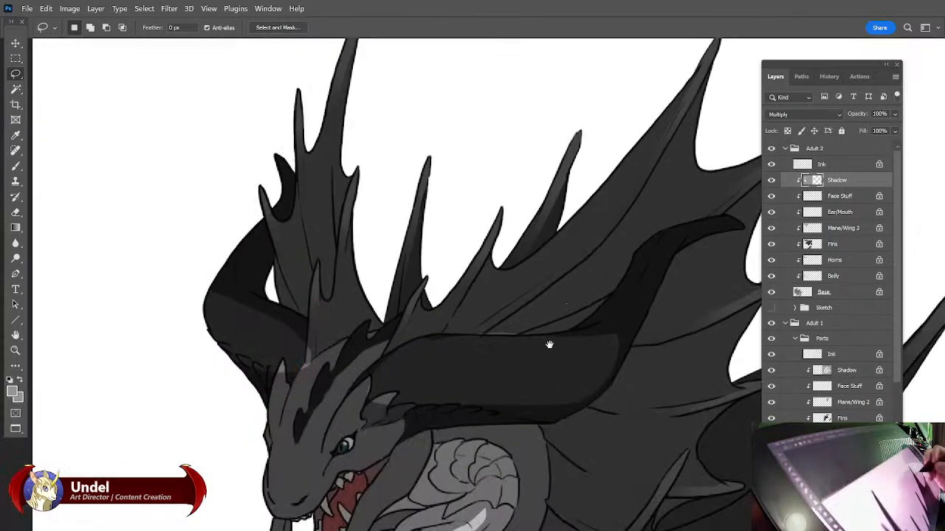
pyautogui.moveTo(550, 345); pyautogui.dragTo(702, 176)
pyautogui.click(19, 169)
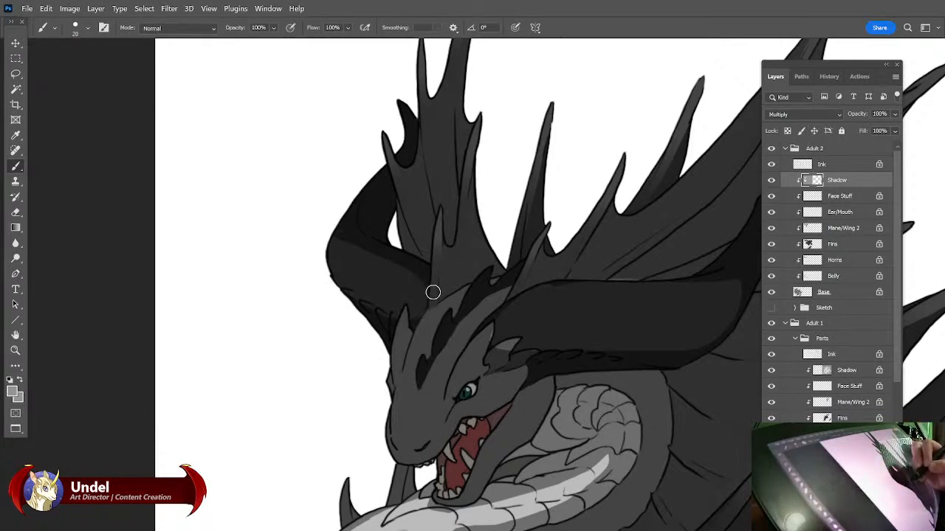
pyautogui.press('e')
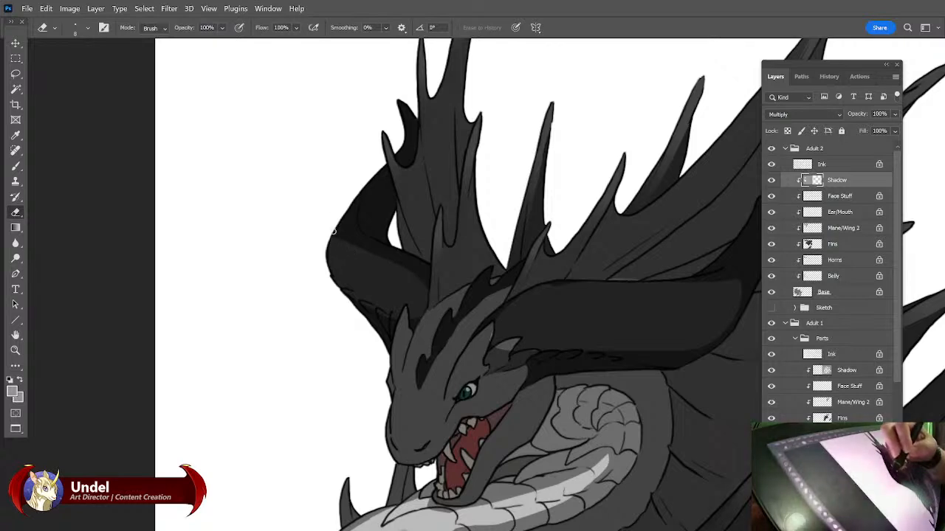
pyautogui.press(']')
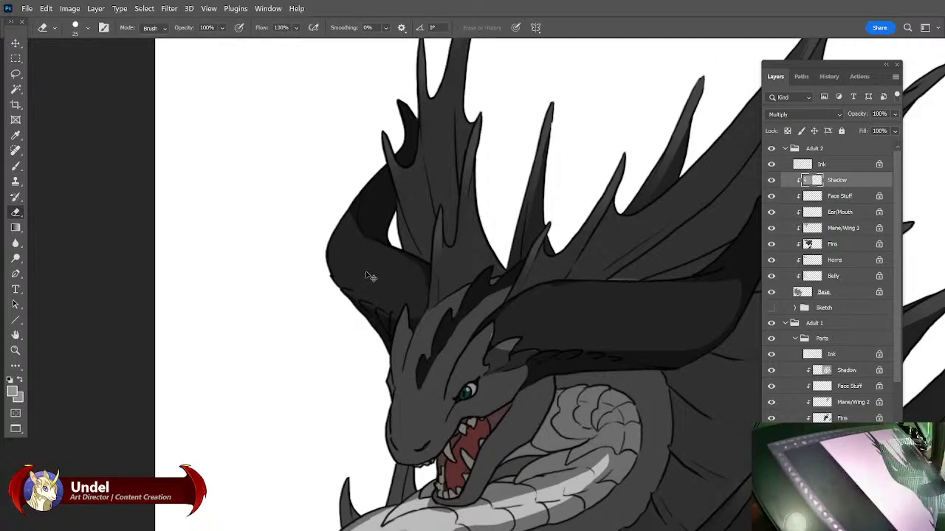
pyautogui.hotkey('ctrl', '+')
pyautogui.hotkey('ctrl', '+')
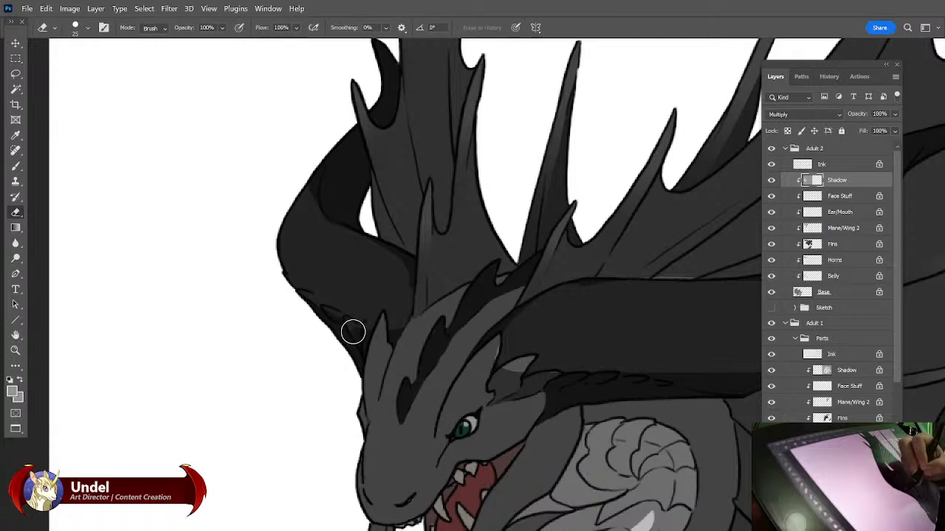
pyautogui.moveTo(332, 308); pyautogui.dragTo(349, 310)
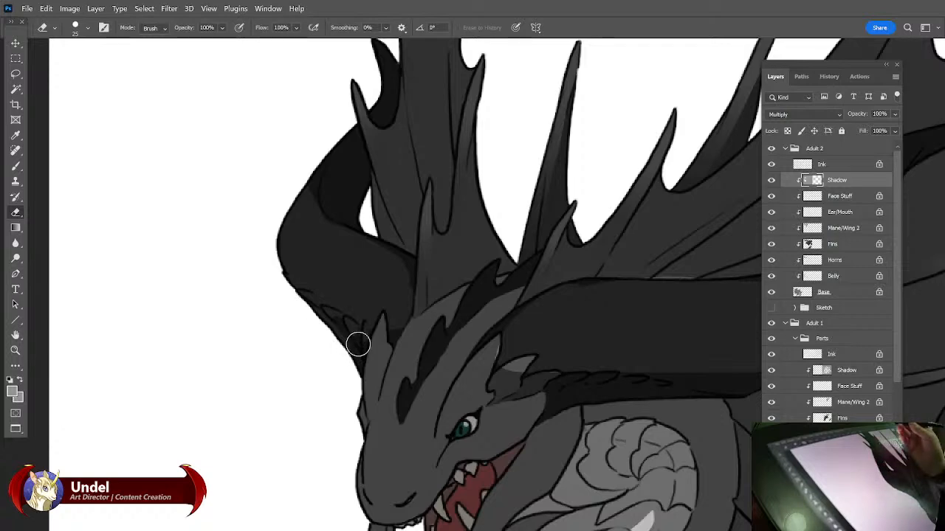
pyautogui.moveTo(357, 344); pyautogui.dragTo(344, 427)
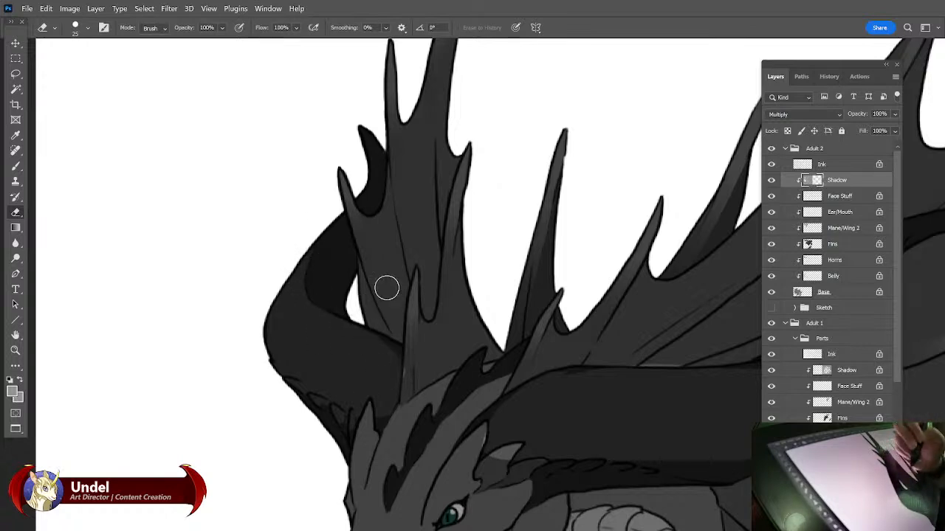
pyautogui.moveTo(359, 283); pyautogui.dragTo(332, 358)
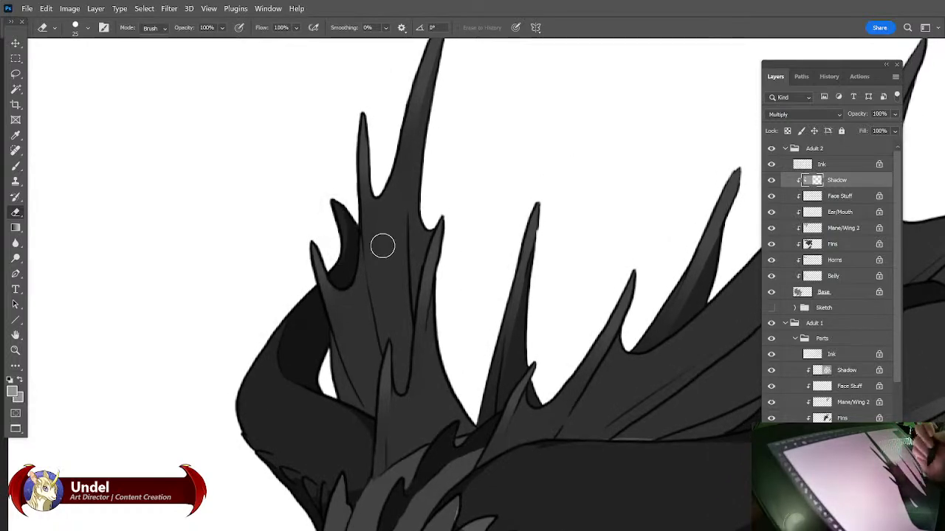
# Erase the shadow at the bend and along the underside of the left dragon's near horn with a size 10 eraser.
pyautogui.moveTo(606, 341)
pyautogui.mouseDown()
pyautogui.moveTo(578, 335)
pyautogui.moveTo(538, 259)
pyautogui.moveTo(561, 288)
pyautogui.moveTo(575, 288)
pyautogui.mouseUp()
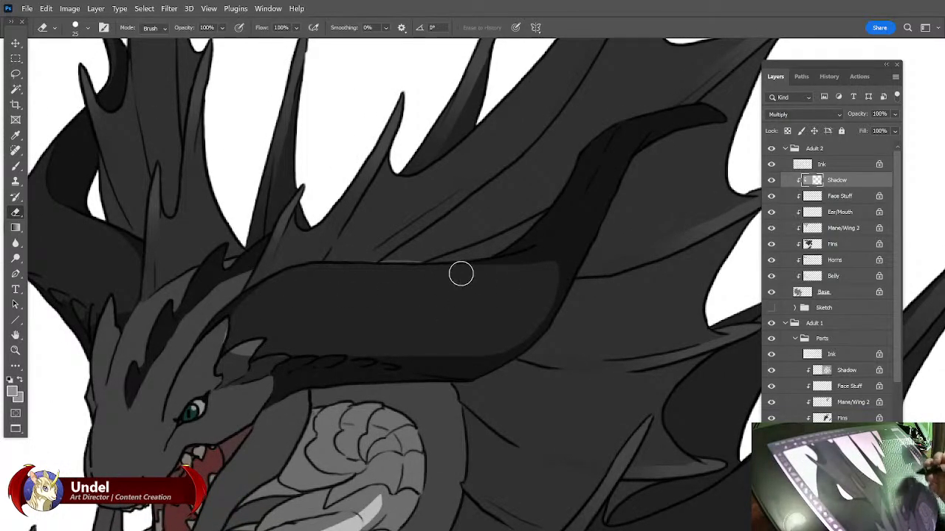
pyautogui.click(13, 168)
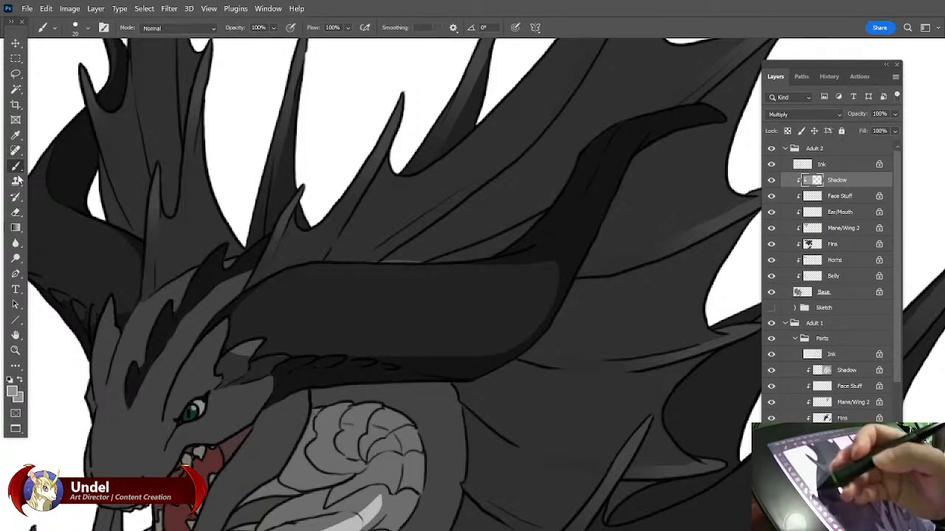
pyautogui.click(15, 215)
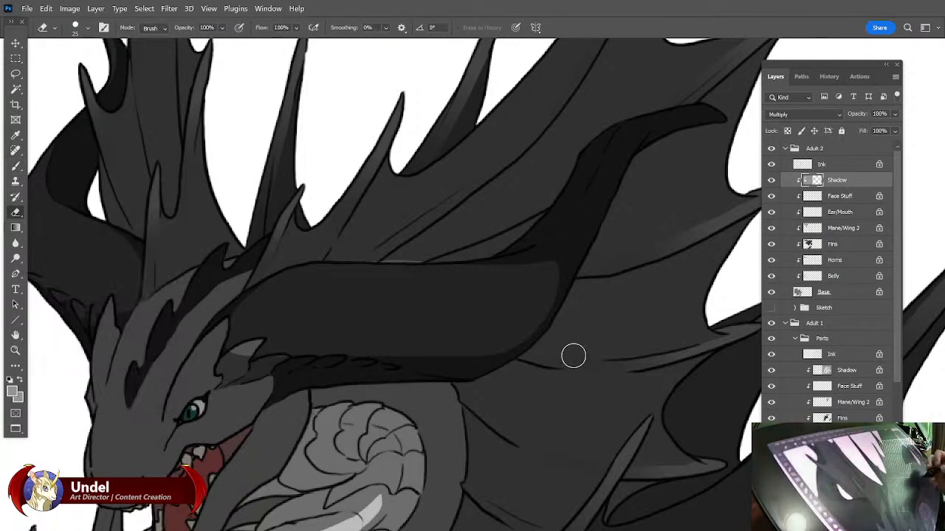
pyautogui.moveTo(573, 396)
pyautogui.mouseDown()
pyautogui.moveTo(649, 390)
pyautogui.moveTo(664, 435)
pyautogui.mouseUp()
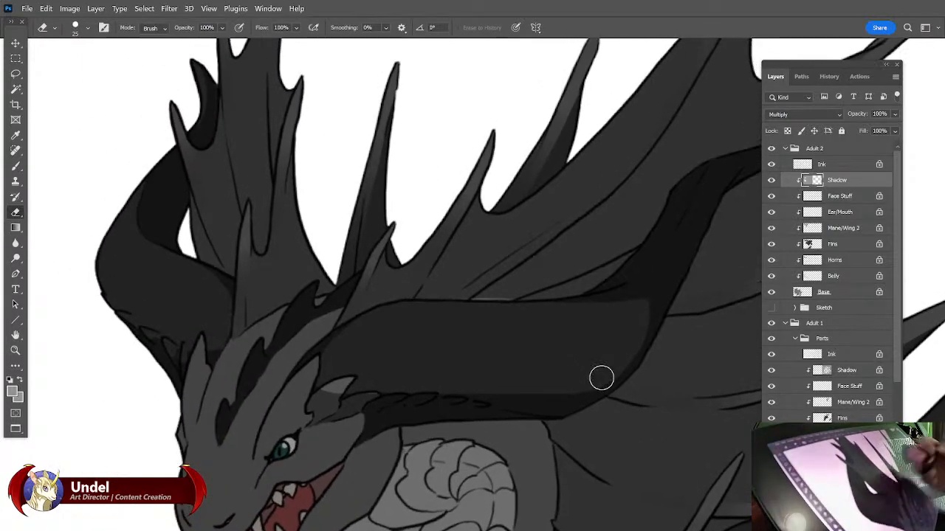
pyautogui.click(15, 167)
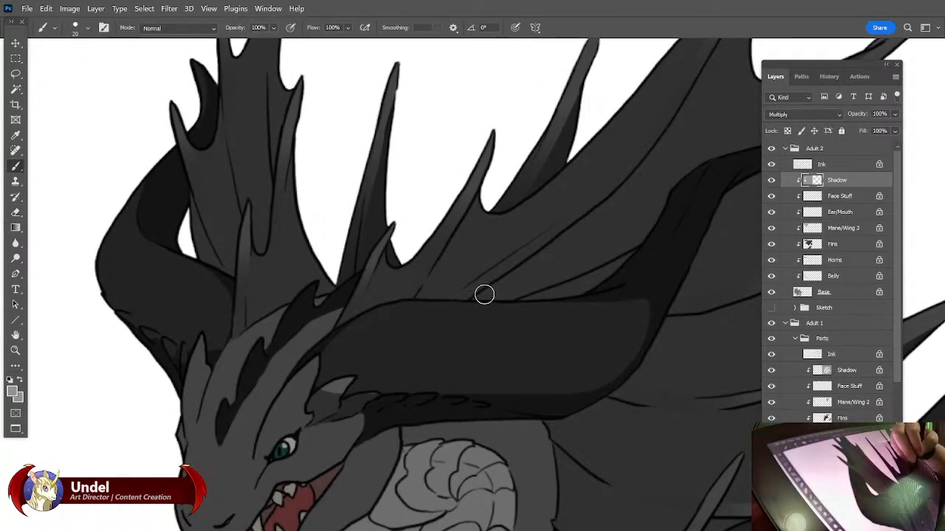
pyautogui.click(16, 212)
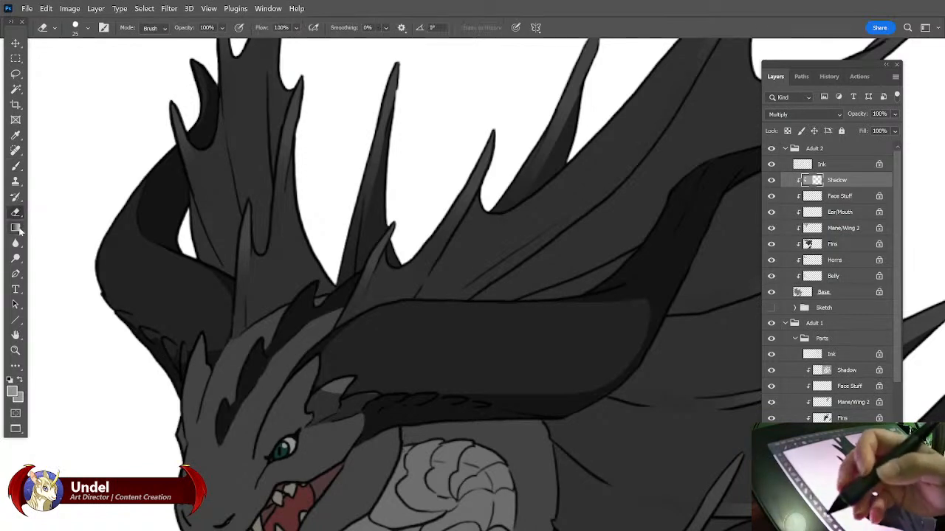
pyautogui.press(']')
pyautogui.press(']')
pyautogui.moveTo(657, 284); pyautogui.dragTo(646, 334)
pyautogui.moveTo(477, 389)
pyautogui.mouseDown()
pyautogui.moveTo(531, 399)
pyautogui.moveTo(526, 379)
pyautogui.mouseUp()
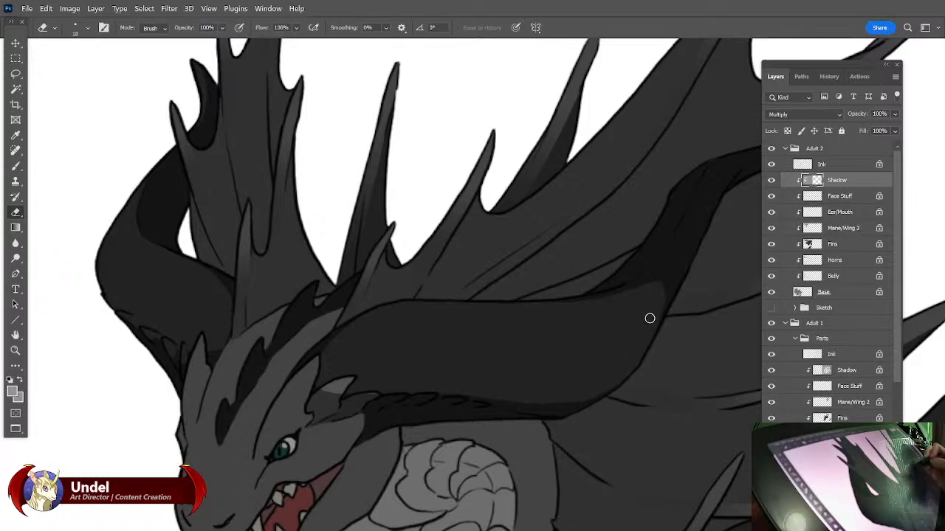
pyautogui.moveTo(699, 336); pyautogui.dragTo(644, 359)
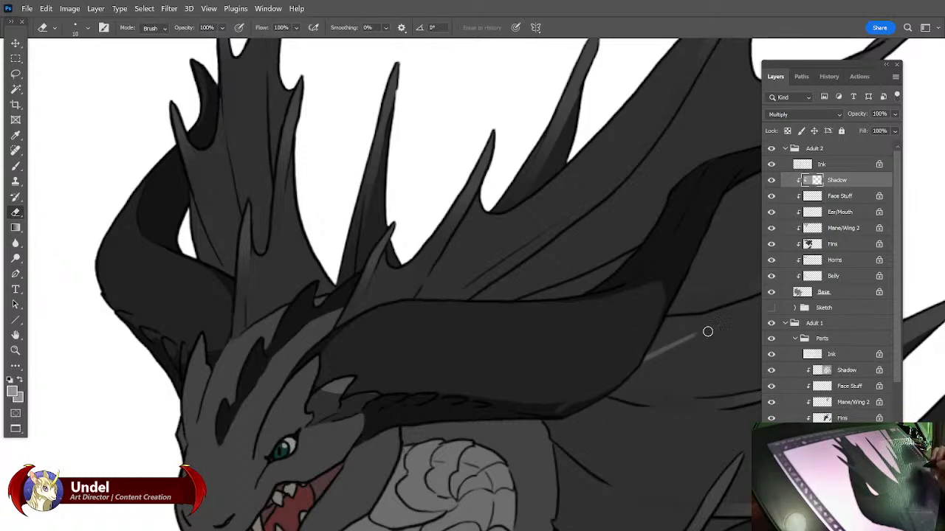
pyautogui.hotkey('ctrl', 'z')
# Erase the shadow from the small spikes at the near horn's base and along the horn's upward curve toward the tip.
pyautogui.moveTo(708, 331)
pyautogui.mouseDown()
pyautogui.moveTo(601, 412)
pyautogui.moveTo(705, 324)
pyautogui.mouseUp()
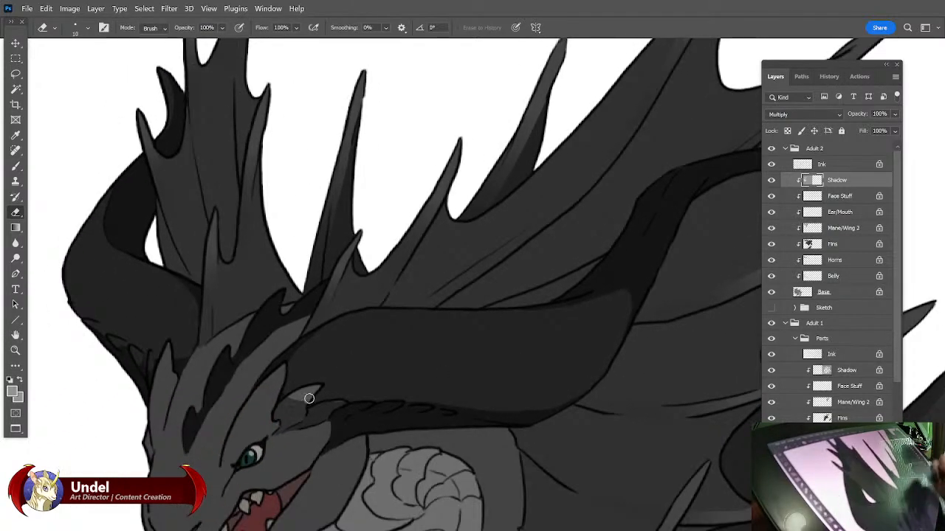
pyautogui.moveTo(278, 411)
pyautogui.mouseDown()
pyautogui.moveTo(311, 394)
pyautogui.moveTo(296, 398)
pyautogui.moveTo(318, 393)
pyautogui.moveTo(337, 404)
pyautogui.moveTo(316, 412)
pyautogui.moveTo(386, 405)
pyautogui.mouseUp()
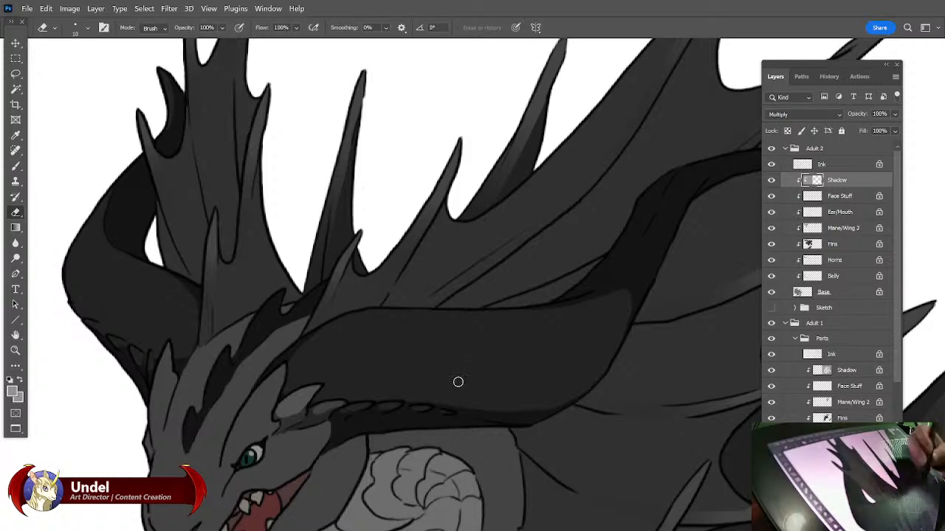
pyautogui.moveTo(654, 329)
pyautogui.mouseDown()
pyautogui.moveTo(628, 362)
pyautogui.moveTo(601, 373)
pyautogui.moveTo(558, 350)
pyautogui.moveTo(475, 351)
pyautogui.moveTo(538, 394)
pyautogui.moveTo(592, 354)
pyautogui.moveTo(635, 381)
pyautogui.moveTo(472, 420)
pyautogui.moveTo(490, 378)
pyautogui.moveTo(629, 347)
pyautogui.mouseUp()
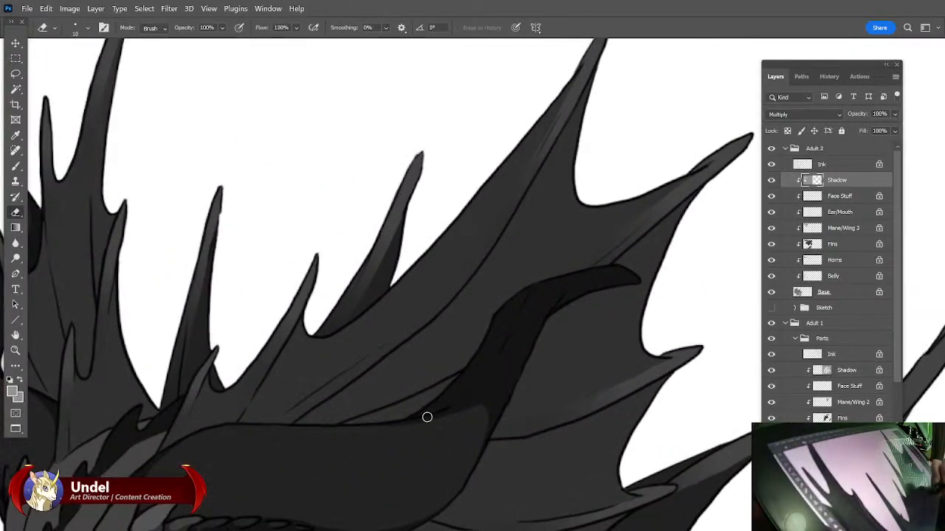
pyautogui.moveTo(379, 431)
pyautogui.mouseDown()
pyautogui.moveTo(450, 412)
pyautogui.moveTo(500, 360)
pyautogui.mouseUp()
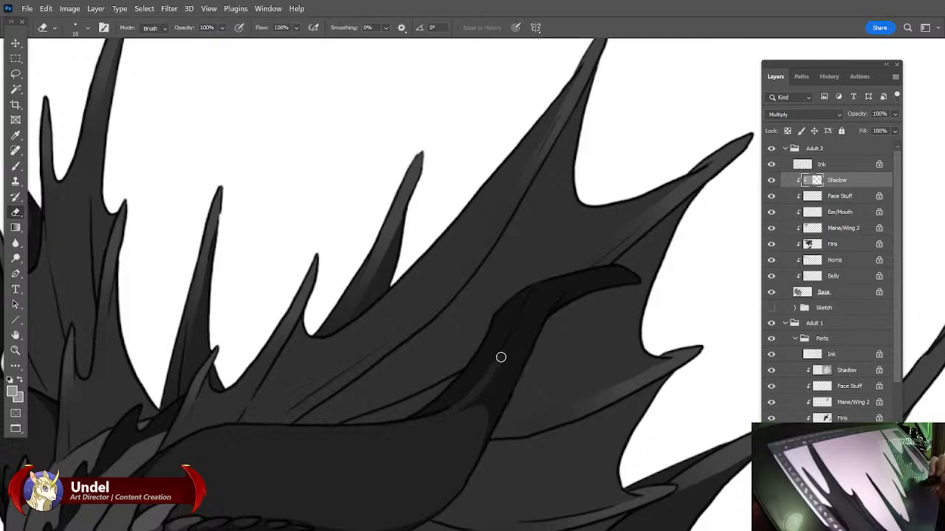
pyautogui.moveTo(580, 275)
pyautogui.mouseDown()
pyautogui.moveTo(550, 298)
pyautogui.moveTo(475, 441)
pyautogui.moveTo(516, 351)
pyautogui.moveTo(494, 380)
pyautogui.moveTo(515, 357)
pyautogui.moveTo(492, 404)
pyautogui.mouseUp()
pyautogui.moveTo(540, 298); pyautogui.dragTo(531, 317)
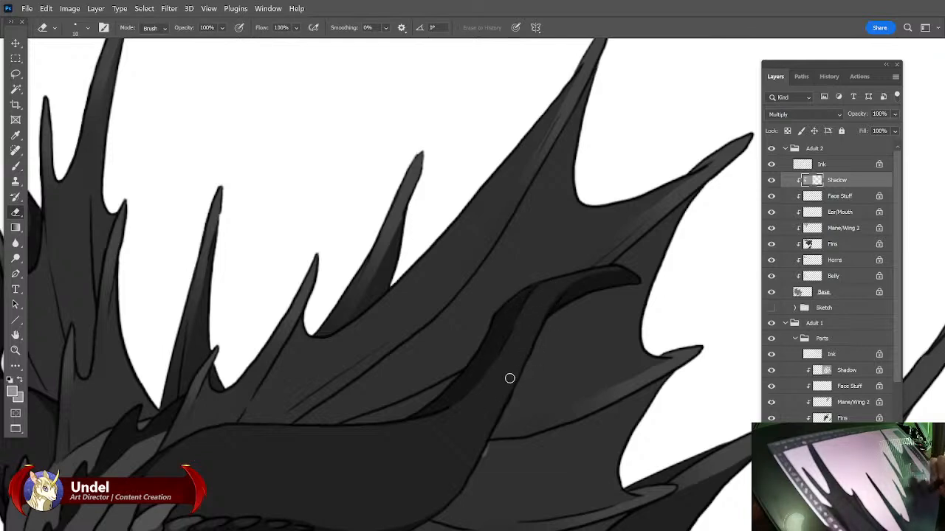
pyautogui.press('b')
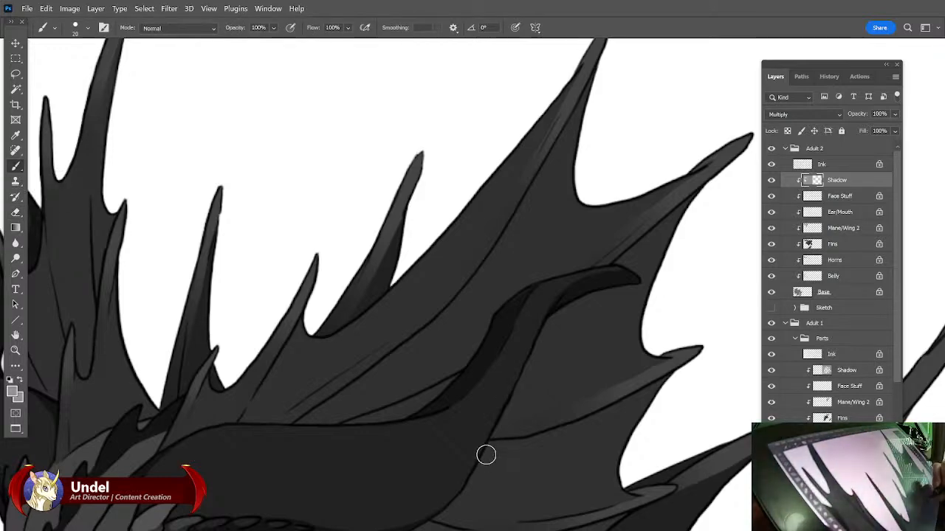
# Erase the shadow from the left dragon's near brow ridge above the eye on the Shadow layer with a size 15 eraser.
pyautogui.moveTo(377, 355); pyautogui.dragTo(483, 304)
pyautogui.click(16, 228)
pyautogui.click(17, 213)
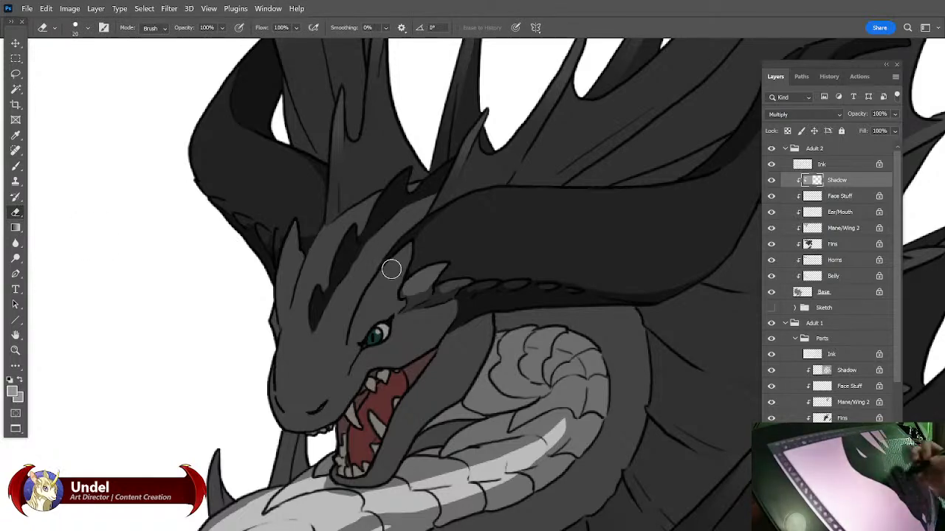
pyautogui.press('[')
pyautogui.moveTo(407, 246)
pyautogui.mouseDown()
pyautogui.moveTo(353, 336)
pyautogui.moveTo(391, 286)
pyautogui.mouseUp()
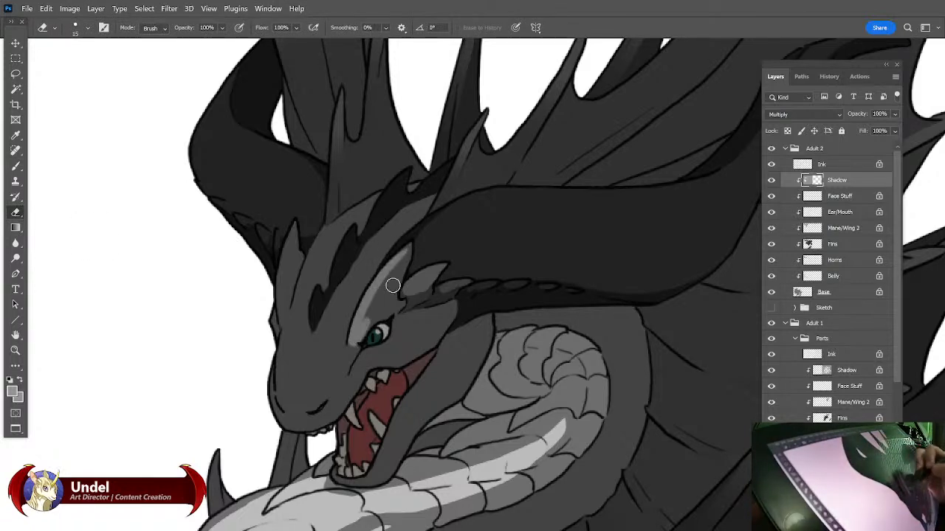
pyautogui.hotkey('ctrl', 'z')
pyautogui.click(828, 165)
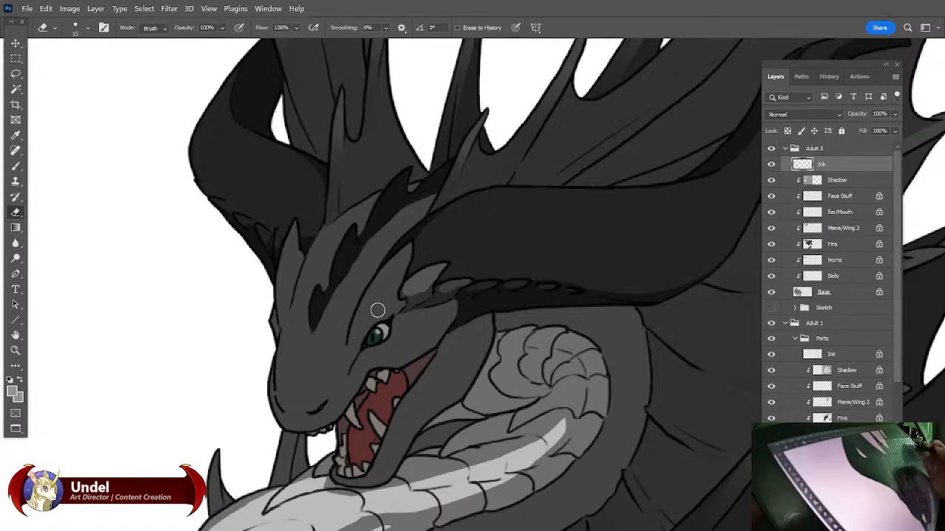
pyautogui.click(838, 180)
pyautogui.moveTo(405, 247)
pyautogui.mouseDown()
pyautogui.moveTo(355, 328)
pyautogui.moveTo(377, 310)
pyautogui.moveTo(403, 252)
pyautogui.moveTo(380, 307)
pyautogui.mouseUp()
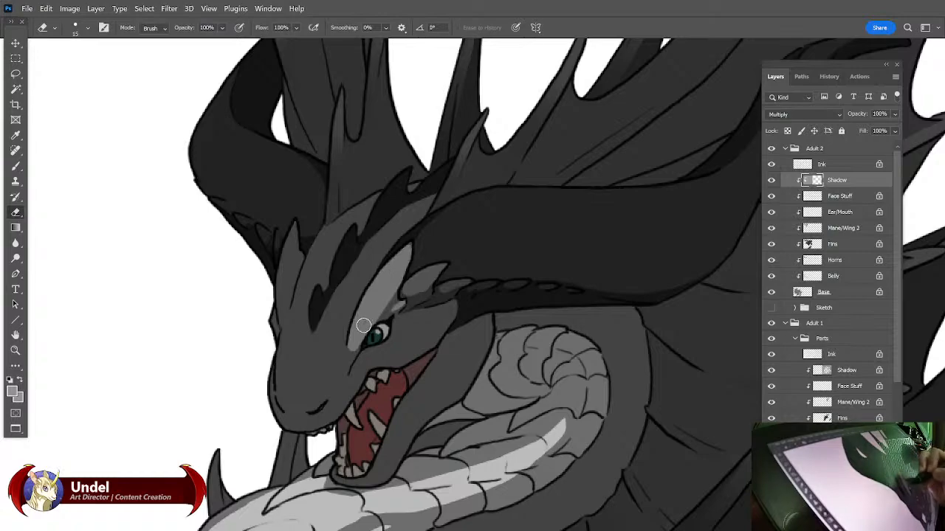
pyautogui.moveTo(727, 373)
pyautogui.mouseDown()
pyautogui.moveTo(272, 314)
pyautogui.moveTo(538, 340)
pyautogui.moveTo(280, 325)
pyautogui.mouseUp()
pyautogui.moveTo(723, 354)
pyautogui.mouseDown()
pyautogui.moveTo(454, 338)
pyautogui.moveTo(373, 303)
pyautogui.mouseUp()
pyautogui.moveTo(727, 369); pyautogui.dragTo(110, 222)
pyautogui.moveTo(727, 487); pyautogui.dragTo(449, 460)
pyautogui.moveTo(400, 401); pyautogui.dragTo(657, 435)
pyautogui.moveTo(247, 317); pyautogui.dragTo(687, 399)
pyautogui.moveTo(141, 332); pyautogui.dragTo(686, 332)
pyautogui.moveTo(140, 399); pyautogui.dragTo(672, 295)
pyautogui.moveTo(170, 414); pyautogui.dragTo(642, 324)
pyautogui.moveTo(378, 272); pyautogui.dragTo(533, 419)
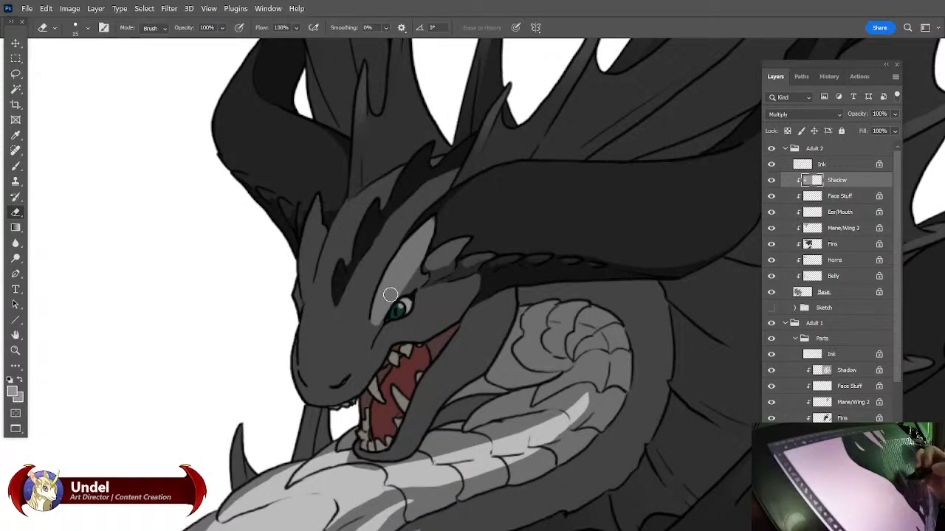
# Erase the shadow from the left dragon's far brow spike and along a curved strip down the snout.
pyautogui.moveTo(318, 195)
pyautogui.mouseDown()
pyautogui.moveTo(308, 283)
pyautogui.moveTo(313, 208)
pyautogui.mouseUp()
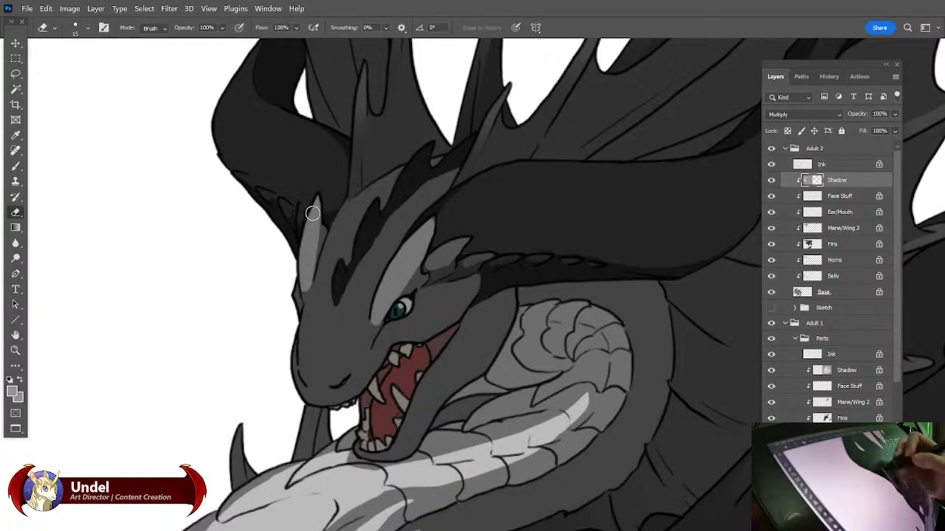
pyautogui.moveTo(312, 254); pyautogui.dragTo(315, 240)
pyautogui.moveTo(551, 320); pyautogui.dragTo(537, 353)
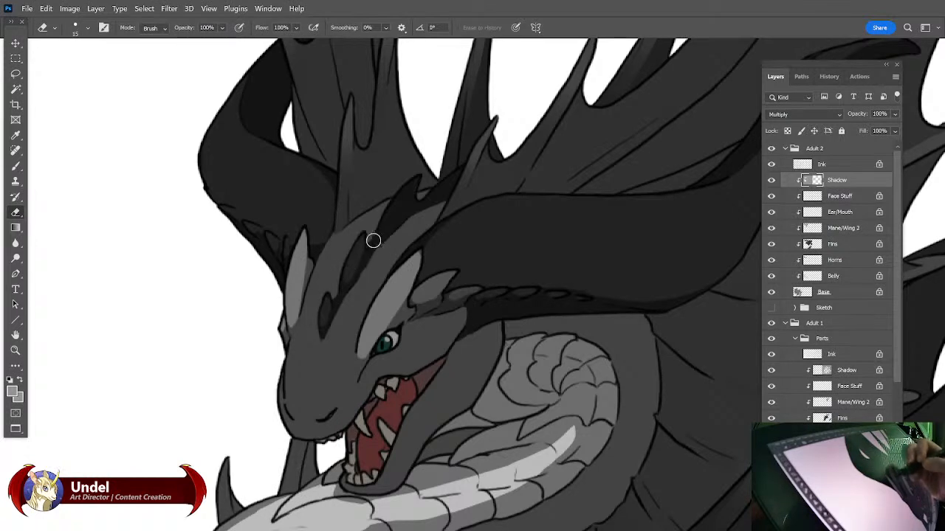
pyautogui.moveTo(307, 326)
pyautogui.mouseDown()
pyautogui.moveTo(298, 333)
pyautogui.moveTo(305, 409)
pyautogui.moveTo(323, 400)
pyautogui.mouseUp()
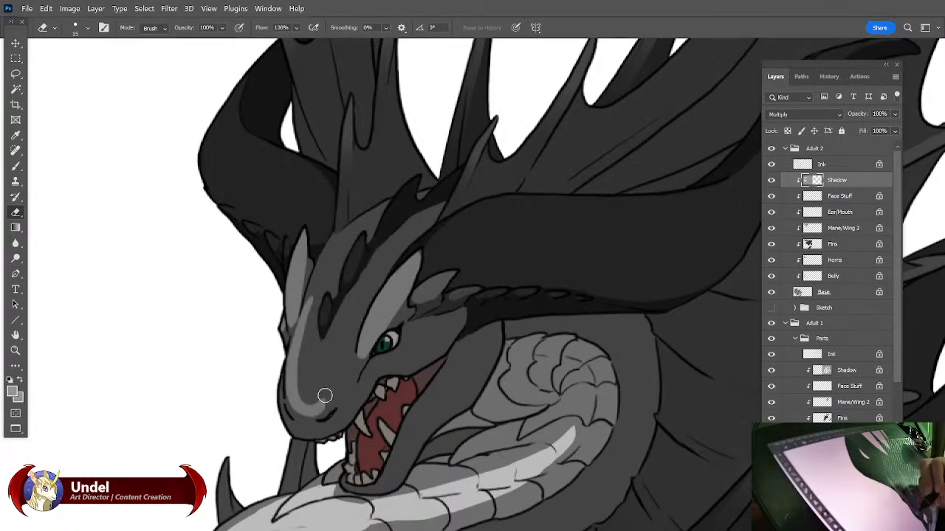
pyautogui.moveTo(333, 329)
pyautogui.mouseDown()
pyautogui.moveTo(363, 288)
pyautogui.moveTo(358, 312)
pyautogui.moveTo(376, 299)
pyautogui.mouseUp()
pyautogui.hotkey('ctrl', 'z')
pyautogui.hotkey('ctrl', 'z')
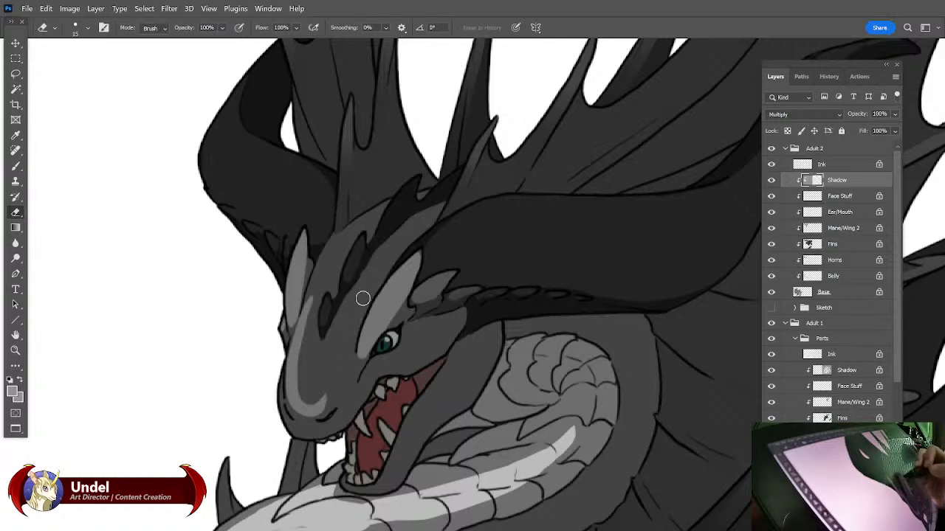
# Erase the shadow from the top of the snout and the forehead strips beside the dark crest markings, retouching the edges with the Brush.
pyautogui.moveTo(332, 328)
pyautogui.mouseDown()
pyautogui.moveTo(379, 274)
pyautogui.moveTo(357, 316)
pyautogui.moveTo(349, 375)
pyautogui.moveTo(328, 408)
pyautogui.moveTo(309, 416)
pyautogui.moveTo(288, 378)
pyautogui.mouseUp()
pyautogui.moveTo(309, 313)
pyautogui.mouseDown()
pyautogui.moveTo(318, 351)
pyautogui.moveTo(346, 316)
pyautogui.moveTo(337, 368)
pyautogui.moveTo(347, 350)
pyautogui.moveTo(308, 406)
pyautogui.moveTo(313, 293)
pyautogui.moveTo(324, 258)
pyautogui.moveTo(333, 293)
pyautogui.moveTo(329, 250)
pyautogui.moveTo(366, 218)
pyautogui.moveTo(335, 272)
pyautogui.moveTo(352, 233)
pyautogui.mouseUp()
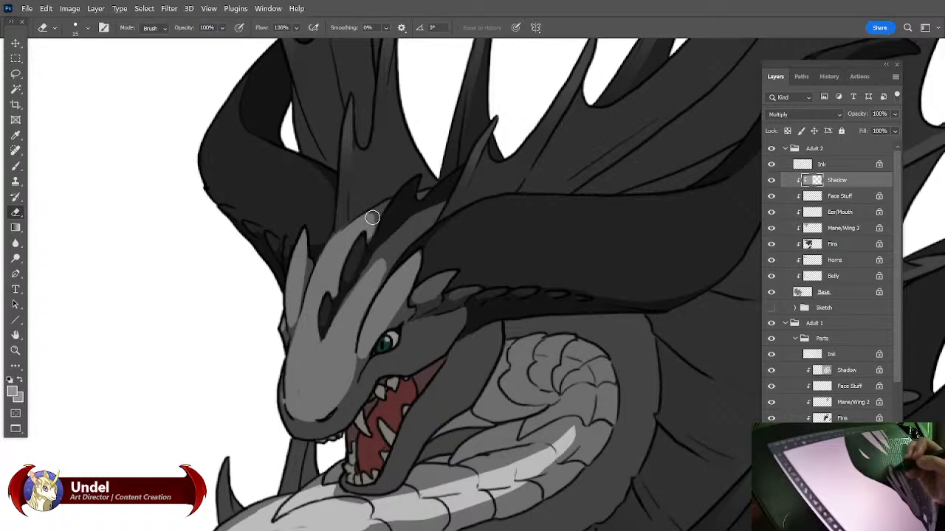
pyautogui.press('b')
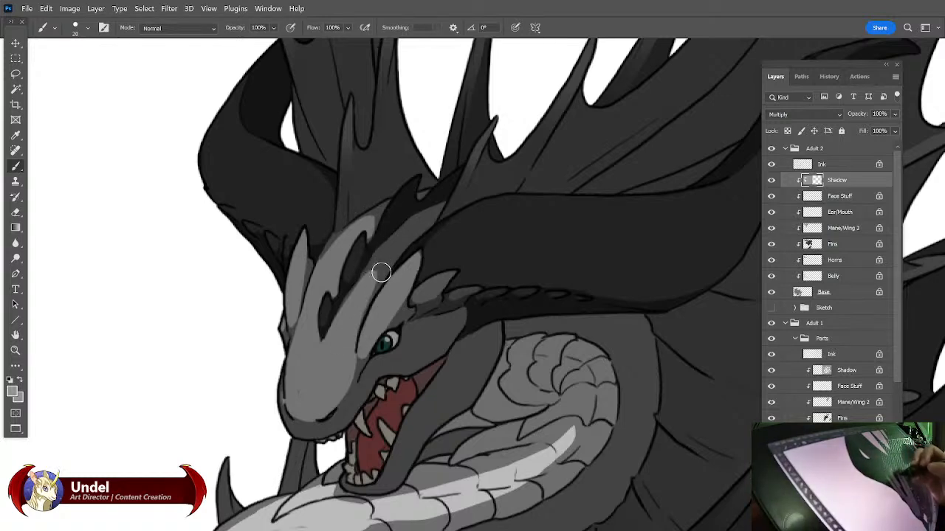
pyautogui.press('e')
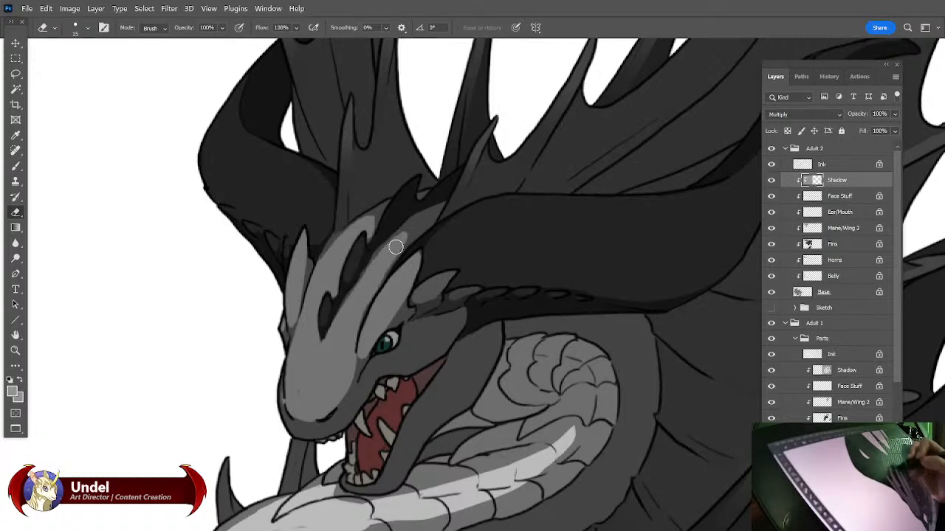
pyautogui.moveTo(557, 334); pyautogui.dragTo(569, 277)
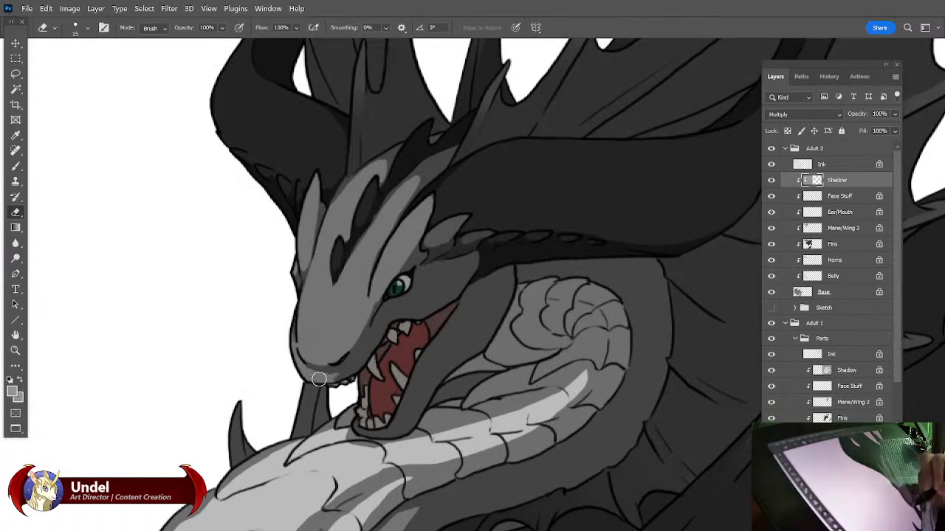
pyautogui.moveTo(744, 316); pyautogui.dragTo(274, 278)
pyautogui.moveTo(726, 347); pyautogui.dragTo(362, 331)
pyautogui.moveTo(727, 325); pyautogui.dragTo(295, 299)
pyautogui.moveTo(727, 317); pyautogui.dragTo(133, 276)
pyautogui.moveTo(344, 327); pyautogui.dragTo(727, 362)
pyautogui.moveTo(221, 362); pyautogui.dragTo(560, 373)
pyautogui.moveTo(222, 361); pyautogui.dragTo(524, 351)
pyautogui.moveTo(221, 354); pyautogui.dragTo(518, 341)
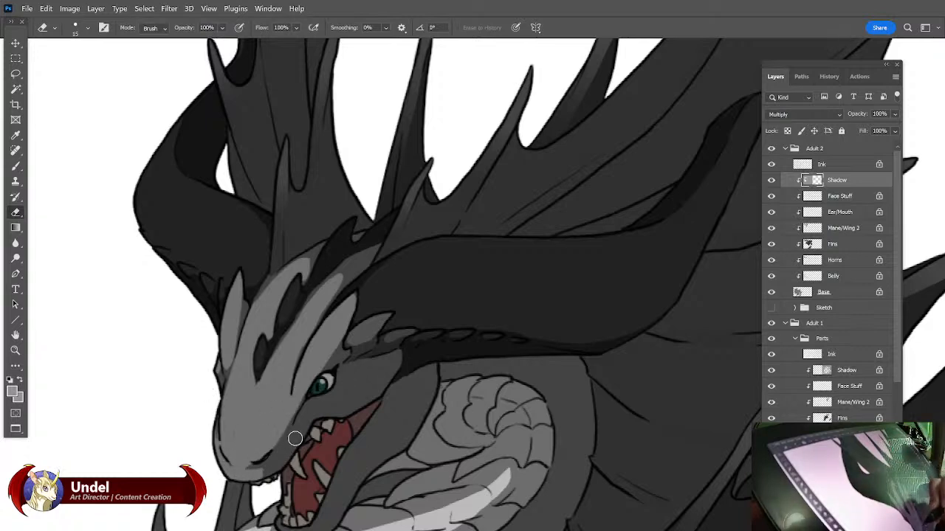
# Erase the shadow around the left dragon's nostril, along the upper lip and across the cheek behind the eye.
pyautogui.moveTo(271, 463)
pyautogui.mouseDown()
pyautogui.moveTo(302, 426)
pyautogui.moveTo(269, 475)
pyautogui.mouseUp()
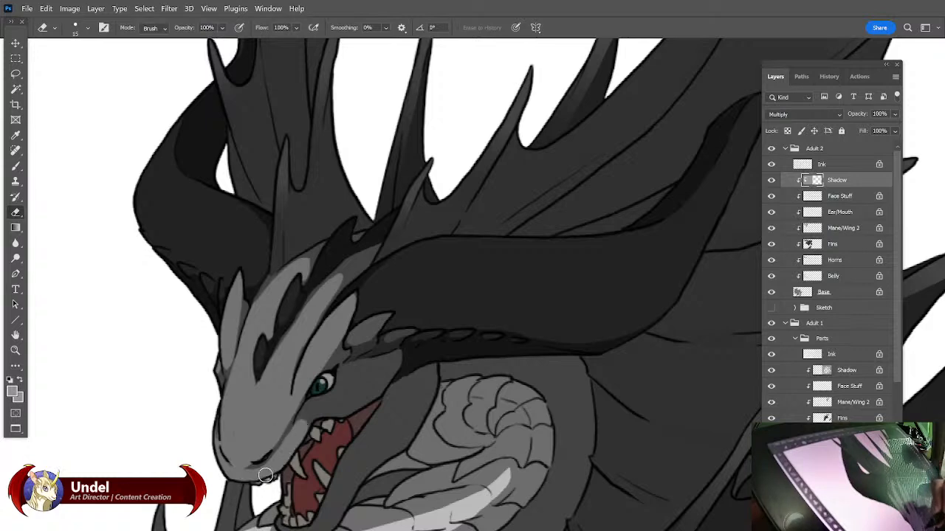
pyautogui.moveTo(385, 362)
pyautogui.mouseDown()
pyautogui.moveTo(321, 407)
pyautogui.moveTo(359, 399)
pyautogui.moveTo(395, 359)
pyautogui.moveTo(299, 425)
pyautogui.mouseUp()
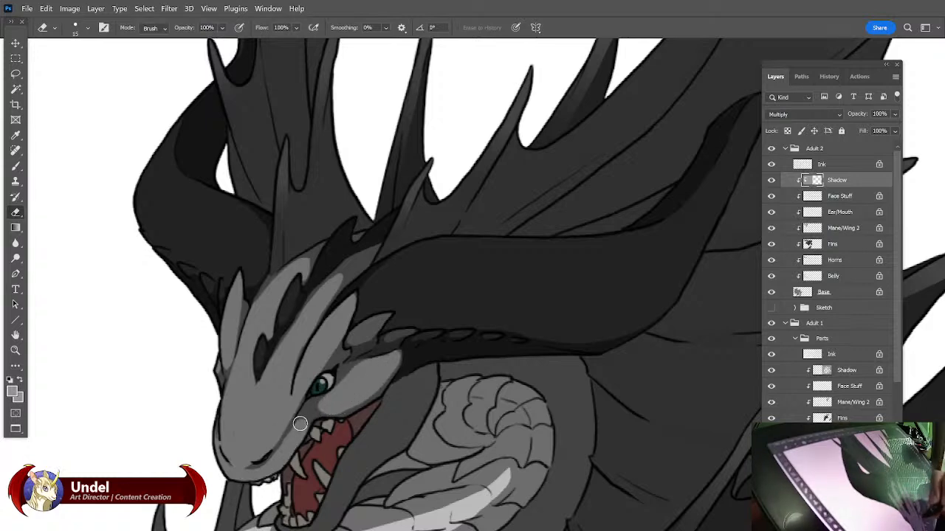
# Repaint the shadow beneath the left dragon's eye with a size 20 brush and erase the shadow covering the eye.
pyautogui.press('b')
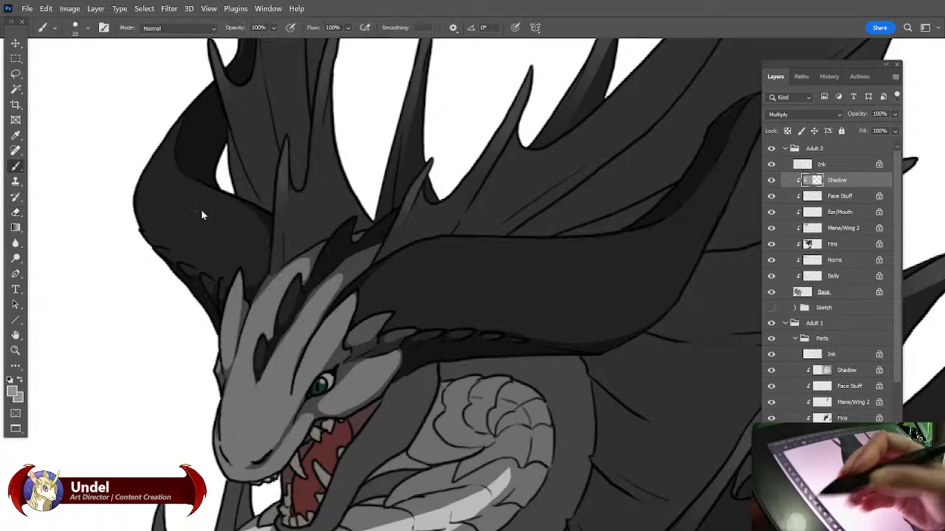
pyautogui.moveTo(328, 394); pyautogui.dragTo(322, 385)
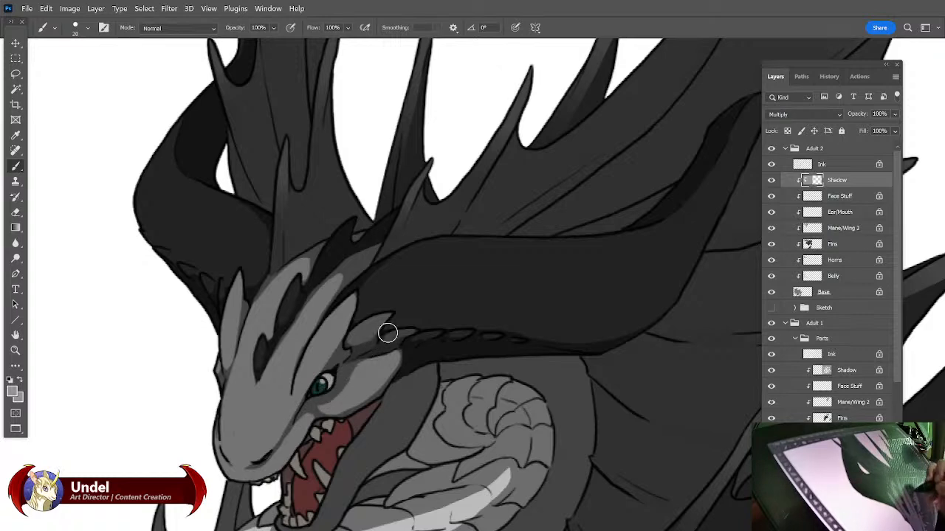
pyautogui.press('e')
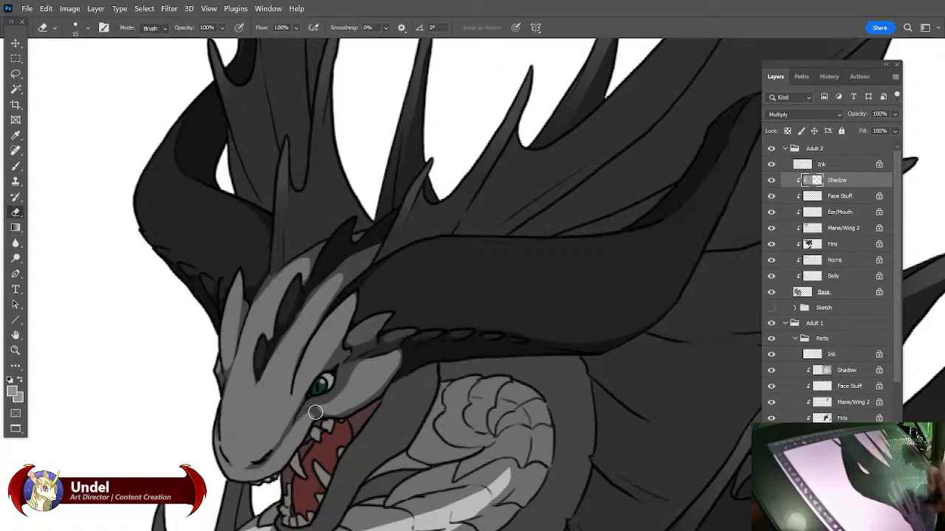
pyautogui.click(15, 165)
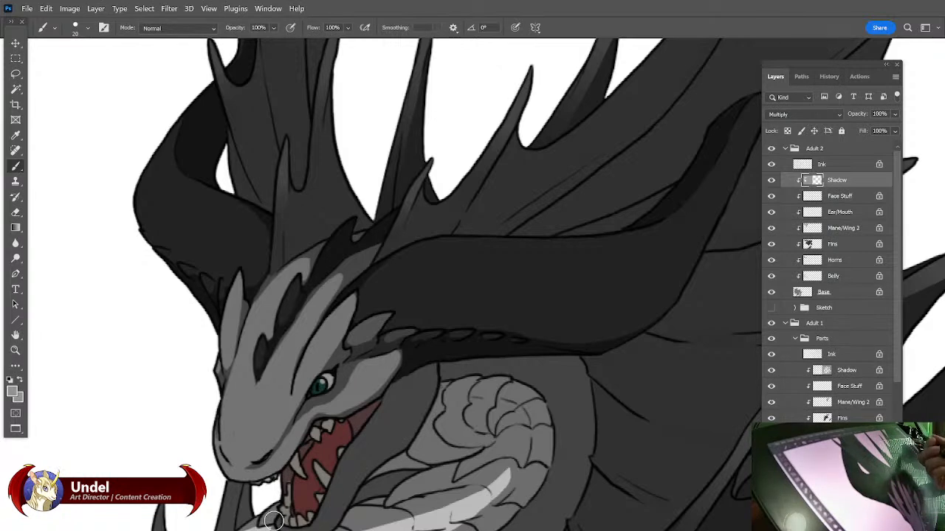
pyautogui.click(16, 212)
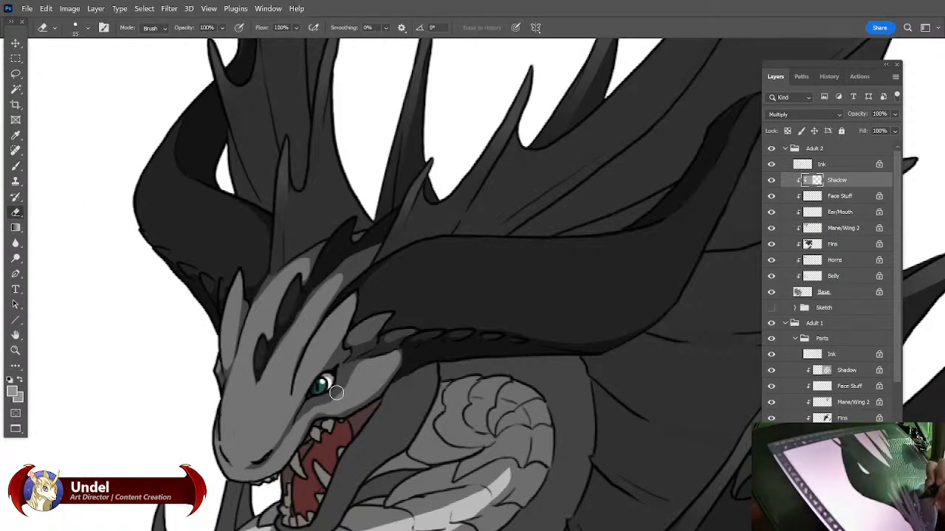
# Retouch the edges of the shadow beneath the left dragon's eye and along the upper lip with the Brush and Eraser.
pyautogui.moveTo(457, 394); pyautogui.dragTo(460, 363)
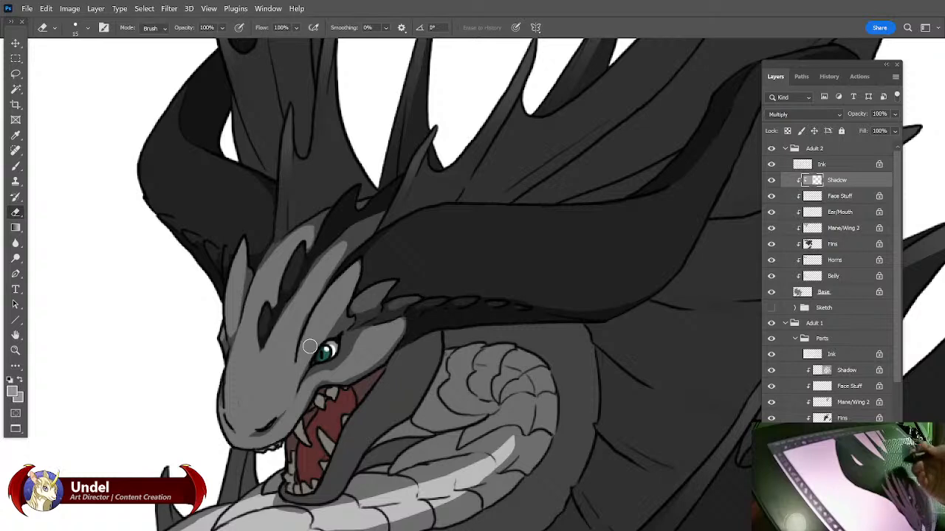
pyautogui.click(15, 165)
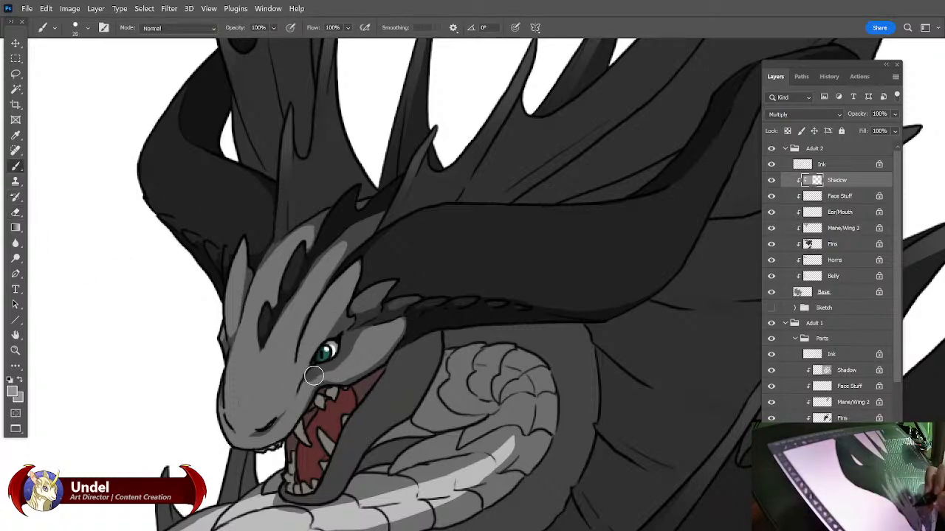
pyautogui.moveTo(465, 354); pyautogui.dragTo(272, 247)
pyautogui.moveTo(495, 358)
pyautogui.mouseDown()
pyautogui.moveTo(615, 376)
pyautogui.moveTo(565, 369)
pyautogui.mouseUp()
pyautogui.press('e')
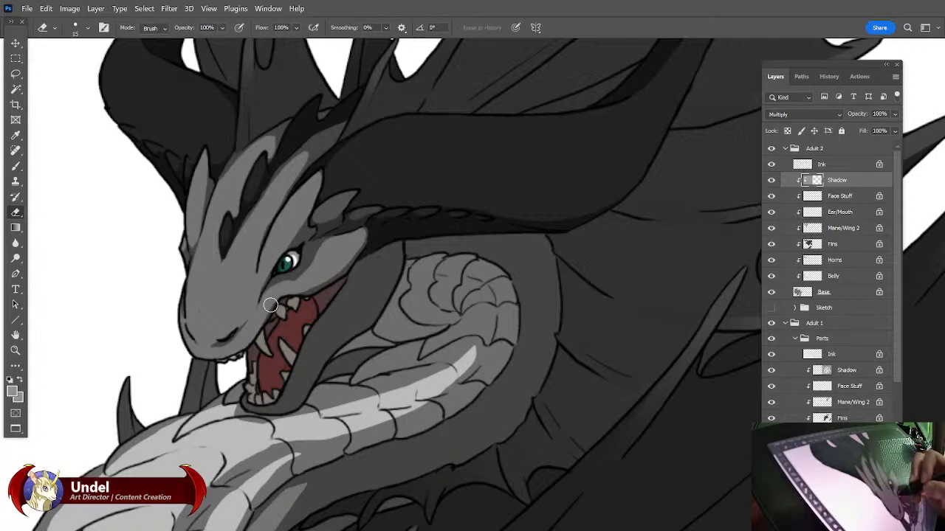
pyautogui.press('b')
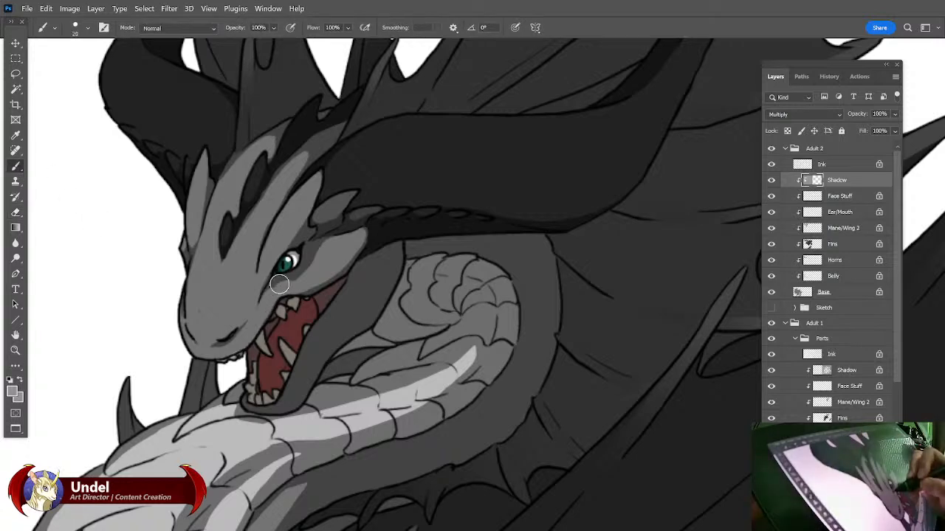
pyautogui.moveTo(398, 301); pyautogui.dragTo(411, 301)
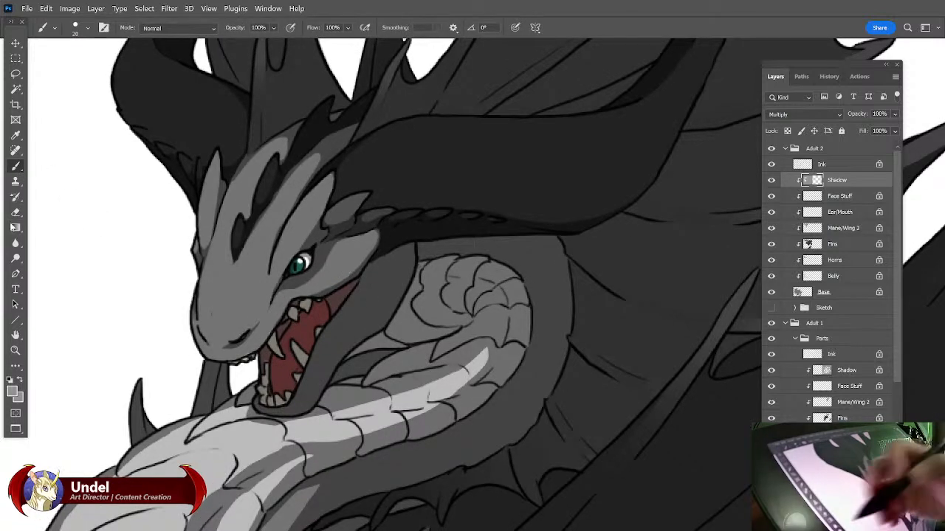
# Erase the shadow from the left dragon's teeth, the lit part of the tongue and the length of the lower jaw.
pyautogui.press('e')
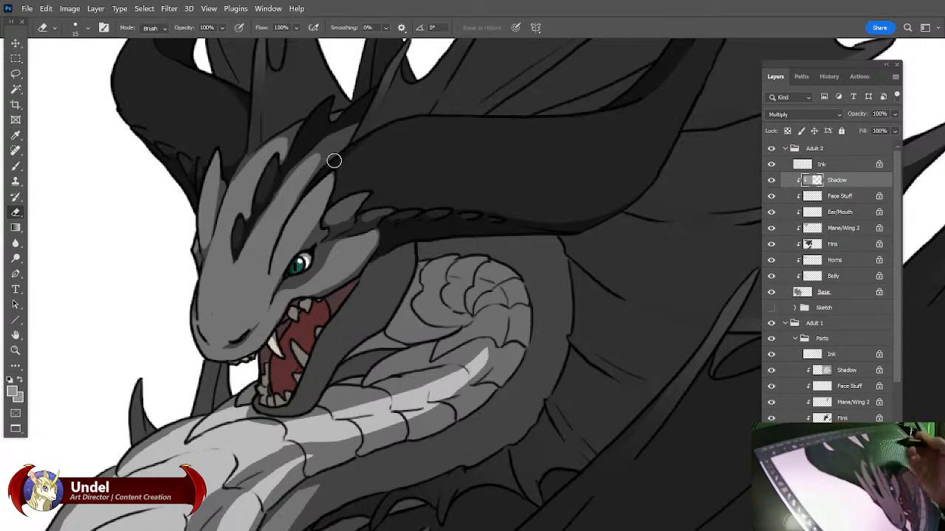
pyautogui.moveTo(512, 327); pyautogui.dragTo(508, 274)
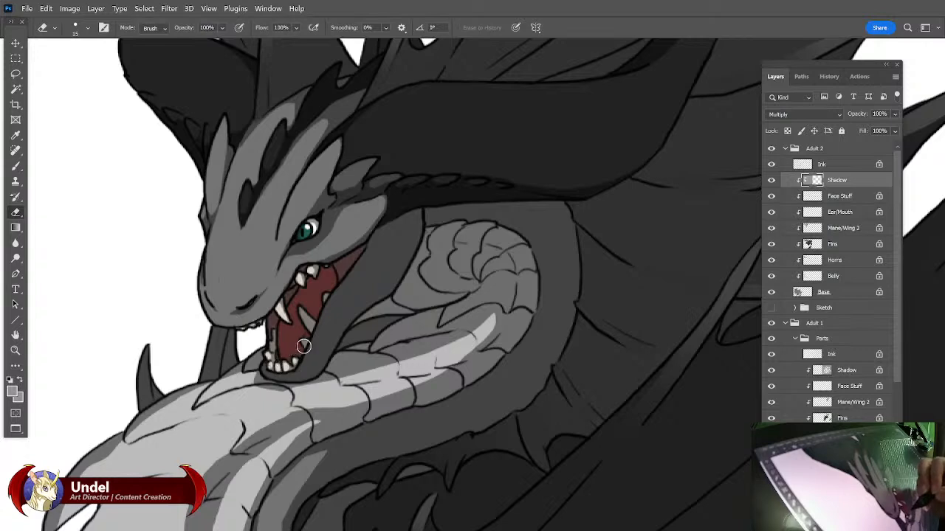
pyautogui.moveTo(307, 322)
pyautogui.mouseDown()
pyautogui.moveTo(299, 310)
pyautogui.moveTo(307, 320)
pyautogui.mouseUp()
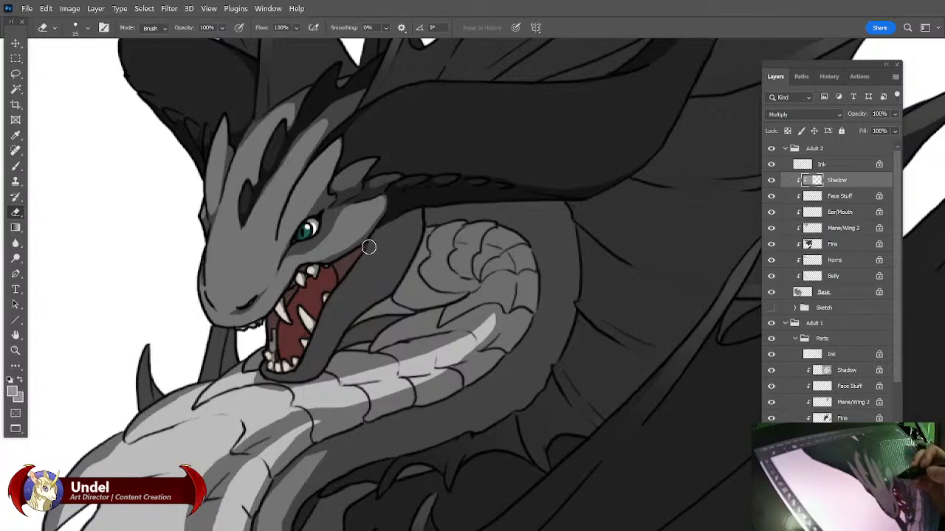
pyautogui.moveTo(394, 236)
pyautogui.mouseDown()
pyautogui.moveTo(384, 263)
pyautogui.moveTo(314, 337)
pyautogui.mouseUp()
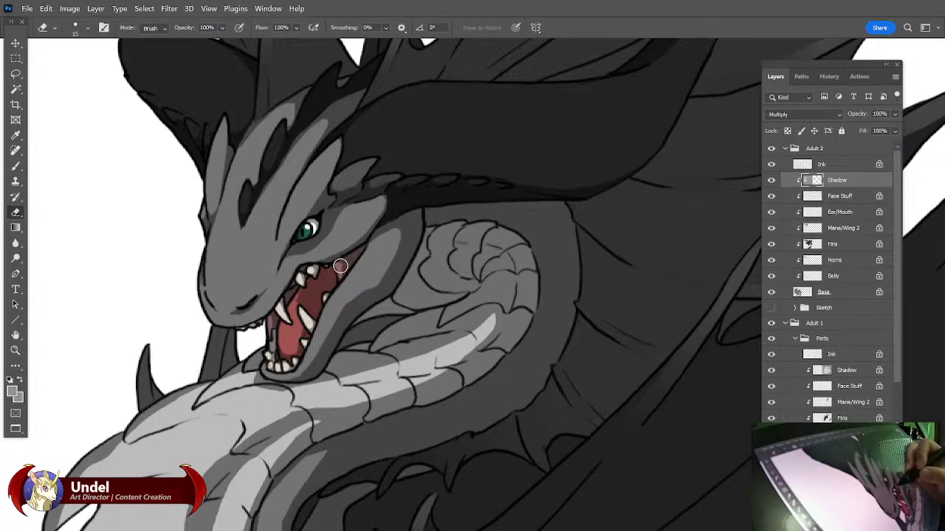
# Compare the head with the Adult 2 Shadow layer hidden and shown, and erase shadow at the front of the open mouth near the lower teeth.
pyautogui.moveTo(534, 312)
pyautogui.mouseDown()
pyautogui.moveTo(484, 354)
pyautogui.moveTo(506, 369)
pyautogui.moveTo(523, 349)
pyautogui.mouseUp()
pyautogui.moveTo(525, 472); pyautogui.dragTo(524, 366)
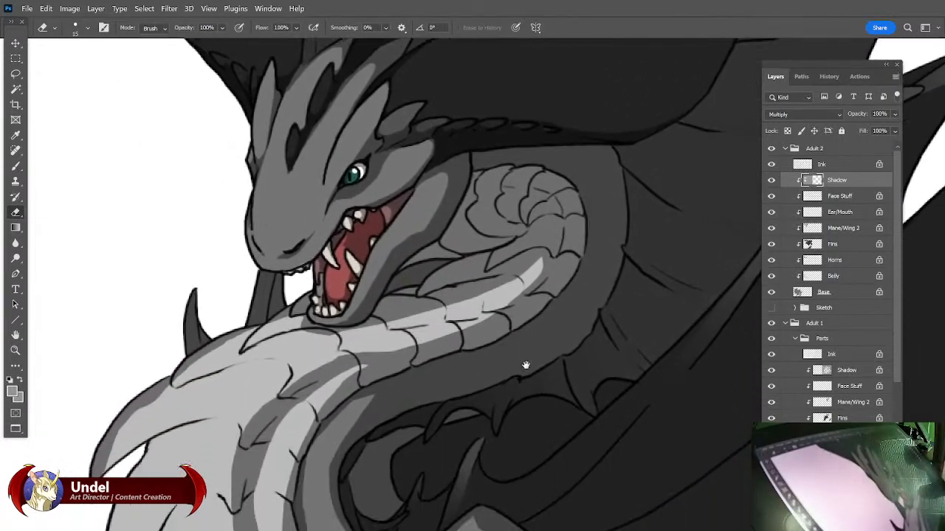
pyautogui.hotkey('ctrl', '-')
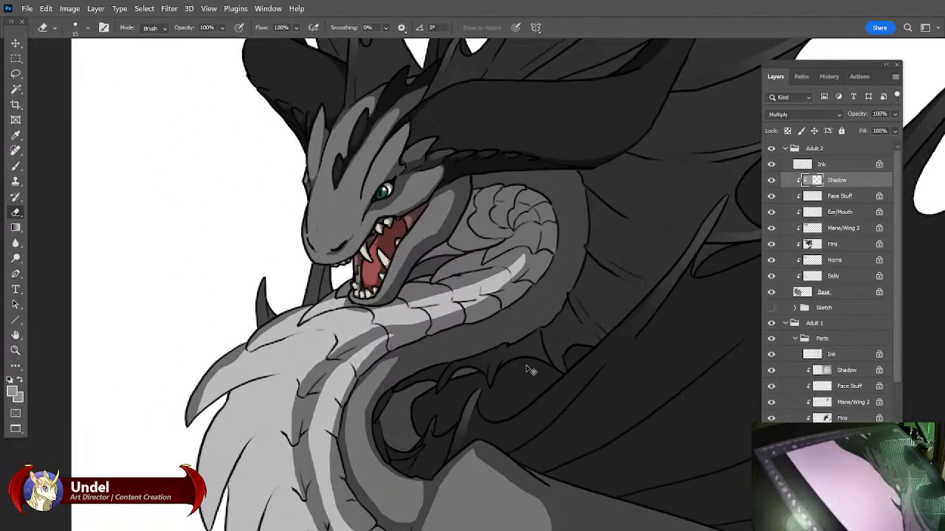
pyautogui.scroll(5, 525, 365)
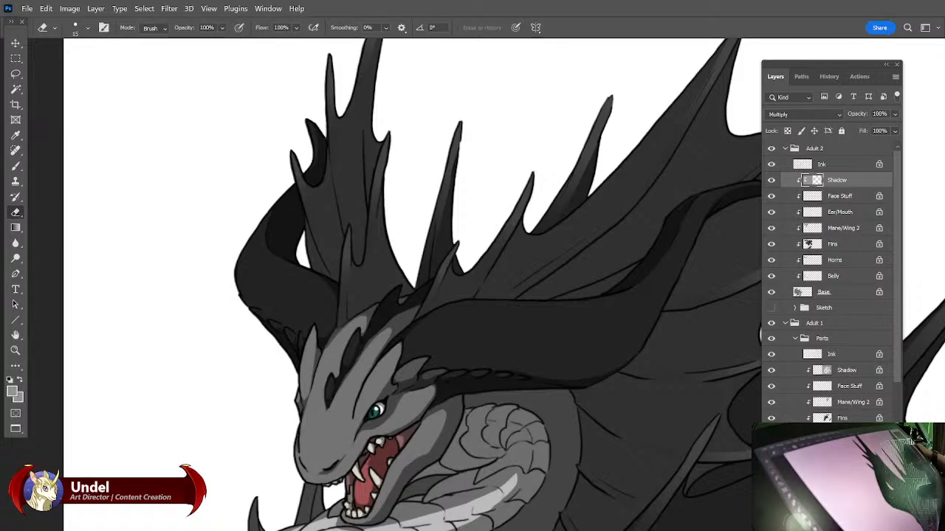
pyautogui.click(771, 180)
pyautogui.click(771, 185)
pyautogui.click(772, 185)
pyautogui.click(770, 185)
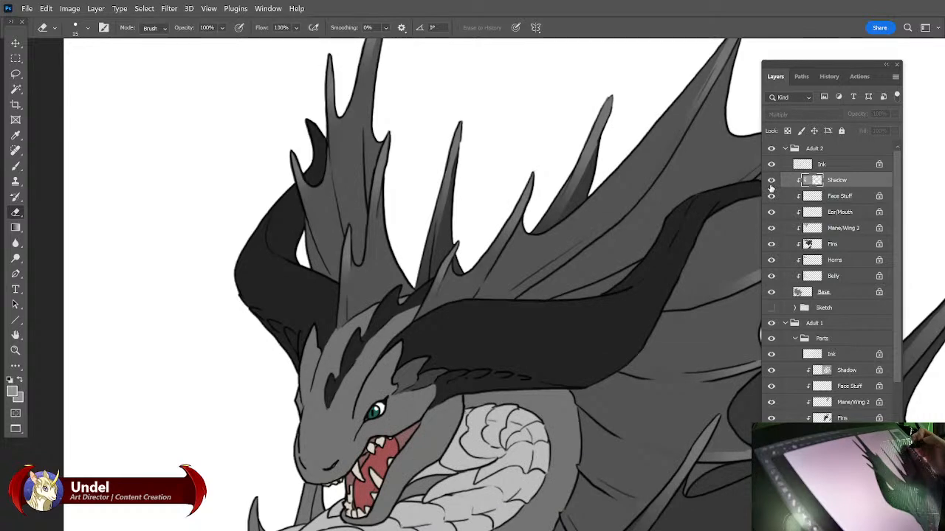
pyautogui.click(772, 183)
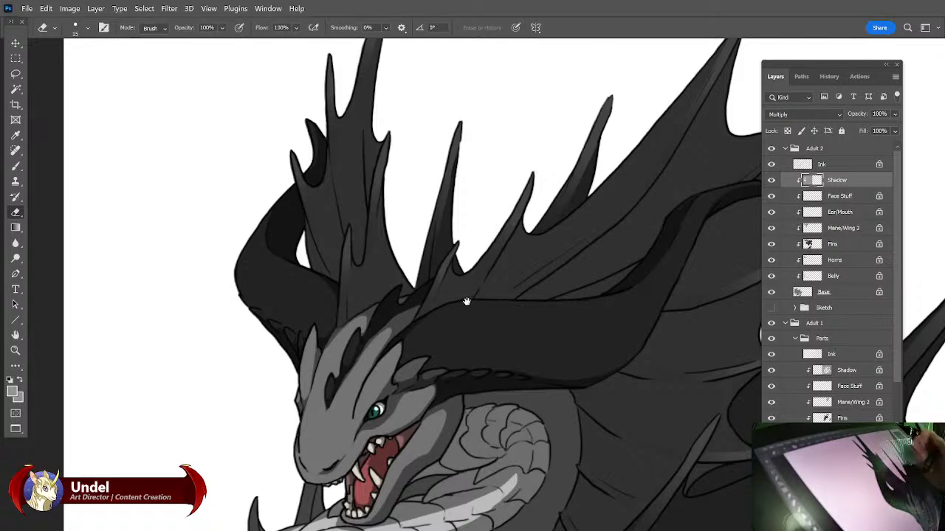
pyautogui.moveTo(476, 354); pyautogui.dragTo(533, 182)
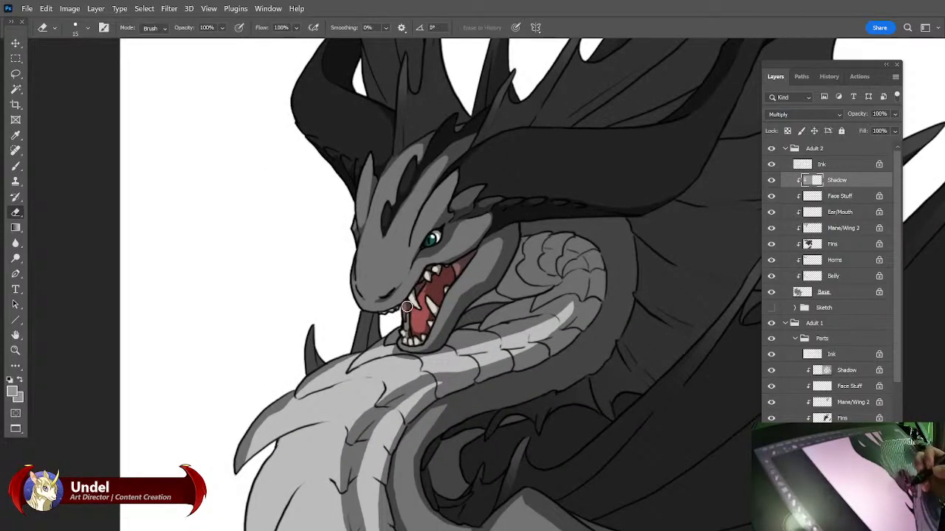
pyautogui.moveTo(400, 316); pyautogui.dragTo(414, 336)
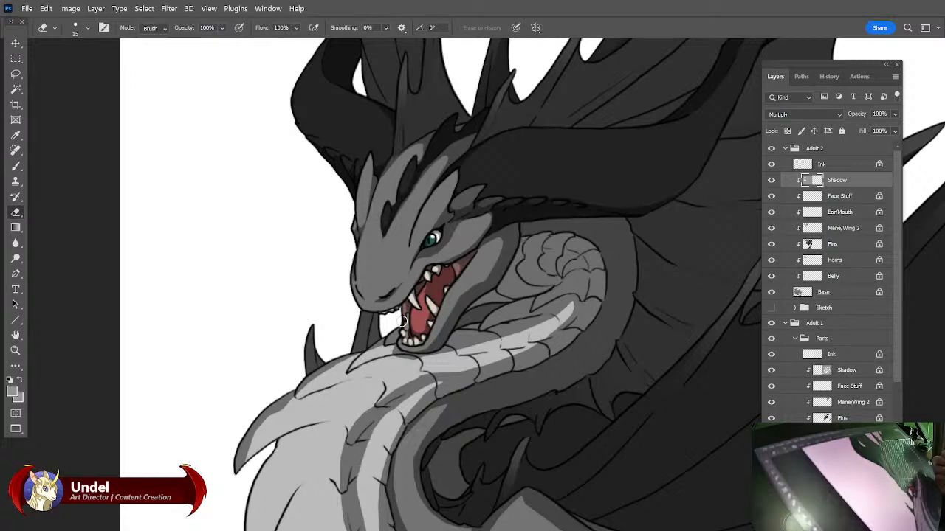
# Unlock the Adult 2 Fins layer, hide the Shadow layer, and paint the small chest spike and the fin below the chin dark.
pyautogui.click(771, 245)
pyautogui.click(771, 245)
pyautogui.click(772, 245)
pyautogui.click(771, 245)
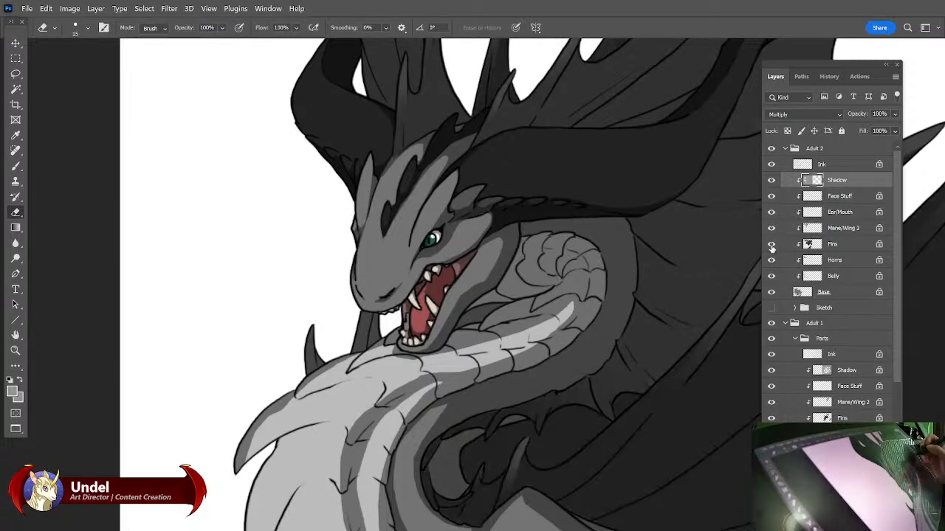
pyautogui.click(771, 248)
pyautogui.click(771, 247)
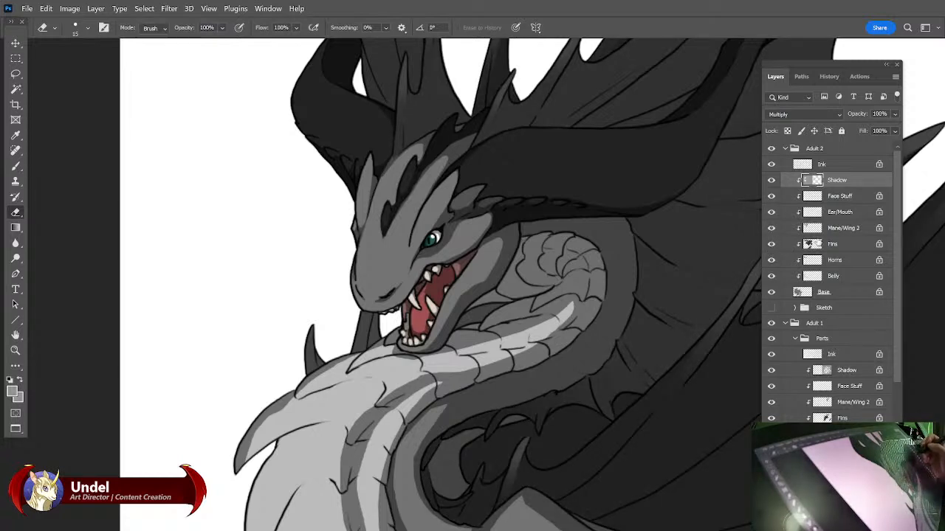
pyautogui.click(853, 245)
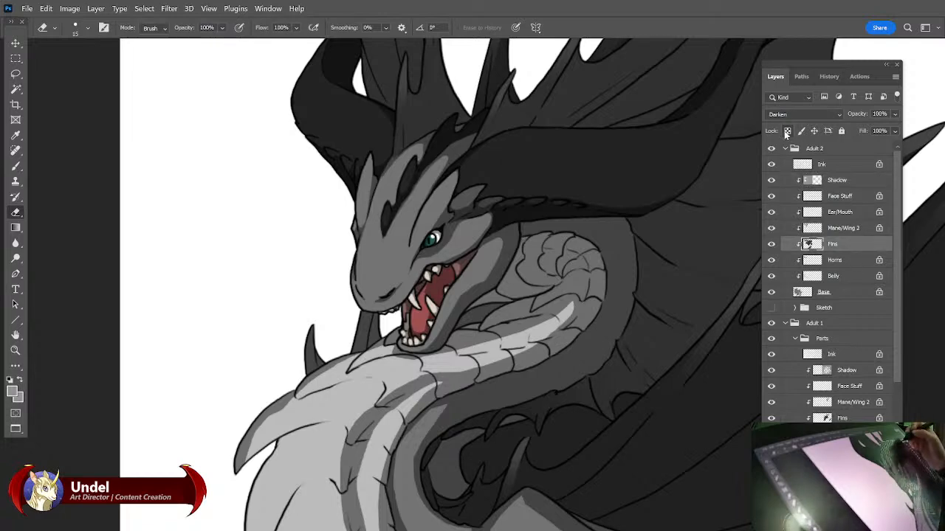
pyautogui.moveTo(692, 359); pyautogui.dragTo(619, 312)
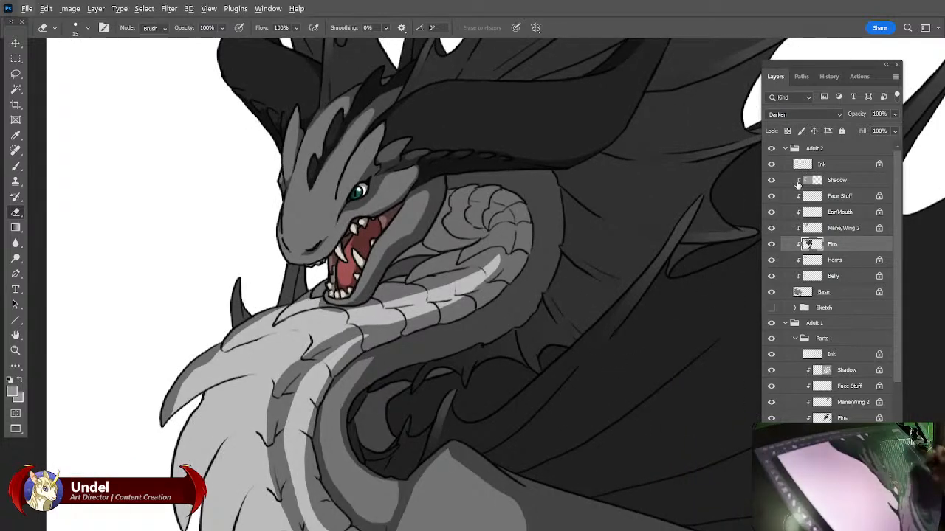
pyautogui.click(771, 180)
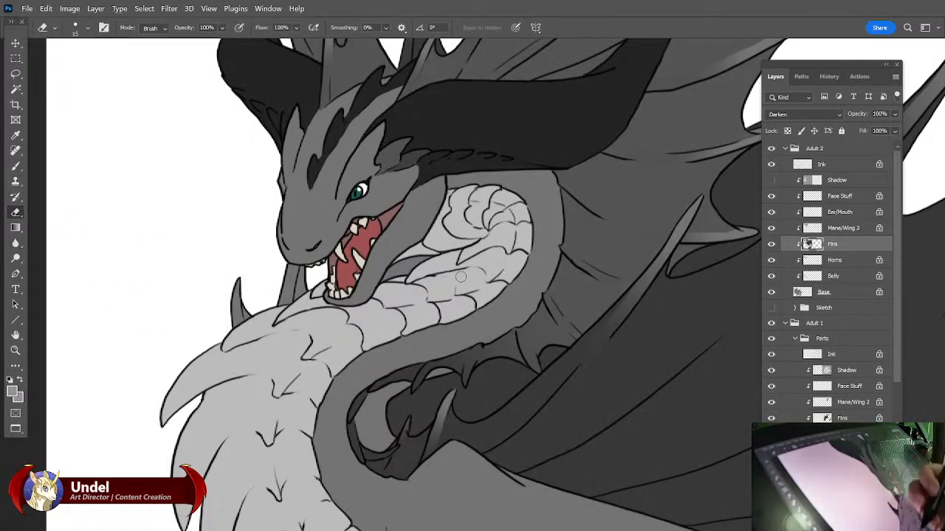
pyautogui.press('b')
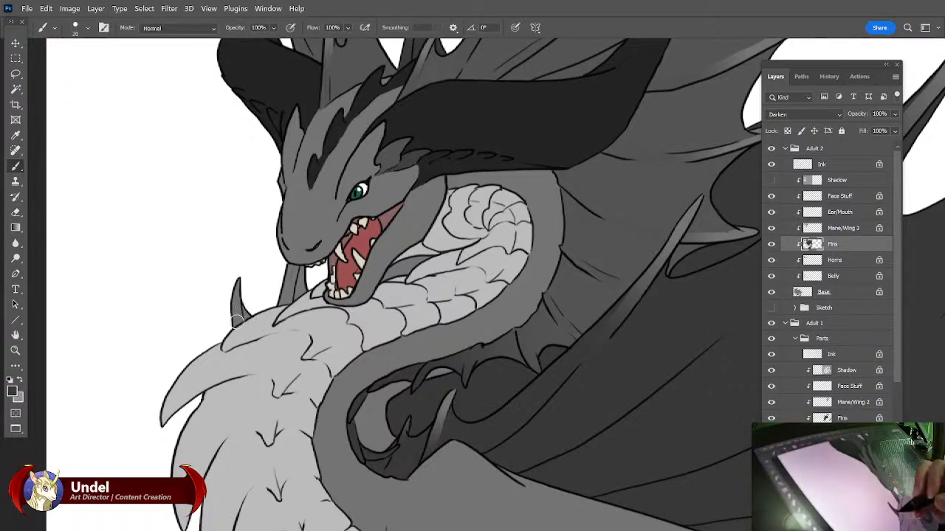
pyautogui.moveTo(227, 323)
pyautogui.mouseDown()
pyautogui.moveTo(250, 309)
pyautogui.moveTo(228, 319)
pyautogui.moveTo(239, 279)
pyautogui.moveTo(232, 286)
pyautogui.moveTo(299, 275)
pyautogui.moveTo(293, 288)
pyautogui.mouseUp()
pyautogui.moveTo(576, 324); pyautogui.dragTo(526, 385)
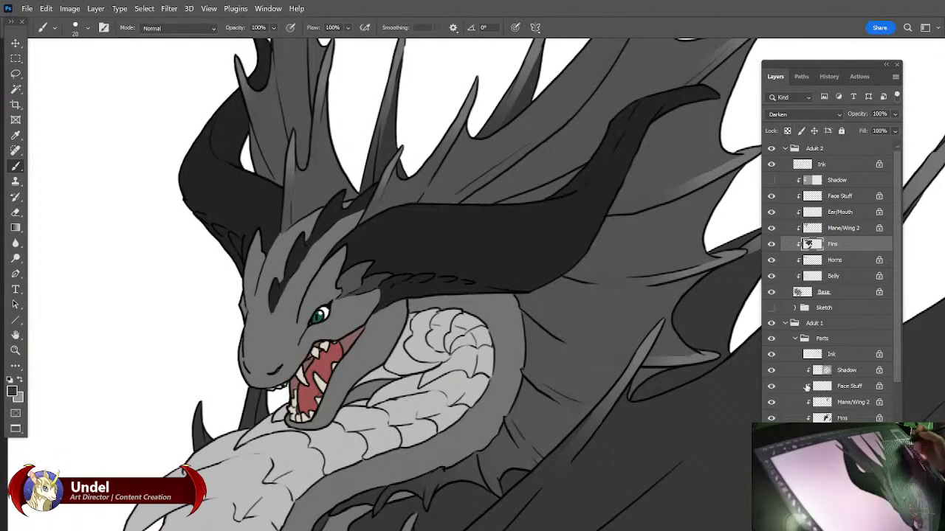
# Add a layer mask to the Fins layer and fade the lasso-selected top of the fin below the chin with a gradient.
pyautogui.click(816, 513)
pyautogui.moveTo(355, 360); pyautogui.dragTo(411, 327)
pyautogui.press('l')
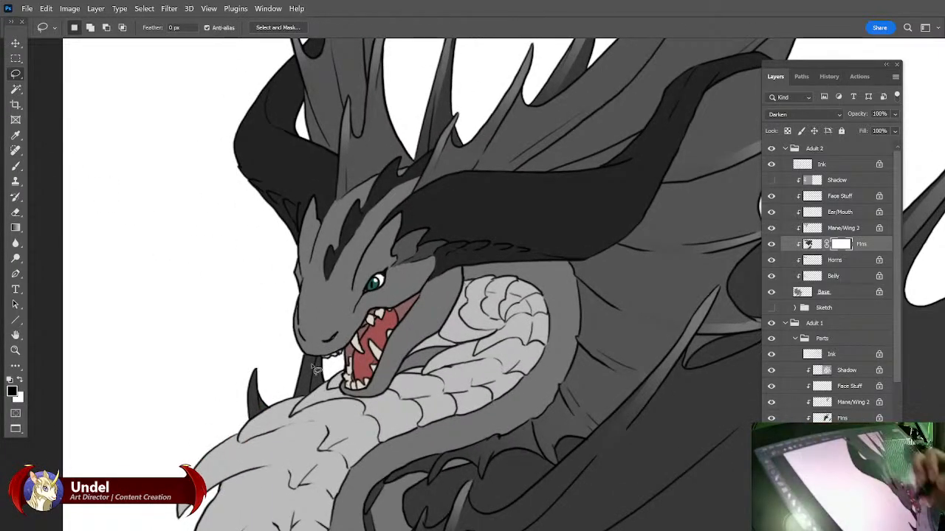
pyautogui.moveTo(308, 359)
pyautogui.mouseDown()
pyautogui.moveTo(301, 375)
pyautogui.moveTo(321, 367)
pyautogui.moveTo(308, 359)
pyautogui.mouseUp()
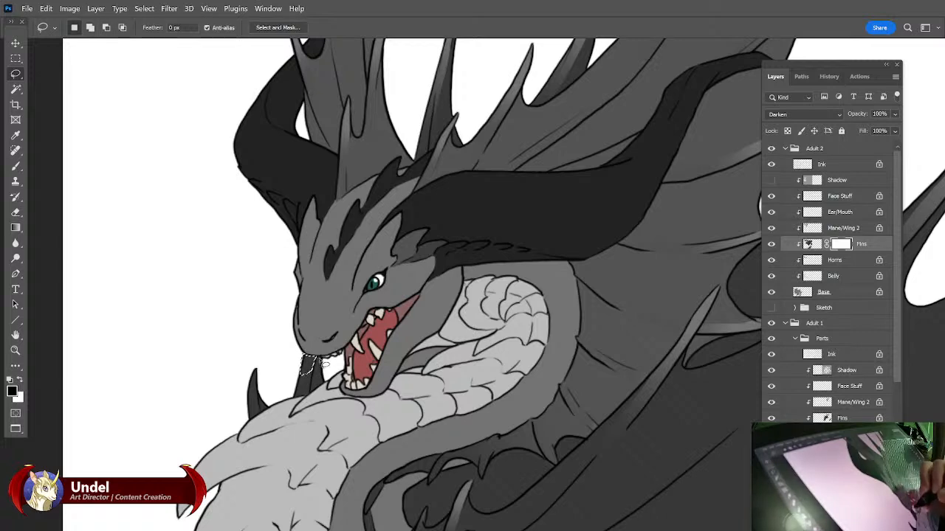
pyautogui.press('x')
pyautogui.press('g')
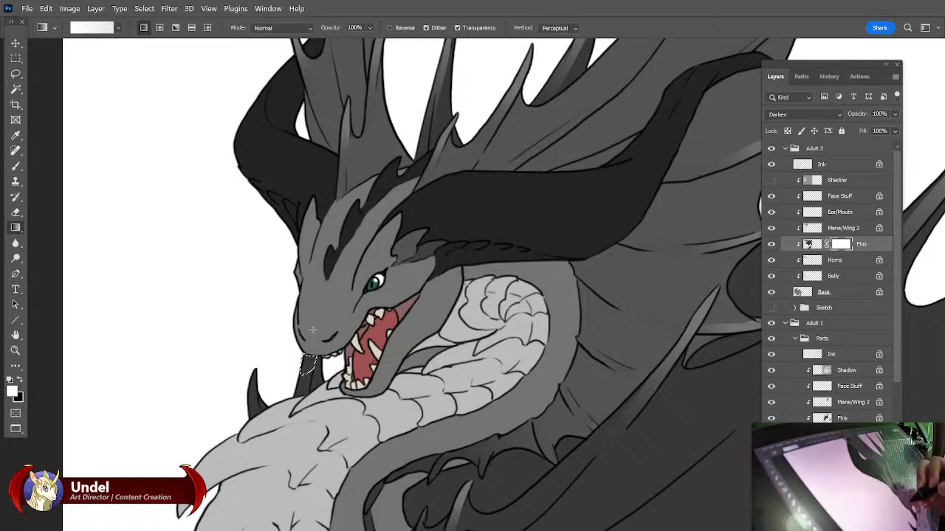
pyautogui.press('x')
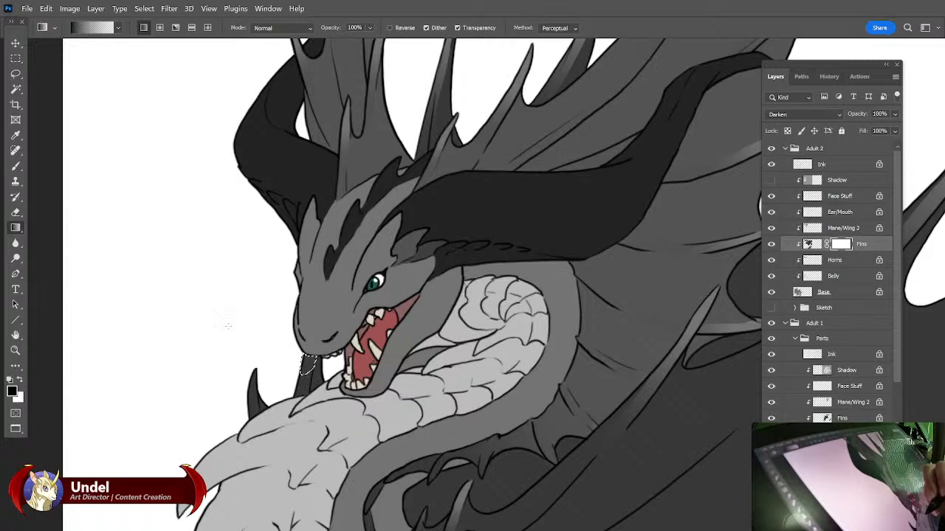
# Lasso the small spike beside the chest and fade it from the tip downward with a black gradient on the Fins mask.
pyautogui.click(16, 73)
pyautogui.moveTo(258, 382)
pyautogui.mouseDown()
pyautogui.moveTo(259, 397)
pyautogui.moveTo(256, 370)
pyautogui.moveTo(250, 422)
pyautogui.moveTo(263, 418)
pyautogui.moveTo(258, 393)
pyautogui.mouseUp()
pyautogui.press('g')
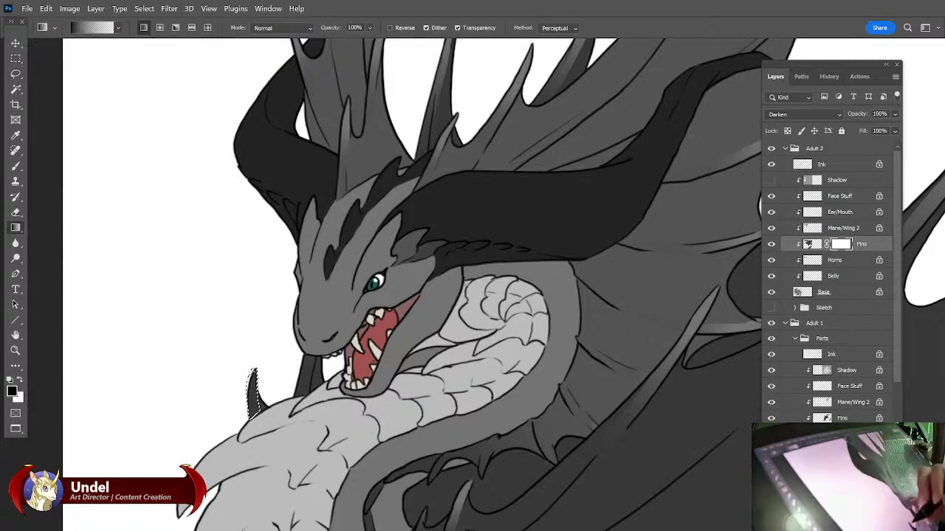
pyautogui.moveTo(253, 370); pyautogui.dragTo(259, 432)
pyautogui.hotkey('ctrl', 'd')
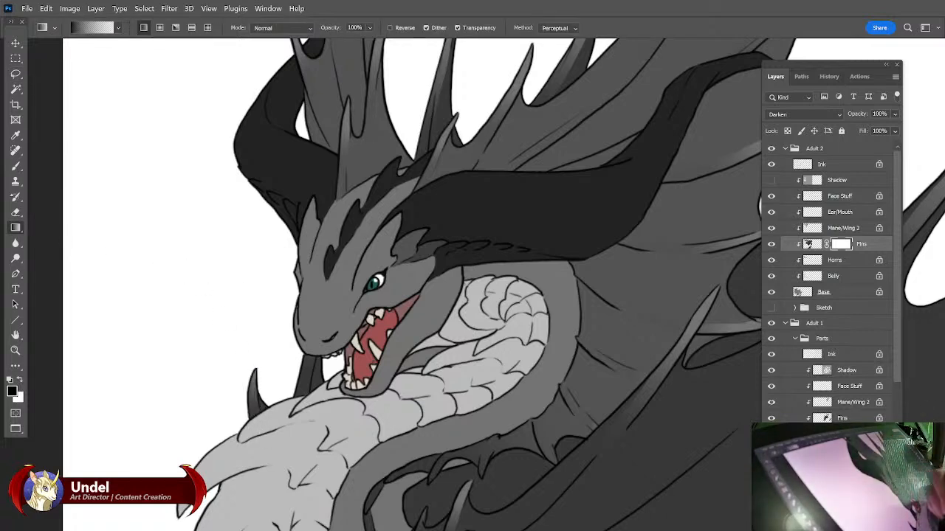
# Apply the Fins layer mask, lock the layer's transparent pixels and show the Adult 2 Shadow layer again.
pyautogui.rightClick(840, 246)
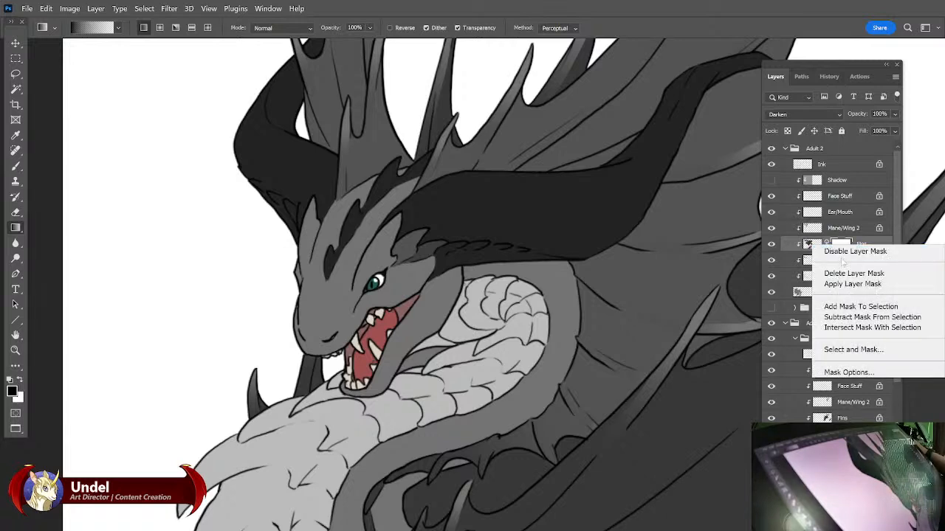
pyautogui.click(842, 281)
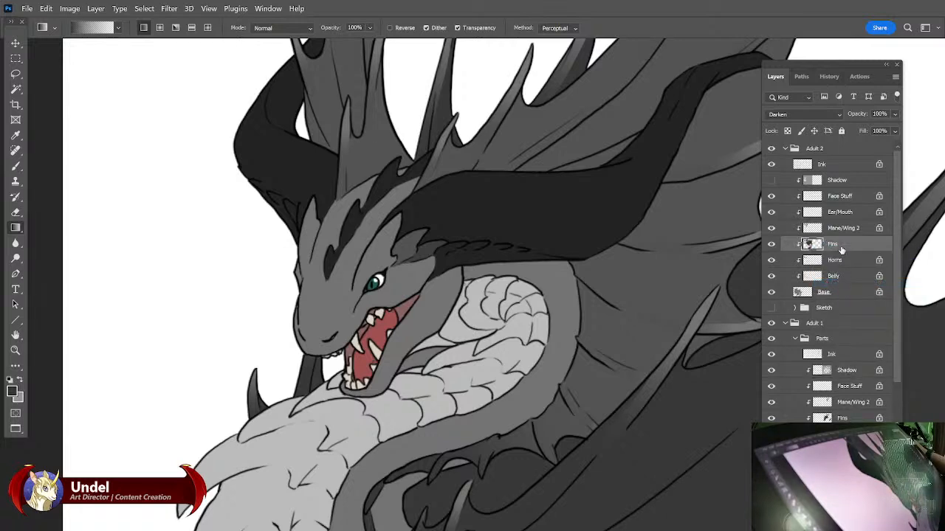
pyautogui.click(786, 131)
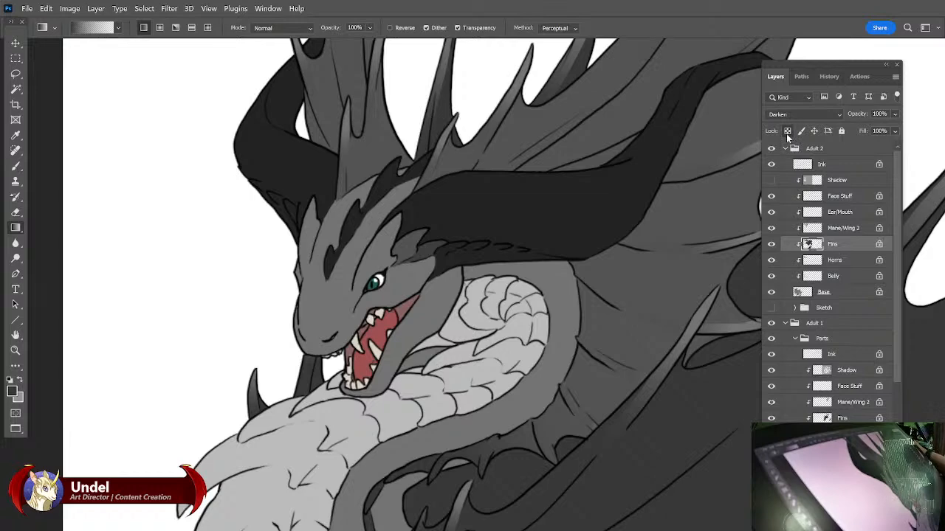
pyautogui.click(770, 180)
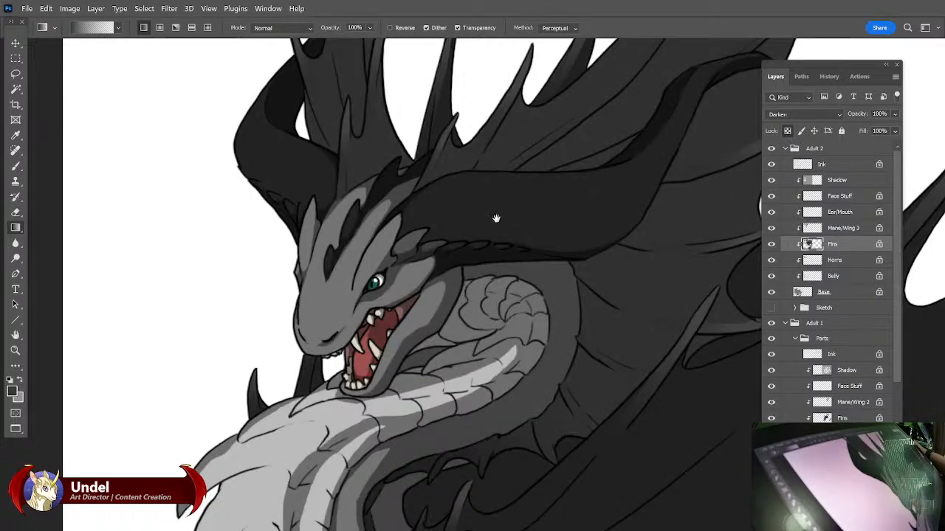
pyautogui.moveTo(469, 264); pyautogui.dragTo(424, 278)
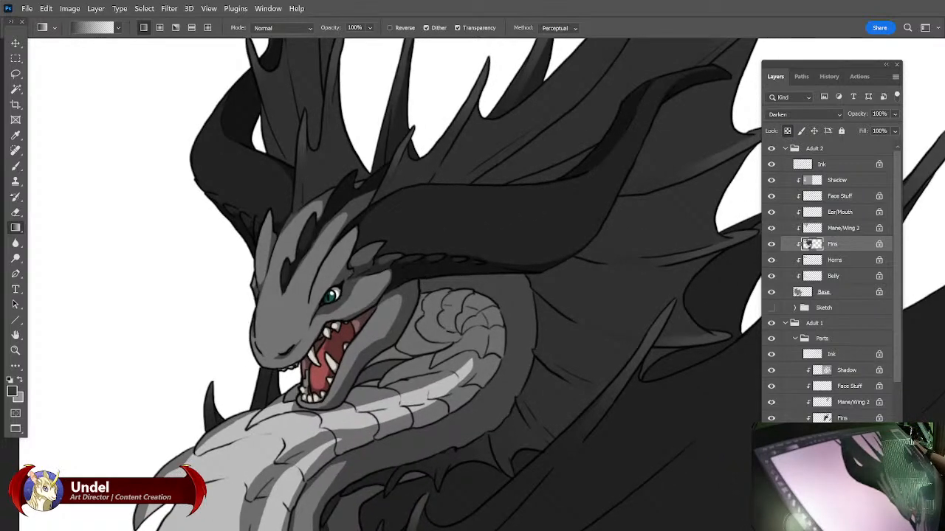
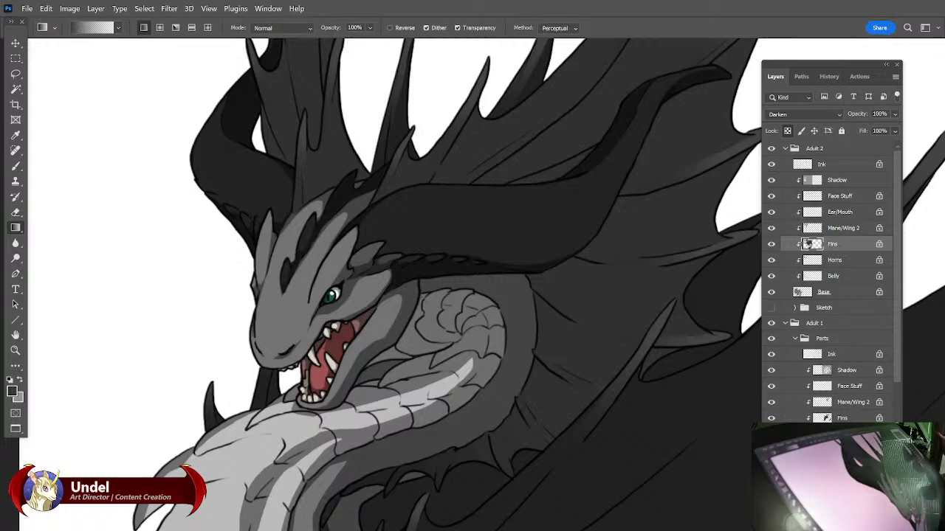
# Activate the Adult 2 Shadow layer and brush grey shadow bands across the joints between the left dragon's throat scales.
pyautogui.moveTo(552, 314); pyautogui.dragTo(491, 363)
pyautogui.click(840, 181)
pyautogui.click(841, 182)
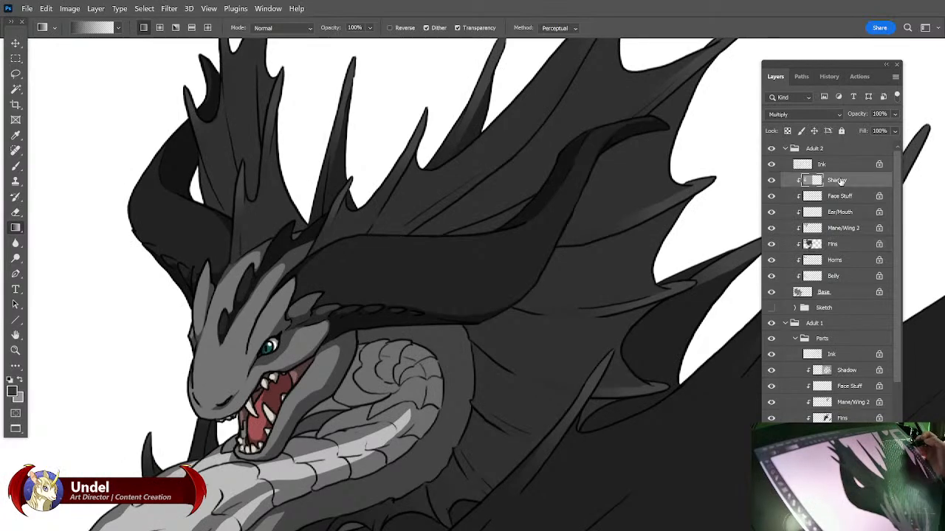
pyautogui.press('e')
pyautogui.moveTo(463, 377); pyautogui.dragTo(551, 315)
pyautogui.moveTo(493, 341); pyautogui.dragTo(509, 320)
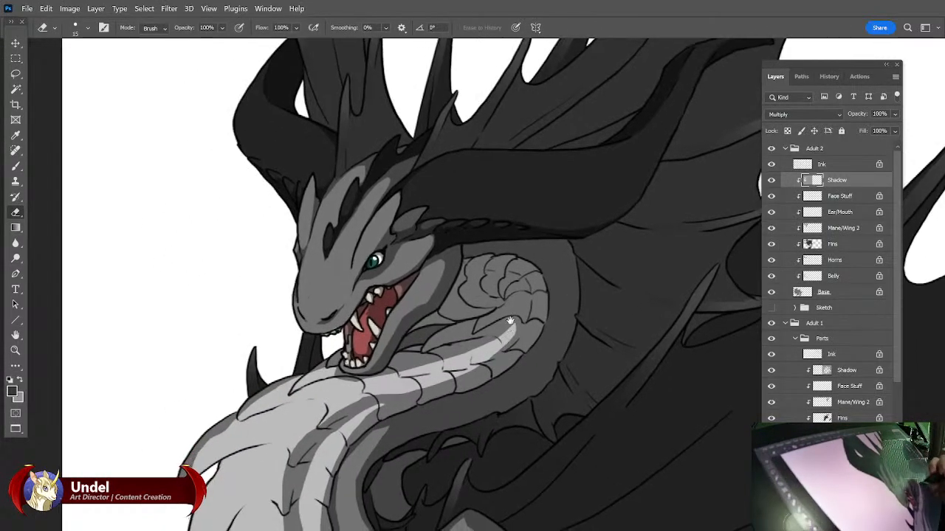
pyautogui.click(16, 166)
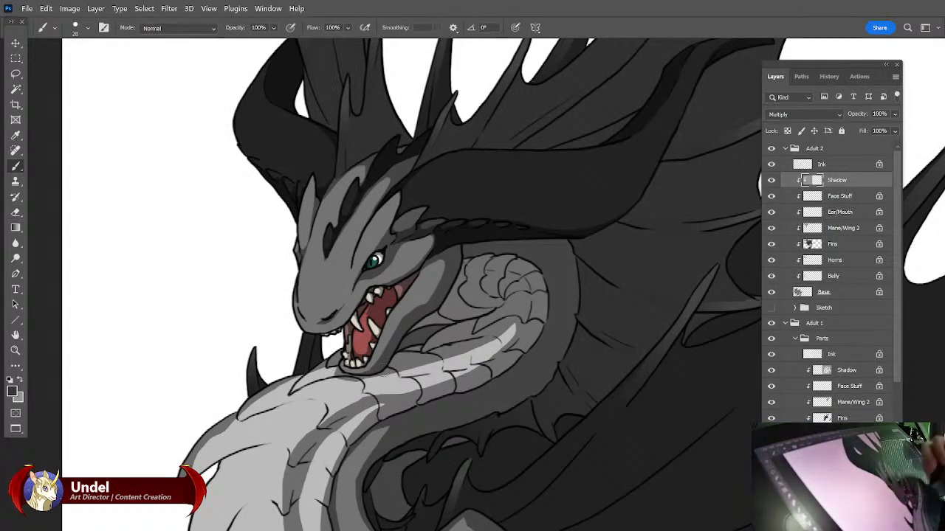
pyautogui.click(20, 380)
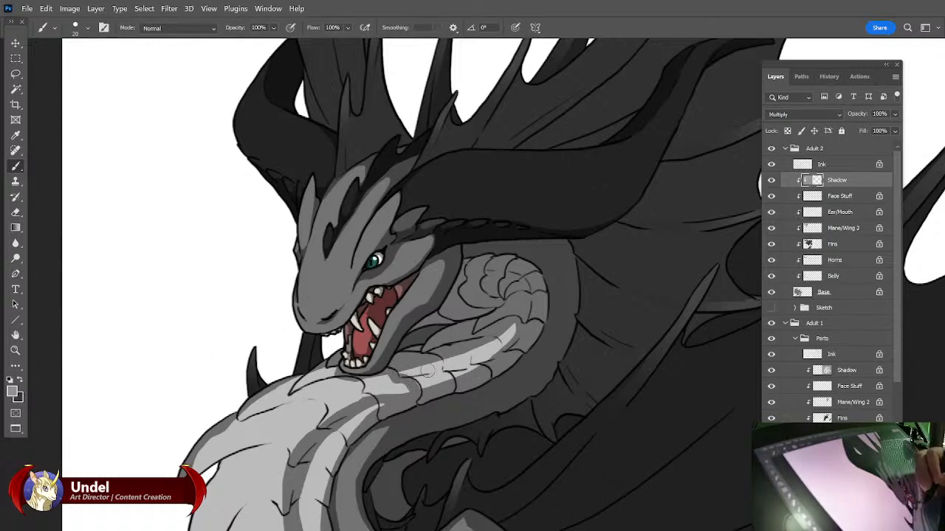
pyautogui.moveTo(397, 372); pyautogui.dragTo(419, 394)
pyautogui.moveTo(440, 362); pyautogui.dragTo(452, 383)
pyautogui.moveTo(470, 351)
pyautogui.mouseDown()
pyautogui.moveTo(473, 367)
pyautogui.moveTo(503, 354)
pyautogui.mouseUp()
pyautogui.moveTo(531, 311); pyautogui.dragTo(620, 277)
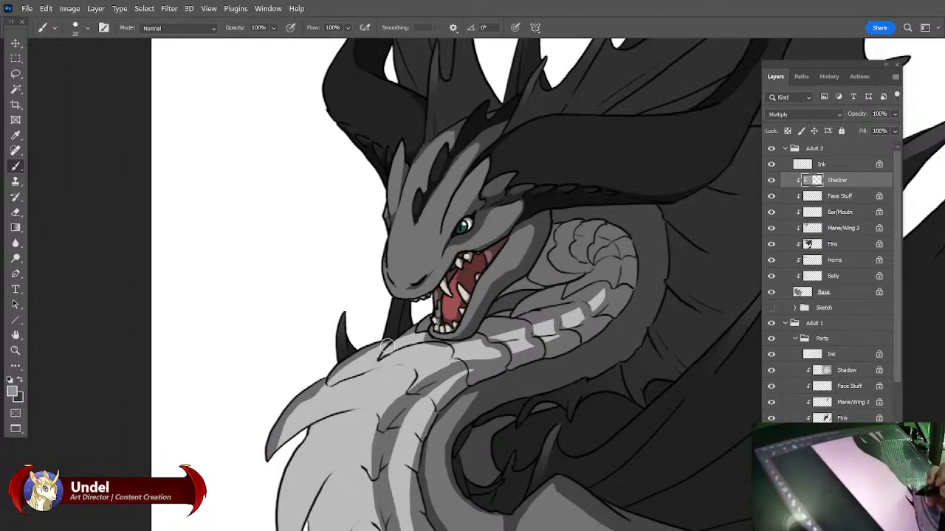
# Brush grey shadows beneath the overlapping edges of the left dragon's upper and middle chest plates.
pyautogui.moveTo(451, 354)
pyautogui.mouseDown()
pyautogui.moveTo(457, 364)
pyautogui.moveTo(447, 366)
pyautogui.mouseUp()
pyautogui.moveTo(345, 380)
pyautogui.mouseDown()
pyautogui.moveTo(334, 384)
pyautogui.moveTo(403, 371)
pyautogui.moveTo(445, 343)
pyautogui.moveTo(432, 384)
pyautogui.mouseUp()
pyautogui.moveTo(338, 406)
pyautogui.mouseDown()
pyautogui.moveTo(369, 392)
pyautogui.moveTo(411, 392)
pyautogui.mouseUp()
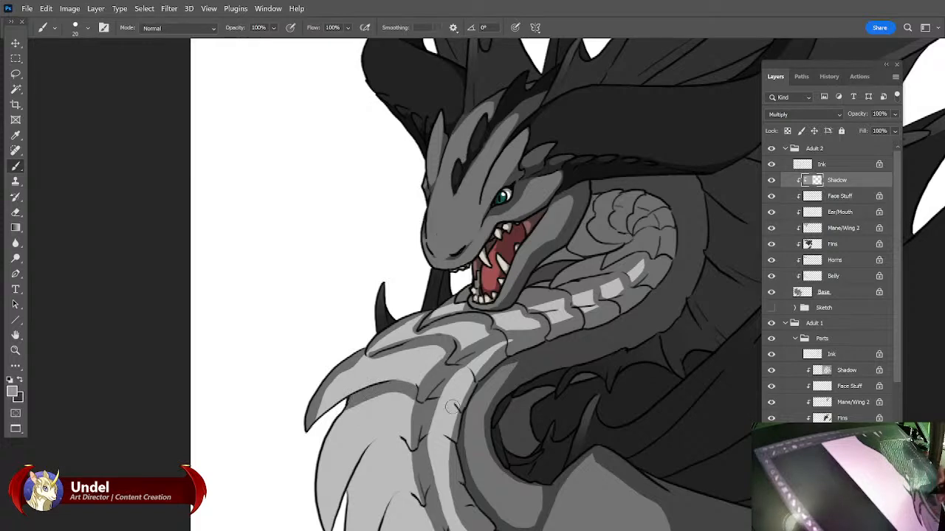
pyautogui.moveTo(489, 407); pyautogui.dragTo(531, 326)
pyautogui.moveTo(386, 431)
pyautogui.mouseDown()
pyautogui.moveTo(405, 386)
pyautogui.moveTo(437, 356)
pyautogui.moveTo(448, 363)
pyautogui.mouseUp()
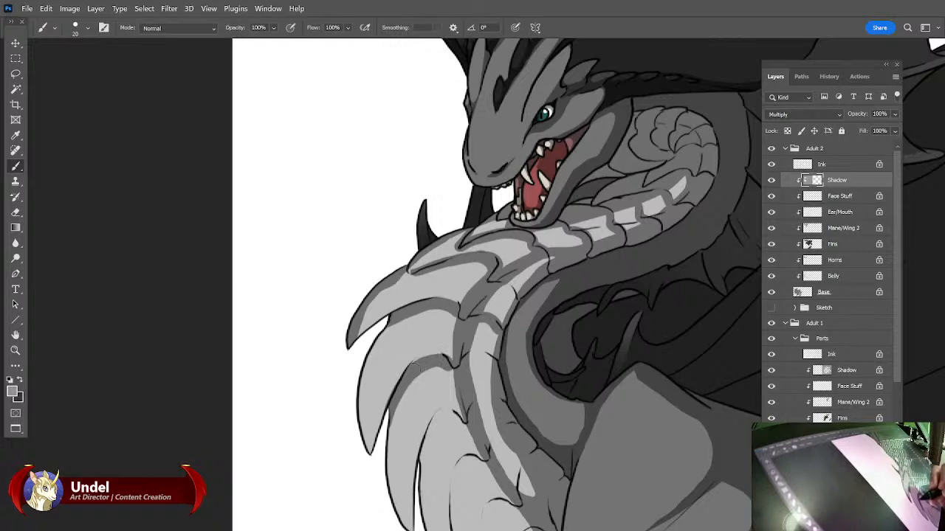
pyautogui.moveTo(523, 391); pyautogui.dragTo(529, 321)
pyautogui.moveTo(467, 352)
pyautogui.mouseDown()
pyautogui.moveTo(451, 341)
pyautogui.moveTo(424, 413)
pyautogui.mouseUp()
pyautogui.moveTo(544, 362); pyautogui.dragTo(542, 293)
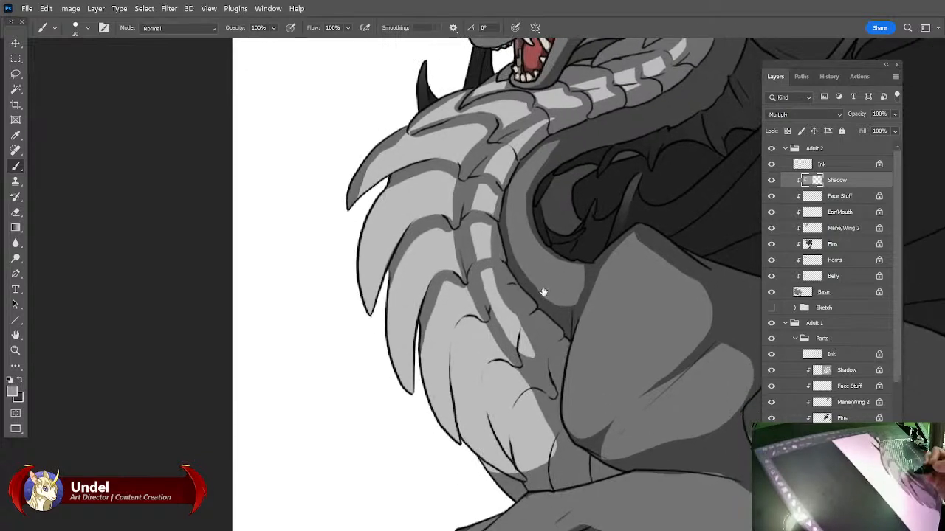
# Brush the same grey overlap shadows onto the lowest chest plates, down to the raised foreleg.
pyautogui.moveTo(485, 325)
pyautogui.mouseDown()
pyautogui.moveTo(468, 334)
pyautogui.moveTo(453, 392)
pyautogui.moveTo(463, 328)
pyautogui.moveTo(453, 349)
pyautogui.moveTo(469, 319)
pyautogui.moveTo(487, 320)
pyautogui.moveTo(504, 286)
pyautogui.moveTo(493, 313)
pyautogui.moveTo(525, 353)
pyautogui.moveTo(509, 372)
pyautogui.moveTo(493, 428)
pyautogui.mouseUp()
pyautogui.moveTo(499, 363)
pyautogui.mouseDown()
pyautogui.moveTo(488, 402)
pyautogui.moveTo(492, 369)
pyautogui.moveTo(502, 366)
pyautogui.mouseUp()
pyautogui.moveTo(538, 396)
pyautogui.mouseDown()
pyautogui.moveTo(514, 431)
pyautogui.moveTo(525, 443)
pyautogui.moveTo(514, 417)
pyautogui.moveTo(537, 471)
pyautogui.moveTo(560, 428)
pyautogui.moveTo(551, 472)
pyautogui.mouseUp()
pyautogui.moveTo(558, 430); pyautogui.dragTo(554, 474)
pyautogui.moveTo(481, 467); pyautogui.dragTo(525, 476)
pyautogui.moveTo(589, 416); pyautogui.dragTo(509, 426)
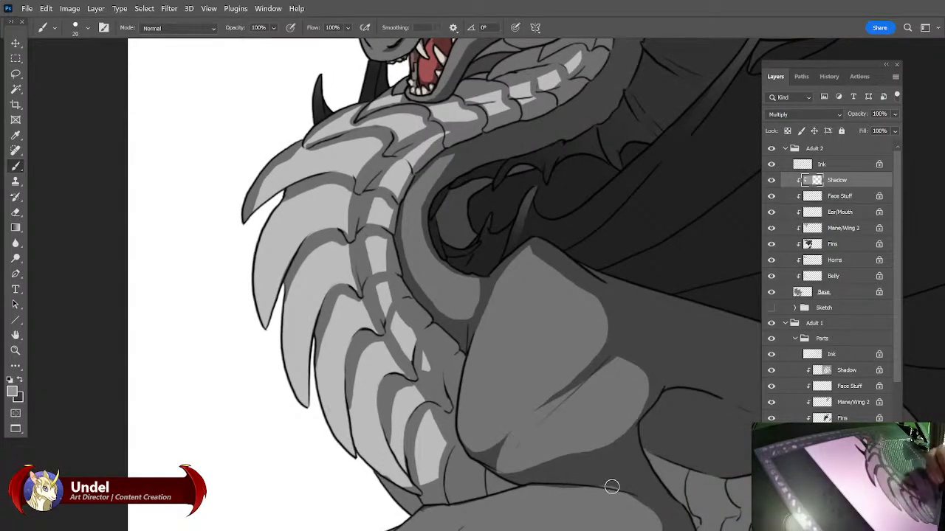
# Compare the left dragon's new chest shading with the shaded dragon on the right.
pyautogui.moveTo(613, 369); pyautogui.dragTo(422, 431)
pyautogui.scroll(-5, 567, 354)
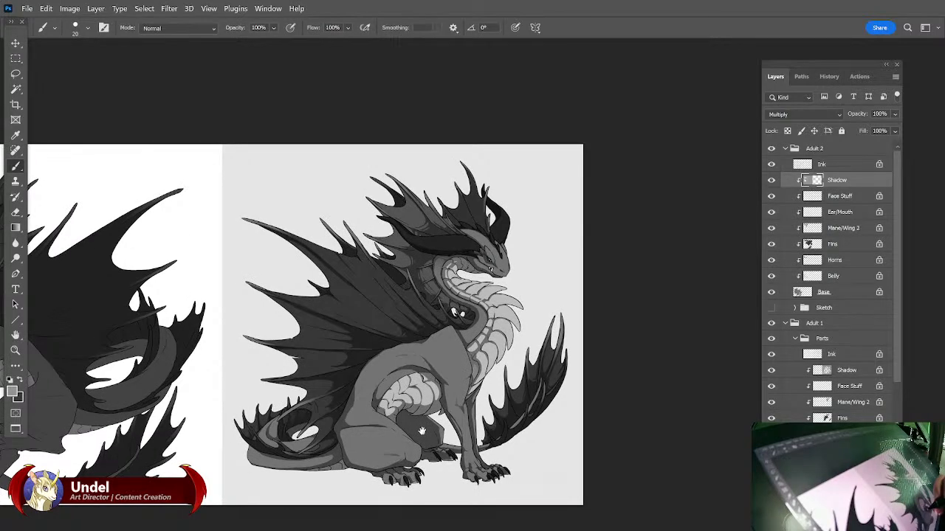
pyautogui.moveTo(422, 431); pyautogui.dragTo(478, 462)
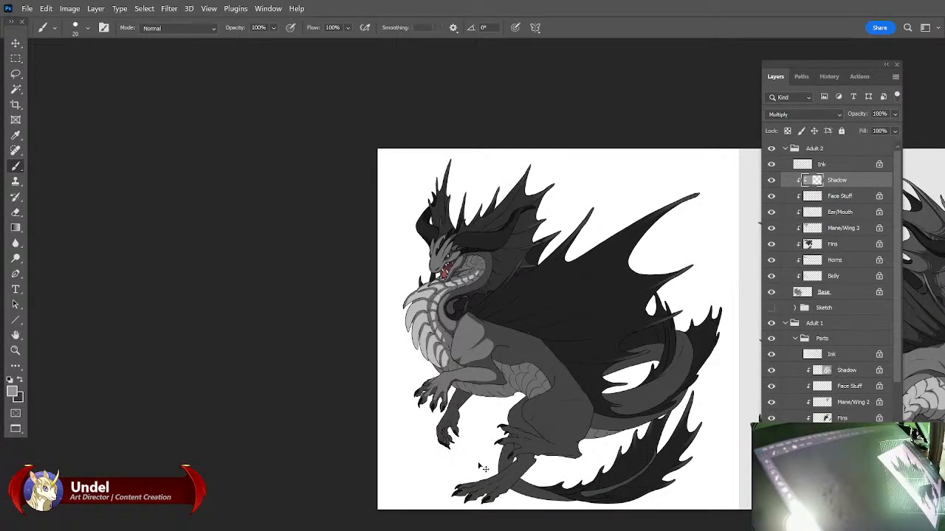
pyautogui.hotkey('ctrl', '+')
pyautogui.hotkey('ctrl', '+')
pyautogui.hotkey('ctrl', '+')
pyautogui.moveTo(259, 327); pyautogui.dragTo(371, 356)
# Thin the shadows on the topmost chest plates below the jaw with the Eraser.
pyautogui.press('e')
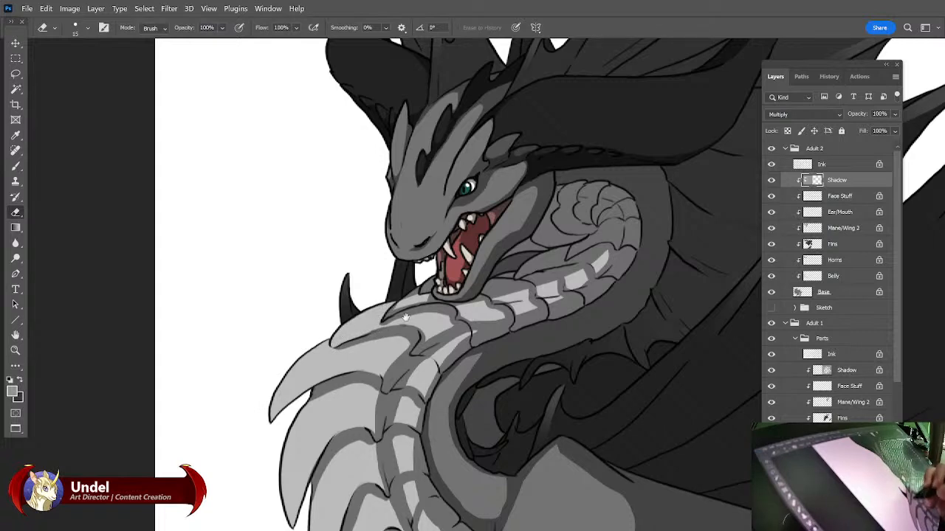
pyautogui.moveTo(385, 316); pyautogui.dragTo(339, 341)
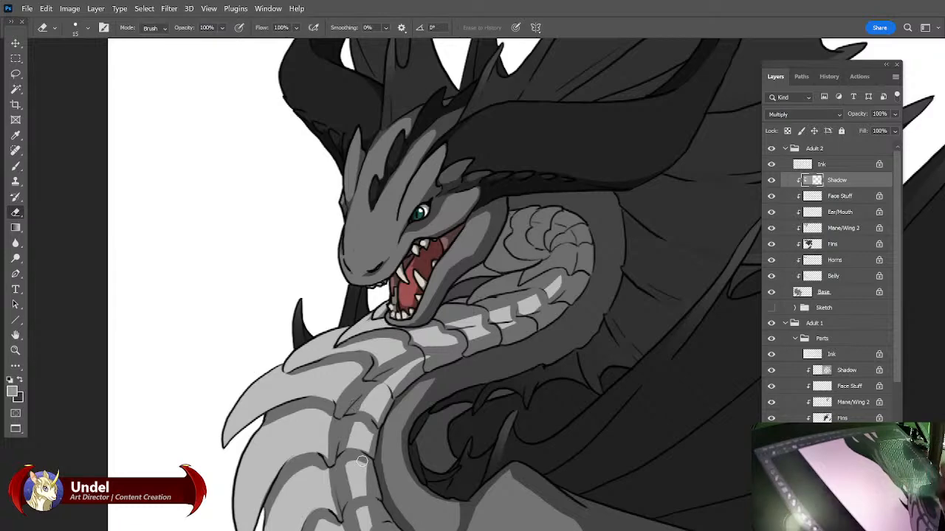
pyautogui.moveTo(584, 342); pyautogui.dragTo(613, 315)
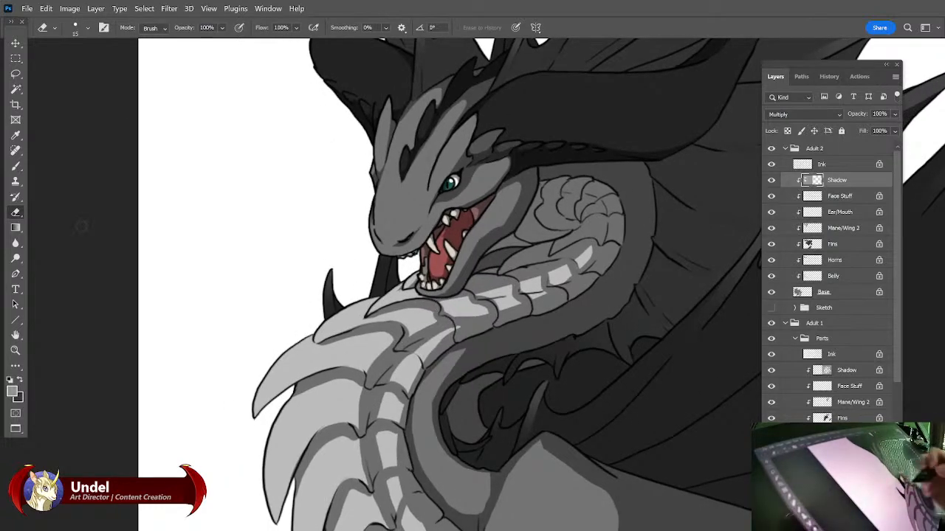
pyautogui.press('b')
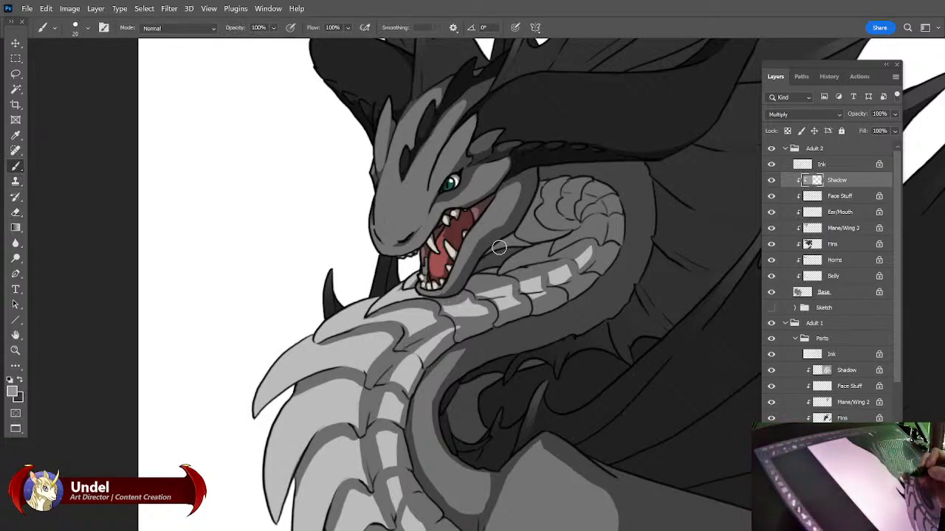
pyautogui.click(16, 213)
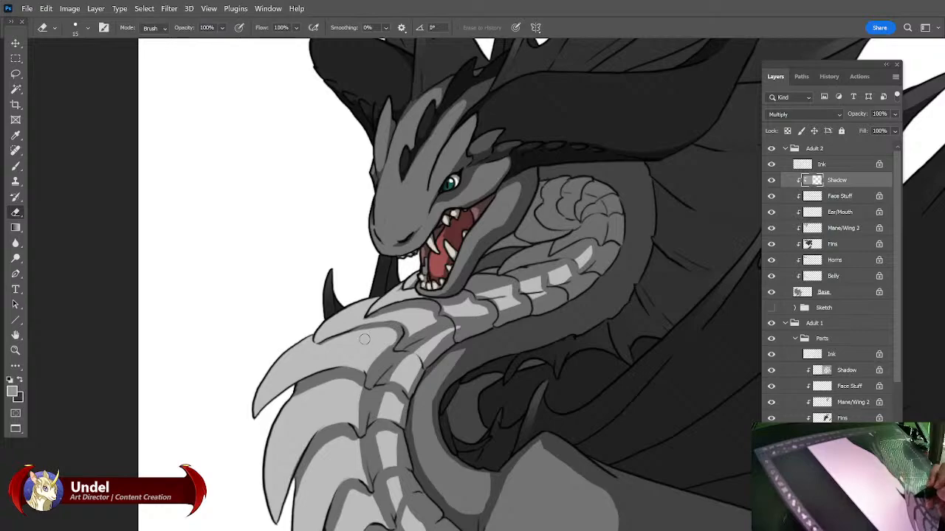
pyautogui.moveTo(602, 367); pyautogui.dragTo(240, 310)
pyautogui.moveTo(642, 337); pyautogui.dragTo(664, 346)
pyautogui.moveTo(296, 345); pyautogui.dragTo(533, 296)
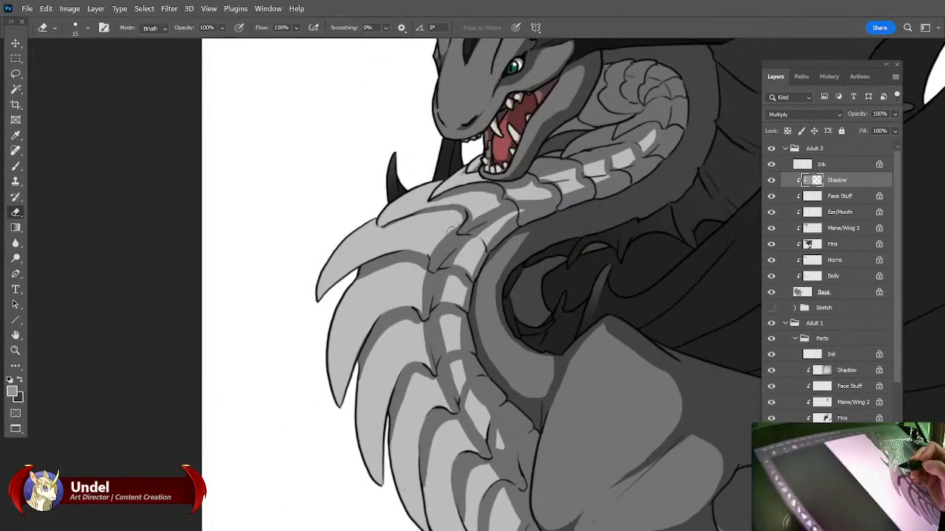
# Erase the upper chest spikes' overlap shadows down to narrow bands, undoing and redoing the stroke that misses.
pyautogui.moveTo(374, 272)
pyautogui.mouseDown()
pyautogui.moveTo(412, 256)
pyautogui.moveTo(419, 264)
pyautogui.mouseUp()
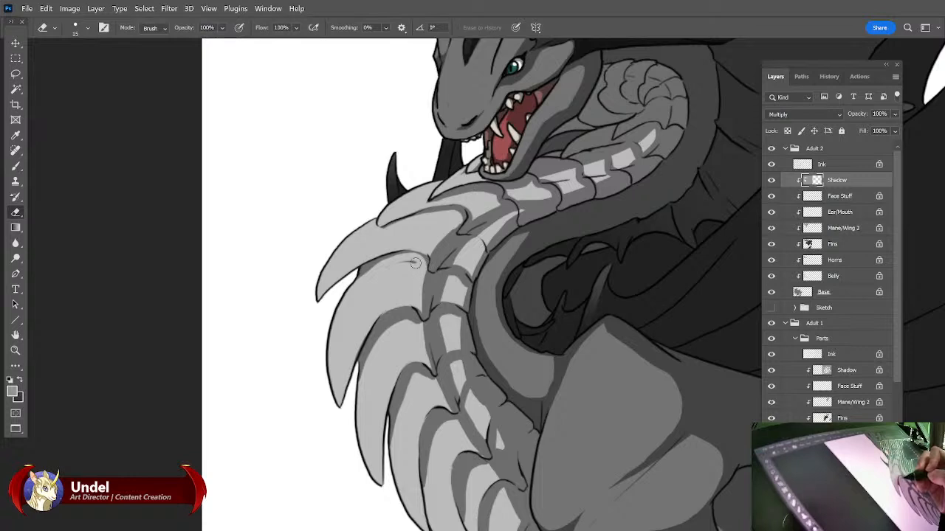
pyautogui.hotkey('ctrl', 'z')
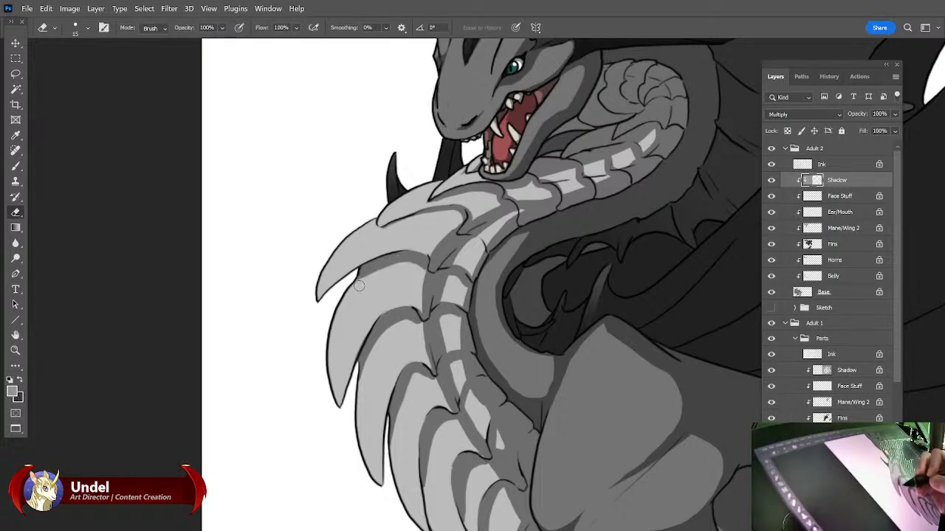
pyautogui.moveTo(387, 263); pyautogui.dragTo(423, 260)
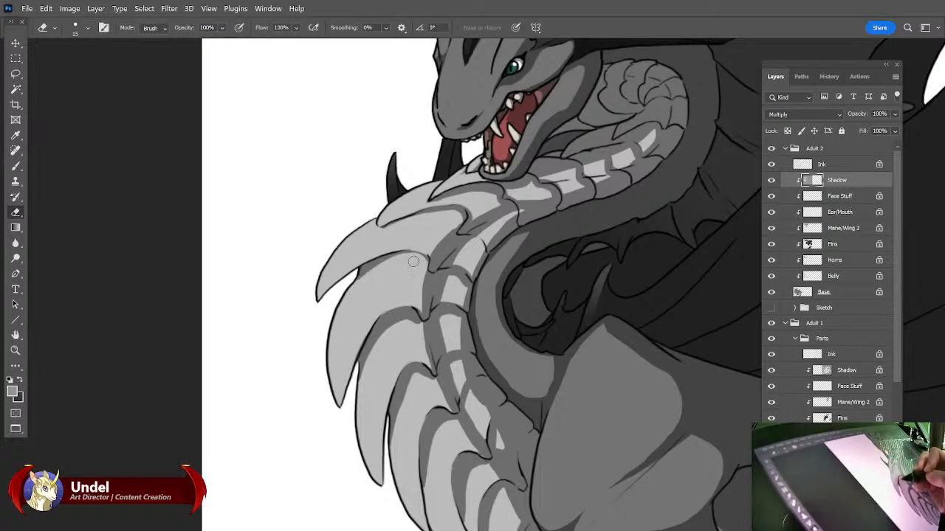
pyautogui.moveTo(423, 217); pyautogui.dragTo(460, 220)
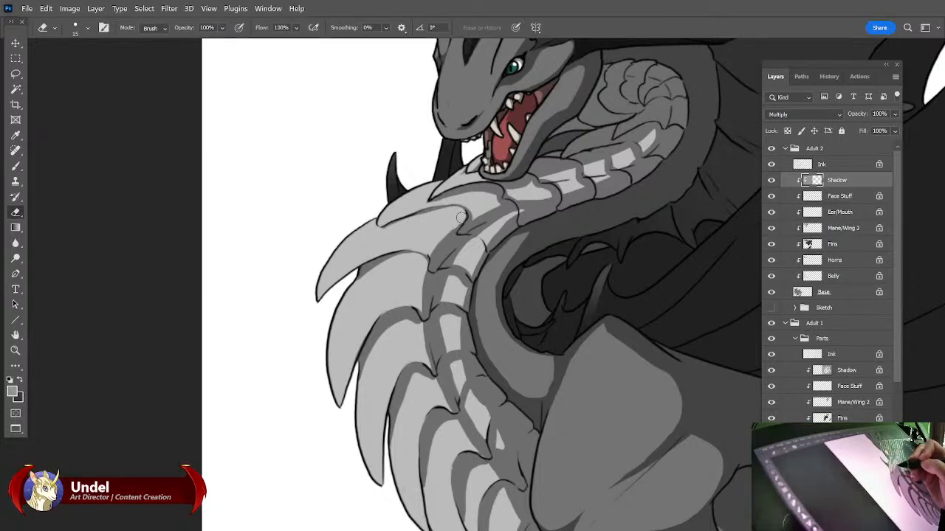
pyautogui.moveTo(538, 320); pyautogui.dragTo(533, 291)
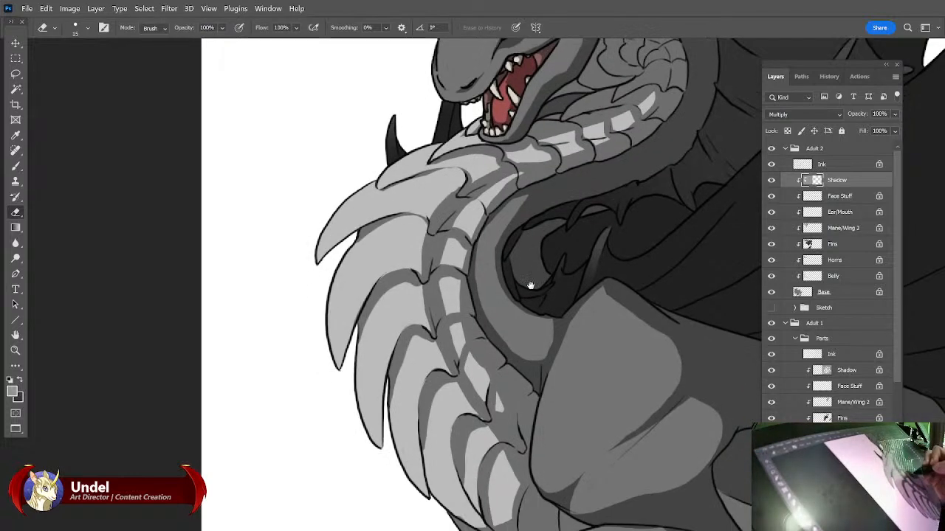
# Erase most of the overlap shadow from the middle chest plates, leaving slim dark edges near the ink lines.
pyautogui.moveTo(361, 342)
pyautogui.mouseDown()
pyautogui.moveTo(374, 306)
pyautogui.moveTo(400, 276)
pyautogui.mouseUp()
pyautogui.hotkey('ctrl', 'z')
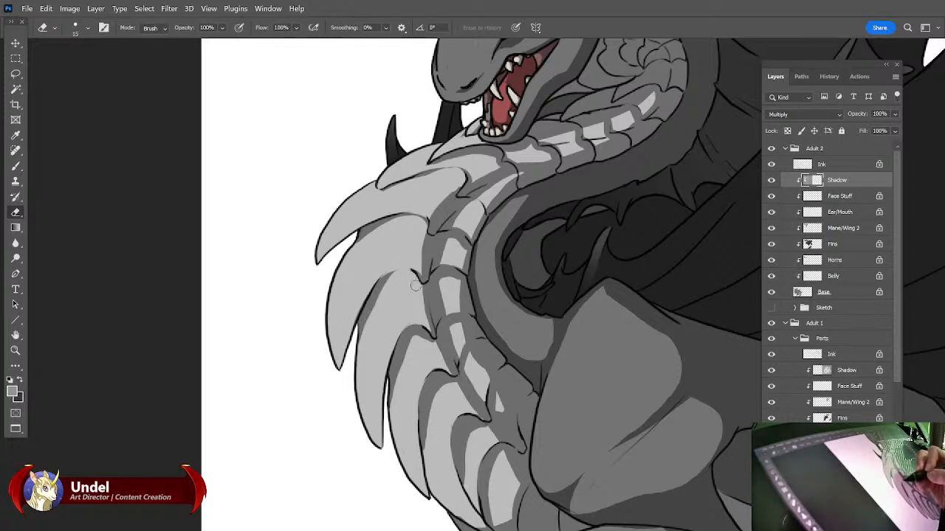
pyautogui.moveTo(561, 315); pyautogui.dragTo(538, 301)
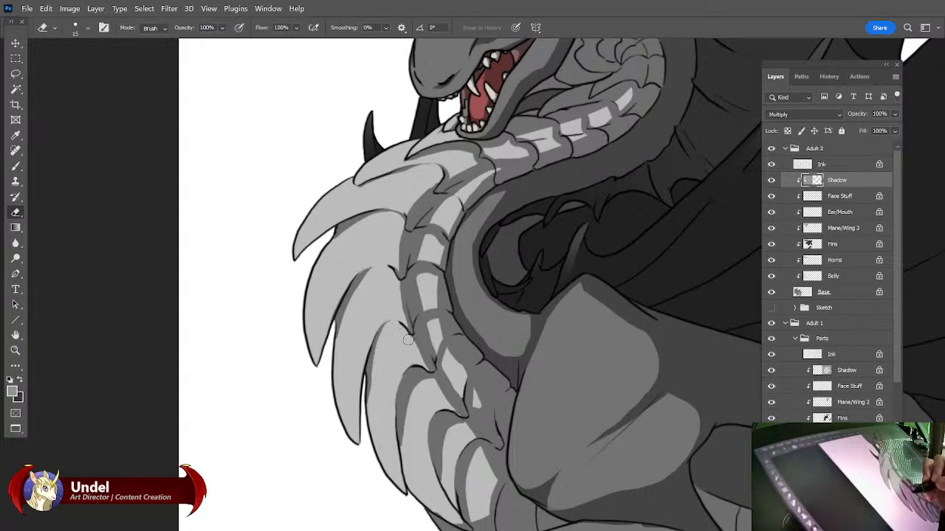
pyautogui.moveTo(527, 338); pyautogui.dragTo(491, 315)
pyautogui.moveTo(395, 358)
pyautogui.mouseDown()
pyautogui.moveTo(387, 354)
pyautogui.moveTo(378, 416)
pyautogui.mouseUp()
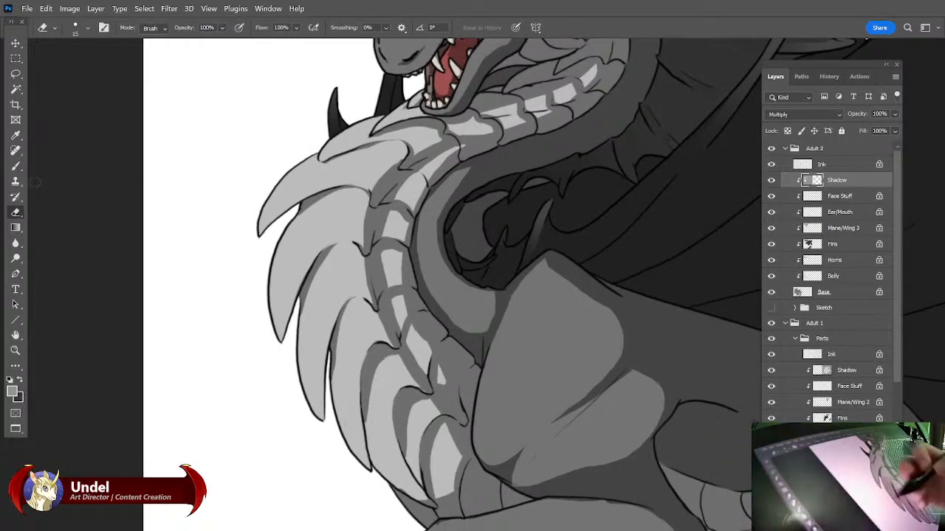
# Trim the curved shadow on the chest plate just below the middle, undoing and repeating the eraser strokes until it is slim.
pyautogui.press('b')
pyautogui.moveTo(376, 466); pyautogui.dragTo(369, 445)
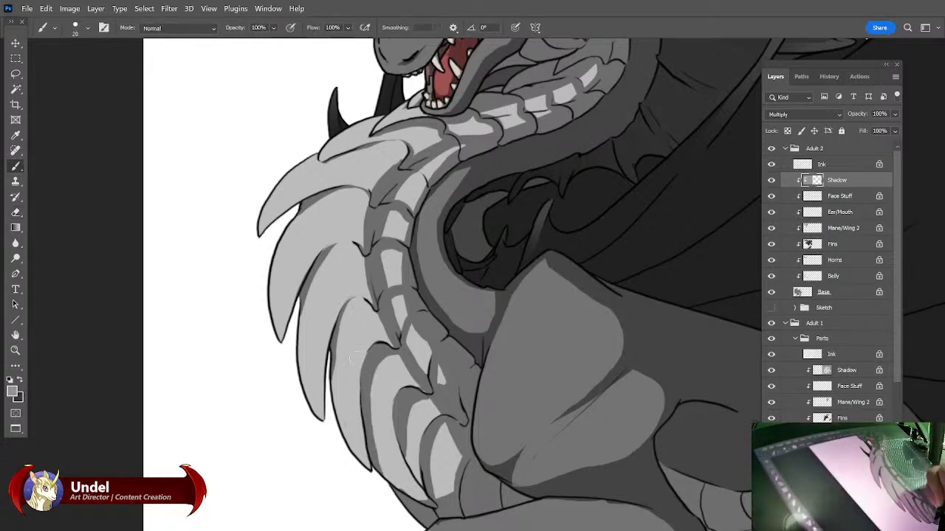
pyautogui.click(15, 213)
pyautogui.moveTo(397, 359)
pyautogui.mouseDown()
pyautogui.moveTo(392, 352)
pyautogui.moveTo(377, 440)
pyautogui.mouseUp()
pyautogui.moveTo(367, 356); pyautogui.dragTo(372, 412)
pyautogui.hotkey('ctrl', 'z')
pyautogui.hotkey('ctrl', 'z')
pyautogui.moveTo(387, 355); pyautogui.dragTo(386, 442)
pyautogui.hotkey('ctrl', 'z')
pyautogui.moveTo(376, 358)
pyautogui.mouseDown()
pyautogui.moveTo(369, 436)
pyautogui.moveTo(374, 418)
pyautogui.mouseUp()
pyautogui.moveTo(369, 356)
pyautogui.mouseDown()
pyautogui.moveTo(389, 353)
pyautogui.moveTo(374, 379)
pyautogui.mouseUp()
pyautogui.press('space')
pyautogui.moveTo(480, 350); pyautogui.dragTo(460, 361)
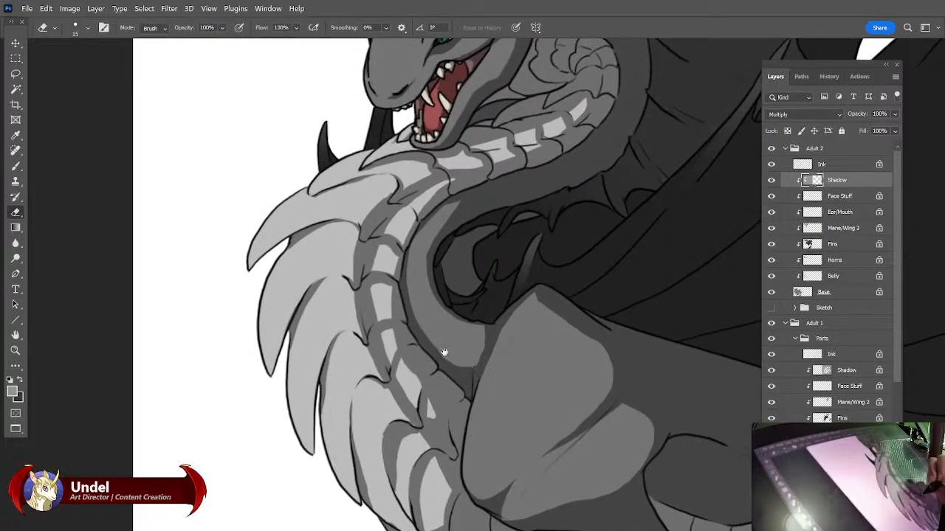
# Erase excess shadow from the lowest chest plates above the raised foreleg, redoing the stroke that goes wrong.
pyautogui.moveTo(325, 400); pyautogui.dragTo(337, 353)
pyautogui.press('space')
pyautogui.moveTo(567, 330)
pyautogui.mouseDown()
pyautogui.moveTo(519, 332)
pyautogui.moveTo(457, 300)
pyautogui.mouseUp()
pyautogui.moveTo(460, 380); pyautogui.dragTo(408, 343)
pyautogui.moveTo(300, 489); pyautogui.dragTo(289, 464)
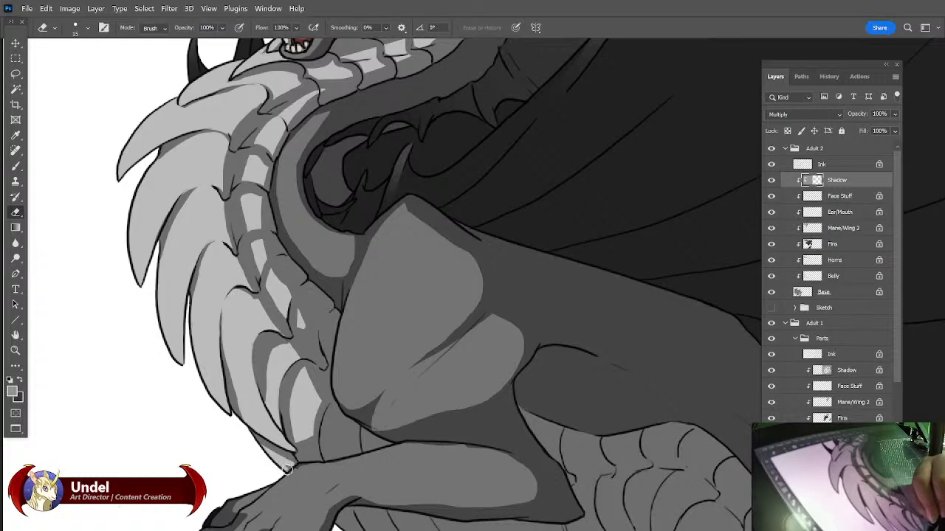
pyautogui.moveTo(269, 395)
pyautogui.mouseDown()
pyautogui.moveTo(264, 341)
pyautogui.moveTo(275, 342)
pyautogui.moveTo(260, 351)
pyautogui.moveTo(262, 366)
pyautogui.moveTo(274, 344)
pyautogui.moveTo(263, 336)
pyautogui.moveTo(271, 410)
pyautogui.moveTo(261, 384)
pyautogui.mouseUp()
pyautogui.hotkey('ctrl', 'z')
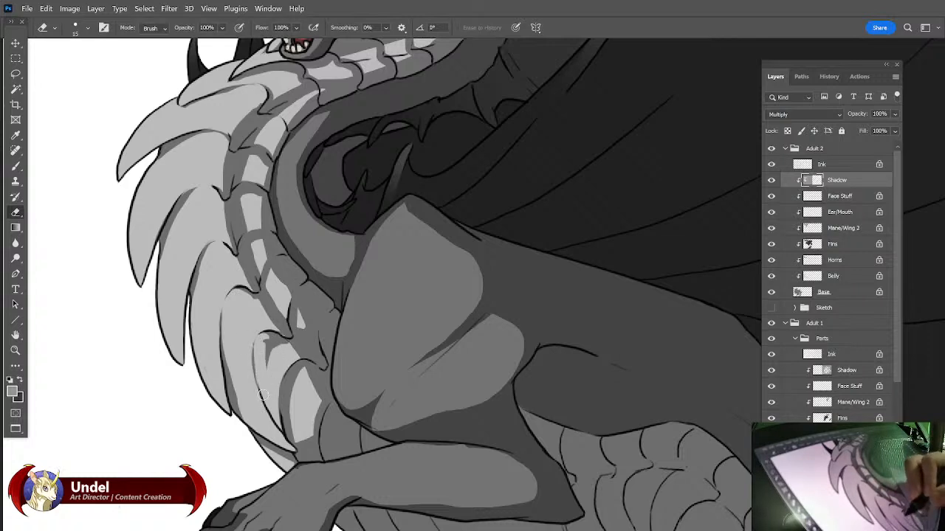
pyautogui.moveTo(259, 344)
pyautogui.mouseDown()
pyautogui.moveTo(264, 365)
pyautogui.moveTo(270, 341)
pyautogui.mouseUp()
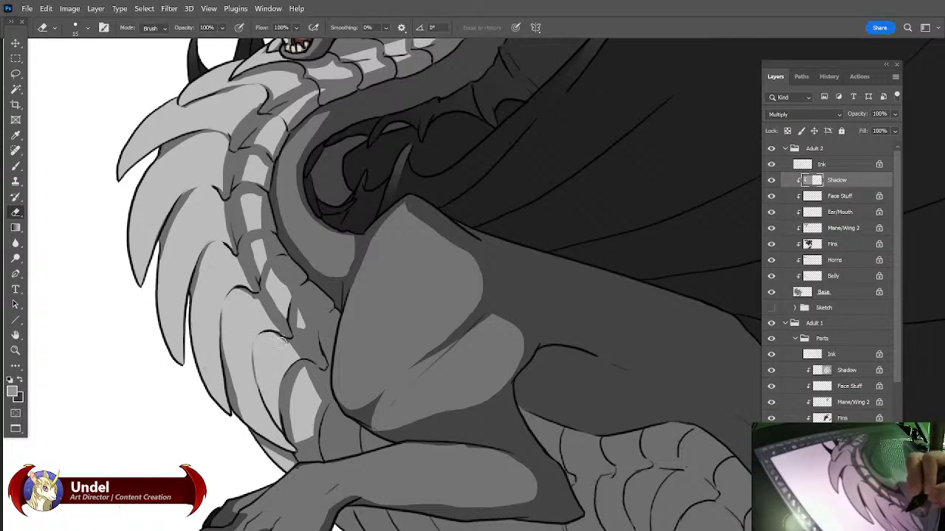
pyautogui.moveTo(442, 270)
pyautogui.mouseDown()
pyautogui.moveTo(521, 322)
pyautogui.moveTo(521, 333)
pyautogui.moveTo(513, 251)
pyautogui.moveTo(481, 214)
pyautogui.mouseUp()
pyautogui.moveTo(381, 379)
pyautogui.mouseDown()
pyautogui.moveTo(374, 429)
pyautogui.moveTo(373, 407)
pyautogui.moveTo(381, 442)
pyautogui.moveTo(380, 377)
pyautogui.moveTo(383, 399)
pyautogui.mouseUp()
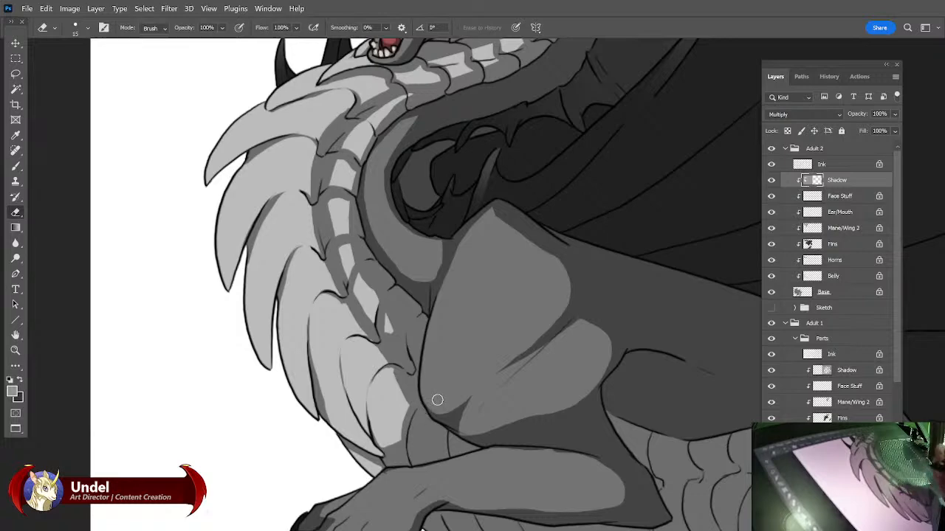
# Using the right dragon's chest shading as reference, erase excess shadow beside the roots of the left dragon's upper chest spikes.
pyautogui.moveTo(451, 280); pyautogui.dragTo(495, 456)
pyautogui.moveTo(477, 396)
pyautogui.mouseDown()
pyautogui.moveTo(429, 458)
pyautogui.moveTo(476, 400)
pyautogui.moveTo(470, 410)
pyautogui.moveTo(525, 399)
pyautogui.mouseUp()
pyautogui.moveTo(723, 343); pyautogui.dragTo(287, 344)
pyautogui.moveTo(723, 369); pyautogui.dragTo(503, 385)
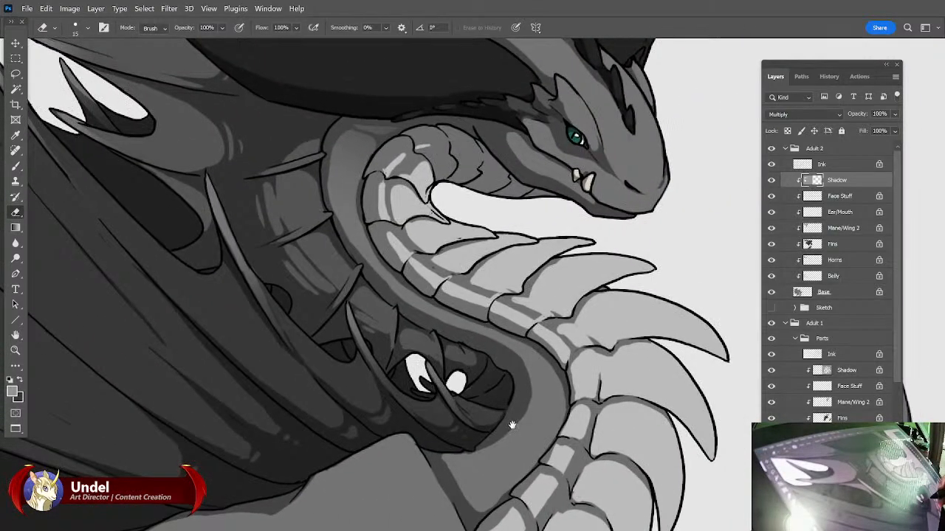
pyautogui.moveTo(511, 422); pyautogui.dragTo(527, 438)
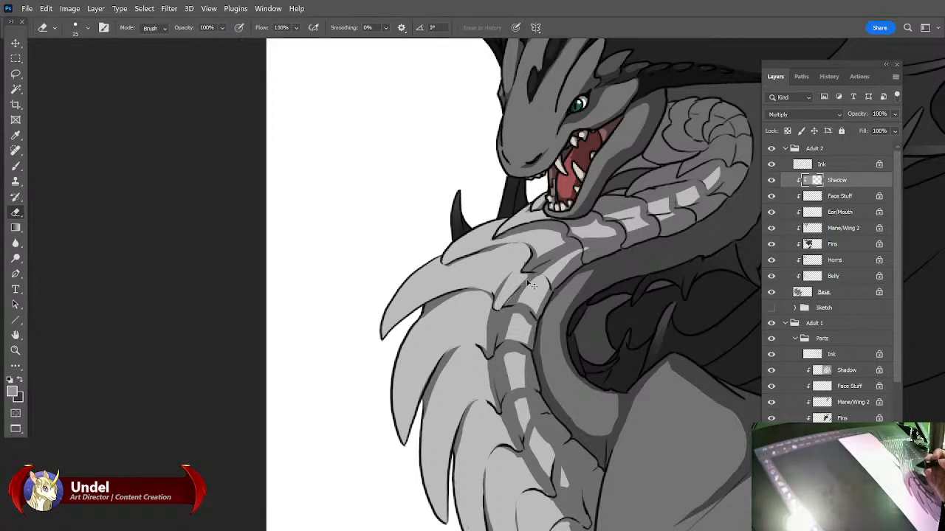
pyautogui.hotkey('ctrl', 'z')
pyautogui.moveTo(506, 285)
pyautogui.mouseDown()
pyautogui.moveTo(498, 305)
pyautogui.moveTo(515, 277)
pyautogui.moveTo(512, 284)
pyautogui.mouseUp()
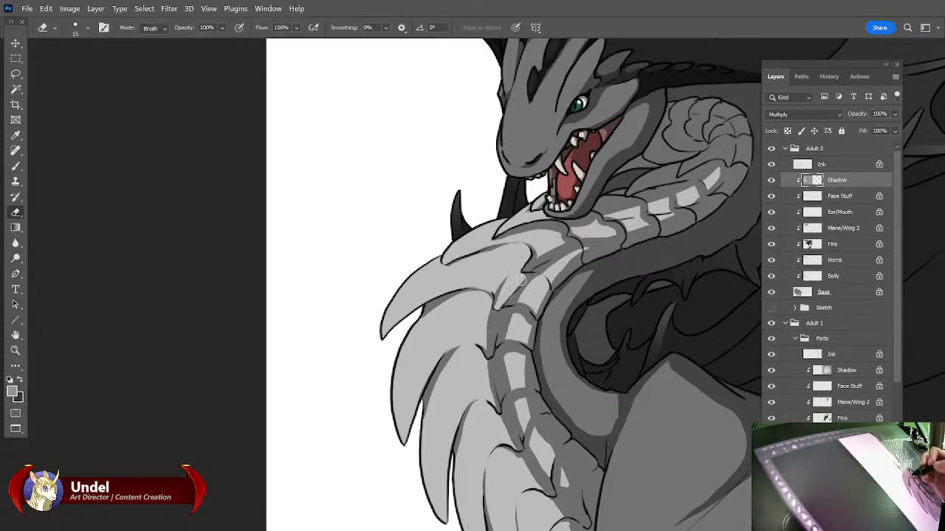
pyautogui.moveTo(491, 319); pyautogui.dragTo(490, 366)
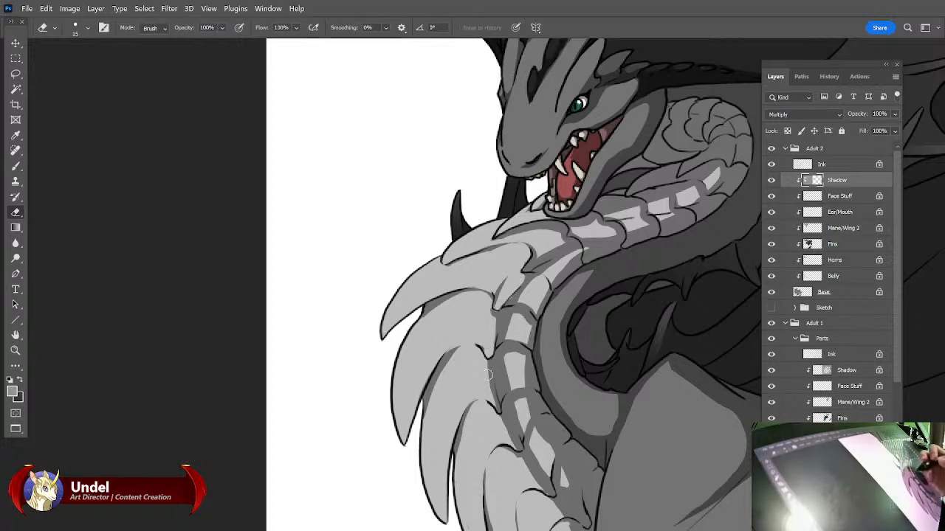
# Erase shadow at the roots of the lower chest spikes, undoing and redoing one stroke, to extend the light areas toward the shoulder.
pyautogui.moveTo(496, 404)
pyautogui.mouseDown()
pyautogui.moveTo(493, 396)
pyautogui.moveTo(551, 491)
pyautogui.mouseUp()
pyautogui.hotkey('ctrl', 'z')
pyautogui.moveTo(529, 457); pyautogui.dragTo(550, 492)
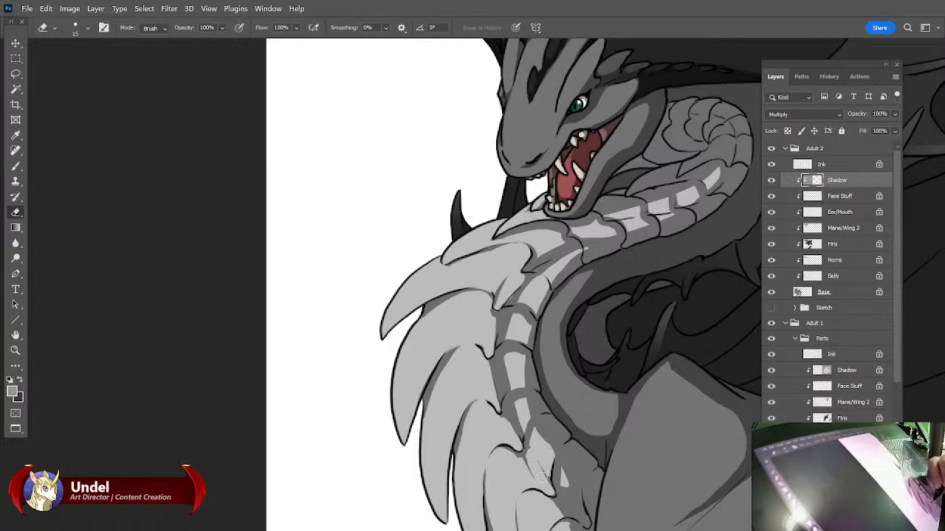
pyautogui.moveTo(536, 464); pyautogui.dragTo(507, 393)
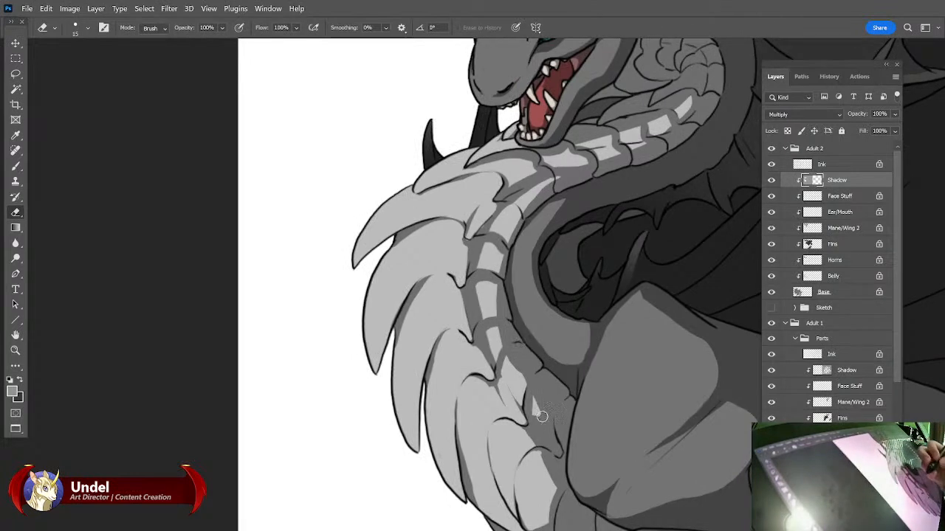
pyautogui.moveTo(527, 429)
pyautogui.mouseDown()
pyautogui.moveTo(559, 454)
pyautogui.moveTo(551, 447)
pyautogui.mouseUp()
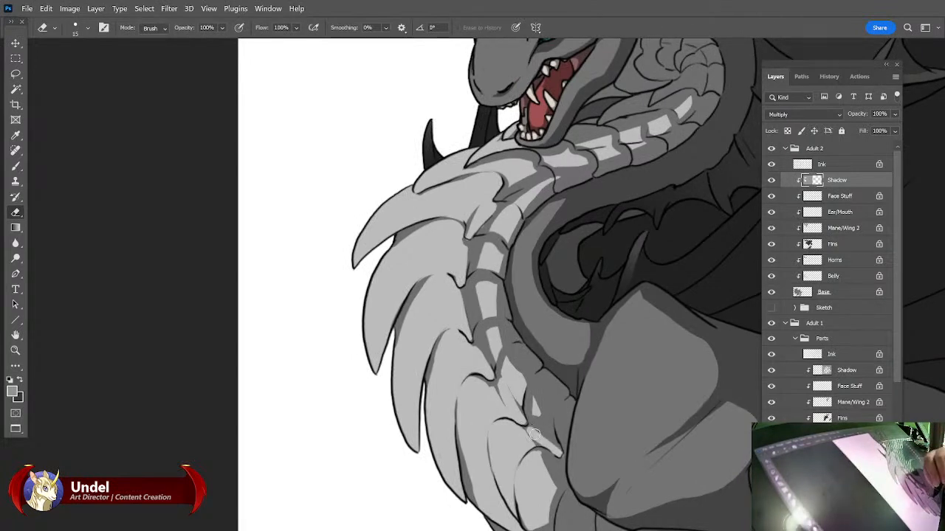
# Refine the shadow around the topmost chest spike below the jaw, undoing an eraser stroke and touching up with the Brush.
pyautogui.moveTo(548, 329); pyautogui.dragTo(564, 381)
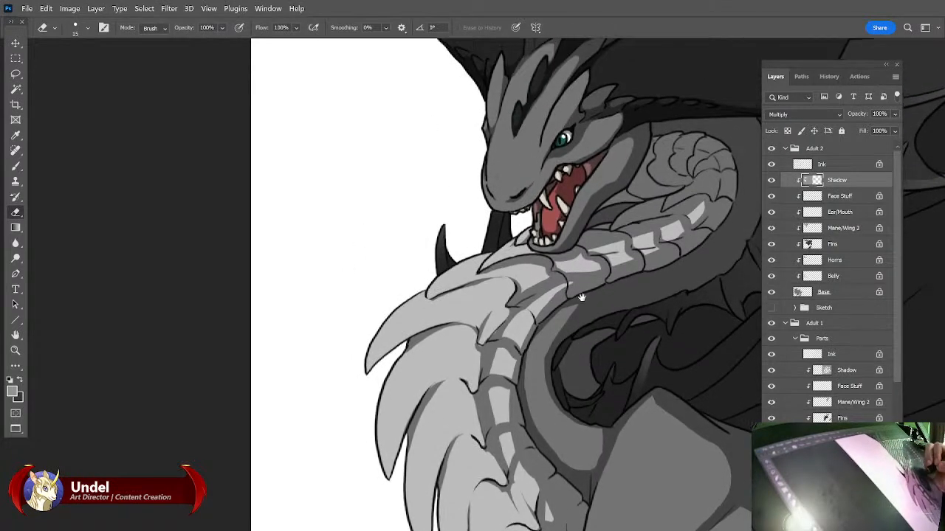
pyautogui.moveTo(510, 303); pyautogui.dragTo(546, 279)
pyautogui.hotkey('ctrl', 'z')
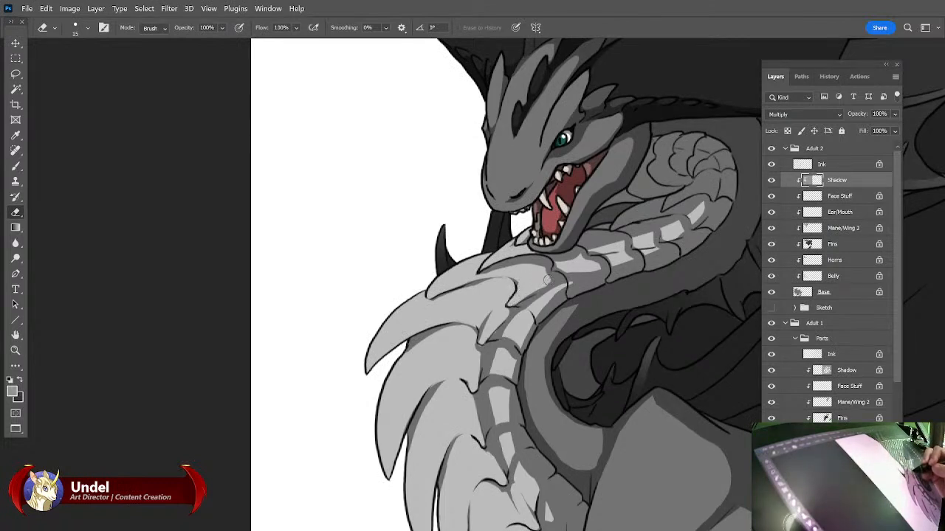
pyautogui.moveTo(549, 278); pyautogui.dragTo(496, 324)
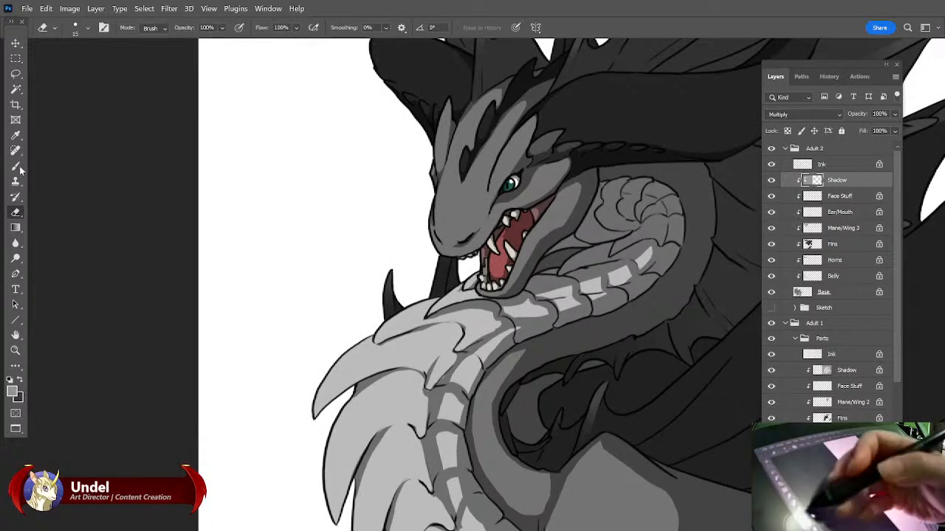
pyautogui.press('b')
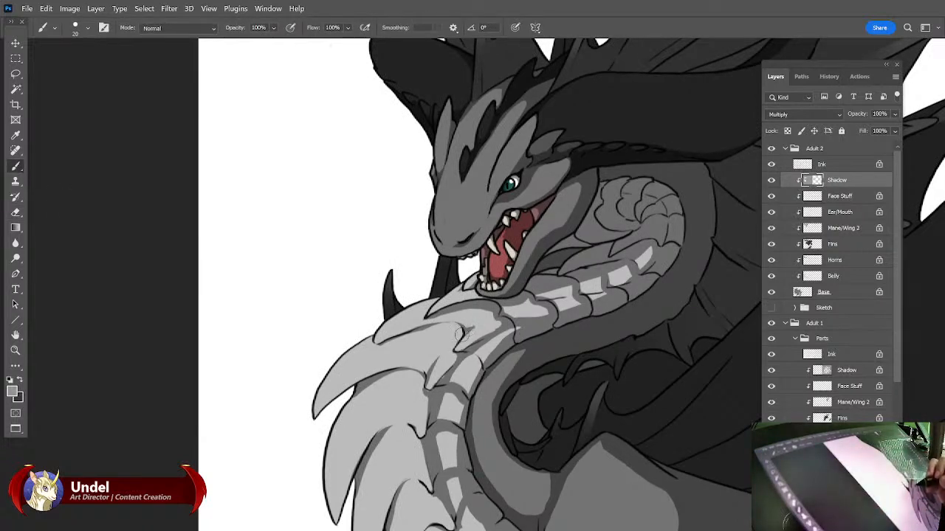
pyautogui.moveTo(535, 289); pyautogui.dragTo(460, 309)
# Erase shadow from the throat plates behind the open jaw to widen their highlights, leaving thin dark bands along the plate edges.
pyautogui.press('e')
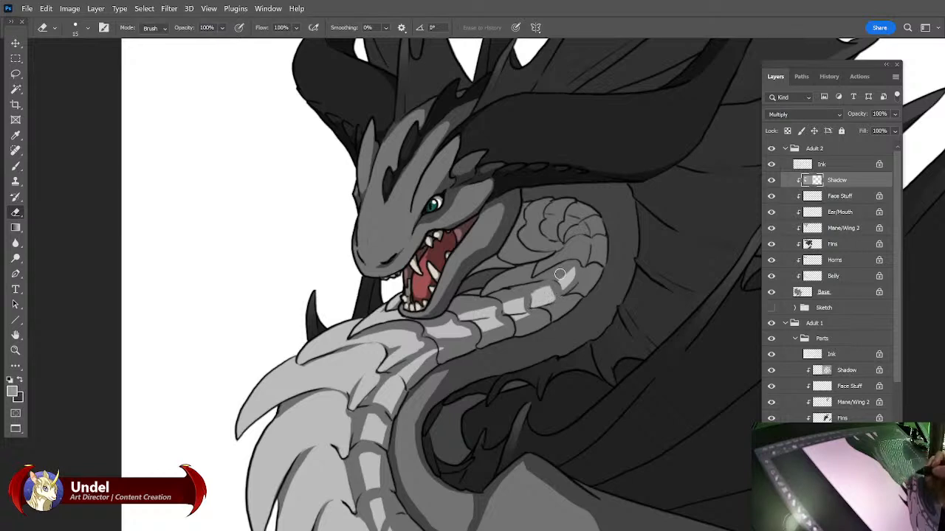
pyautogui.moveTo(563, 290); pyautogui.dragTo(573, 282)
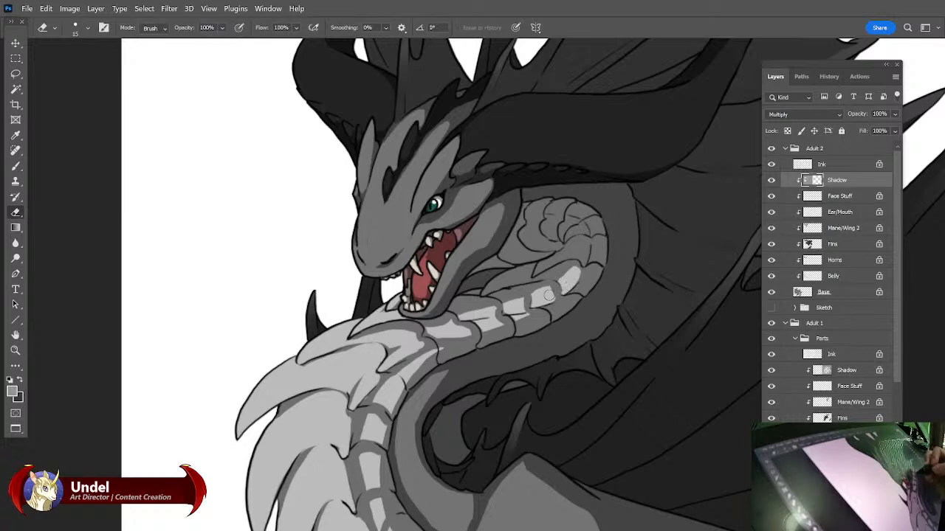
pyautogui.moveTo(504, 317)
pyautogui.mouseDown()
pyautogui.moveTo(524, 307)
pyautogui.moveTo(495, 311)
pyautogui.mouseUp()
pyautogui.moveTo(435, 331); pyautogui.dragTo(441, 328)
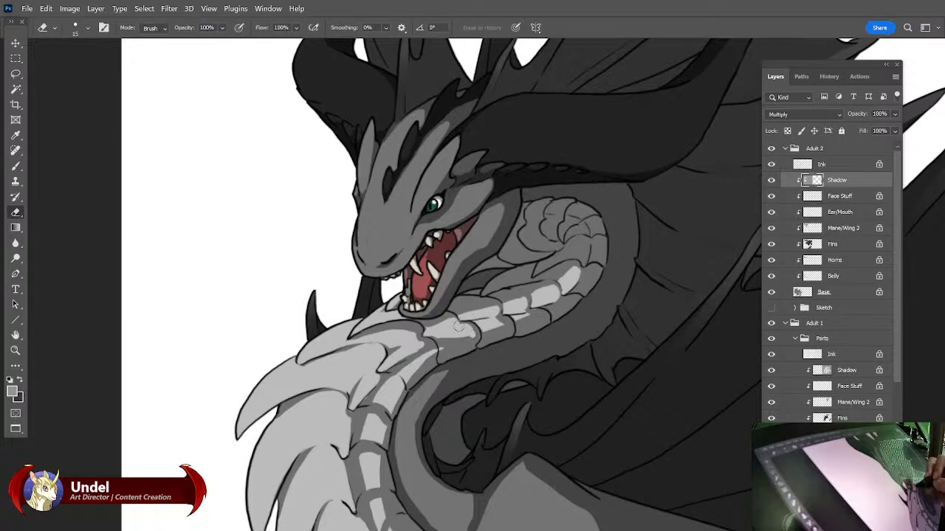
pyautogui.moveTo(428, 332)
pyautogui.mouseDown()
pyautogui.moveTo(441, 348)
pyautogui.moveTo(465, 338)
pyautogui.moveTo(444, 342)
pyautogui.moveTo(465, 340)
pyautogui.moveTo(446, 350)
pyautogui.mouseUp()
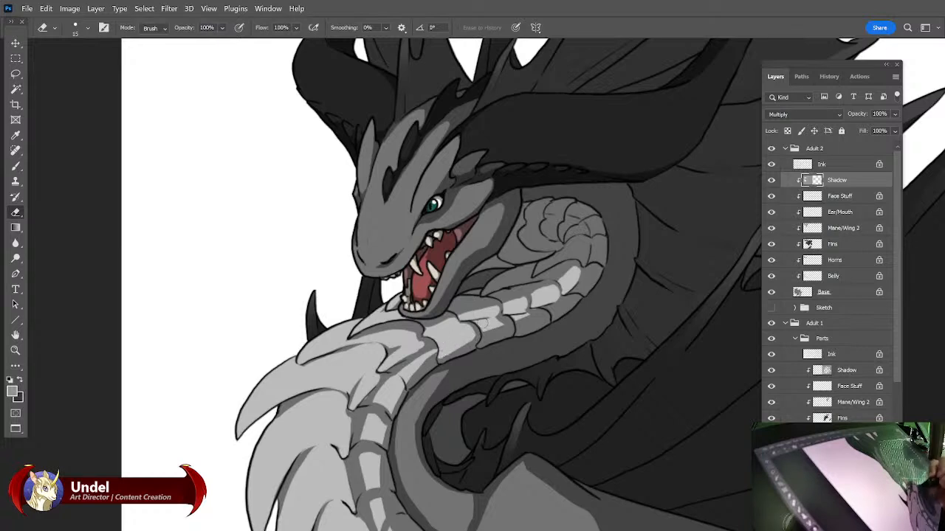
pyautogui.moveTo(487, 324)
pyautogui.mouseDown()
pyautogui.moveTo(483, 338)
pyautogui.moveTo(499, 329)
pyautogui.moveTo(490, 333)
pyautogui.moveTo(495, 315)
pyautogui.moveTo(526, 323)
pyautogui.moveTo(541, 304)
pyautogui.moveTo(552, 312)
pyautogui.moveTo(560, 303)
pyautogui.mouseUp()
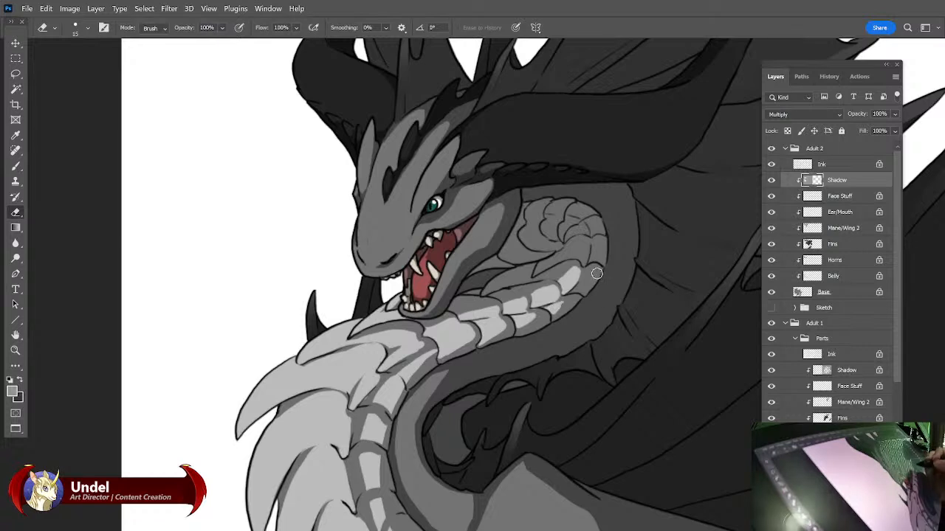
# Erase more shadow from the plates where the throat meets the upper chest spikes, keeping small dark wedges at the spike roots.
pyautogui.moveTo(574, 290)
pyautogui.mouseDown()
pyautogui.moveTo(584, 281)
pyautogui.moveTo(610, 353)
pyautogui.mouseUp()
pyautogui.moveTo(395, 402)
pyautogui.mouseDown()
pyautogui.moveTo(431, 376)
pyautogui.moveTo(384, 400)
pyautogui.moveTo(401, 394)
pyautogui.mouseUp()
pyautogui.moveTo(460, 374); pyautogui.dragTo(501, 293)
pyautogui.moveTo(416, 356)
pyautogui.mouseDown()
pyautogui.moveTo(396, 368)
pyautogui.moveTo(408, 352)
pyautogui.moveTo(426, 358)
pyautogui.moveTo(409, 356)
pyautogui.moveTo(435, 343)
pyautogui.moveTo(418, 339)
pyautogui.moveTo(436, 350)
pyautogui.moveTo(418, 330)
pyautogui.mouseUp()
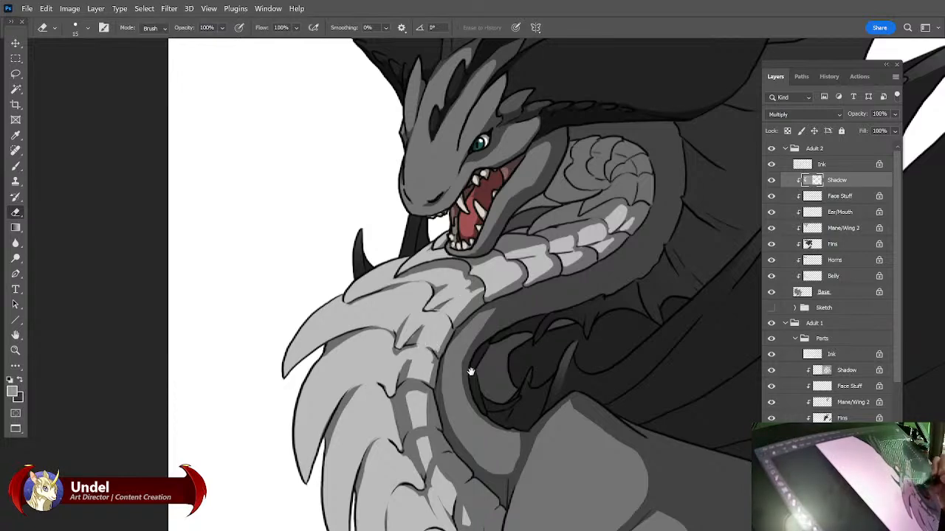
pyautogui.moveTo(473, 365); pyautogui.dragTo(470, 332)
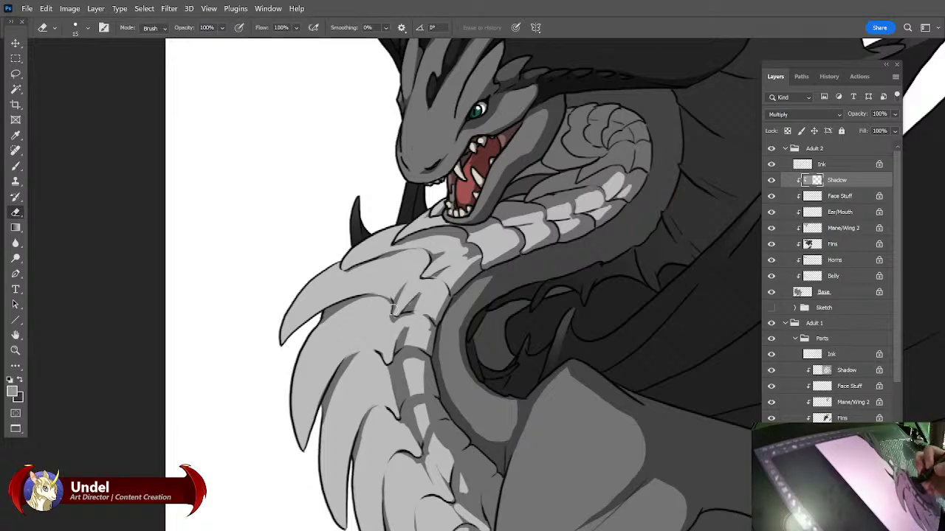
# Touch up the neck shading with the Brush and erase the dark band along the middle chest plates.
pyautogui.rightClick(21, 168)
pyautogui.click(56, 163)
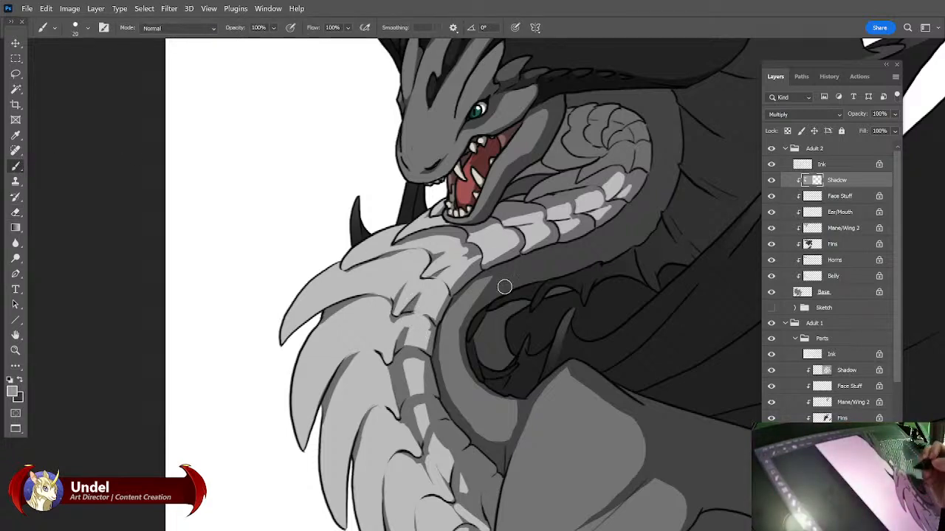
pyautogui.moveTo(490, 397); pyautogui.dragTo(441, 396)
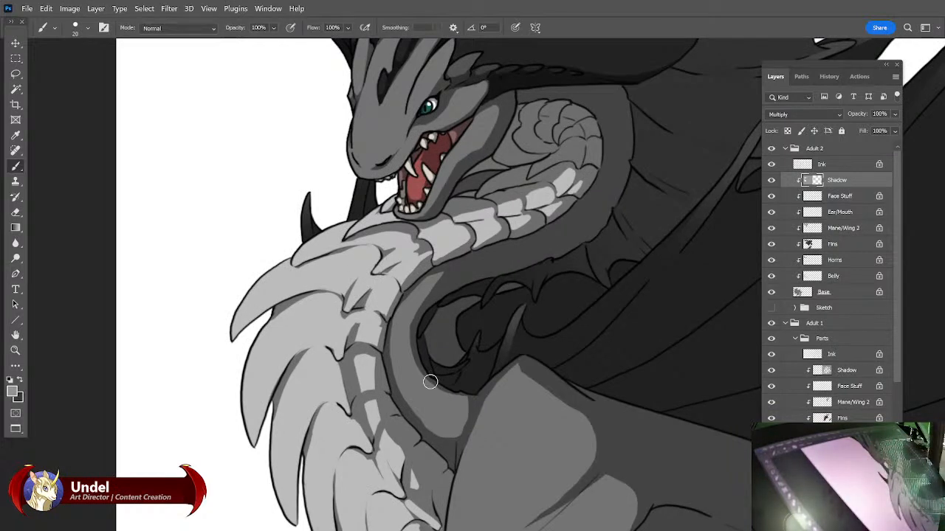
pyautogui.press('e')
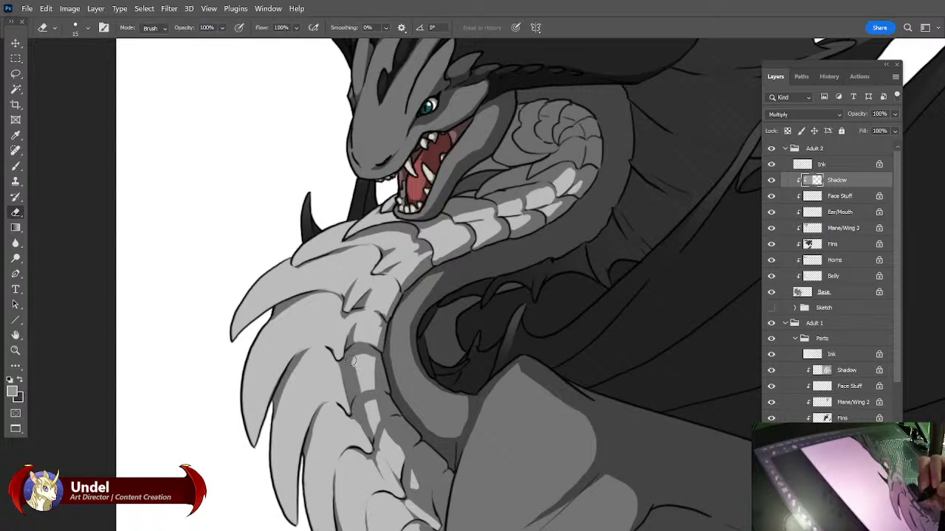
pyautogui.moveTo(355, 360)
pyautogui.mouseDown()
pyautogui.moveTo(340, 380)
pyautogui.moveTo(346, 366)
pyautogui.moveTo(340, 375)
pyautogui.moveTo(344, 366)
pyautogui.moveTo(335, 367)
pyautogui.moveTo(366, 355)
pyautogui.moveTo(355, 378)
pyautogui.mouseUp()
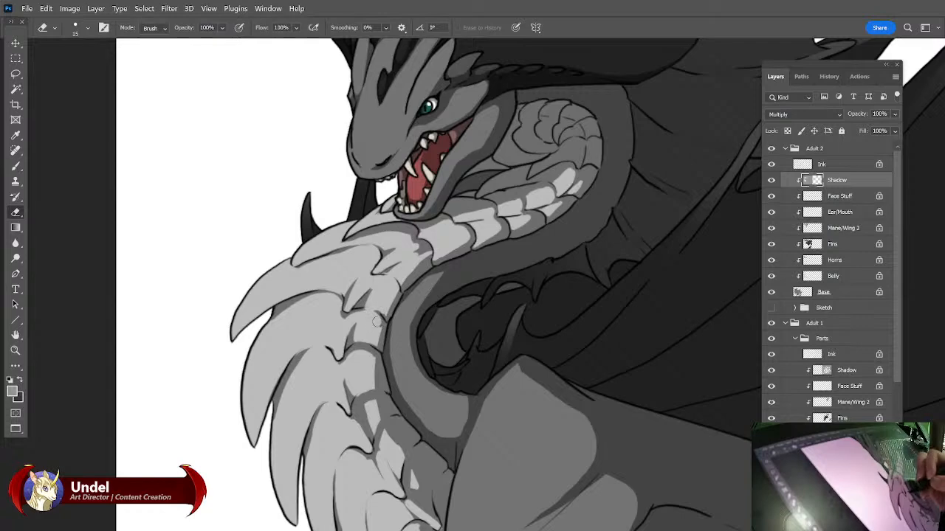
pyautogui.moveTo(553, 422)
pyautogui.mouseDown()
pyautogui.moveTo(497, 432)
pyautogui.moveTo(569, 358)
pyautogui.mouseUp()
pyautogui.moveTo(279, 384)
pyautogui.mouseDown()
pyautogui.moveTo(284, 404)
pyautogui.moveTo(289, 384)
pyautogui.moveTo(295, 390)
pyautogui.mouseUp()
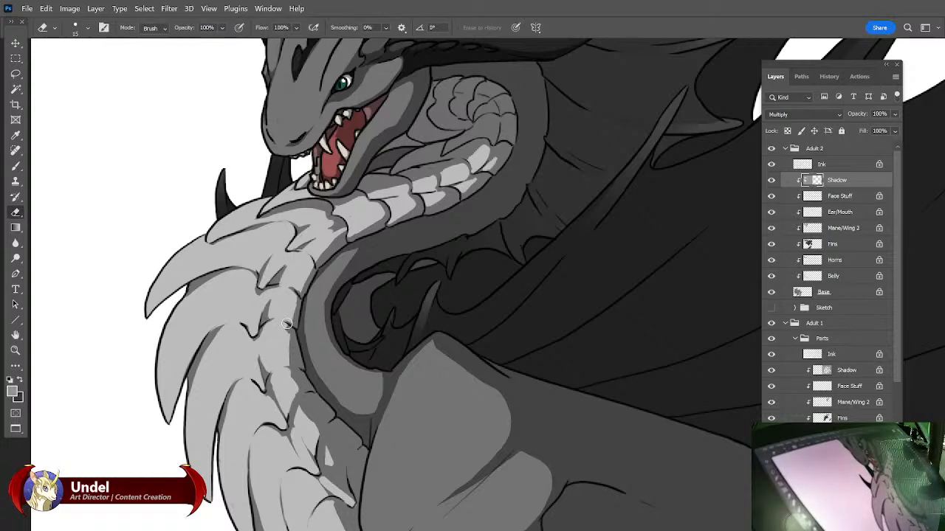
# Erase shadow from the chest plate just above the shoulder to give its light area a rounded edge.
pyautogui.moveTo(328, 322)
pyautogui.mouseDown()
pyautogui.moveTo(326, 120)
pyautogui.moveTo(324, 182)
pyautogui.mouseUp()
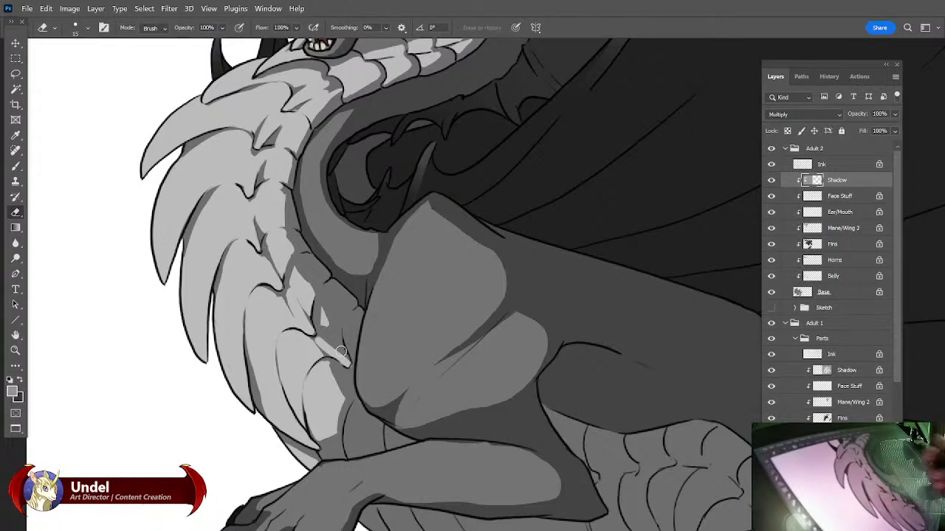
pyautogui.press('b')
pyautogui.moveTo(414, 133); pyautogui.dragTo(418, 323)
pyautogui.moveTo(459, 441); pyautogui.dragTo(403, 236)
pyautogui.press('e')
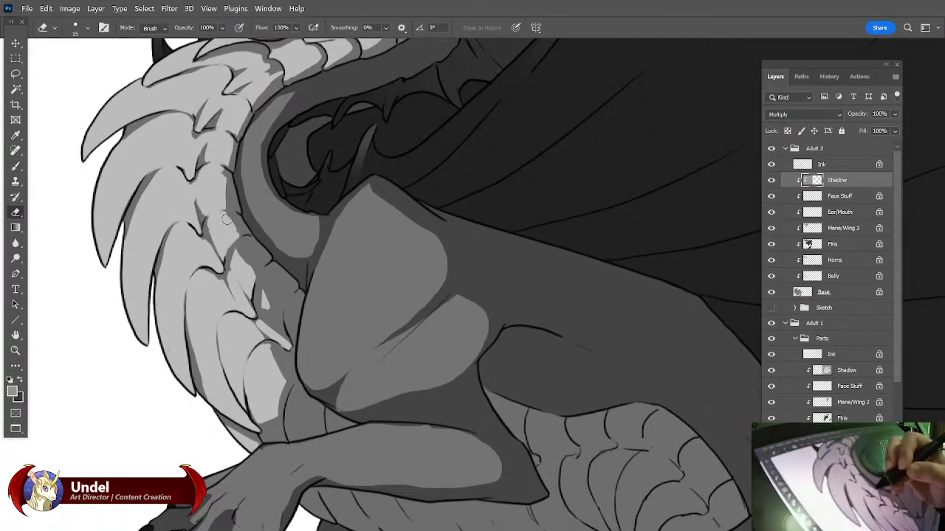
pyautogui.moveTo(238, 263)
pyautogui.mouseDown()
pyautogui.moveTo(231, 259)
pyautogui.moveTo(240, 245)
pyautogui.moveTo(258, 264)
pyautogui.moveTo(244, 254)
pyautogui.mouseUp()
# Shape rounded light areas on the chest plates beside the shoulder, alternating Brush and Eraser to leave slim shadows along their inner edges.
pyautogui.click(16, 166)
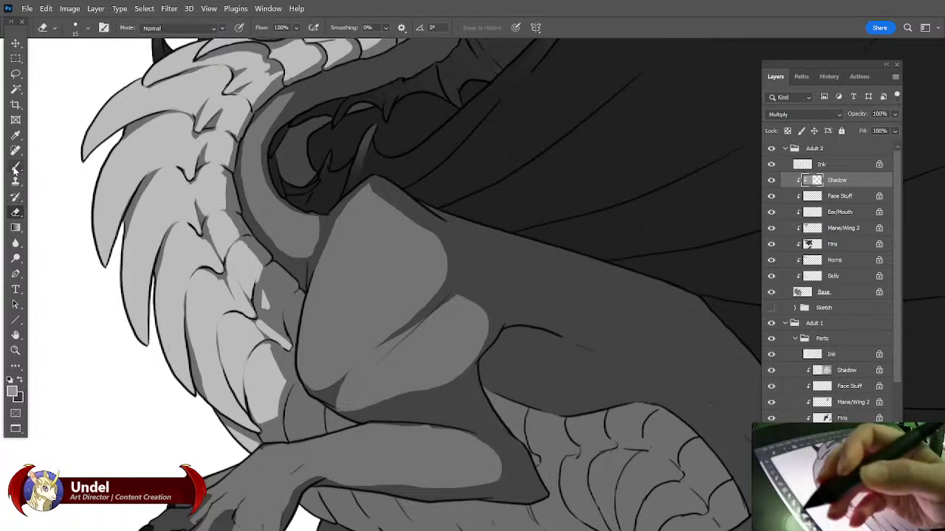
pyautogui.moveTo(260, 291); pyautogui.dragTo(272, 280)
pyautogui.press('e')
pyautogui.moveTo(260, 287)
pyautogui.mouseDown()
pyautogui.moveTo(278, 274)
pyautogui.moveTo(279, 316)
pyautogui.moveTo(267, 316)
pyautogui.moveTo(269, 281)
pyautogui.moveTo(282, 291)
pyautogui.moveTo(274, 257)
pyautogui.moveTo(277, 274)
pyautogui.mouseUp()
pyautogui.moveTo(242, 245); pyautogui.dragTo(260, 262)
pyautogui.moveTo(227, 216); pyautogui.dragTo(240, 229)
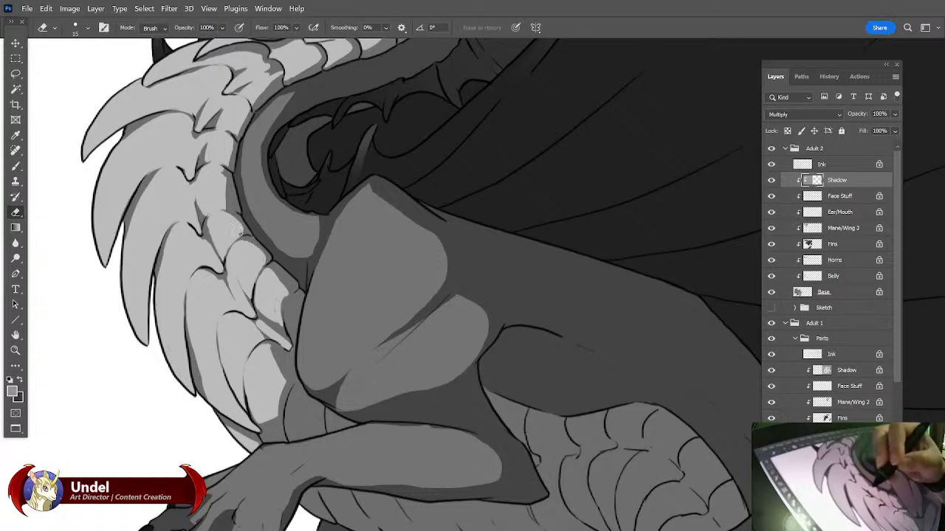
pyautogui.moveTo(221, 183); pyautogui.dragTo(233, 223)
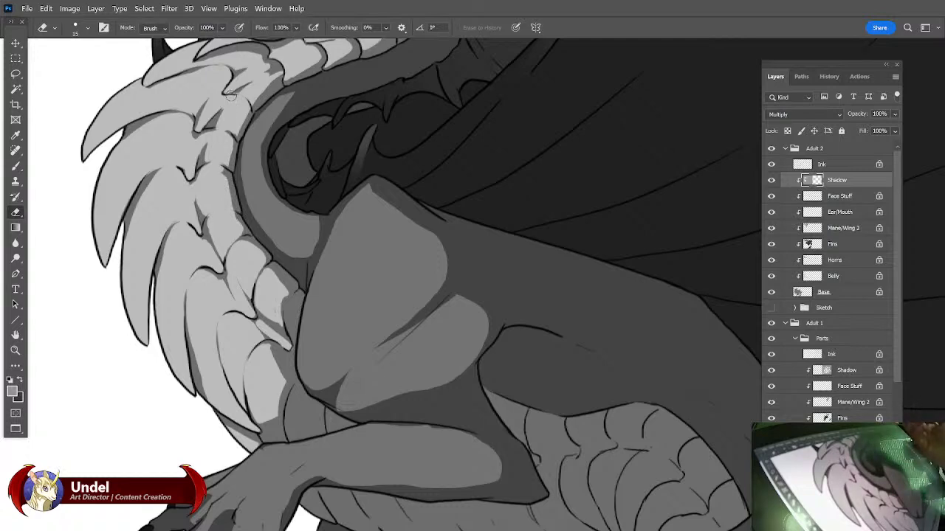
# Erase shadow from the lowest chest plate above the raised foreleg and round off its edge with the Brush.
pyautogui.moveTo(335, 288); pyautogui.dragTo(343, 270)
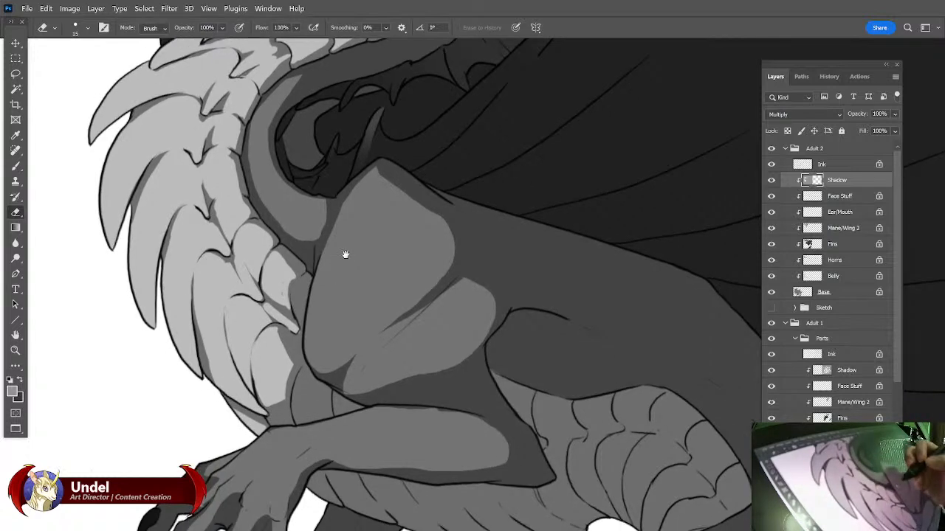
pyautogui.moveTo(263, 394)
pyautogui.mouseDown()
pyautogui.moveTo(280, 412)
pyautogui.moveTo(289, 369)
pyautogui.mouseUp()
pyautogui.moveTo(271, 335); pyautogui.dragTo(293, 361)
pyautogui.press('b')
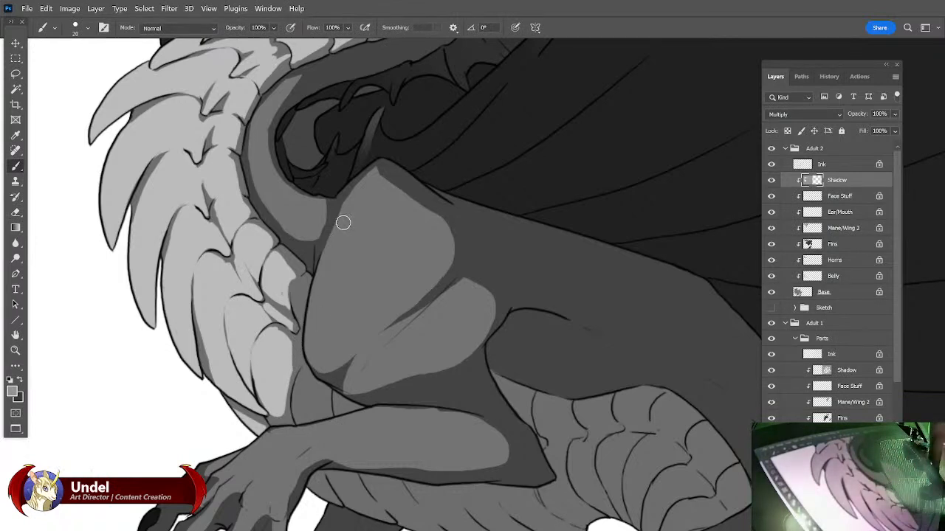
pyautogui.click(21, 212)
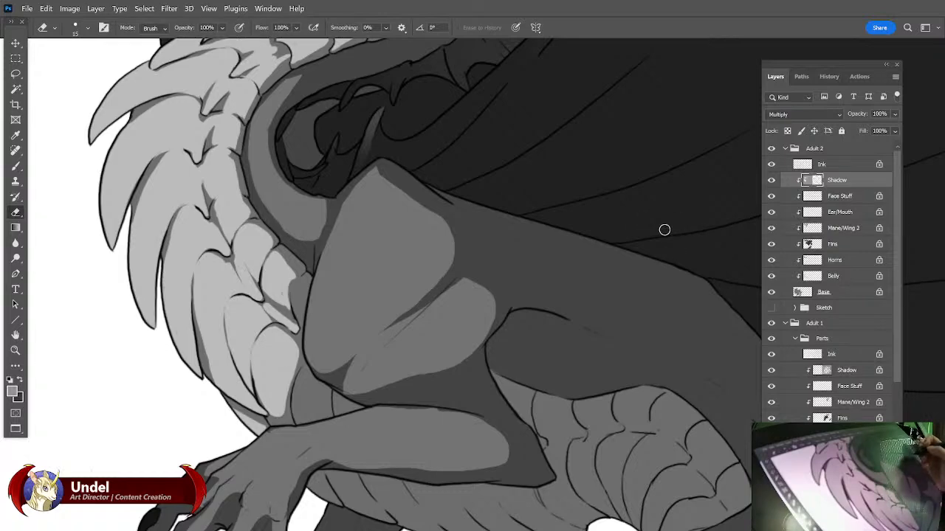
# Add a new layer above the left dragon's Ink layer and choose dark red as the foreground color.
pyautogui.moveTo(666, 230); pyautogui.dragTo(628, 286)
pyautogui.moveTo(676, 49); pyautogui.dragTo(637, 270)
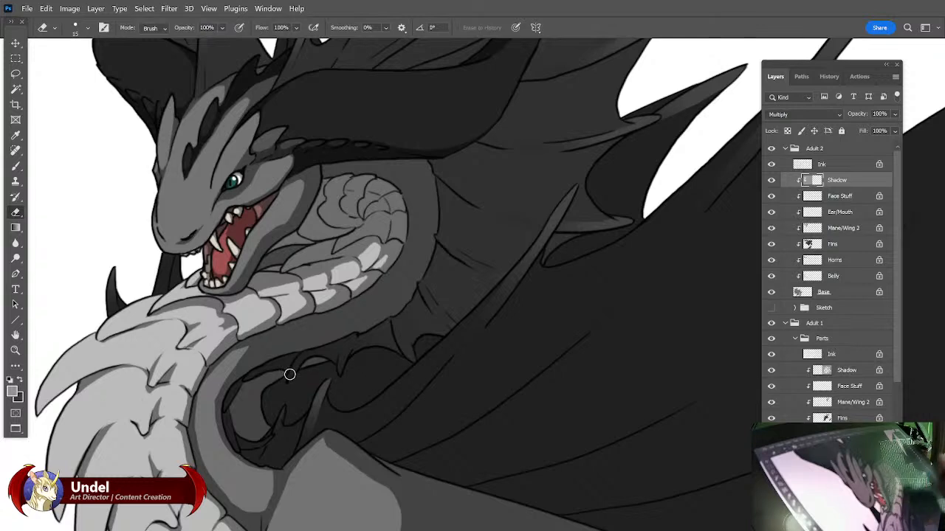
pyautogui.click(843, 162)
pyautogui.click(894, 77)
pyautogui.click(892, 81)
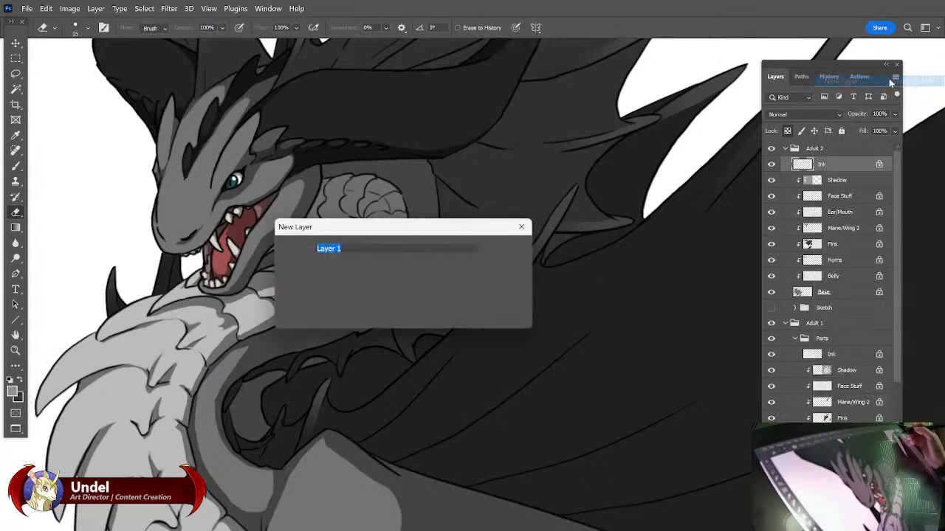
pyautogui.press('Return')
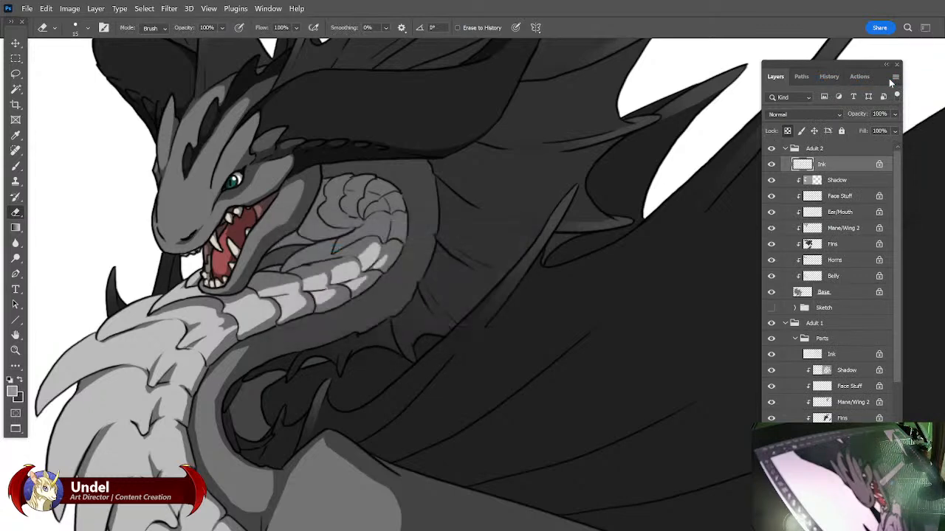
pyautogui.click(19, 381)
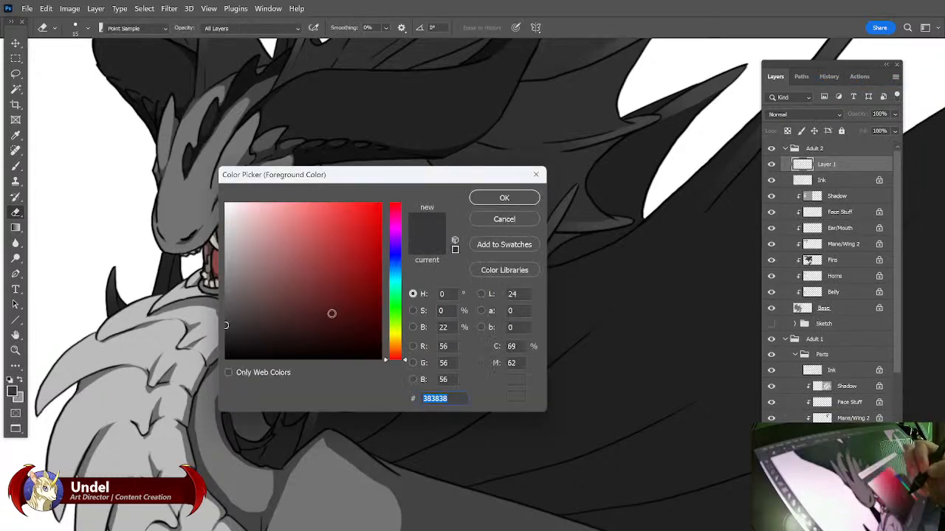
pyautogui.click(331, 300)
pyautogui.press('Return')
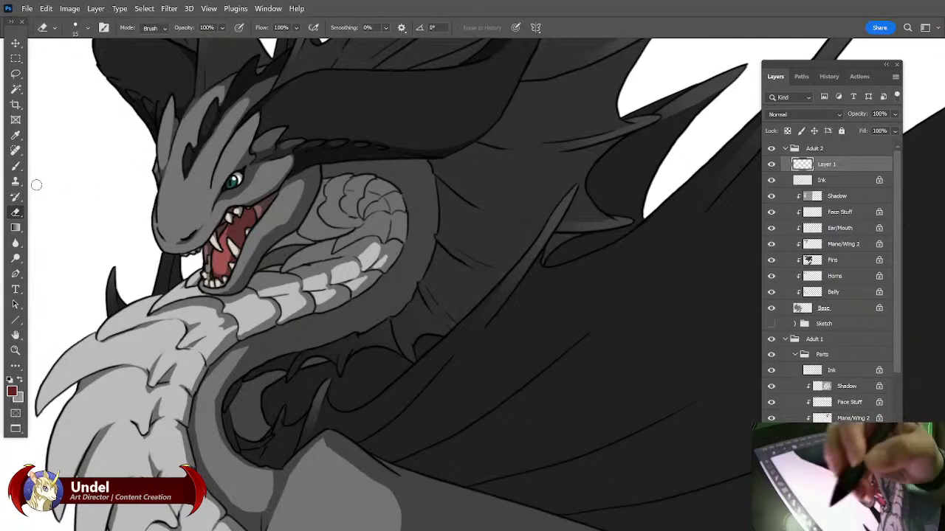
# Paint a dark red guide line with the Brush from behind the horns around the outer curve of the neck to its base.
pyautogui.press('b')
pyautogui.moveTo(303, 53)
pyautogui.mouseDown()
pyautogui.moveTo(393, 64)
pyautogui.moveTo(417, 84)
pyautogui.moveTo(460, 167)
pyautogui.moveTo(455, 258)
pyautogui.moveTo(464, 234)
pyautogui.moveTo(401, 328)
pyautogui.moveTo(304, 371)
pyautogui.mouseUp()
pyautogui.moveTo(226, 410)
pyautogui.mouseDown()
pyautogui.moveTo(242, 381)
pyautogui.moveTo(380, 321)
pyautogui.moveTo(412, 281)
pyautogui.moveTo(428, 228)
pyautogui.moveTo(431, 182)
pyautogui.moveTo(405, 135)
pyautogui.moveTo(349, 98)
pyautogui.moveTo(256, 127)
pyautogui.mouseUp()
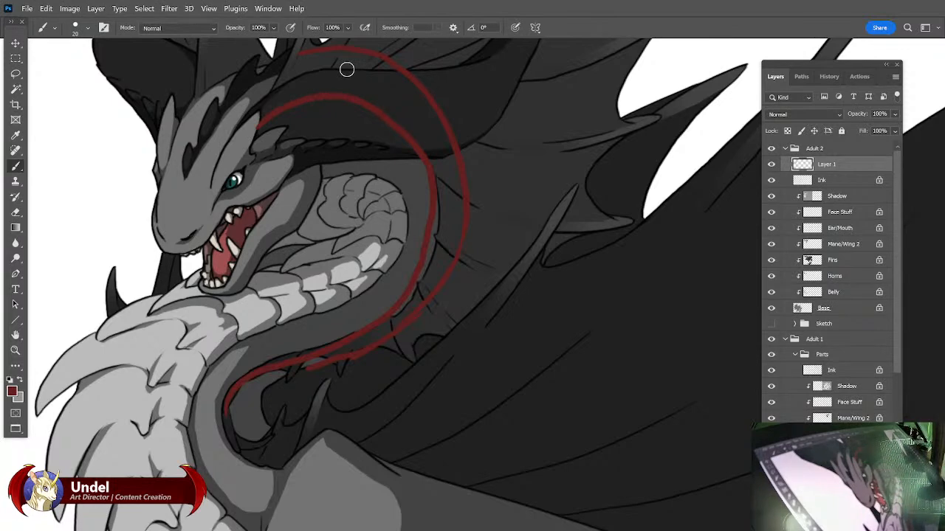
pyautogui.hotkey('ctrl', 'z')
pyautogui.moveTo(307, 364)
pyautogui.mouseDown()
pyautogui.moveTo(266, 388)
pyautogui.moveTo(268, 422)
pyautogui.mouseUp()
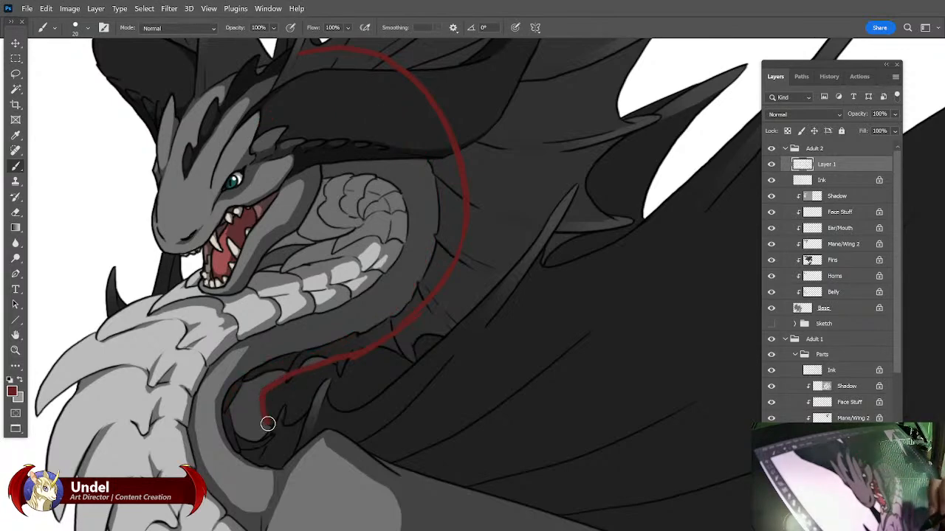
# Continue the red guide line along the dragon's back to the tail edge, and delete the guide layer.
pyautogui.moveTo(559, 417); pyautogui.dragTo(512, 375)
pyautogui.moveTo(217, 373); pyautogui.dragTo(488, 422)
pyautogui.moveTo(576, 435)
pyautogui.mouseDown()
pyautogui.moveTo(450, 337)
pyautogui.moveTo(355, 308)
pyautogui.moveTo(400, 312)
pyautogui.moveTo(530, 420)
pyautogui.mouseUp()
pyautogui.moveTo(568, 465)
pyautogui.mouseDown()
pyautogui.moveTo(479, 257)
pyautogui.moveTo(457, 229)
pyautogui.moveTo(428, 226)
pyautogui.moveTo(529, 353)
pyautogui.moveTo(596, 388)
pyautogui.mouseUp()
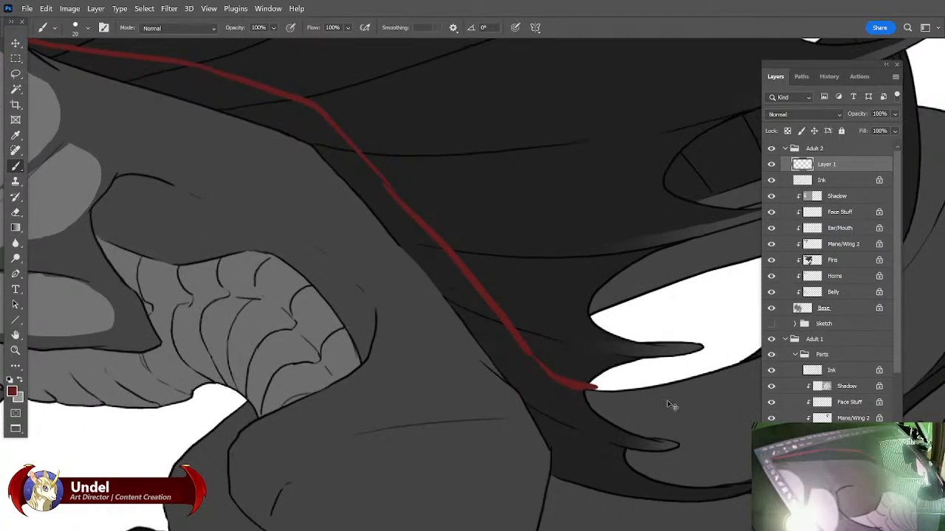
pyautogui.hotkey('ctrl', '0')
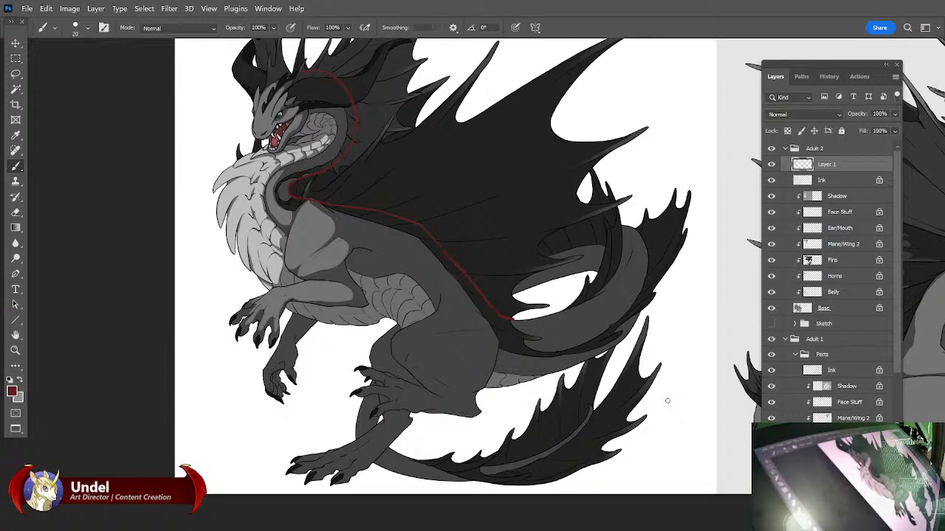
pyautogui.moveTo(843, 169)
pyautogui.mouseDown()
pyautogui.moveTo(871, 215)
pyautogui.moveTo(889, 510)
pyautogui.mouseUp()
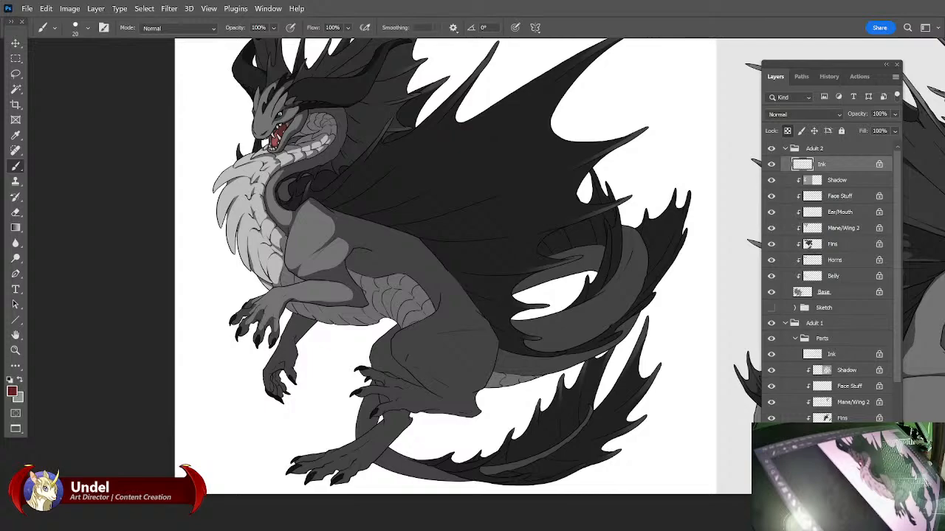
# Toggle the Ink layer's visibility to examine the head and neck shading with and without line art.
pyautogui.hotkey('ctrl', '+')
pyautogui.hotkey('ctrl', '+')
pyautogui.hotkey('ctrl', '+')
pyautogui.hotkey('ctrl', '+')
pyautogui.moveTo(420, 253); pyautogui.dragTo(346, 292)
pyautogui.hotkey('ctrl', '-')
pyautogui.hotkey('ctrl', '-')
pyautogui.hotkey('ctrl', '-')
pyautogui.hotkey('ctrl', '-')
pyautogui.moveTo(436, 290)
pyautogui.mouseDown()
pyautogui.moveTo(247, 337)
pyautogui.moveTo(233, 357)
pyautogui.mouseUp()
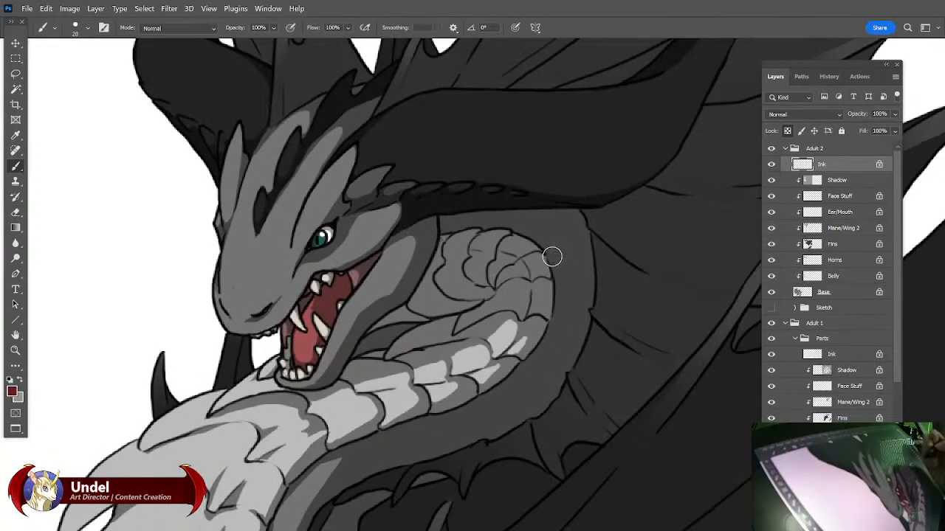
pyautogui.click(771, 164)
pyautogui.click(771, 164)
pyautogui.click(771, 163)
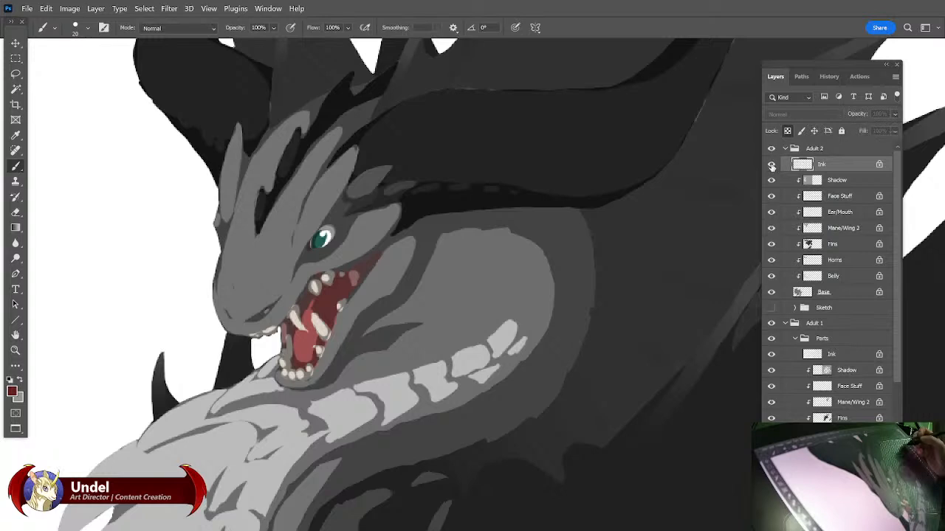
pyautogui.click(771, 164)
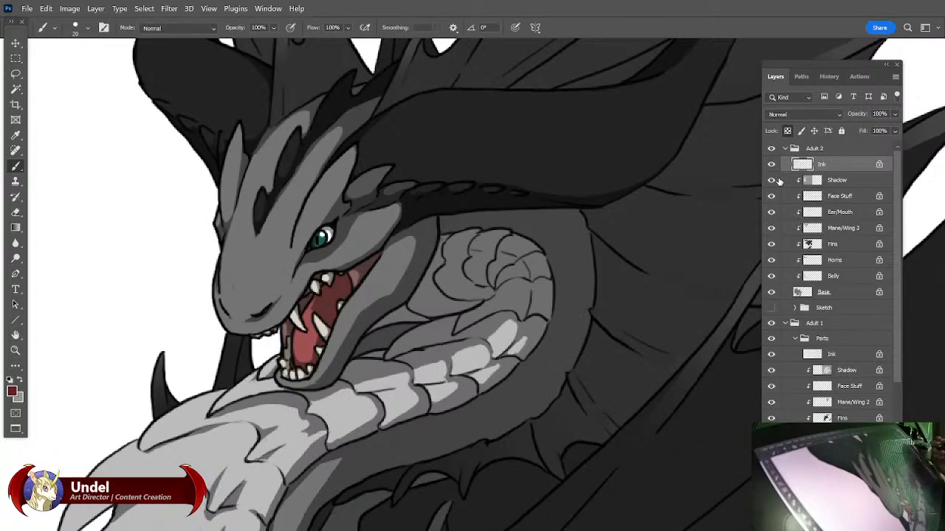
# With the Shadow layer temporarily hidden, fill the gap in the throat scales behind the jaw with sampled light gray on the Belly layer.
pyautogui.click(838, 276)
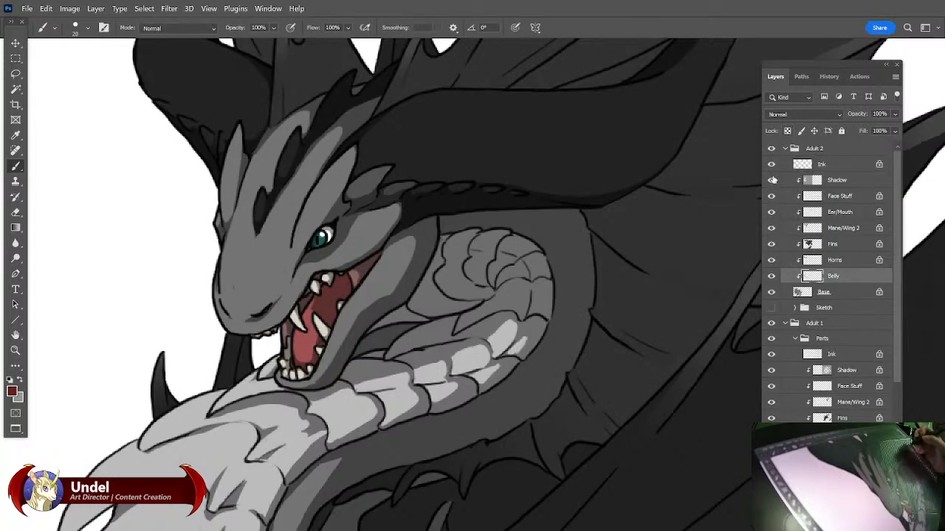
pyautogui.click(771, 180)
pyautogui.keyDown('alt'); pyautogui.click(432, 333); pyautogui.keyUp('alt')
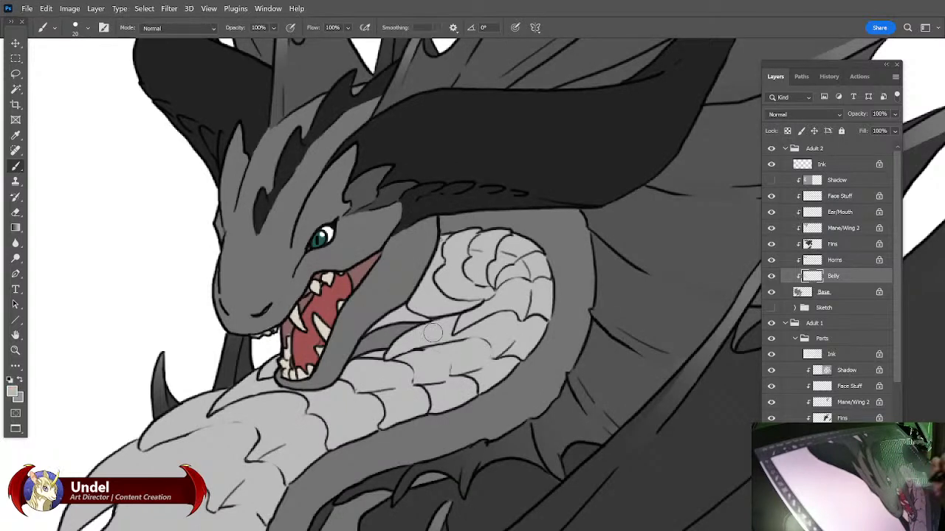
pyautogui.moveTo(365, 345)
pyautogui.mouseDown()
pyautogui.moveTo(357, 354)
pyautogui.moveTo(431, 317)
pyautogui.mouseUp()
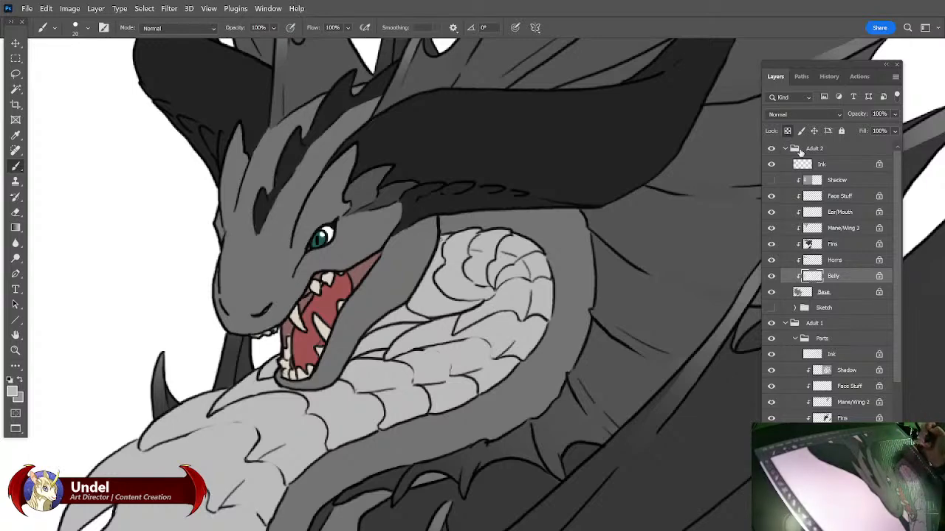
pyautogui.click(770, 181)
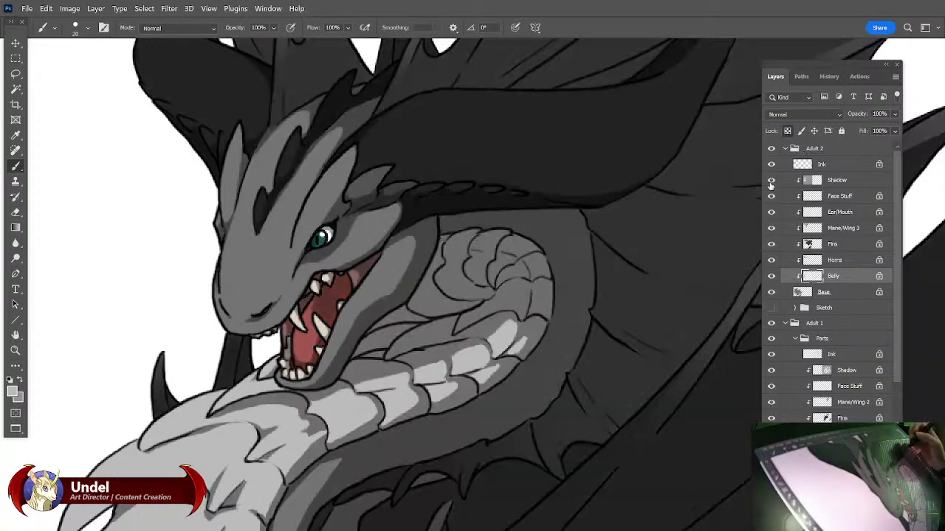
# On the Shadow layer, erase the excess shadow along the edge of the throat plate just below the jaw.
pyautogui.click(842, 180)
pyautogui.moveTo(561, 450); pyautogui.dragTo(612, 380)
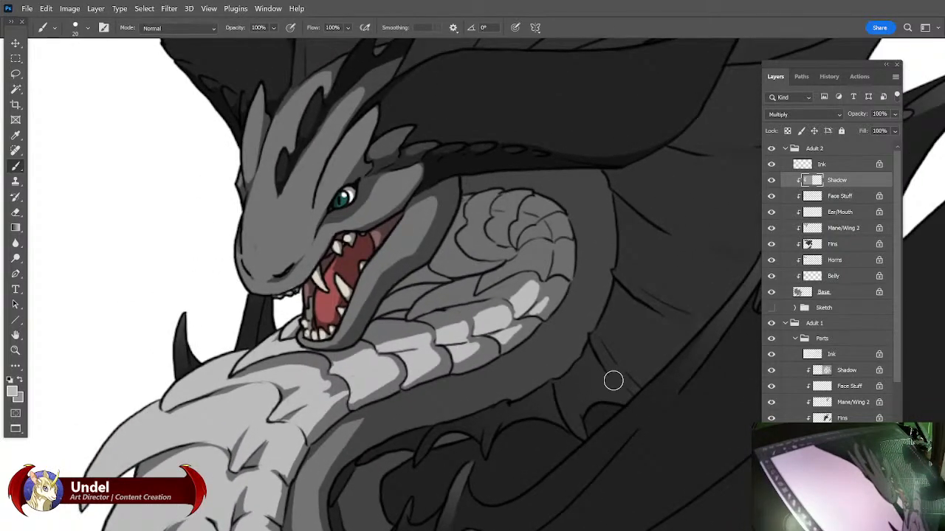
pyautogui.click(16, 212)
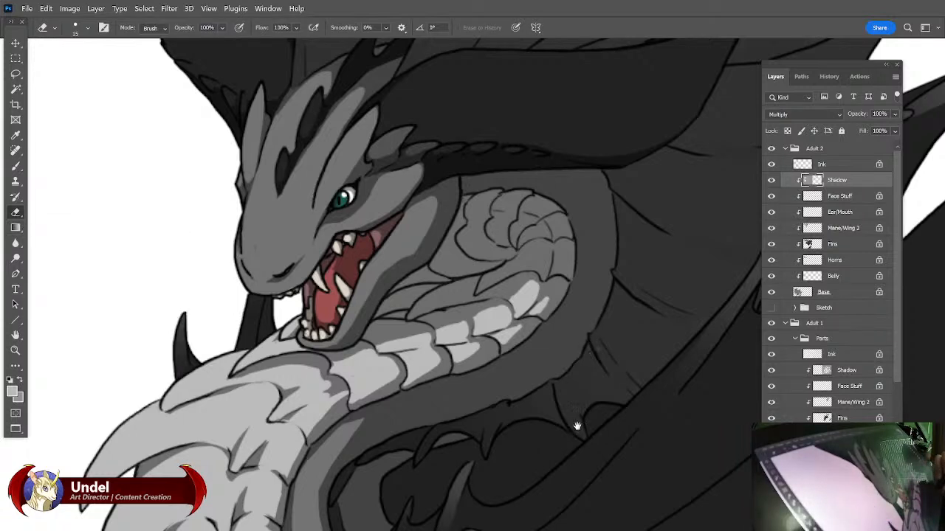
pyautogui.moveTo(511, 431)
pyautogui.mouseDown()
pyautogui.moveTo(613, 361)
pyautogui.moveTo(731, 314)
pyautogui.mouseUp()
pyautogui.moveTo(605, 392); pyautogui.dragTo(568, 311)
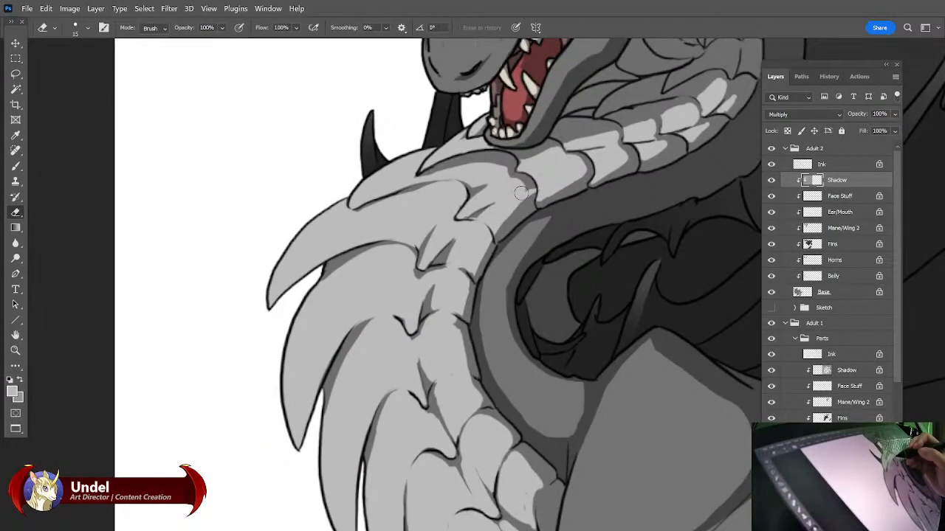
pyautogui.moveTo(526, 189); pyautogui.dragTo(510, 183)
pyautogui.moveTo(598, 267); pyautogui.dragTo(592, 297)
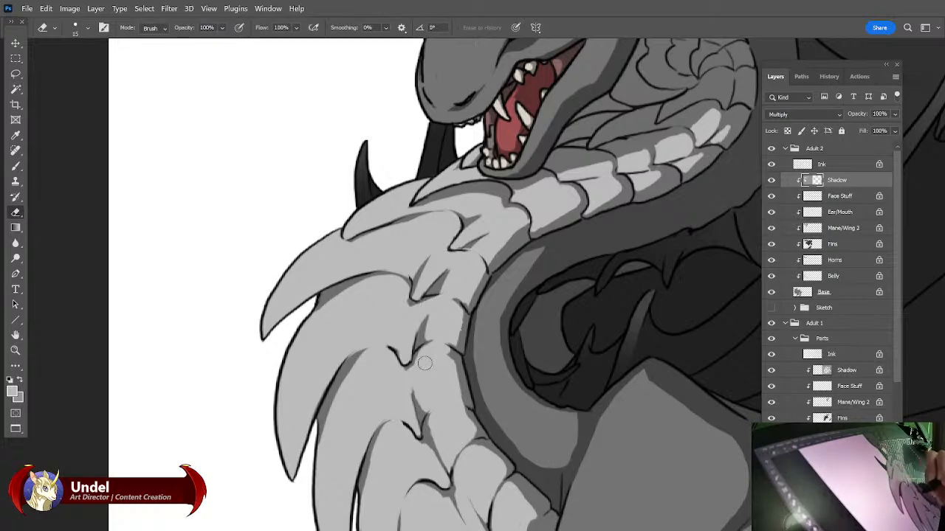
pyautogui.moveTo(506, 349); pyautogui.dragTo(484, 325)
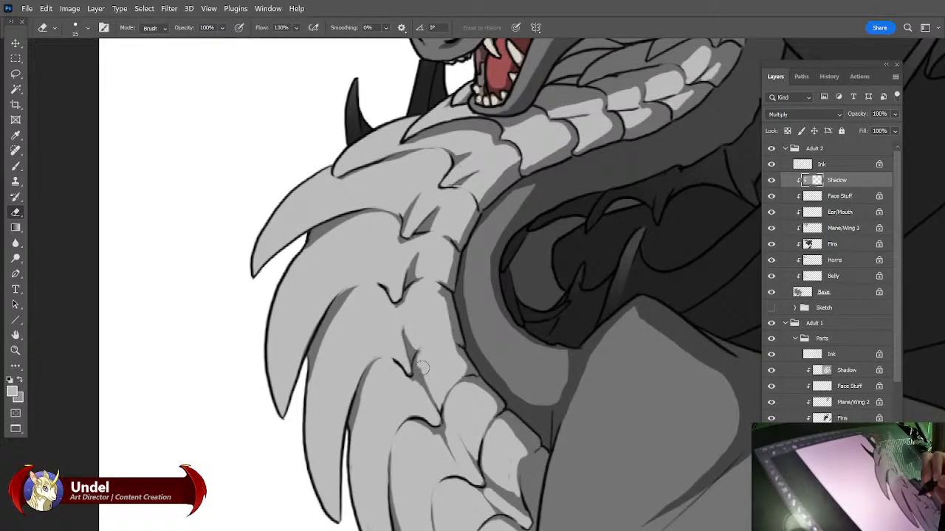
# Review the shading on the left dragon's head and neck, both close up and against the whole figure.
pyautogui.moveTo(662, 164); pyautogui.dragTo(563, 365)
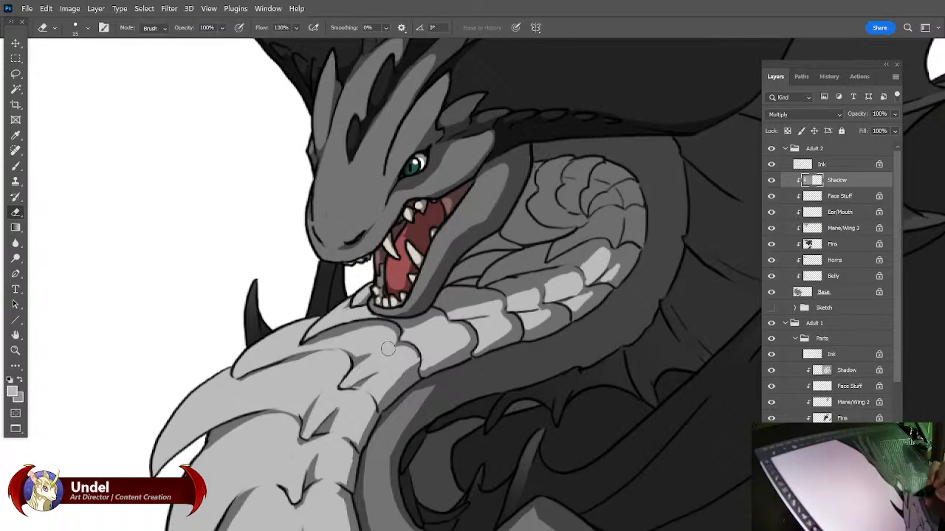
pyautogui.moveTo(596, 308); pyautogui.dragTo(569, 401)
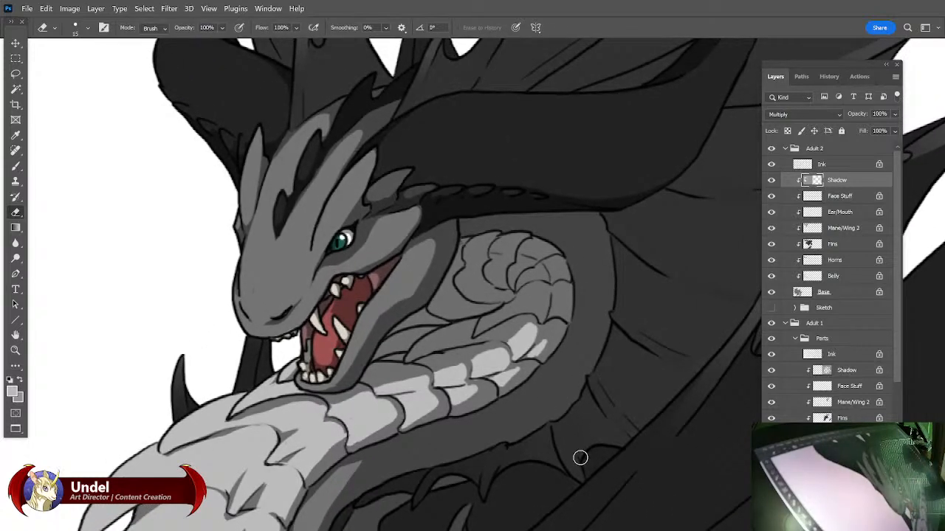
pyautogui.scroll(-6, 580, 459)
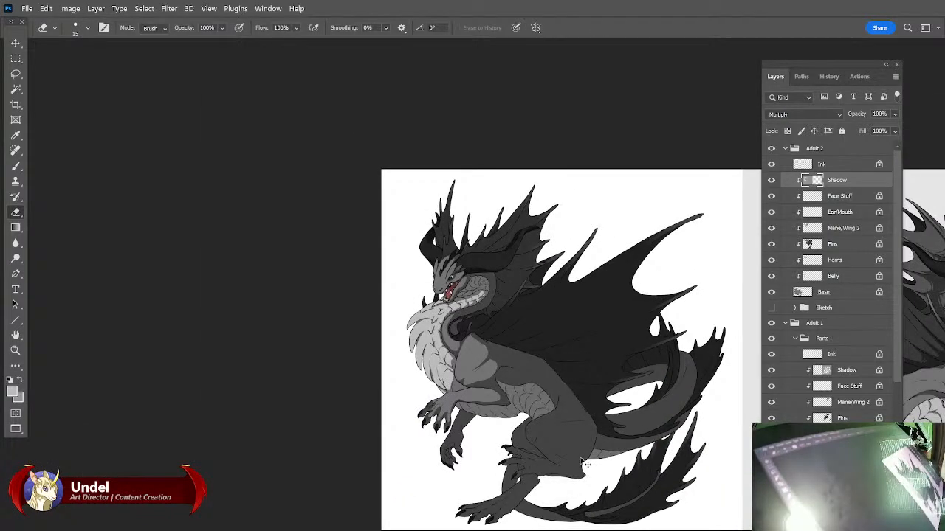
pyautogui.scroll(6, 583, 462)
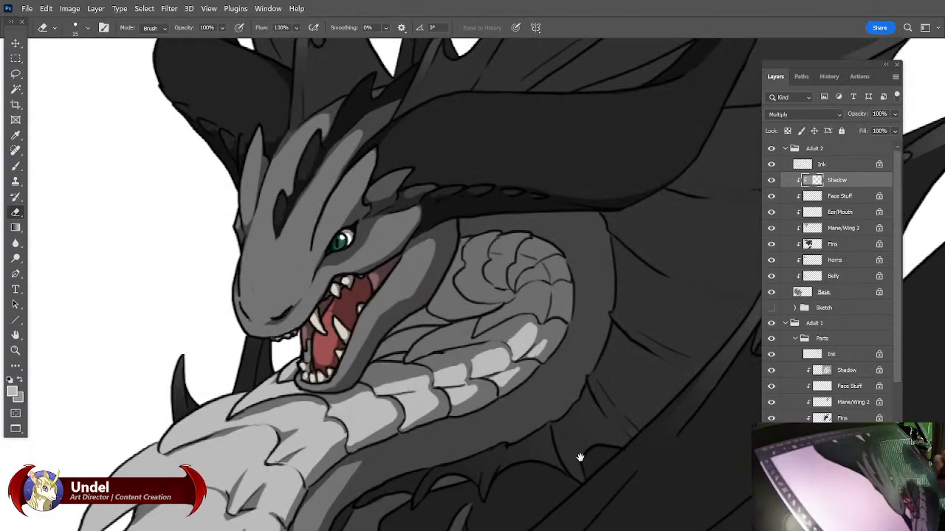
pyautogui.moveTo(580, 458); pyautogui.dragTo(508, 376)
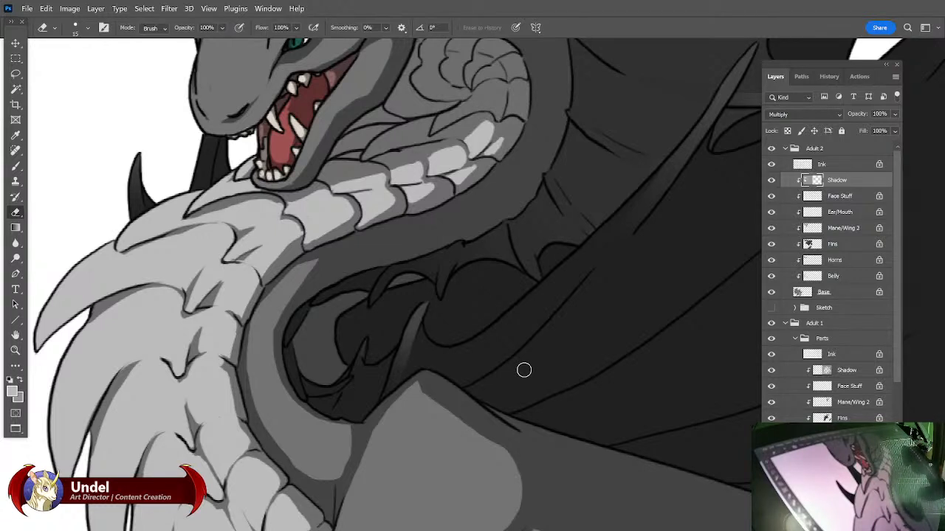
pyautogui.moveTo(590, 440); pyautogui.dragTo(622, 368)
pyautogui.moveTo(616, 423); pyautogui.dragTo(561, 480)
pyautogui.moveTo(594, 443); pyautogui.dragTo(595, 483)
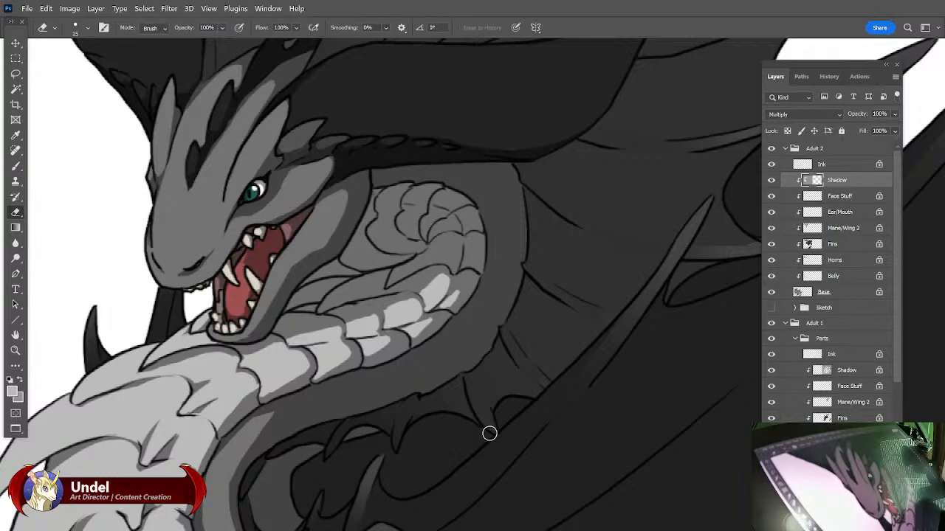
# Try to slim the diagonal shadow crease across the shoulder and remove the small wedge above the elbow using Eraser and Brush.
pyautogui.scroll(-10, 601, 414)
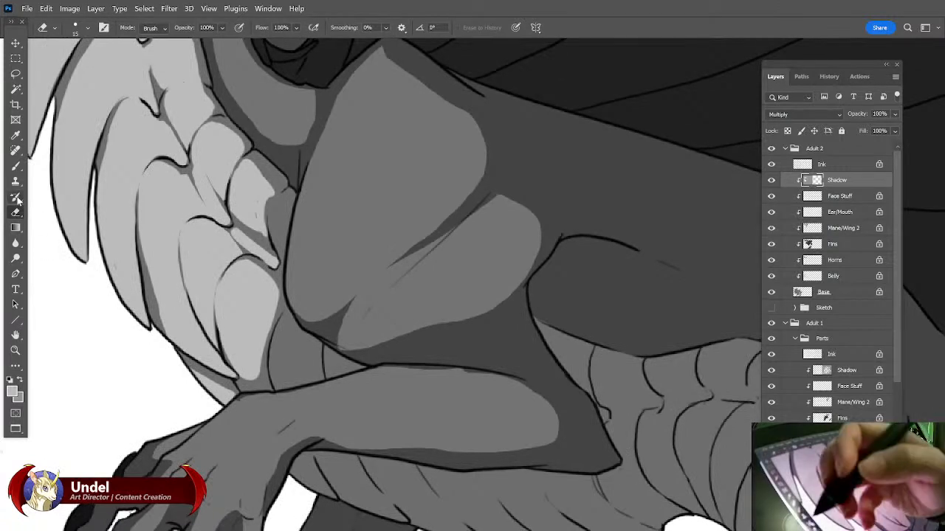
pyautogui.click(16, 167)
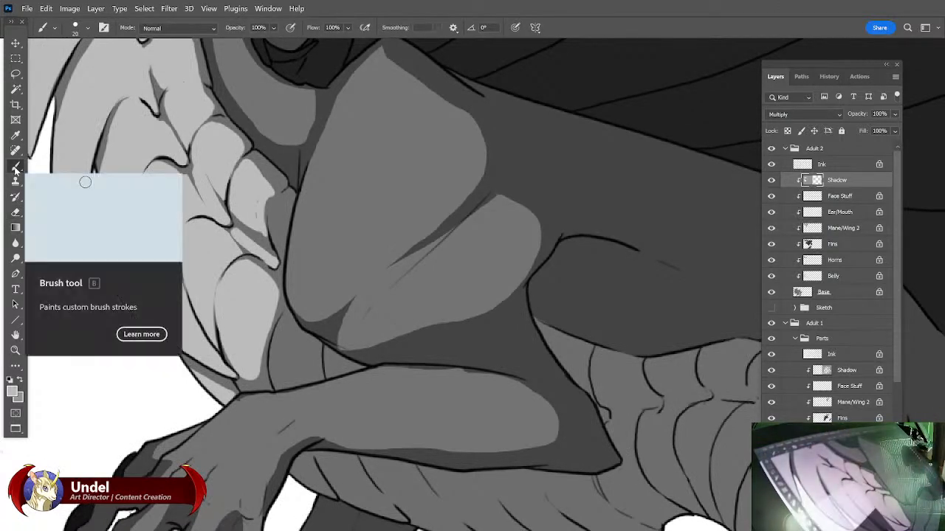
pyautogui.press('e')
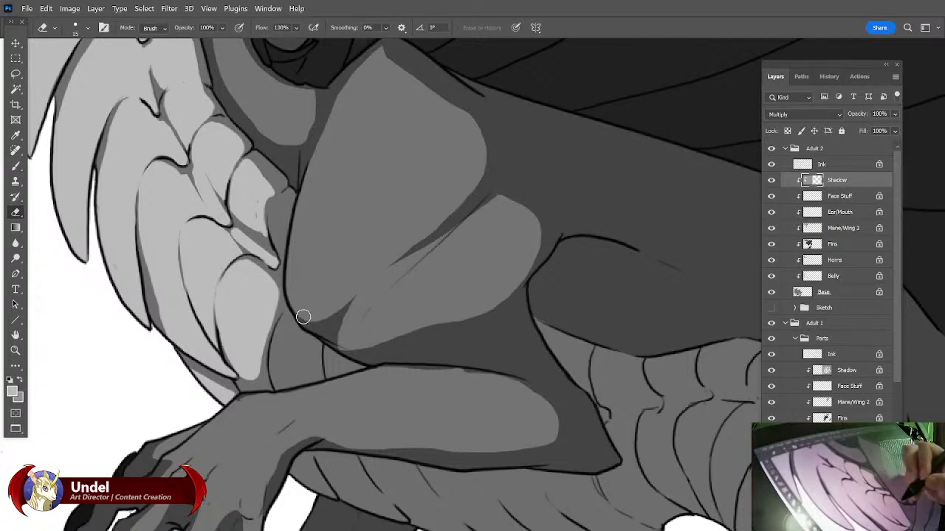
pyautogui.moveTo(323, 323)
pyautogui.mouseDown()
pyautogui.moveTo(450, 217)
pyautogui.moveTo(434, 231)
pyautogui.moveTo(473, 184)
pyautogui.mouseUp()
pyautogui.click(15, 165)
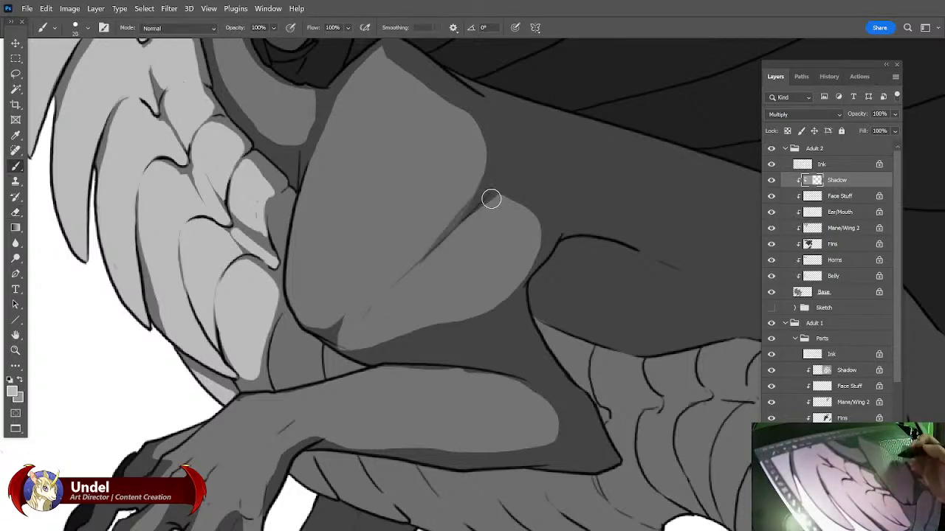
pyautogui.moveTo(478, 197); pyautogui.dragTo(393, 263)
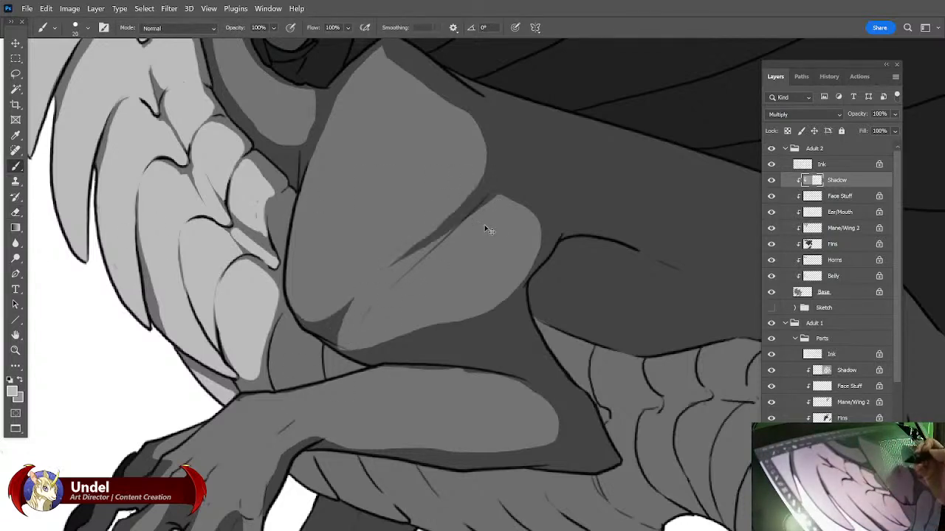
# Extend the diagonal shoulder crease farther down with the Brush, and trim its edges and the surrounding shoulder shadow with the Eraser.
pyautogui.moveTo(500, 170); pyautogui.dragTo(371, 321)
pyautogui.press('e')
pyautogui.moveTo(295, 298)
pyautogui.mouseDown()
pyautogui.moveTo(307, 318)
pyautogui.moveTo(335, 318)
pyautogui.moveTo(446, 207)
pyautogui.moveTo(392, 277)
pyautogui.moveTo(424, 243)
pyautogui.mouseUp()
pyautogui.moveTo(465, 190); pyautogui.dragTo(462, 206)
pyautogui.moveTo(432, 276); pyautogui.dragTo(399, 392)
pyautogui.moveTo(348, 169)
pyautogui.mouseDown()
pyautogui.moveTo(321, 186)
pyautogui.moveTo(301, 226)
pyautogui.moveTo(305, 249)
pyautogui.mouseUp()
pyautogui.moveTo(363, 177)
pyautogui.mouseDown()
pyautogui.moveTo(369, 182)
pyautogui.moveTo(368, 171)
pyautogui.moveTo(424, 226)
pyautogui.moveTo(365, 174)
pyautogui.mouseUp()
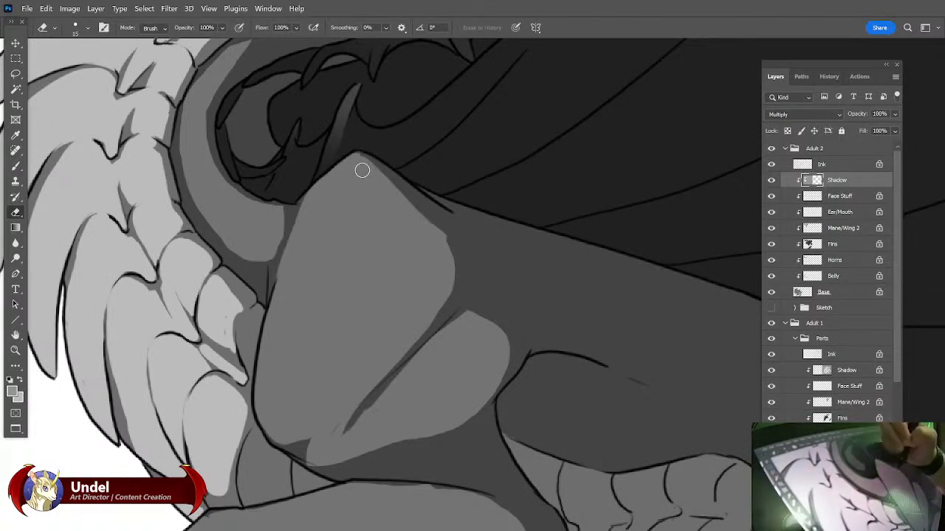
# Erase the crease's lower end into a fine taper and smooth the shadow edge along the underside of the shoulder.
pyautogui.moveTo(383, 401)
pyautogui.mouseDown()
pyautogui.moveTo(357, 426)
pyautogui.moveTo(417, 362)
pyautogui.moveTo(346, 433)
pyautogui.mouseUp()
pyautogui.moveTo(422, 377)
pyautogui.mouseDown()
pyautogui.moveTo(350, 431)
pyautogui.moveTo(435, 351)
pyautogui.moveTo(394, 379)
pyautogui.mouseUp()
pyautogui.moveTo(462, 360); pyautogui.dragTo(457, 307)
pyautogui.moveTo(268, 377)
pyautogui.mouseDown()
pyautogui.moveTo(320, 391)
pyautogui.moveTo(300, 400)
pyautogui.moveTo(280, 388)
pyautogui.moveTo(303, 377)
pyautogui.moveTo(255, 388)
pyautogui.moveTo(295, 408)
pyautogui.moveTo(366, 400)
pyautogui.mouseUp()
pyautogui.press('b')
pyautogui.moveTo(265, 386)
pyautogui.mouseDown()
pyautogui.moveTo(330, 406)
pyautogui.moveTo(384, 396)
pyautogui.mouseUp()
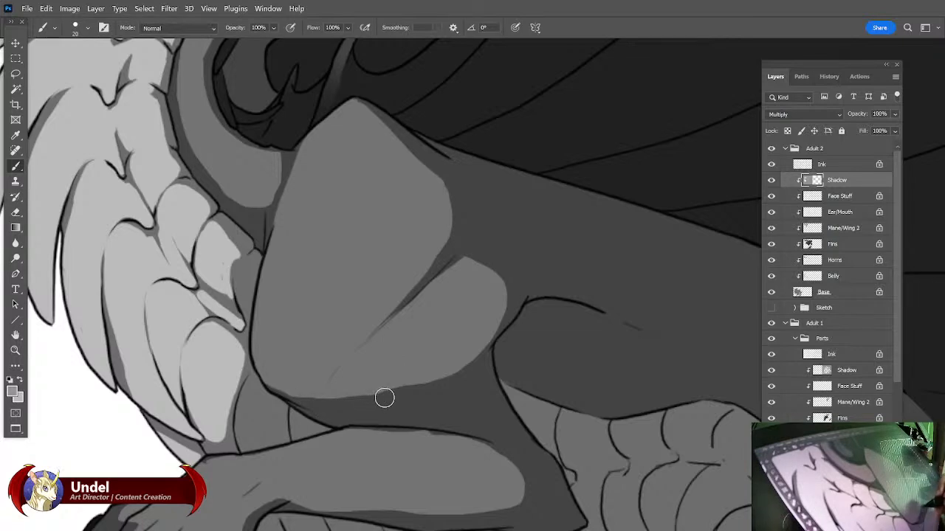
# Trim the shoulder shadow around the upper end of the diagonal crease with the Eraser.
pyautogui.click(16, 212)
pyautogui.moveTo(546, 342); pyautogui.dragTo(532, 350)
pyautogui.moveTo(433, 283); pyautogui.dragTo(467, 265)
# Erase the shadow along the left dragon's upper forearm and around the elbow, and paint shadow along the forearm's underside with the Brush.
pyautogui.moveTo(578, 338); pyautogui.dragTo(597, 275)
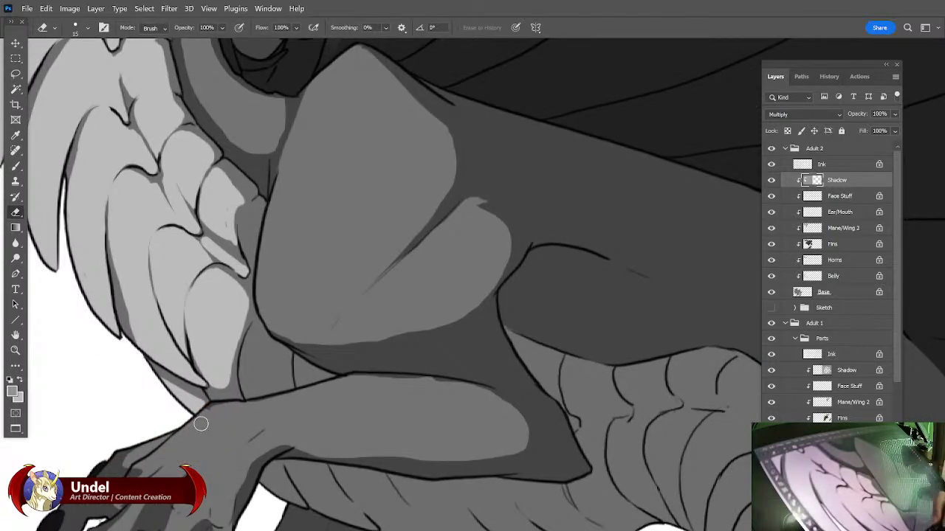
pyautogui.moveTo(354, 381); pyautogui.dragTo(499, 395)
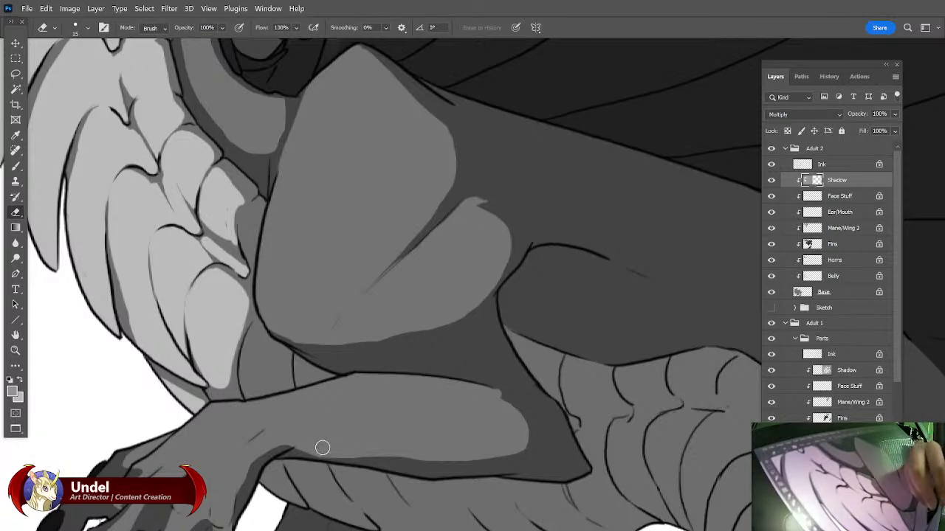
pyautogui.press('b')
pyautogui.moveTo(270, 452)
pyautogui.mouseDown()
pyautogui.moveTo(376, 456)
pyautogui.moveTo(384, 467)
pyautogui.moveTo(296, 456)
pyautogui.moveTo(526, 467)
pyautogui.mouseUp()
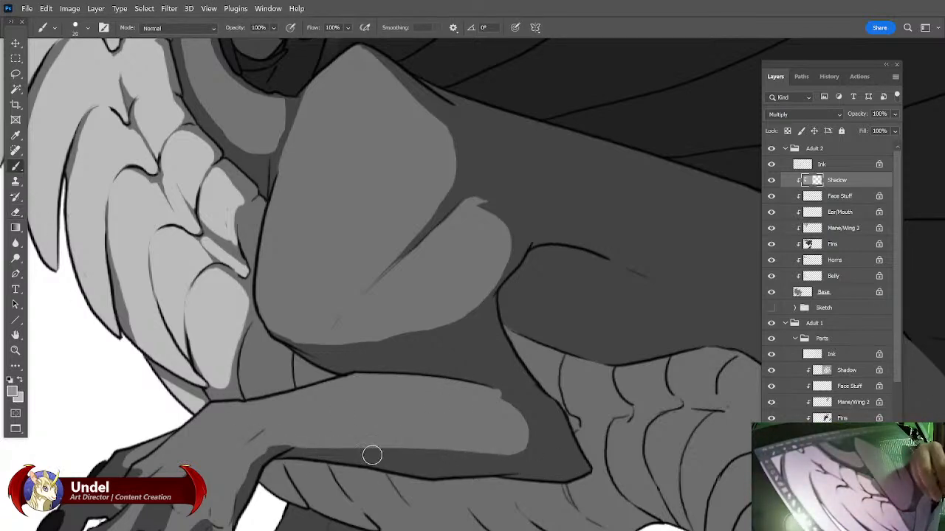
pyautogui.press('e')
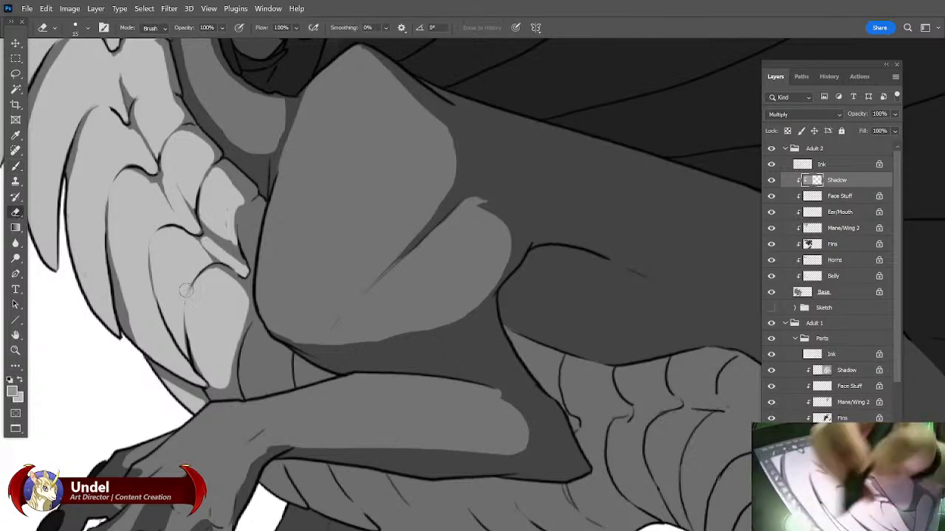
pyautogui.moveTo(453, 438)
pyautogui.mouseDown()
pyautogui.moveTo(569, 454)
pyautogui.moveTo(545, 415)
pyautogui.moveTo(485, 391)
pyautogui.moveTo(558, 442)
pyautogui.moveTo(523, 443)
pyautogui.mouseUp()
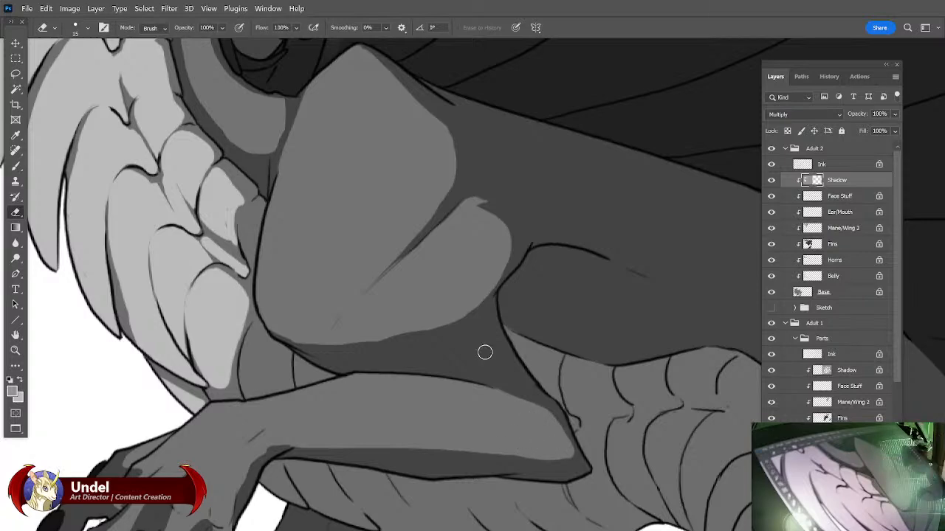
# Narrow the shadow under the forearm with the Eraser and rebuild it as a thin tapered band between wrist and elbow with the Brush.
pyautogui.moveTo(502, 411); pyautogui.dragTo(535, 378)
pyautogui.moveTo(384, 410); pyautogui.dragTo(468, 411)
pyautogui.moveTo(338, 412)
pyautogui.mouseDown()
pyautogui.moveTo(423, 414)
pyautogui.moveTo(526, 410)
pyautogui.moveTo(482, 420)
pyautogui.moveTo(324, 398)
pyautogui.moveTo(450, 427)
pyautogui.moveTo(548, 414)
pyautogui.moveTo(475, 420)
pyautogui.moveTo(548, 423)
pyautogui.mouseUp()
pyautogui.moveTo(436, 426)
pyautogui.mouseDown()
pyautogui.moveTo(568, 413)
pyautogui.moveTo(471, 432)
pyautogui.moveTo(527, 425)
pyautogui.mouseUp()
pyautogui.moveTo(644, 339); pyautogui.dragTo(676, 279)
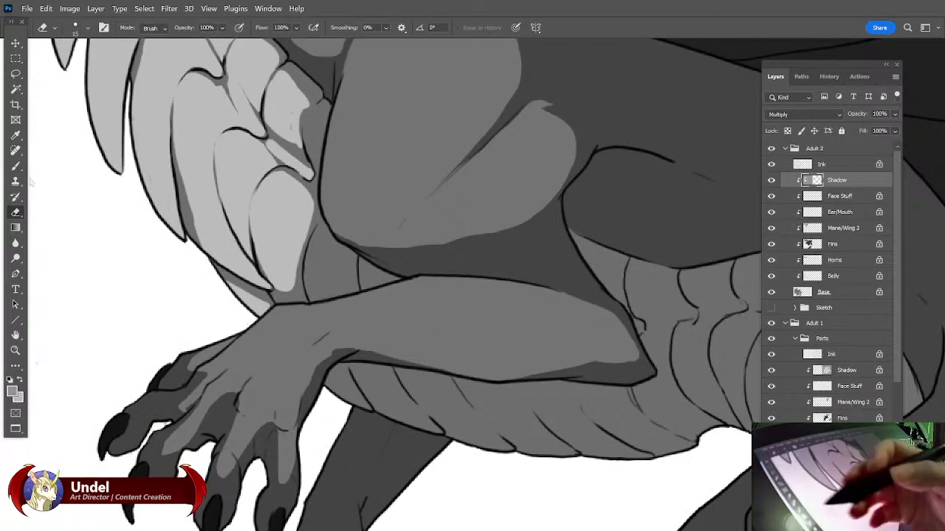
pyautogui.press('b')
pyautogui.moveTo(359, 354); pyautogui.dragTo(479, 380)
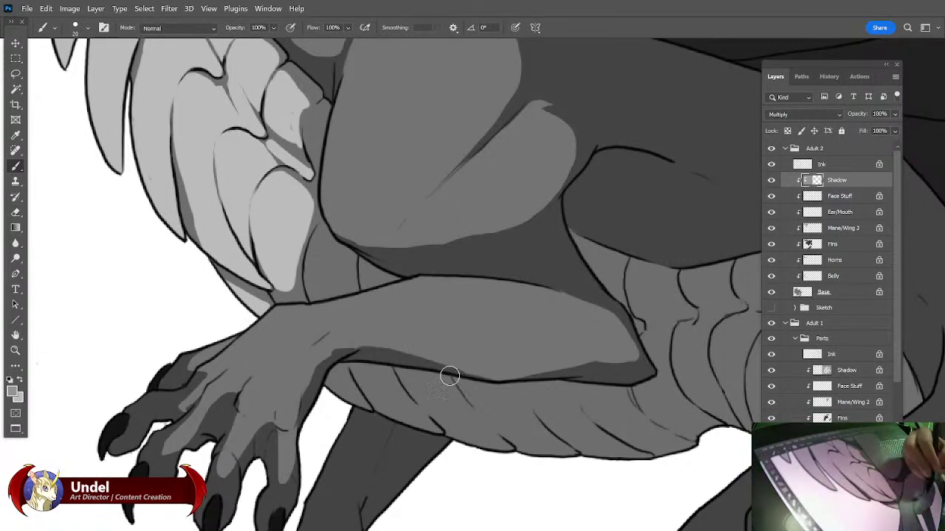
pyautogui.moveTo(546, 380); pyautogui.dragTo(556, 382)
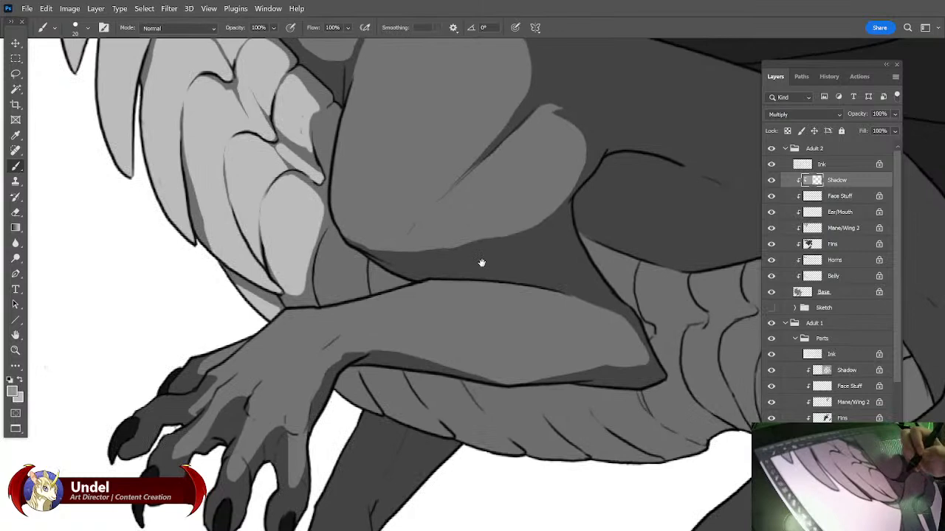
# Paint a short diagonal shadow on the wrist, taper it with the Eraser, and deepen the shadows between the fingers.
pyautogui.moveTo(304, 348)
pyautogui.mouseDown()
pyautogui.moveTo(326, 332)
pyautogui.moveTo(299, 380)
pyautogui.mouseUp()
pyautogui.click(16, 212)
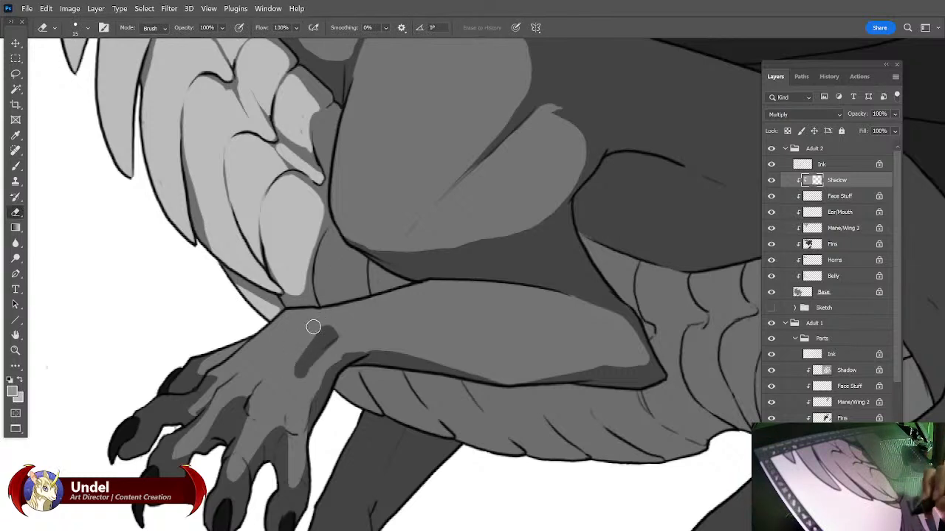
pyautogui.moveTo(287, 367)
pyautogui.mouseDown()
pyautogui.moveTo(307, 380)
pyautogui.moveTo(299, 368)
pyautogui.moveTo(340, 347)
pyautogui.mouseUp()
pyautogui.hotkey('ctrl', 'z')
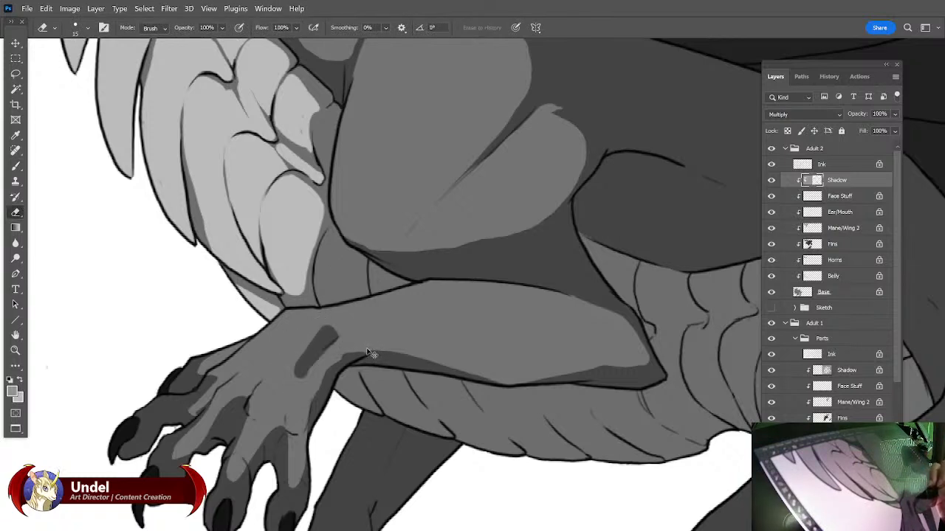
pyautogui.moveTo(304, 377)
pyautogui.mouseDown()
pyautogui.moveTo(344, 345)
pyautogui.moveTo(310, 390)
pyautogui.moveTo(306, 447)
pyautogui.moveTo(268, 445)
pyautogui.moveTo(241, 468)
pyautogui.moveTo(278, 404)
pyautogui.moveTo(259, 413)
pyautogui.moveTo(215, 405)
pyautogui.moveTo(206, 441)
pyautogui.moveTo(238, 392)
pyautogui.moveTo(236, 400)
pyautogui.moveTo(190, 392)
pyautogui.moveTo(189, 411)
pyautogui.moveTo(208, 388)
pyautogui.moveTo(185, 413)
pyautogui.moveTo(198, 372)
pyautogui.mouseUp()
pyautogui.press('b')
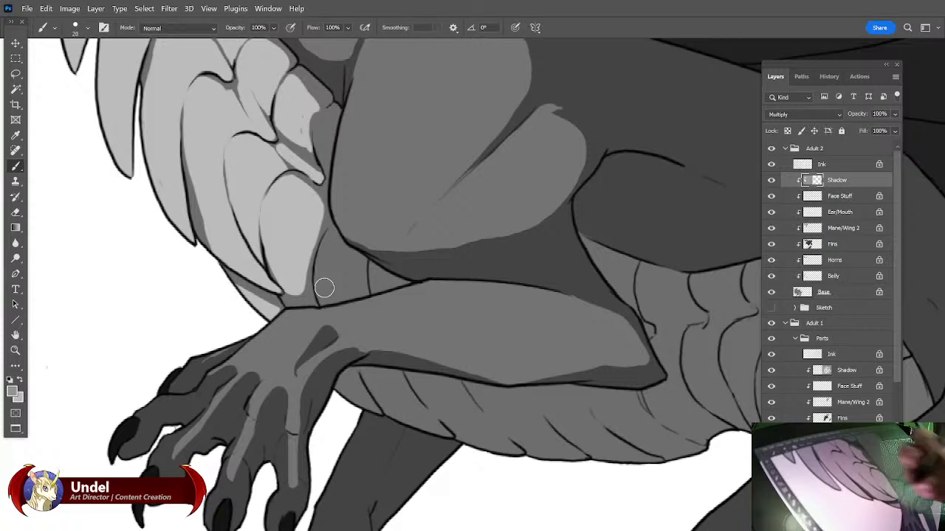
# Erase shadow from the knuckles on the back of the hand and trim the shading on the outer fingers.
pyautogui.click(16, 212)
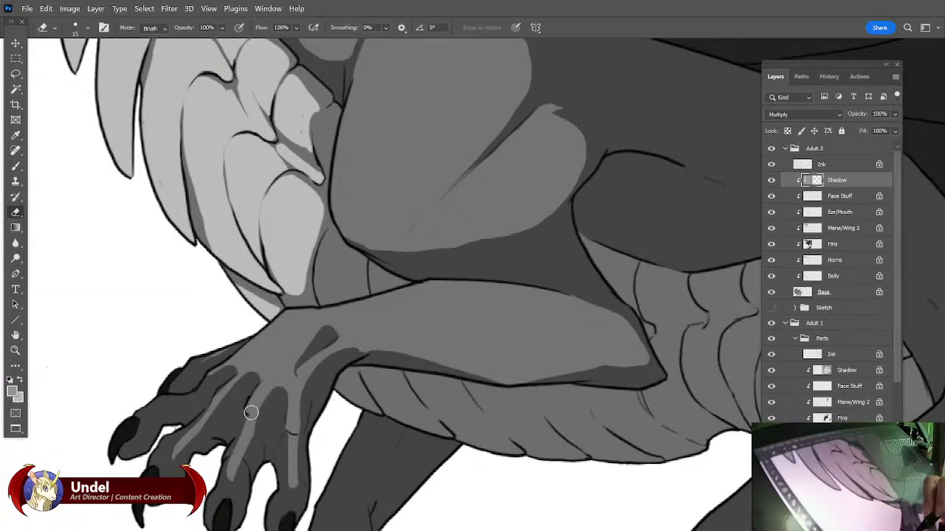
pyautogui.moveTo(224, 379)
pyautogui.mouseDown()
pyautogui.moveTo(224, 399)
pyautogui.moveTo(245, 372)
pyautogui.mouseUp()
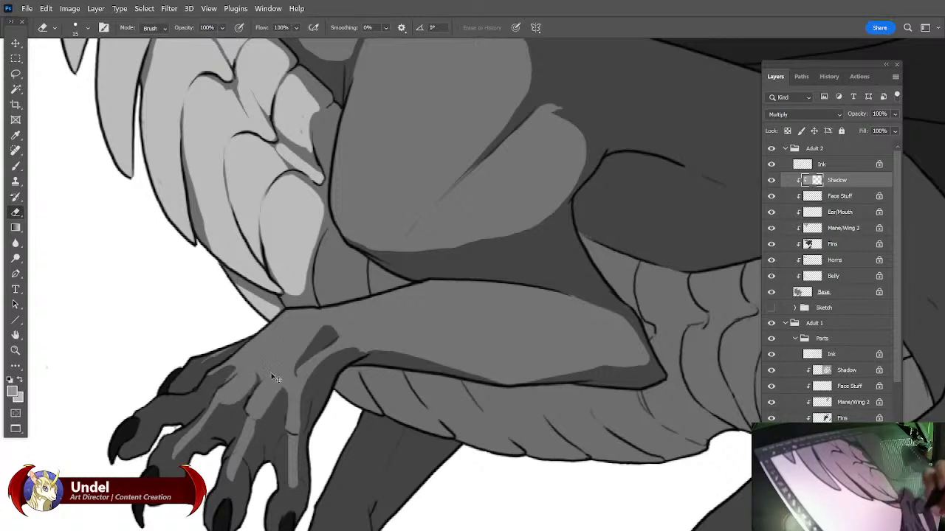
pyautogui.hotkey('ctrl', 'z')
pyautogui.moveTo(224, 396)
pyautogui.mouseDown()
pyautogui.moveTo(246, 379)
pyautogui.moveTo(230, 388)
pyautogui.mouseUp()
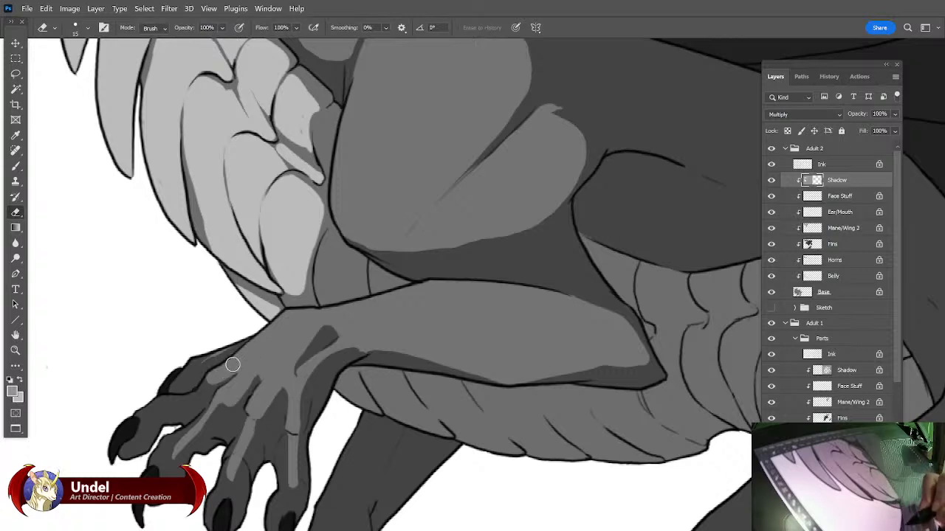
pyautogui.moveTo(189, 367); pyautogui.dragTo(242, 343)
pyautogui.moveTo(179, 374); pyautogui.dragTo(153, 396)
# Erase shadow down the third finger toward its claw and refine the tapered wrist shadow with the Brush.
pyautogui.moveTo(477, 350); pyautogui.dragTo(553, 310)
pyautogui.moveTo(259, 395)
pyautogui.mouseDown()
pyautogui.moveTo(227, 425)
pyautogui.moveTo(249, 392)
pyautogui.moveTo(227, 445)
pyautogui.moveTo(236, 436)
pyautogui.moveTo(242, 455)
pyautogui.mouseUp()
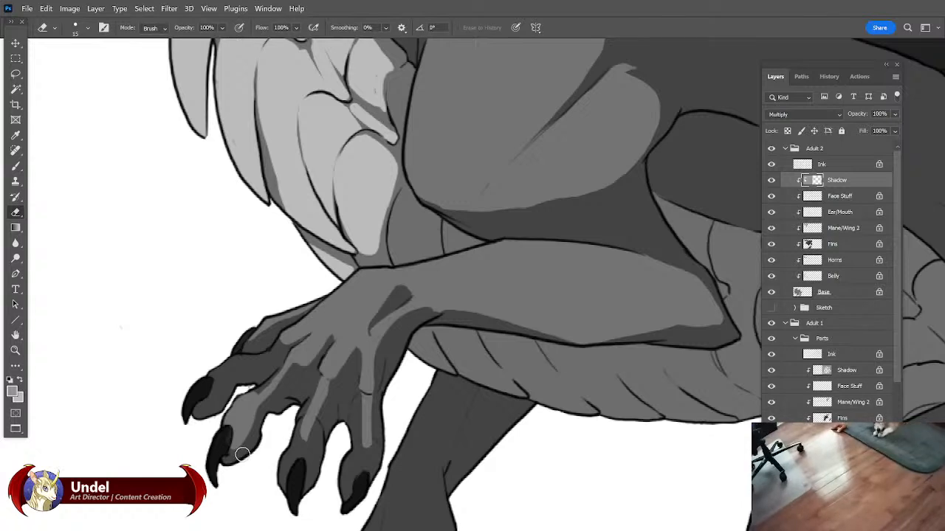
pyautogui.press('b')
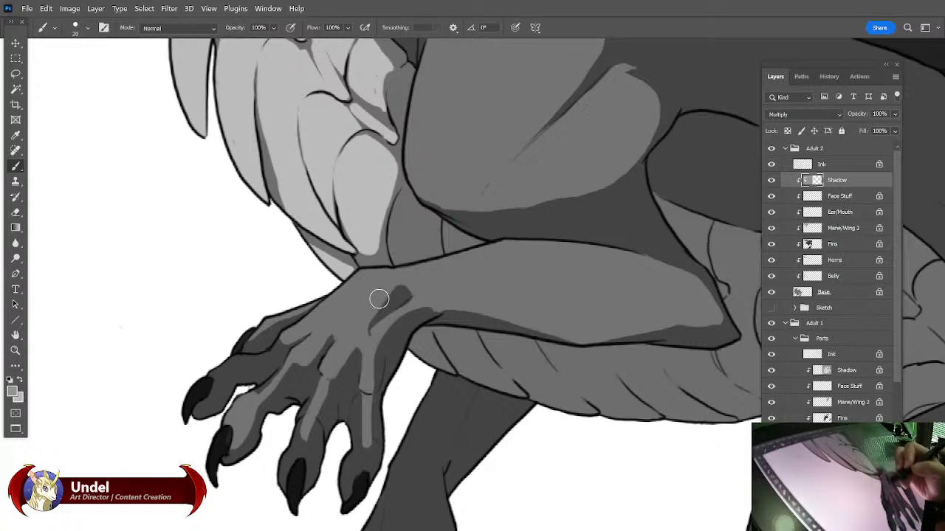
pyautogui.click(15, 213)
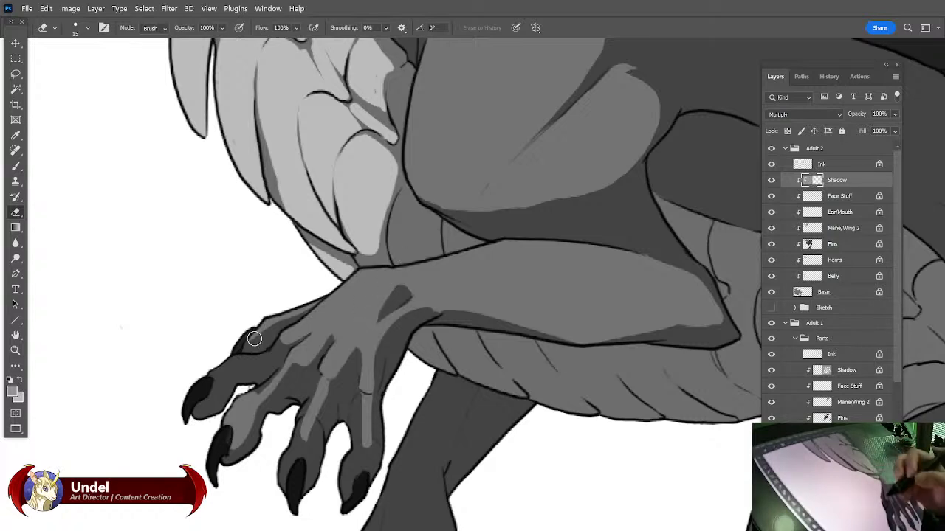
# Erase the shadow from the tops of the outer fingers, leaving dark shading only along their lower edges.
pyautogui.moveTo(215, 377)
pyautogui.mouseDown()
pyautogui.moveTo(233, 362)
pyautogui.moveTo(231, 382)
pyautogui.moveTo(210, 405)
pyautogui.moveTo(223, 371)
pyautogui.mouseUp()
pyautogui.moveTo(189, 401); pyautogui.dragTo(205, 379)
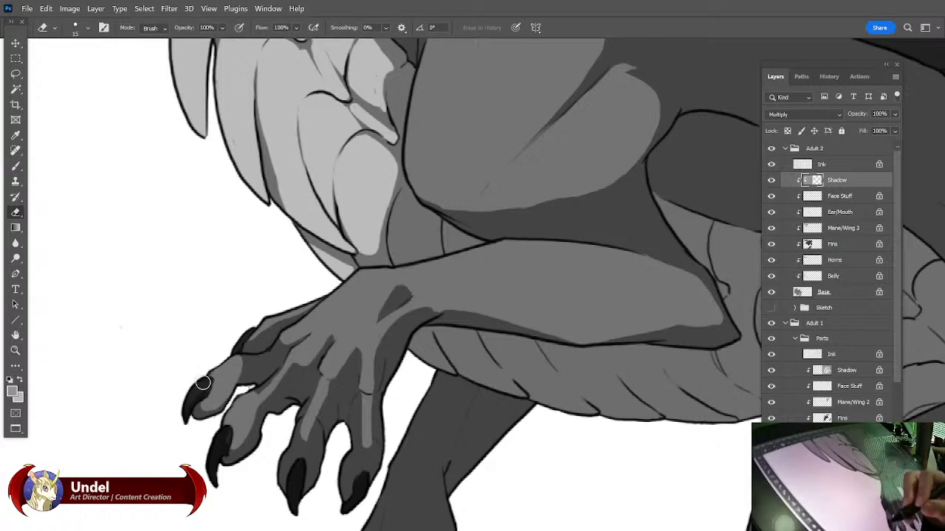
pyautogui.moveTo(222, 438); pyautogui.dragTo(211, 465)
pyautogui.moveTo(267, 385)
pyautogui.mouseDown()
pyautogui.moveTo(289, 367)
pyautogui.moveTo(253, 408)
pyautogui.moveTo(251, 400)
pyautogui.moveTo(235, 447)
pyautogui.moveTo(248, 427)
pyautogui.moveTo(247, 380)
pyautogui.moveTo(207, 407)
pyautogui.moveTo(247, 361)
pyautogui.mouseUp()
pyautogui.moveTo(286, 337); pyautogui.dragTo(282, 347)
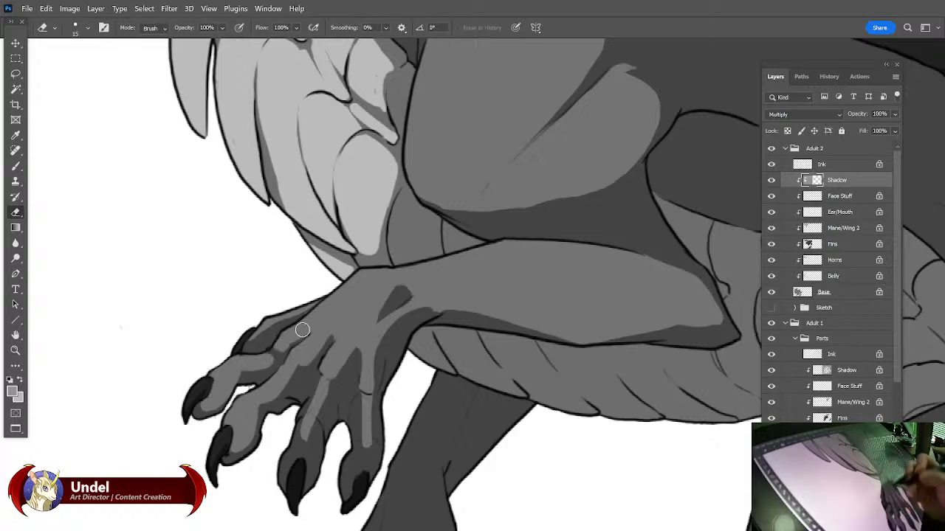
# Erase shadow from the tops of the two fingers nearest the body and reshape the shadows between the knuckles with the Brush.
pyautogui.moveTo(320, 389); pyautogui.dragTo(305, 411)
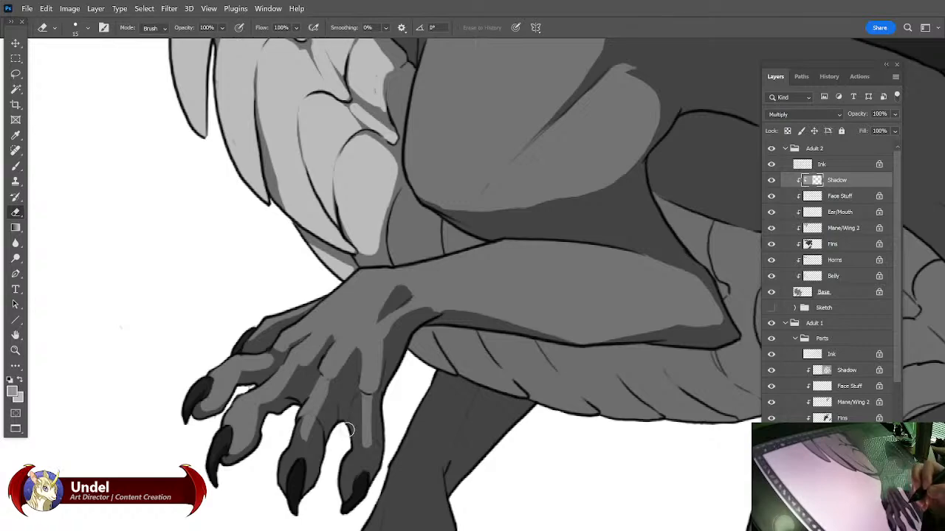
pyautogui.moveTo(335, 442); pyautogui.dragTo(353, 409)
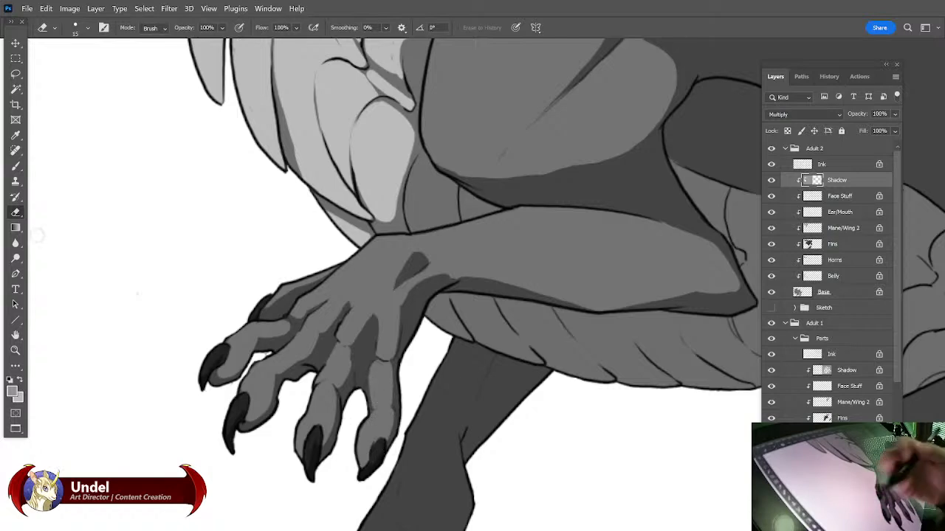
pyautogui.press('b')
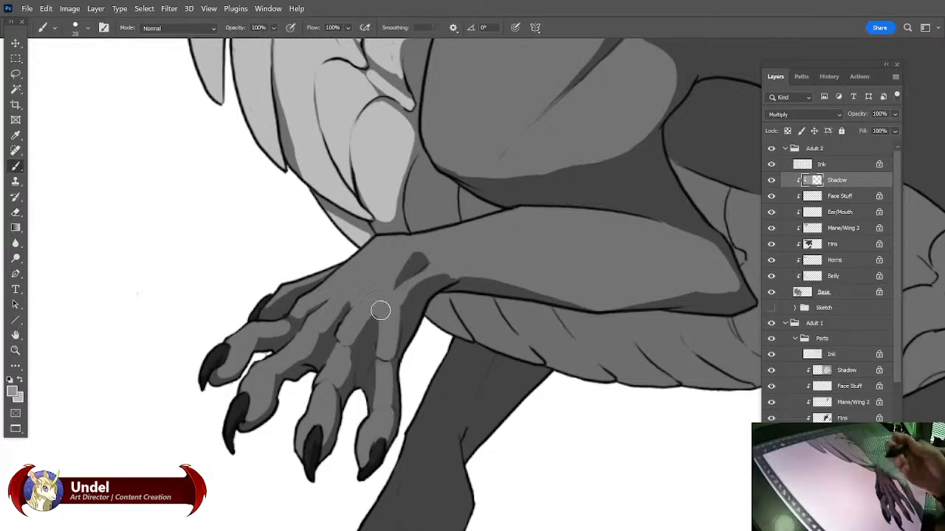
pyautogui.click(15, 212)
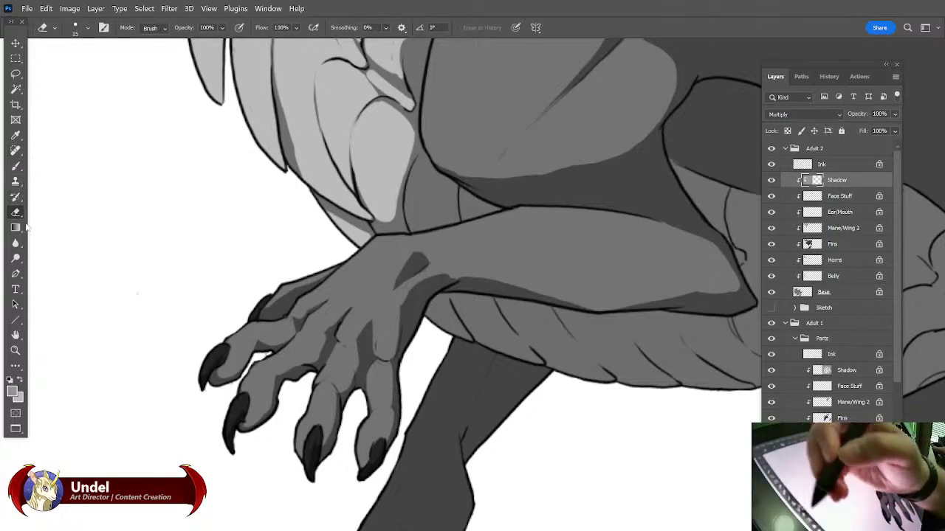
# Try to fade the knuckle shadows with a gradient on a new Shadow layer mask, inside a lassoed area over the back of the hand.
pyautogui.click(817, 517)
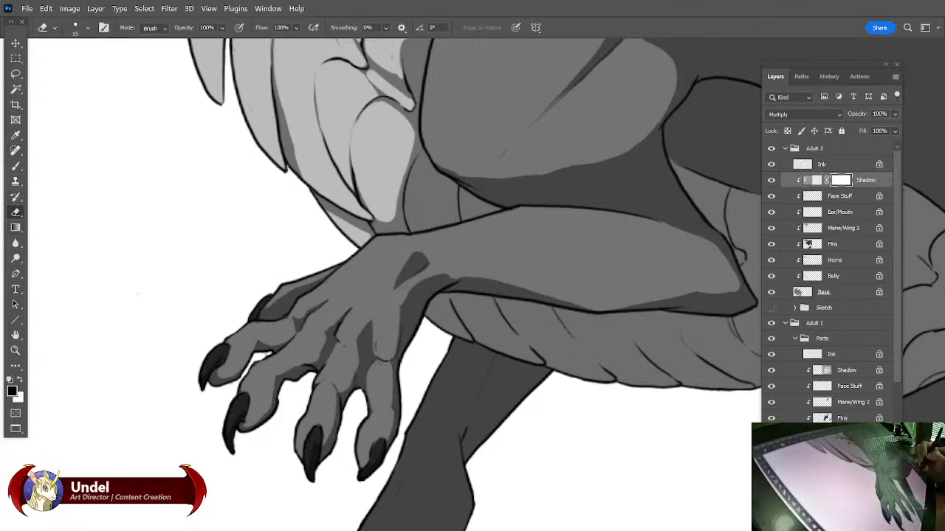
pyautogui.click(16, 228)
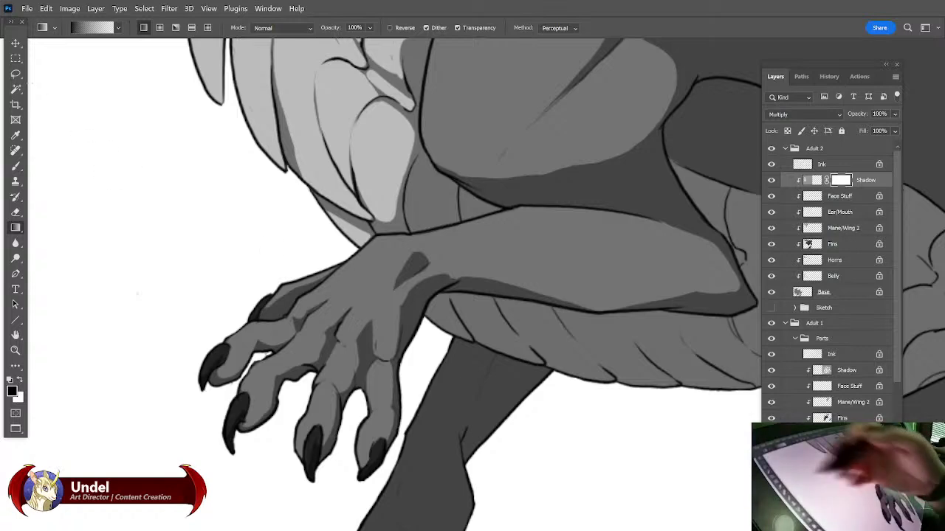
pyautogui.click(17, 75)
pyautogui.moveTo(389, 341)
pyautogui.mouseDown()
pyautogui.moveTo(384, 303)
pyautogui.moveTo(312, 247)
pyautogui.moveTo(269, 253)
pyautogui.moveTo(351, 251)
pyautogui.mouseUp()
pyautogui.moveTo(310, 301)
pyautogui.mouseDown()
pyautogui.moveTo(289, 338)
pyautogui.moveTo(312, 356)
pyautogui.moveTo(327, 402)
pyautogui.moveTo(370, 393)
pyautogui.moveTo(383, 362)
pyautogui.mouseUp()
pyautogui.click(17, 229)
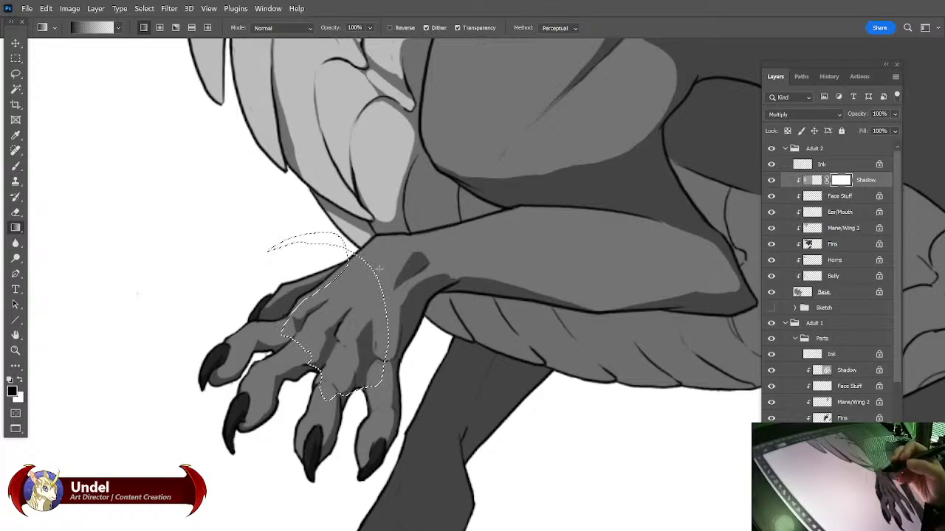
pyautogui.moveTo(345, 399); pyautogui.dragTo(329, 408)
pyautogui.hotkey('ctrl', 'd')
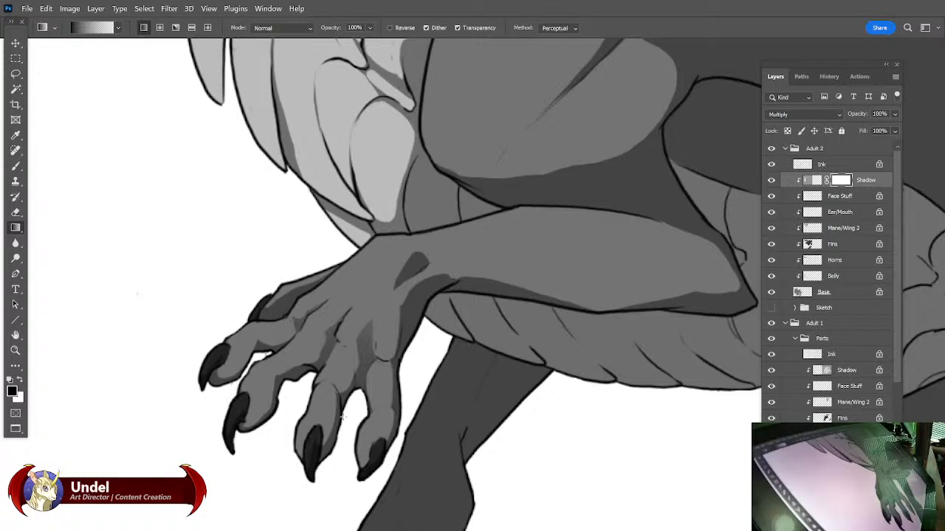
pyautogui.hotkey('ctrl', 'shift', 'd')
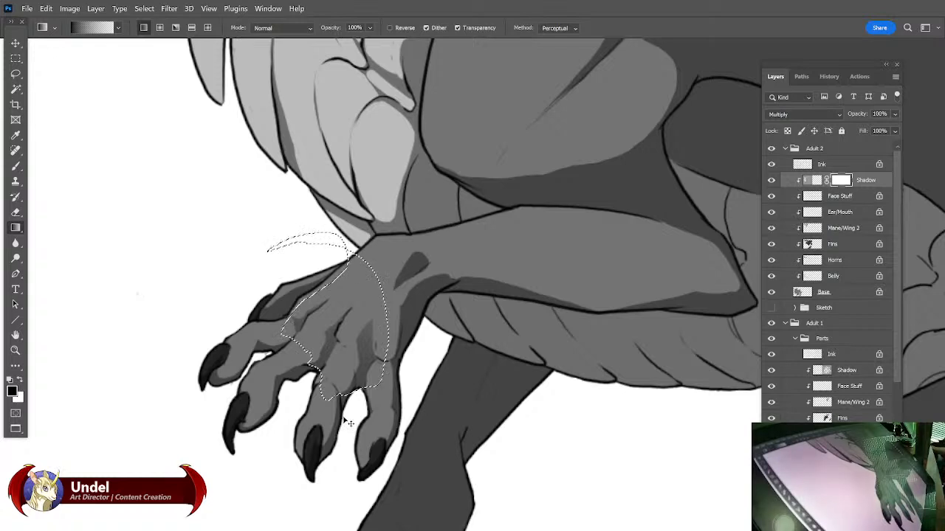
pyautogui.click(18, 212)
pyautogui.hotkey('ctrl', 'd')
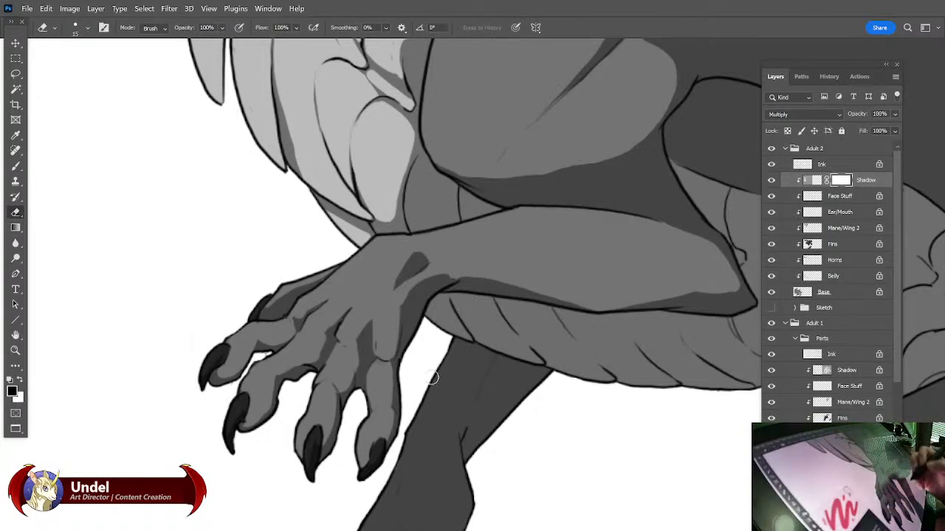
# Paint broader shadows on the Shadow layer itself, over the knuckles and sides of the two fingers nearest the body.
pyautogui.press('b')
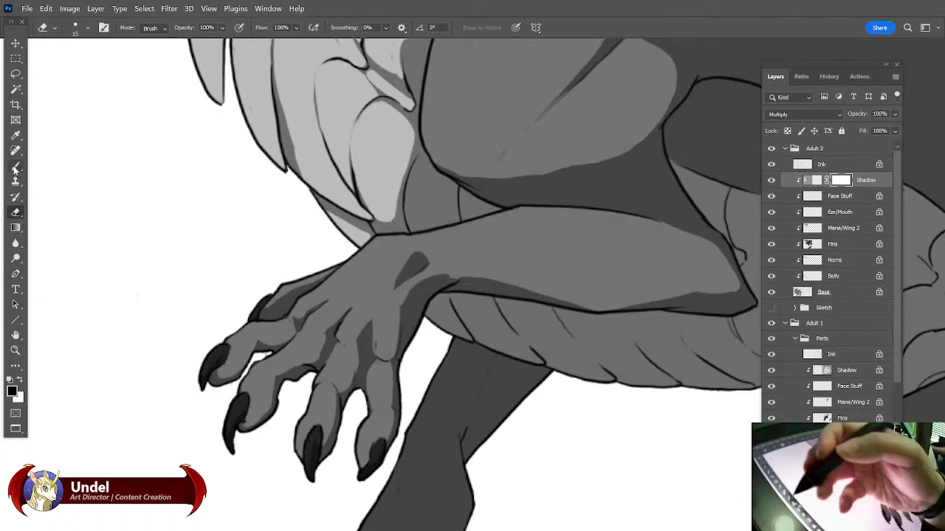
pyautogui.click(813, 180)
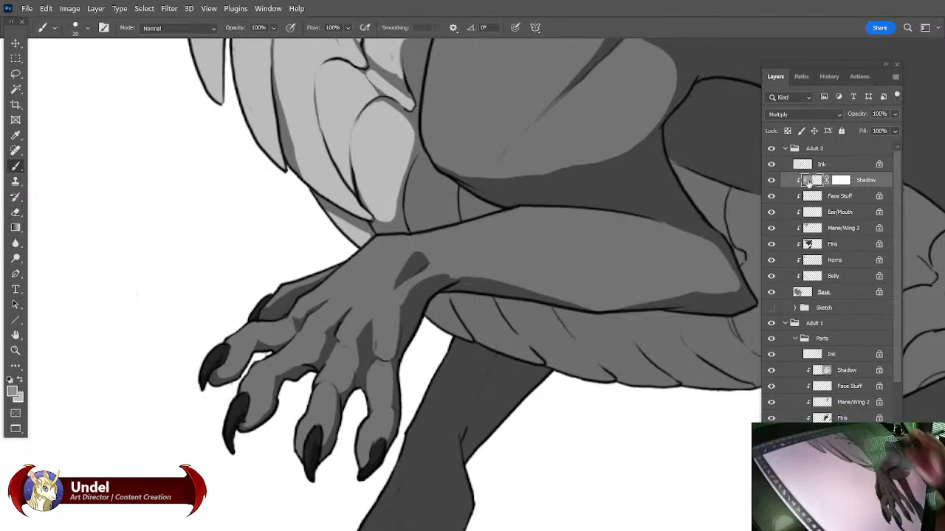
pyautogui.moveTo(369, 355); pyautogui.dragTo(374, 406)
pyautogui.moveTo(352, 356)
pyautogui.mouseDown()
pyautogui.moveTo(331, 435)
pyautogui.moveTo(333, 428)
pyautogui.mouseUp()
pyautogui.moveTo(410, 302)
pyautogui.mouseDown()
pyautogui.moveTo(390, 337)
pyautogui.moveTo(391, 429)
pyautogui.moveTo(375, 468)
pyautogui.mouseUp()
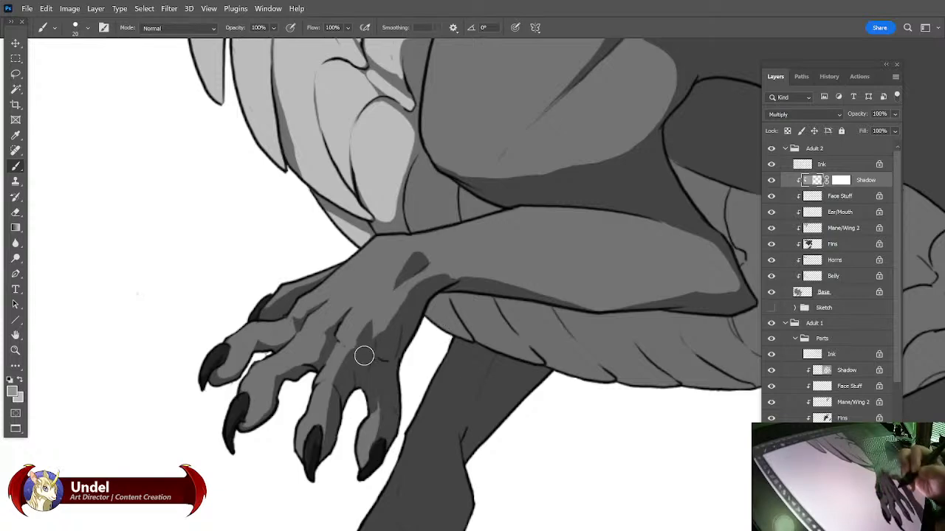
# Erase the shadow between the outer knuckles to simplify the shading on the back of the hand.
pyautogui.press('e')
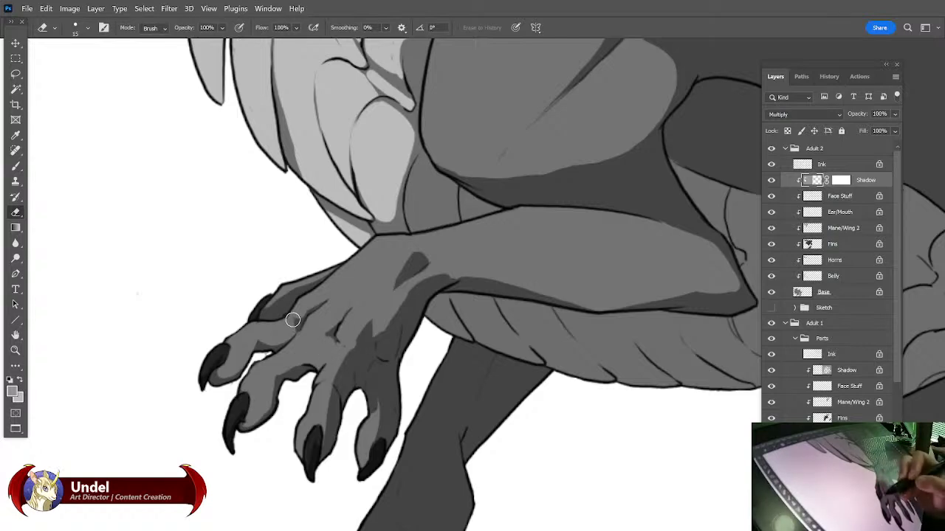
pyautogui.moveTo(304, 304)
pyautogui.mouseDown()
pyautogui.moveTo(304, 326)
pyautogui.moveTo(342, 325)
pyautogui.mouseUp()
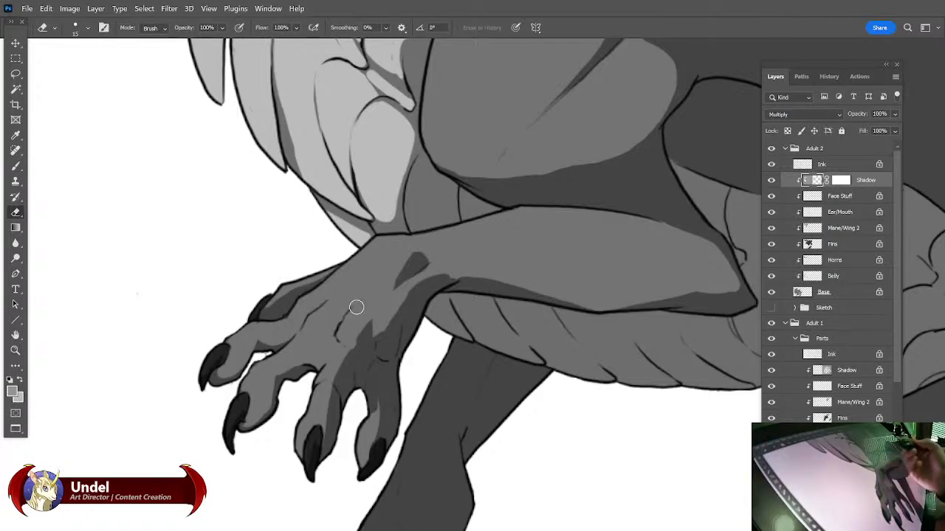
pyautogui.moveTo(441, 423); pyautogui.dragTo(378, 448)
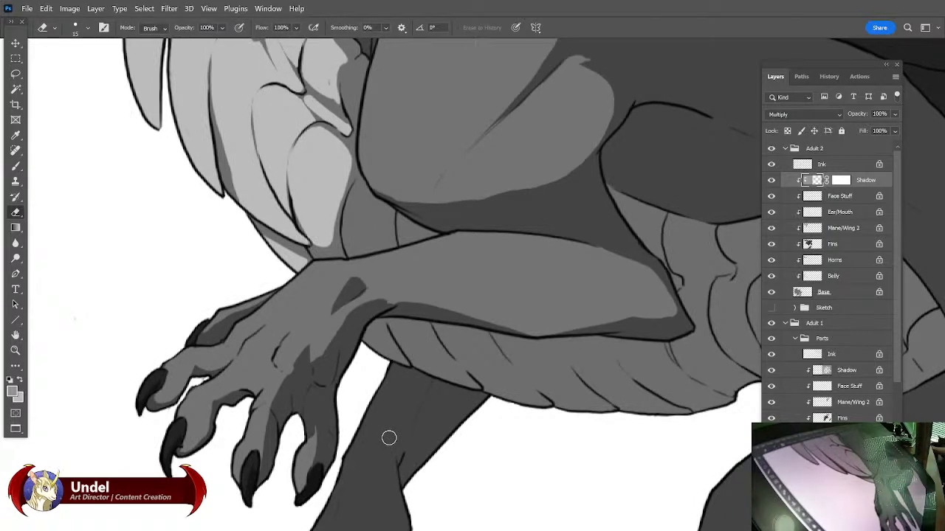
# Check the hand shading at whole-dragon size, comparing it with the rest of the figure.
pyautogui.hotkey('ctrl', '-')
pyautogui.hotkey('ctrl', '-')
pyautogui.hotkey('ctrl', '-')
pyautogui.hotkey('ctrl', '-')
pyautogui.hotkey('ctrl', '-')
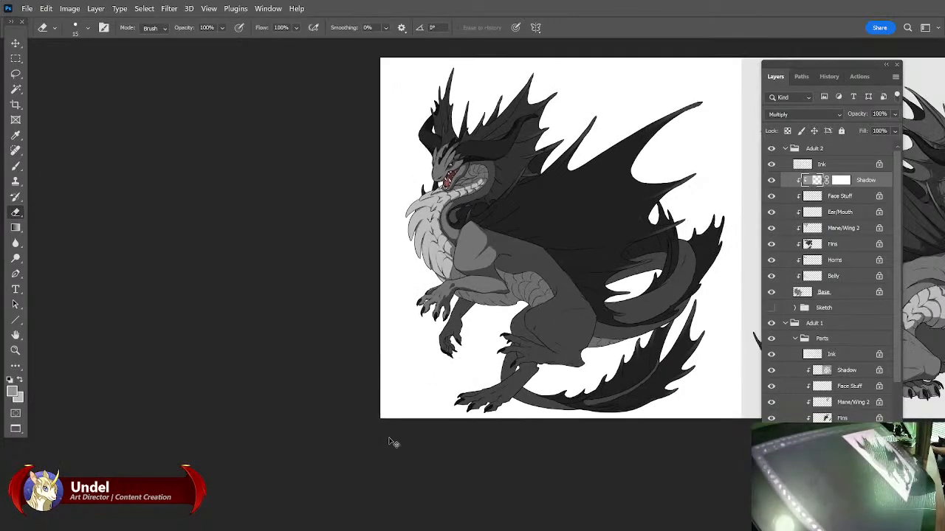
pyautogui.hotkey('ctrl', '+')
pyautogui.hotkey('ctrl', '+')
pyautogui.hotkey('ctrl', '+')
pyautogui.hotkey('ctrl', '+')
pyautogui.hotkey('ctrl', '+')
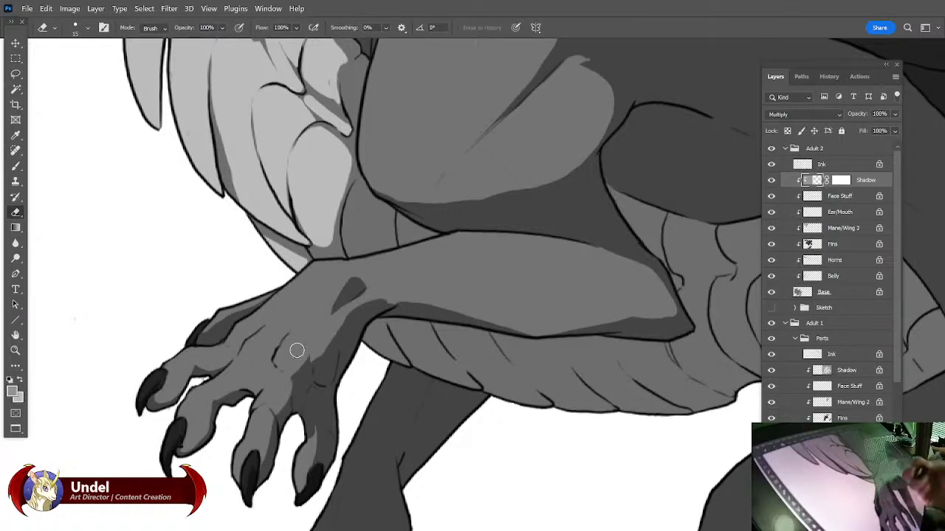
# Erase shadow from the knuckle and top of the finger nearest the body, and repaint the shadow edges there with the Brush.
pyautogui.moveTo(325, 347)
pyautogui.mouseDown()
pyautogui.moveTo(319, 381)
pyautogui.moveTo(325, 350)
pyautogui.mouseUp()
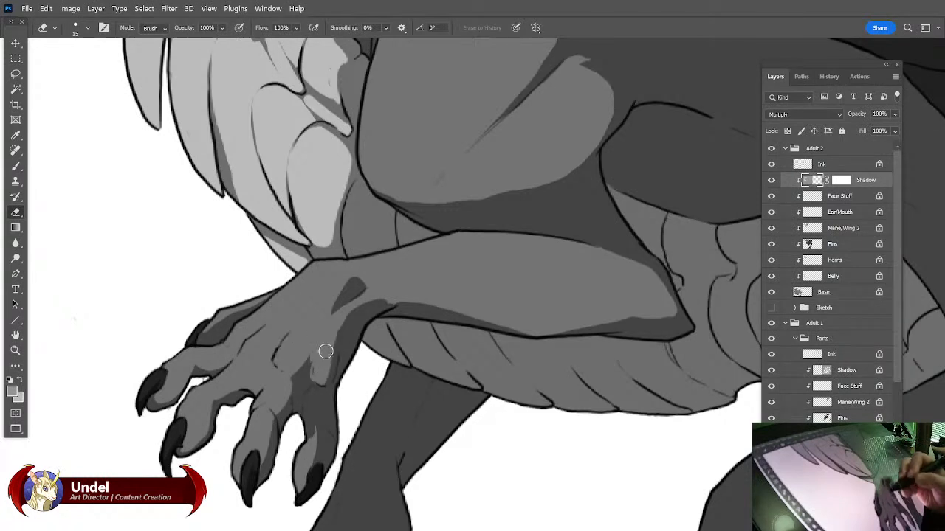
pyautogui.moveTo(315, 392)
pyautogui.mouseDown()
pyautogui.moveTo(312, 426)
pyautogui.moveTo(319, 398)
pyautogui.moveTo(322, 406)
pyautogui.moveTo(313, 458)
pyautogui.mouseUp()
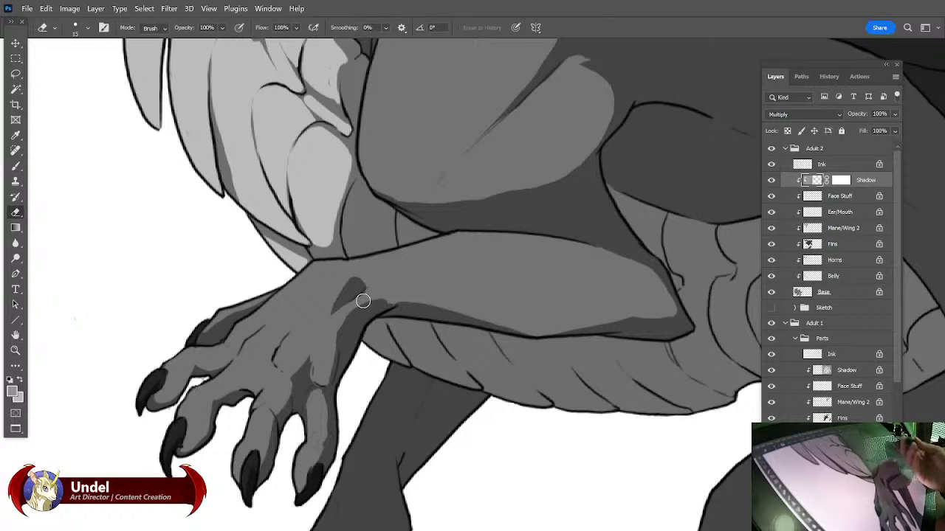
pyautogui.click(16, 166)
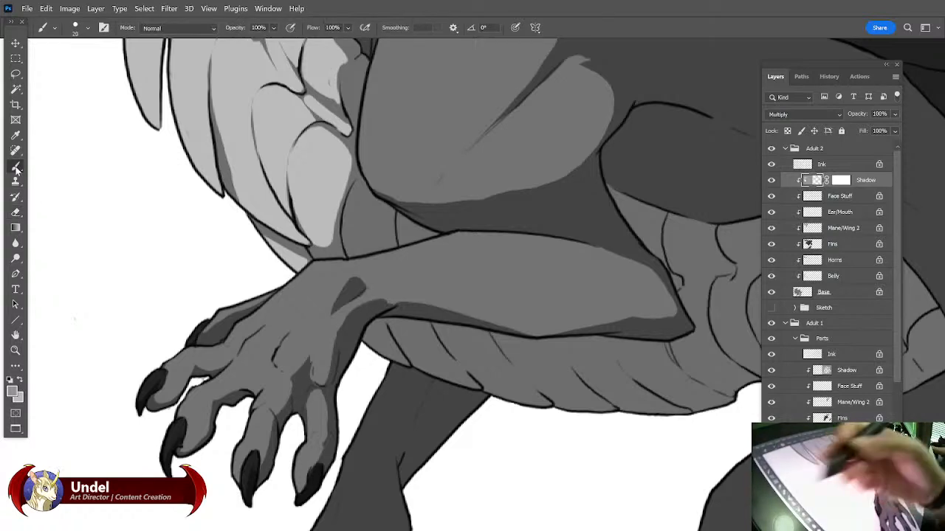
pyautogui.moveTo(313, 392)
pyautogui.mouseDown()
pyautogui.moveTo(304, 418)
pyautogui.moveTo(306, 402)
pyautogui.moveTo(329, 429)
pyautogui.moveTo(309, 362)
pyautogui.moveTo(318, 383)
pyautogui.mouseUp()
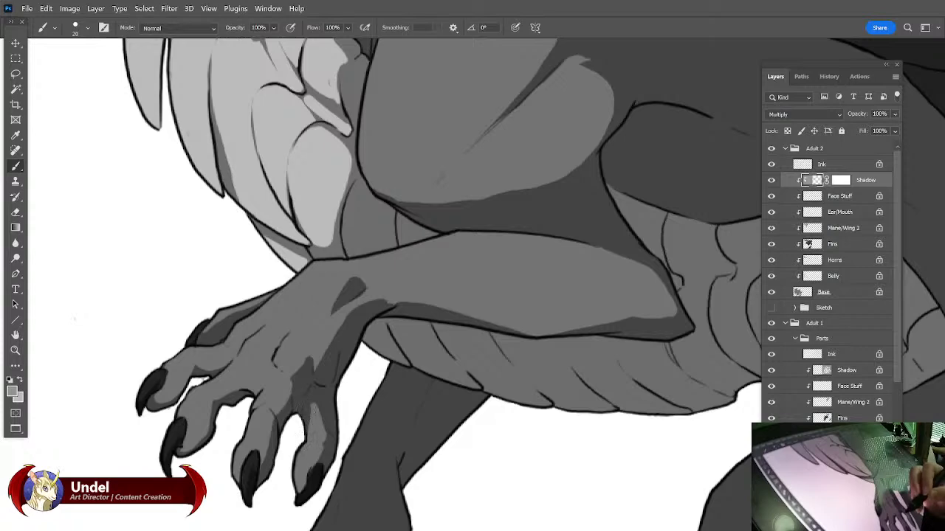
# Try to fade the small wrist shadow with a gradient on the Shadow layer mask, inside a lassoed area.
pyautogui.moveTo(354, 390); pyautogui.dragTo(436, 332)
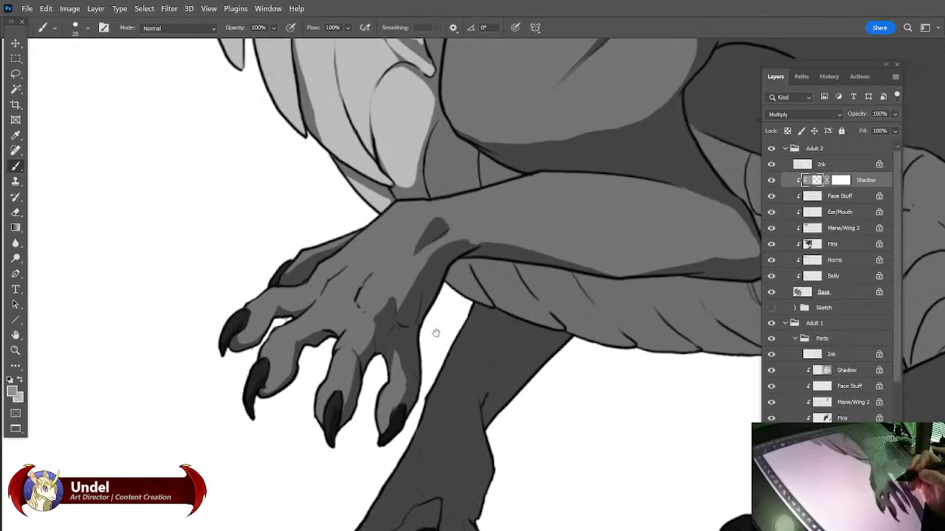
pyautogui.moveTo(749, 239)
pyautogui.mouseDown()
pyautogui.moveTo(506, 416)
pyautogui.moveTo(618, 361)
pyautogui.mouseUp()
pyautogui.moveTo(435, 312); pyautogui.dragTo(467, 300)
pyautogui.press('l')
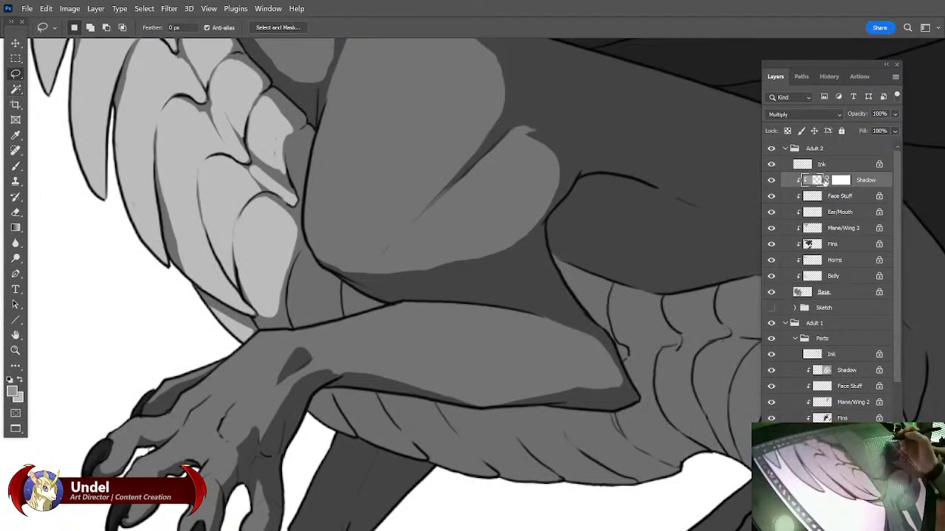
pyautogui.moveTo(266, 376); pyautogui.dragTo(281, 354)
pyautogui.press('g')
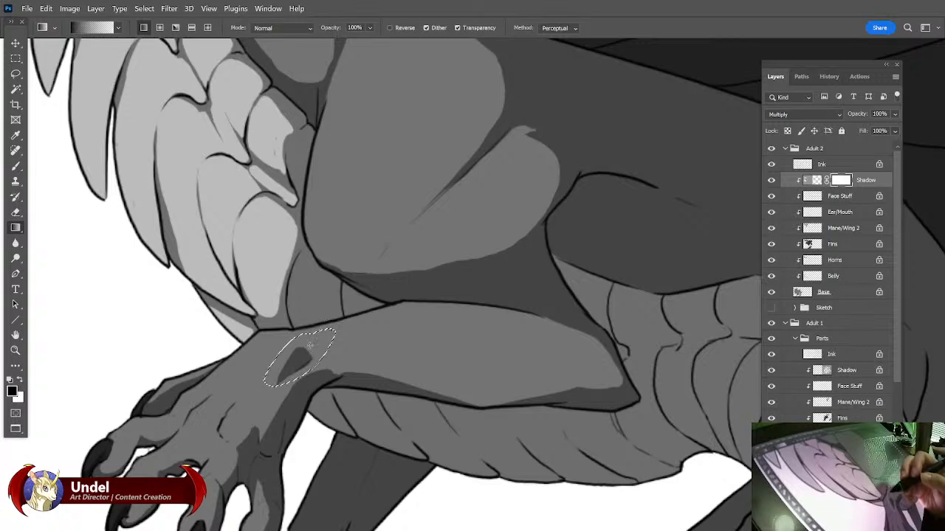
pyautogui.moveTo(316, 335); pyautogui.dragTo(275, 428)
pyautogui.hotkey('ctrl', 'd')
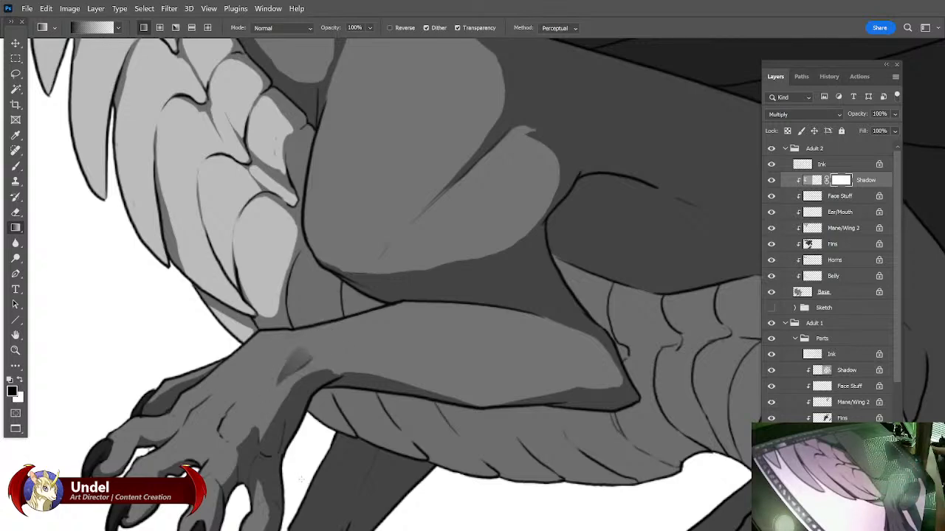
pyautogui.moveTo(522, 464); pyautogui.dragTo(581, 438)
pyautogui.hotkey('ctrl', 'z')
pyautogui.hotkey('ctrl', 'z')
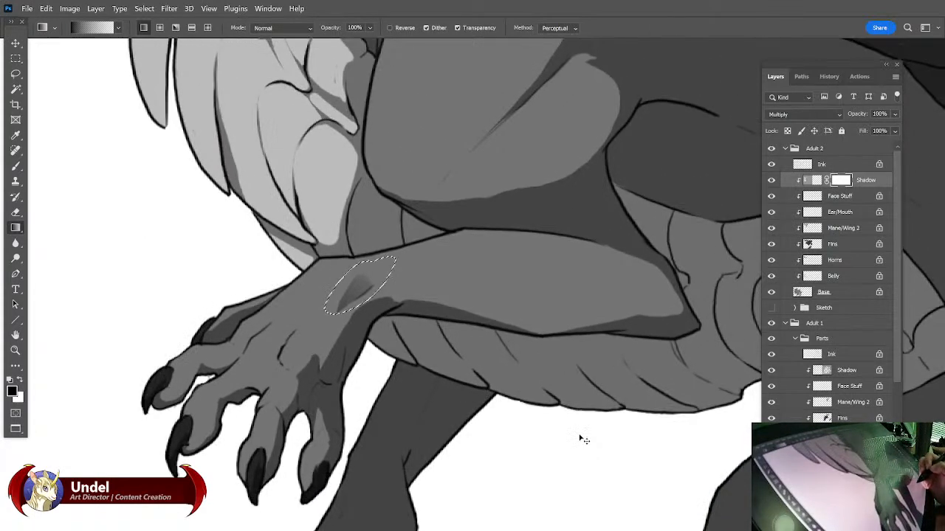
pyautogui.hotkey('ctrl', 'd')
# On the Shadow layer itself, erase the inner edge of the shadow under the wrist and trim the wrist tendon shadow to a smaller sliver.
pyautogui.press('e')
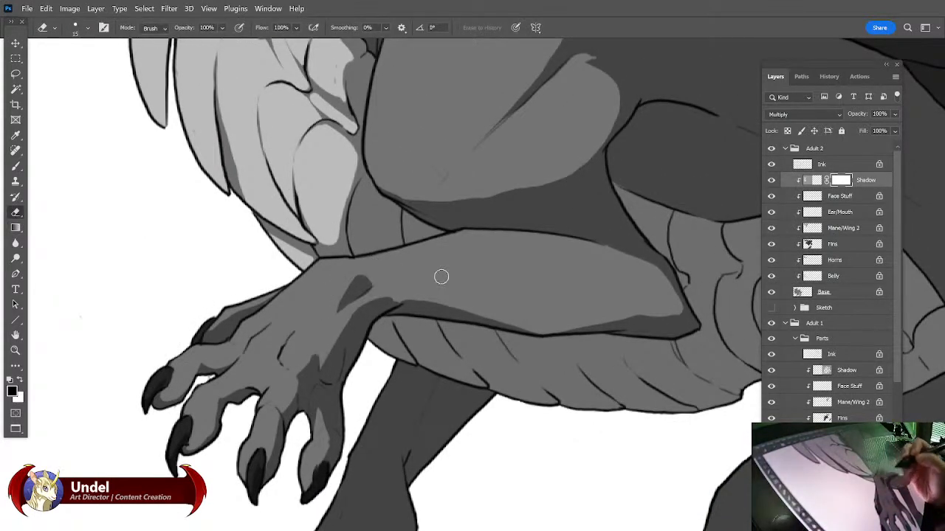
pyautogui.click(816, 181)
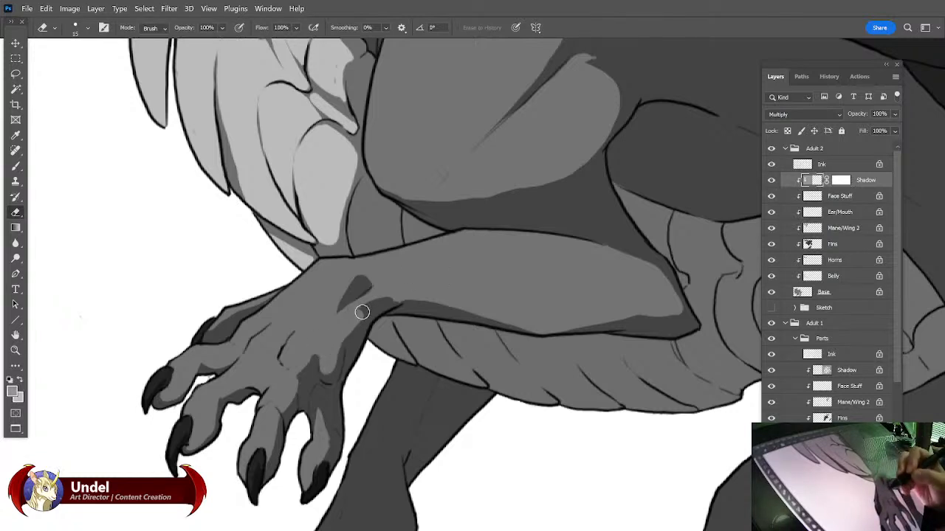
pyautogui.moveTo(350, 322); pyautogui.dragTo(396, 306)
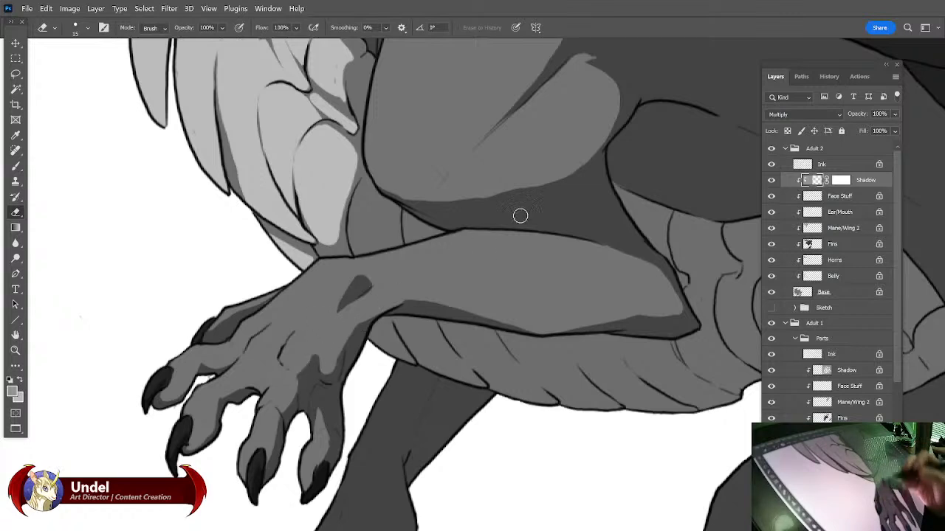
pyautogui.press('b')
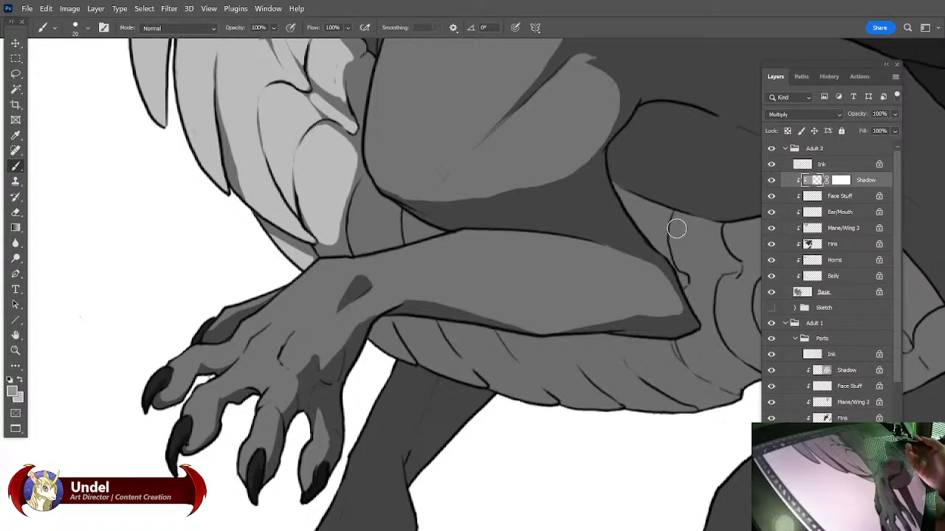
pyautogui.press('e')
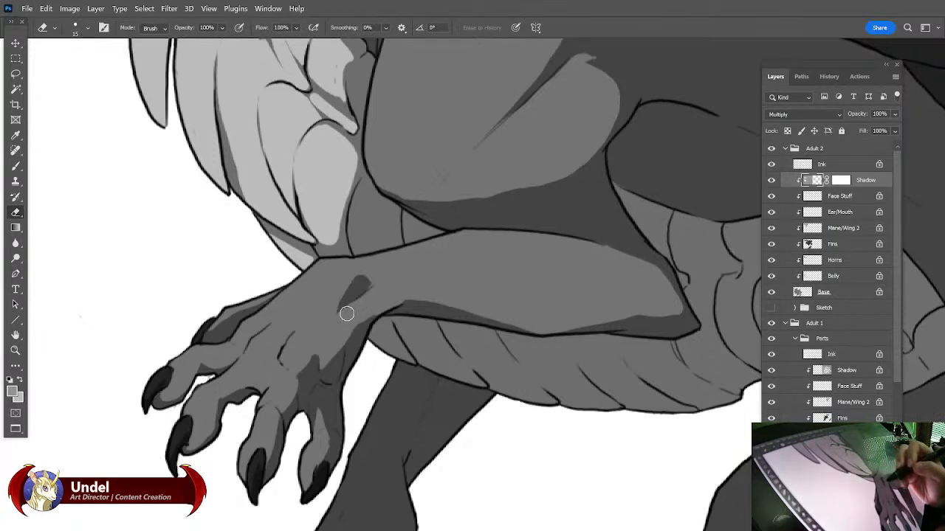
pyautogui.moveTo(336, 307)
pyautogui.mouseDown()
pyautogui.moveTo(351, 278)
pyautogui.moveTo(407, 268)
pyautogui.mouseUp()
pyautogui.moveTo(336, 304); pyautogui.dragTo(334, 313)
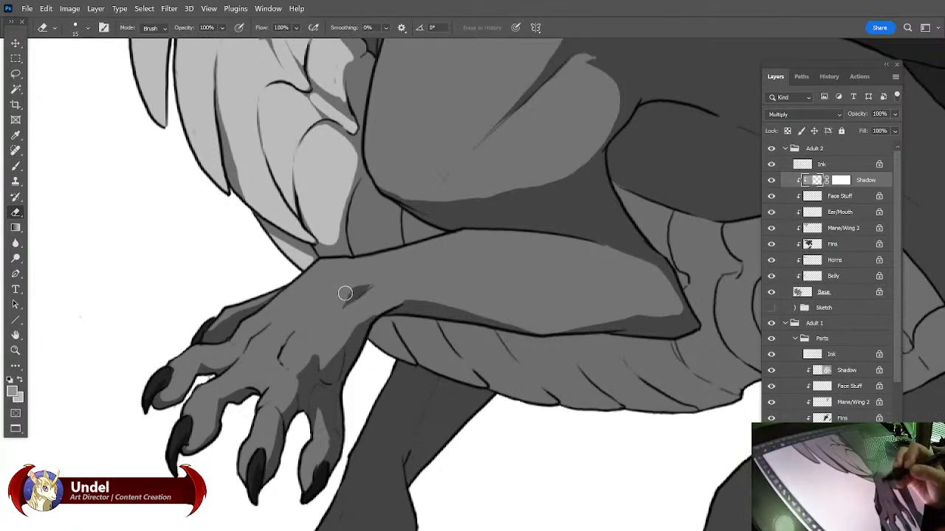
# Lasso the trimmed wrist shadow and fade its end with a black-to-white gradient on the Shadow layer mask.
pyautogui.press('l')
pyautogui.press('d')
pyautogui.moveTo(376, 278); pyautogui.dragTo(379, 273)
pyautogui.press('g')
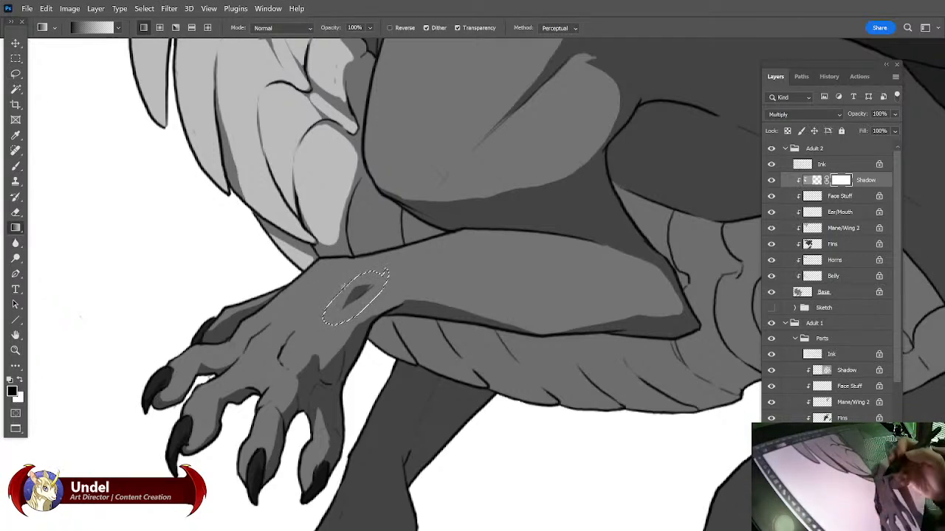
pyautogui.moveTo(402, 281); pyautogui.dragTo(422, 284)
pyautogui.hotkey('ctrl', 'd')
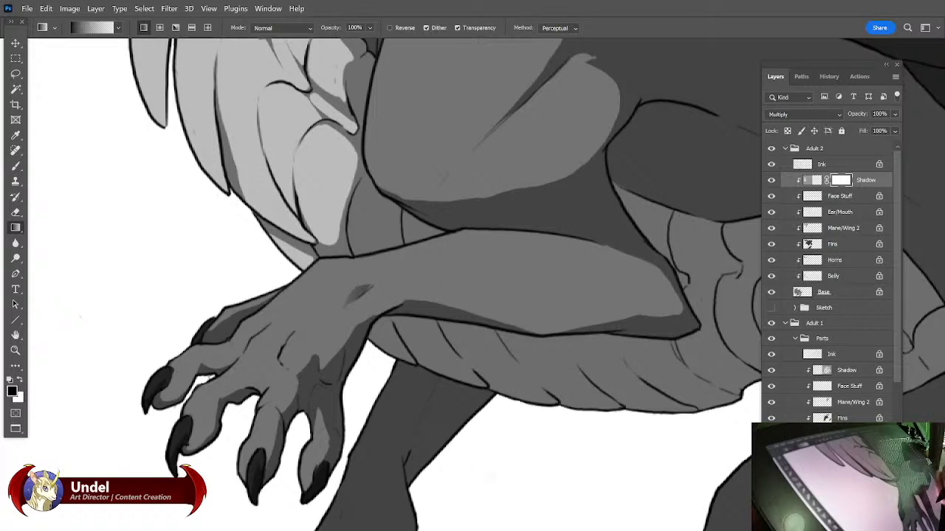
# Erase shadow along the underside of the upper arm and round off the upper end of its rear muscle on the Shadow layer.
pyautogui.moveTo(498, 476)
pyautogui.mouseDown()
pyautogui.moveTo(472, 431)
pyautogui.moveTo(432, 409)
pyautogui.moveTo(436, 417)
pyautogui.mouseUp()
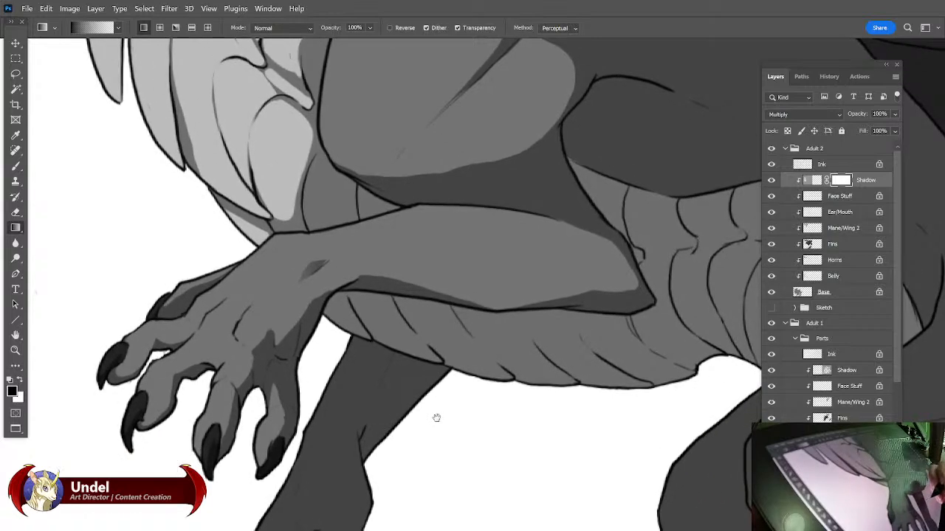
pyautogui.moveTo(491, 467)
pyautogui.mouseDown()
pyautogui.moveTo(493, 437)
pyautogui.moveTo(506, 443)
pyautogui.moveTo(493, 457)
pyautogui.moveTo(504, 452)
pyautogui.mouseUp()
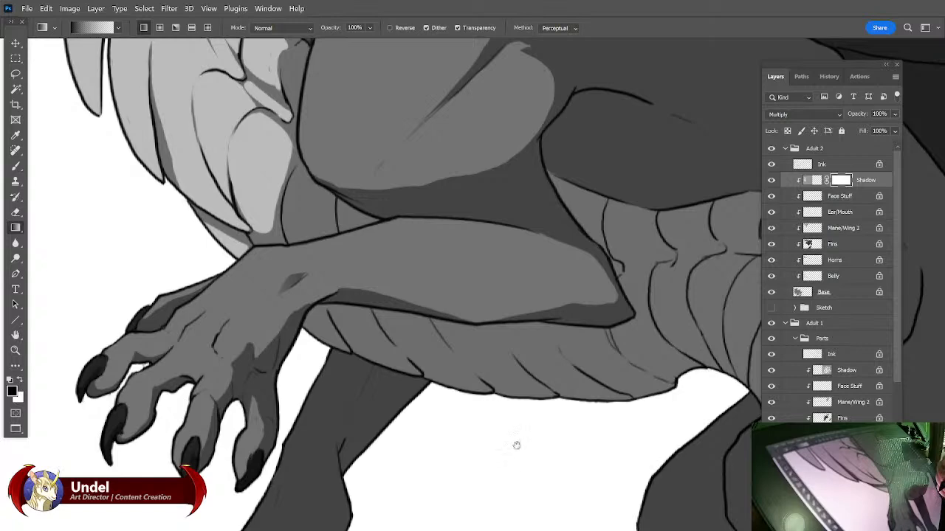
pyautogui.moveTo(544, 378); pyautogui.dragTo(468, 509)
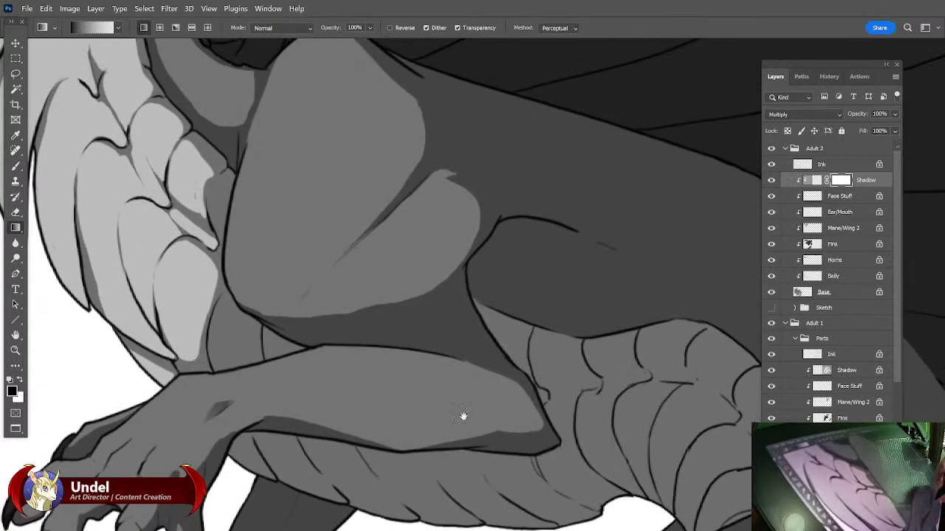
pyautogui.click(15, 213)
pyautogui.click(808, 181)
pyautogui.moveTo(460, 334); pyautogui.dragTo(460, 368)
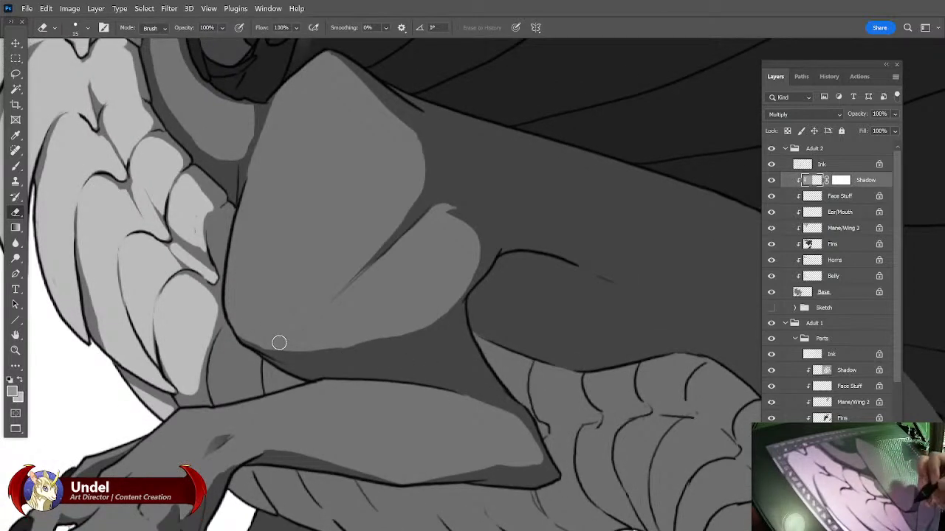
pyautogui.moveTo(245, 333)
pyautogui.mouseDown()
pyautogui.moveTo(314, 356)
pyautogui.moveTo(402, 324)
pyautogui.mouseUp()
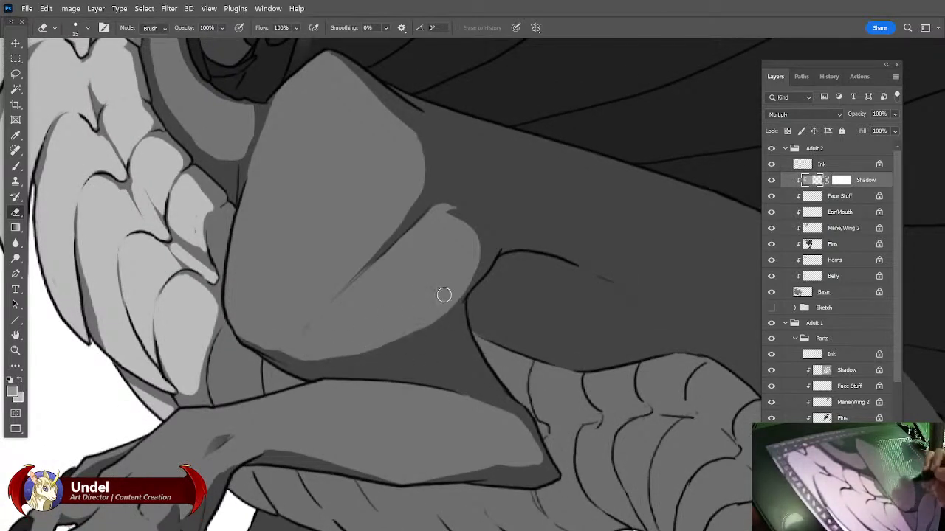
pyautogui.moveTo(434, 213); pyautogui.dragTo(472, 226)
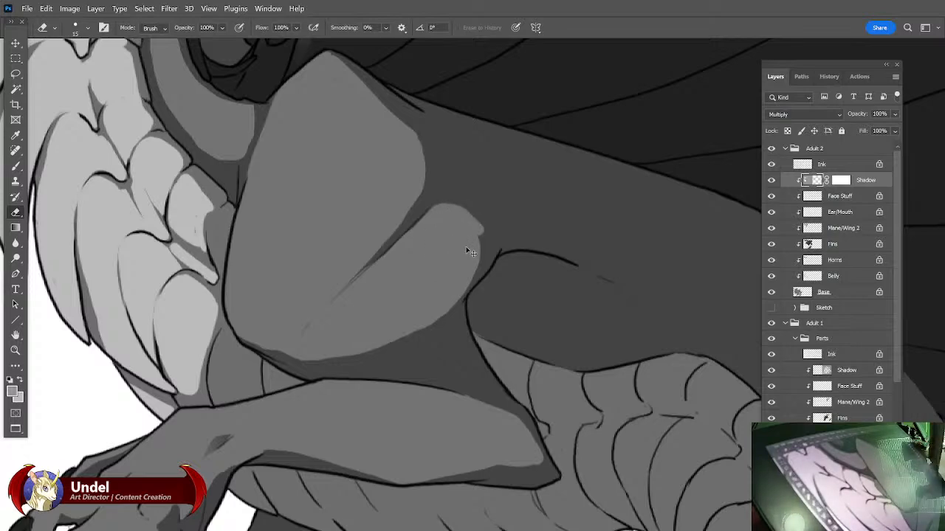
# Erase shadow from the shoulder's rear edge to join the two lit muscle areas, and sharpen the rear corner with the Brush.
pyautogui.scroll(-5, 466, 251)
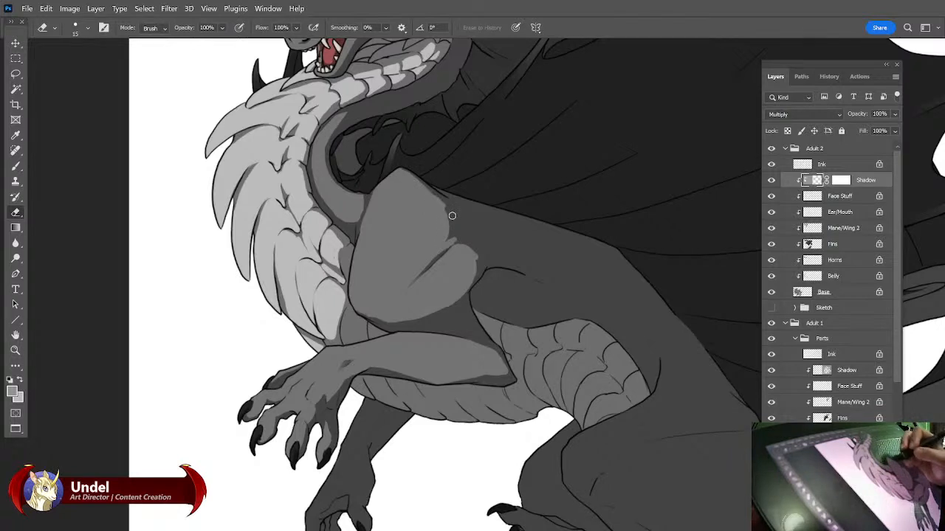
pyautogui.moveTo(441, 205)
pyautogui.mouseDown()
pyautogui.moveTo(481, 248)
pyautogui.moveTo(464, 270)
pyautogui.mouseUp()
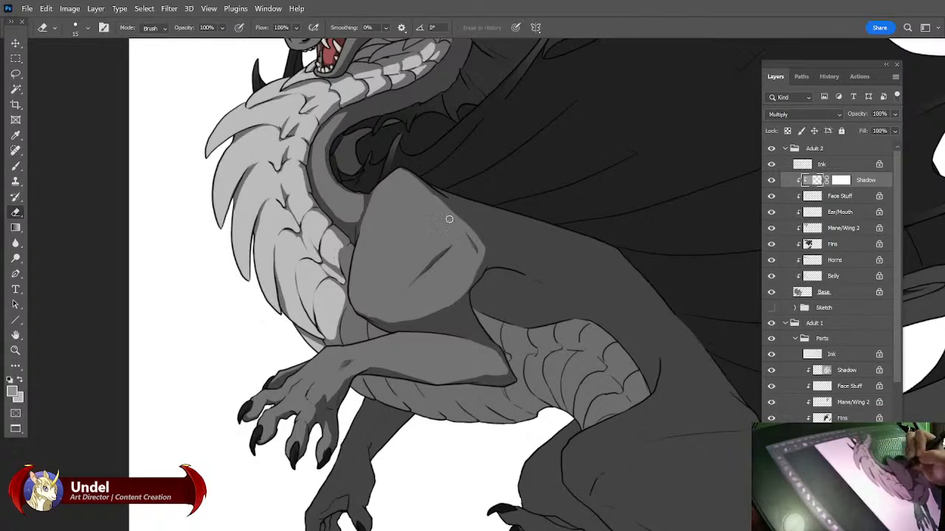
pyautogui.click(14, 167)
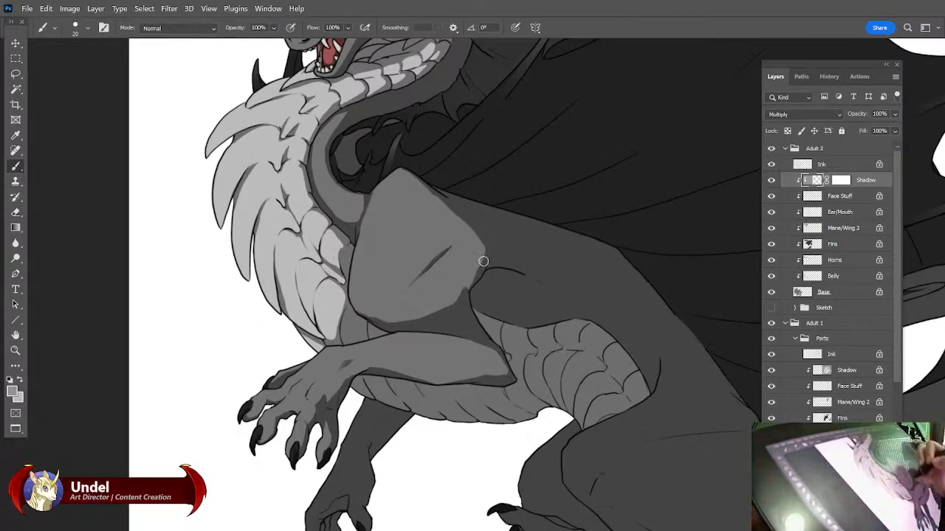
# Erase the broad shadow under the upper arm and paint a thin, tapering shadow along the forearm's upper outline instead.
pyautogui.press('e')
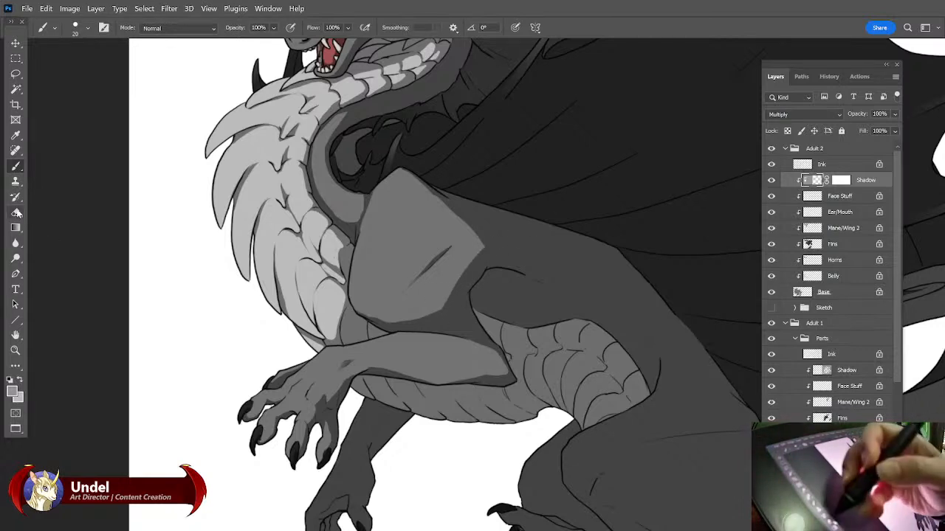
pyautogui.moveTo(369, 310)
pyautogui.mouseDown()
pyautogui.moveTo(430, 324)
pyautogui.moveTo(395, 321)
pyautogui.moveTo(395, 330)
pyautogui.moveTo(434, 324)
pyautogui.moveTo(426, 330)
pyautogui.moveTo(421, 284)
pyautogui.moveTo(464, 313)
pyautogui.moveTo(456, 305)
pyautogui.moveTo(445, 316)
pyautogui.moveTo(457, 329)
pyautogui.moveTo(456, 305)
pyautogui.moveTo(470, 329)
pyautogui.moveTo(448, 317)
pyautogui.moveTo(471, 336)
pyautogui.moveTo(440, 309)
pyautogui.moveTo(399, 315)
pyautogui.moveTo(407, 319)
pyautogui.moveTo(443, 312)
pyautogui.moveTo(358, 309)
pyautogui.moveTo(395, 332)
pyautogui.moveTo(463, 321)
pyautogui.mouseUp()
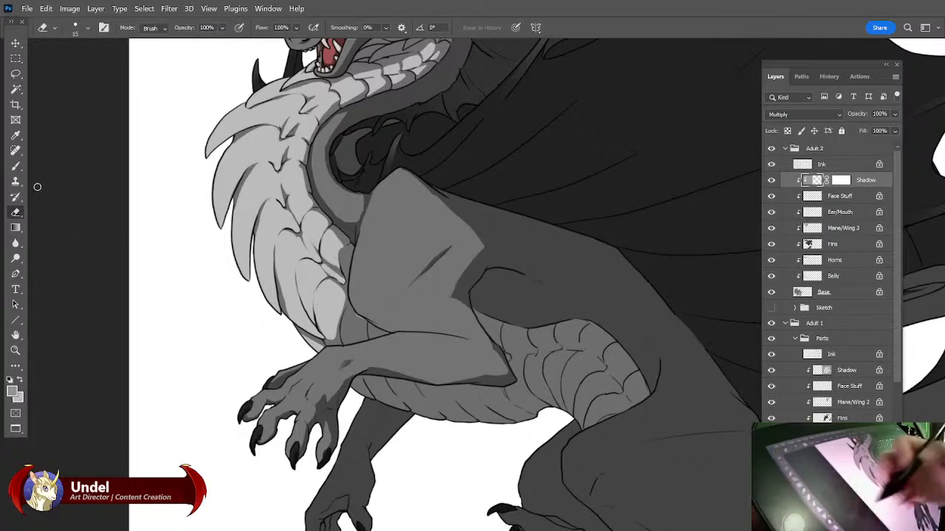
pyautogui.press('b')
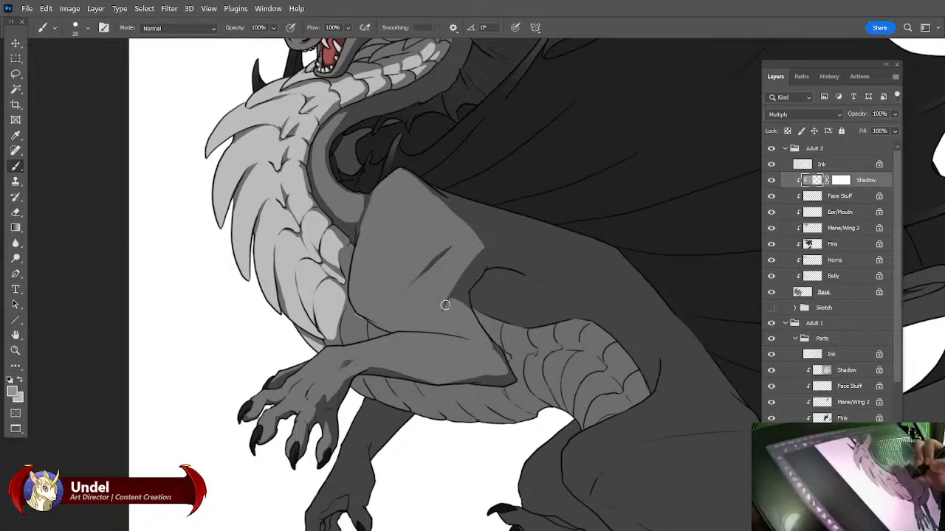
pyautogui.moveTo(403, 331); pyautogui.dragTo(459, 337)
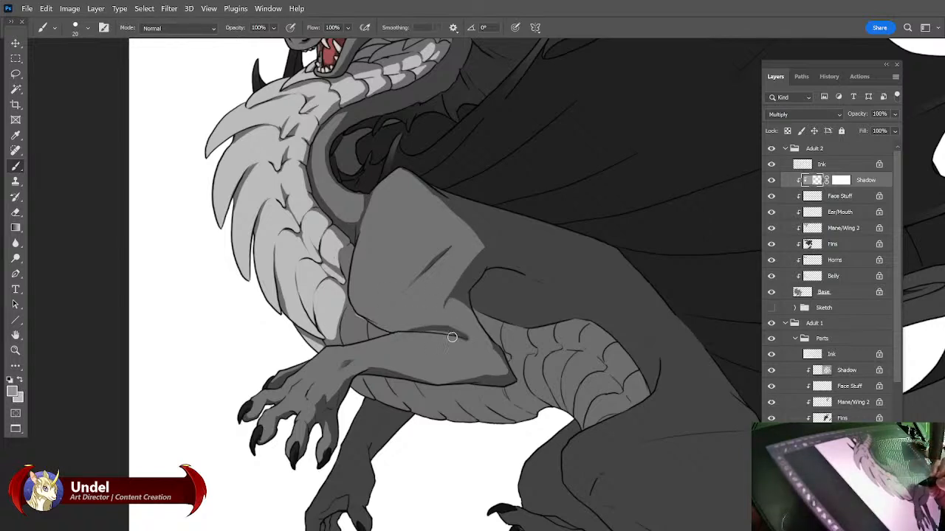
pyautogui.hotkey('ctrl', 'z')
pyautogui.moveTo(383, 339)
pyautogui.mouseDown()
pyautogui.moveTo(394, 330)
pyautogui.moveTo(464, 338)
pyautogui.mouseUp()
pyautogui.hotkey('ctrl', 'z')
pyautogui.moveTo(384, 336)
pyautogui.mouseDown()
pyautogui.moveTo(400, 327)
pyautogui.moveTo(456, 338)
pyautogui.mouseUp()
pyautogui.hotkey('ctrl', 'z')
pyautogui.moveTo(385, 336)
pyautogui.mouseDown()
pyautogui.moveTo(401, 325)
pyautogui.moveTo(455, 337)
pyautogui.mouseUp()
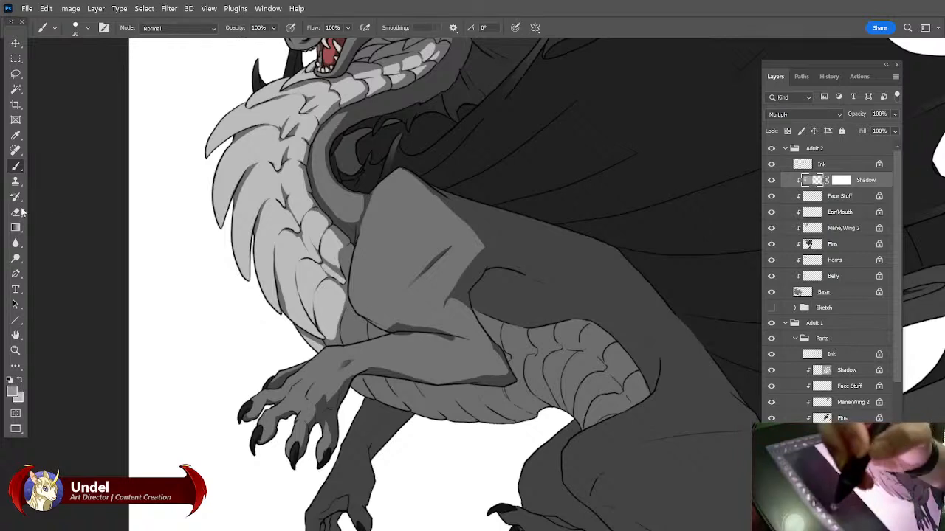
# Trim both edges of the thin shadow above the forearm and paint a darker shadow toward the back of the elbow.
pyautogui.press('e')
pyautogui.moveTo(414, 337); pyautogui.dragTo(453, 341)
pyautogui.moveTo(407, 321); pyautogui.dragTo(465, 338)
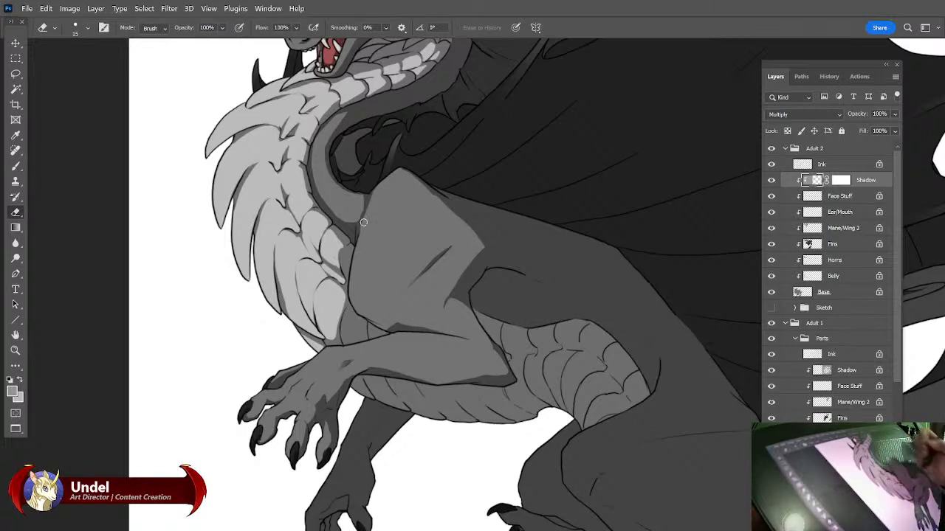
pyautogui.click(15, 166)
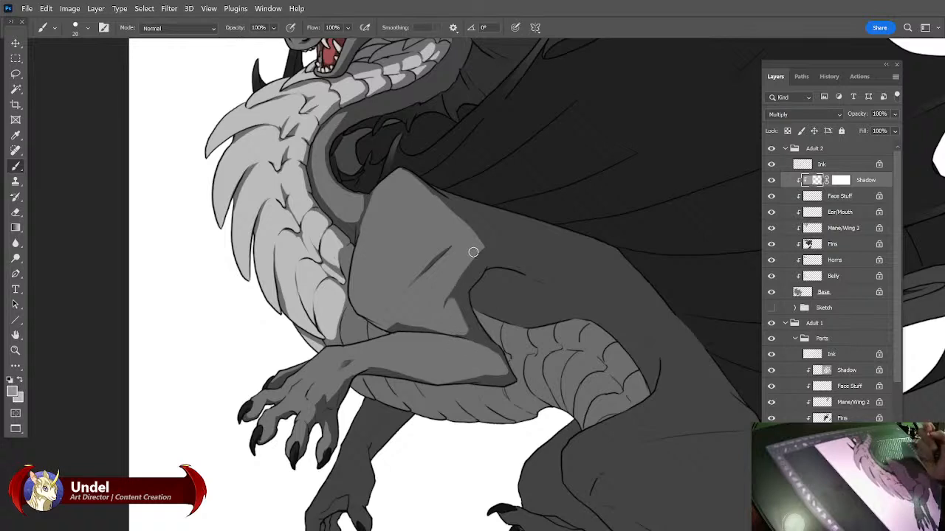
# Repaint the thin shadow between the upper arm and the raised forearm, and trim its edges with the Eraser.
pyautogui.click(16, 212)
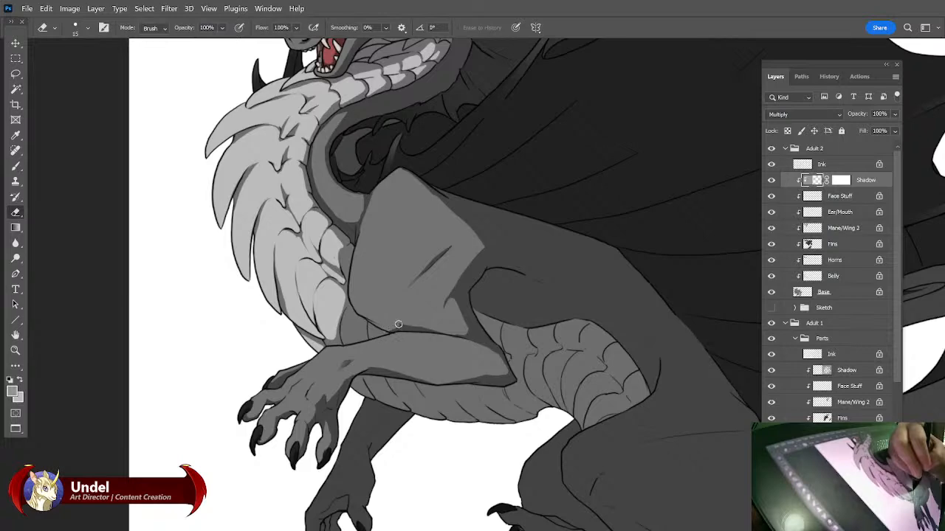
pyautogui.moveTo(533, 280)
pyautogui.mouseDown()
pyautogui.moveTo(521, 323)
pyautogui.moveTo(506, 336)
pyautogui.mouseUp()
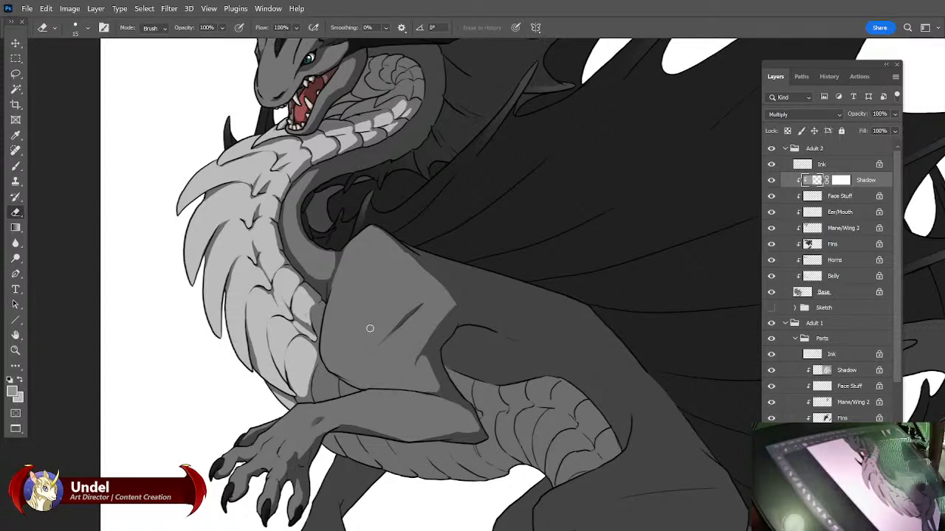
pyautogui.press('b')
pyautogui.moveTo(362, 393); pyautogui.dragTo(441, 398)
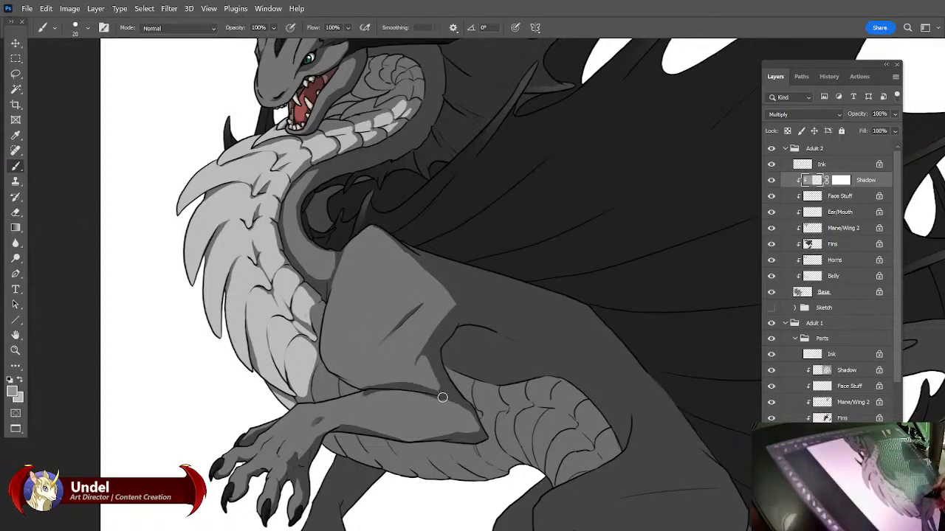
pyautogui.click(16, 212)
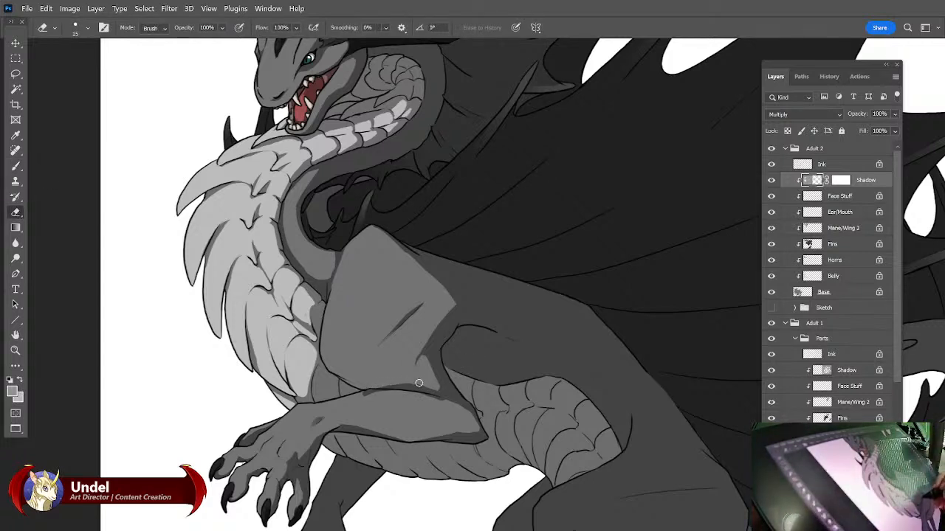
pyautogui.moveTo(358, 393); pyautogui.dragTo(441, 403)
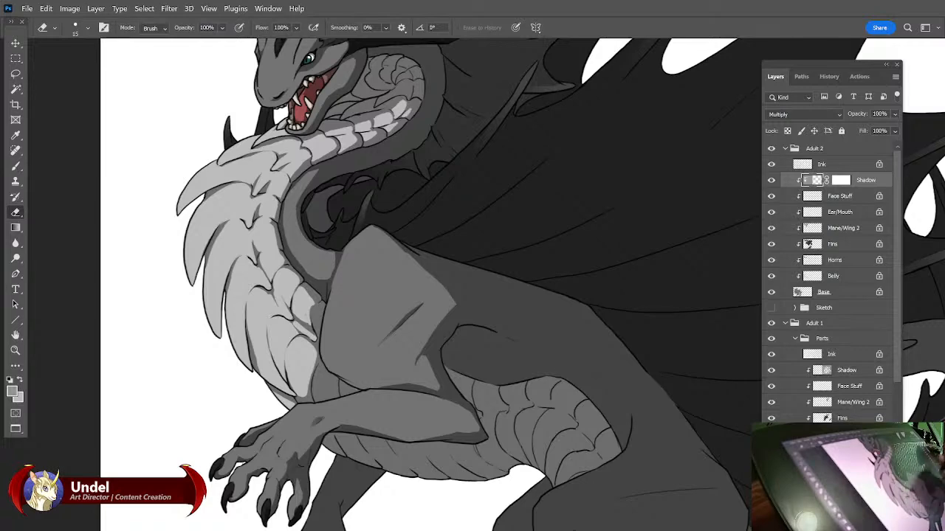
# Erase shadow along the front edge of the far foreleg, from below the belly to the hand.
pyautogui.moveTo(608, 427); pyautogui.dragTo(602, 406)
pyautogui.scroll(-5, 601, 406)
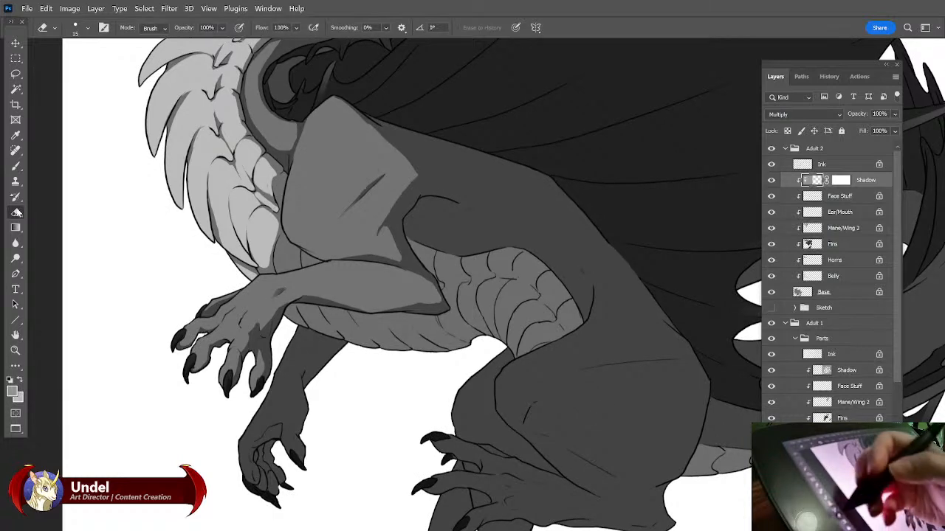
pyautogui.moveTo(451, 350); pyautogui.dragTo(497, 325)
pyautogui.moveTo(345, 303); pyautogui.dragTo(326, 348)
pyautogui.moveTo(344, 310)
pyautogui.mouseDown()
pyautogui.moveTo(322, 353)
pyautogui.moveTo(345, 306)
pyautogui.moveTo(289, 416)
pyautogui.moveTo(293, 458)
pyautogui.mouseUp()
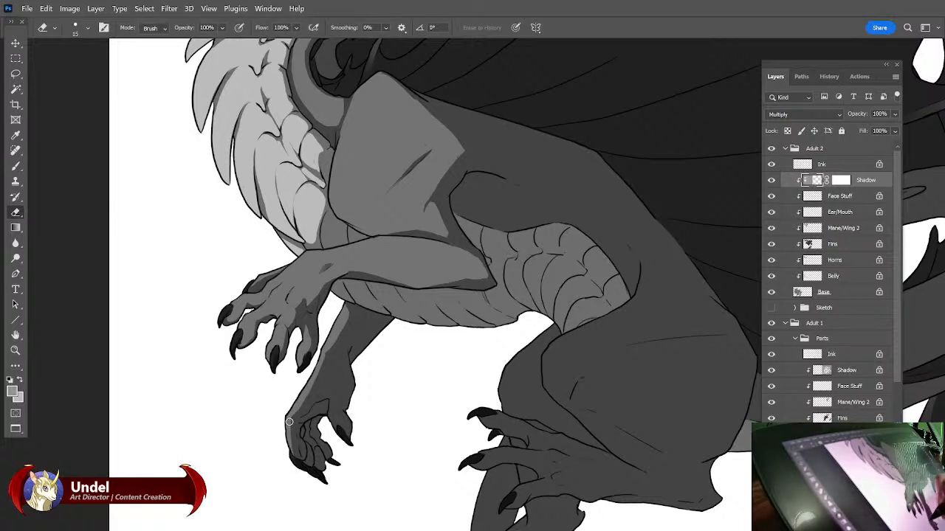
pyautogui.press('b')
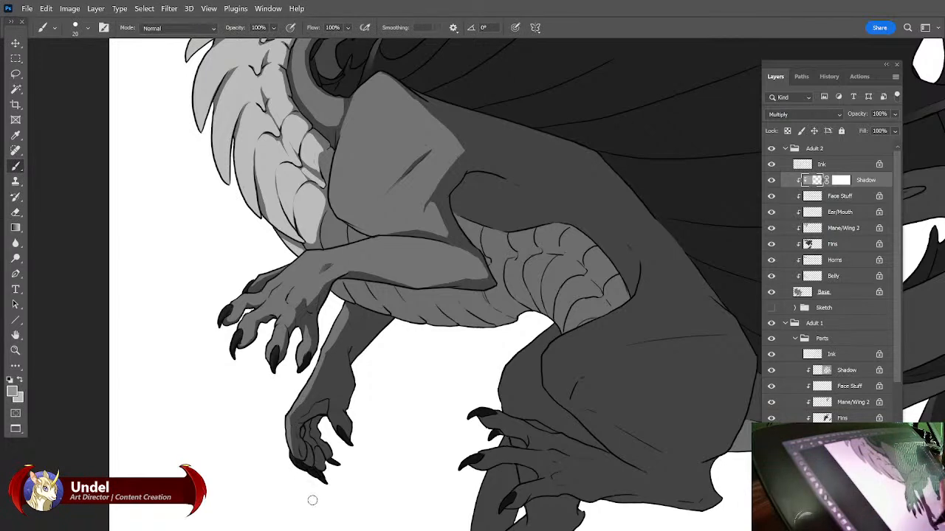
# Erase shadow from the far foreleg's wrist and thumb, and paint a cast shadow on its upper end beneath the belly.
pyautogui.click(17, 213)
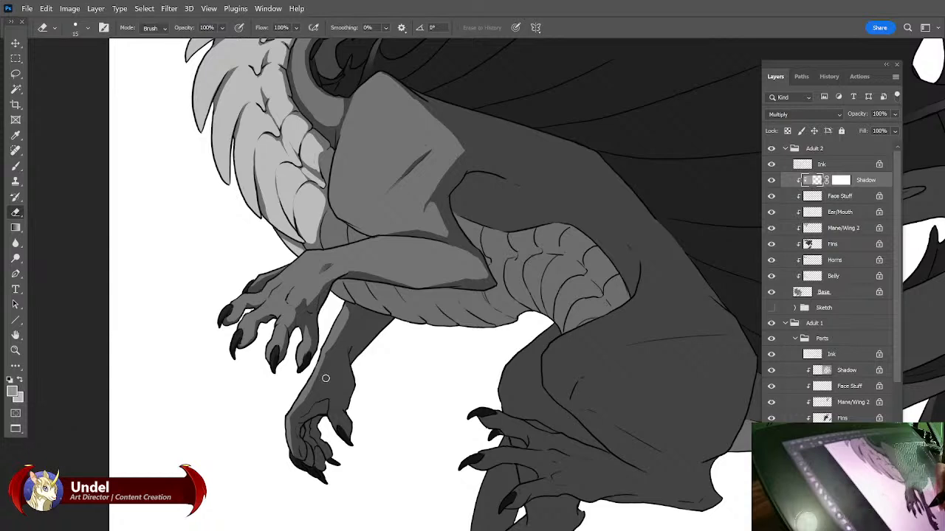
pyautogui.moveTo(318, 387)
pyautogui.mouseDown()
pyautogui.moveTo(342, 438)
pyautogui.moveTo(340, 371)
pyautogui.moveTo(331, 373)
pyautogui.moveTo(336, 420)
pyautogui.moveTo(299, 403)
pyautogui.moveTo(290, 416)
pyautogui.moveTo(324, 391)
pyautogui.moveTo(313, 392)
pyautogui.moveTo(333, 371)
pyautogui.mouseUp()
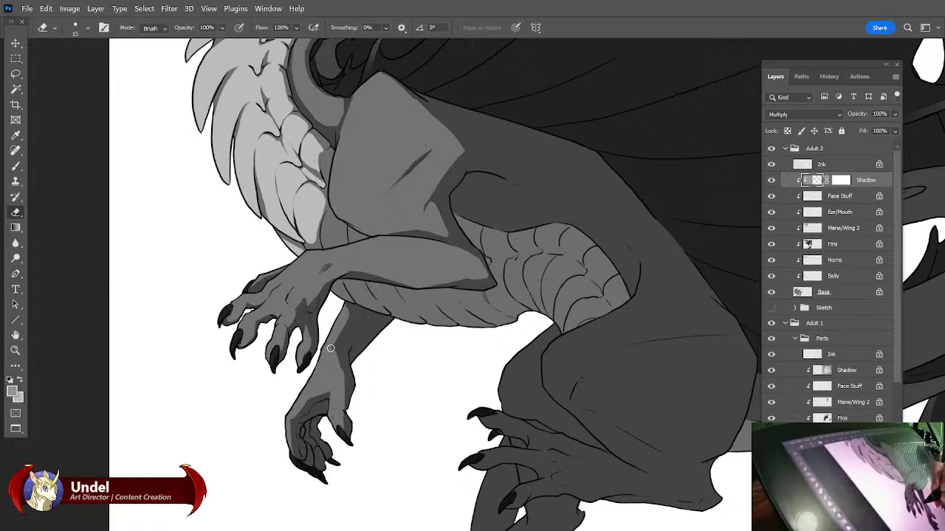
pyautogui.click(16, 167)
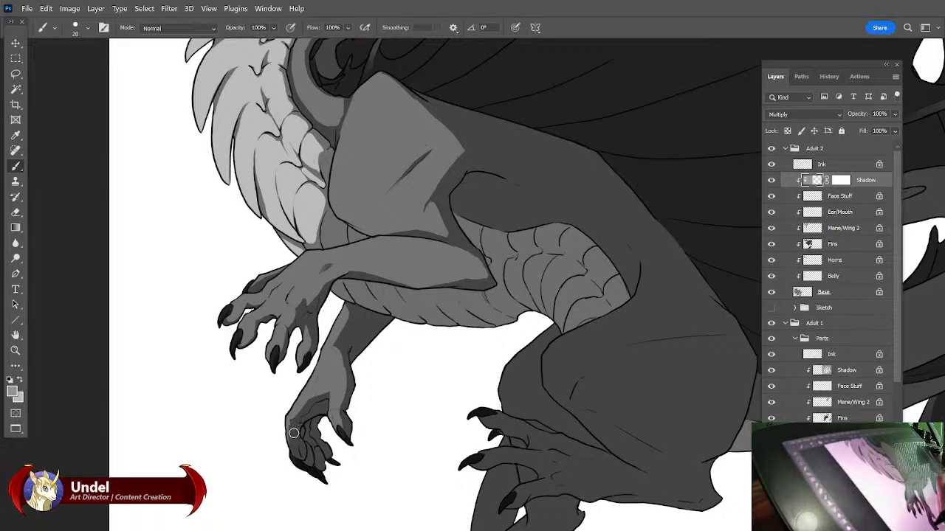
pyautogui.moveTo(451, 391); pyautogui.dragTo(411, 411)
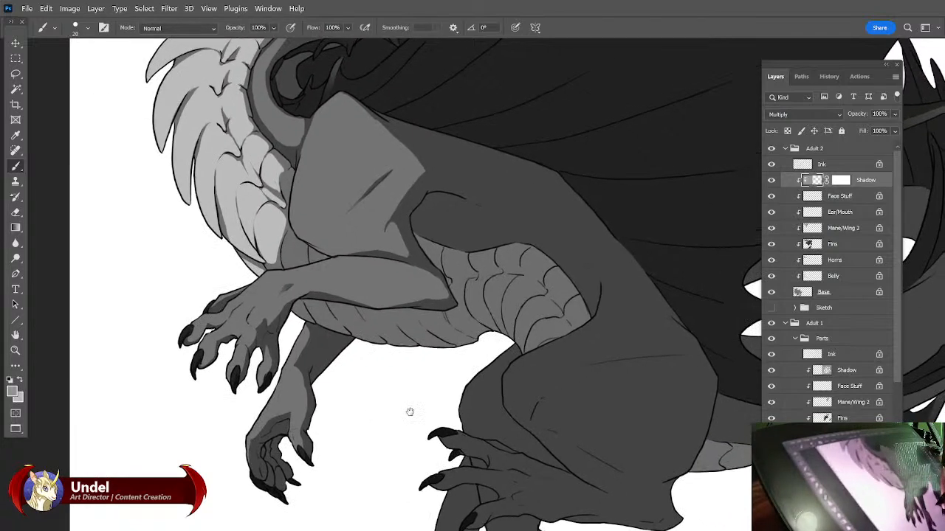
pyautogui.moveTo(306, 333); pyautogui.dragTo(298, 361)
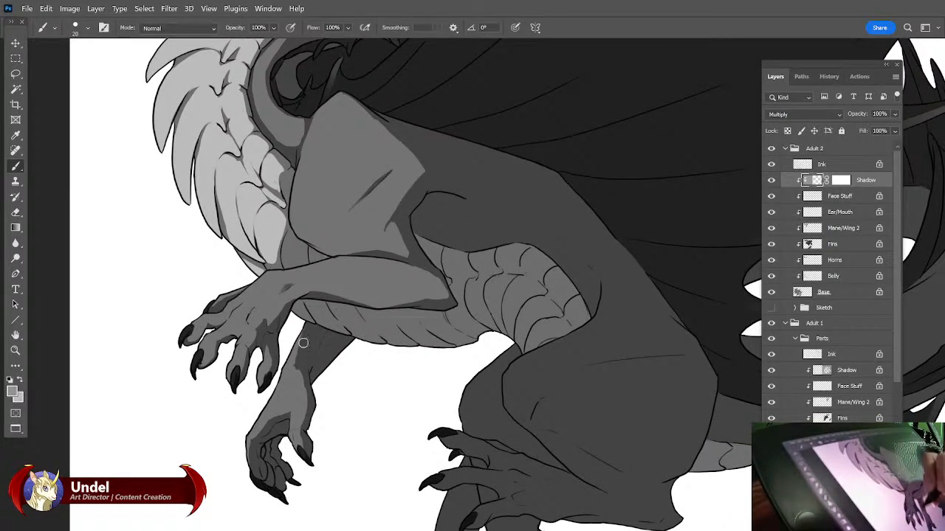
# Erase shadow from the chest plates just above the raised forearm and from the front belly plates just below it.
pyautogui.moveTo(413, 411)
pyautogui.mouseDown()
pyautogui.moveTo(371, 386)
pyautogui.moveTo(356, 393)
pyautogui.mouseUp()
pyautogui.moveTo(438, 367)
pyautogui.mouseDown()
pyautogui.moveTo(451, 351)
pyautogui.moveTo(546, 487)
pyautogui.mouseUp()
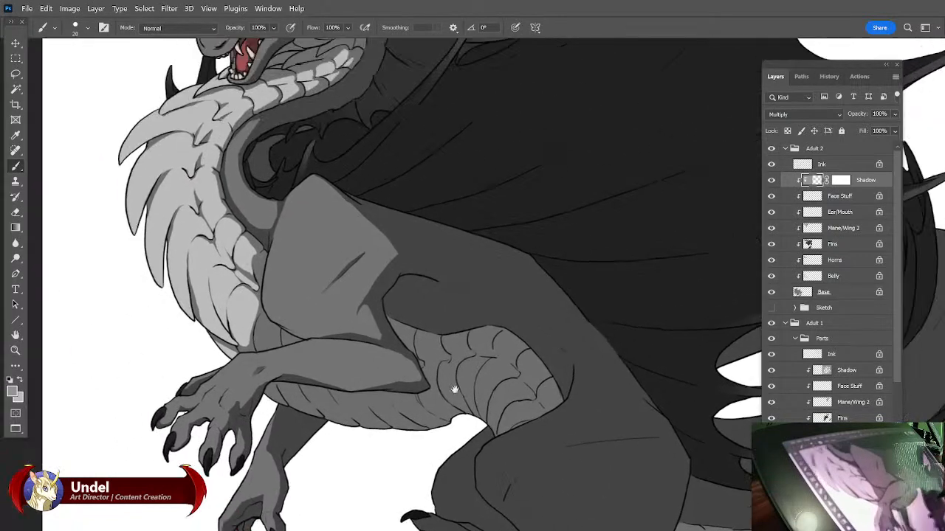
pyautogui.click(15, 213)
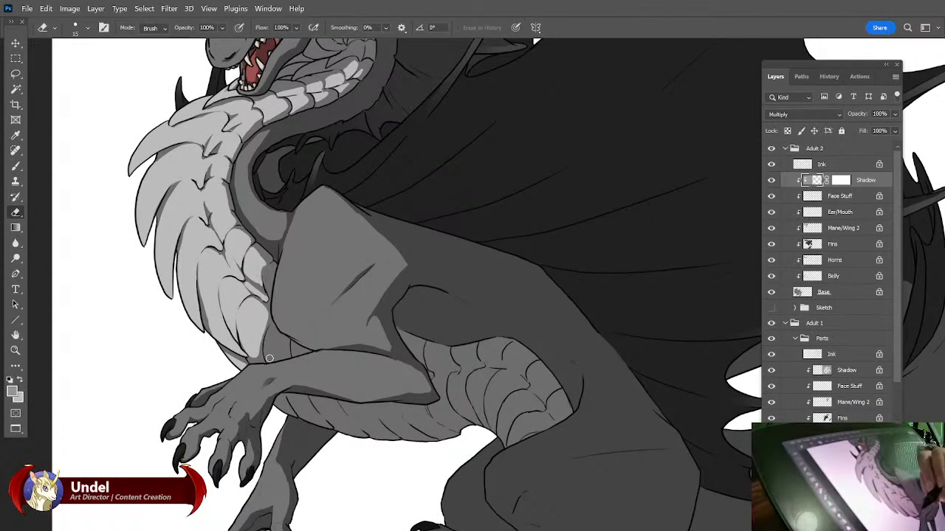
pyautogui.moveTo(268, 360)
pyautogui.mouseDown()
pyautogui.moveTo(269, 338)
pyautogui.moveTo(284, 341)
pyautogui.moveTo(271, 362)
pyautogui.moveTo(285, 346)
pyautogui.moveTo(287, 359)
pyautogui.moveTo(275, 356)
pyautogui.mouseUp()
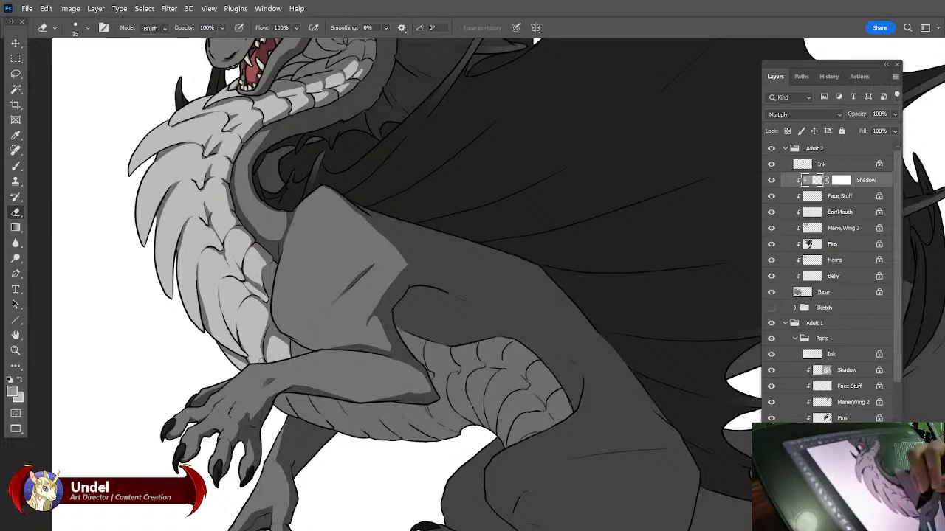
pyautogui.moveTo(406, 355); pyautogui.dragTo(403, 331)
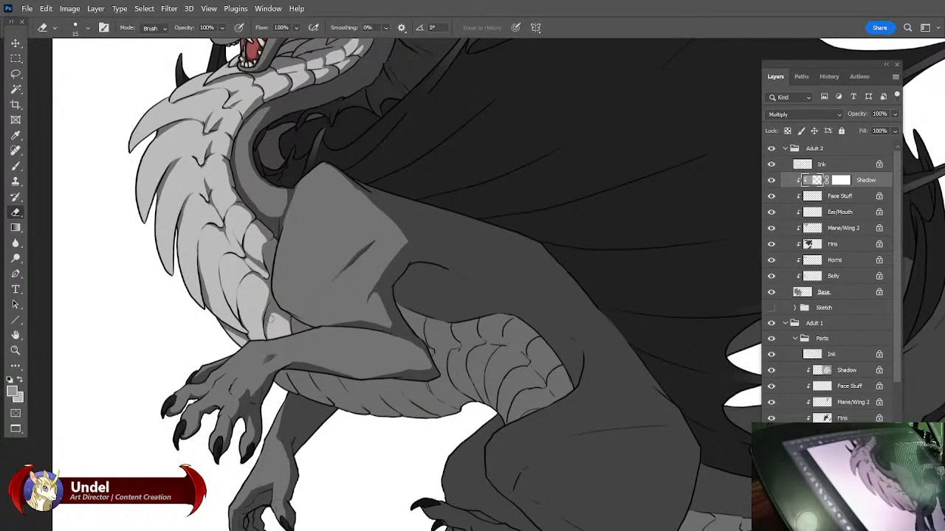
pyautogui.moveTo(286, 369); pyautogui.dragTo(299, 376)
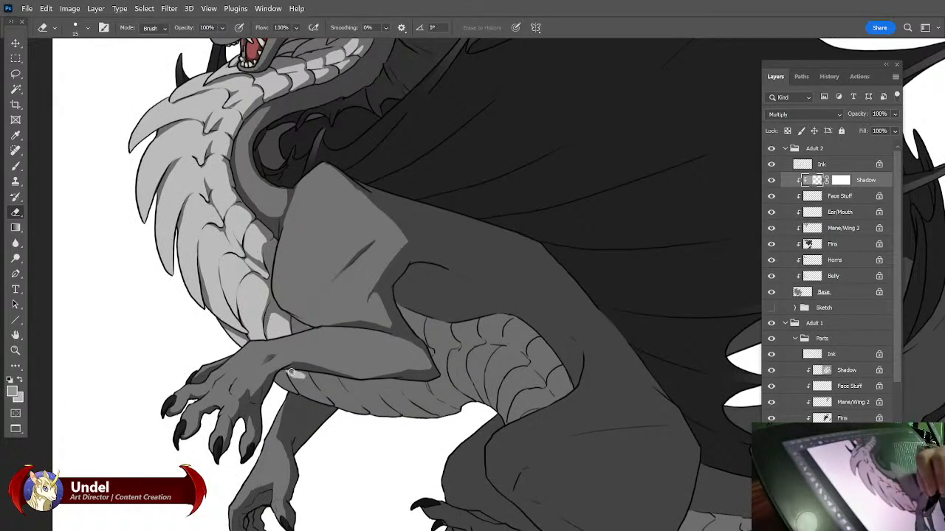
pyautogui.hotkey('ctrl', 'z')
pyautogui.moveTo(287, 370)
pyautogui.mouseDown()
pyautogui.moveTo(314, 388)
pyautogui.moveTo(296, 373)
pyautogui.moveTo(307, 381)
pyautogui.mouseUp()
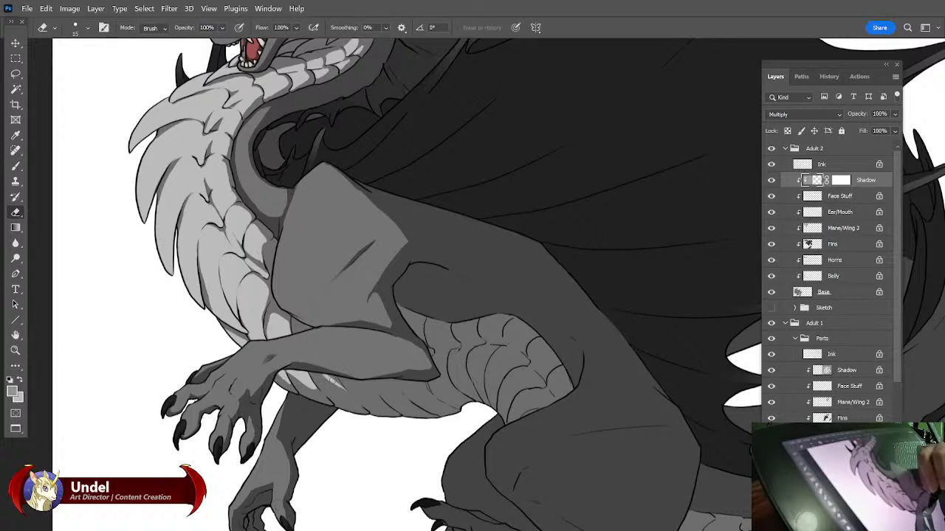
# Try shading the lit belly plates below the forearm with the Brush at 49% opacity, and return the opacity to 100%.
pyautogui.press('b')
pyautogui.click(273, 28)
pyautogui.moveTo(278, 43); pyautogui.dragTo(284, 41)
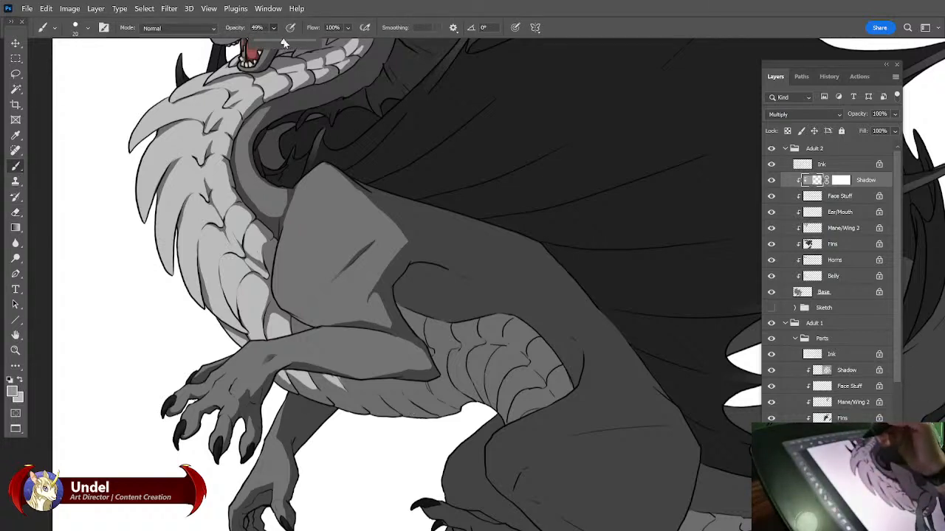
pyautogui.moveTo(295, 381)
pyautogui.mouseDown()
pyautogui.moveTo(343, 378)
pyautogui.moveTo(319, 375)
pyautogui.mouseUp()
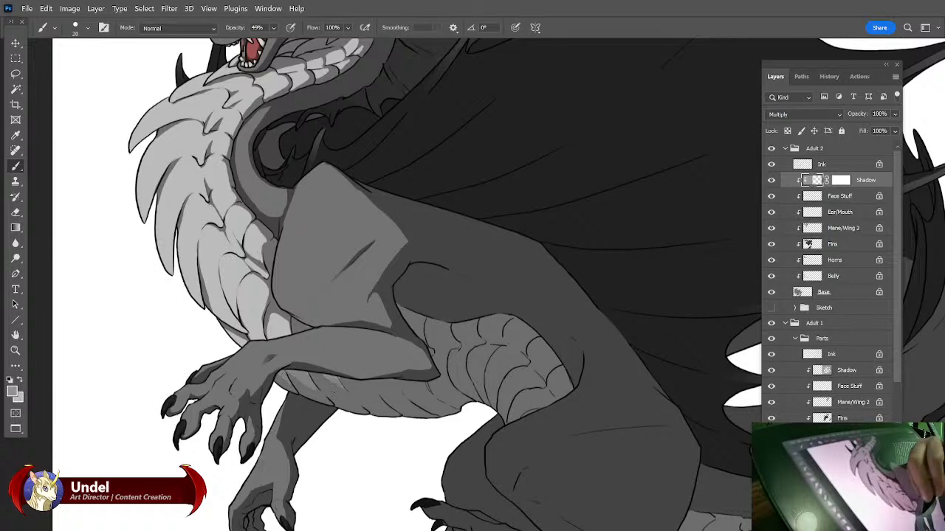
pyautogui.hotkey('ctrl', 'z')
pyautogui.hotkey('ctrl', 'z')
pyautogui.hotkey('ctrl', 'shift', 'z')
pyautogui.hotkey('ctrl', 'shift', 'z')
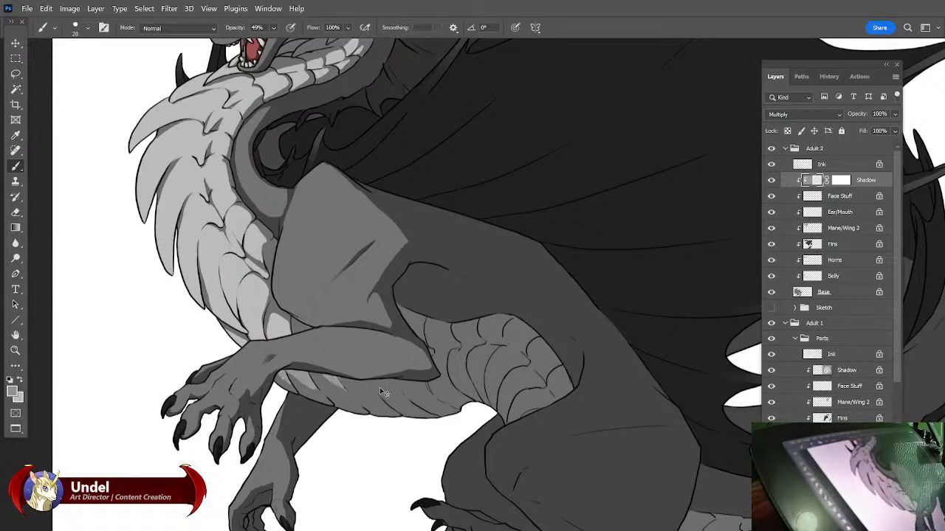
pyautogui.hotkey('ctrl', 'z')
pyautogui.hotkey('ctrl', 'z')
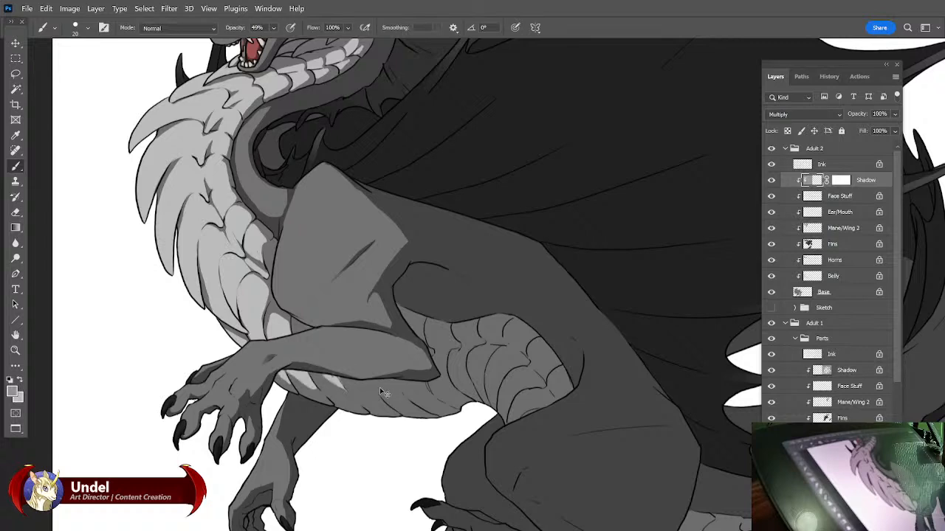
pyautogui.click(16, 75)
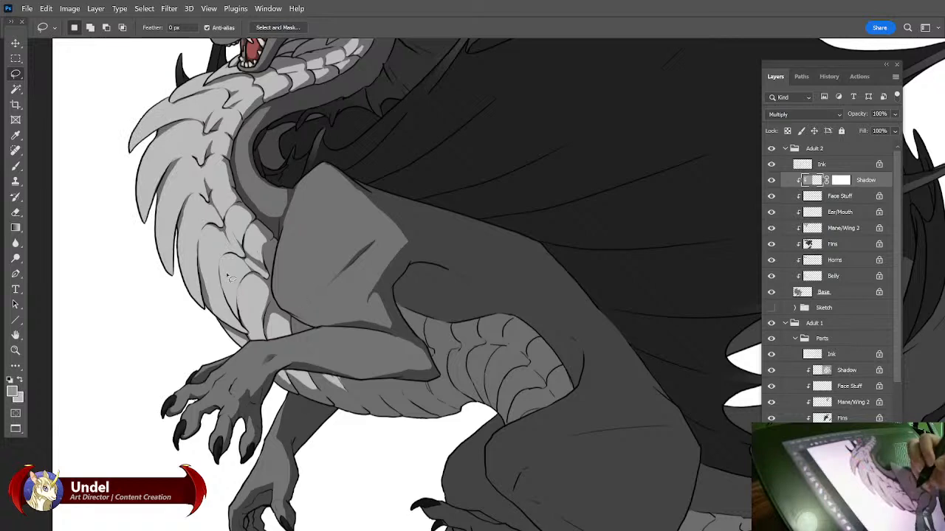
pyautogui.click(21, 168)
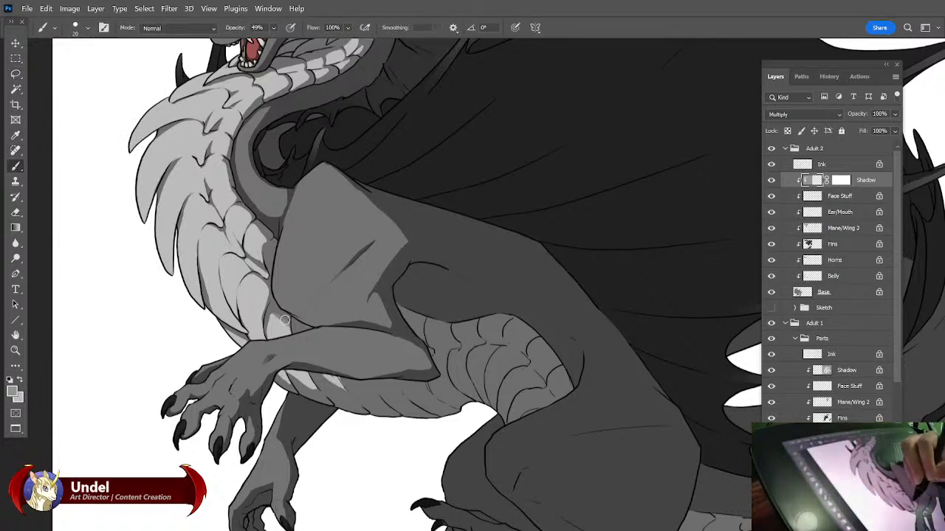
pyautogui.click(274, 28)
pyautogui.moveTo(294, 43); pyautogui.dragTo(374, 45)
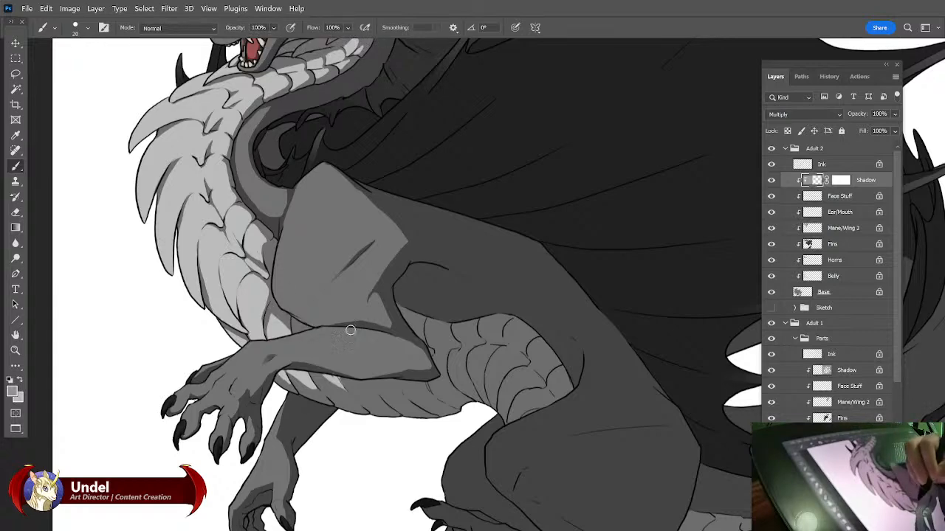
# Erase narrow bands of shadow across the rear belly plates to outline their lit areas on the Shadow layer.
pyautogui.moveTo(530, 249)
pyautogui.mouseDown()
pyautogui.moveTo(464, 298)
pyautogui.moveTo(455, 288)
pyautogui.mouseUp()
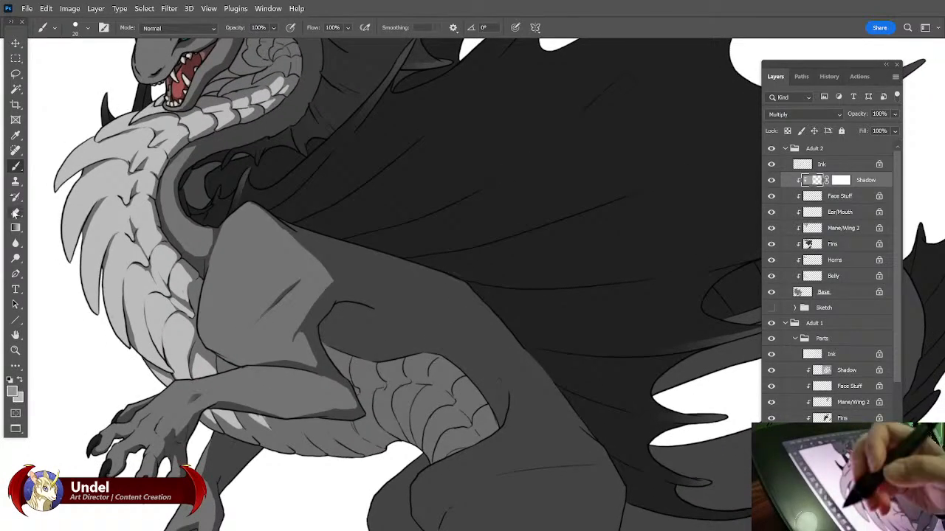
pyautogui.press('e')
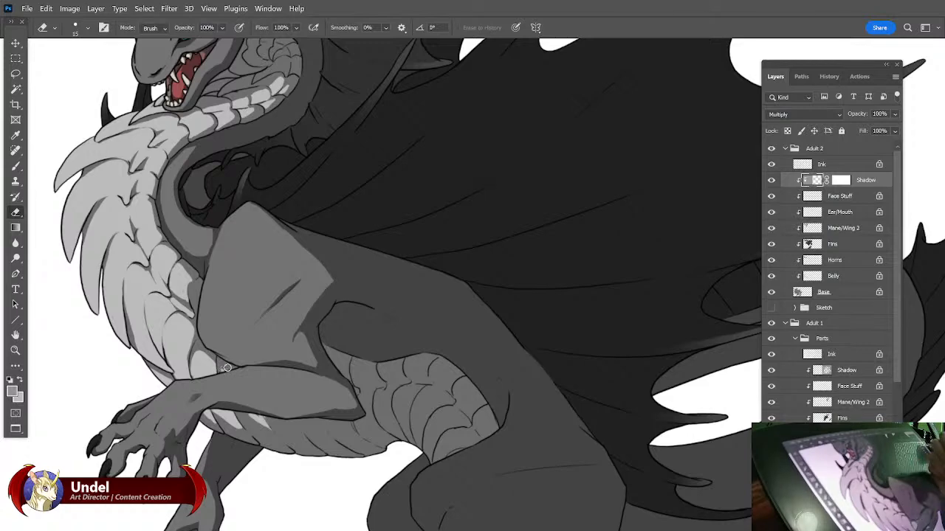
pyautogui.moveTo(377, 364); pyautogui.dragTo(306, 359)
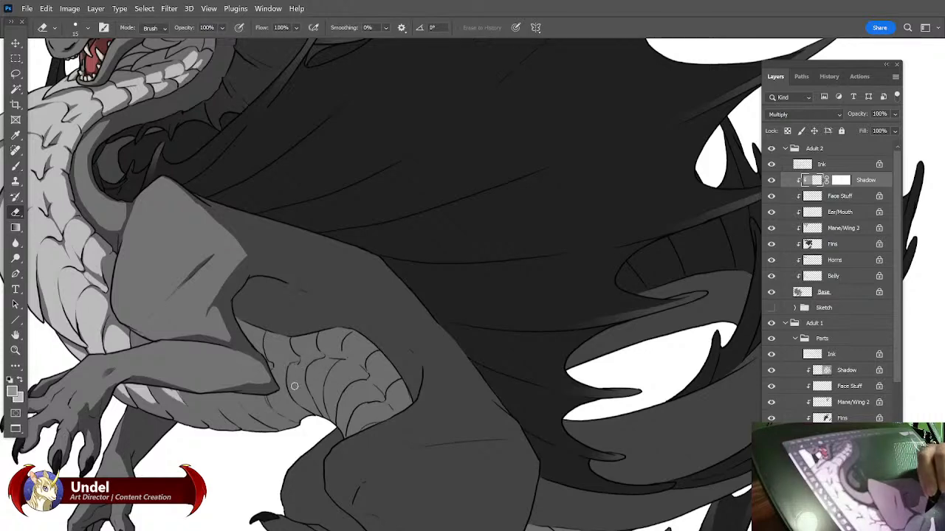
pyautogui.moveTo(299, 389); pyautogui.dragTo(373, 410)
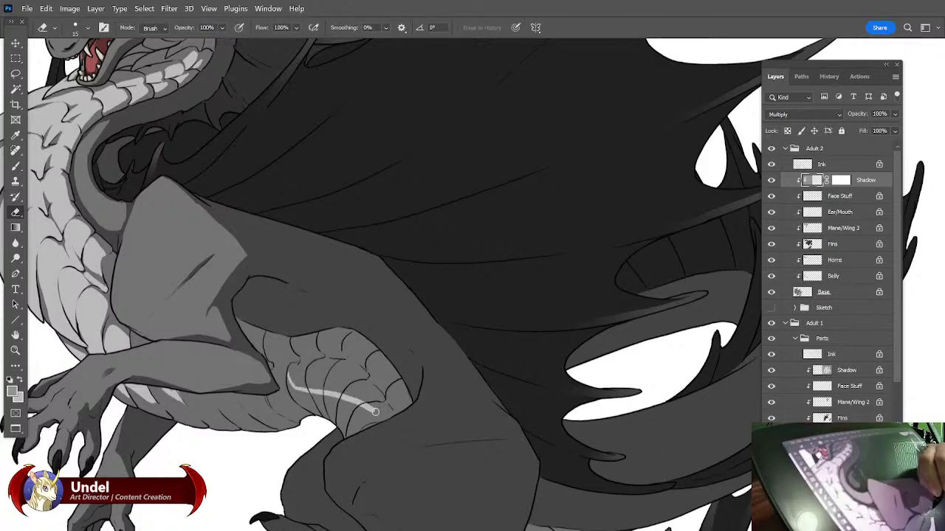
pyautogui.moveTo(357, 372)
pyautogui.mouseDown()
pyautogui.moveTo(295, 369)
pyautogui.moveTo(321, 351)
pyautogui.moveTo(397, 389)
pyautogui.moveTo(389, 367)
pyautogui.moveTo(346, 333)
pyautogui.moveTo(300, 340)
pyautogui.mouseUp()
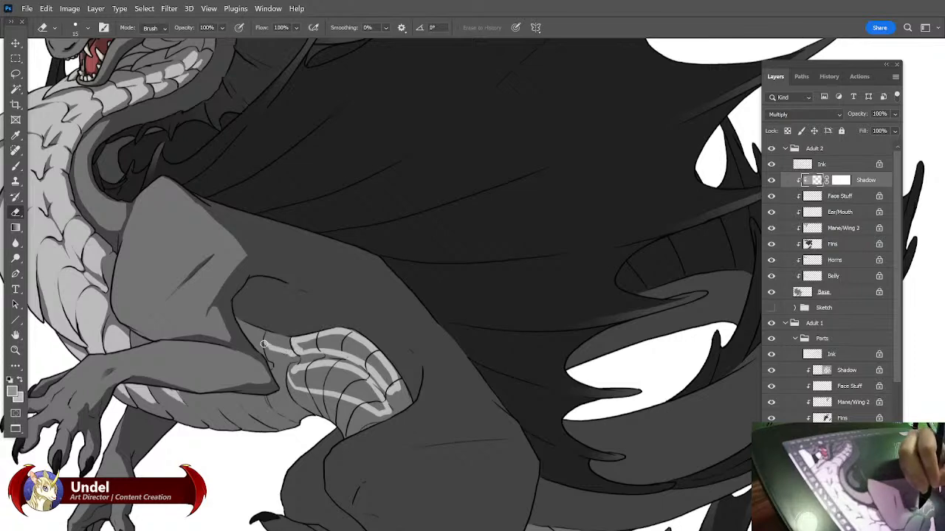
# Erase shadow at the front of the rear belly plates and in a curved band around the flank above them.
pyautogui.moveTo(264, 342); pyautogui.dragTo(274, 348)
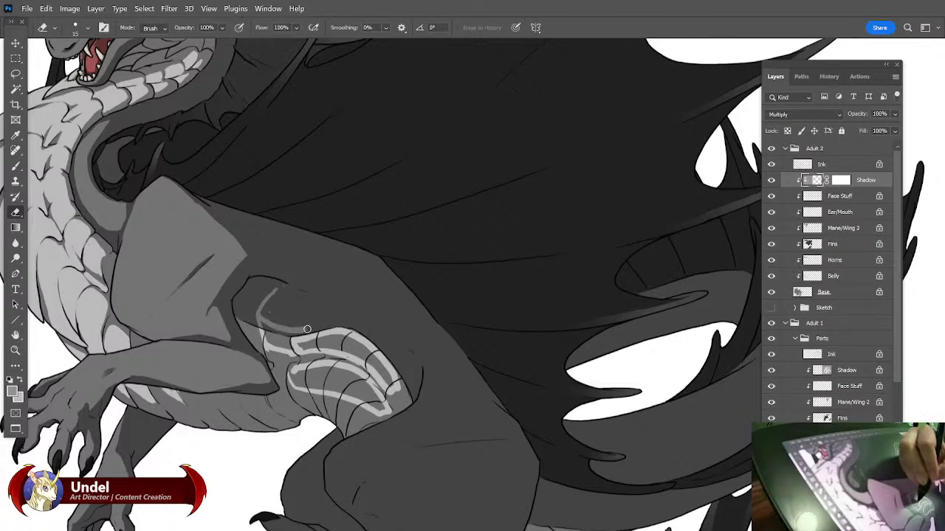
pyautogui.moveTo(259, 302)
pyautogui.mouseDown()
pyautogui.moveTo(283, 304)
pyautogui.moveTo(263, 319)
pyautogui.moveTo(254, 299)
pyautogui.moveTo(264, 288)
pyautogui.moveTo(316, 300)
pyautogui.moveTo(275, 292)
pyautogui.moveTo(321, 307)
pyautogui.moveTo(254, 295)
pyautogui.moveTo(316, 304)
pyautogui.moveTo(308, 302)
pyautogui.moveTo(399, 371)
pyautogui.mouseUp()
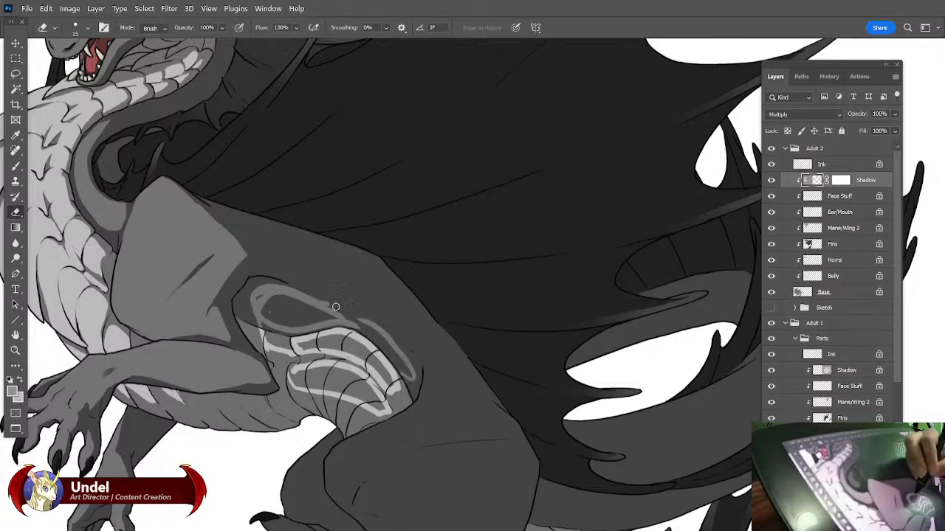
pyautogui.moveTo(388, 351)
pyautogui.mouseDown()
pyautogui.moveTo(362, 329)
pyautogui.moveTo(407, 366)
pyautogui.mouseUp()
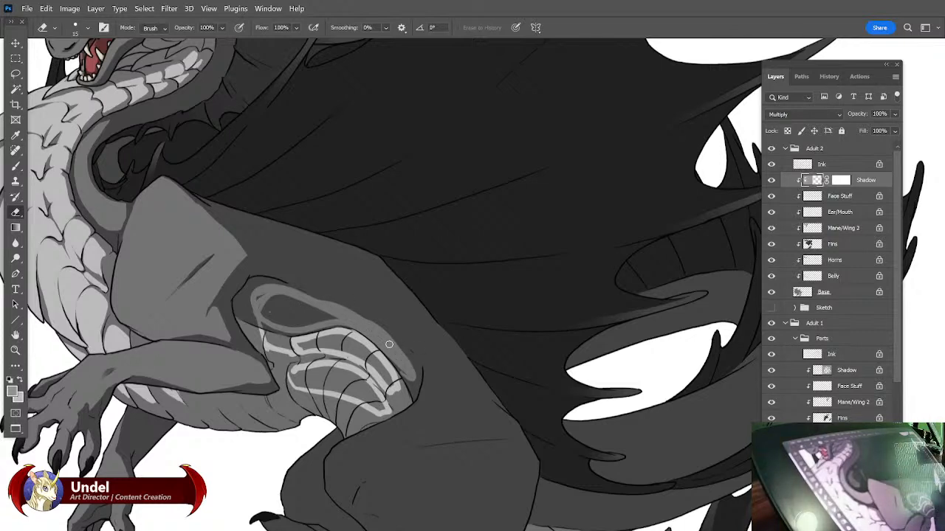
# Enlarge the Eraser to 35 and clear the shadow inside the outlined areas of the rear belly plates.
pyautogui.press(']')
pyautogui.moveTo(267, 335)
pyautogui.mouseDown()
pyautogui.moveTo(343, 345)
pyautogui.moveTo(328, 340)
pyautogui.moveTo(374, 360)
pyautogui.mouseUp()
pyautogui.moveTo(298, 381); pyautogui.dragTo(347, 378)
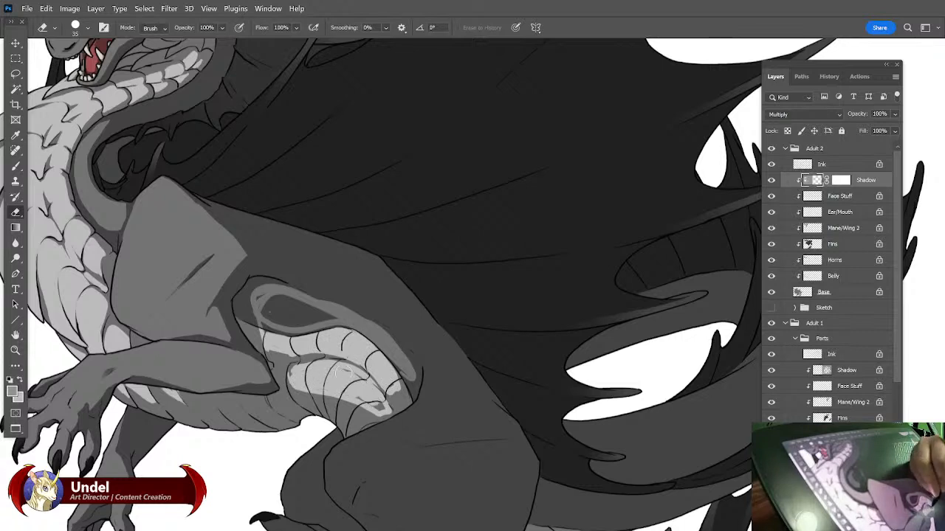
# Erase the shadow from the flank above the rear belly plates and along the dragon's back on the Shadow layer.
pyautogui.moveTo(264, 302)
pyautogui.mouseDown()
pyautogui.moveTo(275, 335)
pyautogui.moveTo(324, 324)
pyautogui.moveTo(261, 306)
pyautogui.moveTo(329, 313)
pyautogui.moveTo(291, 296)
pyautogui.moveTo(410, 369)
pyautogui.mouseUp()
pyautogui.moveTo(259, 226)
pyautogui.mouseDown()
pyautogui.moveTo(259, 251)
pyautogui.moveTo(372, 310)
pyautogui.moveTo(434, 367)
pyautogui.moveTo(412, 307)
pyautogui.moveTo(369, 258)
pyautogui.moveTo(250, 224)
pyautogui.moveTo(268, 248)
pyautogui.moveTo(260, 233)
pyautogui.moveTo(343, 262)
pyautogui.moveTo(413, 325)
pyautogui.moveTo(278, 262)
pyautogui.moveTo(350, 307)
pyautogui.moveTo(311, 278)
pyautogui.moveTo(293, 298)
pyautogui.moveTo(356, 317)
pyautogui.moveTo(305, 296)
pyautogui.moveTo(331, 297)
pyautogui.moveTo(310, 286)
pyautogui.moveTo(431, 320)
pyautogui.mouseUp()
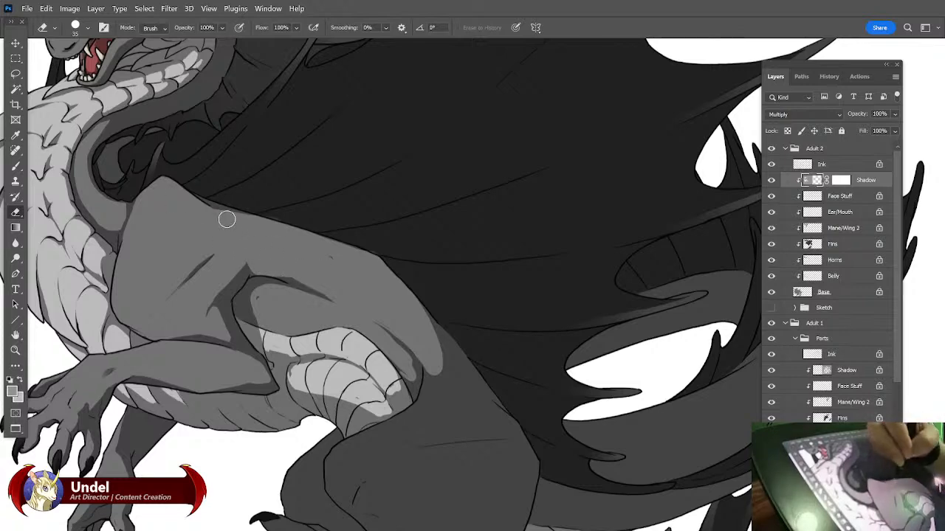
# Erase the shadow over the near thigh, hip and rump up to the back outline, keeping the thigh's underside dark.
pyautogui.moveTo(469, 284); pyautogui.dragTo(501, 214)
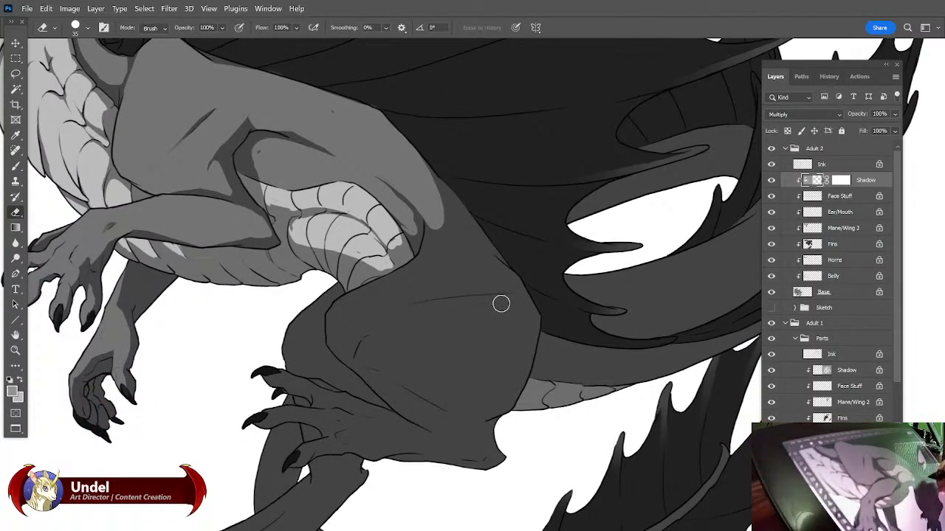
pyautogui.moveTo(486, 298)
pyautogui.mouseDown()
pyautogui.moveTo(359, 344)
pyautogui.moveTo(462, 386)
pyautogui.moveTo(527, 332)
pyautogui.moveTo(506, 298)
pyautogui.mouseUp()
pyautogui.moveTo(428, 255); pyautogui.dragTo(356, 295)
pyautogui.hotkey('ctrl', 'z')
pyautogui.moveTo(331, 330)
pyautogui.mouseDown()
pyautogui.moveTo(358, 302)
pyautogui.moveTo(358, 335)
pyautogui.moveTo(340, 349)
pyautogui.moveTo(337, 318)
pyautogui.moveTo(331, 332)
pyautogui.moveTo(337, 347)
pyautogui.moveTo(352, 308)
pyautogui.moveTo(352, 332)
pyautogui.moveTo(336, 316)
pyautogui.mouseUp()
pyautogui.moveTo(430, 219)
pyautogui.mouseDown()
pyautogui.moveTo(426, 250)
pyautogui.moveTo(351, 298)
pyautogui.moveTo(350, 317)
pyautogui.moveTo(496, 288)
pyautogui.moveTo(494, 257)
pyautogui.moveTo(443, 226)
pyautogui.moveTo(395, 293)
pyautogui.moveTo(369, 306)
pyautogui.moveTo(433, 283)
pyautogui.moveTo(488, 279)
pyautogui.moveTo(449, 275)
pyautogui.moveTo(447, 251)
pyautogui.moveTo(487, 265)
pyautogui.moveTo(471, 254)
pyautogui.moveTo(410, 282)
pyautogui.moveTo(374, 317)
pyautogui.moveTo(431, 324)
pyautogui.moveTo(396, 322)
pyautogui.moveTo(415, 315)
pyautogui.moveTo(412, 329)
pyautogui.moveTo(479, 366)
pyautogui.moveTo(529, 326)
pyautogui.moveTo(467, 329)
pyautogui.moveTo(461, 346)
pyautogui.moveTo(474, 369)
pyautogui.moveTo(506, 358)
pyautogui.moveTo(422, 362)
pyautogui.moveTo(381, 350)
pyautogui.moveTo(351, 300)
pyautogui.mouseUp()
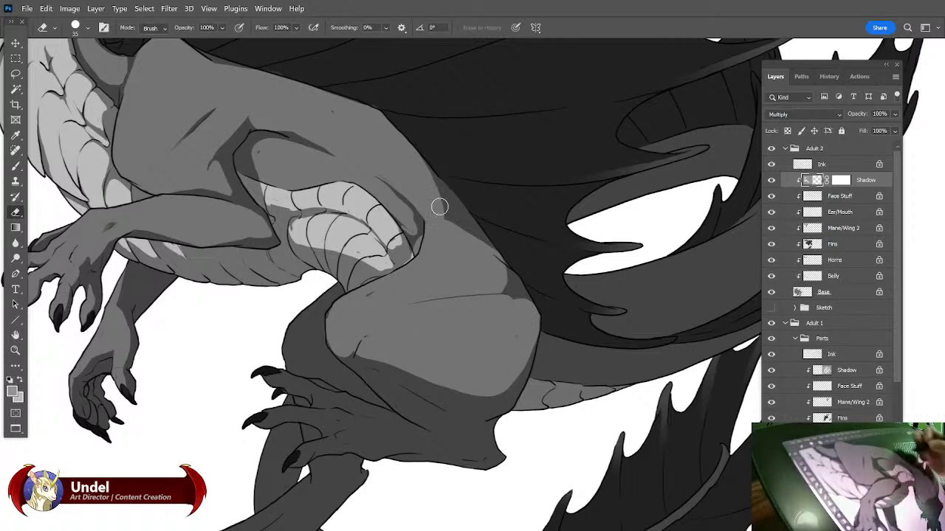
pyautogui.moveTo(444, 212); pyautogui.dragTo(479, 244)
pyautogui.moveTo(426, 193); pyautogui.dragTo(495, 254)
pyautogui.moveTo(423, 169)
pyautogui.mouseDown()
pyautogui.moveTo(469, 238)
pyautogui.moveTo(470, 228)
pyautogui.moveTo(485, 244)
pyautogui.moveTo(499, 287)
pyautogui.moveTo(513, 286)
pyautogui.moveTo(506, 278)
pyautogui.moveTo(518, 298)
pyautogui.mouseUp()
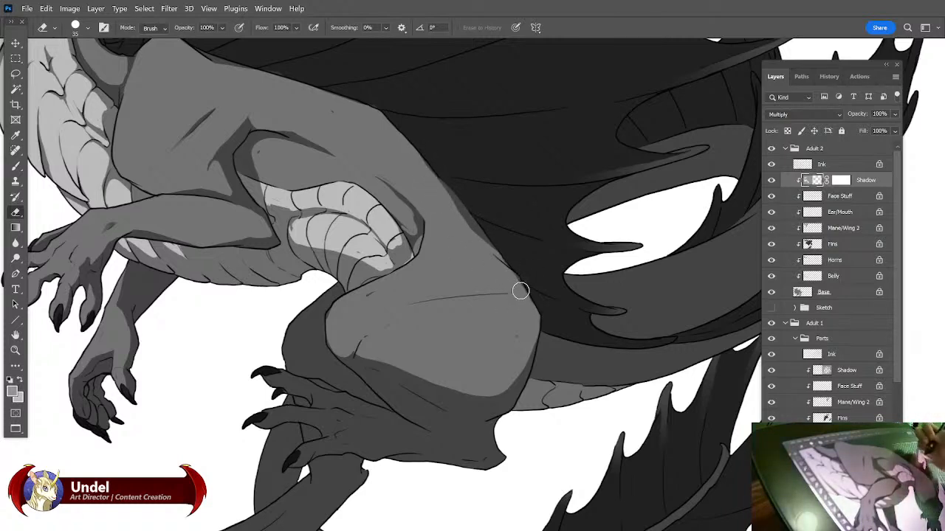
# Brush small crease shadows along the upper thigh line and the fold at the knee.
pyautogui.press('b')
pyautogui.moveTo(416, 303)
pyautogui.mouseDown()
pyautogui.moveTo(501, 290)
pyautogui.moveTo(468, 301)
pyautogui.mouseUp()
pyautogui.press('e')
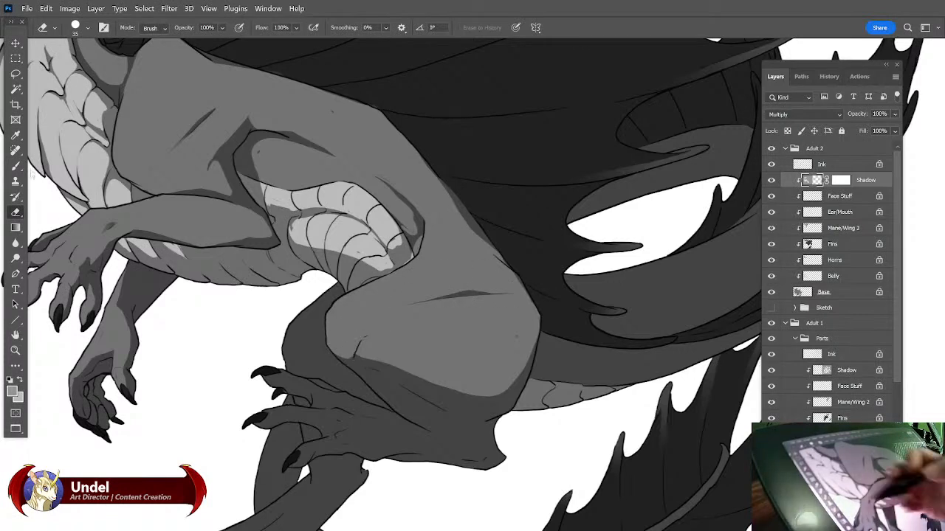
pyautogui.press('b')
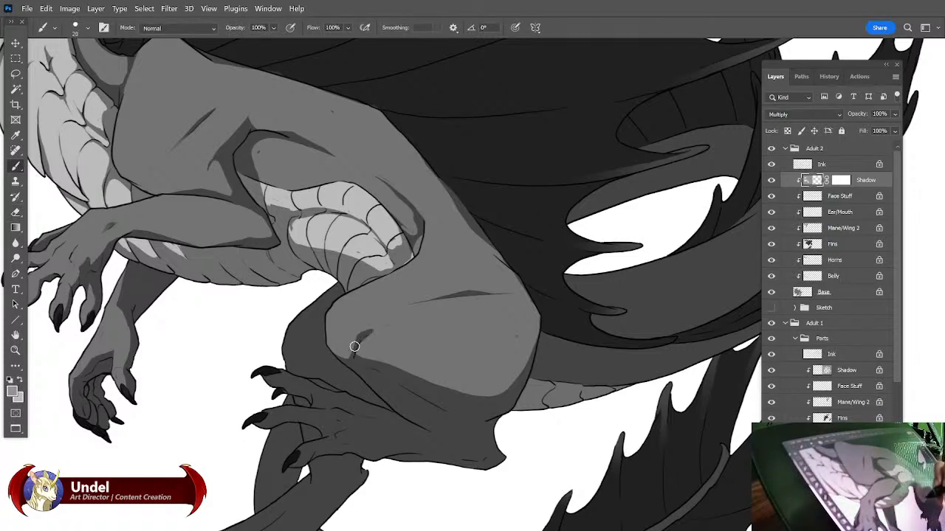
# Erase the shadow along the toes and upper surface of the near hind foot toward the heel.
pyautogui.click(16, 212)
pyautogui.moveTo(512, 358)
pyautogui.mouseDown()
pyautogui.moveTo(453, 341)
pyautogui.moveTo(526, 350)
pyautogui.mouseUp()
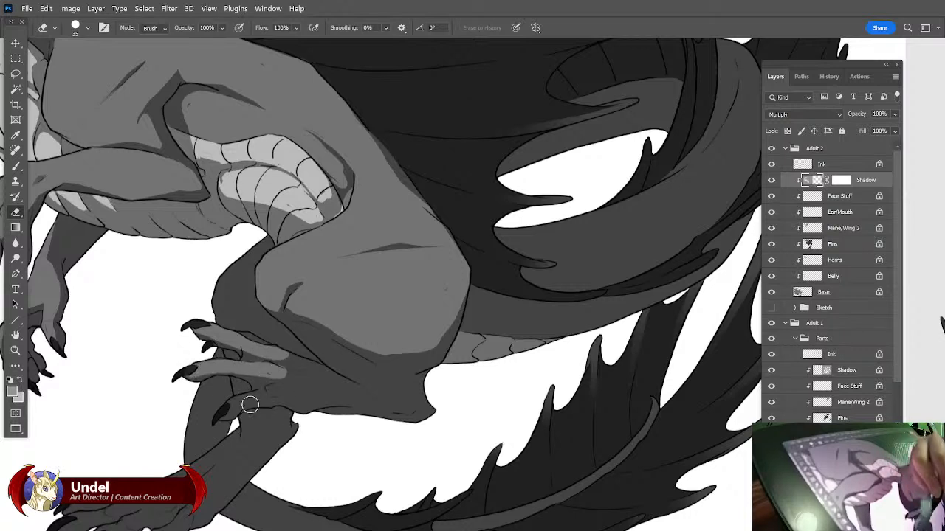
pyautogui.moveTo(236, 404)
pyautogui.mouseDown()
pyautogui.moveTo(293, 379)
pyautogui.moveTo(327, 384)
pyautogui.mouseUp()
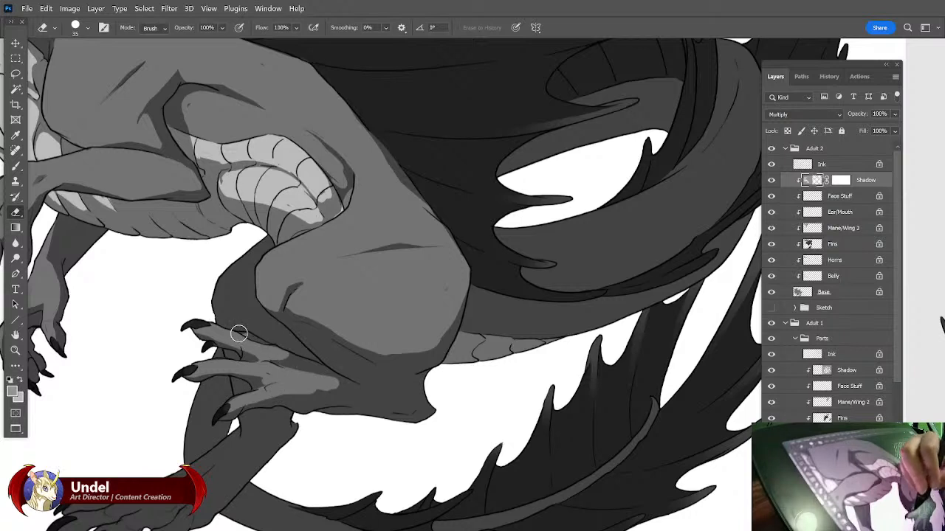
pyautogui.moveTo(265, 362)
pyautogui.mouseDown()
pyautogui.moveTo(328, 384)
pyautogui.moveTo(283, 353)
pyautogui.moveTo(307, 367)
pyautogui.moveTo(295, 368)
pyautogui.moveTo(300, 380)
pyautogui.moveTo(385, 383)
pyautogui.moveTo(308, 359)
pyautogui.mouseUp()
pyautogui.moveTo(278, 392); pyautogui.dragTo(351, 387)
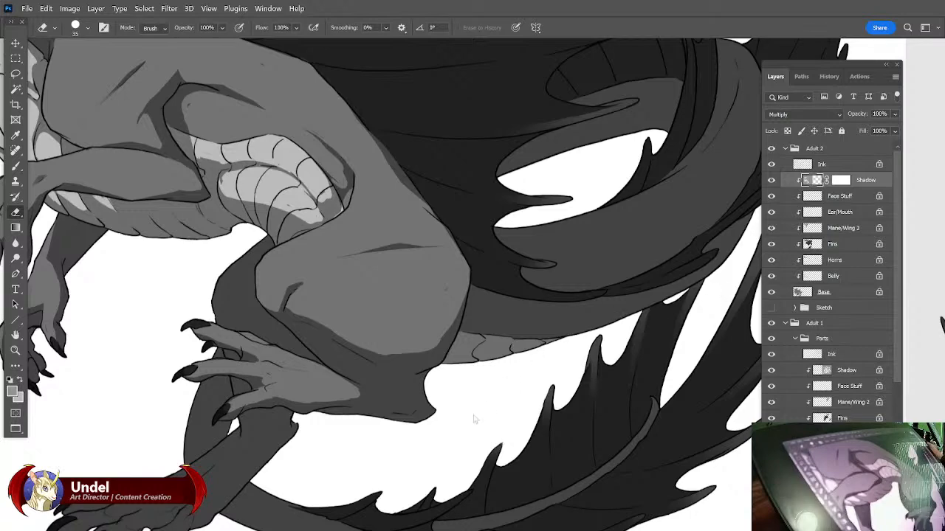
# Add a new layer above Ink and set the Brush colour to red ff1414.
pyautogui.moveTo(484, 438); pyautogui.dragTo(482, 375)
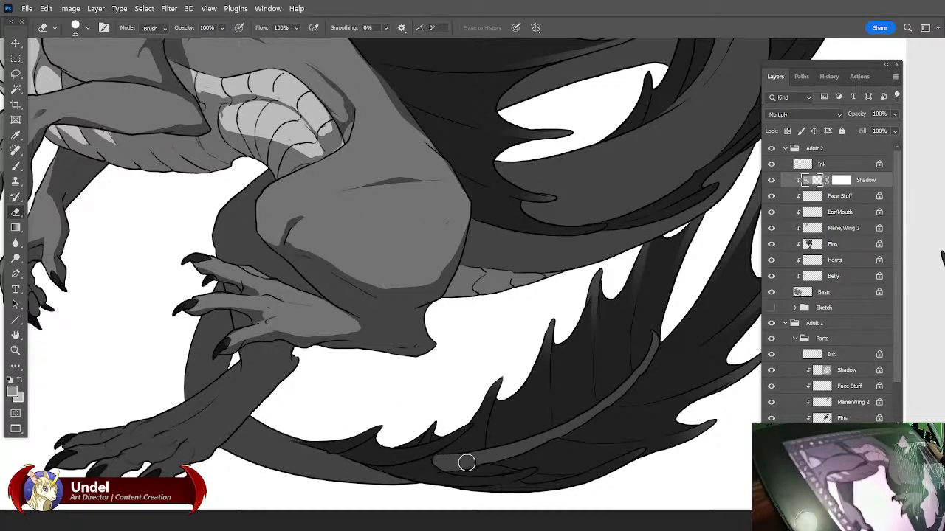
pyautogui.moveTo(584, 451); pyautogui.dragTo(487, 445)
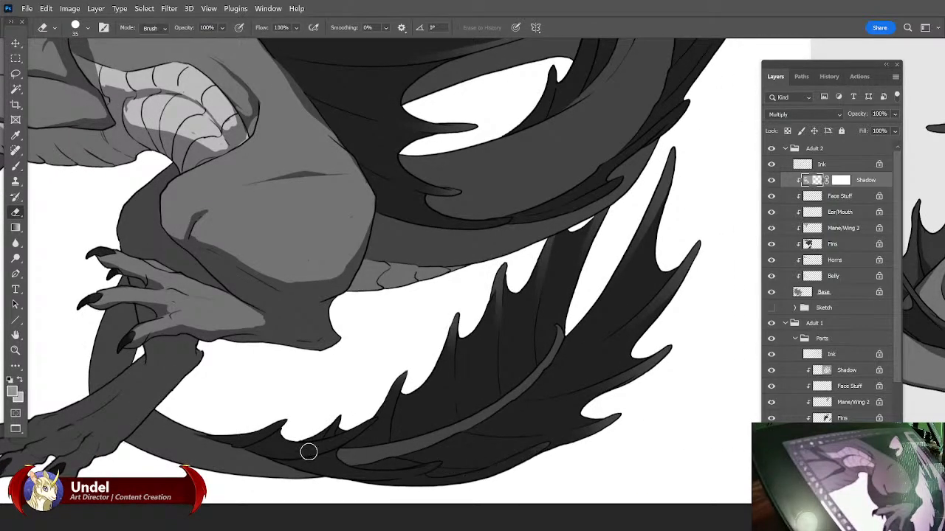
pyautogui.click(842, 166)
pyautogui.click(896, 76)
pyautogui.click(890, 83)
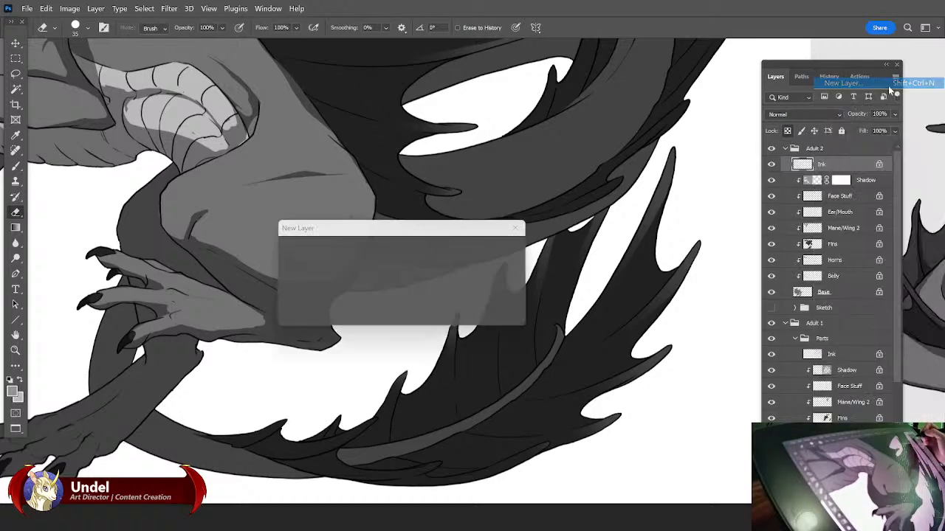
pyautogui.press('Escape')
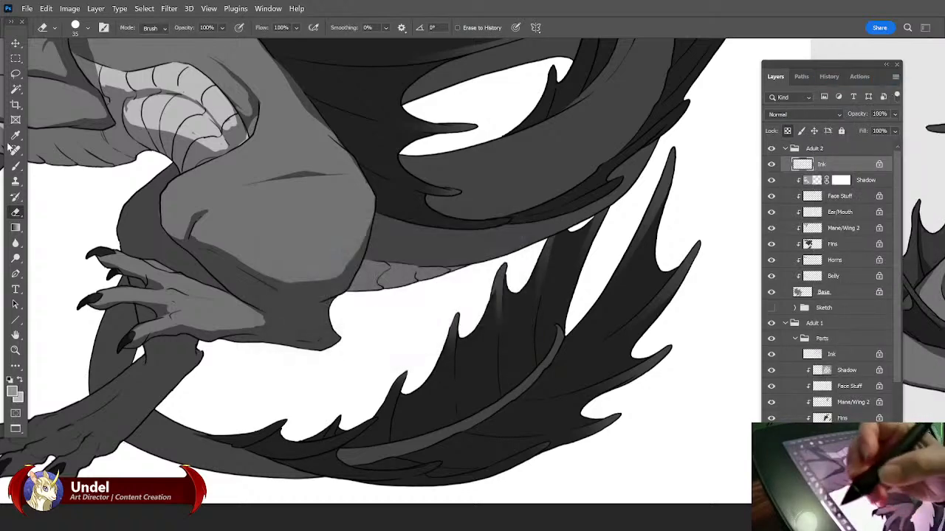
pyautogui.click(15, 167)
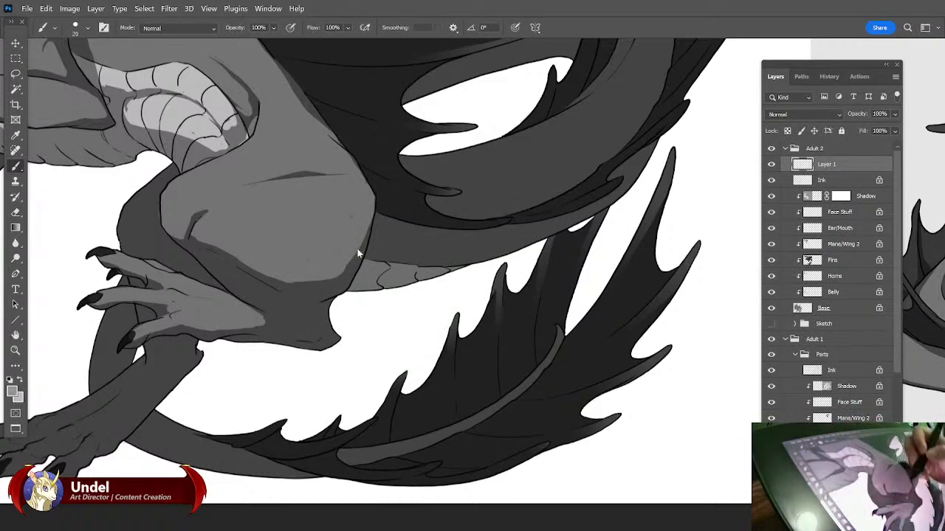
pyautogui.press('n')
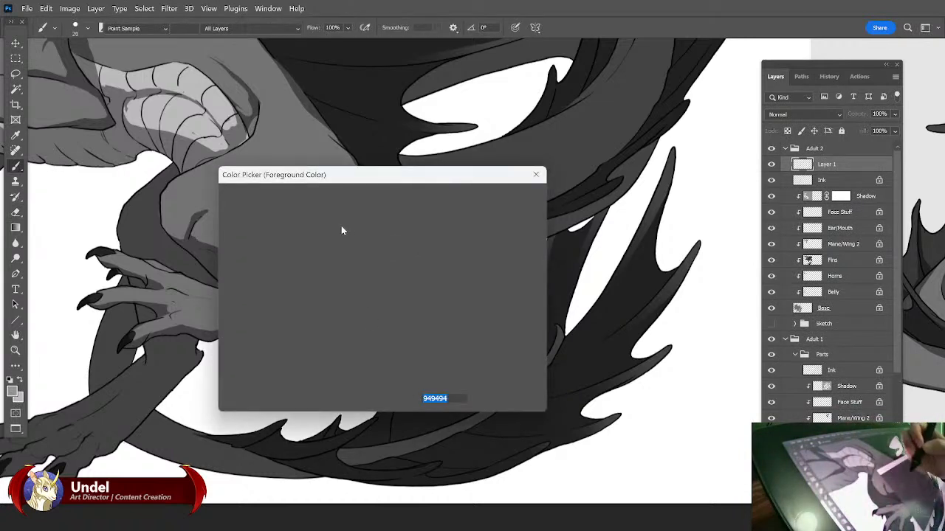
pyautogui.click(365, 219)
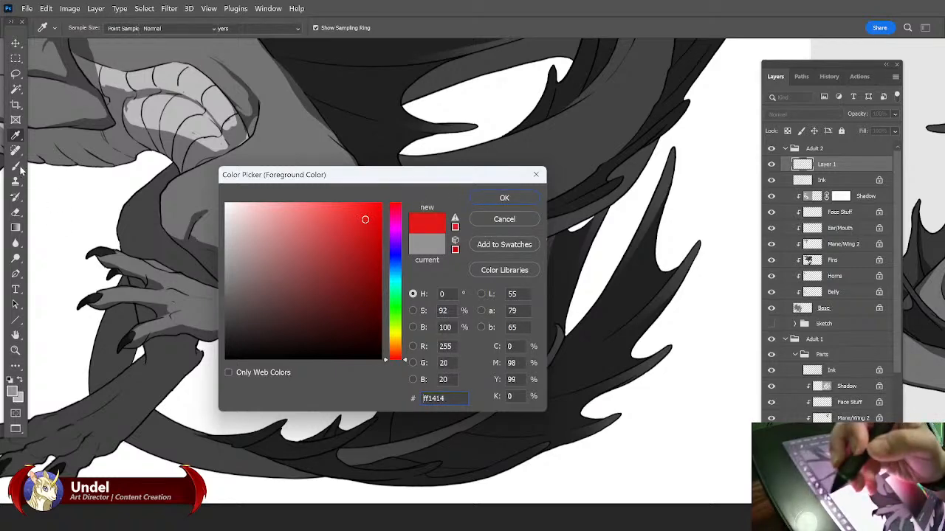
pyautogui.press('Return')
# Try red guide curves around the tail tip and its outer fin, and undo them.
pyautogui.moveTo(190, 452); pyautogui.dragTo(325, 473)
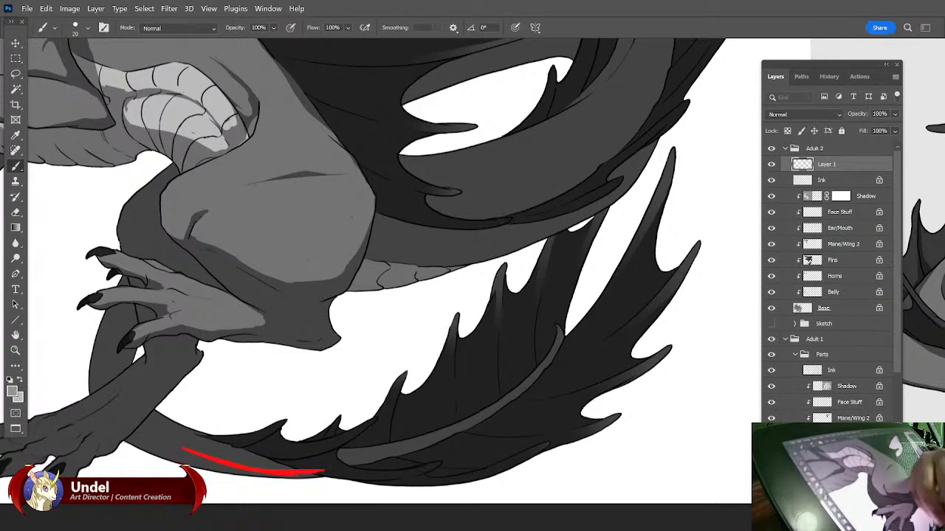
pyautogui.moveTo(188, 449)
pyautogui.mouseDown()
pyautogui.moveTo(282, 434)
pyautogui.moveTo(341, 438)
pyautogui.moveTo(413, 466)
pyautogui.moveTo(496, 473)
pyautogui.mouseUp()
pyautogui.moveTo(313, 475)
pyautogui.mouseDown()
pyautogui.moveTo(500, 470)
pyautogui.moveTo(412, 488)
pyautogui.moveTo(580, 435)
pyautogui.moveTo(676, 324)
pyautogui.moveTo(684, 155)
pyautogui.moveTo(496, 389)
pyautogui.mouseUp()
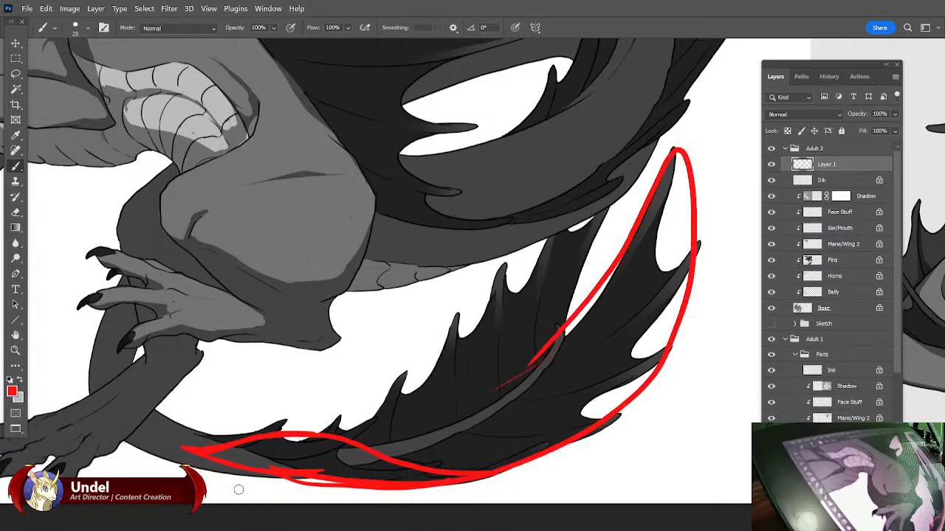
pyautogui.hotkey('ctrl', 'z')
pyautogui.hotkey('ctrl', 'z')
pyautogui.hotkey('ctrl', 'z')
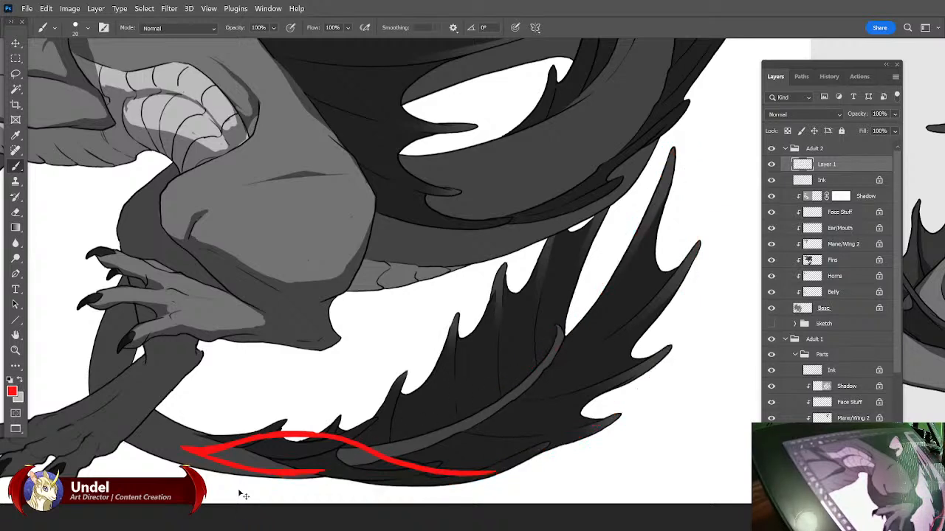
pyautogui.hotkey('ctrl', 'z')
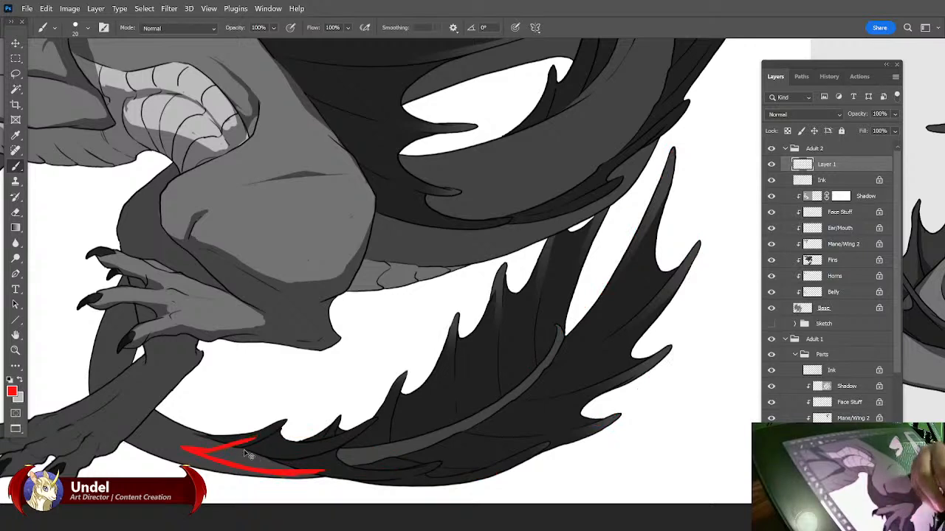
# Try a second red guide with a flatter curve along the tail's midline and outer fin, and undo it.
pyautogui.moveTo(189, 447)
pyautogui.mouseDown()
pyautogui.moveTo(425, 487)
pyautogui.moveTo(338, 484)
pyautogui.moveTo(240, 461)
pyautogui.moveTo(333, 480)
pyautogui.moveTo(487, 488)
pyautogui.mouseUp()
pyautogui.moveTo(336, 467)
pyautogui.mouseDown()
pyautogui.moveTo(409, 454)
pyautogui.moveTo(646, 223)
pyautogui.moveTo(671, 153)
pyautogui.moveTo(627, 393)
pyautogui.moveTo(448, 496)
pyautogui.mouseUp()
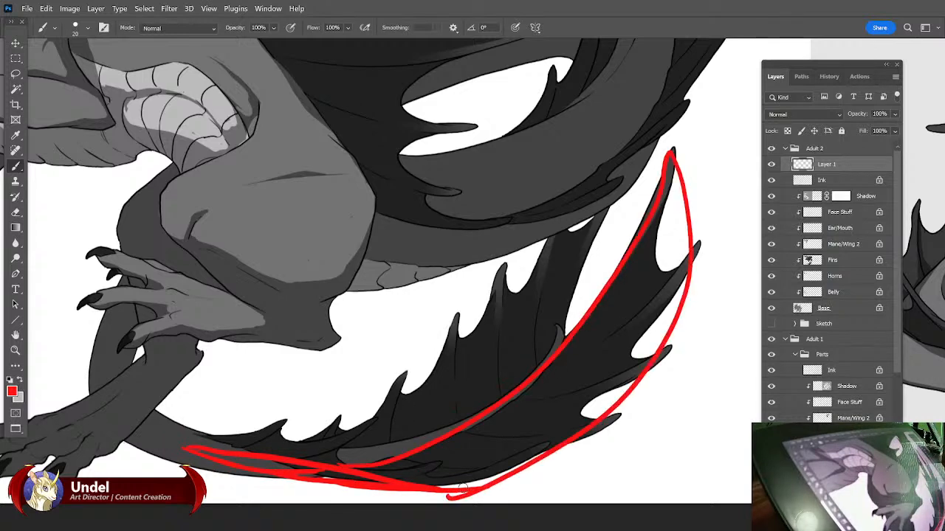
pyautogui.hotkey('ctrl', 'z')
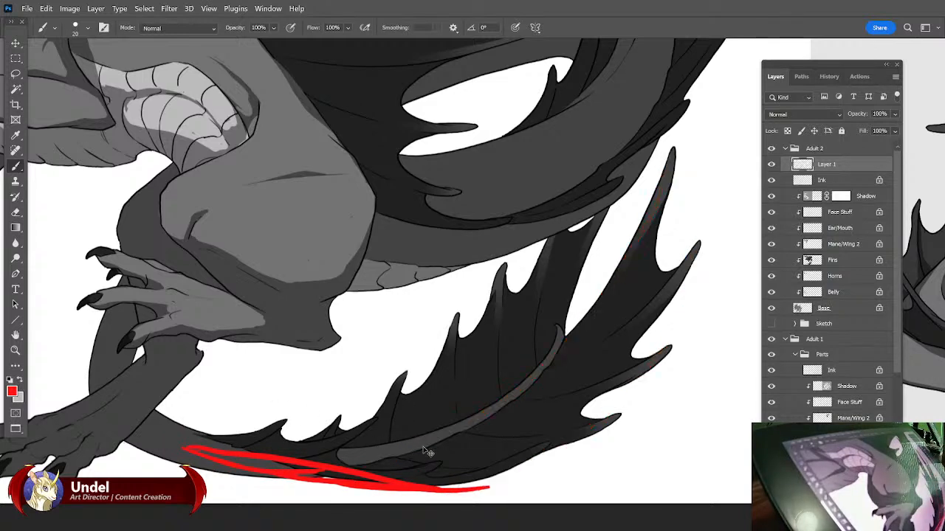
pyautogui.hotkey('ctrl', 'z')
pyautogui.hotkey('ctrl', 'z')
# Mark red crosses on the lower tail near the fin and on the scales of the curled neck.
pyautogui.moveTo(296, 436); pyautogui.dragTo(339, 465)
pyautogui.moveTo(336, 427); pyautogui.dragTo(299, 471)
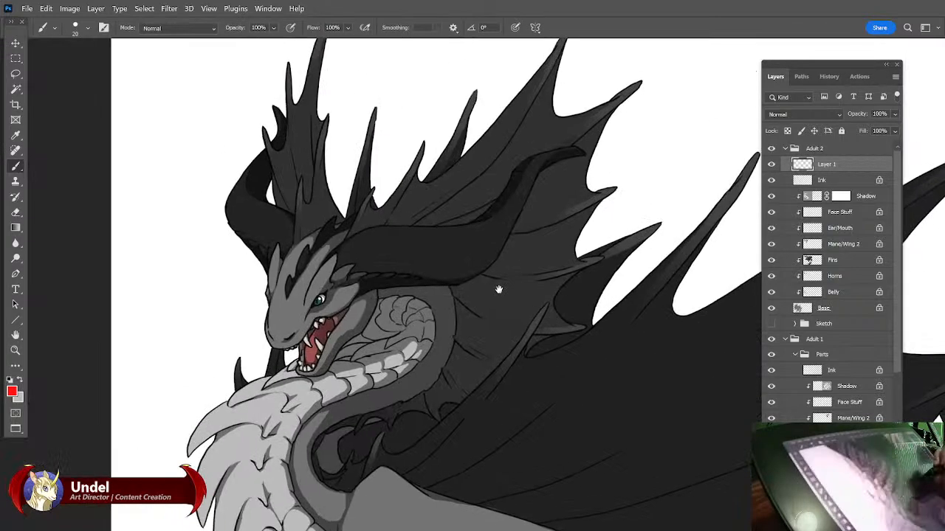
pyautogui.moveTo(390, 308); pyautogui.dragTo(415, 334)
pyautogui.moveTo(417, 302); pyautogui.dragTo(386, 346)
# Examine the left dragon's wing up close and its overall pose to judge the remaining shadow areas.
pyautogui.moveTo(539, 460); pyautogui.dragTo(331, 315)
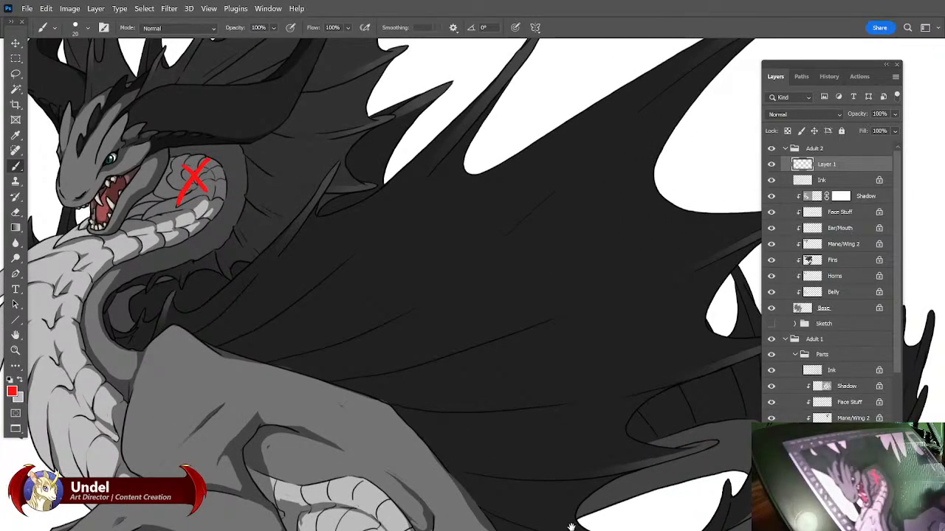
pyautogui.moveTo(570, 522); pyautogui.dragTo(448, 356)
pyautogui.moveTo(527, 466); pyautogui.dragTo(390, 315)
pyautogui.moveTo(458, 375); pyautogui.dragTo(583, 410)
pyautogui.moveTo(563, 348); pyautogui.dragTo(635, 285)
pyautogui.moveTo(521, 306); pyautogui.dragTo(576, 413)
pyautogui.moveTo(559, 325); pyautogui.dragTo(576, 411)
pyautogui.moveTo(620, 321)
pyautogui.mouseDown()
pyautogui.moveTo(569, 426)
pyautogui.moveTo(598, 324)
pyautogui.mouseUp()
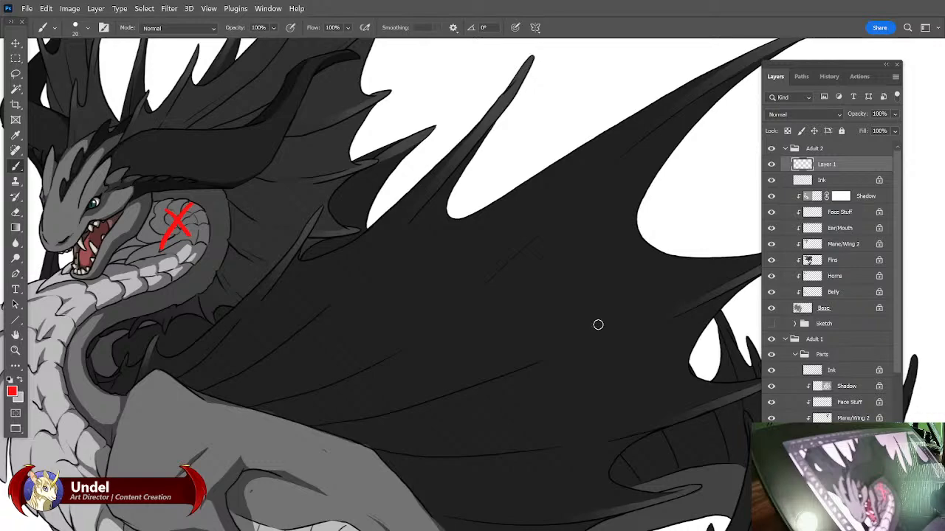
pyautogui.scroll(-5, 598, 325)
pyautogui.scroll(1, 602, 330)
pyautogui.scroll(2, 602, 329)
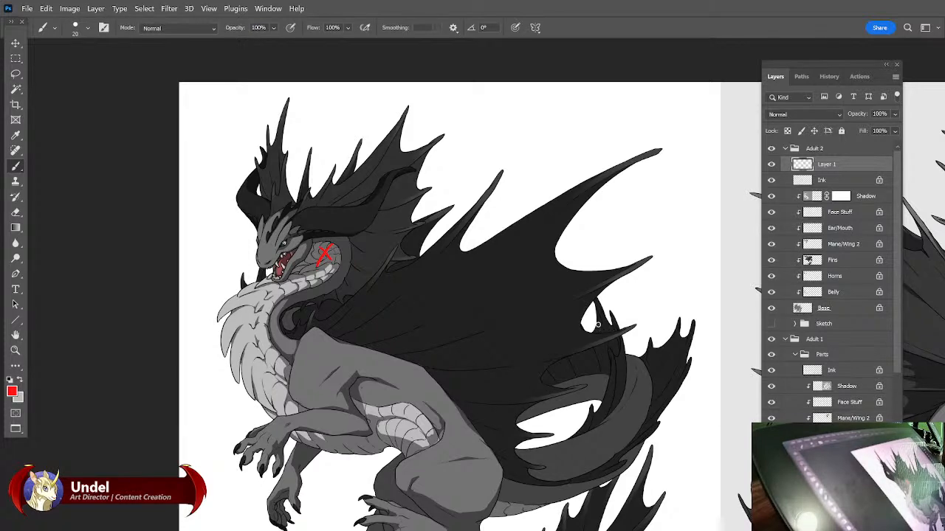
# Delete the red markup layer above Ink and bring both dragon drawings into view.
pyautogui.moveTo(828, 166)
pyautogui.mouseDown()
pyautogui.moveTo(855, 190)
pyautogui.moveTo(890, 456)
pyautogui.mouseUp()
pyautogui.moveTo(694, 517); pyautogui.dragTo(541, 327)
pyautogui.moveTo(588, 427)
pyautogui.mouseDown()
pyautogui.moveTo(588, 445)
pyautogui.moveTo(590, 437)
pyautogui.mouseUp()
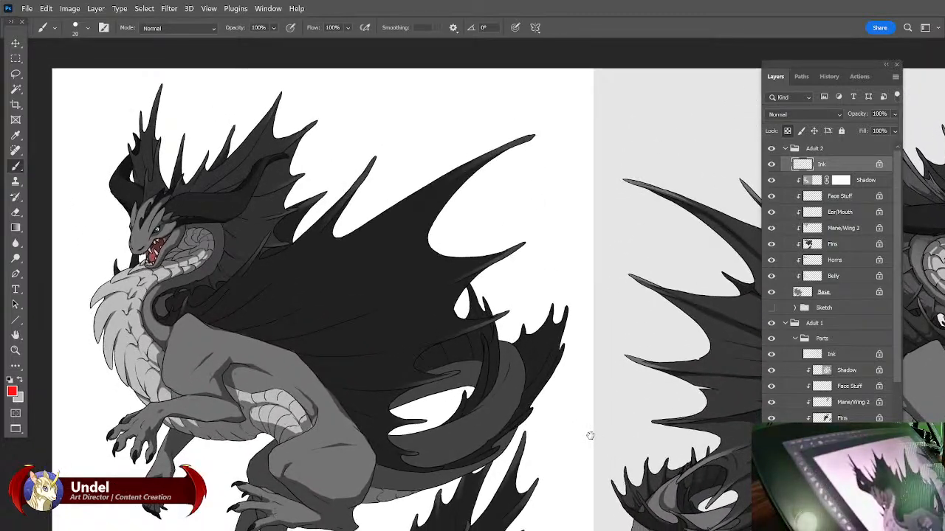
pyautogui.hotkey('ctrl', '-')
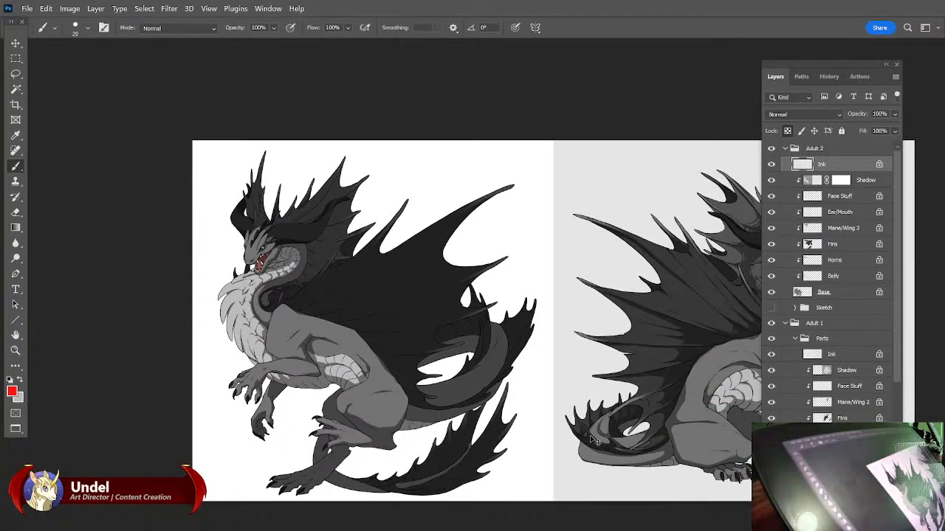